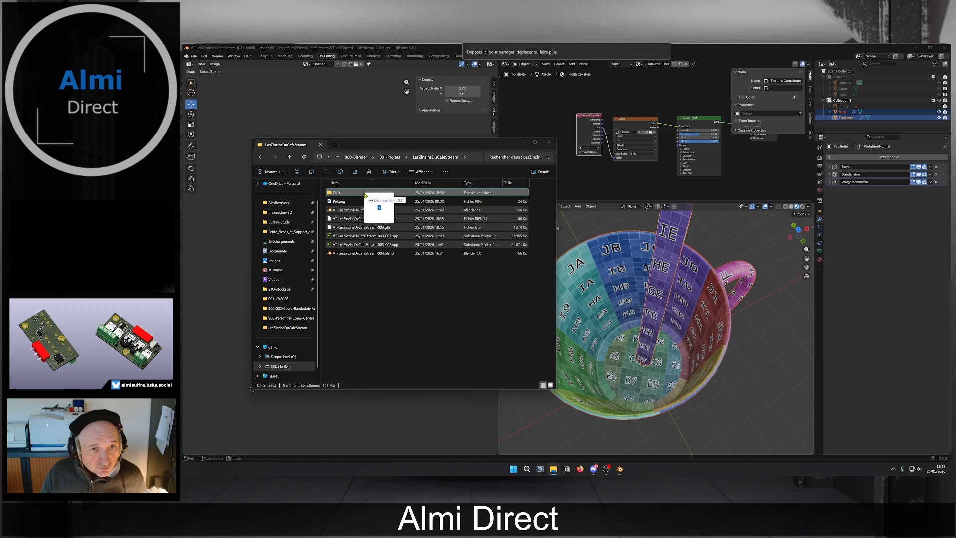
Return to Blender, bring the mug's inner bottom into edit mode, and hide the Touillette object.
click(515, 82)
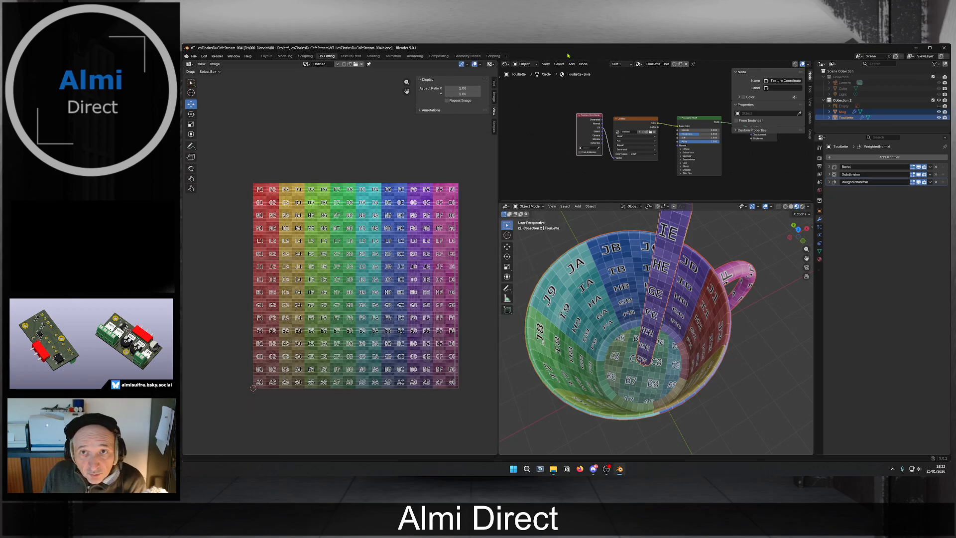
scroll(638, 366, up, 4)
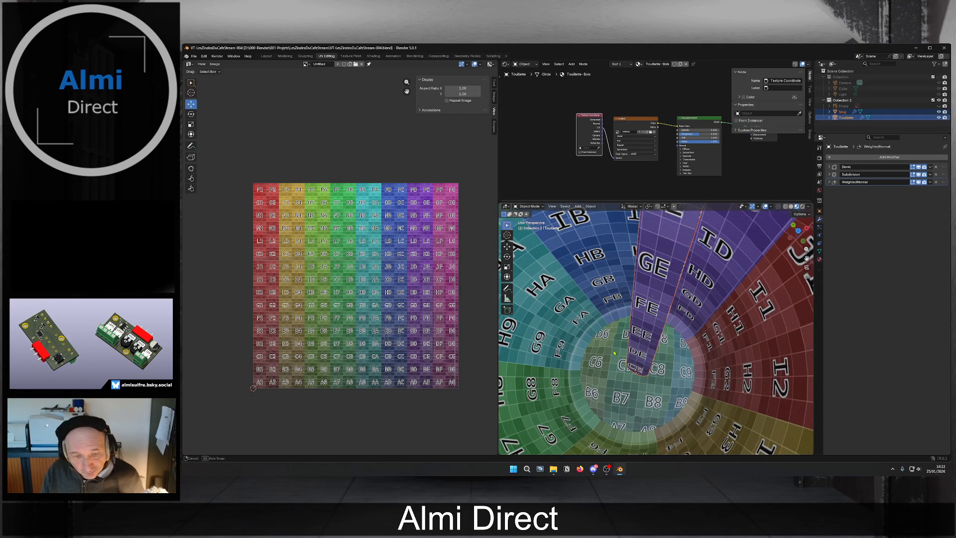
scroll(614, 352, up, 1)
key(Tab)
scroll(597, 328, up, 3)
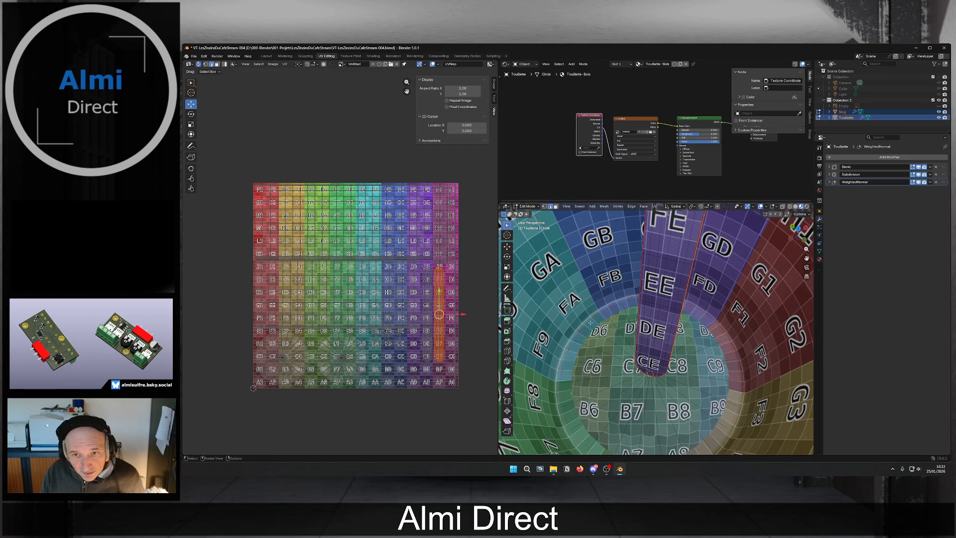
middle_drag(590, 324, 634, 339)
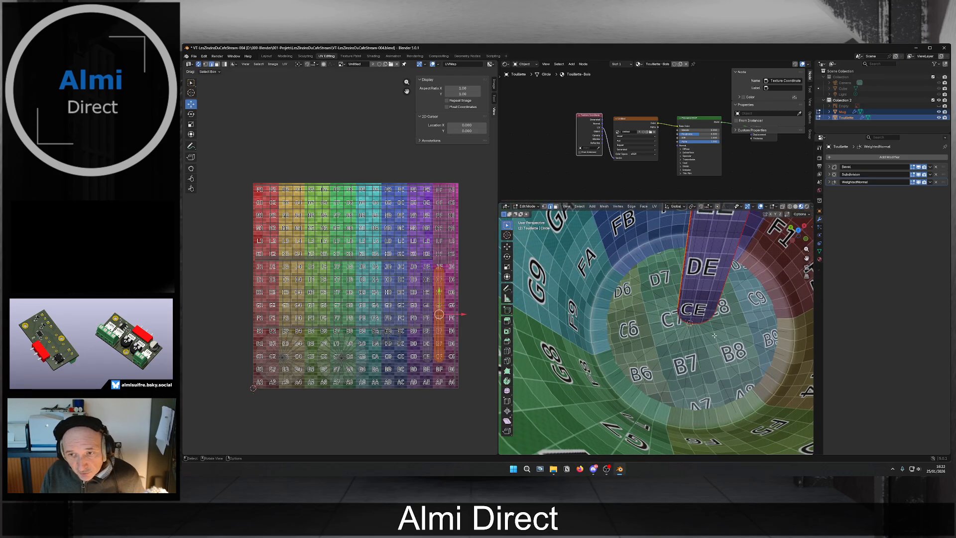
click(938, 117)
middle_drag(617, 324, 625, 313)
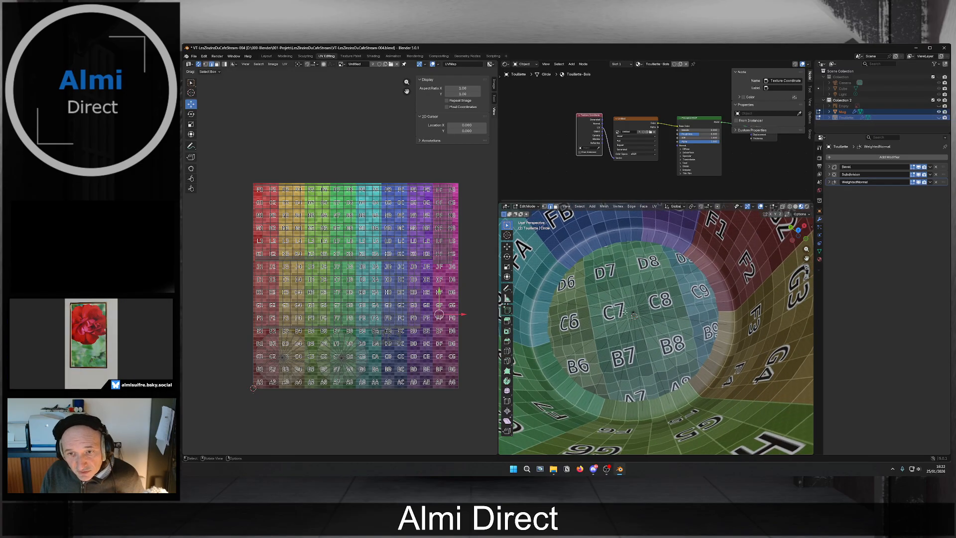
Select the mug for editing and delete the vertex at the centre of its inner bottom.
click(631, 312)
key(Tab)
key(Tab)
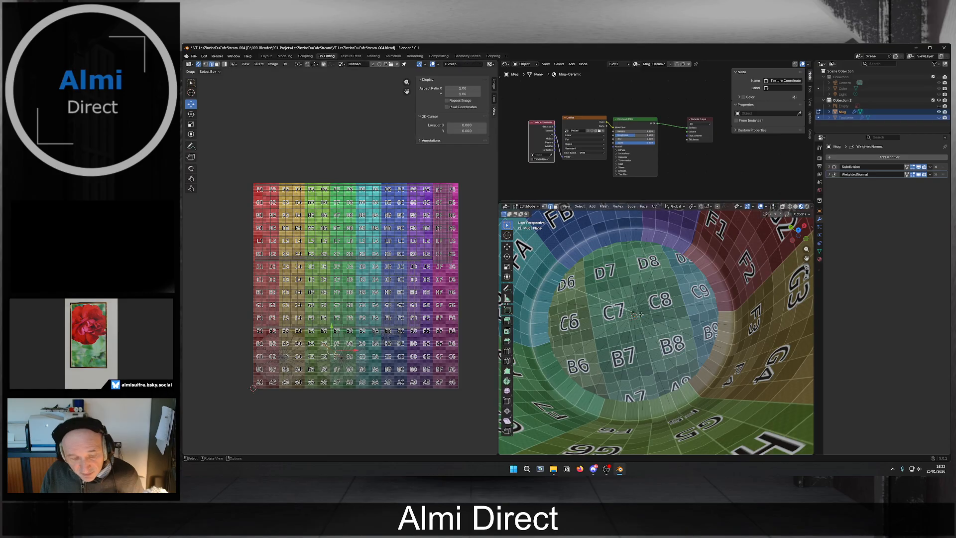
click(640, 313)
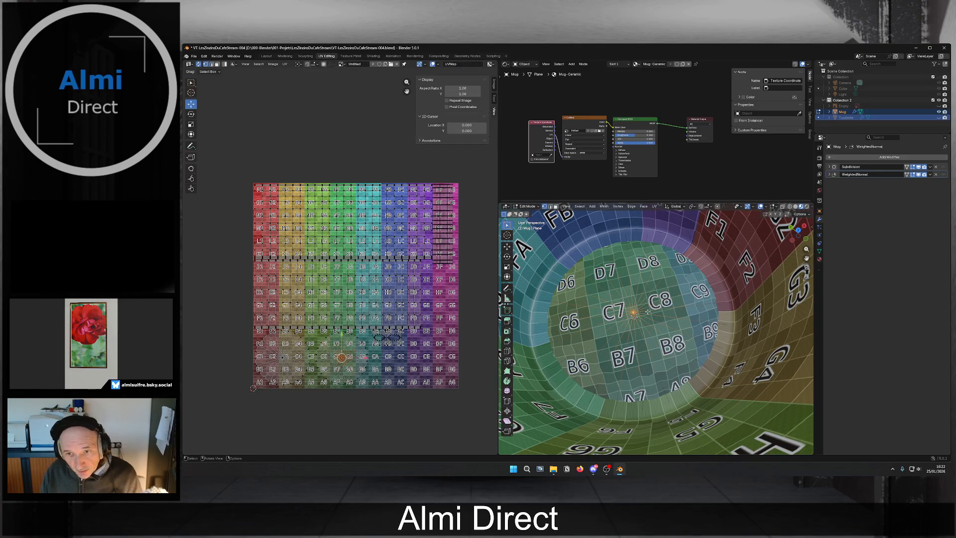
key(u)
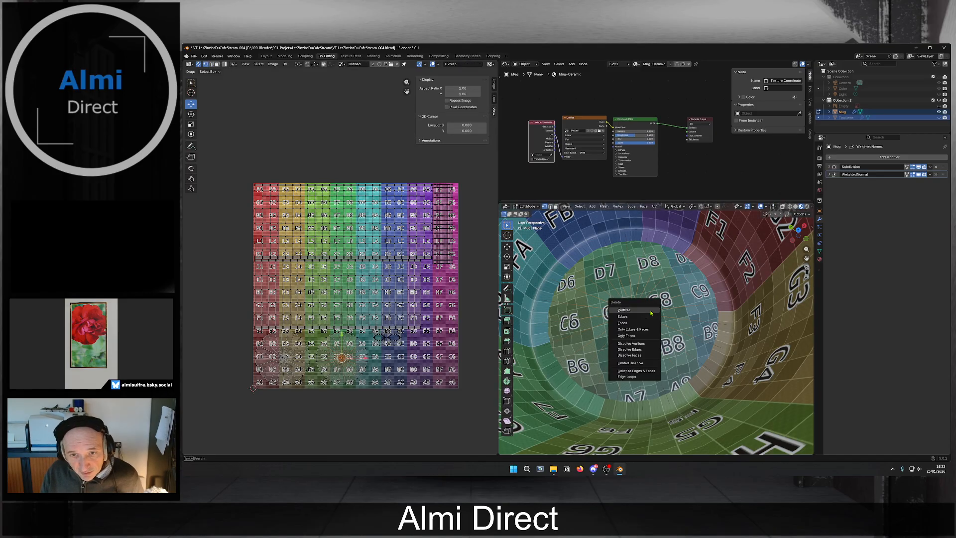
click(650, 311)
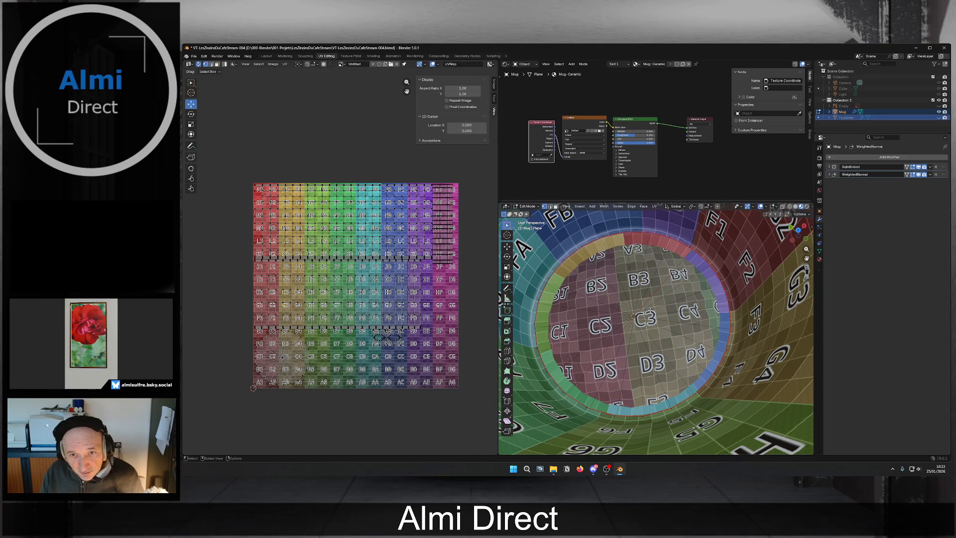
Extrude the inner bottom's open edge loop slightly inwards and mark the new loop as a seam.
key(2)
alt+click(656, 234)
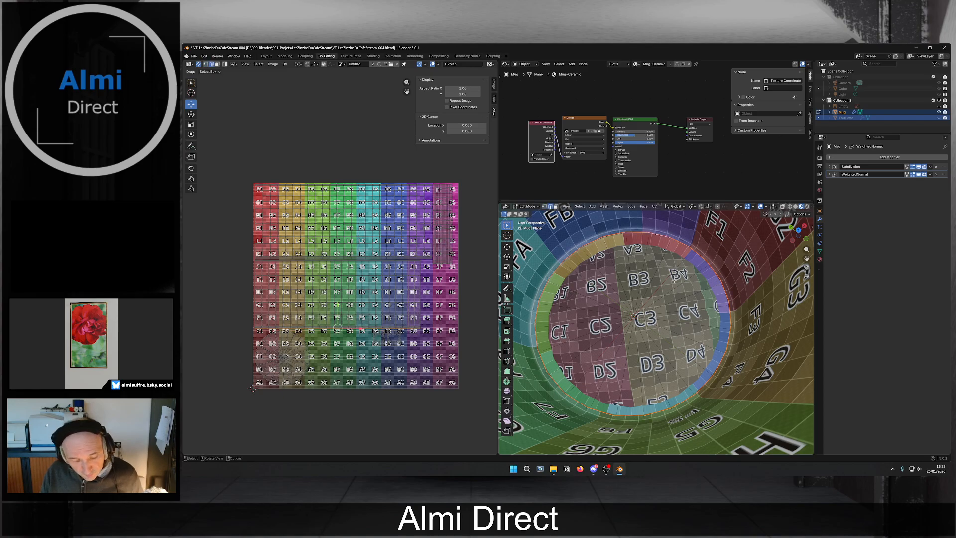
key(e)
key(s)
click(770, 281)
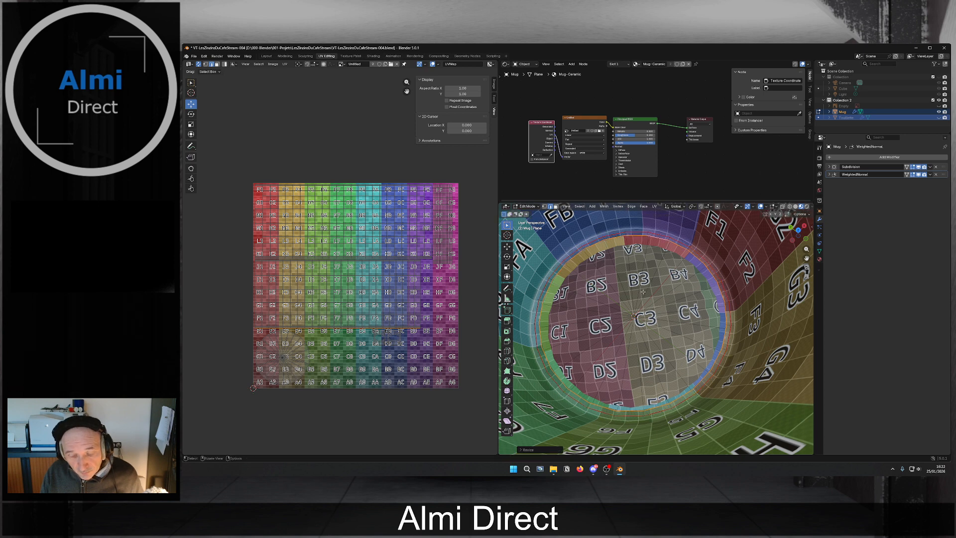
key(ctrl+e)
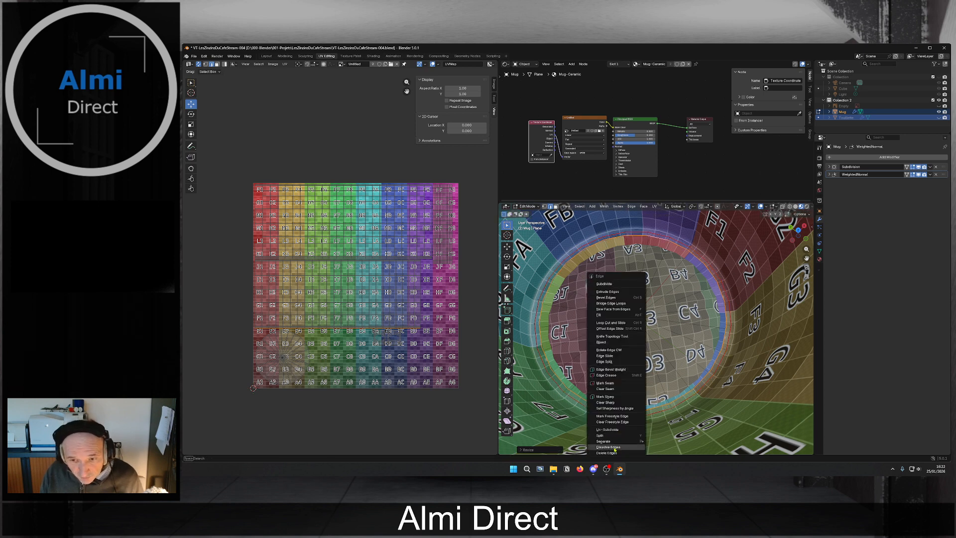
click(625, 384)
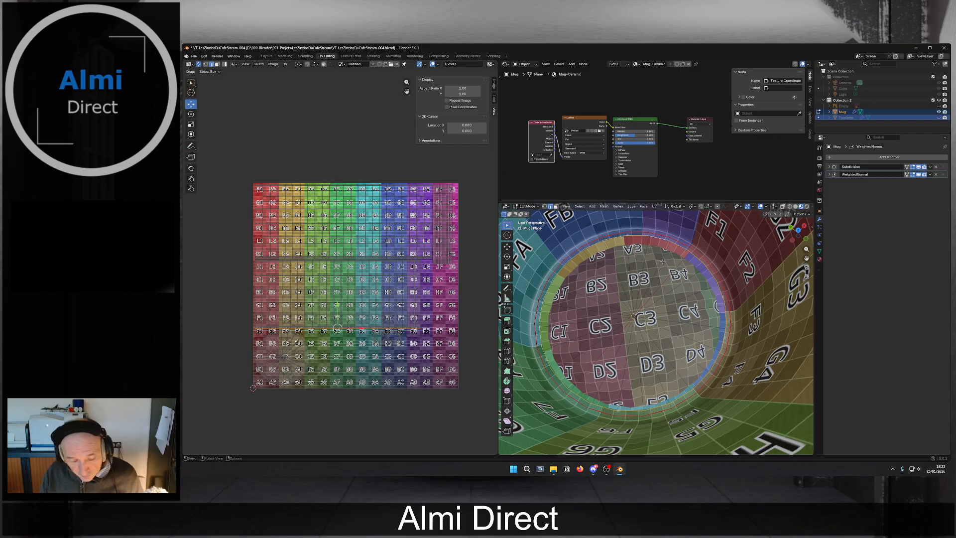
Close the mug's inner bottom by scaling the extruded edge loop towards the middle and merging it at center.
key(s)
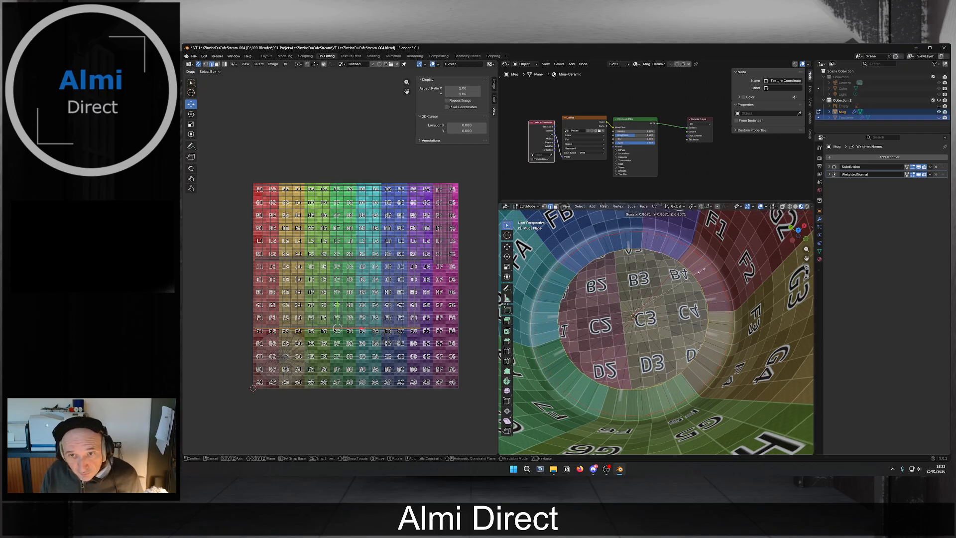
click(652, 294)
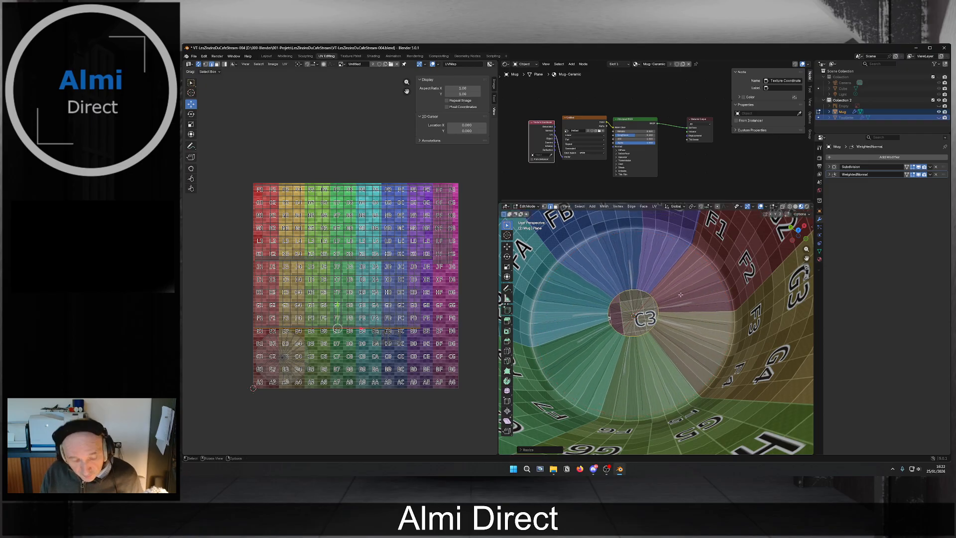
key(m)
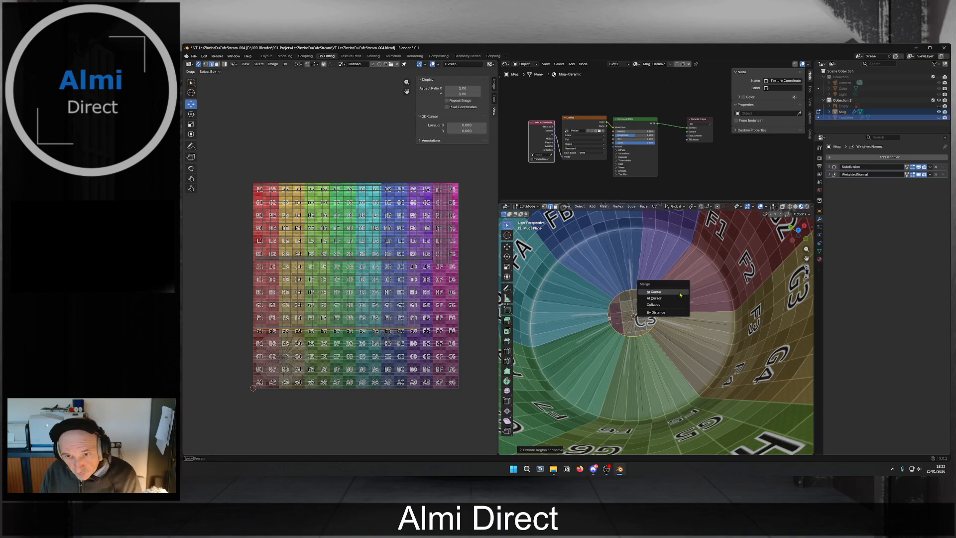
click(653, 292)
scroll(654, 294, up, 3)
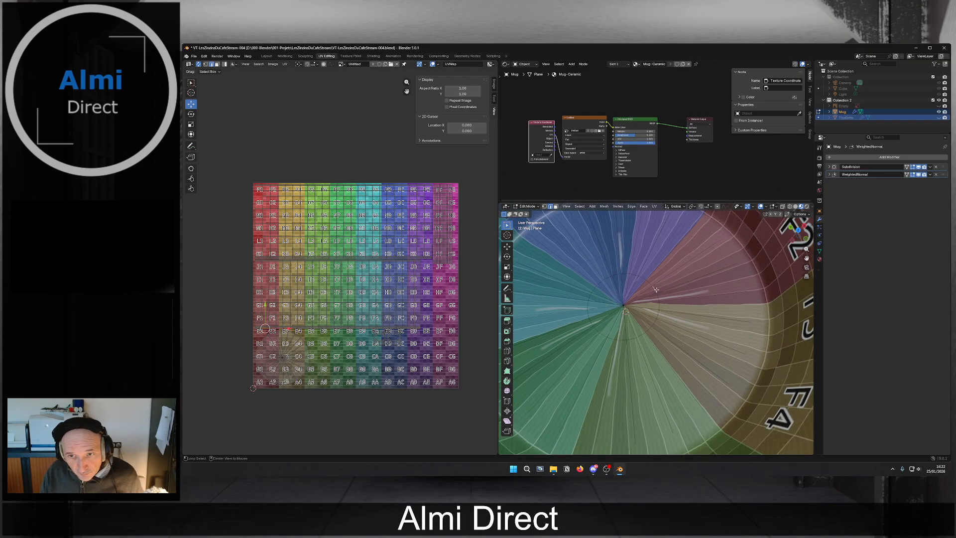
Resize the small loop around the inner bottom's centre and add concentric loop cuts across the new faces.
alt+click(656, 289)
key(s)
click(669, 295)
scroll(670, 301, down, 2)
key(ctrl+r)
scroll(697, 299, up, 5)
click(708, 300)
key(Tab)
key(Tab)
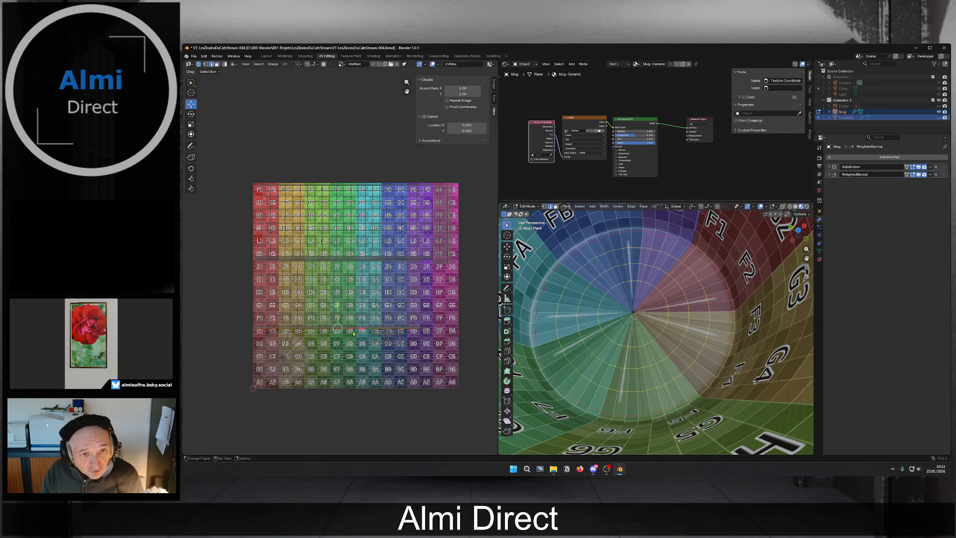
Delete the vertex at the centre of the mug's outer underside.
middle_drag(686, 317, 641, 373)
click(639, 370)
click(635, 369)
key(x)
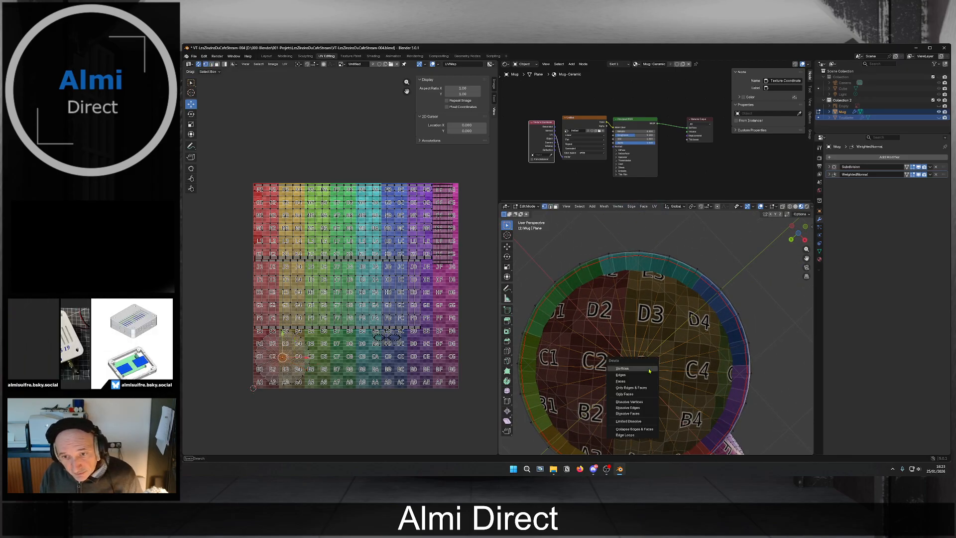
click(648, 368)
Extrude the open edge loop of the mug's underside and scale it inwards to a small central ring.
middle_drag(672, 261, 648, 323)
alt+click(663, 323)
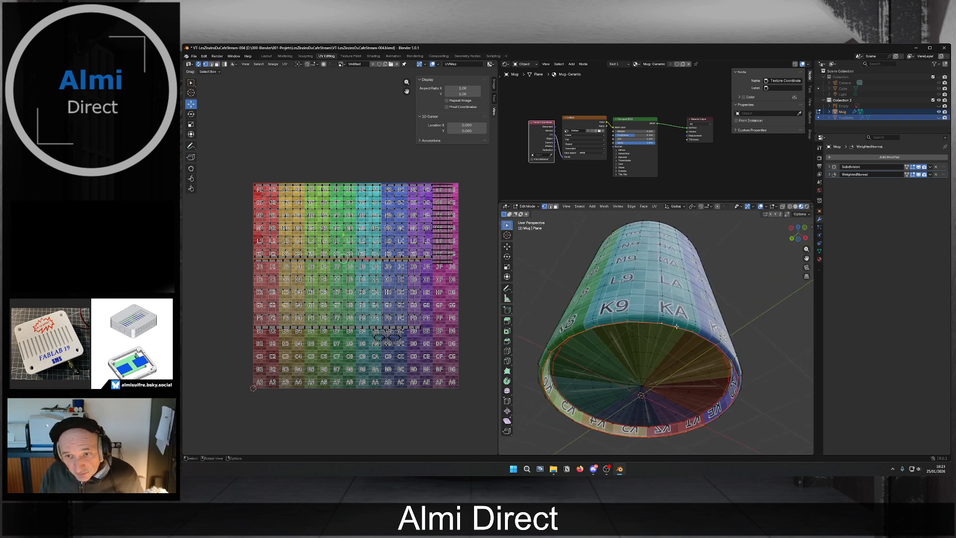
key(e)
right_click(706, 330)
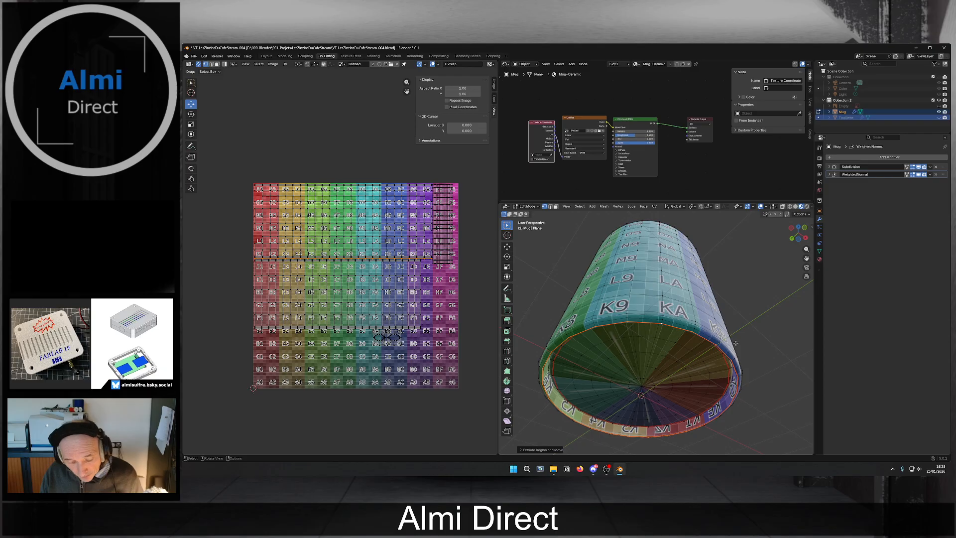
key(s)
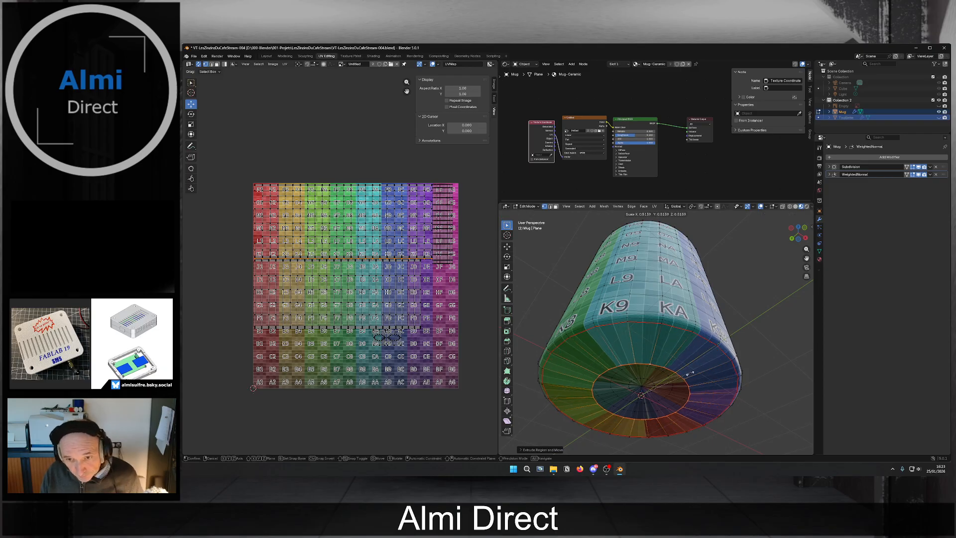
click(661, 389)
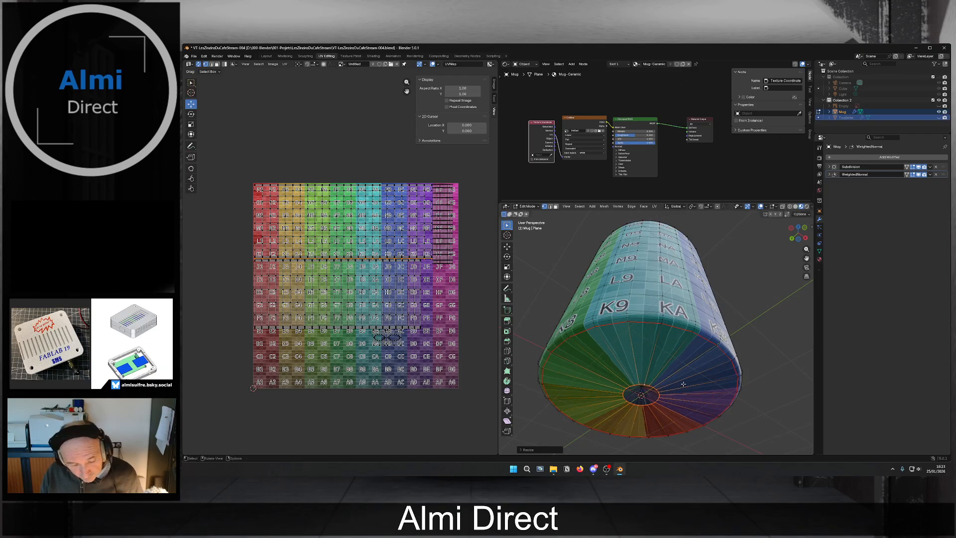
Merge the underside's central ring at center and add evenly spaced concentric loop cuts around it.
key(m)
click(657, 385)
key(ctrl+r)
scroll(664, 377, up, 2)
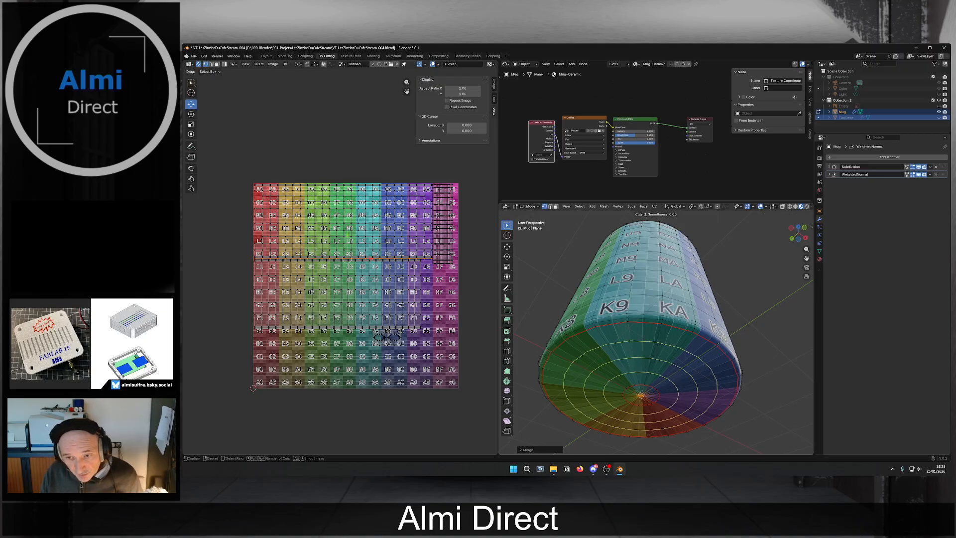
click(665, 377)
right_click(665, 377)
Clear the seam from the edge loop nearest the centre of the mug's underside.
middle_drag(663, 366, 648, 331)
scroll(650, 382, up, 3)
click(647, 377)
alt+click(649, 377)
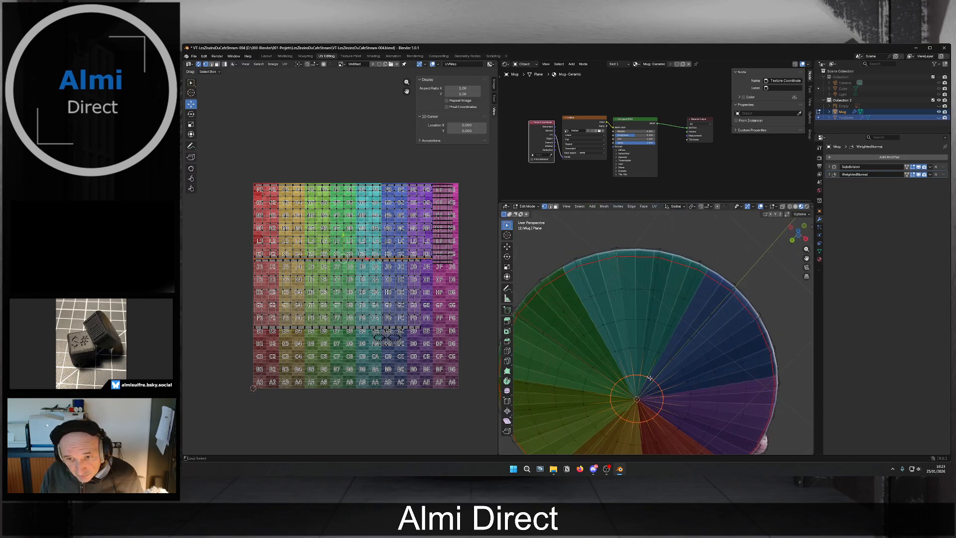
right_click(656, 379)
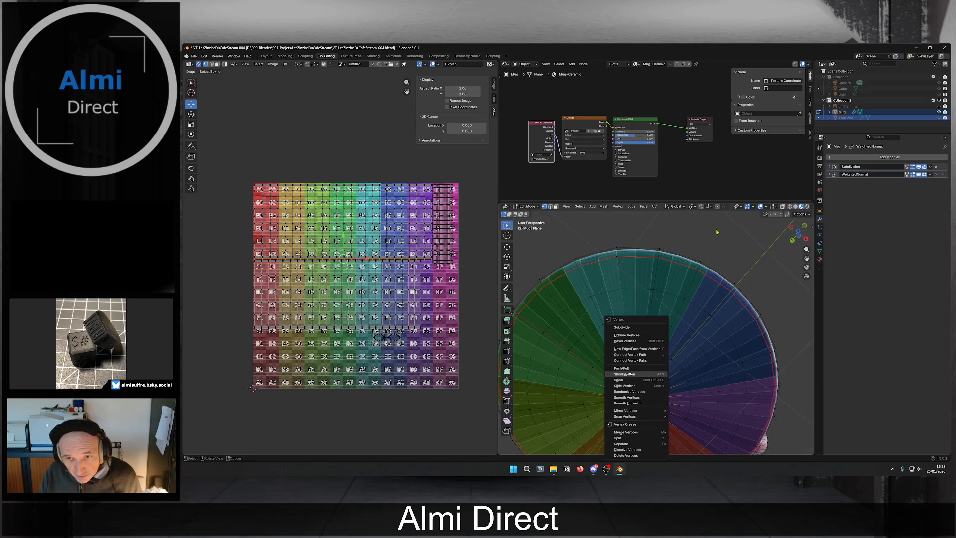
click(678, 258)
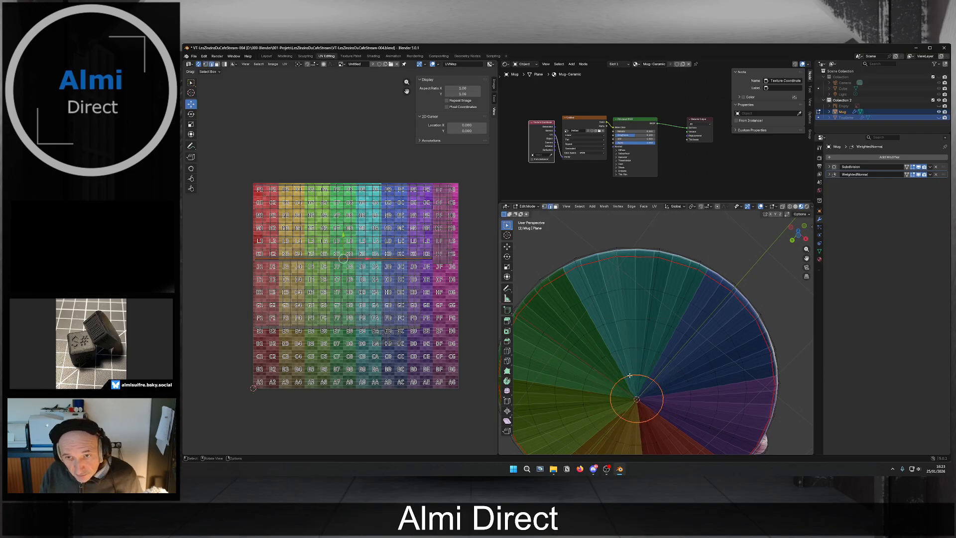
right_click(648, 373)
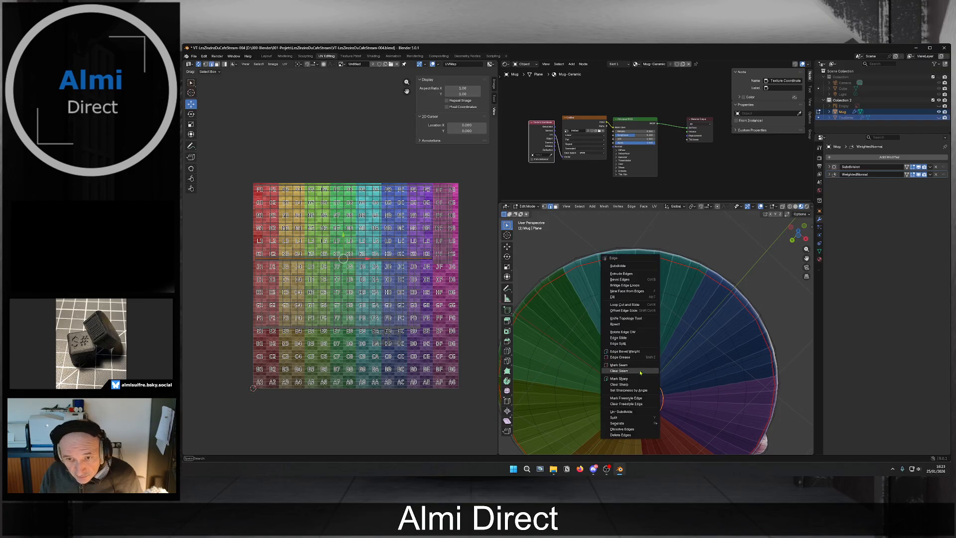
click(641, 372)
Unhide the Touillette object so it shows inside the mug.
scroll(650, 359, down, 1)
middle_drag(651, 358, 655, 216)
scroll(652, 248, down, 3)
scroll(662, 248, down, 2)
middle_drag(672, 263, 629, 259)
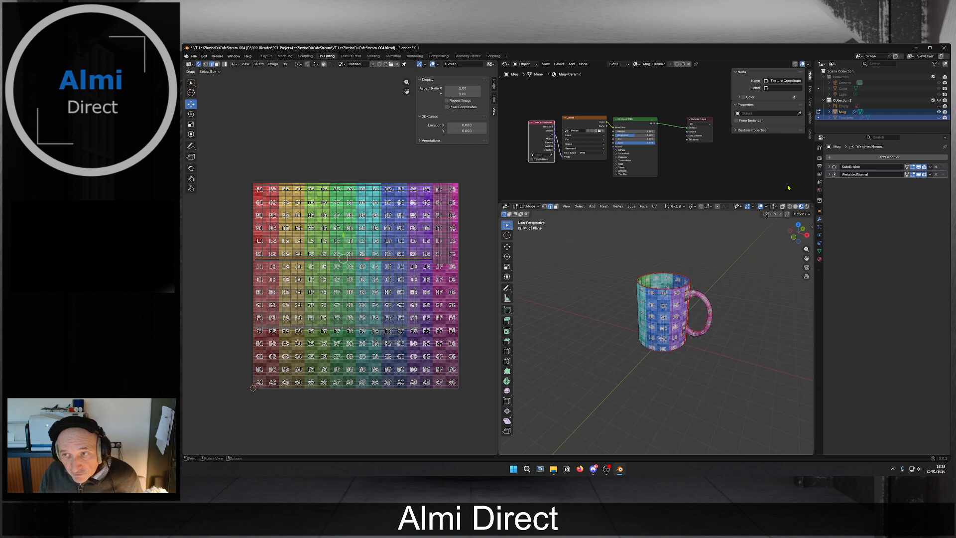
click(939, 118)
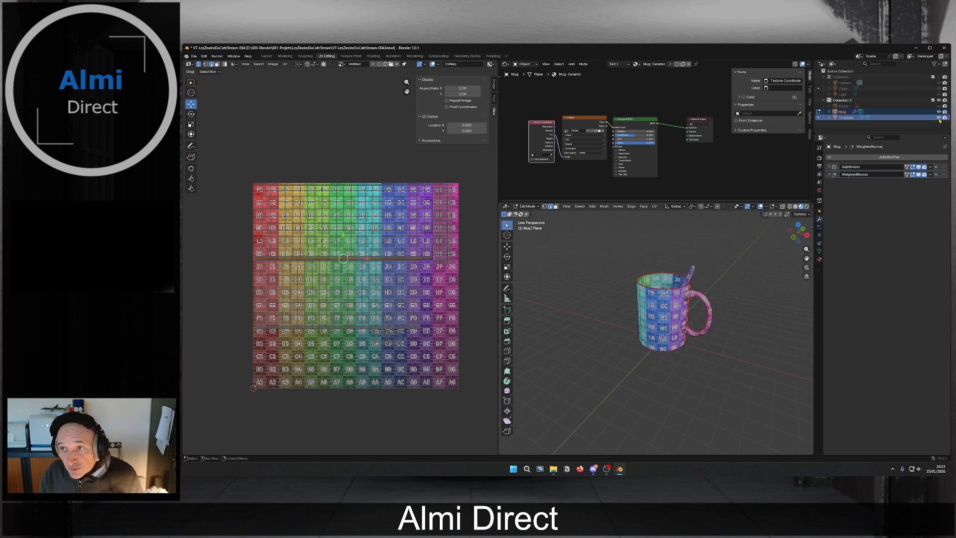
middle_drag(694, 271, 683, 266)
scroll(683, 266, up, 3)
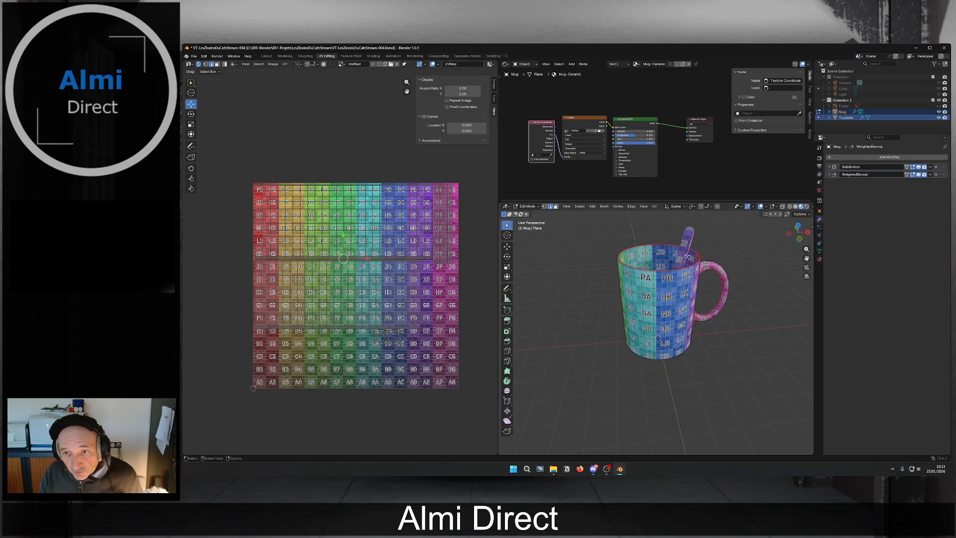
Select the Touillette together with the mug and open both meshes for editing.
key(Tab)
click(688, 247)
shift+click(666, 292)
middle_drag(666, 292, 627, 309)
scroll(632, 272, up, 4)
scroll(650, 332, up, 2)
key(Tab)
scroll(627, 308, up, 3)
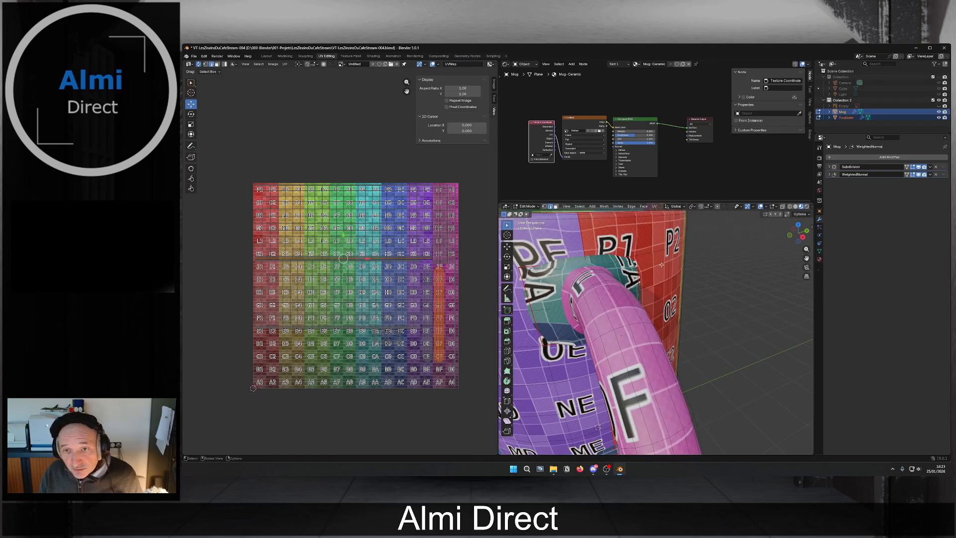
Leave multi-object editing and reopen only the mug's mesh in Edit Mode.
scroll(661, 265, down, 5)
key(Tab)
click(658, 306)
key(Tab)
scroll(657, 308, up, 2)
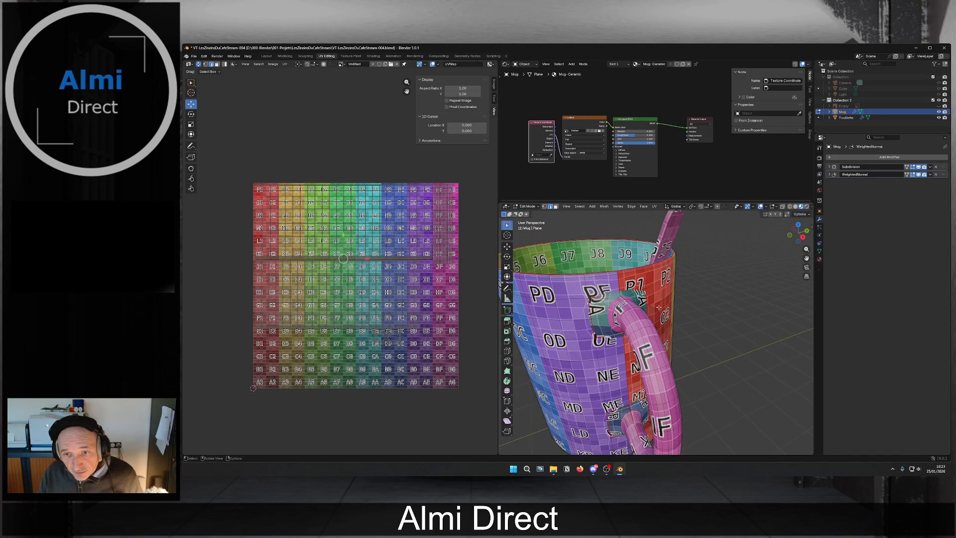
Turn off viewport display of the mug's Subdivision and WeightedNormal modifiers to inspect the upper handle joint.
scroll(658, 307, up, 1)
click(918, 168)
click(918, 175)
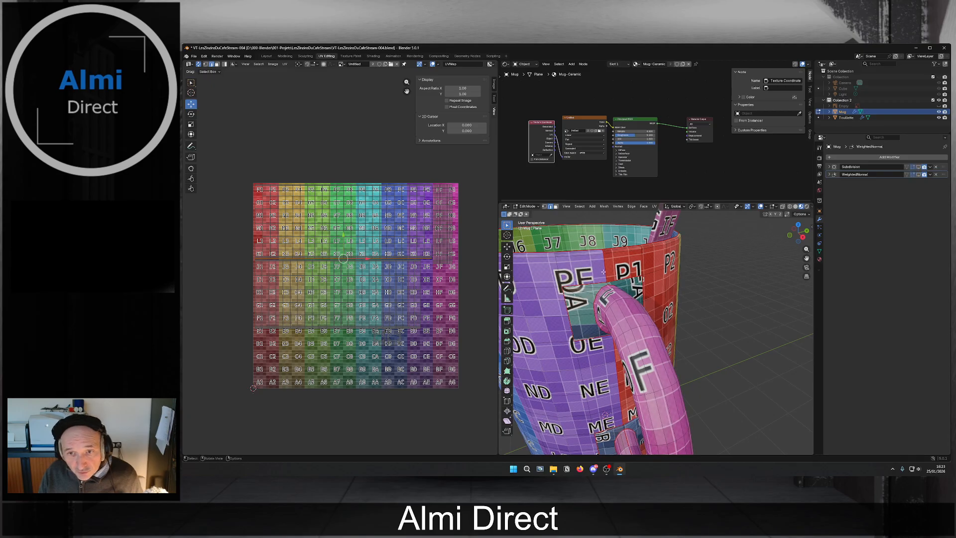
scroll(574, 286, up, 2)
middle_drag(573, 287, 612, 259)
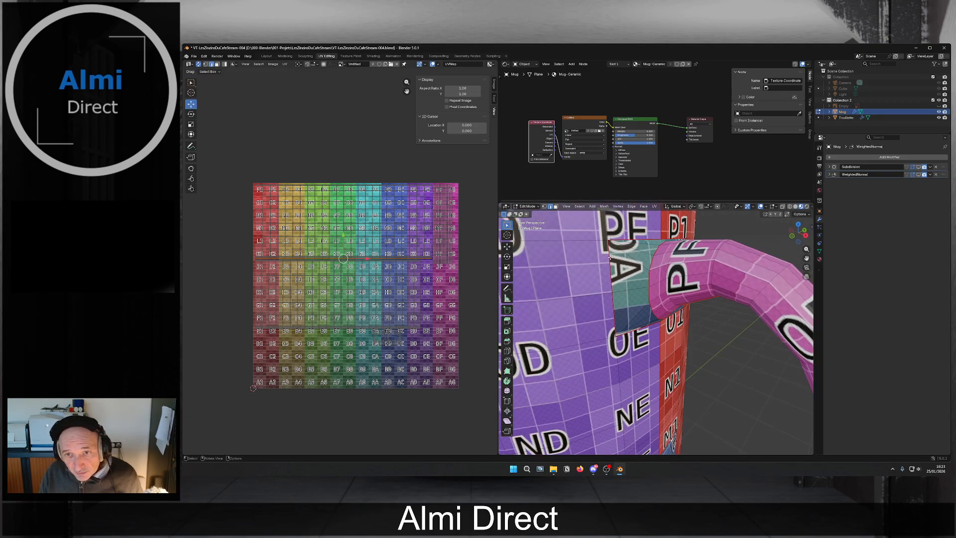
Clear the seam from the selected edges around the mug's lower handle joint.
middle_drag(614, 313, 669, 341)
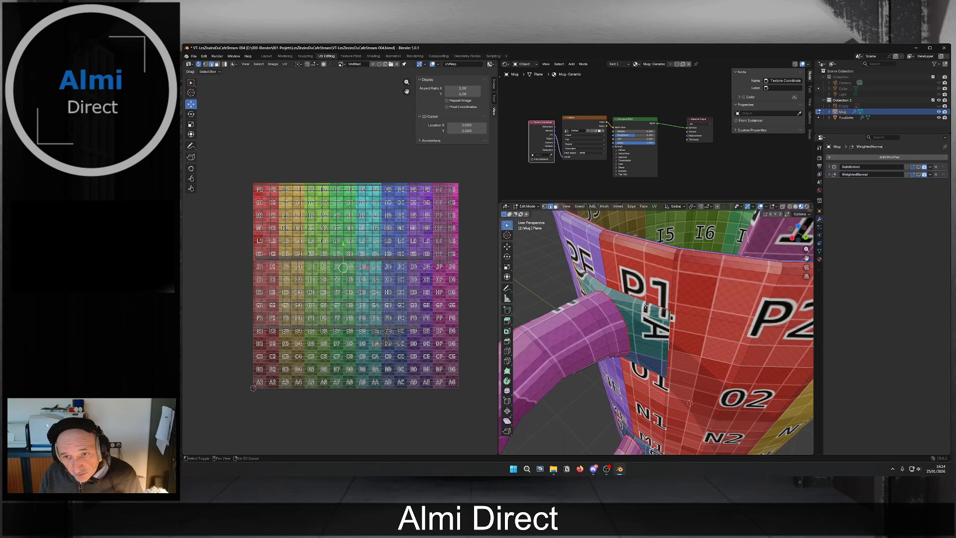
middle_drag(612, 289, 658, 259)
shift+middle_drag(653, 393, 650, 317)
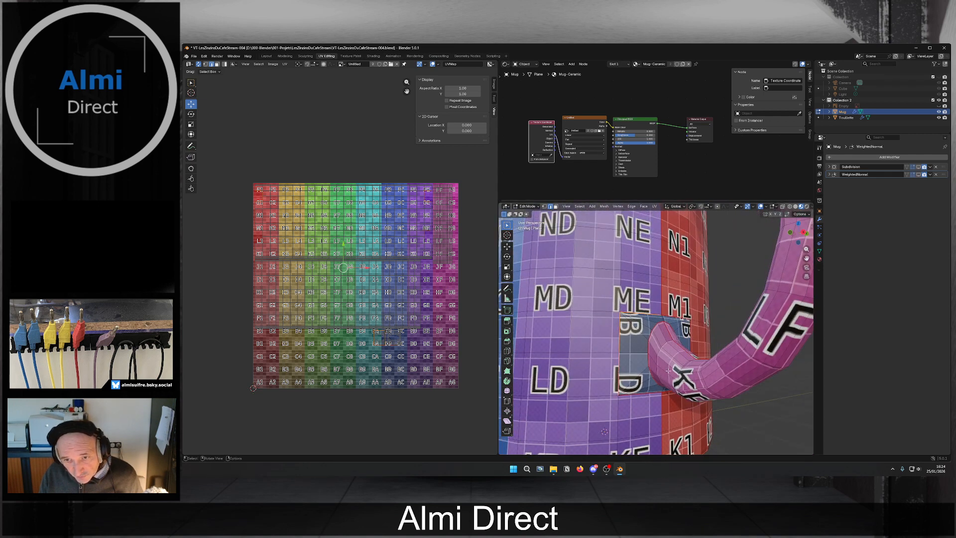
middle_drag(617, 385, 647, 324)
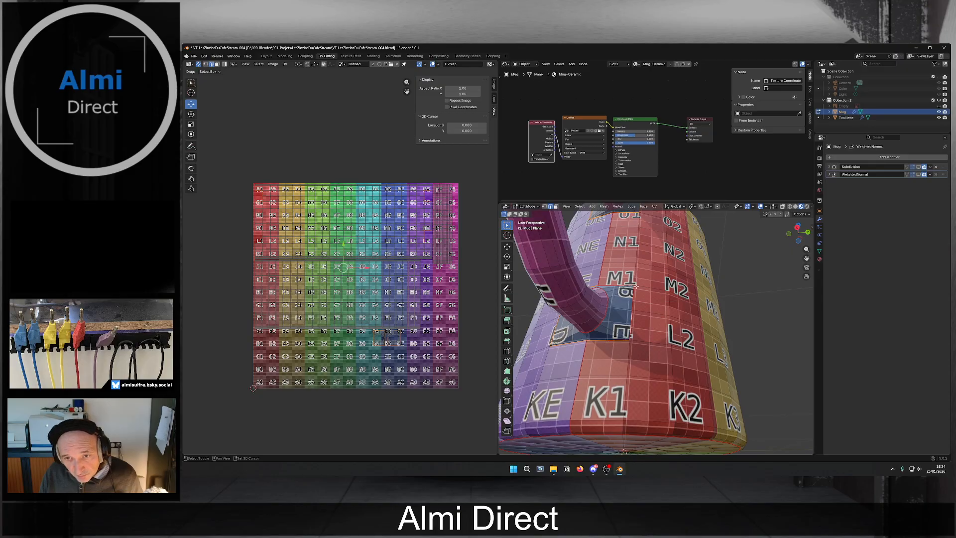
middle_drag(639, 284, 621, 343)
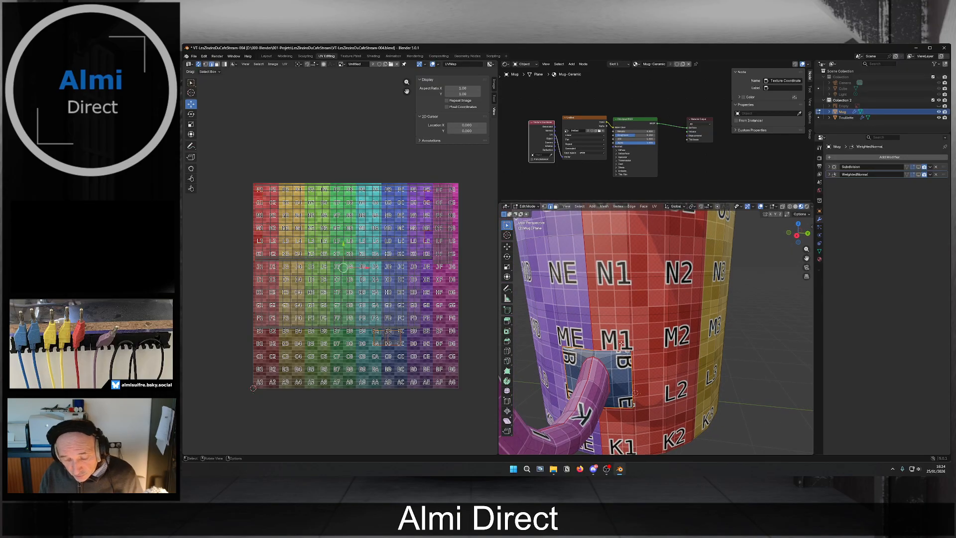
key(ctrl+e)
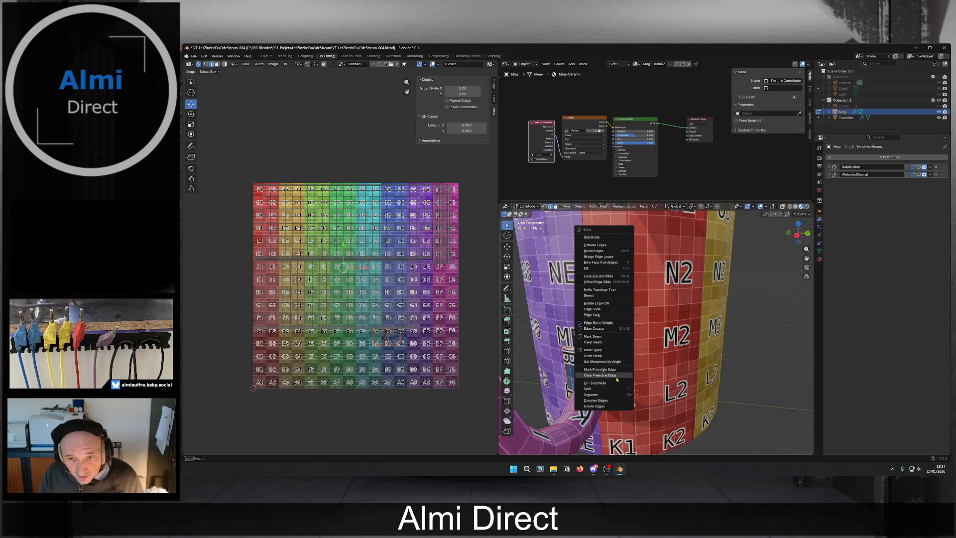
click(619, 342)
middle_drag(597, 340, 683, 358)
scroll(628, 356, up, 3)
key(ctrl+r)
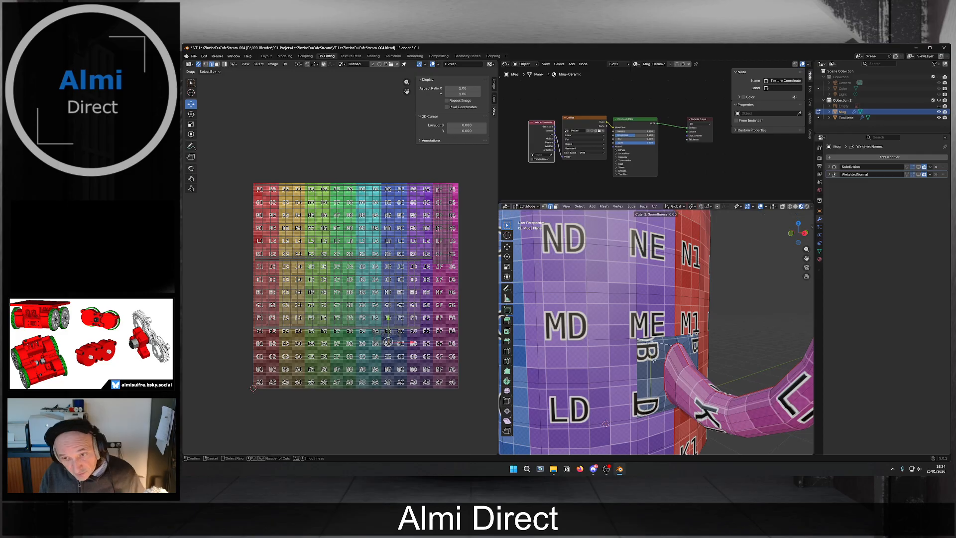
key(Escape)
scroll(662, 349, up, 5)
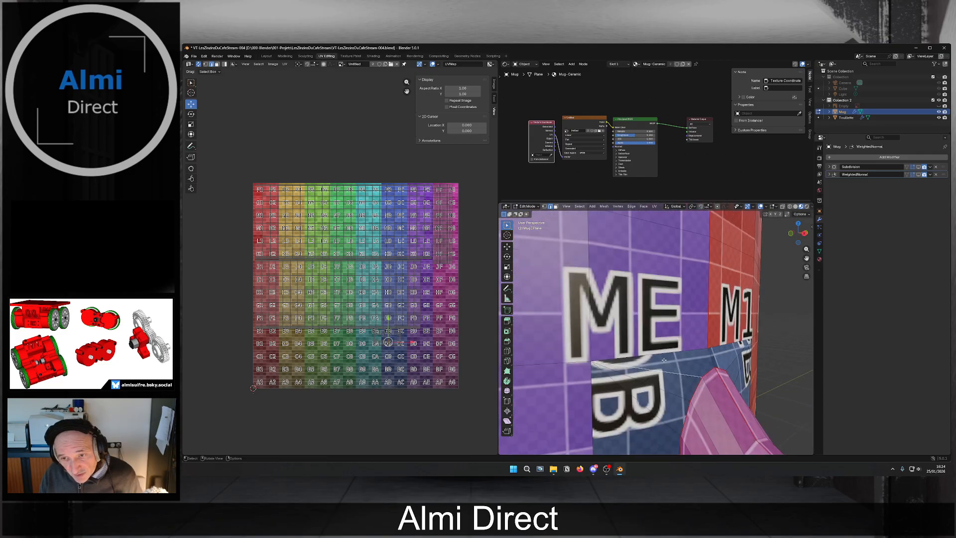
scroll(669, 319, down, 5)
Clear the seam from the selected edges around the mug's upper handle joint.
middle_drag(669, 320, 666, 344)
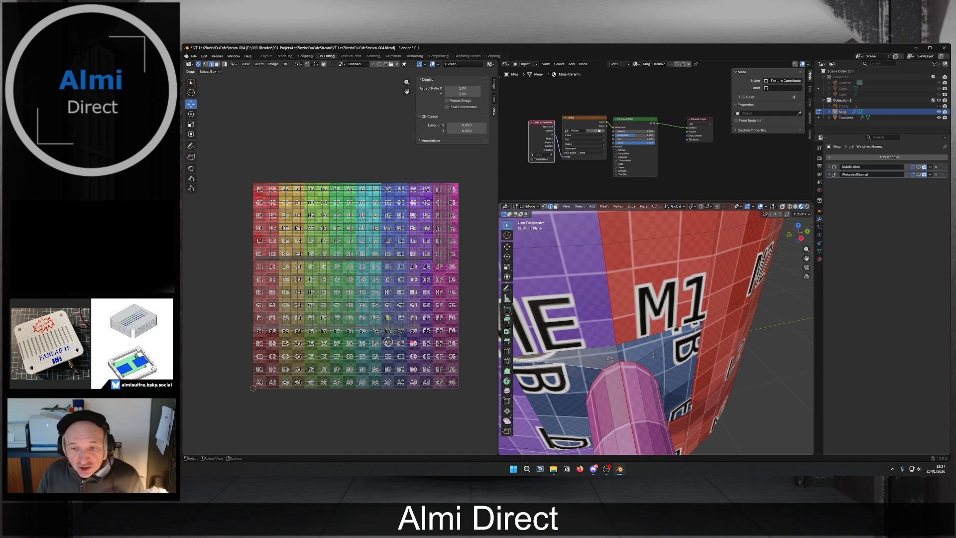
middle_drag(664, 355, 638, 333)
shift+click(650, 283)
scroll(649, 282, down, 4)
middle_drag(642, 262, 633, 442)
middle_drag(627, 198, 637, 173)
middle_drag(626, 339, 662, 323)
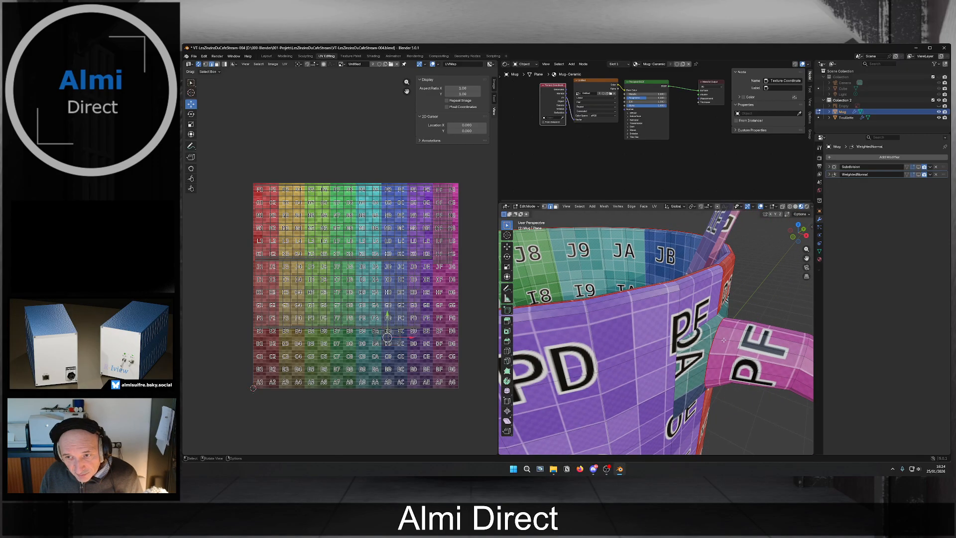
mouse_move(720, 322)
middle_down()
mouse_move(617, 434)
mouse_move(722, 334)
middle_up()
key(ctrl+e)
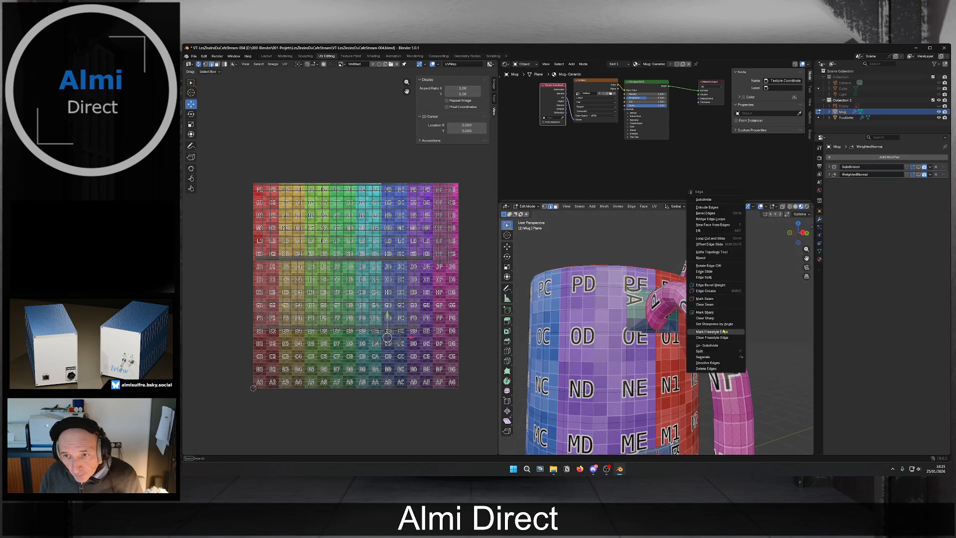
click(720, 304)
Open the mug and the Touillette together in Edit Mode and unwrap all their faces with Unwrap Angle Based.
key(a)
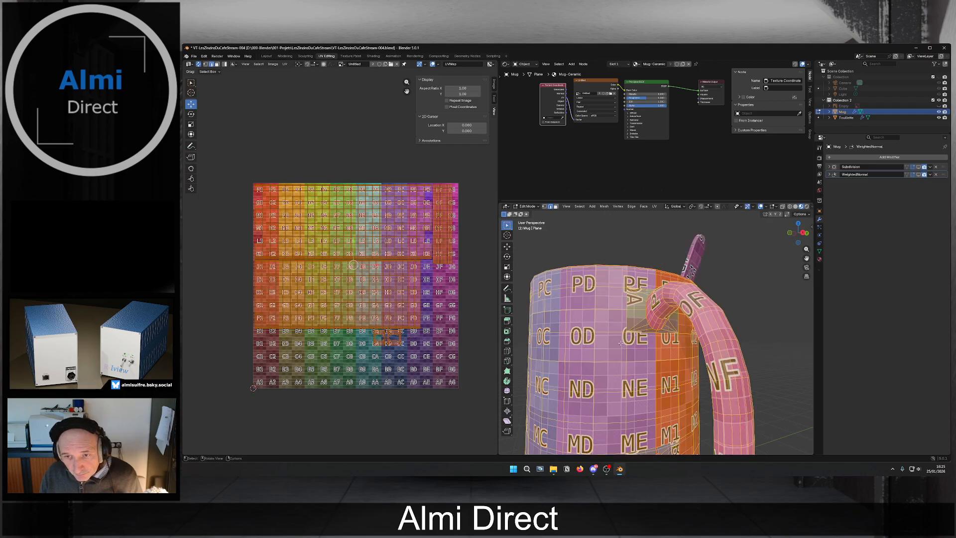
scroll(633, 344, down, 3)
middle_drag(677, 279, 675, 317)
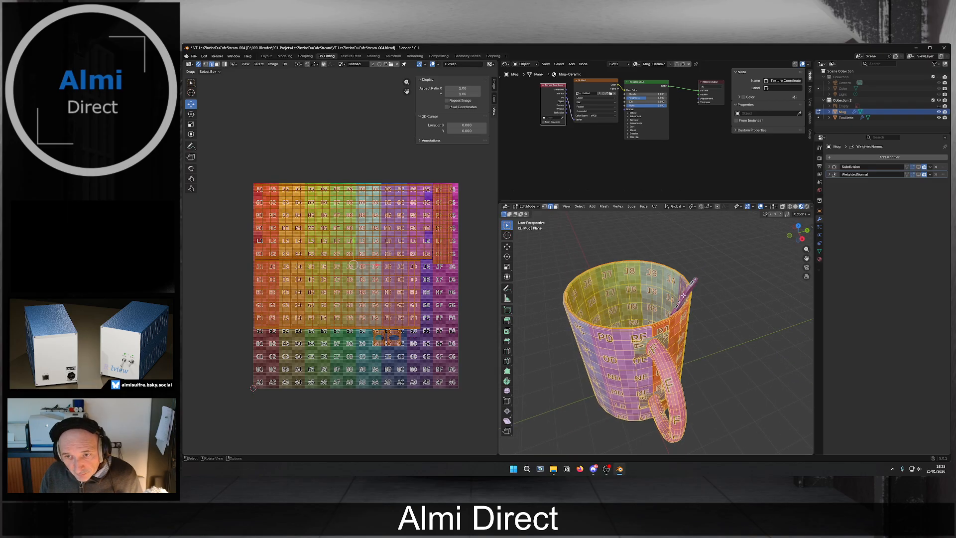
key(Tab)
shift+click(684, 295)
key(Tab)
key(a)
key(u)
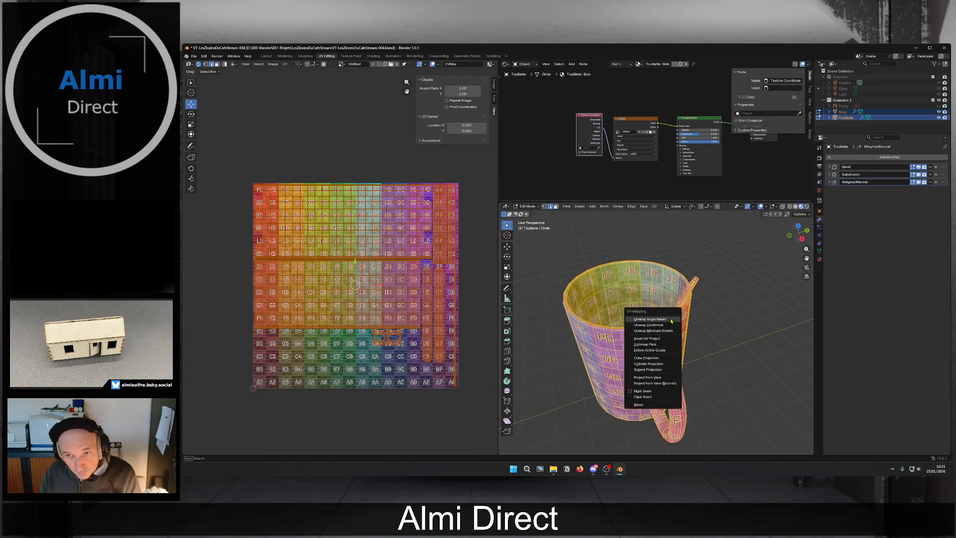
click(671, 321)
Move all the unwrapped UV islands down below the UV tile.
scroll(335, 274, down, 4)
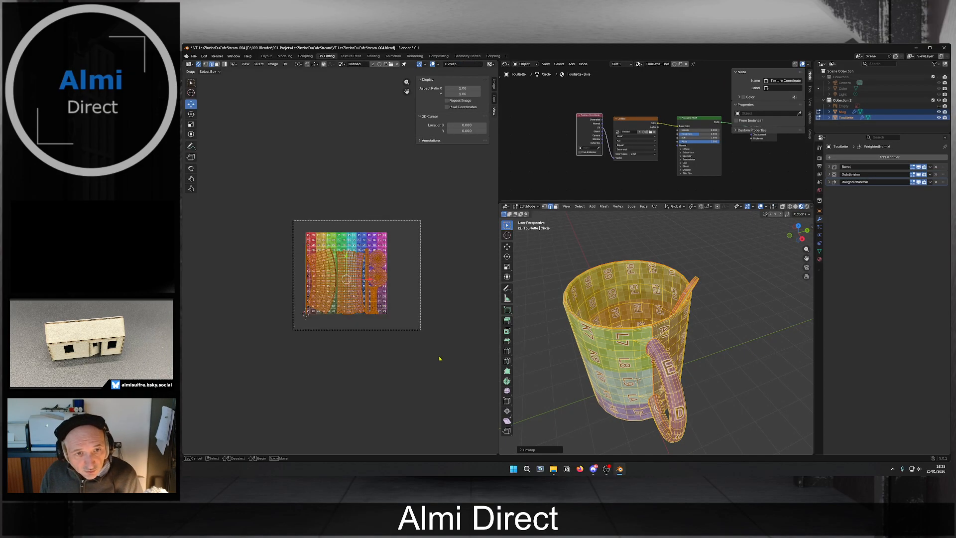
key(g)
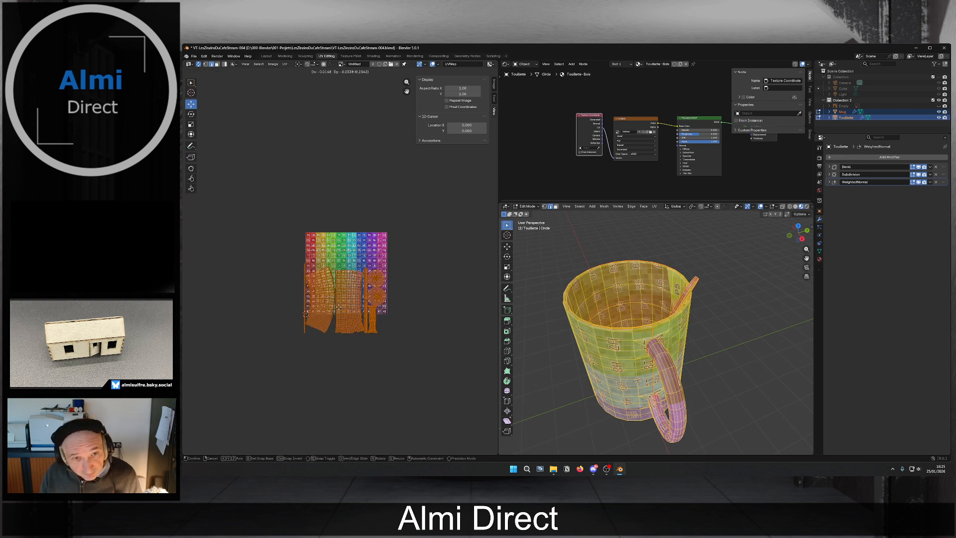
click(379, 342)
Select the Touillette's long thin UV island and place it just outside the right edge of the UV tile.
scroll(368, 337, up, 4)
middle_drag(351, 327, 365, 219)
scroll(349, 298, up, 2)
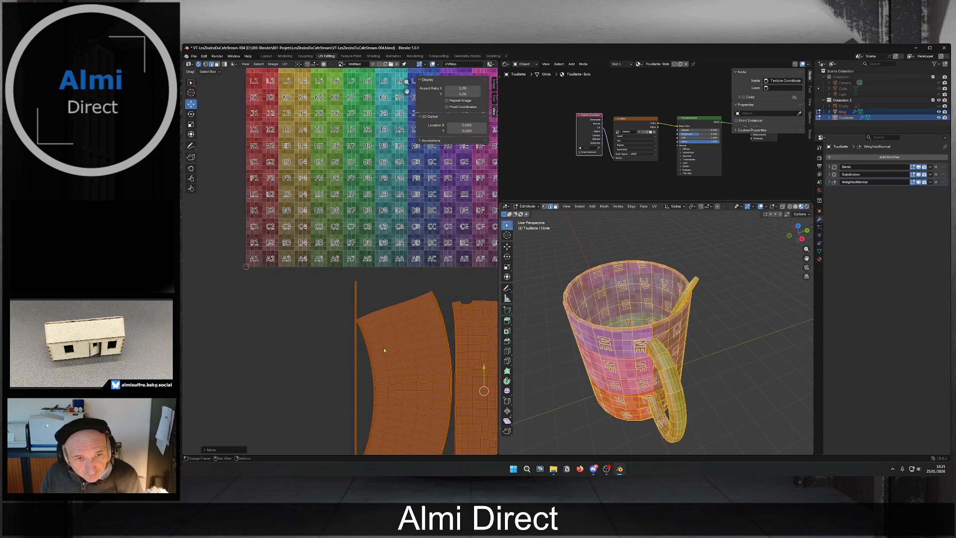
double_click(360, 306)
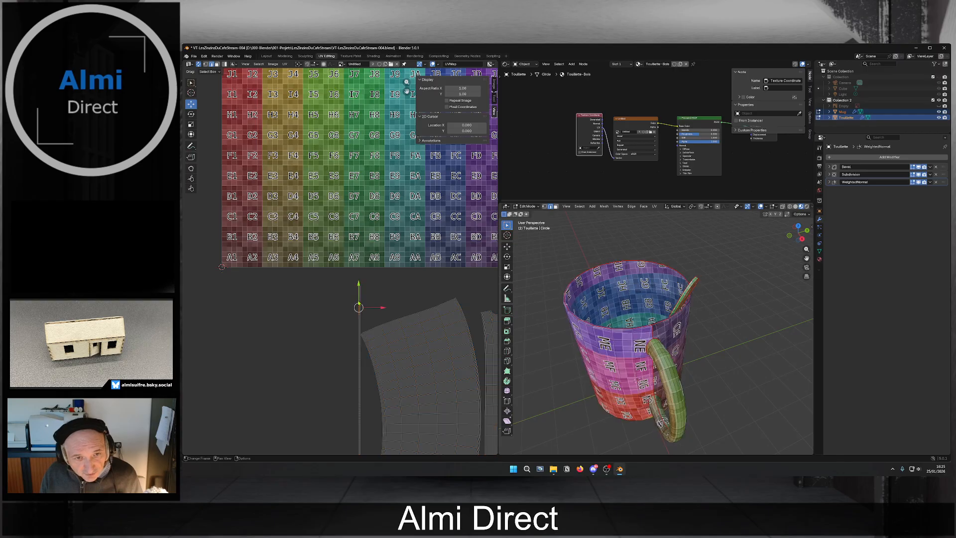
middle_drag(392, 319, 384, 341)
middle_drag(608, 323, 656, 333)
scroll(657, 333, up, 5)
scroll(657, 333, up, 2)
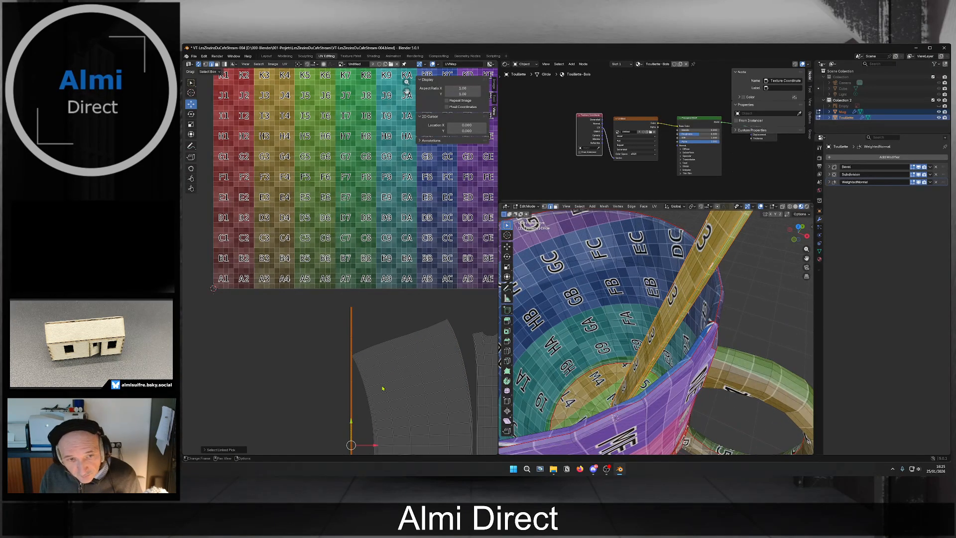
scroll(332, 398, down, 2)
key(g)
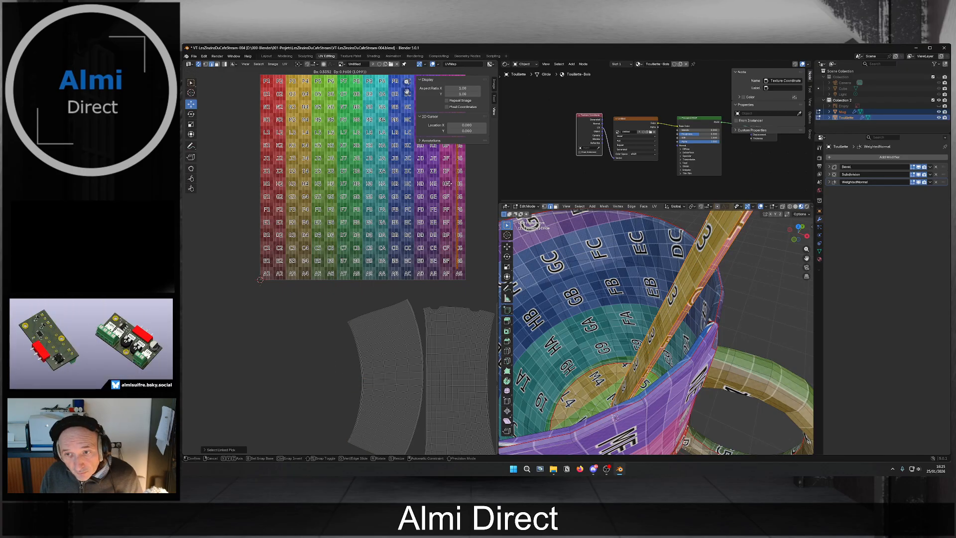
click(468, 184)
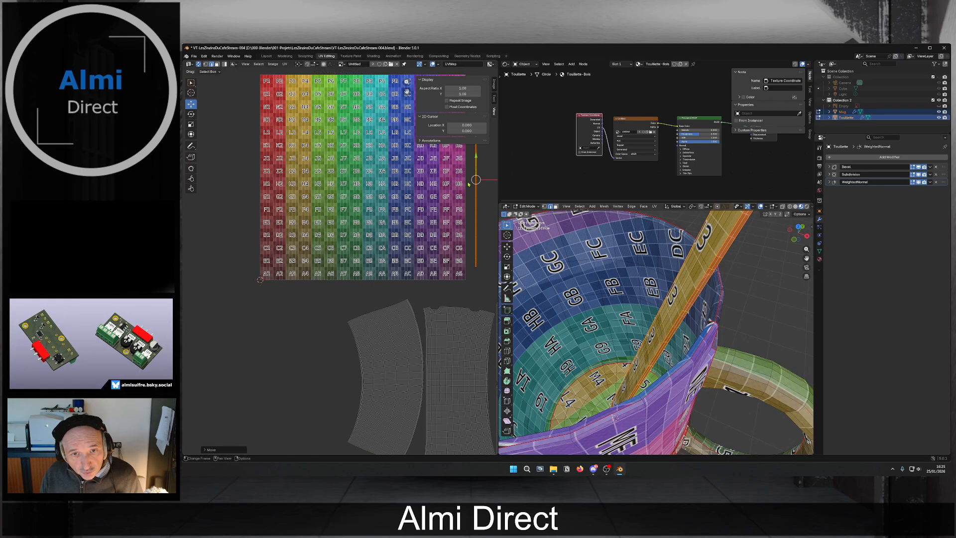
Select the round UV island of the mug's inside bottom and rotate it until its checker labels read straight.
scroll(455, 279, down, 3)
scroll(417, 253, up, 3)
middle_drag(455, 311, 348, 286)
scroll(429, 246, up, 1)
scroll(429, 246, down, 1)
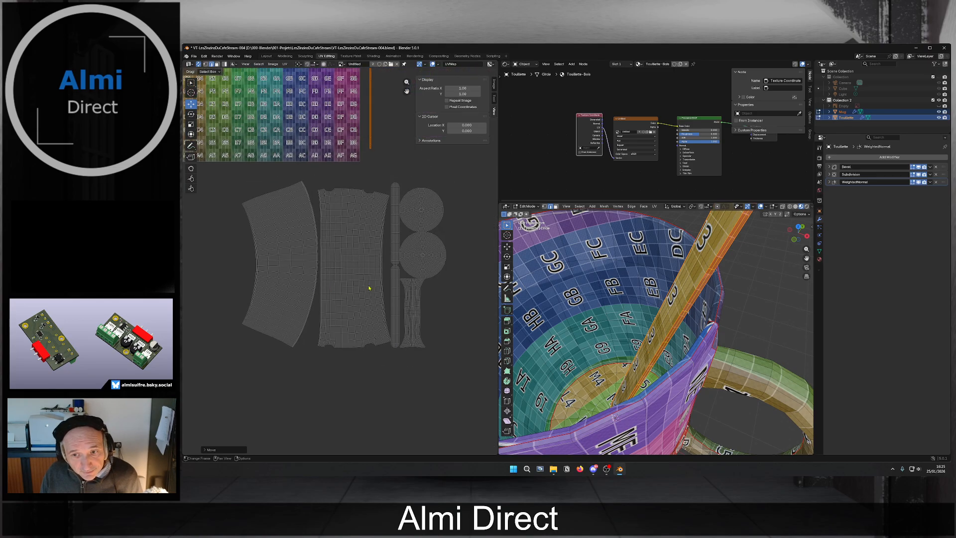
scroll(348, 286, down, 1)
scroll(602, 408, down, 3)
middle_drag(600, 413, 595, 391)
scroll(632, 435, down, 2)
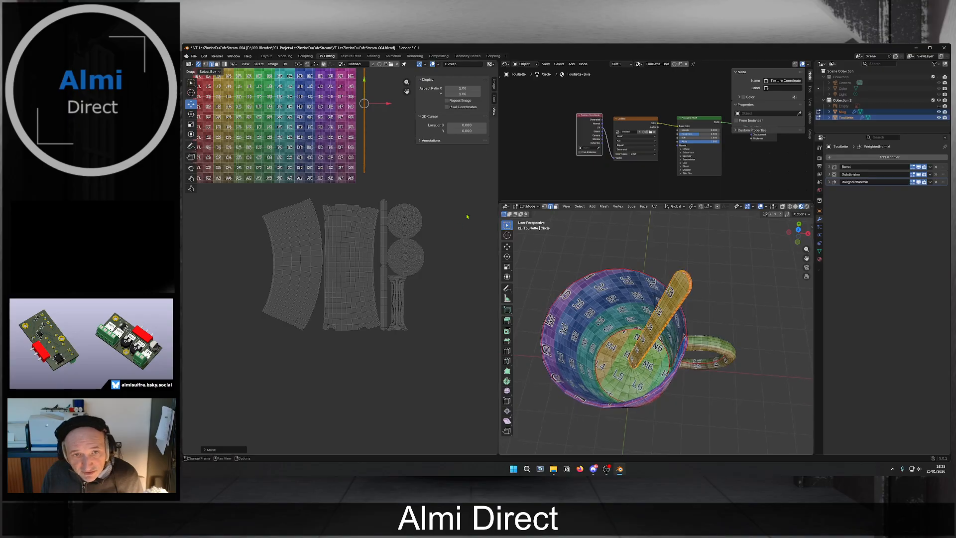
click(414, 223)
key(l)
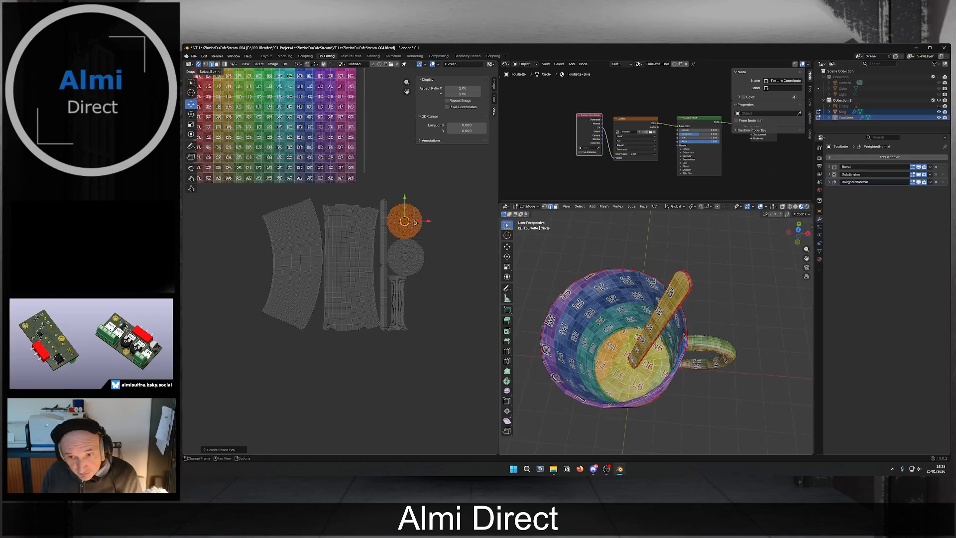
key(r)
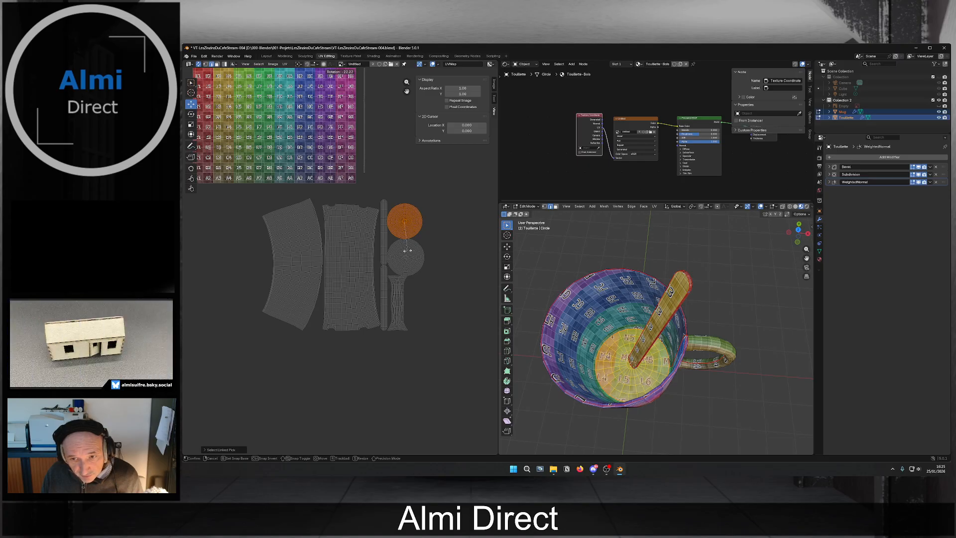
click(407, 251)
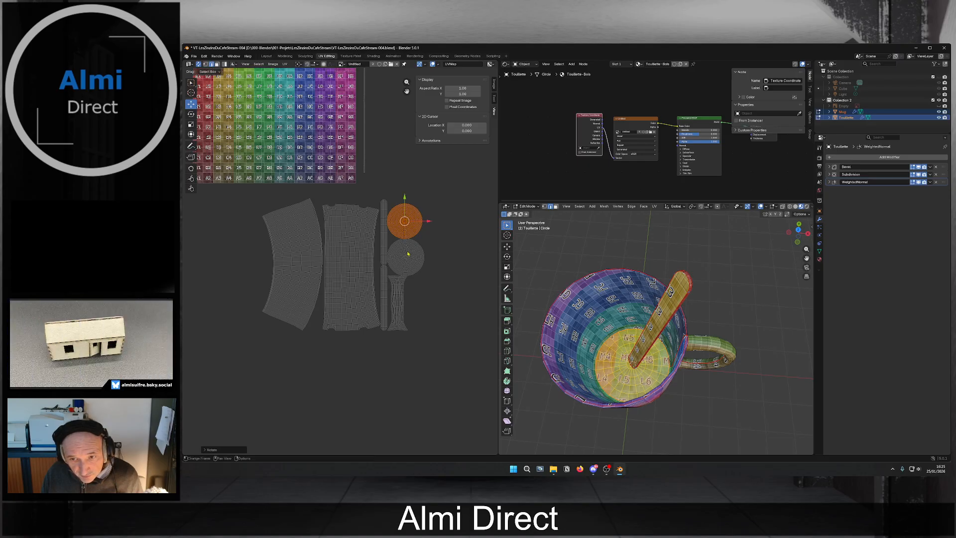
Move the inside bottom's round UV island beside the UV tile, to the right of the Touillette's island.
scroll(388, 234, down, 2)
middle_drag(383, 238, 484, 271)
key(g)
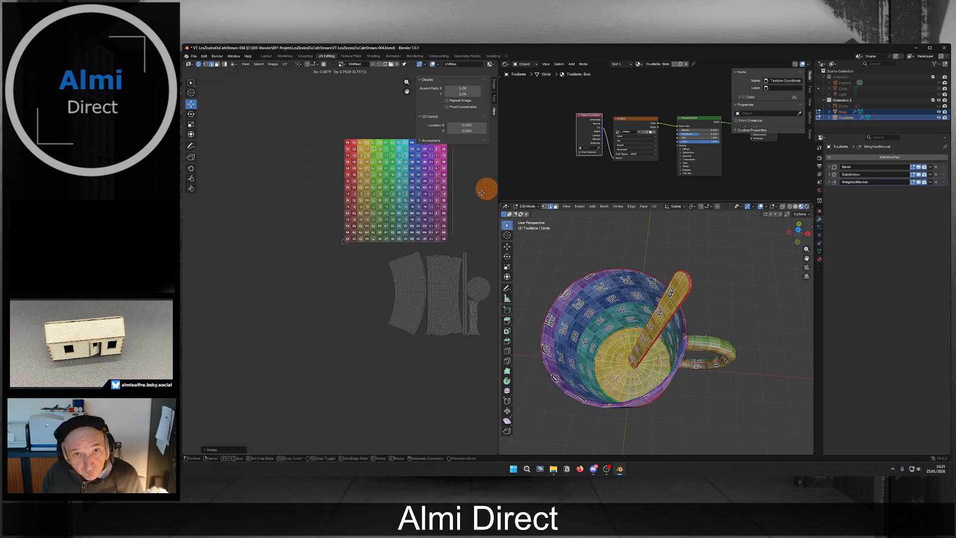
click(468, 179)
Select the round UV island of the mug's underside and rotate it to straighten its checker labels.
click(477, 292)
key(l)
middle_drag(647, 358, 636, 297)
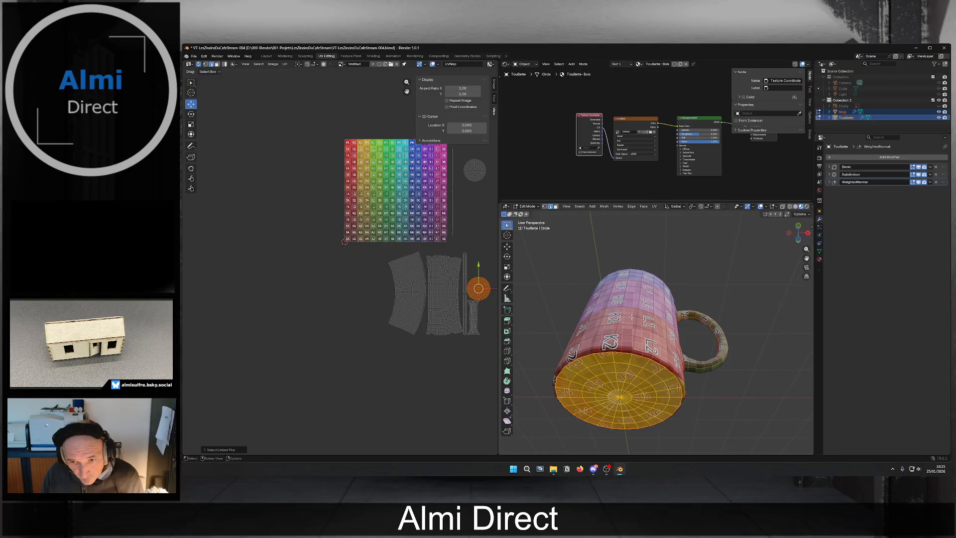
key(r)
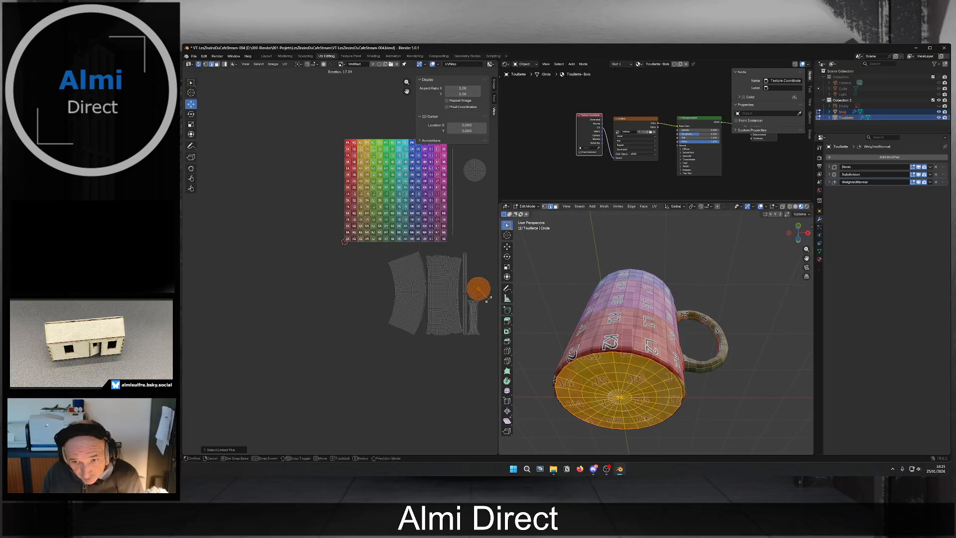
click(489, 299)
Move the underside's round UV island next to the inside bottom's disc, beside the UV tile.
scroll(438, 269, down, 4)
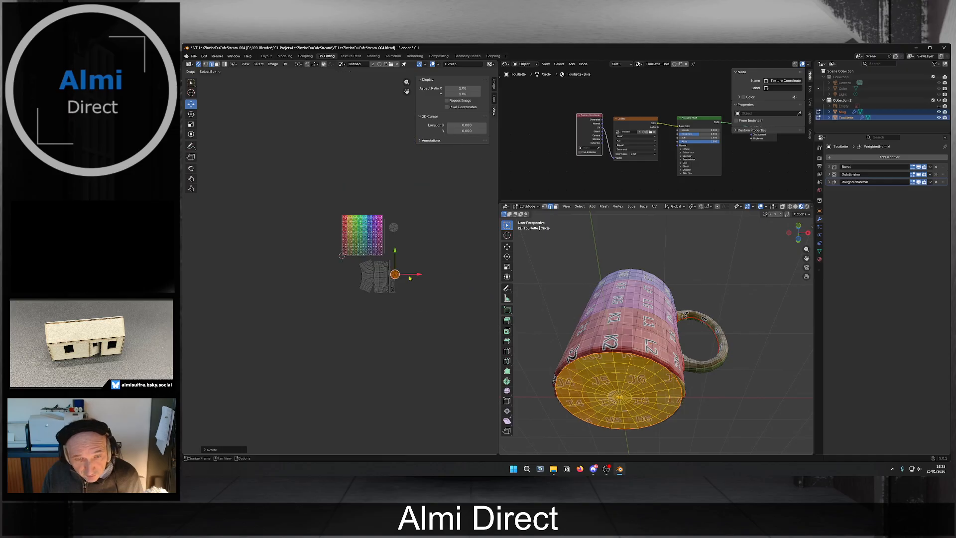
key(g)
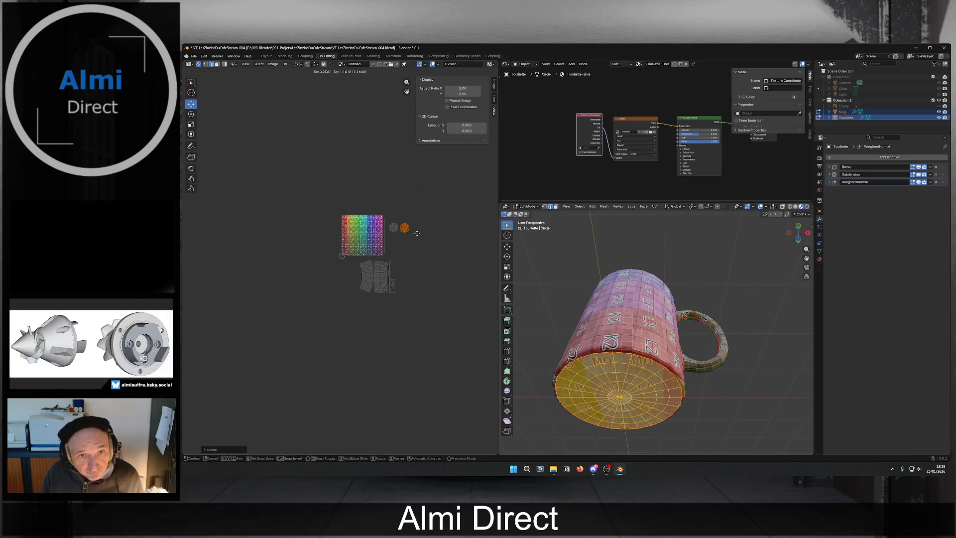
click(418, 234)
Try to align the upper border edges of the mug wall's notched UV island horizontally.
scroll(409, 295, up, 5)
scroll(408, 296, up, 4)
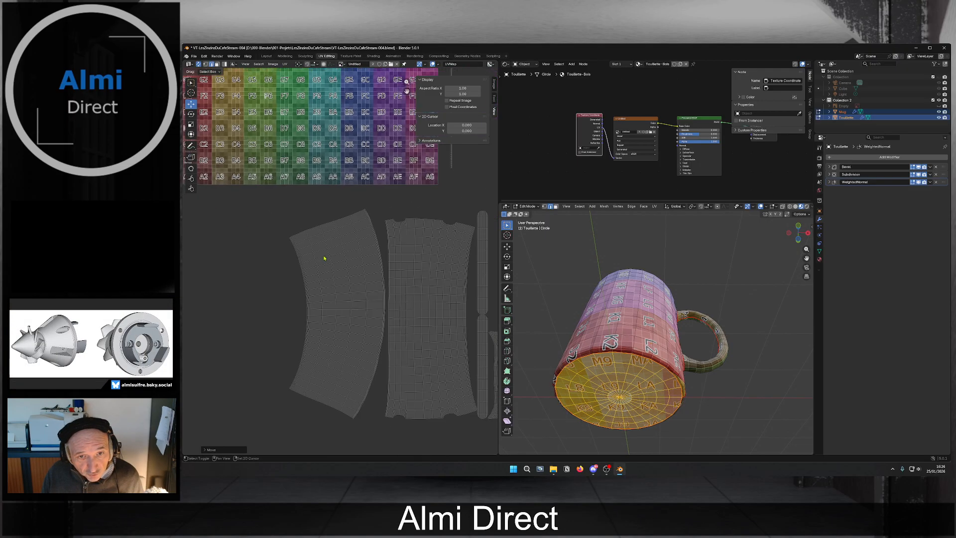
click(407, 277)
scroll(396, 257, up, 5)
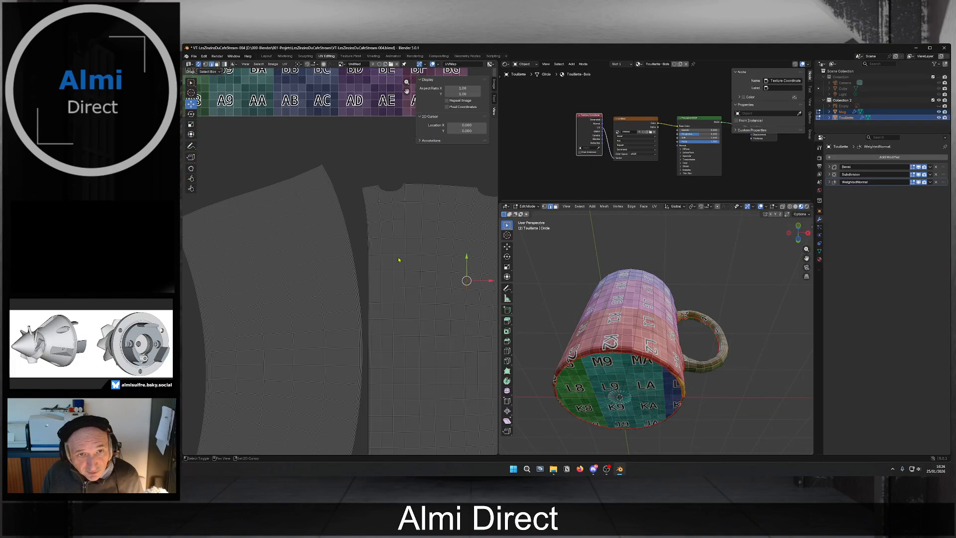
shift+right_click(319, 244)
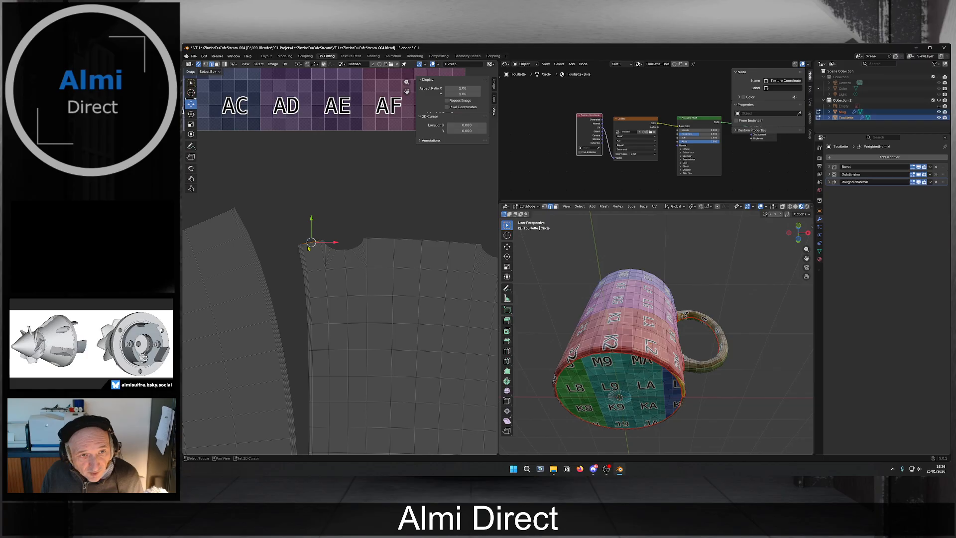
shift+click(312, 245)
click(309, 244)
alt+shift+click(412, 242)
middle_drag(413, 244, 321, 243)
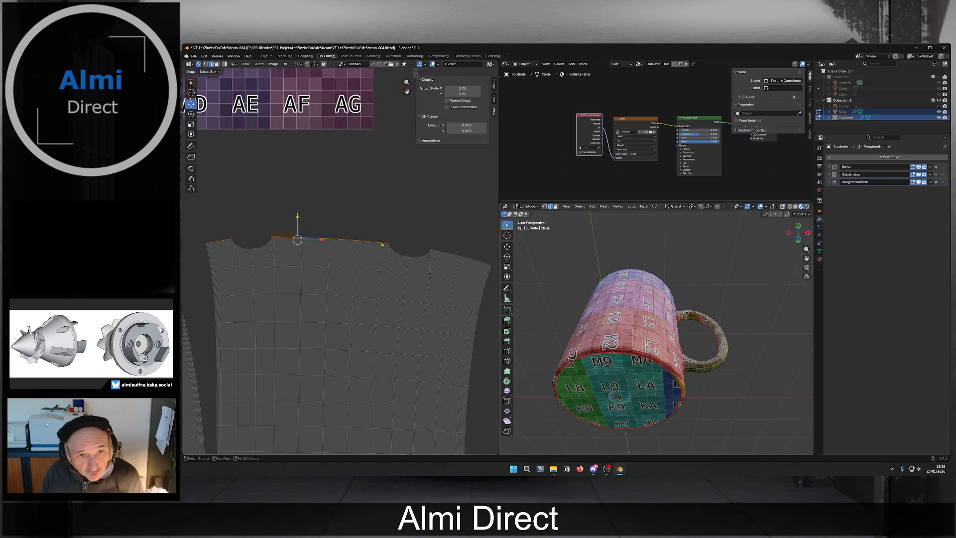
alt+shift+click(442, 254)
key(u)
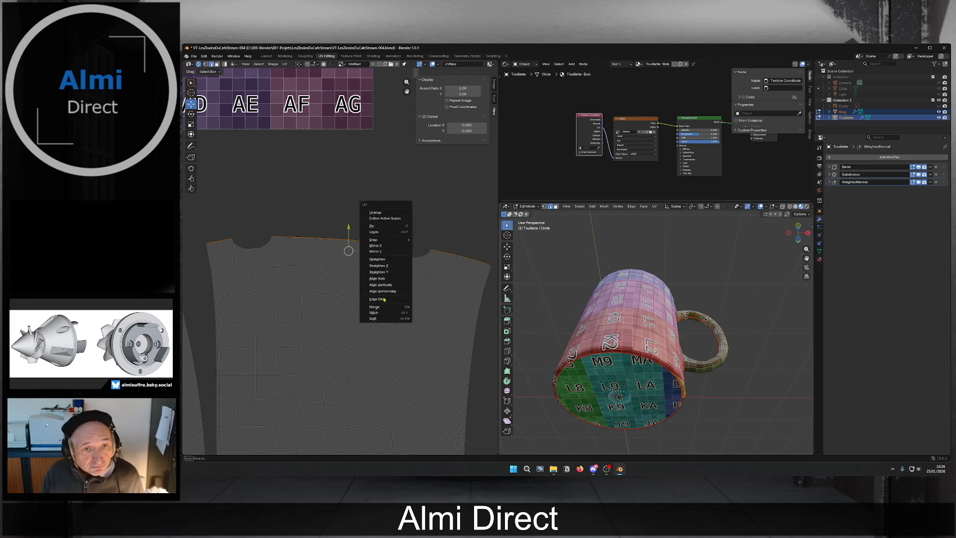
click(382, 291)
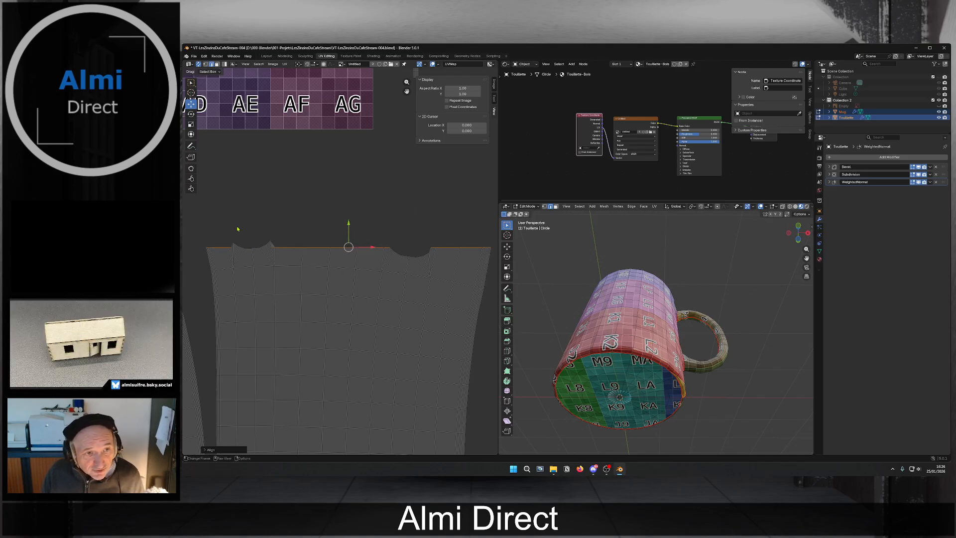
key(ctrl+z)
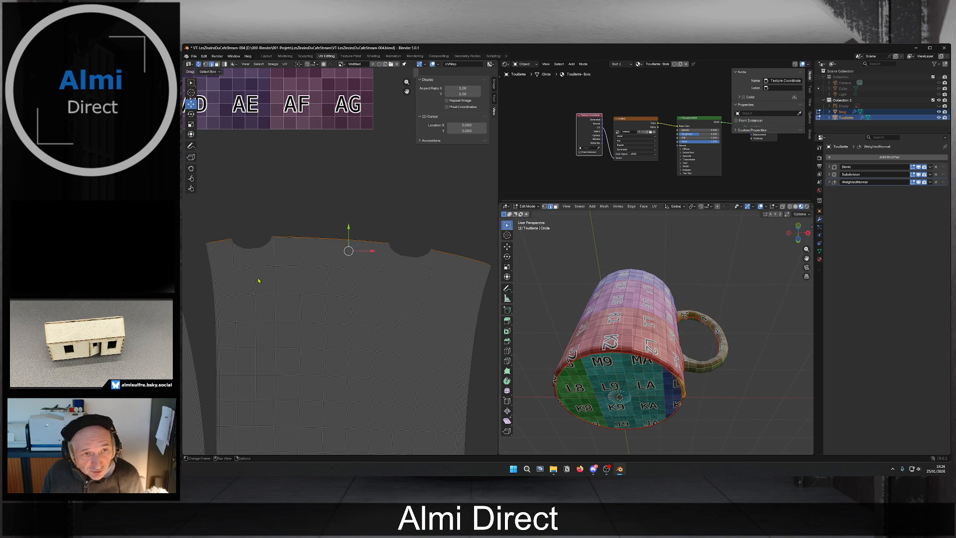
click(251, 252)
shift+click(405, 258)
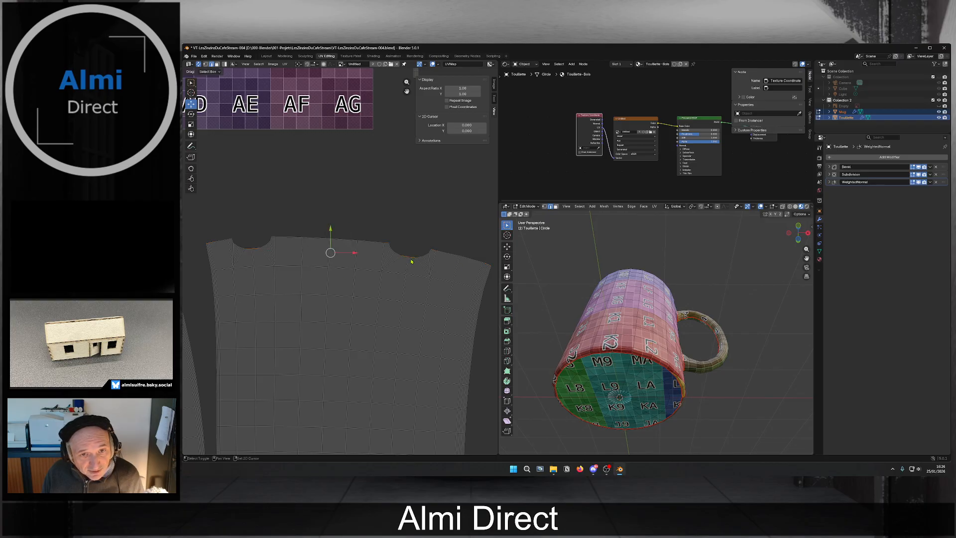
key(u)
click(341, 258)
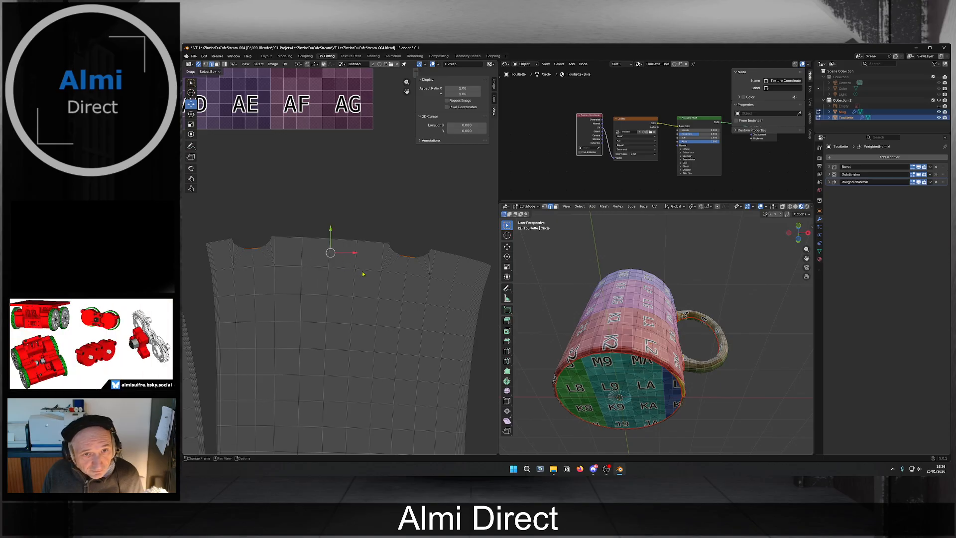
scroll(369, 276, down, 3)
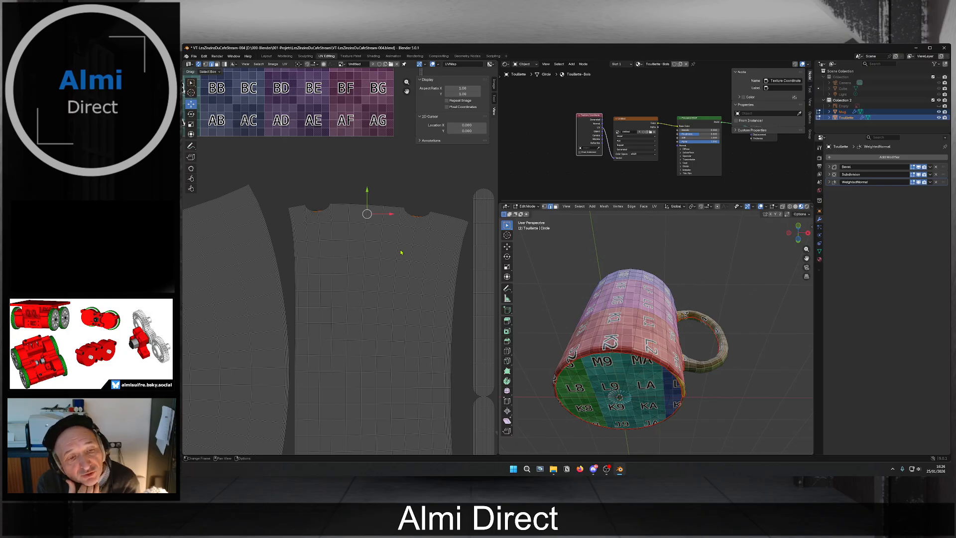
scroll(383, 324, down, 4)
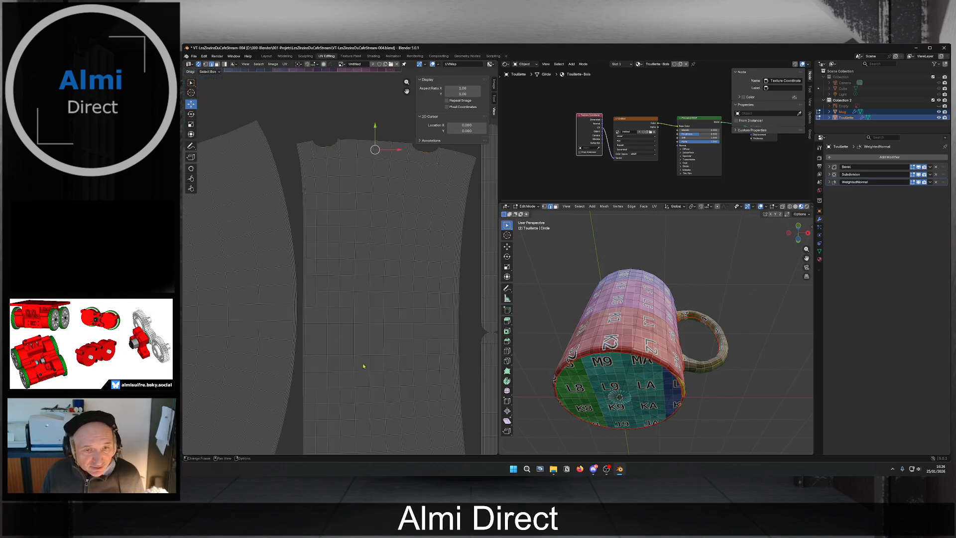
scroll(393, 352, up, 6)
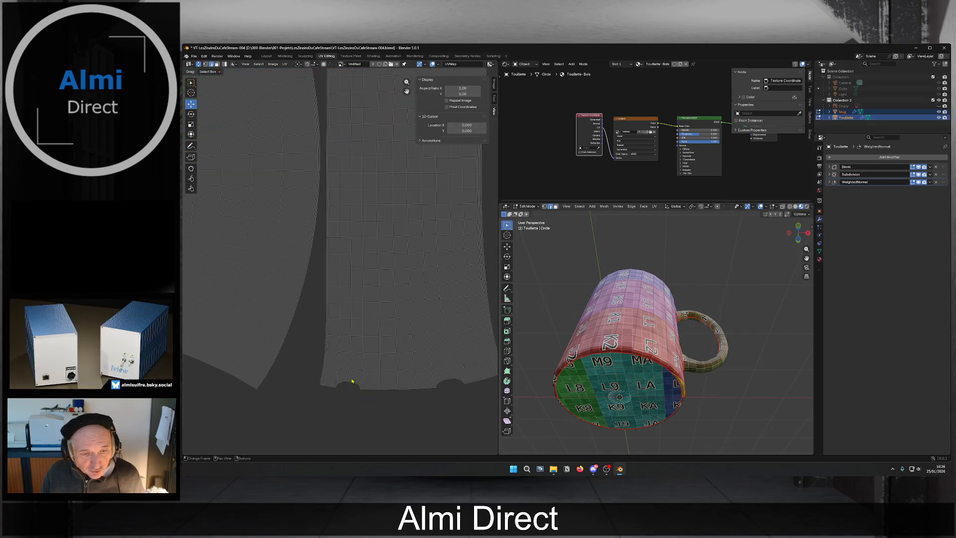
In face mode, select the mug wall faces beneath and beside the handle's upper joint.
middle_drag(710, 293, 676, 371)
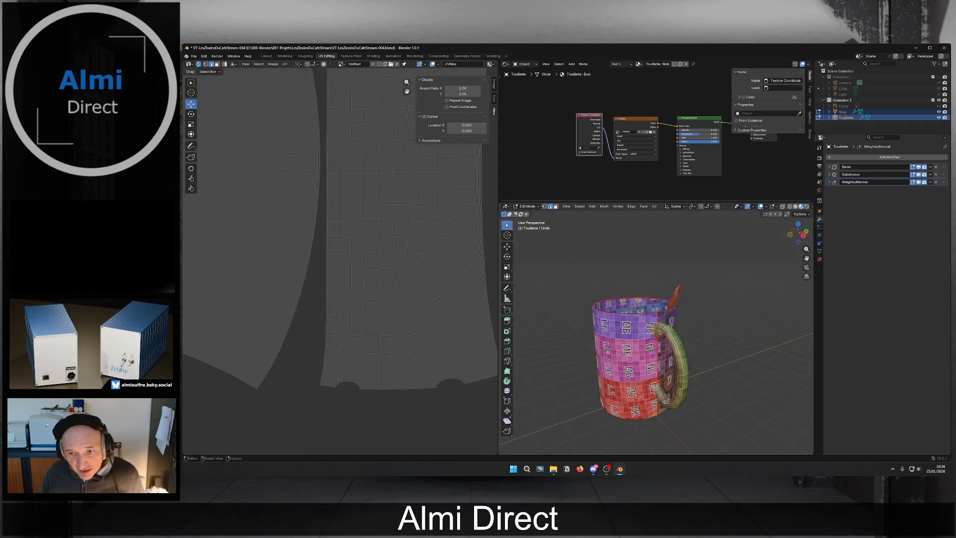
scroll(676, 372, up, 8)
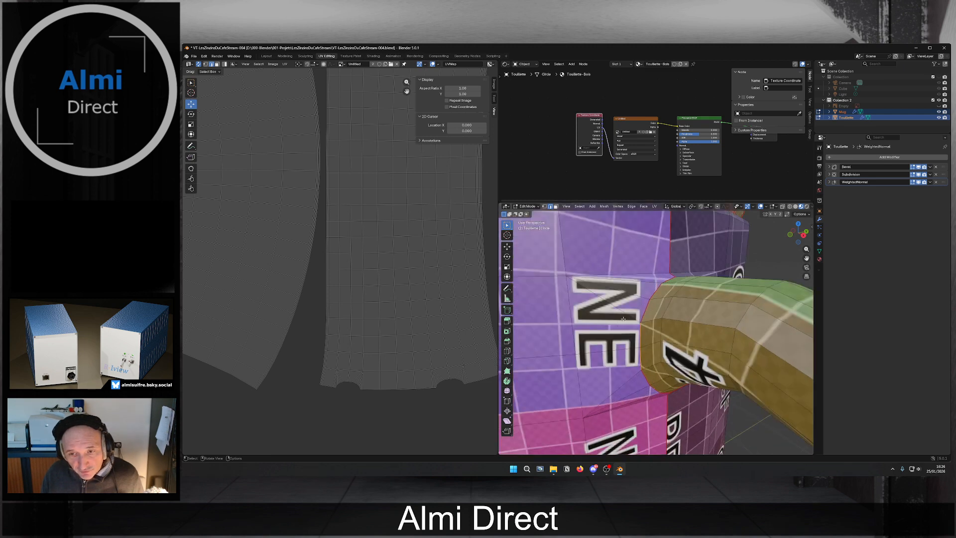
middle_drag(656, 381, 653, 323)
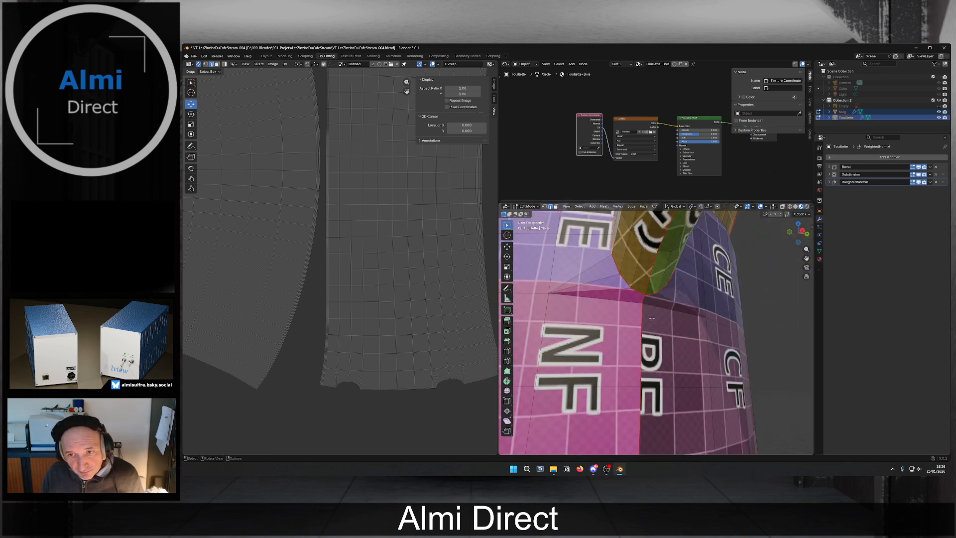
key(3)
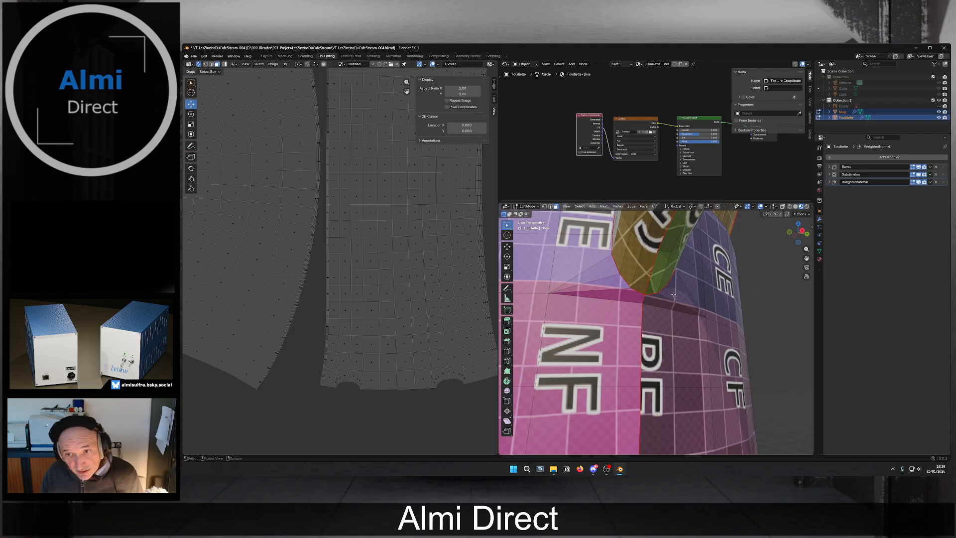
click(673, 295)
shift+click(679, 287)
shift+click(656, 299)
shift+click(611, 298)
shift+click(601, 283)
shift+click(599, 272)
shift+click(594, 253)
Extend the selection to the remaining wall faces above and around the handle's upper joint.
middle_drag(594, 252, 617, 347)
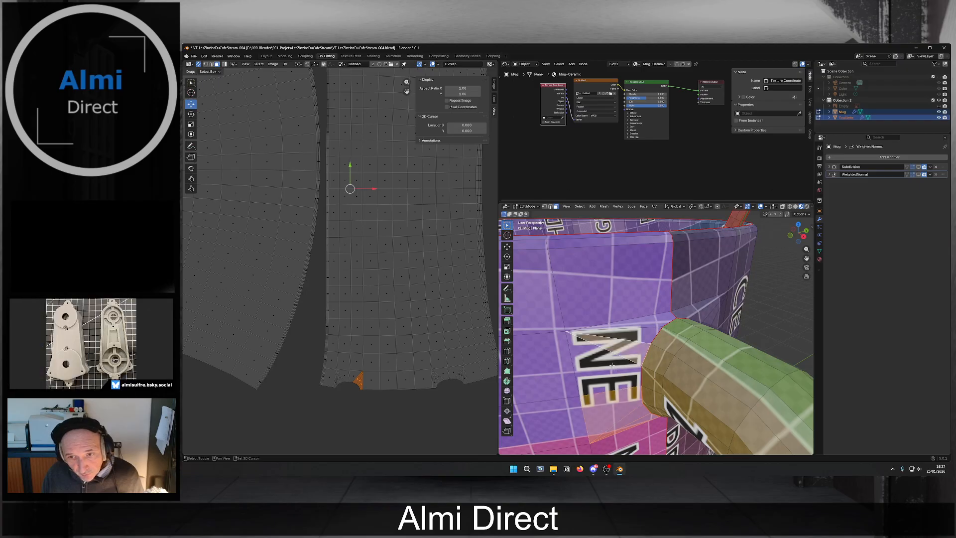
shift+click(652, 322)
shift+click(653, 321)
shift+click(686, 310)
shift+click(691, 315)
middle_drag(691, 315, 654, 311)
shift+click(583, 296)
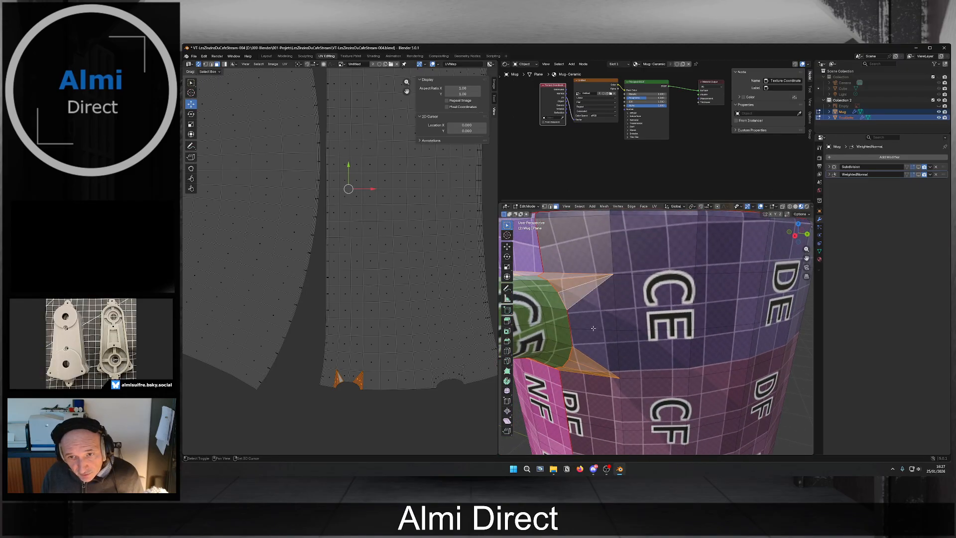
shift+click(594, 316)
shift+click(583, 346)
scroll(583, 346, down, 1)
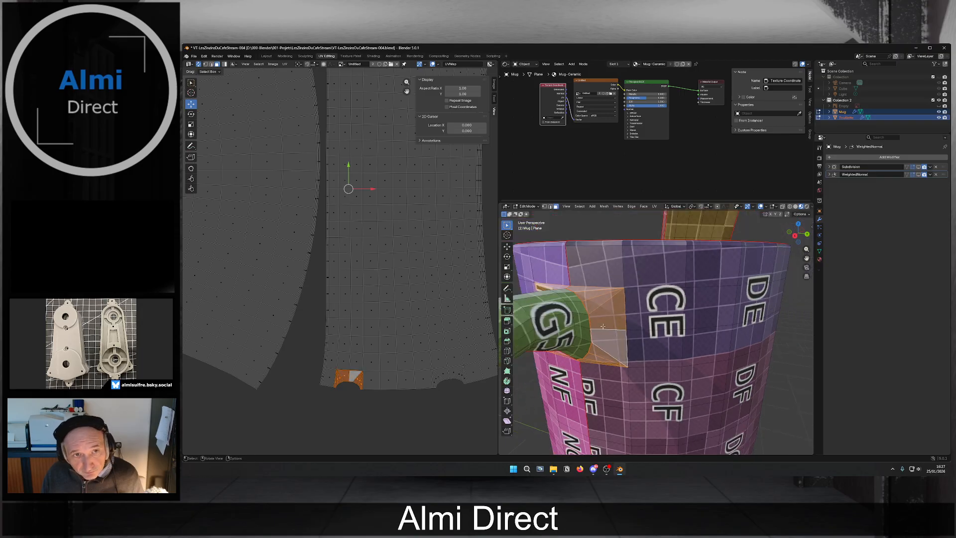
Add the faces around the lower border's second notch in the wall's UV island to the selection.
scroll(406, 317, down, 6)
scroll(370, 295, up, 6)
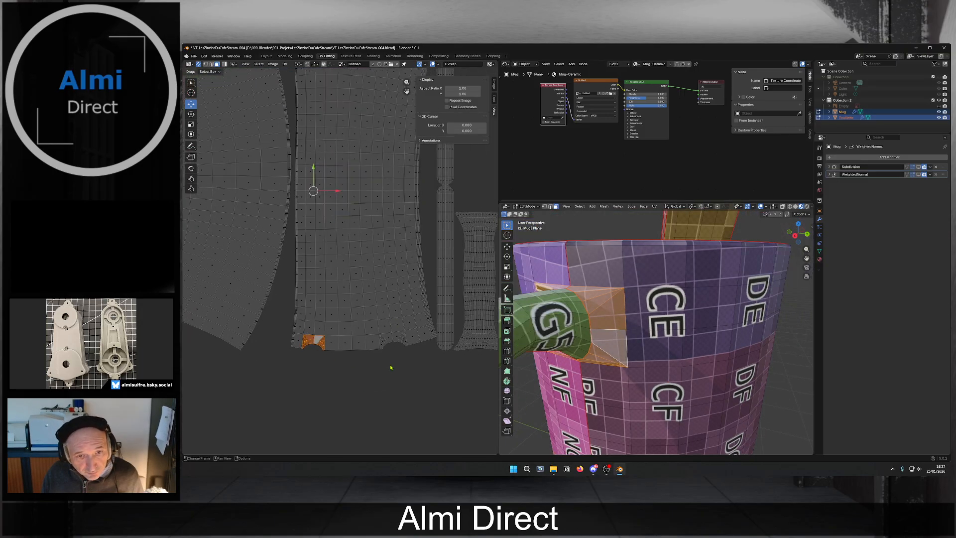
middle_drag(380, 369, 361, 328)
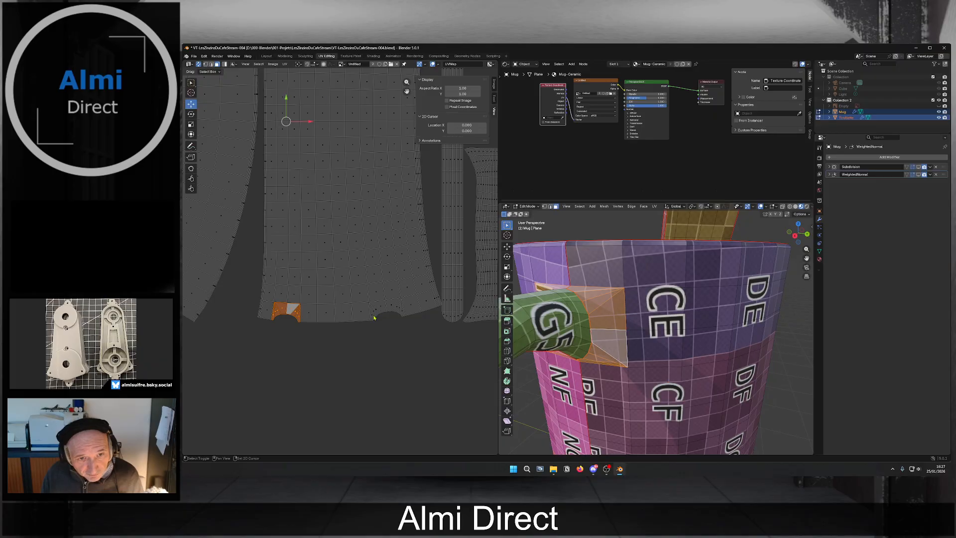
shift+click(373, 317)
shift+click(375, 314)
shift+click(377, 311)
shift+click(382, 308)
shift+click(392, 307)
shift+click(398, 310)
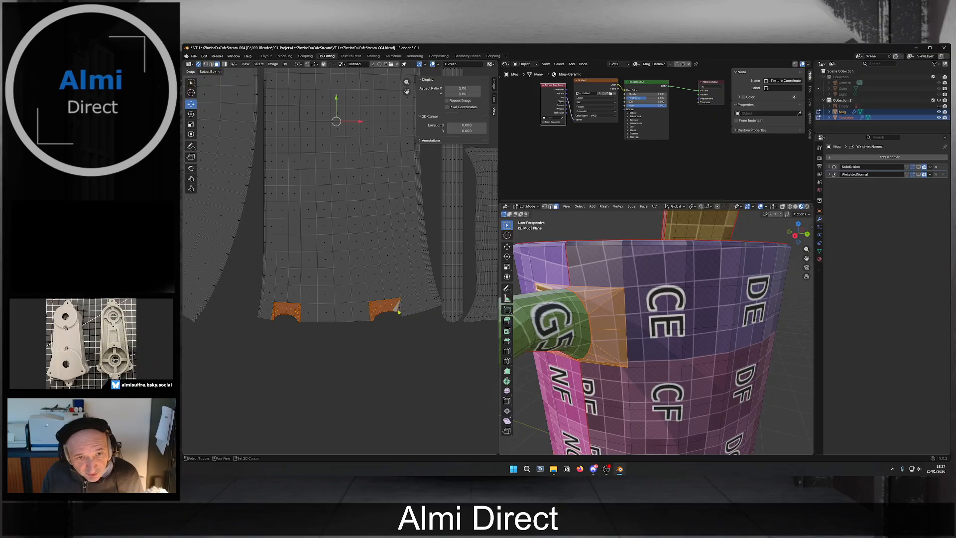
shift+click(402, 314)
Add the faces around the upper border's second notch in the wall's UV island, and delete all the selected faces.
middle_drag(389, 170, 384, 313)
middle_drag(382, 125, 378, 279)
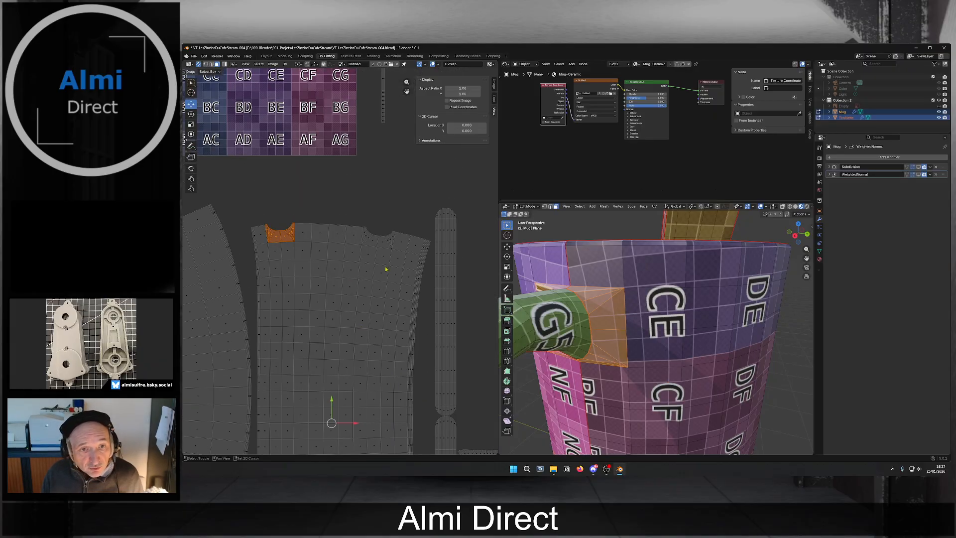
scroll(375, 216, up, 4)
shift+click(405, 189)
shift+click(407, 191)
shift+click(403, 187)
shift+click(412, 195)
shift+click(430, 199)
shift+click(454, 206)
shift+click(460, 203)
shift+click(467, 200)
shift+click(472, 199)
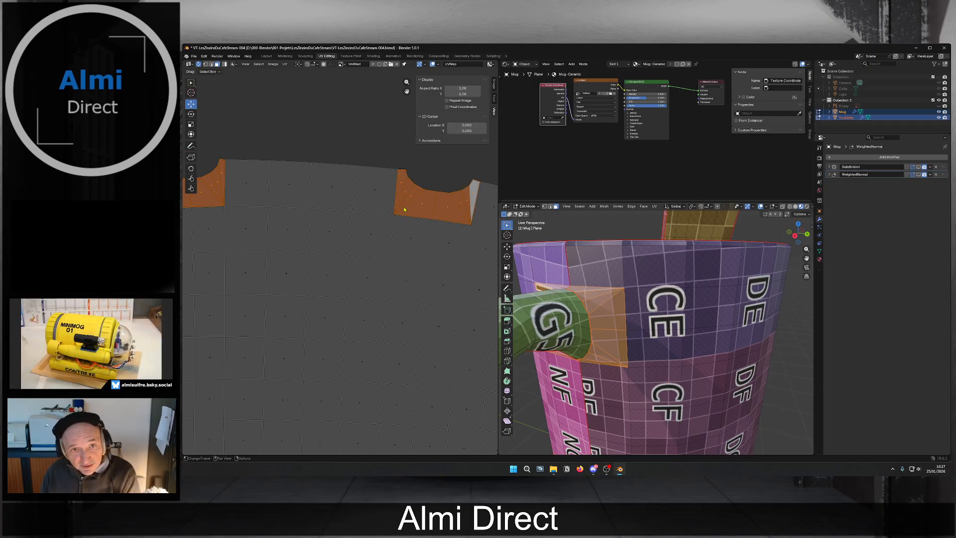
key(x)
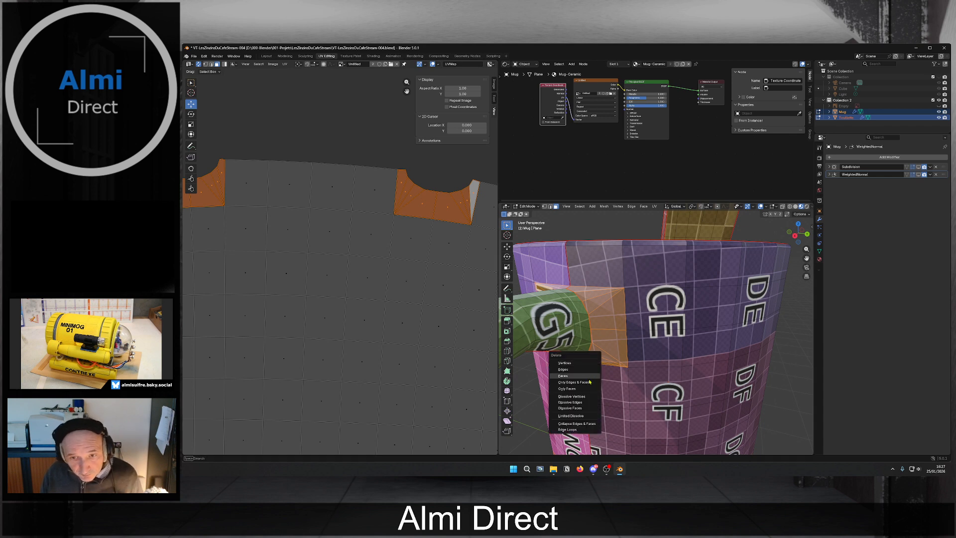
click(591, 377)
scroll(599, 368, down, 5)
shift+middle_drag(599, 368, 599, 326)
scroll(558, 322, up, 3)
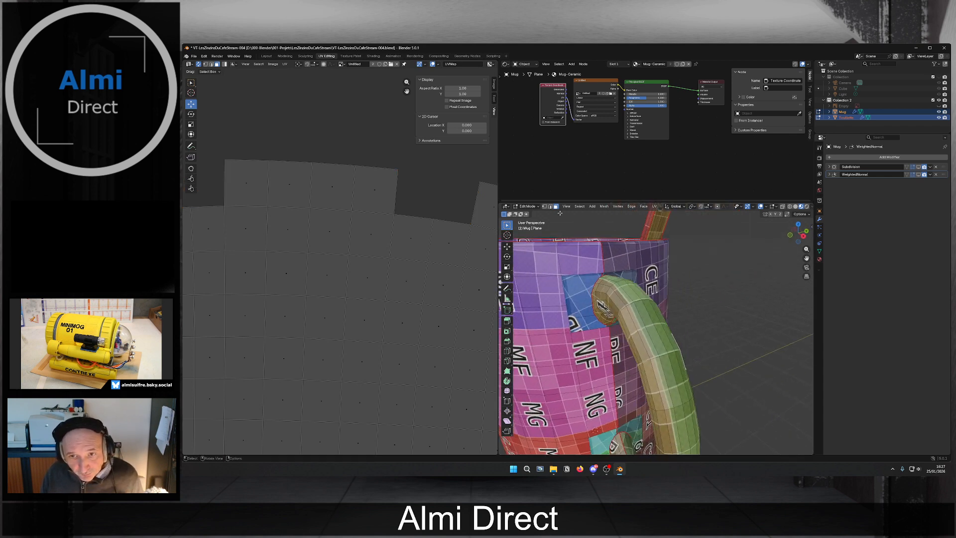
In the Modeling workspace, select the edge loop at the handle's upper open end and extrude it in place.
click(285, 56)
middle_drag(569, 271, 527, 271)
scroll(522, 264, up, 4)
shift+middle_drag(500, 224, 537, 307)
scroll(504, 305, up, 1)
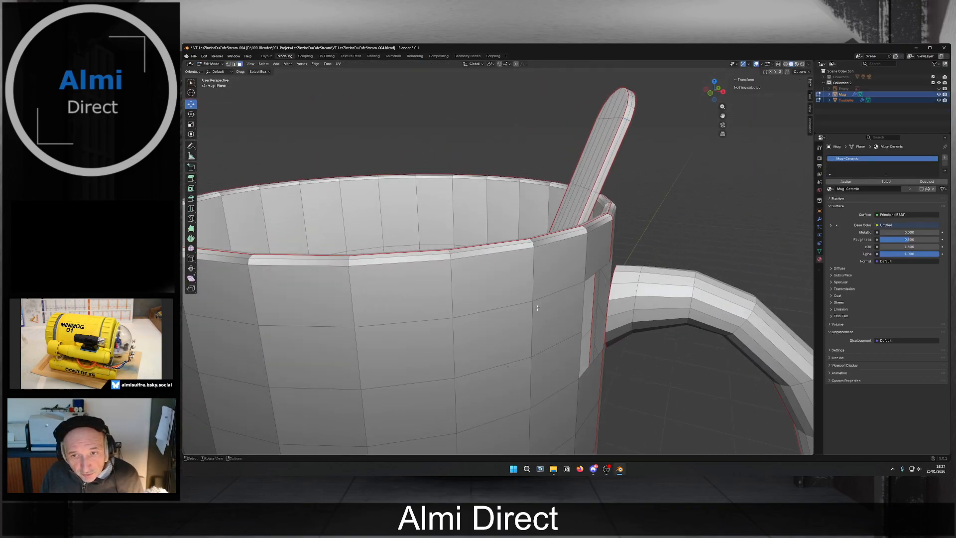
middle_drag(616, 285, 551, 313)
click(550, 315)
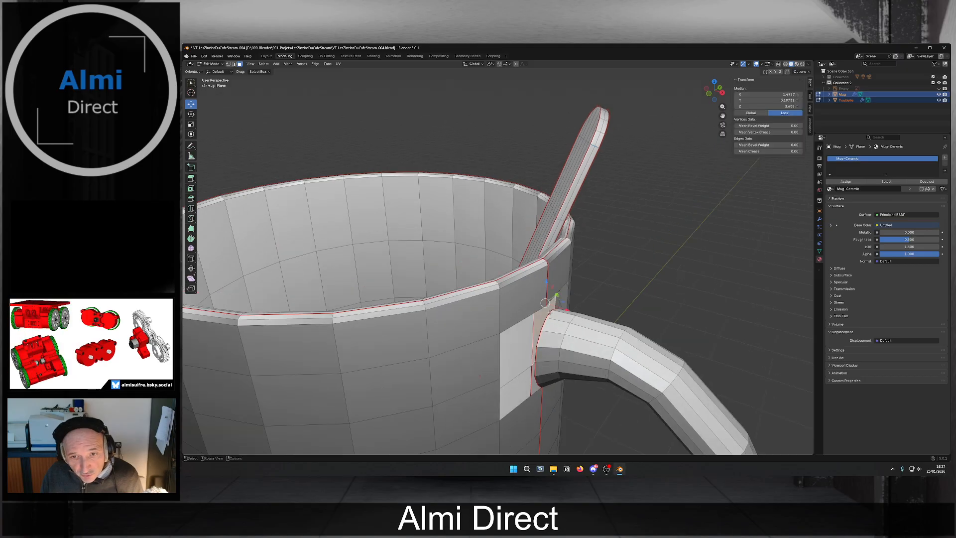
click(544, 327)
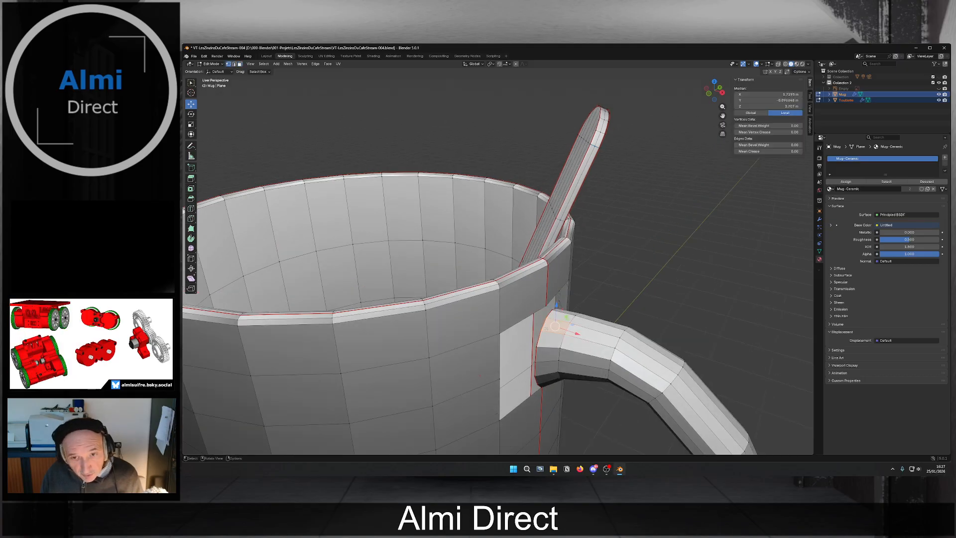
alt+click(544, 324)
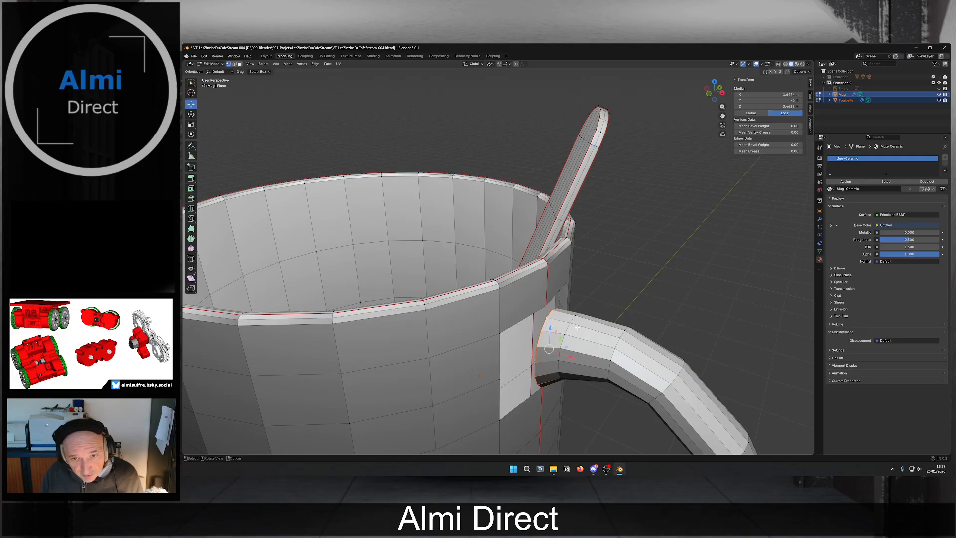
key(e)
key(Escape)
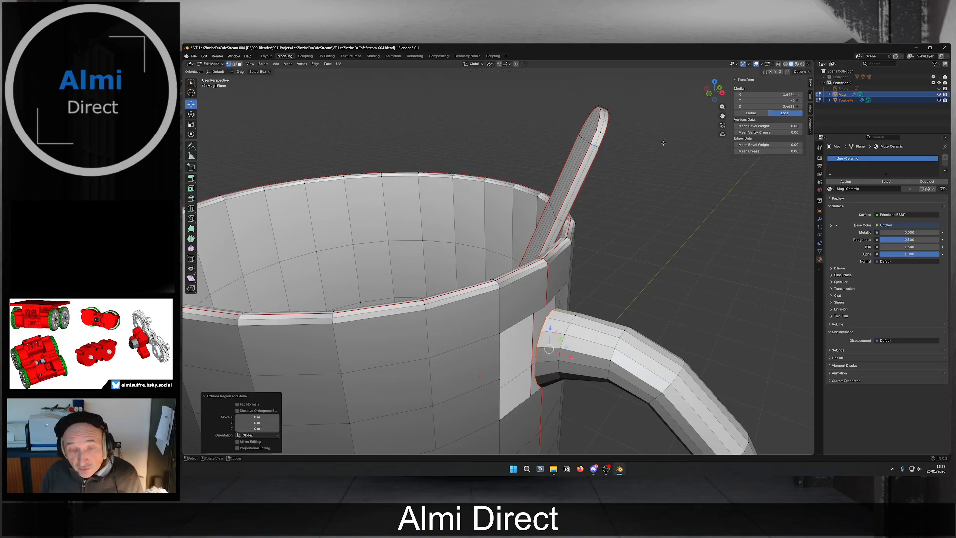
In a see-through top view, move the extruded handle loop slightly along X towards the mug's wall.
key(KP_7)
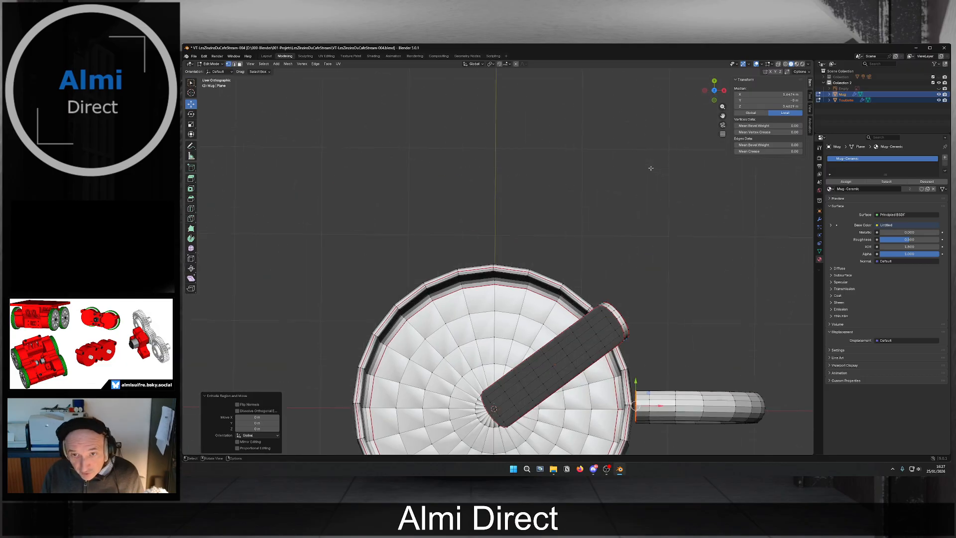
shift+middle_drag(676, 417, 659, 330)
scroll(660, 331, up, 2)
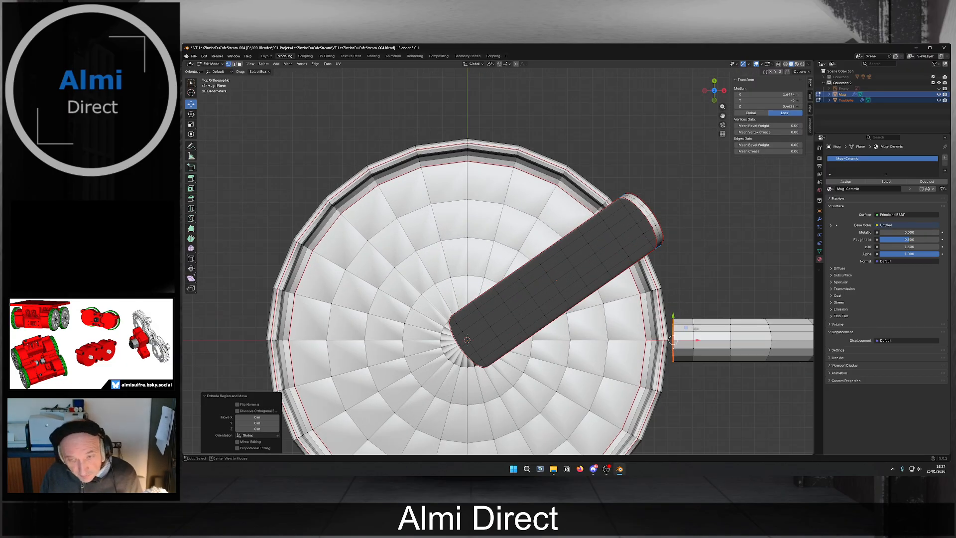
key(alt+z)
shift+middle_drag(696, 328, 616, 297)
scroll(616, 298, up, 4)
shift+middle_drag(694, 344, 515, 280)
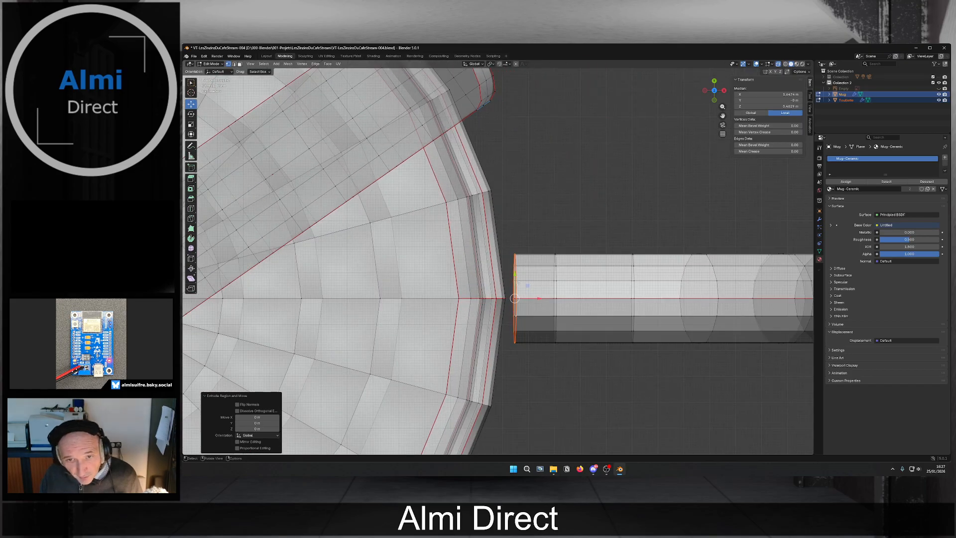
scroll(564, 344, up, 2)
drag(545, 318, 538, 317)
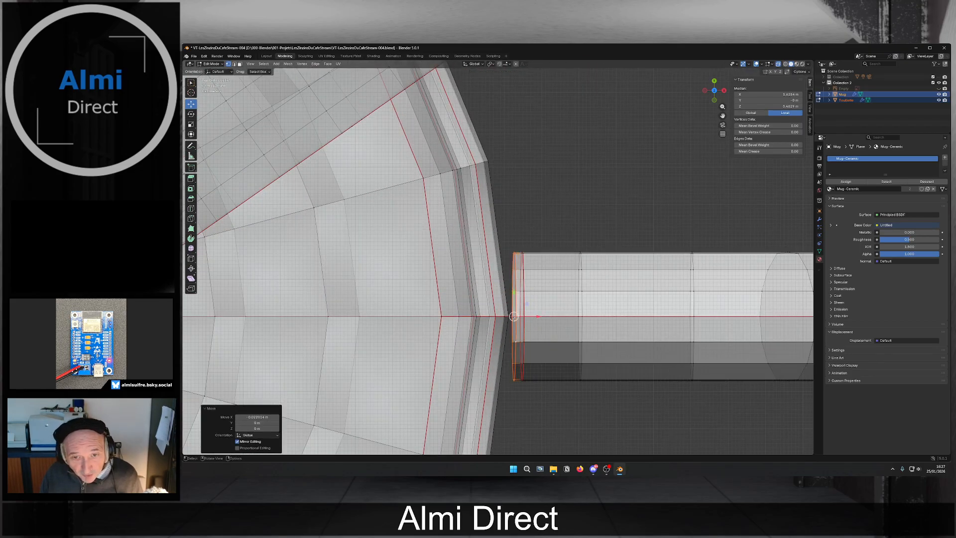
Copy the X coordinate of the wall vertex beside the handle and apply it to the handle's extruded end loop.
click(507, 316)
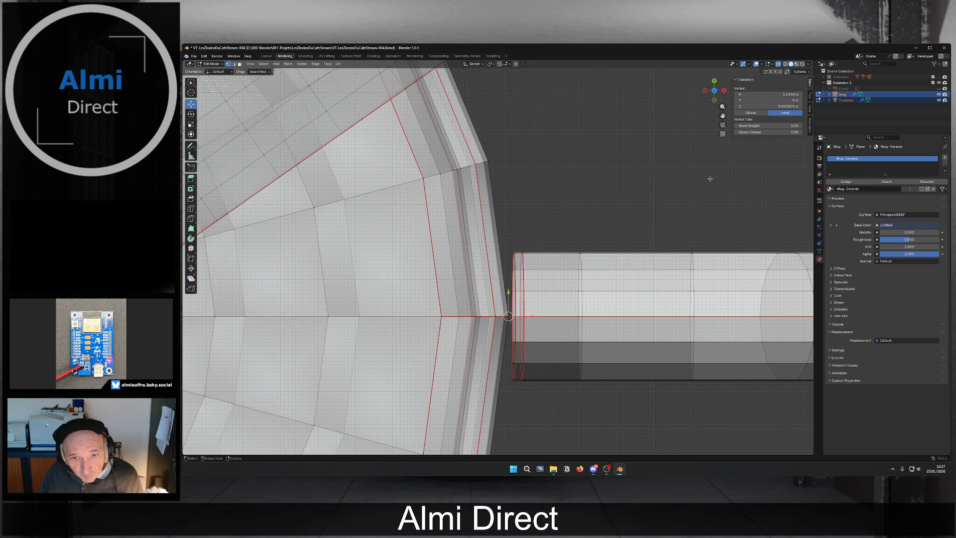
click(764, 95)
key(ctrl+c)
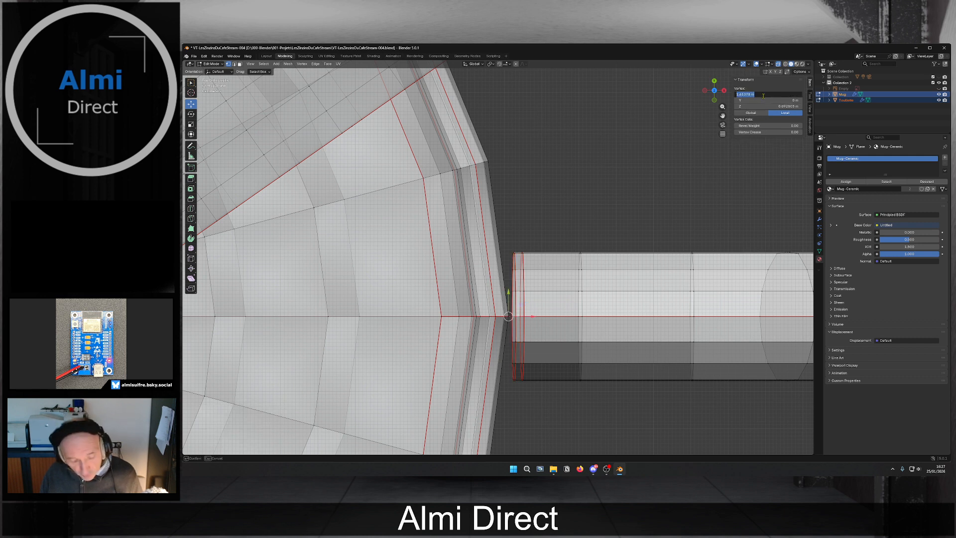
key(Escape)
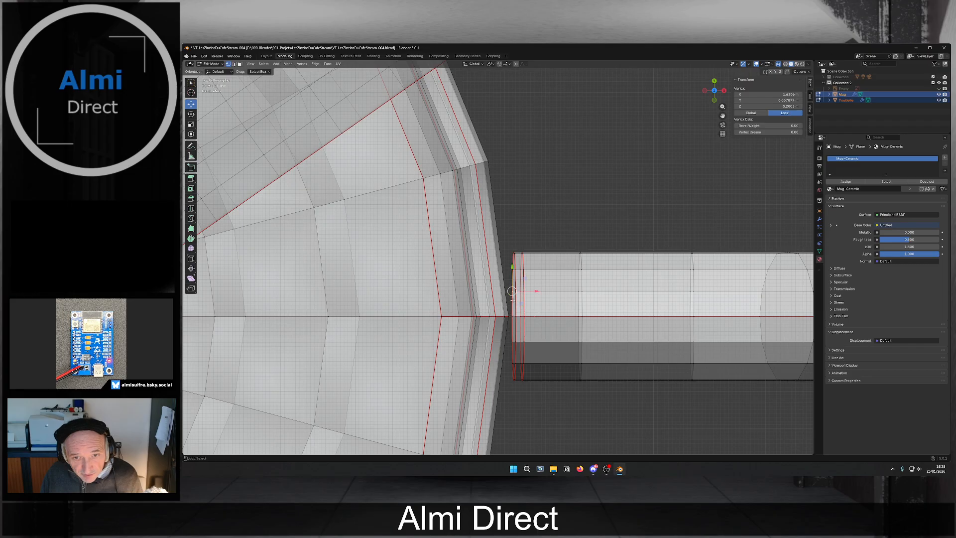
alt+click(513, 268)
click(777, 95)
key(ctrl+v)
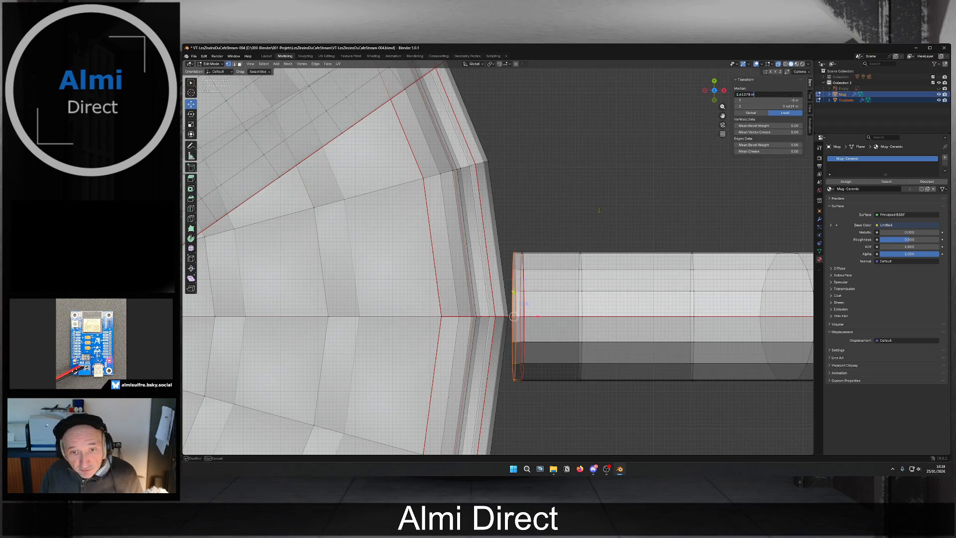
key(Return)
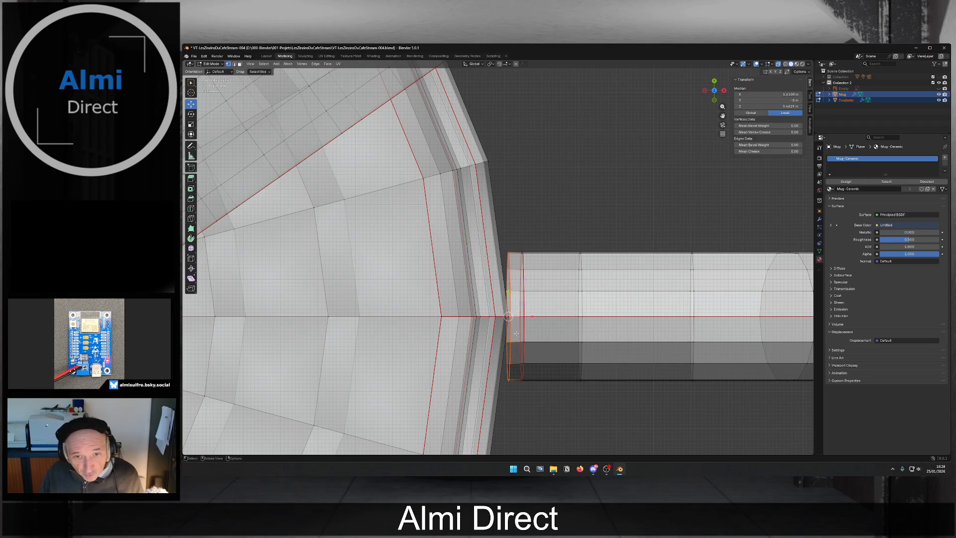
Compare the X coordinate of the wall vertex just below the handle with that of the handle's end loop.
scroll(563, 268, up, 2)
middle_drag(564, 268, 486, 224)
scroll(505, 318, down, 5)
scroll(490, 199, up, 2)
middle_drag(494, 167, 497, 158)
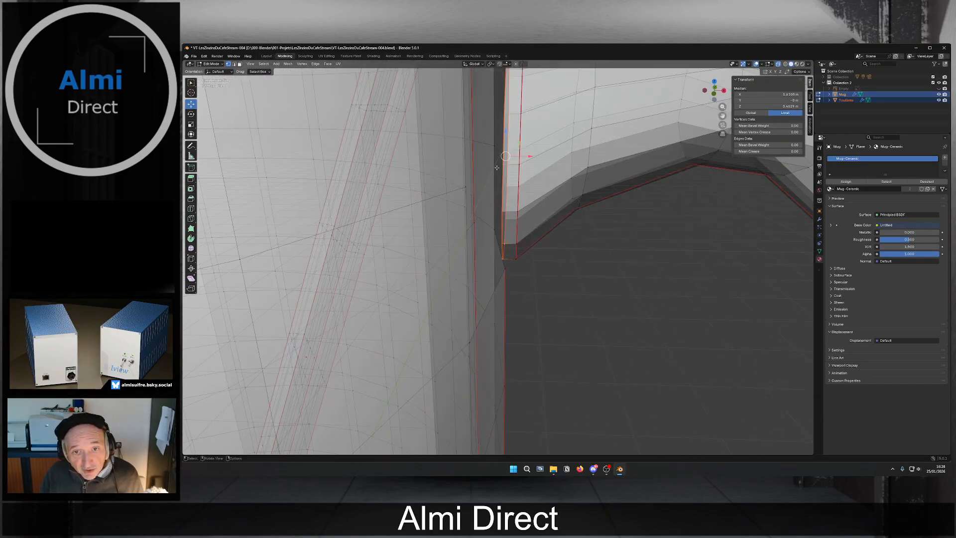
click(501, 275)
click(777, 93)
click(517, 227)
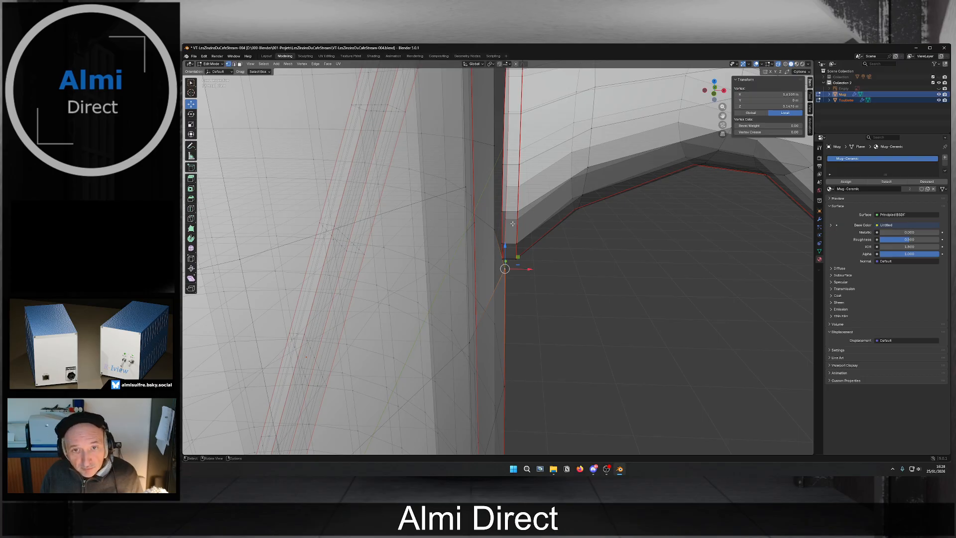
click(503, 156)
shift+click(504, 163)
click(502, 147)
shift+click(503, 163)
click(763, 94)
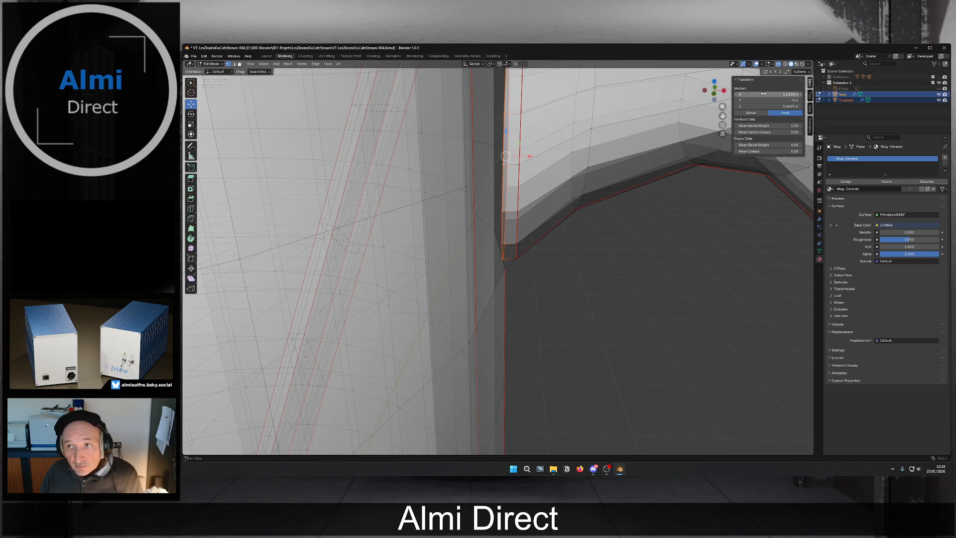
key(Return)
Flare the handle's upper end loop by scaling it along Y to about 1.7 times its width.
middle_drag(553, 329, 475, 177)
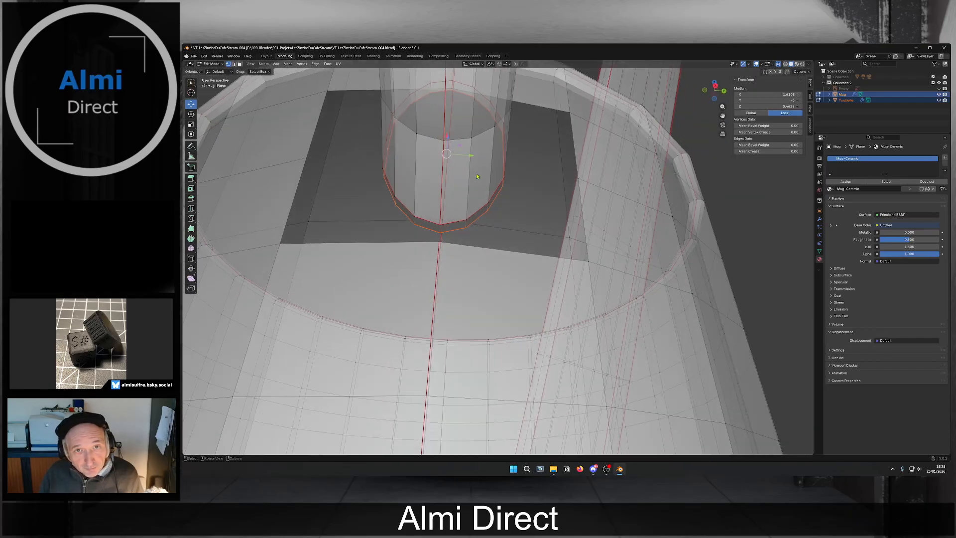
key(s)
key(x)
click(541, 168)
key(s)
key(y)
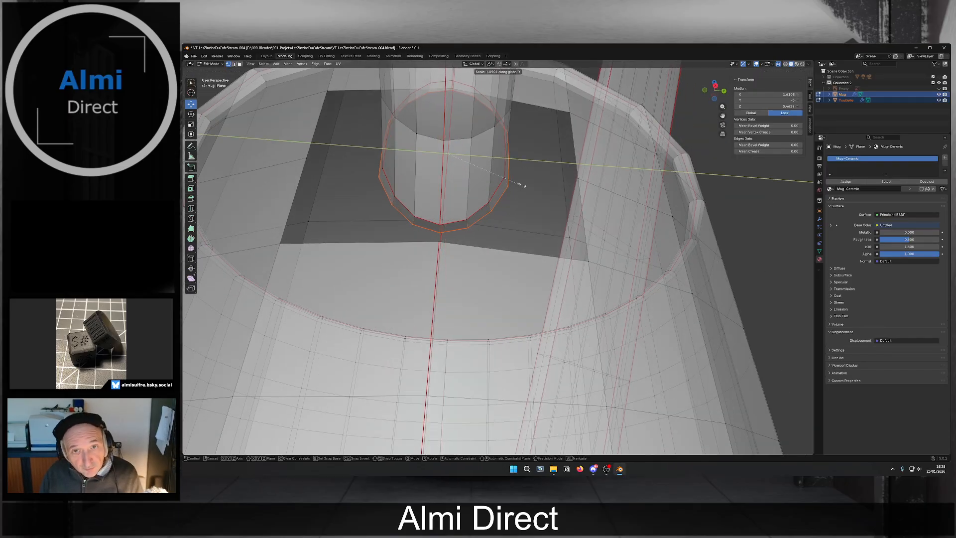
click(559, 190)
Adjust the height of the handle's flared end loop by scaling it along Z to fit the wall opening.
middle_drag(560, 189, 515, 242)
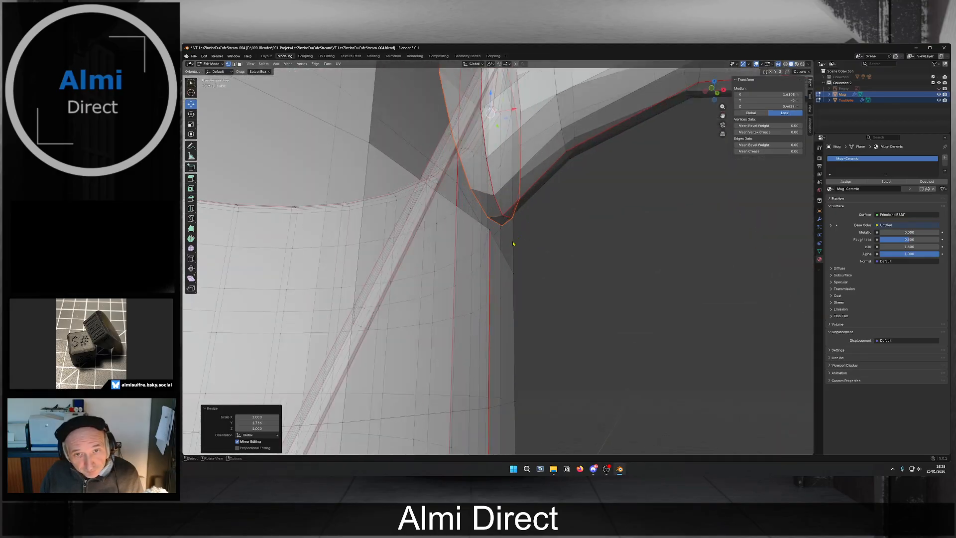
key(s)
key(z)
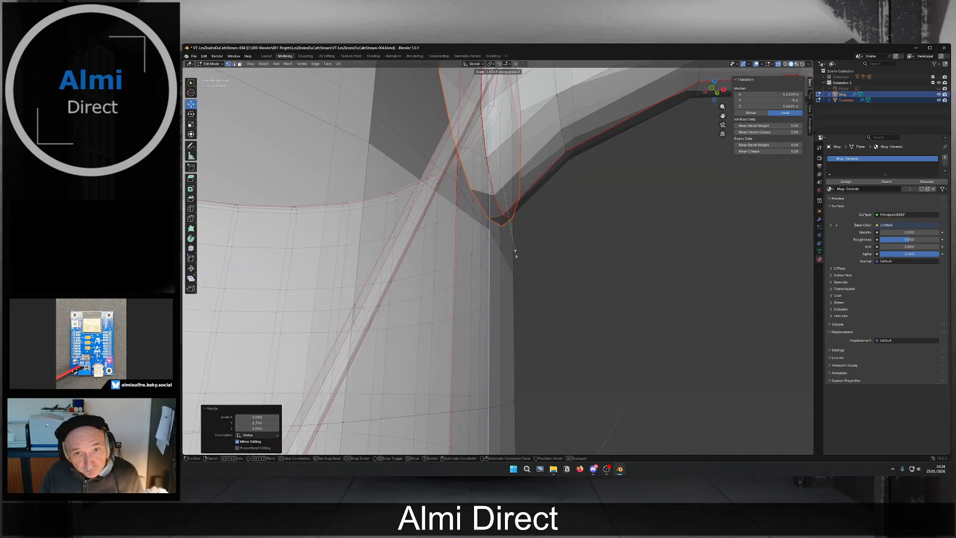
click(523, 259)
middle_drag(525, 260, 475, 273)
middle_drag(523, 176, 568, 166)
key(s)
key(z)
click(601, 201)
middle_drag(518, 218, 459, 257)
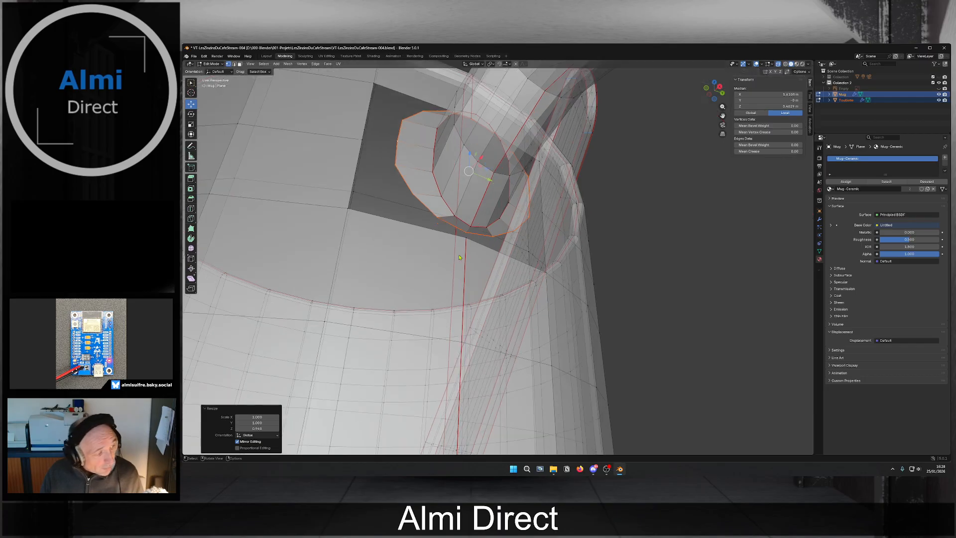
Fill a face between the bottom of the handle's flared loop and the lower edge of the wall opening.
middle_drag(405, 272, 462, 247)
click(449, 221)
shift+click(447, 230)
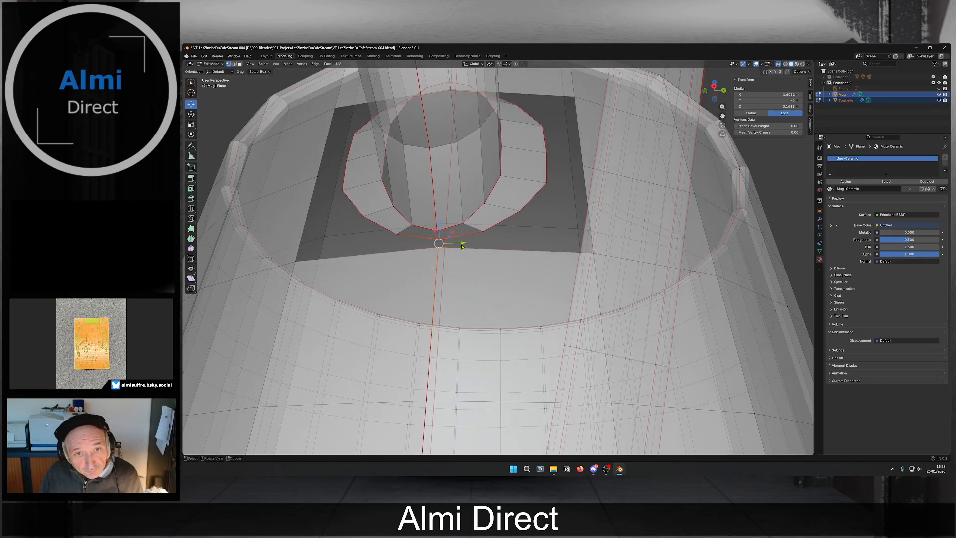
shift+click(483, 231)
shift+click(579, 255)
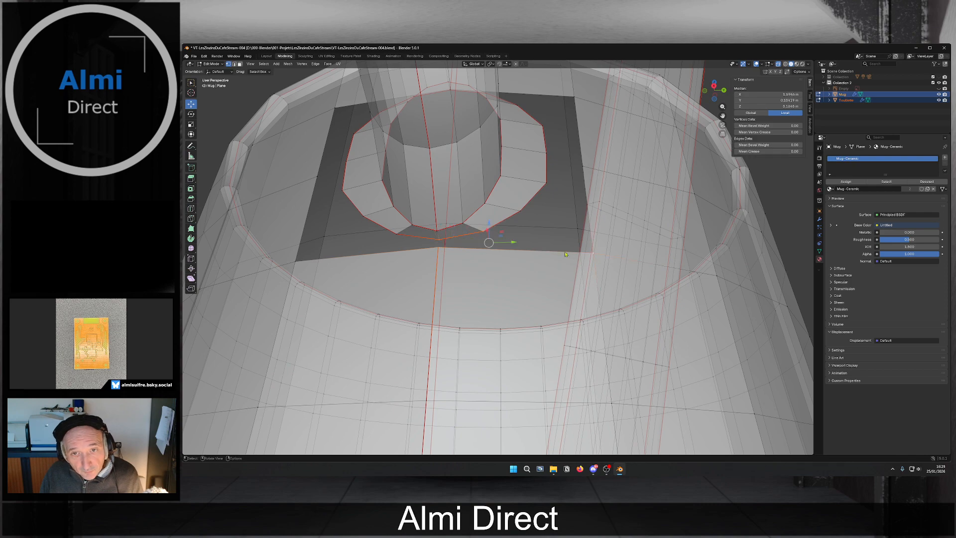
middle_drag(522, 235, 492, 239)
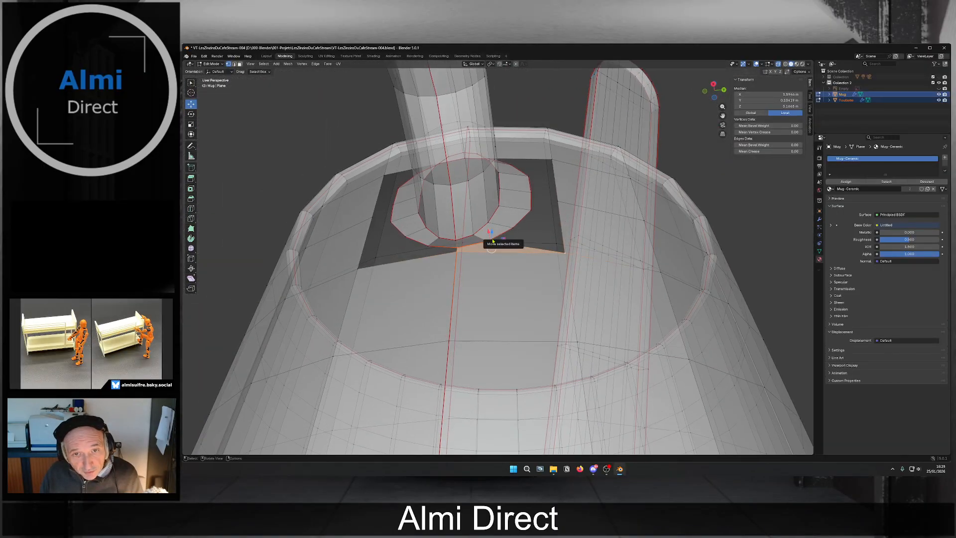
Try to dissolve the flared loop's outer vertex next to the new lower face.
click(488, 241)
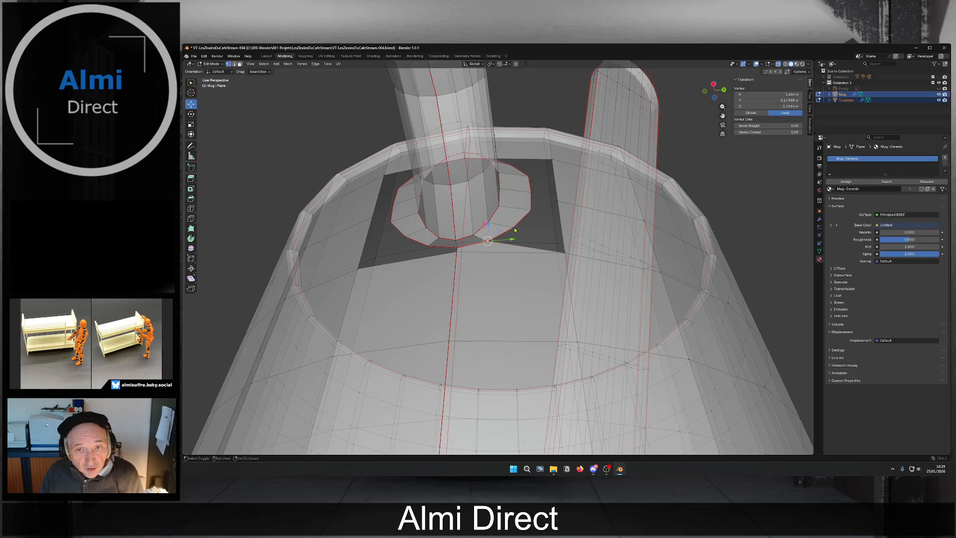
shift+click(515, 229)
shift+click(565, 254)
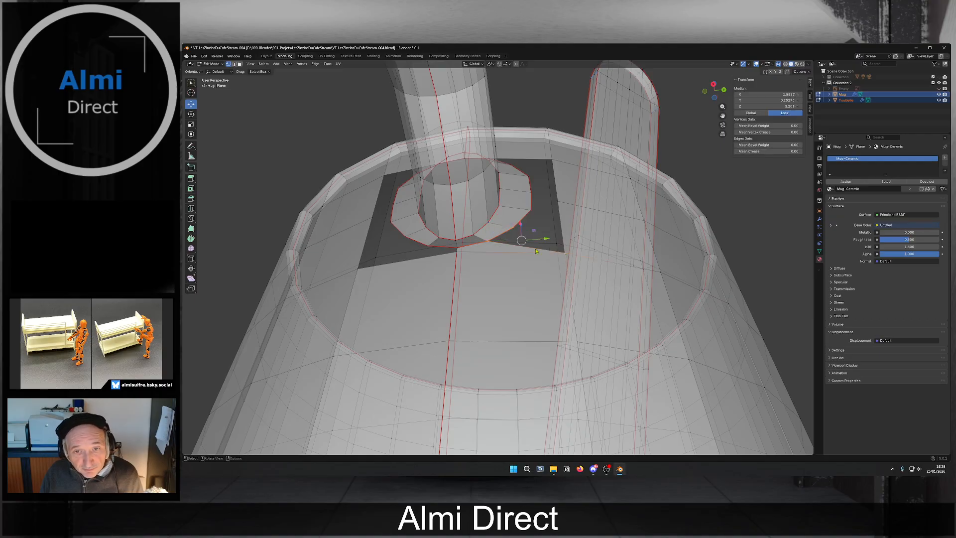
click(512, 230)
middle_drag(513, 230, 512, 245)
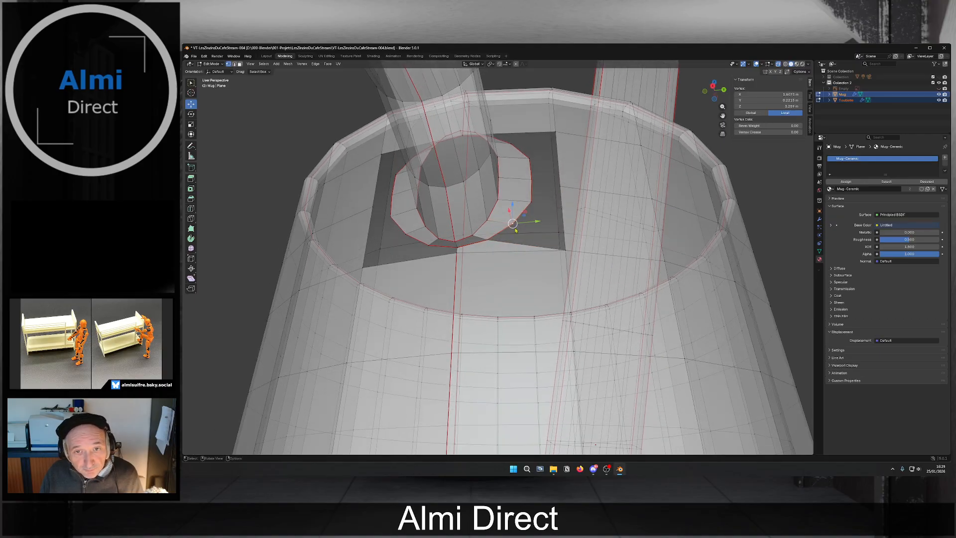
key(x)
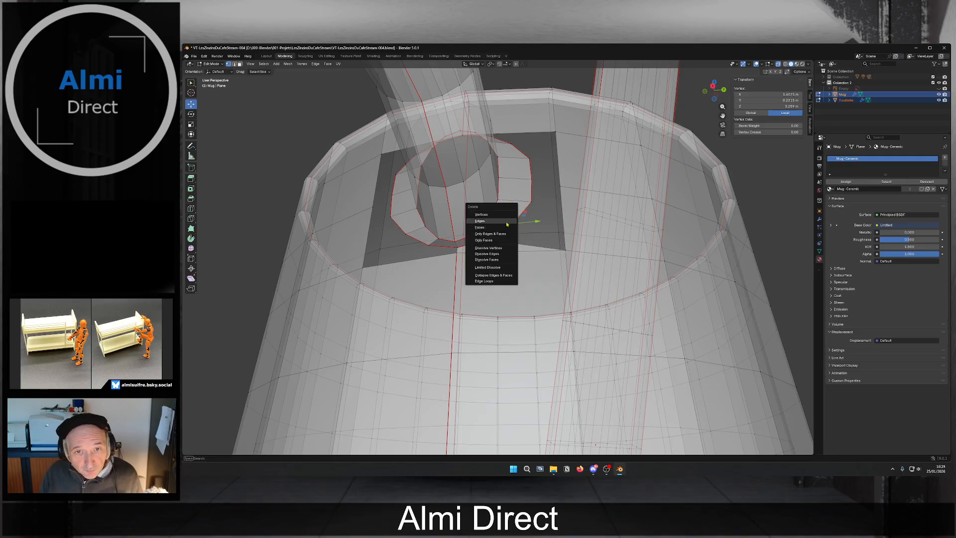
click(491, 248)
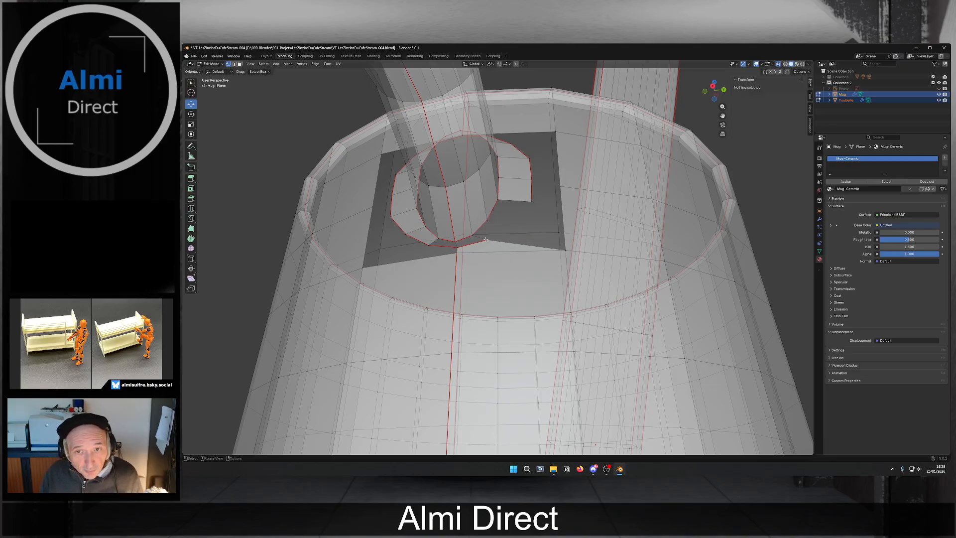
key(ctrl+z)
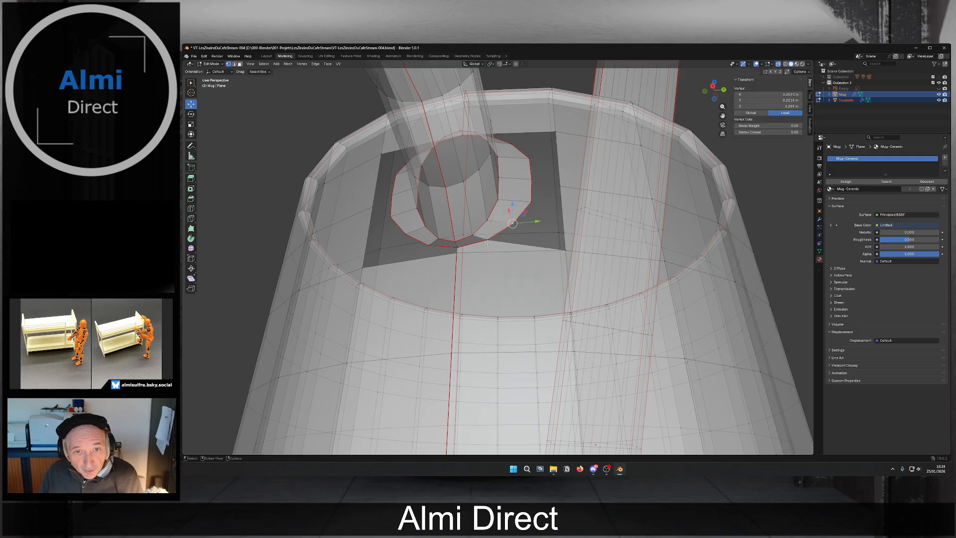
Undo the lower face fill and the handle end loop's scaling, repositioning and extrusion.
middle_drag(501, 236, 473, 224)
scroll(508, 245, up, 5)
shift+click(392, 211)
middle_drag(392, 210, 439, 190)
scroll(420, 195, down, 2)
key(ctrl+z)
key(ctrl+z)
key(ctrl+z)
key(ctrl+z)
key(ctrl+z)
key(ctrl+z)
key(ctrl+z)
key(ctrl+z)
key(ctrl+z)
key(ctrl+z)
key(ctrl+z)
key(ctrl+z)
key(ctrl+z)
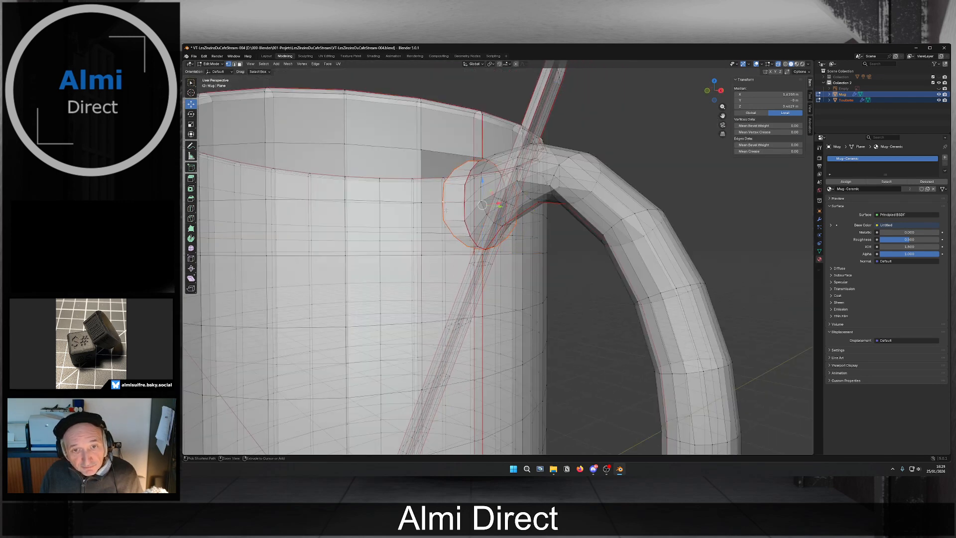
key(ctrl+z)
key(ctrl+z)
key(ctrl+z)
key(ctrl+z)
key(ctrl+z)
key(ctrl+z)
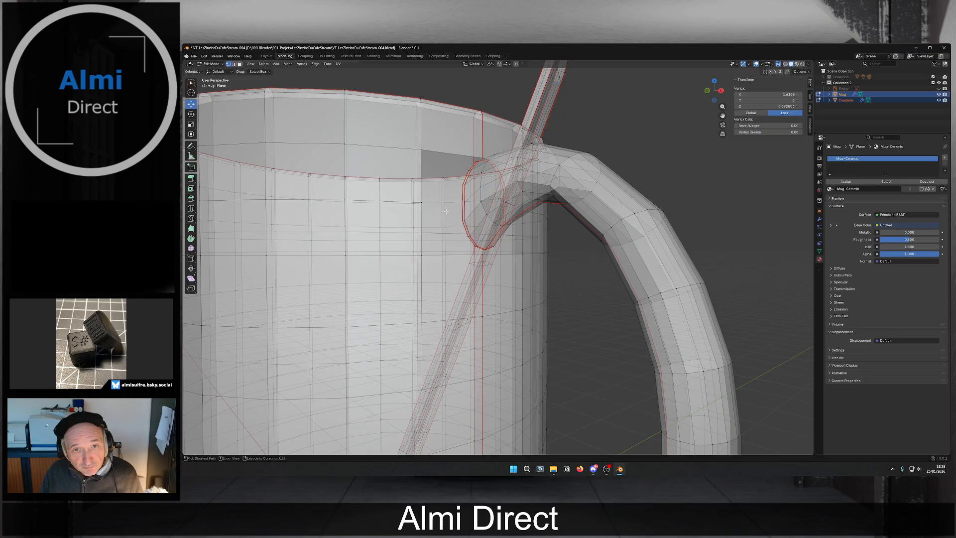
key(ctrl+z)
key(ctrl+z)
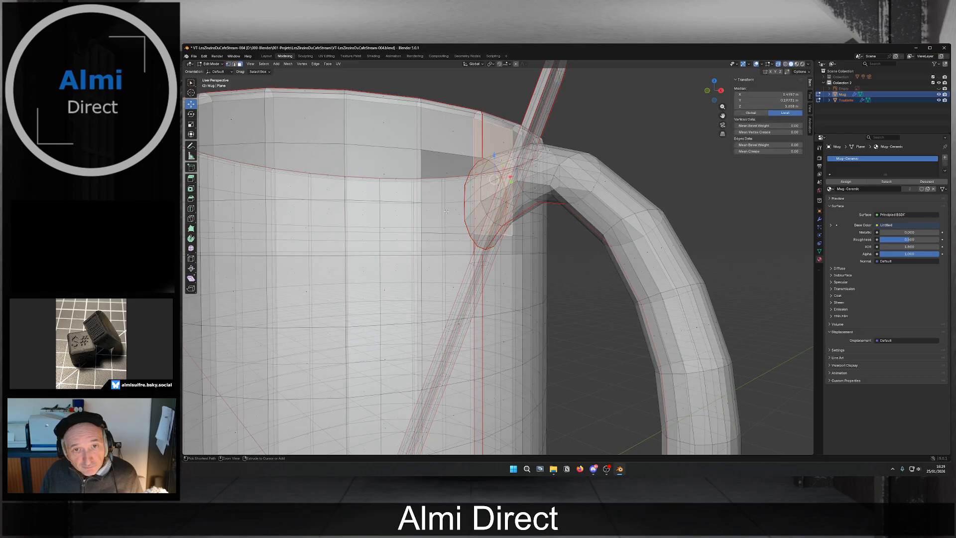
Merge the whole mesh's vertices by distance, and turn off the see-through display.
scroll(446, 211, down, 3)
mouse_move(485, 235)
middle_down()
mouse_move(378, 232)
mouse_move(446, 212)
mouse_move(490, 224)
middle_up()
scroll(501, 210, up, 6)
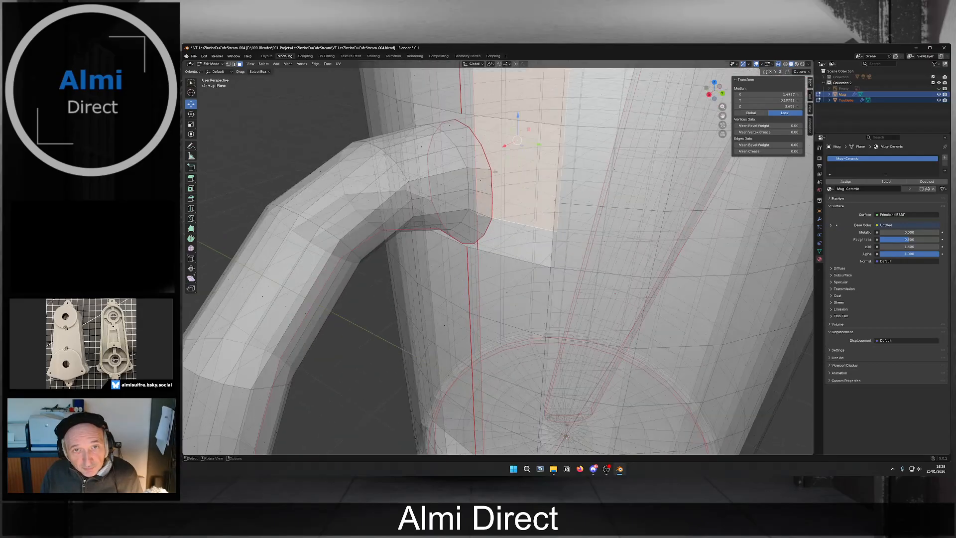
key(a)
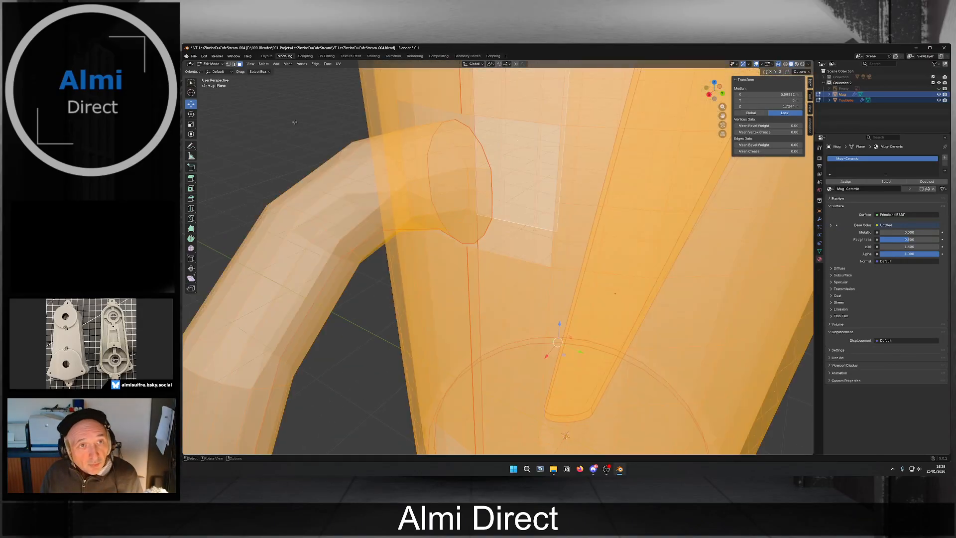
click(288, 64)
mouse_move(315, 201)
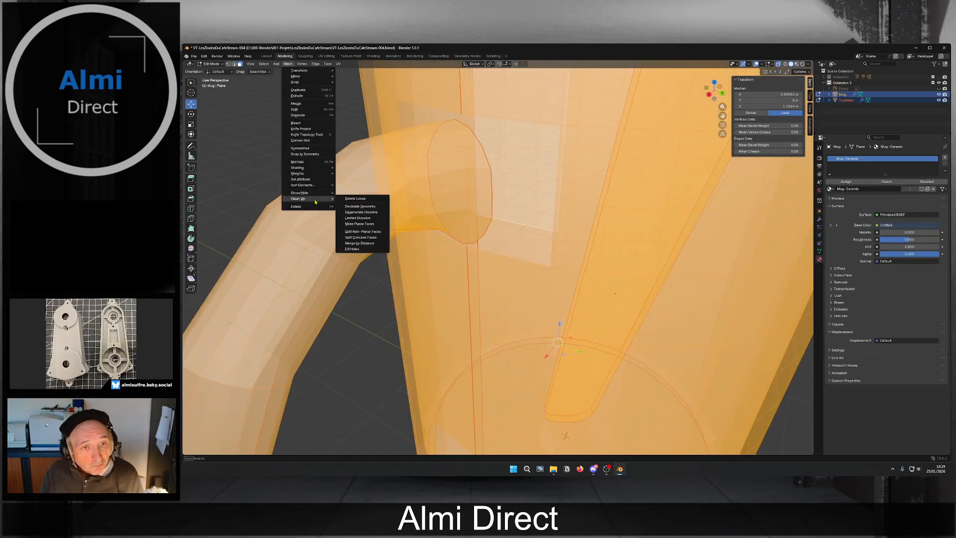
click(359, 243)
key(alt+z)
middle_drag(523, 188, 464, 196)
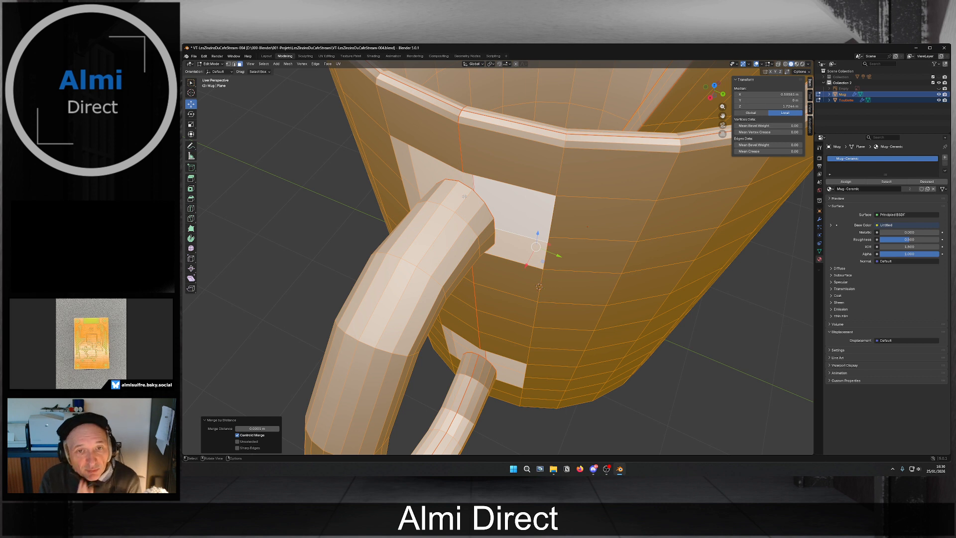
In vertex selection mode, bridge the handle's top vertices to the upper corner of the wall opening with a face.
click(464, 196)
middle_drag(463, 197, 504, 171)
key(1)
click(468, 189)
shift+click(488, 197)
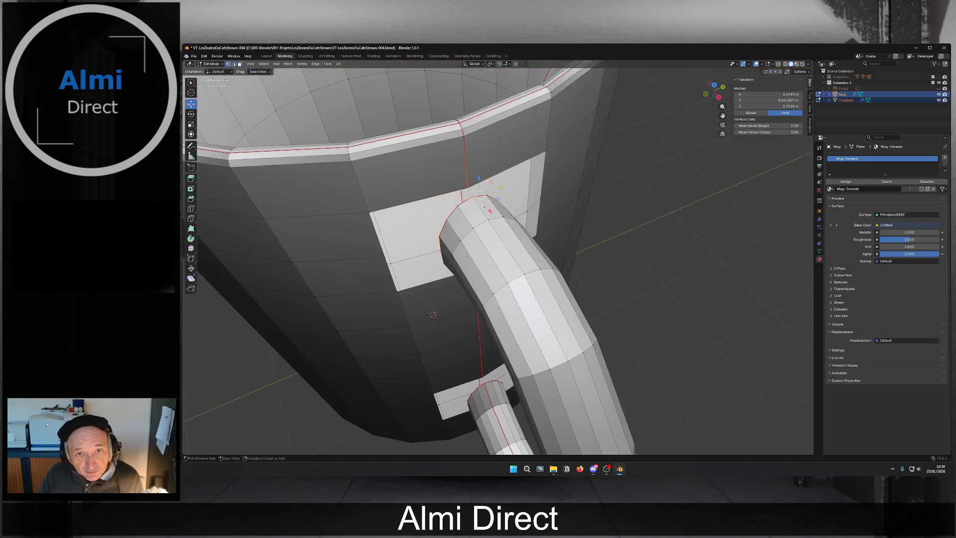
shift+click(544, 153)
Bridge the handle's top vertices to the opposite upper corner of the wall opening with a face.
middle_drag(544, 153, 470, 183)
click(463, 161)
shift+click(467, 171)
shift+click(470, 183)
shift+click(378, 197)
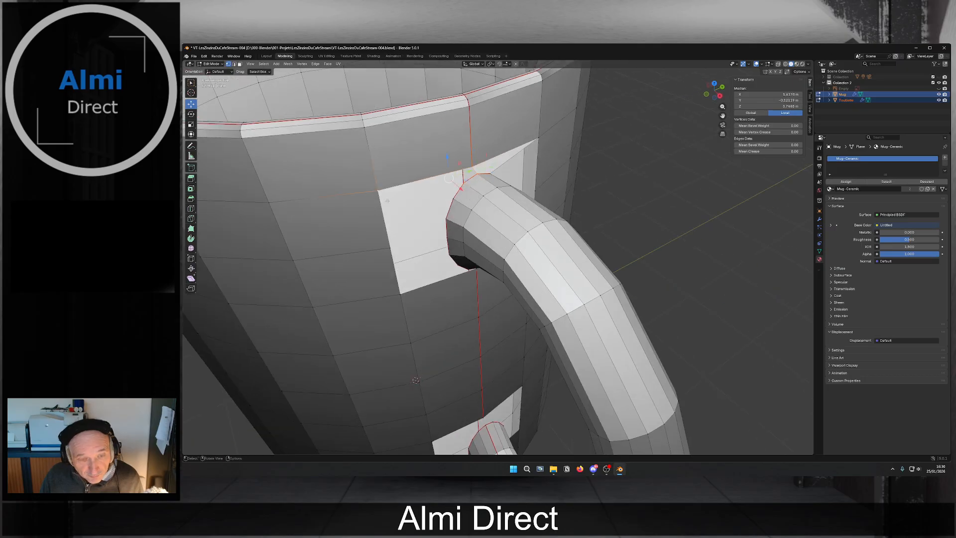
Fill a face between the handle's upper side and the upper part of the opening's adjacent side edge.
middle_drag(413, 200, 456, 188)
click(457, 188)
shift+click(424, 182)
shift+click(470, 165)
shift+click(423, 116)
key(f)
Fill the face directly below it, joining the handle's side vertices to the opening's lower side edge.
click(470, 187)
shift+click(471, 208)
shift+click(422, 183)
shift+click(419, 250)
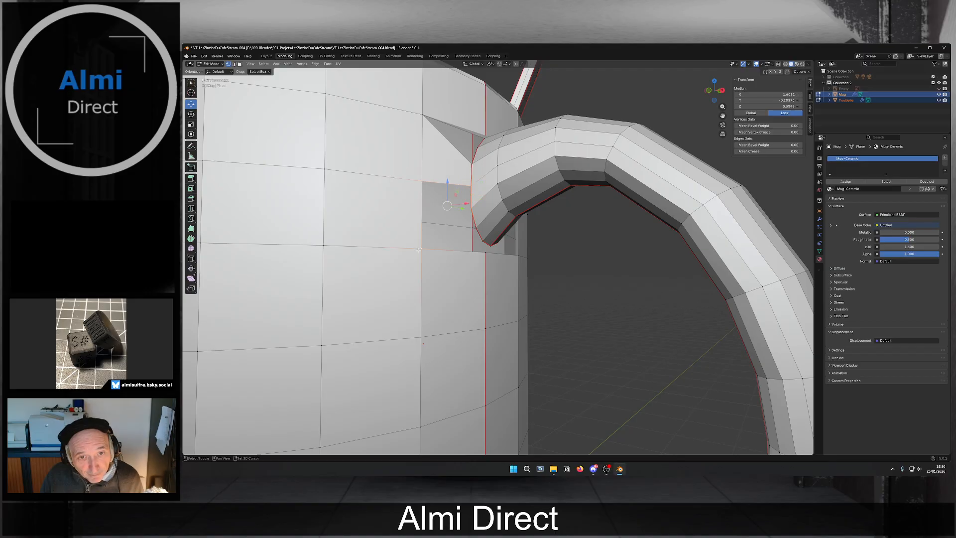
key(f)
Fill a face under the handle between its bottom vertices, the seam and the opening's lower corner on the same side.
middle_drag(418, 250, 451, 228)
click(460, 233)
shift+click(473, 239)
shift+click(471, 248)
shift+click(396, 242)
key(f)
middle_drag(396, 242, 434, 246)
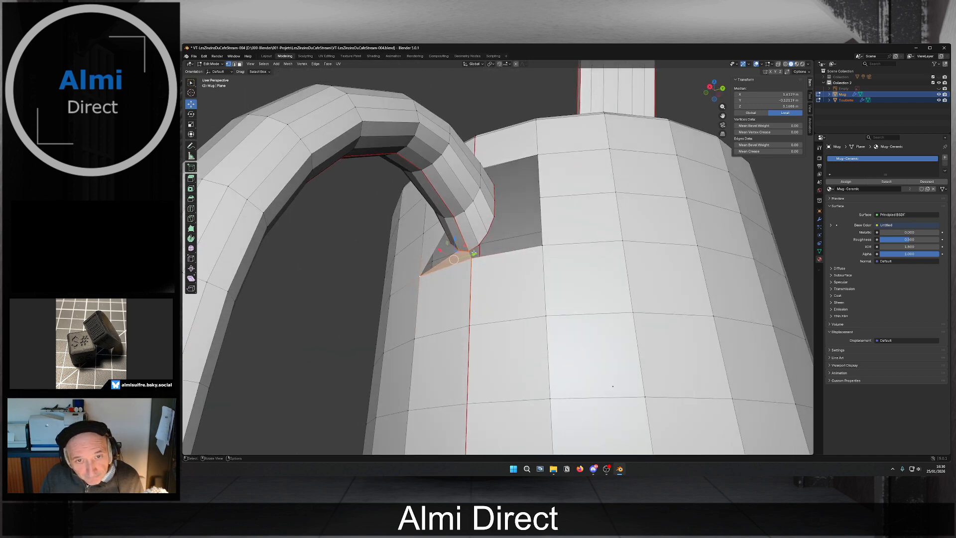
Fill the matching face under the handle between its bottom vertices, the seam and the opposite lower corner of the opening.
click(471, 257)
shift+click(469, 251)
shift+click(480, 244)
shift+click(543, 247)
key(f)
middle_drag(541, 246, 485, 264)
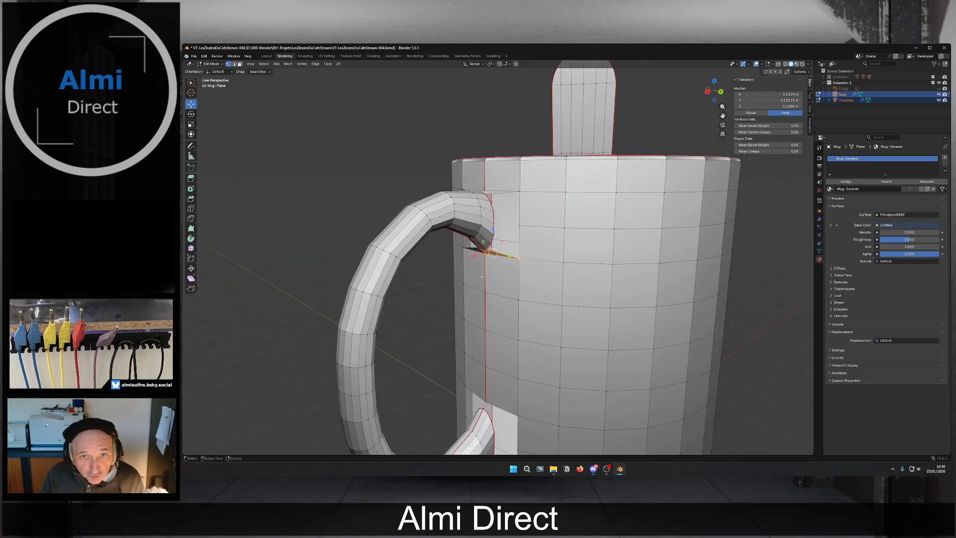
middle_drag(507, 201, 510, 184)
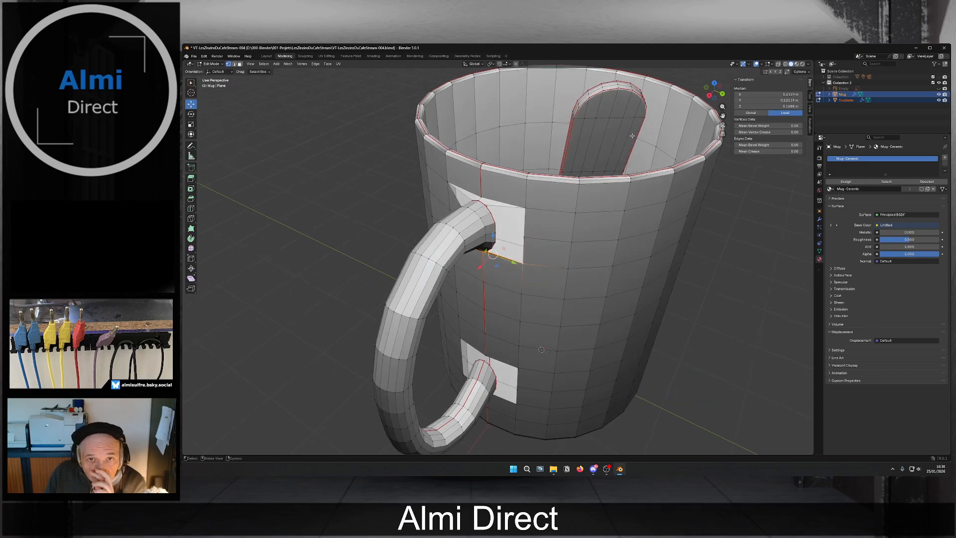
At the handle's upper end, fill the lower side face between the handle's side vertices and the opening's lower side edge.
middle_drag(485, 255, 650, 315)
scroll(649, 316, down, 5)
middle_drag(420, 243, 587, 247)
scroll(533, 264, up, 3)
middle_drag(520, 270, 506, 219)
scroll(506, 217, up, 4)
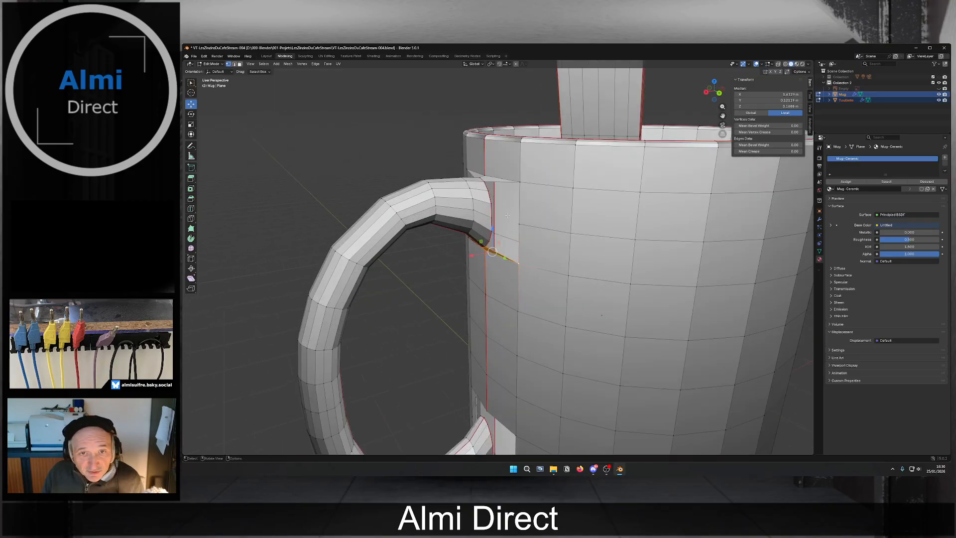
scroll(455, 190, up, 3)
middle_drag(478, 196, 504, 184)
click(492, 199)
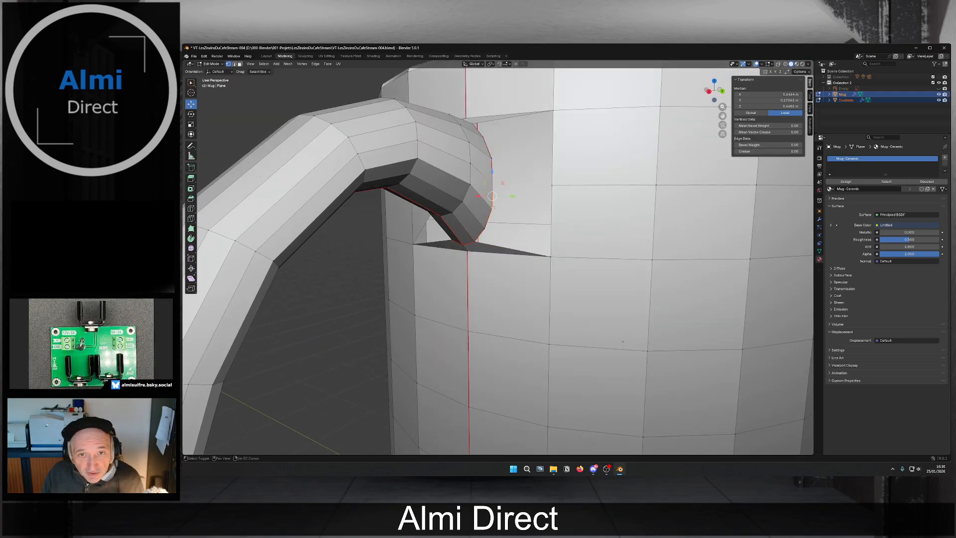
shift+click(552, 257)
shift+click(551, 185)
key(f)
Fill the side face directly above it, joining the handle's side vertices to the opening's upper side edge.
click(492, 184)
shift+click(551, 185)
shift+click(553, 111)
key(f)
Fill the triangular gaps between the handle's upper curve and the opening's upper corner on the same side.
middle_drag(549, 115, 475, 186)
click(480, 183)
shift+click(550, 163)
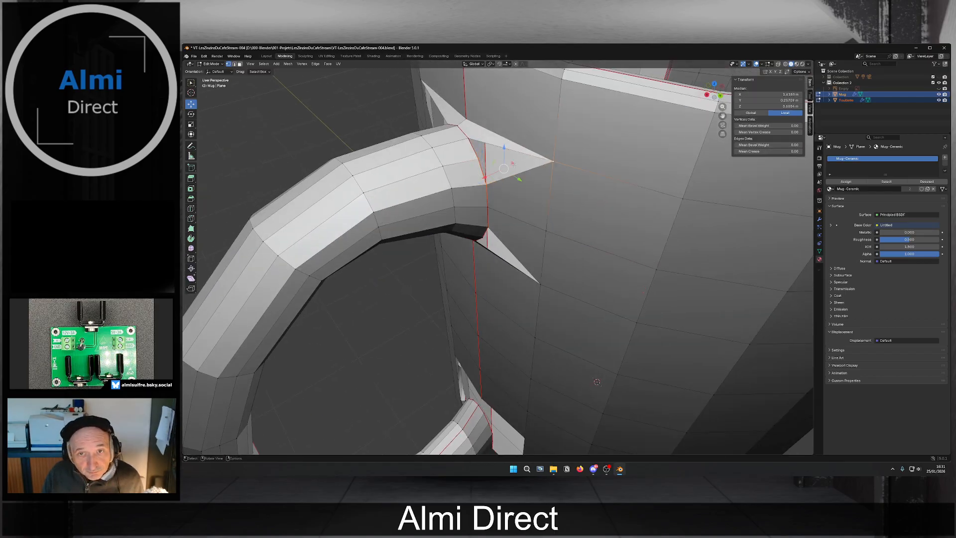
shift+click(483, 176)
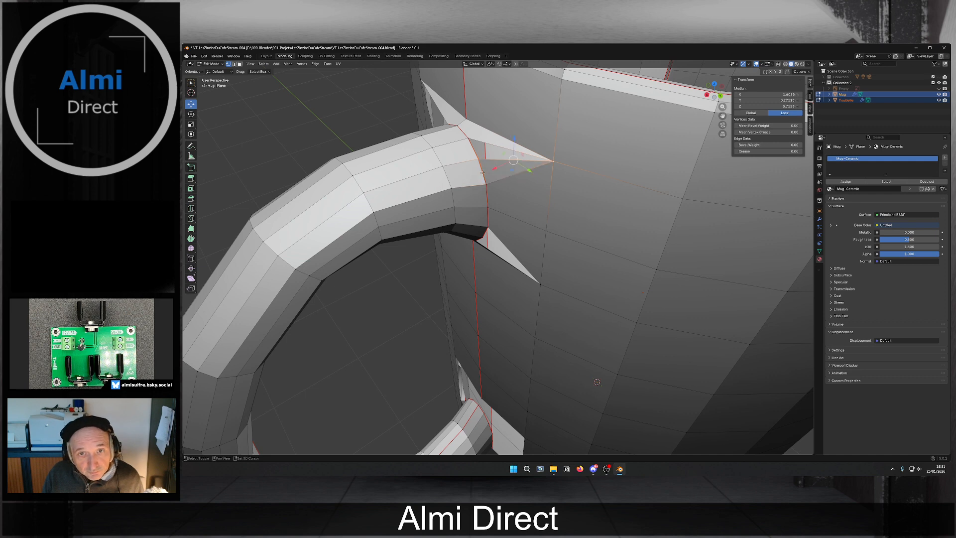
shift+click(462, 136)
Fill the two matching triangles between the handle's upper curve and the opening's upper corner on the opposite side.
middle_drag(462, 136, 498, 146)
click(392, 158)
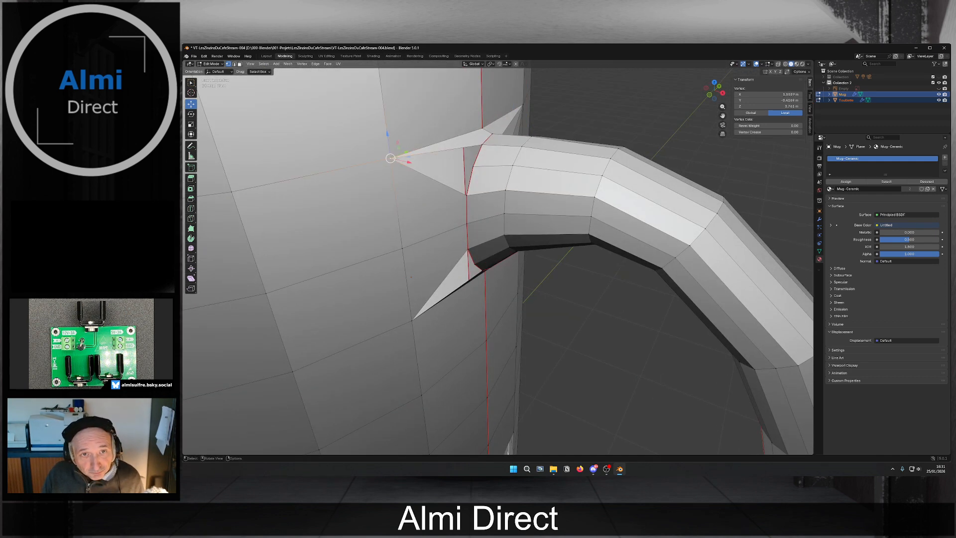
shift+click(481, 145)
shift+click(475, 165)
key(f)
shift+click(483, 147)
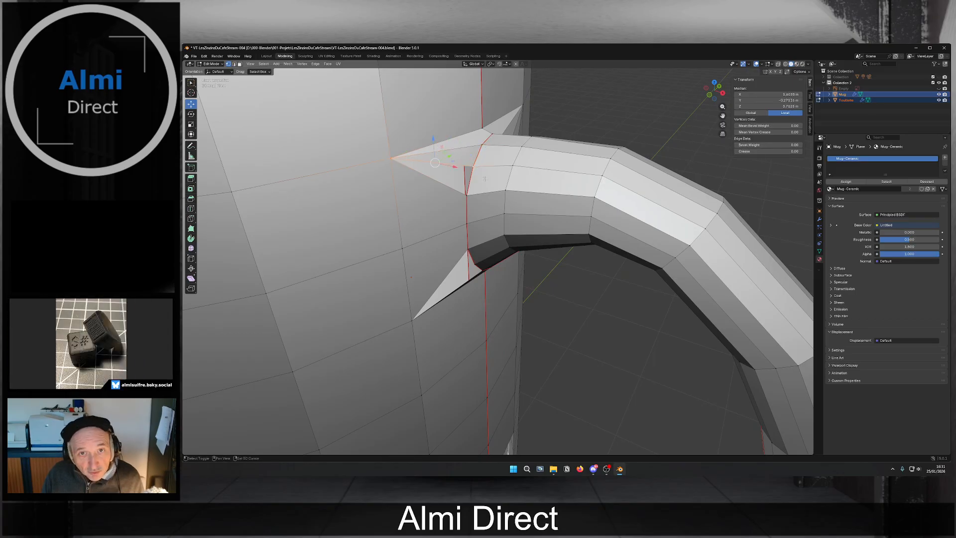
shift+click(469, 196)
key(f)
Fill the triangular gaps between the handle's lower curve and the opening's lower corner on that same side.
middle_drag(468, 196, 457, 173)
click(456, 185)
shift+click(460, 195)
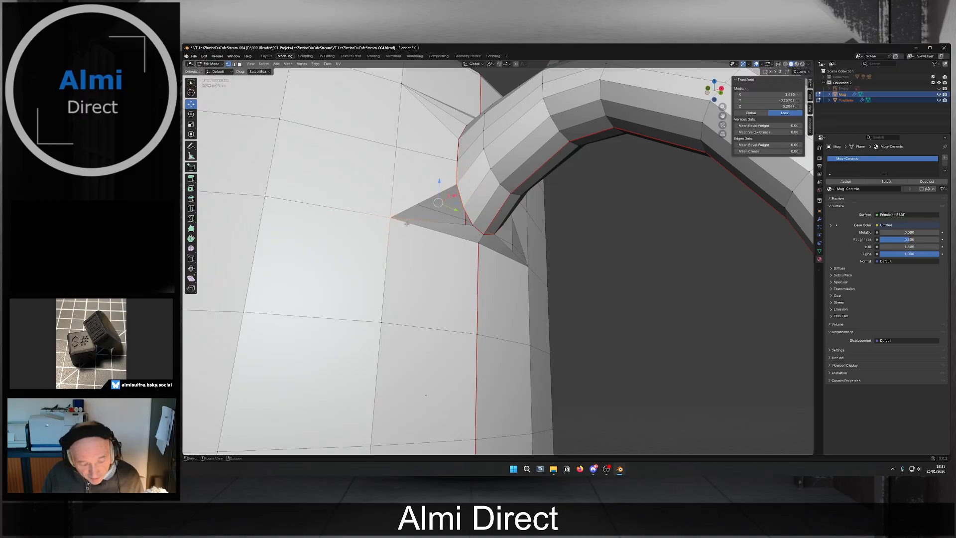
shift+click(390, 218)
shift+click(472, 224)
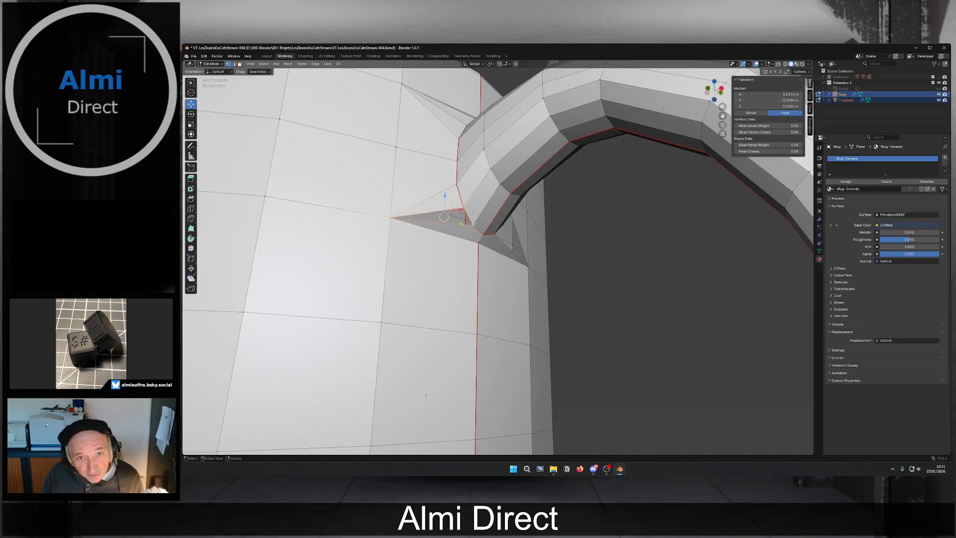
key(f)
Fill the two remaining triangles between the upper handle end's lower curve and the other lower corner of the opening.
middle_drag(471, 224, 448, 214)
click(488, 227)
shift+click(477, 241)
shift+click(544, 243)
key(f)
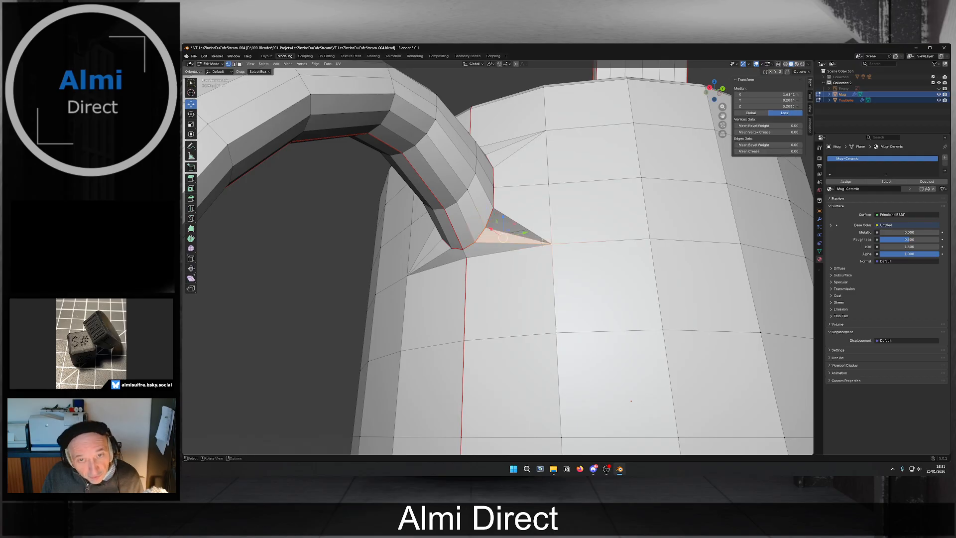
click(492, 209)
shift+click(486, 227)
shift+click(548, 243)
key(f)
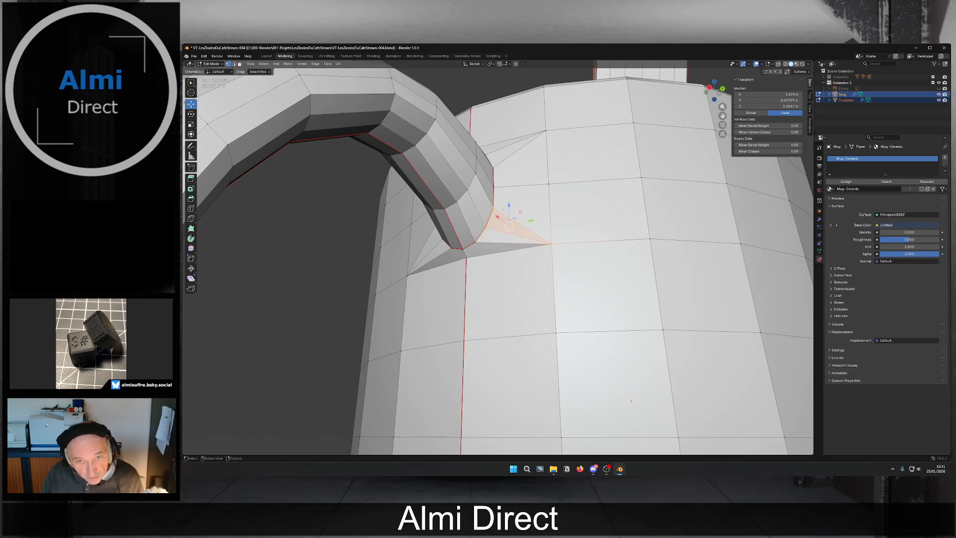
At the handle's lower end, fill the face above the handle between its top vertices, the seam and the opening's upper corner.
scroll(506, 241, down, 4)
shift+middle_drag(506, 421, 499, 314)
click(470, 338)
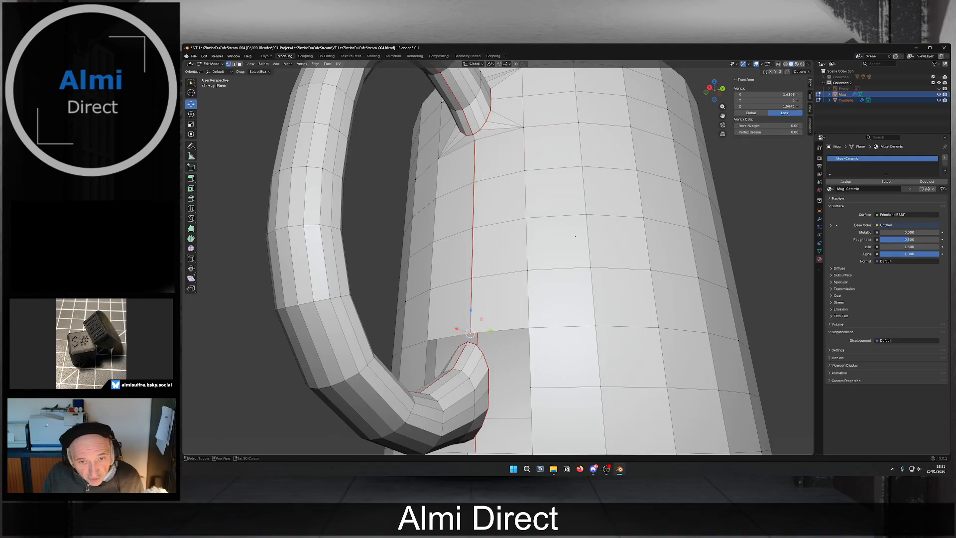
shift+click(529, 328)
mouse_move(461, 345)
middle_down()
mouse_move(512, 334)
mouse_move(493, 378)
mouse_move(468, 341)
middle_up()
Fill the side face between the lower handle end's side vertices and the opening's adjacent upper side edge.
click(497, 368)
shift+click(497, 348)
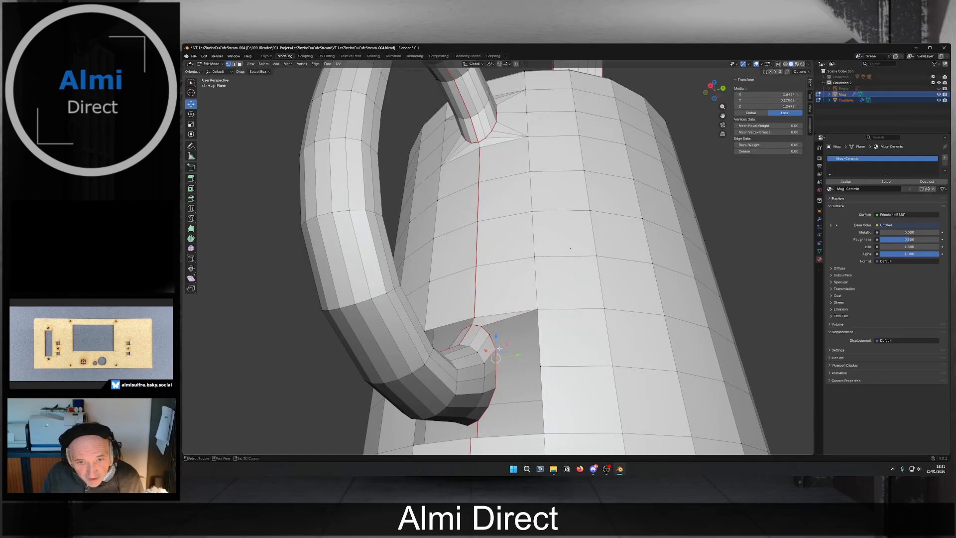
shift+click(535, 311)
shift+click(542, 368)
key(f)
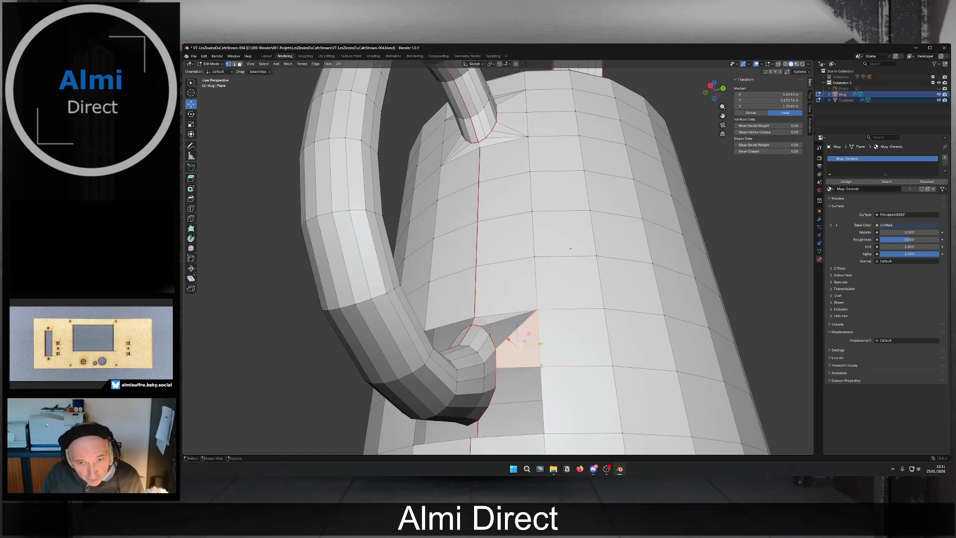
Fill the two triangles between the lower handle end's upper curve and the opening's adjacent upper corner.
click(496, 349)
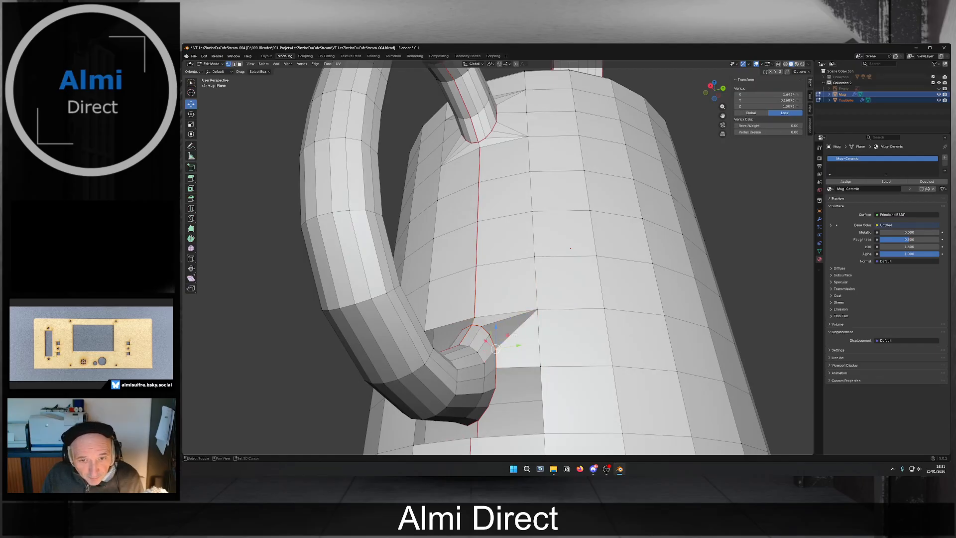
shift+click(537, 310)
key(f)
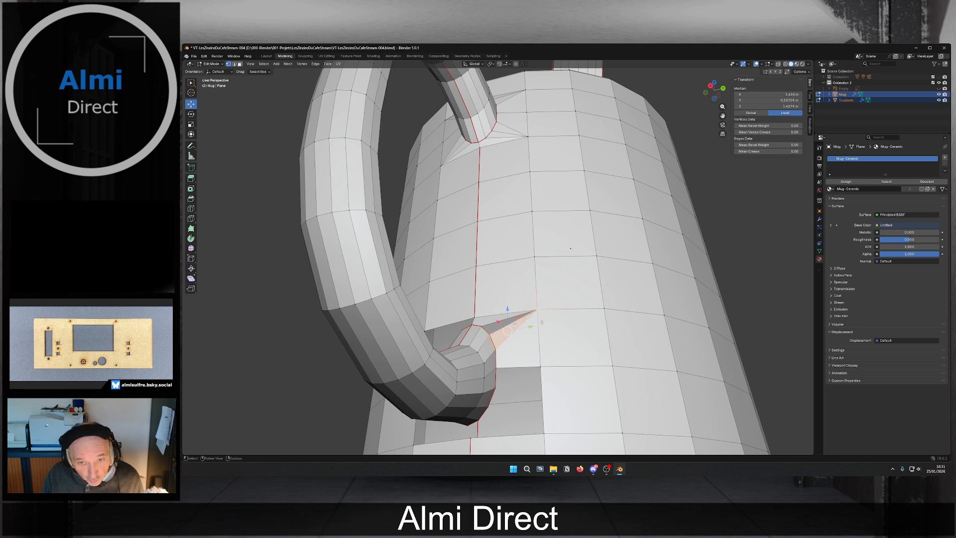
click(482, 327)
shift+click(490, 333)
shift+click(539, 311)
key(f)
Fill the face above the lower handle end on the opposite side, between its top vertices, the seam and the upper corner.
middle_drag(539, 311, 508, 317)
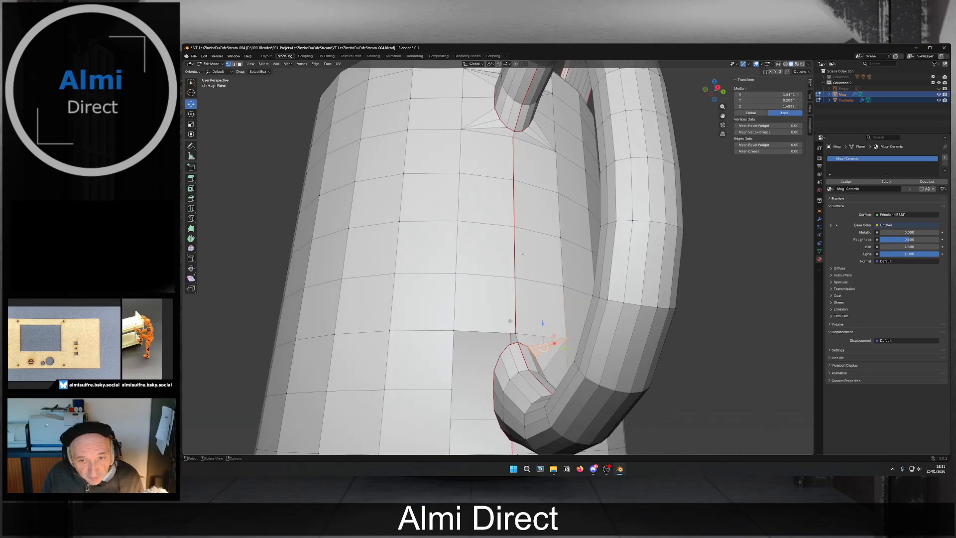
alt+click(515, 320)
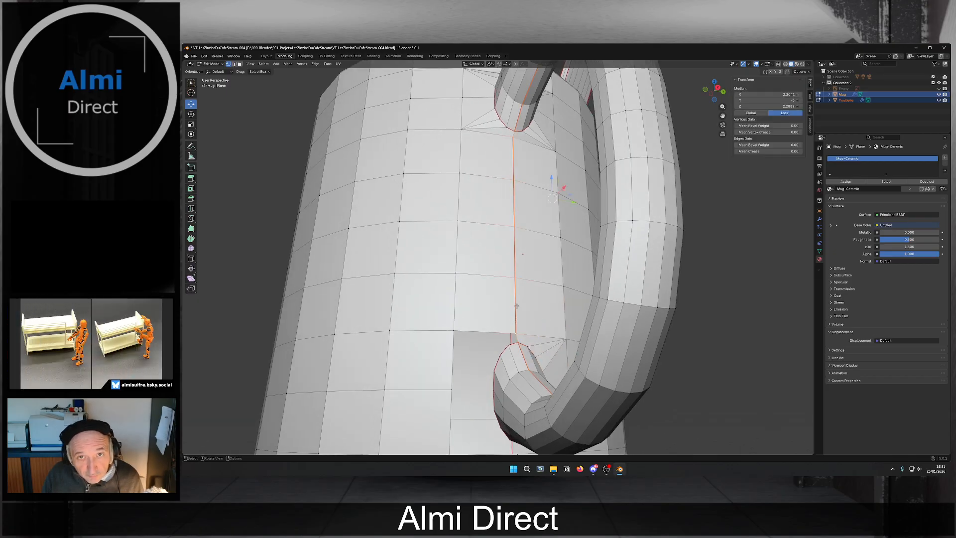
key(alt+a)
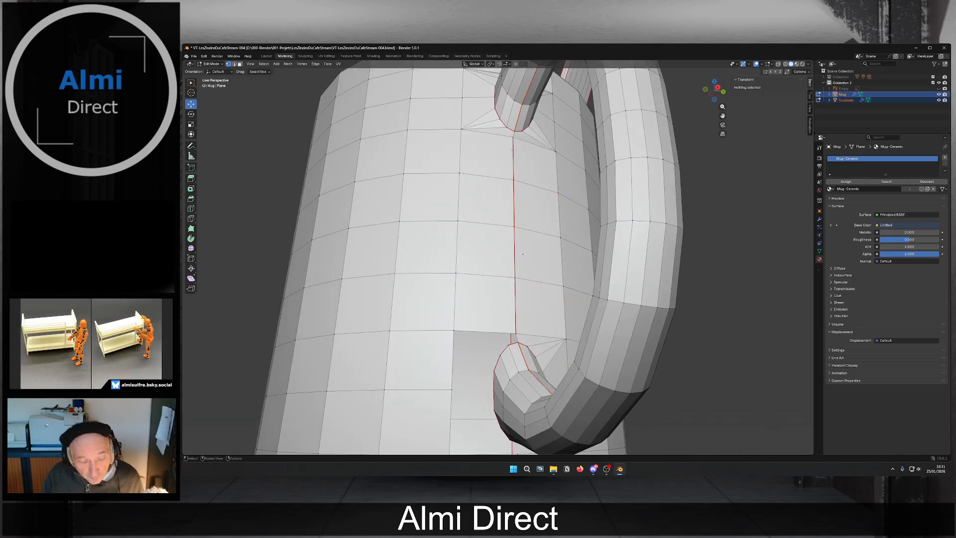
click(515, 333)
shift+click(518, 342)
shift+click(508, 345)
shift+click(454, 330)
key(f)
Fill the opposite side face between the lower handle end's side vertices and the opening's upper side edge.
middle_drag(478, 340, 512, 338)
click(521, 327)
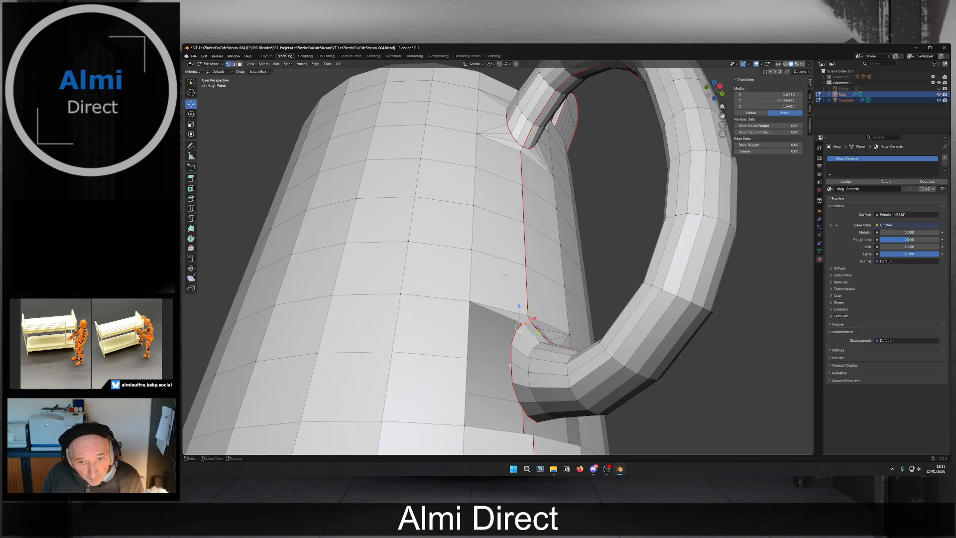
shift+click(504, 358)
shift+click(469, 353)
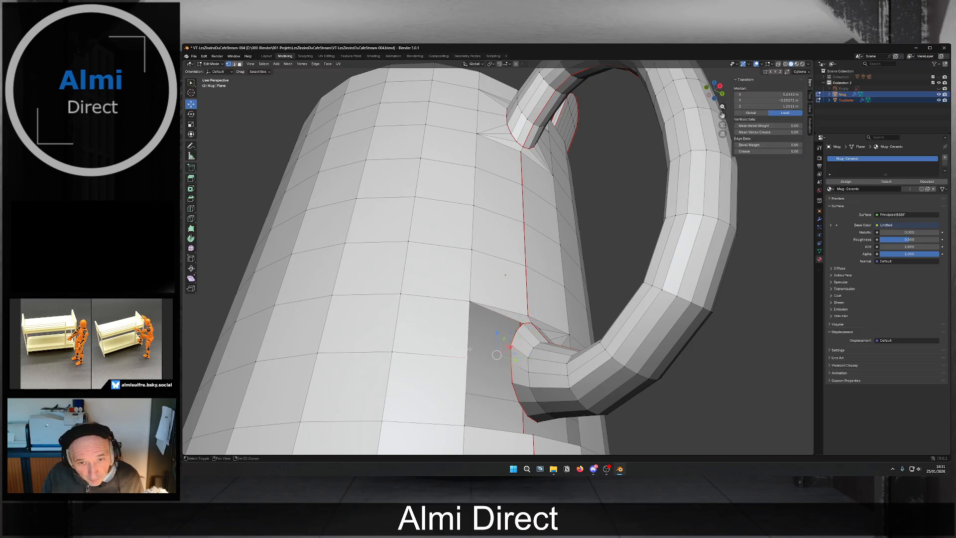
shift+click(468, 300)
key(f)
Fill the two triangles between the handle's upper curve and the opening's upper corner on this opposite side.
click(521, 324)
shift+click(513, 334)
shift+click(471, 310)
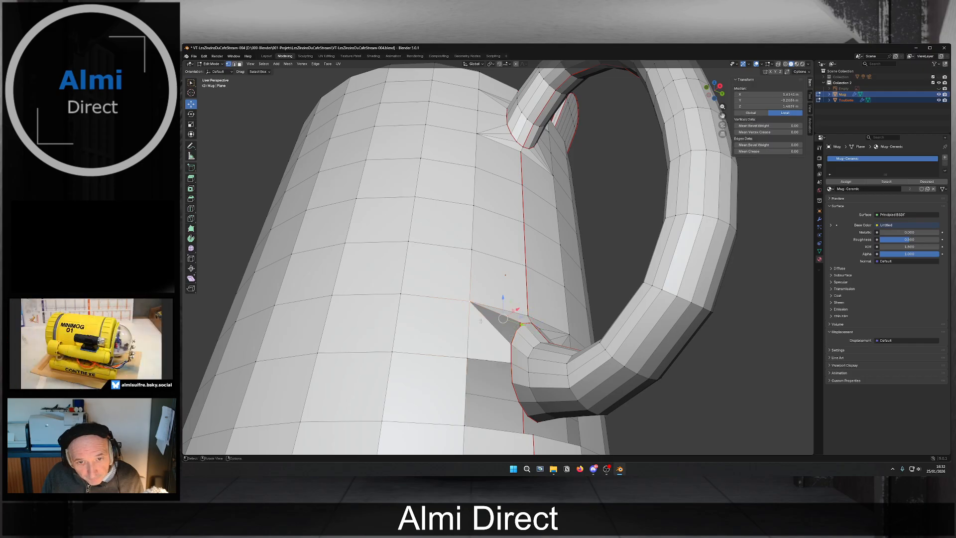
key(f)
click(516, 331)
shift+click(511, 343)
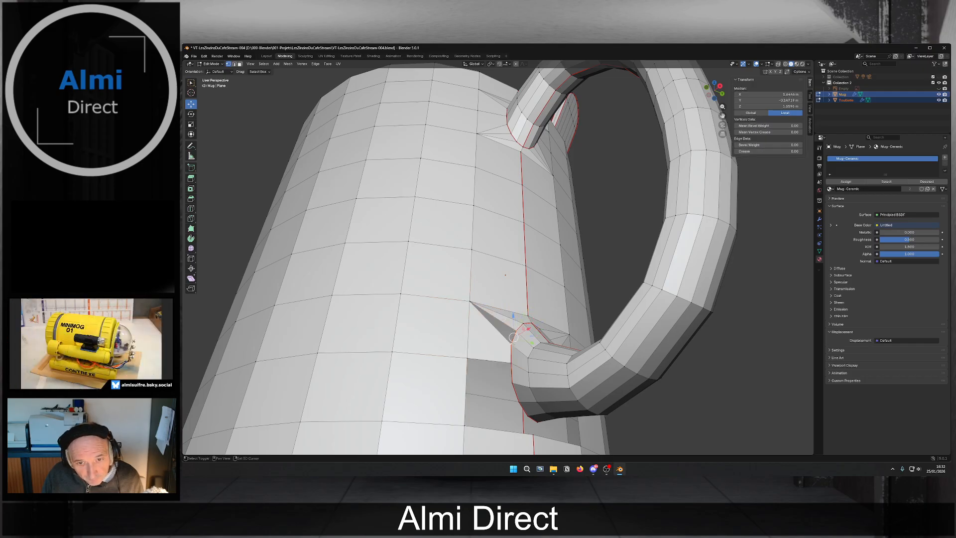
Under the lower handle end, fill the face between its bottom vertices, the seam and the lower corner, plus the adjoining triangle.
mouse_move(499, 325)
middle_down()
mouse_move(512, 299)
mouse_move(503, 325)
middle_up()
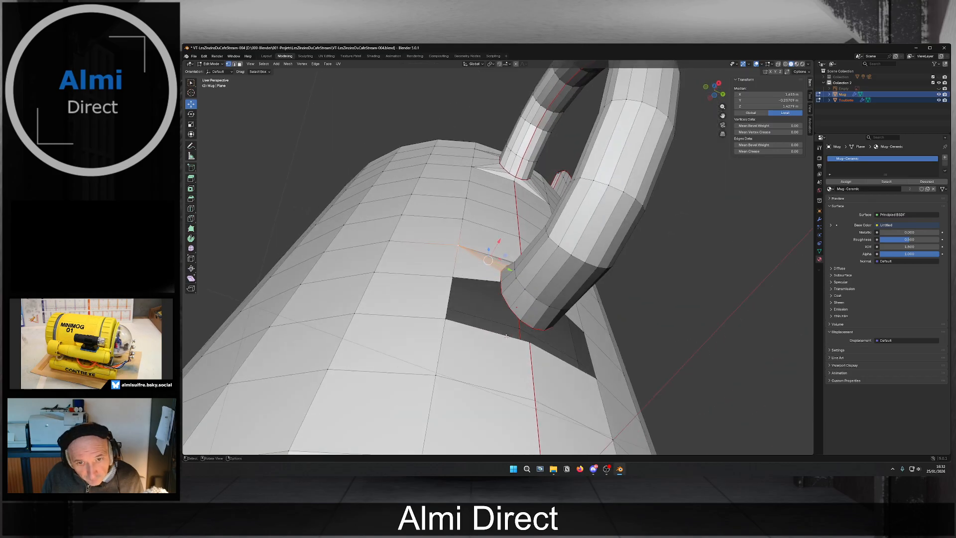
click(531, 328)
shift+click(520, 323)
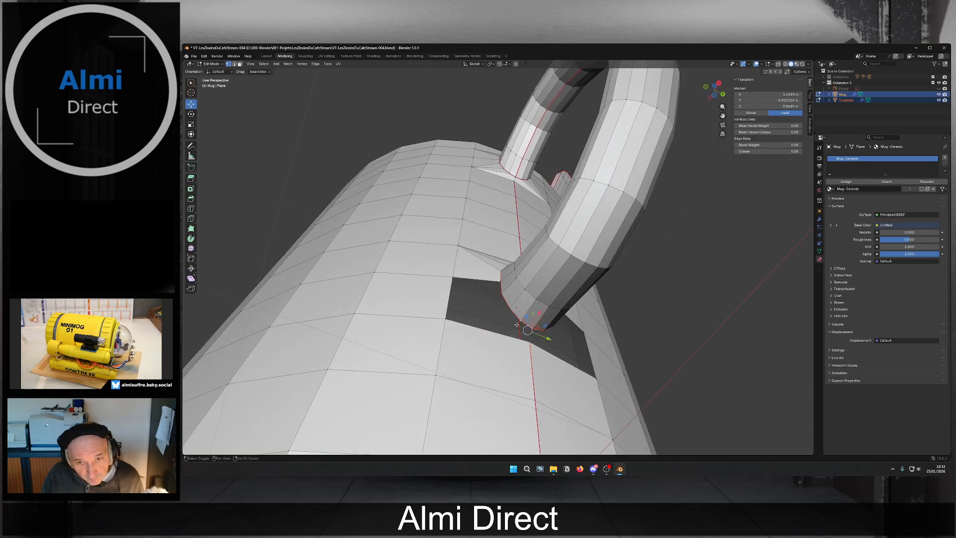
shift+click(447, 318)
key(f)
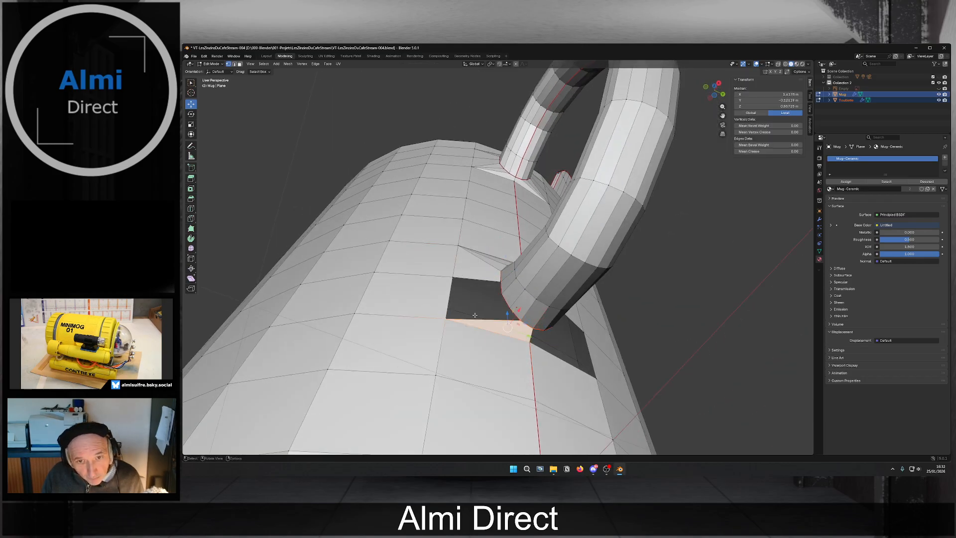
click(519, 320)
shift+click(510, 308)
shift+click(449, 323)
key(f)
Fill the side face between the handle and the opening's lower side edge, and the triangular gap left below it.
click(499, 283)
shift+click(500, 295)
shift+click(453, 277)
shift+click(447, 318)
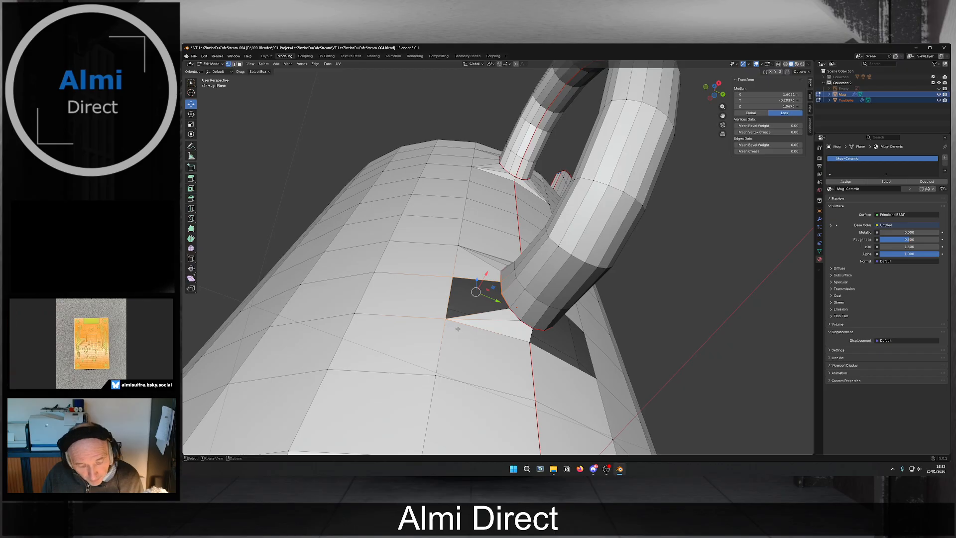
key(f)
click(511, 308)
shift+click(501, 295)
shift+click(447, 319)
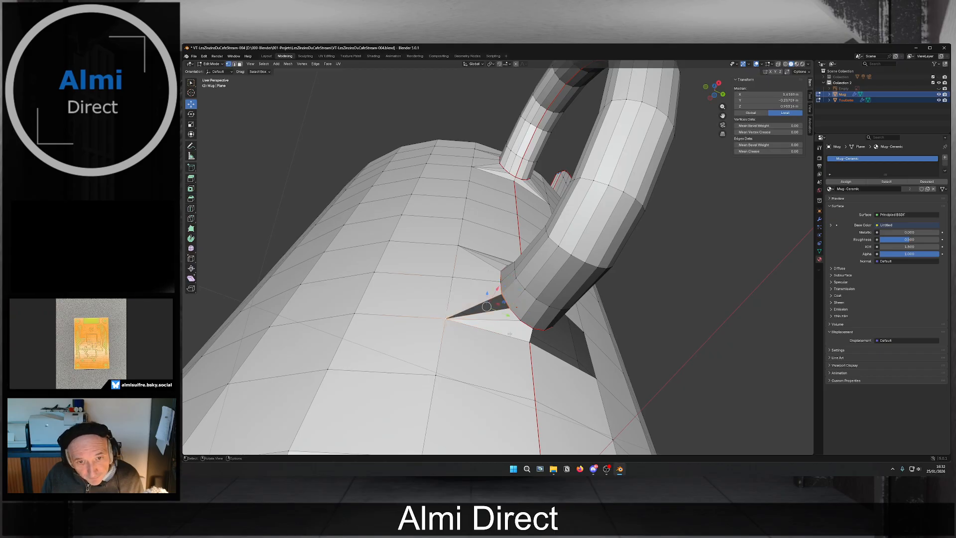
key(f)
Fill the face under the lower handle end on the other side, between its bottom vertices, the seam and the lower corner.
middle_drag(576, 327, 442, 323)
scroll(448, 319, up, 2)
click(424, 318)
shift+click(426, 344)
shift+click(448, 308)
shift+click(593, 330)
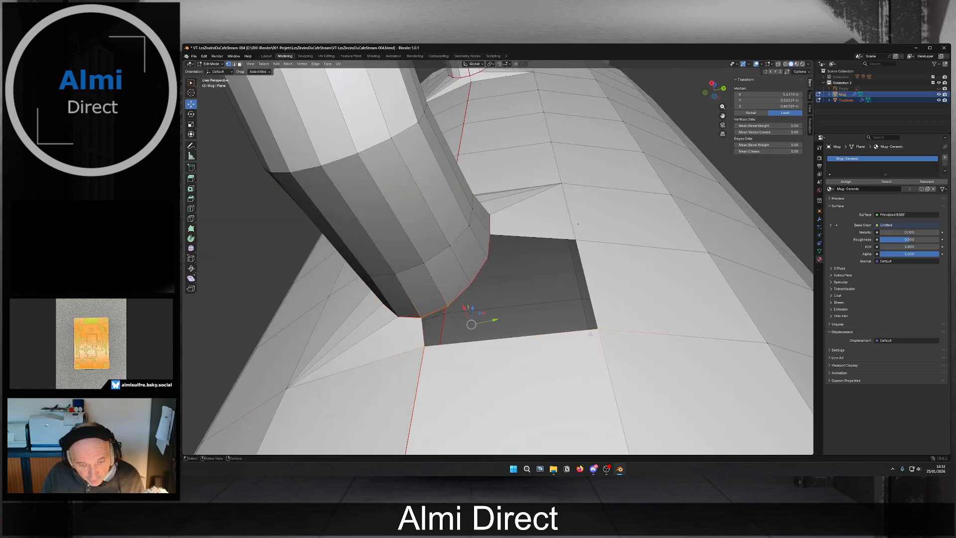
key(f)
Fill the two adjoining triangles between the handle's lower curve and the same lower corner of the opening.
click(447, 306)
shift+click(472, 284)
key(f)
shift+click(448, 304)
shift+click(488, 258)
key(f)
Close the last side gap at the lower handle end with a face between the handle's side edge and the opening's side edge.
shift+click(472, 286)
shift+click(576, 241)
shift+click(496, 241)
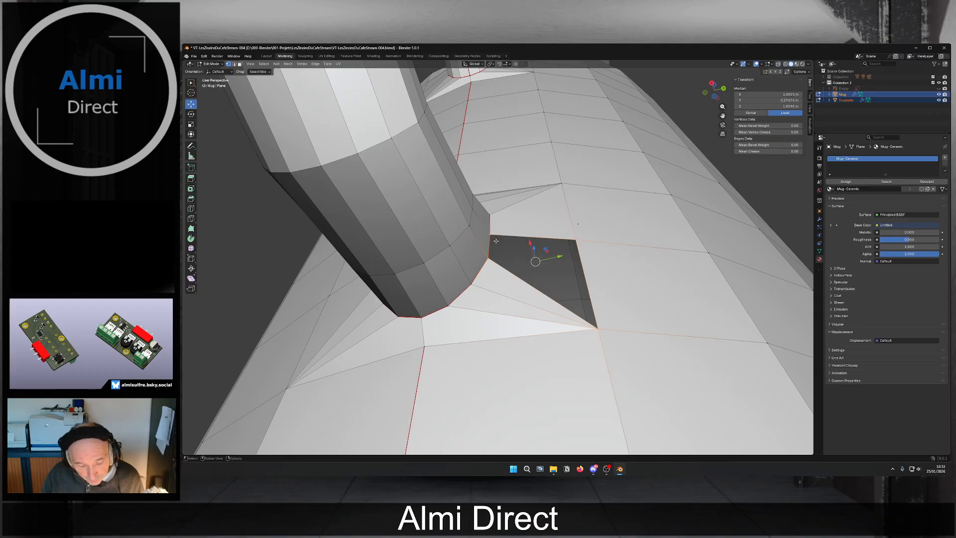
key(f)
Clear the selection and select the vertical seam edges on the outer wall between the handle's two ends.
scroll(496, 241, down, 6)
middle_drag(495, 244, 500, 331)
scroll(500, 331, up, 3)
middle_drag(424, 293, 444, 280)
key(alt+a)
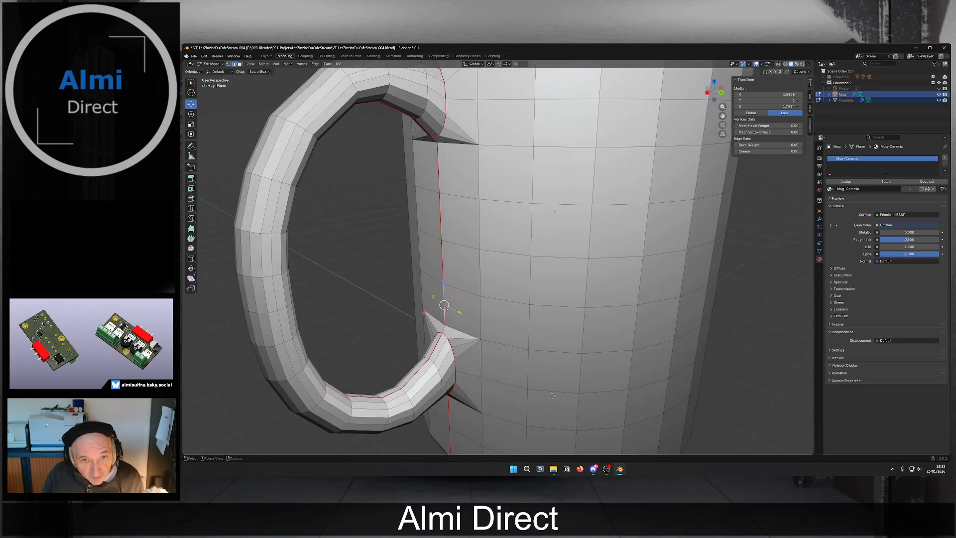
alt+click(445, 299)
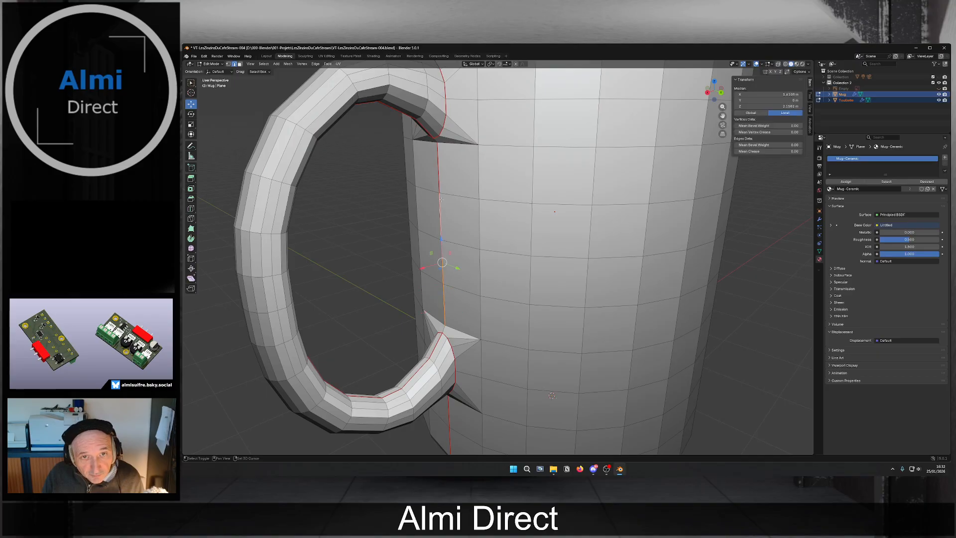
Extend the selection along the seam edges above the handle and across the mug's rim.
scroll(501, 201, down, 5)
middle_drag(500, 201, 489, 204)
scroll(489, 204, up, 6)
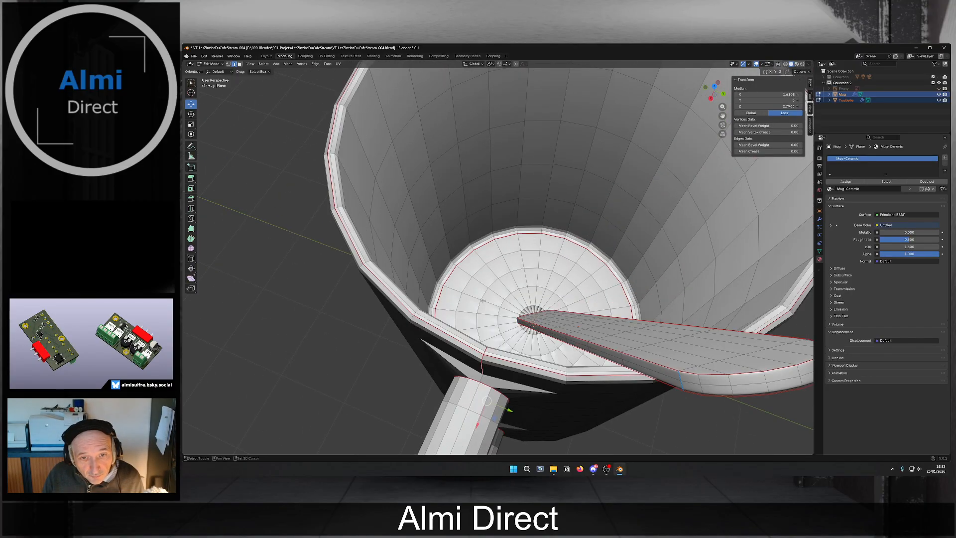
scroll(484, 283, down, 3)
scroll(484, 284, up, 5)
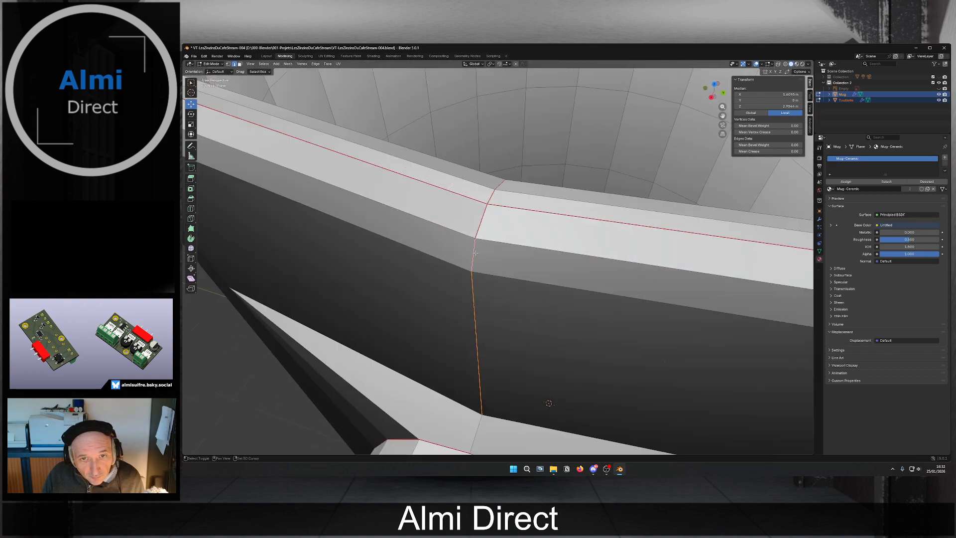
shift+click(485, 214)
middle_drag(485, 214, 473, 238)
scroll(469, 222, down, 5)
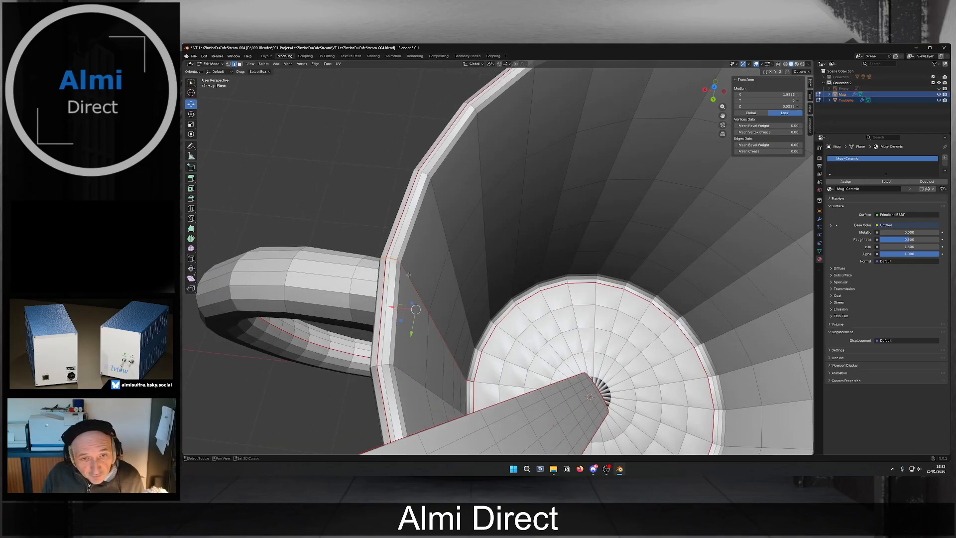
Extend the seam selection down the inner wall to the base and clear the seam from the selected handle-side edges.
shift+click(441, 333)
shift+click(449, 351)
shift+click(457, 365)
shift+click(463, 375)
scroll(467, 382, up, 3)
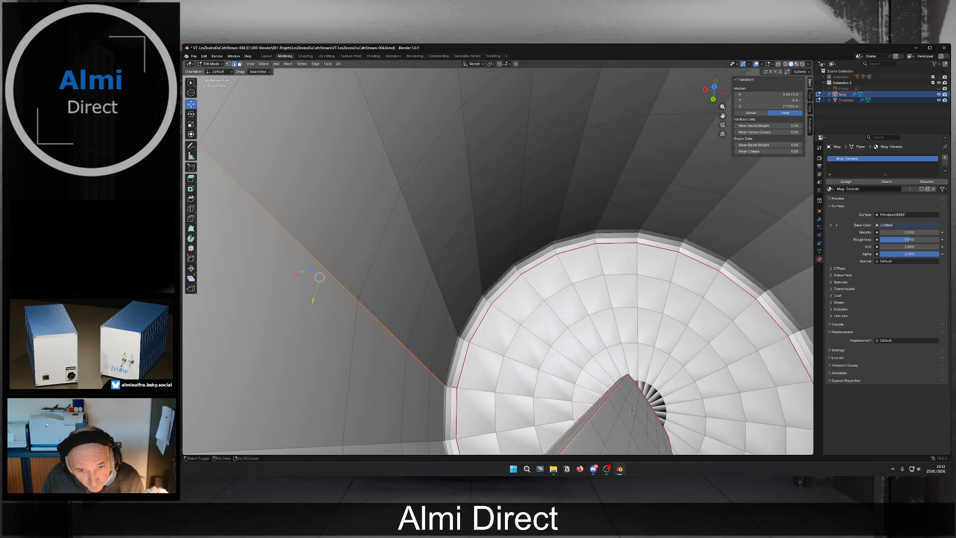
scroll(451, 387, down, 10)
middle_drag(450, 387, 524, 303)
scroll(490, 318, up, 6)
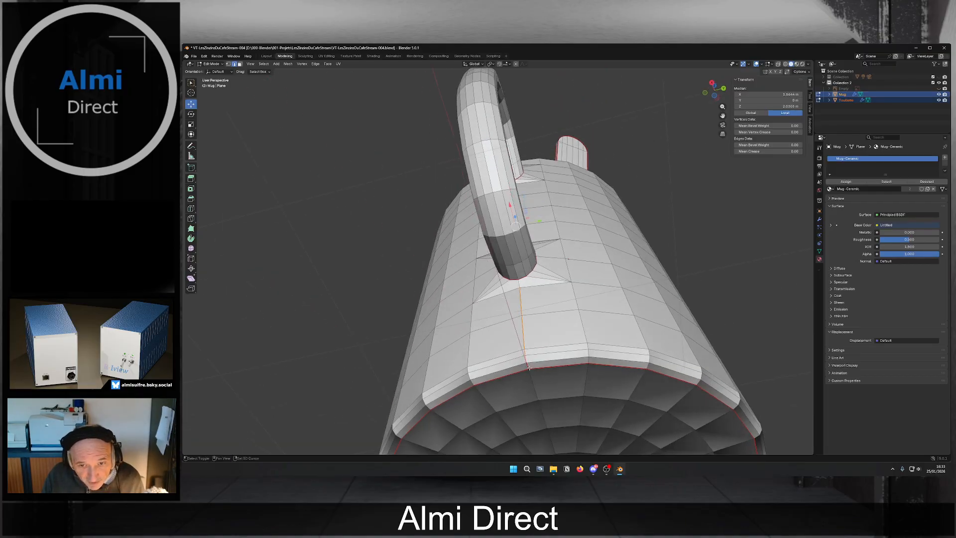
middle_drag(529, 368, 564, 342)
key(ctrl+e)
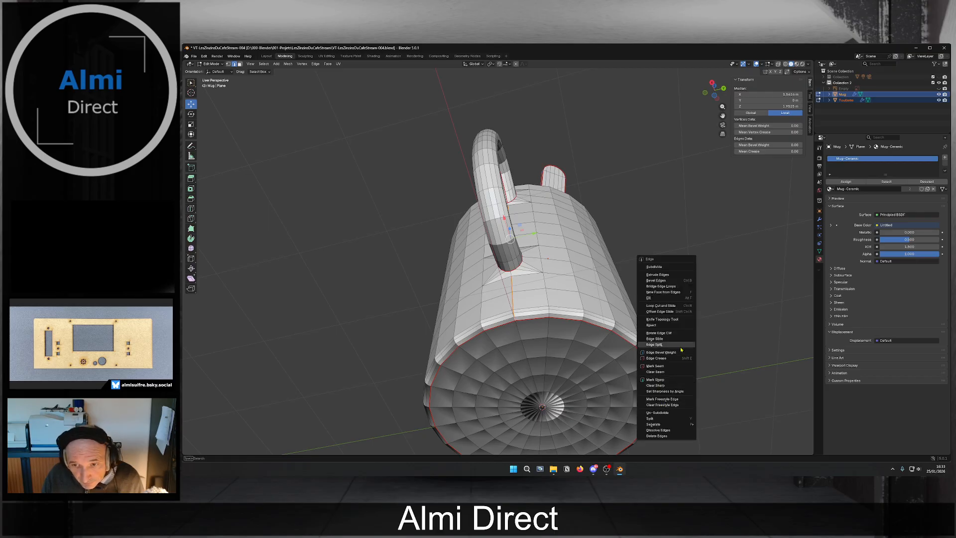
click(675, 370)
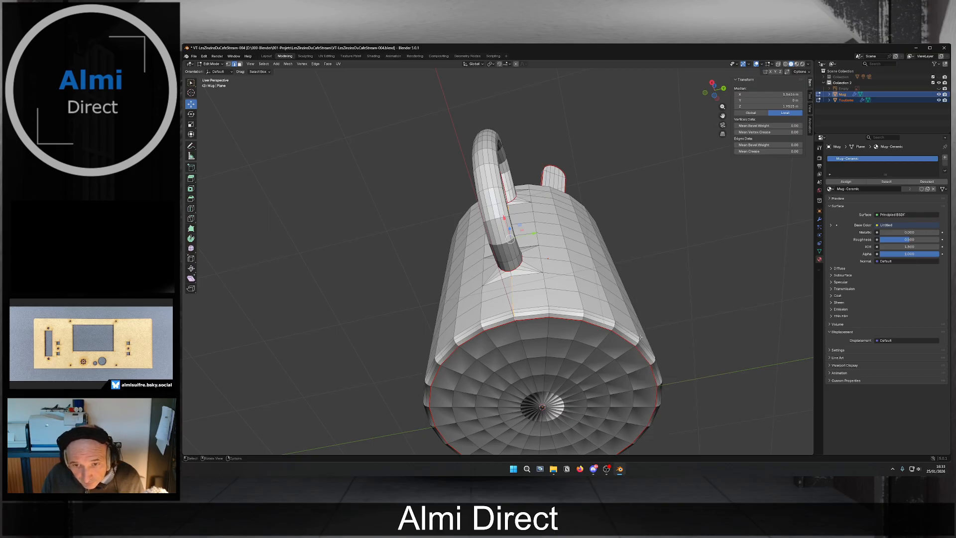
Select the whole mesh and merge its overlapping vertices by distance.
key(a)
key(Tab)
middle_drag(625, 315, 595, 252)
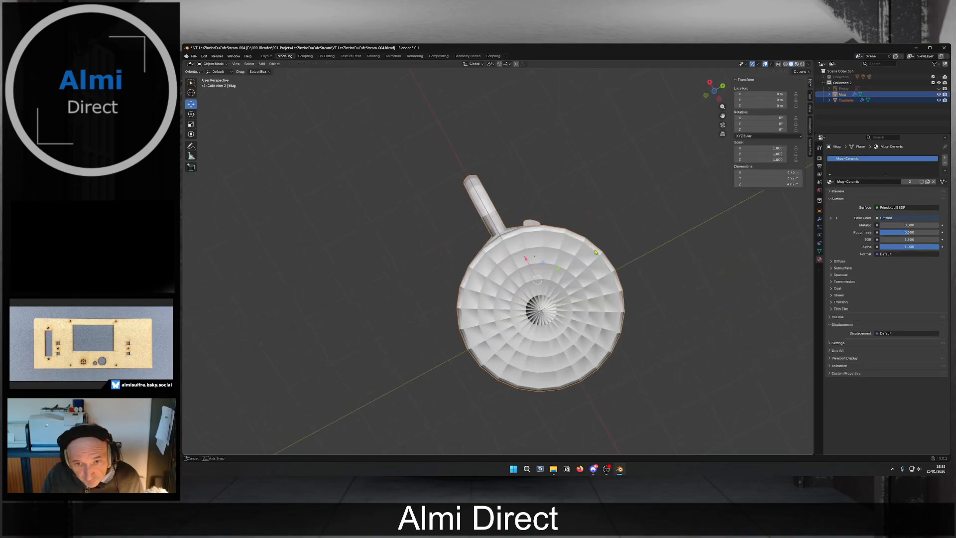
scroll(595, 253, up, 5)
key(Tab)
scroll(612, 299, down, 2)
middle_drag(628, 369, 526, 317)
scroll(526, 317, up, 4)
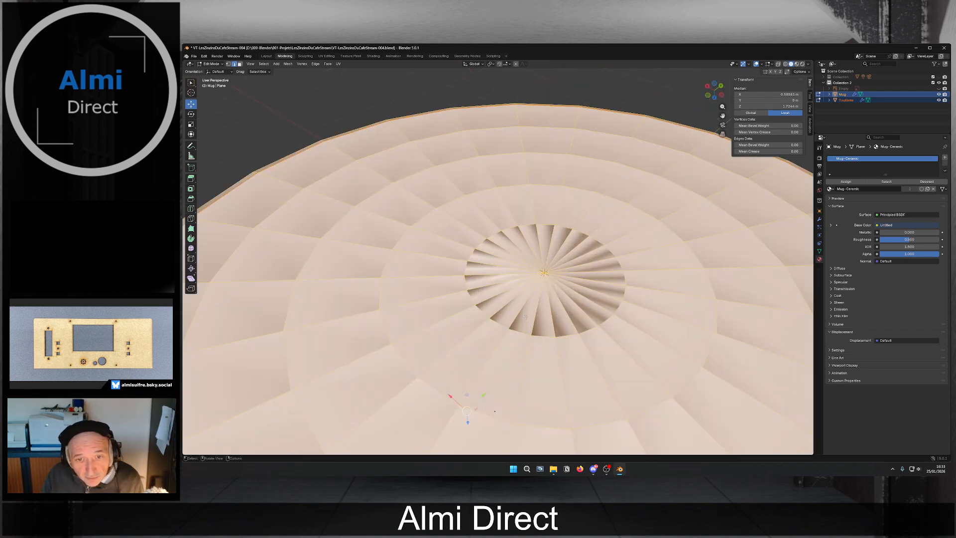
scroll(534, 311, down, 5)
mouse_move(534, 310)
middle_down()
mouse_move(540, 353)
mouse_move(537, 318)
middle_up()
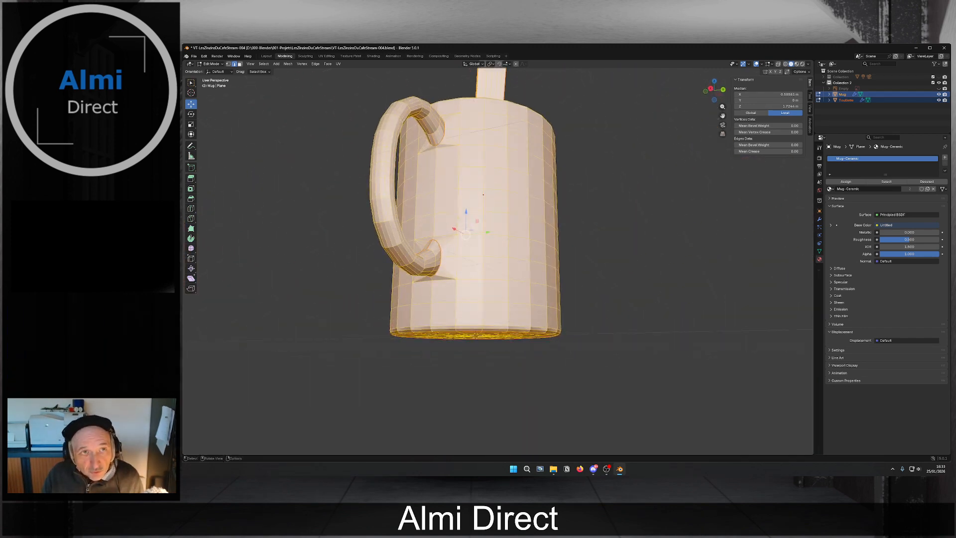
click(288, 64)
mouse_move(318, 198)
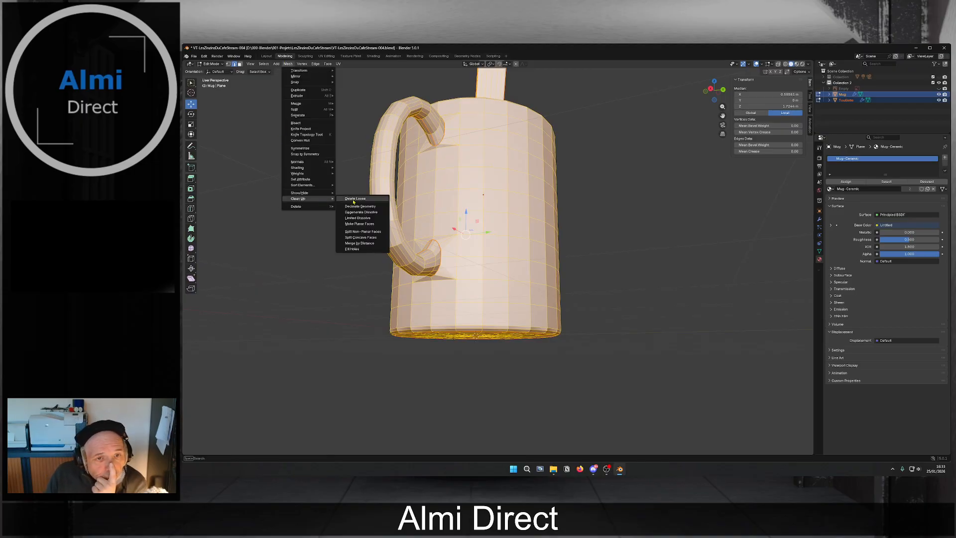
click(367, 243)
Recalculate the normals of the whole mesh to face outside.
middle_drag(396, 259, 256, 79)
click(287, 64)
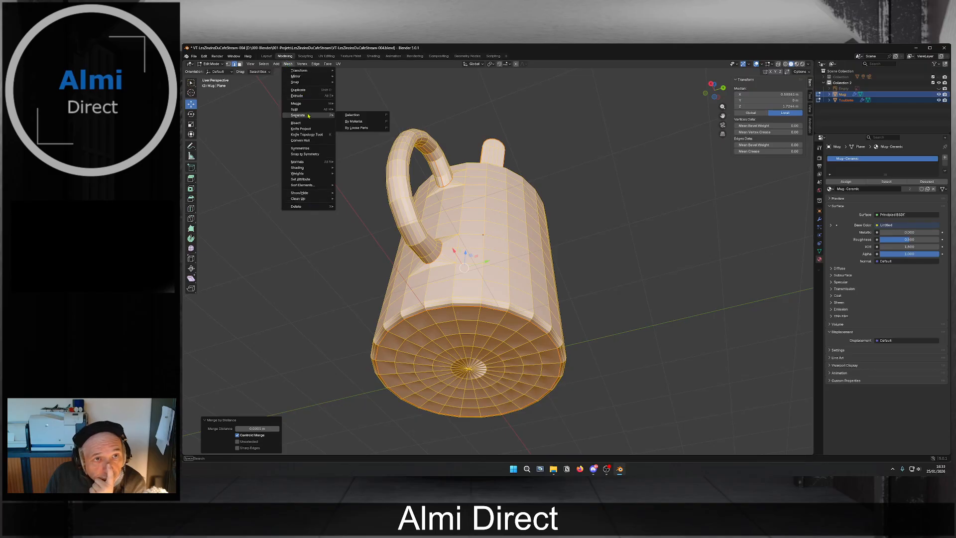
mouse_move(315, 164)
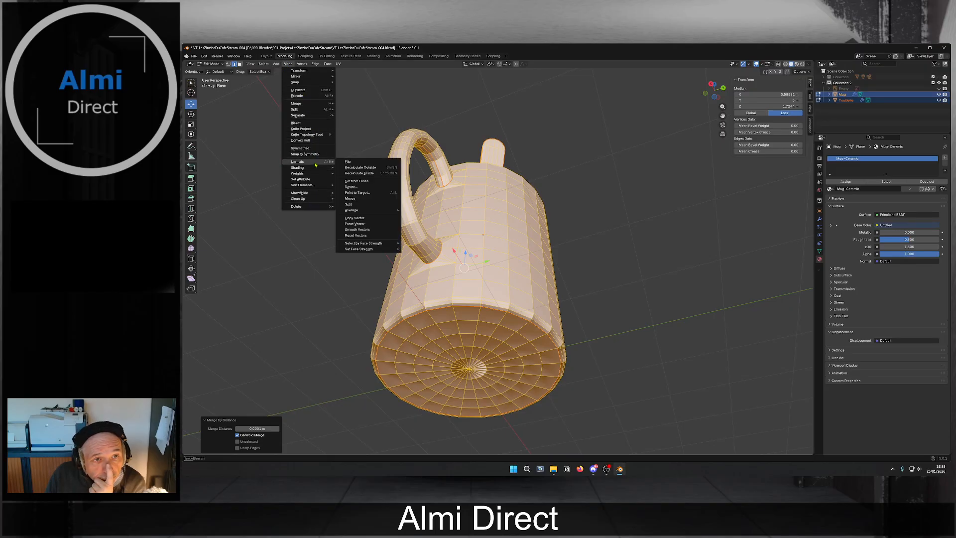
click(384, 167)
Select the vertical edge loop on the mug's wall opposite the handle and mark it as a seam.
middle_drag(579, 260, 484, 212)
scroll(484, 211, down, 3)
middle_drag(534, 240, 506, 265)
click(495, 230)
alt+click(494, 255)
key(alt+a)
alt+click(493, 256)
scroll(494, 256, down, 4)
scroll(506, 266, up, 5)
scroll(506, 265, up, 4)
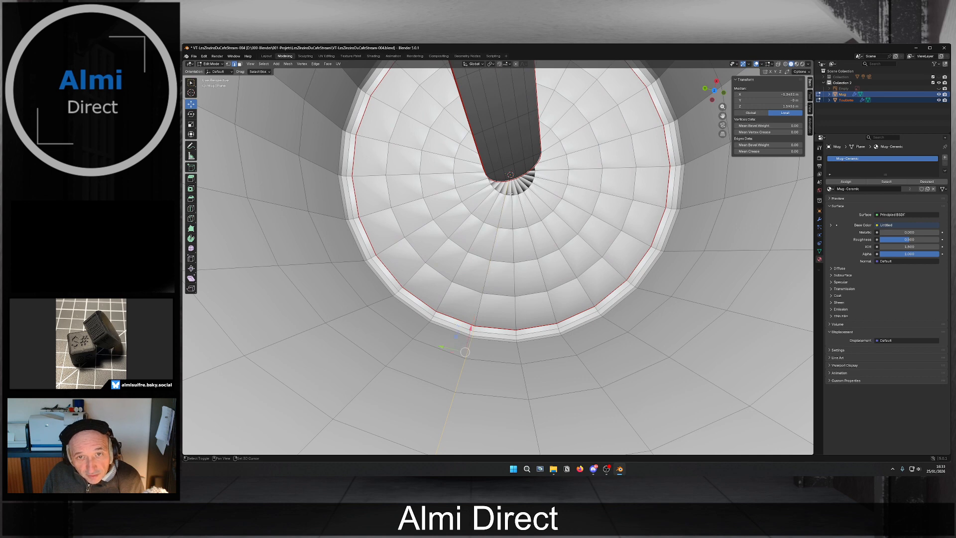
middle_drag(506, 265, 529, 205)
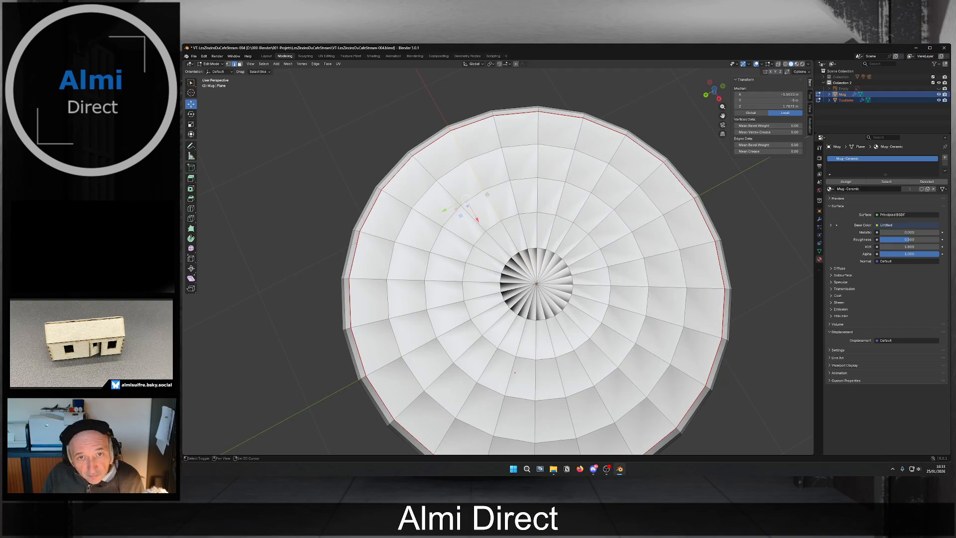
middle_drag(458, 149, 485, 193)
scroll(554, 206, down, 2)
right_click(555, 206)
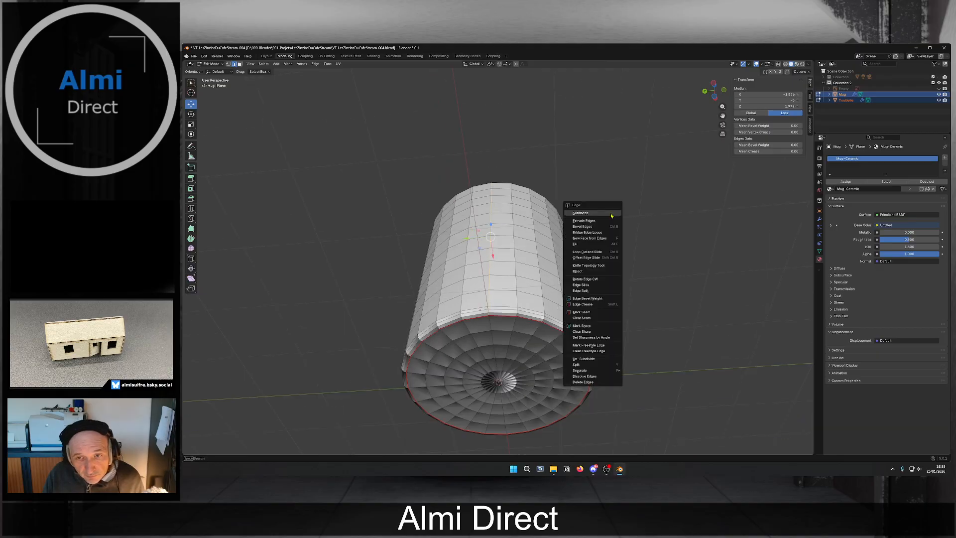
click(592, 317)
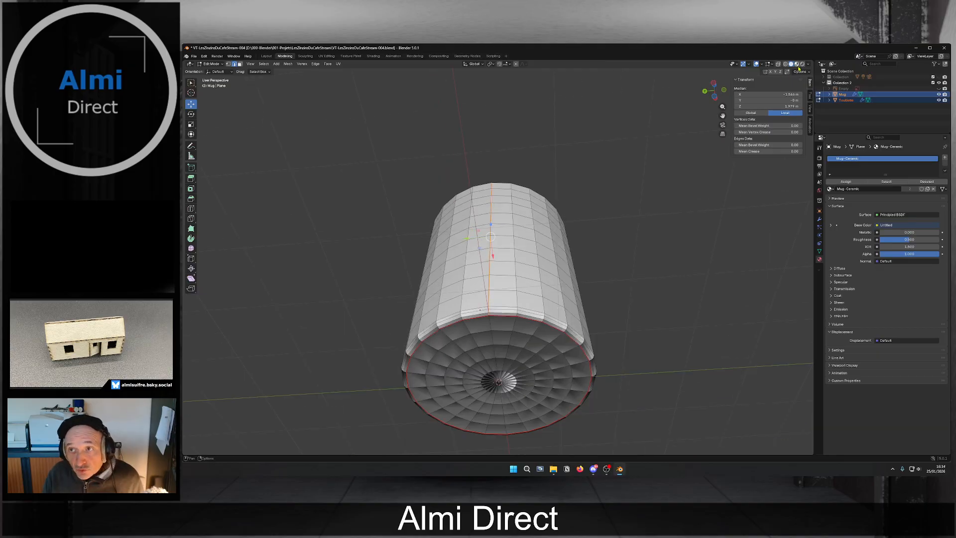
Preview the mug in rendered shading and return the viewport to solid shading.
click(785, 64)
click(791, 65)
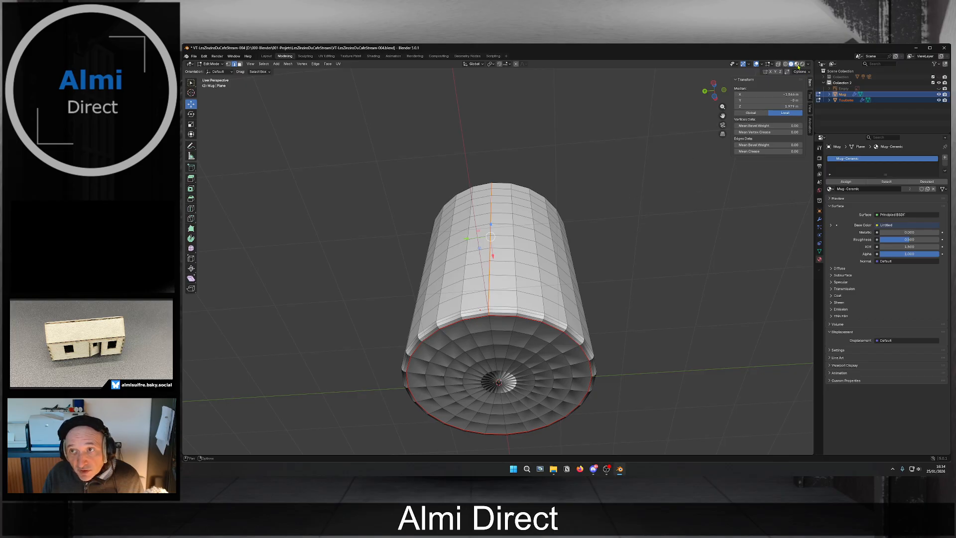
click(802, 64)
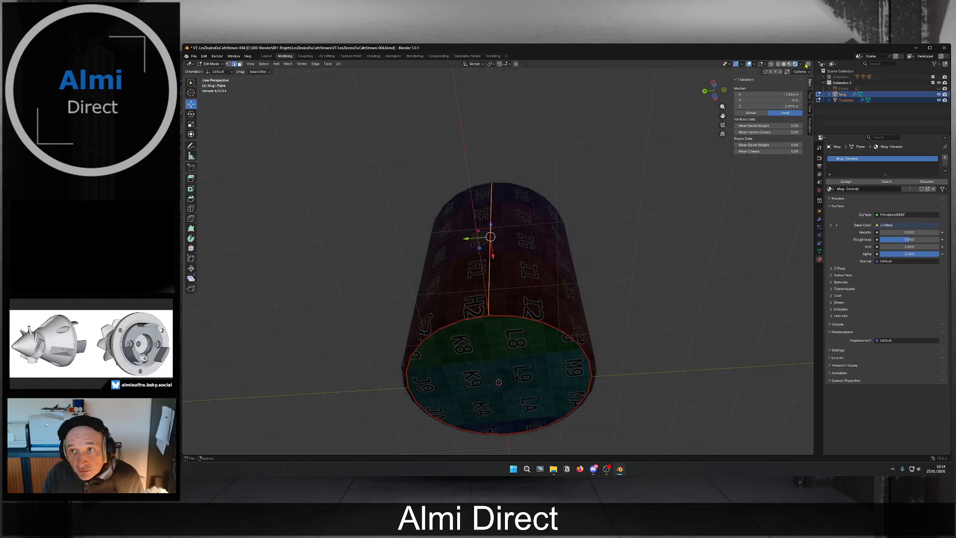
click(808, 64)
click(785, 64)
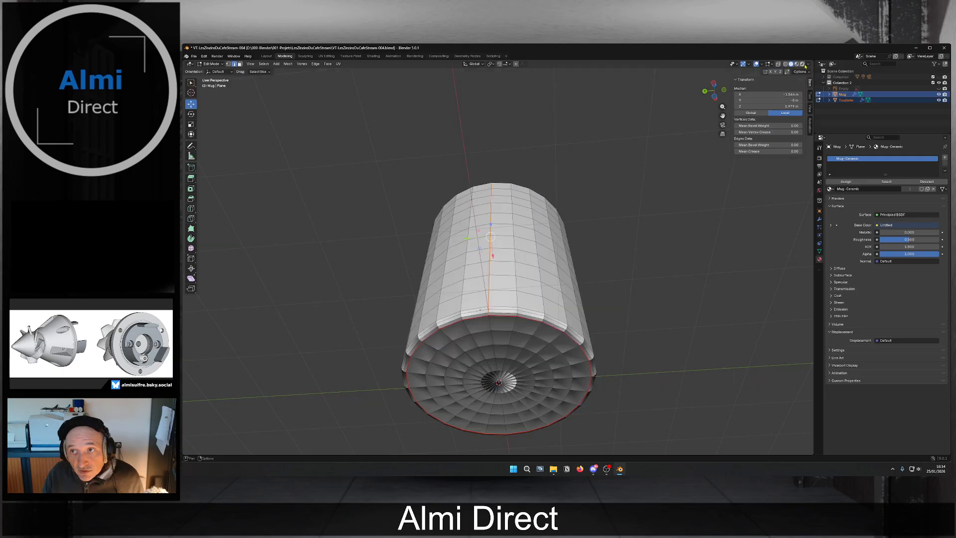
Try a darker matcap for the solid view and switch the viewport lighting to Studio.
click(808, 64)
click(799, 102)
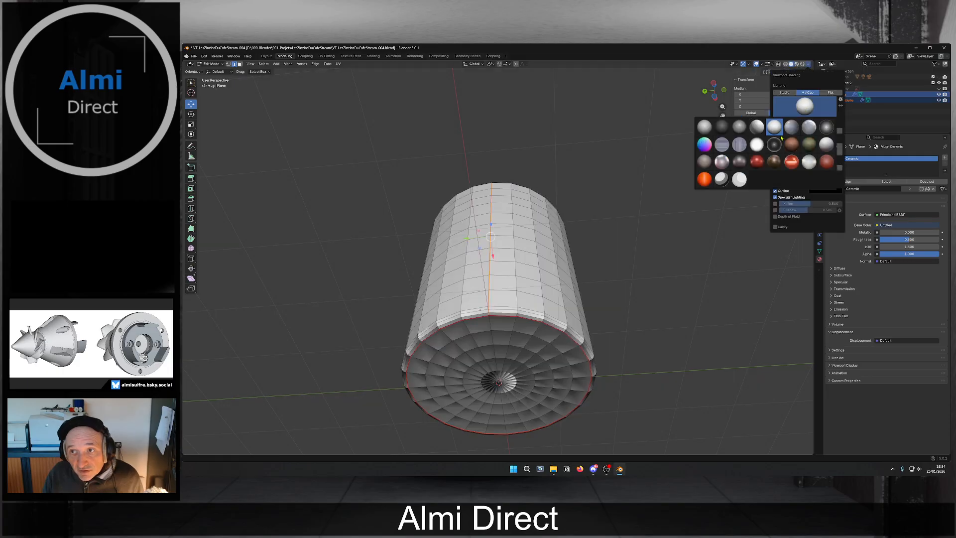
click(776, 130)
click(806, 108)
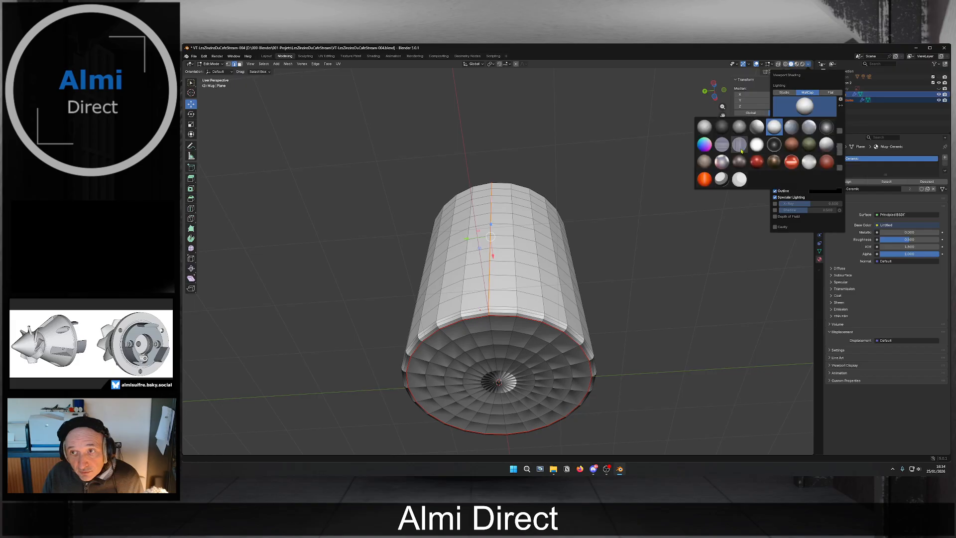
click(744, 129)
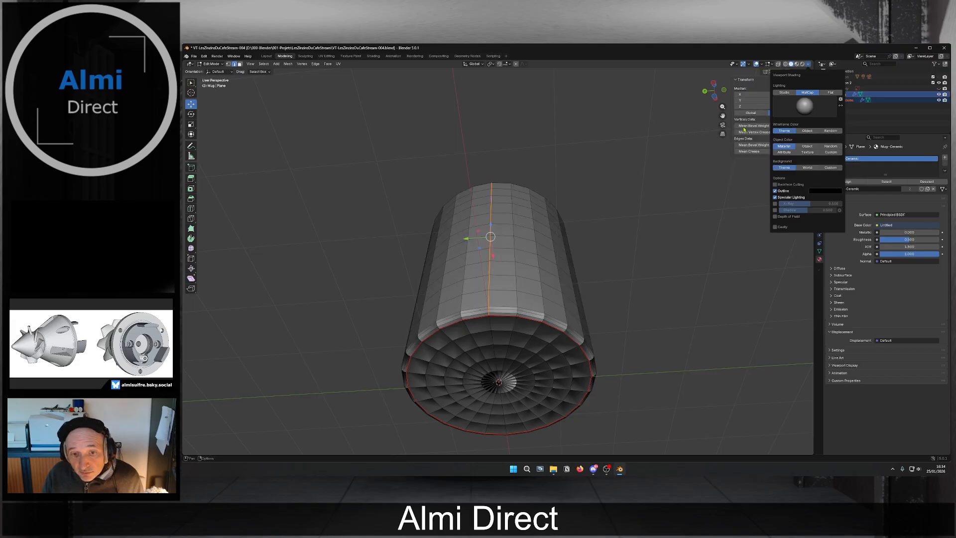
click(802, 113)
click(781, 93)
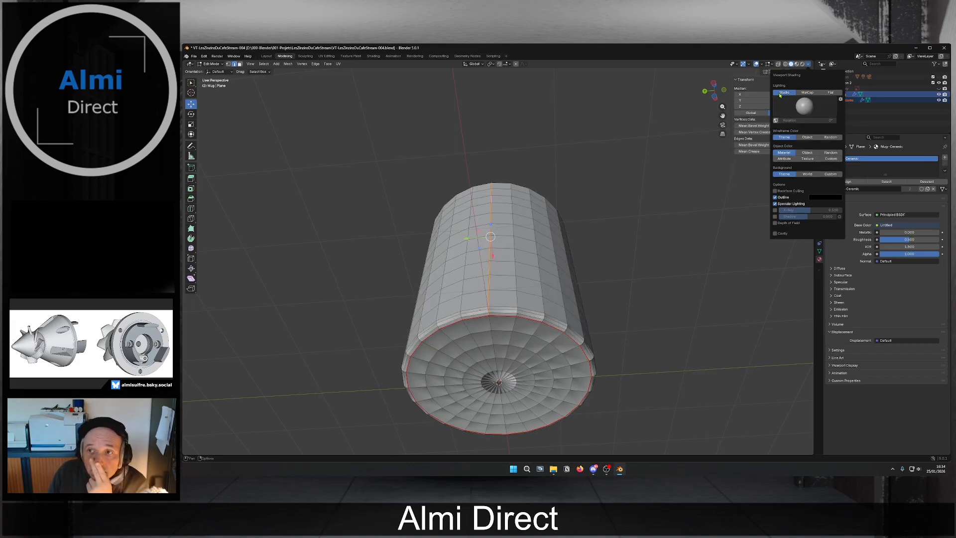
click(424, 367)
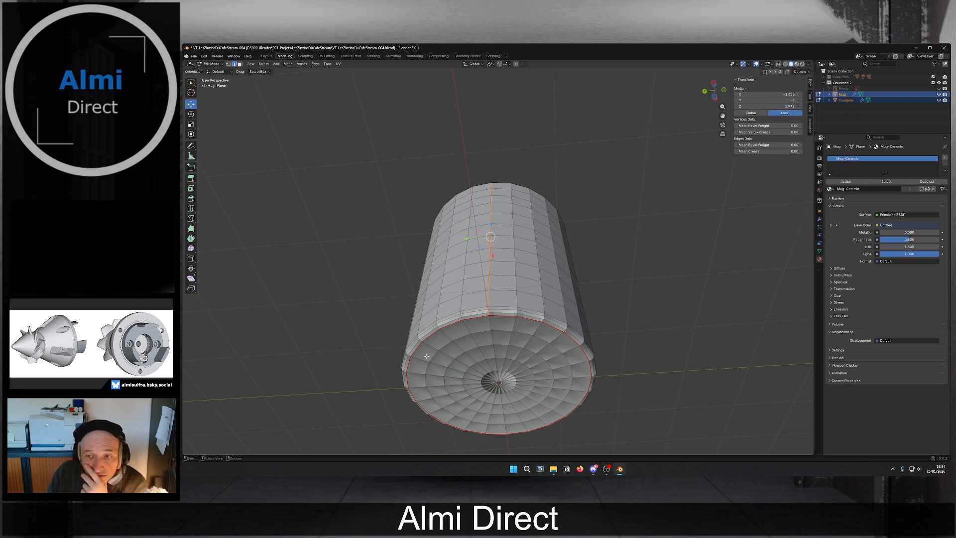
Grow a vertex selection outward from the centre of the mug's outer base and delete the selected vertices.
middle_drag(439, 344, 497, 311)
scroll(502, 308, up, 6)
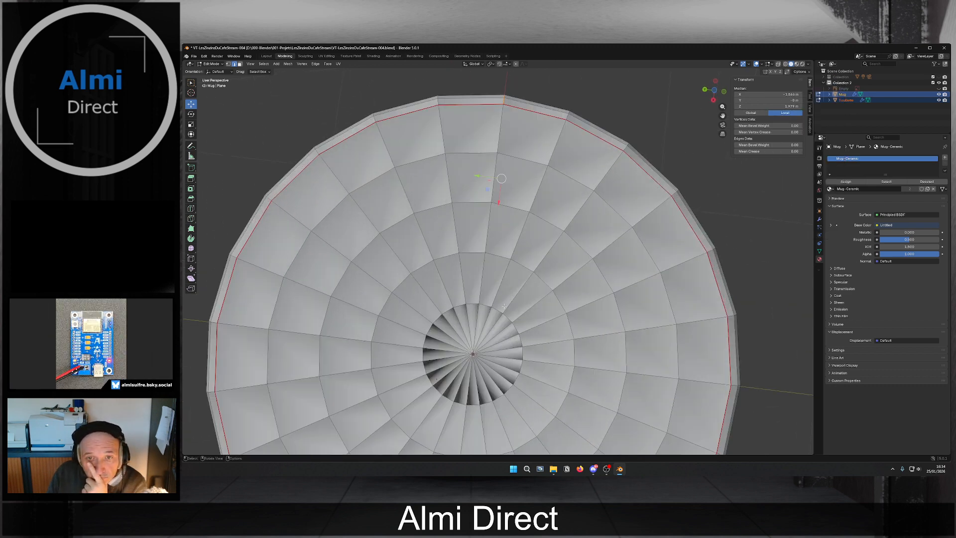
scroll(544, 251, down, 4)
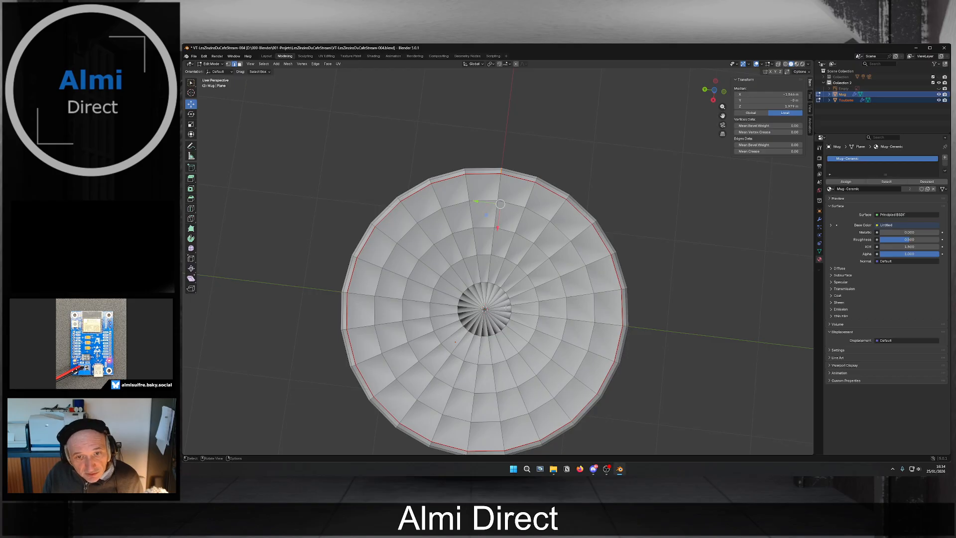
click(509, 301)
key(1)
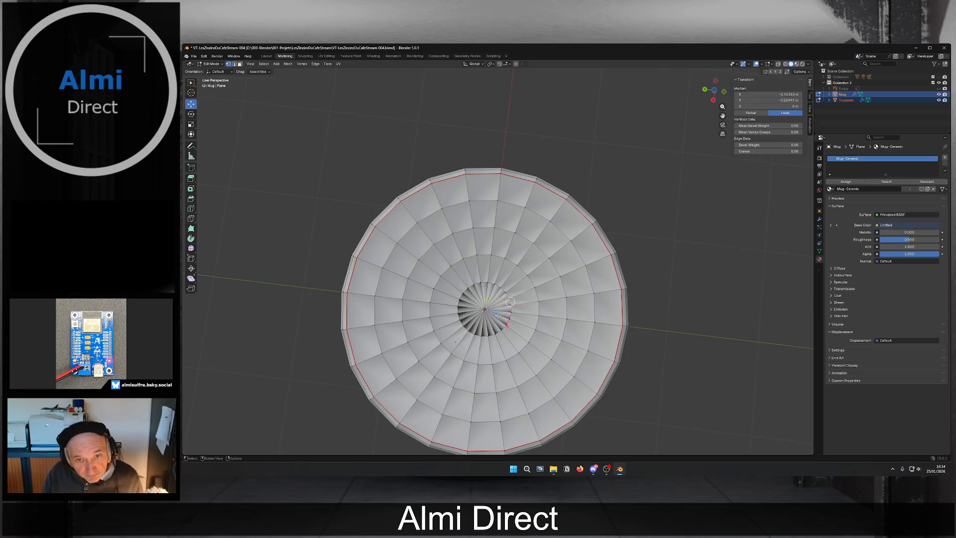
key(ctrl+KP_Add)
key(ctrl+KP_Add)
key(ctrl+KP_Add)
key(ctrl+KP_Add)
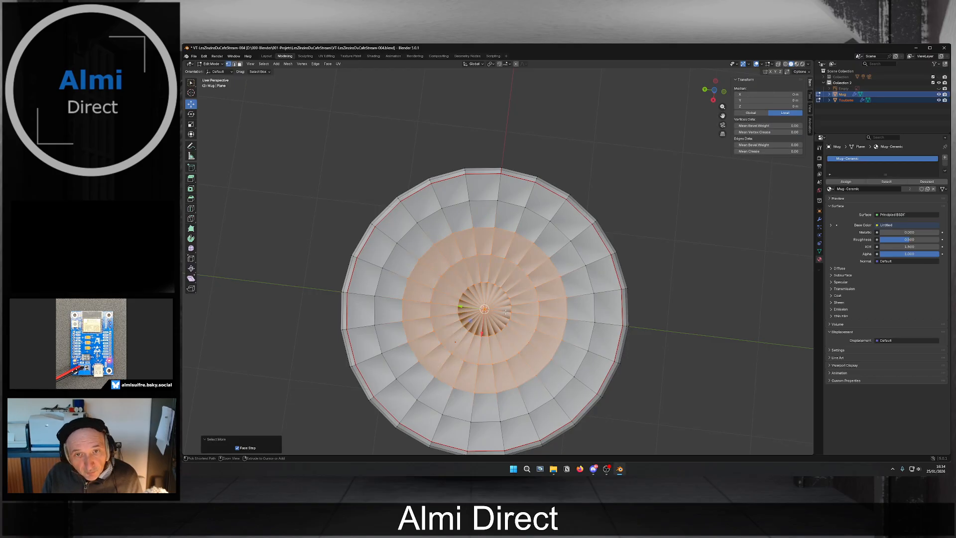
key(x)
click(505, 312)
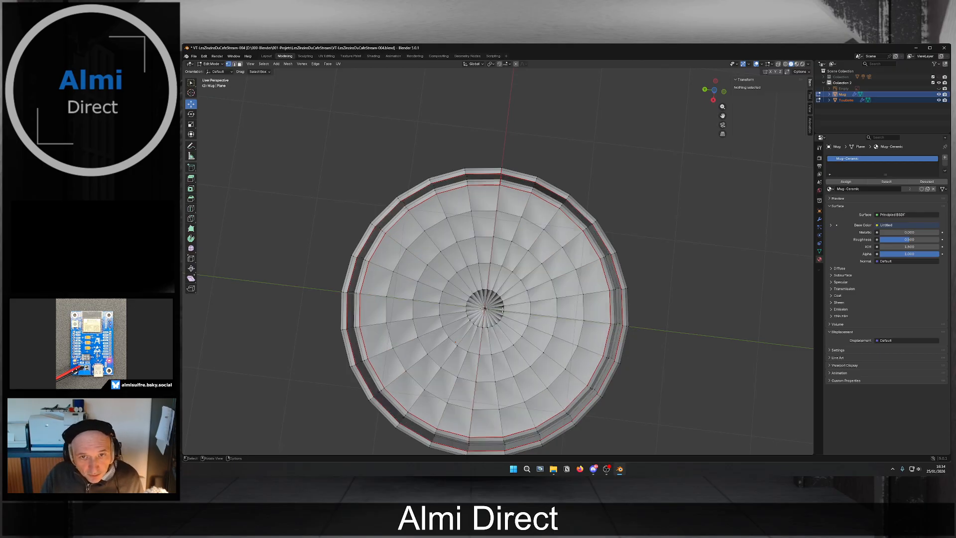
Grow a selection by four rings from the centre of the inner base and delete its vertices.
middle_drag(501, 247, 505, 230)
click(504, 229)
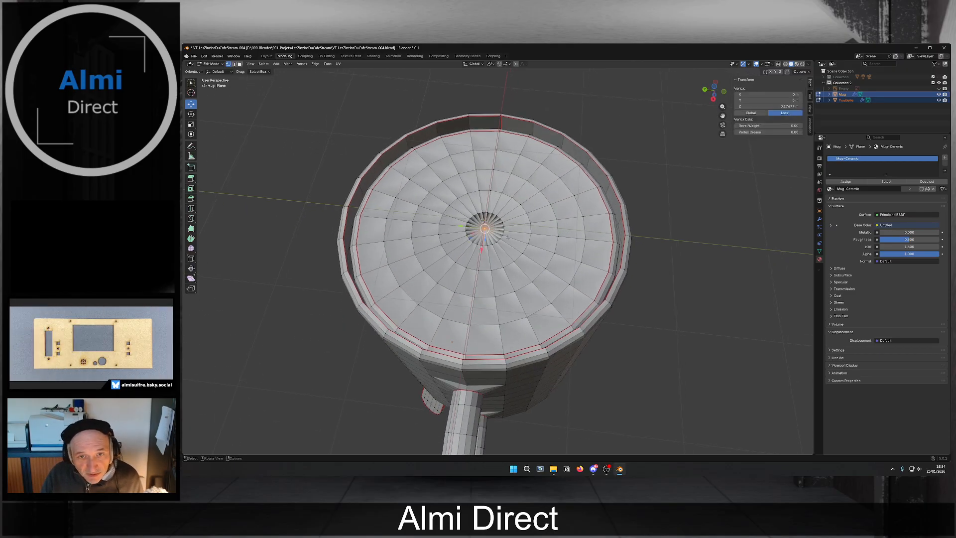
key(ctrl+KP_Add)
key(ctrl+KP_Add)
key(ctrl+KP_Add)
key(ctrl+KP_Add)
key(x)
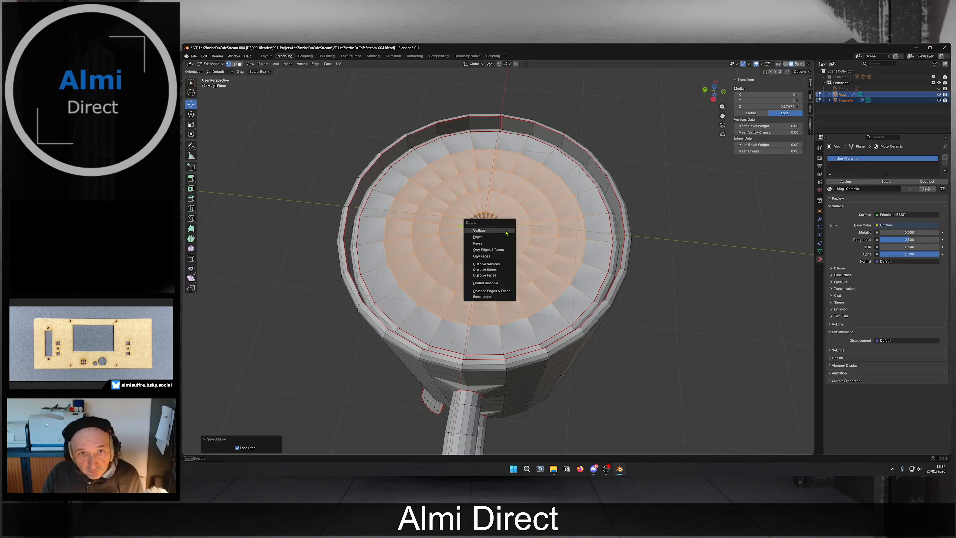
click(505, 231)
Try extruding the inner base's edge loop and scaling it inward to about 0.257, and delete the extruded ring.
click(528, 137)
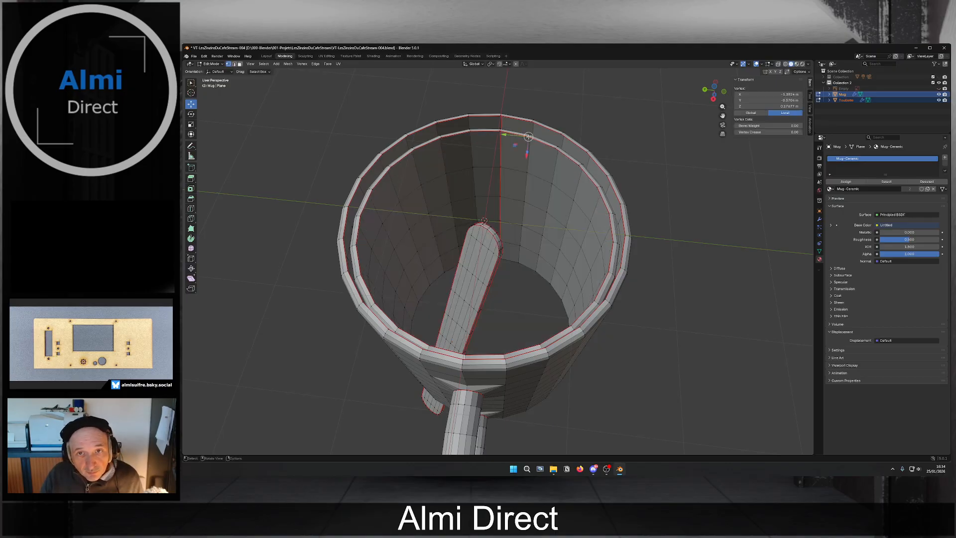
alt+click(523, 135)
key(e)
right_click(582, 190)
key(s)
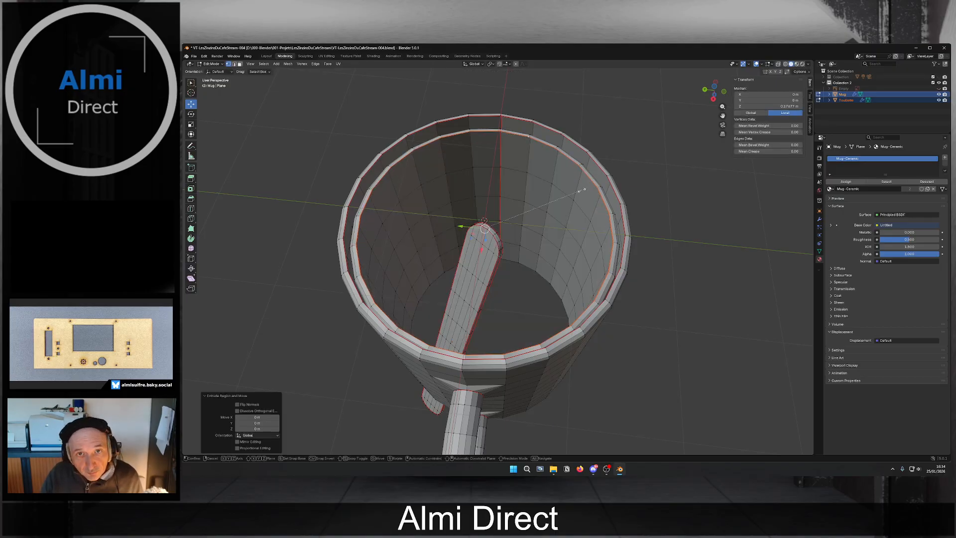
click(525, 223)
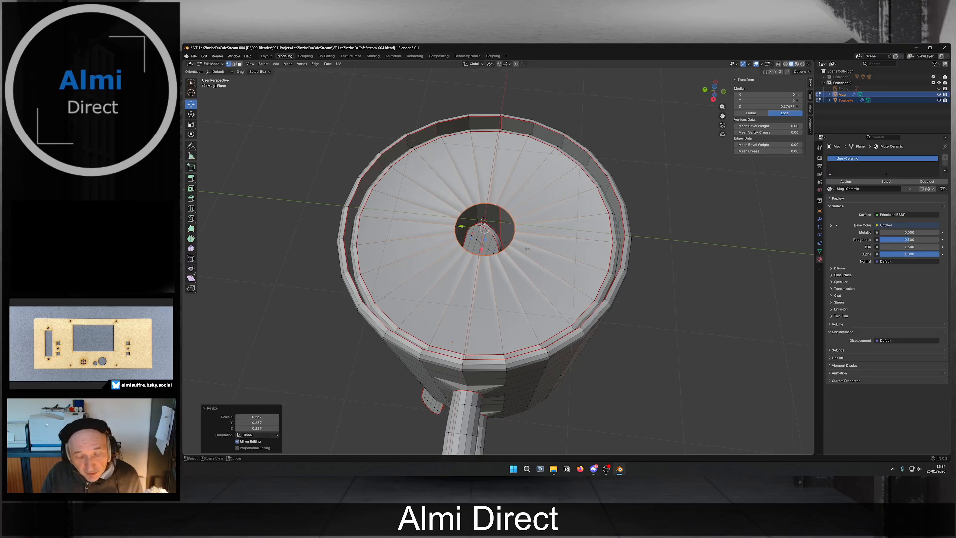
key(x)
click(498, 247)
Select the whole mesh and apply the Split Non-Planar Faces cleanup.
key(a)
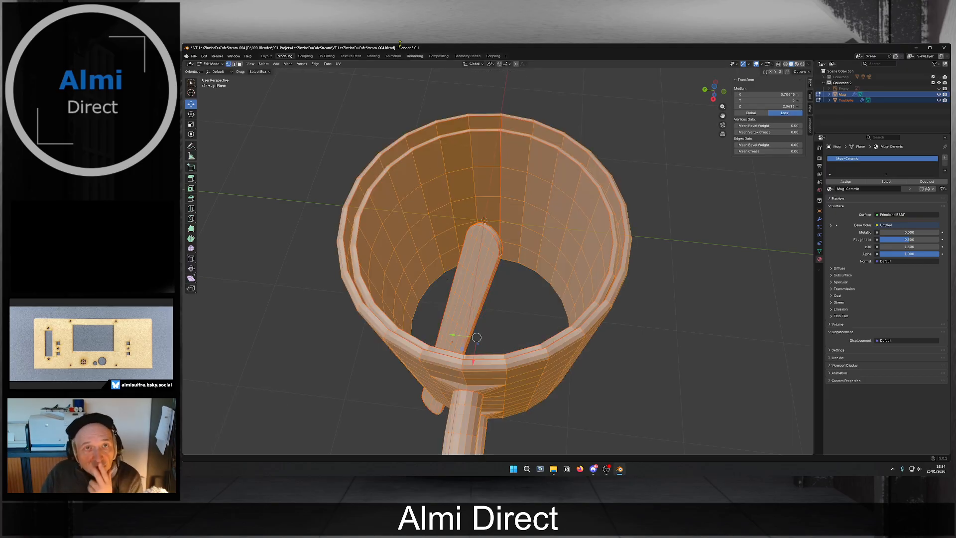
click(287, 64)
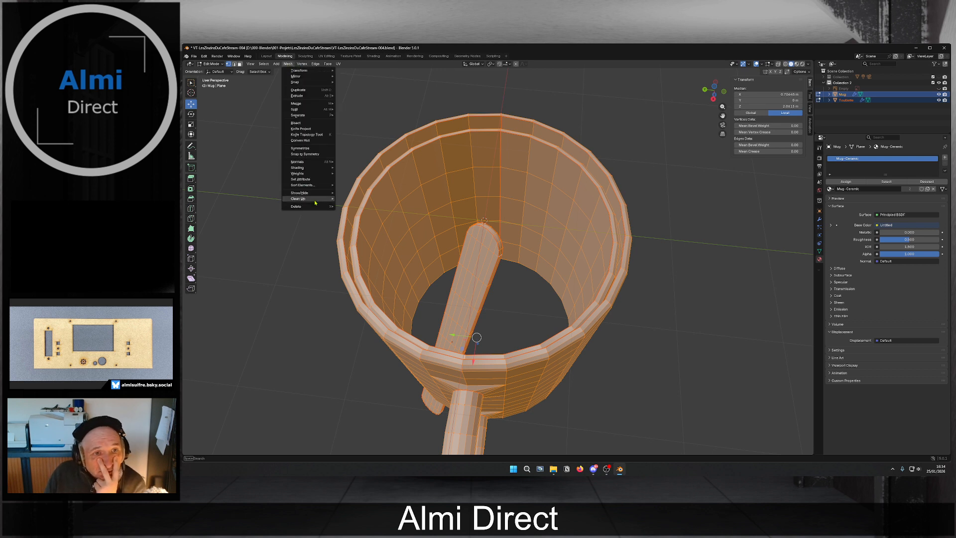
mouse_move(315, 200)
click(378, 231)
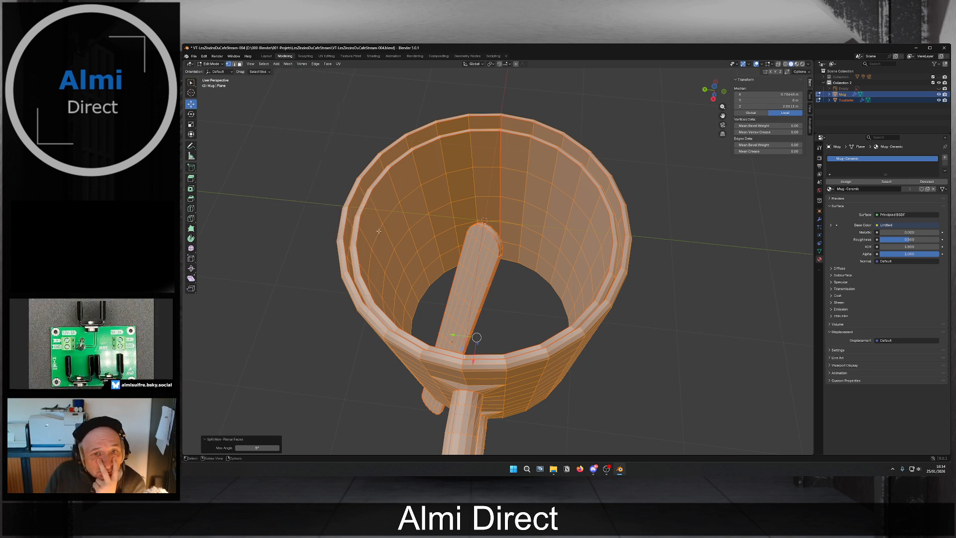
Apply the Delete Loose cleanup to the selected mug mesh.
click(302, 64)
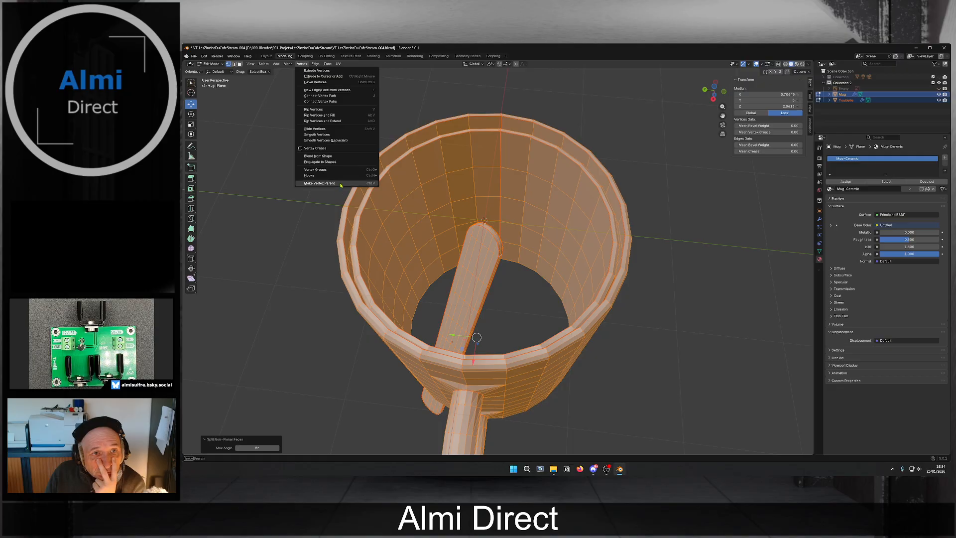
mouse_move(333, 178)
mouse_move(288, 64)
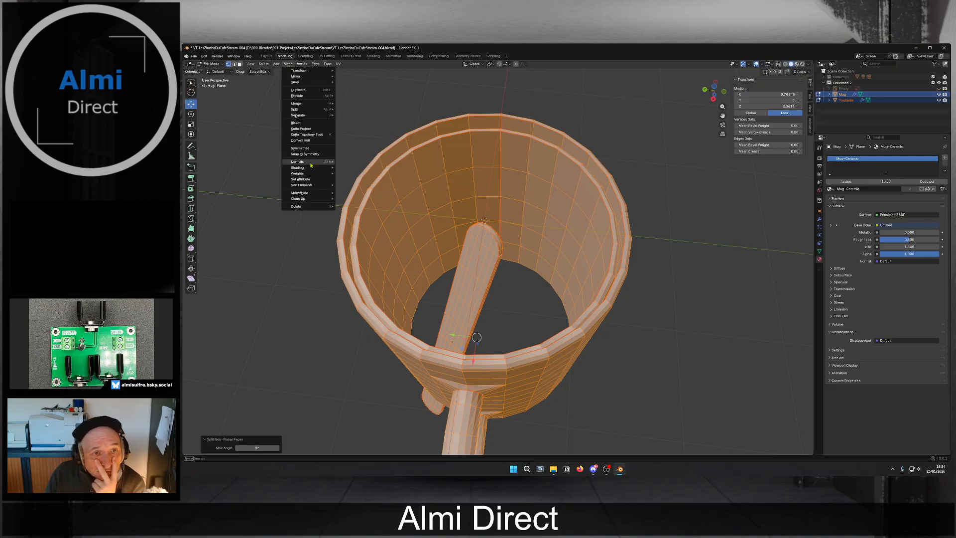
mouse_move(320, 207)
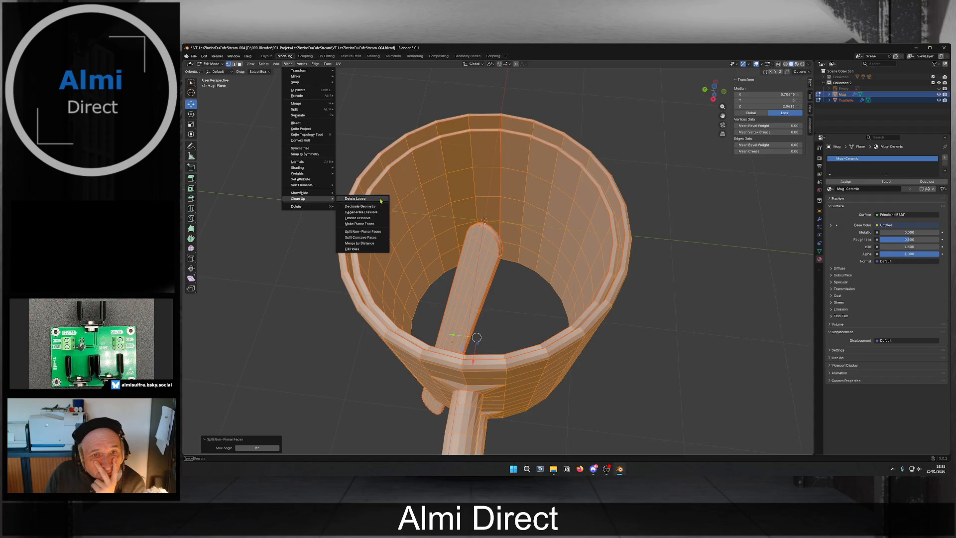
click(355, 198)
middle_drag(540, 179, 537, 197)
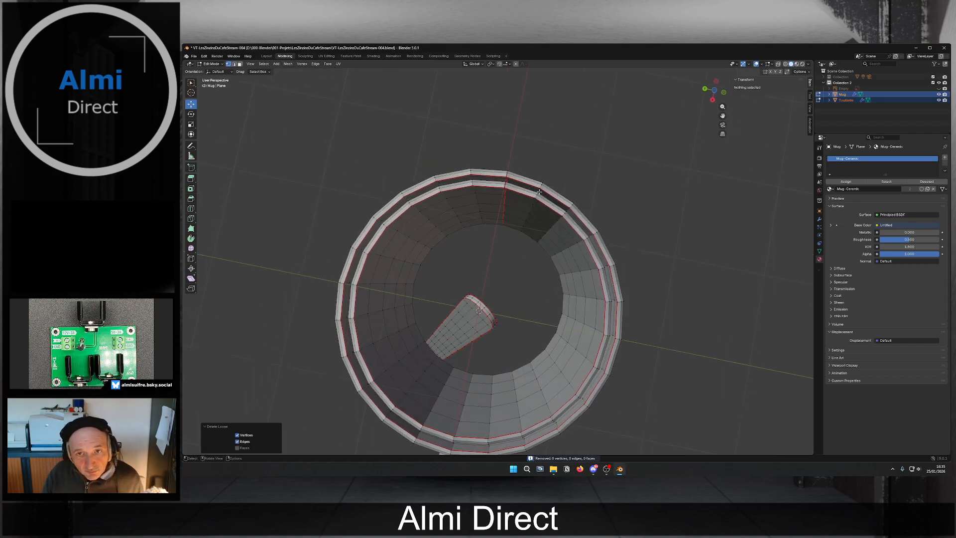
Clear the seams from the edge loops around the mug's inner base and outer base openings.
alt+click(558, 219)
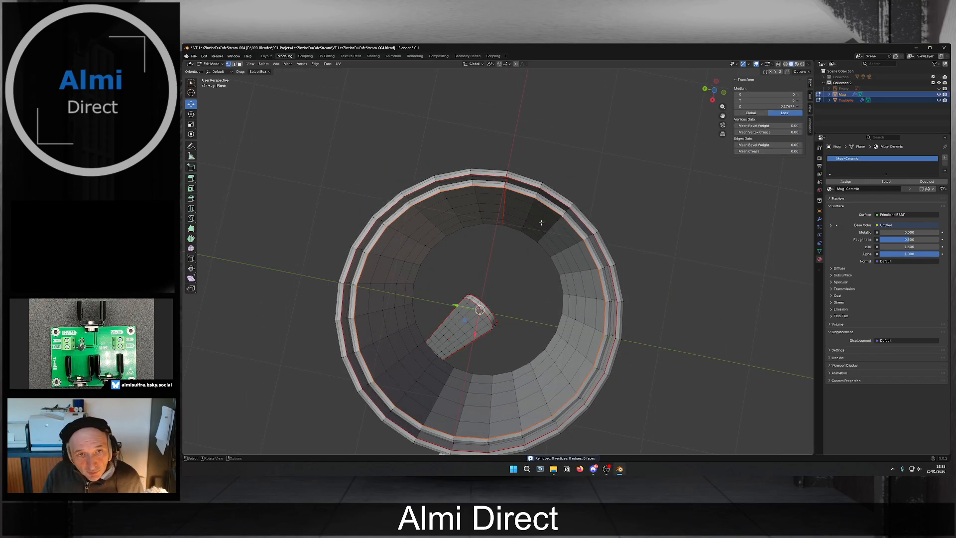
key(ctrl+v)
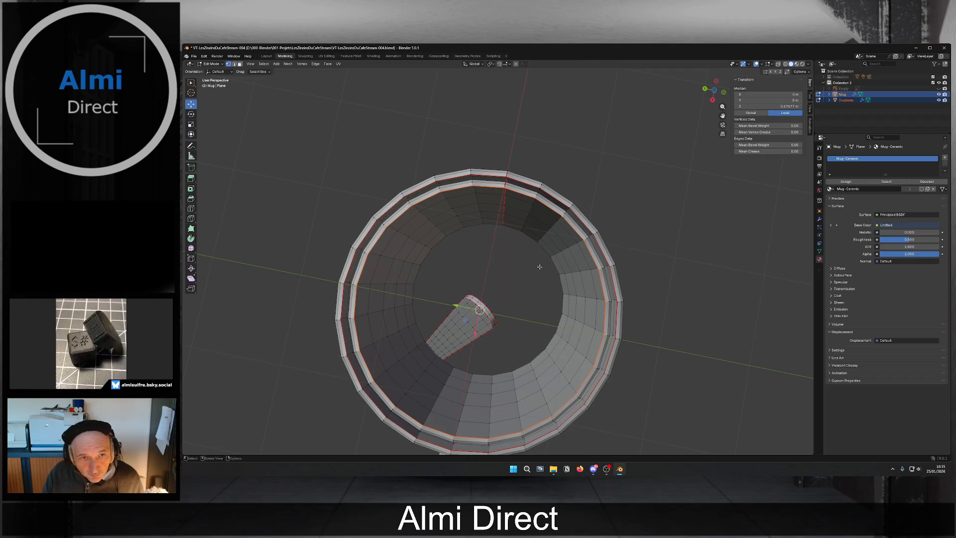
right_click(485, 250)
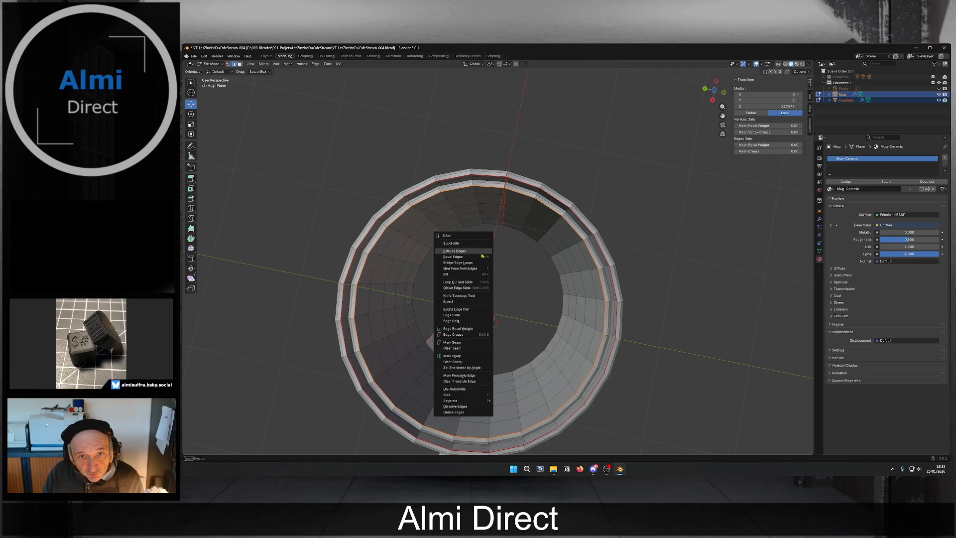
click(480, 342)
click(478, 174)
alt+click(544, 190)
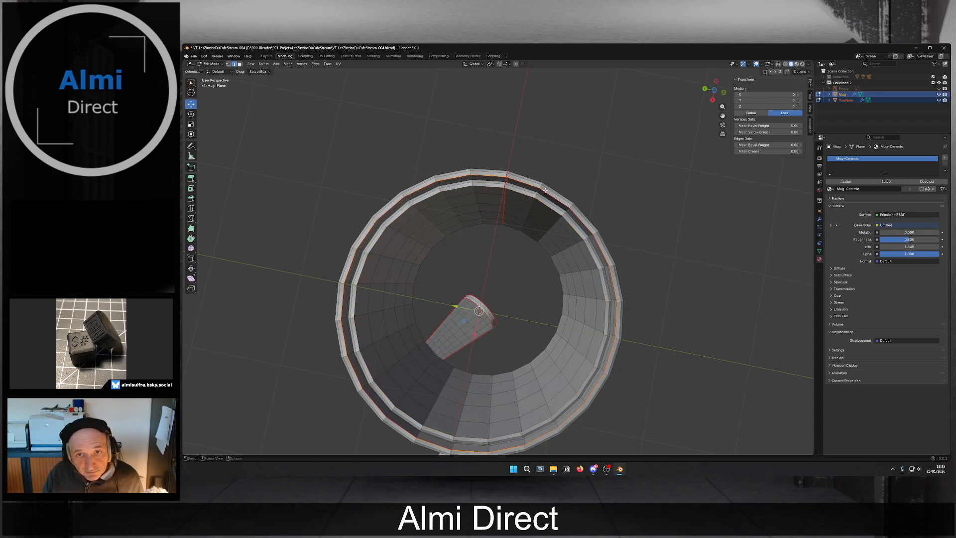
right_click(497, 144)
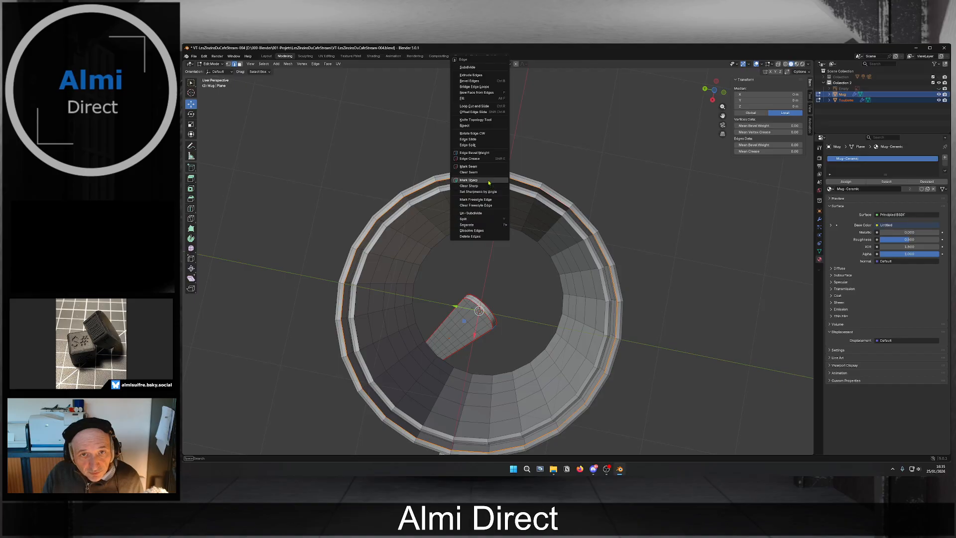
click(489, 173)
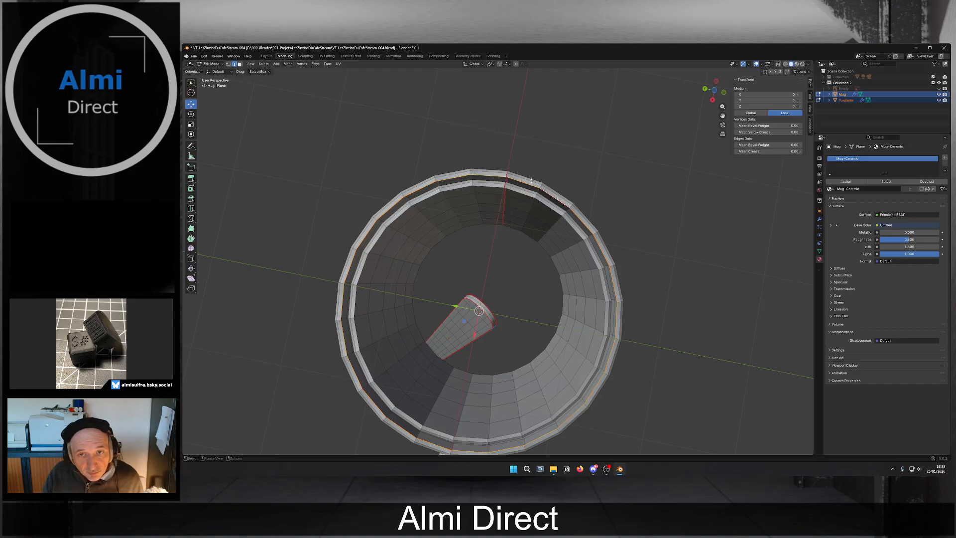
Extrude the inner base's edge loop and scale it inward to about 0.25.
alt+click(540, 202)
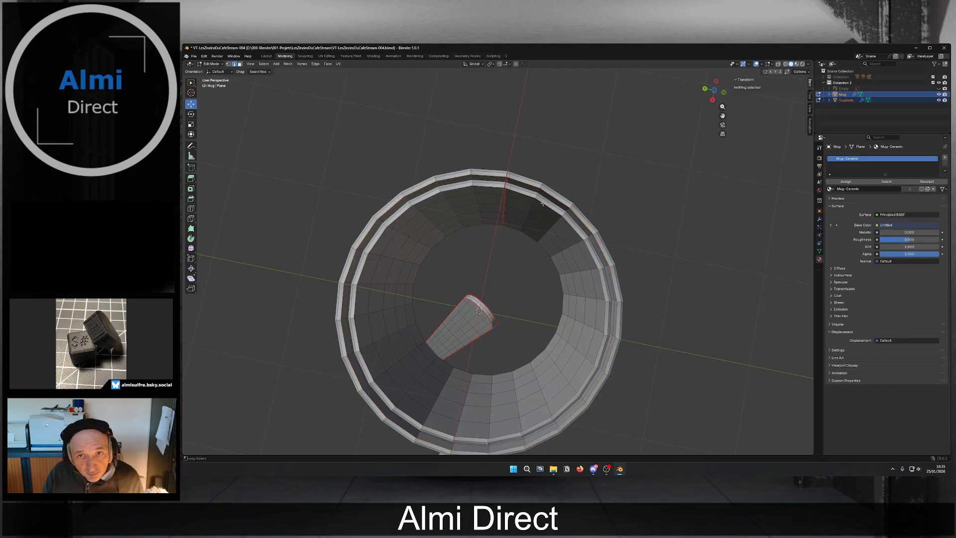
key(e)
key(Escape)
key(s)
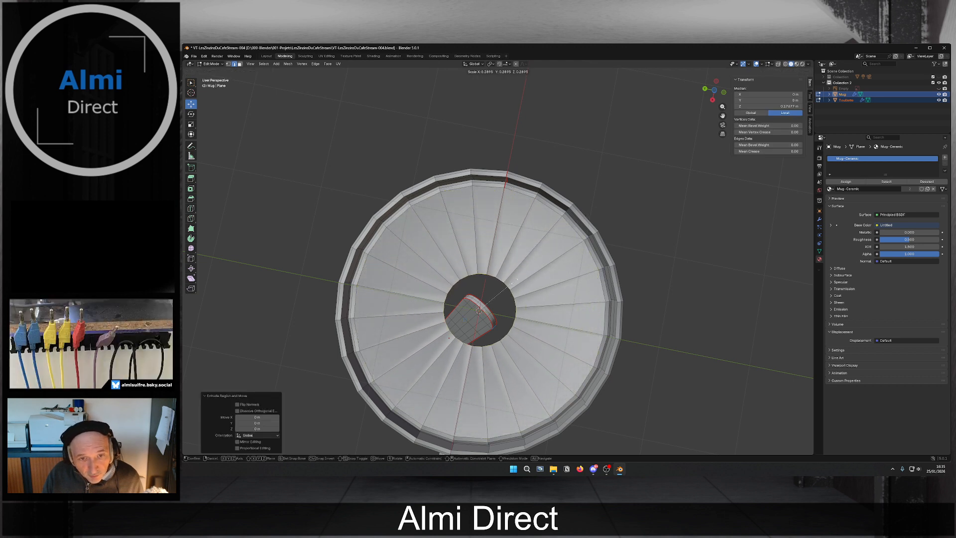
click(541, 275)
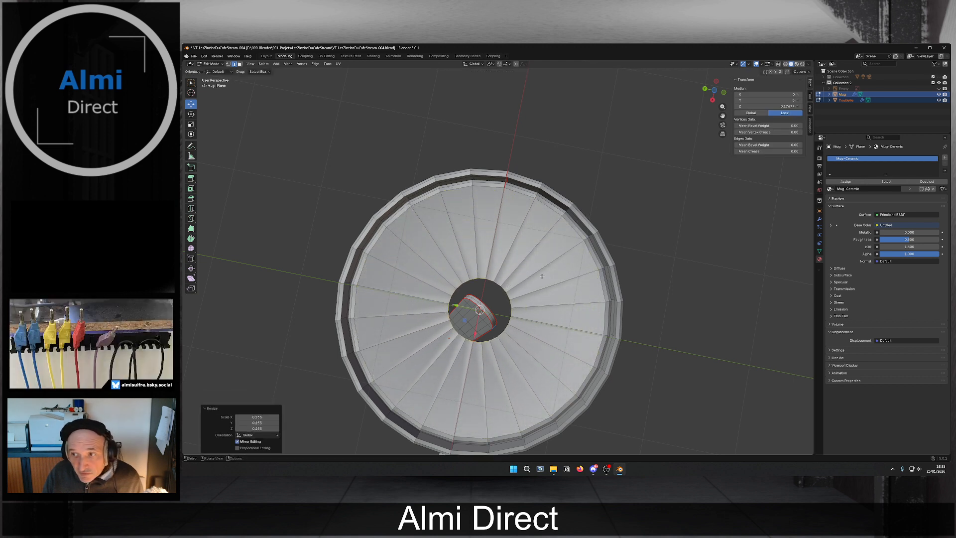
Open the mug's modifiers and toggle the Subdivision modifier's display.
click(819, 219)
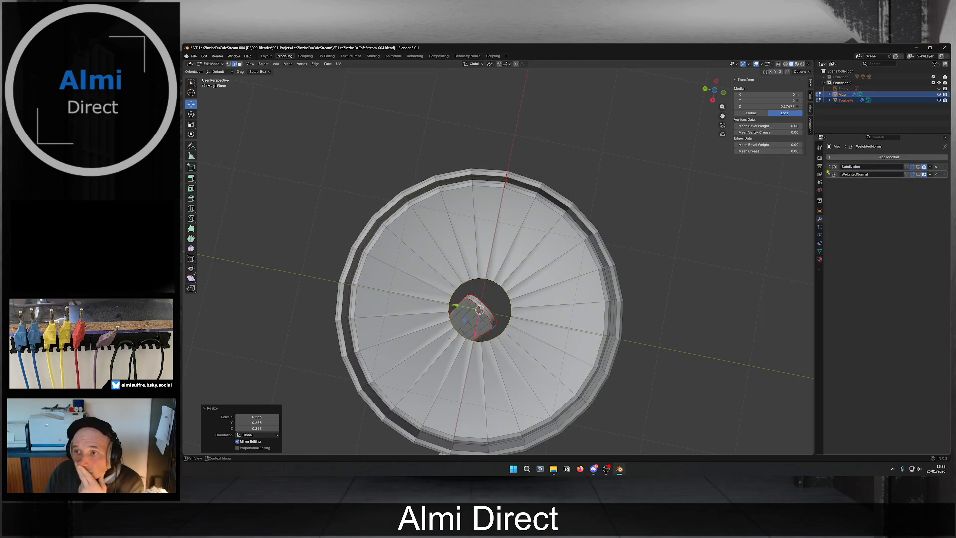
click(925, 168)
middle_drag(477, 224, 476, 180)
scroll(476, 180, up, 6)
scroll(476, 180, down, 5)
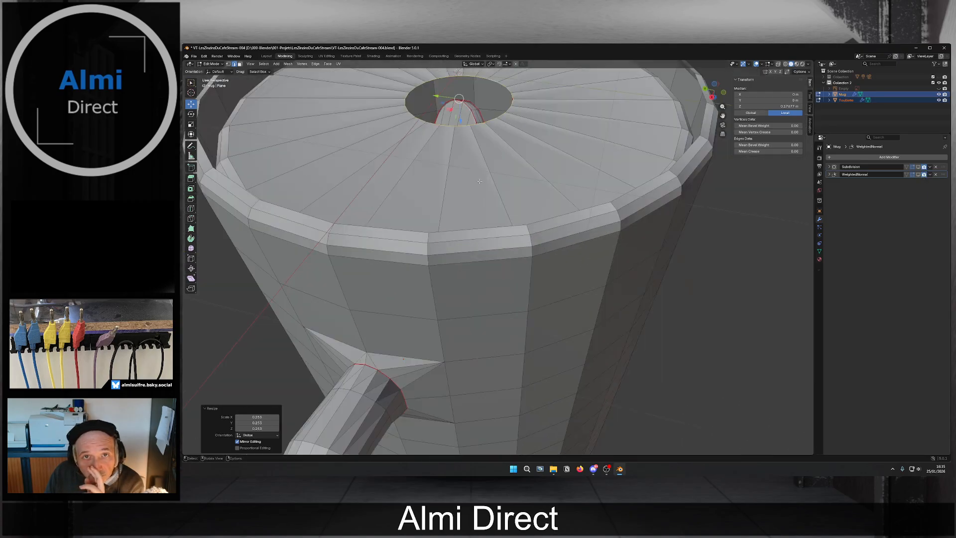
Extrude the remaining hole's edge loop in place and merge the new vertices at the centre to close the base.
key(e)
right_click(484, 141)
key(m)
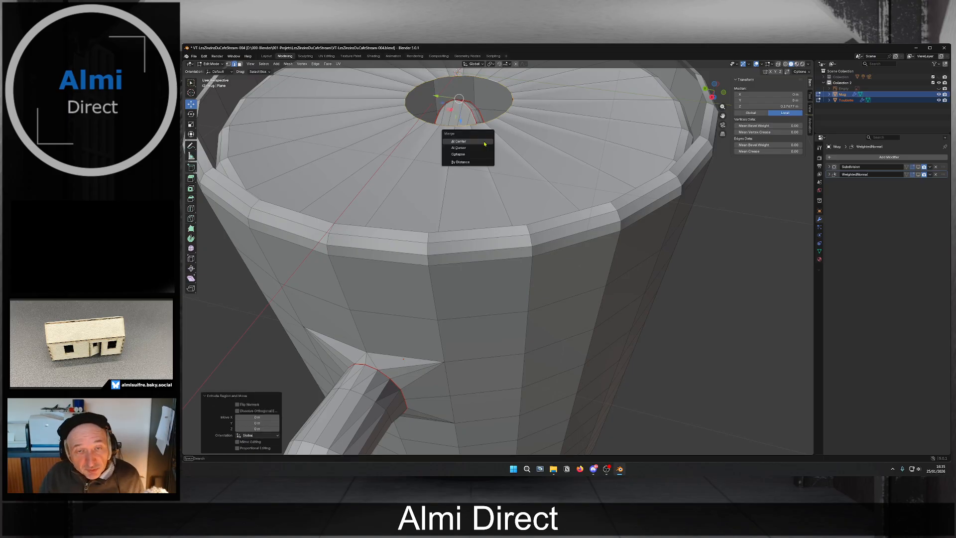
click(478, 141)
scroll(528, 265, up, 5)
middle_drag(514, 286, 386, 100)
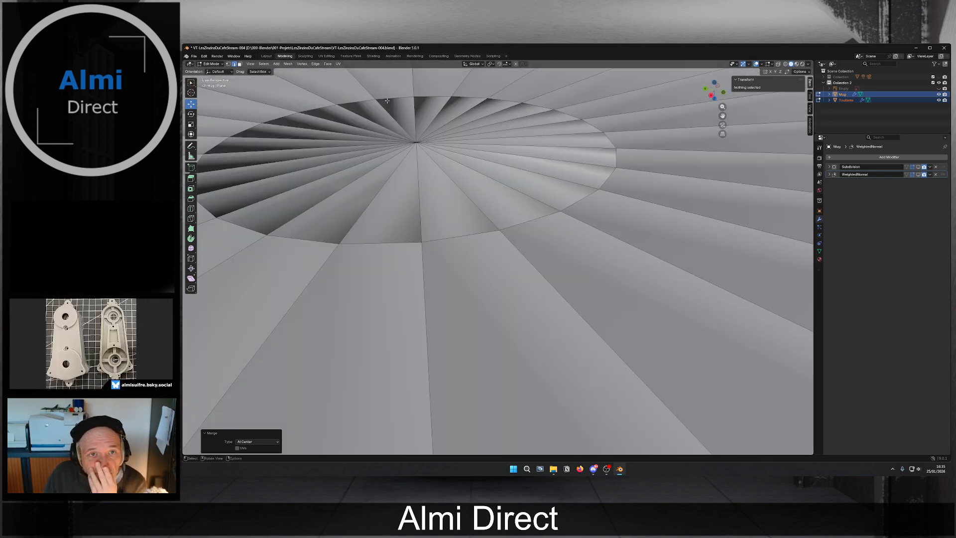
scroll(446, 175, down, 3)
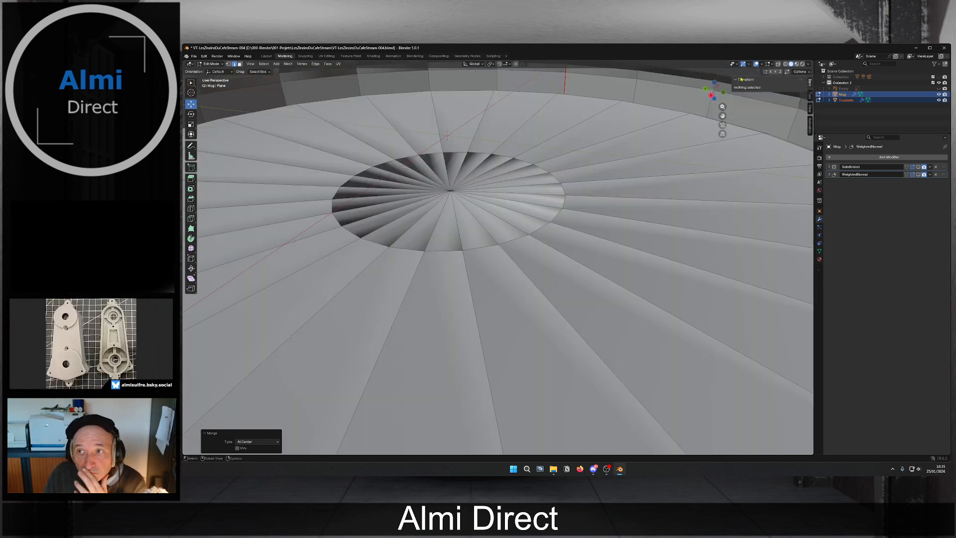
click(785, 65)
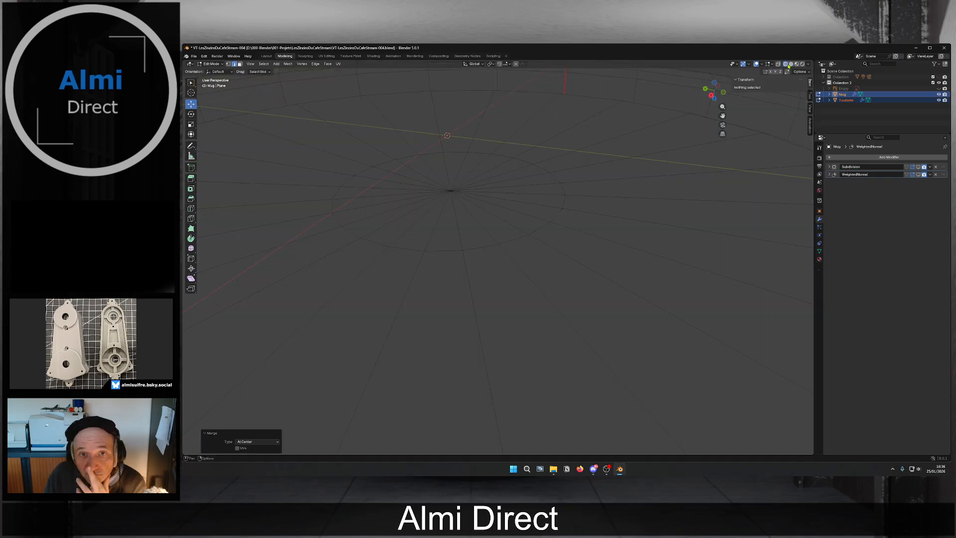
click(792, 65)
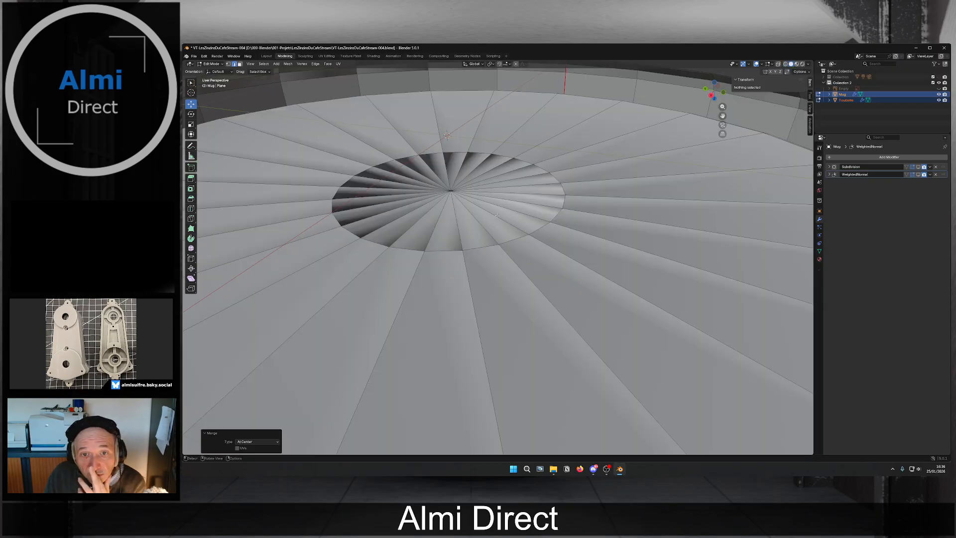
scroll(461, 193, down, 5)
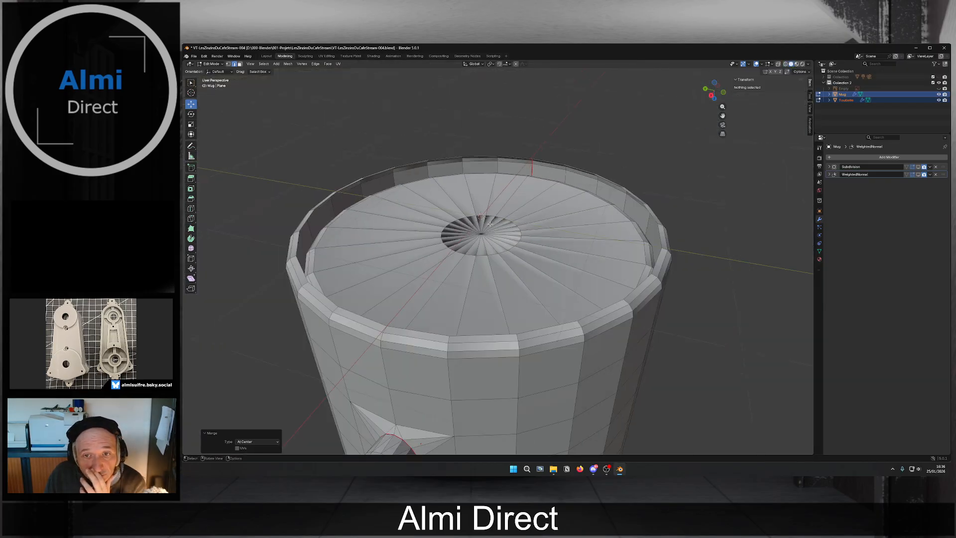
Select the whole mesh and recalculate its normals to the outside.
key(a)
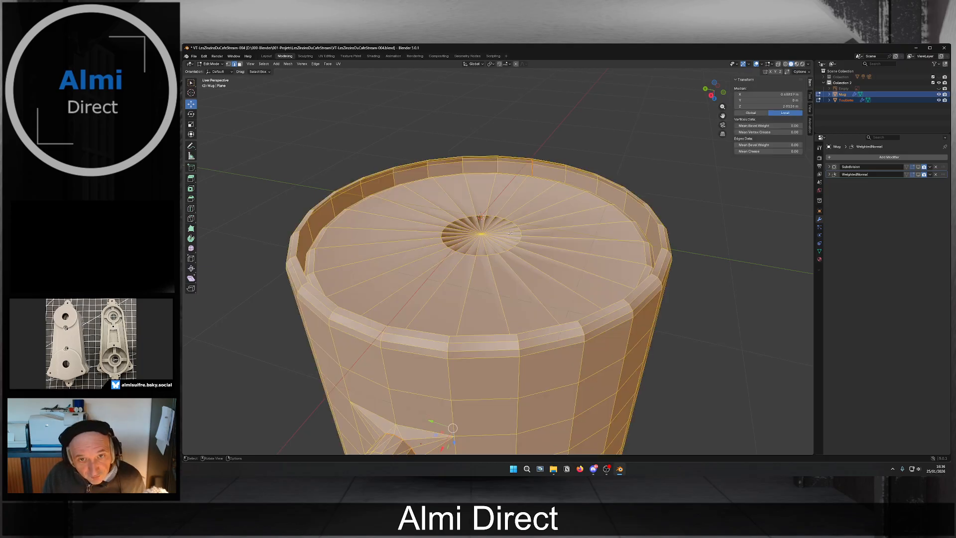
click(288, 63)
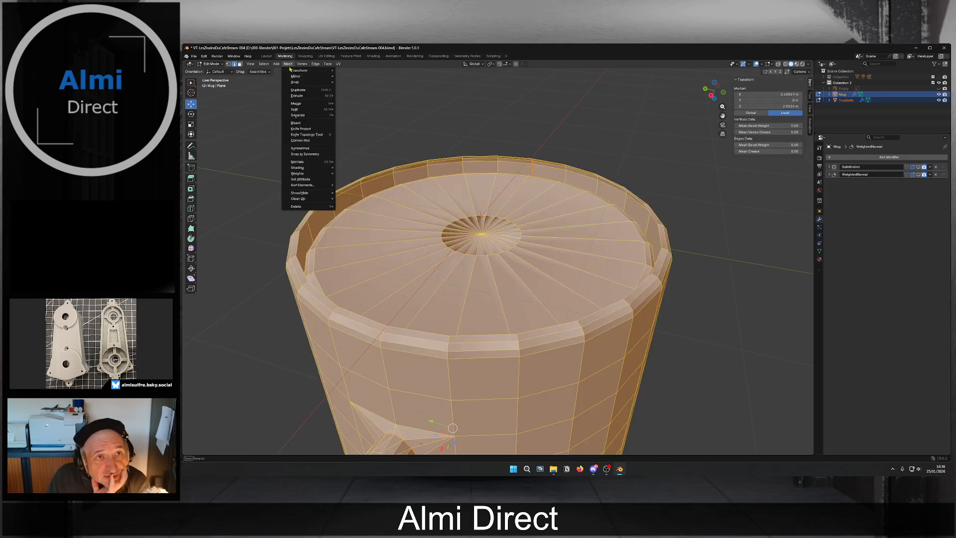
mouse_move(301, 74)
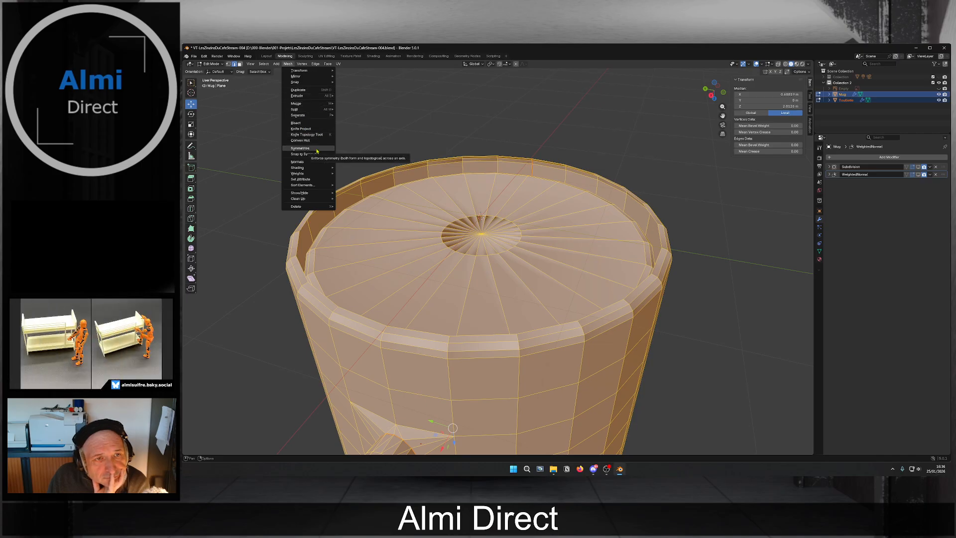
mouse_move(317, 164)
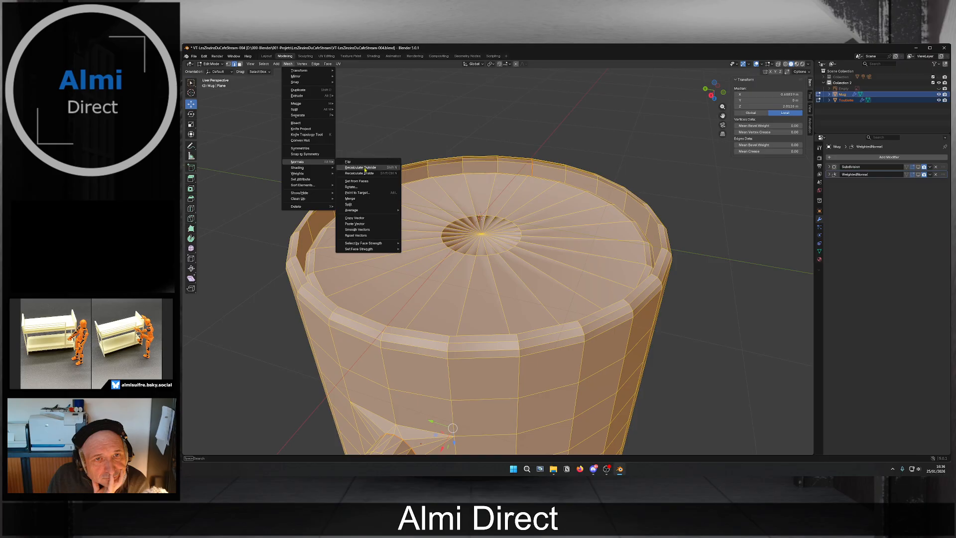
click(365, 173)
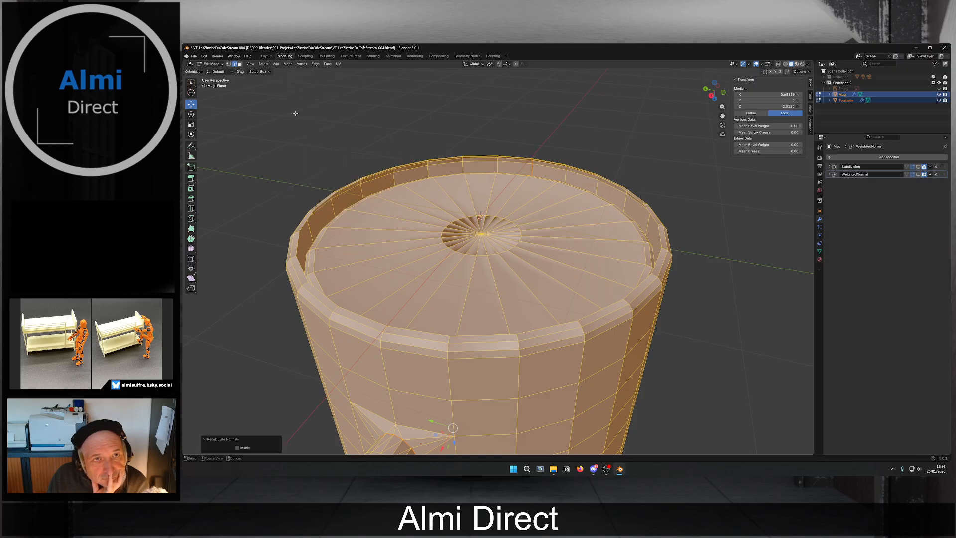
Try smooth face shading on the whole mesh and examine the base and rim.
click(300, 65)
mouse_move(289, 64)
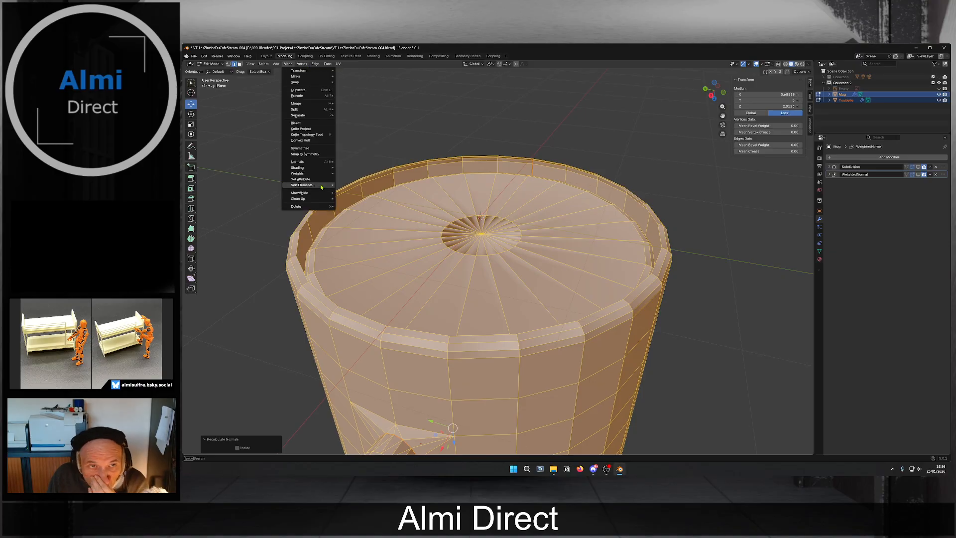
mouse_move(322, 170)
click(351, 168)
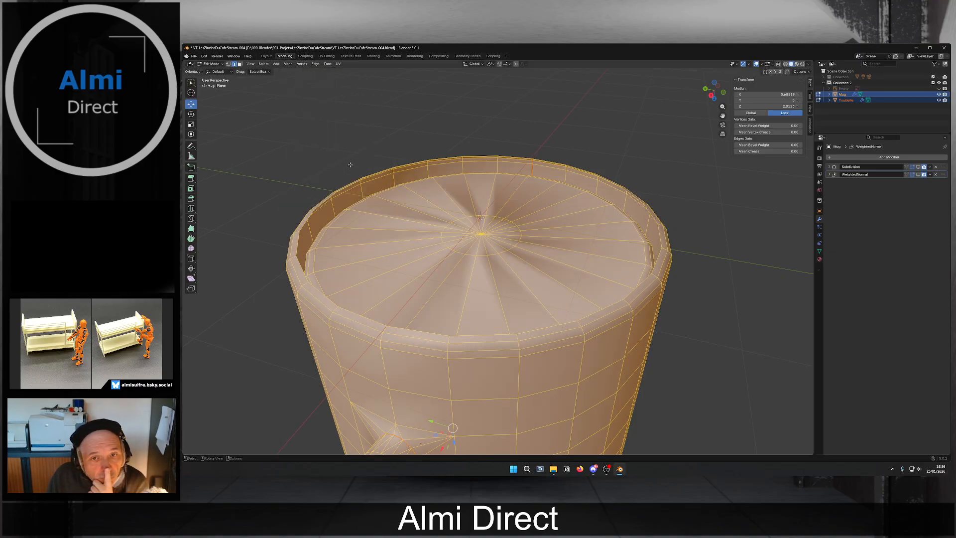
middle_drag(350, 163, 483, 201)
scroll(492, 232, up, 5)
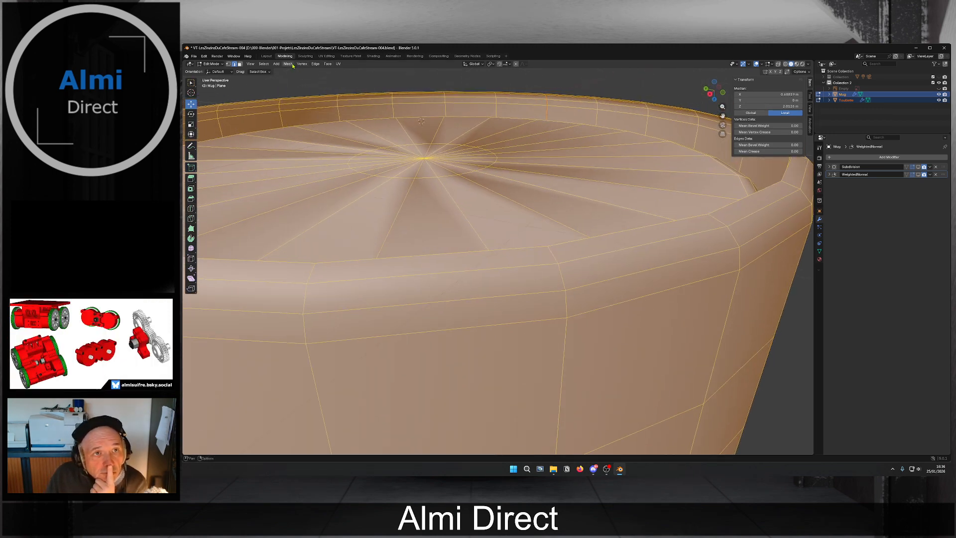
Set the whole mesh's faces to flat shading.
click(288, 63)
mouse_move(317, 171)
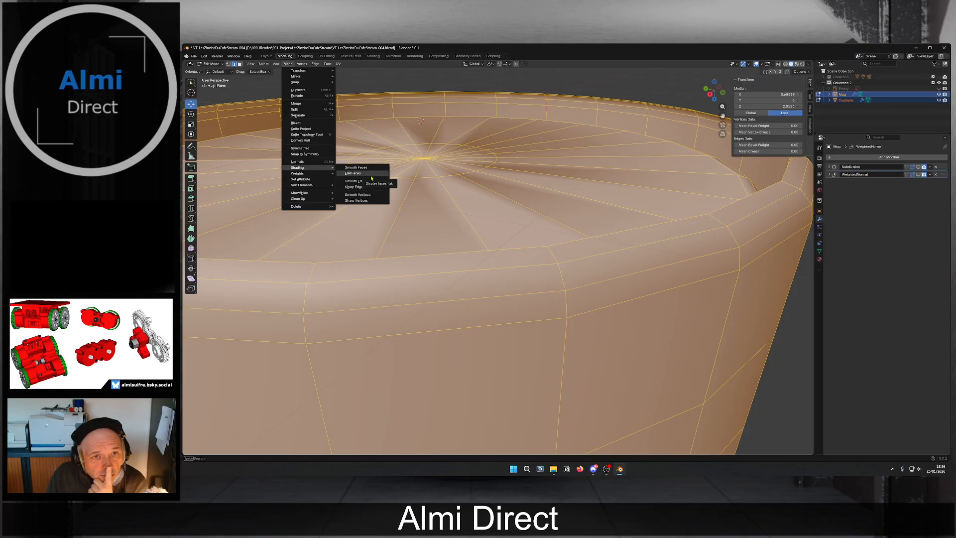
click(370, 174)
Try the Smooth Edges shading option on the whole mesh.
click(288, 64)
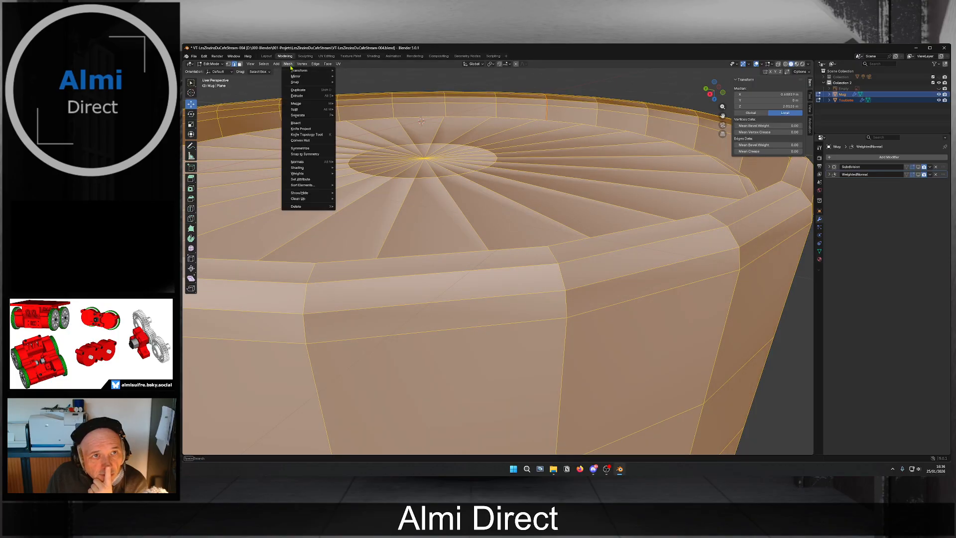
mouse_move(316, 177)
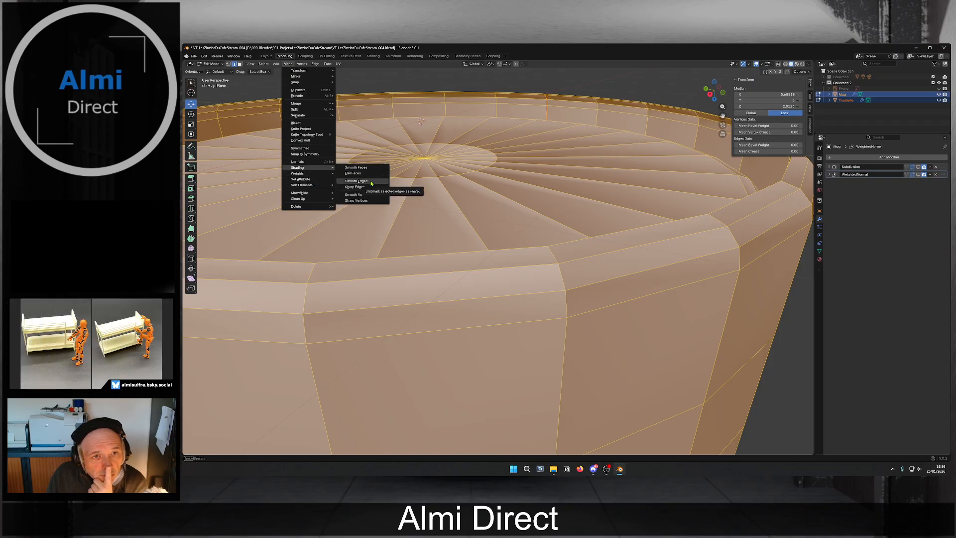
click(371, 182)
Mark all of the selected mesh's edges as sharp.
click(302, 63)
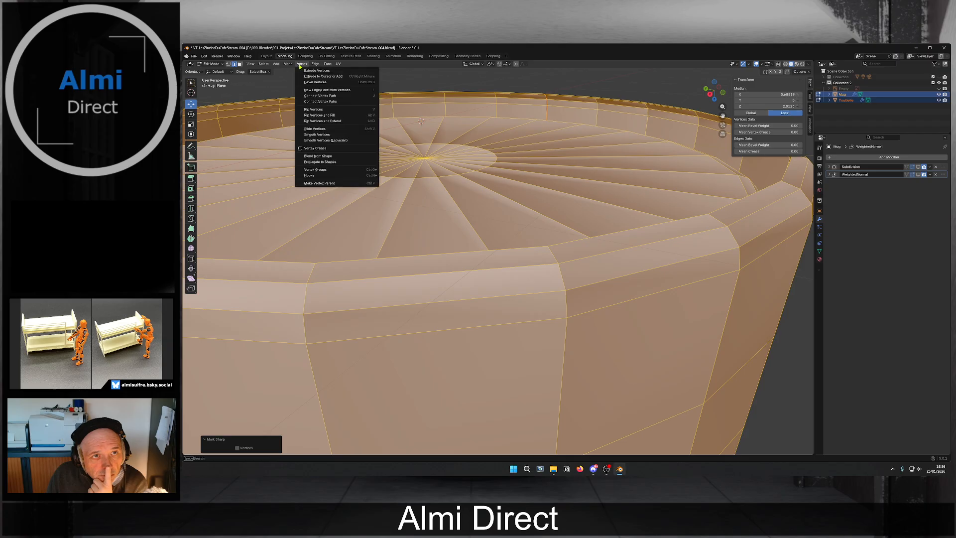
mouse_move(314, 167)
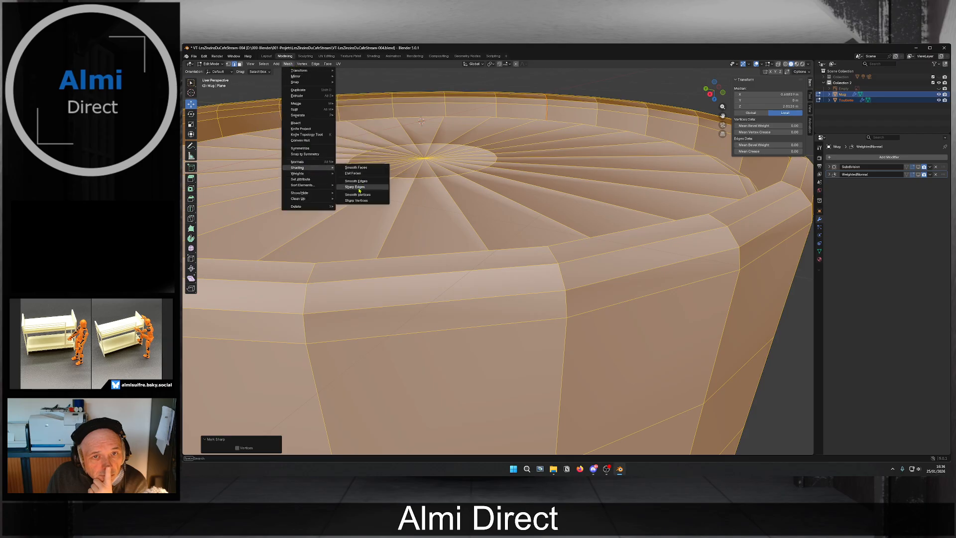
click(354, 187)
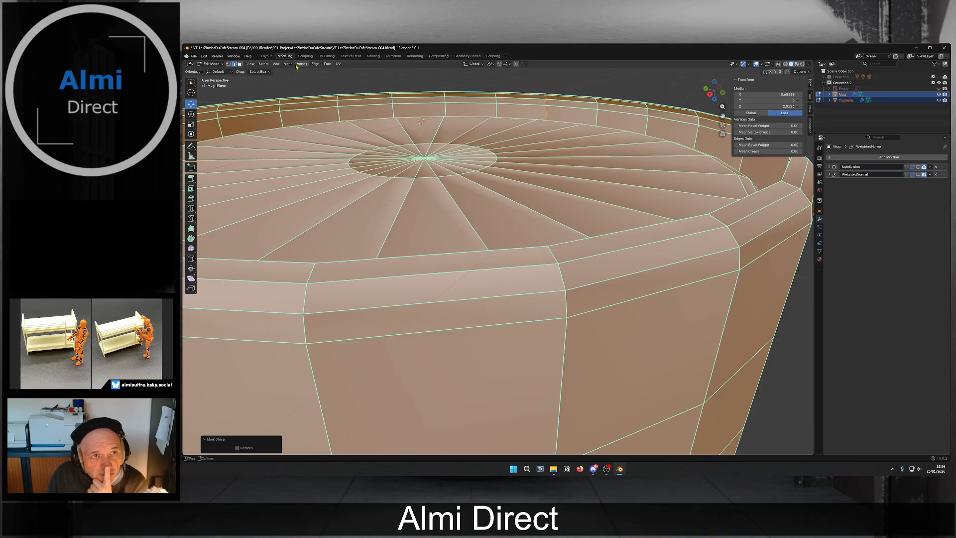
Apply the Smooth Edges and Smooth Faces shading options to the whole mug mesh.
click(287, 64)
mouse_move(299, 168)
click(366, 184)
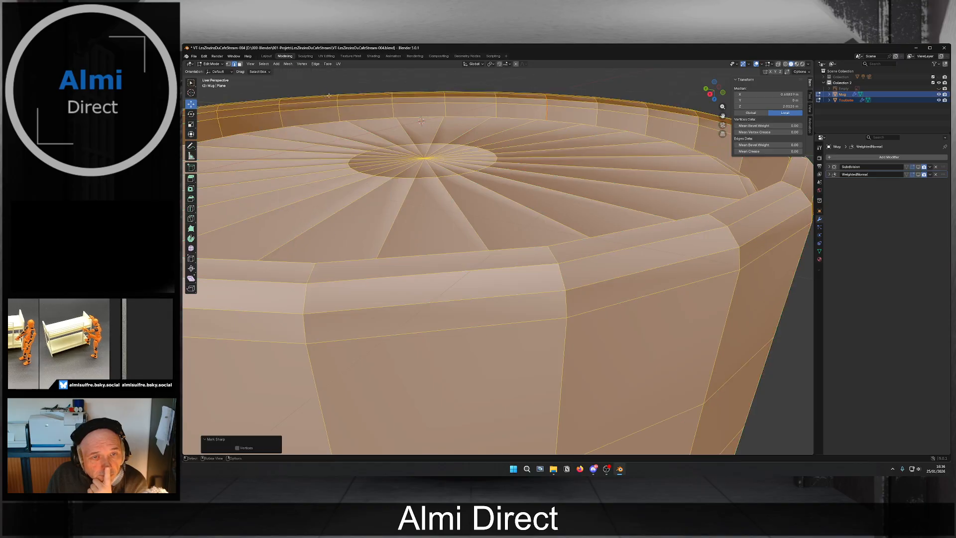
click(288, 63)
mouse_move(309, 168)
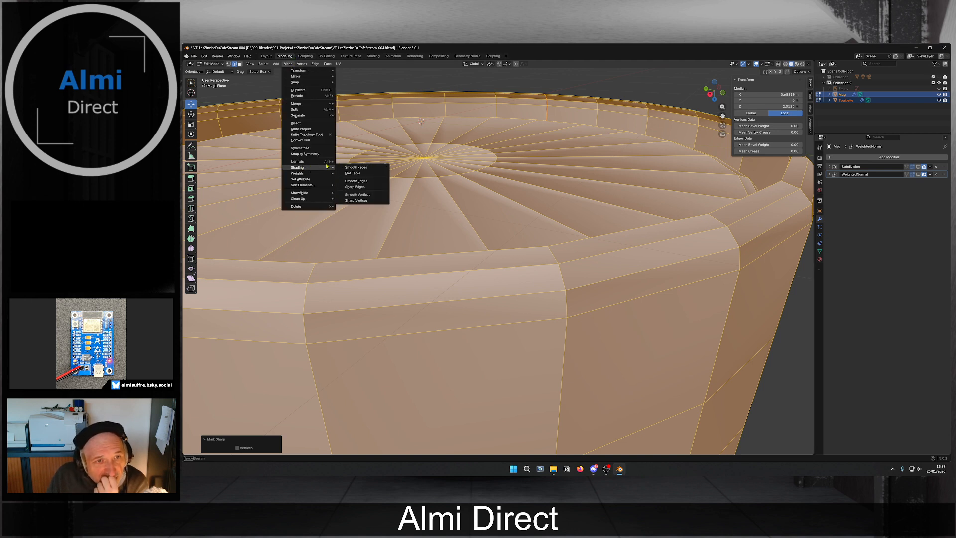
click(365, 169)
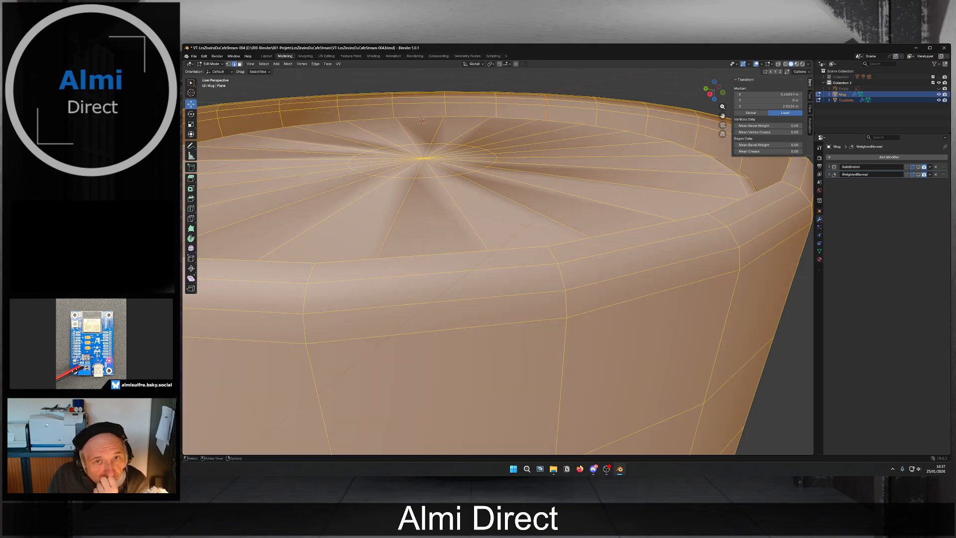
Add several concentric loop cuts to the recessed disc in the mug's base.
scroll(490, 159, down, 6)
middle_drag(526, 190, 462, 302)
key(ctrl+r)
scroll(495, 284, up, 2)
click(497, 258)
mouse_move(497, 237)
middle_down()
mouse_move(504, 205)
mouse_move(500, 228)
middle_up()
Close the mug's underside by extruding its open rim loop, scaling it inward and merging it at the center.
click(520, 217)
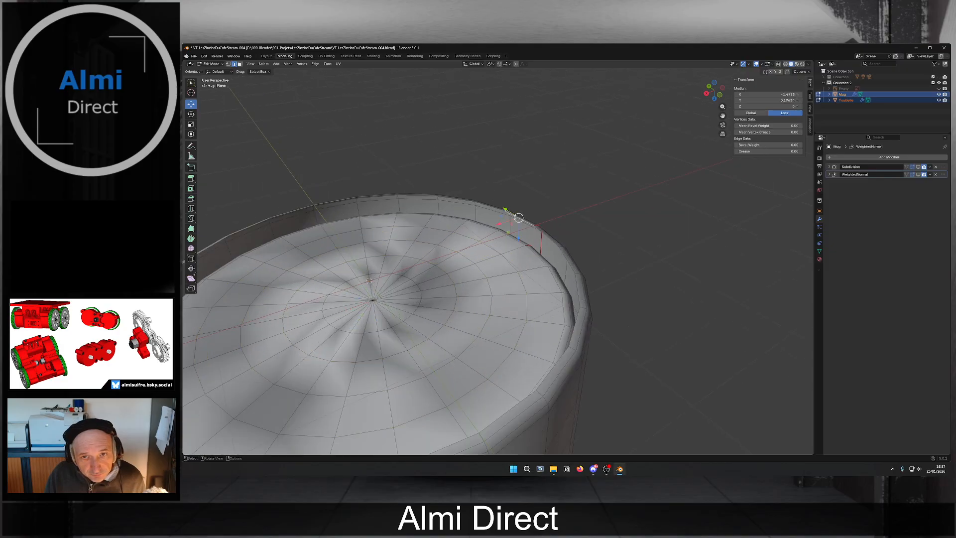
key(alt+a)
alt+click(523, 220)
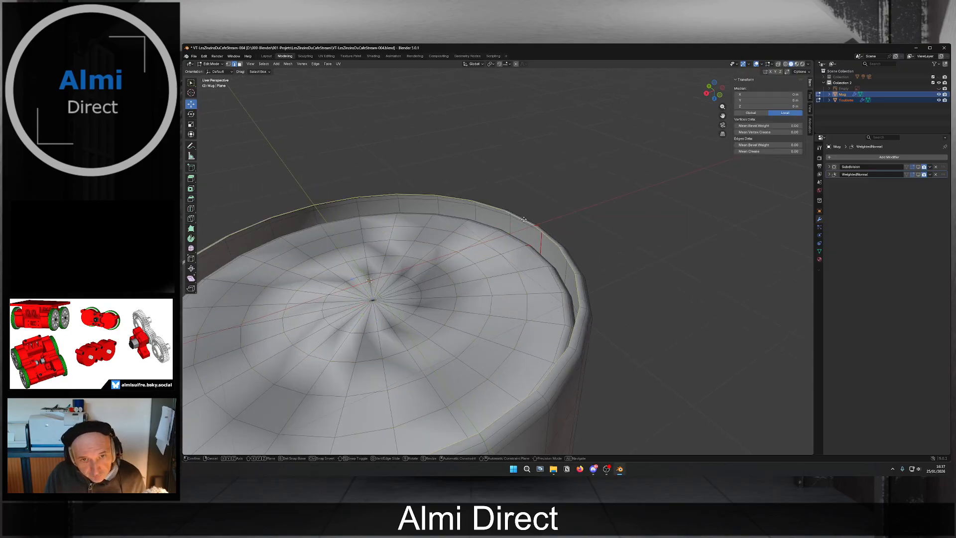
key(e)
key(Escape)
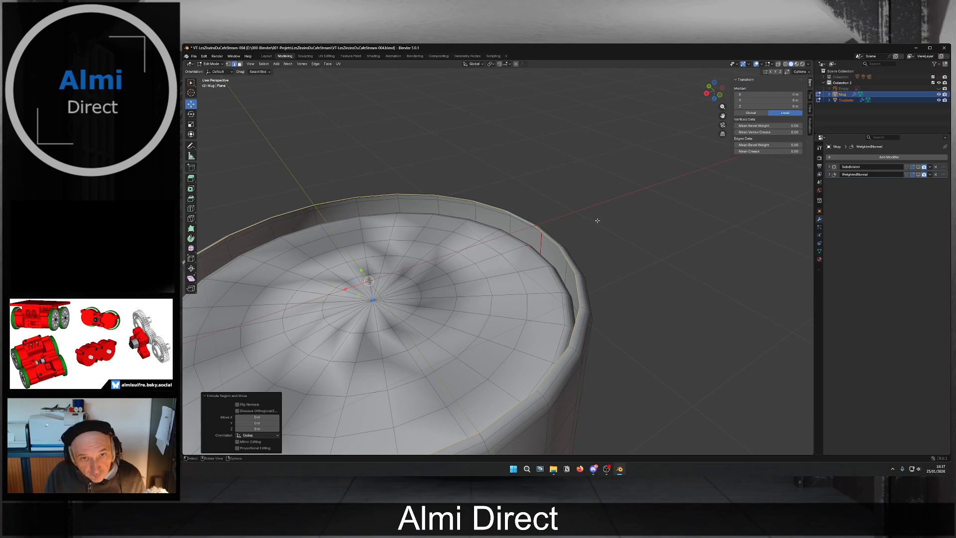
key(s)
click(415, 262)
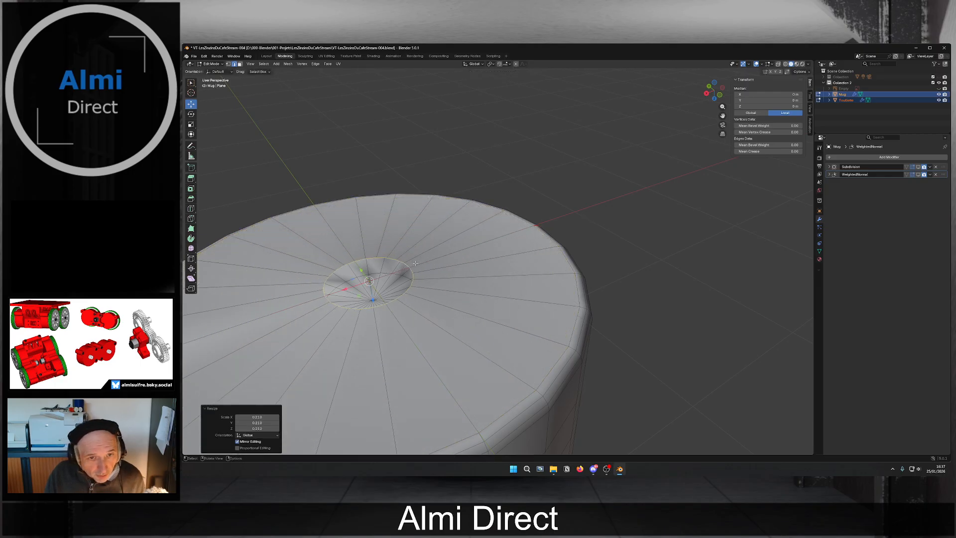
key(m)
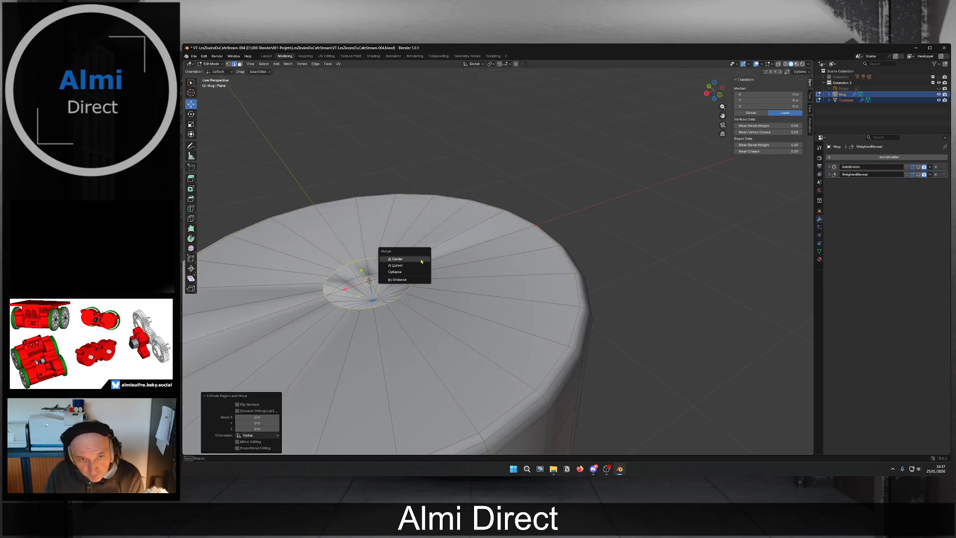
click(421, 257)
Add several evenly spaced concentric loop cuts across the new underside face, leaving them unslid.
key(ctrl+r)
scroll(452, 264, up, 2)
scroll(452, 264, up, 1)
click(452, 263)
right_click(452, 264)
Mark the edge loop around the outside of the mug's underside as a seam.
middle_drag(452, 264, 493, 302)
scroll(498, 257, up, 2)
click(506, 259)
key(alt+a)
alt+click(509, 259)
right_click(509, 260)
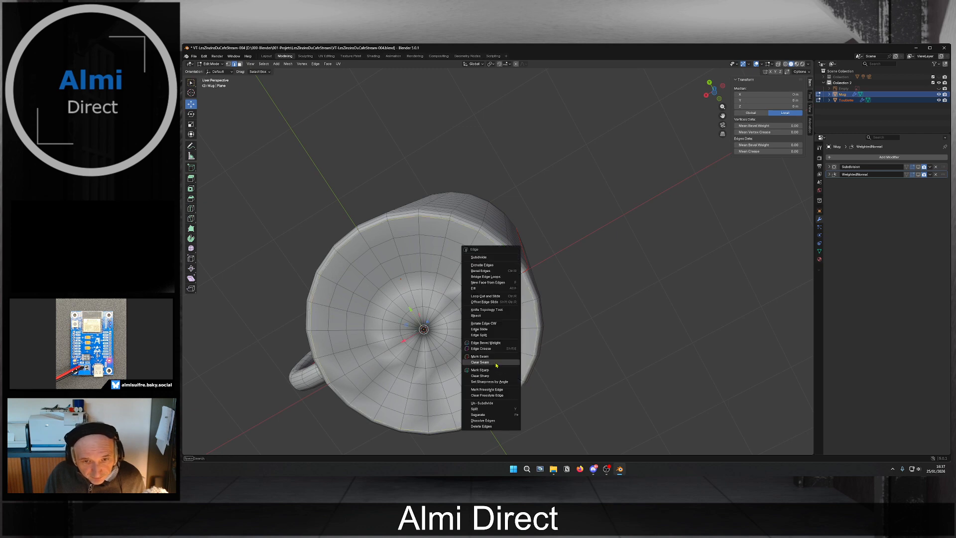
click(498, 356)
Mark the edge loop where the mug's inner wall meets its floor as a seam.
scroll(499, 282, down, 3)
middle_drag(499, 276, 508, 359)
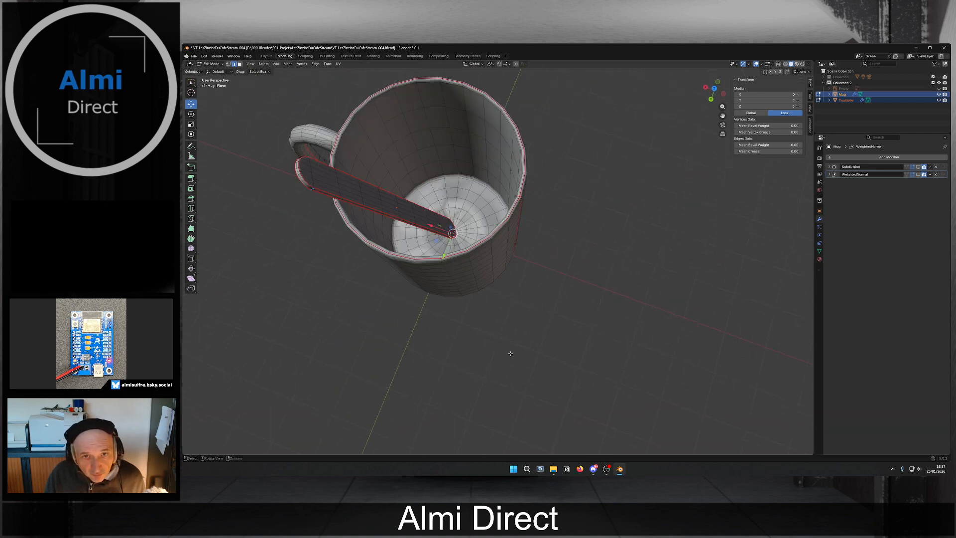
scroll(490, 198, up, 4)
shift+middle_drag(476, 179, 496, 230)
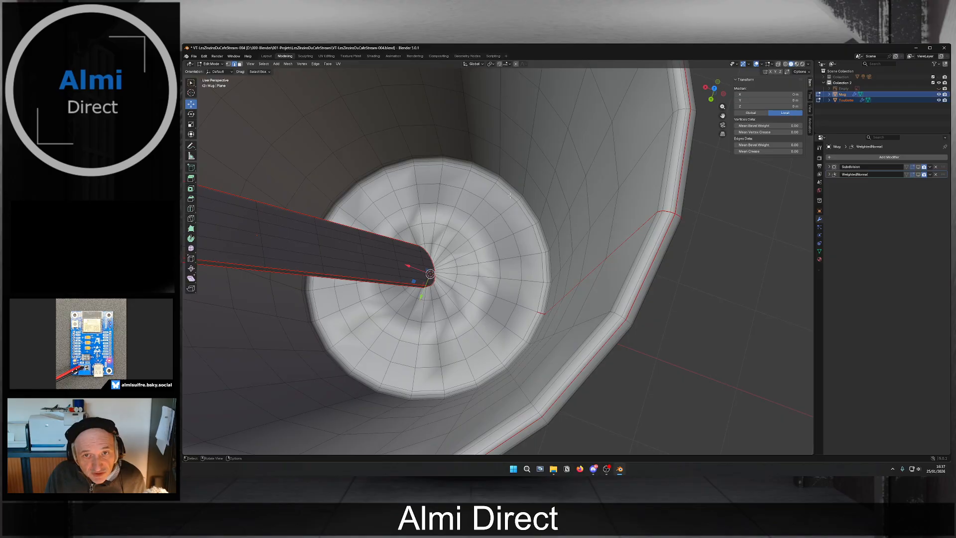
middle_drag(512, 191, 478, 212)
scroll(467, 212, up, 2)
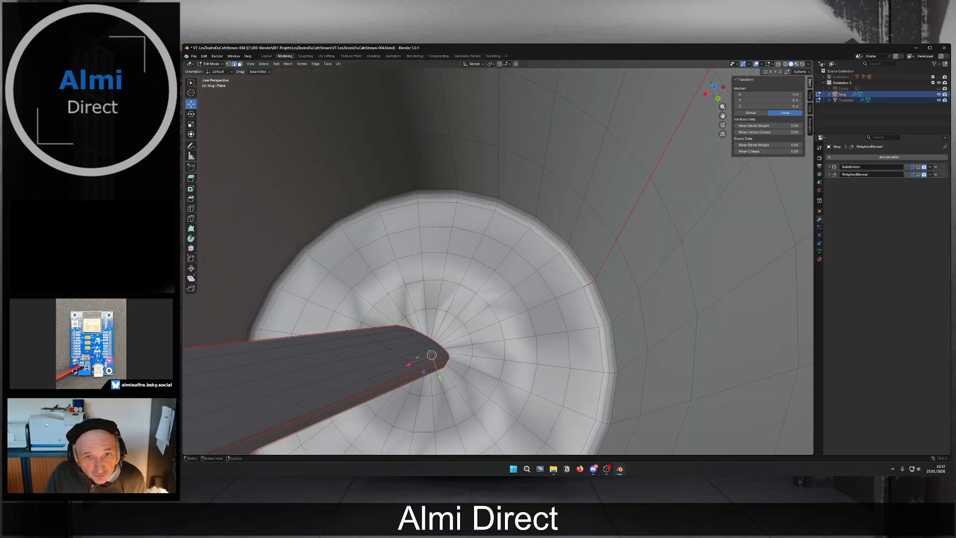
click(470, 190)
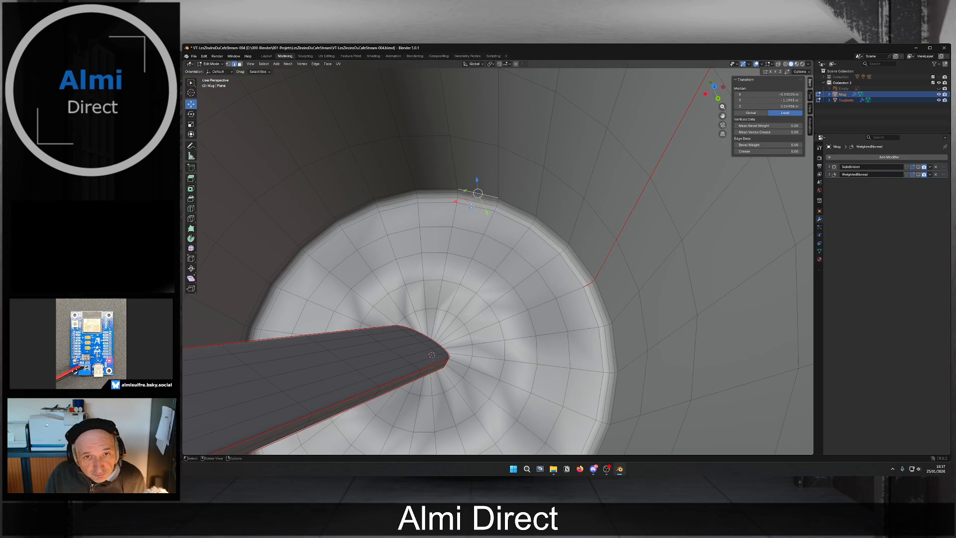
alt+click(479, 198)
right_click(480, 200)
click(476, 198)
middle_drag(477, 198, 496, 203)
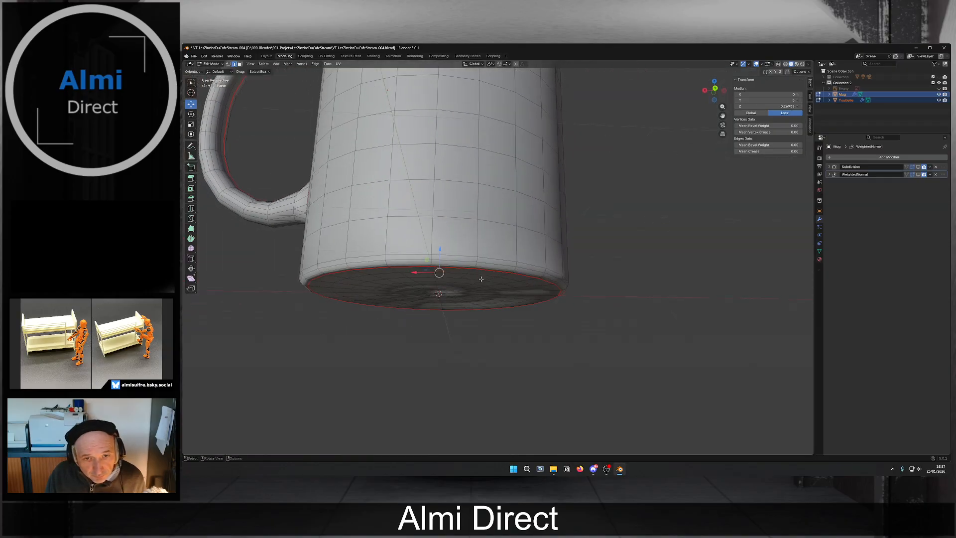
middle_drag(484, 273, 502, 224)
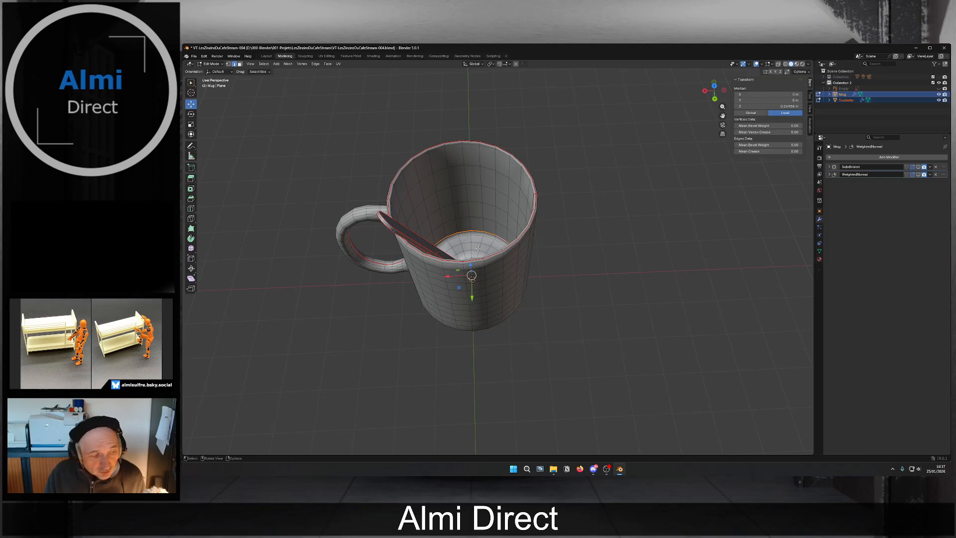
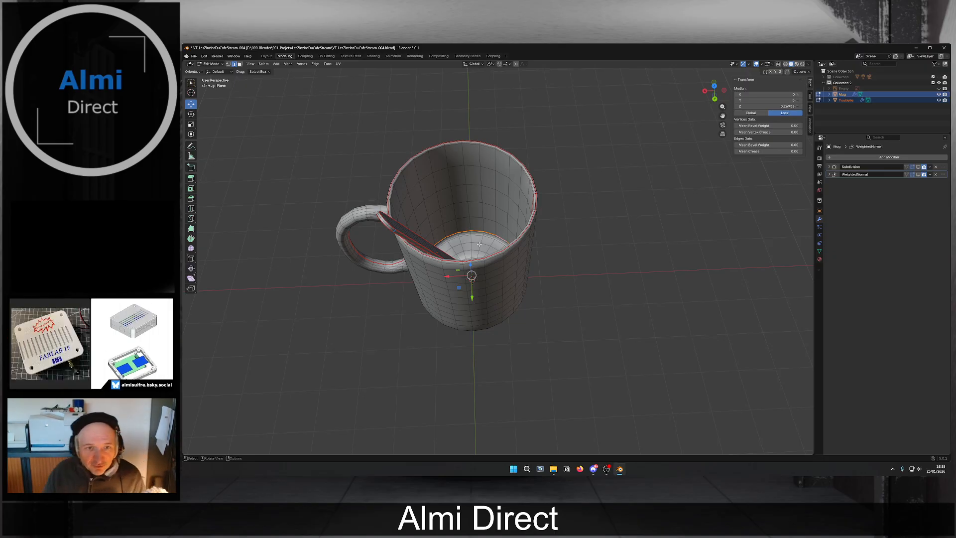
Try deleting the diagonal edge on the side of the handle near its upper joint.
middle_drag(407, 200, 460, 275)
shift+middle_drag(460, 275, 545, 279)
scroll(523, 273, up, 6)
middle_drag(450, 266, 473, 266)
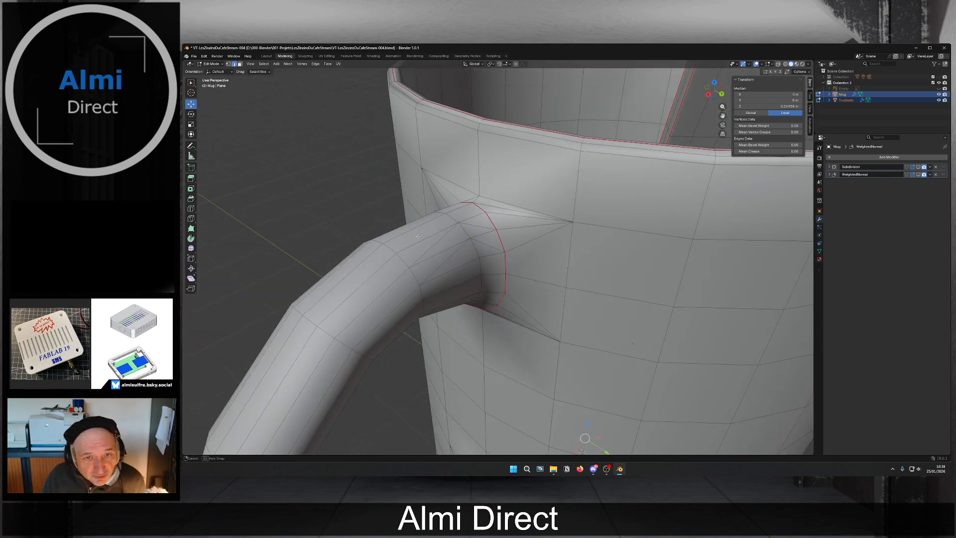
click(468, 242)
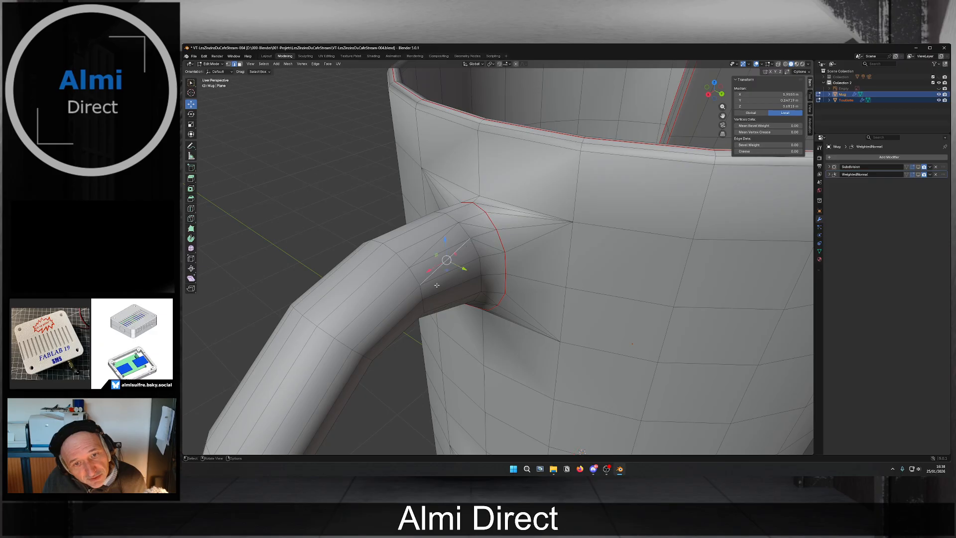
key(x)
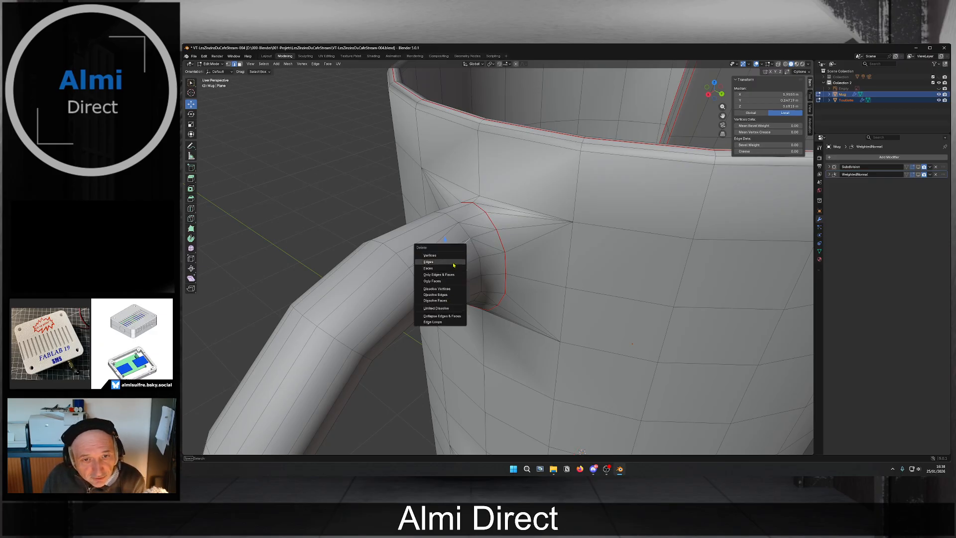
click(451, 268)
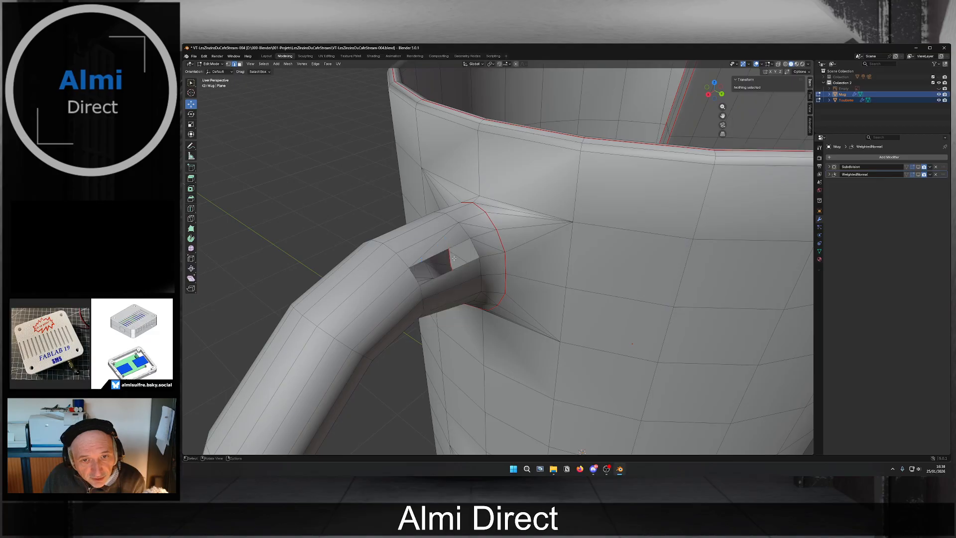
Try deleting the neighbouring diagonal edge and another edge around the gap in the upper handle.
click(448, 238)
key(x)
click(448, 237)
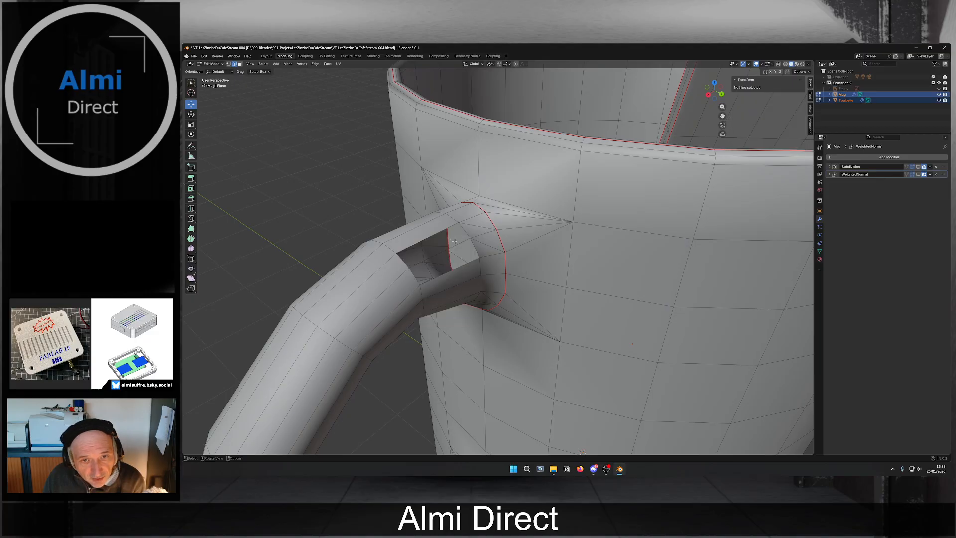
click(452, 246)
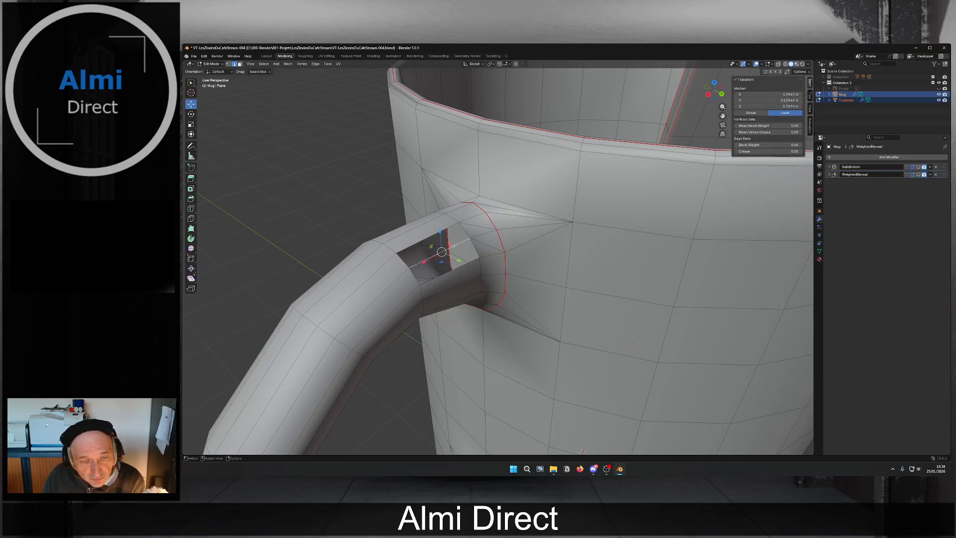
key(x)
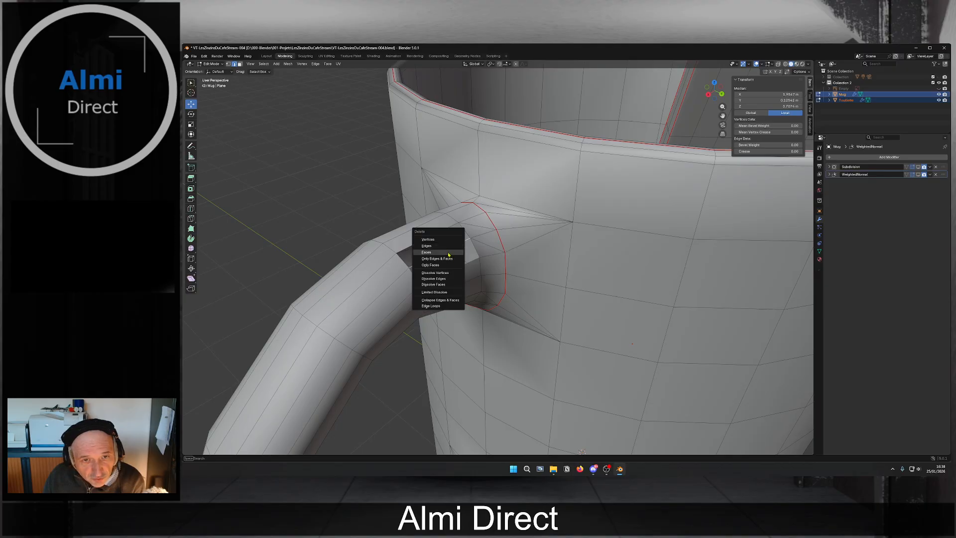
click(450, 246)
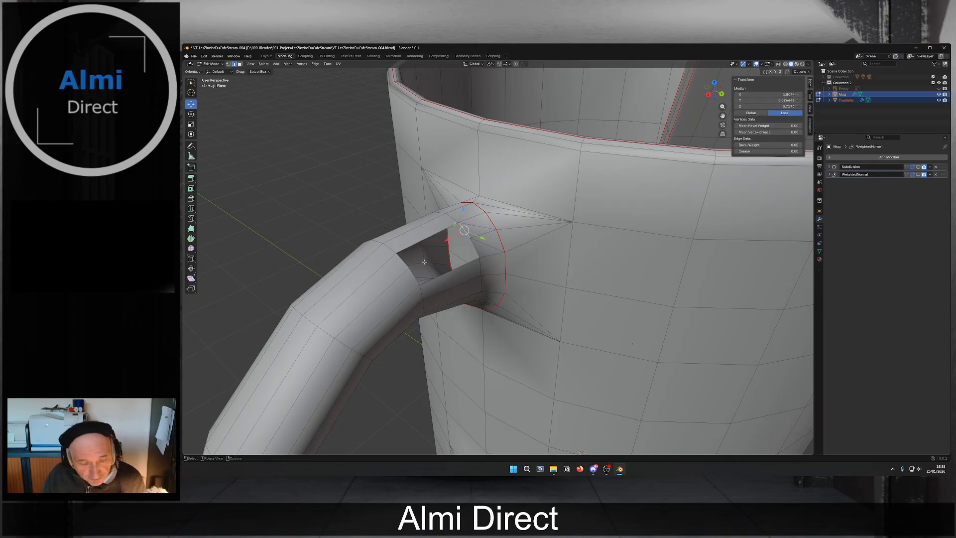
Undo the edge deletions on the handle.
key(a)
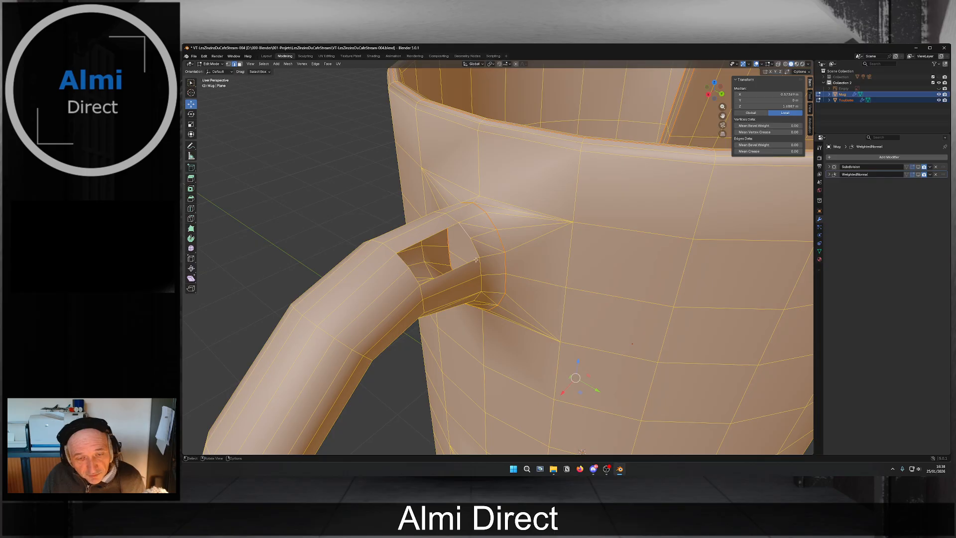
key(ctrl+z)
key(ctrl+z)
key(ctrl+z)
key(ctrl+z)
key(ctrl+z)
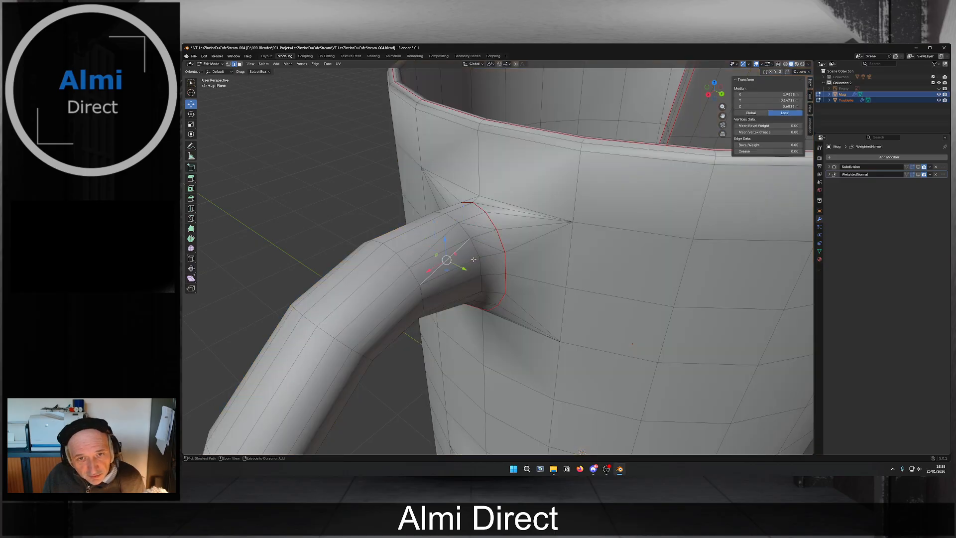
Convert the whole mesh's triangles to quads with Triangles to Quads.
key(a)
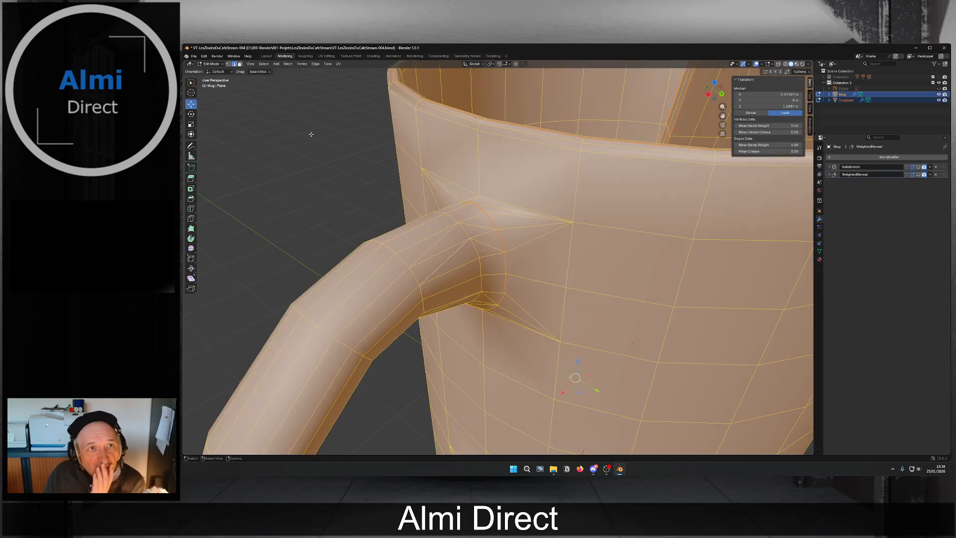
click(288, 63)
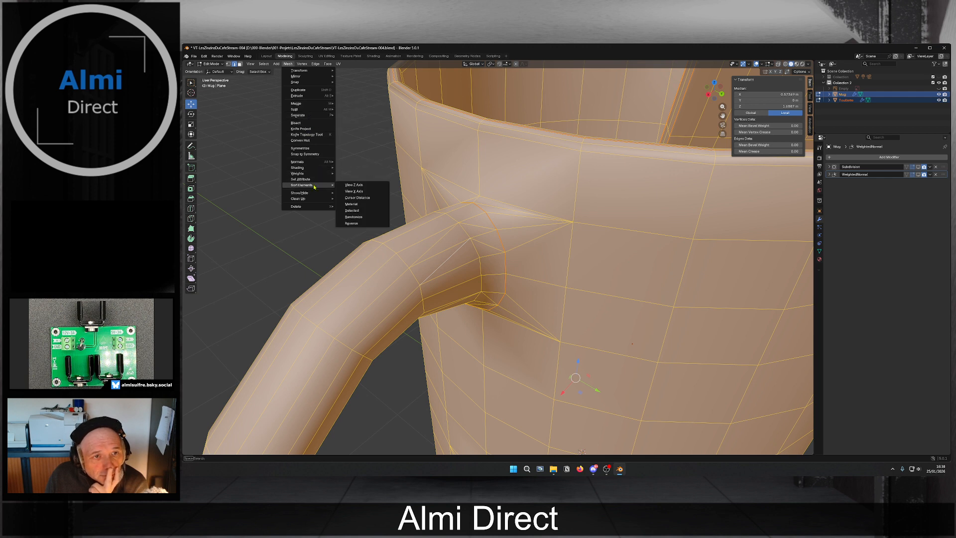
mouse_move(315, 203)
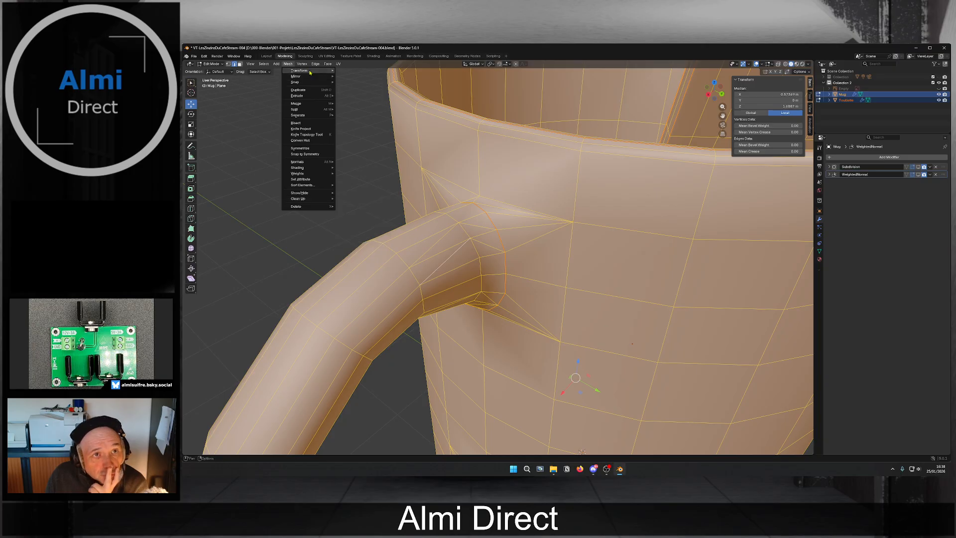
mouse_move(307, 66)
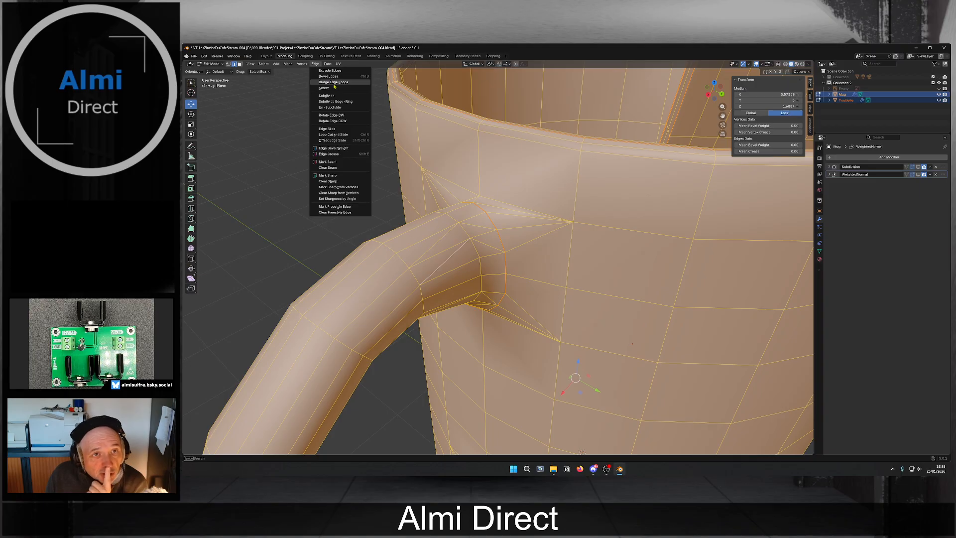
click(328, 64)
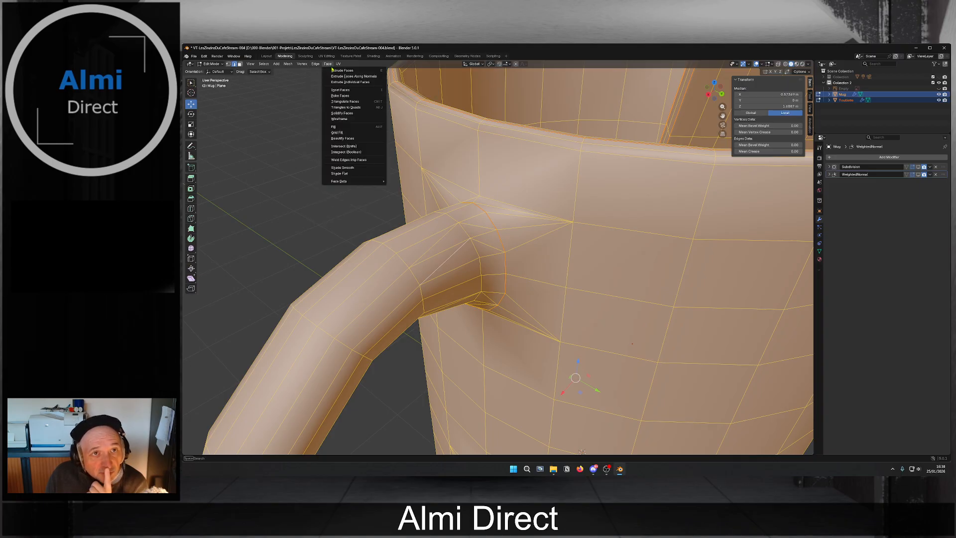
click(364, 108)
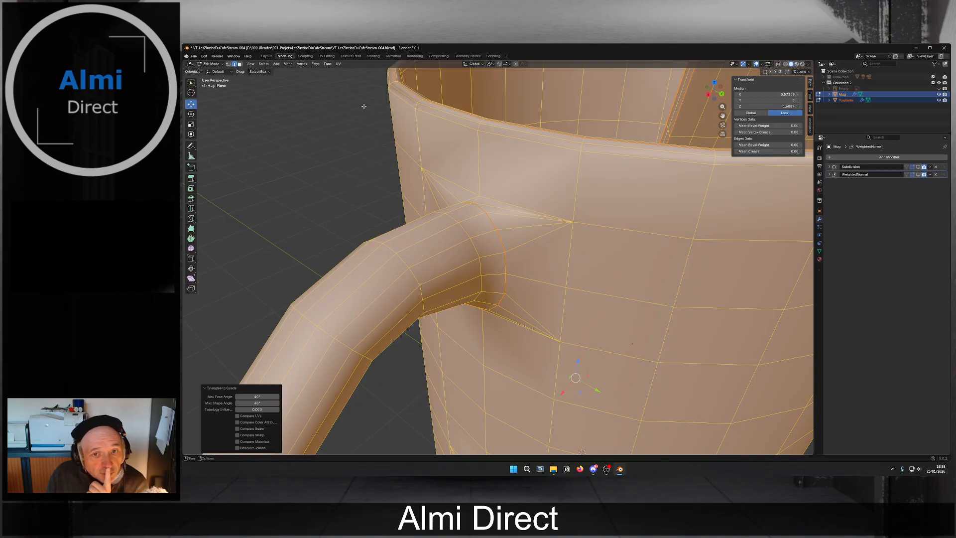
Delete the diagonal edge on the handle near its lower joint and select the edges bordering the gap.
scroll(553, 270, down, 6)
middle_drag(553, 270, 587, 203)
middle_drag(574, 248, 504, 266)
scroll(501, 266, up, 4)
shift+middle_drag(414, 332, 475, 284)
middle_drag(475, 284, 509, 281)
scroll(430, 264, up, 4)
click(440, 266)
scroll(440, 266, down, 4)
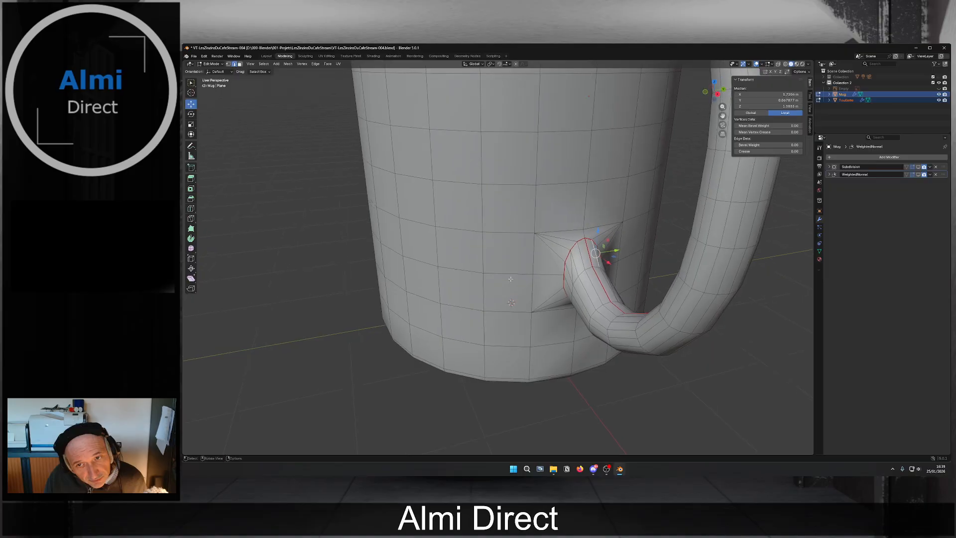
middle_drag(573, 271, 523, 294)
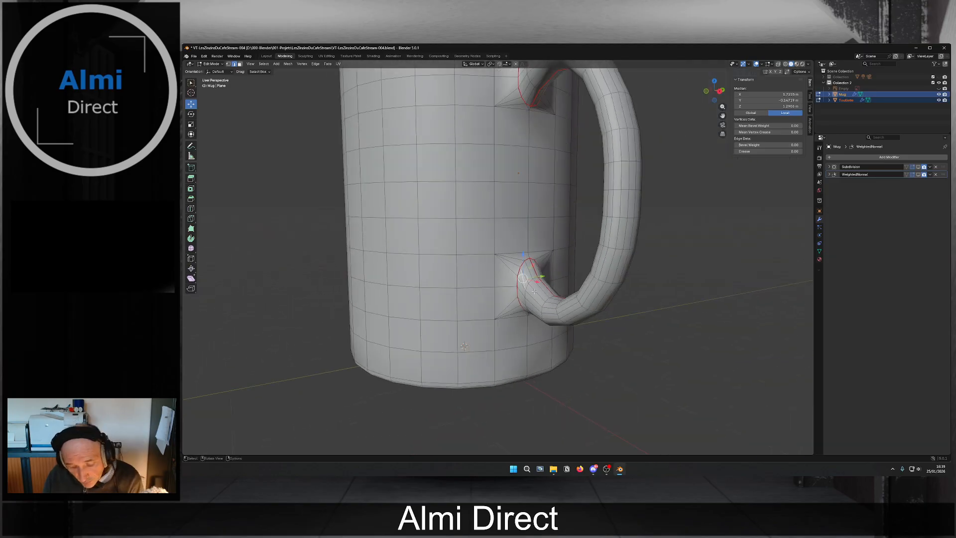
key(x)
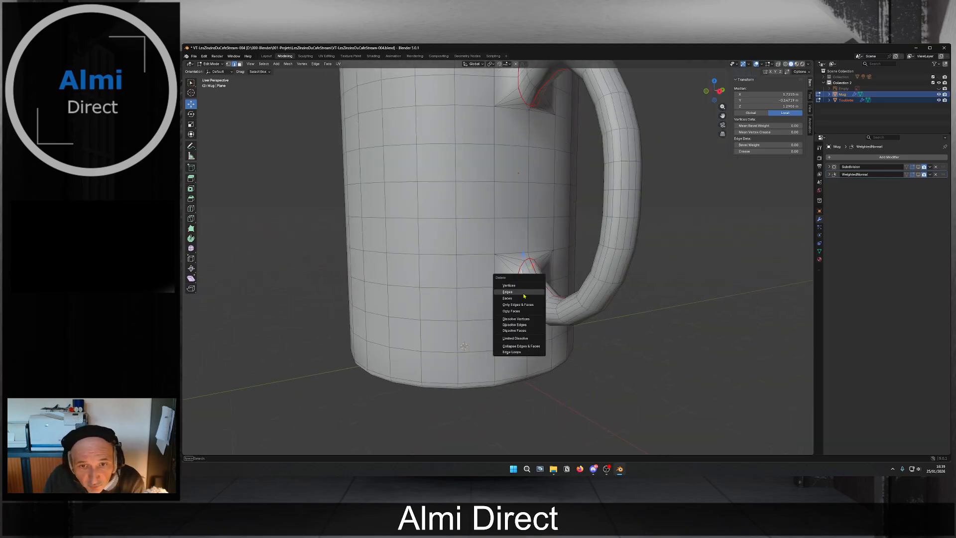
click(523, 294)
scroll(544, 278, up, 5)
scroll(544, 278, up, 1)
click(570, 304)
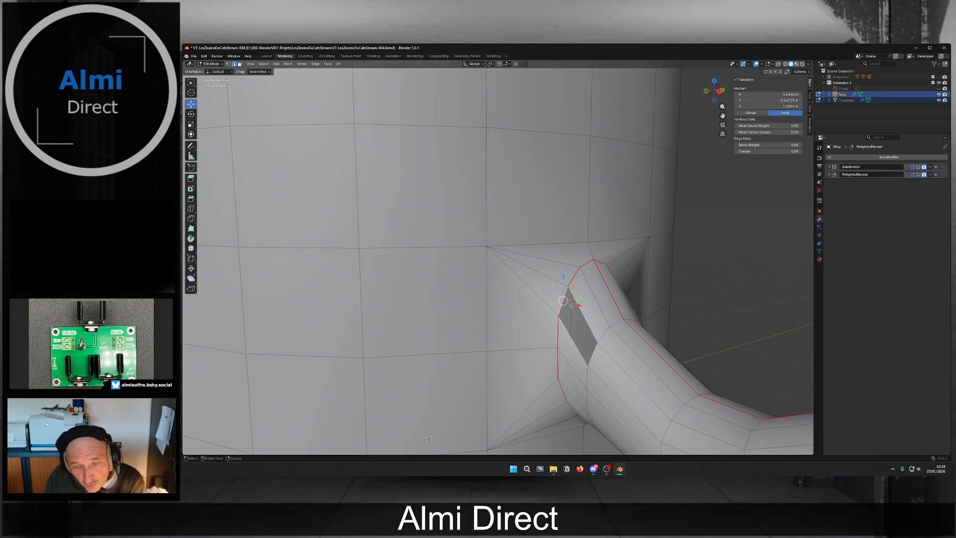
shift+click(571, 337)
Select the diagonal edges on the opposite side of the handle near its lower joint.
middle_drag(571, 338, 536, 336)
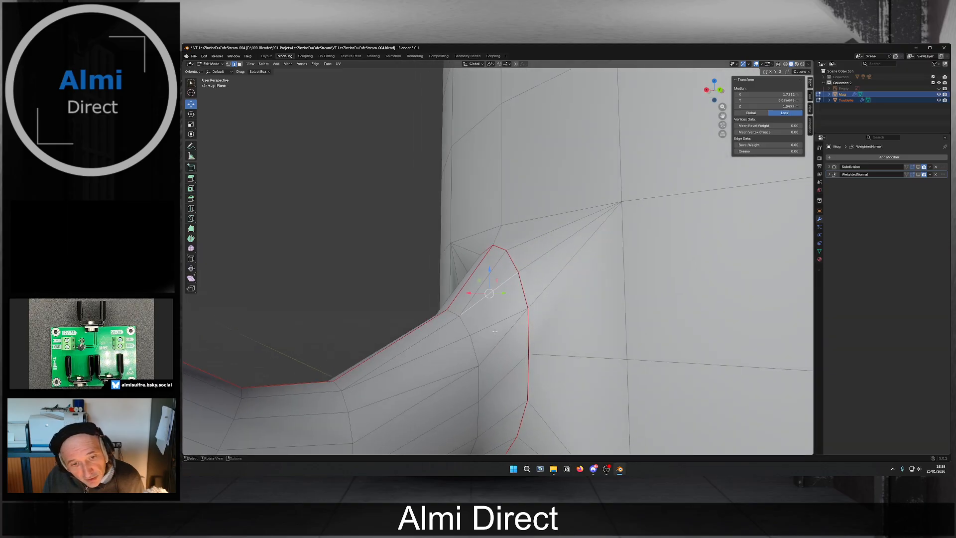
shift+click(437, 350)
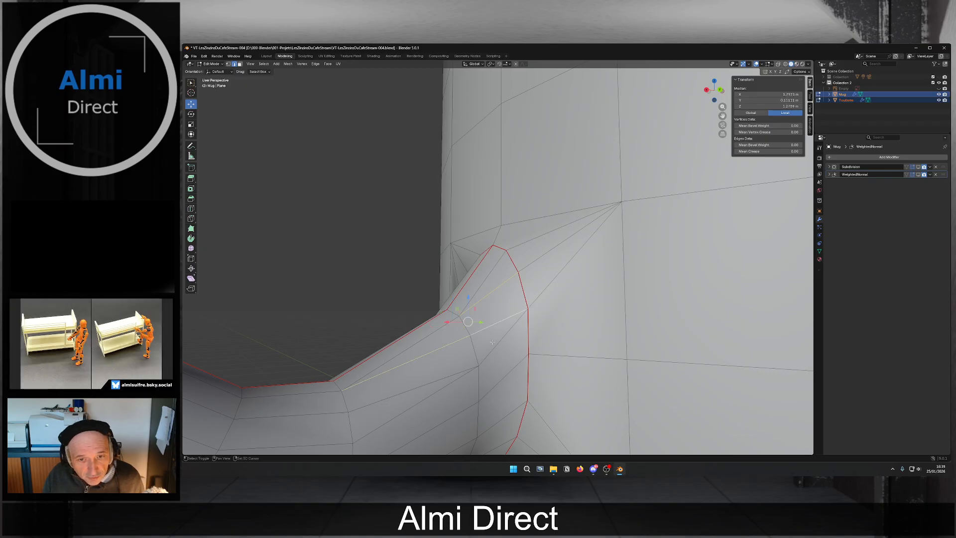
middle_drag(449, 382, 421, 315)
shift+click(414, 339)
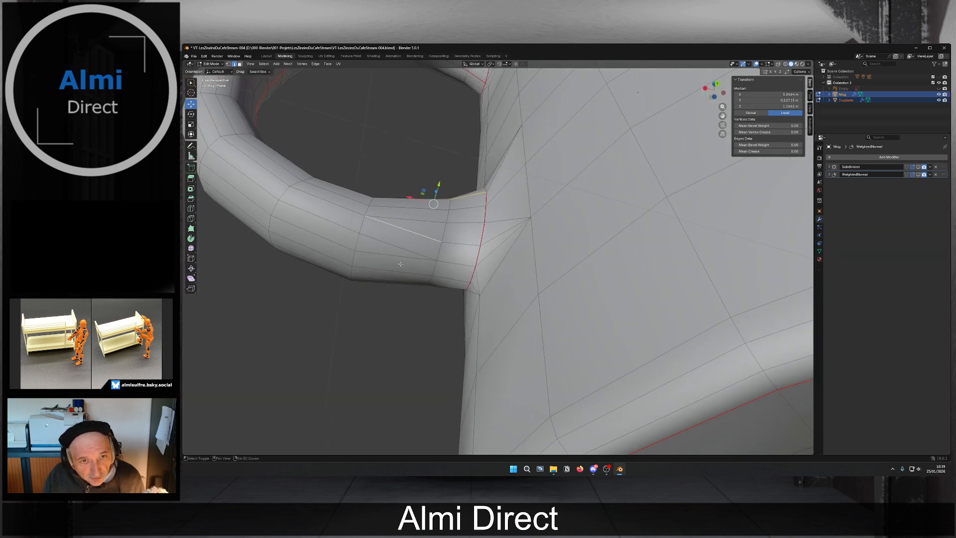
shift+click(394, 245)
middle_drag(395, 245, 483, 332)
scroll(505, 262, down, 3)
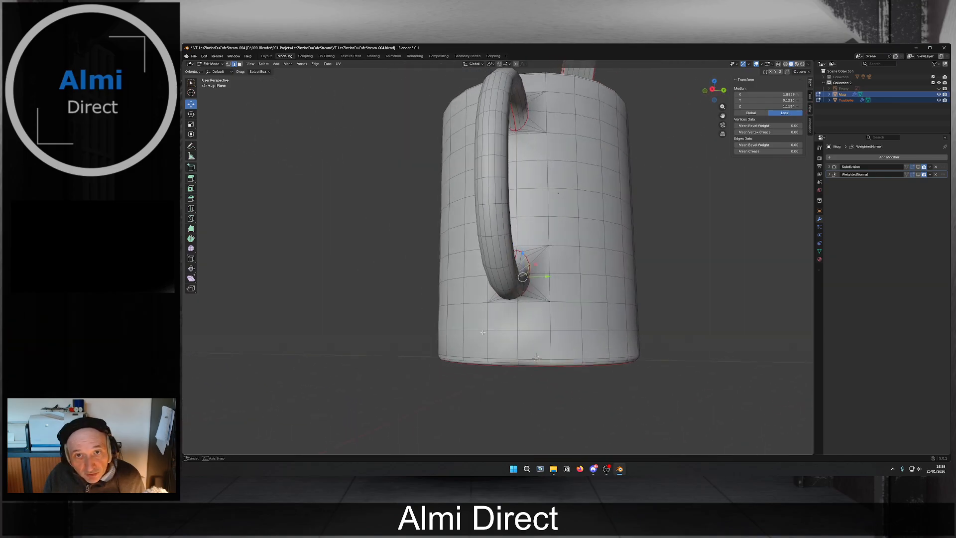
Delete the short edge on the mug wall just beneath the handle's upper joint.
shift+middle_drag(492, 191, 479, 282)
scroll(495, 202, up, 4)
click(497, 186)
middle_drag(497, 186, 529, 175)
scroll(508, 206, up, 5)
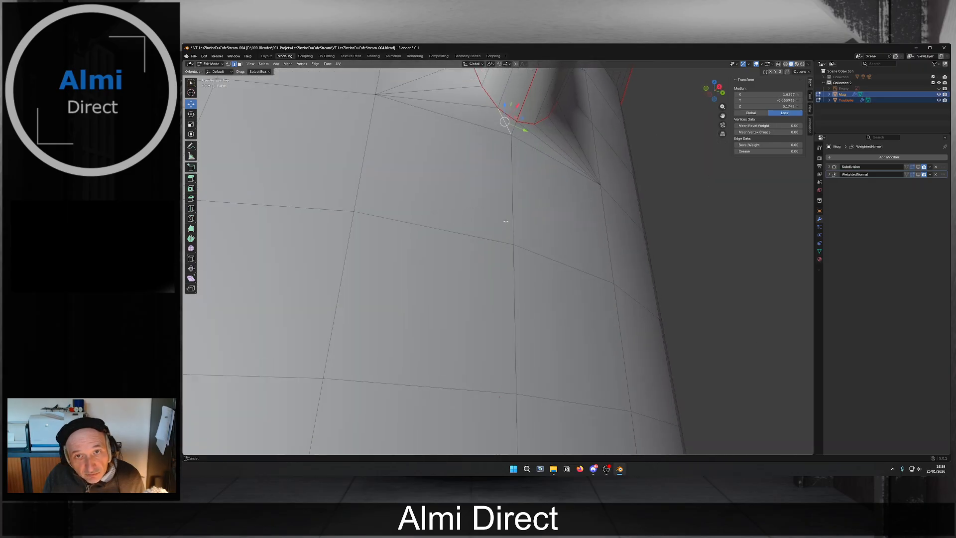
middle_drag(508, 207, 486, 223)
key(x)
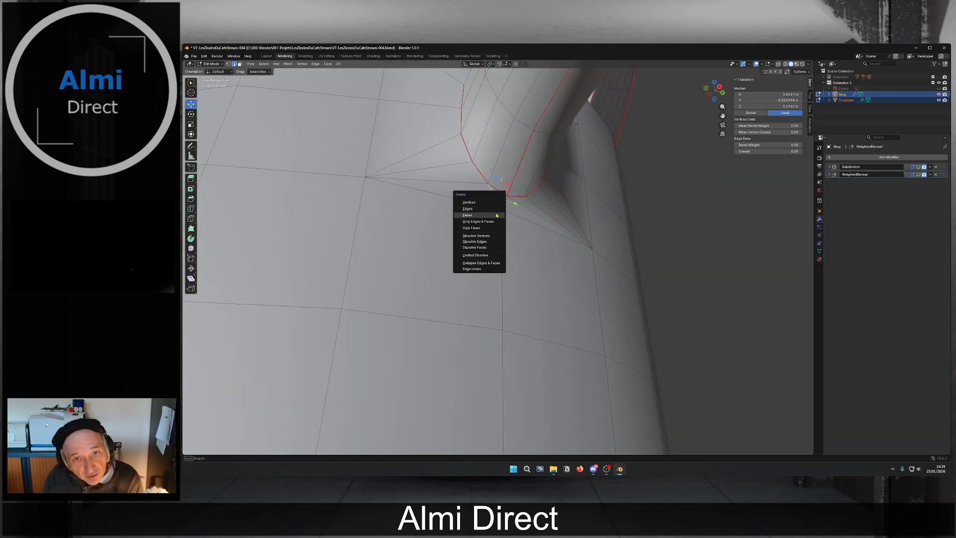
click(494, 209)
Switch to vertex selection and select two neighbouring vertices on the seam under the handle's upper joint.
click(487, 194)
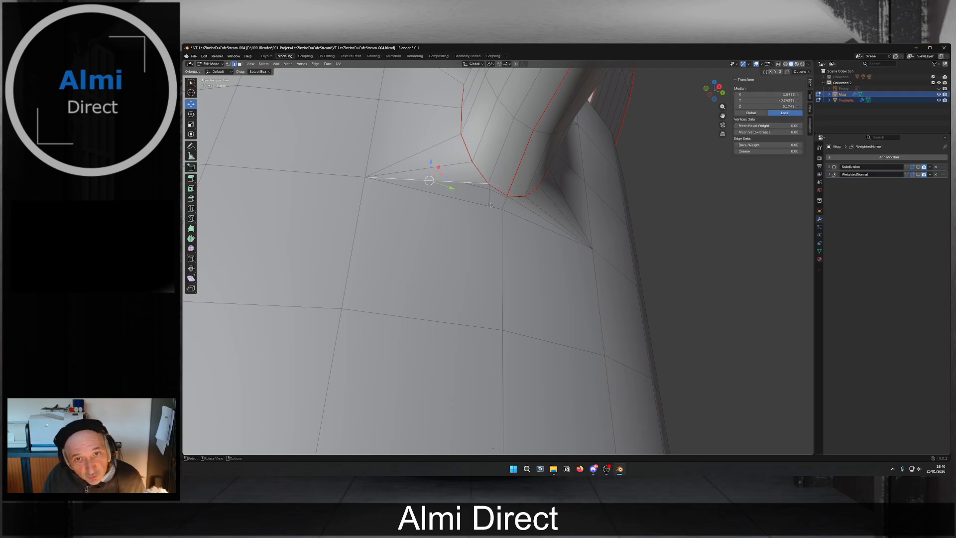
key(a)
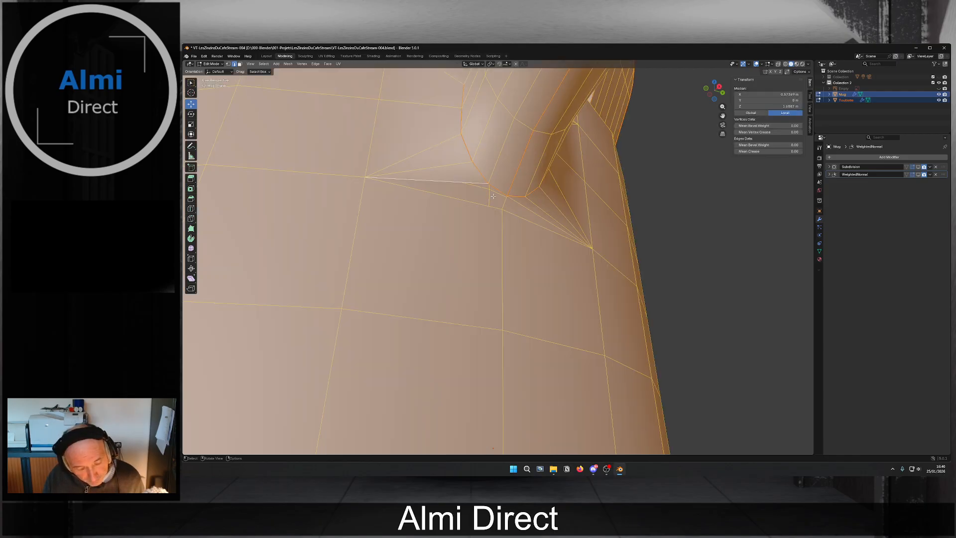
key(1)
click(488, 184)
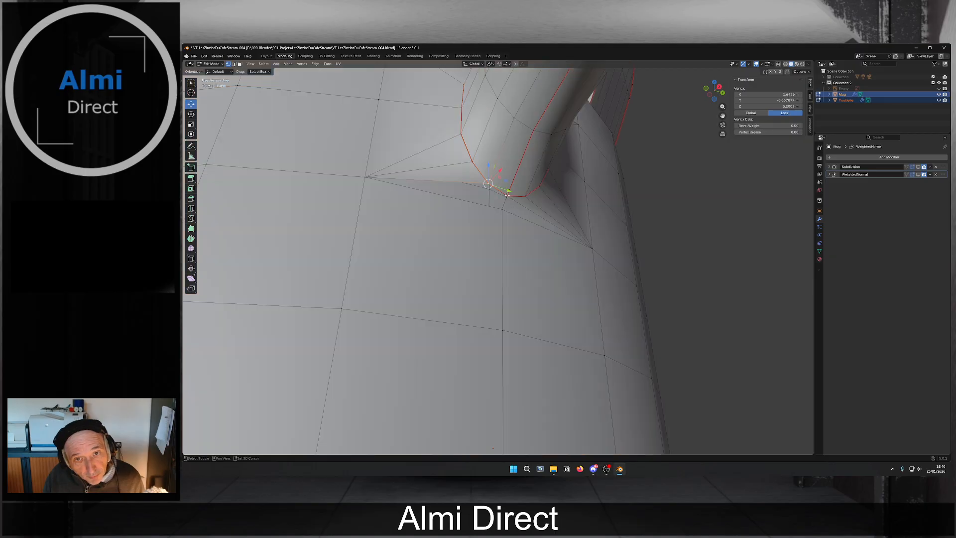
shift+click(507, 195)
Hide the stirrer and delete the faces of the mug and handle on one side of the X axis in top view.
middle_drag(396, 196, 539, 296)
scroll(491, 300, down, 8)
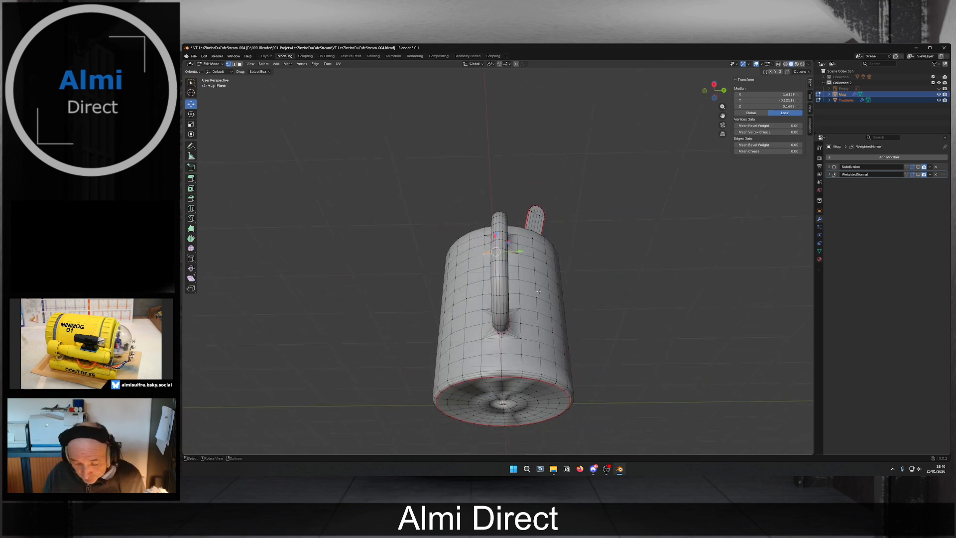
click(938, 100)
key(KP_7)
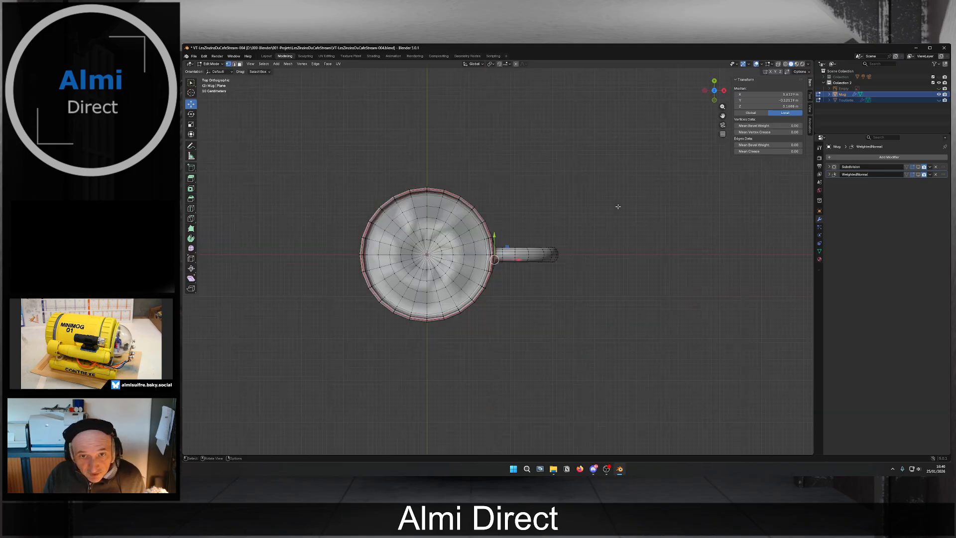
scroll(502, 273, up, 3)
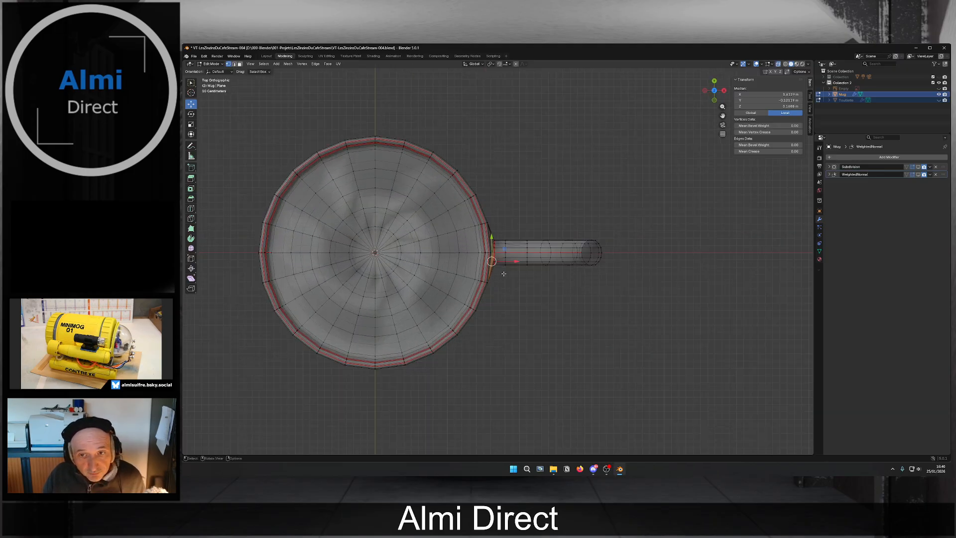
drag(216, 123, 771, 252)
key(x)
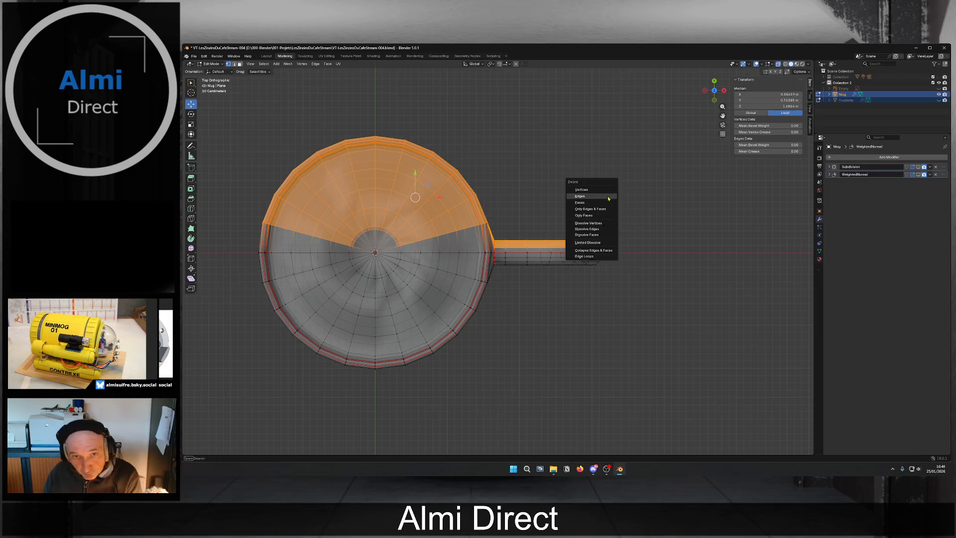
click(592, 203)
Delete the short border edge on the underside of the handle joint and fill the gap with one four-vertex face.
middle_drag(539, 332, 598, 279)
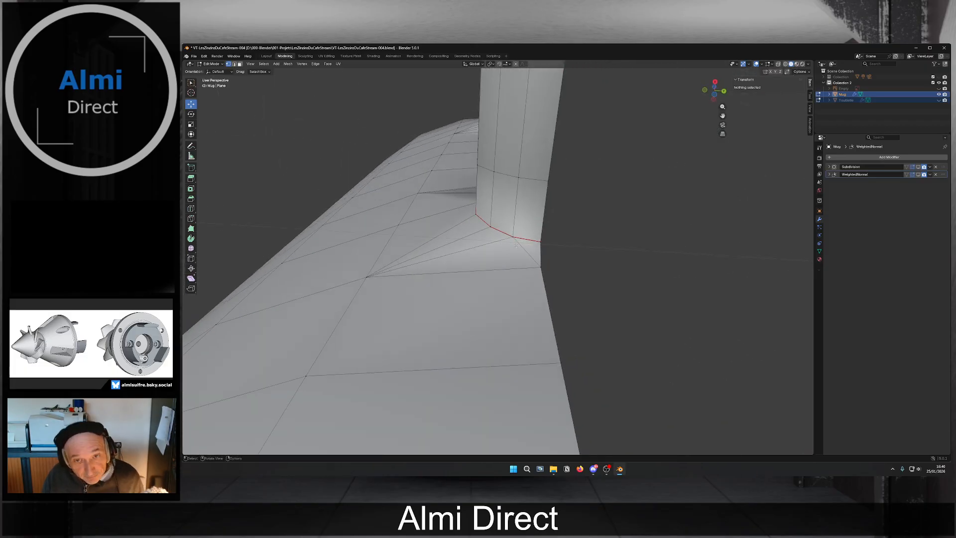
click(542, 267)
key(x)
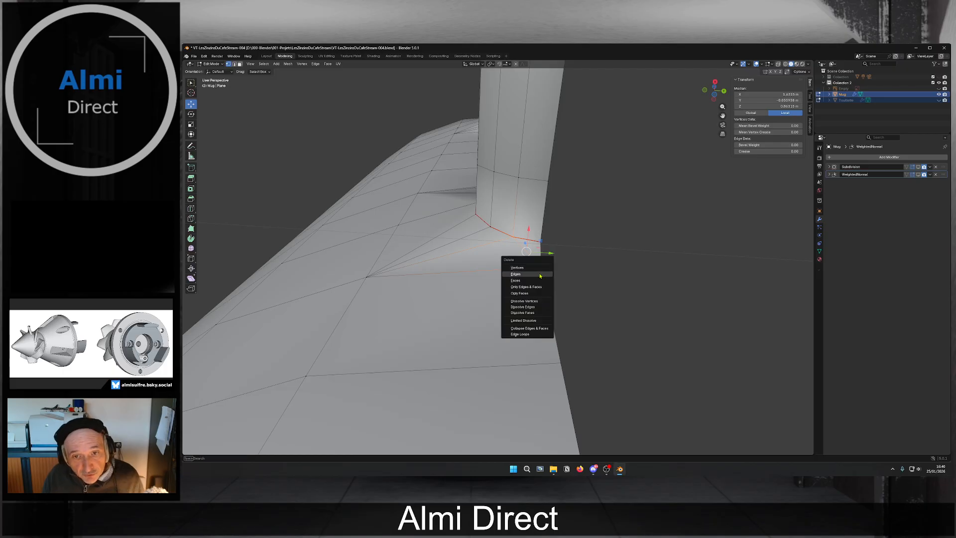
click(525, 274)
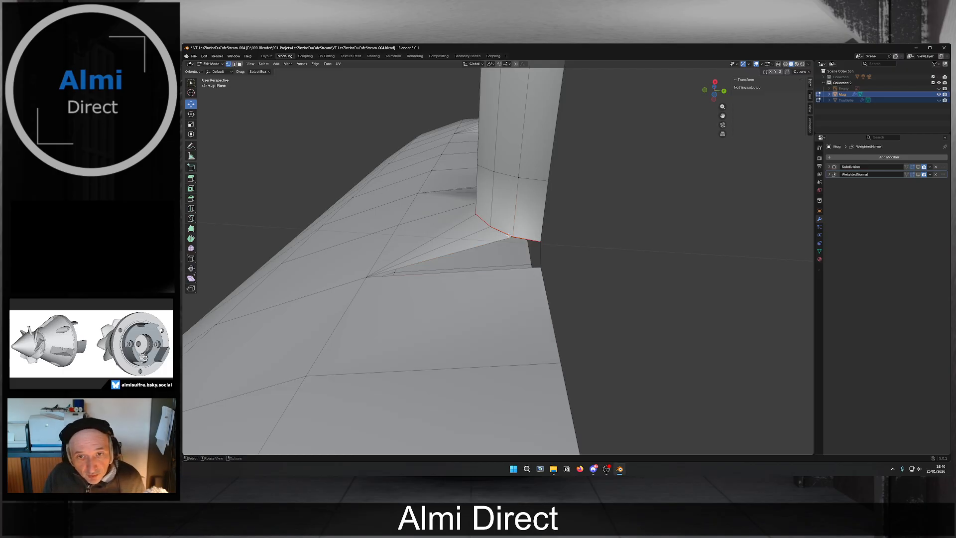
click(511, 236)
shift+click(540, 242)
shift+click(540, 267)
shift+click(369, 279)
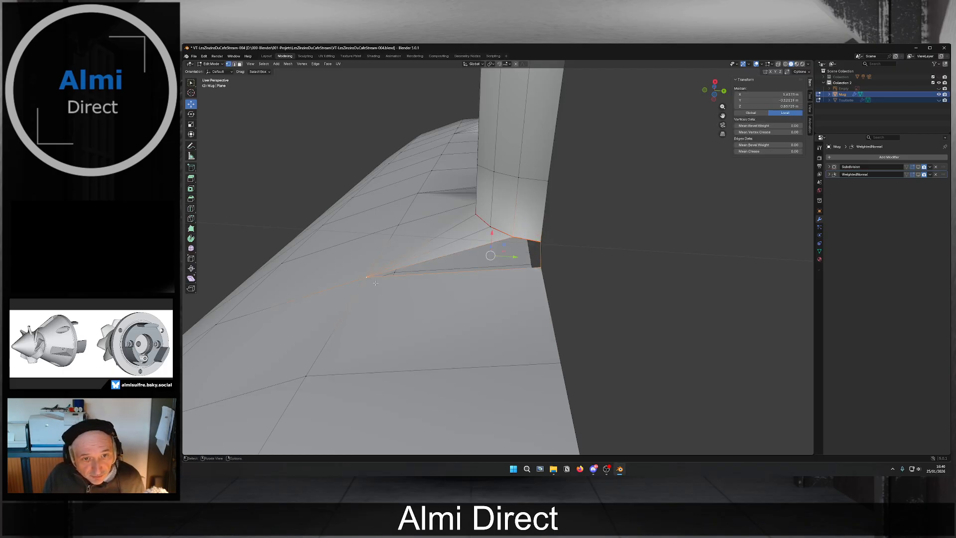
key(f)
Delete the edge between the seam and the mug wall at the top of the handle's upper joint.
middle_drag(533, 278, 557, 279)
scroll(607, 342, down, 2)
scroll(553, 370, up, 4)
scroll(584, 220, up, 5)
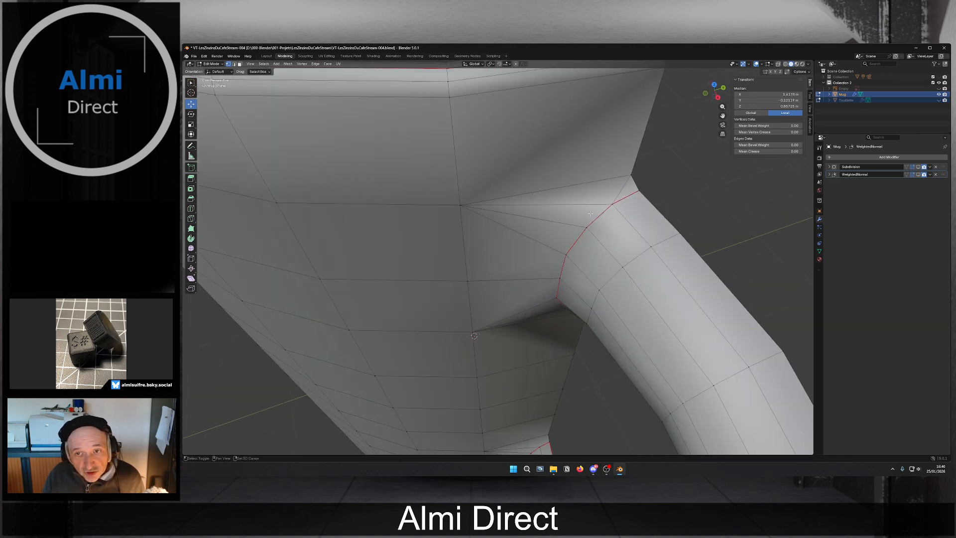
click(628, 177)
key(x)
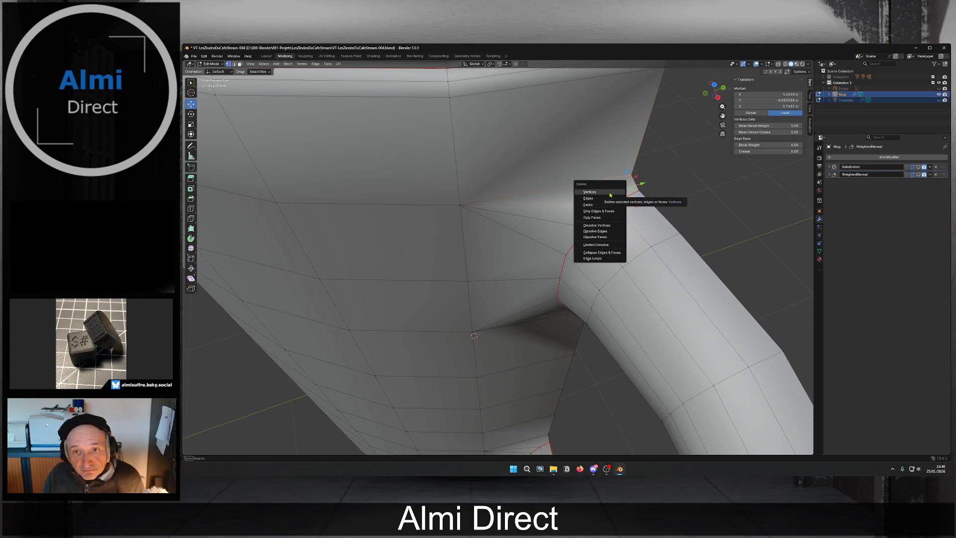
click(610, 192)
key(ctrl+z)
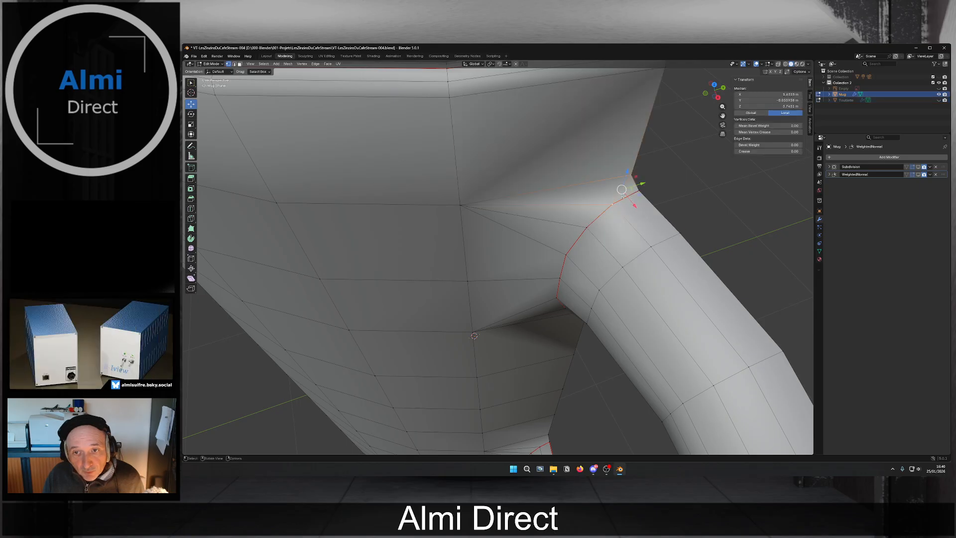
right_click(604, 215)
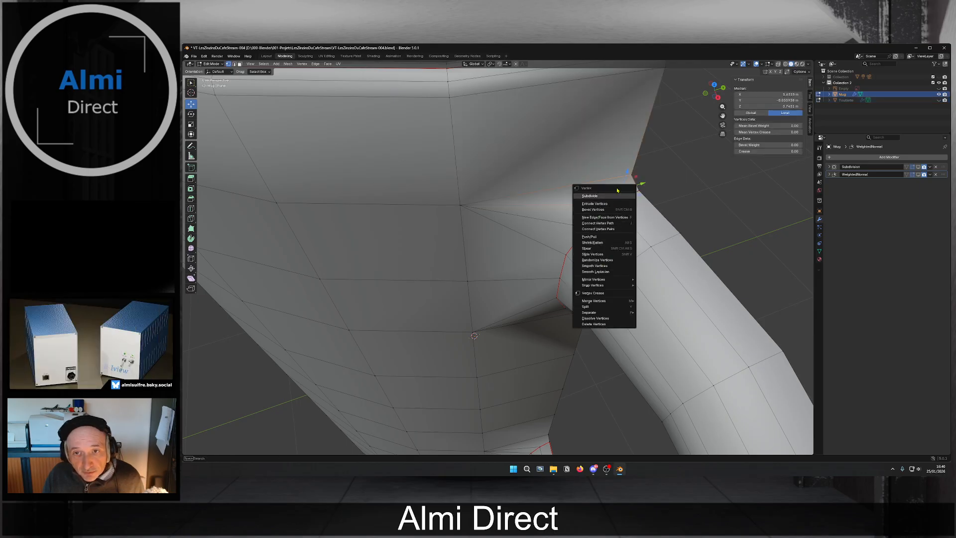
key(Escape)
key(x)
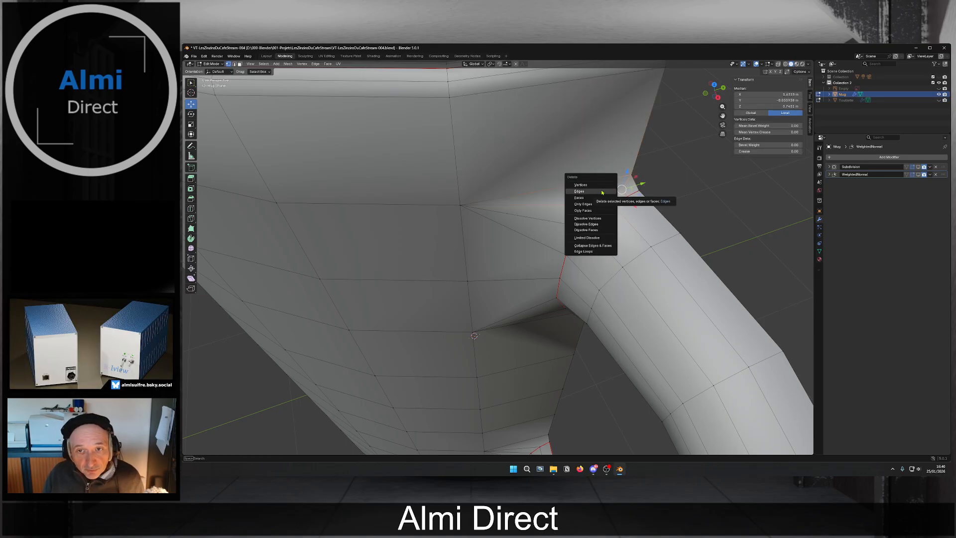
click(607, 187)
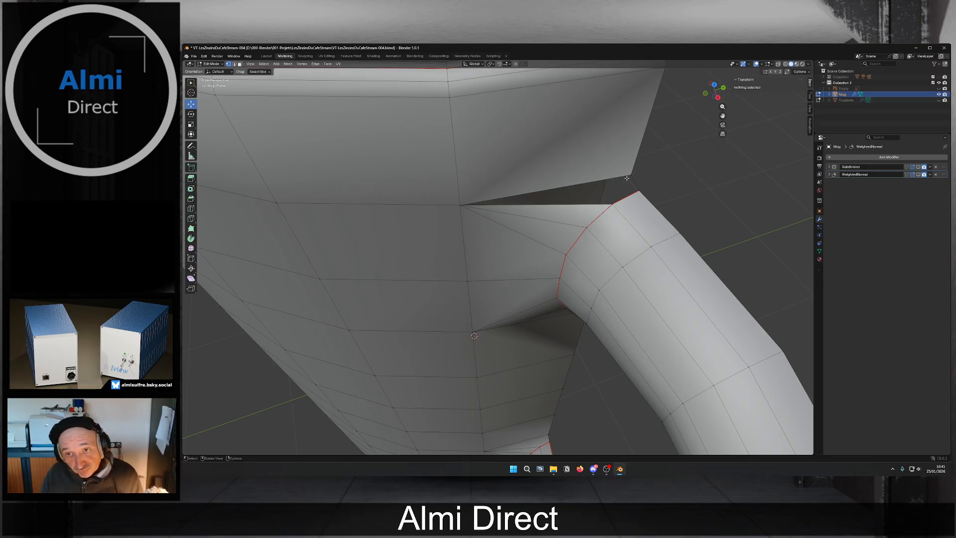
Fill the gap above the handle's upper joint with one face through its four surrounding vertices.
click(638, 190)
shift+click(631, 176)
shift+click(613, 203)
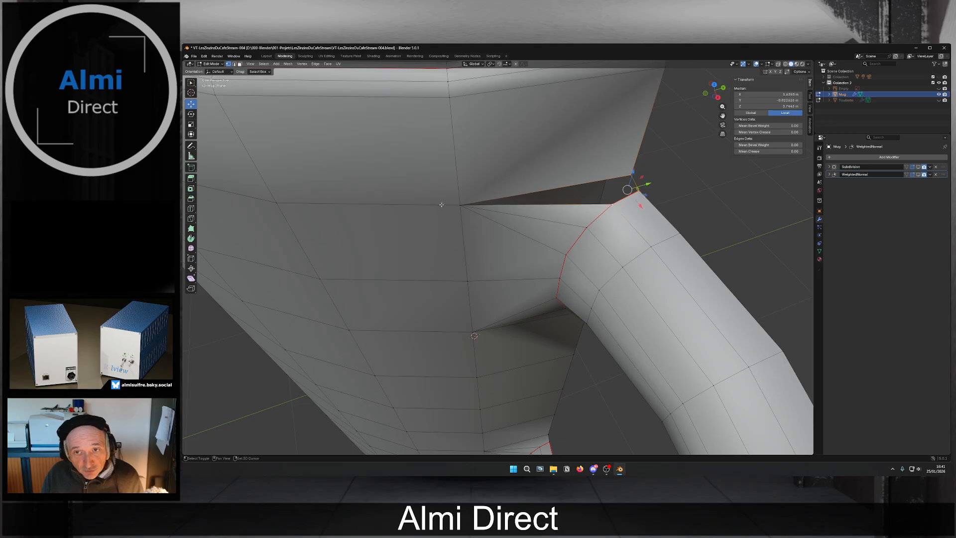
shift+click(456, 200)
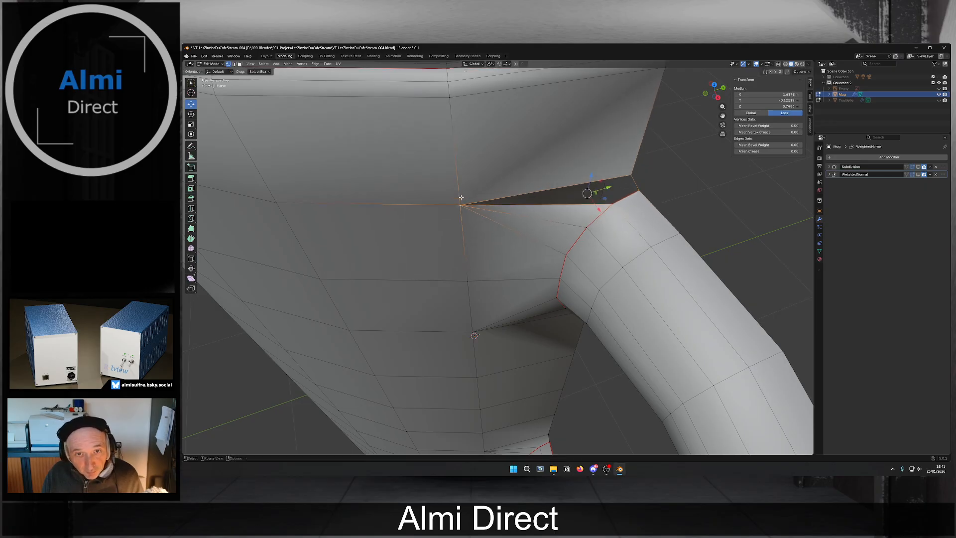
key(f)
Clear the seam from the two short edges in the mug's inner bottom corner, opposite the handle.
middle_drag(535, 245, 621, 290)
middle_drag(552, 228, 507, 268)
scroll(522, 244, up, 3)
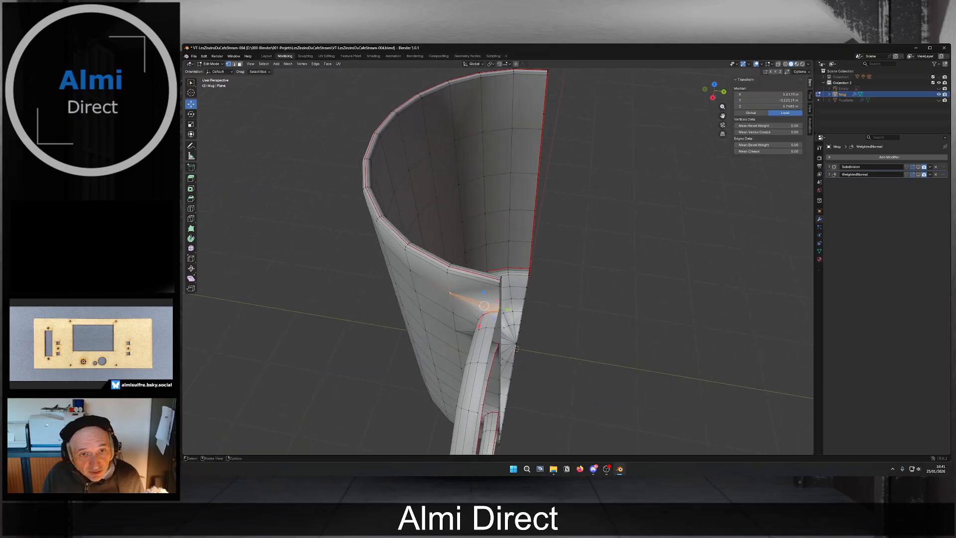
middle_drag(457, 240, 418, 241)
scroll(510, 294, up, 3)
scroll(541, 354, up, 4)
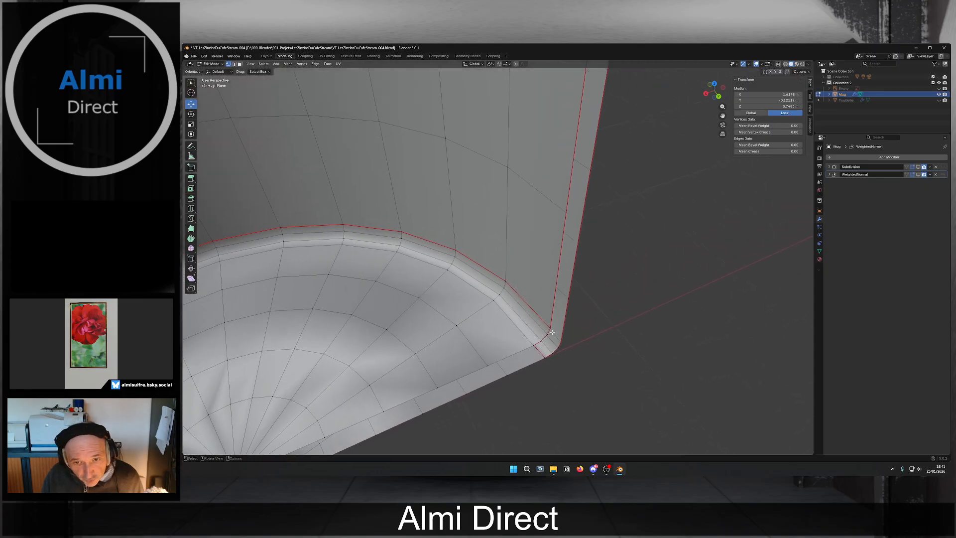
shift+click(548, 331)
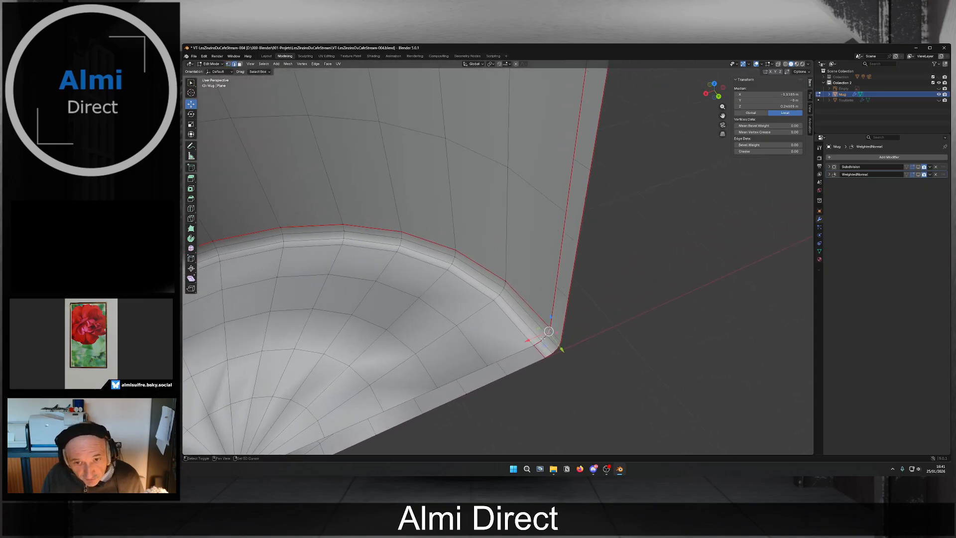
shift+click(538, 343)
key(ctrl+e)
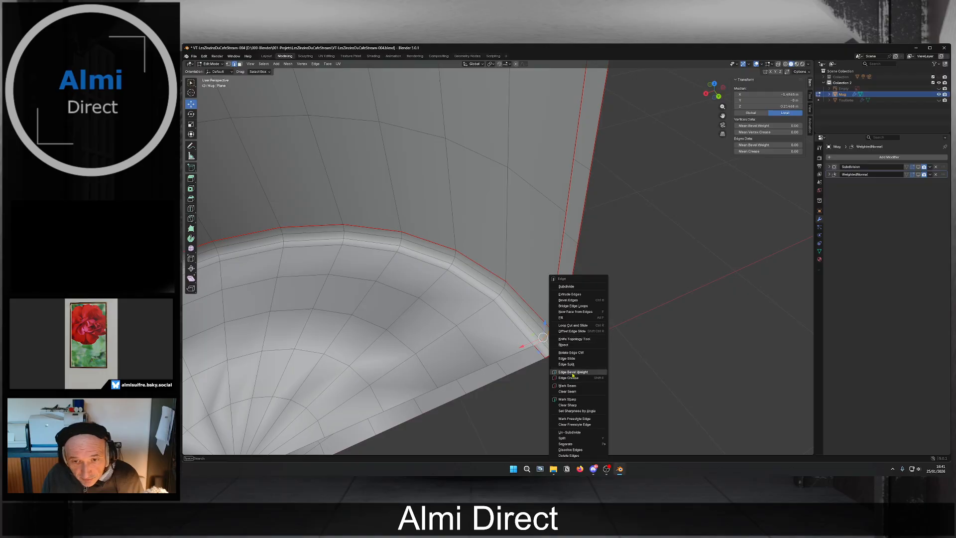
click(567, 391)
scroll(532, 357, down, 6)
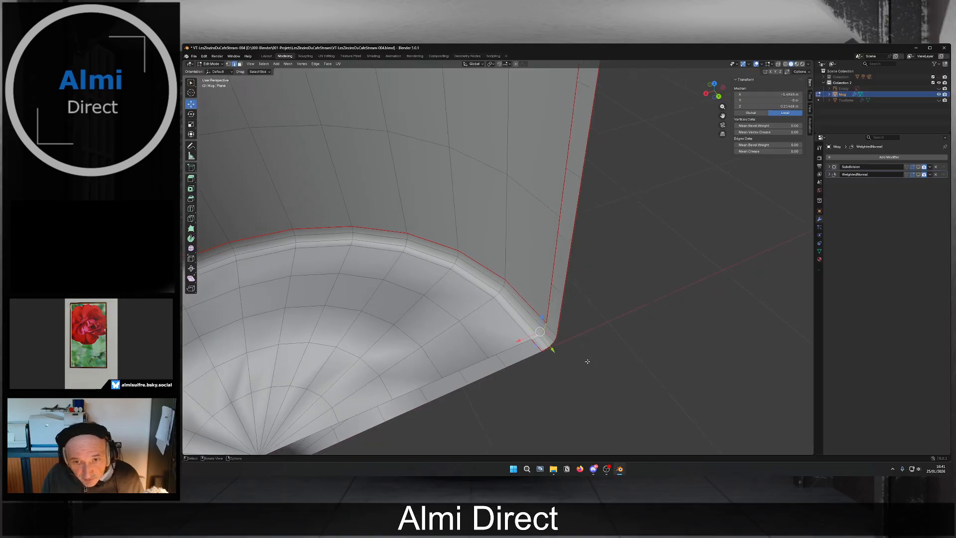
middle_drag(532, 357, 552, 280)
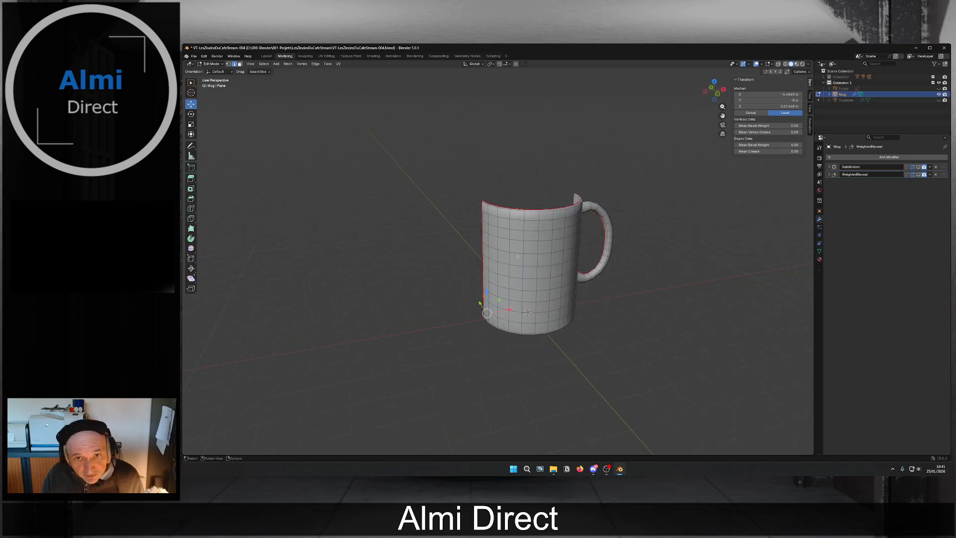
Add a Mirror modifier to the half mug, mirrored on the Y axis only, and place it first in the modifier stack.
key(q)
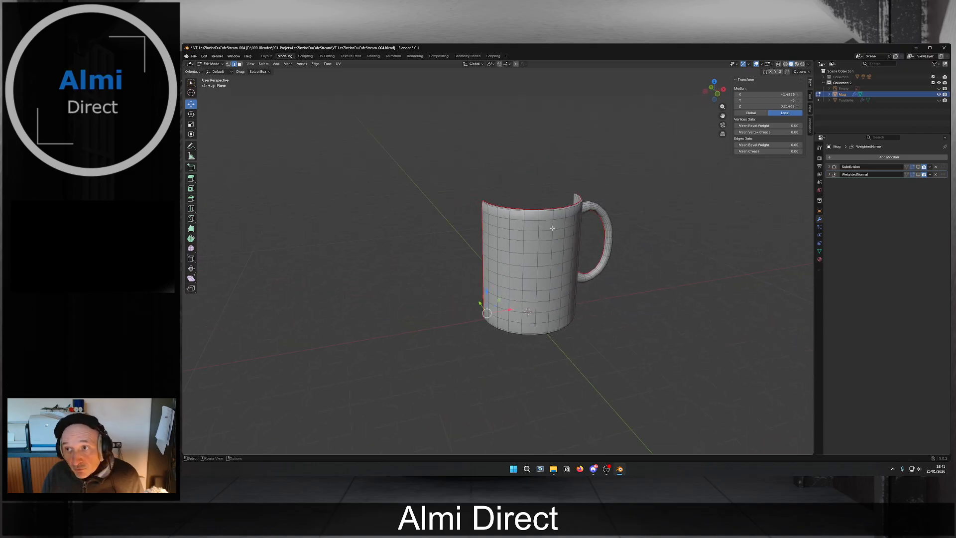
key(l)
middle_drag(552, 225, 533, 249)
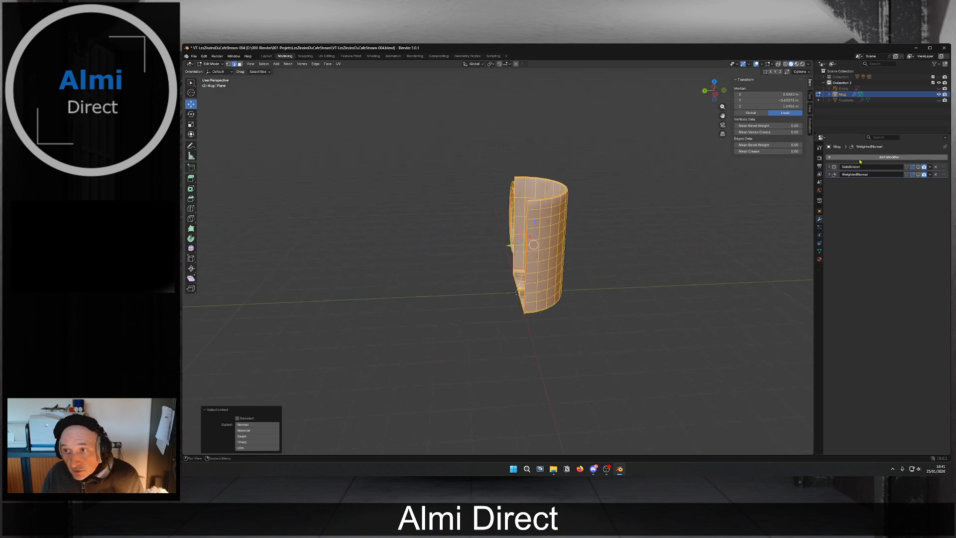
key(shift+a)
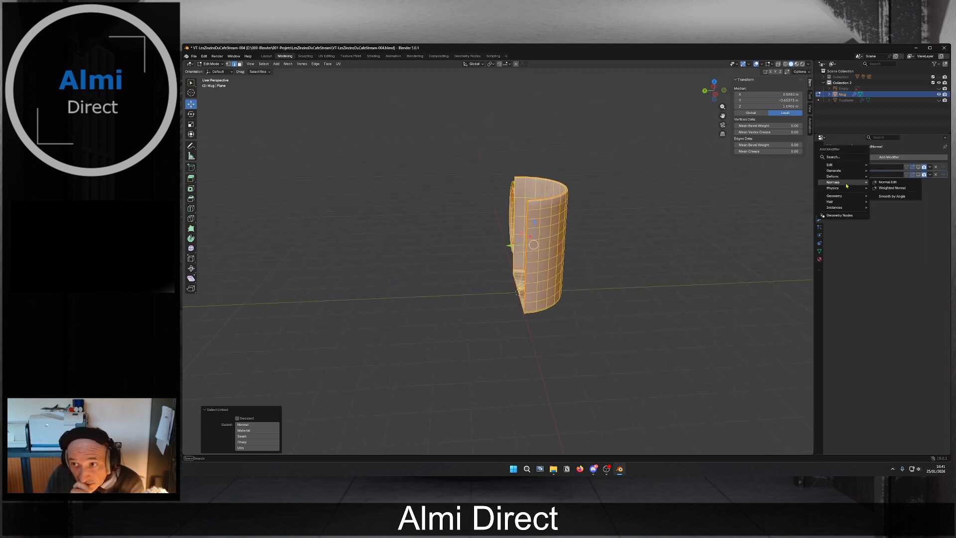
mouse_move(851, 170)
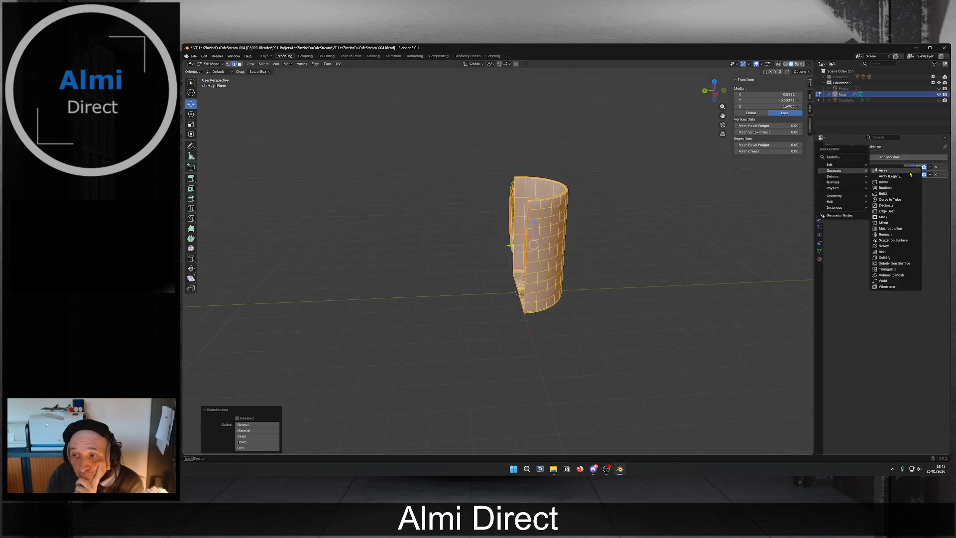
click(890, 223)
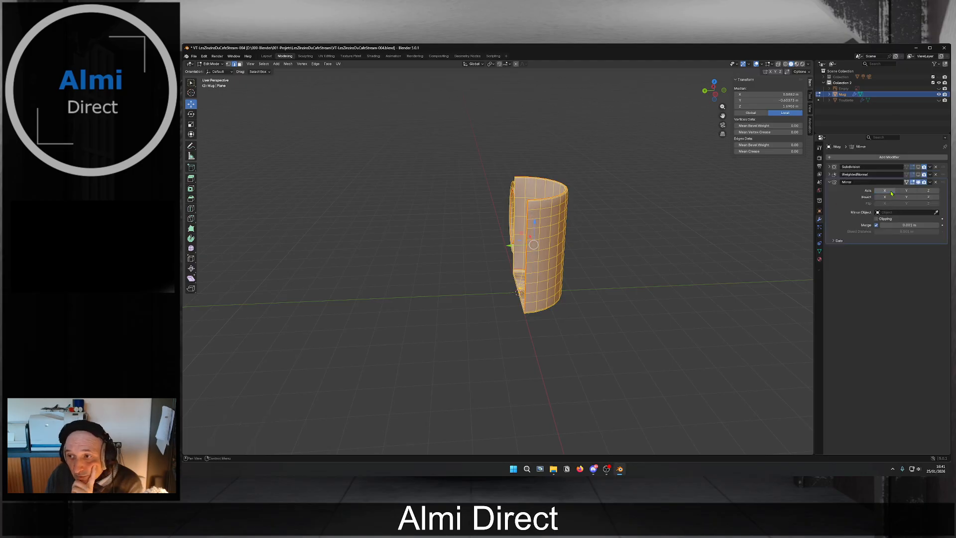
click(905, 191)
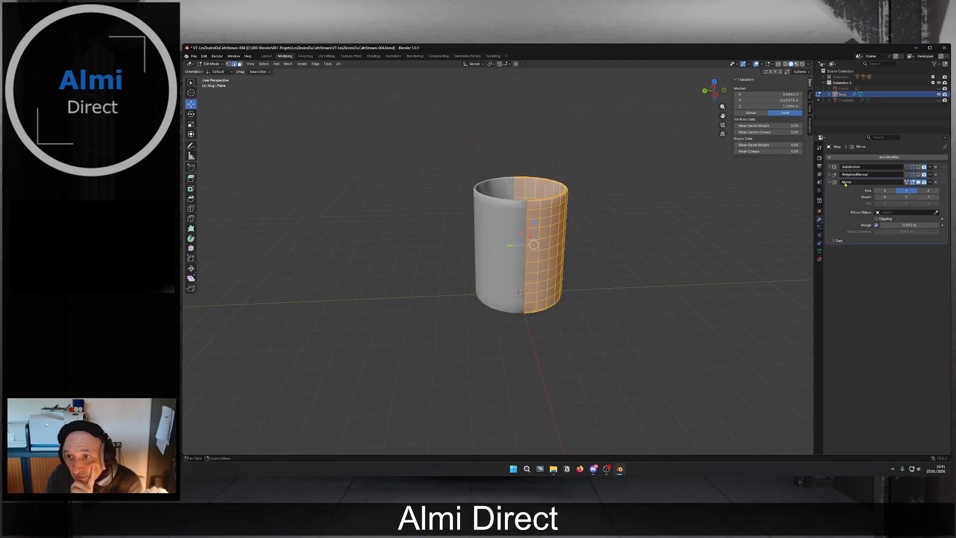
drag(942, 182, 942, 165)
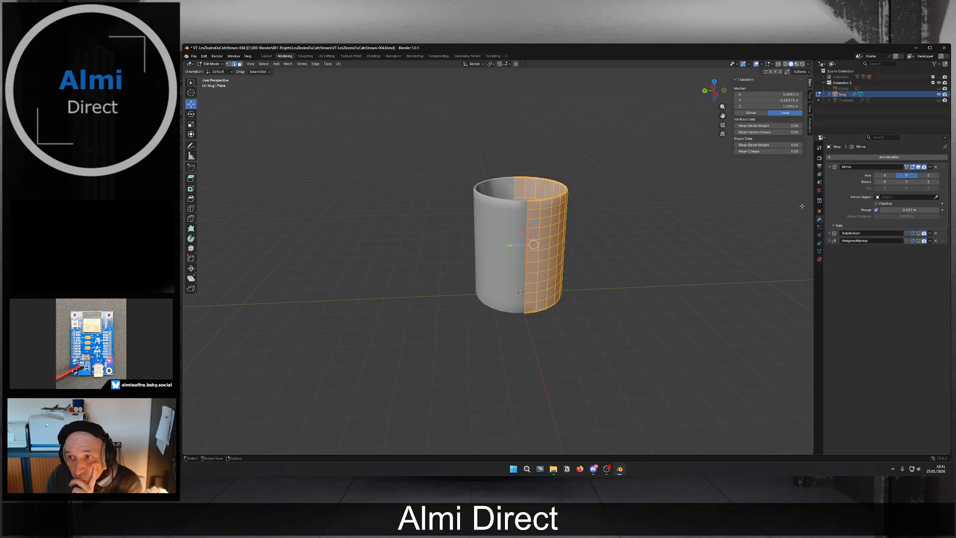
middle_drag(594, 246, 617, 249)
scroll(617, 250, up, 3)
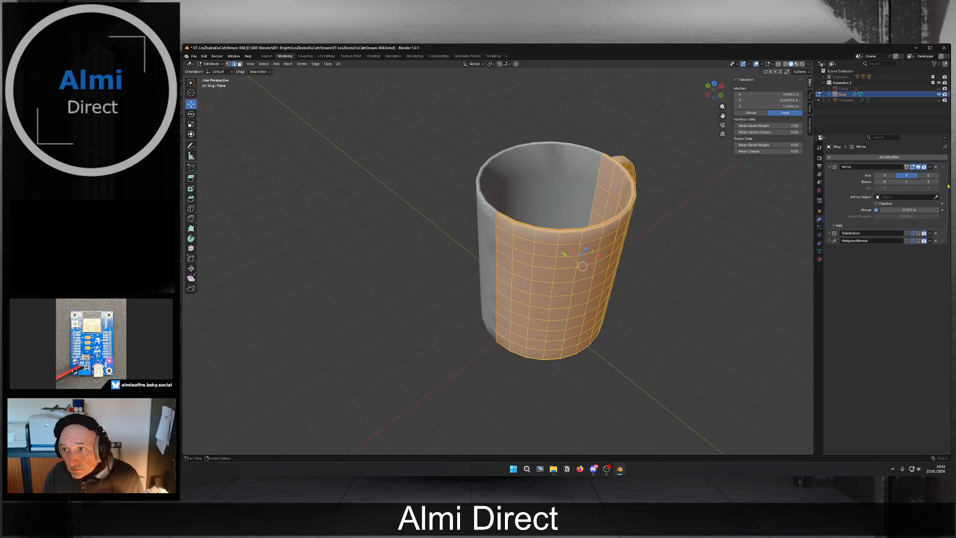
Apply the mug's Mirror modifier in Object Mode.
key(Tab)
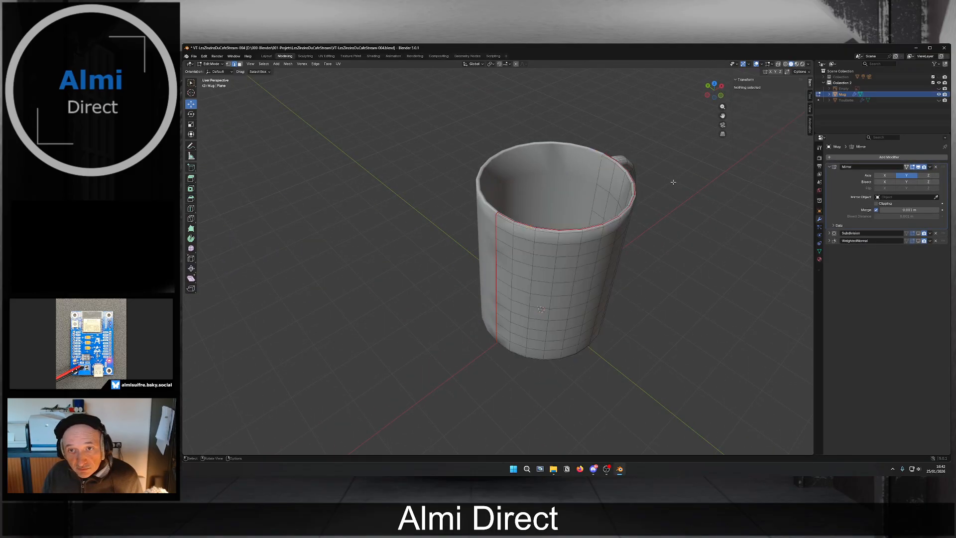
click(930, 167)
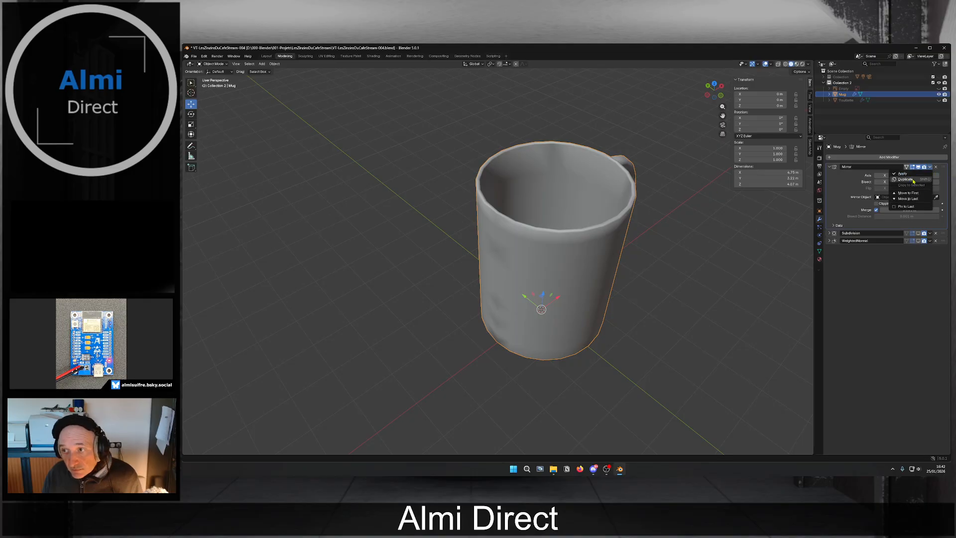
click(908, 174)
Select the whole mug mesh in Edit Mode and merge its vertices by distance.
key(Tab)
key(a)
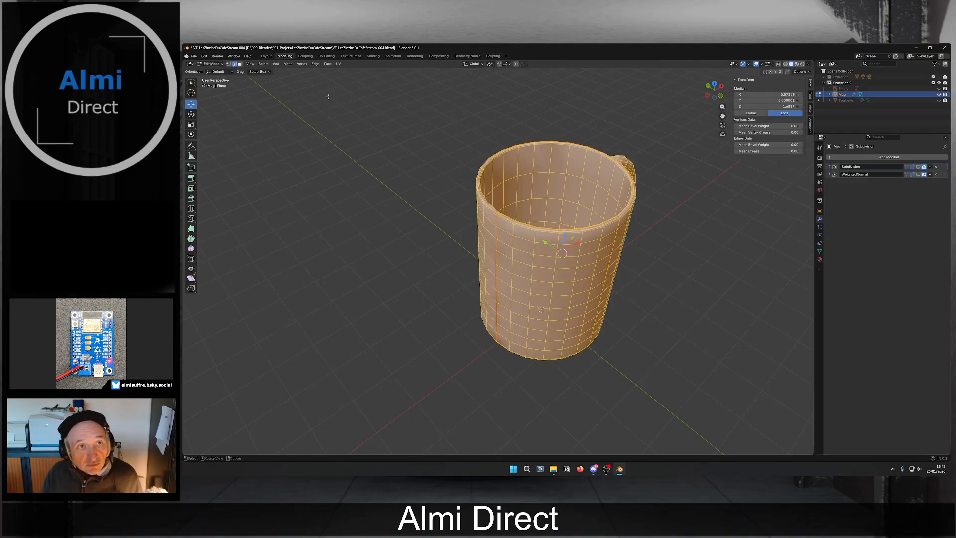
click(289, 64)
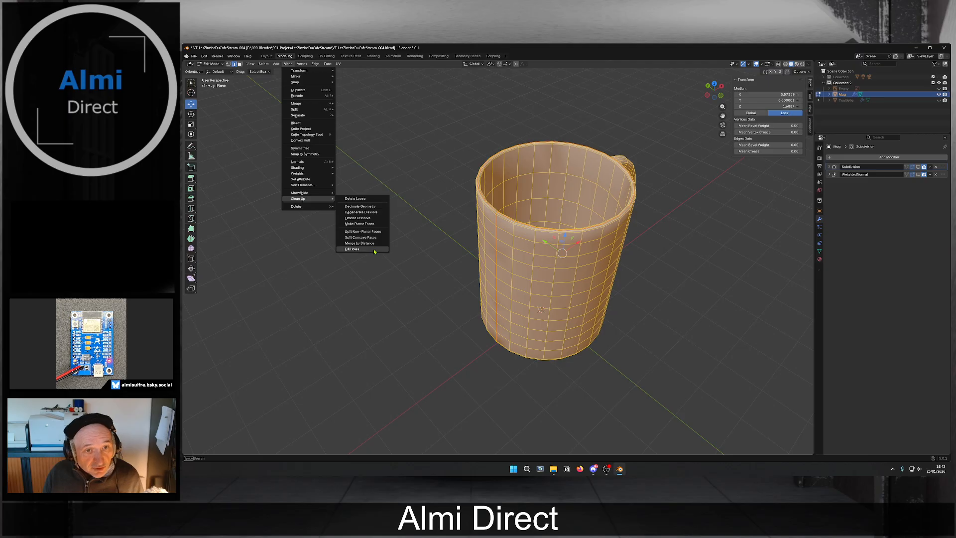
click(368, 243)
middle_drag(455, 277, 526, 258)
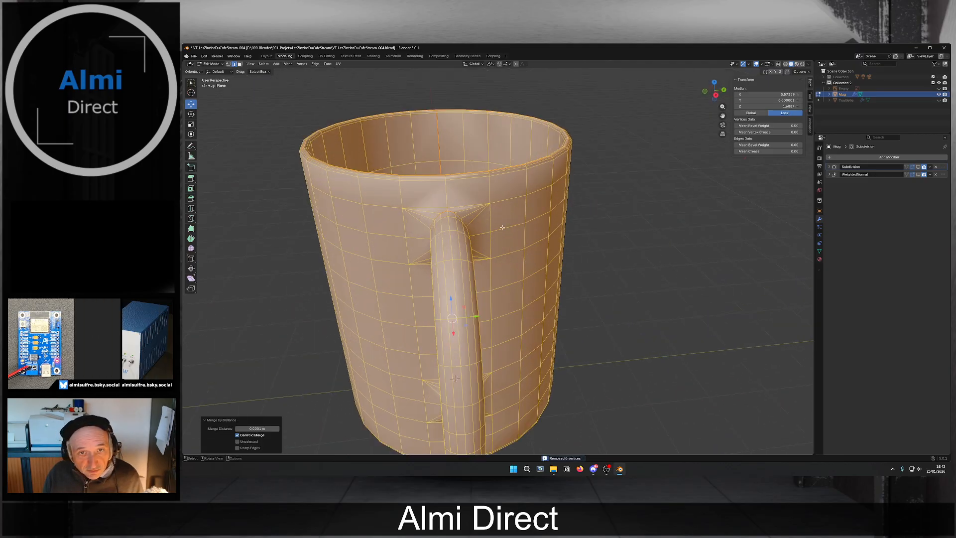
Recalculate the normals of the entire mug mesh so that they face outward.
click(634, 254)
middle_drag(634, 254, 518, 273)
key(Tab)
middle_drag(591, 275, 576, 265)
key(Tab)
key(a)
key(shift+n)
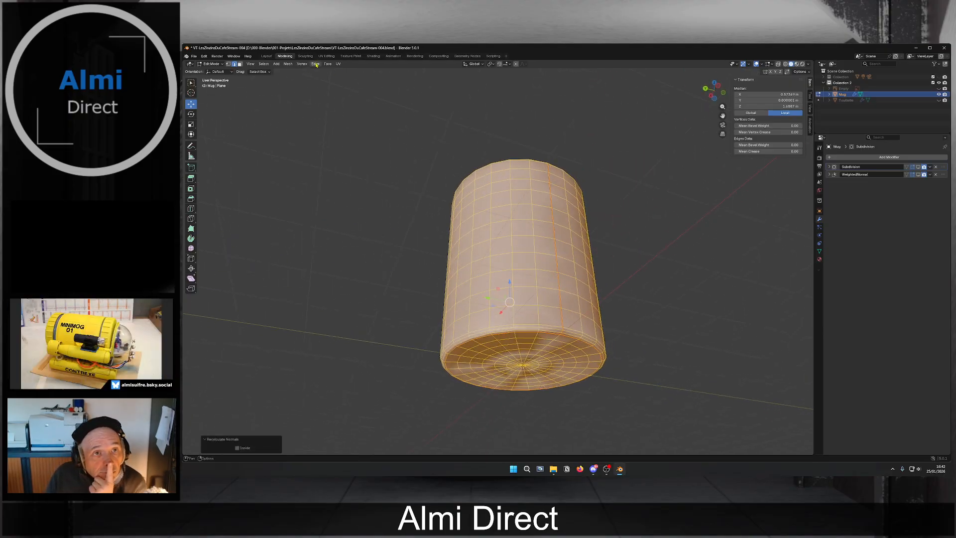
Apply Shade Flat to all faces of the mug.
click(315, 63)
mouse_move(330, 71)
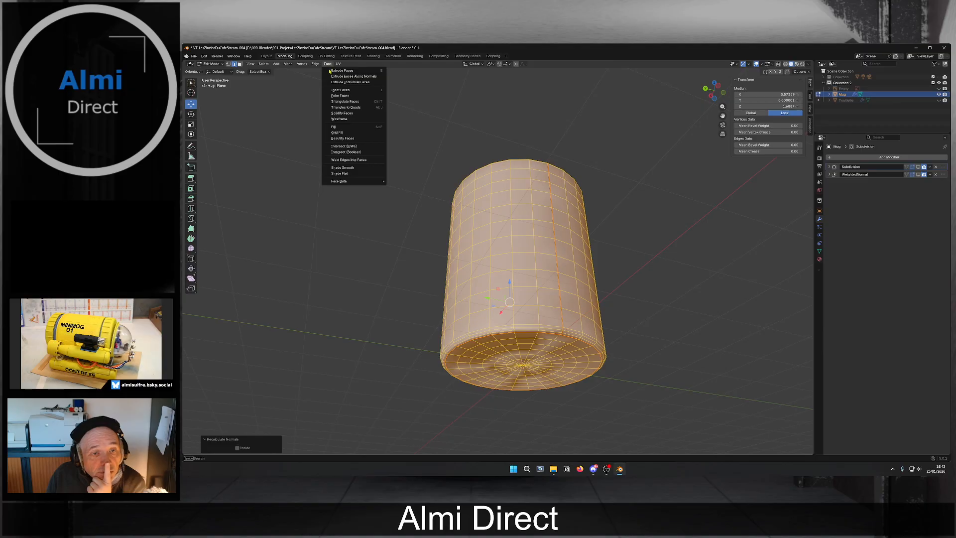
click(363, 171)
click(326, 63)
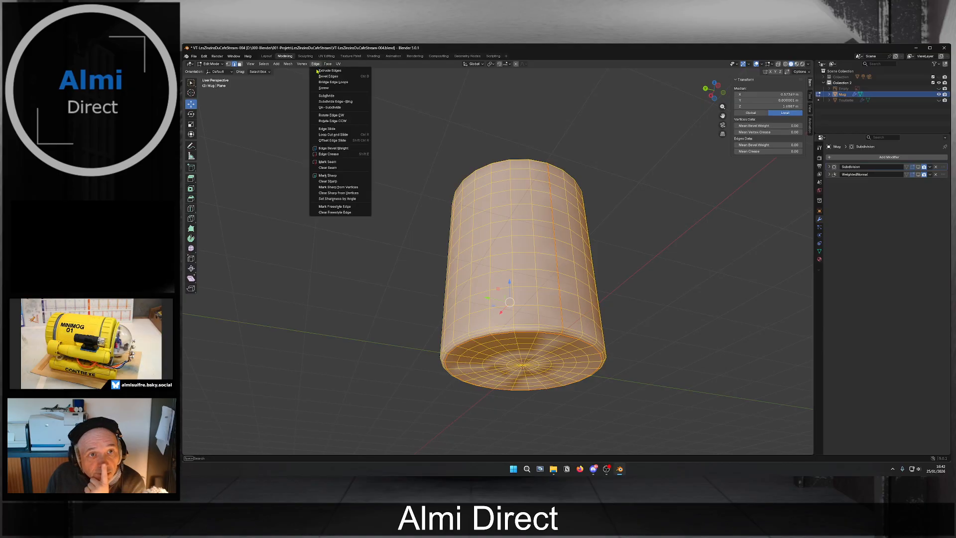
click(323, 64)
click(301, 64)
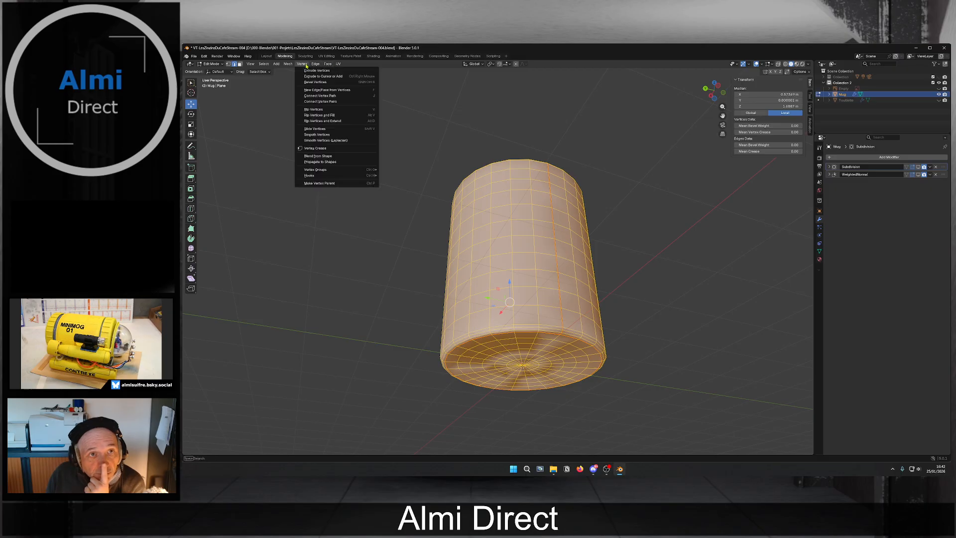
mouse_move(315, 64)
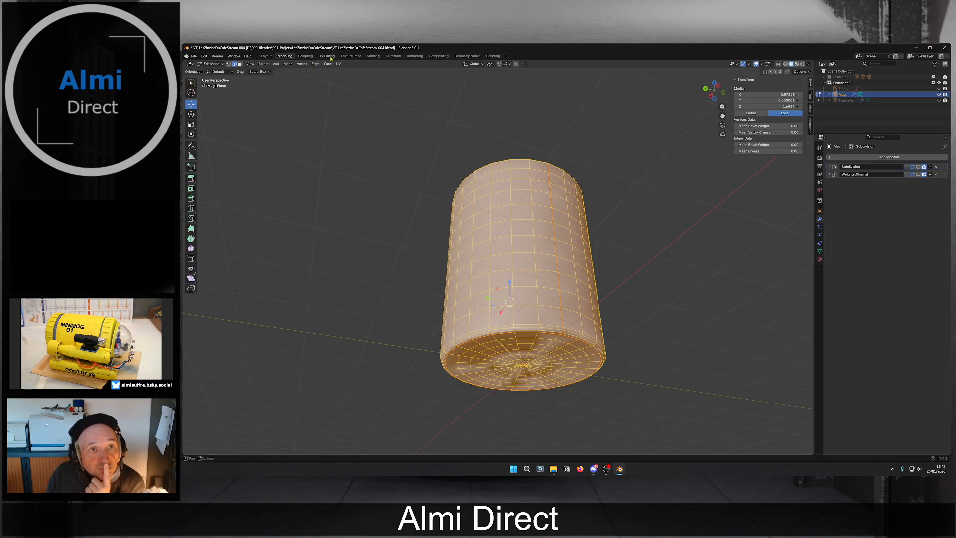
click(328, 64)
click(354, 173)
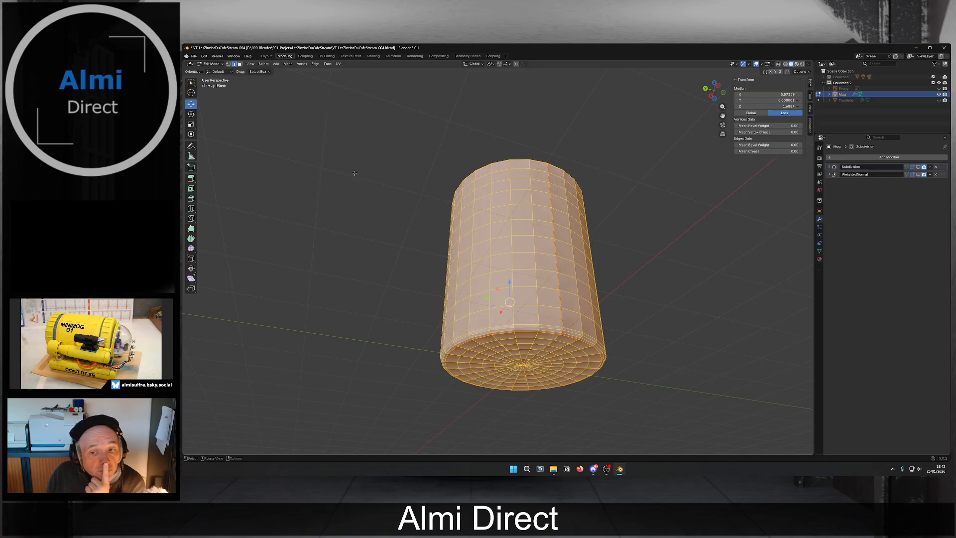
Examine the mug's shading on the inside bottom, outer wall and handle, comparing Object Mode with Edit Mode.
middle_drag(395, 158, 485, 265)
key(Tab)
key(Tab)
scroll(511, 247, down, 4)
key(Tab)
scroll(487, 269, up, 6)
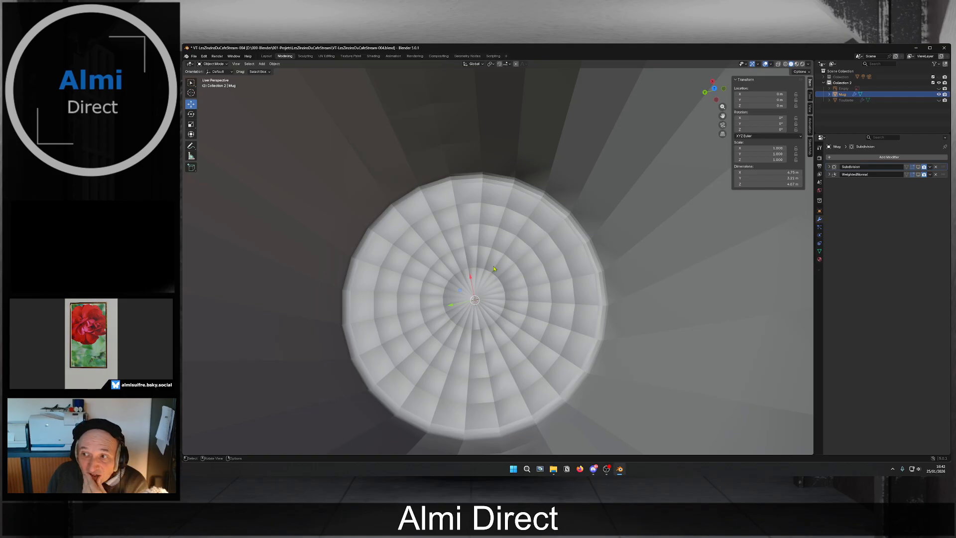
scroll(537, 290, down, 6)
middle_drag(538, 289, 487, 229)
key(Tab)
scroll(509, 222, up, 2)
key(Tab)
scroll(486, 230, down, 1)
key(Tab)
key(Tab)
key(Tab)
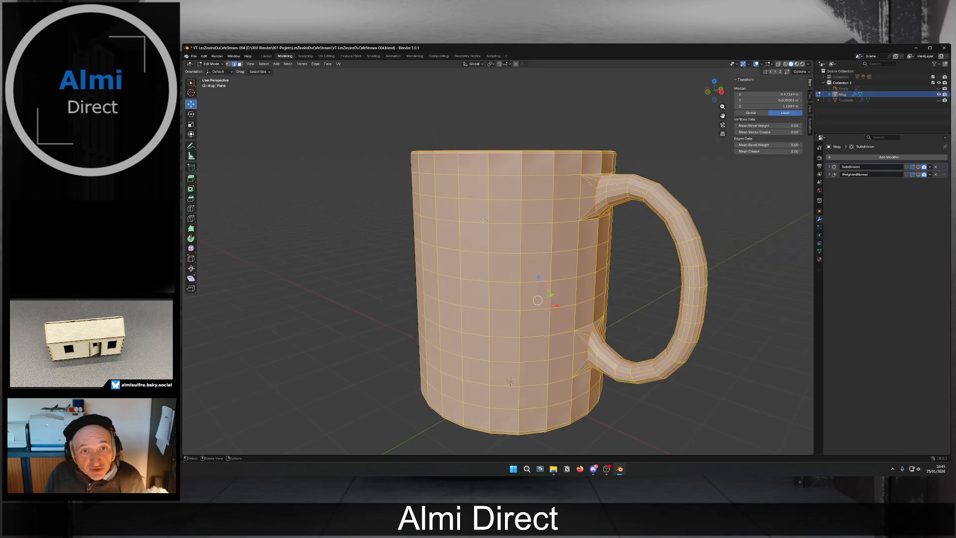
key(Tab)
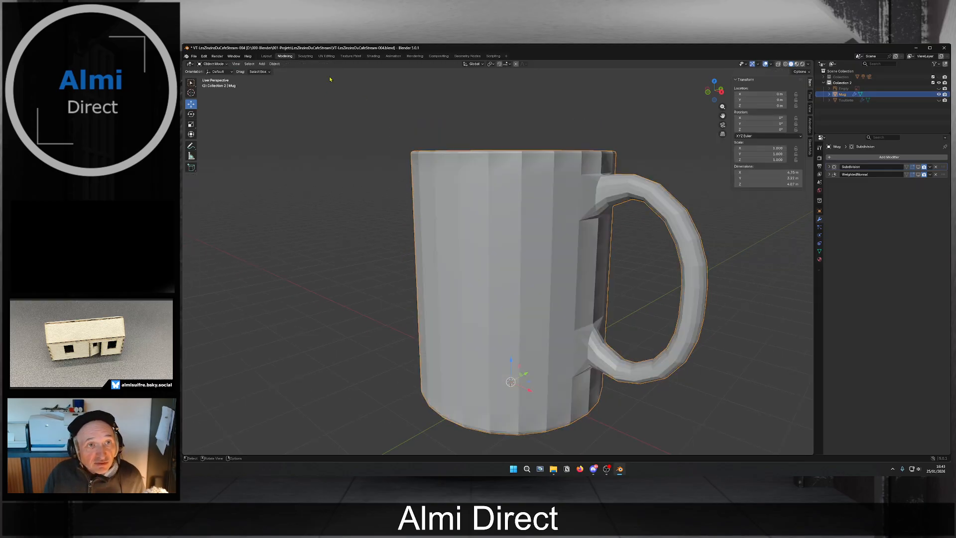
click(275, 64)
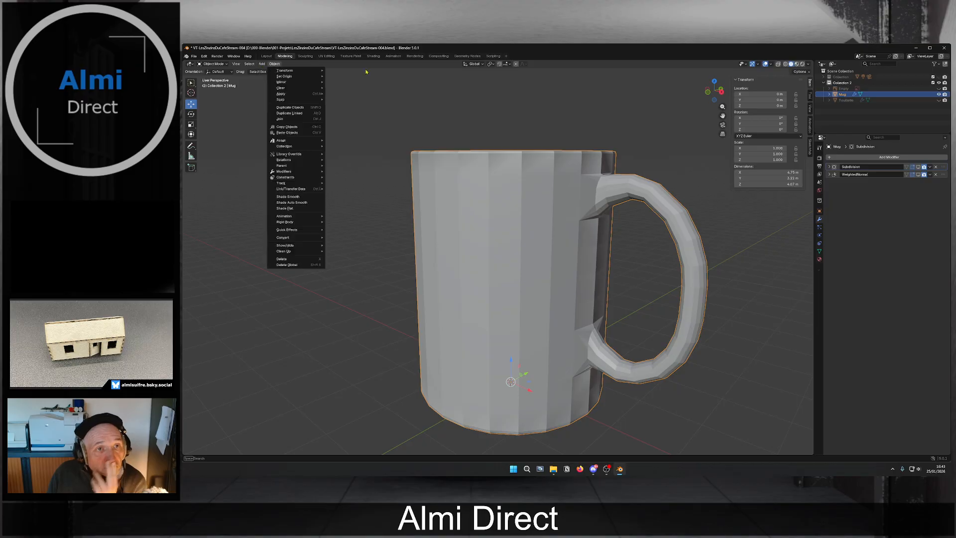
key(Tab)
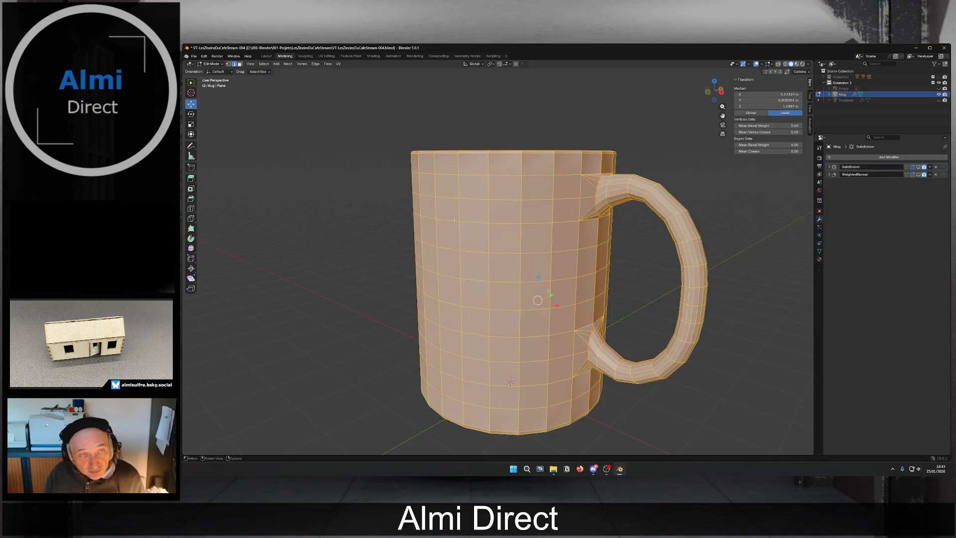
click(315, 64)
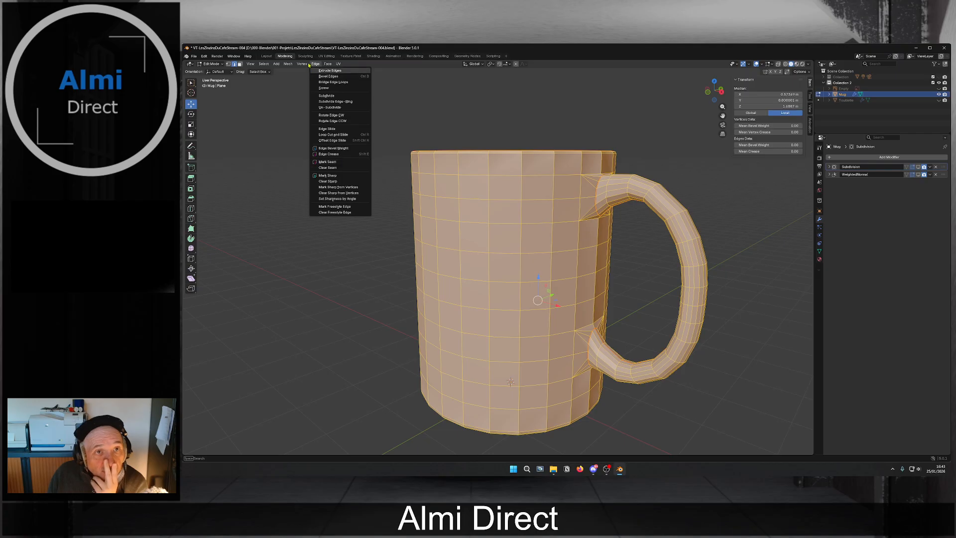
click(328, 63)
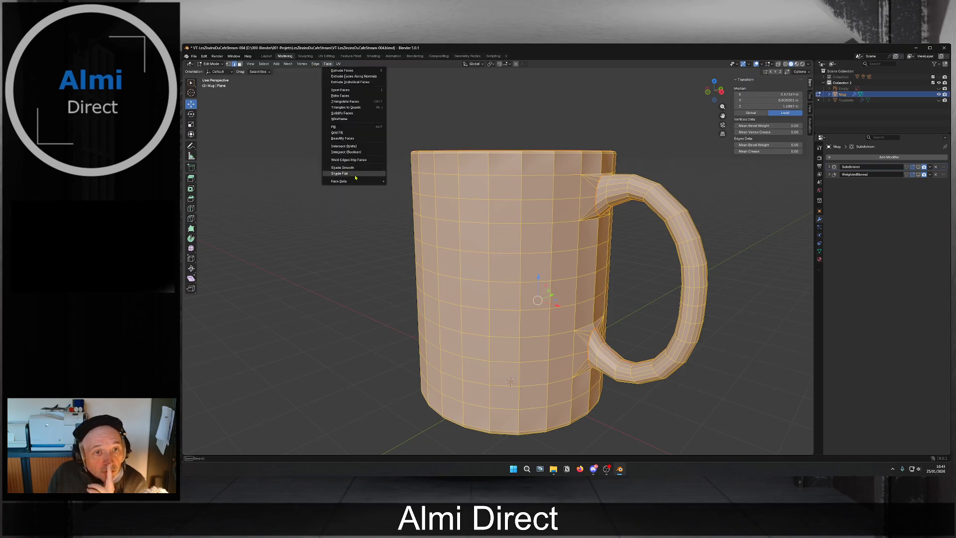
mouse_move(354, 180)
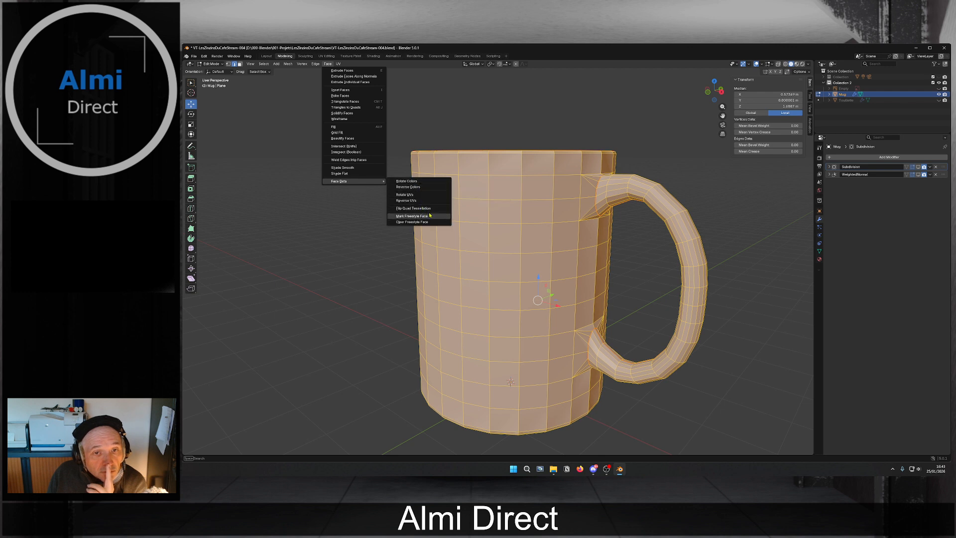
scroll(551, 269, down, 2)
middle_drag(550, 269, 544, 288)
key(alt+a)
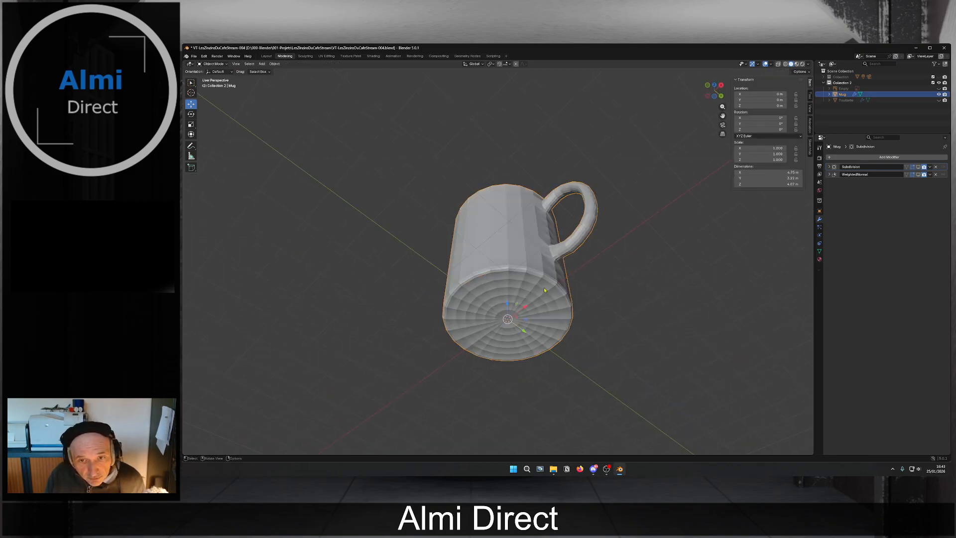
Select the whole mug mesh, rotate the UVs of its faces and weld its edges into faces.
key(a)
click(328, 64)
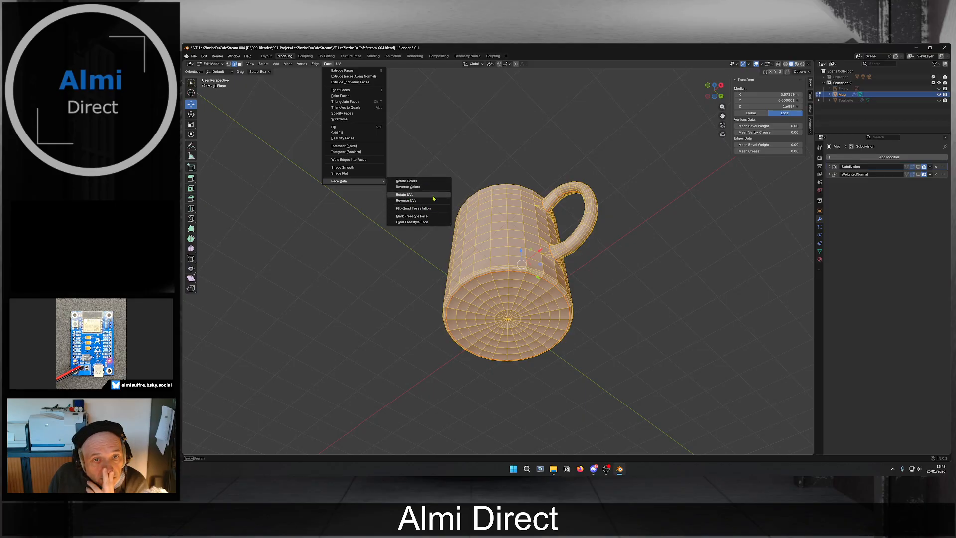
click(433, 195)
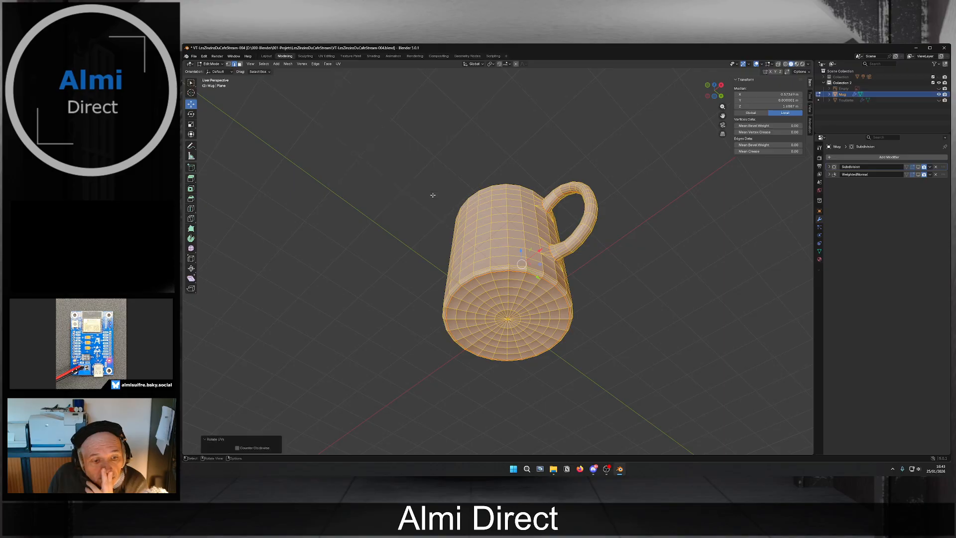
click(328, 64)
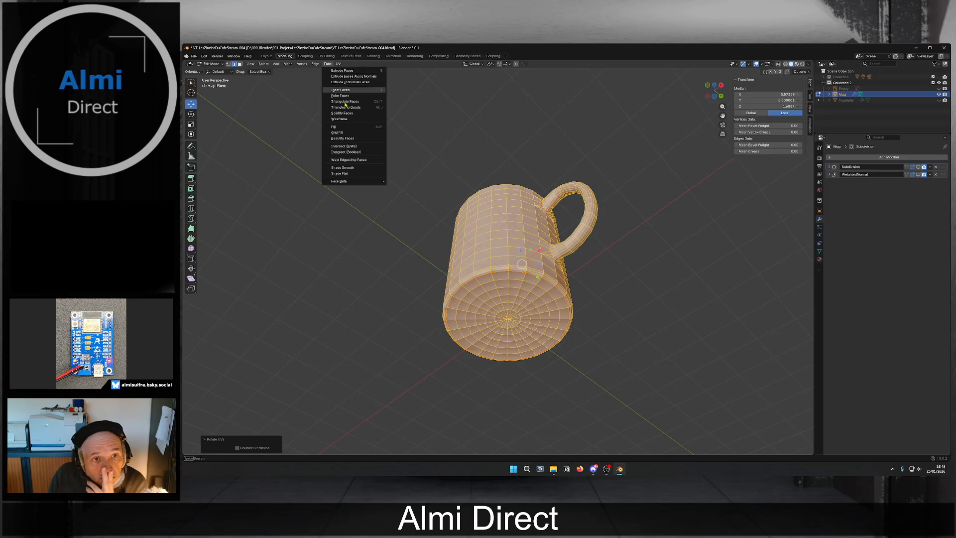
click(368, 161)
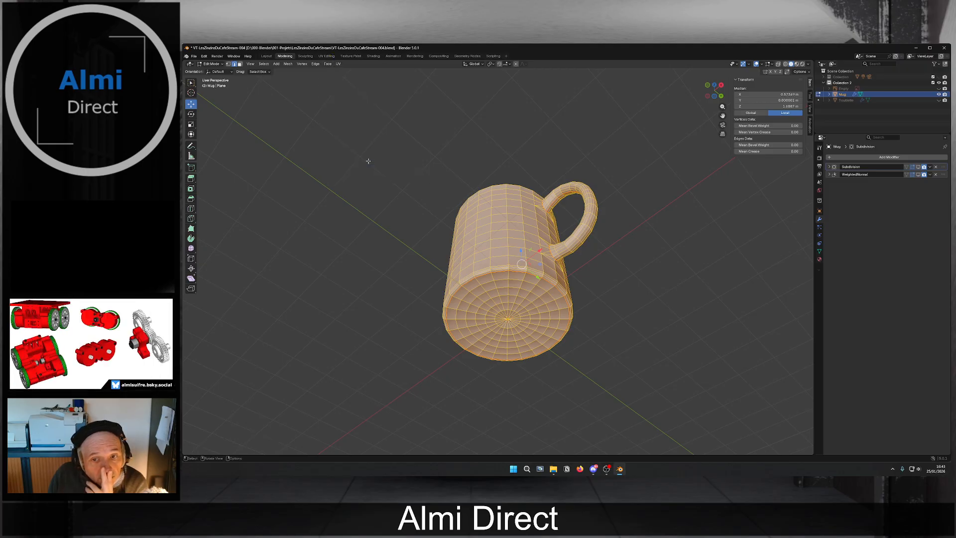
Examine the mug's outer wall, handle and underside, comparing MatCap with Studio viewport lighting and checking the scene's render settings.
middle_drag(368, 161, 552, 221)
scroll(558, 224, up, 3)
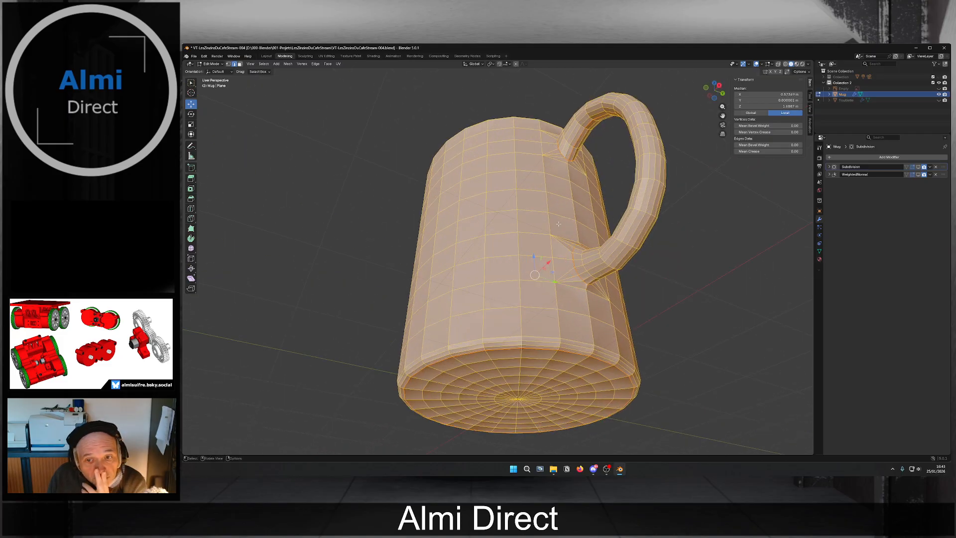
middle_drag(530, 257, 532, 242)
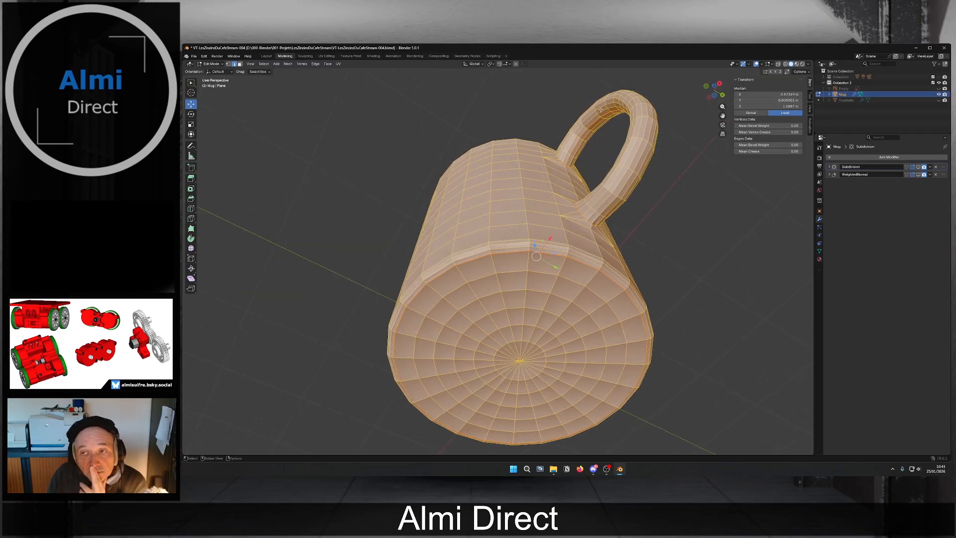
click(808, 64)
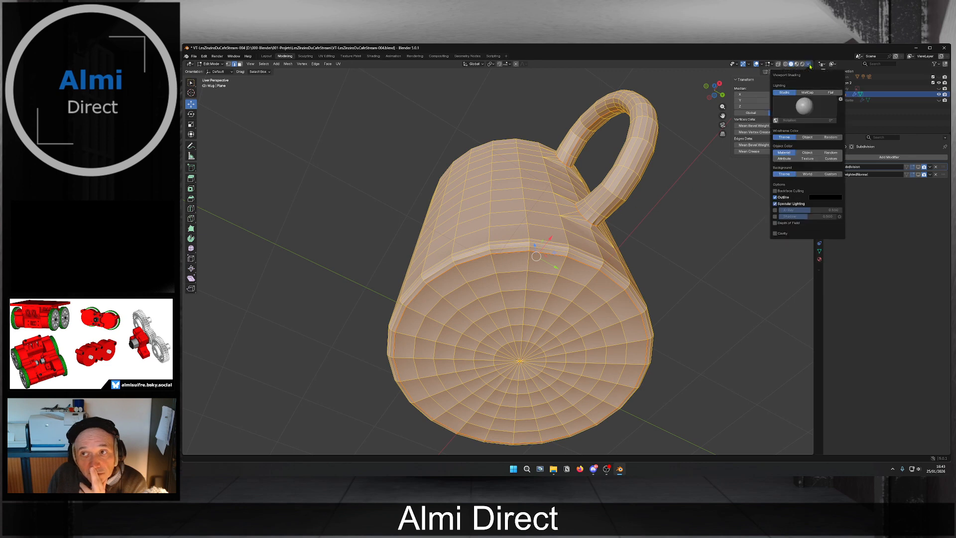
click(808, 92)
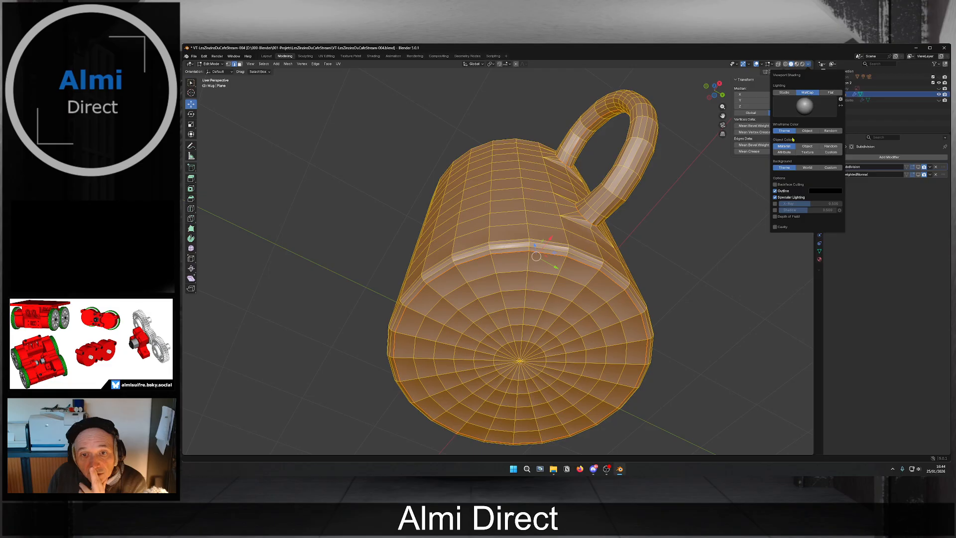
click(784, 92)
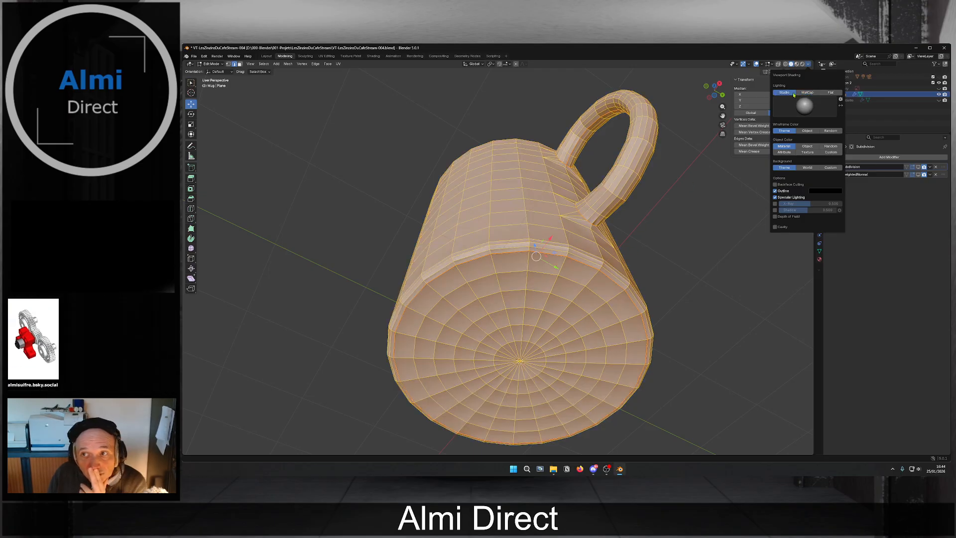
middle_drag(456, 208, 437, 222)
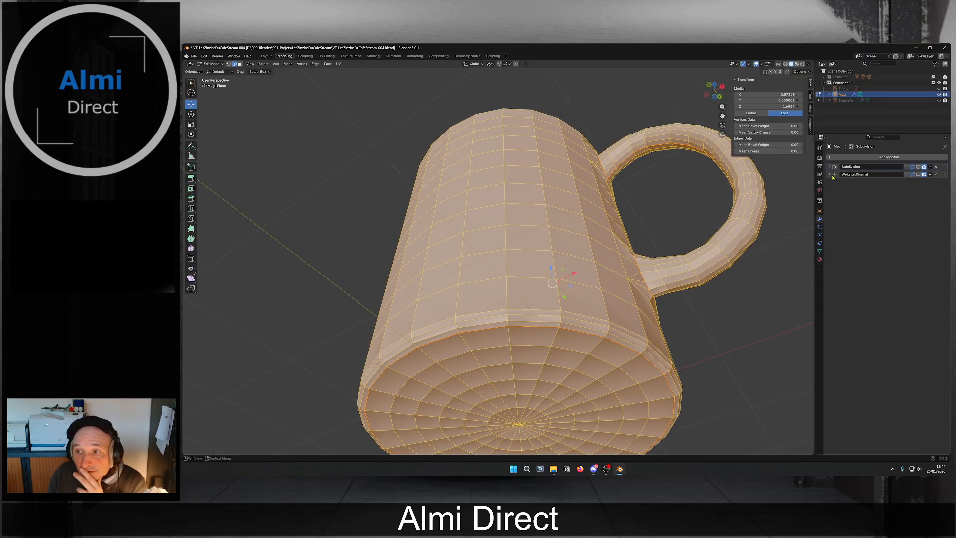
click(819, 157)
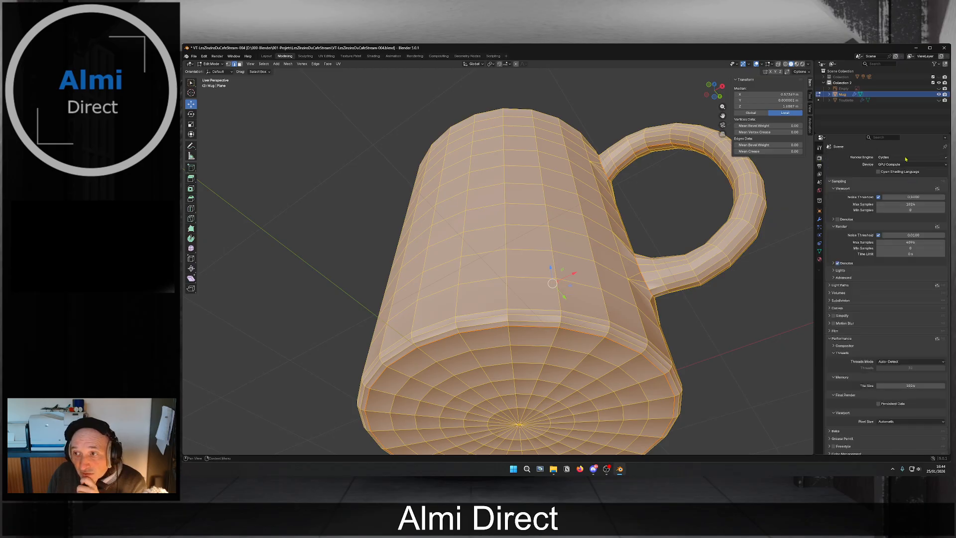
click(818, 222)
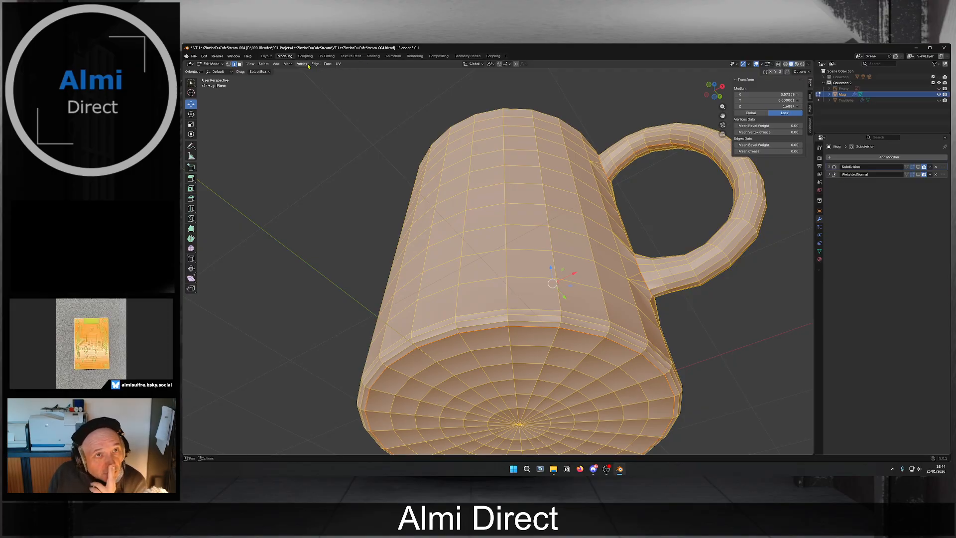
Try Poke Faces on all faces of the mug and undo it.
click(327, 63)
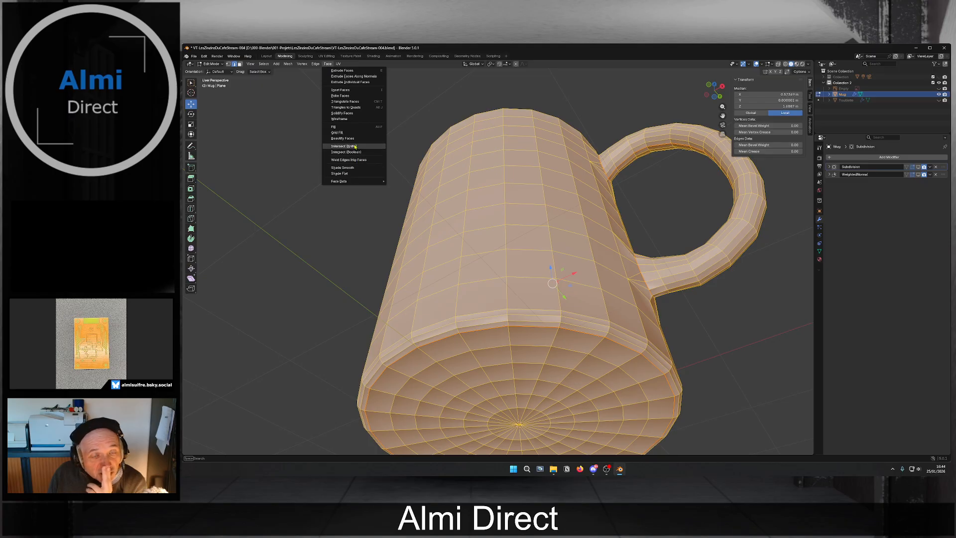
click(362, 95)
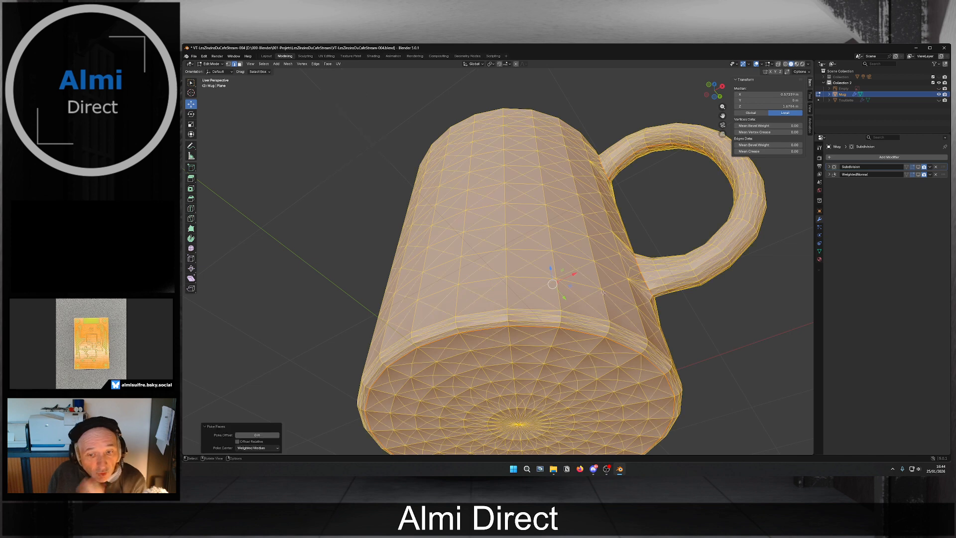
key(ctrl+z)
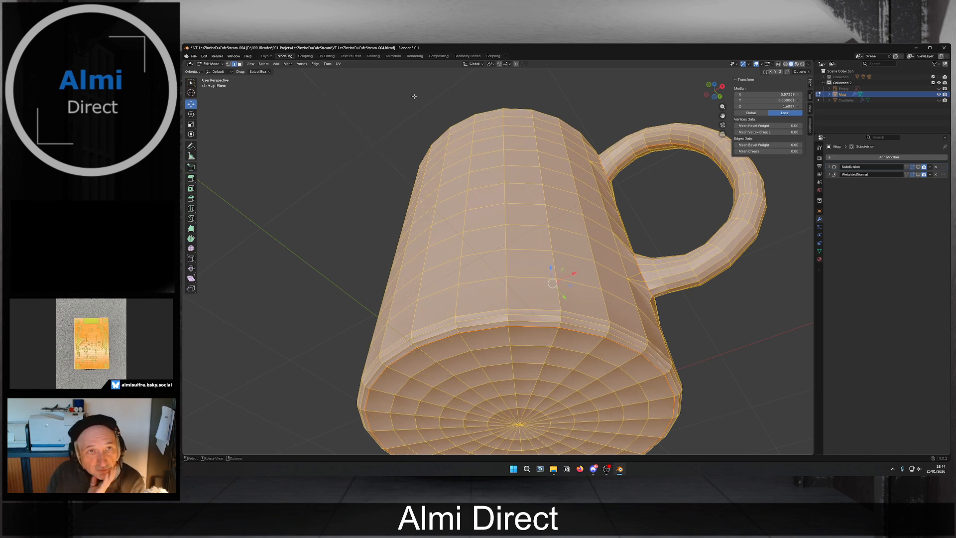
Try Solidify Faces on the whole mug mesh, and return to the original mesh with everything selected.
click(315, 64)
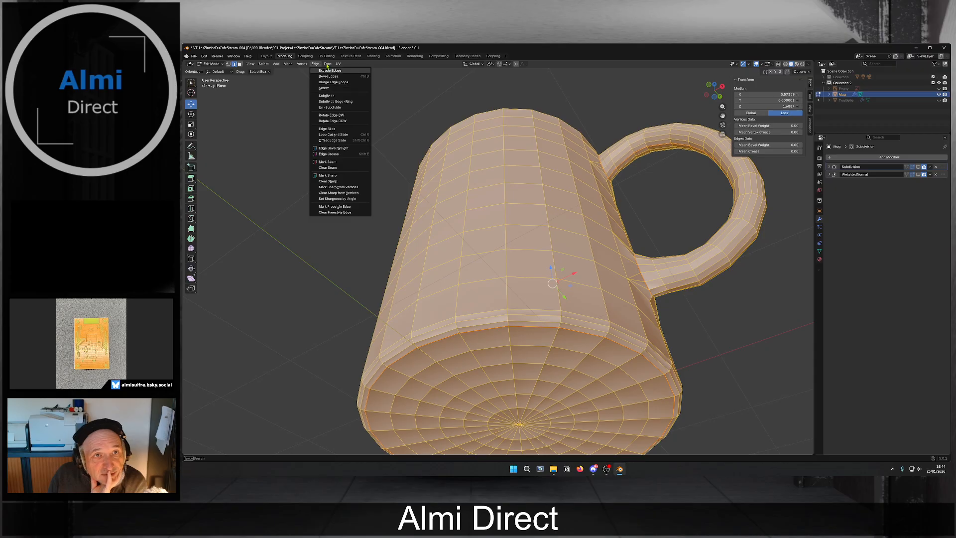
mouse_move(328, 65)
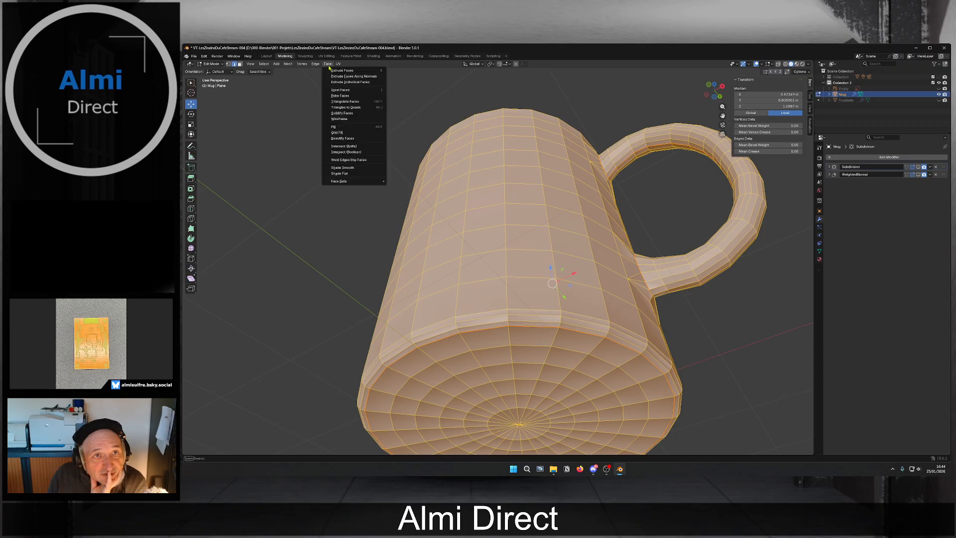
click(363, 113)
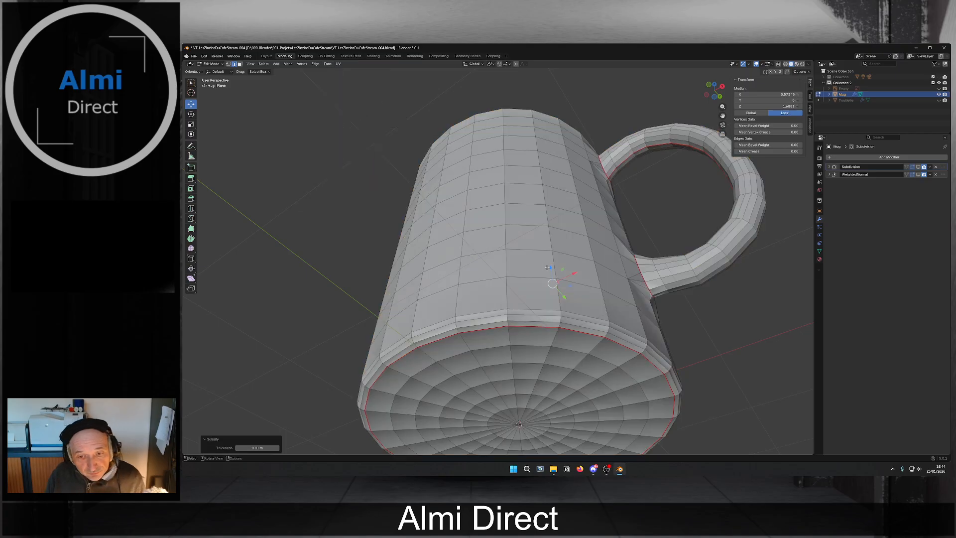
scroll(546, 269, down, 3)
key(a)
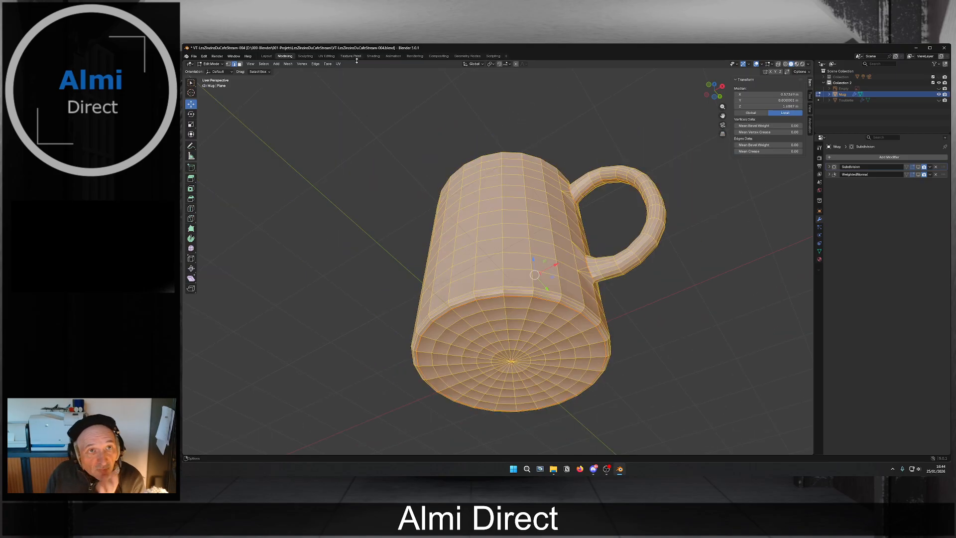
Try the Wireframe face operation on the whole mug mesh and undo it.
click(328, 64)
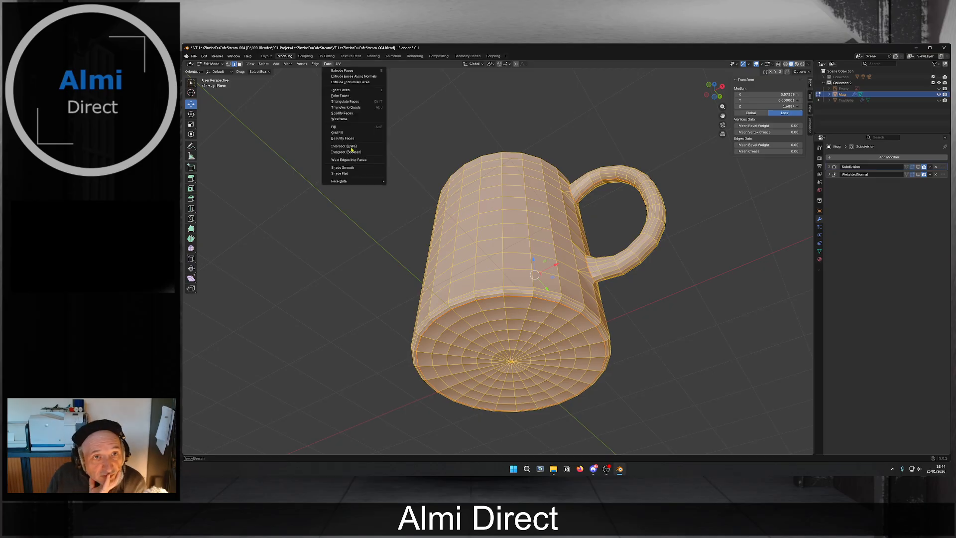
click(362, 119)
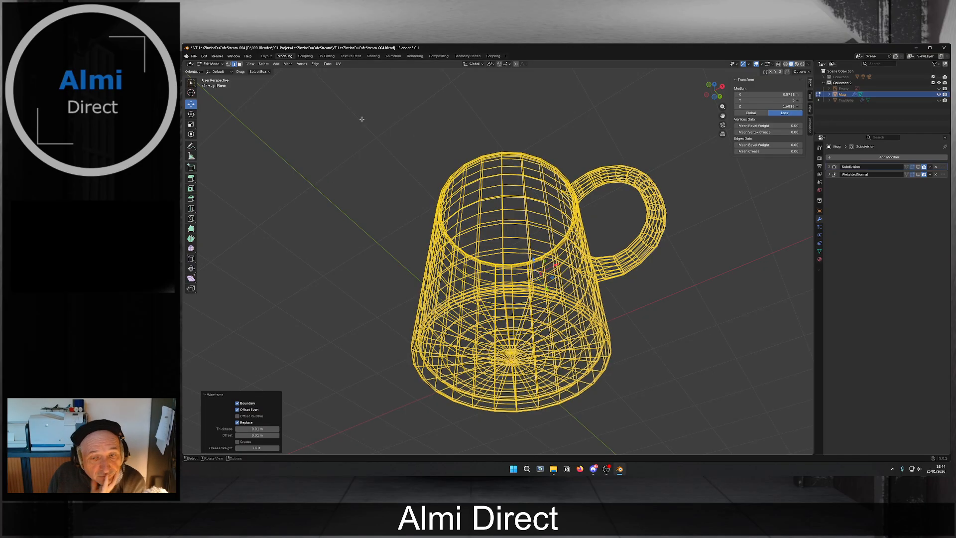
key(ctrl+z)
Try Beautify Faces on the whole mug mesh, inspect the underside and undo the operation.
click(327, 63)
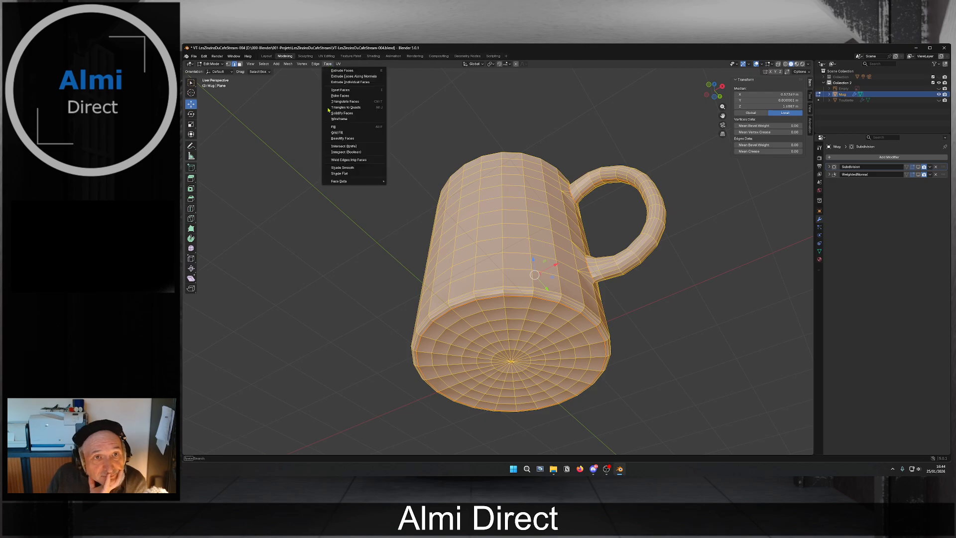
click(365, 139)
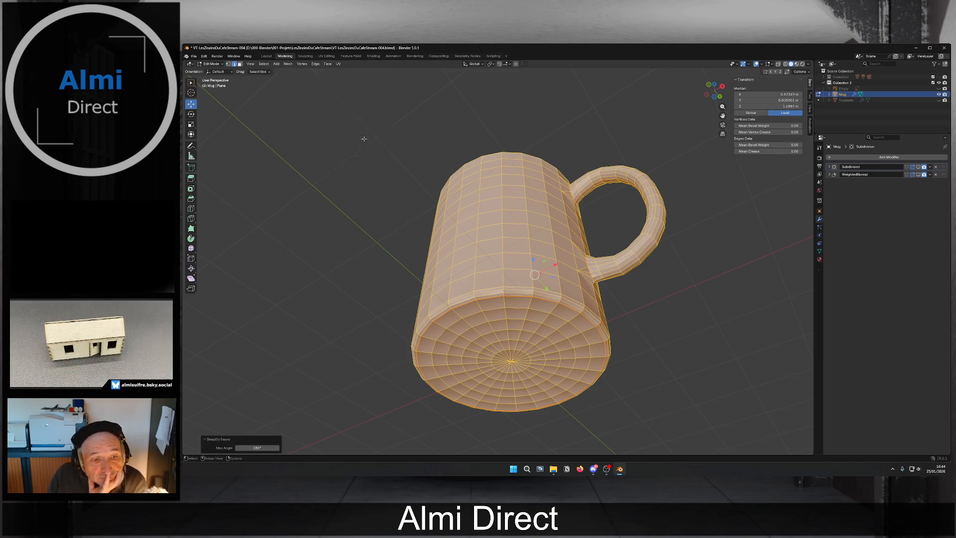
middle_drag(367, 148, 582, 302)
key(ctrl+z)
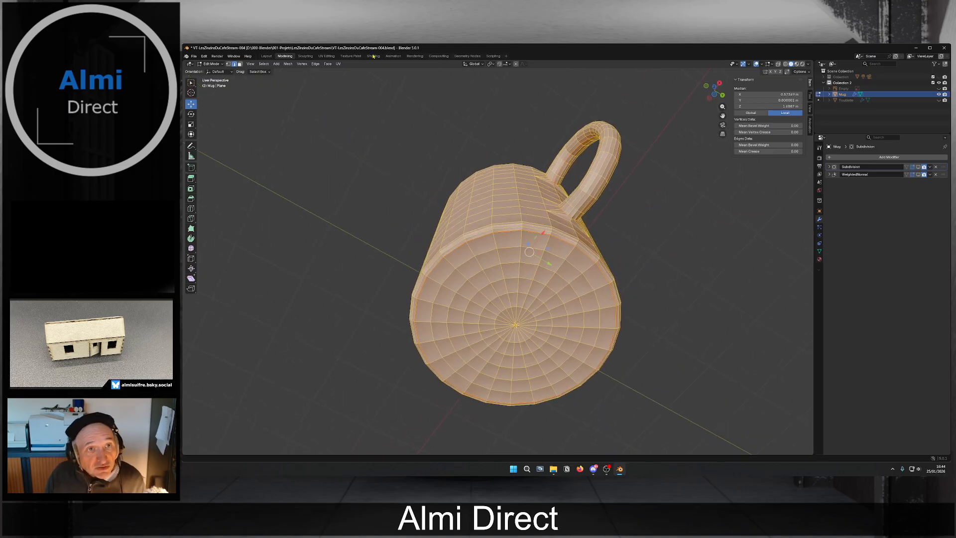
Set the normals of the whole mug mesh from its faces.
click(337, 64)
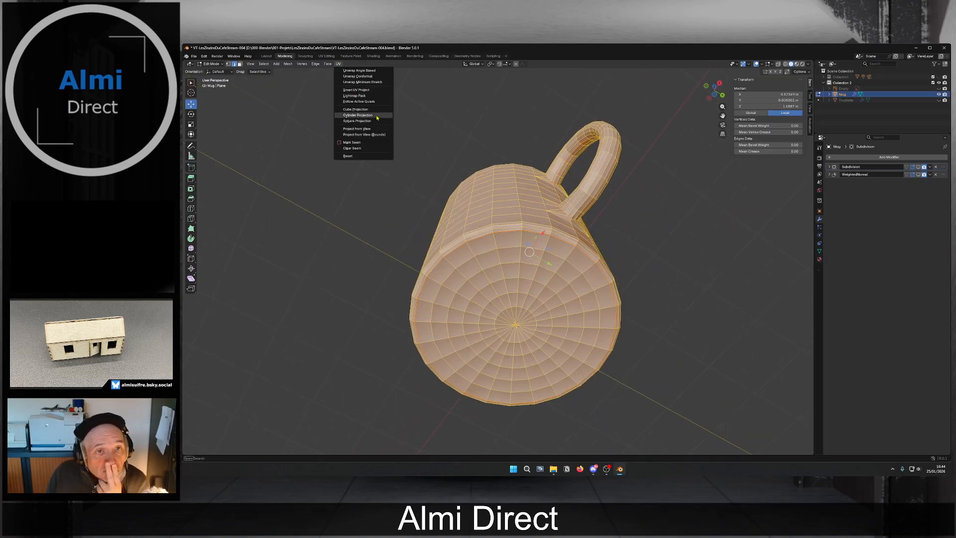
click(328, 64)
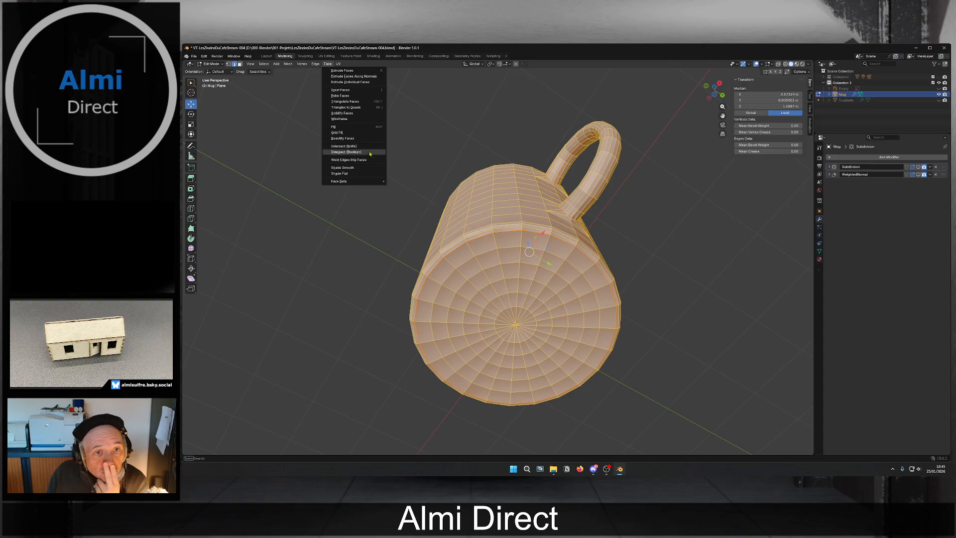
mouse_move(366, 182)
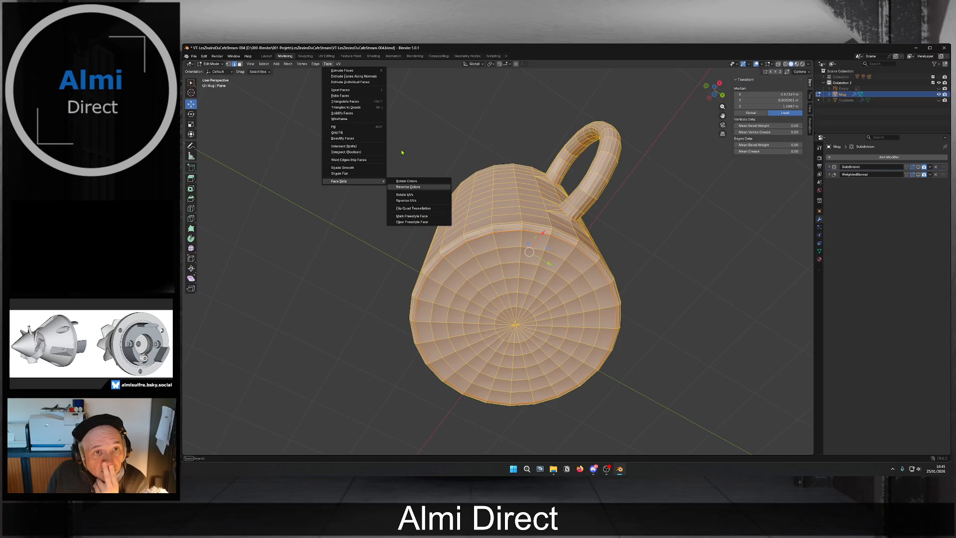
click(315, 67)
click(316, 65)
mouse_move(295, 67)
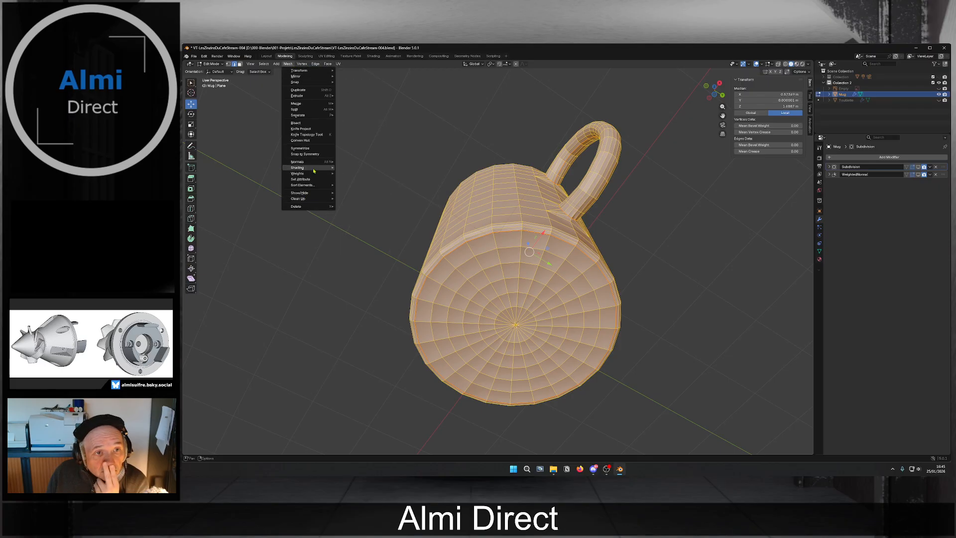
mouse_move(314, 161)
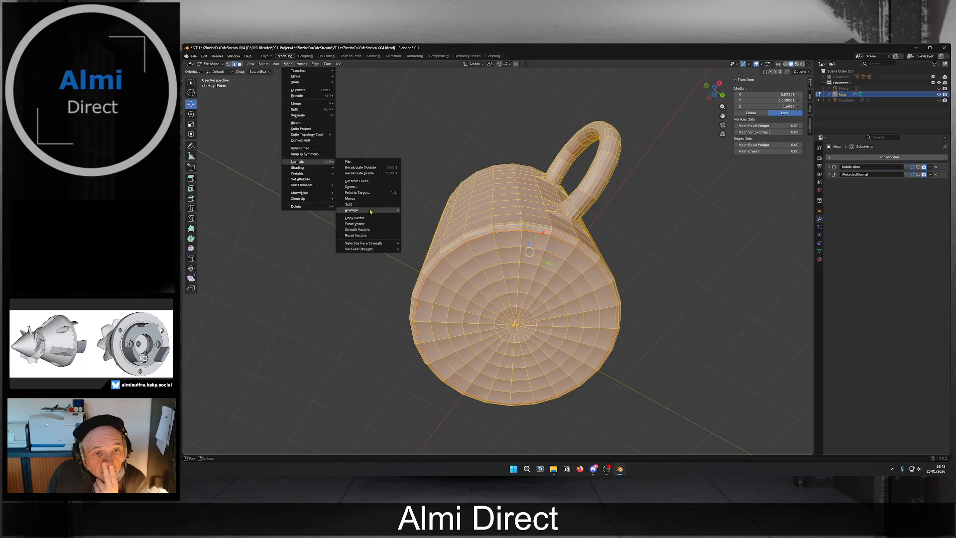
mouse_move(371, 212)
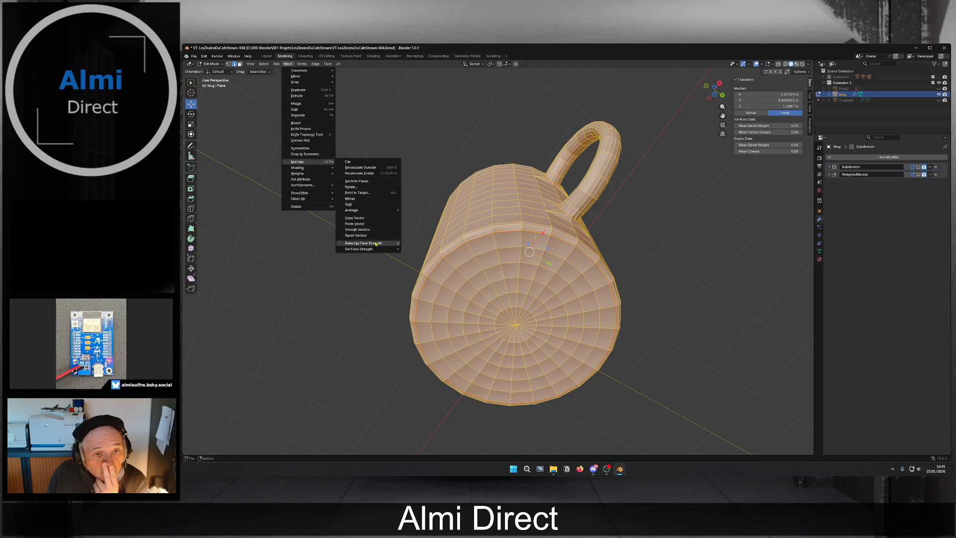
mouse_move(378, 244)
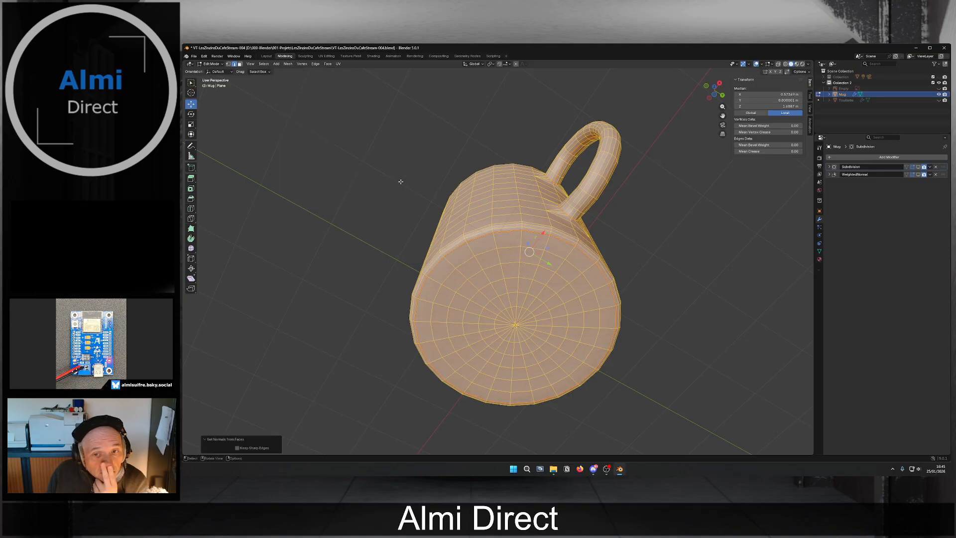
Check the mug's shading from outside and inside, comparing Edit Mode with Object Mode.
middle_drag(606, 272, 561, 223)
key(Tab)
key(Tab)
key(Tab)
scroll(561, 223, down, 3)
middle_drag(538, 267, 526, 241)
key(Tab)
scroll(559, 261, up, 4)
key(Tab)
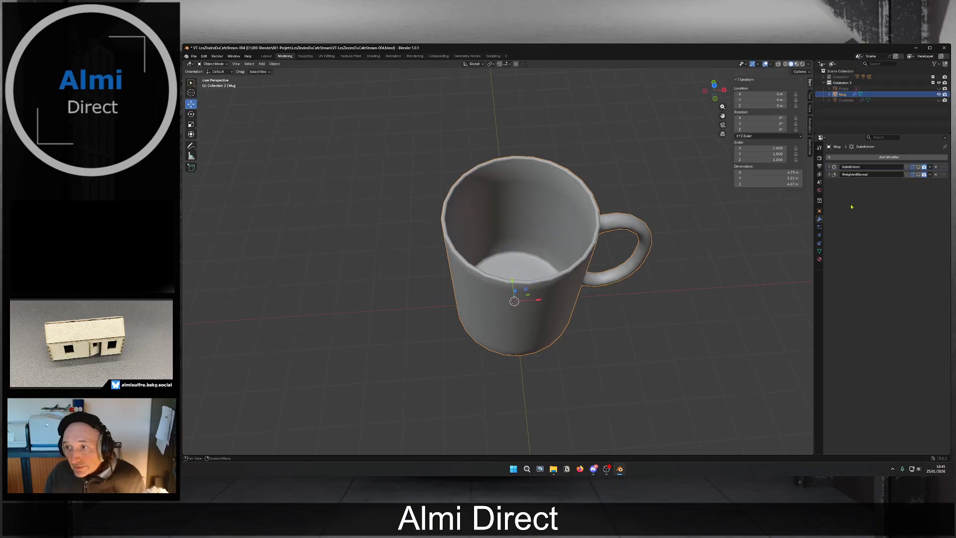
Unhide the stirrer object alongside the mug and save the file.
middle_drag(661, 261, 721, 251)
click(938, 100)
middle_drag(563, 204, 520, 199)
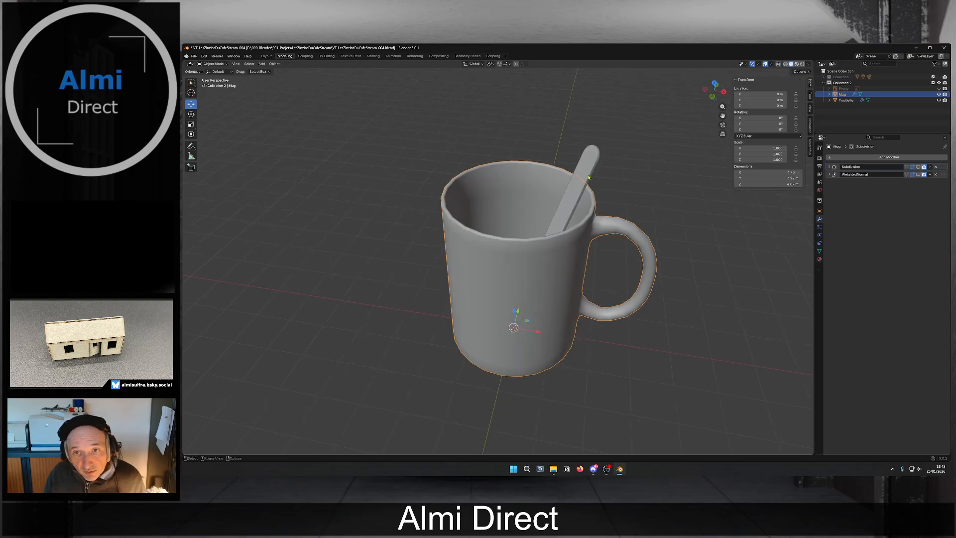
key(Tab)
mouse_move(604, 178)
middle_down()
mouse_move(601, 221)
mouse_move(595, 186)
middle_up()
scroll(602, 222, up, 1)
key(Tab)
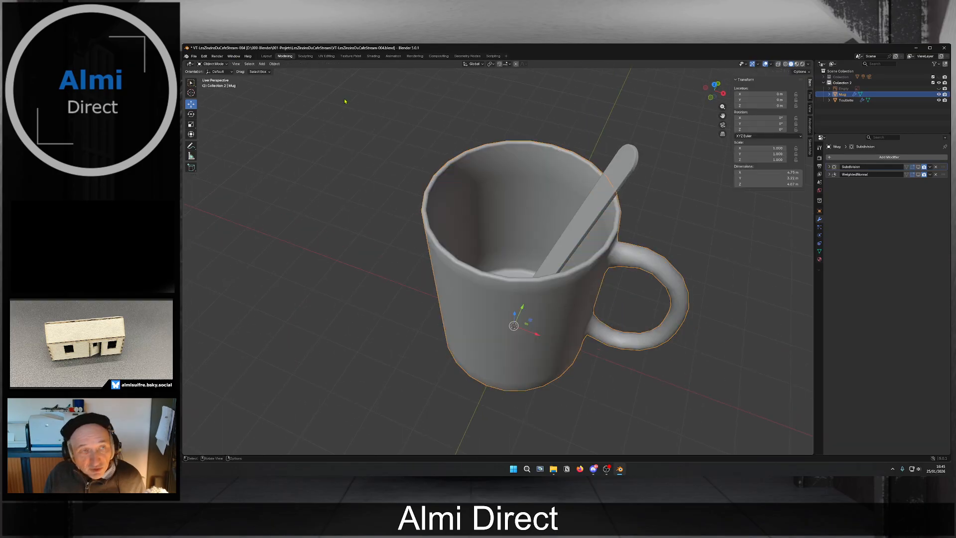
click(193, 55)
click(202, 94)
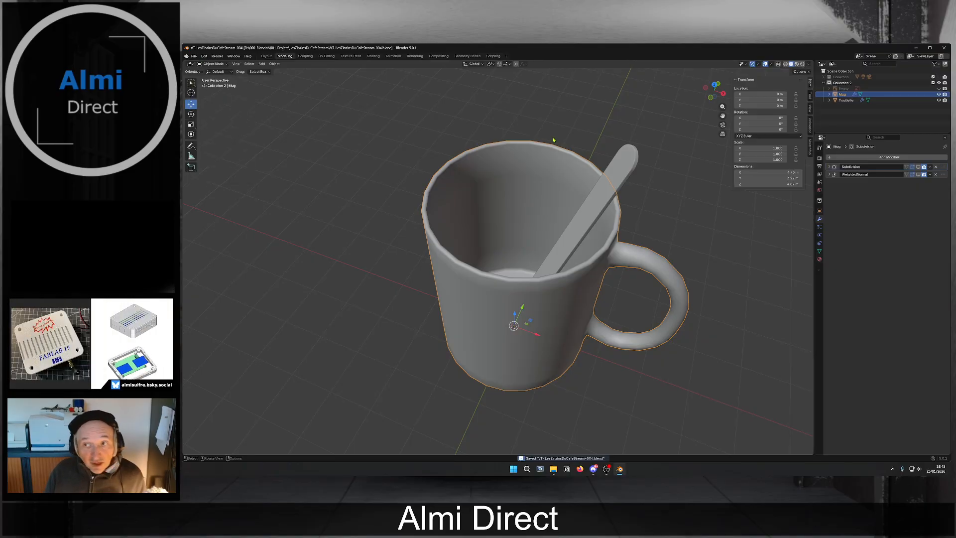
Set the viewport lighting to MatCap with the reddish-brown clay material and view the mug with its stirrer.
click(807, 64)
click(806, 93)
click(805, 107)
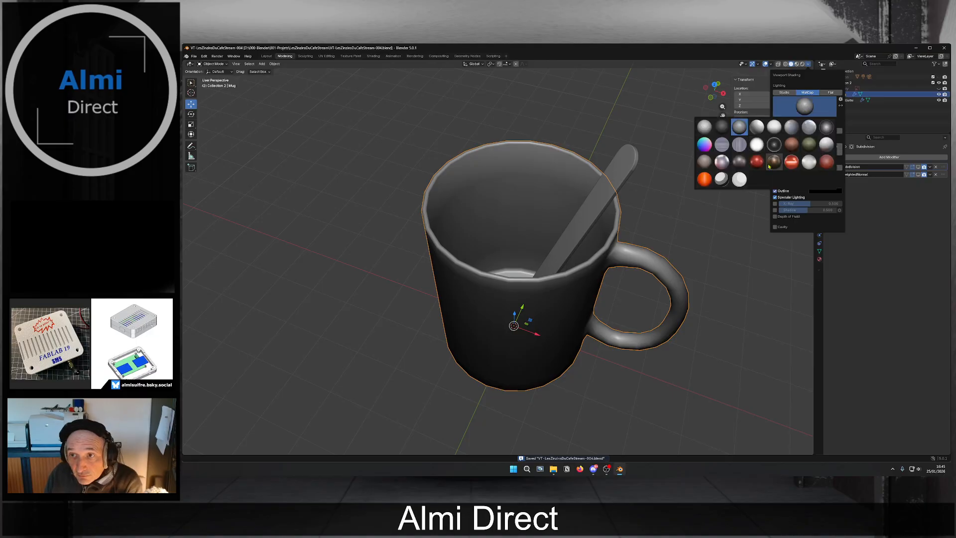
click(795, 148)
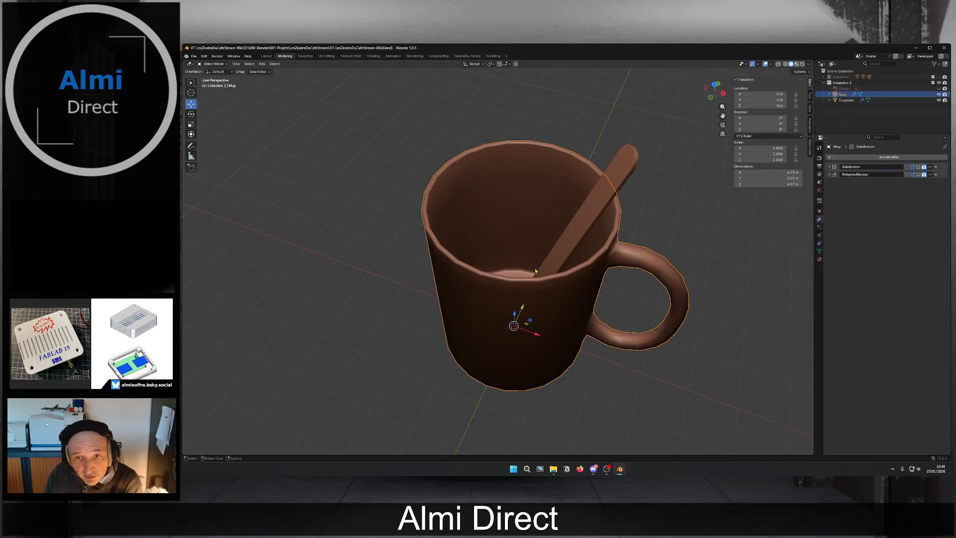
scroll(539, 269, down, 2)
scroll(539, 269, up, 1)
alt+middle_drag(539, 269, 499, 282)
scroll(496, 247, up, 3)
scroll(534, 237, down, 3)
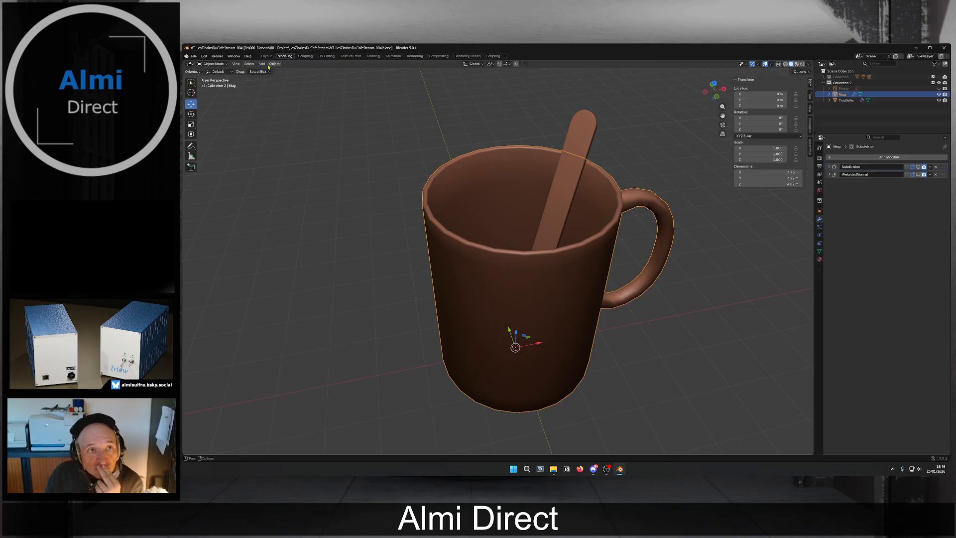
Switch to the UV Editing workspace and frame the textured mug and its UV layout.
click(327, 55)
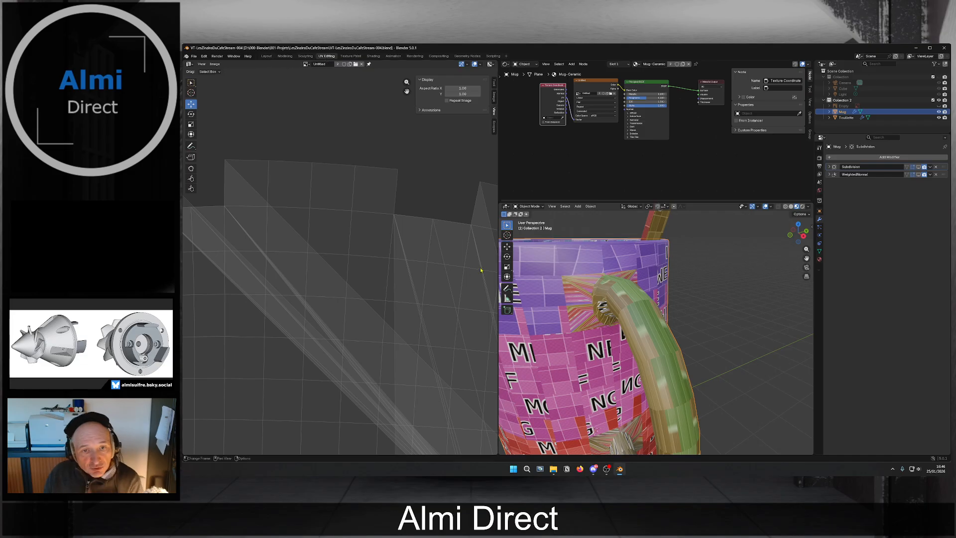
scroll(429, 266, up, 1)
scroll(597, 299, down, 3)
middle_drag(598, 299, 638, 300)
scroll(638, 300, up, 3)
scroll(637, 300, up, 2)
scroll(669, 284, down, 4)
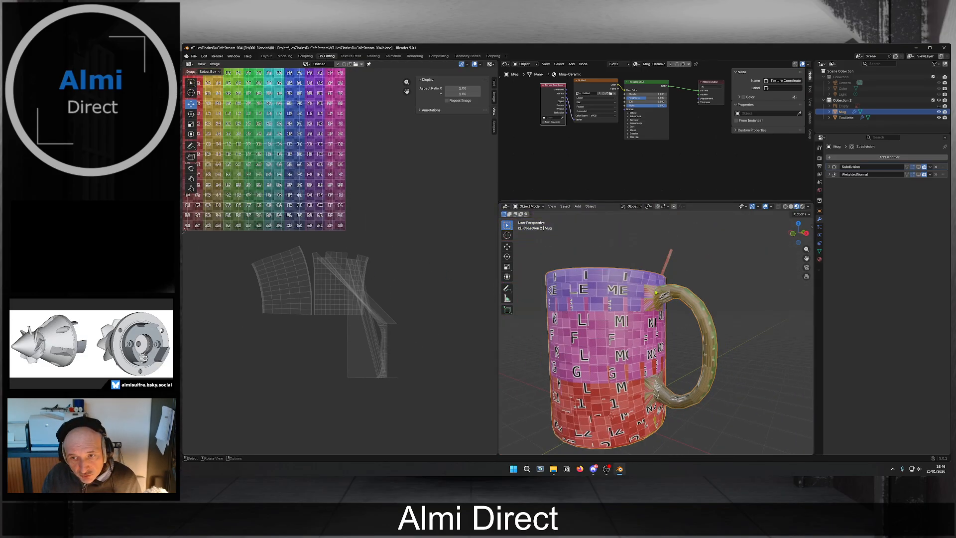
scroll(655, 295, up, 3)
scroll(655, 294, down, 3)
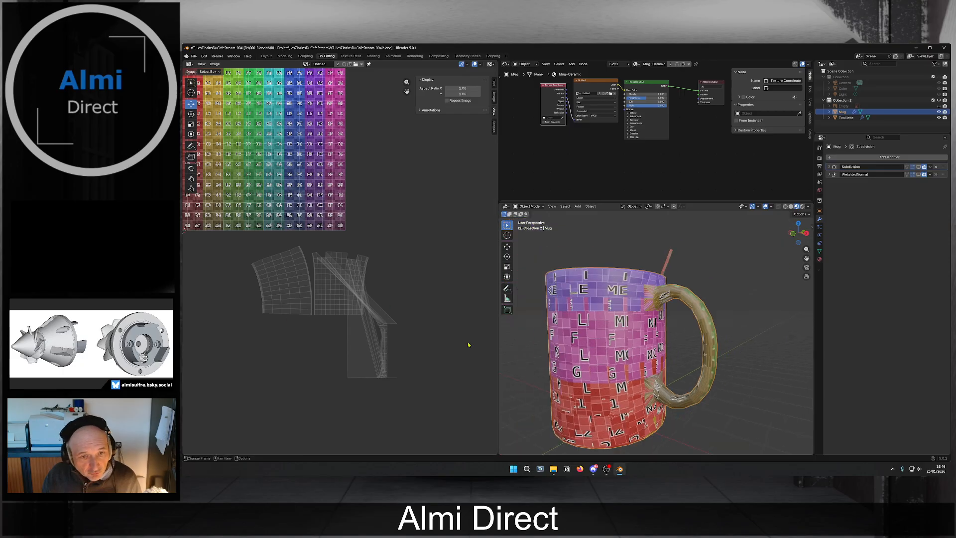
middle_drag(651, 298, 649, 360)
Select the stirrer together with the mug and unwrap all faces of both meshes in Edit Mode.
key(Tab)
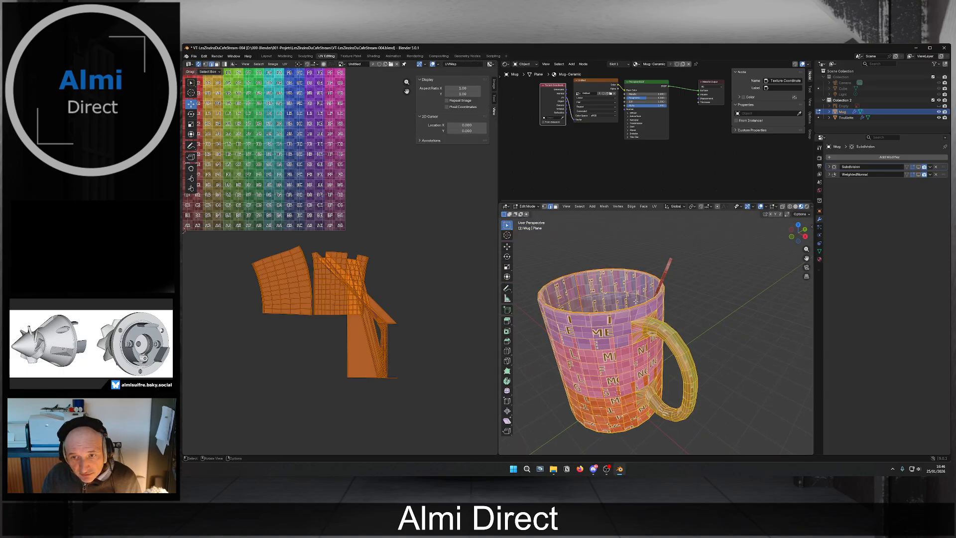
key(Tab)
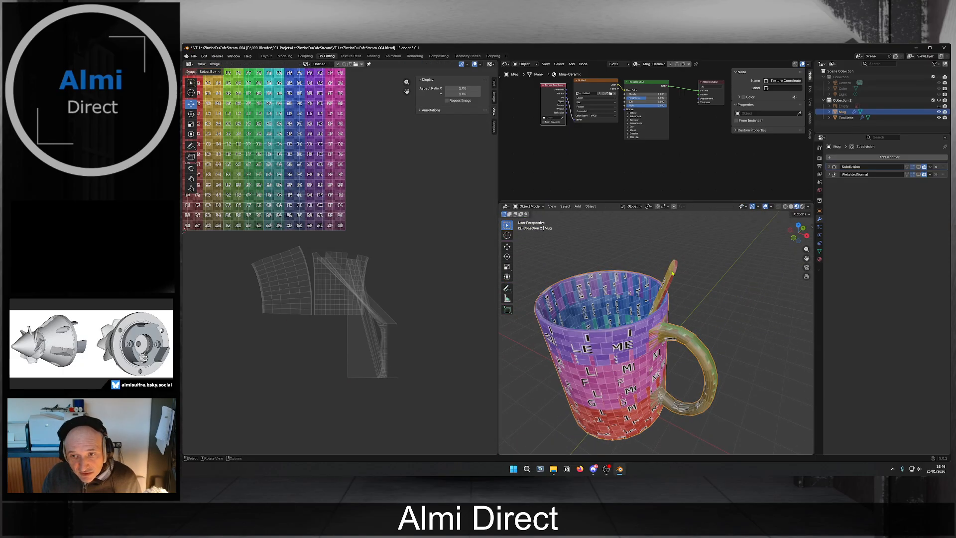
click(654, 319)
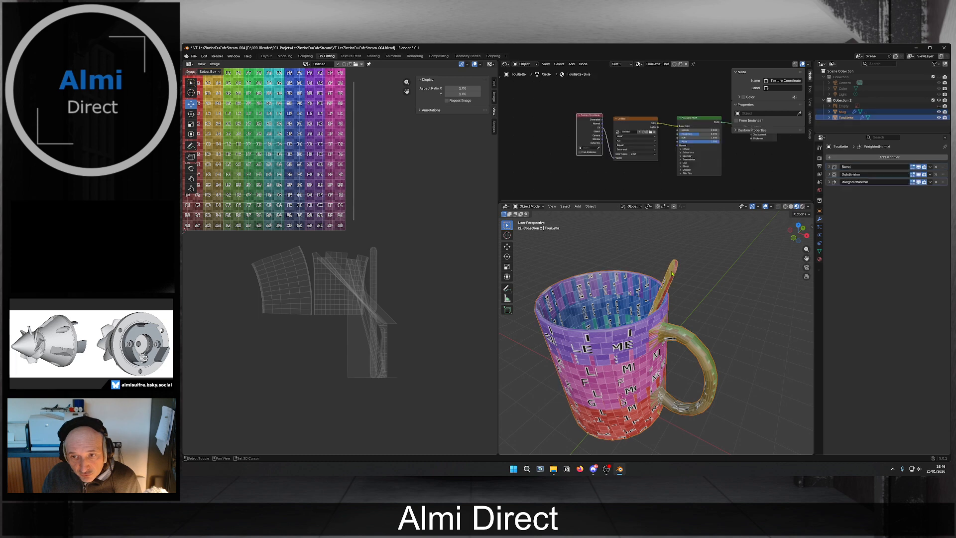
click(644, 327)
key(Tab)
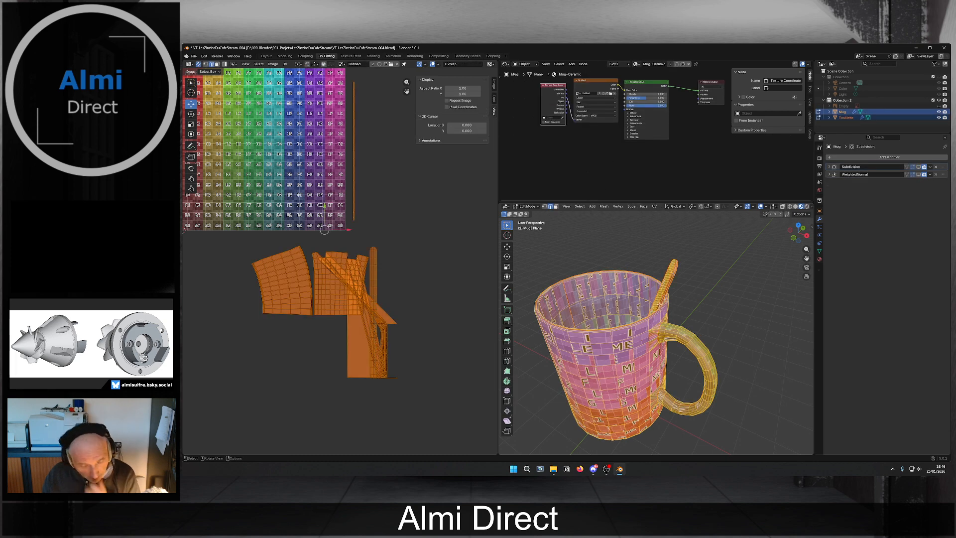
key(u)
click(647, 309)
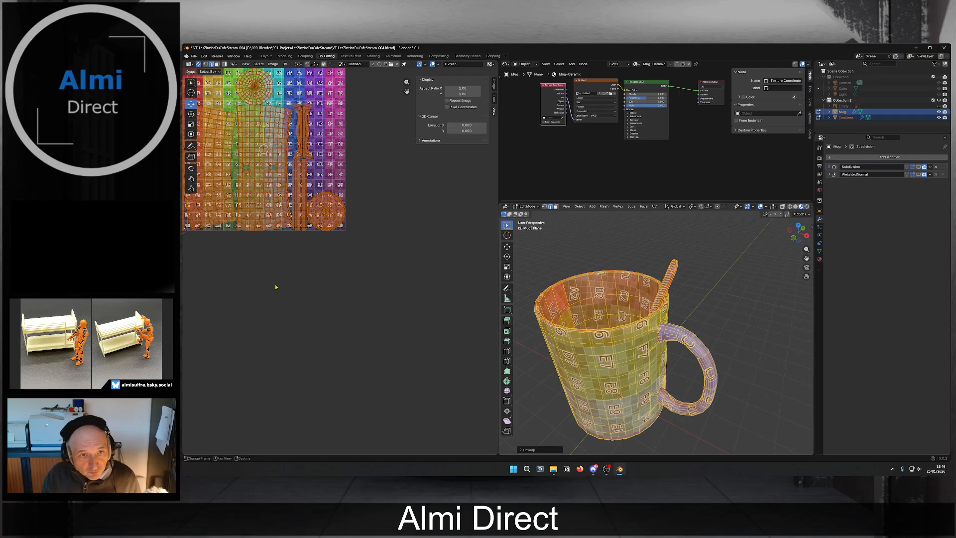
Move all the unwrapped UV islands into the empty area below the colour grid image.
scroll(305, 252, down, 3)
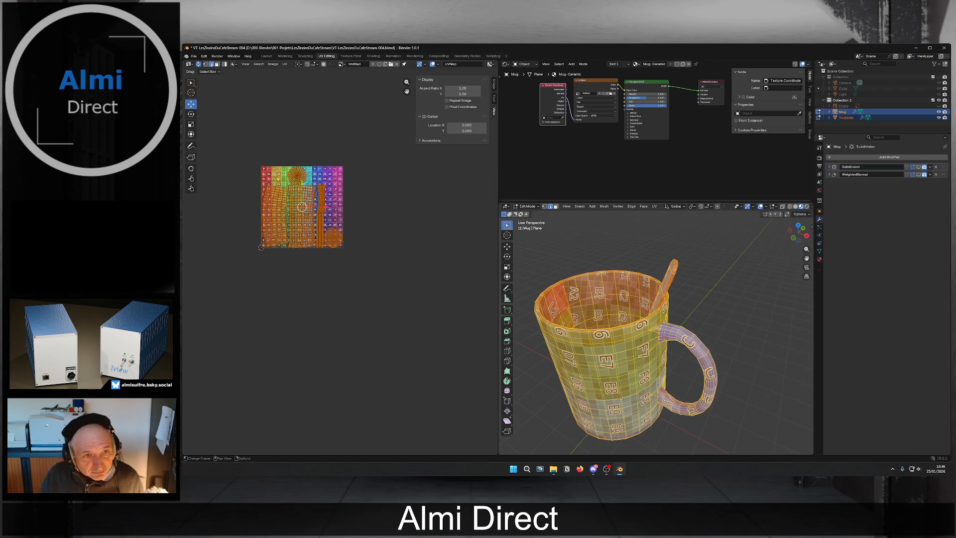
key(g)
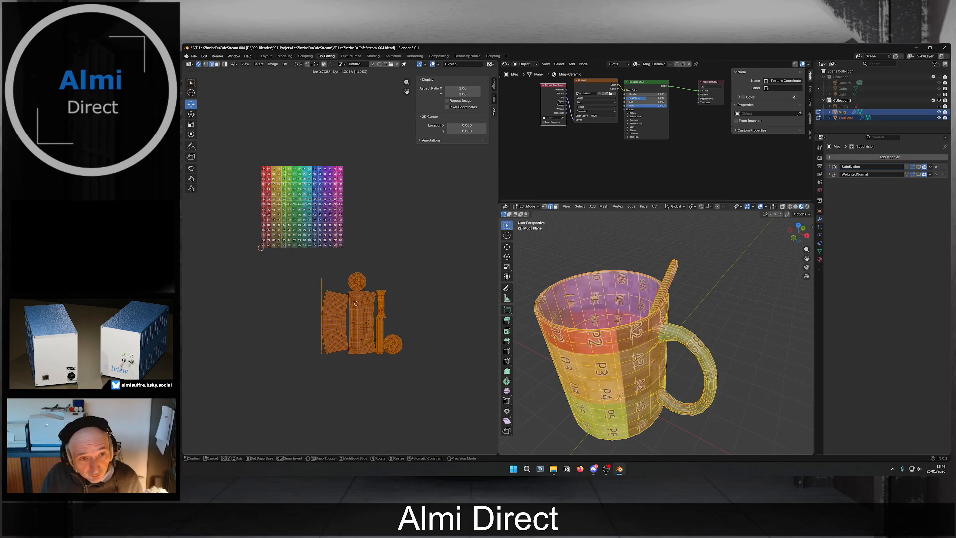
click(353, 328)
scroll(351, 329, up, 5)
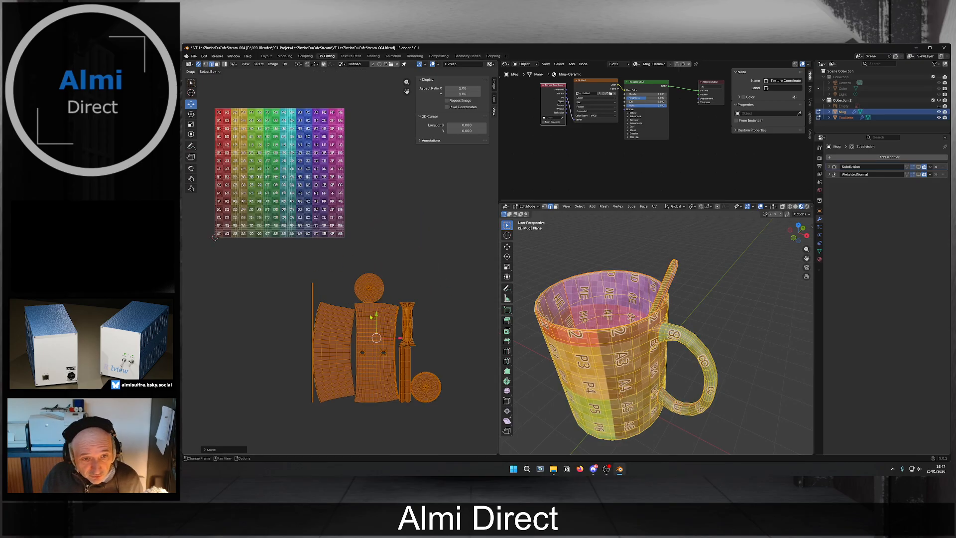
Examine the grid texture inside the mug and the shapes of the unwrapped UV islands.
scroll(329, 240, down, 1)
middle_drag(622, 338, 650, 388)
scroll(648, 361, up, 1)
scroll(649, 361, up, 2)
scroll(335, 267, up, 1)
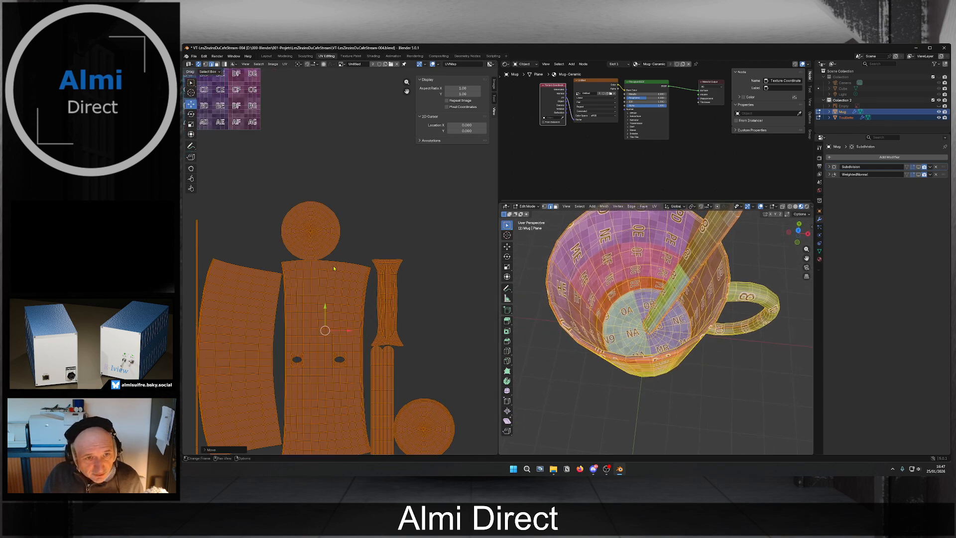
middle_drag(323, 267, 376, 286)
scroll(402, 309, down, 2)
scroll(398, 308, down, 1)
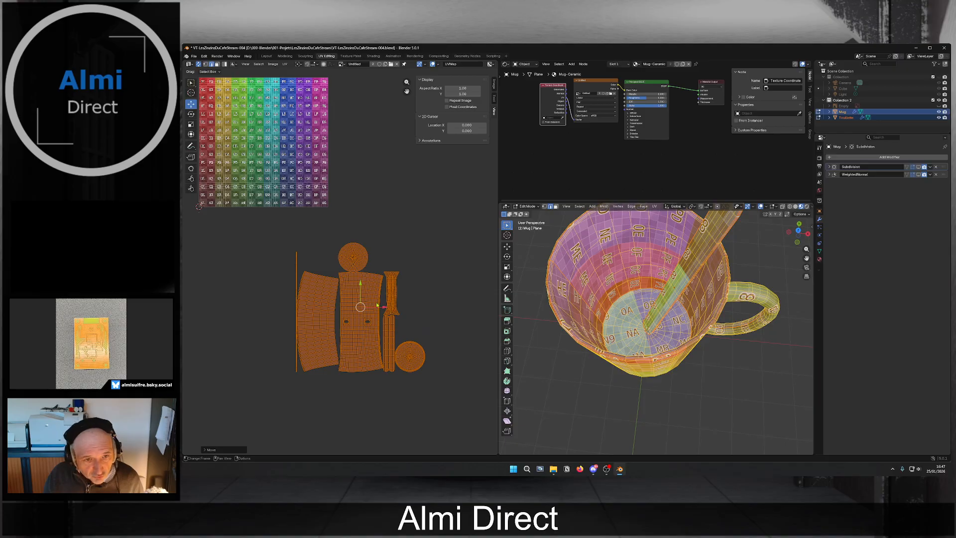
Clear the UV selection and select only the curved island of the mug's inner wall.
key(alt+a)
key(l)
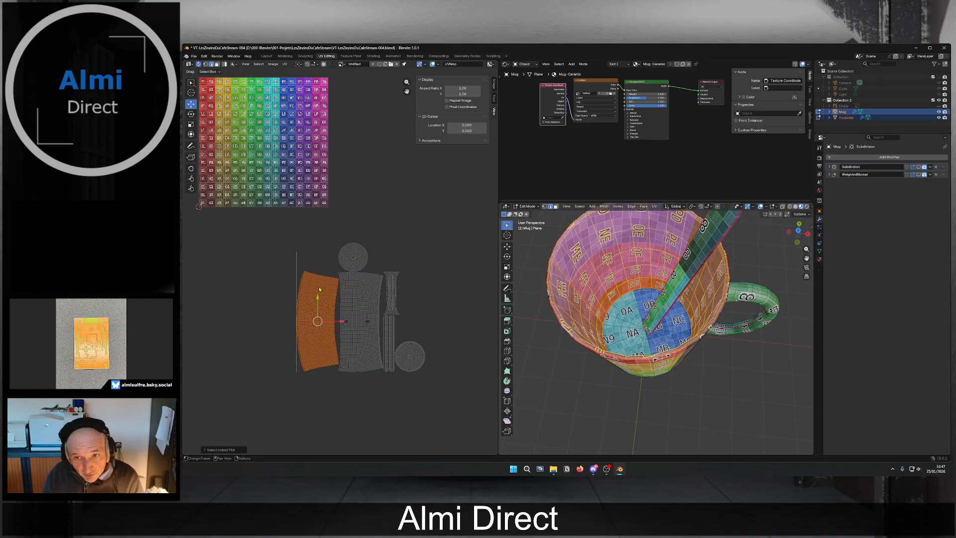
Rotate the inner wall's UV island to lie roughly horizontal and move it away from the other islands.
key(r)
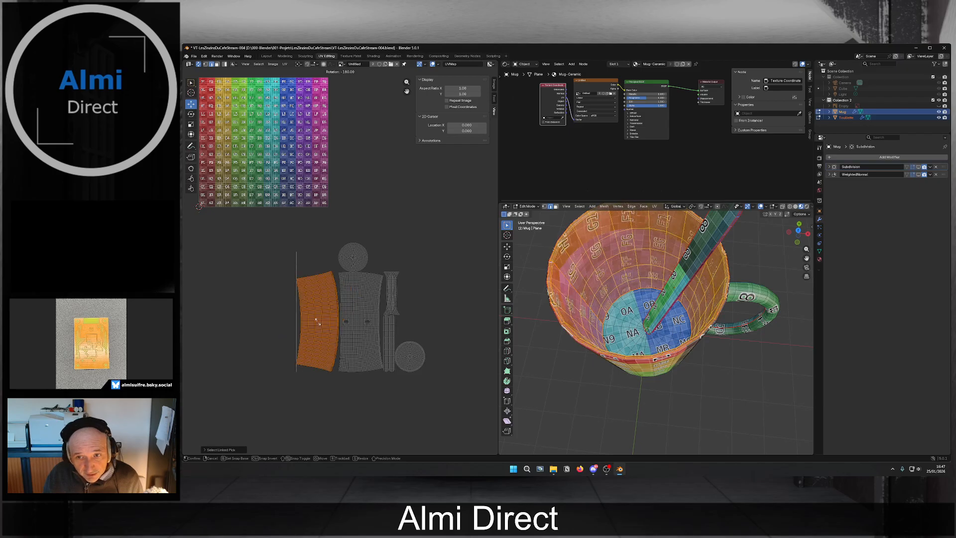
click(335, 345)
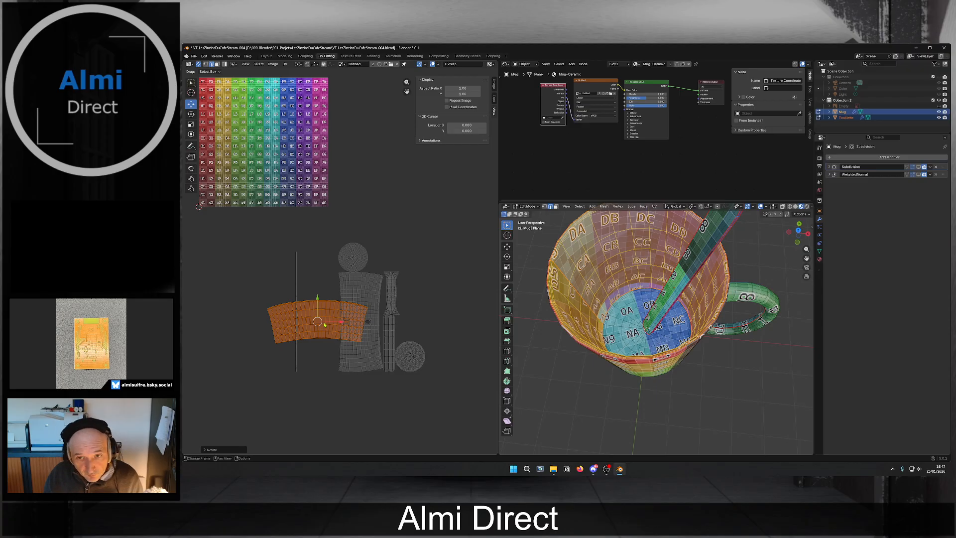
scroll(324, 324, down, 2)
middle_drag(542, 323, 543, 295)
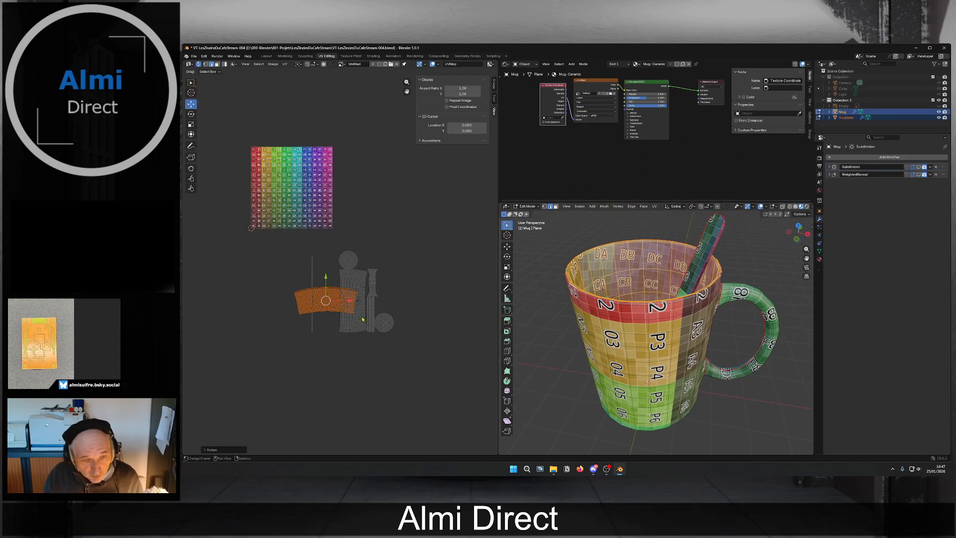
key(r)
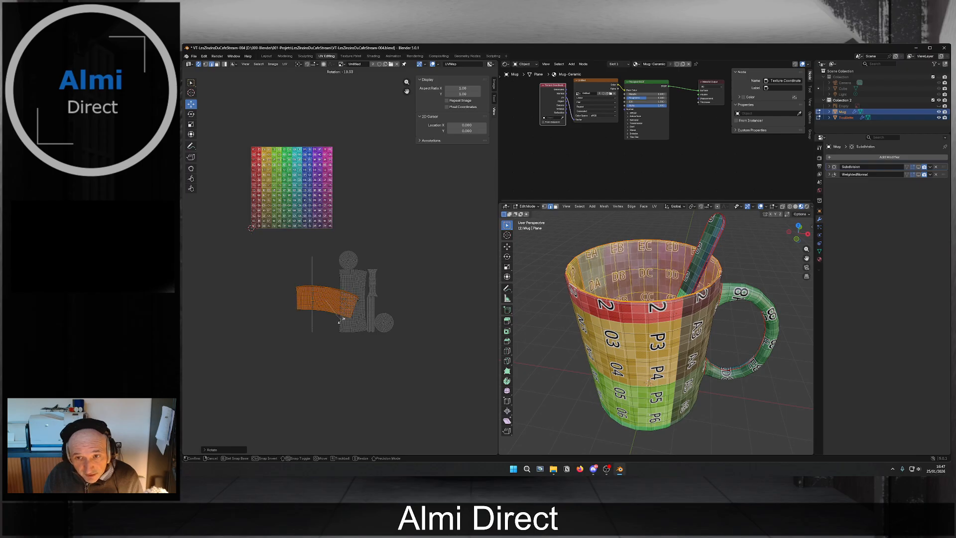
click(342, 317)
drag(327, 302, 270, 268)
scroll(269, 267, up, 3)
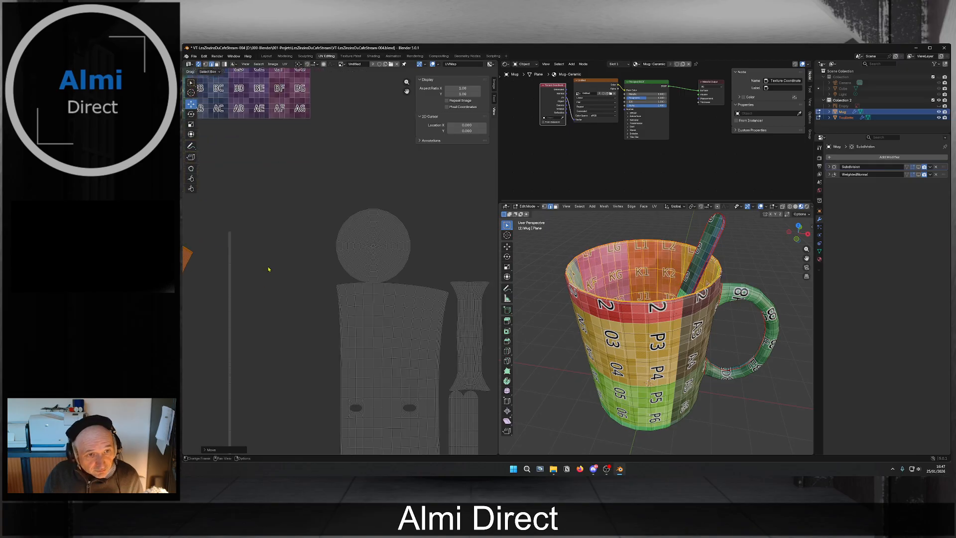
Undo the move and both rotations of the inner wall's UV island.
middle_drag(257, 277, 446, 277)
middle_drag(295, 269, 386, 270)
scroll(394, 272, down, 2)
key(ctrl+z)
key(ctrl+z)
key(ctrl+z)
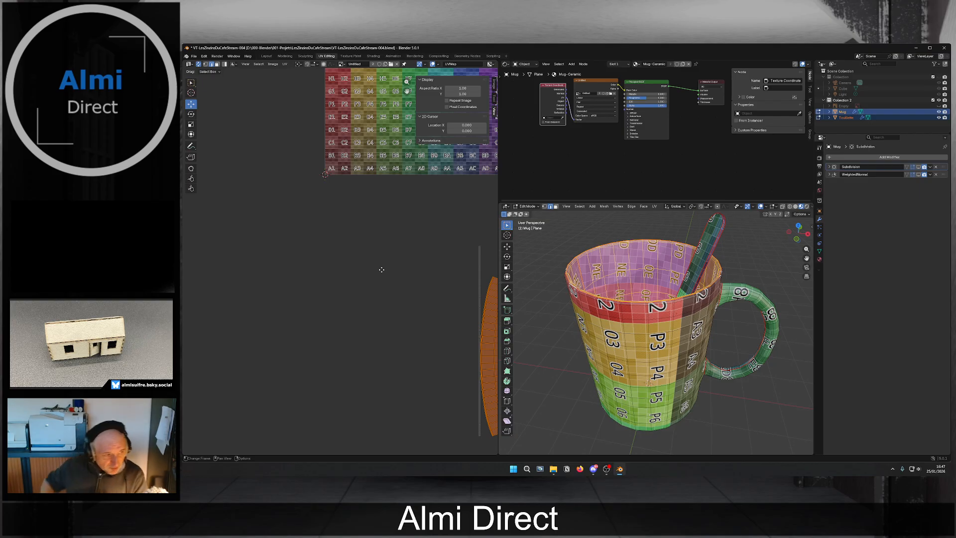
scroll(381, 269, down, 1)
middle_drag(407, 284, 298, 280)
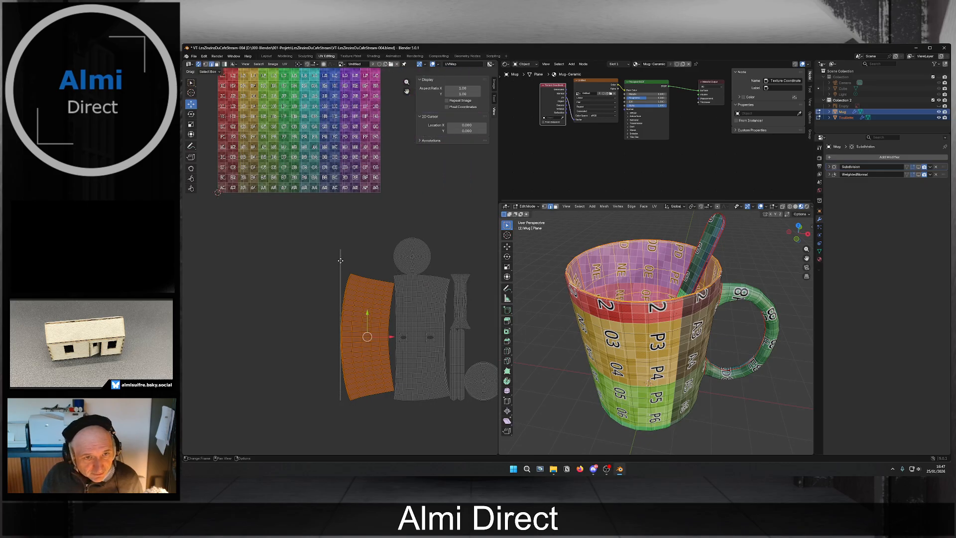
Select only the thin line-shaped UV island beside the inner wall and move it next to the grid texture.
key(alt+a)
key(l)
scroll(340, 264, down, 2)
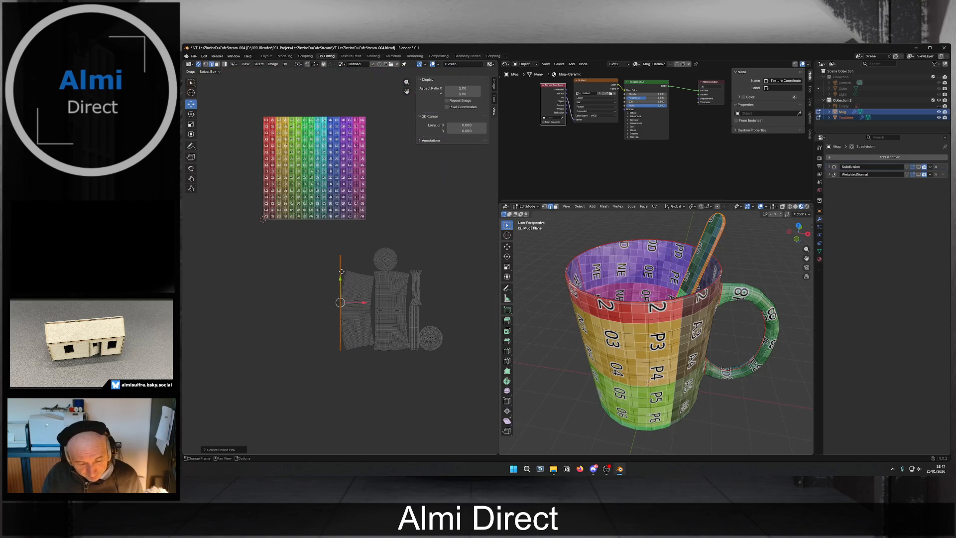
key(g)
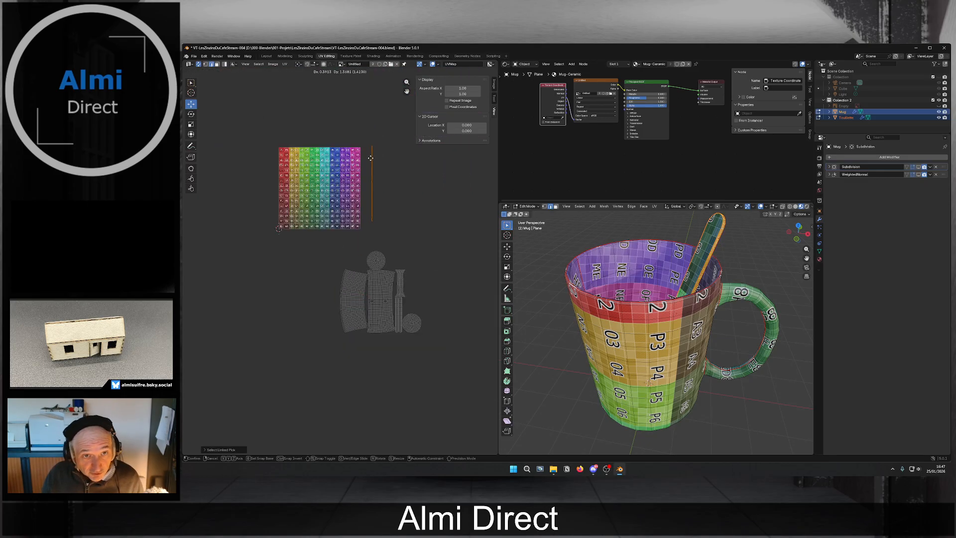
click(371, 156)
Straighten the top edge loop of the inner wall's curved UV island with Align Horizontally.
scroll(360, 230, up, 2)
scroll(360, 230, up, 2)
click(365, 323)
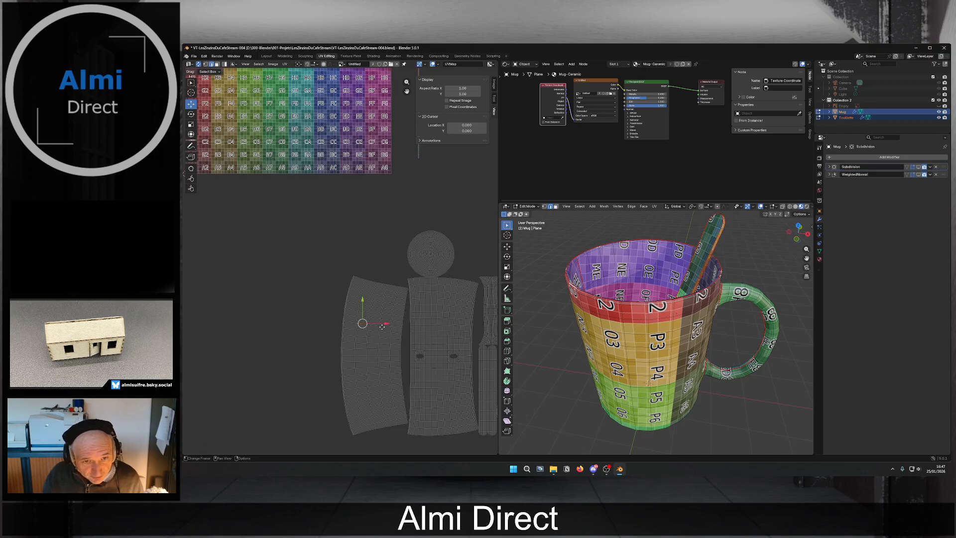
scroll(372, 325, up, 5)
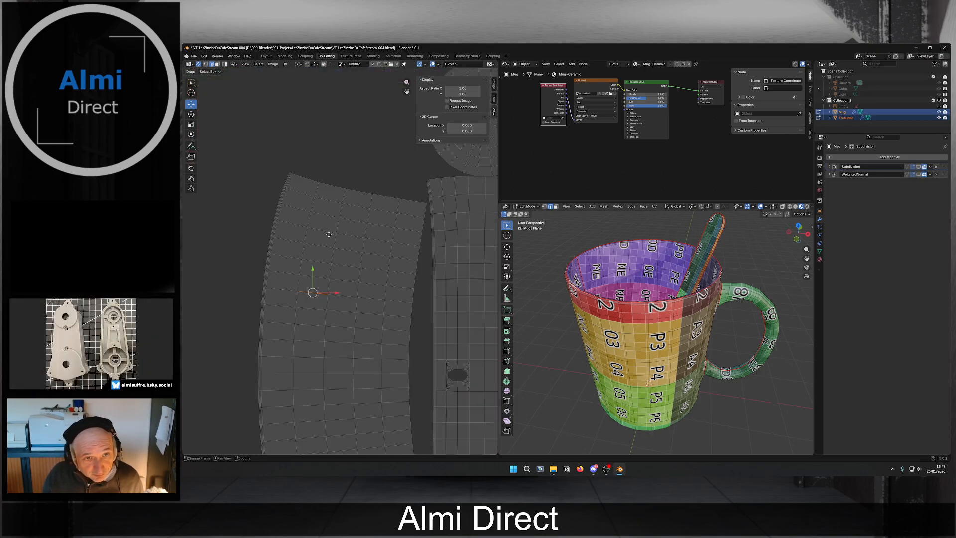
click(310, 184)
alt+click(311, 183)
key(u)
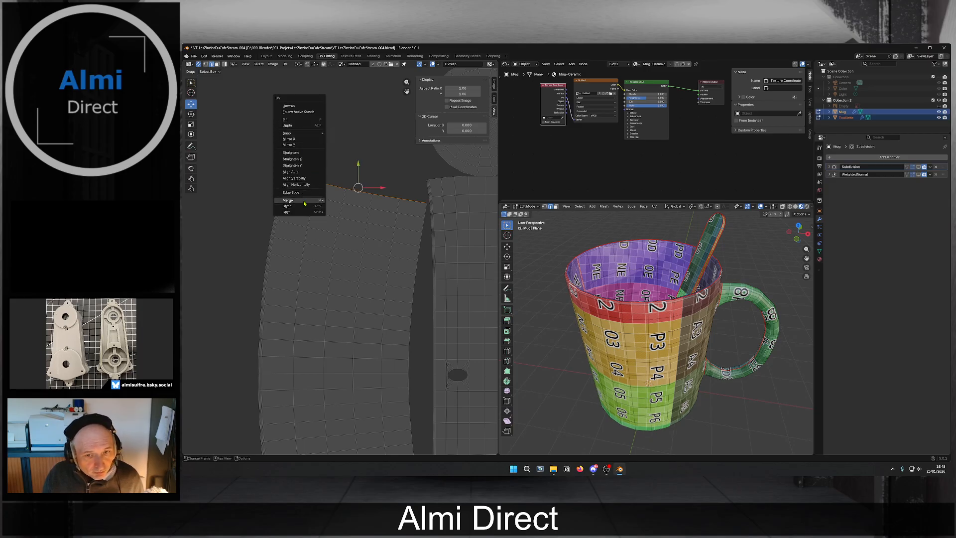
mouse_move(304, 200)
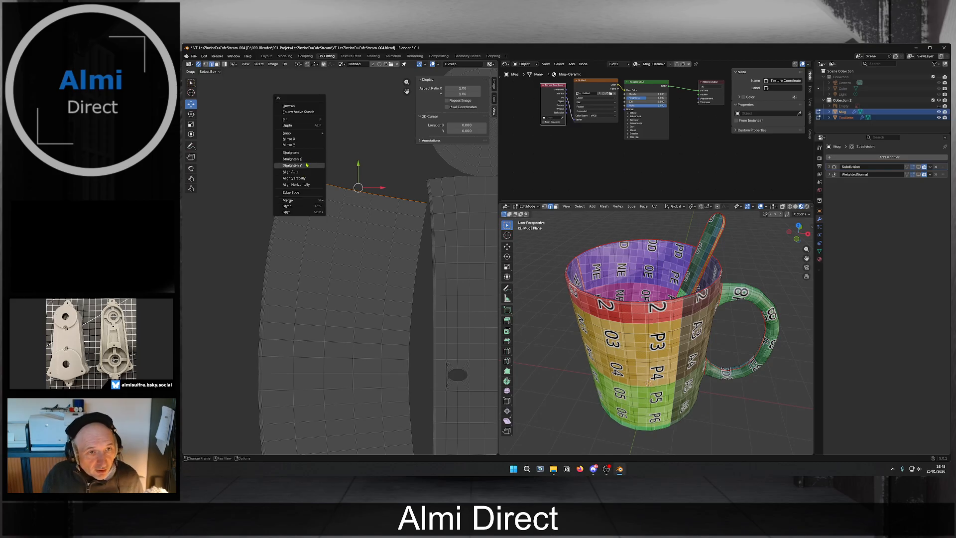
click(306, 185)
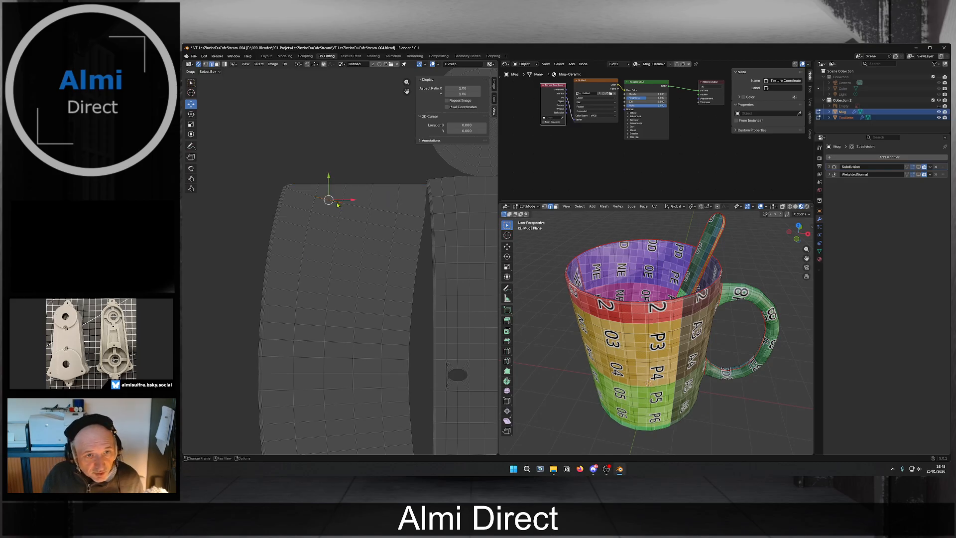
Align the edge rows just below the top of the inner wall's UV island horizontally, one row at a time.
alt+click(337, 205)
right_click(337, 204)
click(337, 204)
click(332, 222)
alt+click(332, 222)
right_click(332, 222)
click(332, 222)
click(331, 238)
alt+click(331, 238)
right_click(331, 238)
click(331, 239)
click(326, 249)
alt+click(326, 249)
right_click(326, 249)
click(326, 250)
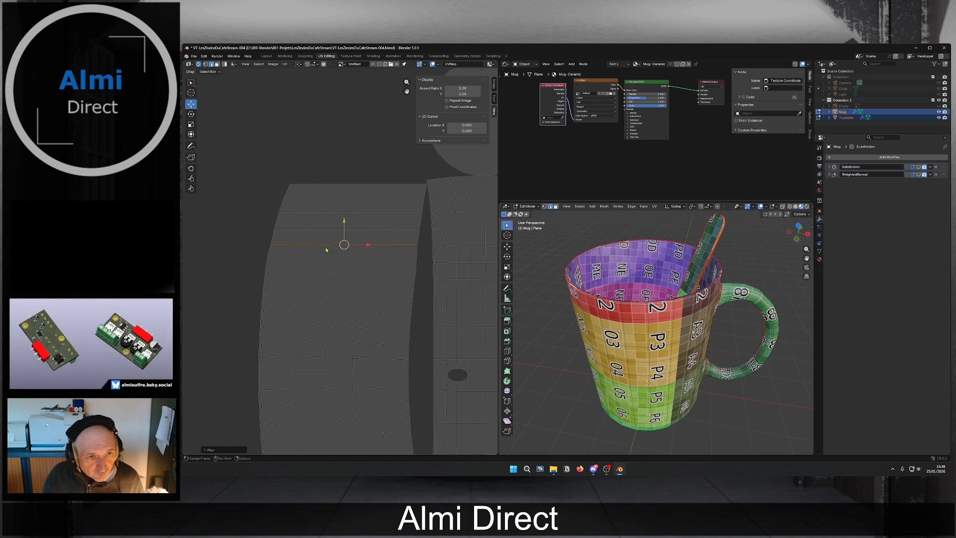
click(324, 266)
alt+click(324, 265)
right_click(324, 265)
click(323, 264)
click(322, 280)
alt+click(324, 282)
right_click(324, 282)
click(323, 280)
Continue down the inner wall's UV island, aligning each edge row in its middle section horizontally.
middle_drag(320, 299, 319, 258)
click(320, 258)
alt+click(319, 257)
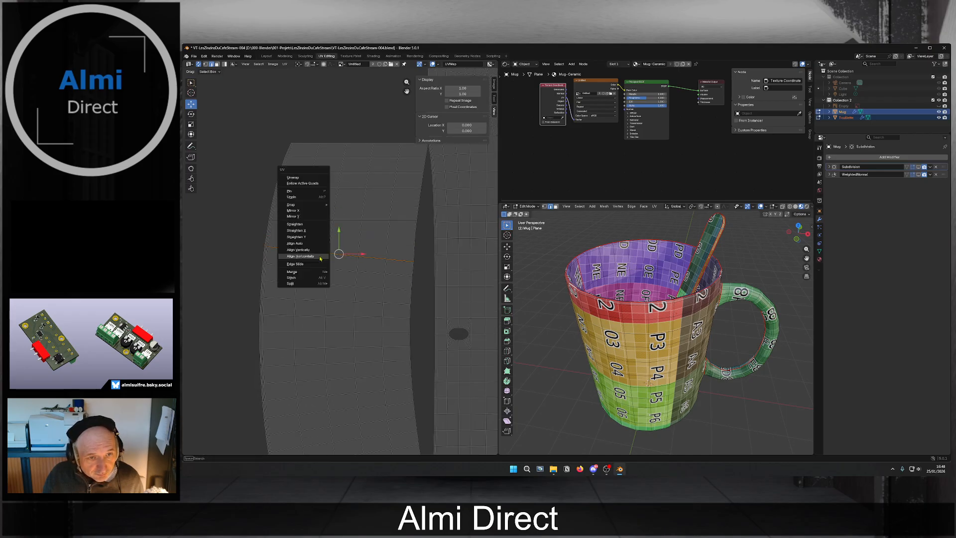
click(317, 274)
alt+click(319, 272)
right_click(318, 272)
click(318, 271)
click(318, 287)
right_click(318, 287)
click(319, 289)
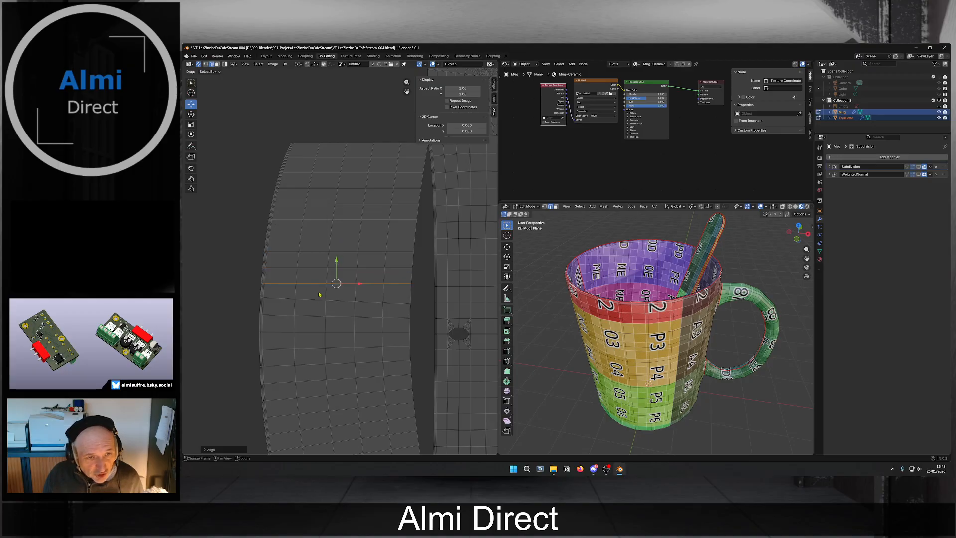
double_click(317, 301)
right_click(318, 302)
click(319, 302)
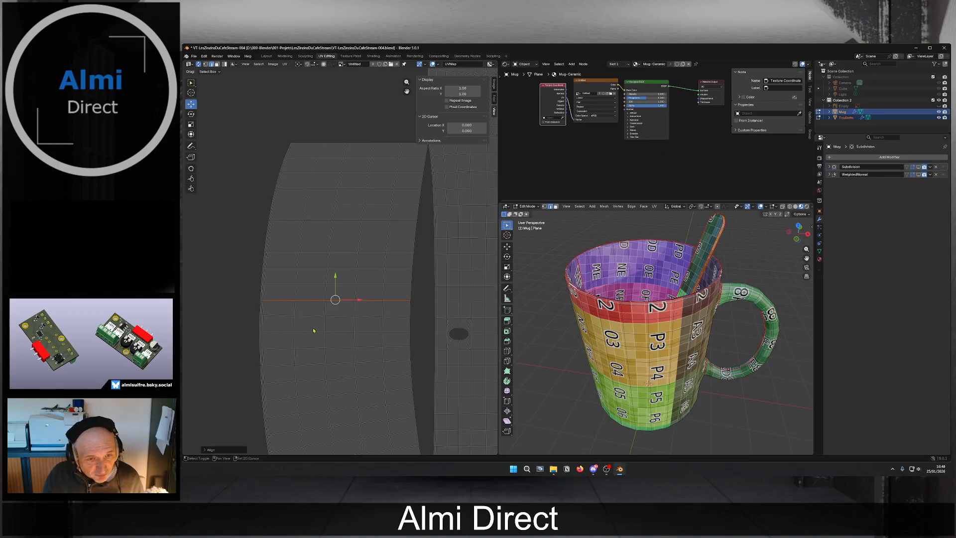
middle_drag(314, 327, 301, 251)
alt+click(302, 246)
right_click(302, 246)
click(301, 249)
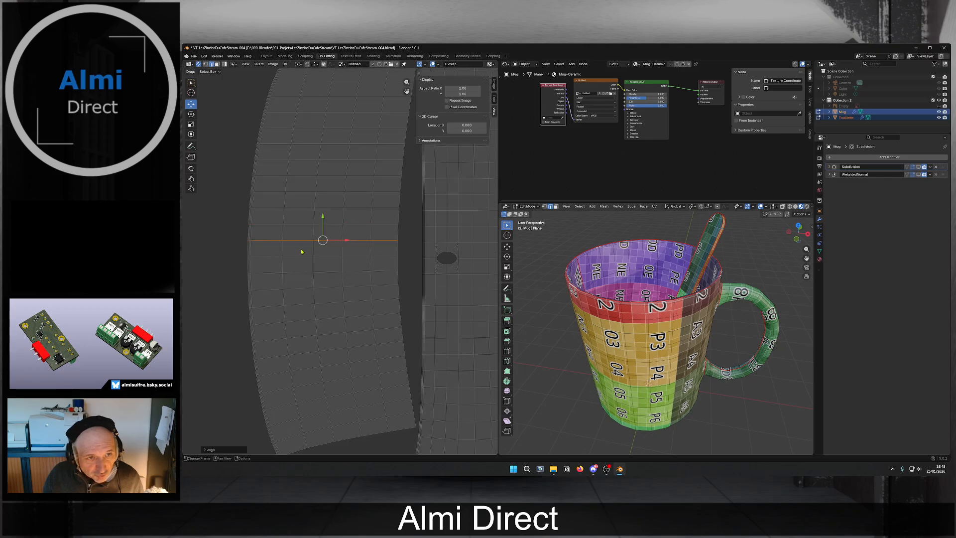
alt+click(302, 259)
right_click(303, 258)
click(303, 258)
alt+click(303, 275)
right_click(303, 275)
click(302, 276)
Align the edge rows in the lower part of the inner wall's UV island horizontally, loop by loop.
click(302, 293)
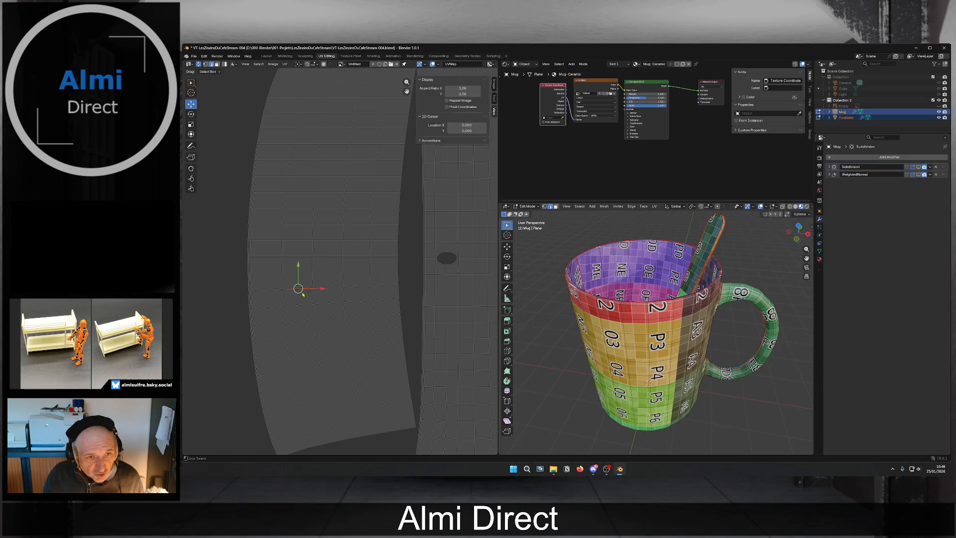
right_click(302, 294)
click(303, 294)
alt+click(304, 305)
right_click(305, 309)
click(305, 309)
click(305, 324)
alt+click(305, 325)
right_click(306, 325)
click(305, 325)
click(306, 341)
alt+click(305, 341)
right_click(306, 341)
click(305, 341)
click(309, 357)
alt+click(308, 357)
right_click(309, 357)
click(308, 358)
click(305, 369)
alt+click(307, 372)
right_click(307, 371)
click(307, 373)
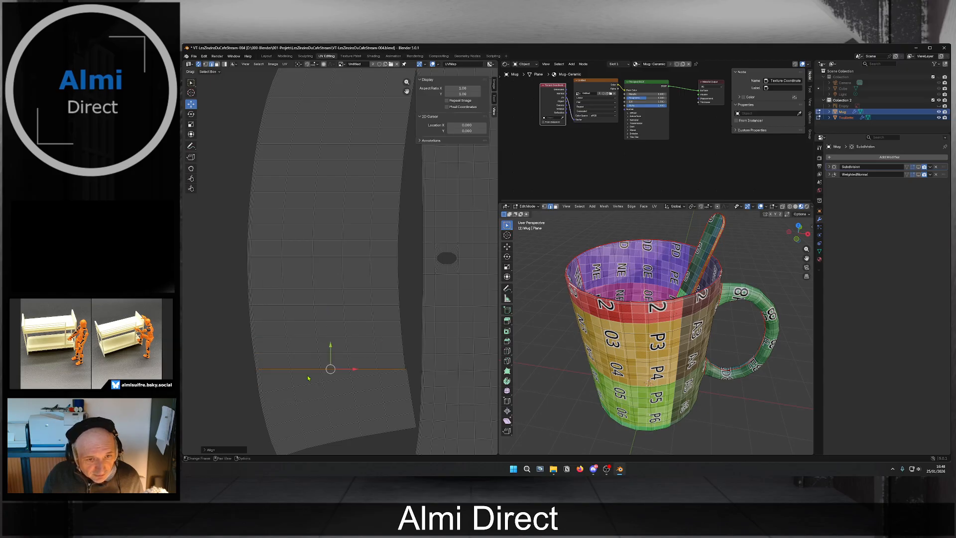
Align the last edge rows of the inner wall's UV island horizontally, down to and including its bottom edge.
click(306, 388)
alt+click(307, 390)
right_click(307, 389)
click(307, 390)
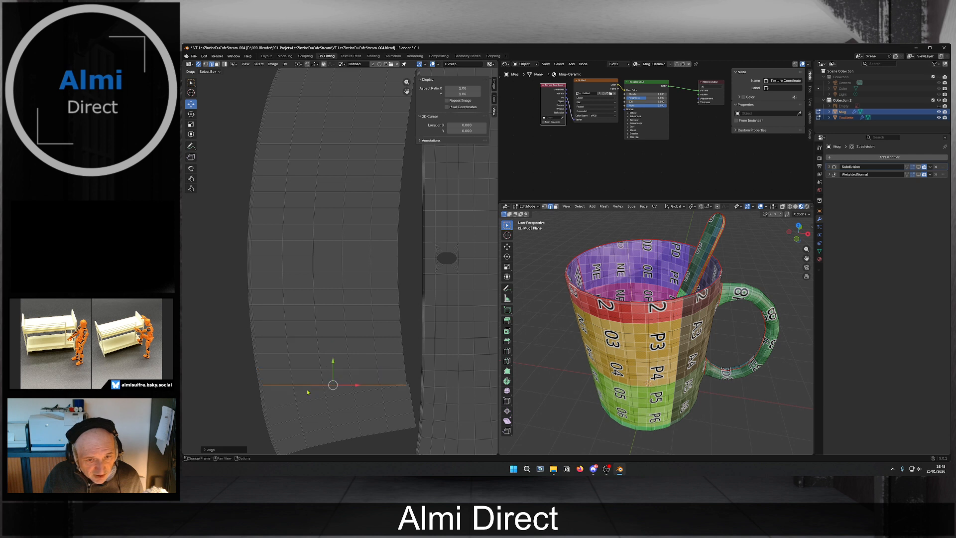
click(313, 403)
alt+click(313, 404)
right_click(314, 415)
click(315, 417)
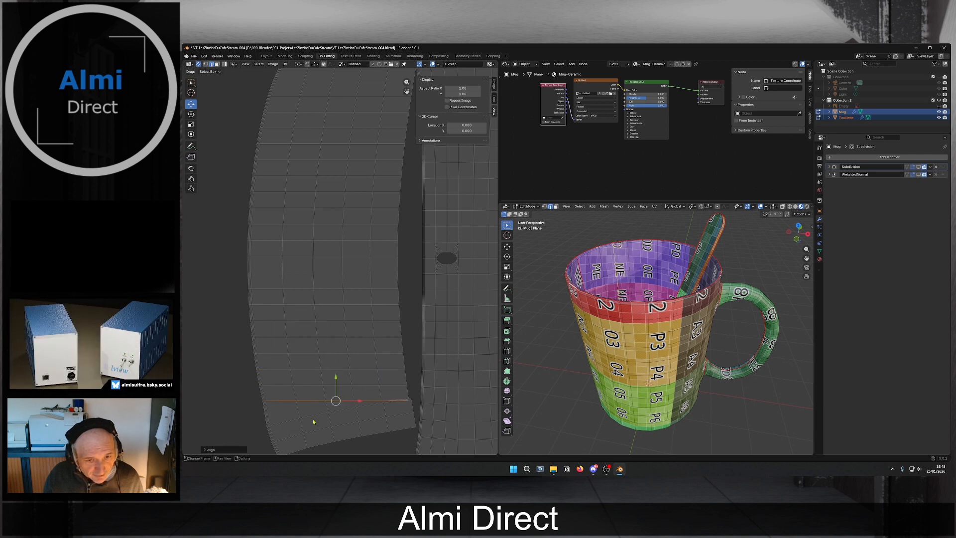
click(321, 418)
click(321, 416)
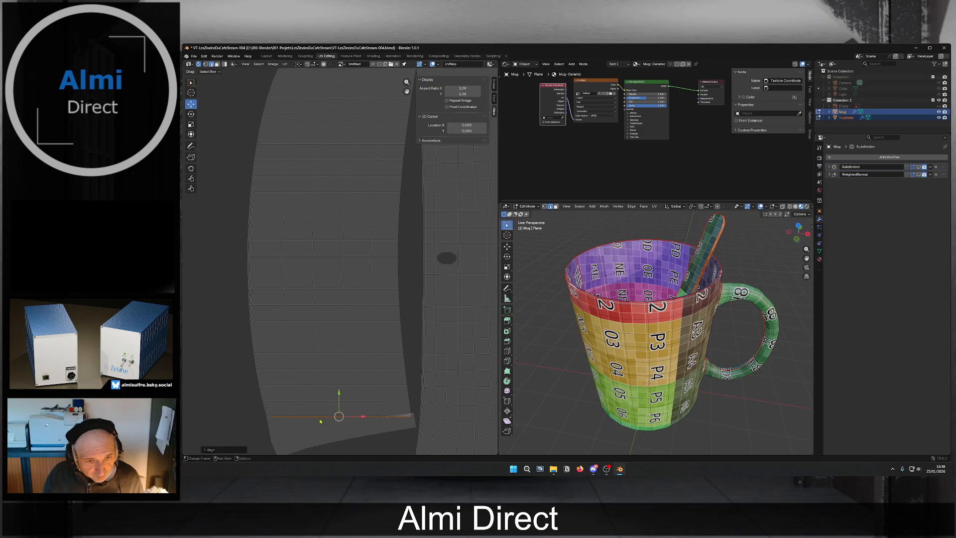
double_click(314, 433)
right_click(314, 433)
click(315, 433)
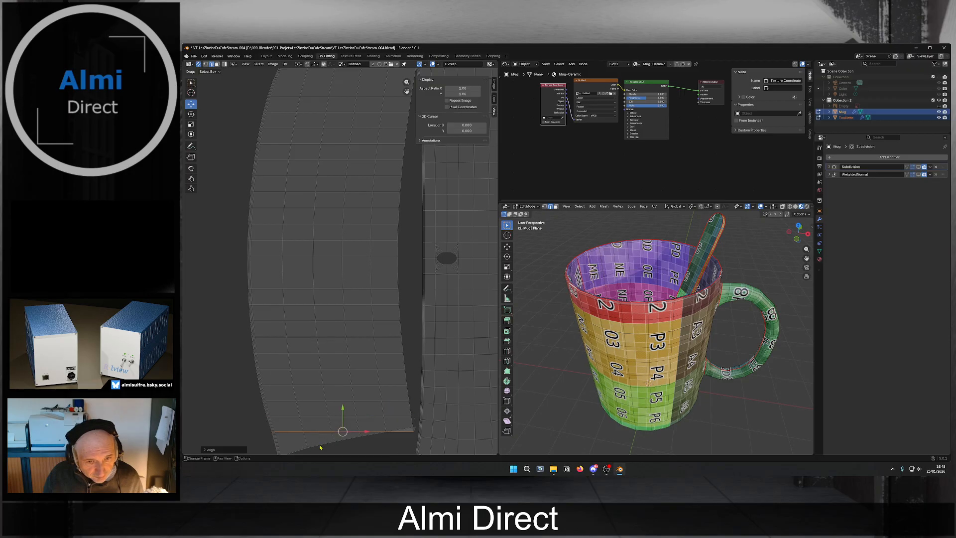
double_click(319, 423)
right_click(321, 427)
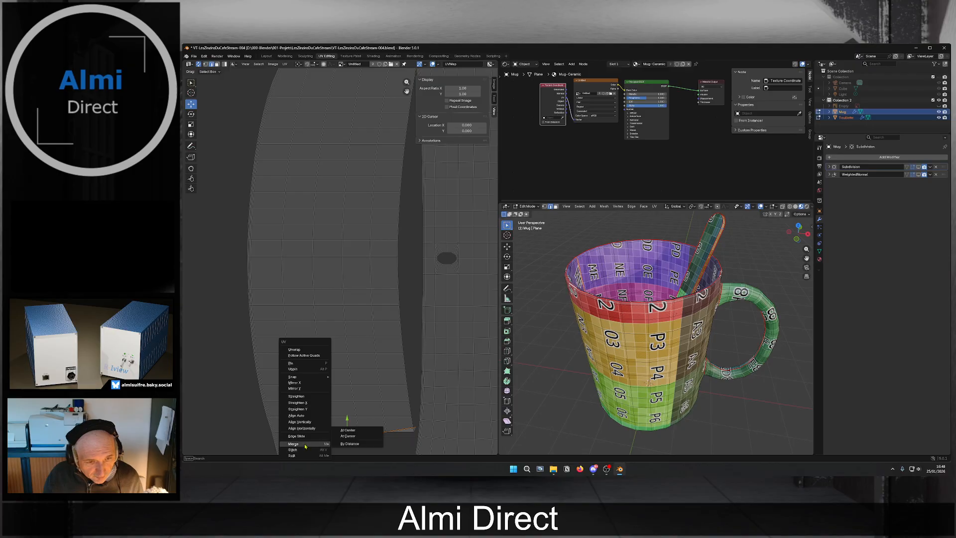
click(308, 428)
Straighten the right outer edge loop of the inner wall's UV island with Align Vertically.
scroll(318, 310, down, 3)
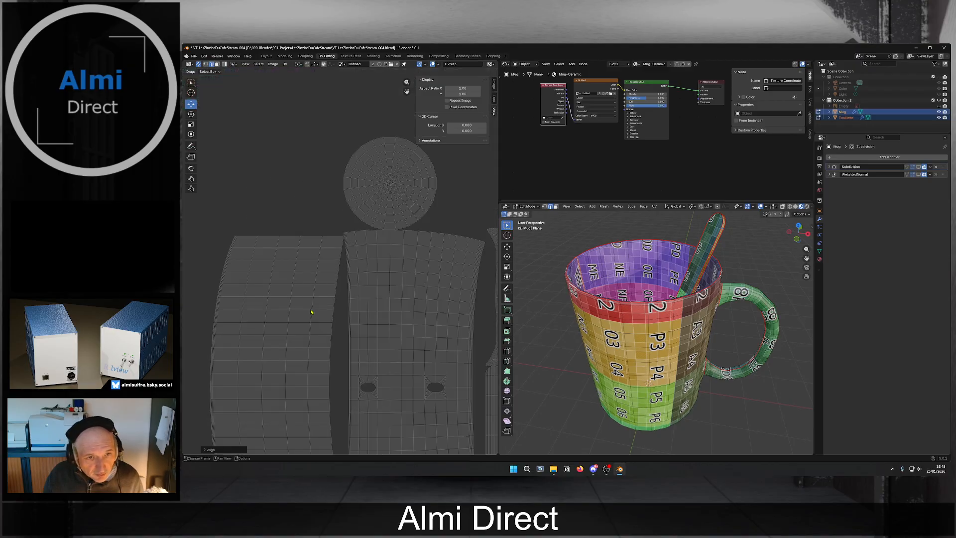
scroll(313, 308, up, 2)
alt+click(328, 337)
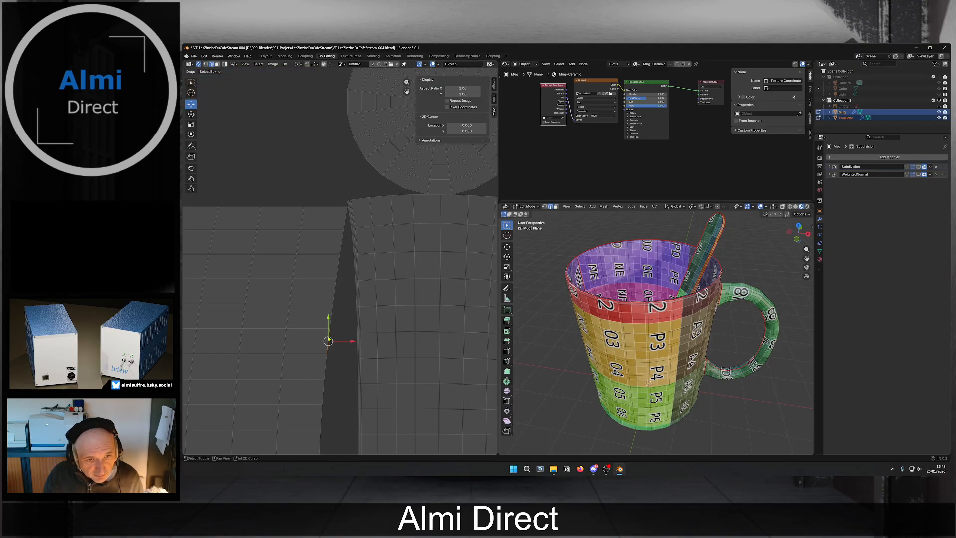
right_click(329, 355)
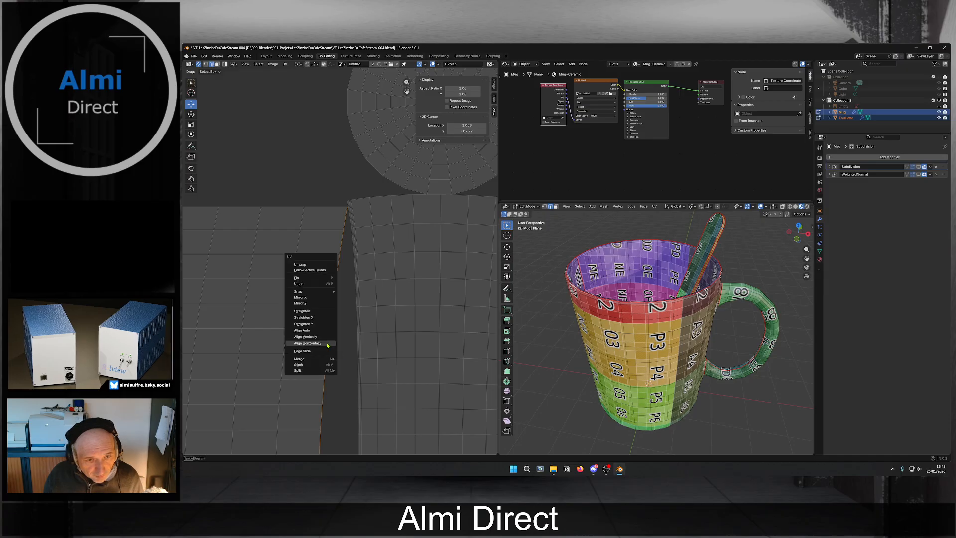
click(309, 335)
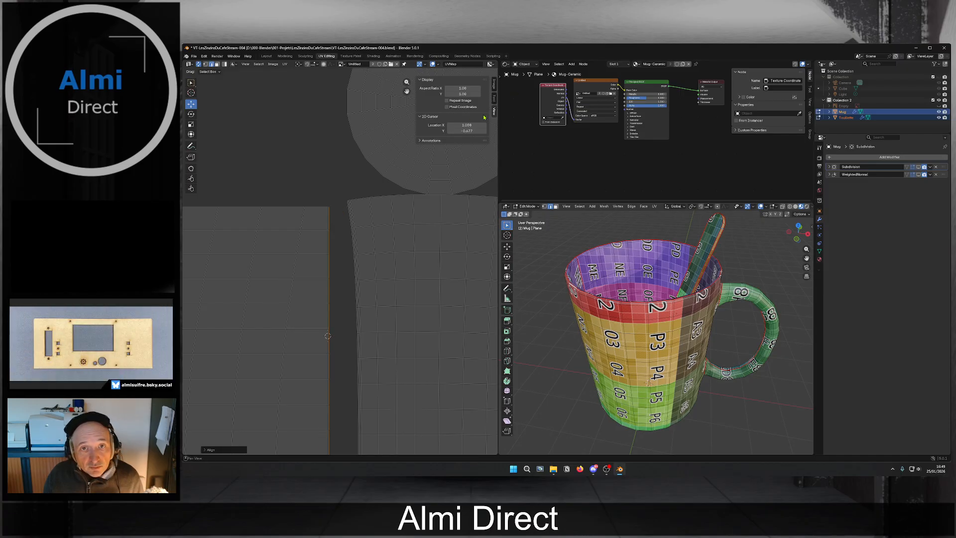
Reset the 2D cursor location to X 0 and Y 0.
click(466, 124)
text(0)
key(Tab)
text(0)
key(Return)
Align the interior edge columns of the inner wall's UV island vertically, one by one, starting nearest the right edge.
scroll(323, 380, down, 2)
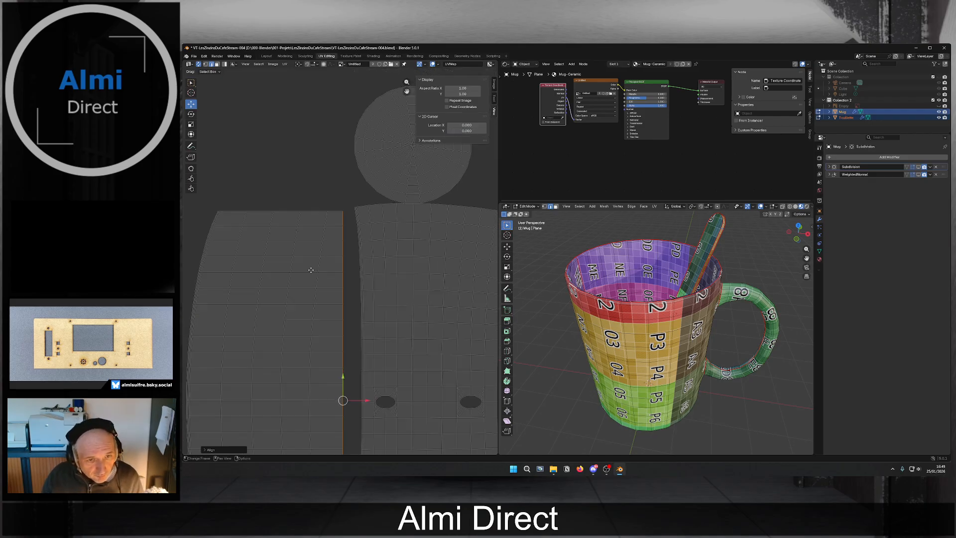
click(321, 363)
alt+click(322, 362)
right_click(322, 362)
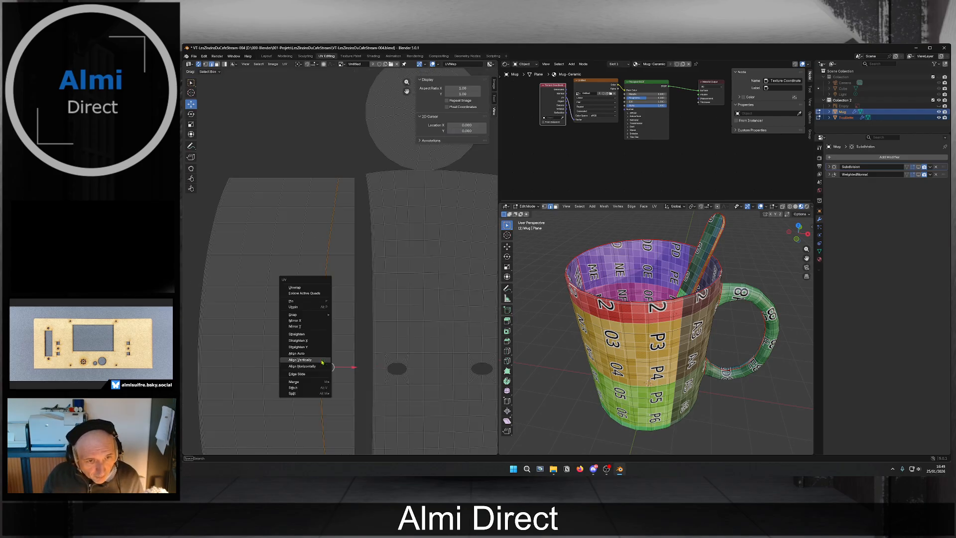
click(322, 361)
shift+middle_drag(295, 349, 358, 316)
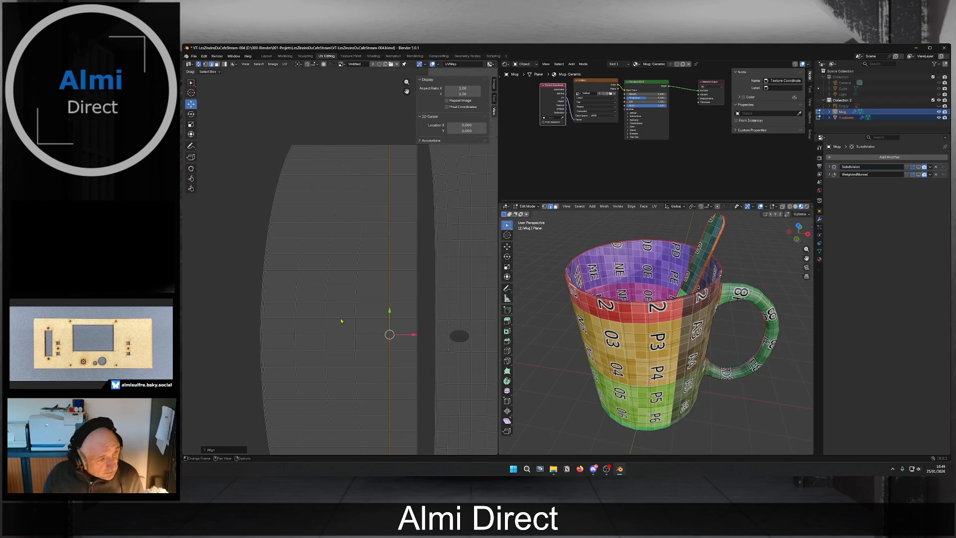
click(359, 328)
alt+click(359, 328)
right_click(358, 328)
click(359, 327)
click(326, 325)
alt+click(326, 326)
right_click(326, 326)
click(326, 326)
click(298, 328)
alt+shift+click(298, 328)
right_click(297, 328)
click(298, 328)
Align the remaining edge columns of the inner wall's UV island vertically, ending with its left outer edge.
shift+middle_drag(261, 340, 324, 306)
click(364, 310)
alt+click(364, 309)
right_click(365, 310)
click(364, 310)
click(363, 308)
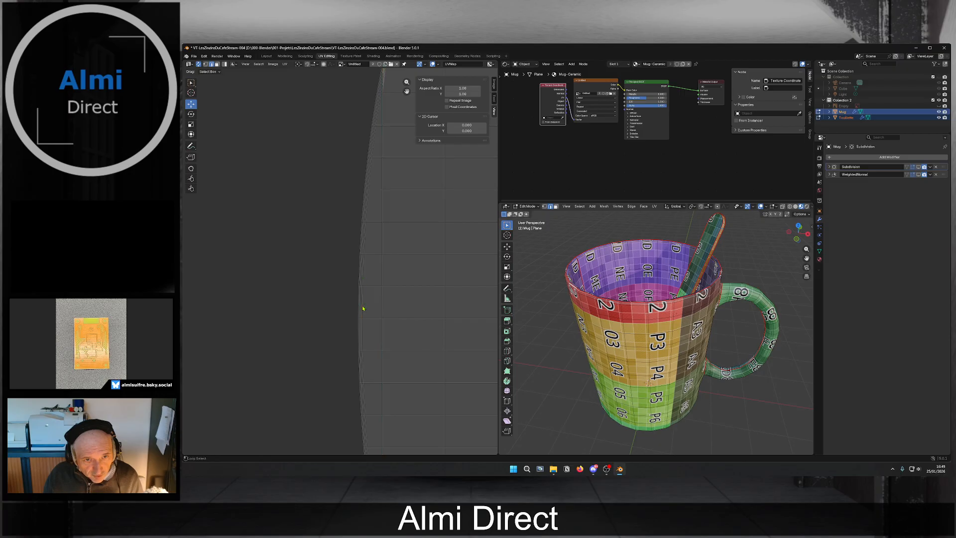
alt+click(363, 309)
right_click(363, 308)
click(359, 306)
click(360, 311)
alt+click(359, 311)
right_click(360, 311)
click(360, 311)
click(361, 312)
alt+click(360, 312)
right_click(360, 312)
click(360, 312)
Rotate the straightened inner wall UV island to lie horizontally and move it below the grid texture, clear of the other islands.
scroll(380, 317, down, 6)
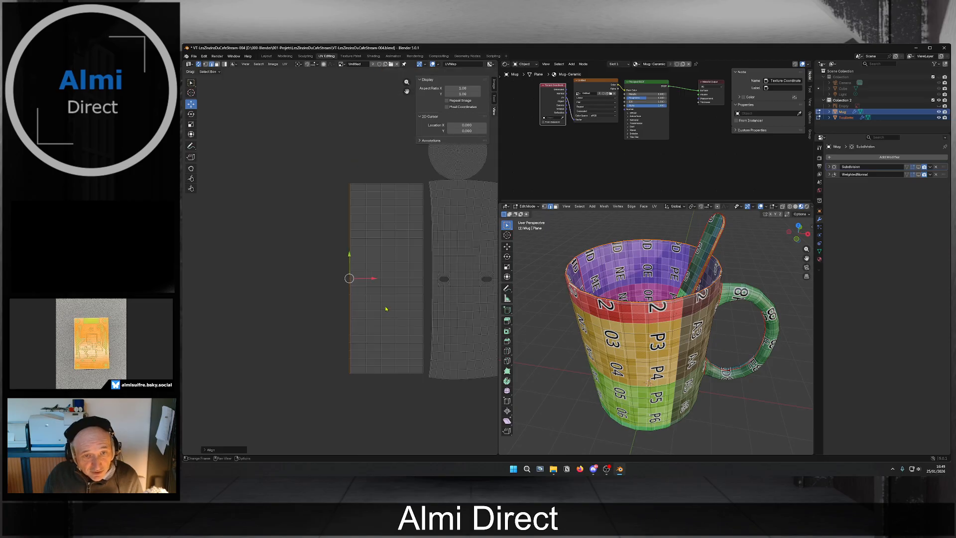
key(l)
key(m)
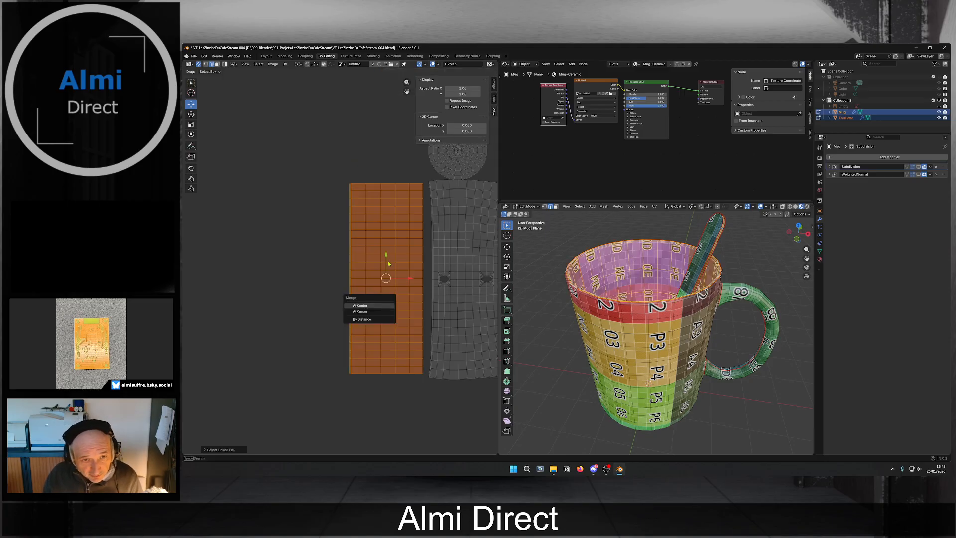
key(r)
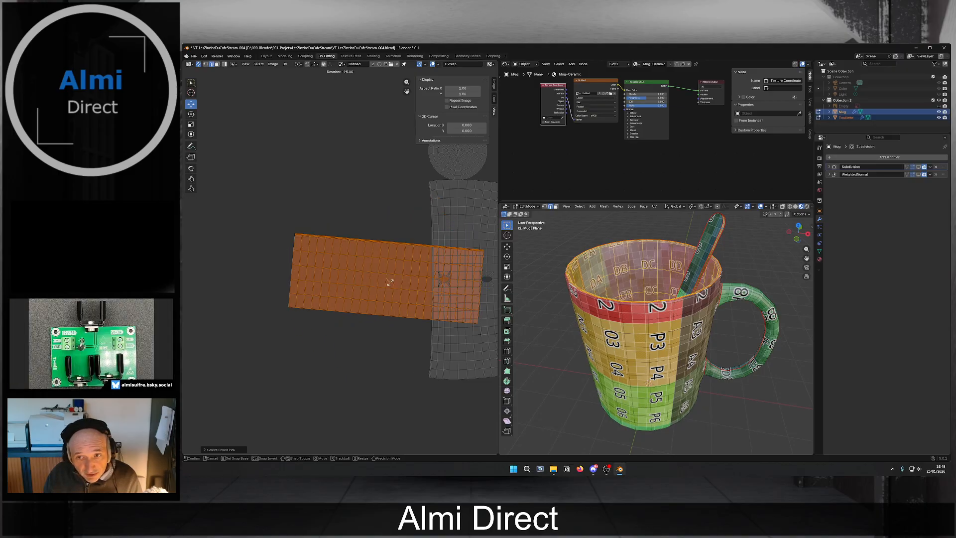
click(390, 282)
scroll(391, 336, down, 3)
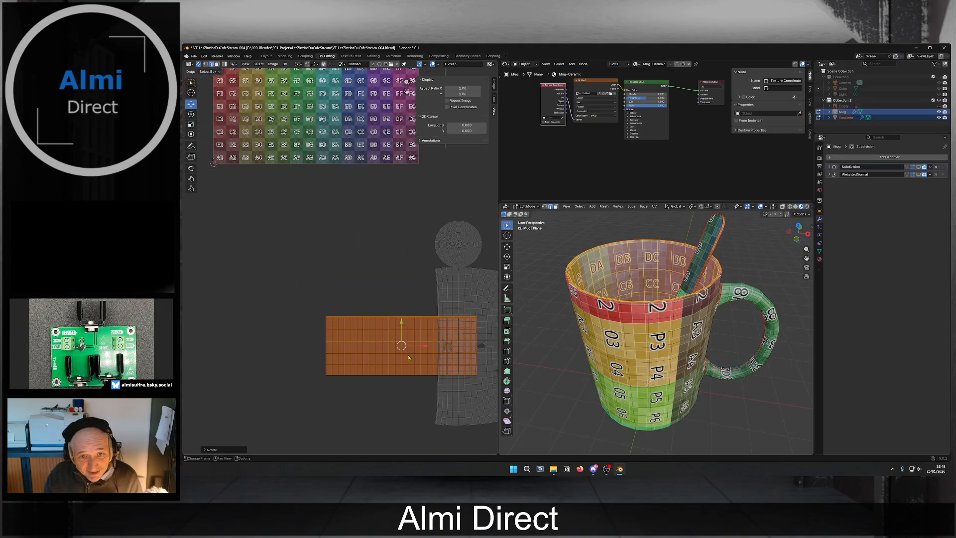
key(g)
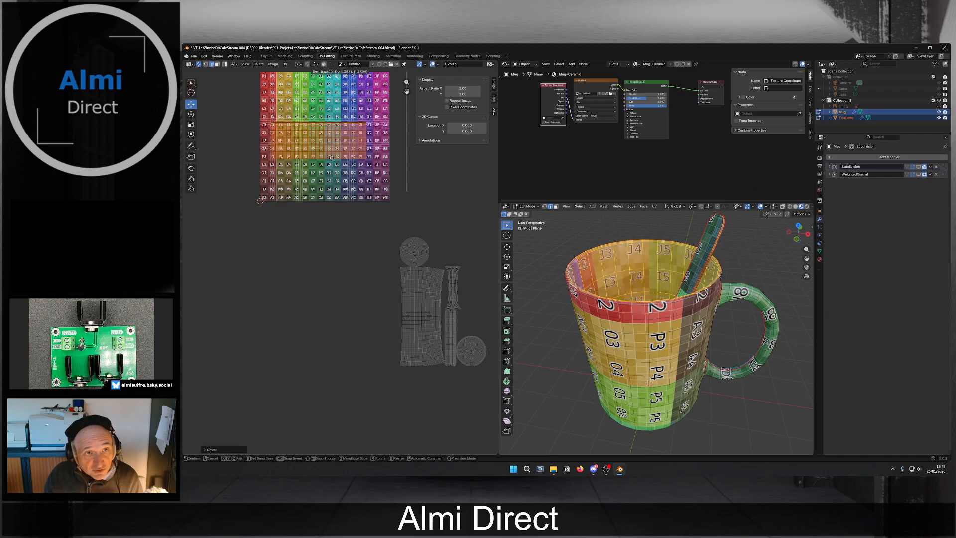
click(318, 341)
Select only the UV island of the mug's outer wall.
scroll(453, 287, up, 6)
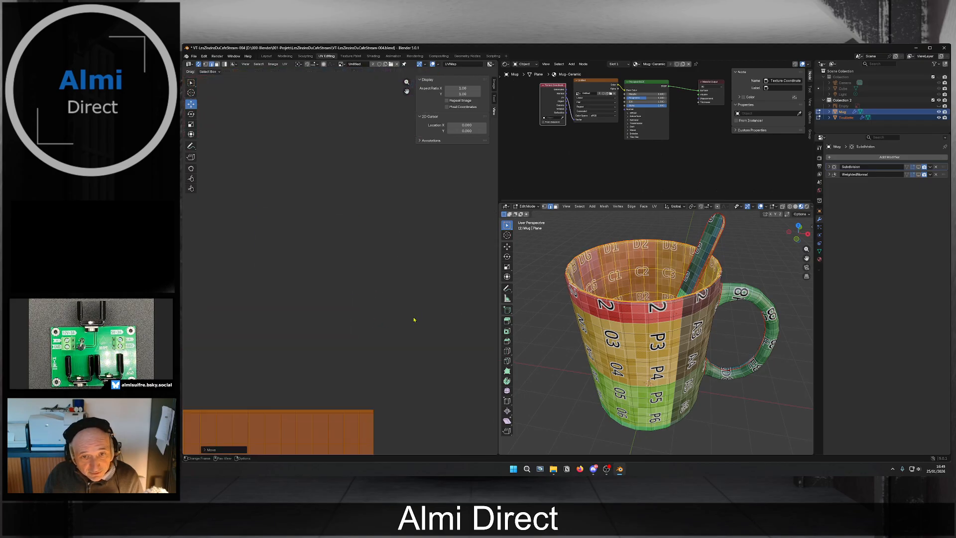
scroll(342, 264, down, 2)
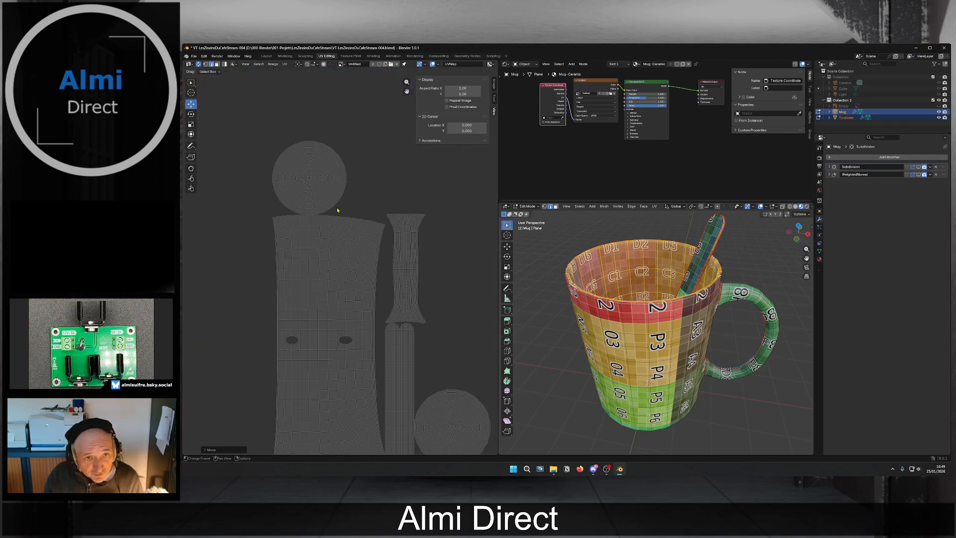
key(l)
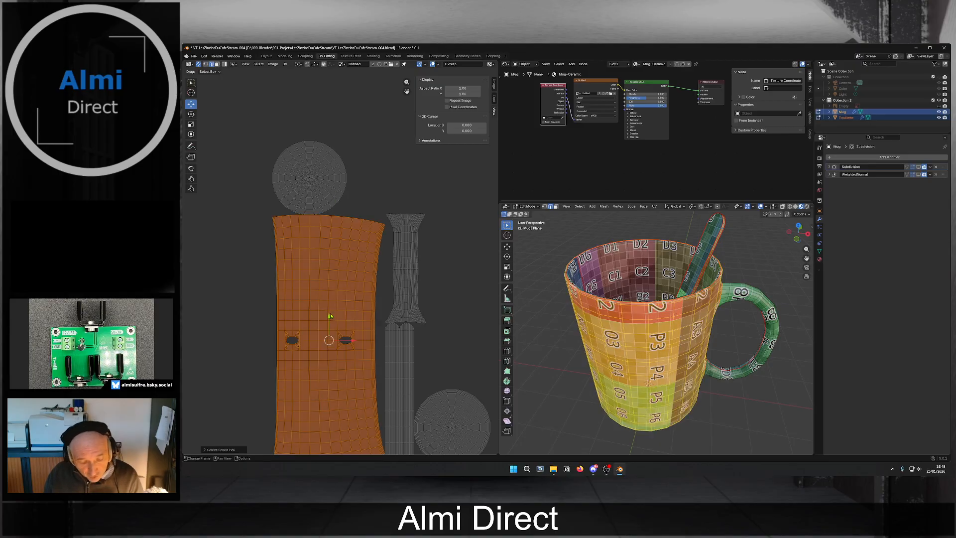
Move the UV island of the mug's outer wall away from the neighbouring islands.
middle_drag(331, 317, 384, 226)
key(g)
click(310, 260)
scroll(332, 262, up, 3)
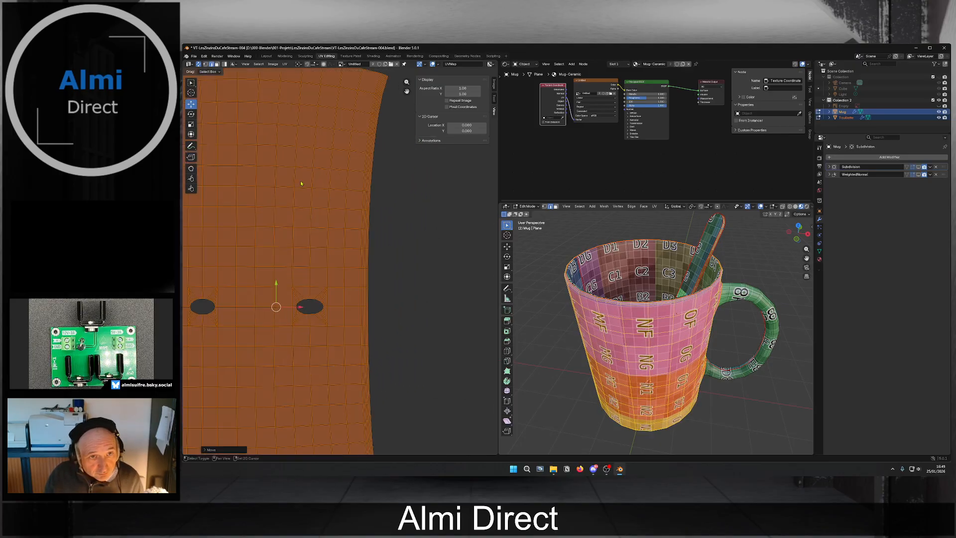
Align the top edge of the outer wall's UV island and the edge row directly beneath it horizontally.
middle_drag(260, 89, 371, 176)
alt+click(359, 145)
key(u)
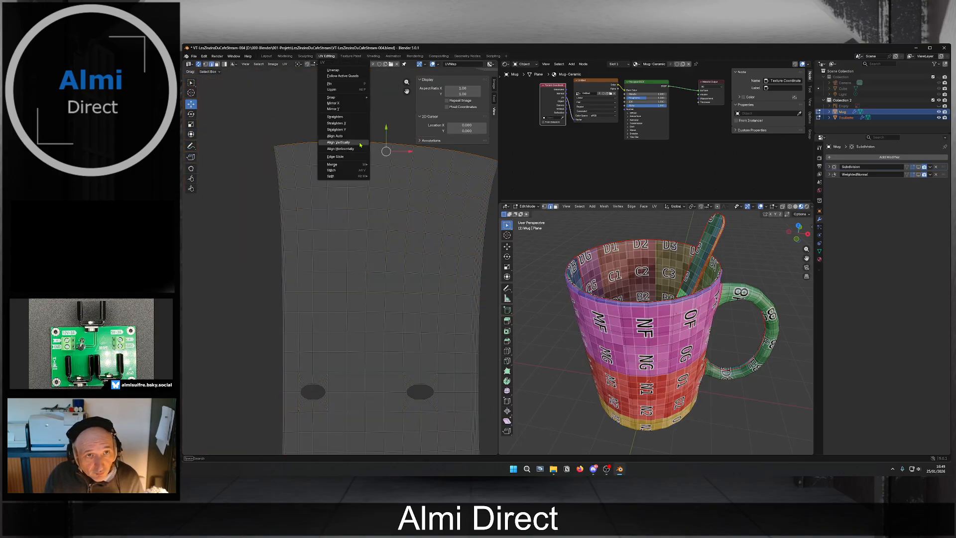
click(356, 150)
click(359, 166)
alt+click(361, 166)
right_click(361, 167)
click(361, 168)
Align the third and fourth edge rows from the top of the outer wall's UV island horizontally.
double_click(359, 191)
right_click(358, 191)
click(359, 191)
click(363, 210)
alt+click(363, 211)
right_click(363, 211)
click(363, 211)
Align the fifth and sixth edge rows from the top of the outer wall's UV island horizontally.
shift+middle_drag(350, 265, 329, 189)
click(336, 158)
alt+click(336, 158)
right_click(336, 158)
click(335, 159)
click(338, 177)
right_click(338, 178)
click(339, 178)
Align the seventh and eighth edge rows from the top of the outer wall's UV island horizontally.
shift+right_click(338, 202)
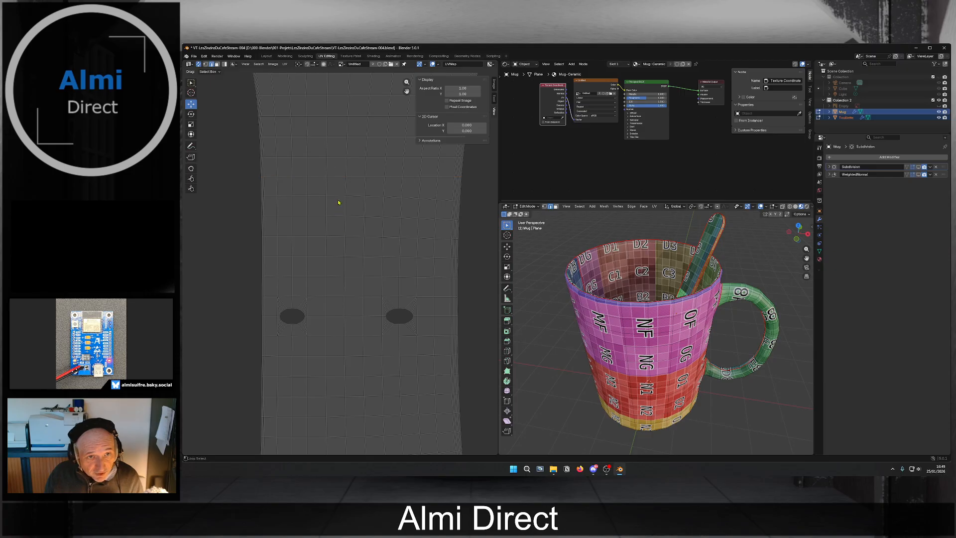
click(328, 199)
right_click(329, 199)
click(328, 199)
click(465, 125)
text(0)
key(Tab)
text(0)
key(Return)
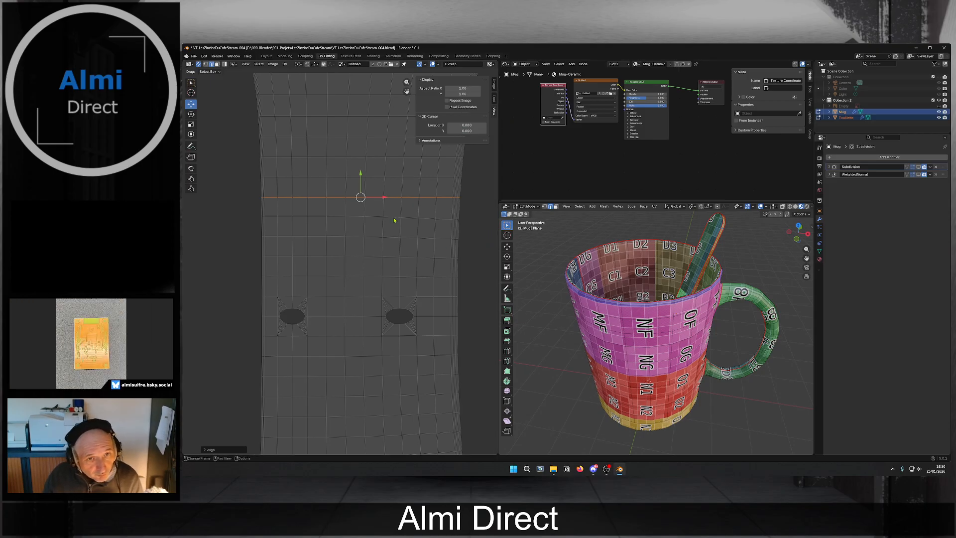
key(alt+a)
right_click(357, 218)
click(358, 219)
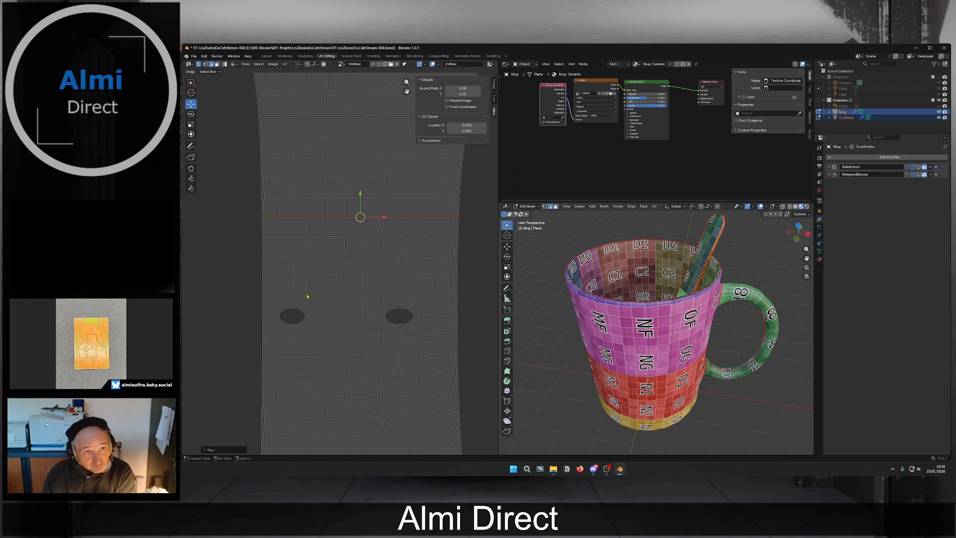
Examine the mug's mesh and seams in the Sculpting workspace with Edit Mode active, and return to the UV Editing workspace.
click(305, 56)
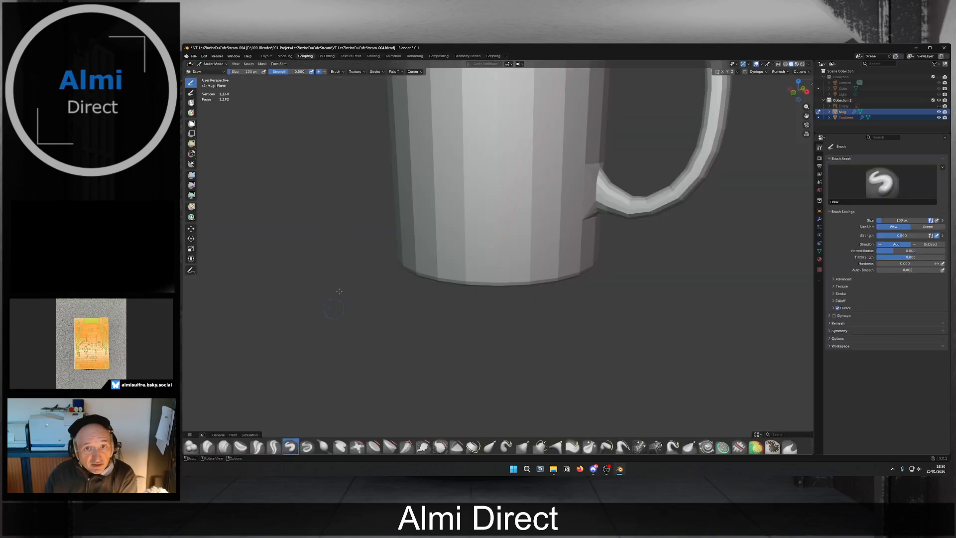
scroll(462, 226, down, 2)
key(Tab)
mouse_move(483, 233)
middle_down()
mouse_move(433, 209)
mouse_move(459, 250)
middle_up()
scroll(459, 250, up, 3)
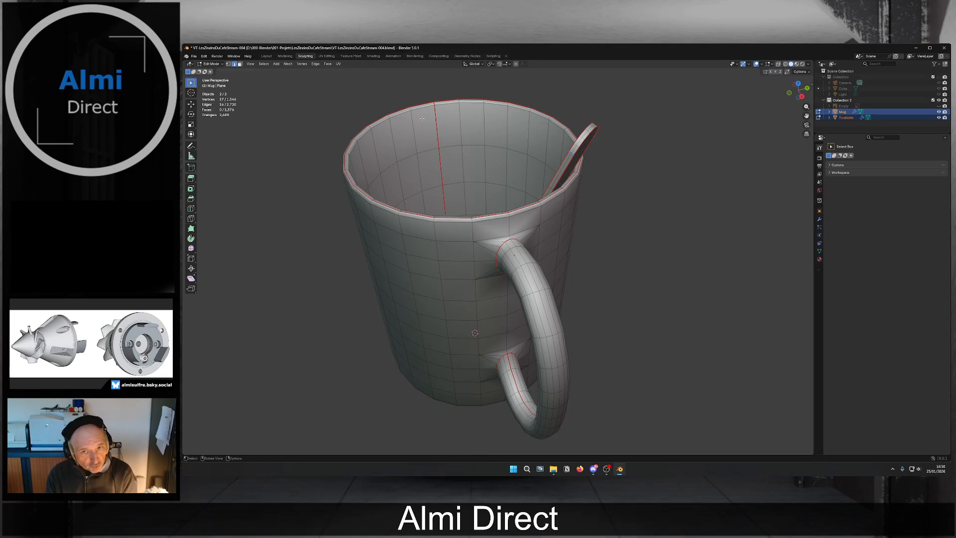
click(328, 56)
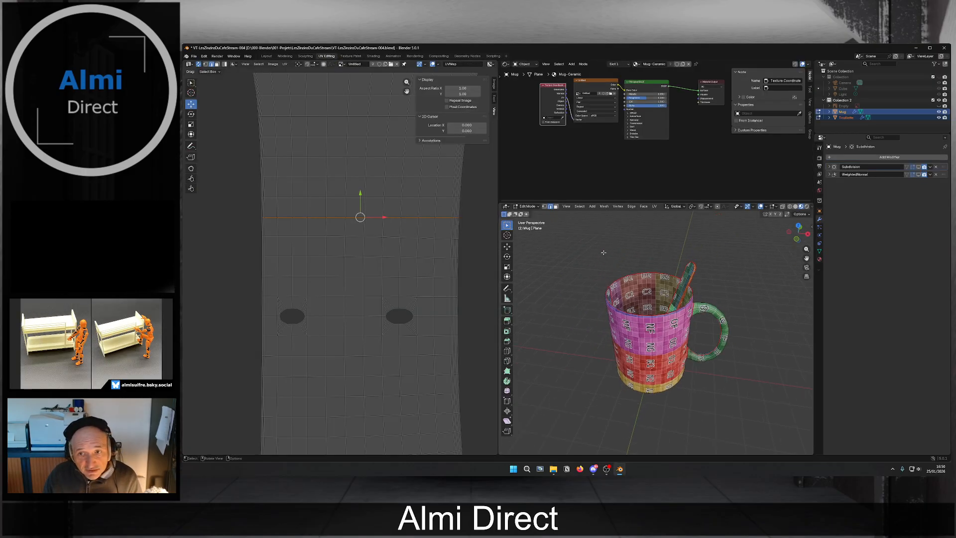
Examine the UV island layout and the area where the handle joins the mug's outer wall.
scroll(404, 237, down, 6)
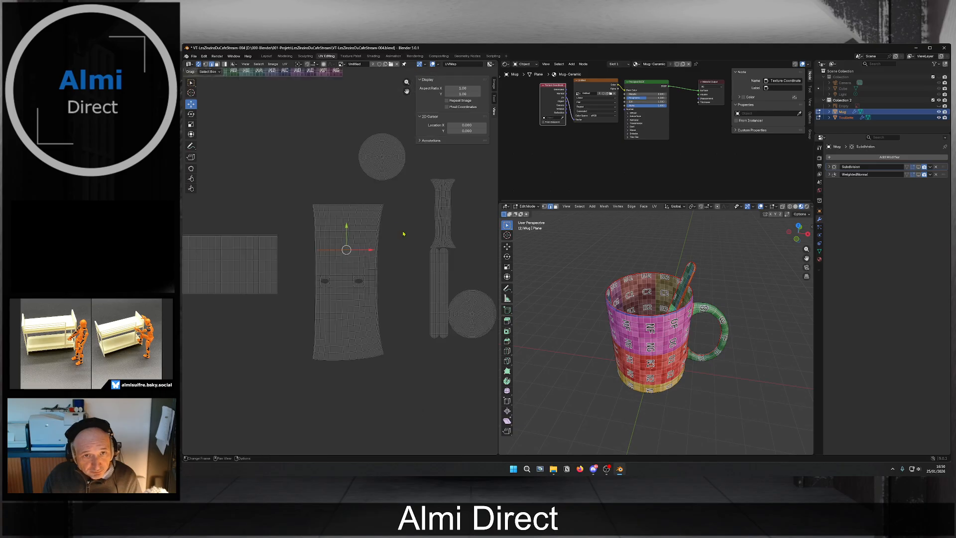
scroll(448, 253, up, 4)
shift+middle_drag(446, 241, 185, 242)
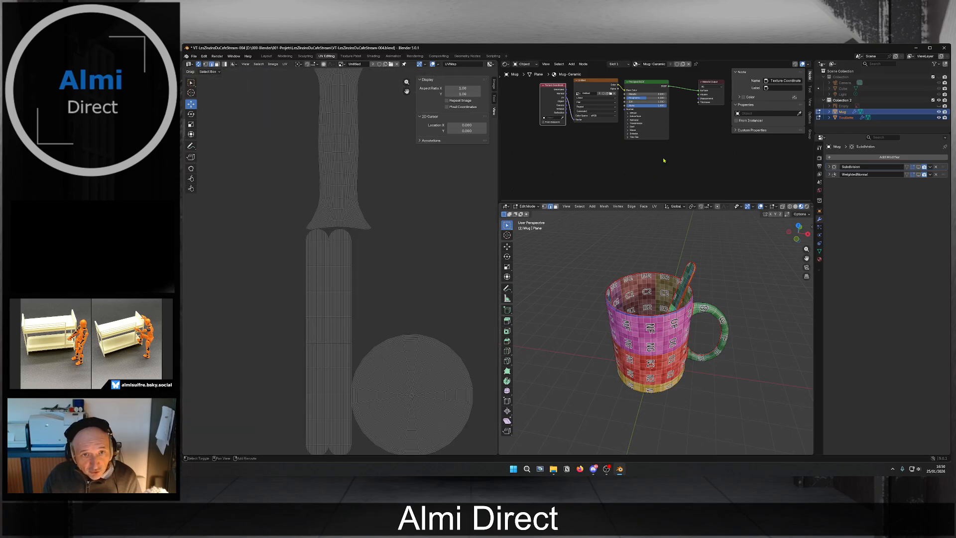
middle_drag(371, 142, 398, 277)
scroll(414, 172, up, 3)
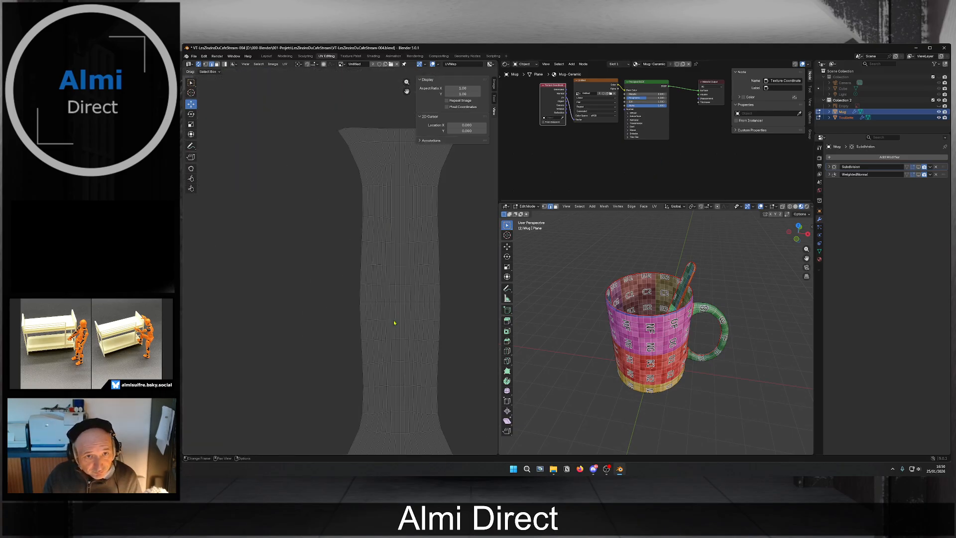
scroll(395, 319, down, 3)
scroll(641, 314, up, 3)
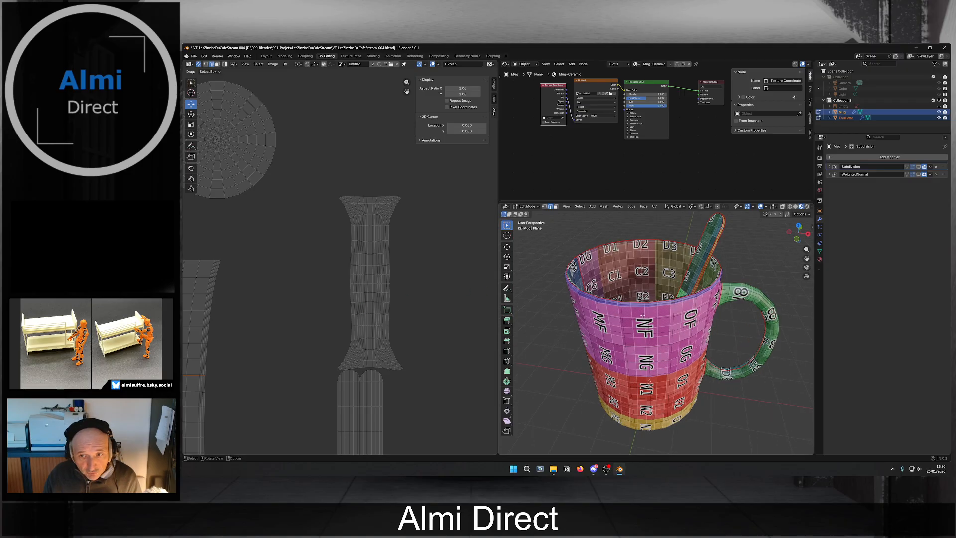
middle_drag(656, 355, 605, 352)
scroll(620, 327, up, 4)
shift+middle_drag(737, 303, 697, 257)
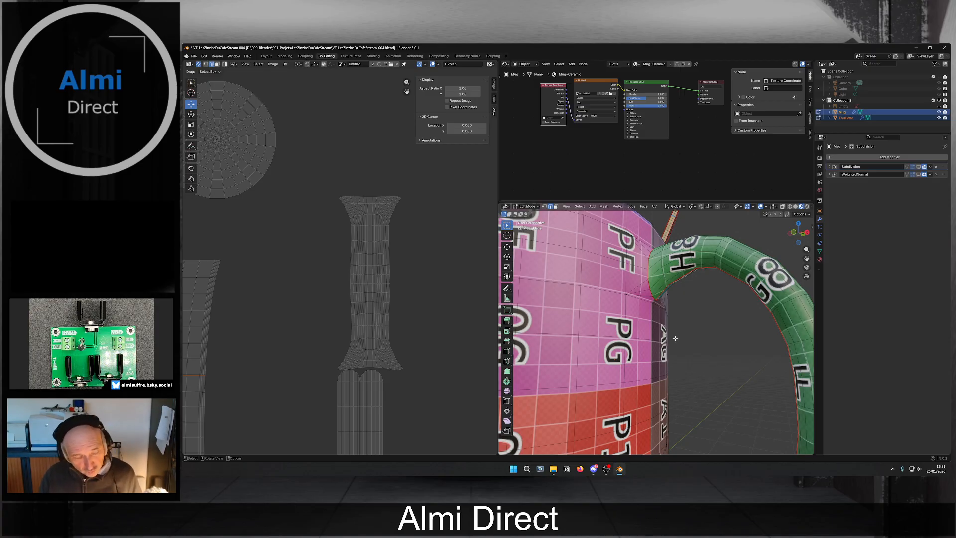
scroll(674, 338, down, 6)
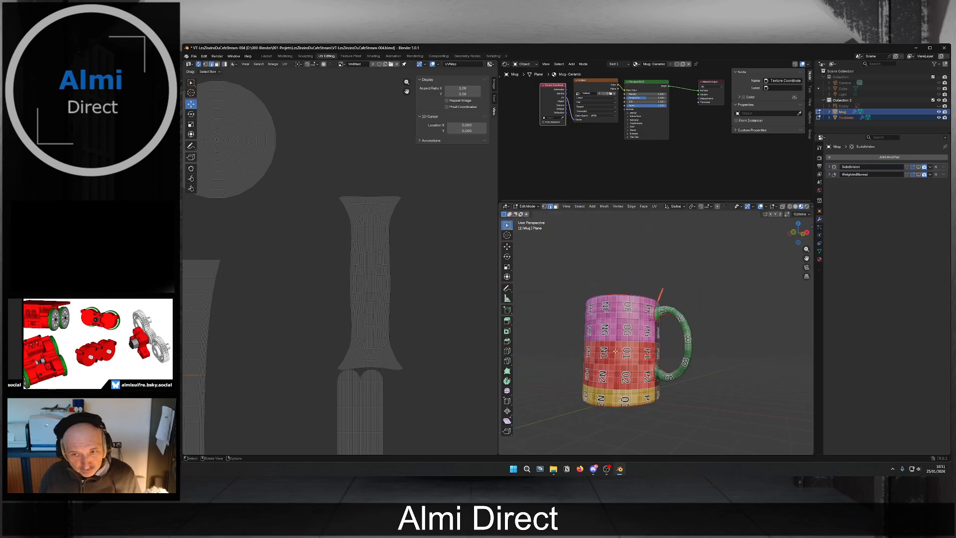
Align the ninth and tenth edge rows from the top of the outer wall's UV island horizontally.
scroll(274, 324, down, 2)
middle_drag(274, 323, 239, 262)
scroll(443, 265, up, 4)
alt+click(354, 251)
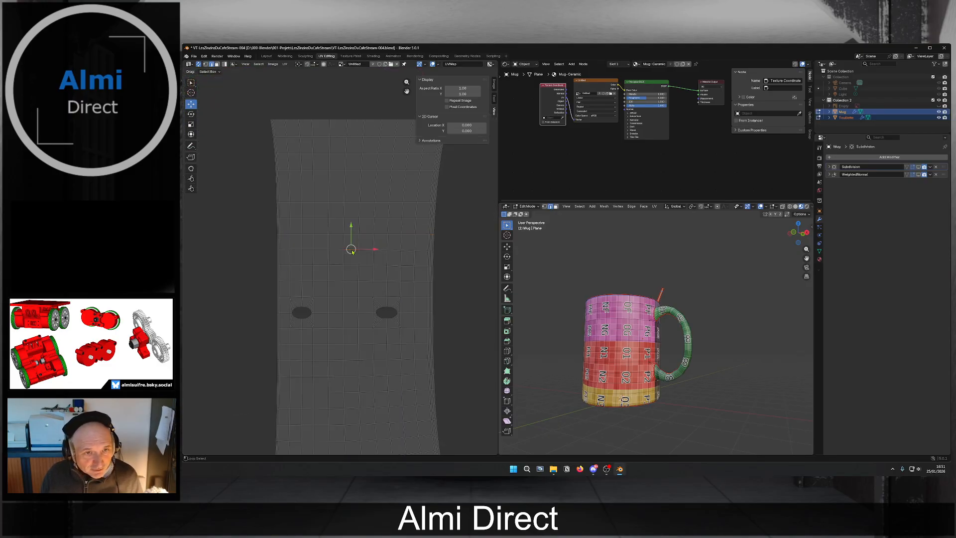
right_click(353, 252)
click(353, 250)
alt+click(351, 269)
right_click(350, 269)
click(341, 234)
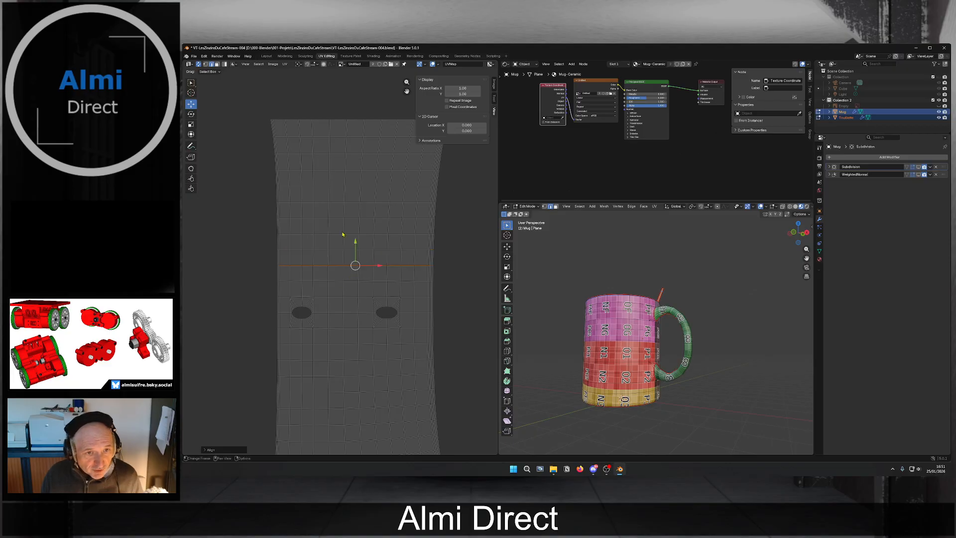
Align the two edge rows directly above the handle holes horizontally, including the outer segments of the lower row.
click(348, 282)
alt+click(348, 282)
right_click(349, 282)
click(350, 282)
click(350, 297)
alt+click(350, 298)
shift+click(387, 299)
shift+click(407, 299)
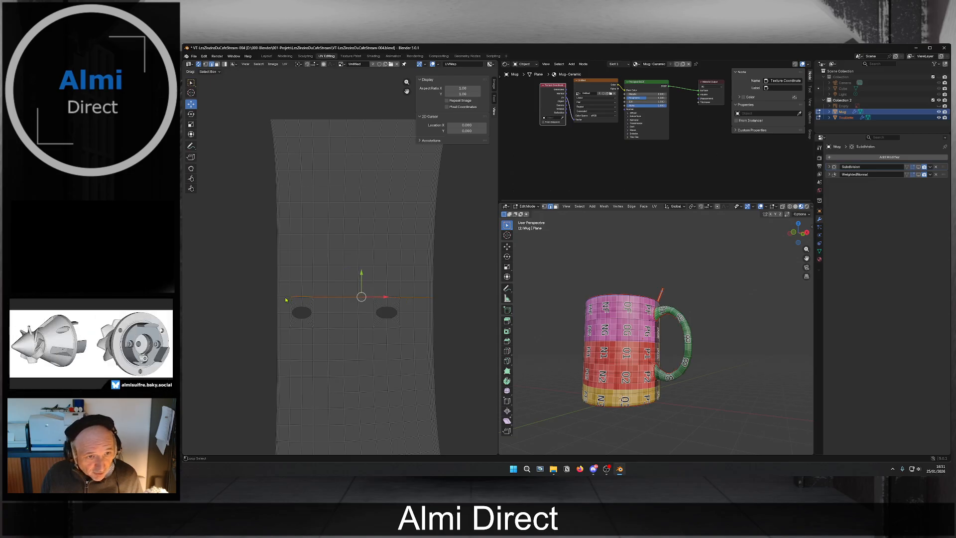
scroll(370, 279, up, 5)
scroll(419, 324, down, 4)
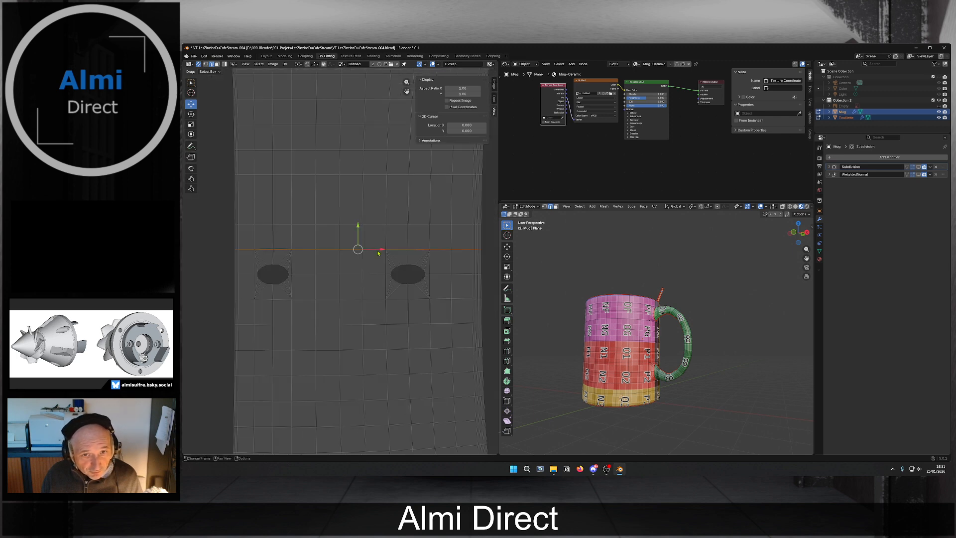
right_click(310, 260)
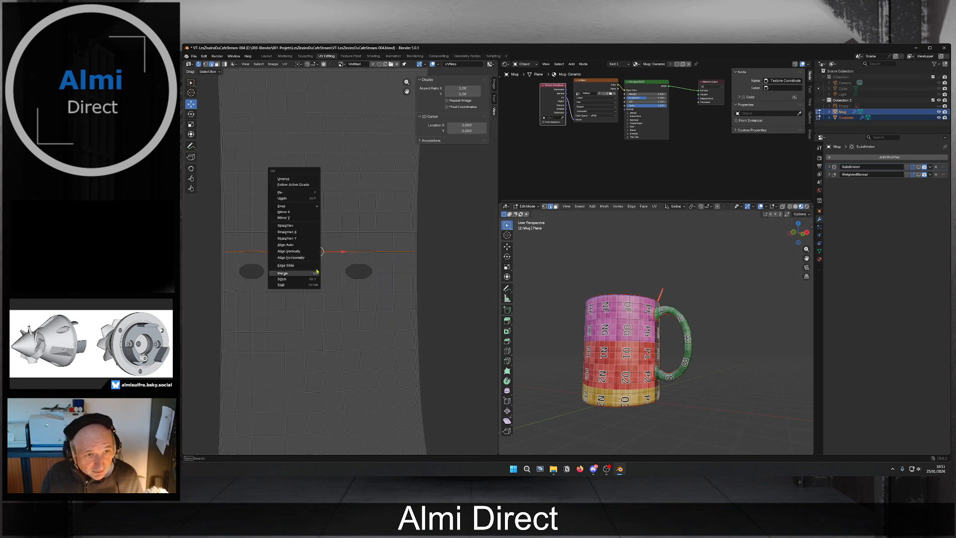
click(301, 264)
Align the edge row that runs between and beside the two handle holes horizontally.
alt+click(231, 274)
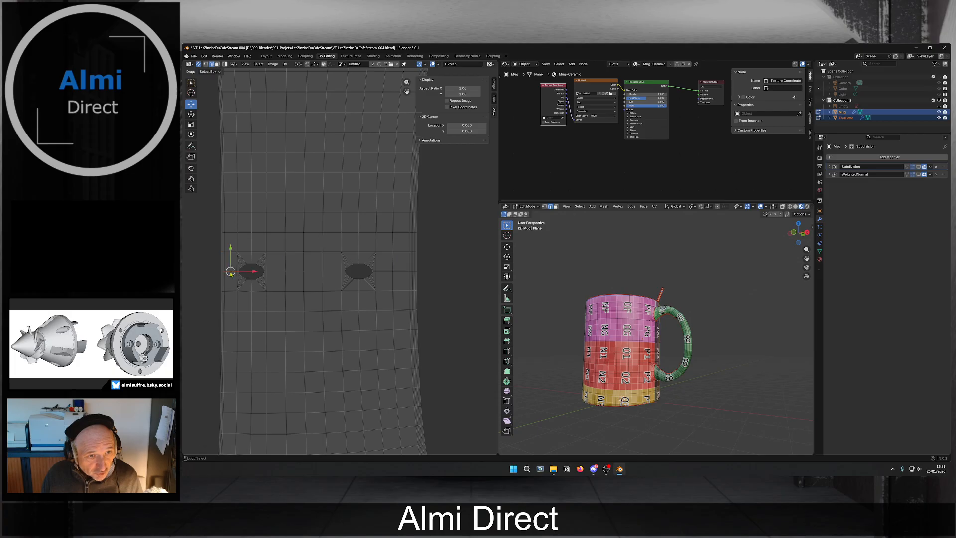
key(g)
key(x)
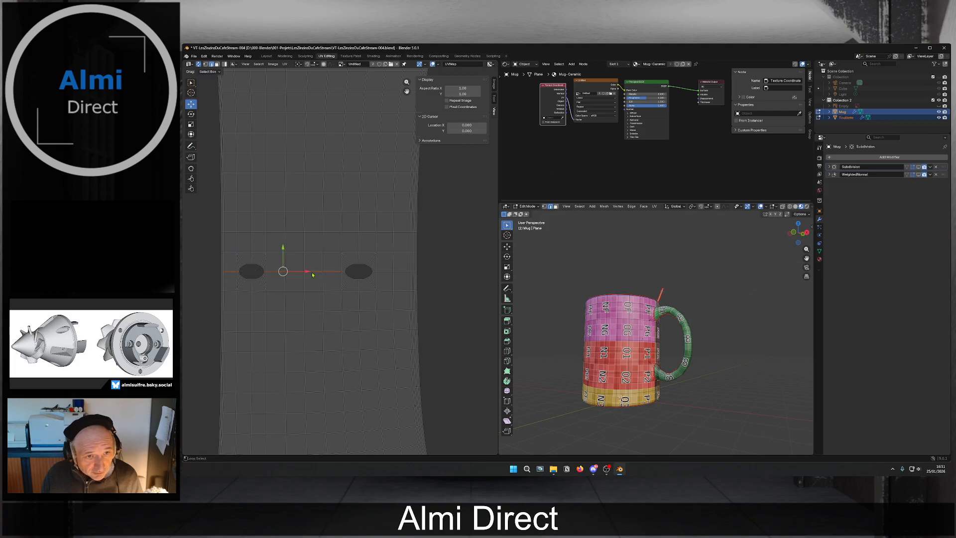
right_click(391, 274)
click(386, 276)
Align all segments of the edge row just below the two handle holes horizontally.
alt+click(245, 293)
alt+click(284, 294)
alt+shift+click(388, 293)
alt+shift+click(228, 293)
right_click(261, 301)
click(261, 300)
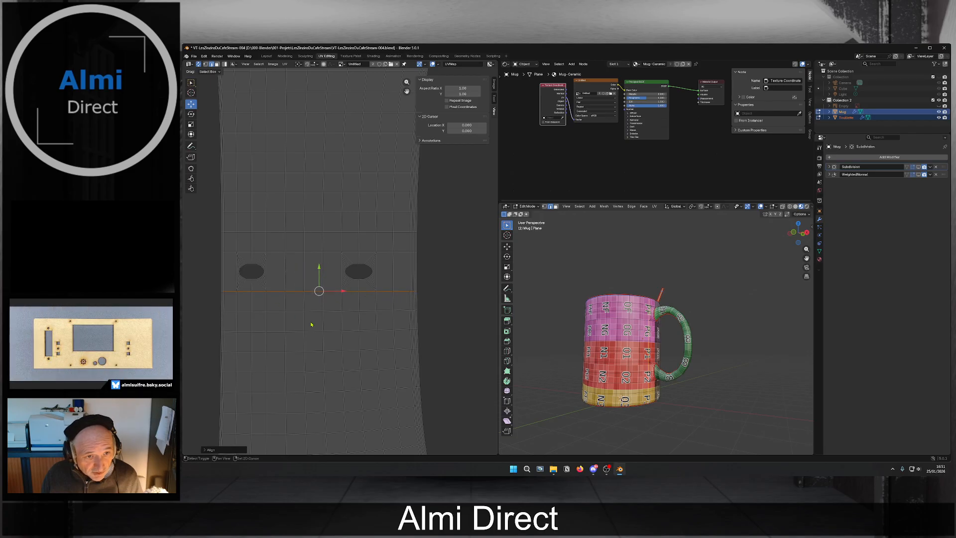
Align the second, third and fourth edge rows below the handle holes horizontally, one by one.
middle_drag(311, 324, 328, 277)
click(310, 265)
alt+click(309, 265)
right_click(309, 265)
click(309, 265)
alt+click(313, 283)
right_click(314, 284)
click(314, 284)
alt+click(314, 302)
right_click(314, 304)
click(315, 303)
Continue down the lower half of the outer wall's UV island, aligning the next edge rows horizontally.
middle_drag(311, 329, 310, 283)
right_click(311, 282)
click(311, 282)
alt+click(313, 297)
right_click(314, 301)
click(314, 301)
alt+click(314, 317)
right_click(314, 327)
click(314, 328)
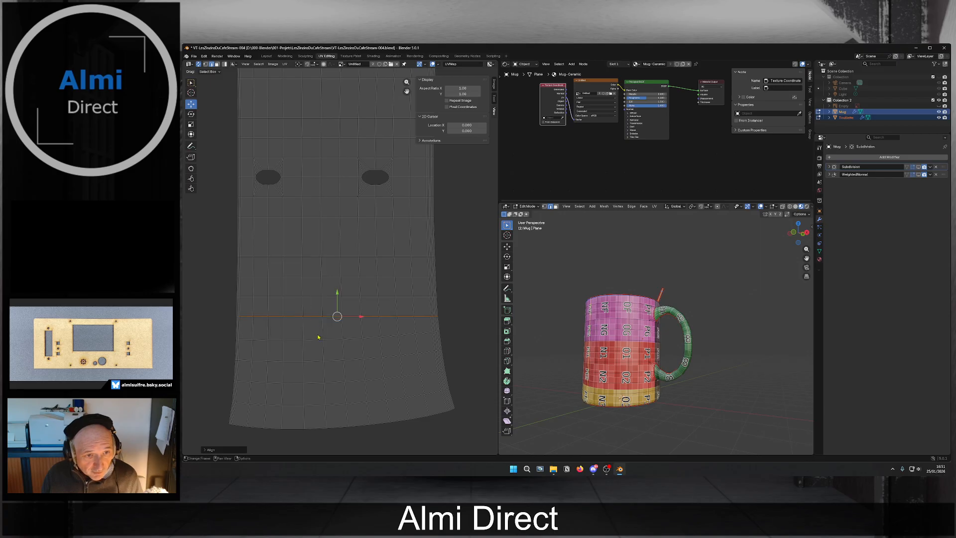
Align two more edge rows near the flared lower end of the outer wall's UV island horizontally.
middle_drag(314, 328, 314, 259)
alt+click(314, 268)
right_click(315, 276)
click(315, 273)
alt+click(314, 289)
right_click(313, 294)
click(314, 295)
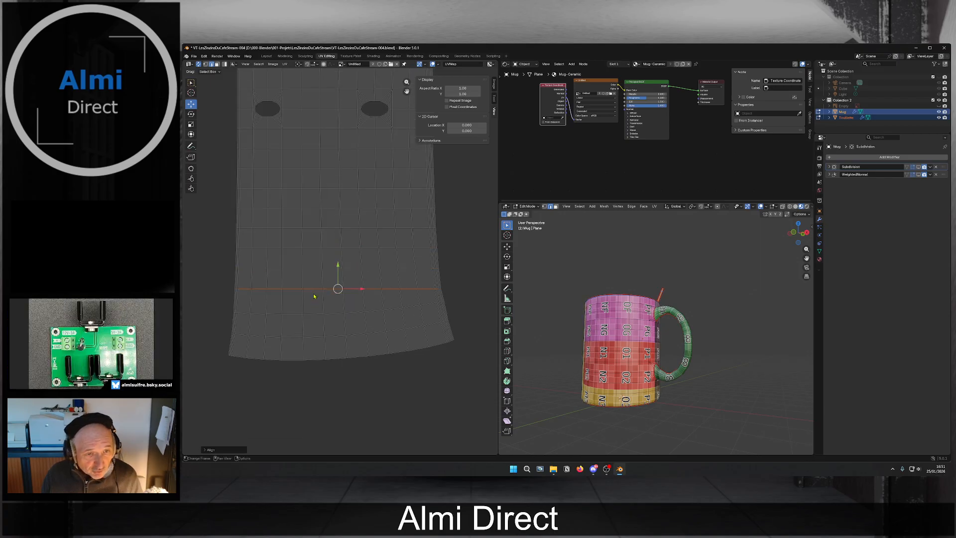
Align the last two interior edge rows and the bottom edge of the outer wall's UV island horizontally.
alt+click(314, 315)
right_click(313, 316)
click(314, 317)
alt+click(313, 337)
right_click(313, 337)
click(313, 337)
alt+click(321, 364)
right_click(321, 364)
click(321, 364)
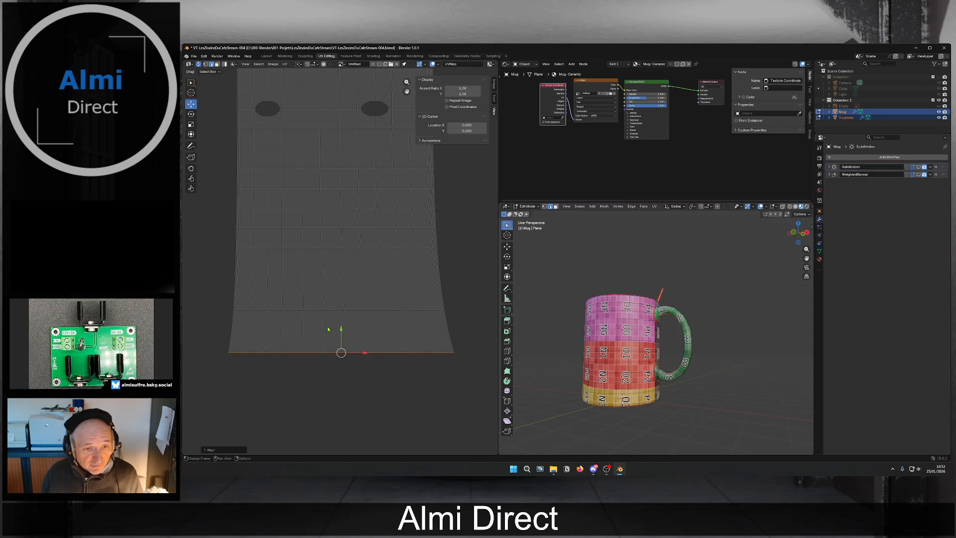
Align the left outer edge of the outer wall's UV island vertically.
scroll(350, 284, down, 5)
scroll(299, 252, up, 6)
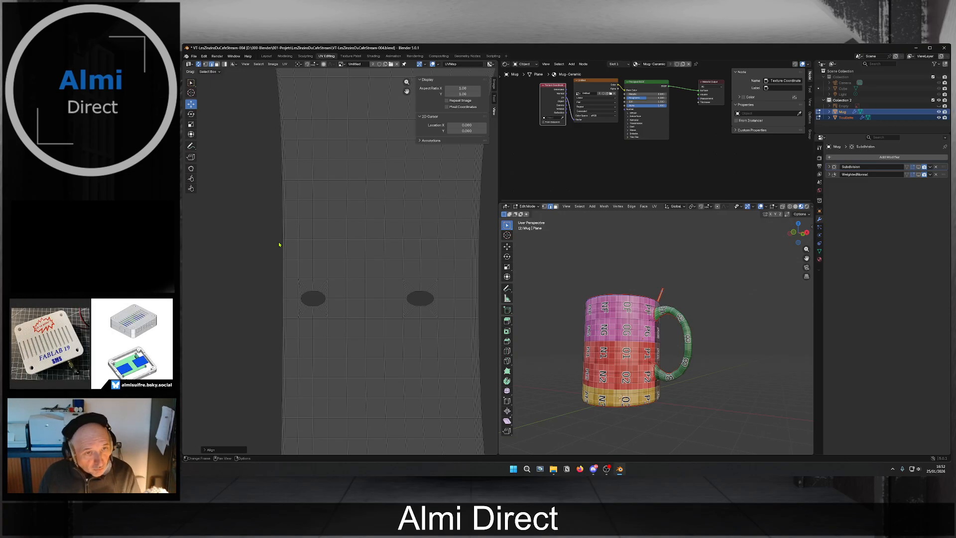
alt+click(282, 260)
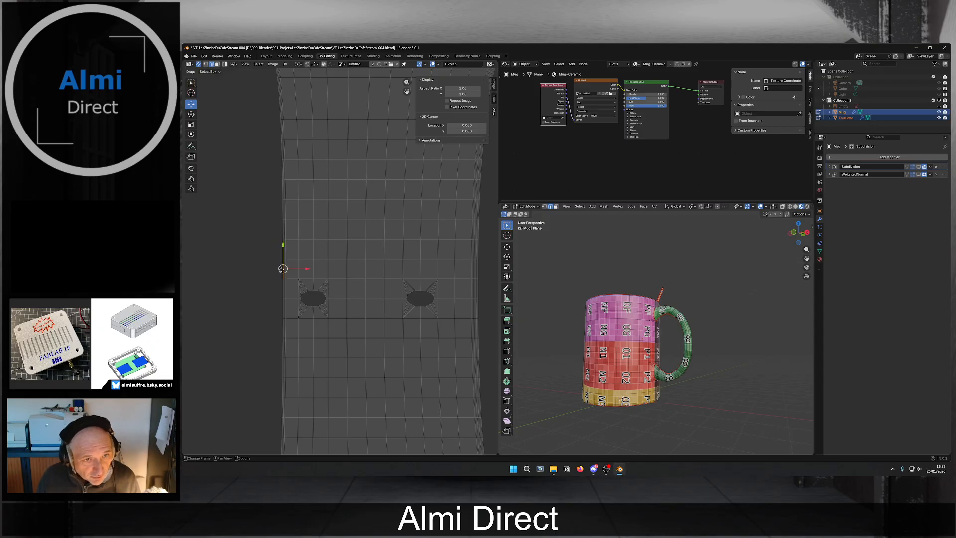
alt+click(281, 270)
right_click(280, 269)
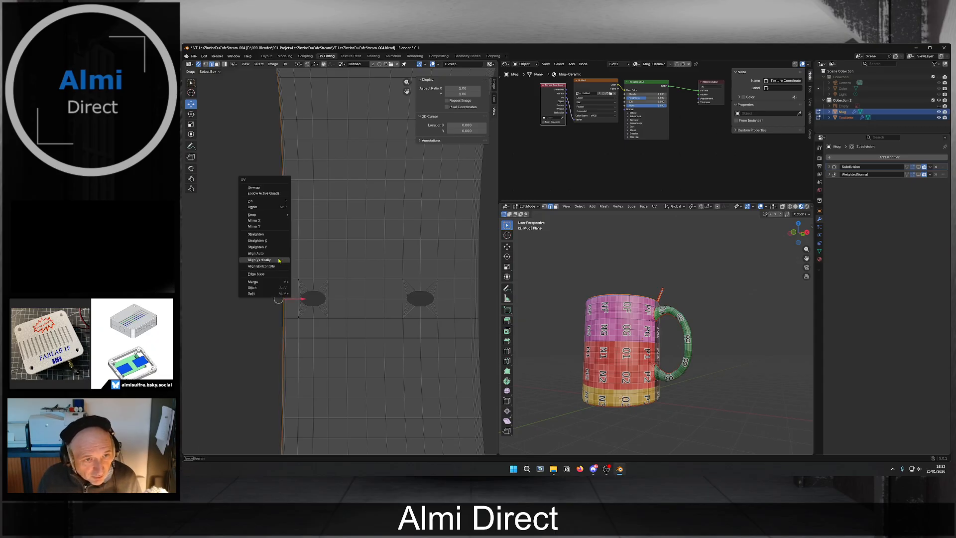
click(279, 261)
Align the closely spaced edge columns beside the left outer edge of the UV island vertically.
click(283, 268)
alt+click(284, 267)
right_click(283, 268)
click(284, 267)
click(286, 269)
alt+click(286, 269)
right_click(287, 269)
click(286, 269)
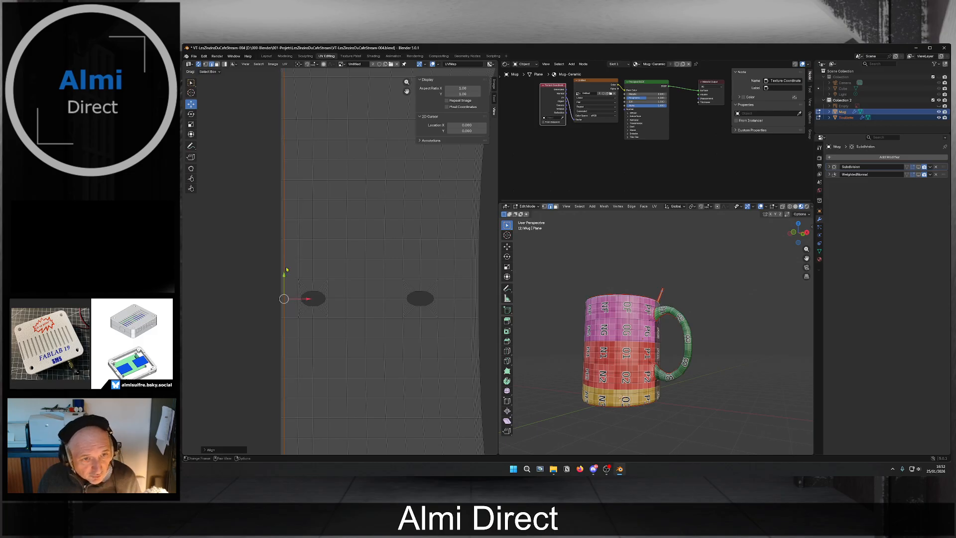
Select the full edge column just left of the left handle hole, above and below it, and align it vertically.
click(300, 271)
alt+click(300, 272)
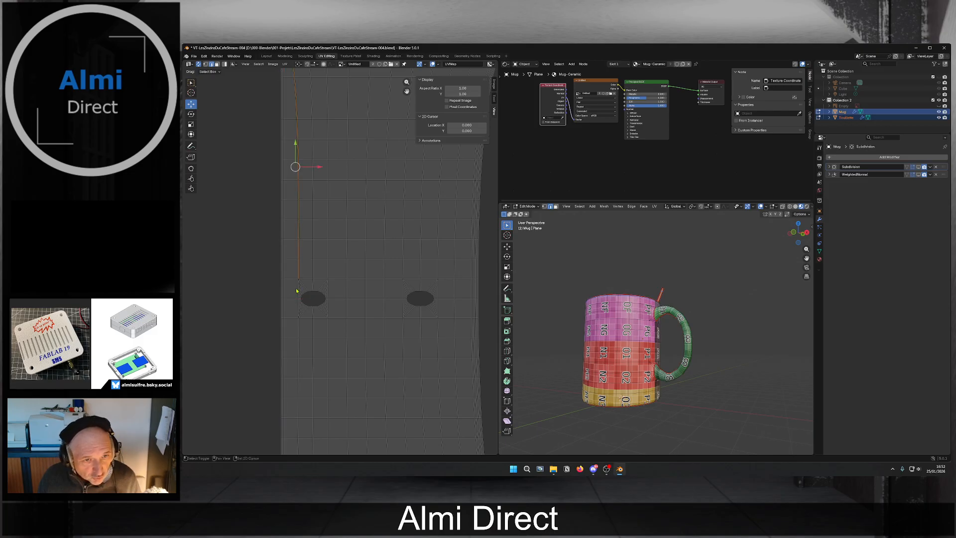
alt+shift+click(296, 337)
scroll(302, 336, down, 3)
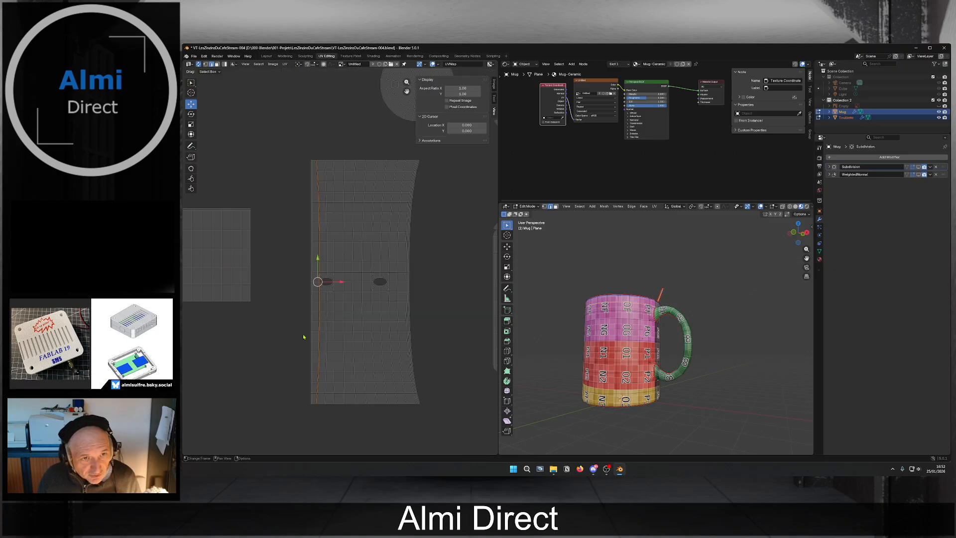
middle_drag(315, 323, 286, 312)
scroll(269, 271, up, 4)
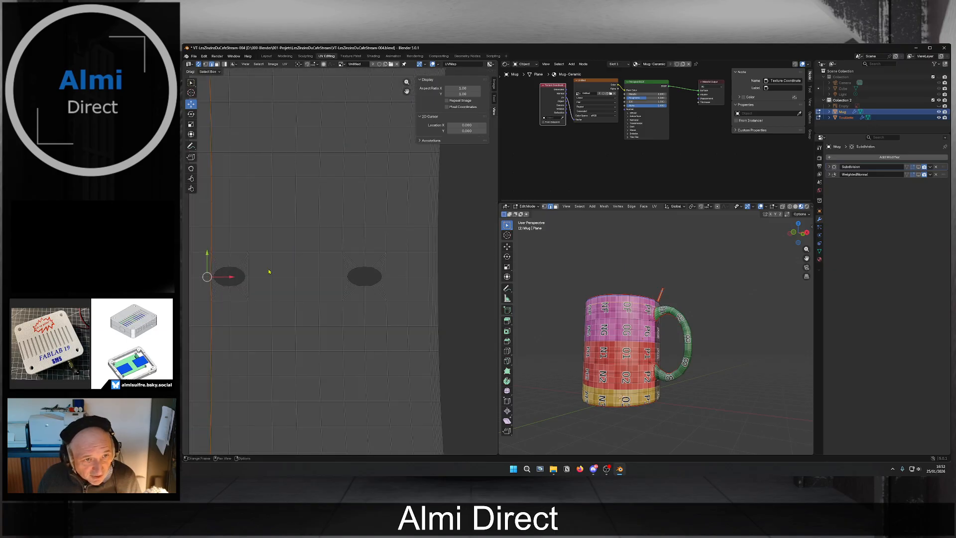
right_click(208, 254)
click(211, 244)
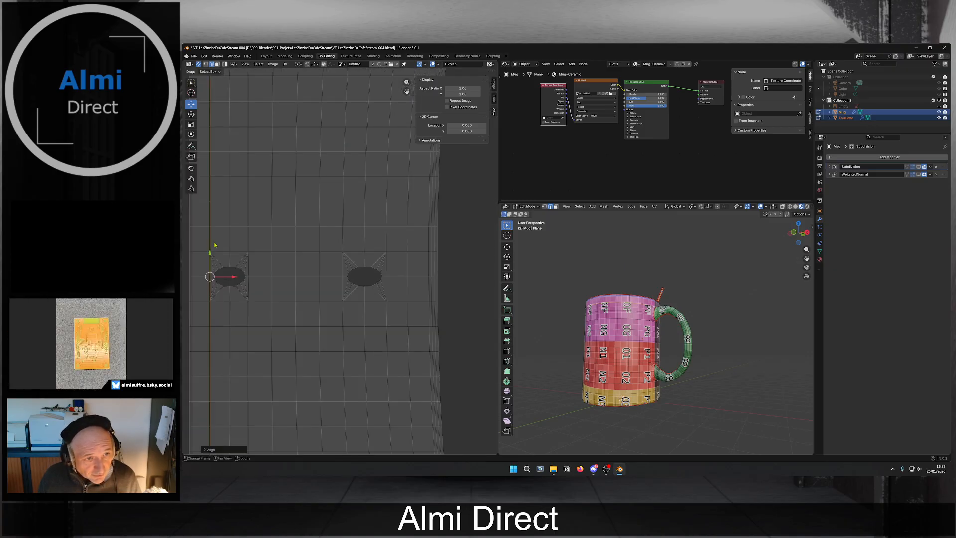
Align the edge column running through the left handle hole vertically.
click(228, 253)
alt+click(233, 309)
scroll(235, 317, down, 3)
scroll(270, 302, up, 1)
right_click(274, 297)
click(275, 294)
Select the full edge column just right of the left handle hole, above and below it, and align it vertically.
alt+click(282, 249)
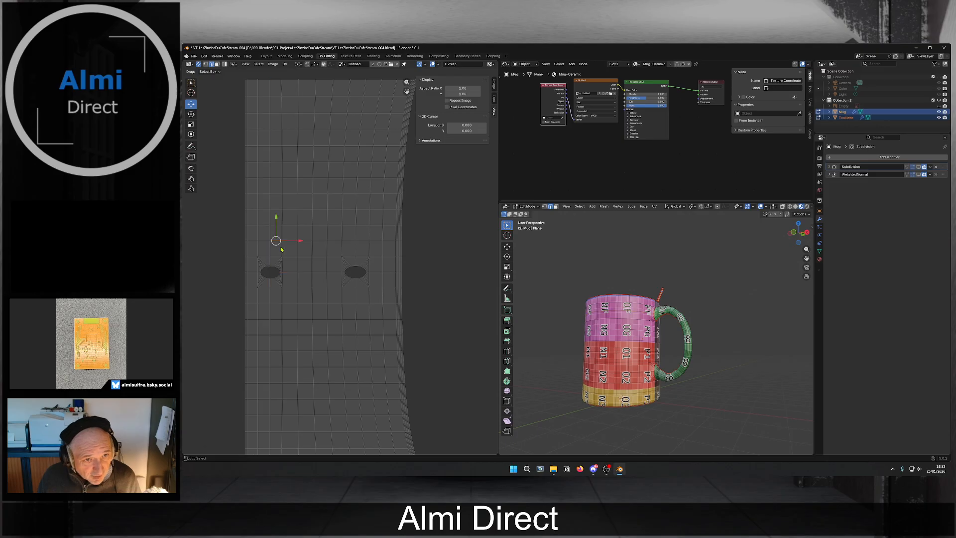
alt+click(282, 249)
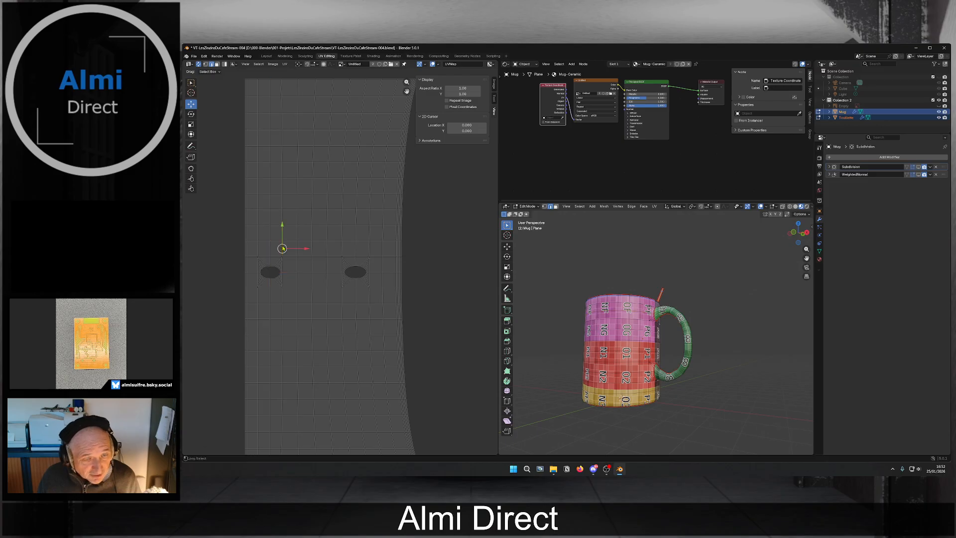
alt+shift+click(284, 292)
right_click(291, 285)
click(291, 285)
Align the next two edge columns between the two handle holes vertically.
alt+click(297, 242)
alt+shift+click(298, 286)
right_click(299, 252)
click(299, 253)
alt+click(312, 254)
right_click(312, 255)
click(312, 255)
Align the last two edge columns before the center of the right handle hole vertically.
alt+click(329, 253)
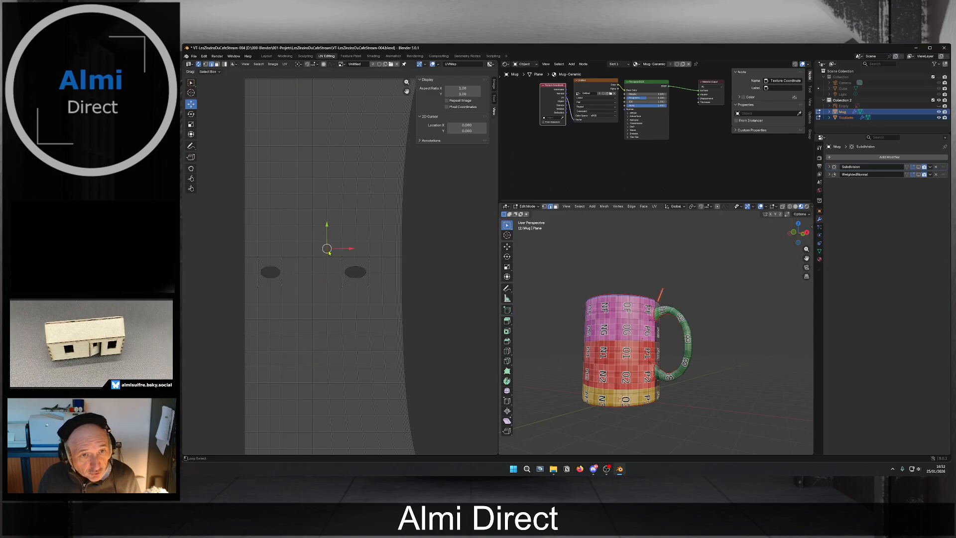
right_click(329, 252)
click(328, 252)
alt+click(341, 251)
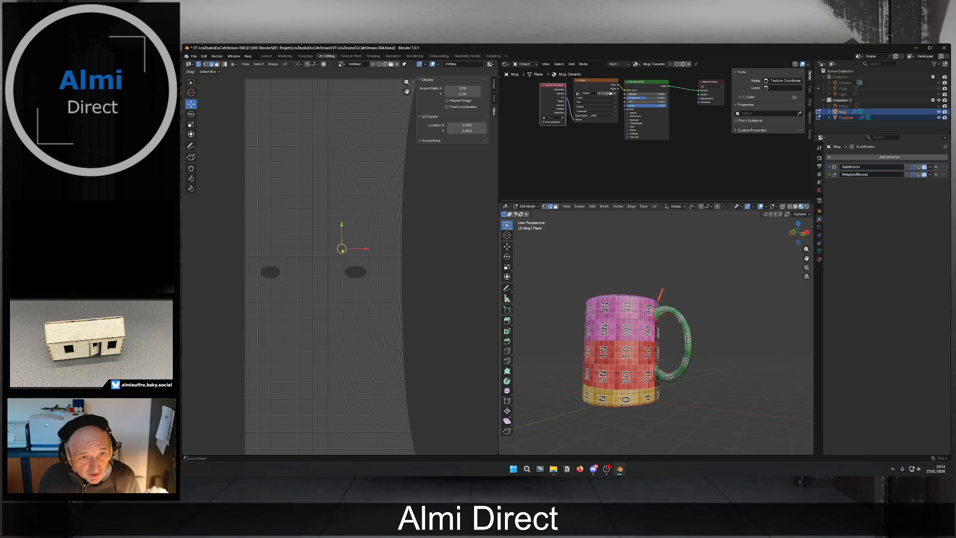
alt+click(341, 279)
right_click(342, 278)
click(342, 279)
Select the edge column running through the right handle hole, above and below it, and align it vertically.
click(356, 263)
alt+click(356, 263)
alt+shift+click(355, 285)
right_click(363, 298)
click(362, 298)
Align the curved edge column just right of the right handle hole vertically.
scroll(355, 269, up, 3)
scroll(373, 272, up, 1)
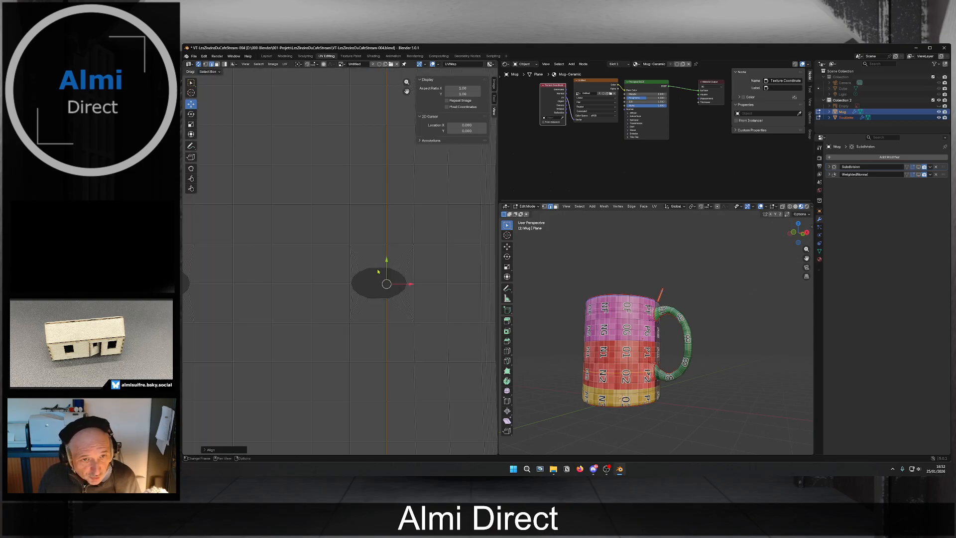
click(415, 232)
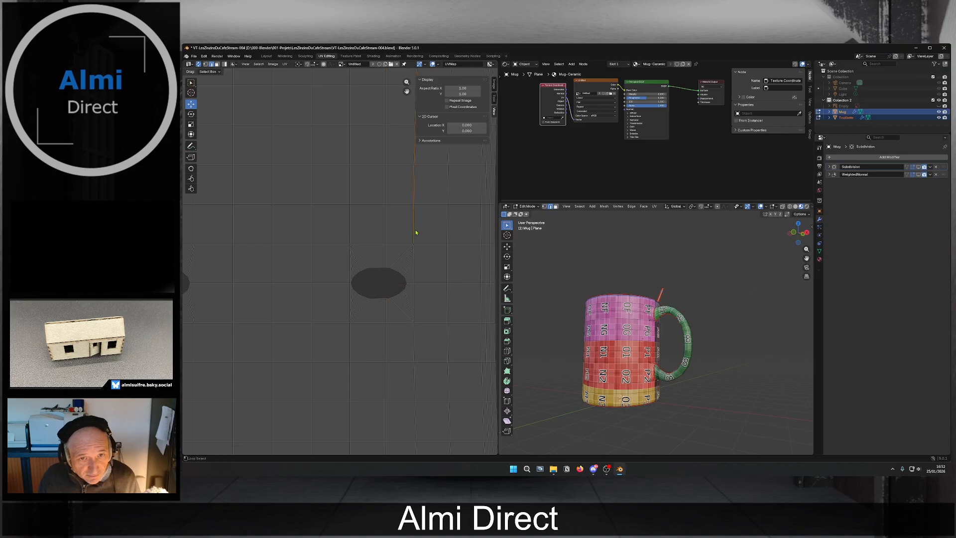
scroll(419, 317, down, 5)
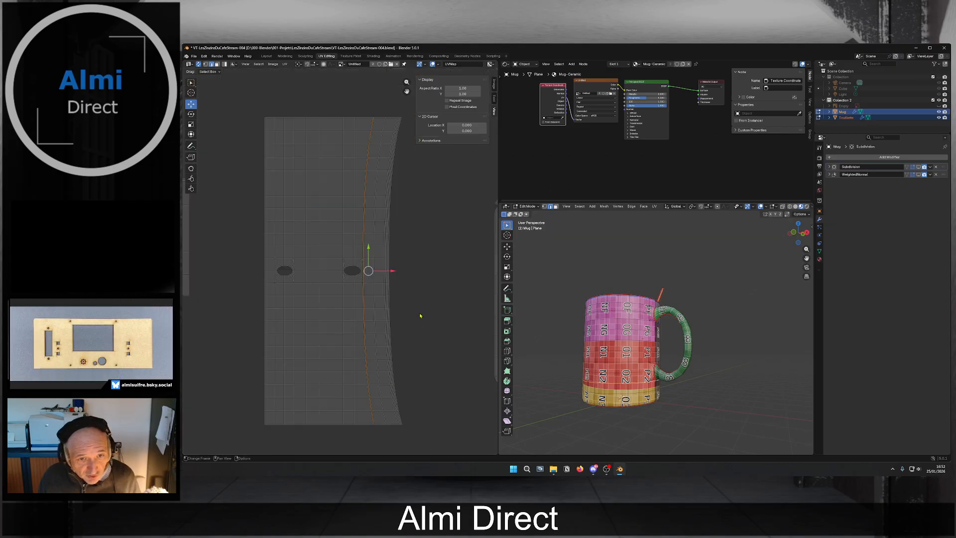
middle_drag(420, 316, 369, 294)
right_click(372, 282)
click(373, 281)
Align the next two edge columns toward the right side of the outer wall's UV island vertically.
double_click(345, 267)
right_click(346, 267)
click(346, 268)
double_click(351, 267)
right_click(351, 268)
click(352, 267)
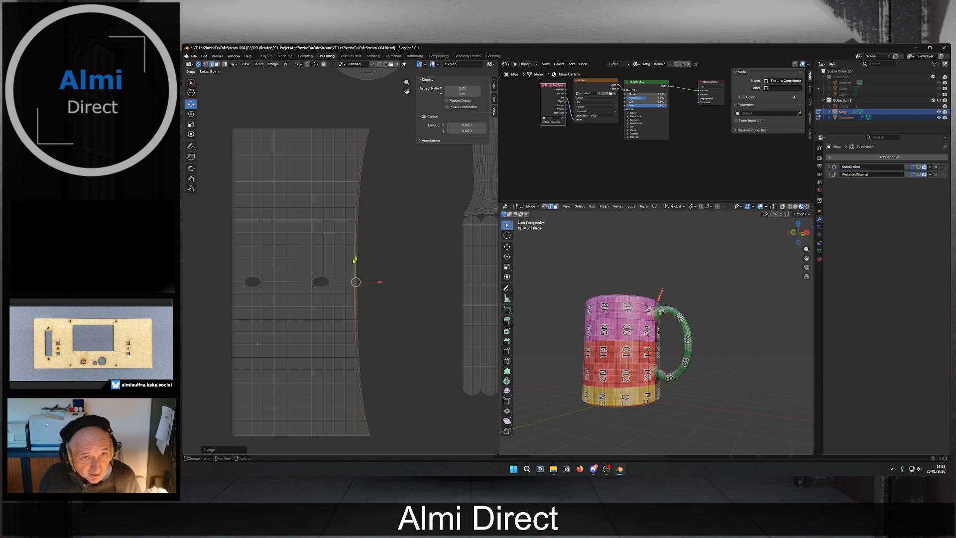
Align the closely spaced edge columns at the right side and the right outer edge of the UV island vertically.
double_click(364, 135)
right_click(364, 136)
click(363, 136)
double_click(365, 137)
right_click(365, 139)
click(364, 138)
double_click(367, 138)
right_click(367, 138)
click(367, 139)
Select the outer wall's entire UV island and rotate it to lie horizontally.
scroll(333, 246, down, 2)
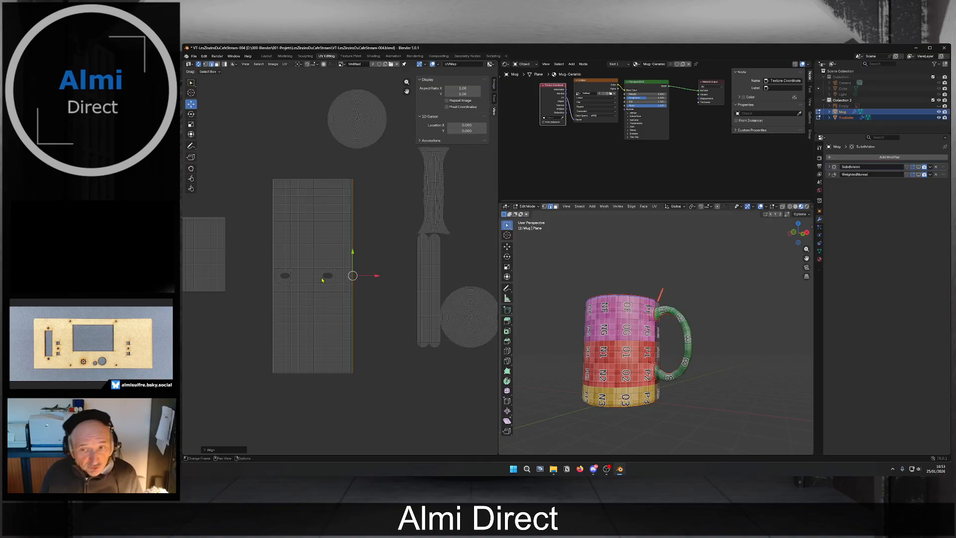
key(l)
key(r)
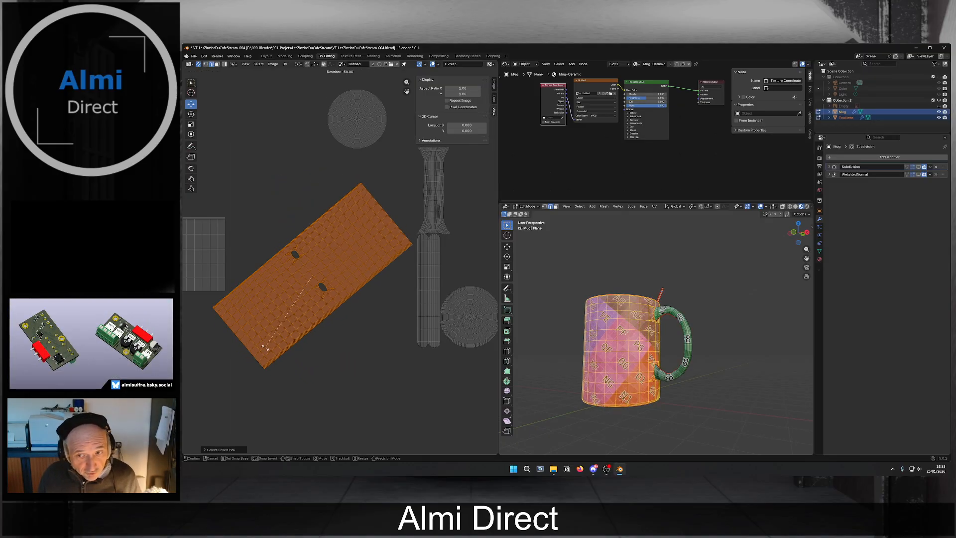
click(238, 295)
Move the outer wall's UV island onto the upper-left part of the checker image.
scroll(370, 334, down, 4)
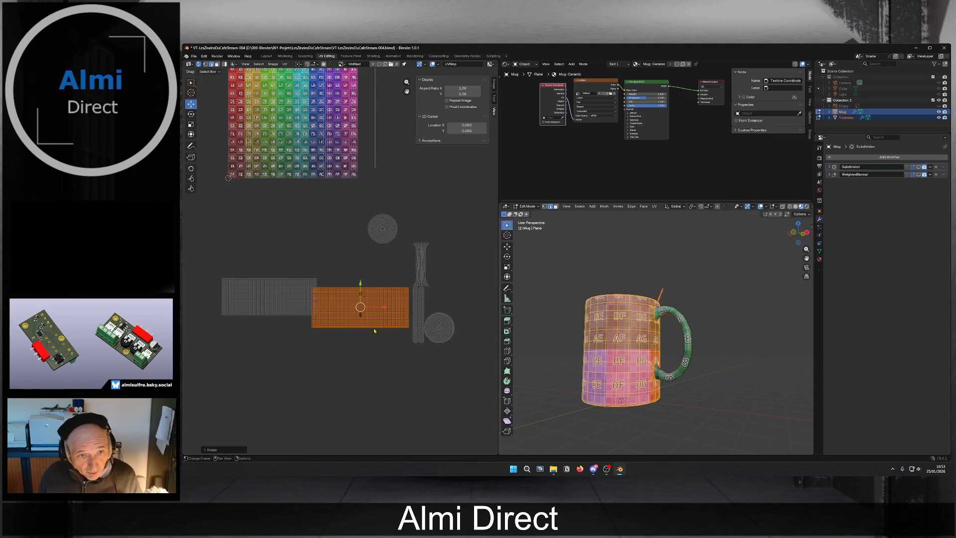
key(g)
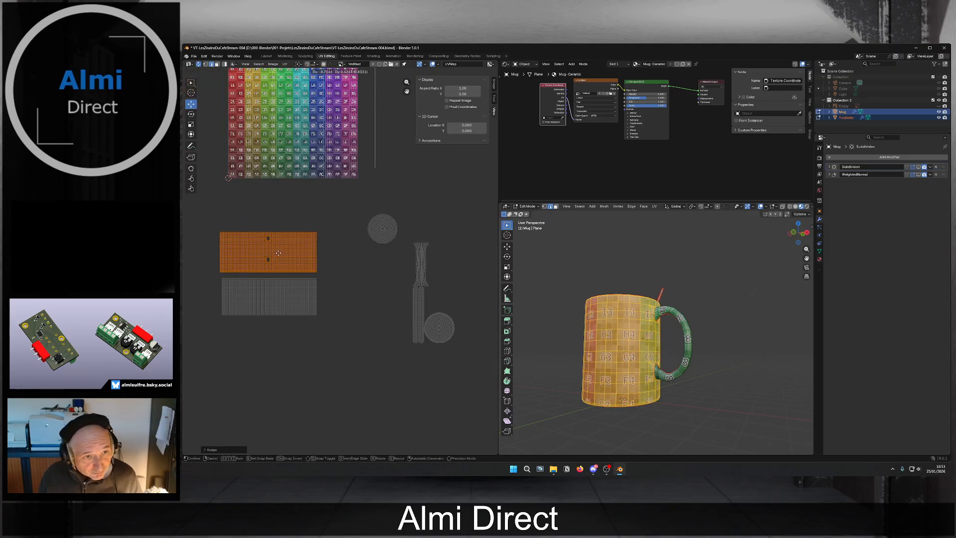
click(282, 255)
middle_drag(257, 258, 287, 318)
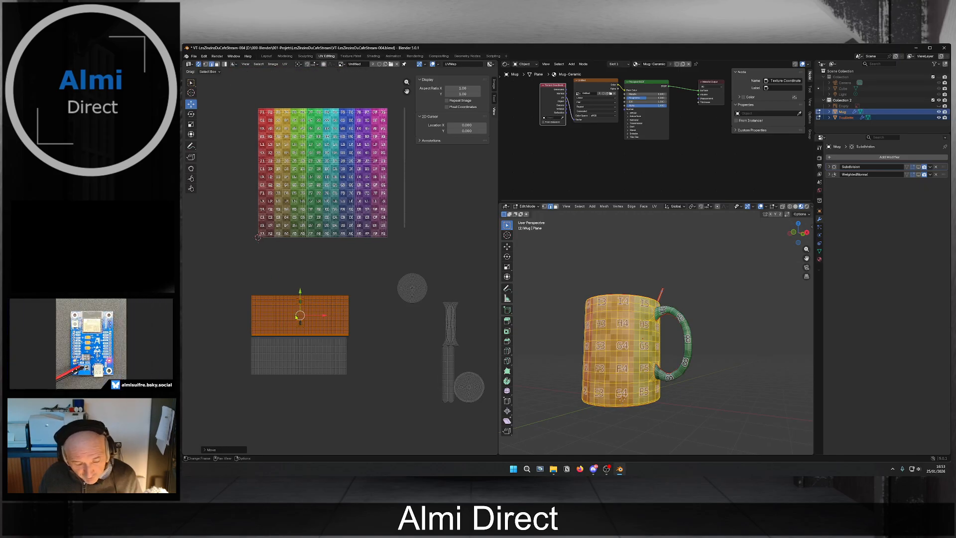
key(g)
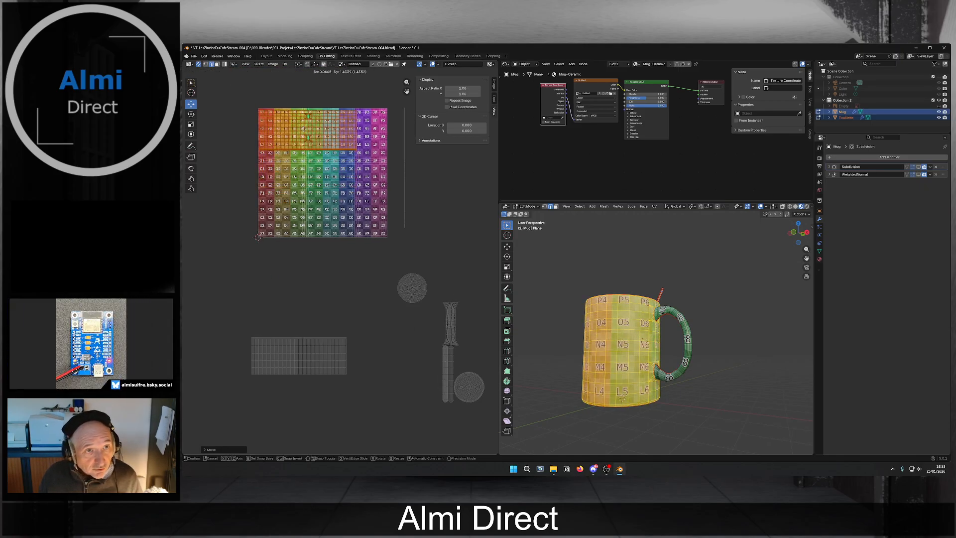
click(302, 132)
Fine-position the outer wall's UV island flush with the upper-left corner of the checker image.
scroll(246, 158, up, 4)
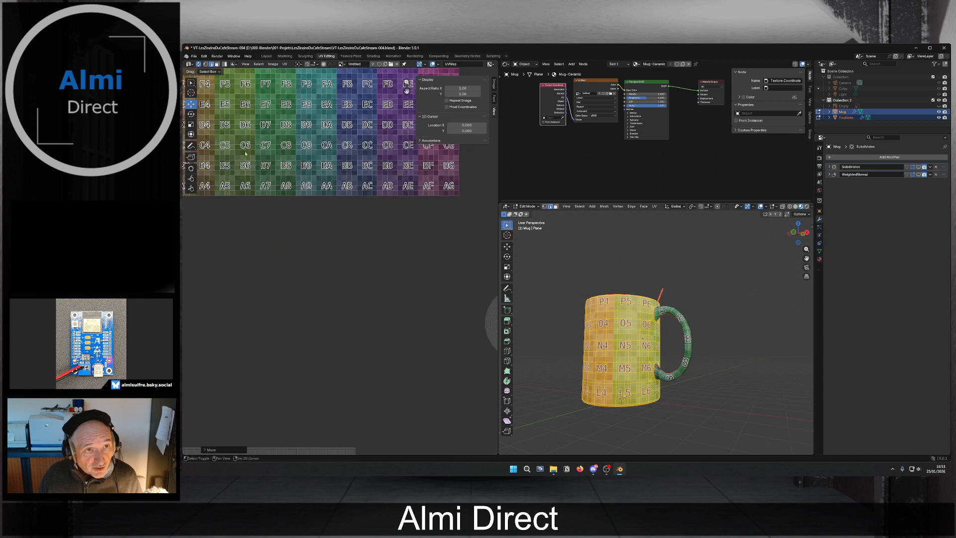
middle_drag(245, 157, 384, 365)
middle_drag(339, 119, 339, 266)
scroll(339, 267, up, 3)
middle_drag(214, 213, 236, 236)
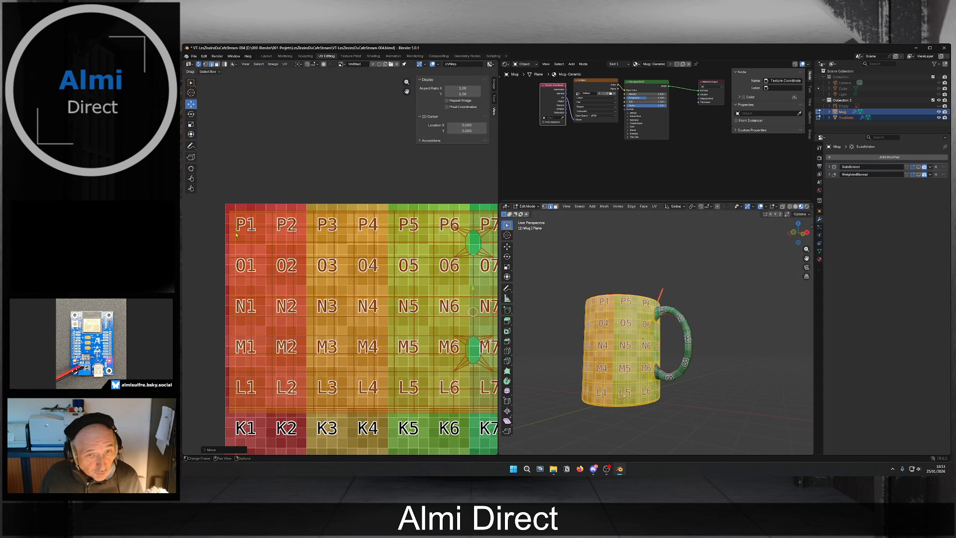
middle_drag(622, 388, 673, 404)
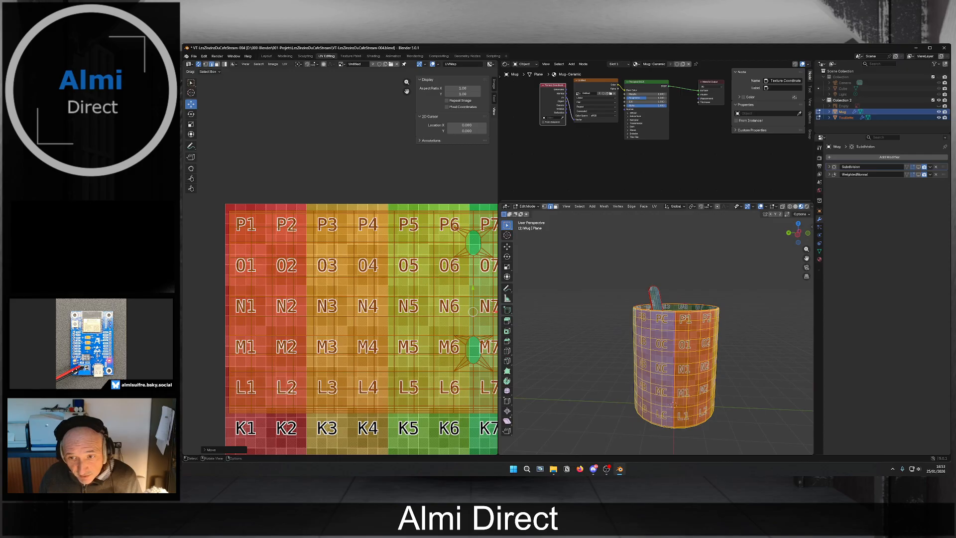
scroll(239, 225, up, 2)
middle_drag(240, 224, 310, 243)
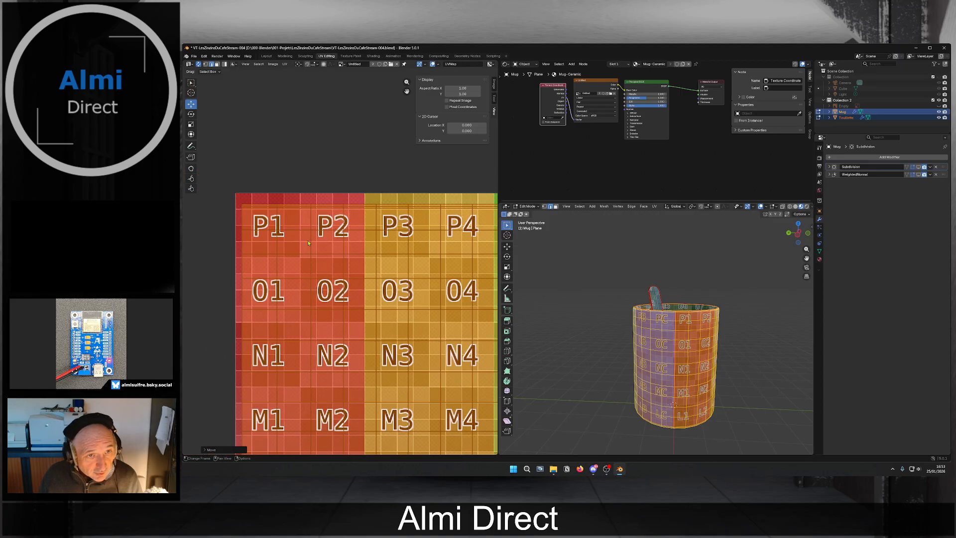
key(g)
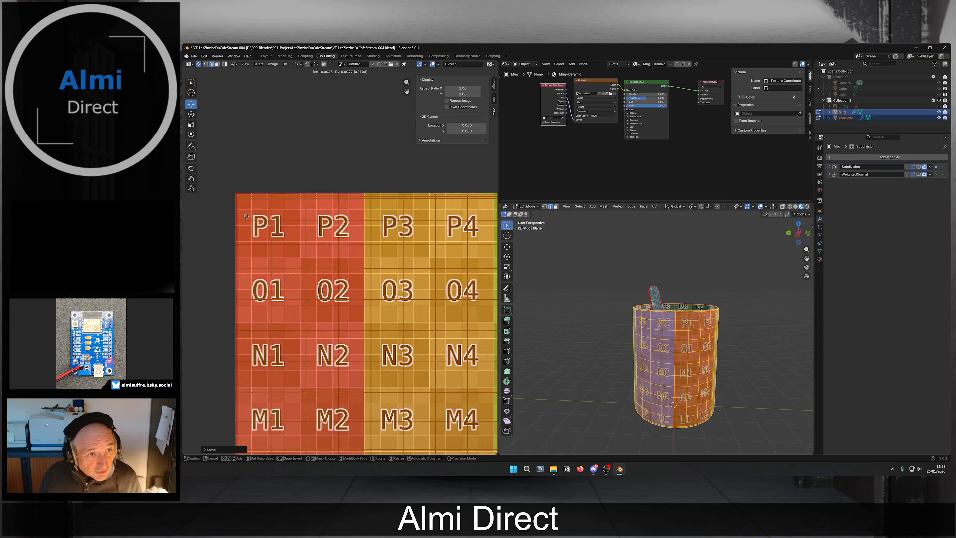
click(247, 216)
Select the inner wall's rectangular UV island and move it up onto the checker image.
scroll(284, 250, down, 7)
middle_drag(309, 307, 302, 184)
middle_drag(308, 430, 316, 333)
key(l)
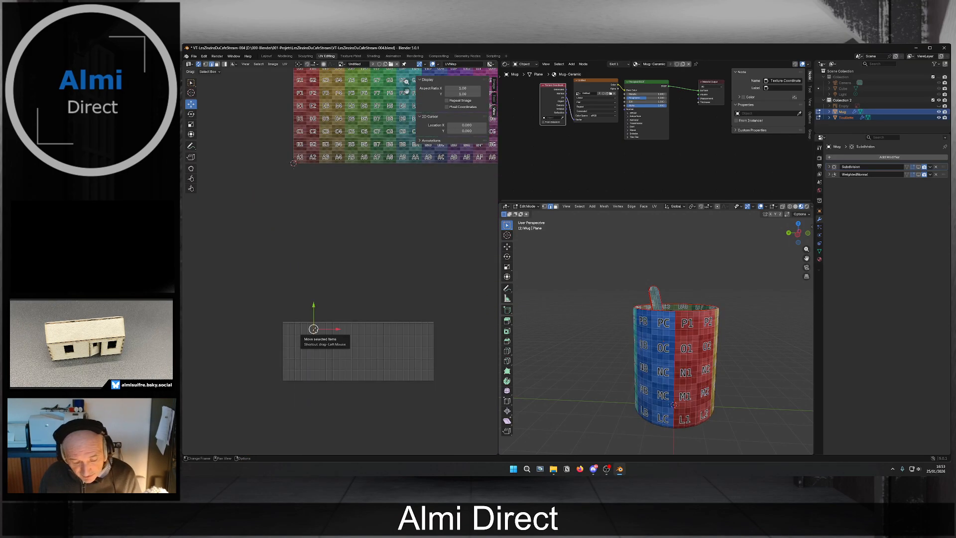
key(g)
click(336, 105)
Position the inner wall's UV island directly beneath the outer wall's island, flush with the image's left edge.
middle_drag(326, 135, 344, 395)
scroll(342, 388, up, 3)
key(g)
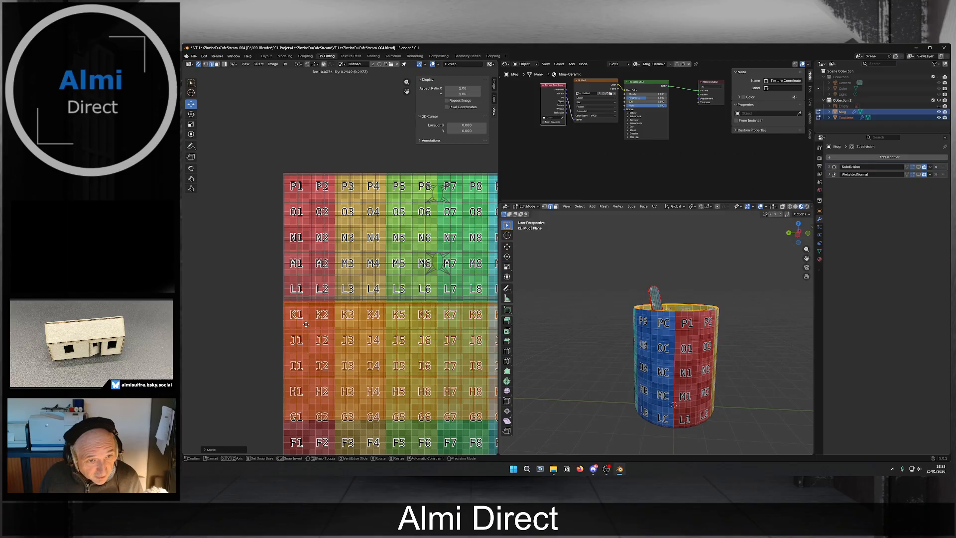
click(304, 324)
scroll(306, 329, up, 5)
key(g)
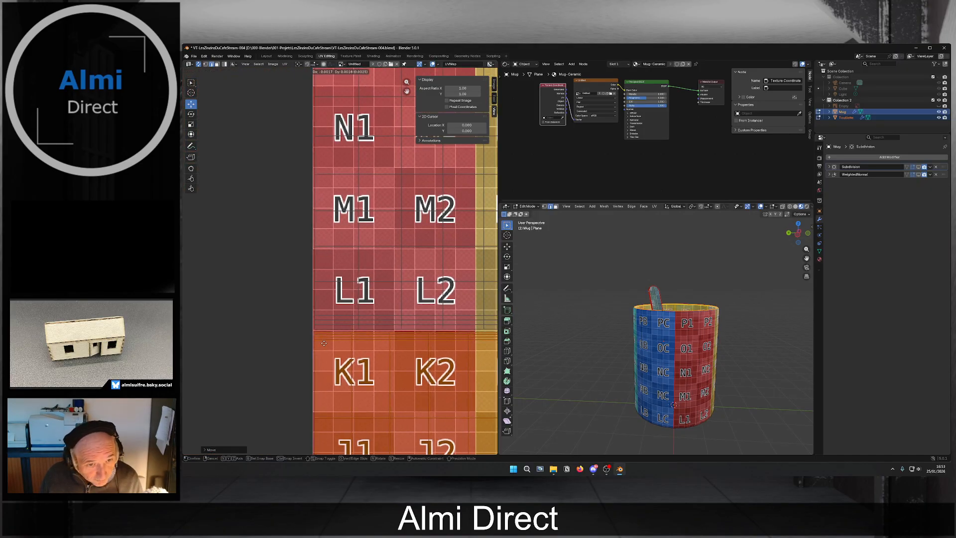
click(323, 344)
Examine the checker pattern on the mug's inner wall and inner bottom from above.
scroll(323, 344, down, 9)
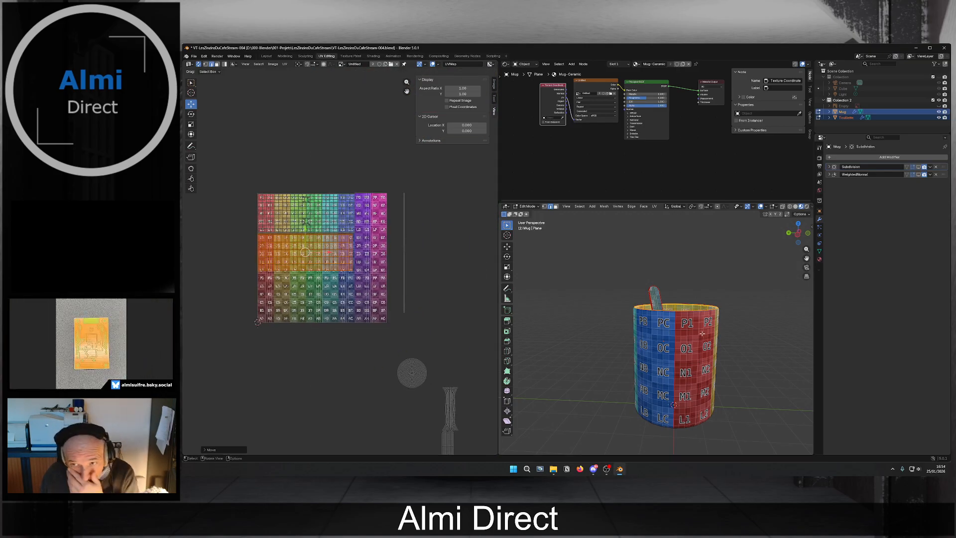
middle_drag(686, 332, 654, 354)
scroll(654, 354, up, 8)
scroll(654, 355, down, 4)
scroll(654, 354, down, 5)
scroll(662, 378, up, 2)
scroll(681, 418, down, 2)
shift+middle_drag(685, 426, 588, 355)
scroll(628, 393, up, 3)
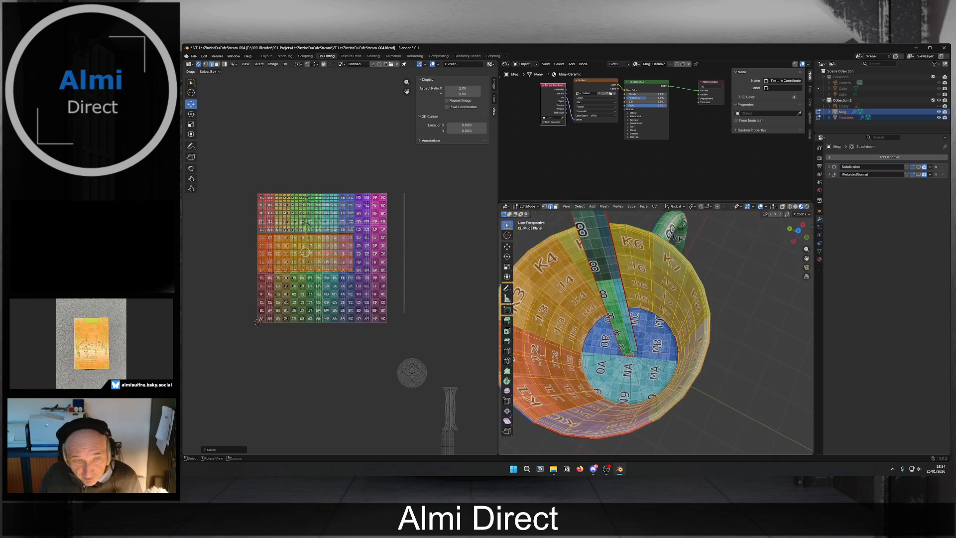
Select the circular UV island of the mug's inner bottom and move it just below the checker image.
middle_drag(419, 367, 424, 336)
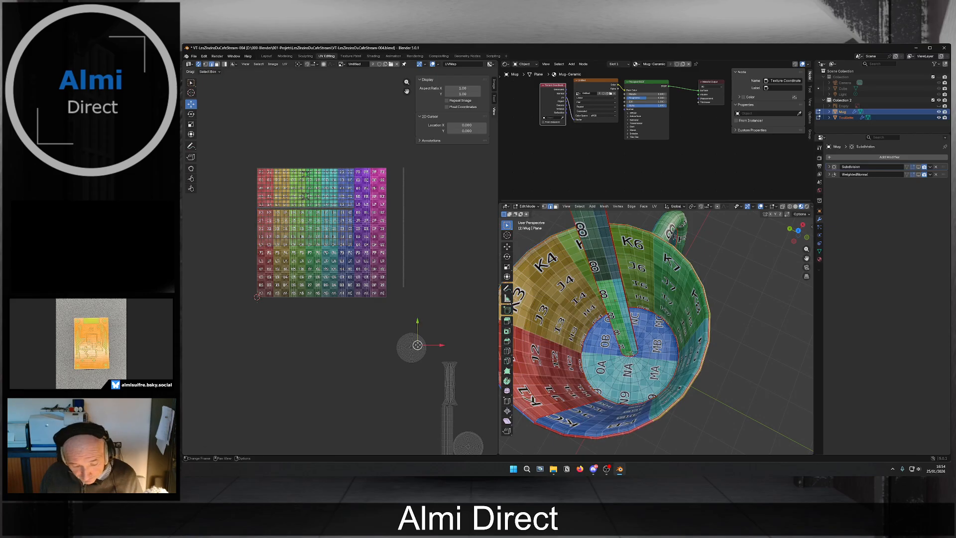
key(l)
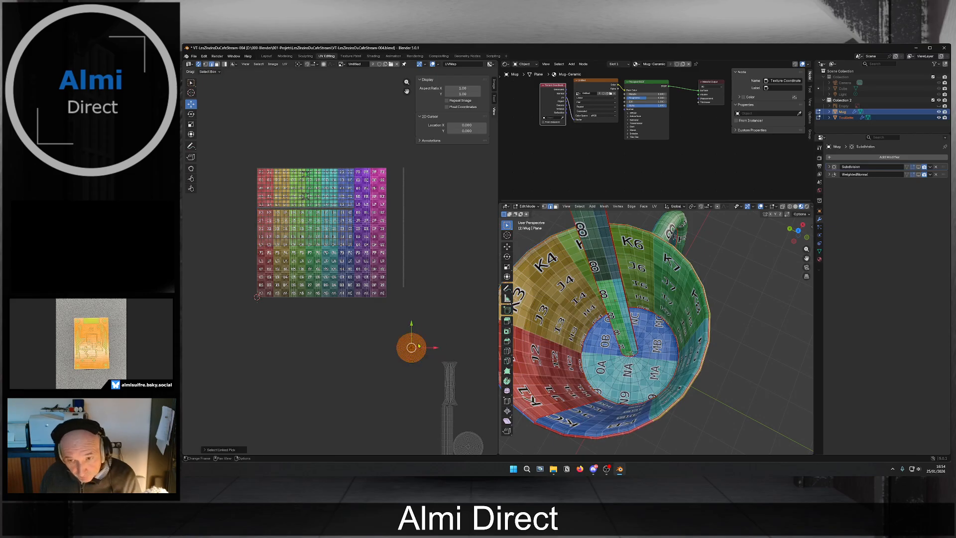
click(464, 441)
key(l)
key(g)
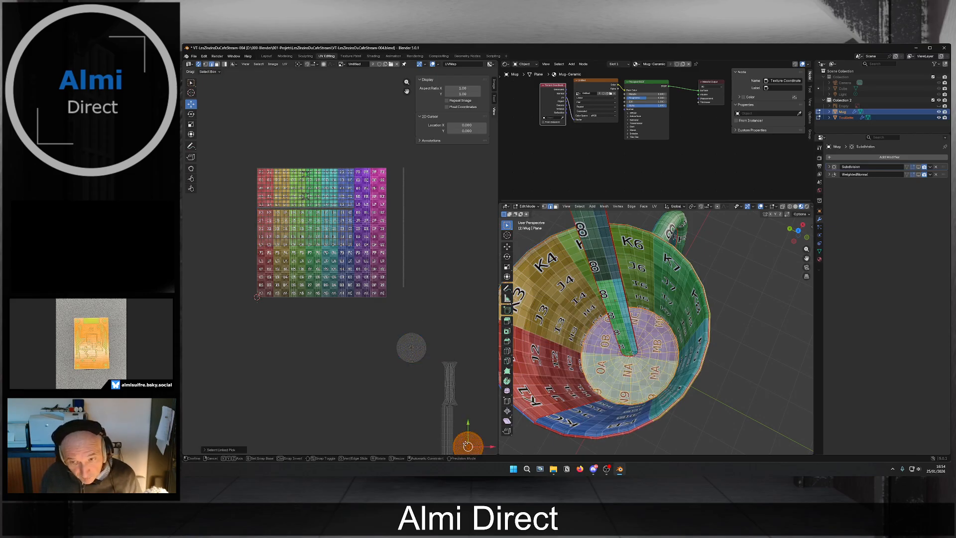
click(341, 335)
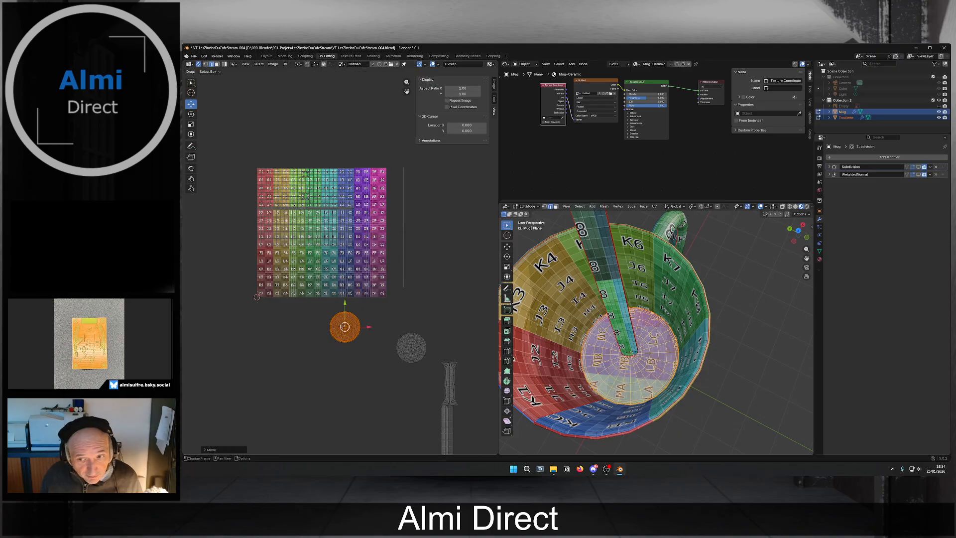
Rotate the inner bottom's circular UV island until its checker labels read upright, with the mug's handle at the right.
scroll(398, 364, up, 2)
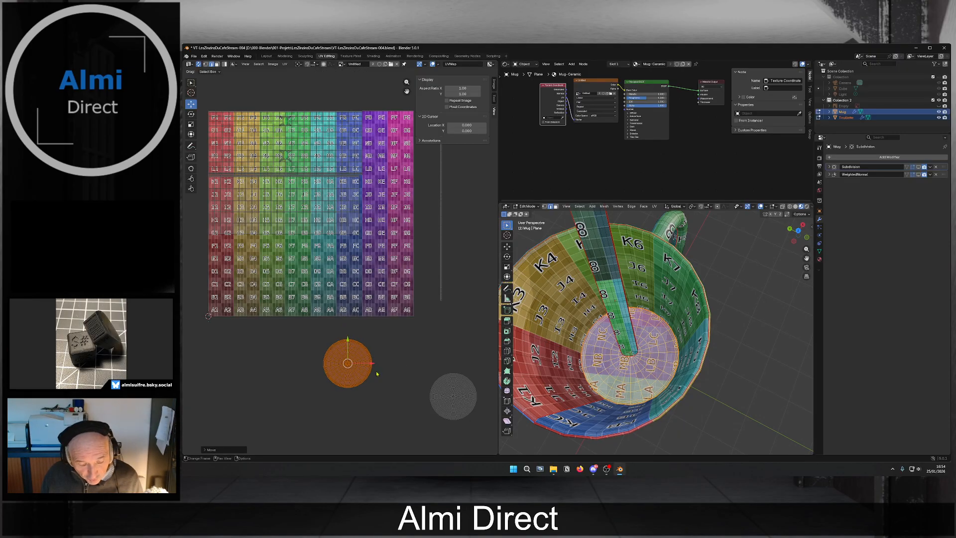
key(r)
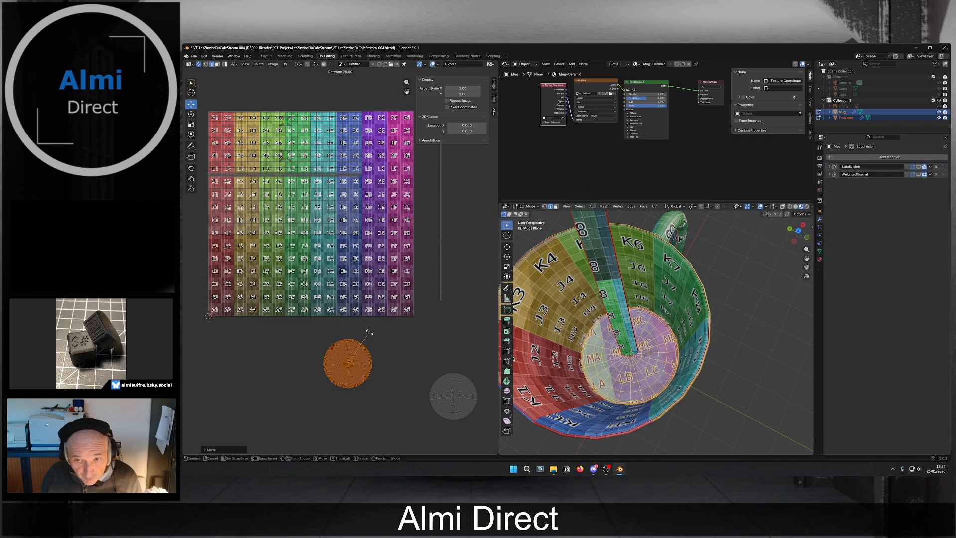
click(369, 332)
scroll(624, 301, down, 2)
middle_drag(624, 302, 610, 274)
scroll(611, 274, up, 3)
key(r)
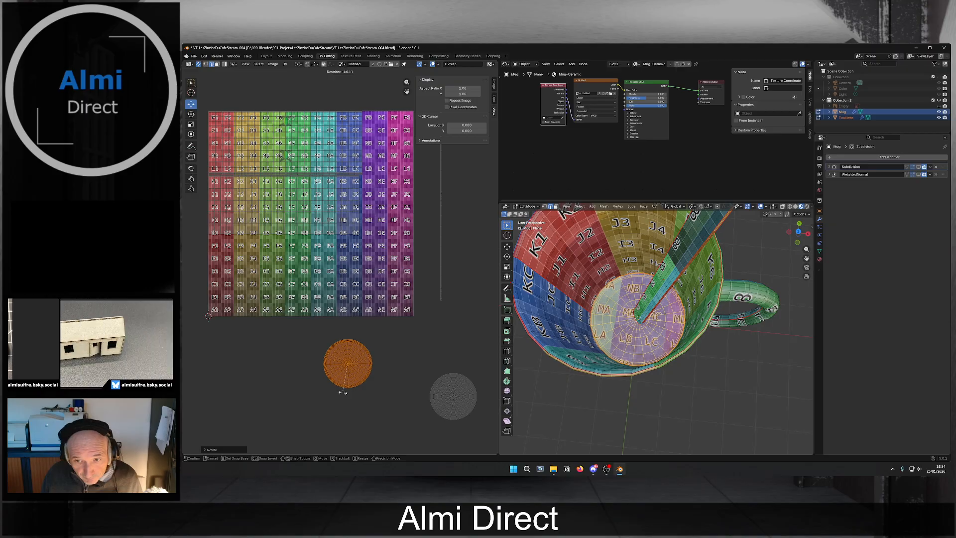
click(342, 392)
key(r)
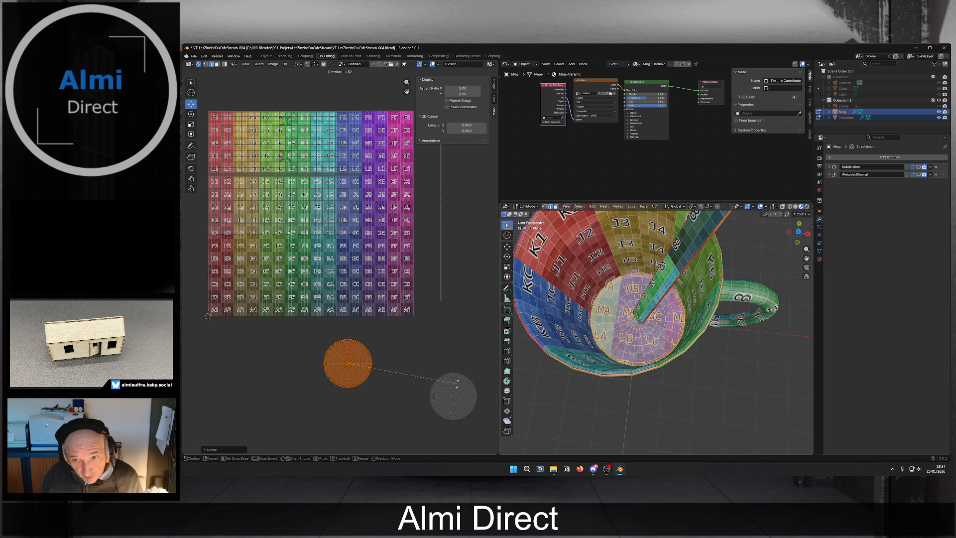
click(457, 382)
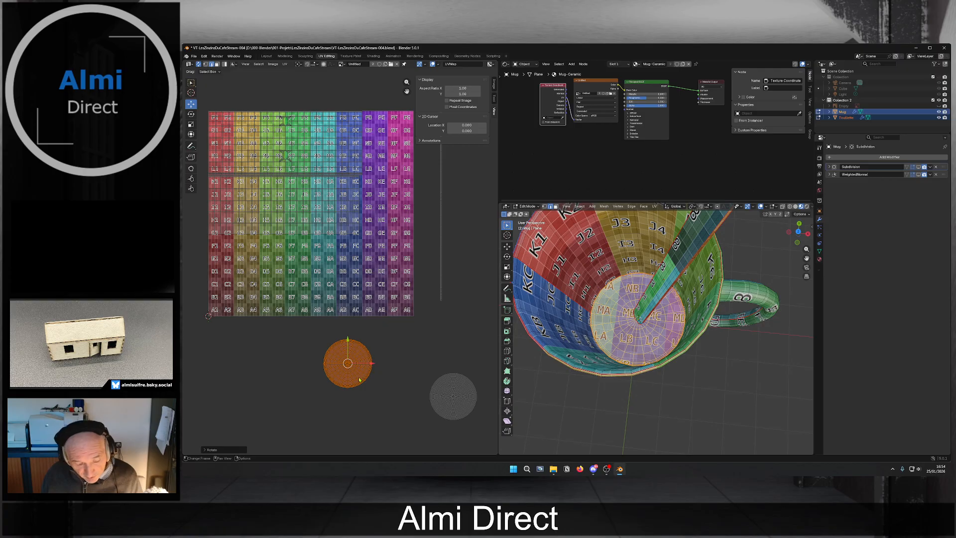
Move the inner bottom's circular UV island to the left side of the checker image, beneath the inner wall's island.
key(g)
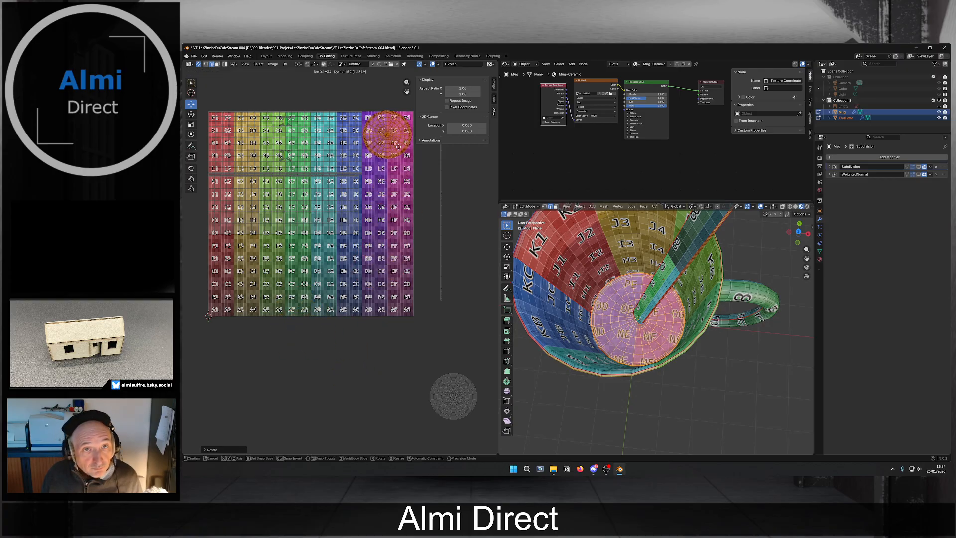
click(242, 271)
Select the circular UV island of the mug's outer bottom and rotate it to orient its checker labels.
middle_drag(451, 391, 416, 384)
click(427, 380)
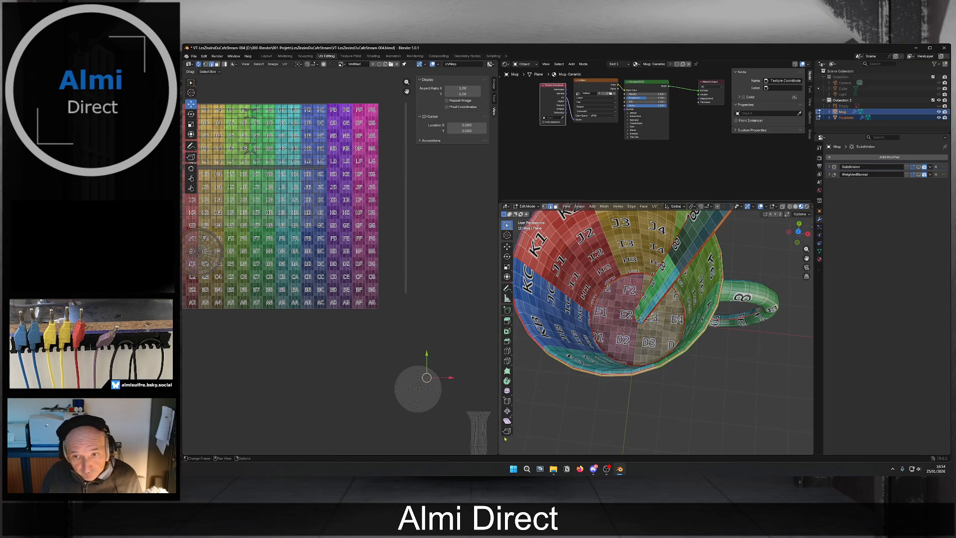
scroll(576, 424, down, 3)
middle_drag(576, 424, 589, 296)
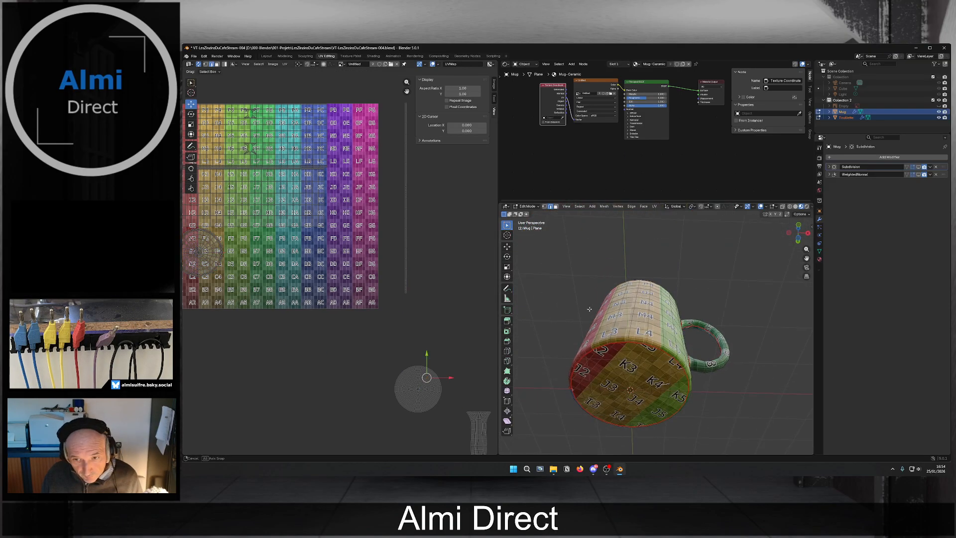
key(l)
key(r)
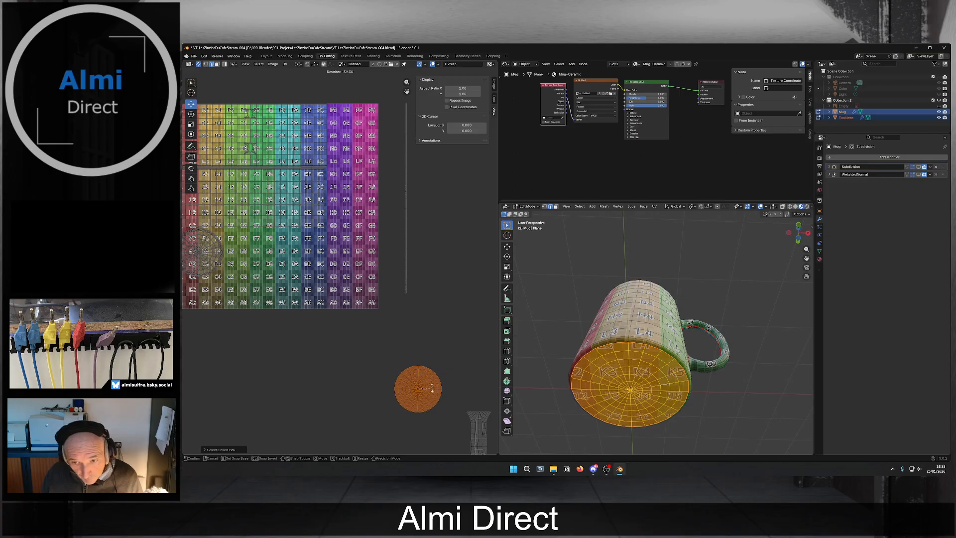
click(432, 389)
Move the outer bottom's circular UV island onto the checker image, directly right of the inner bottom's island.
key(g)
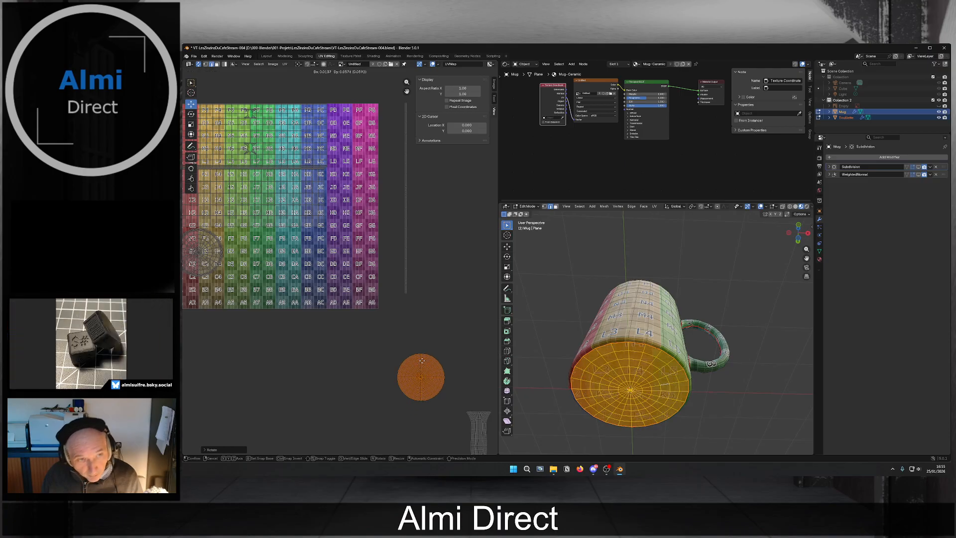
click(251, 255)
scroll(341, 264, up, 5)
middle_drag(228, 247, 443, 292)
middle_drag(210, 292, 380, 293)
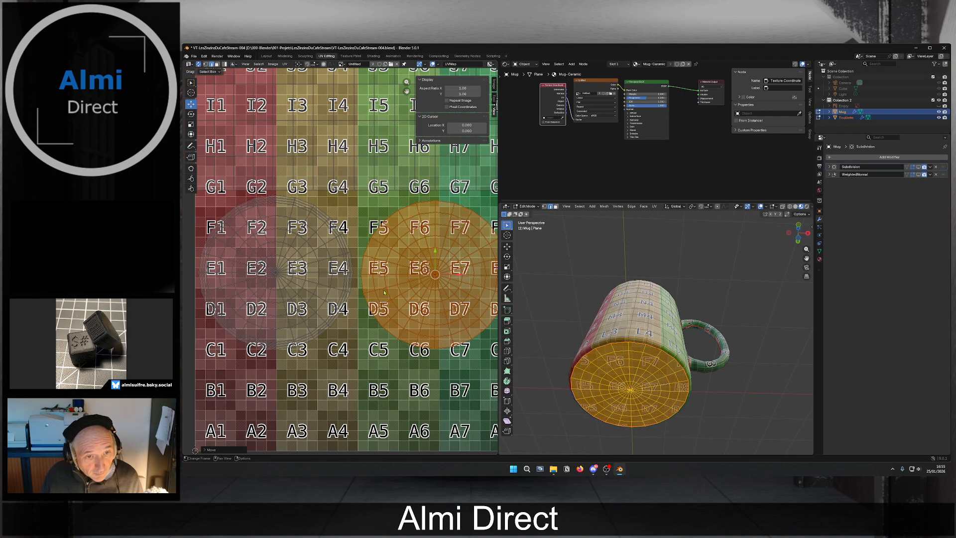
key(g)
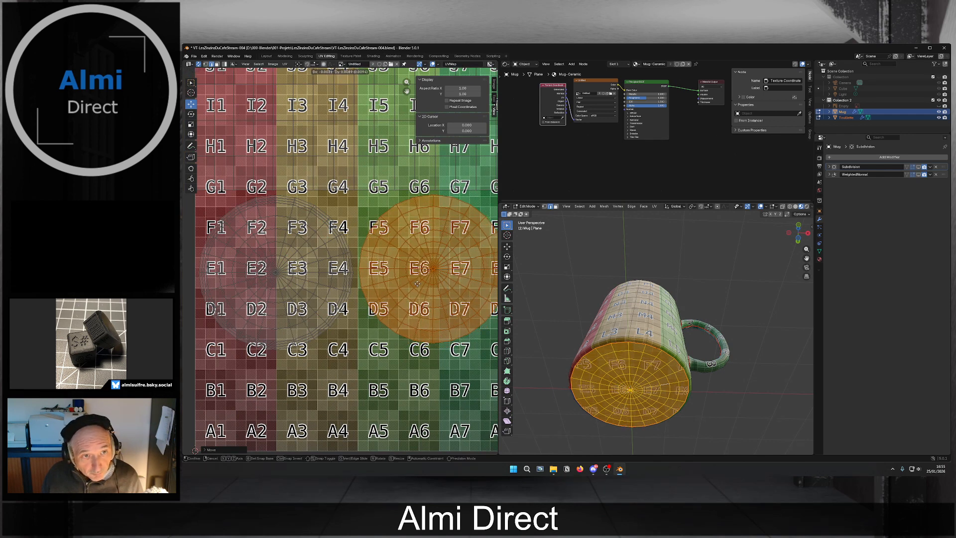
click(416, 285)
Select the mug handle's flared UV island and move it away from the narrow island below it.
key(Home)
middle_drag(521, 340, 675, 377)
scroll(428, 244, down, 4)
scroll(386, 213, up, 4)
shift+middle_drag(398, 392, 364, 185)
click(412, 267)
key(l)
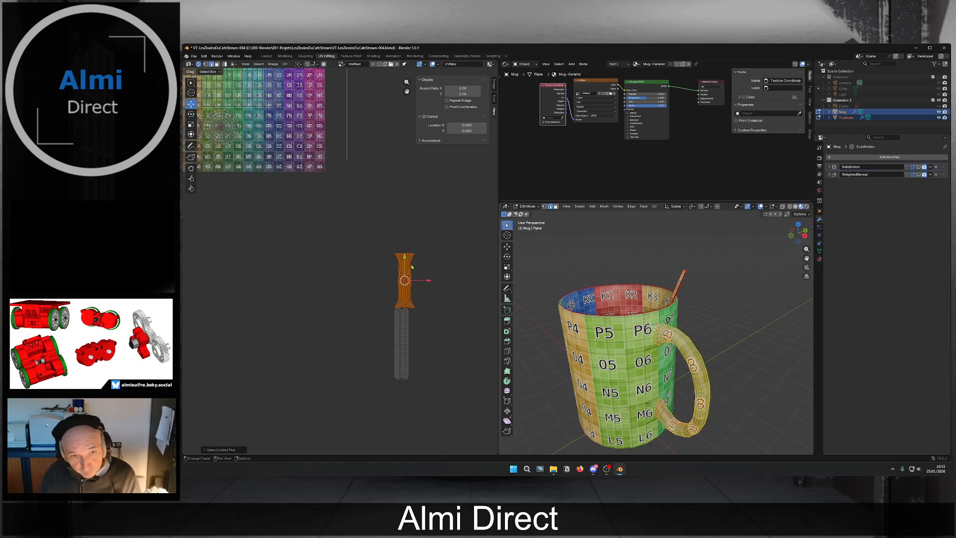
drag(412, 288, 304, 232)
Examine the handle's UV island up close and compare its upper end with the handle's joint on the mug wall.
key(KP_Decimal)
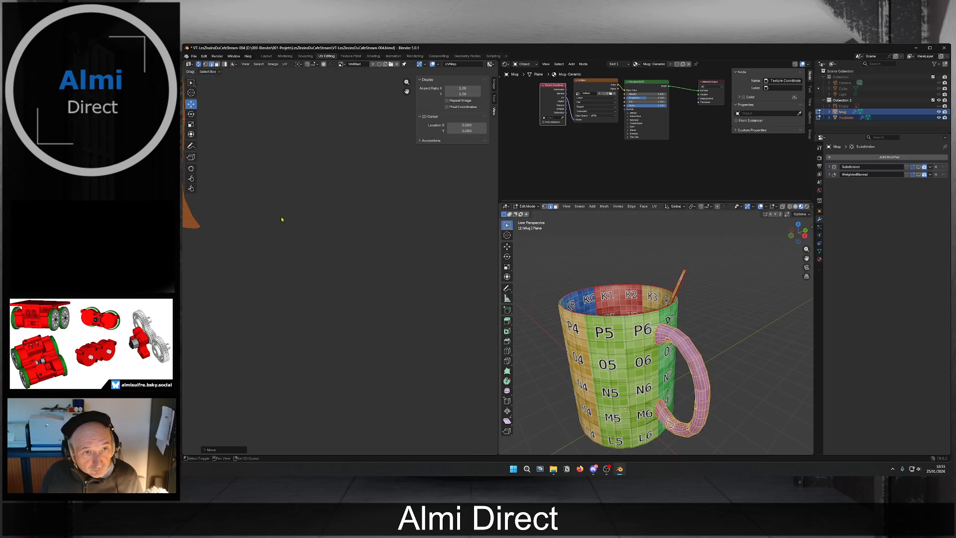
scroll(443, 315, up, 2)
middle_drag(398, 81, 376, 178)
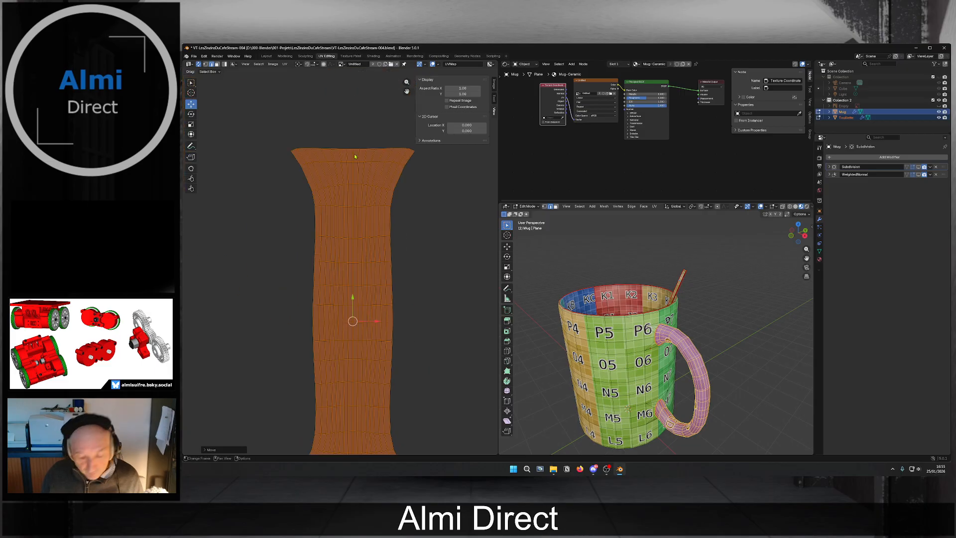
scroll(356, 156, down, 1)
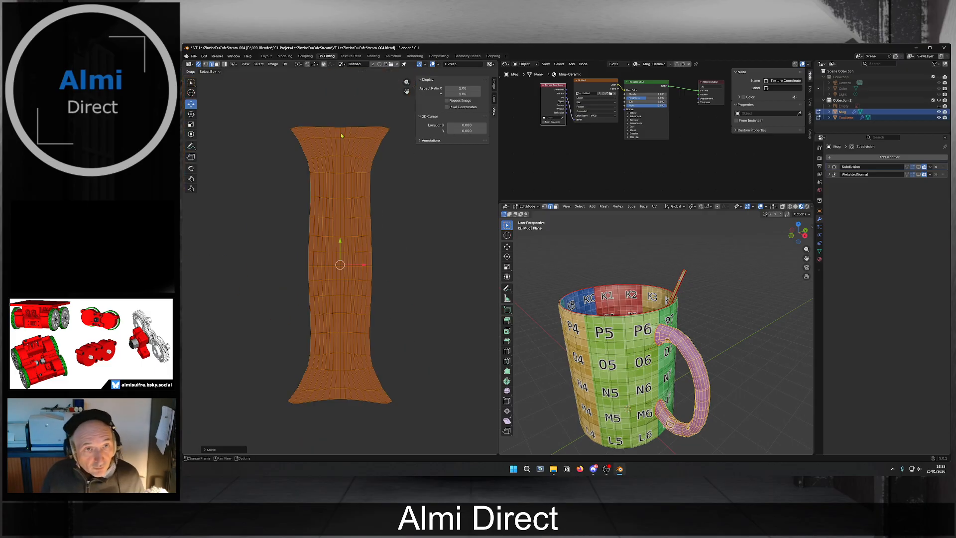
scroll(335, 129, up, 2)
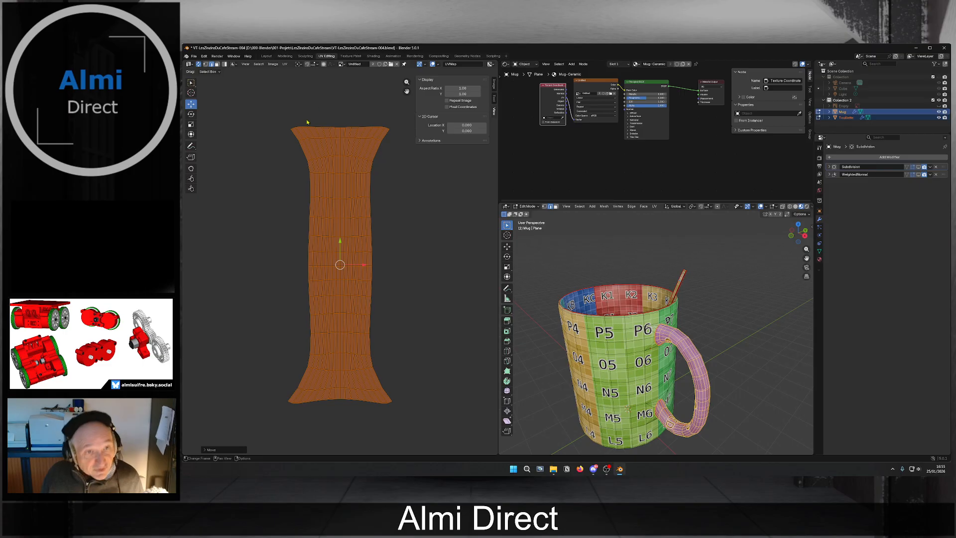
click(317, 128)
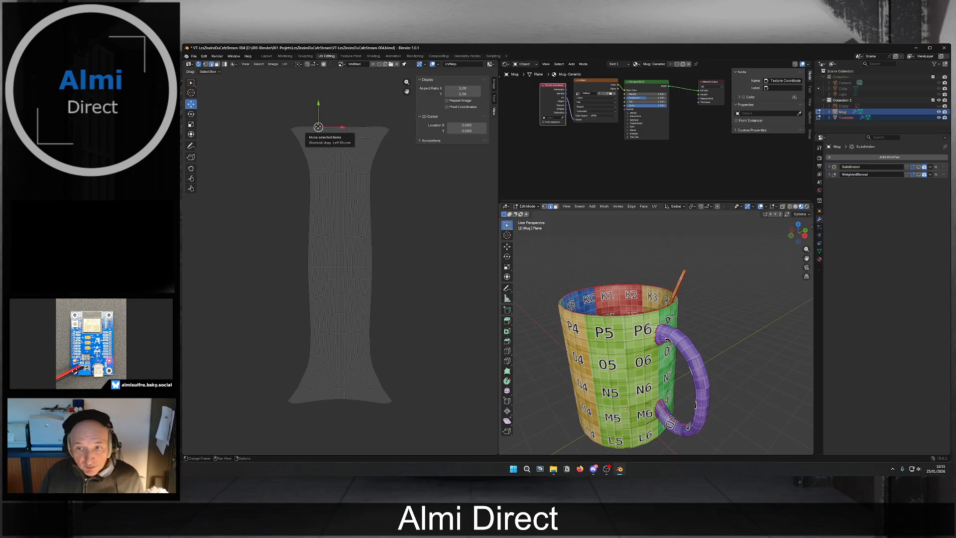
scroll(658, 330, up, 6)
middle_drag(658, 329, 626, 324)
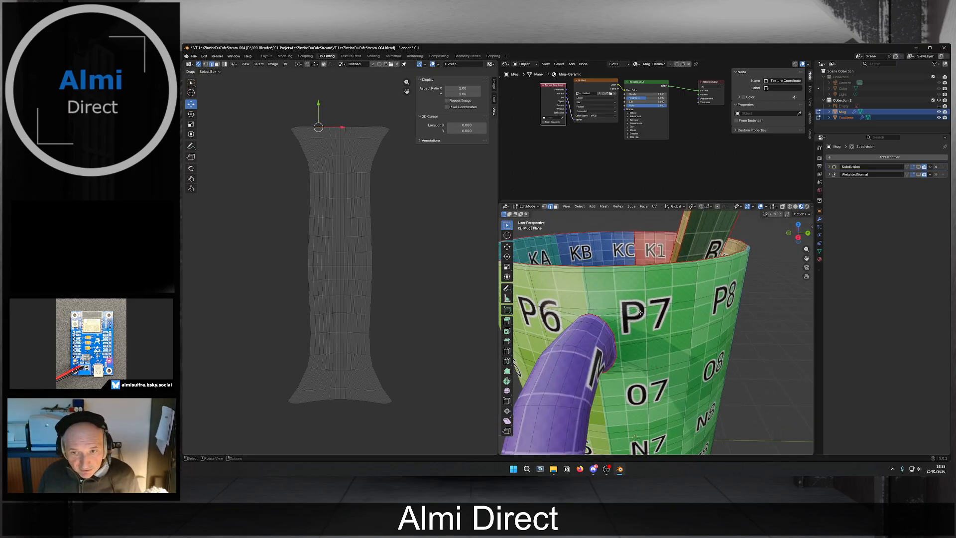
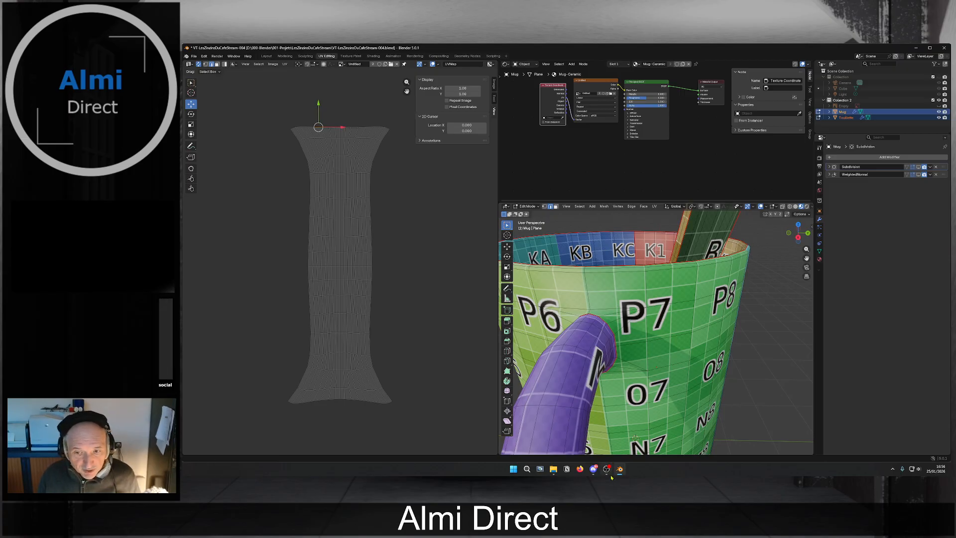
middle_drag(547, 343, 633, 280)
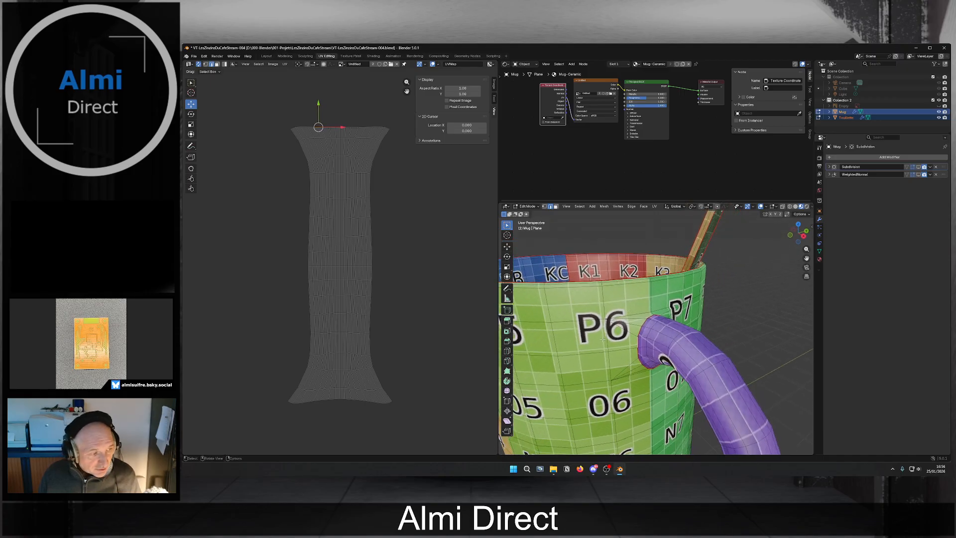
middle_drag(564, 339, 656, 345)
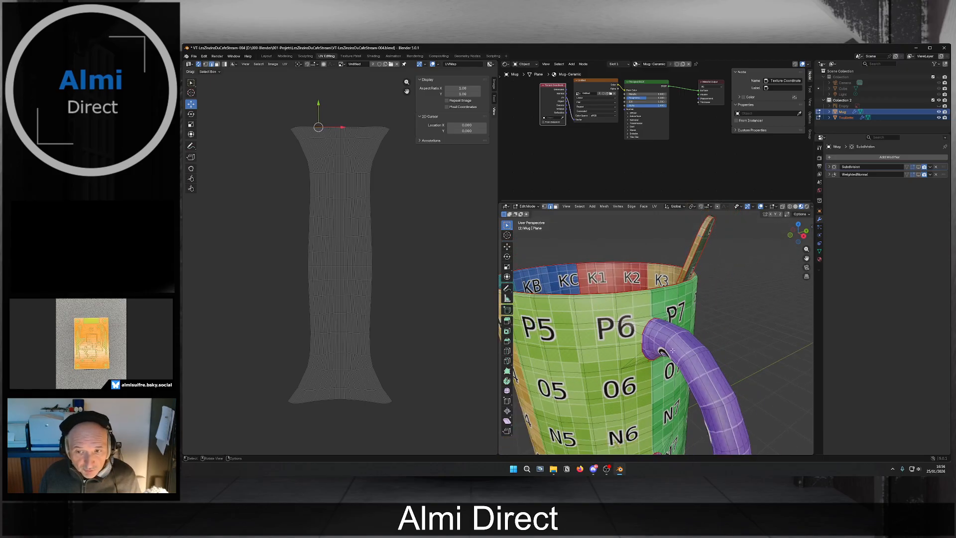
scroll(337, 121, up, 2)
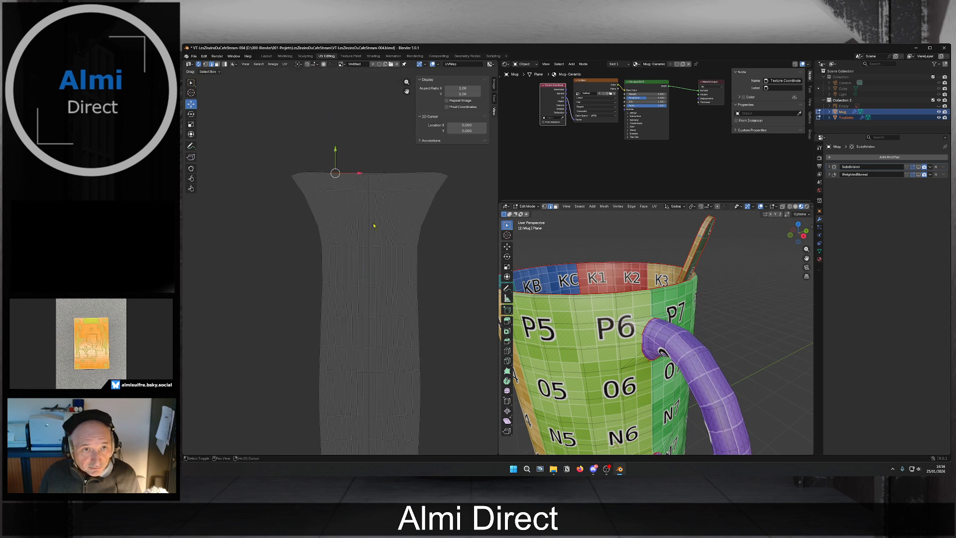
Flatten the top edge of the handle's UV island and the rows just beneath it with Align Horizontally.
alt+click(348, 177)
key(u)
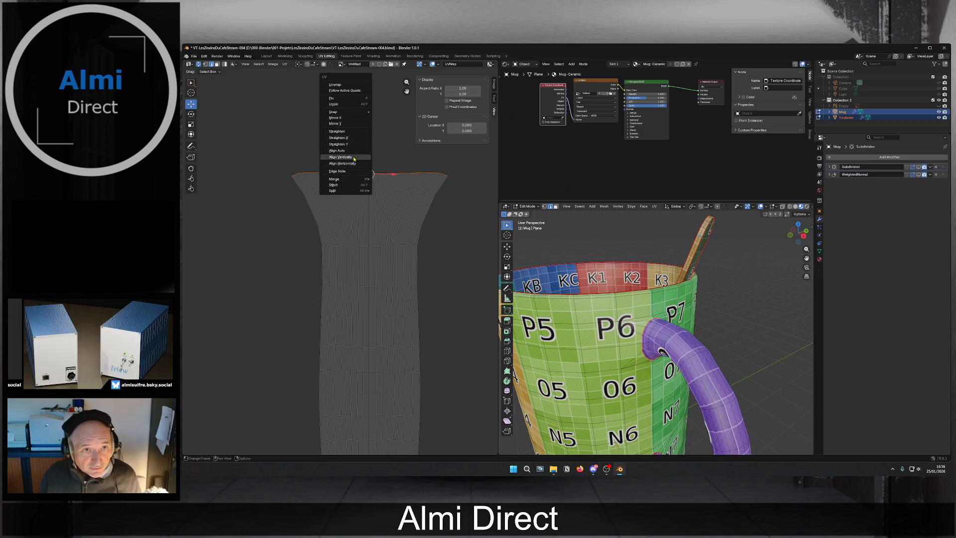
click(355, 164)
click(364, 191)
alt+click(363, 192)
right_click(364, 193)
click(364, 193)
alt+click(369, 221)
alt+click(367, 247)
right_click(368, 247)
click(368, 247)
Align the next horizontal edge rows in the upper part of the handle's UV island so each lies flat.
alt+click(366, 286)
right_click(366, 289)
click(366, 288)
middle_drag(366, 289, 365, 223)
alt+click(365, 218)
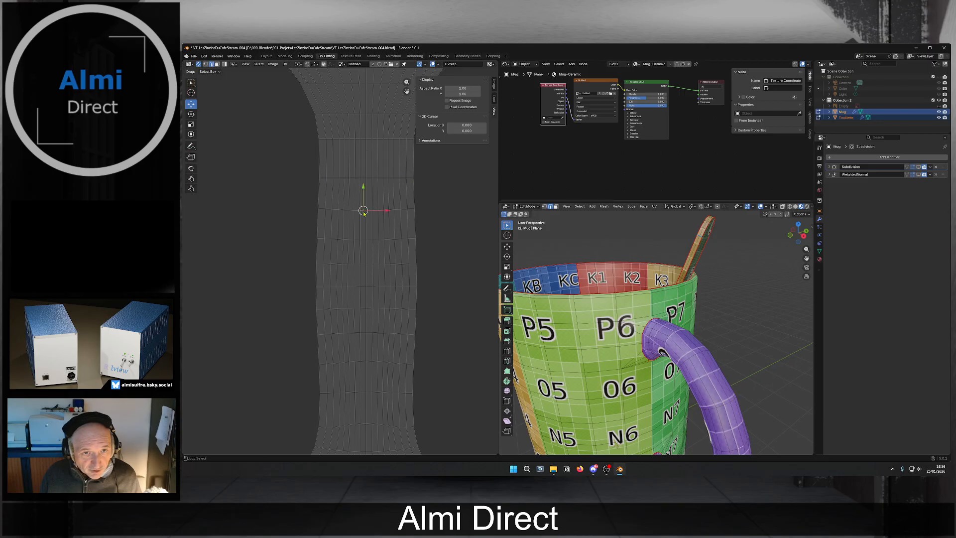
alt+click(364, 241)
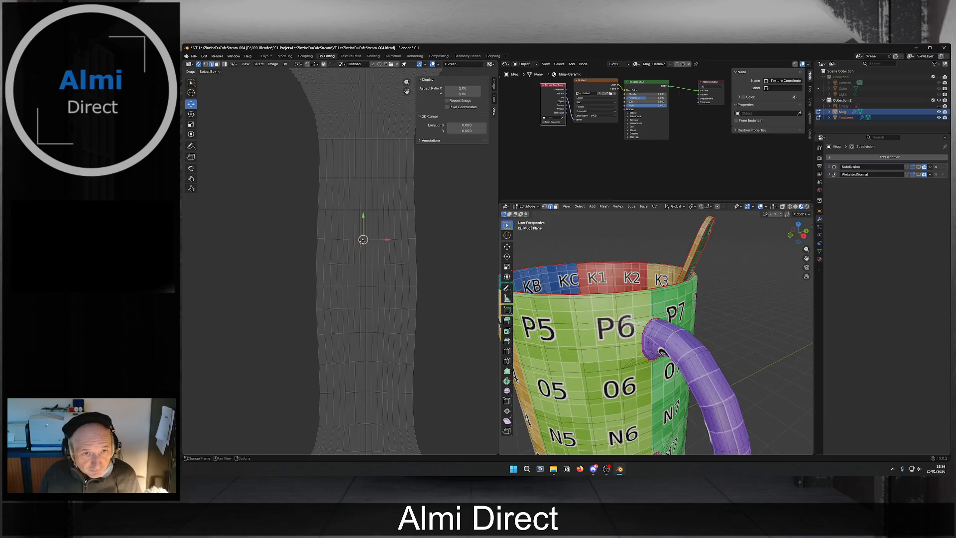
right_click(363, 241)
click(364, 242)
middle_drag(373, 278, 375, 213)
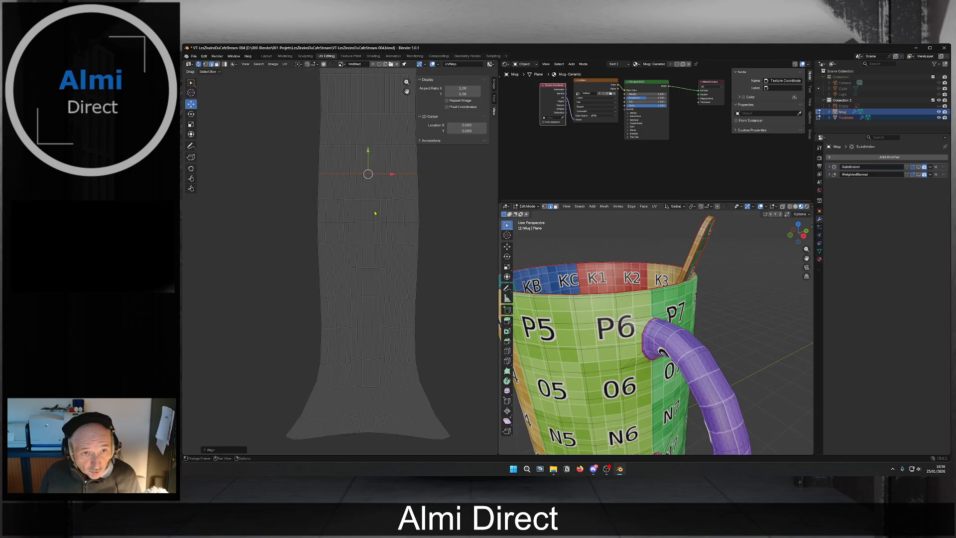
Flatten four consecutive edge rows around the middle of the handle's UV island with Align Horizontally.
alt+click(366, 203)
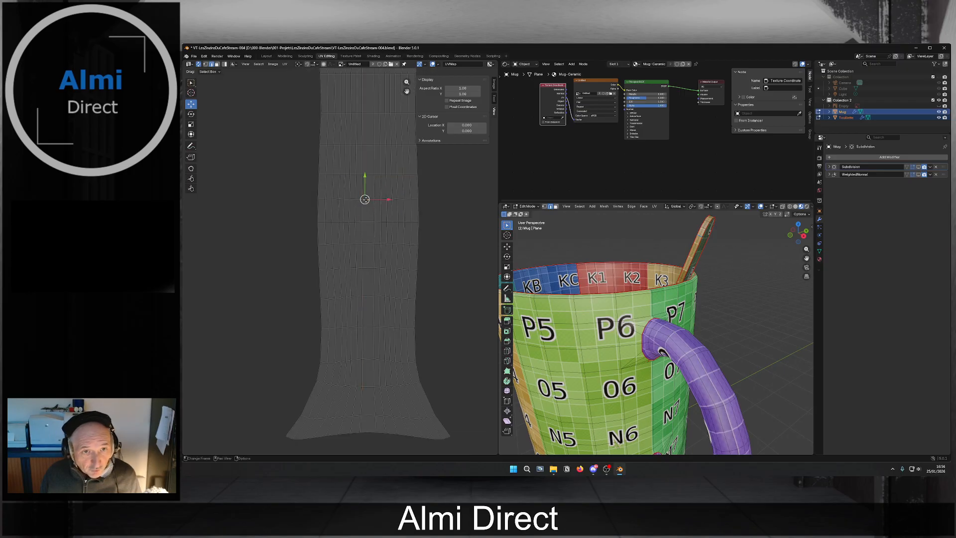
right_click(366, 203)
click(366, 204)
alt+click(365, 225)
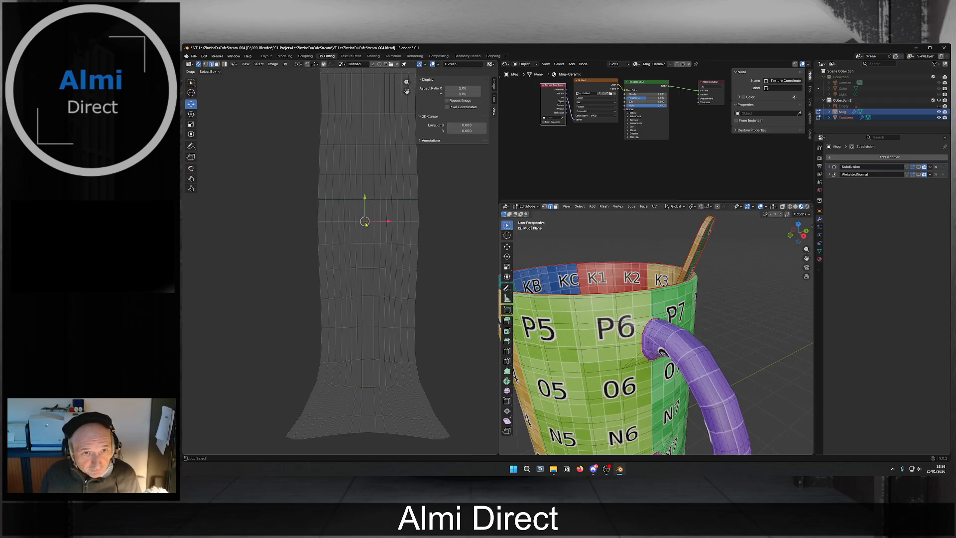
right_click(366, 225)
click(366, 226)
alt+click(365, 247)
right_click(365, 247)
click(365, 248)
alt+click(365, 272)
alt+click(365, 268)
alt+click(365, 271)
right_click(365, 271)
click(365, 270)
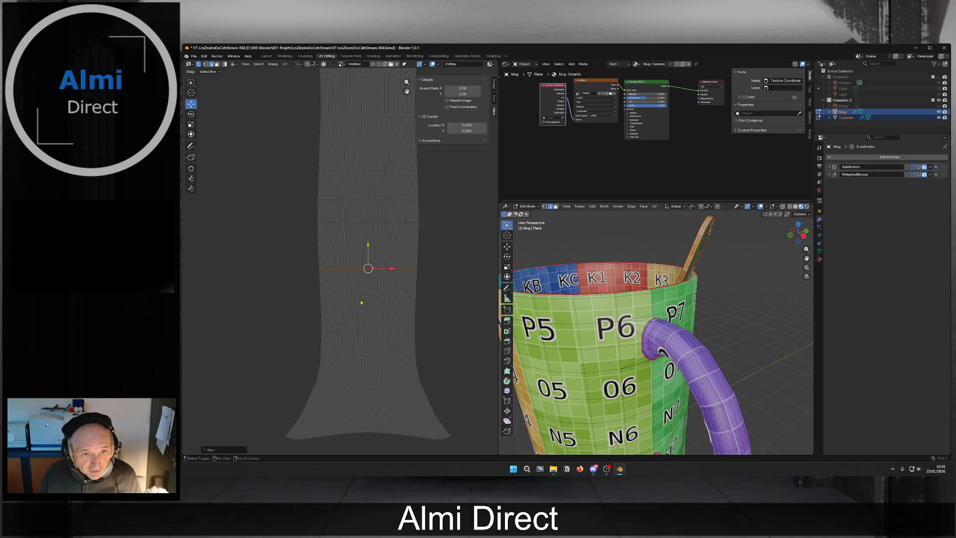
Align the edge rows of the handle's UV island horizontally down to where its lower end starts to flare.
middle_drag(361, 301, 361, 250)
alt+click(365, 246)
right_click(367, 246)
click(367, 247)
alt+click(368, 276)
right_click(367, 275)
click(368, 276)
middle_drag(368, 276, 364, 244)
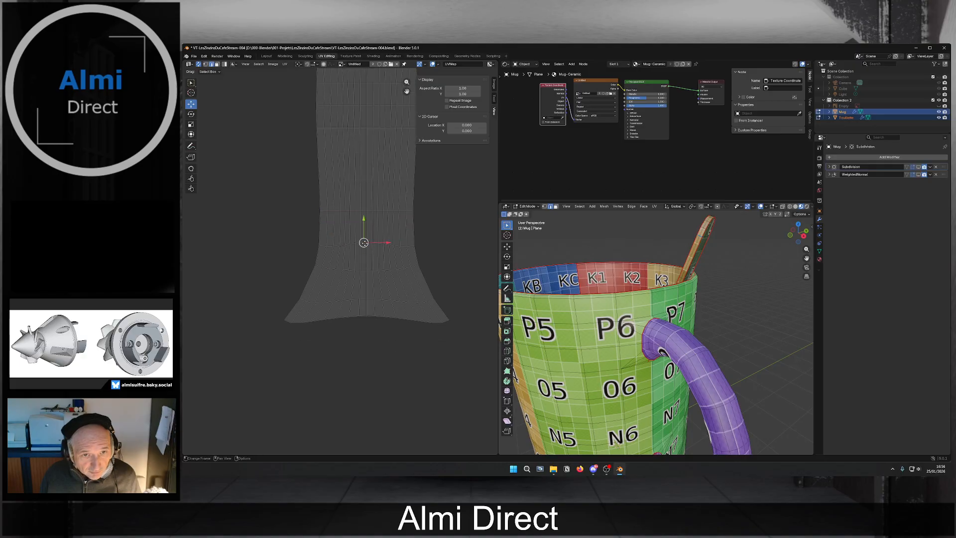
right_click(367, 245)
click(367, 246)
Flatten the remaining rows in the lower flare of the handle's UV island, including its curved bottom edge.
alt+click(365, 269)
right_click(362, 296)
click(362, 297)
alt+click(361, 302)
right_click(365, 319)
click(365, 319)
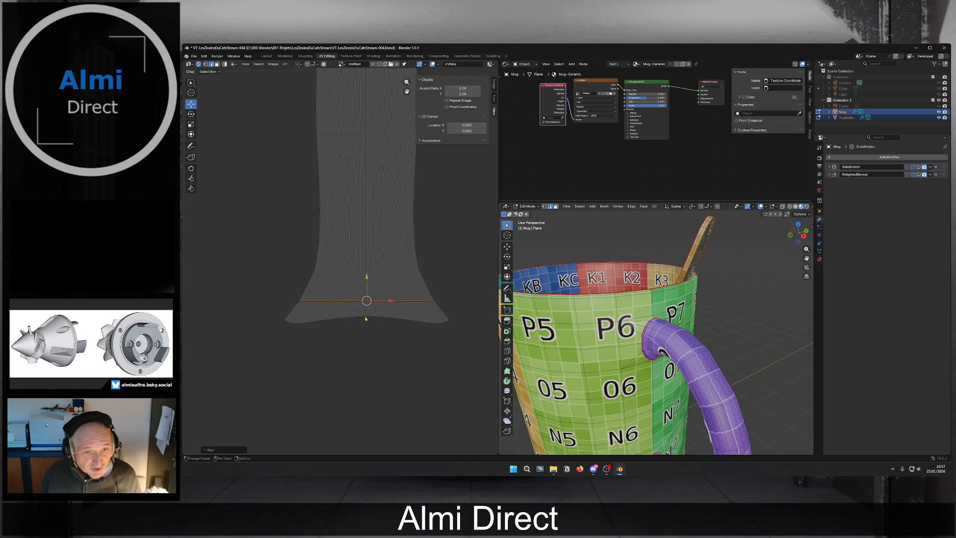
alt+click(360, 319)
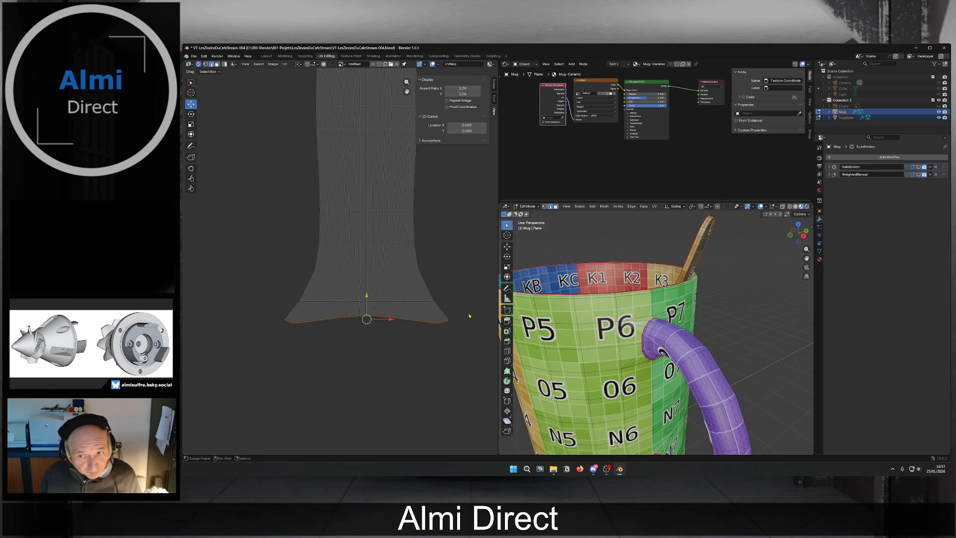
right_click(368, 326)
click(367, 327)
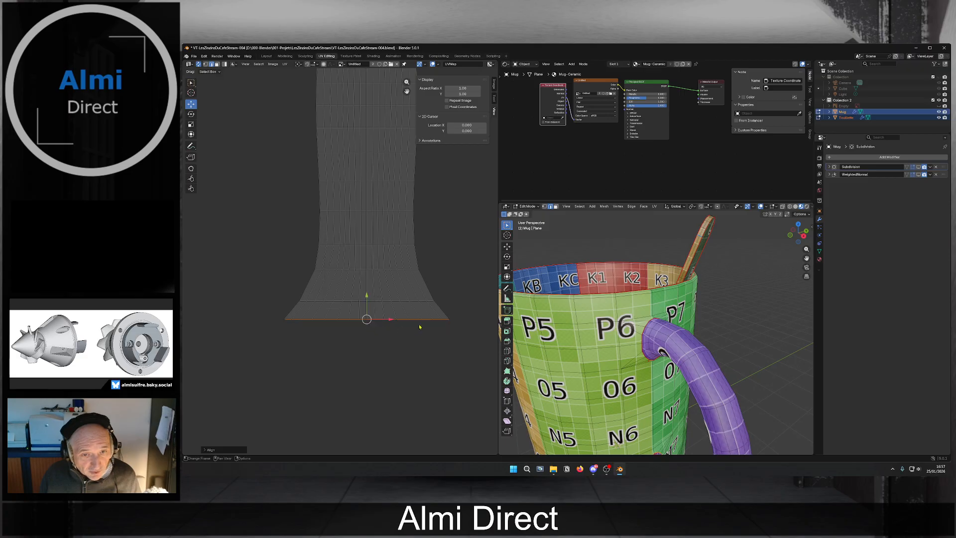
Straighten an edge column near the left side of the handle's UV island with Align Vertically.
scroll(414, 319, down, 2)
middle_drag(410, 262, 408, 377)
click(323, 202)
alt+click(323, 202)
right_click(323, 202)
click(323, 202)
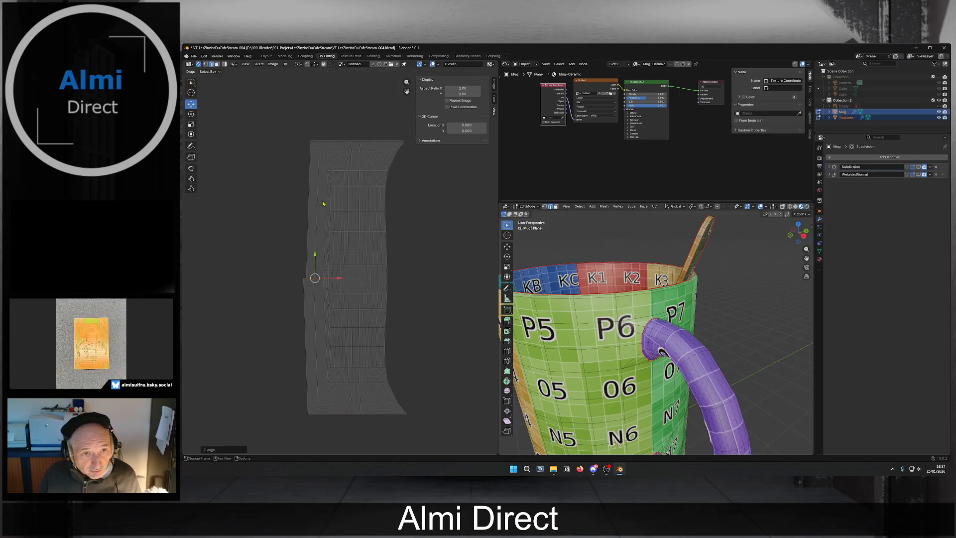
key(ctrl+z)
right_click(322, 202)
click(326, 184)
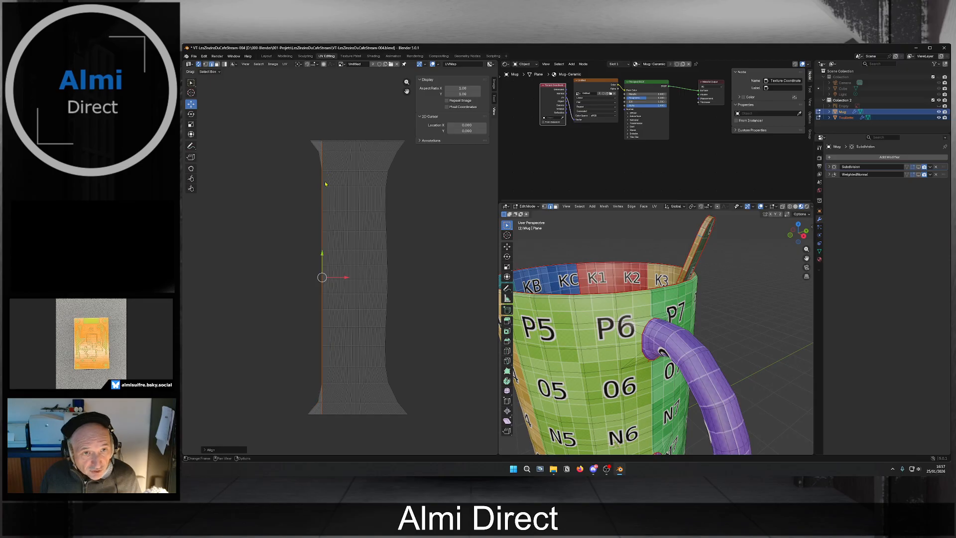
Align the left border of the handle's UV island and the columns beside it vertically, removing the flare there.
scroll(338, 266, up, 3)
middle_drag(304, 201, 303, 355)
click(290, 183)
alt+click(290, 183)
right_click(302, 183)
click(303, 183)
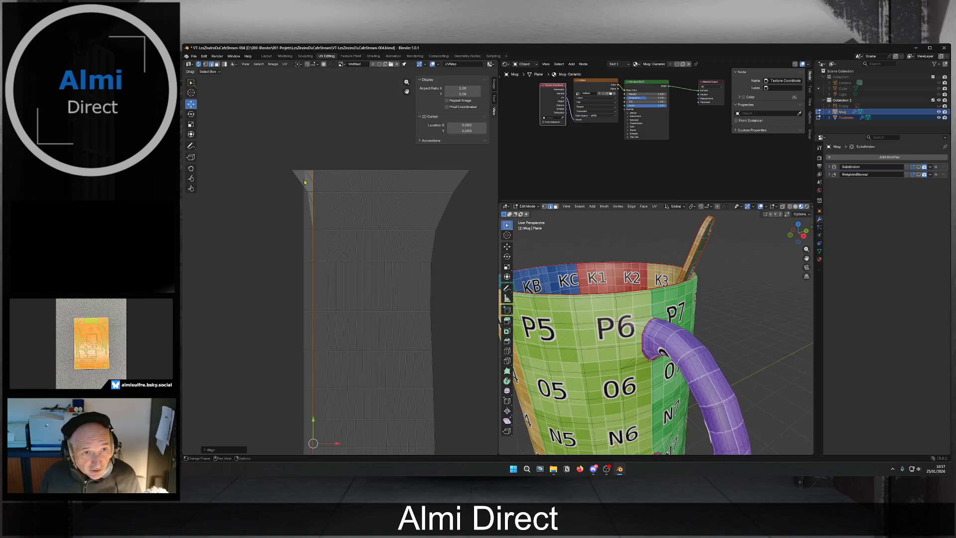
right_click(298, 179)
click(303, 180)
right_click(310, 179)
click(314, 179)
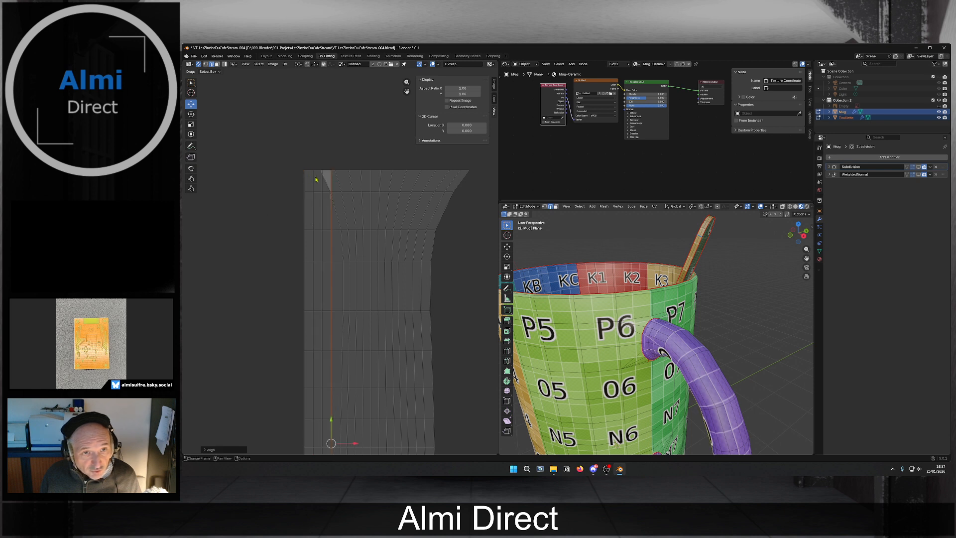
Straighten the next two slanted columns in the left part of the handle's UV island with Align Vertically.
alt+click(323, 176)
alt+click(324, 180)
alt+click(325, 181)
alt+click(326, 183)
right_click(326, 185)
click(327, 186)
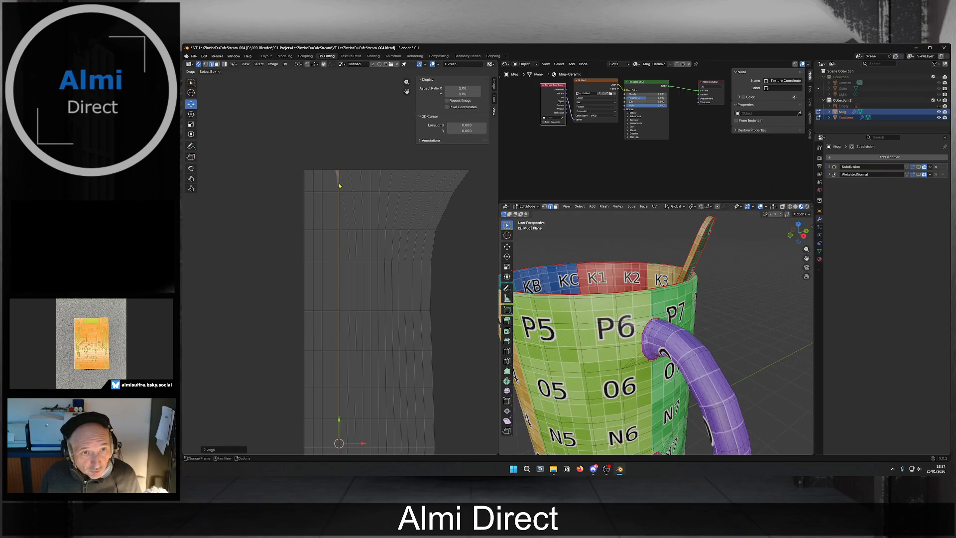
alt+click(338, 178)
alt+click(338, 178)
right_click(340, 179)
click(341, 180)
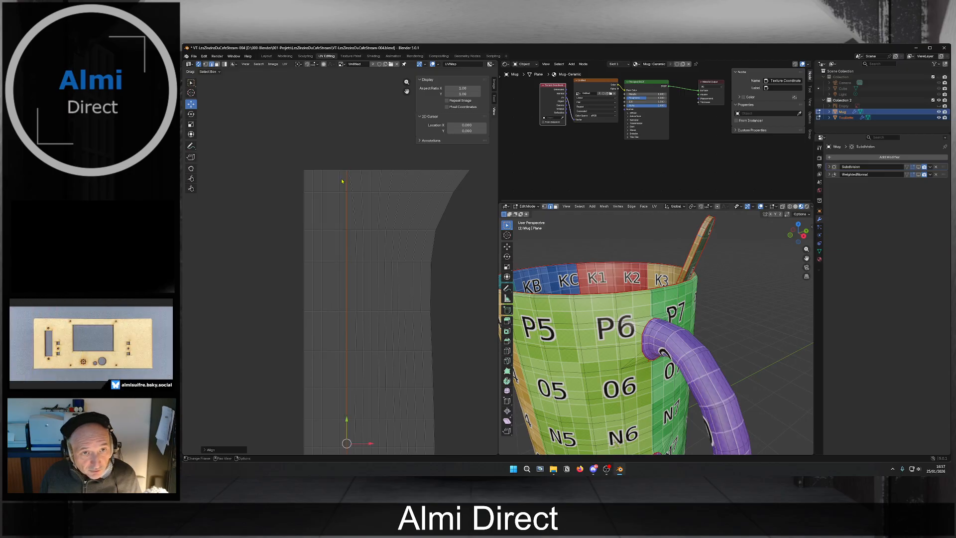
Align the edge columns around the centre of the handle's UV island vertically, one after another.
alt+click(353, 181)
right_click(360, 183)
click(363, 184)
click(363, 184)
alt+click(362, 184)
right_click(365, 185)
click(366, 184)
click(374, 184)
alt+click(374, 185)
right_click(374, 185)
click(375, 186)
Straighten the columns right of the centre of the handle's UV island vertically, working towards its right border.
click(381, 186)
alt+click(381, 186)
right_click(380, 185)
click(382, 185)
click(389, 186)
alt+click(389, 186)
right_click(391, 186)
click(390, 187)
click(399, 185)
alt+click(399, 186)
right_click(400, 185)
click(401, 185)
click(415, 187)
alt+click(414, 188)
right_click(415, 187)
click(414, 187)
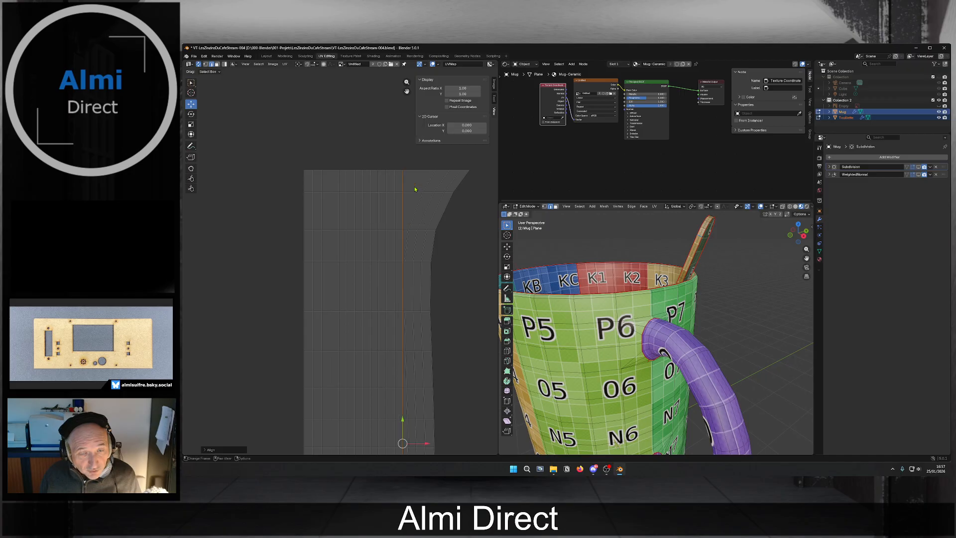
Align the next two slanted edge columns near the right border of the handle's UV island vertically.
click(430, 186)
alt+click(430, 186)
right_click(431, 186)
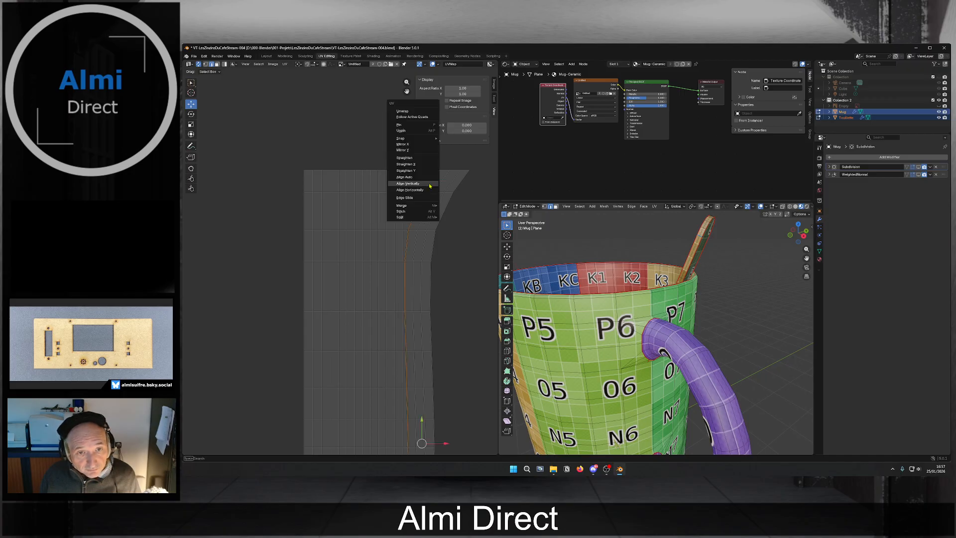
click(432, 188)
click(445, 187)
alt+click(445, 187)
right_click(445, 188)
click(445, 188)
Align the last columns up to the outer right border of the handle's UV island vertically, removing the remaining flare.
click(457, 186)
alt+click(456, 187)
right_click(457, 187)
click(458, 187)
click(460, 186)
right_click(458, 187)
click(452, 187)
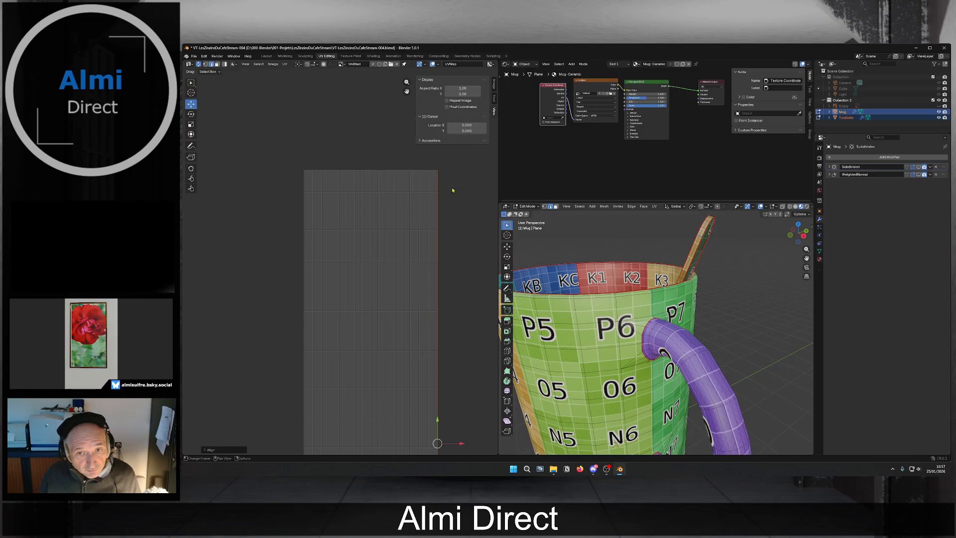
Select the whole straightened UV island of the handle and move it to the empty area near the UV tile.
scroll(420, 285, down, 5)
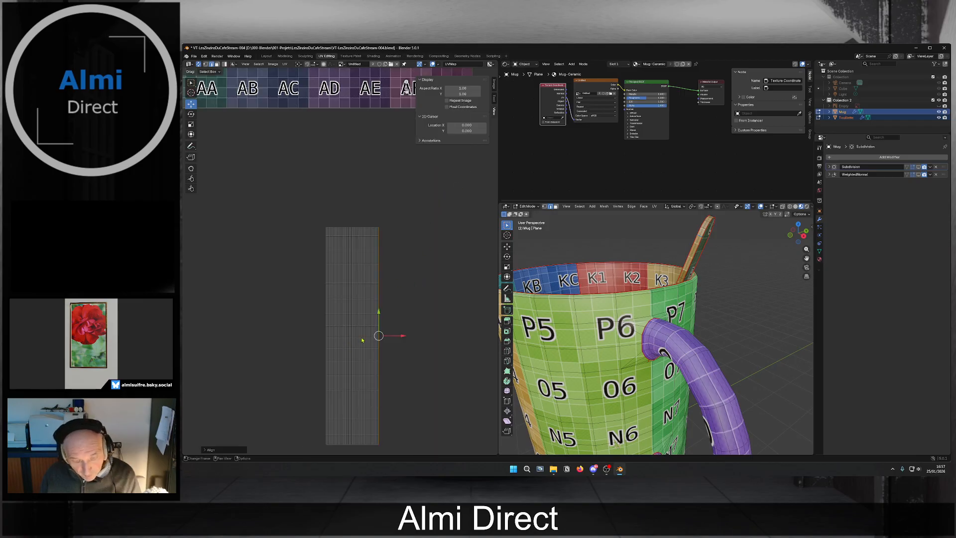
key(l)
scroll(615, 344, down, 1)
middle_drag(615, 343, 641, 298)
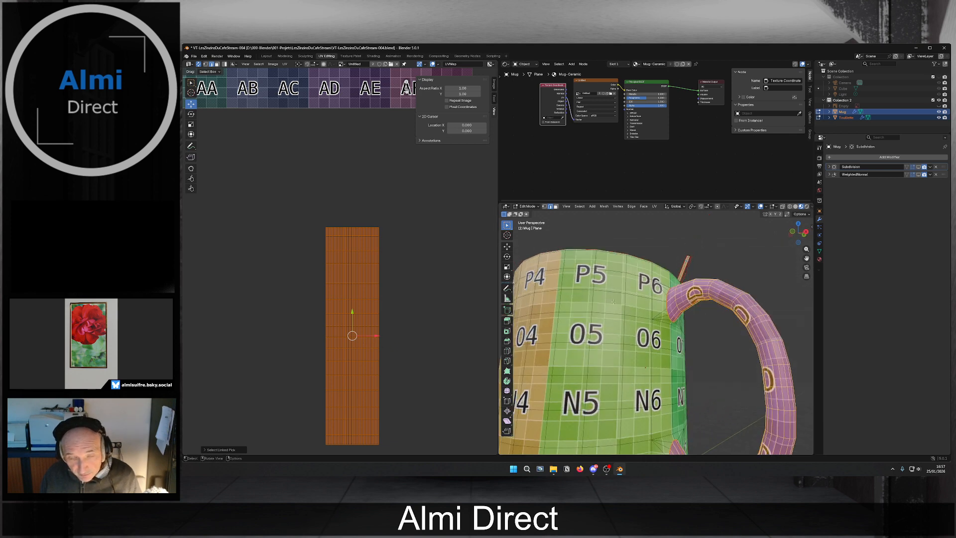
key(g)
click(309, 322)
scroll(646, 319, down, 8)
middle_drag(647, 314, 670, 345)
scroll(587, 362, up, 4)
scroll(342, 267, down, 3)
middle_drag(333, 267, 405, 345)
Try to rotate the handle's UV island to horizontal, and undo the rotation.
key(r)
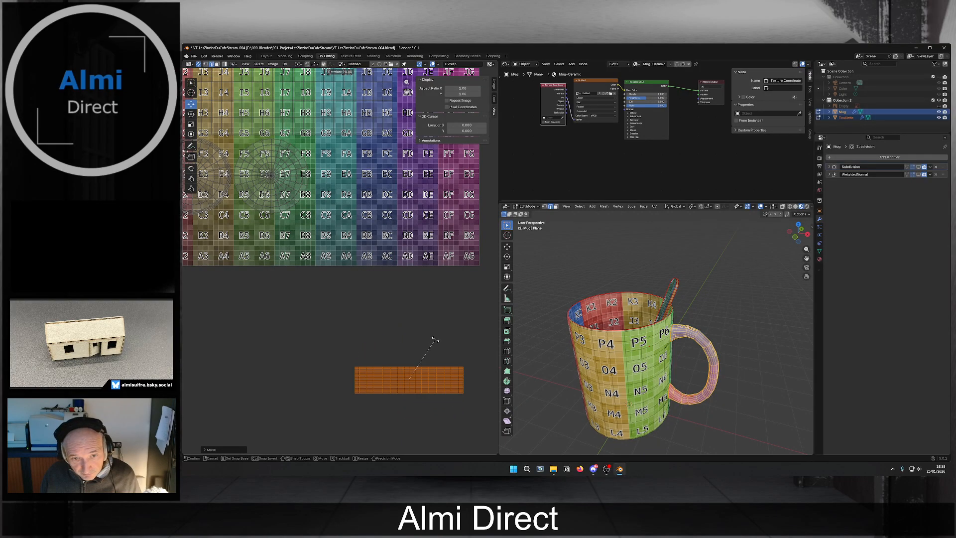
click(434, 340)
key(g)
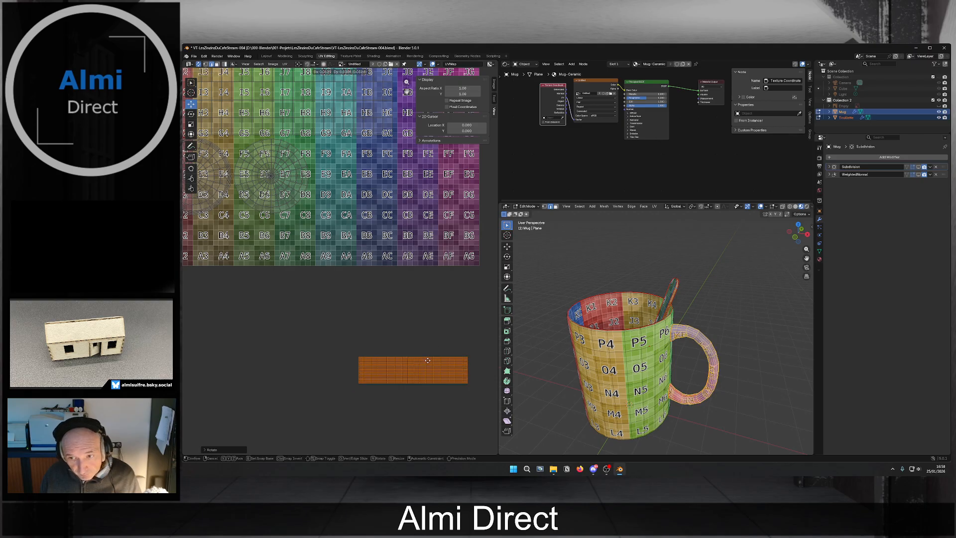
right_click(427, 362)
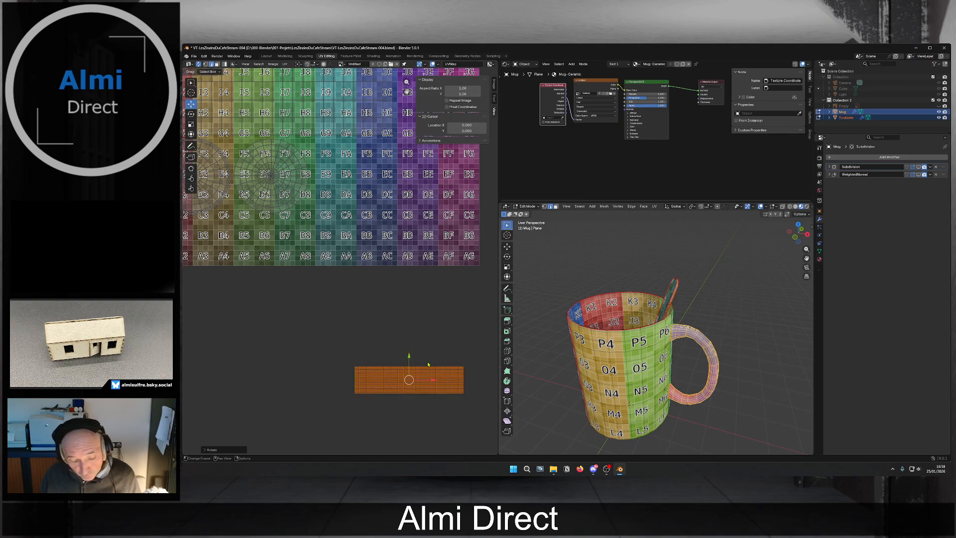
key(ctrl+z)
Move the handle's UV island upright into the tile, in the purple column D below the horizontal strip.
drag(413, 359, 366, 190)
middle_drag(365, 189, 366, 300)
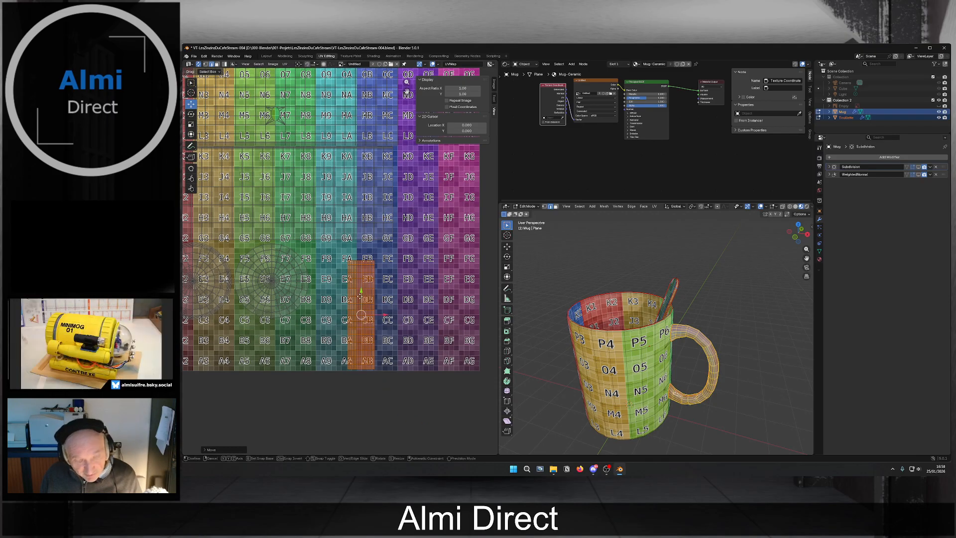
key(g)
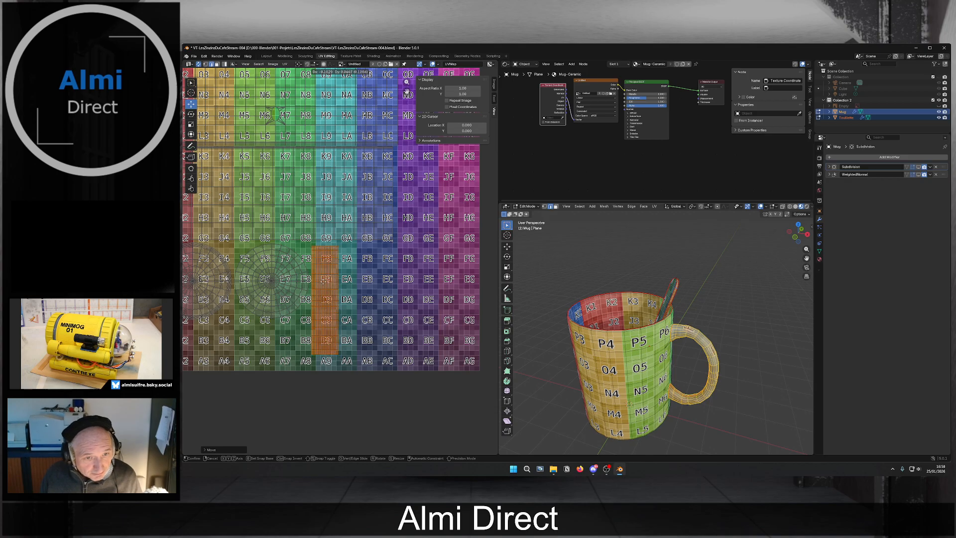
click(423, 230)
middle_drag(423, 230, 420, 350)
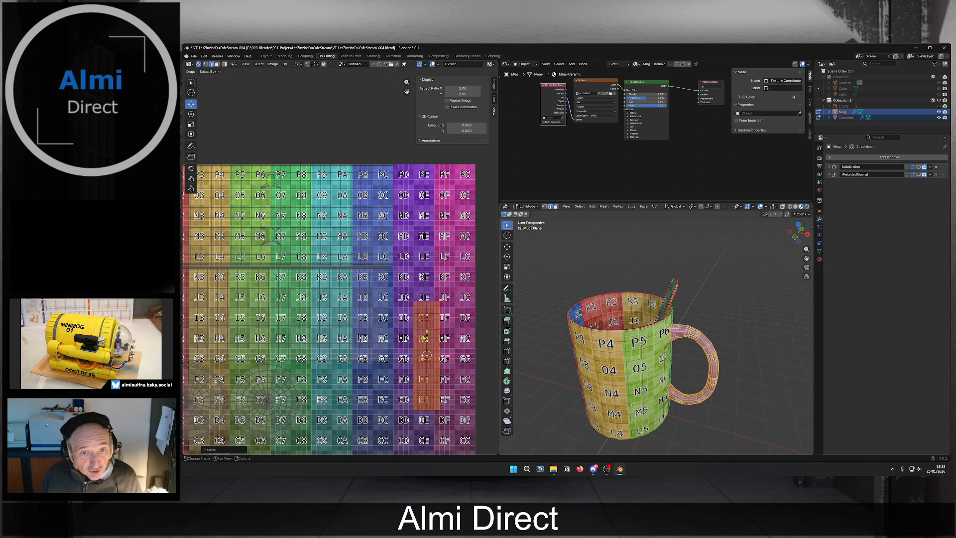
drag(424, 333, 398, 297)
Select both of the stirrer's long UV islands and move them together to just below the UV tile.
scroll(383, 295, down, 3)
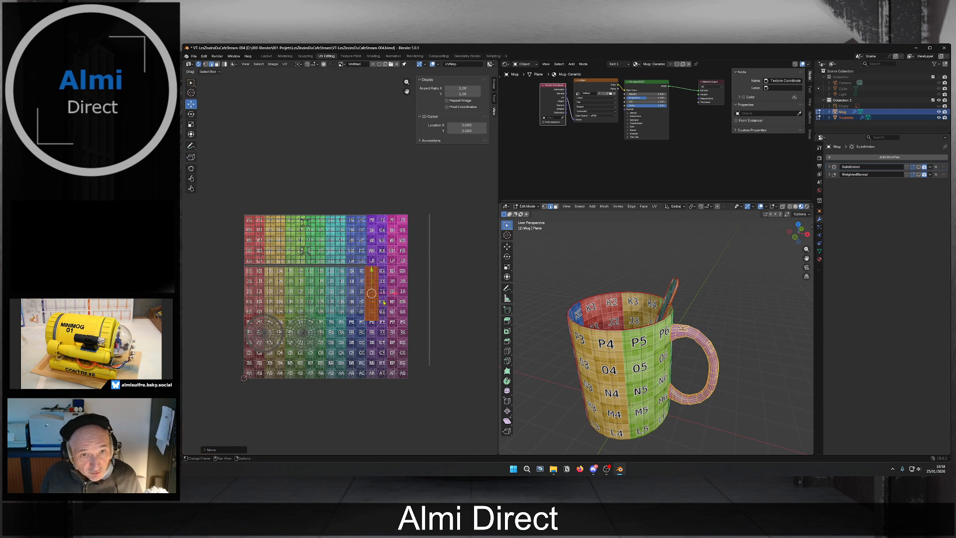
shift+middle_drag(433, 271, 372, 199)
scroll(409, 271, down, 4)
scroll(391, 321, up, 4)
middle_drag(399, 363, 366, 336)
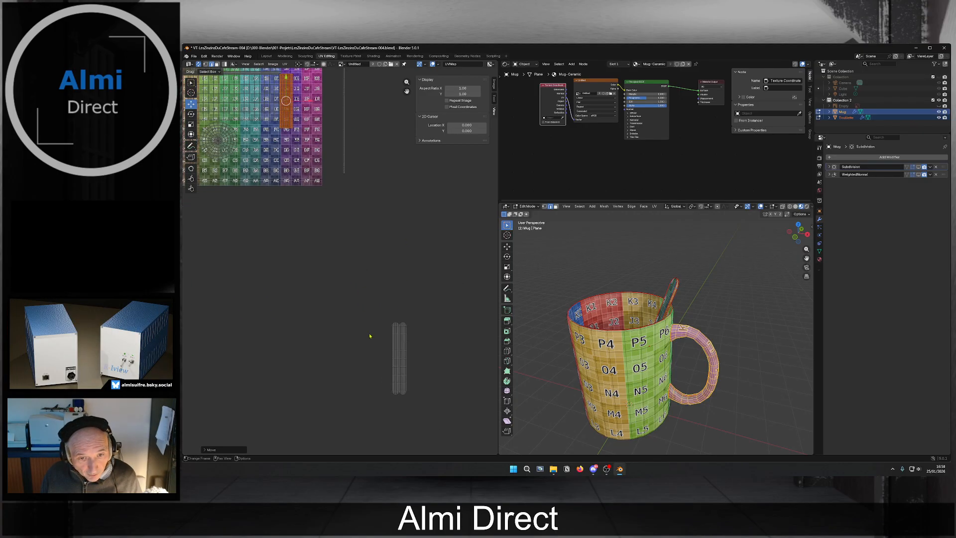
click(390, 340)
key(l)
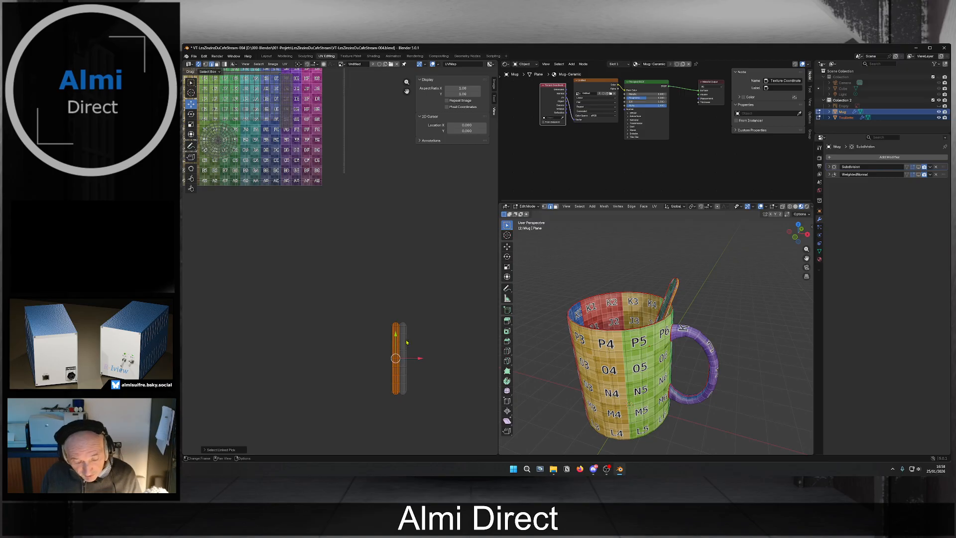
key(l)
key(g)
click(282, 233)
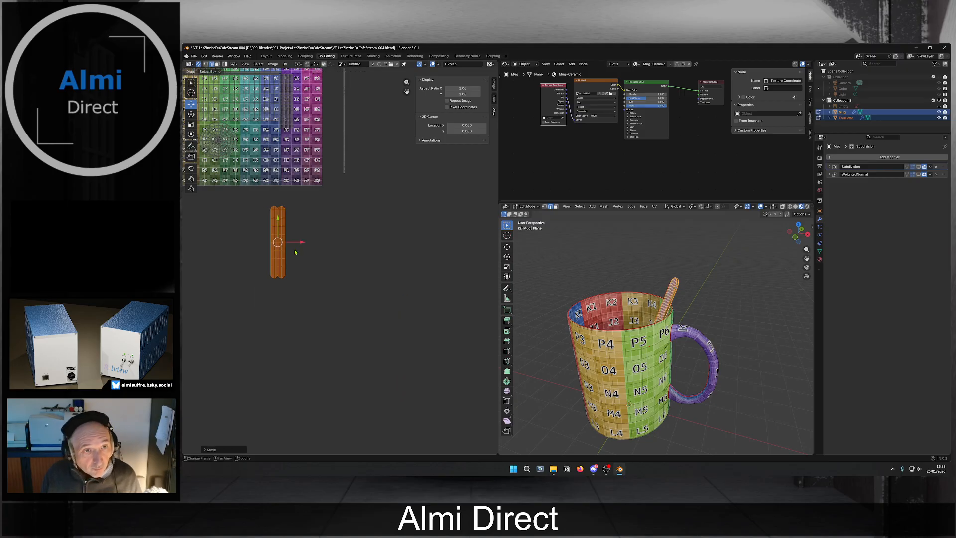
scroll(397, 313, up, 3)
key(r)
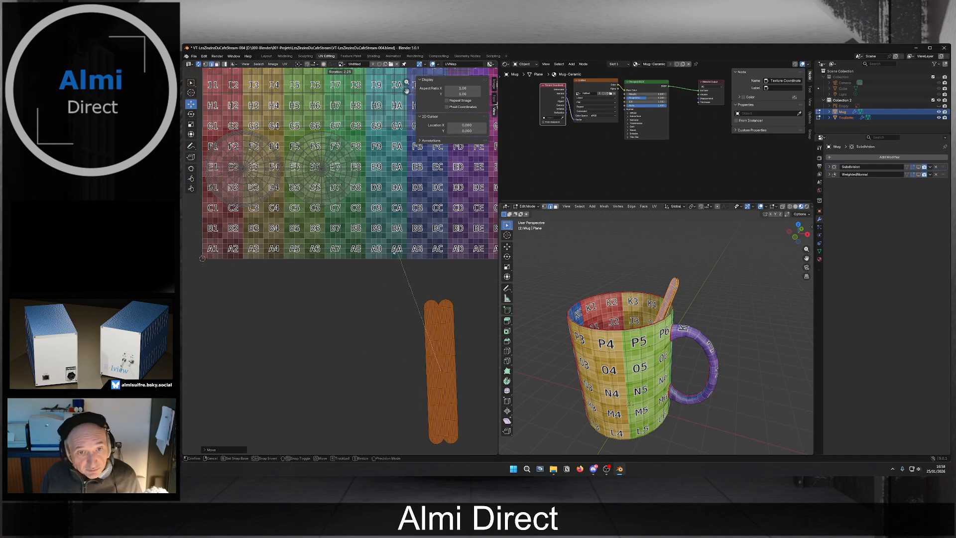
key(Escape)
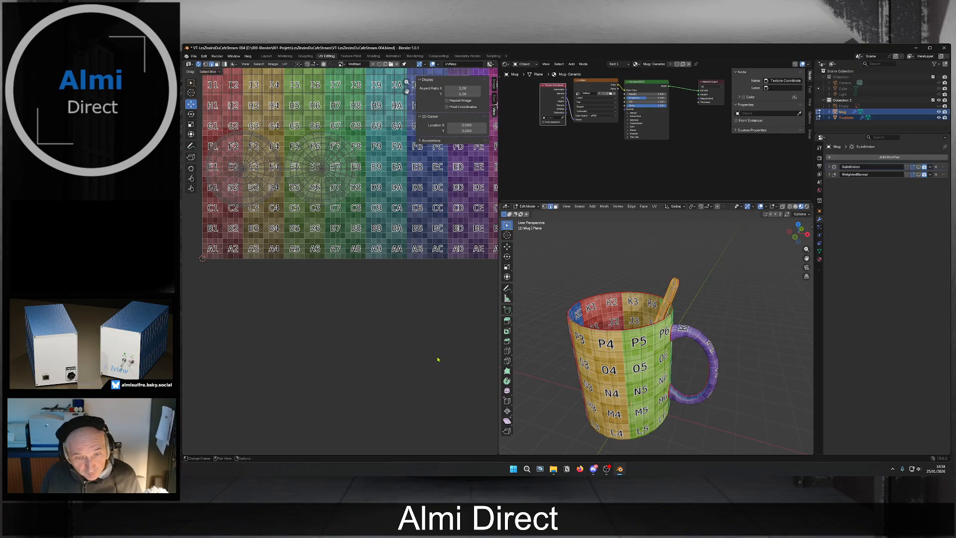
Try the two stirrer islands in the tile's magenta columns, and set them aside across the tile's lower edge.
scroll(445, 364, down, 4)
key(g)
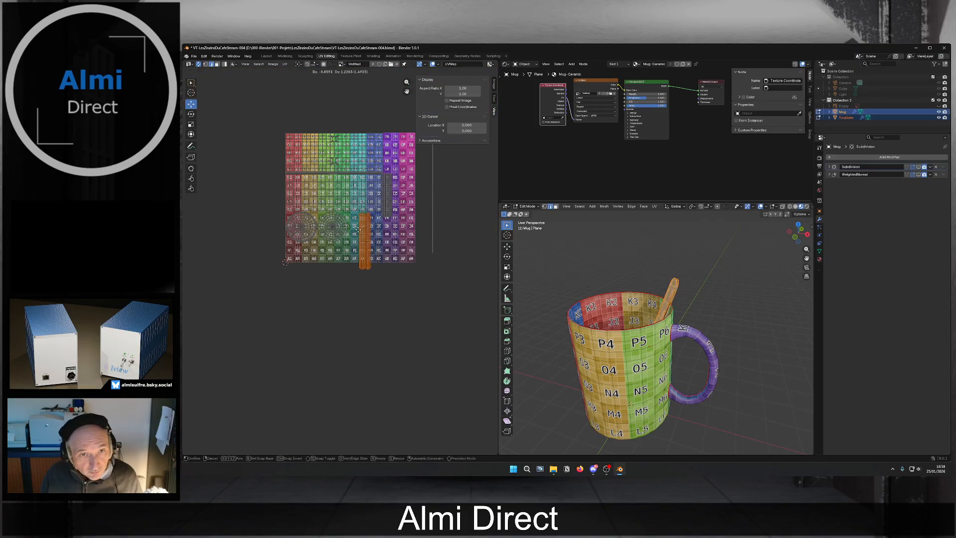
click(396, 208)
scroll(397, 208, up, 4)
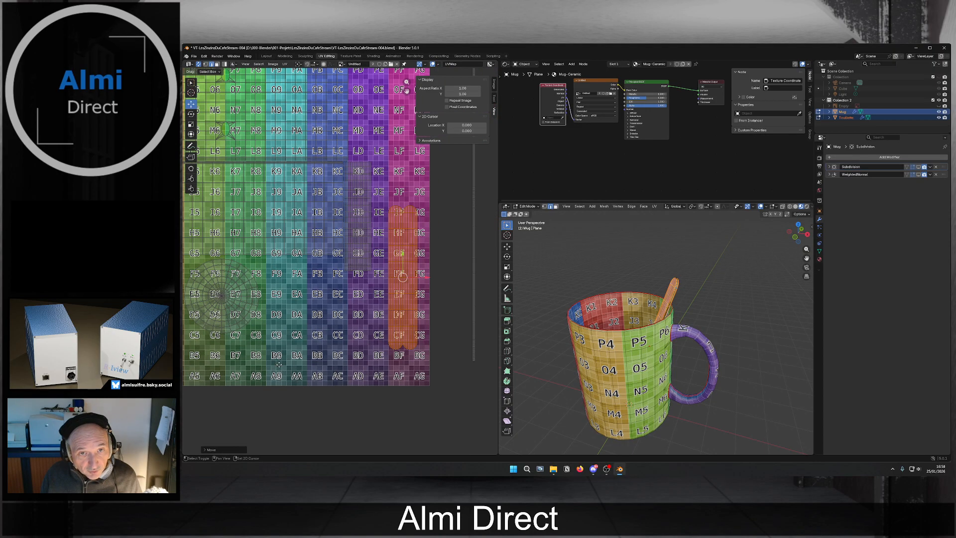
key(g)
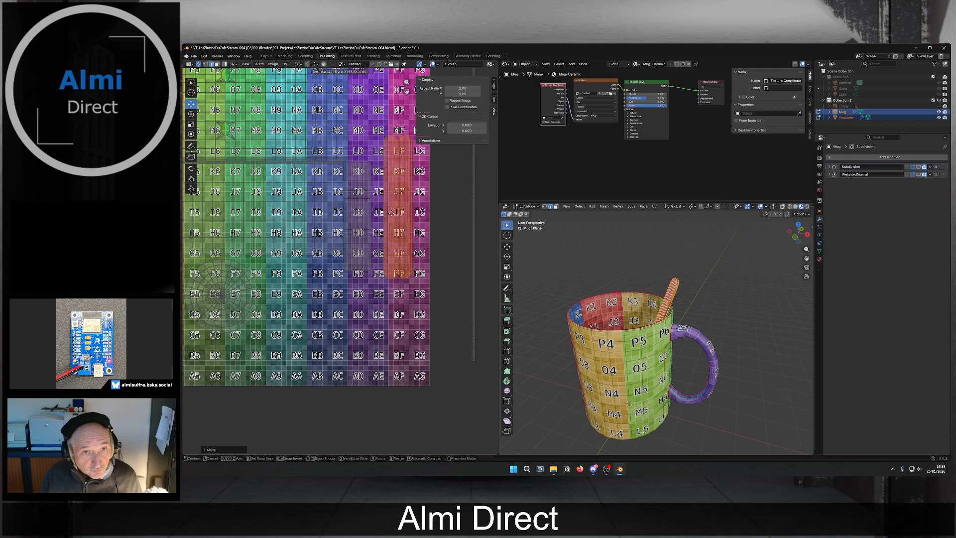
click(314, 404)
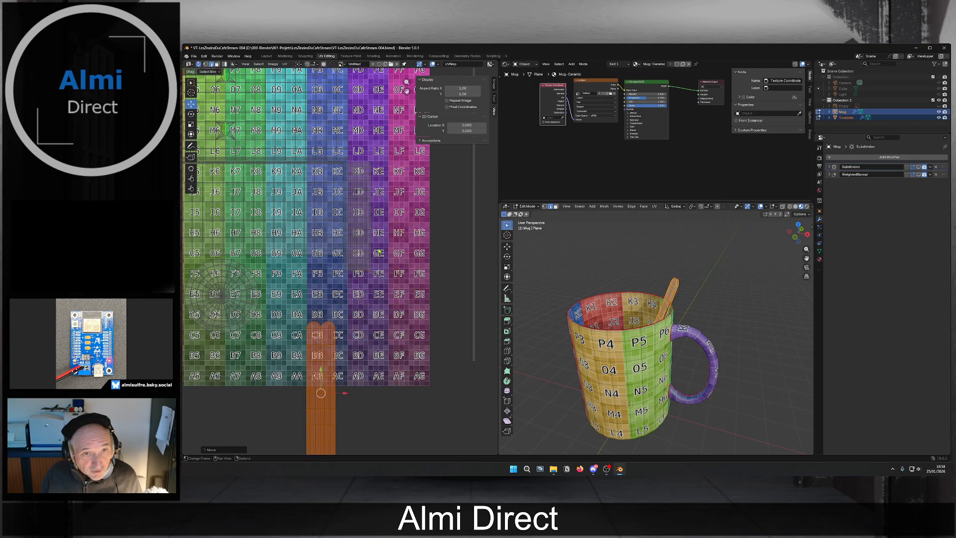
Move the handle's UV island out of the tile into the gap beside its right border.
key(alt+a)
key(l)
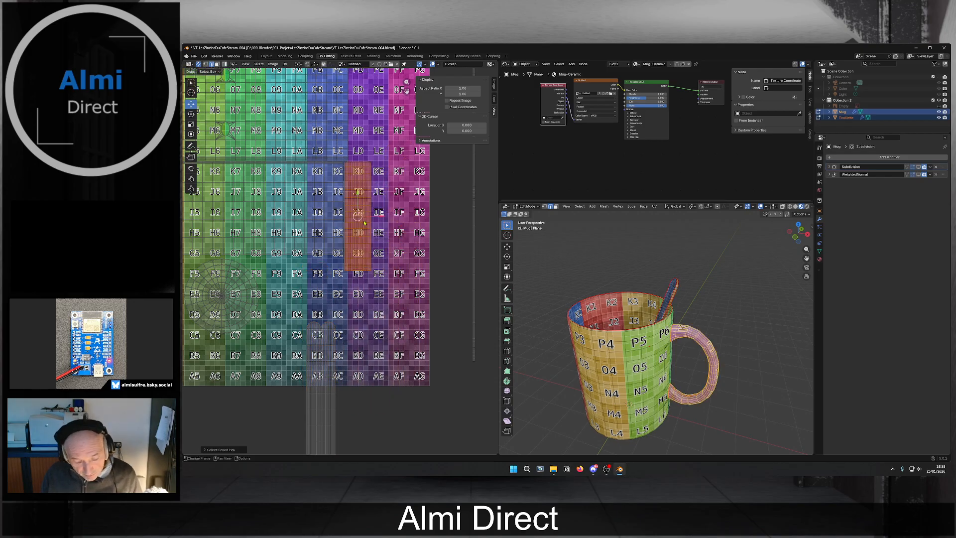
key(g)
click(343, 364)
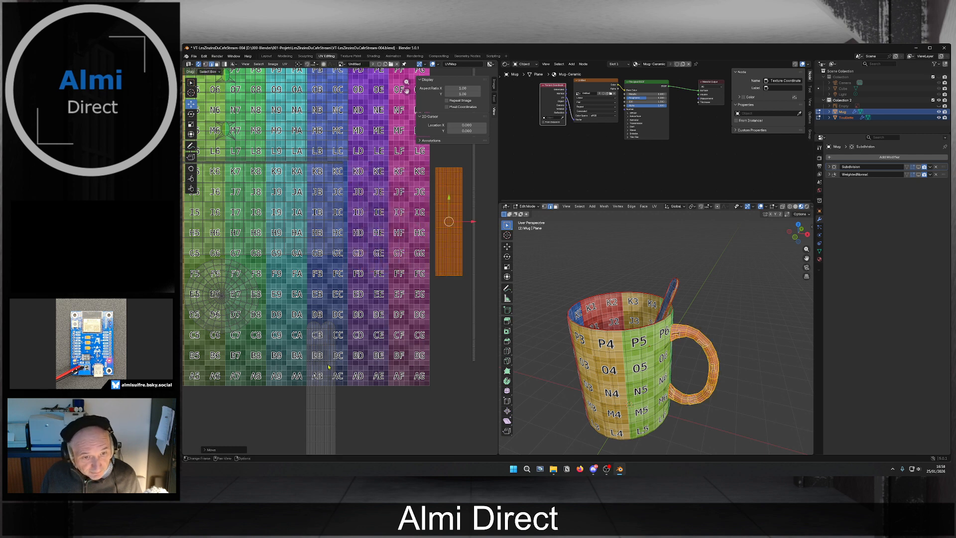
Place both stirrer islands upright in columns D and E from row K downward, and shift the right one sideways to leave a gap.
key(alt+a)
key(l)
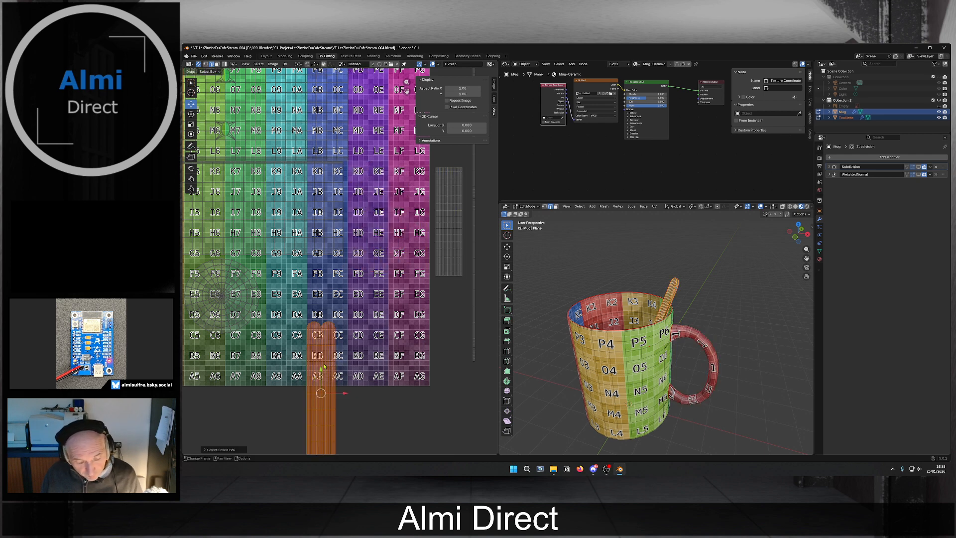
key(g)
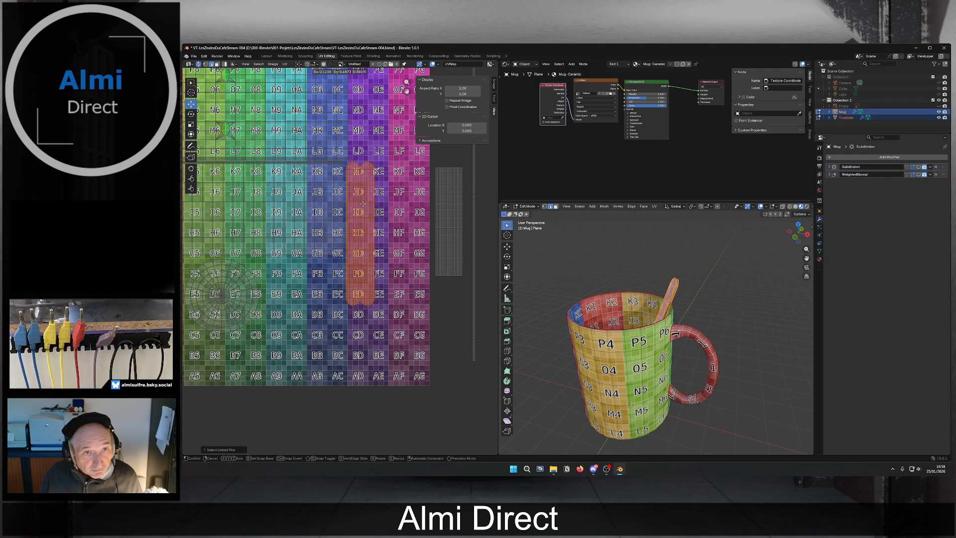
click(363, 204)
scroll(349, 219, up, 3)
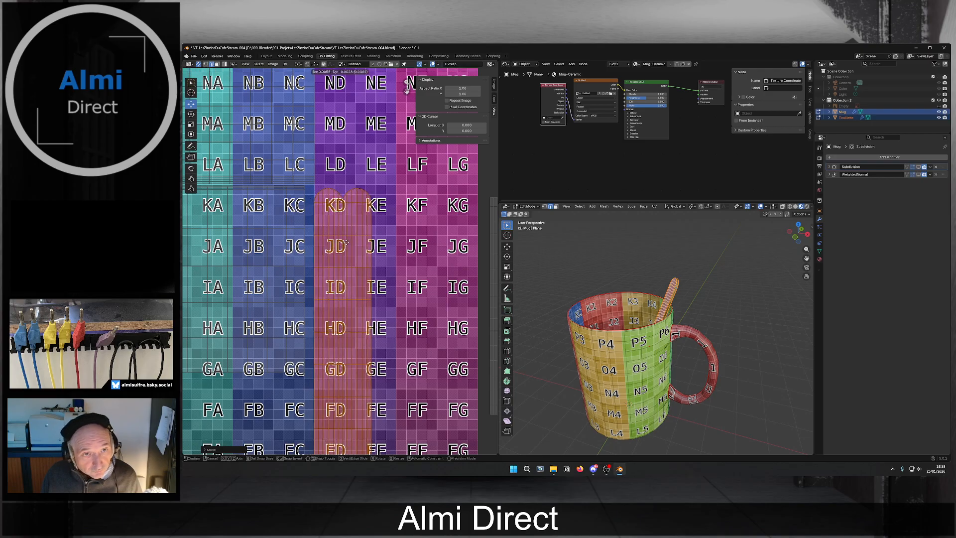
click(362, 244)
key(l)
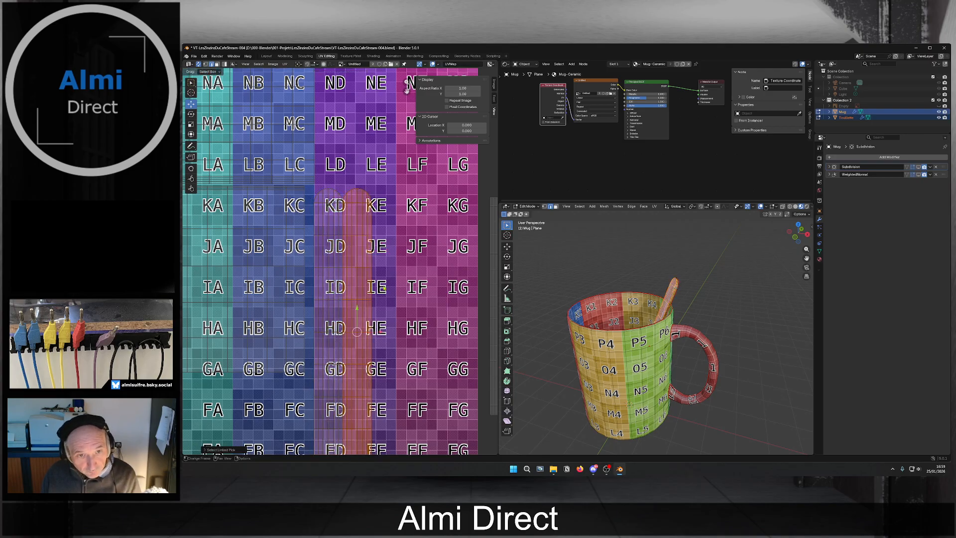
drag(383, 335, 390, 335)
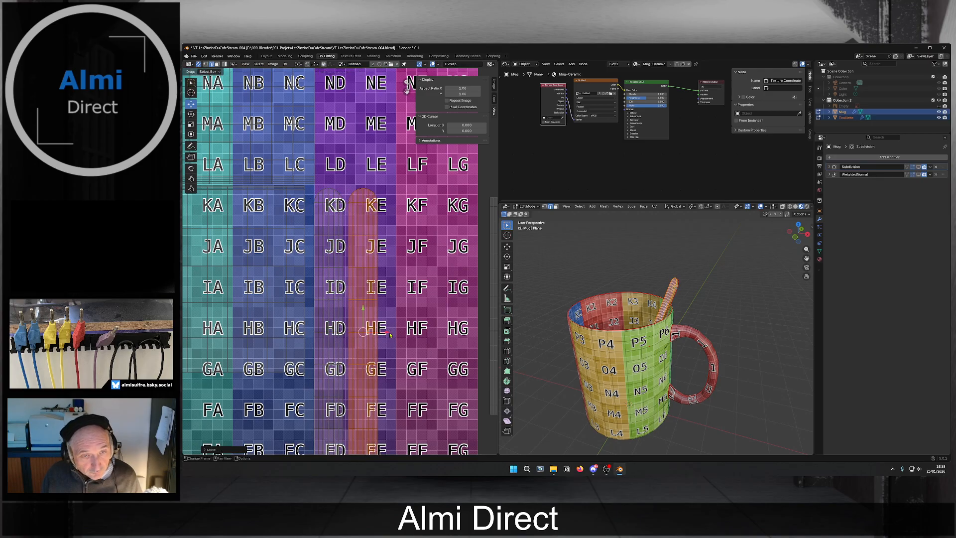
Move the handle's UV island above the stirrer islands, in columns D and E at the top of the tile.
scroll(414, 313, down, 5)
click(403, 266)
key(l)
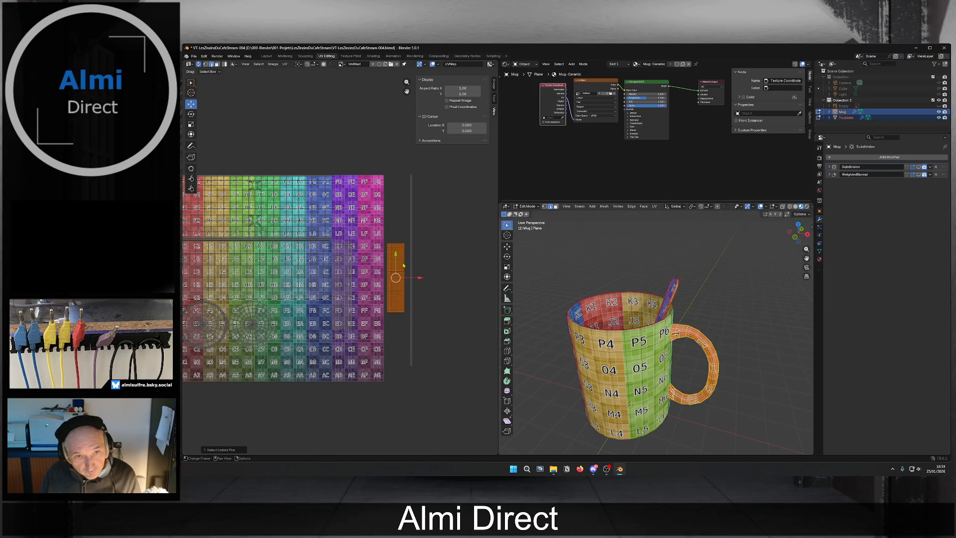
key(g)
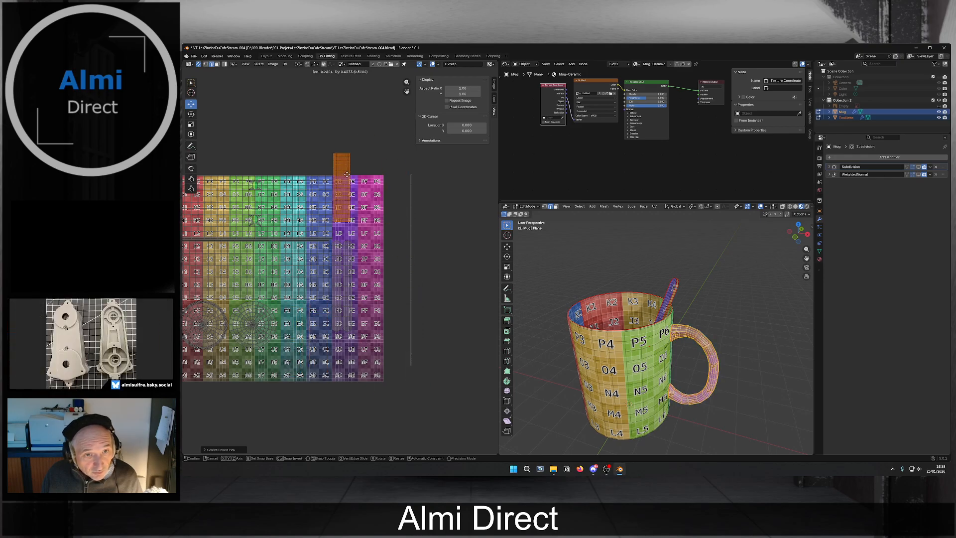
click(338, 198)
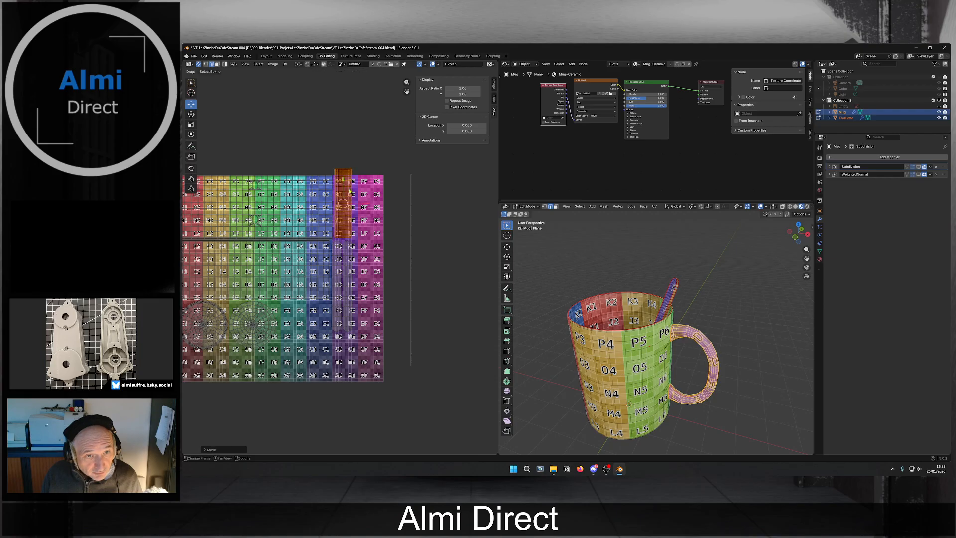
Select the handle and stirrer islands together and move them down so that they fit inside the tile.
scroll(338, 198, up, 1)
drag(331, 137, 373, 390)
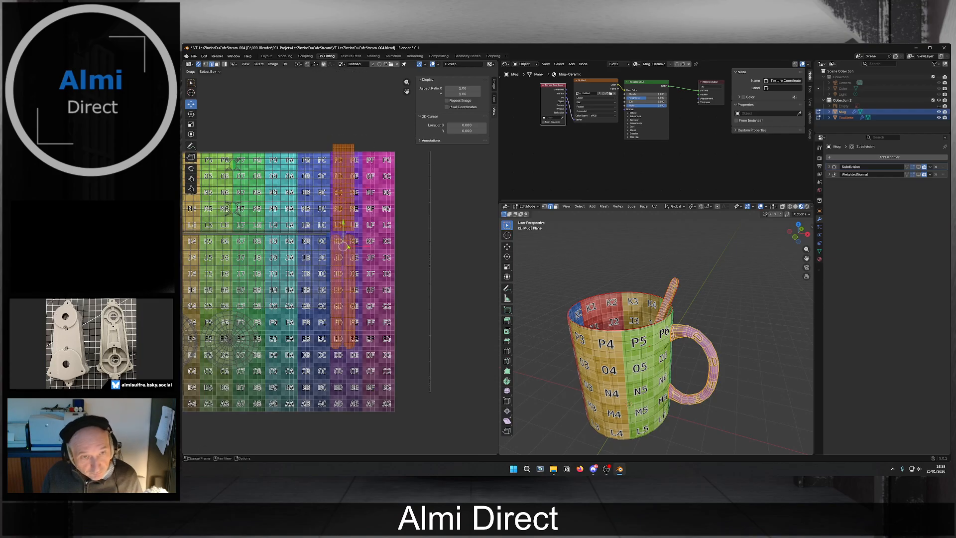
drag(342, 224, 344, 233)
scroll(392, 241, down, 2)
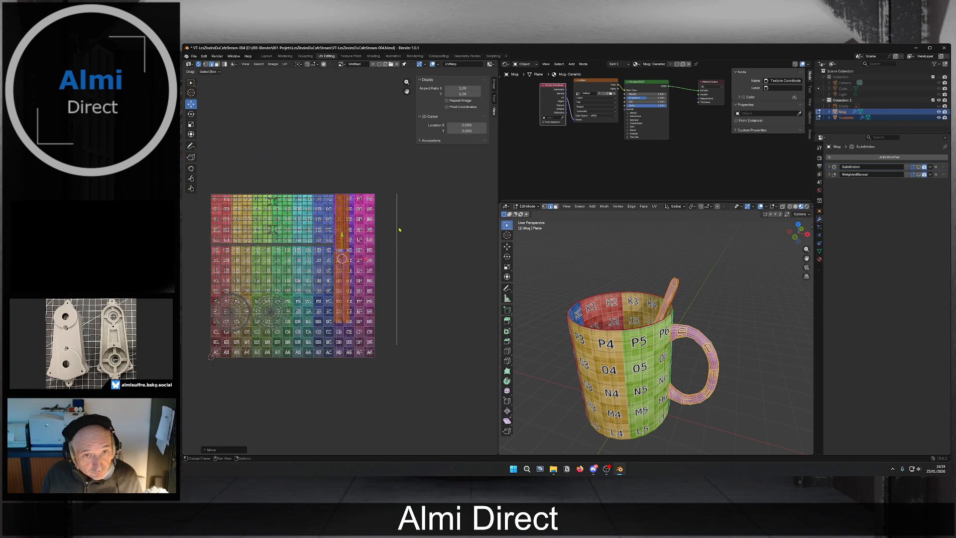
Move the long thin strip island from outside the tile to just right of the handle and stirrer islands.
double_click(398, 230)
drag(398, 230, 350, 228)
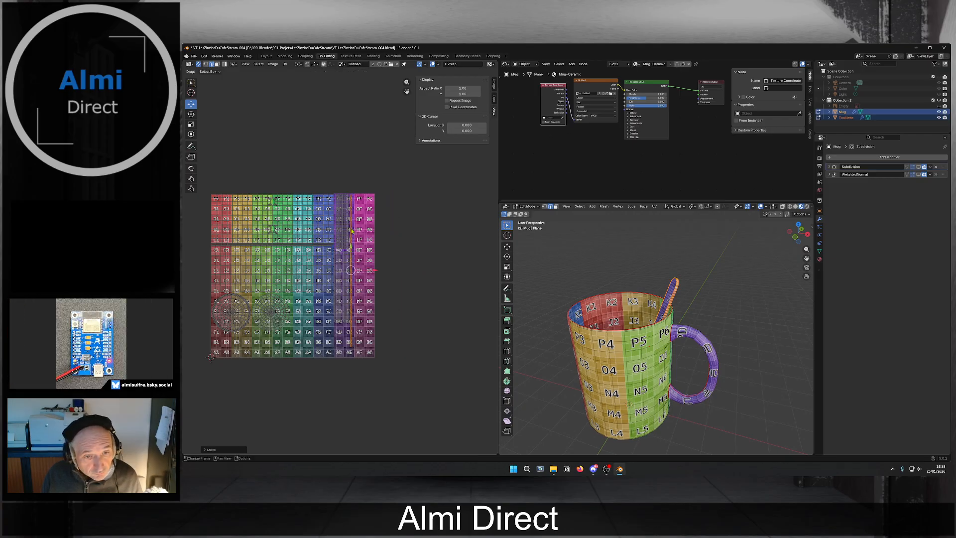
scroll(352, 230, up, 5)
scroll(351, 232, down, 4)
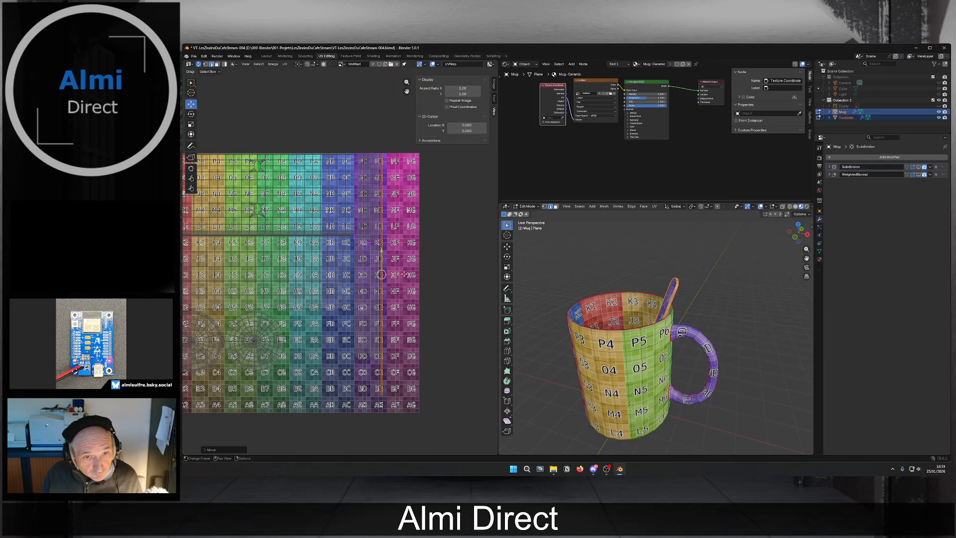
scroll(414, 278, down, 4)
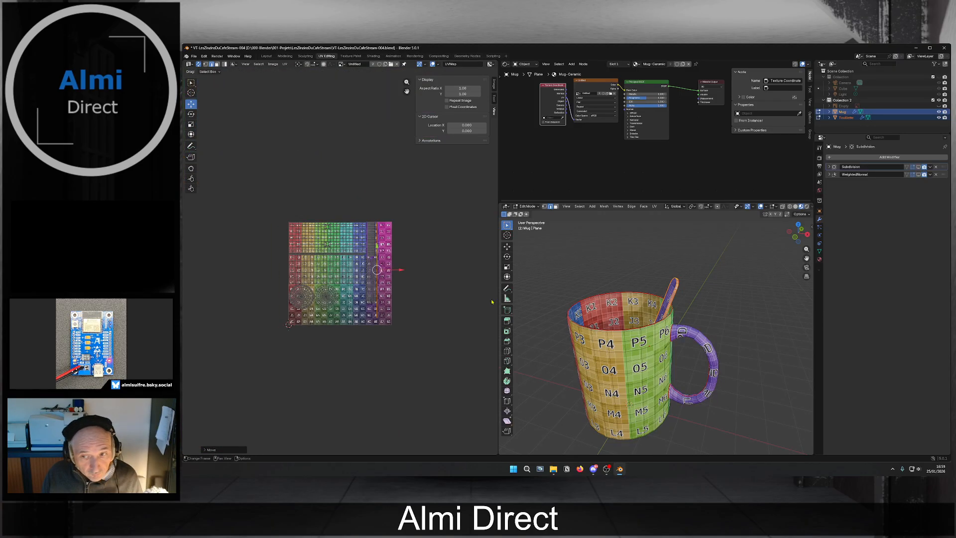
Shift the long thin strip island very slightly sideways beside the handle and stirrer islands.
scroll(678, 315, up, 3)
middle_drag(677, 314, 635, 317)
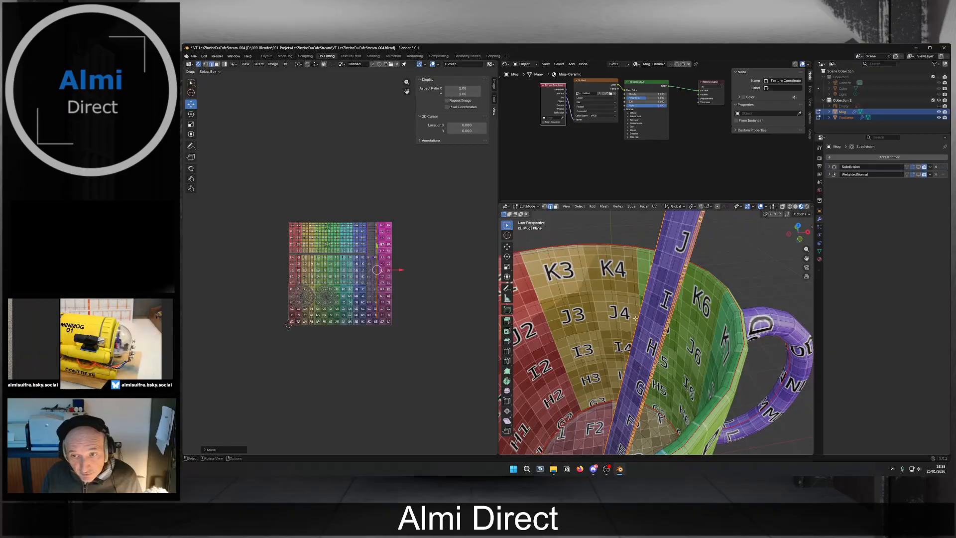
scroll(407, 292, up, 1)
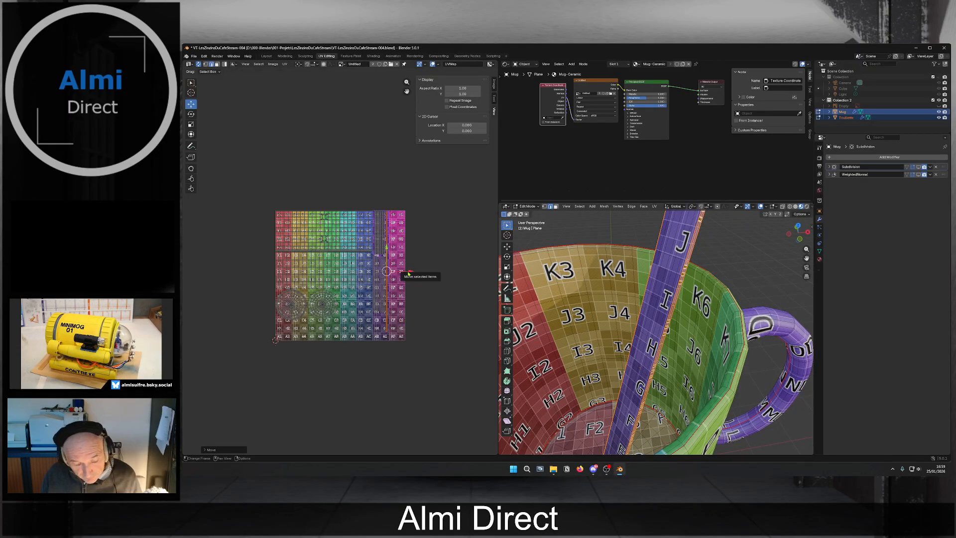
drag(408, 273, 405, 272)
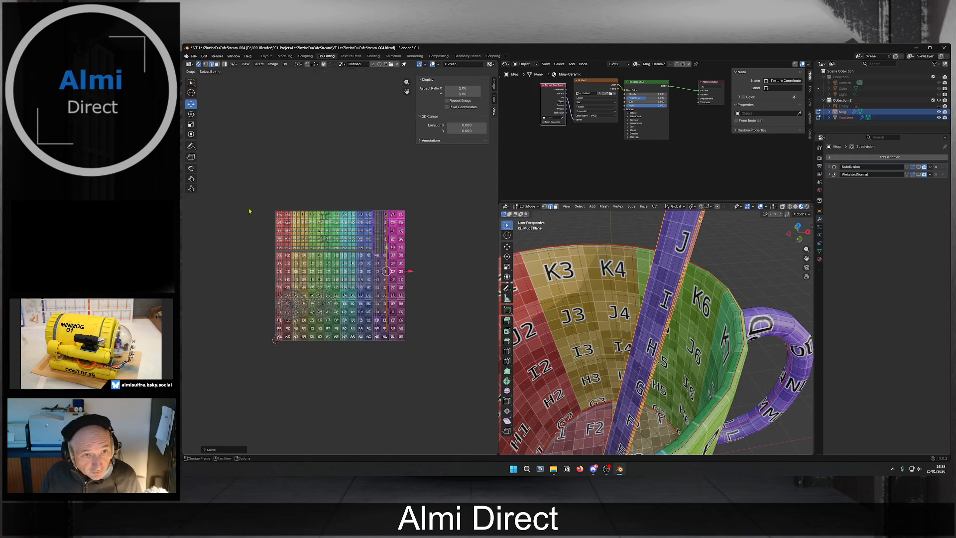
Select all UV islands, scale them up slightly and move them back against the tile's upper-left corner.
key(a)
scroll(353, 331, up, 3)
key(s)
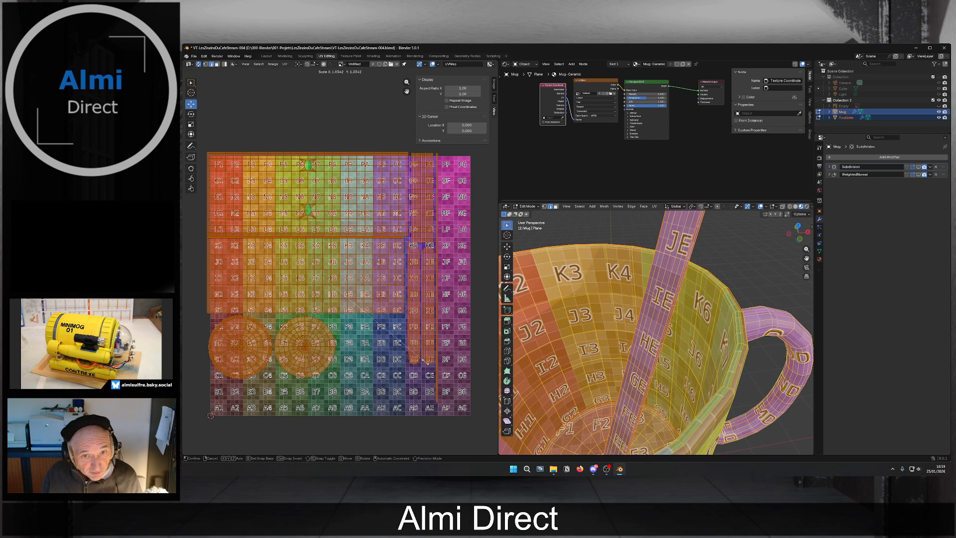
click(425, 353)
key(g)
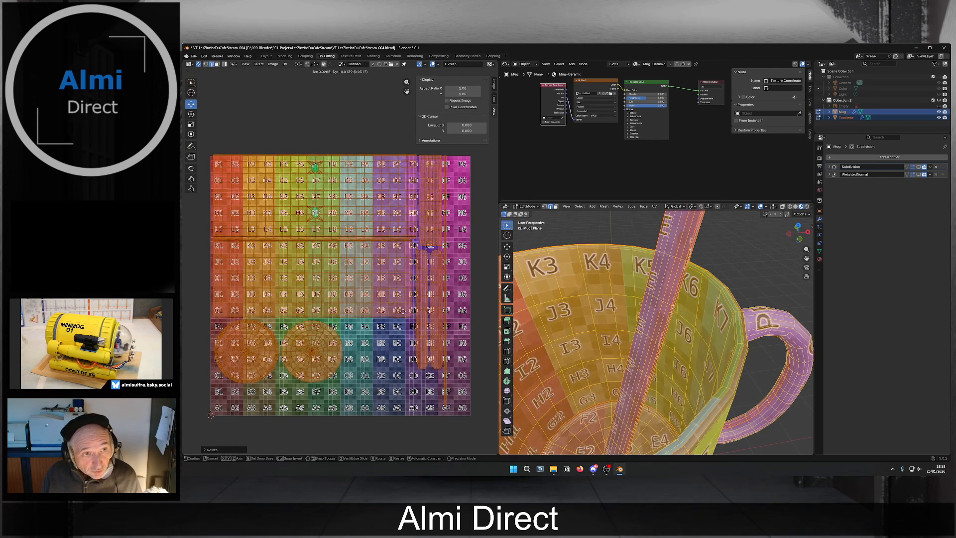
click(402, 314)
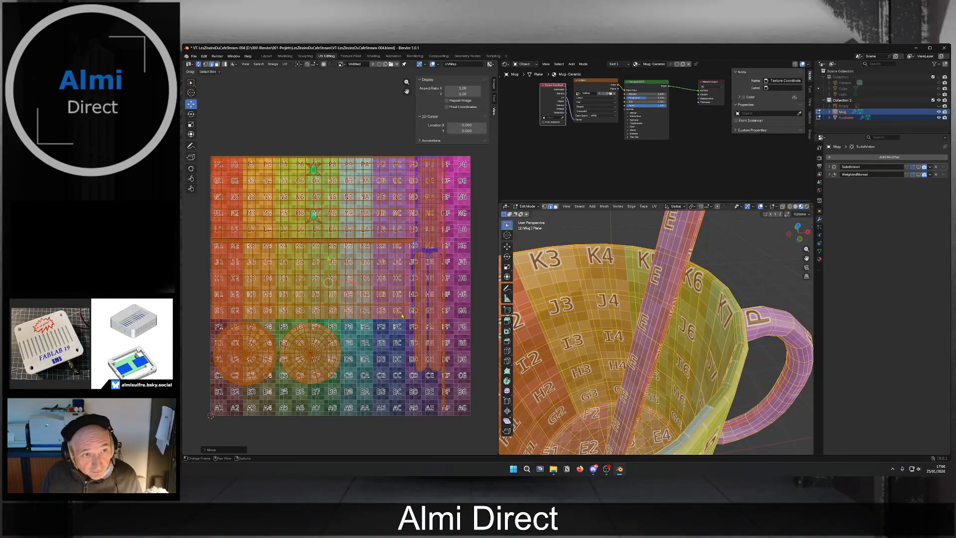
Enlarge all the islands a little more and reposition them together to use the tile's full height.
key(s)
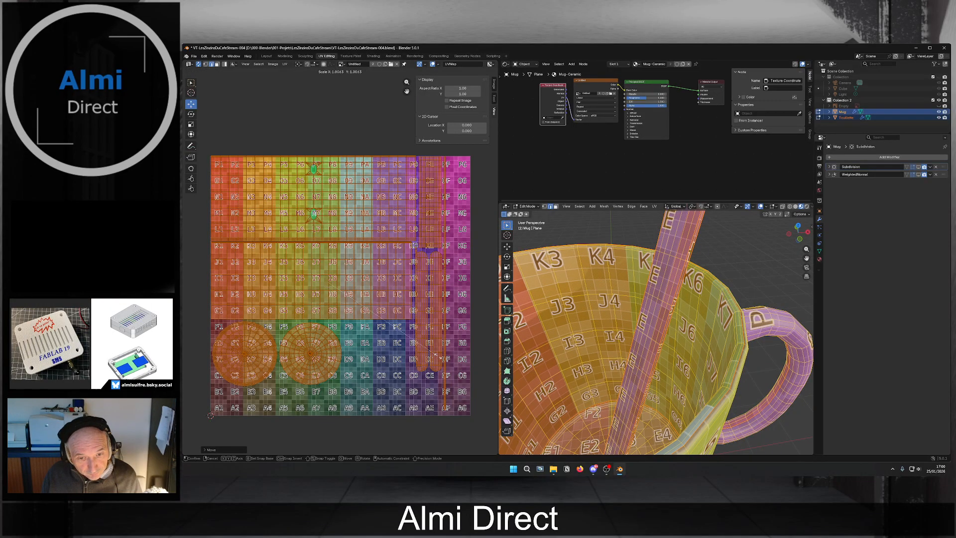
click(438, 355)
key(g)
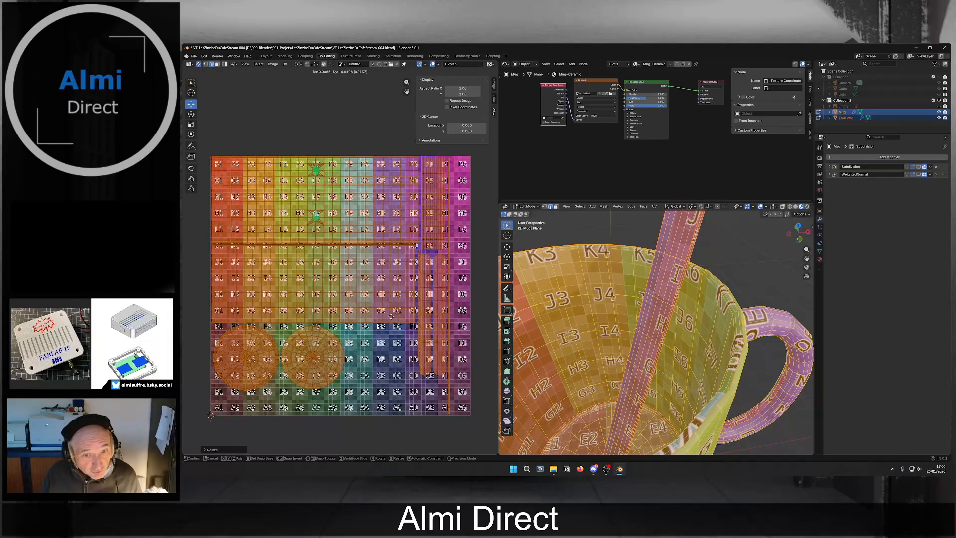
click(391, 316)
scroll(438, 319, down, 2)
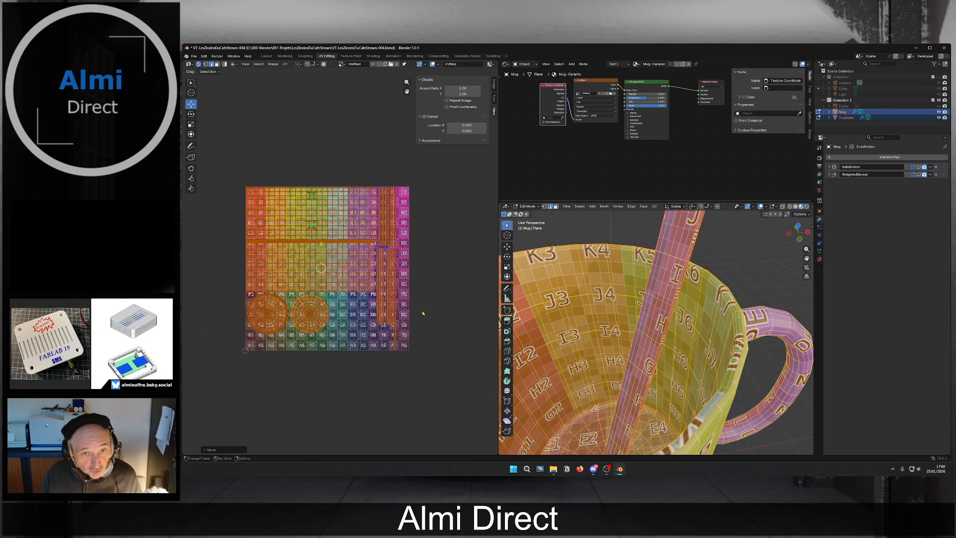
Examine the rearranged layout up close and select the whole right stirrer island to check its extent.
click(371, 387)
scroll(333, 303, up, 4)
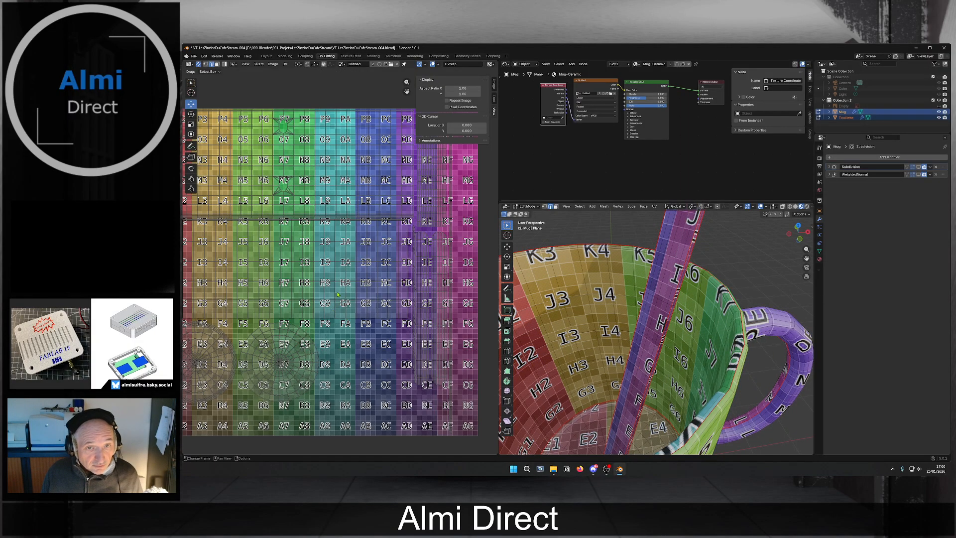
scroll(338, 296, down, 1)
scroll(396, 270, up, 2)
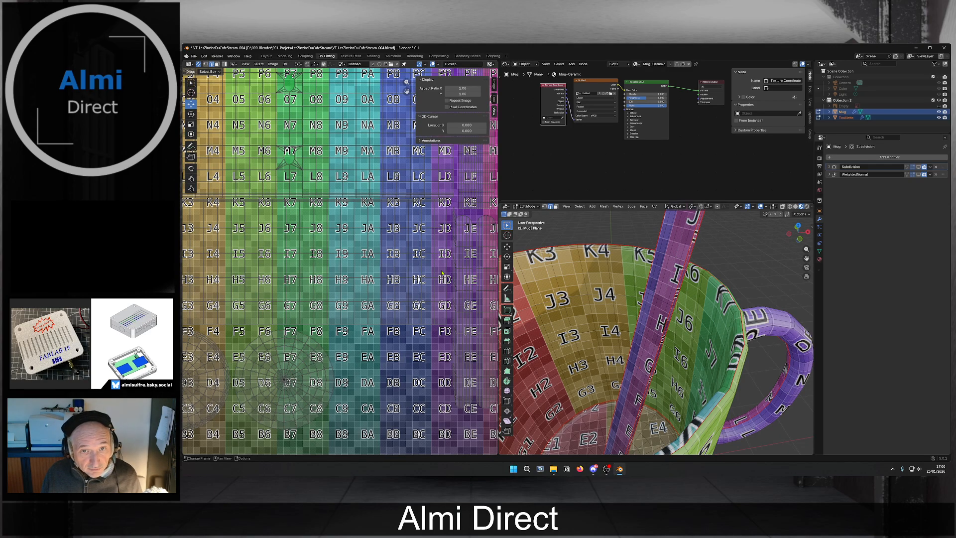
click(456, 235)
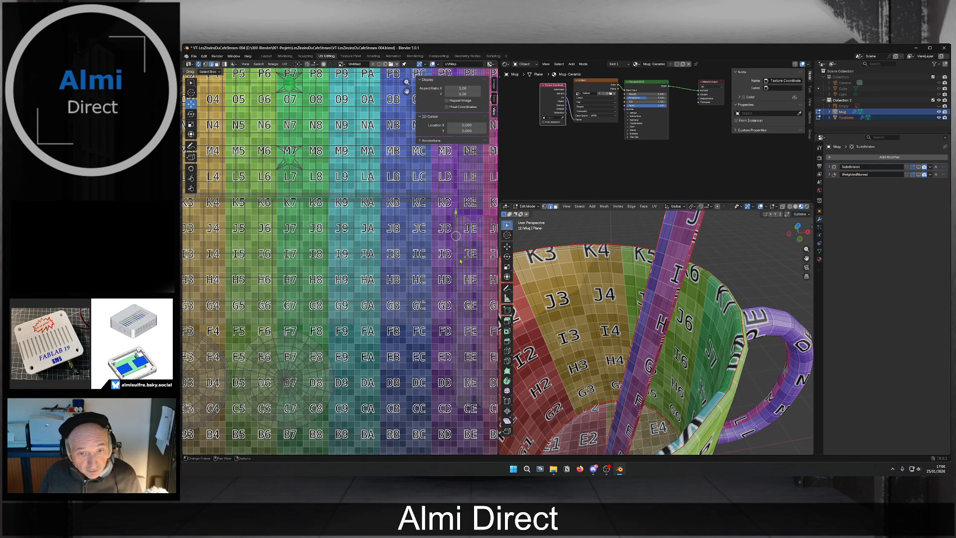
key(l)
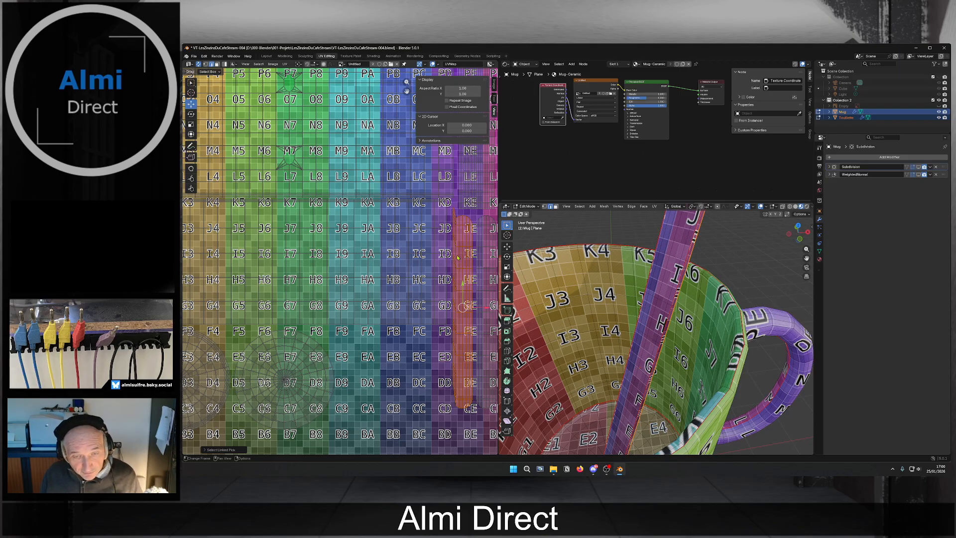
scroll(459, 254, down, 3)
scroll(683, 271, down, 2)
Unwrap the whole stirrer with the Angle Based method and move its new islands to the tile's lower-right corner.
click(683, 265)
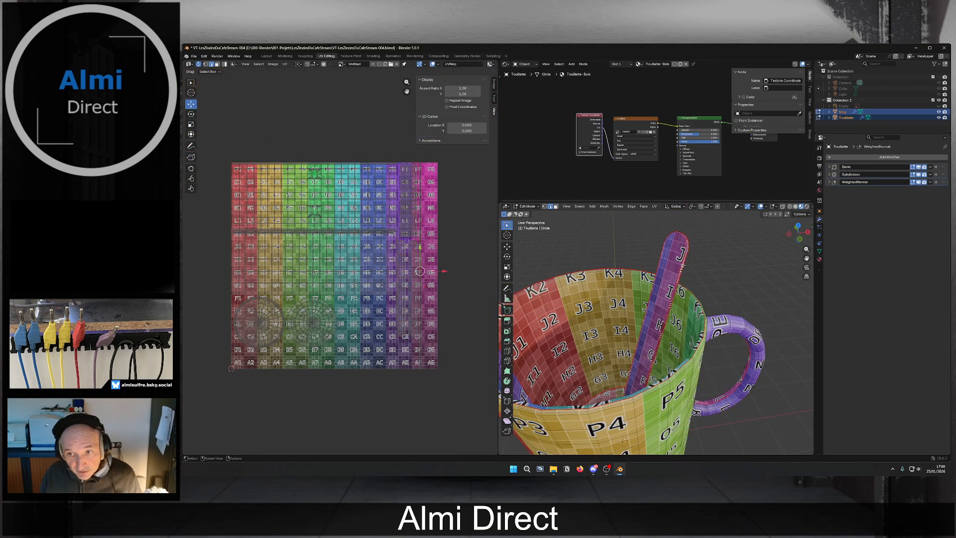
key(l)
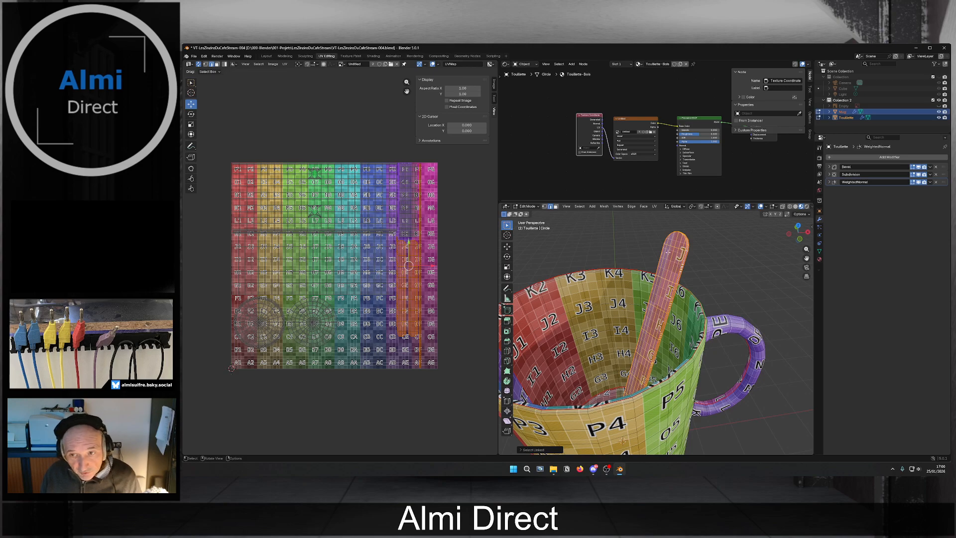
key(u)
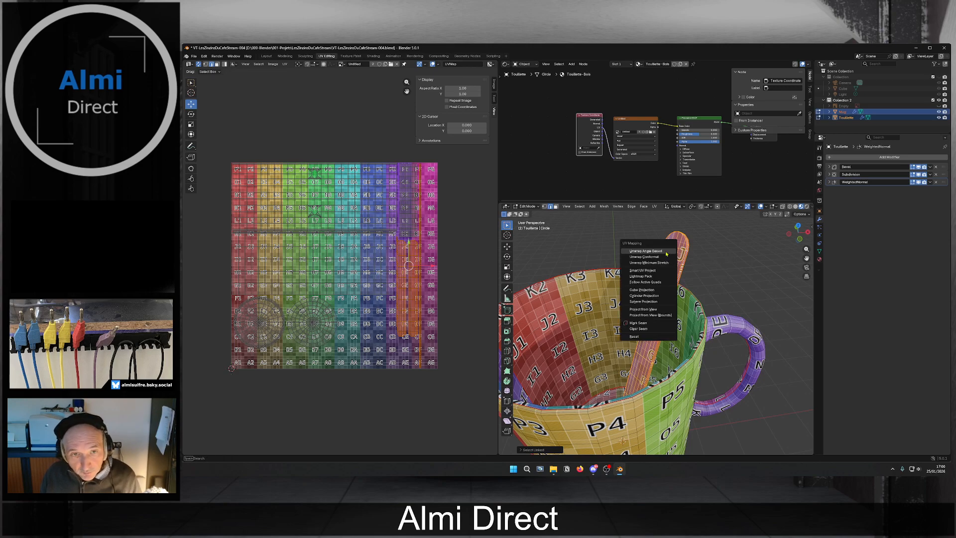
click(664, 252)
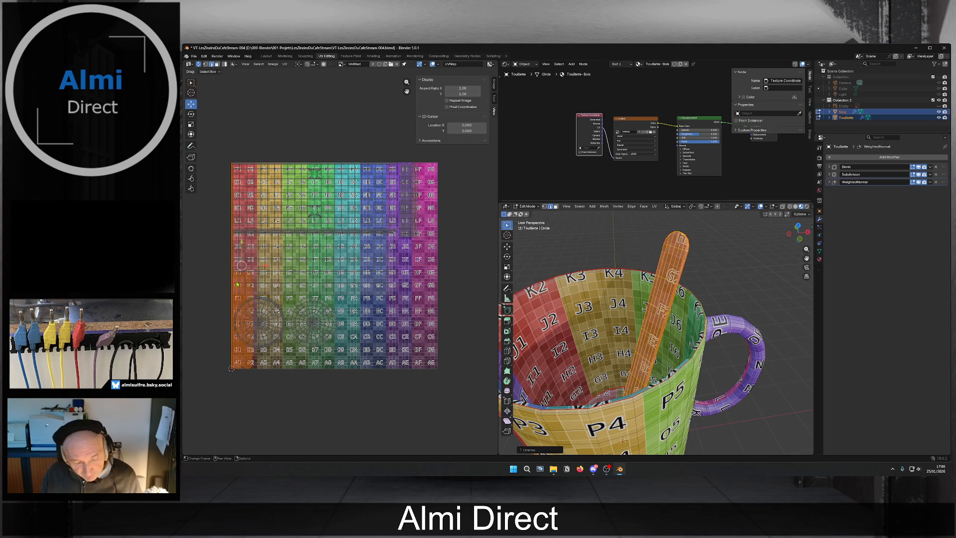
key(g)
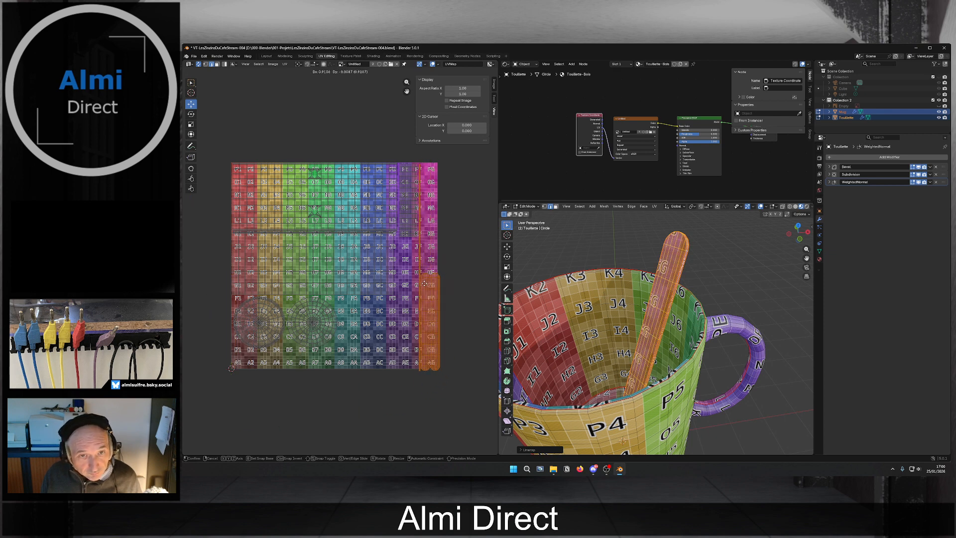
click(424, 282)
Place the two wide stirrer islands upright side by side, directly below the handle island.
click(444, 303)
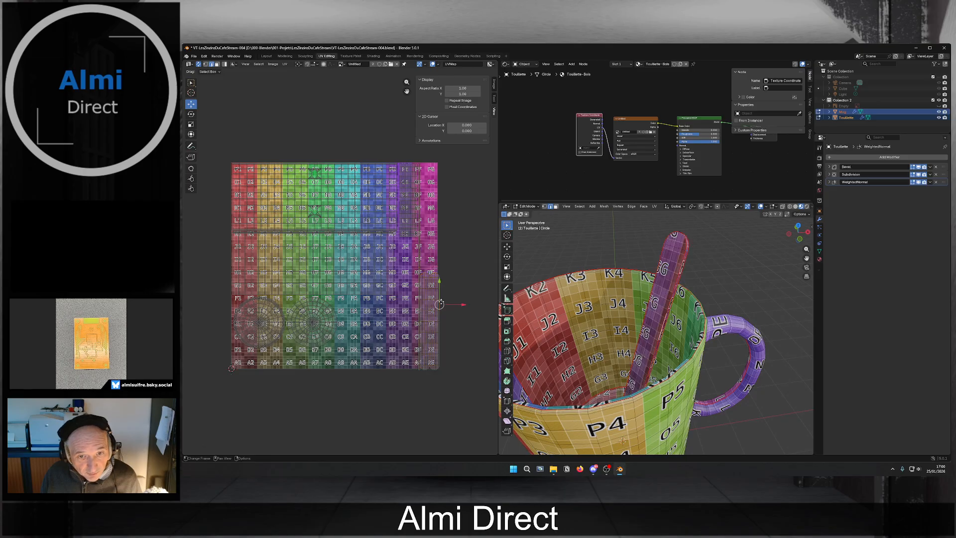
key(l)
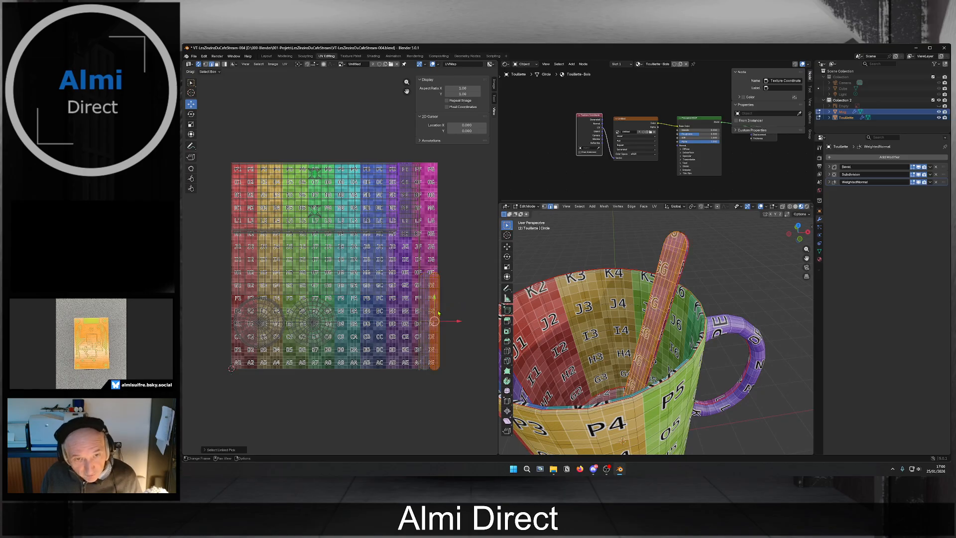
key(g)
click(404, 280)
key(alt+a)
key(l)
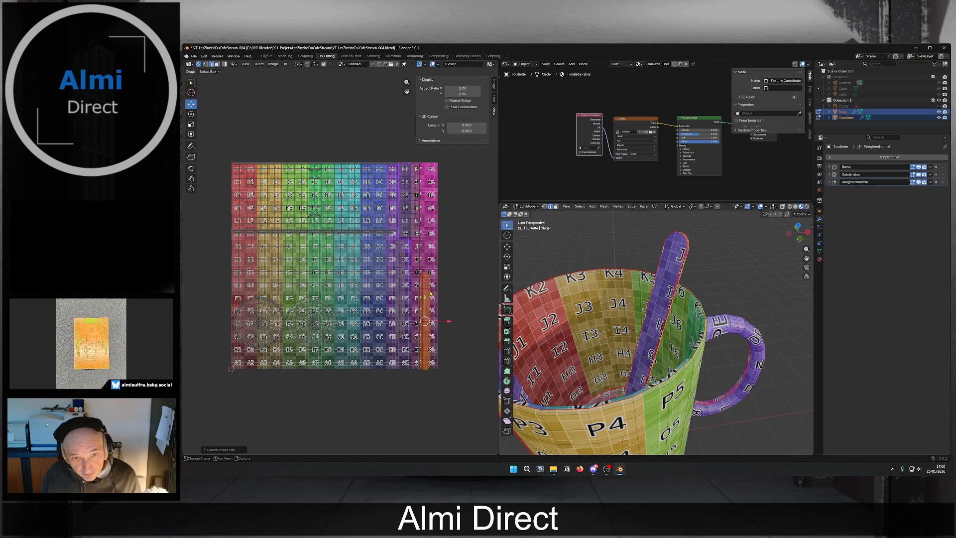
key(g)
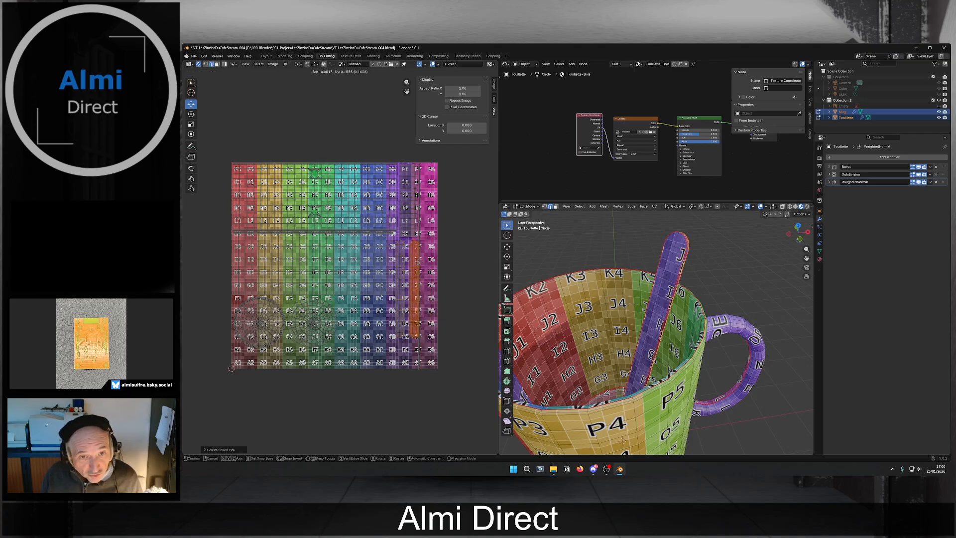
click(416, 263)
Nudge the long thin strip island and the right stirrer island slightly sideways to leave gaps between them.
scroll(421, 264, up, 4)
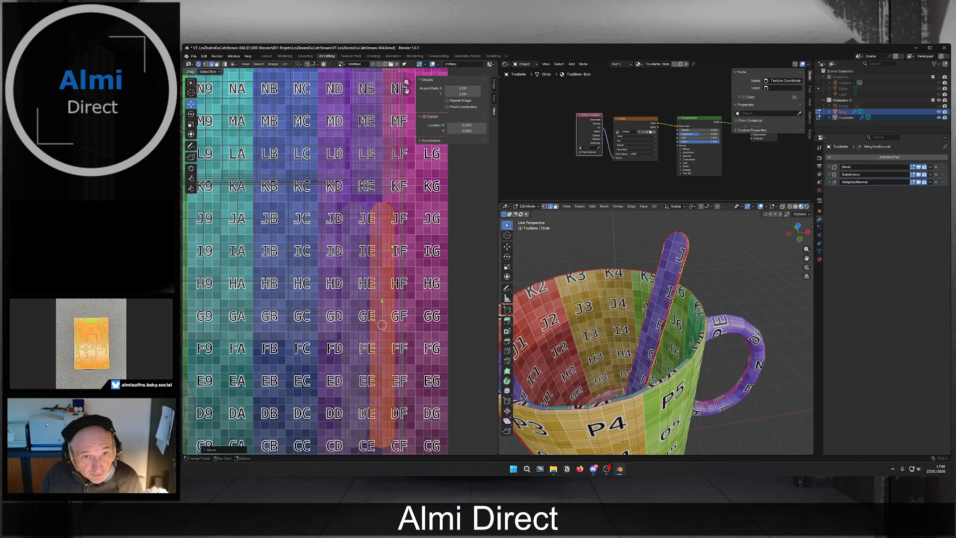
key(alt+a)
key(l)
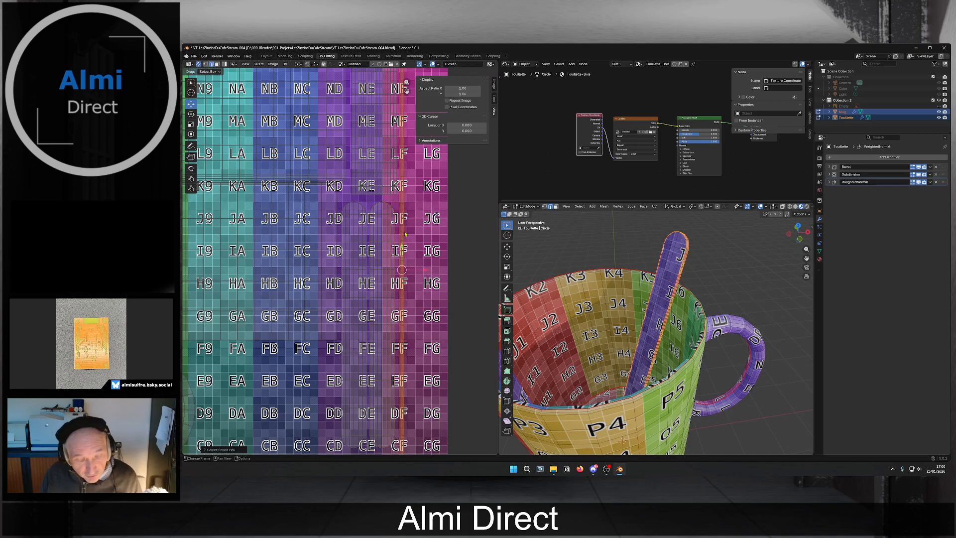
key(g)
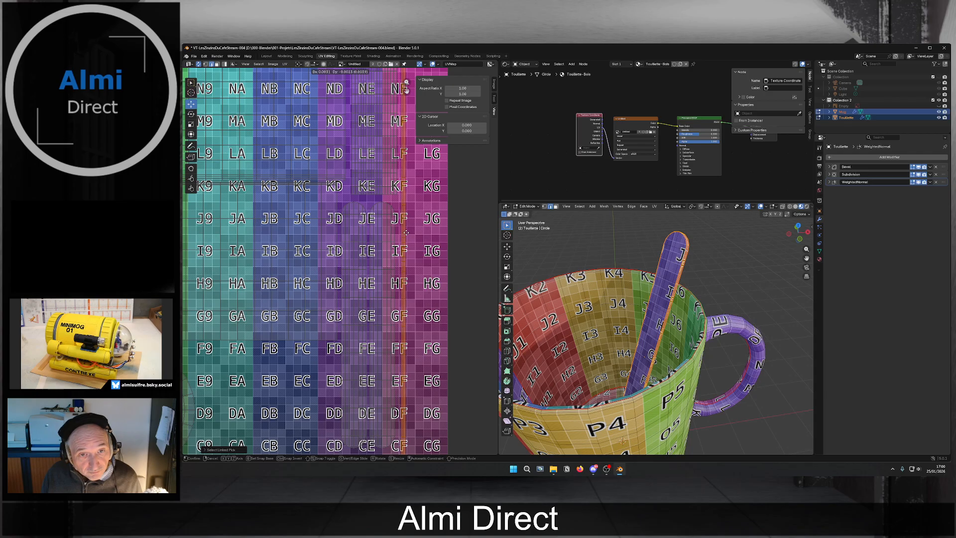
click(405, 233)
click(391, 240)
key(l)
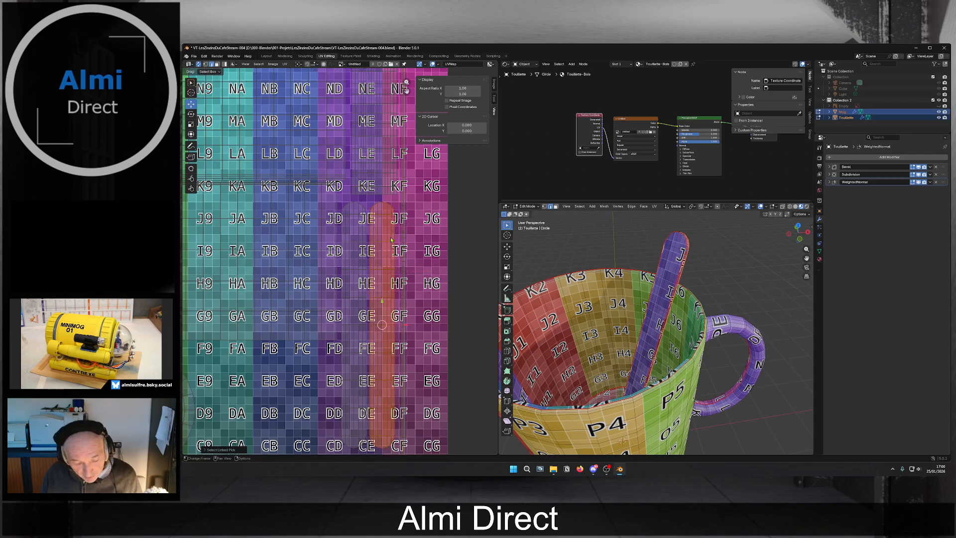
key(g)
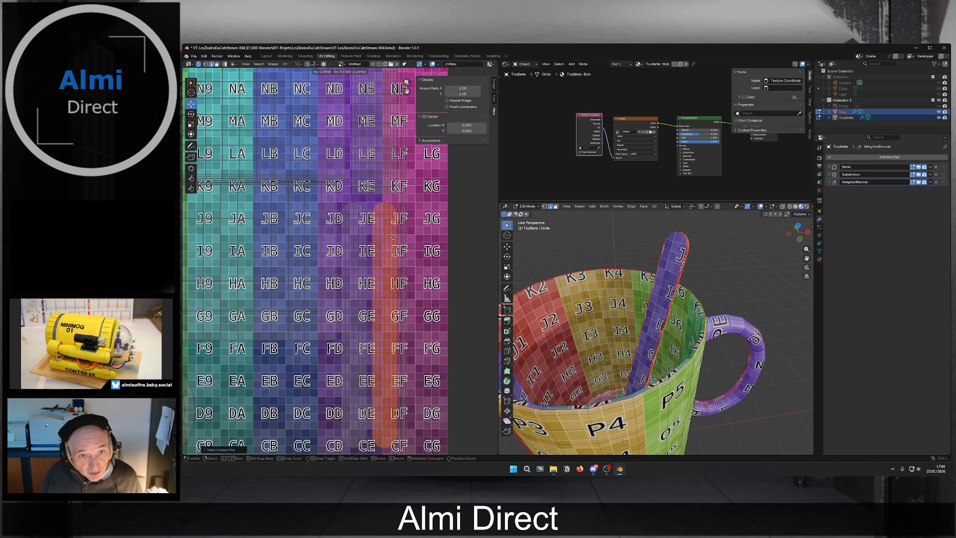
click(393, 238)
Leave Edit Mode and check the checker texture on the whole mug and stirrer.
scroll(645, 304, down, 5)
middle_drag(644, 304, 622, 303)
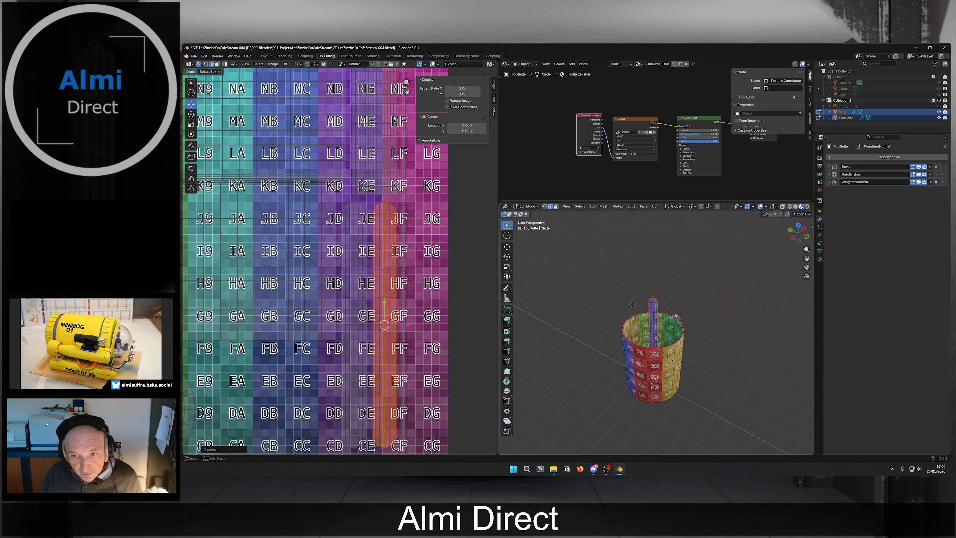
middle_drag(657, 331, 645, 357)
key(Tab)
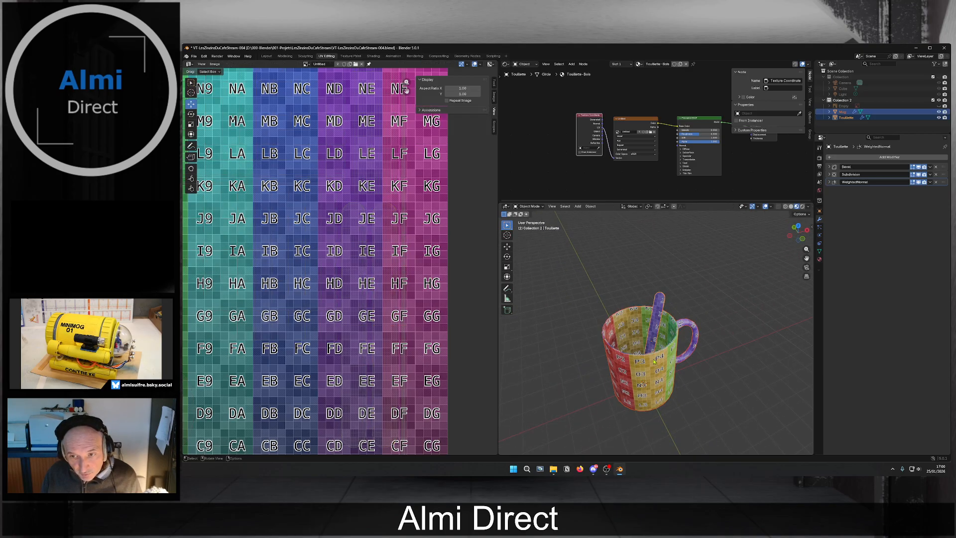
scroll(645, 357, down, 2)
scroll(338, 269, down, 6)
middle_drag(338, 269, 394, 279)
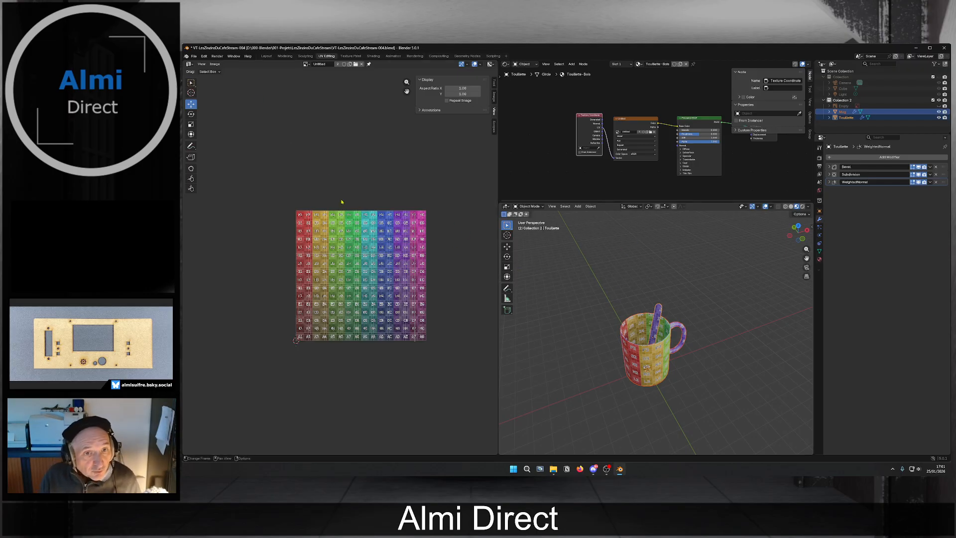
Save the Blender file under its existing name.
click(194, 56)
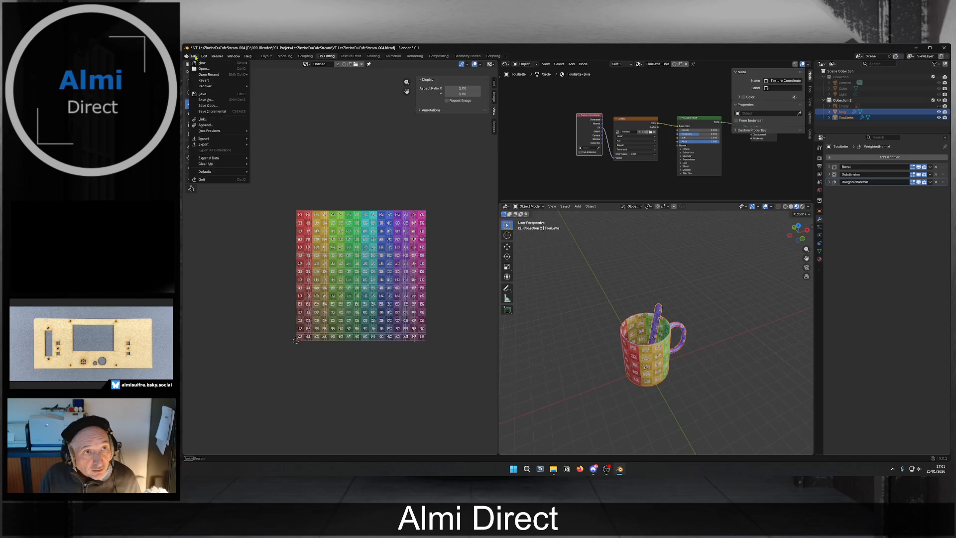
click(202, 94)
click(696, 201)
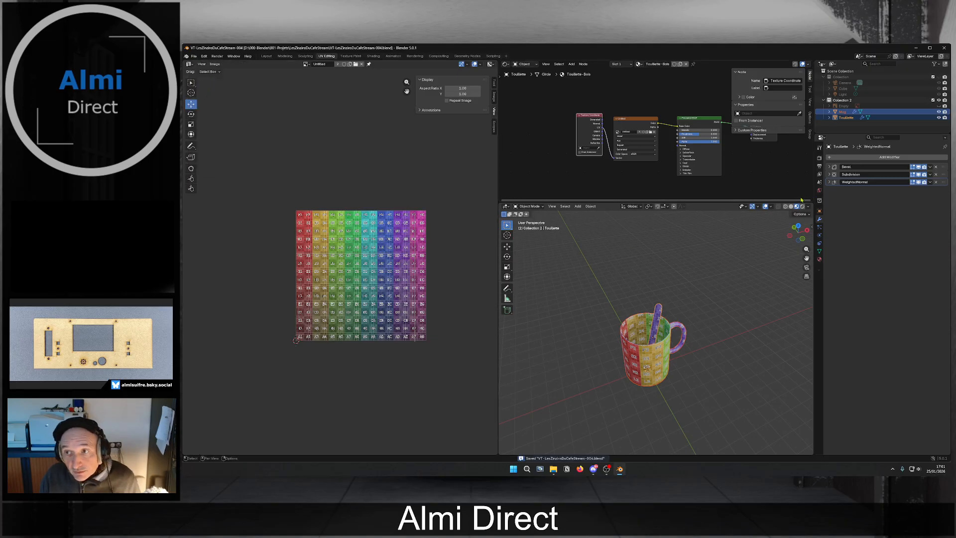
Select both the stirrer and the mug and open the glTF 2.0 export settings.
click(657, 316)
shift+click(669, 332)
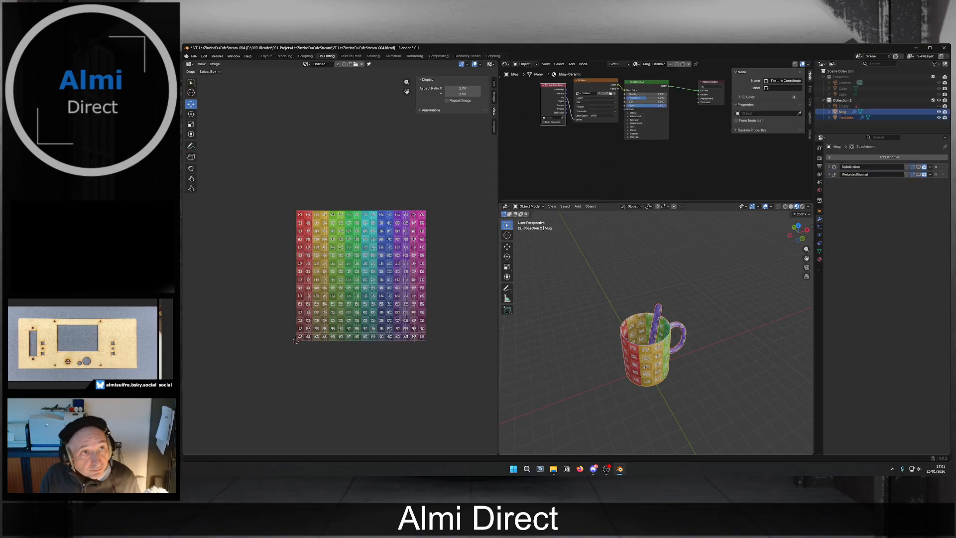
click(194, 56)
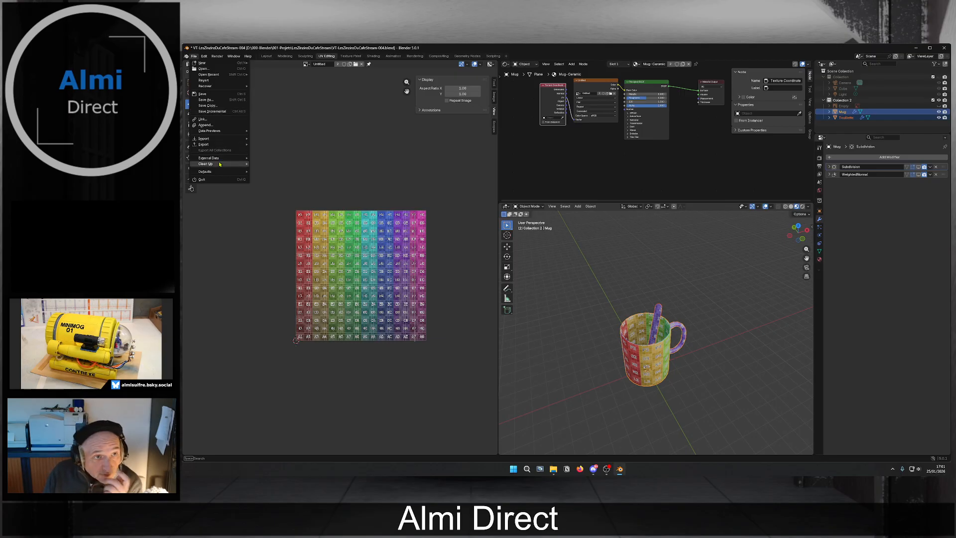
mouse_move(204, 144)
click(274, 196)
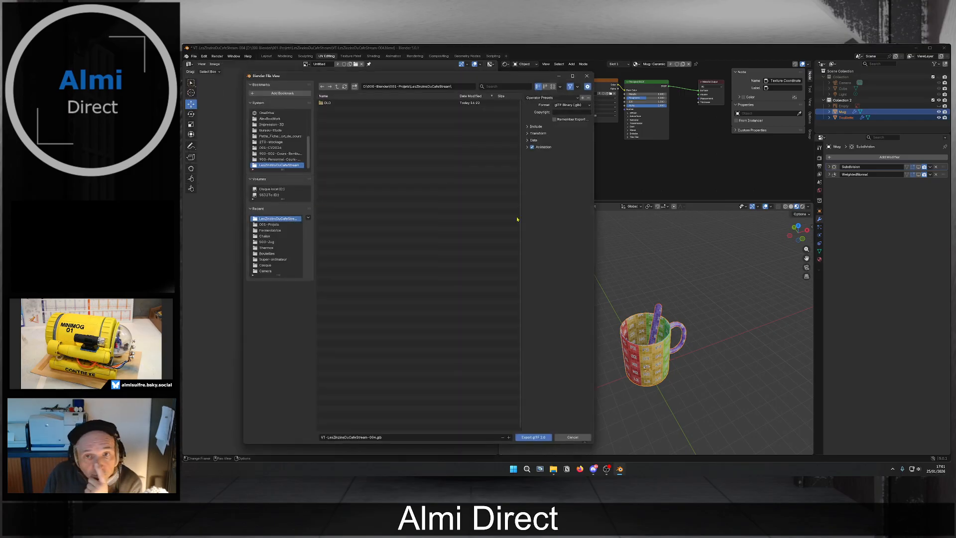
Export the selected objects as glTF Binary VT-LesZinzinsDuCafeStream-004.glb, limited to the active collection, with Y Up, applied modifiers, UVs and normals.
click(528, 127)
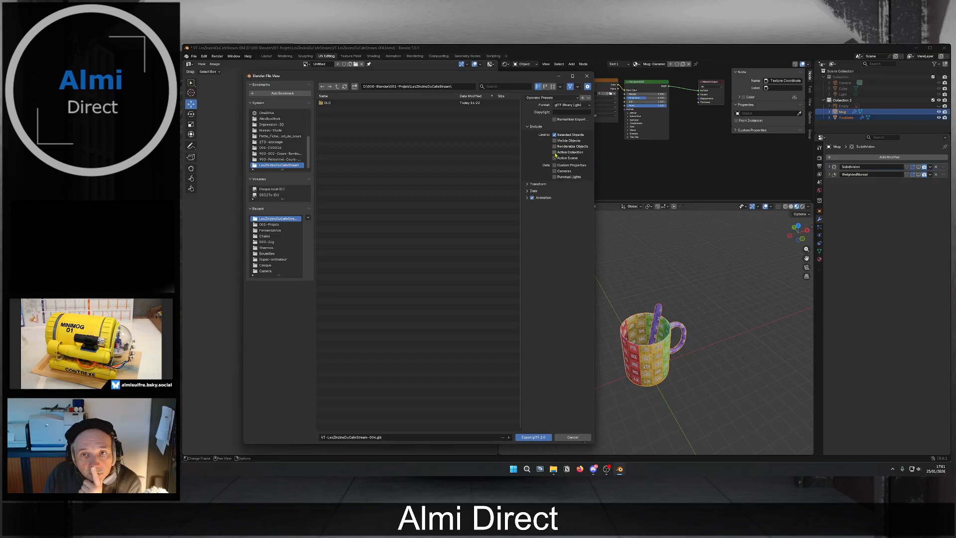
click(557, 153)
click(530, 191)
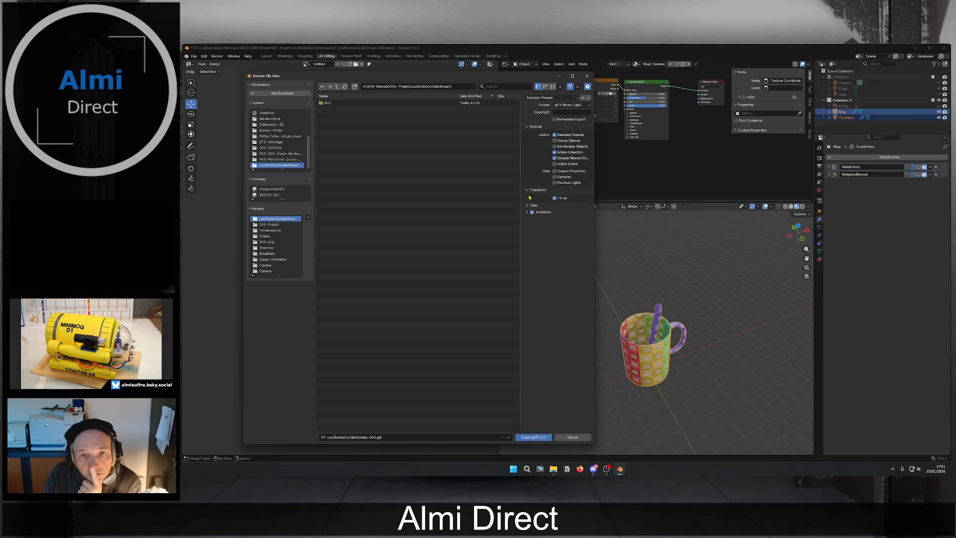
click(532, 205)
click(528, 221)
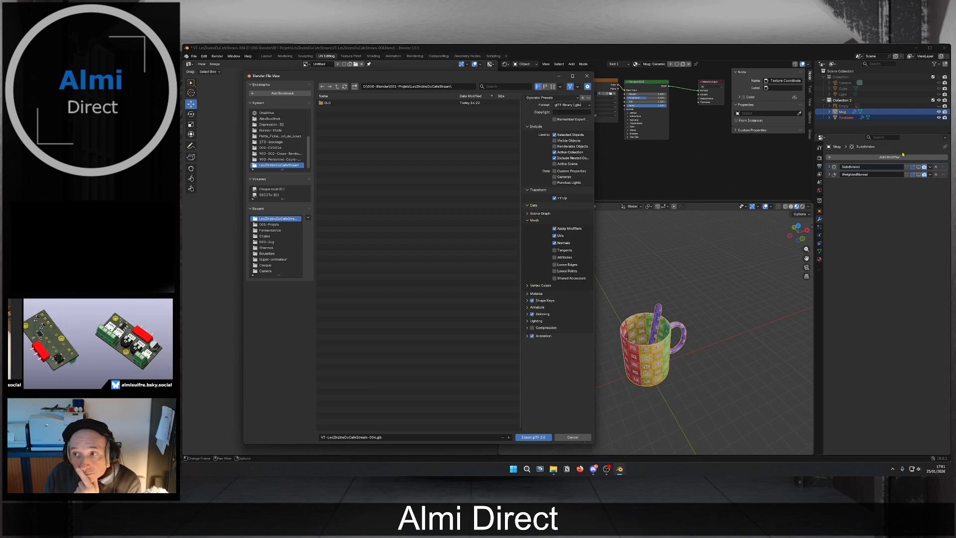
click(848, 118)
click(857, 111)
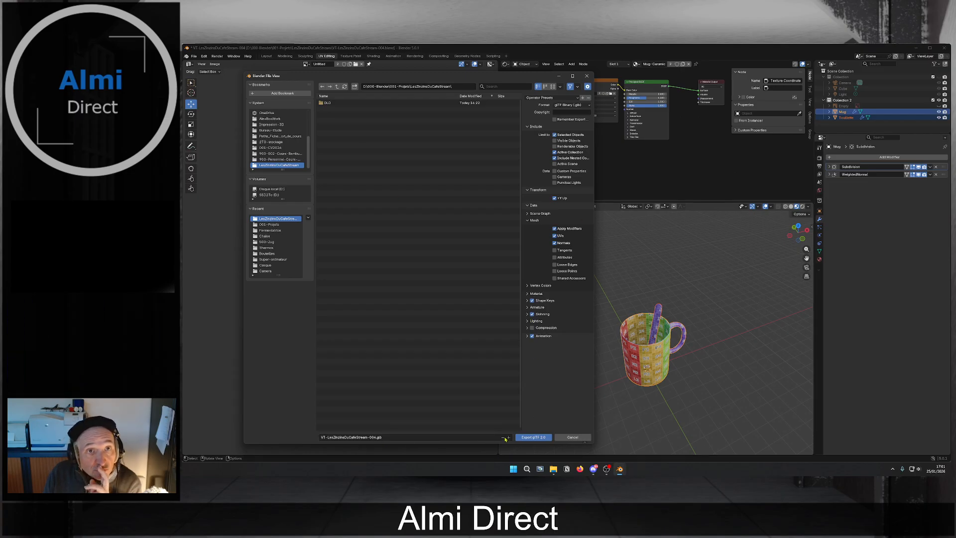
click(536, 437)
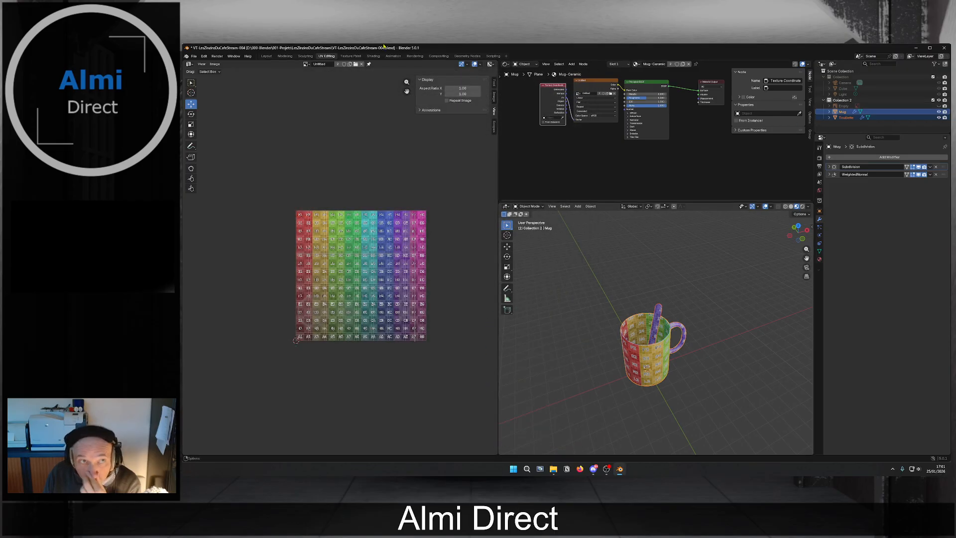
Save the Blender file under its existing name and launch Adobe Substance 3D Painter.
click(194, 56)
click(206, 95)
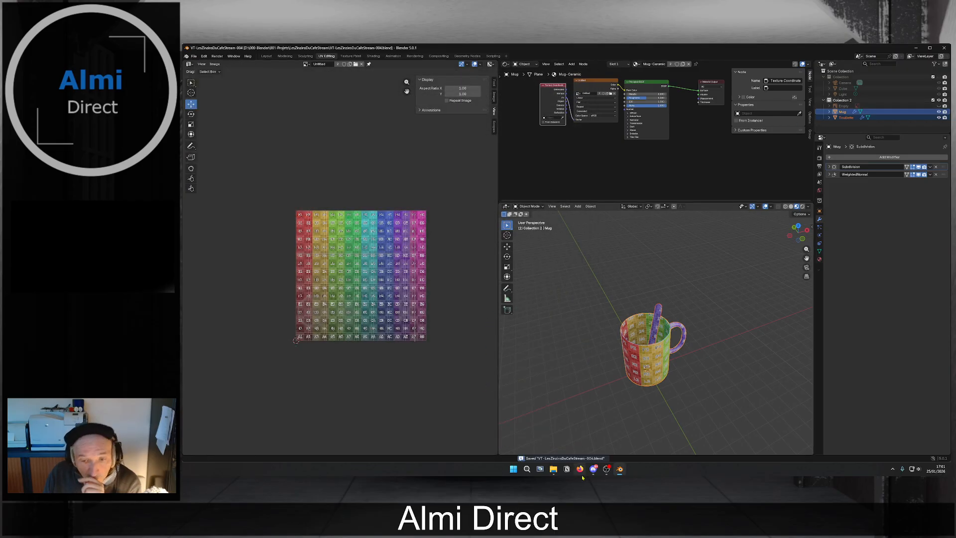
click(513, 469)
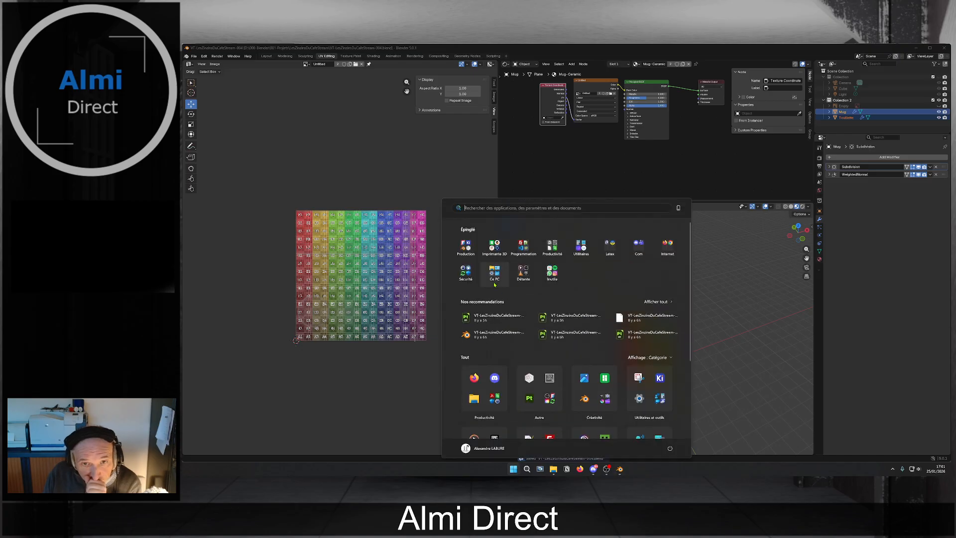
click(466, 246)
click(624, 300)
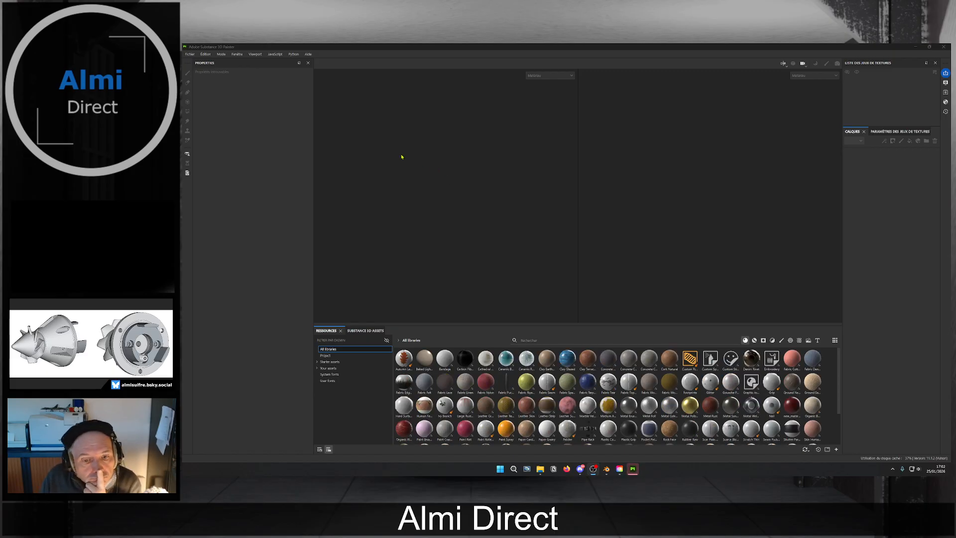
Create a new project from VT-LesZinzinsDuCafeStream-004.glb with the Blender template and a 2048 document resolution.
click(190, 54)
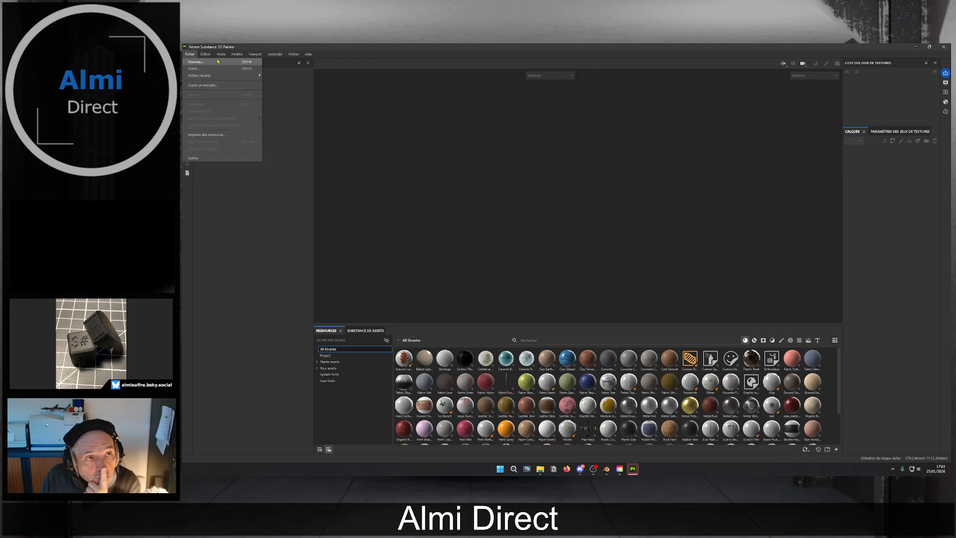
click(218, 61)
click(538, 202)
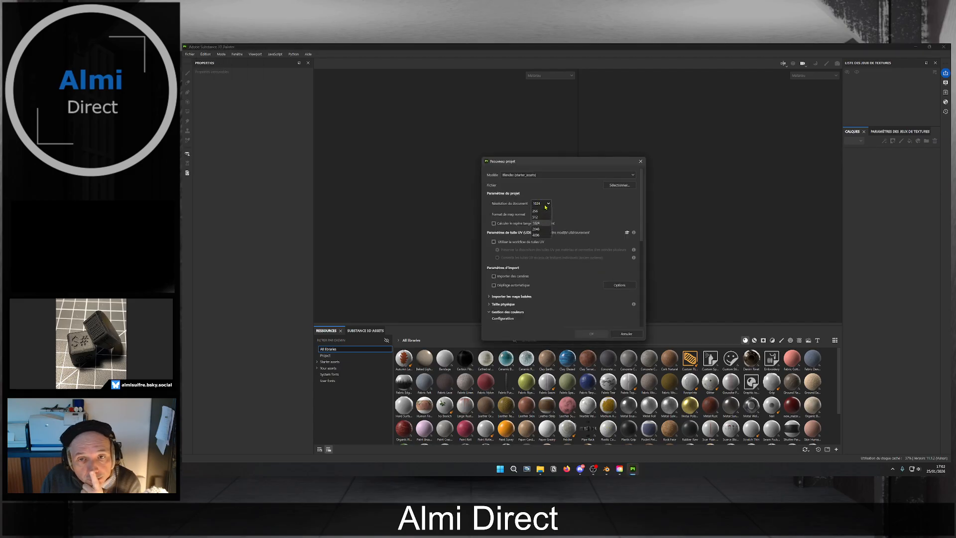
click(542, 231)
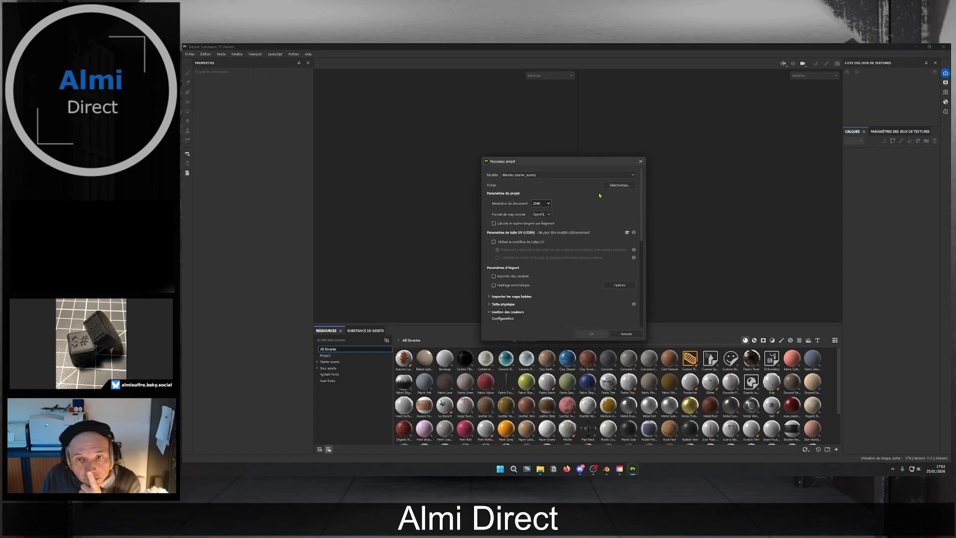
click(620, 185)
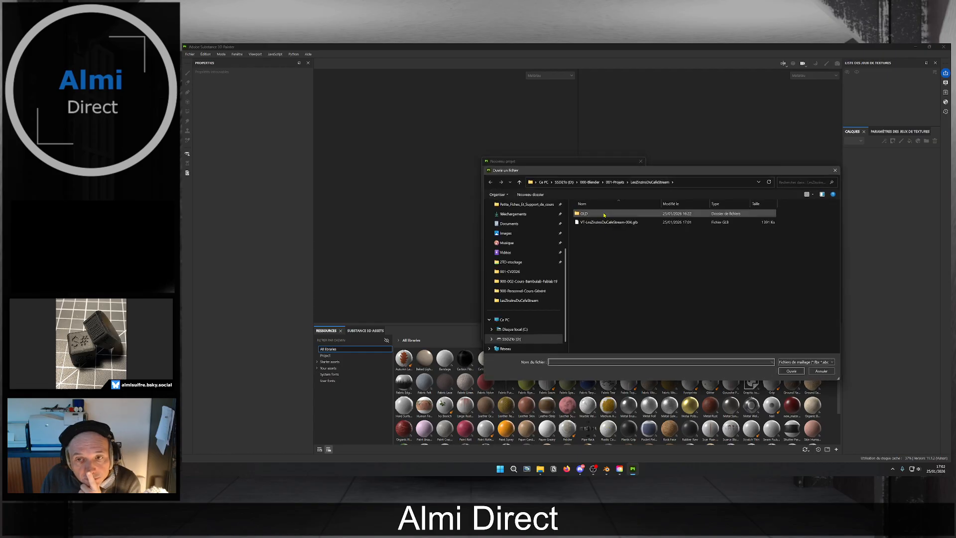
click(605, 222)
click(791, 371)
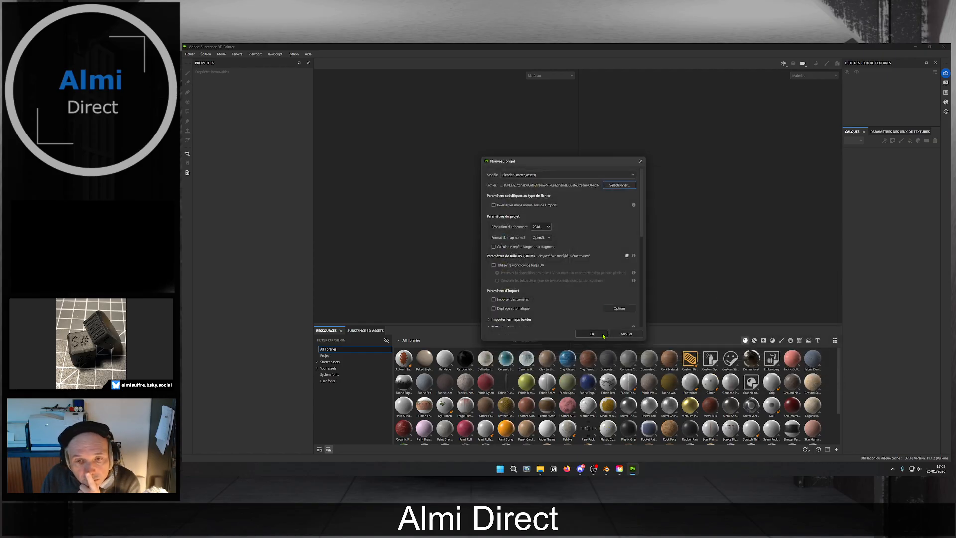
click(603, 335)
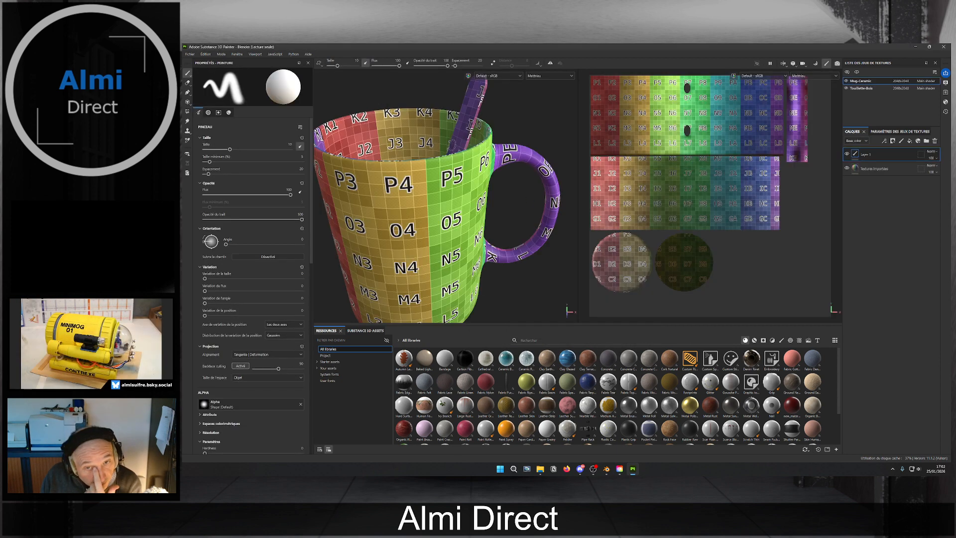
Inspect the imported mug's exterior and interior and the layout of its UV islands.
scroll(497, 255, down, 5)
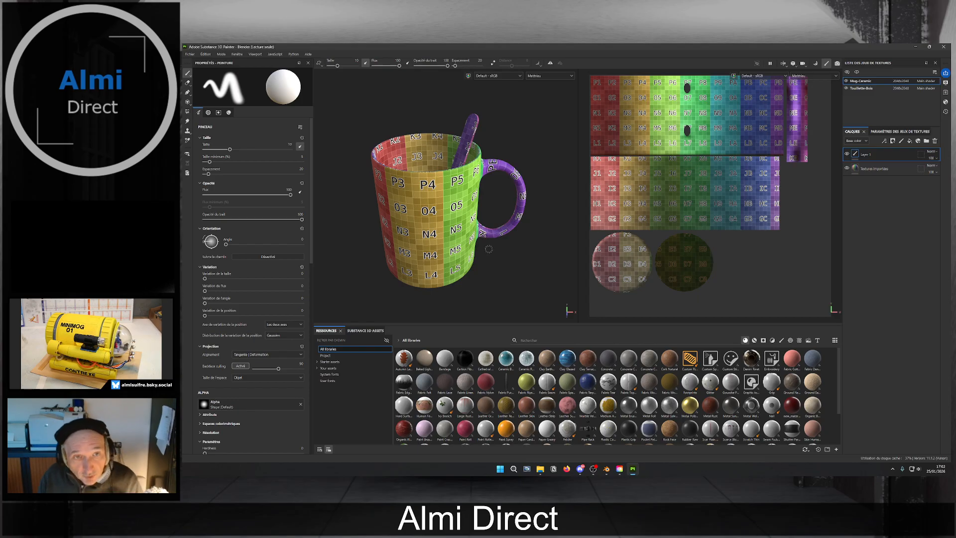
alt+drag(417, 119, 412, 149)
alt+middle_drag(411, 149, 425, 174)
scroll(392, 227, up, 6)
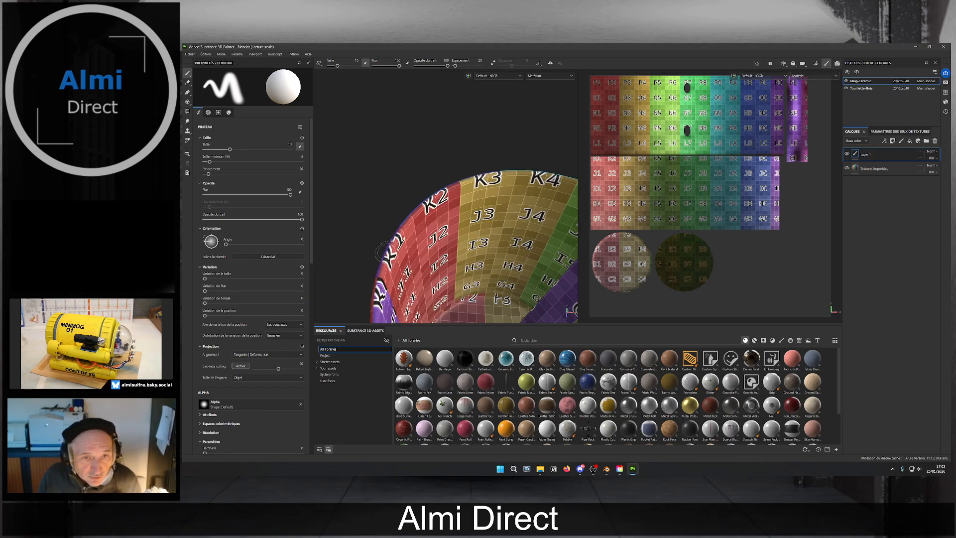
alt+drag(475, 307, 486, 282)
scroll(493, 296, down, 6)
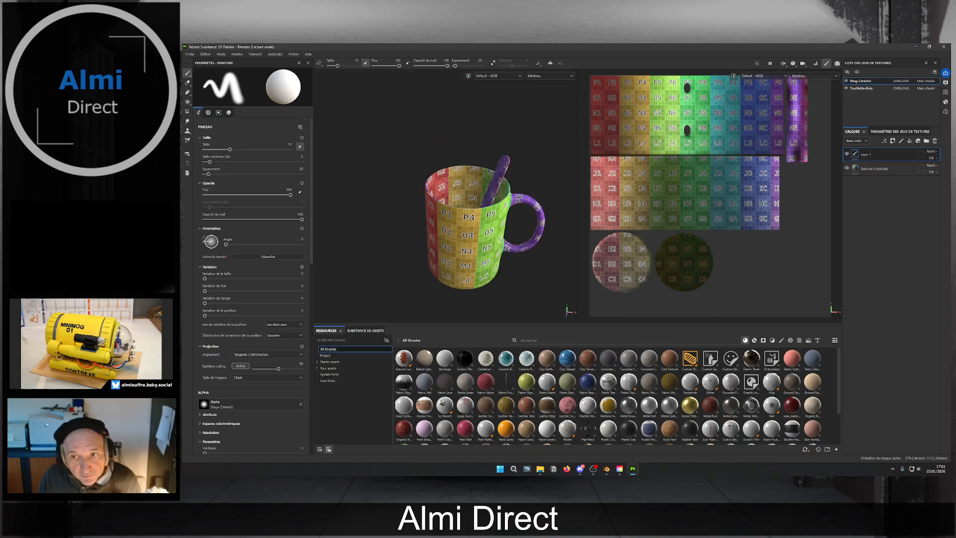
scroll(656, 182, down, 2)
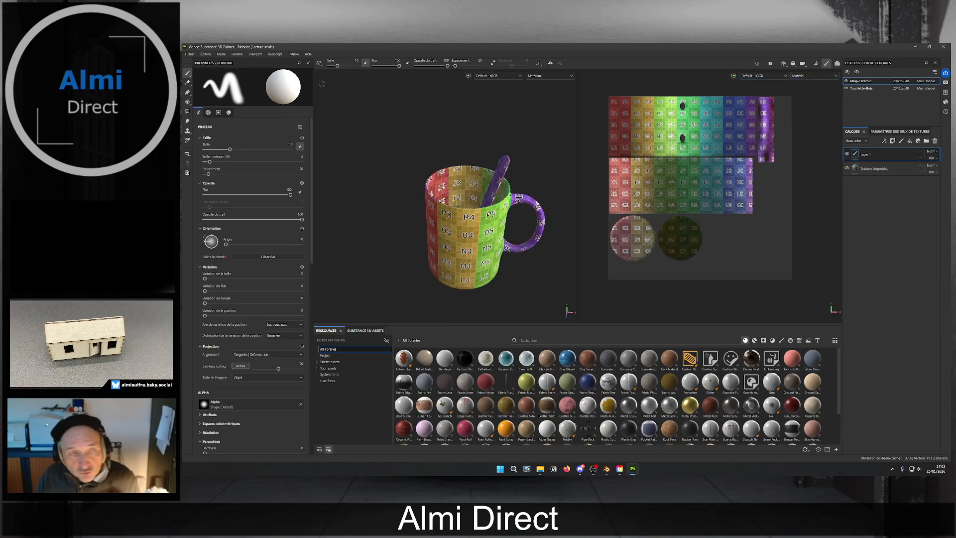
Bake both texture sets' mesh maps at 2048 with Height enabled and the low-poly mesh used as high poly, and return to painting mode.
click(221, 54)
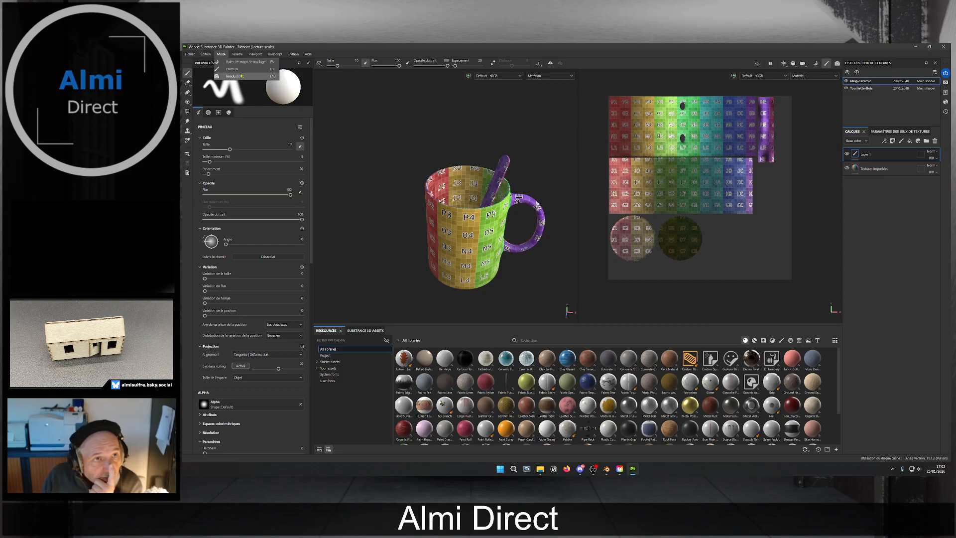
click(243, 62)
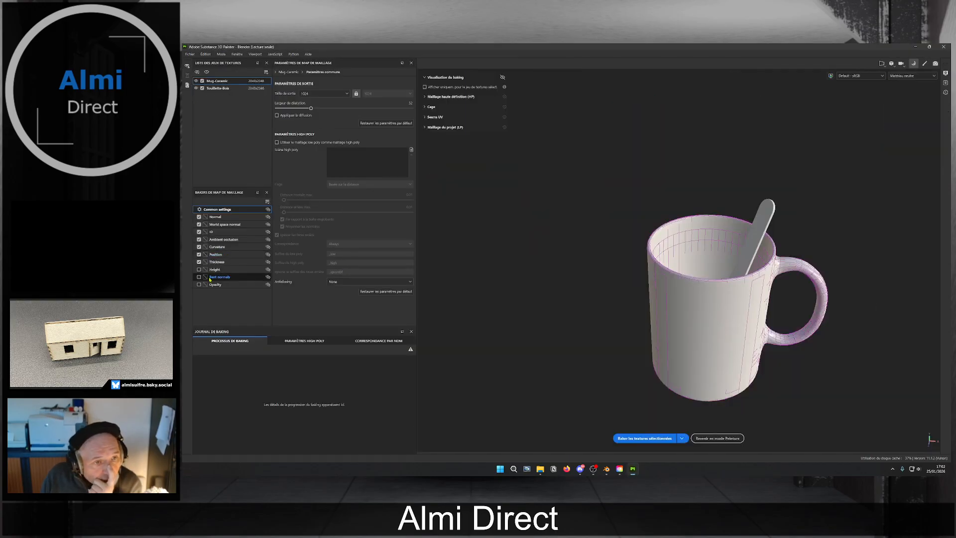
click(198, 270)
click(328, 94)
click(321, 144)
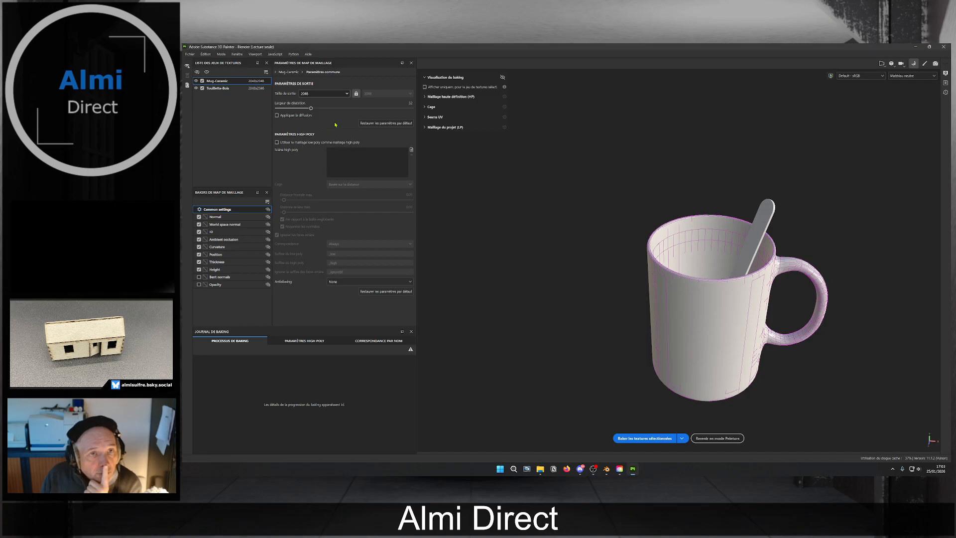
click(277, 143)
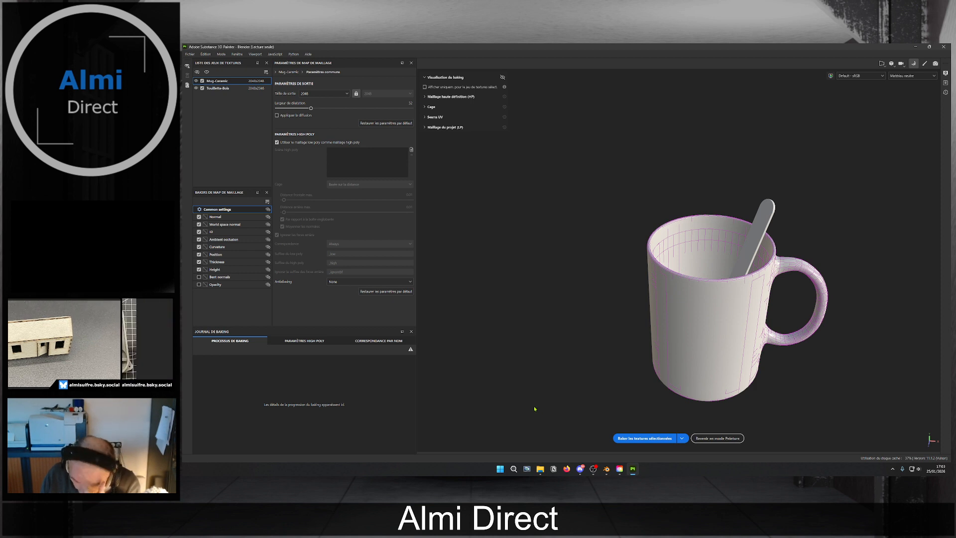
click(645, 437)
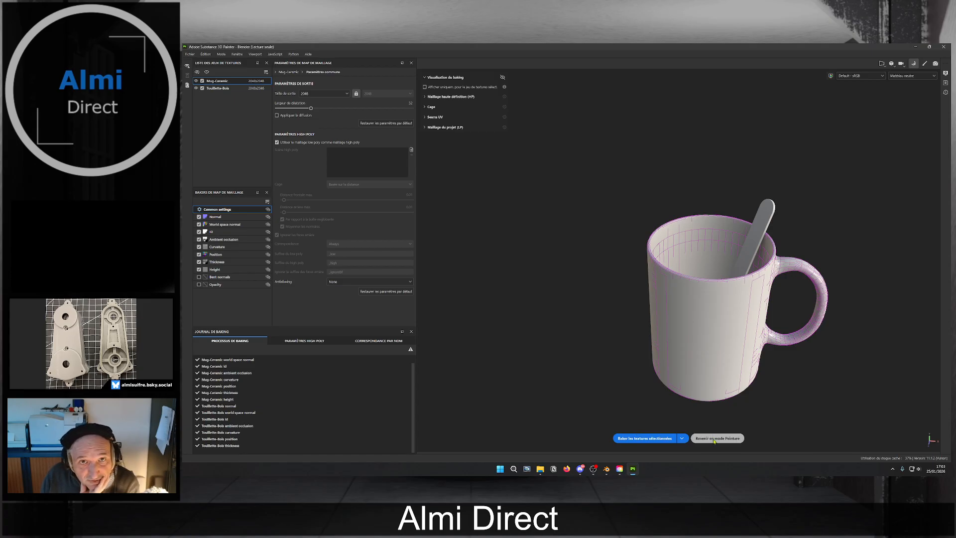
click(713, 439)
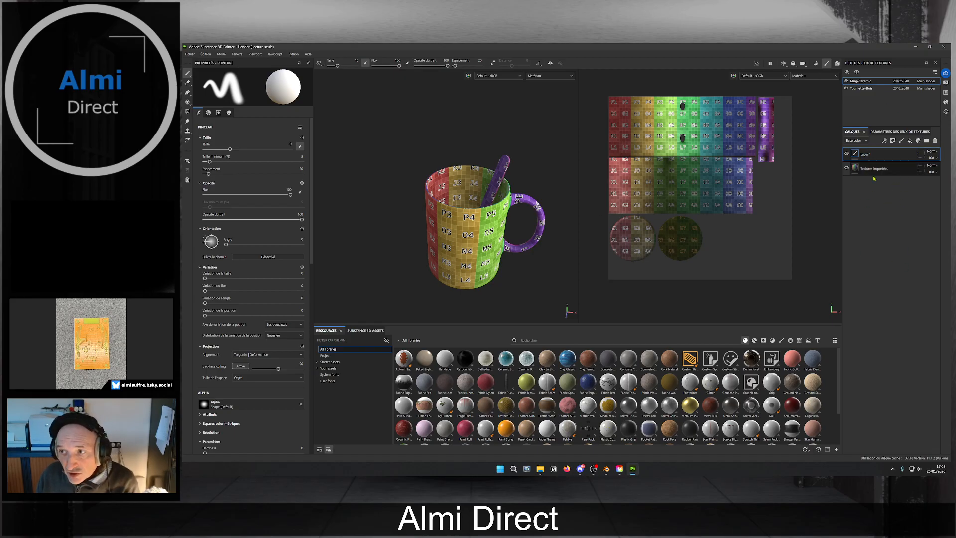
Add a layer folder to the Mug-Ceramic texture set and name it OLD.
click(926, 142)
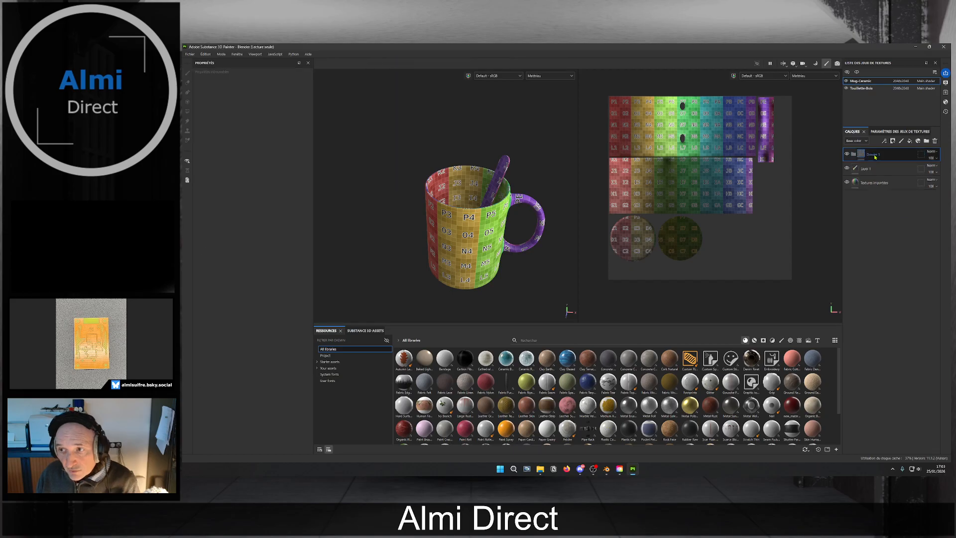
double_click(874, 154)
text(dd)
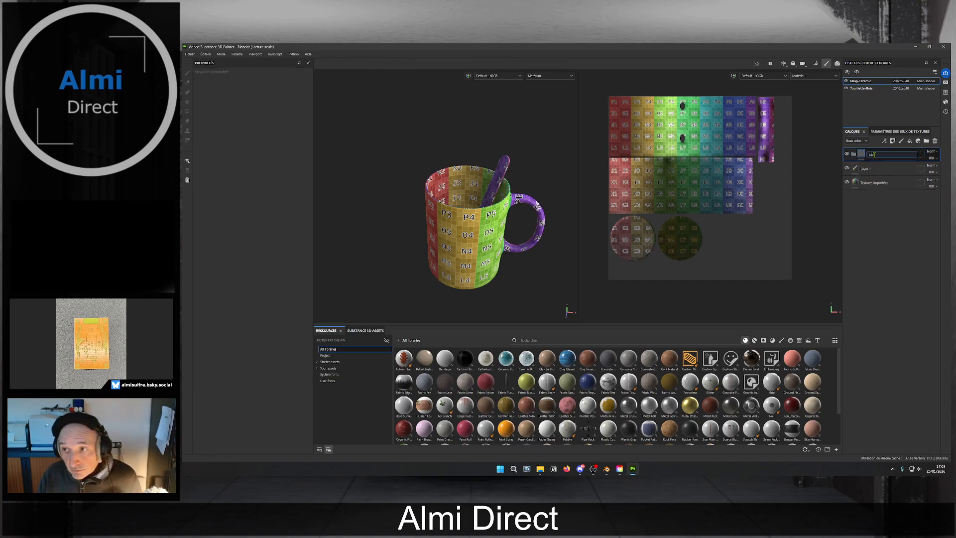
key(Return)
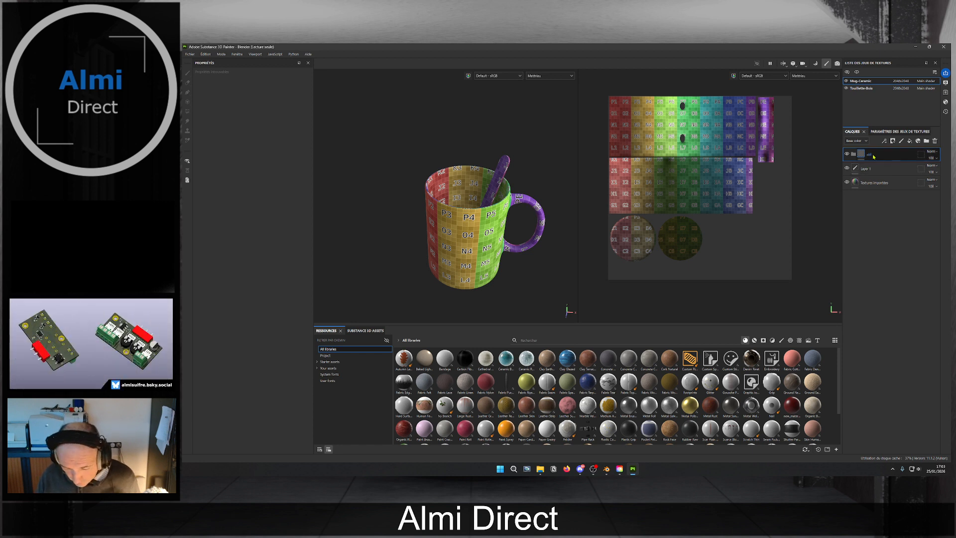
double_click(873, 157)
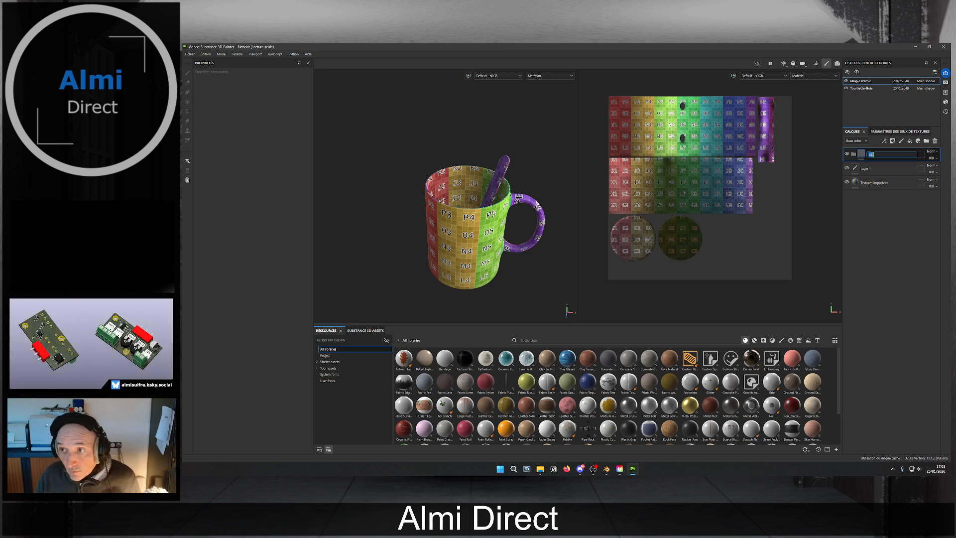
text(OLD)
key(Return)
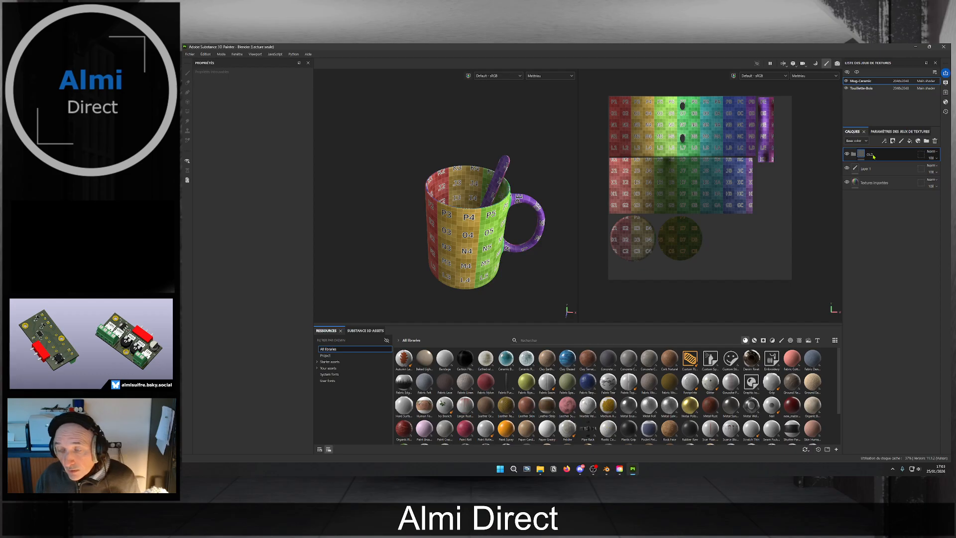
Move Layer 1 and the imported textures layer into the OLD folder, then hide and collapse the folder.
click(875, 167)
shift+click(883, 183)
mouse_move(884, 170)
mouse_down()
mouse_move(892, 159)
mouse_move(881, 155)
mouse_up()
click(846, 153)
click(853, 154)
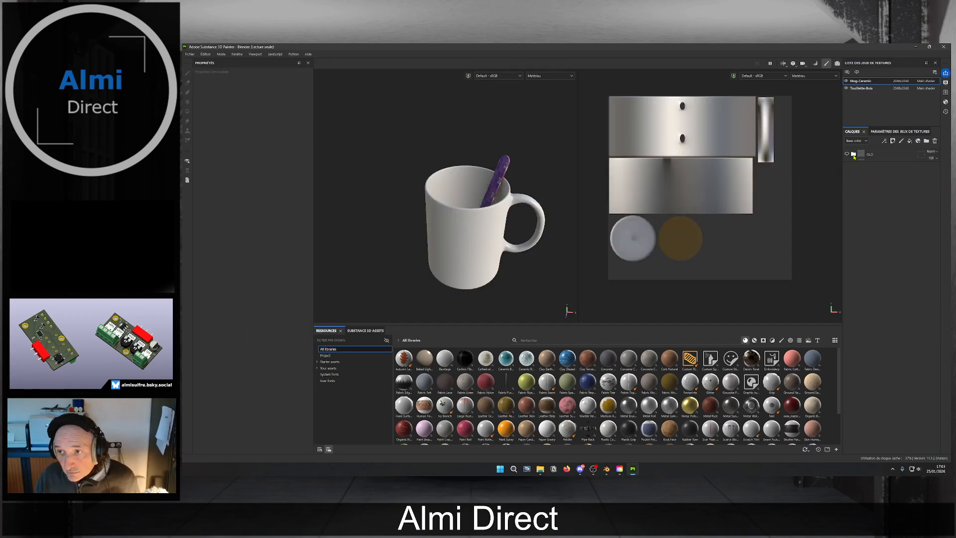
Colour-tag the OLD folder of the Mug-Ceramic texture set purple.
right_click(848, 158)
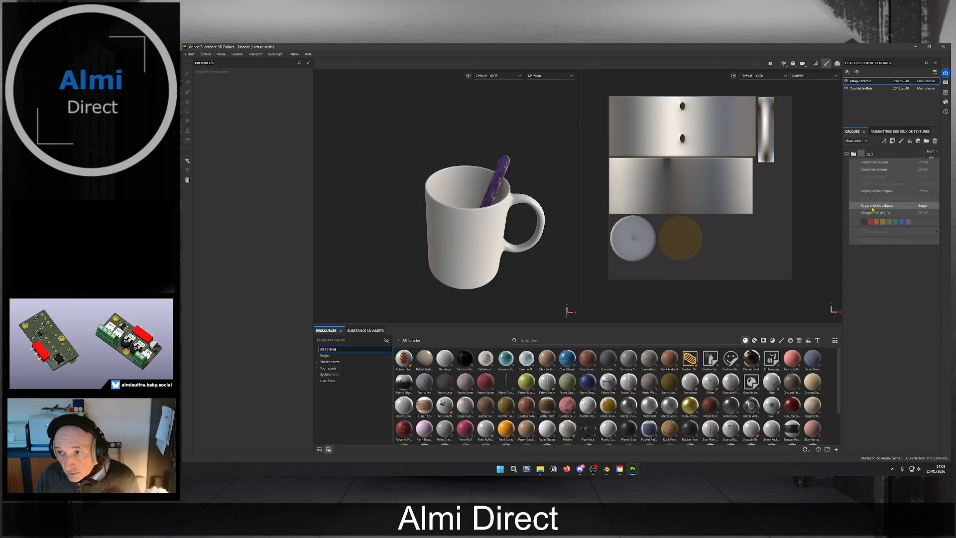
click(907, 224)
right_click(852, 156)
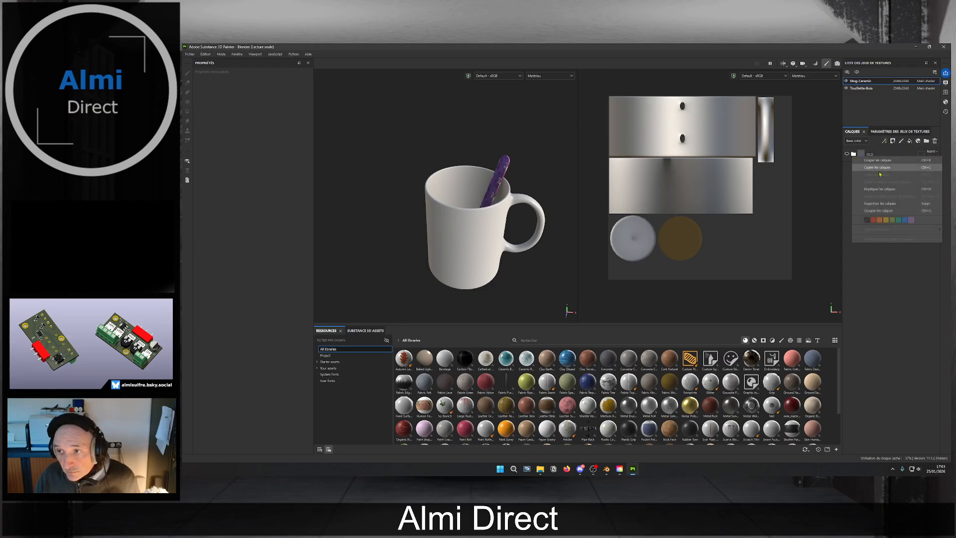
click(912, 223)
click(859, 158)
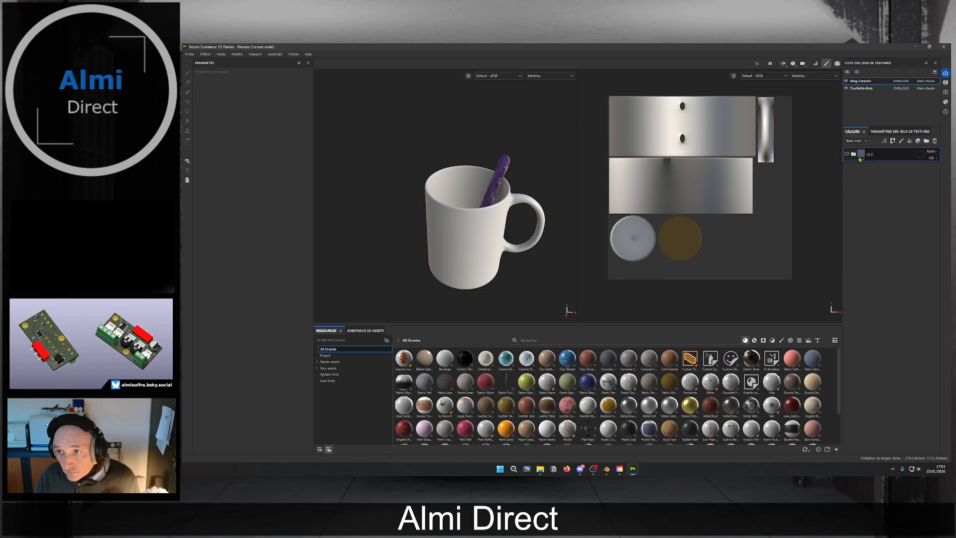
right_click(878, 159)
click(866, 227)
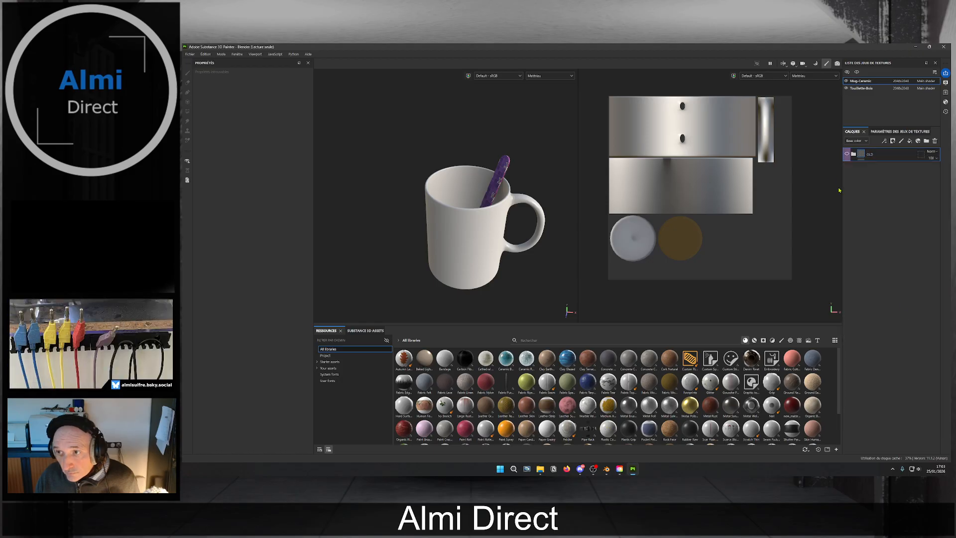
Add a layer folder named OLD to the Touillette-Bois texture set and tag it purple.
click(861, 88)
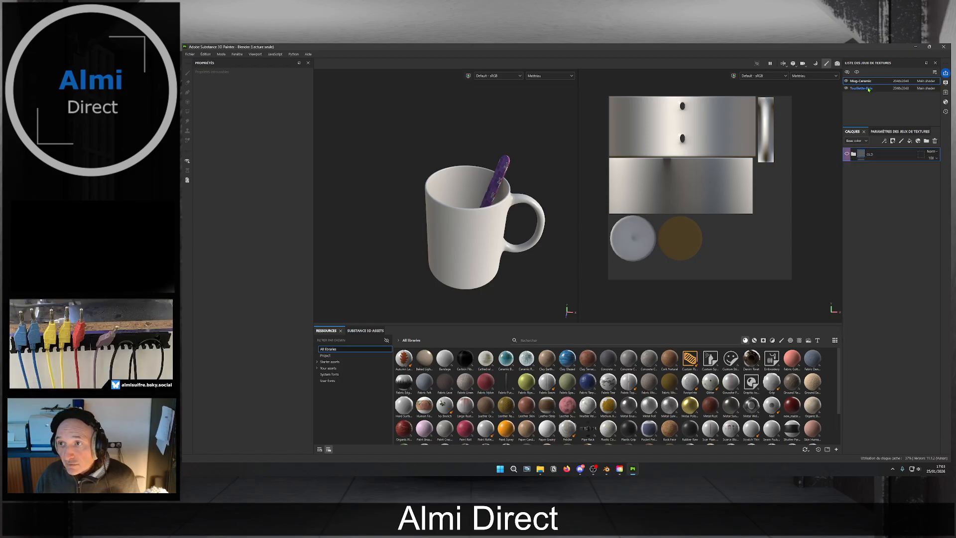
click(926, 141)
double_click(877, 157)
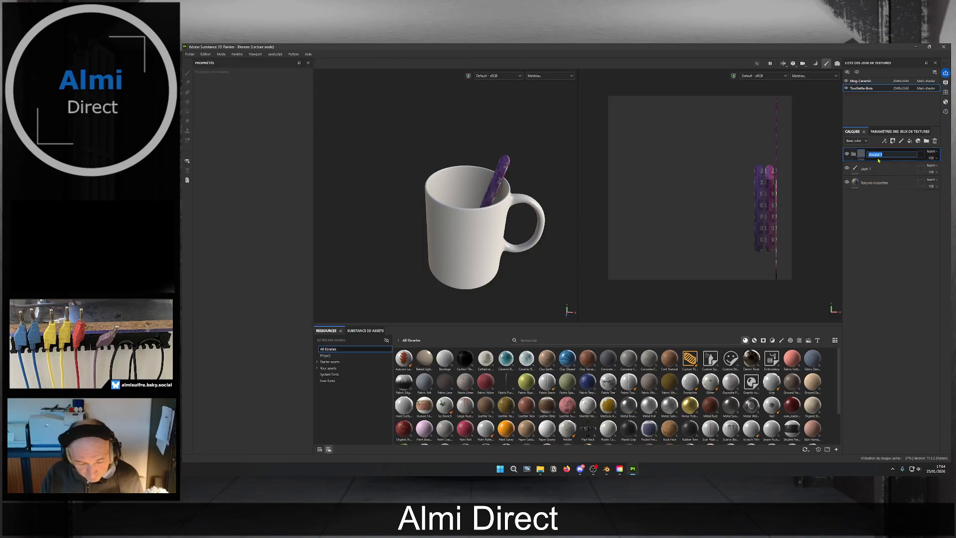
right_click(903, 157)
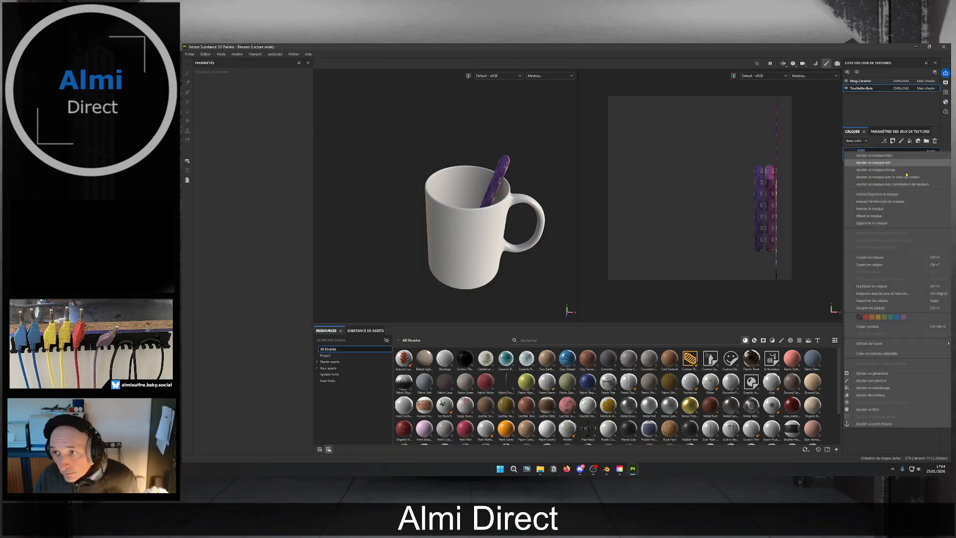
click(903, 317)
Move the stirrer's Layer 1 and imported textures layer into its OLD folder, then hide and collapse the folder.
click(879, 171)
shift+click(899, 185)
drag(877, 169, 891, 160)
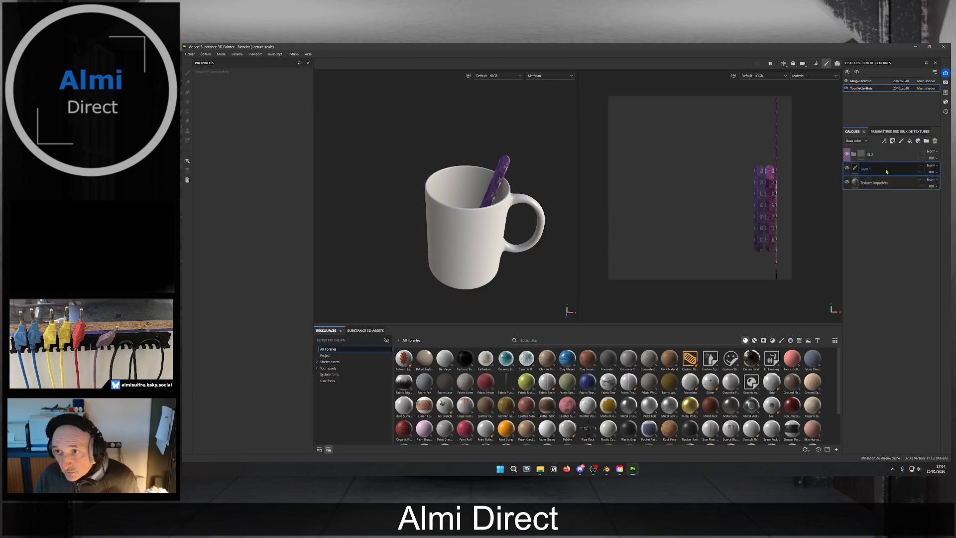
click(852, 154)
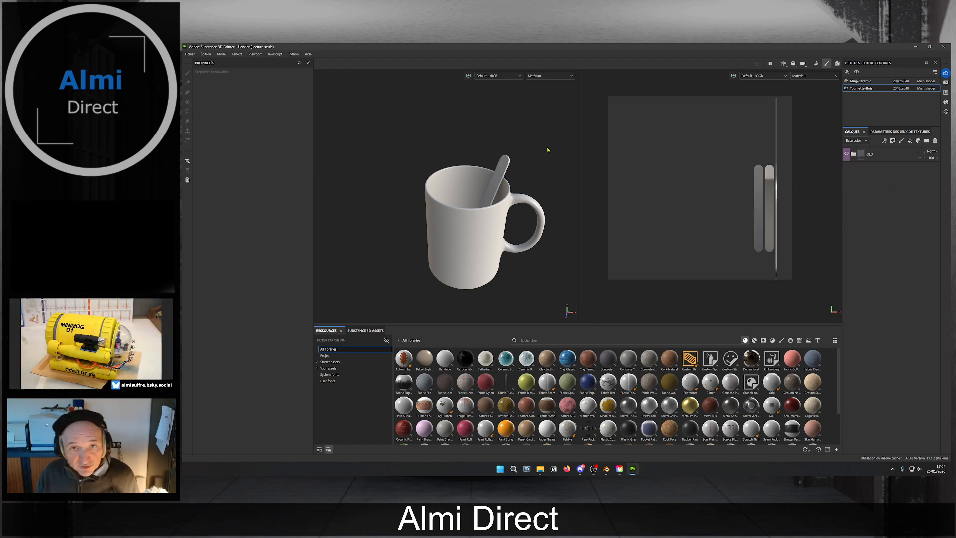
Switch to the Mug-Ceramic texture set and save the project as VT-LesZinzinsDuCafeStream-004, reusing the Blender file's name.
click(861, 81)
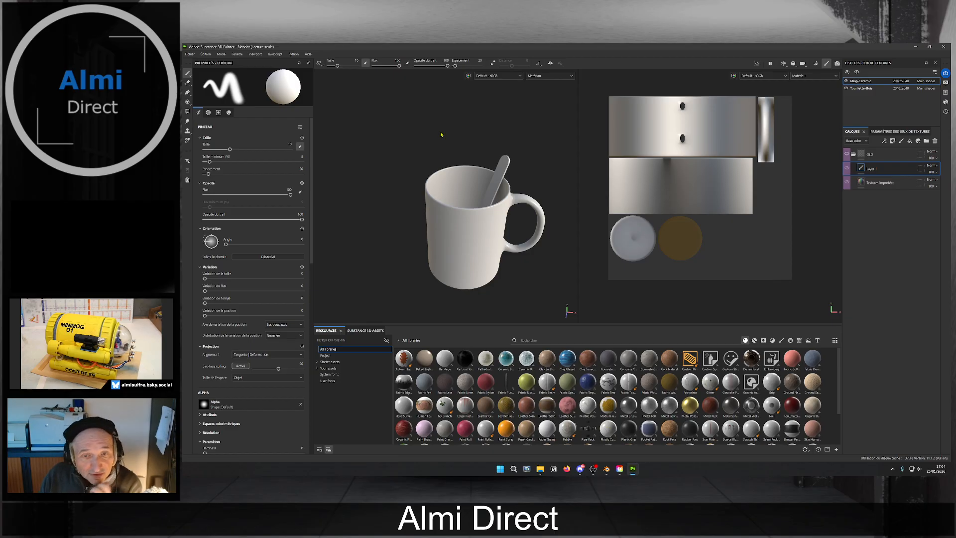
alt+drag(448, 204, 506, 195)
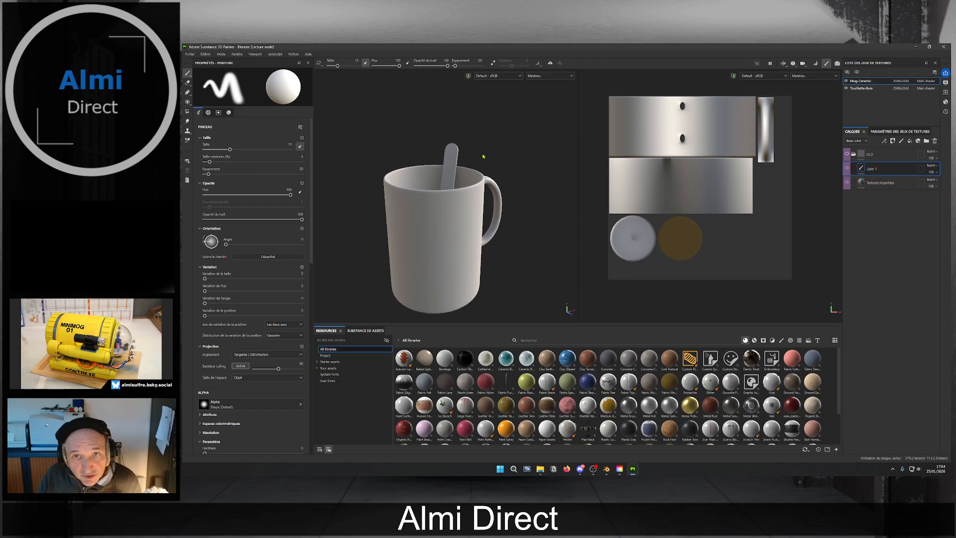
click(189, 54)
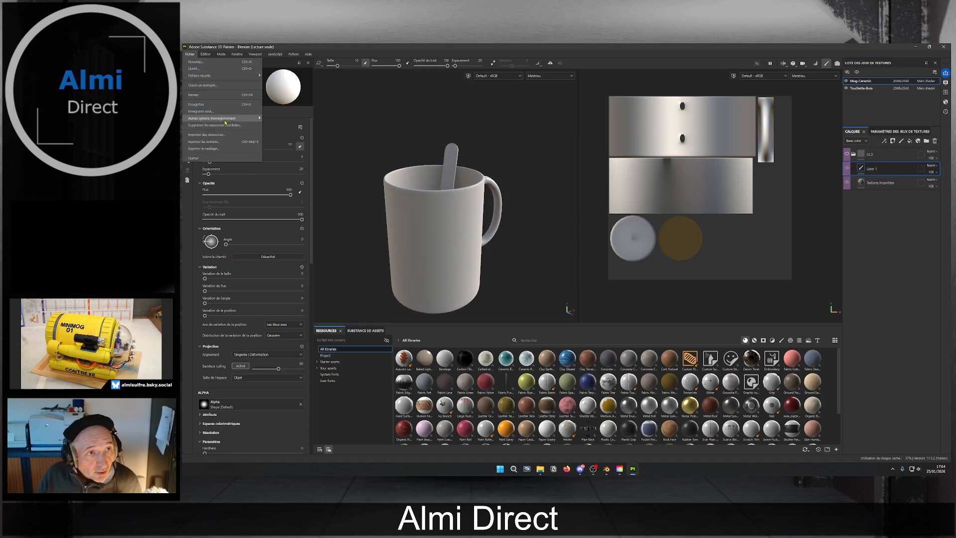
click(201, 111)
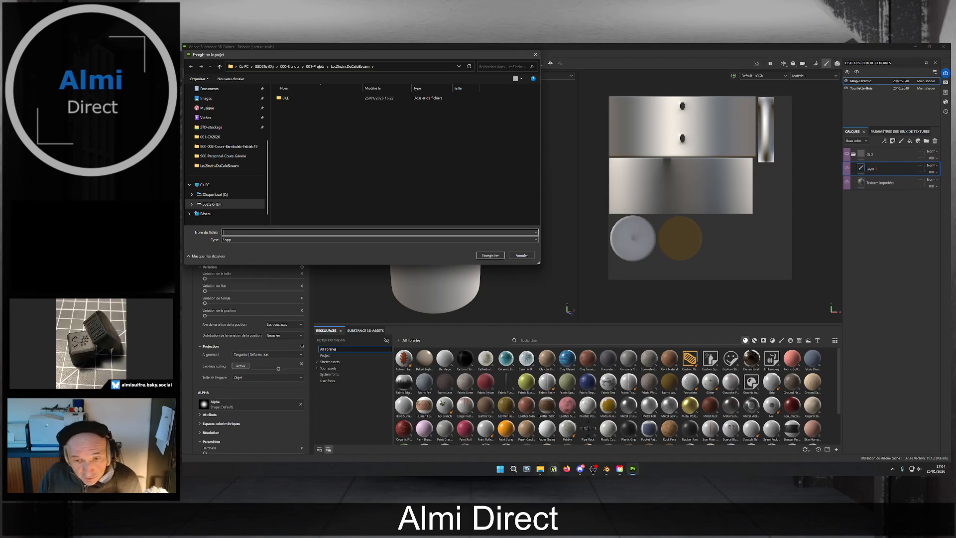
click(541, 470)
click(368, 228)
click(371, 229)
key(ctrl+c)
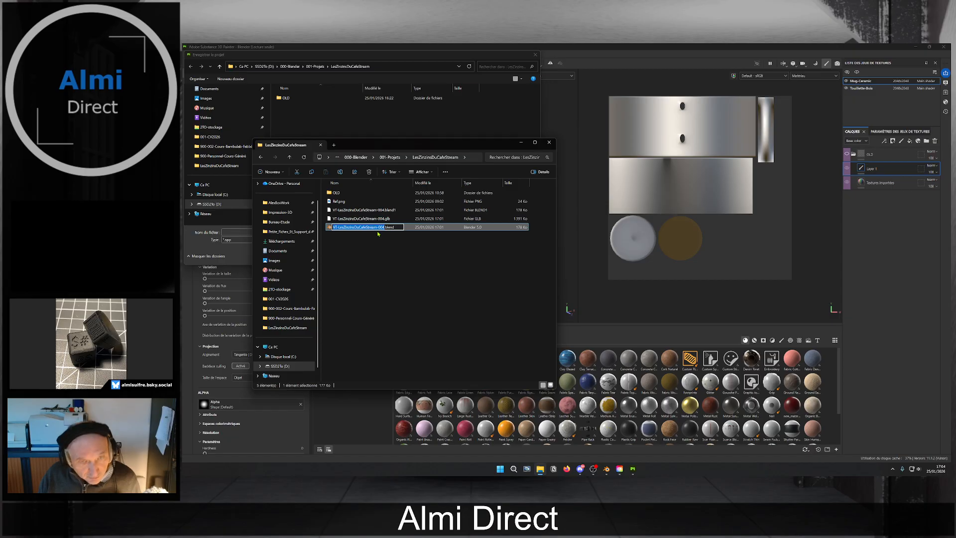
click(522, 232)
click(387, 60)
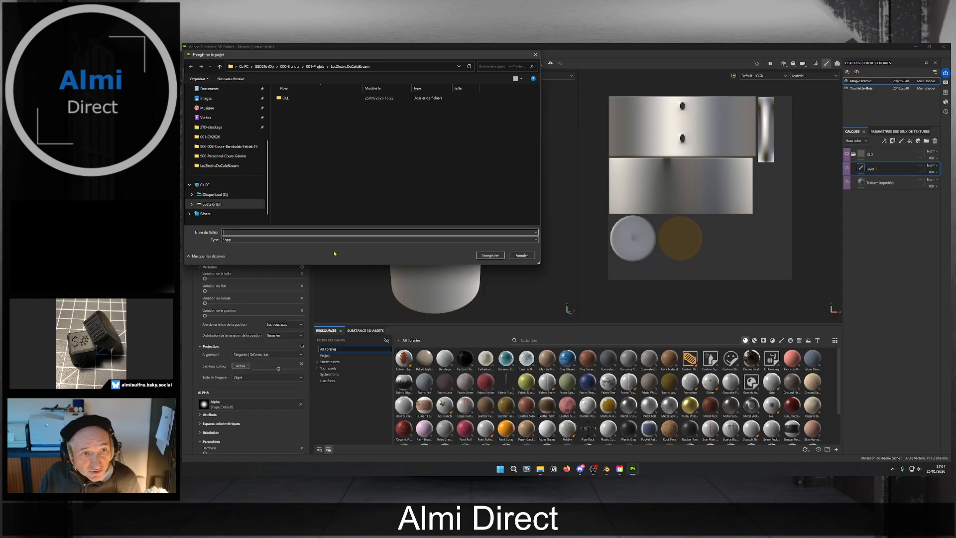
key(ctrl+v)
click(341, 264)
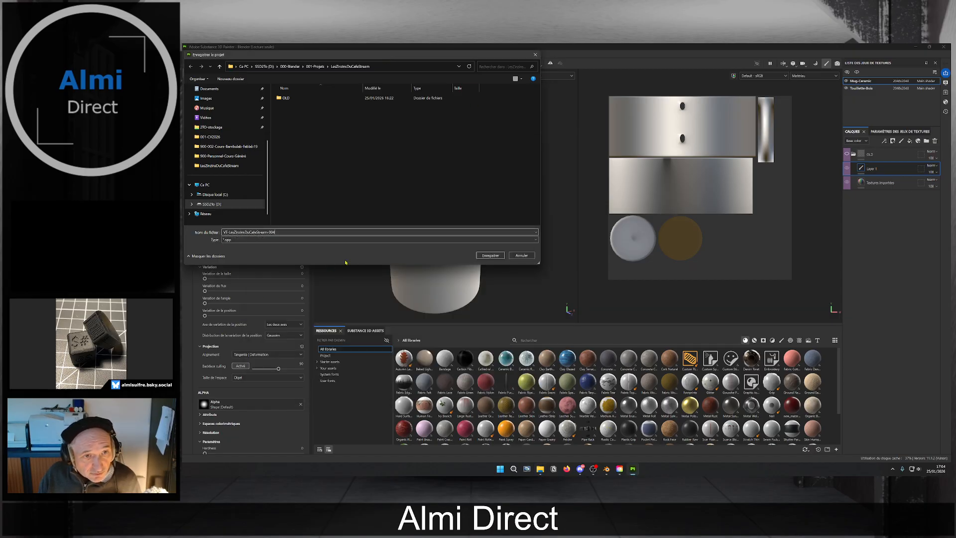
click(493, 255)
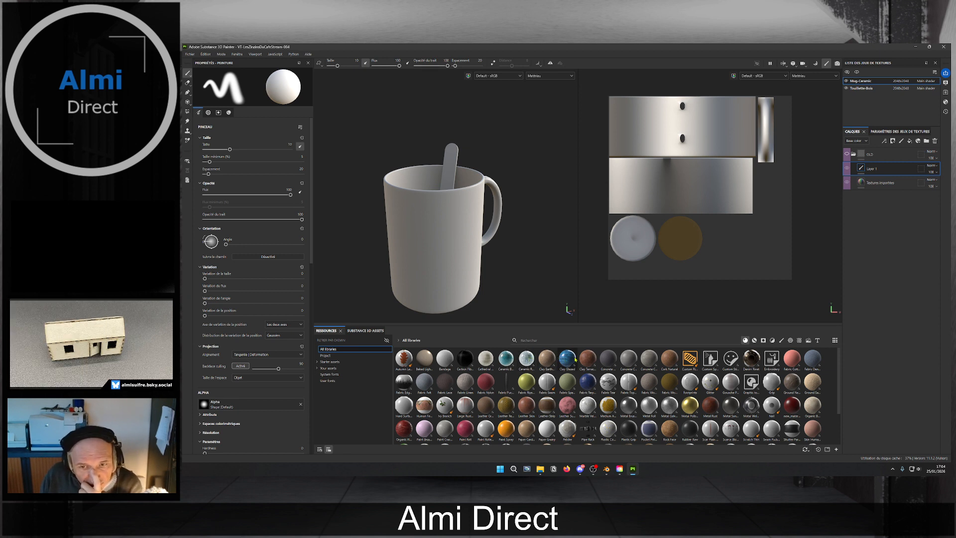
Apply the Clay Glazed material to the mug as a fill layer and check its interior and exterior.
drag(571, 361, 521, 238)
alt+middle_drag(438, 250, 466, 216)
scroll(466, 212, up, 3)
alt+drag(465, 212, 483, 221)
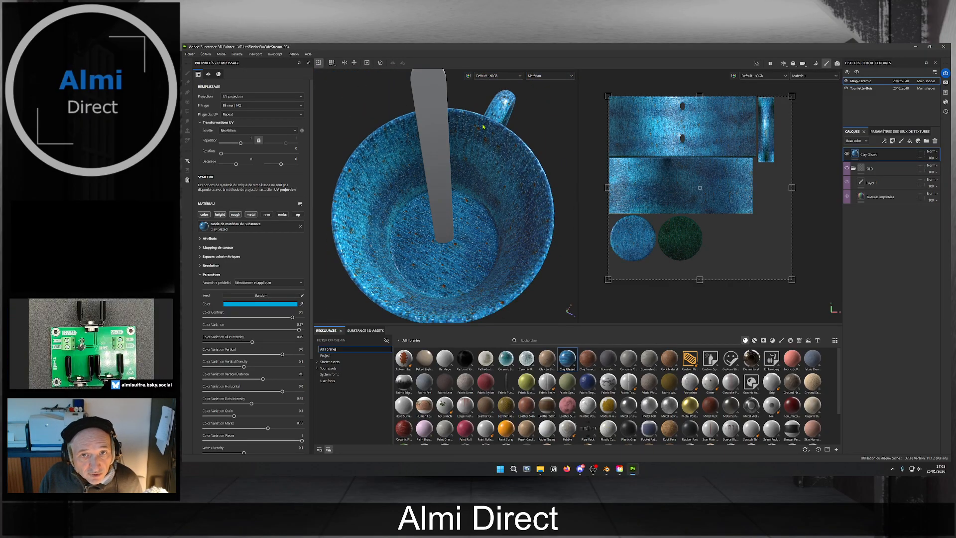
scroll(466, 188, down, 5)
alt+drag(455, 293, 372, 230)
alt+middle_drag(439, 308, 423, 273)
alt+drag(423, 273, 471, 205)
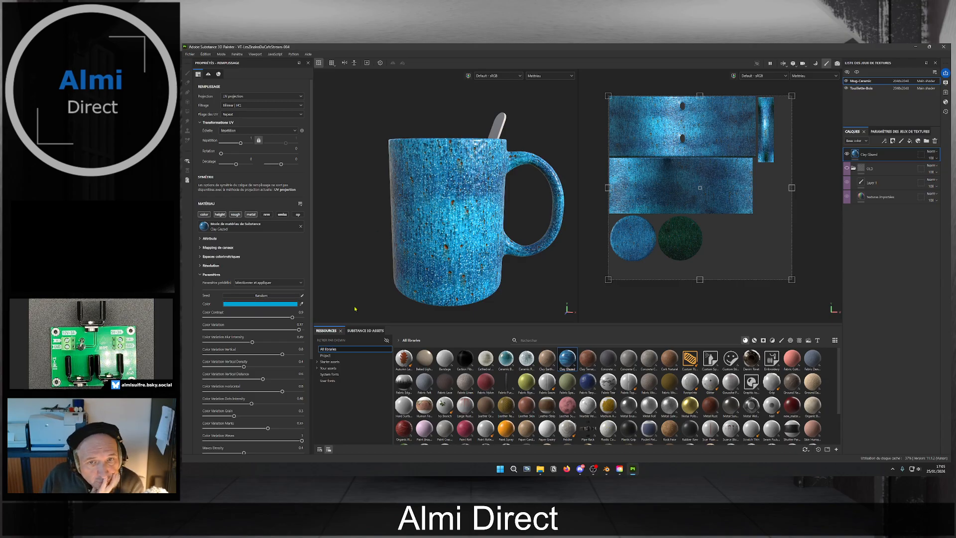
Randomize the Clay Glazed material's seed three times and check the pattern on the mug.
click(264, 295)
click(264, 296)
click(264, 295)
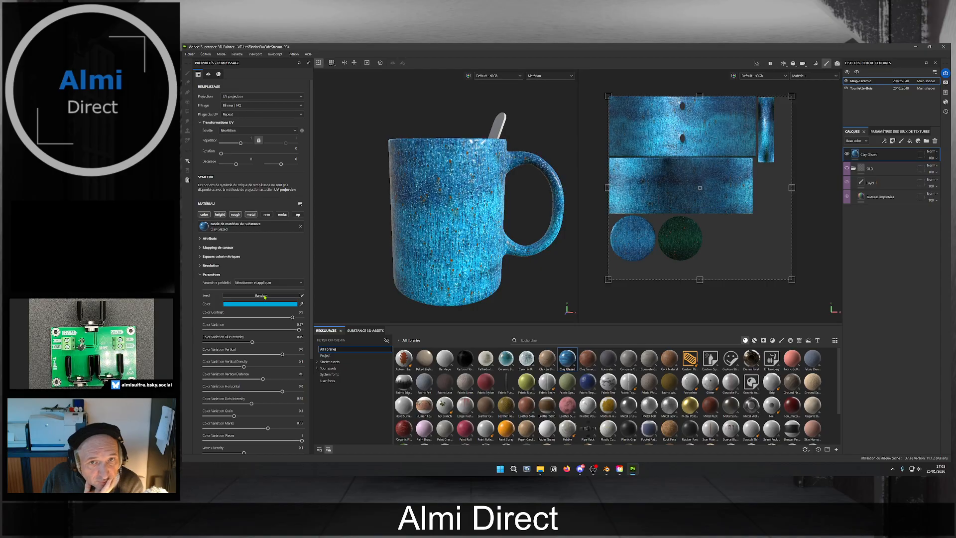
alt+drag(416, 209, 434, 182)
alt+middle_drag(434, 182, 447, 169)
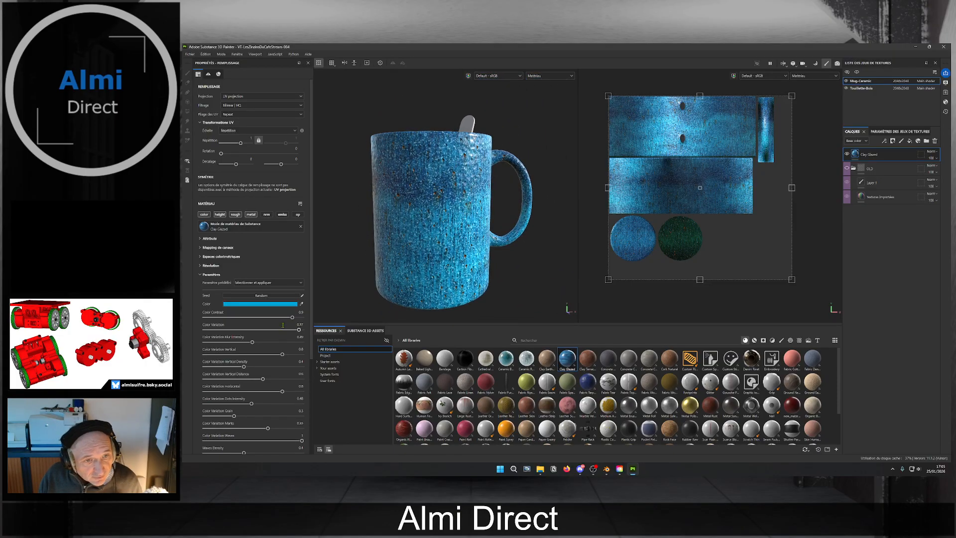
Change the Clay Glazed base colour to a dark red and lower its Color Contrast.
click(273, 304)
drag(350, 358, 350, 328)
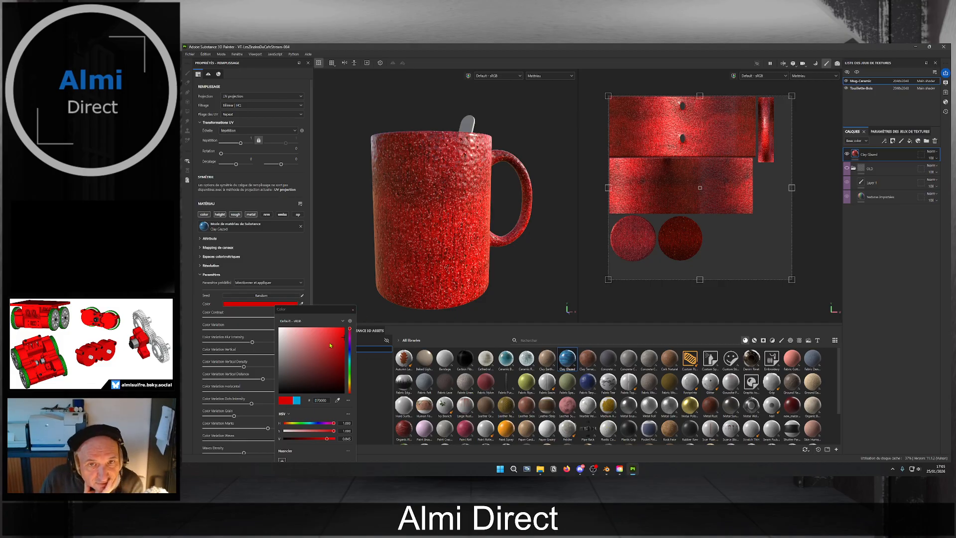
click(343, 340)
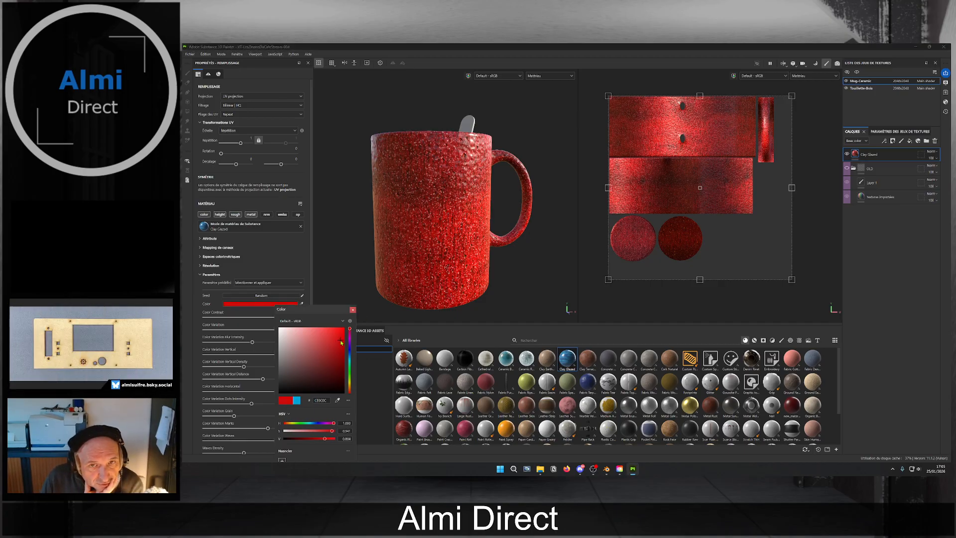
drag(340, 344, 337, 351)
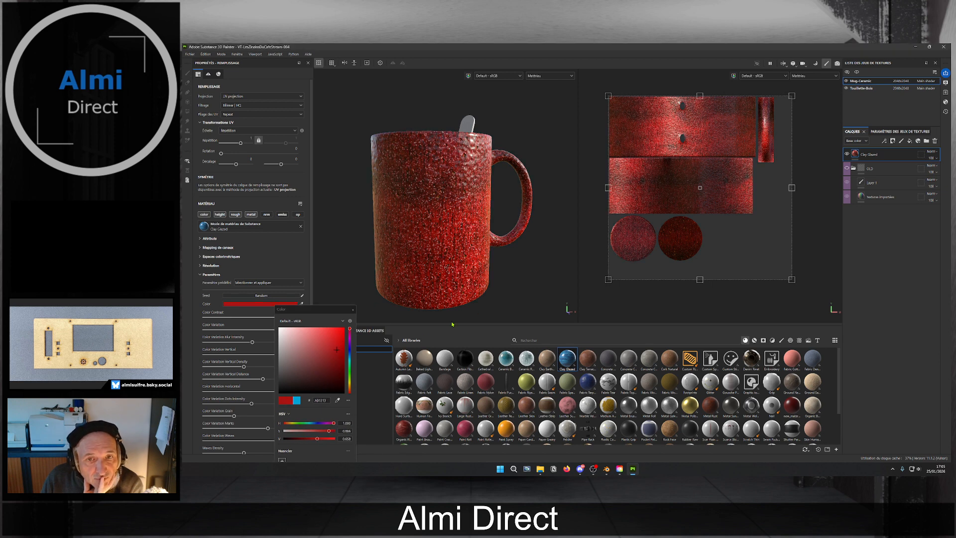
mouse_move(250, 318)
mouse_down()
mouse_move(300, 322)
mouse_move(230, 323)
mouse_move(251, 323)
mouse_move(240, 324)
mouse_up()
click(353, 309)
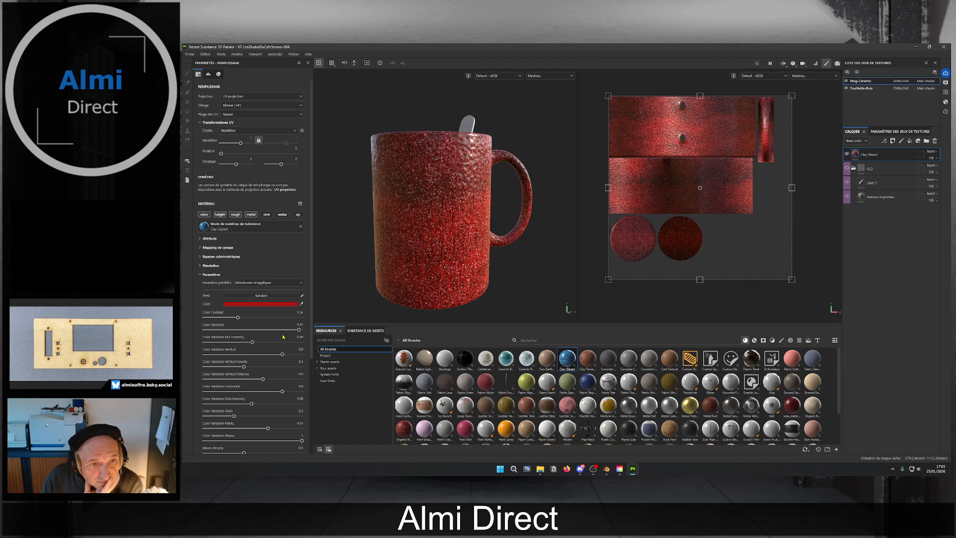
Set Color Variation to 1 and Color Contrast to about 0.66, and lower the blur, vertical and horizontal variation settings.
mouse_move(299, 331)
mouse_down()
mouse_move(228, 333)
mouse_move(305, 335)
mouse_up()
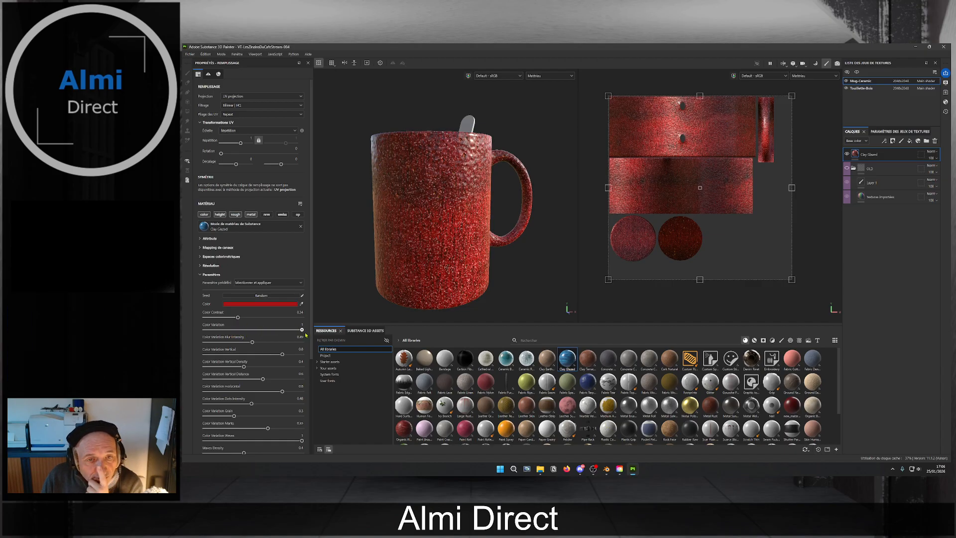
drag(238, 318, 264, 393)
scroll(459, 305, down, 2)
alt+drag(458, 304, 458, 236)
scroll(433, 267, up, 3)
alt+middle_drag(441, 298, 432, 272)
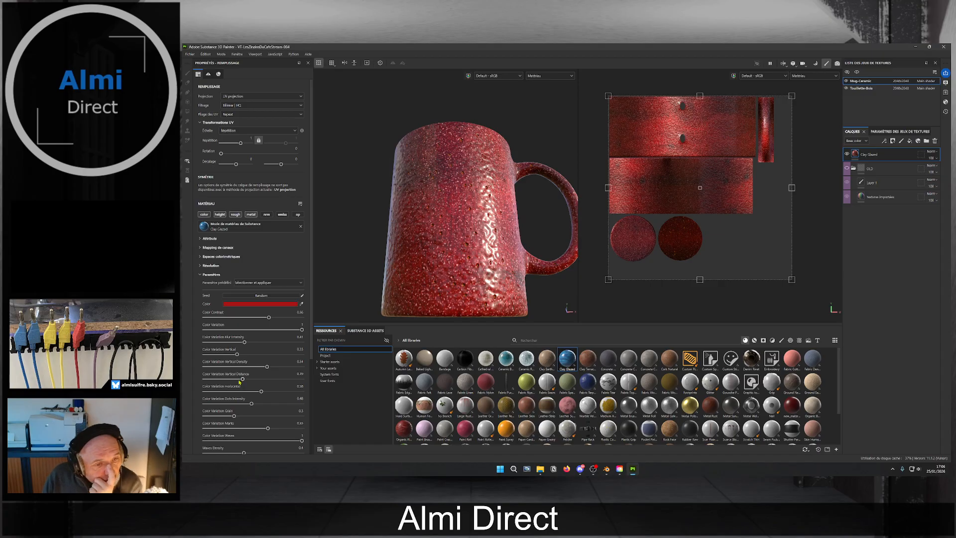
Set Color Variation and its blur, vertical, horizontal, dots, grain, marks and waves settings to 0.
drag(261, 394, 204, 392)
drag(267, 366, 185, 346)
drag(302, 329, 201, 330)
drag(234, 391, 202, 392)
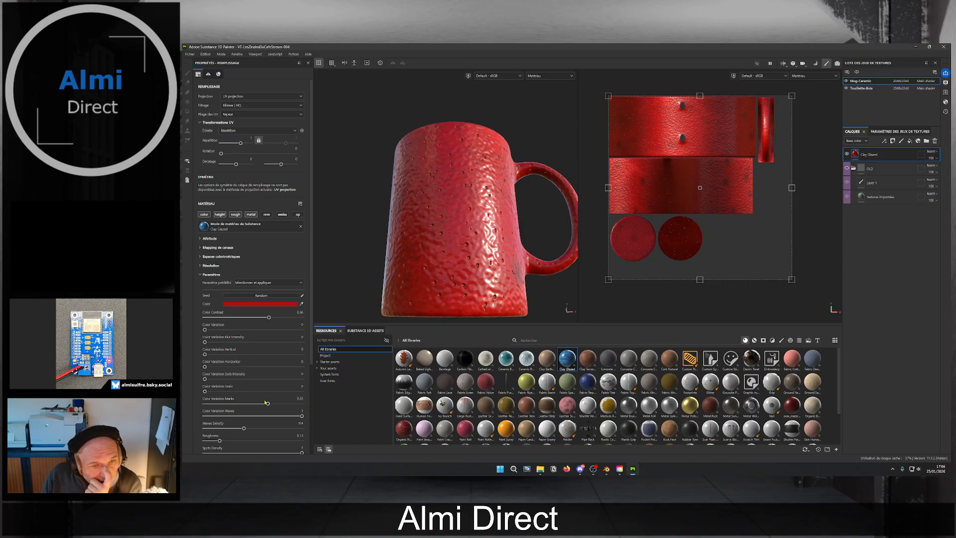
drag(268, 404, 198, 407)
drag(298, 417, 204, 416)
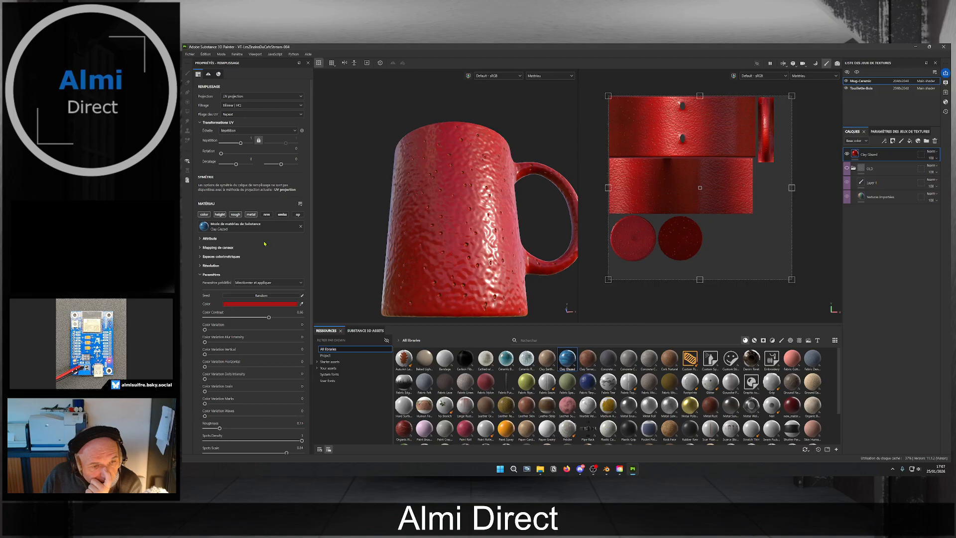
Set the glaze's Color Contrast to about 0.75 and Color Variation to 0.42, and examine the surface up close.
scroll(273, 402, down, 1)
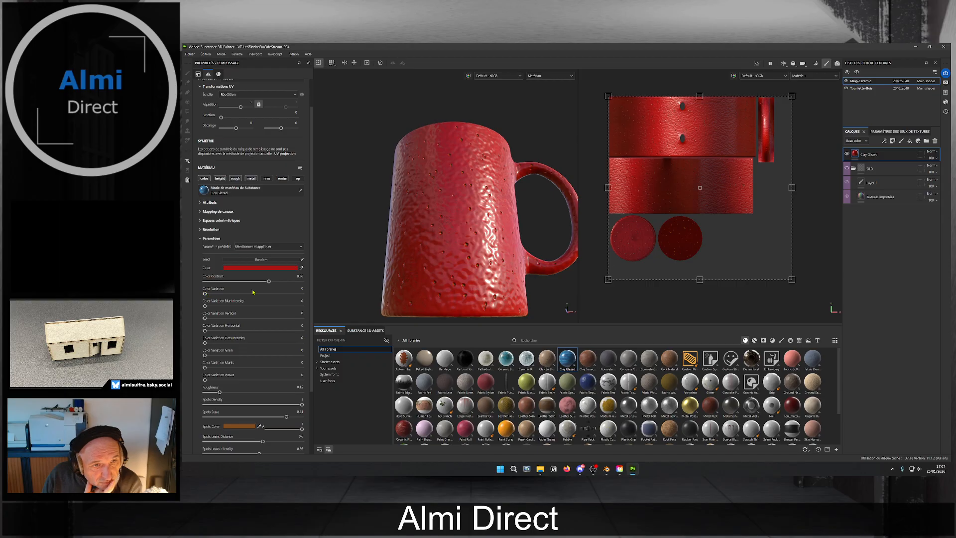
mouse_move(266, 282)
mouse_down()
mouse_move(249, 282)
mouse_move(277, 282)
mouse_up()
drag(205, 294, 244, 297)
scroll(596, 194, up, 4)
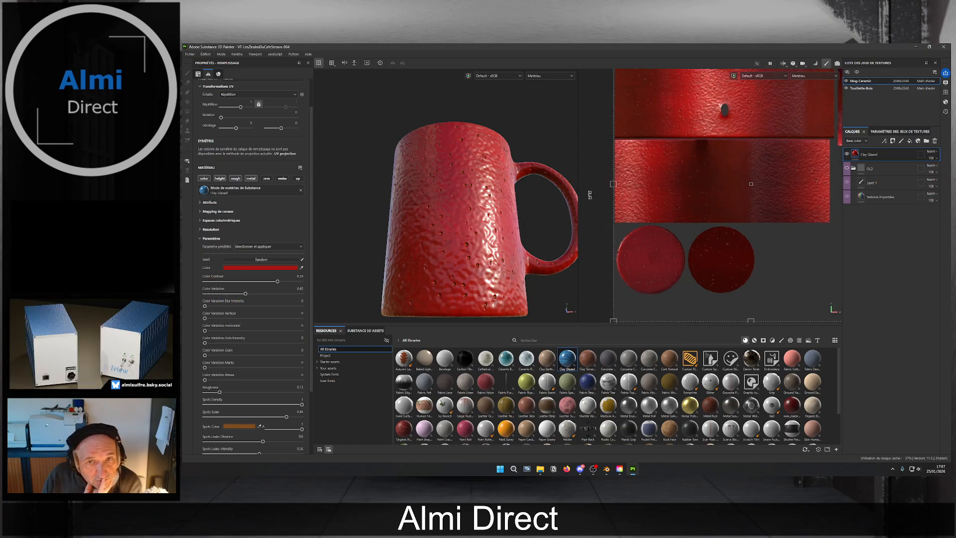
scroll(453, 222, up, 5)
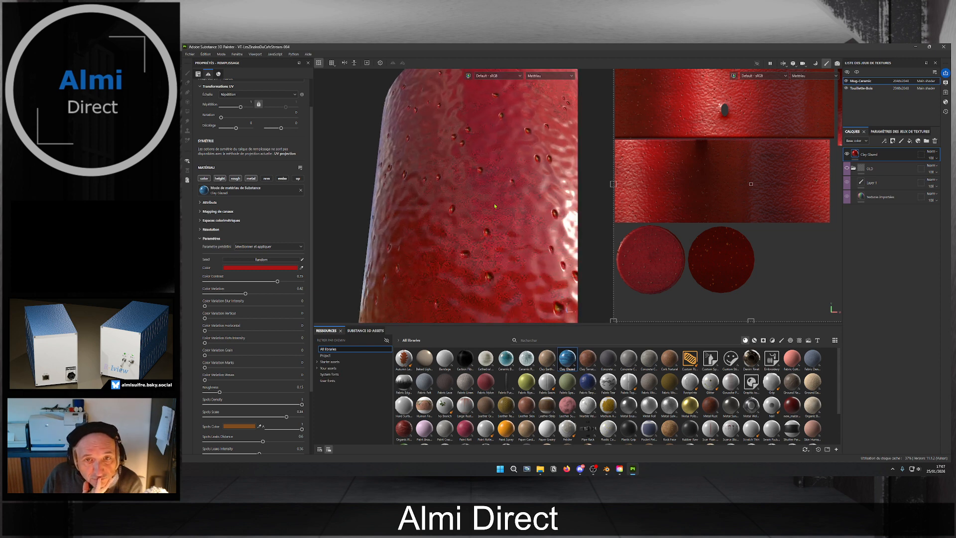
Set Color Variation to about 0.62, its blur intensity to 0.06 and its vertical variation to about 0.3.
drag(246, 294, 208, 310)
scroll(423, 247, down, 2)
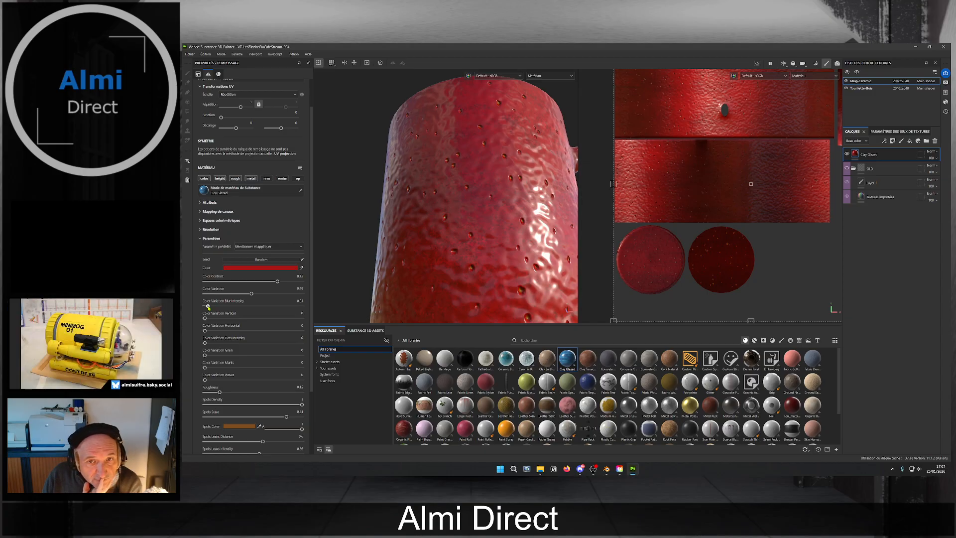
drag(254, 295, 265, 295)
scroll(487, 230, down, 2)
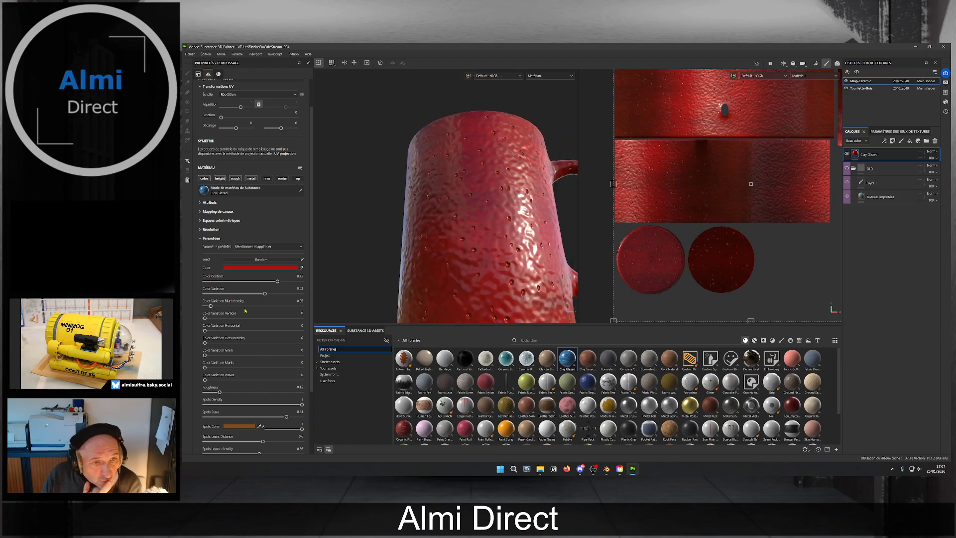
drag(206, 321, 232, 318)
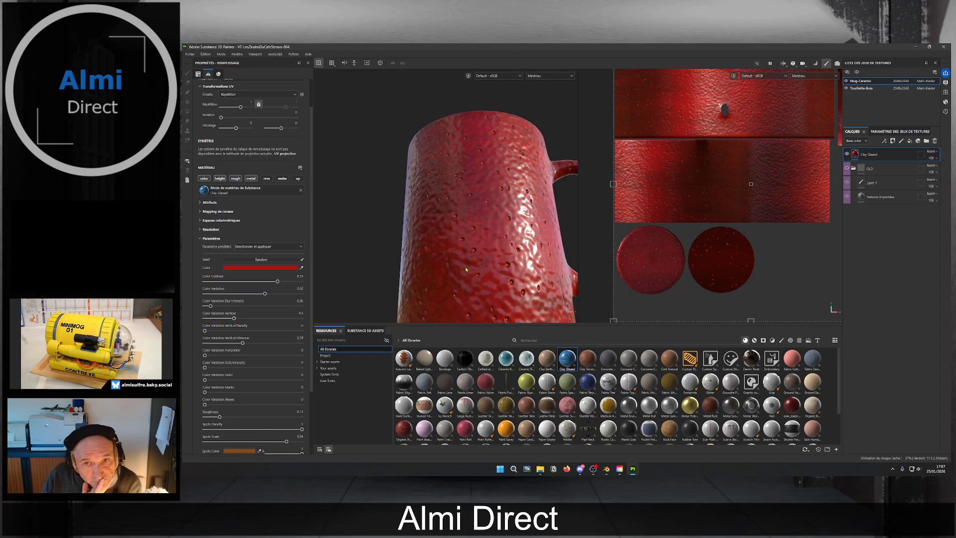
Set Color Variation Vertical to about 0.32, its Vertical Density to 0.04 and its Vertical Distance to about 0.69.
scroll(478, 261, down, 2)
alt+drag(483, 255, 430, 234)
scroll(411, 236, up, 3)
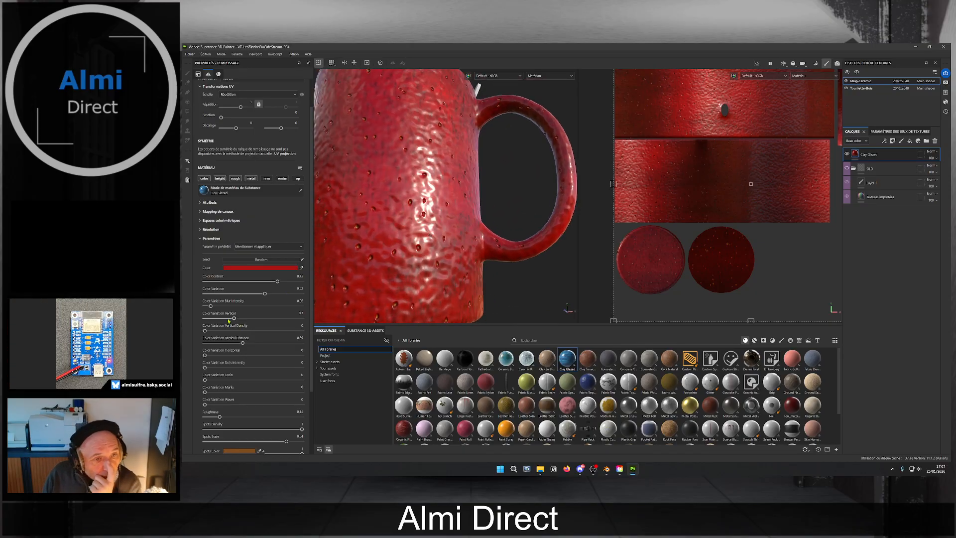
mouse_move(240, 323)
mouse_down()
mouse_move(253, 323)
mouse_move(225, 324)
mouse_move(253, 324)
mouse_move(236, 324)
mouse_up()
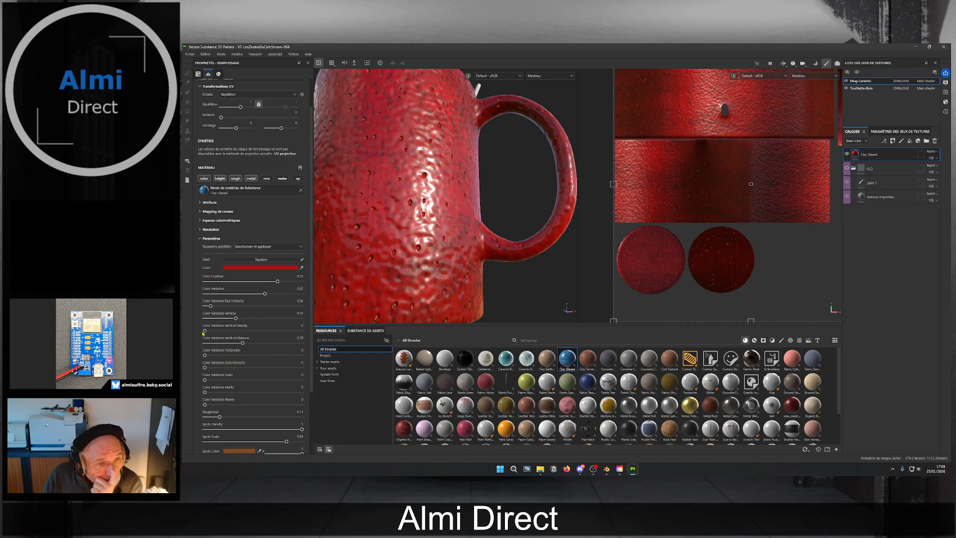
drag(206, 332, 271, 344)
scroll(423, 287, down, 2)
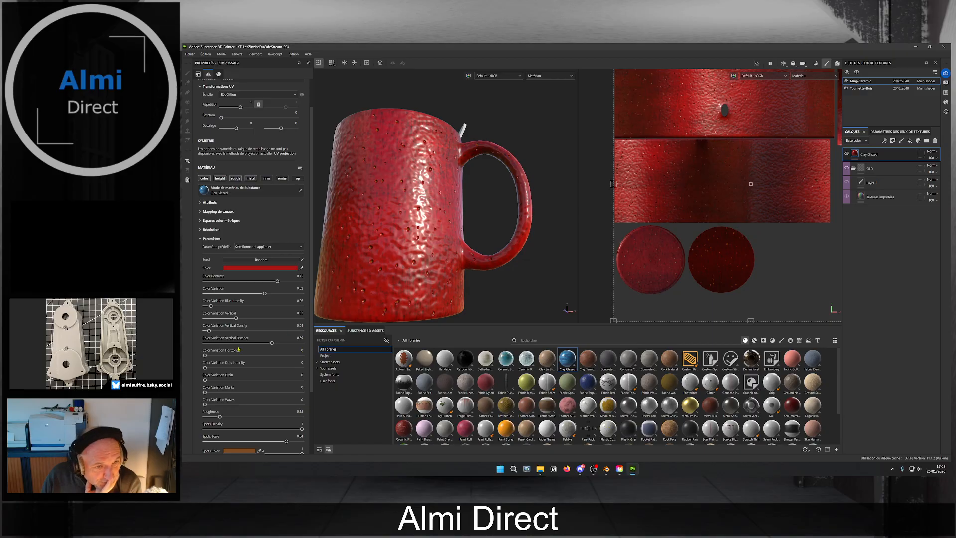
Set Color Variation Horizontal to about 0.3 and Color Variation Dots Intensity to about 0.13.
drag(207, 356, 241, 355)
scroll(363, 271, up, 3)
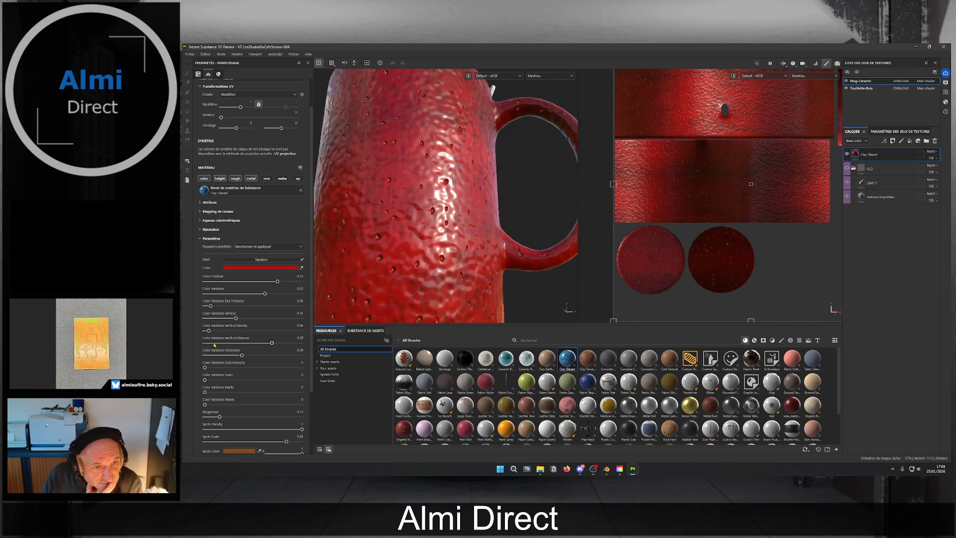
drag(242, 356, 217, 368)
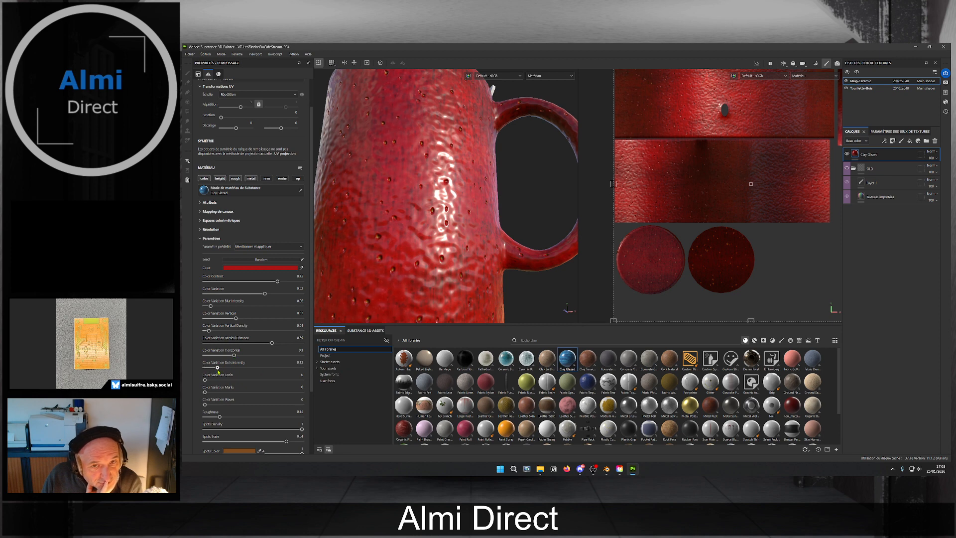
scroll(388, 294, down, 2)
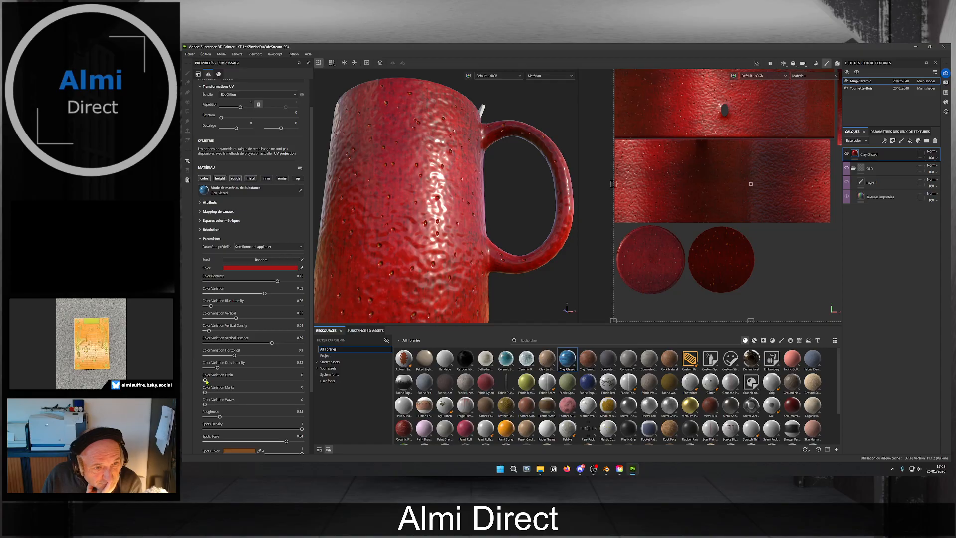
Set the glaze's color variation grain to about 0.15, marks to about 0.13 and waves to about 0.1.
mouse_move(208, 381)
mouse_down()
mouse_move(225, 380)
mouse_move(209, 393)
mouse_move(217, 392)
mouse_up()
scroll(432, 269, down, 2)
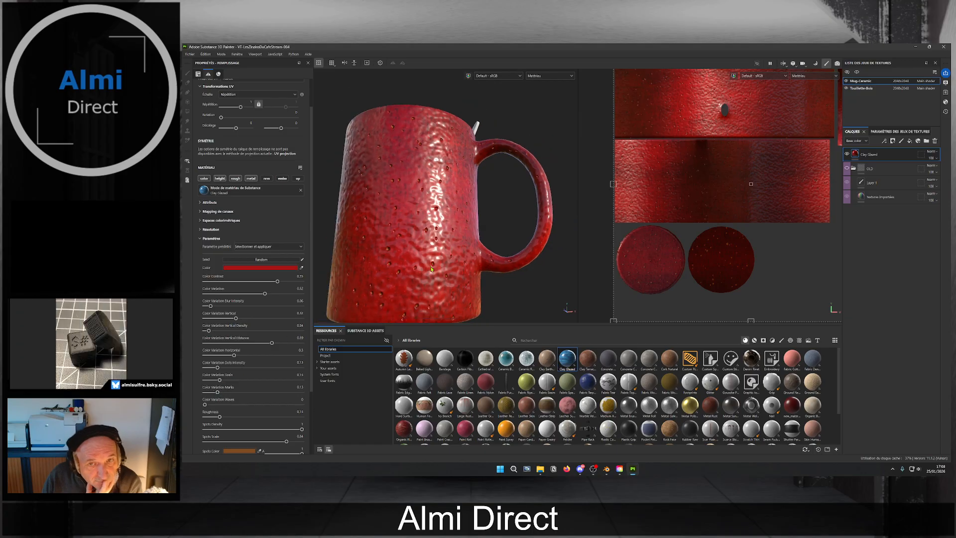
scroll(431, 268, down, 1)
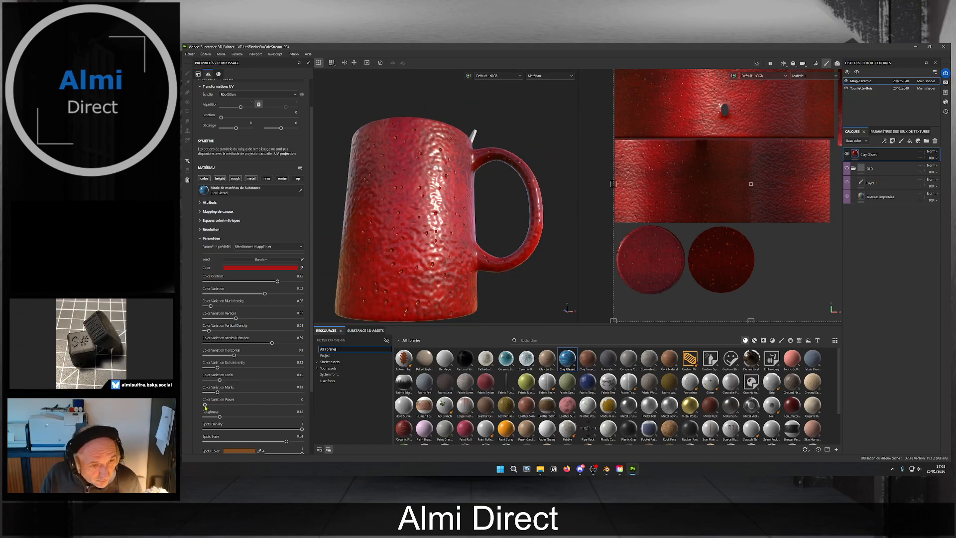
drag(205, 405, 212, 405)
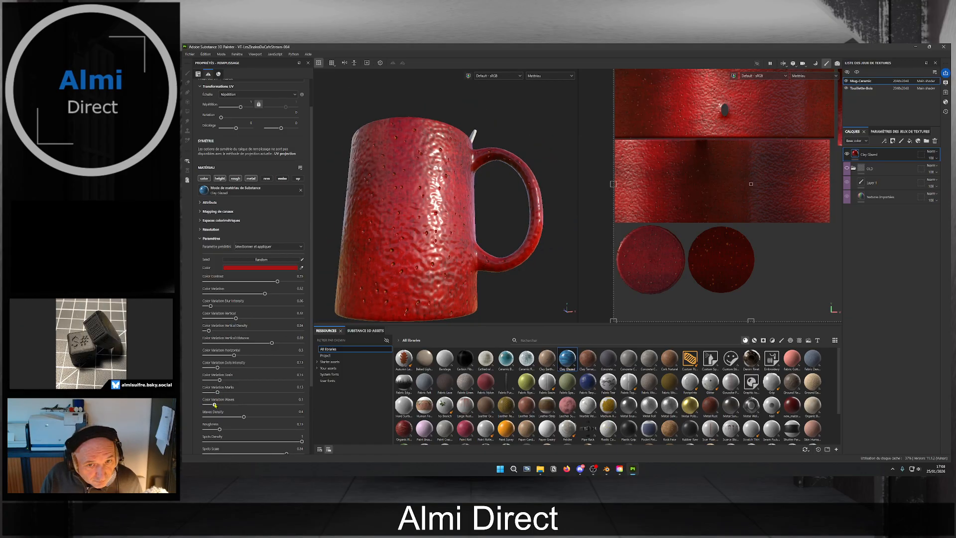
scroll(422, 249, down, 3)
alt+drag(423, 234, 391, 233)
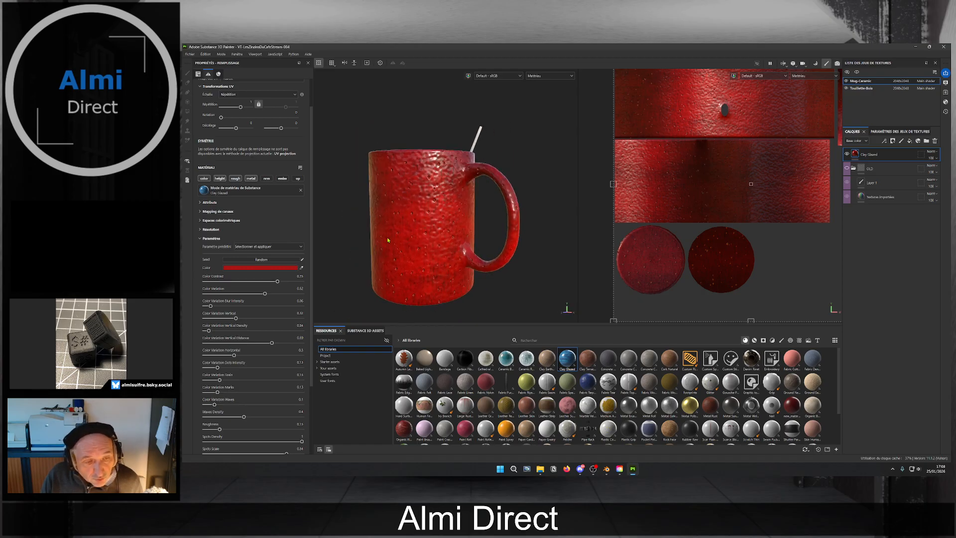
Try a Roughness of about 0.35 on the glaze and inspect the mug's surface.
scroll(245, 357, down, 3)
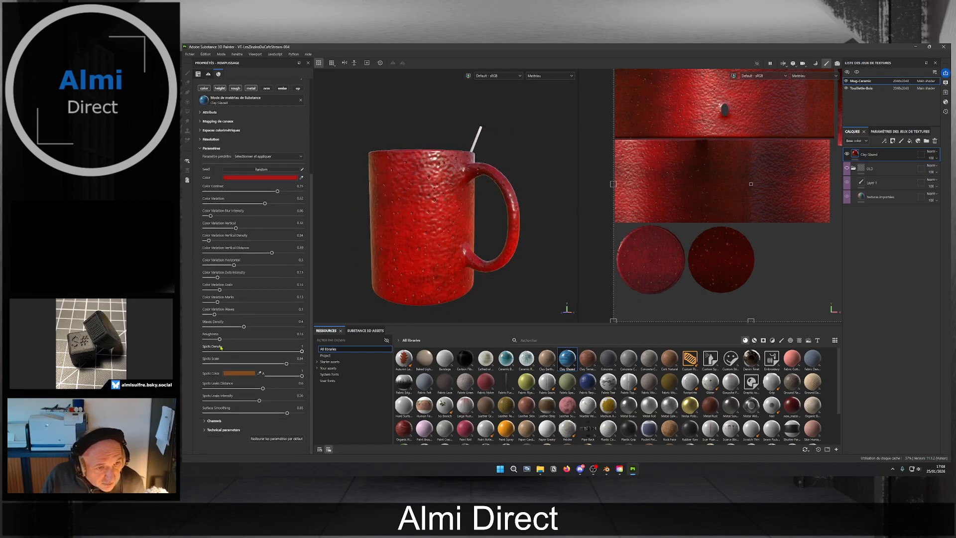
drag(219, 340, 239, 340)
click(452, 260)
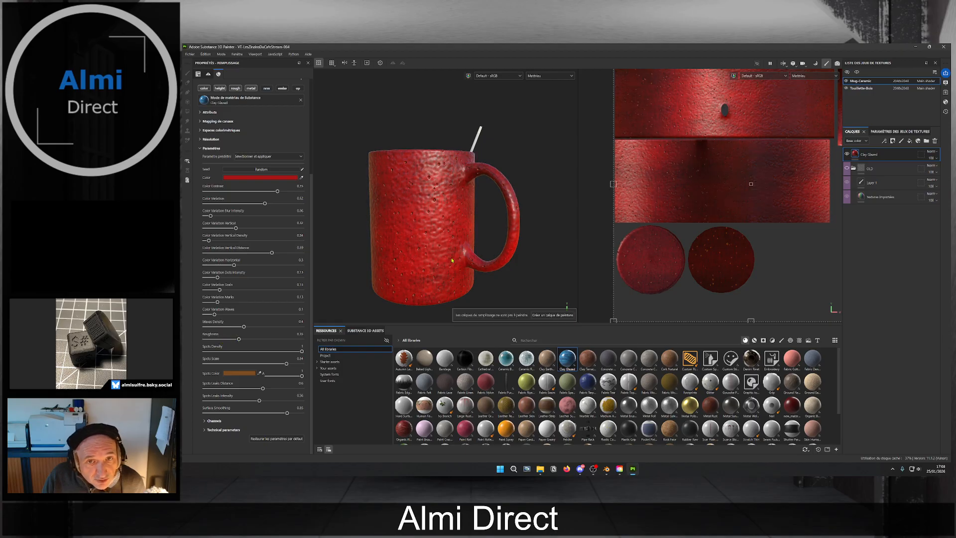
alt+drag(446, 254, 439, 264)
mouse_move(438, 219)
ctrl+alt+mouse_down()
mouse_move(478, 257)
mouse_move(461, 224)
ctrl+alt+mouse_up()
scroll(477, 255, up, 3)
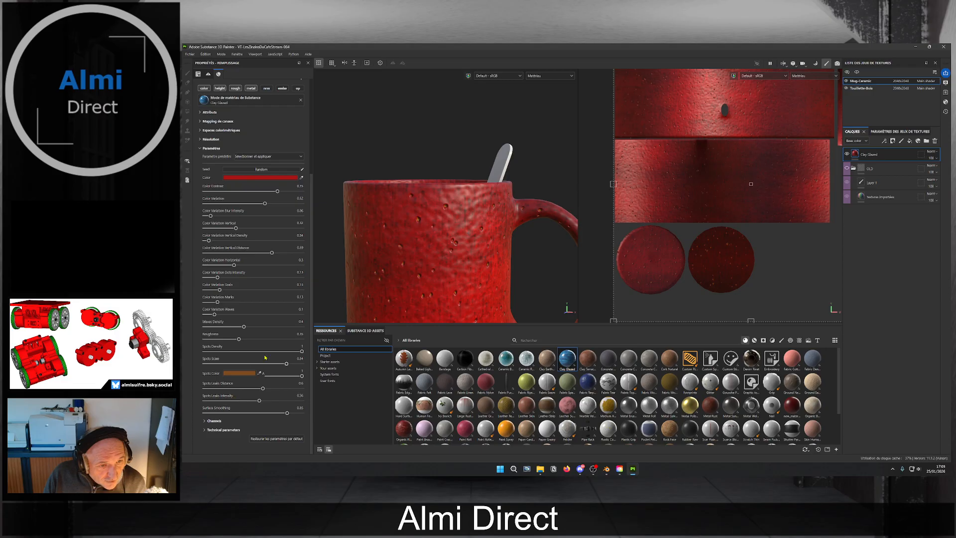
Try lower glaze Roughness values of about 0.03, 0.11 and 0.23, comparing the reflections on the mug.
drag(239, 340, 207, 341)
alt+drag(400, 243, 382, 269)
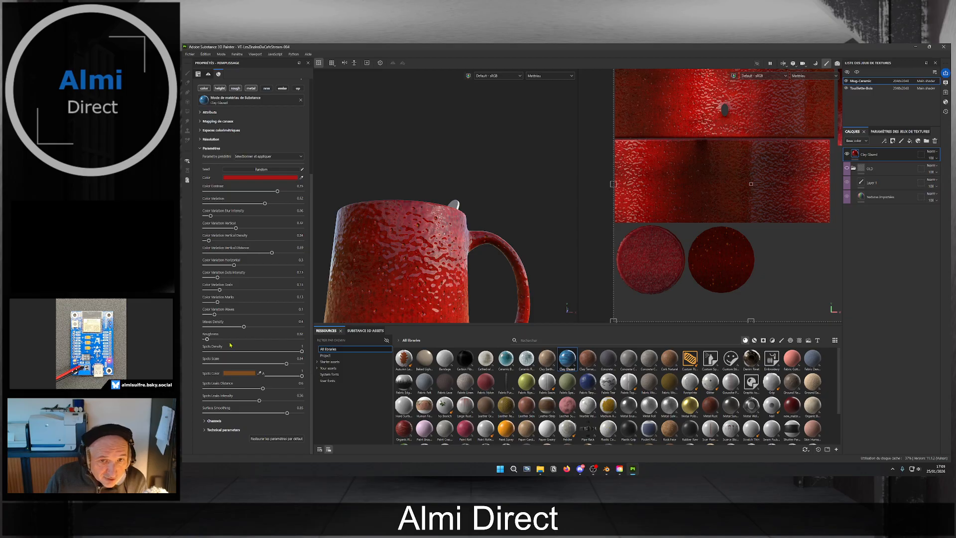
drag(208, 342, 216, 344)
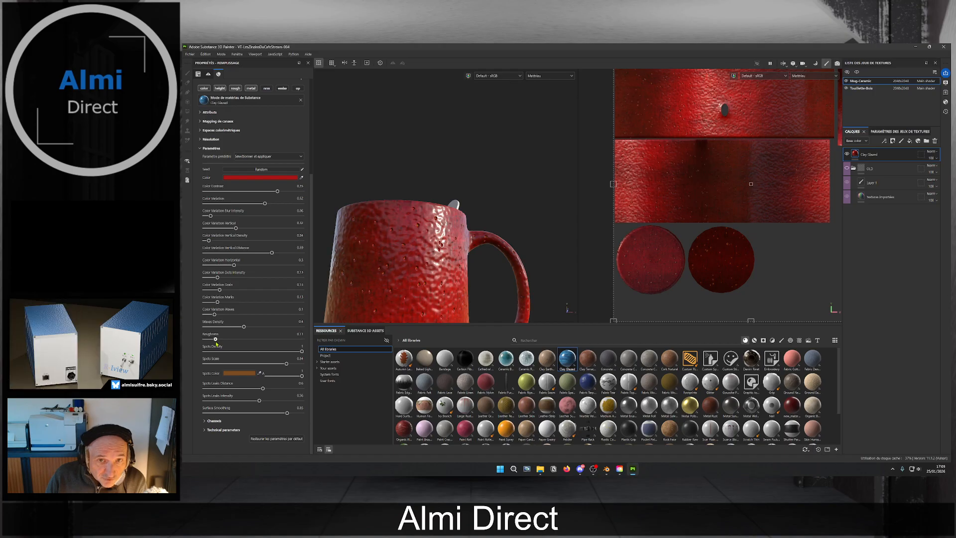
drag(216, 344, 230, 344)
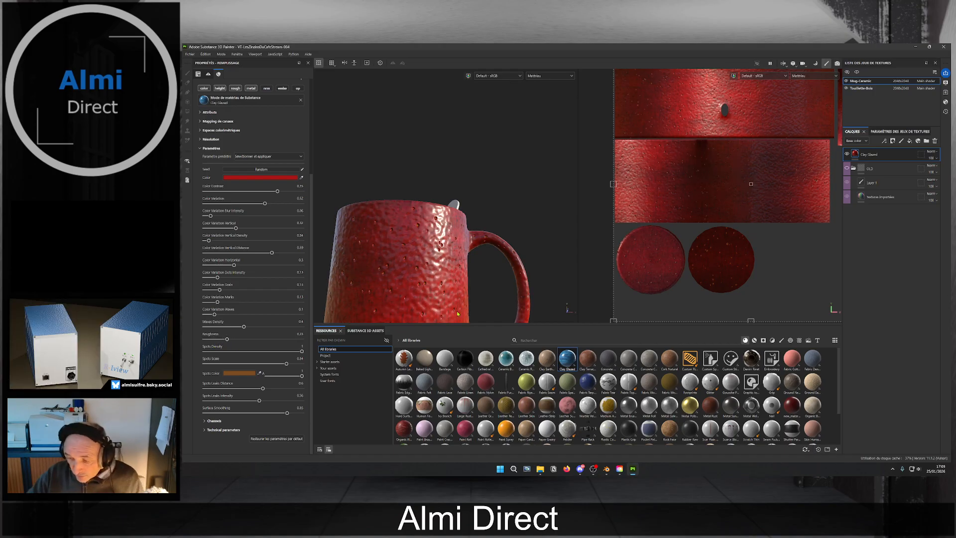
mouse_move(452, 290)
shift+right_down()
mouse_move(456, 273)
mouse_move(473, 274)
shift+right_up()
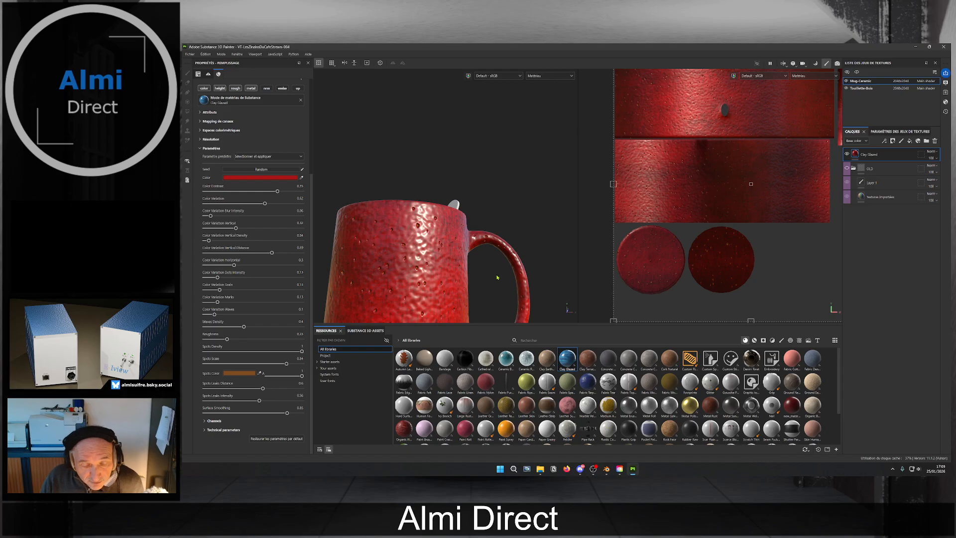
alt+drag(487, 279, 451, 252)
alt+right_drag(451, 252, 463, 258)
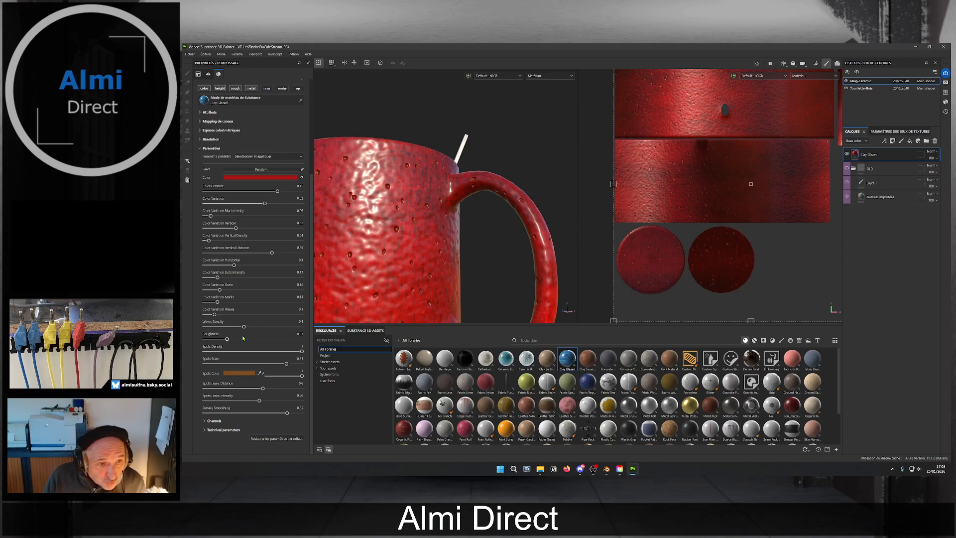
Try Roughness values of about 0.26 and 0.17 and check the highlights around the mug's body and handle.
mouse_move(228, 340)
mouse_down()
mouse_move(253, 341)
mouse_move(230, 349)
mouse_up()
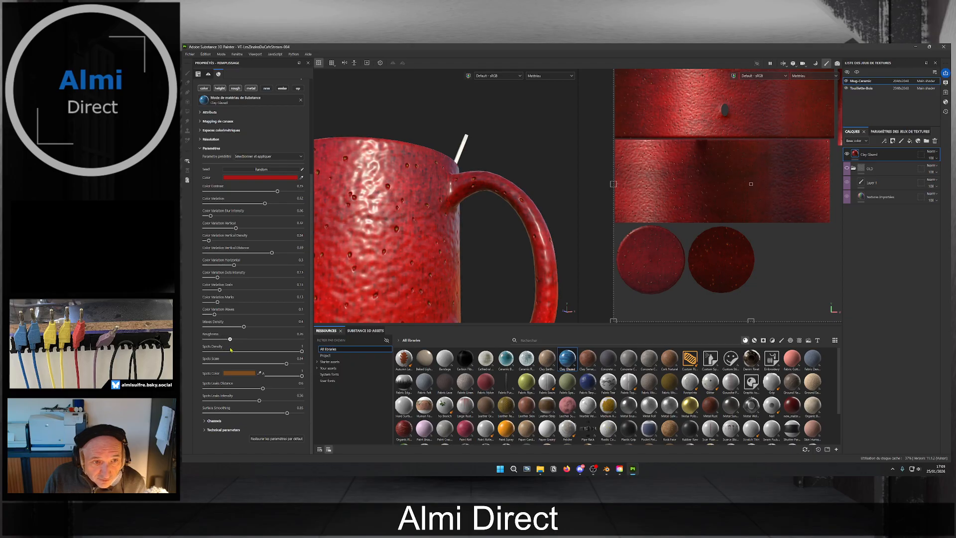
mouse_move(230, 339)
mouse_down()
mouse_move(211, 339)
mouse_move(221, 346)
mouse_up()
scroll(488, 291, down, 2)
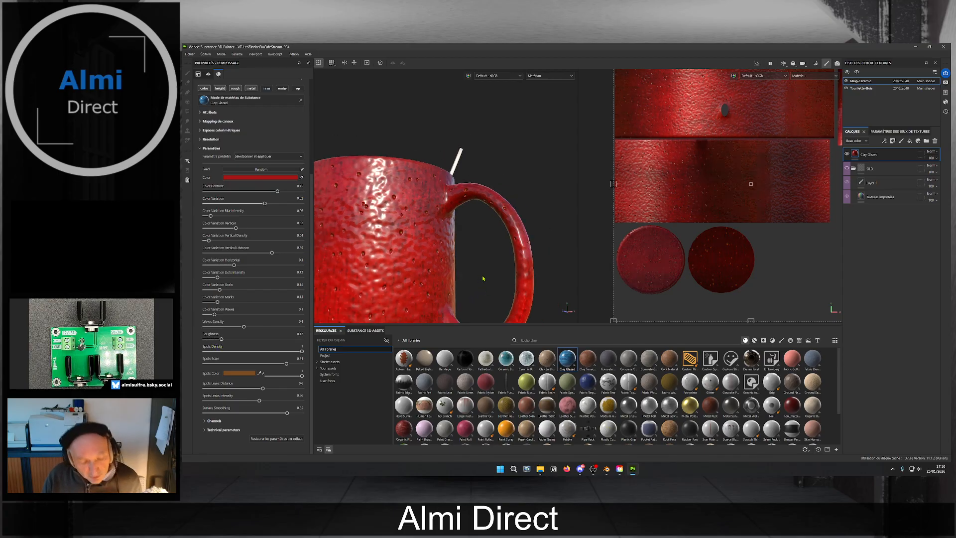
alt+drag(488, 273, 510, 259)
shift+right_drag(511, 258, 408, 286)
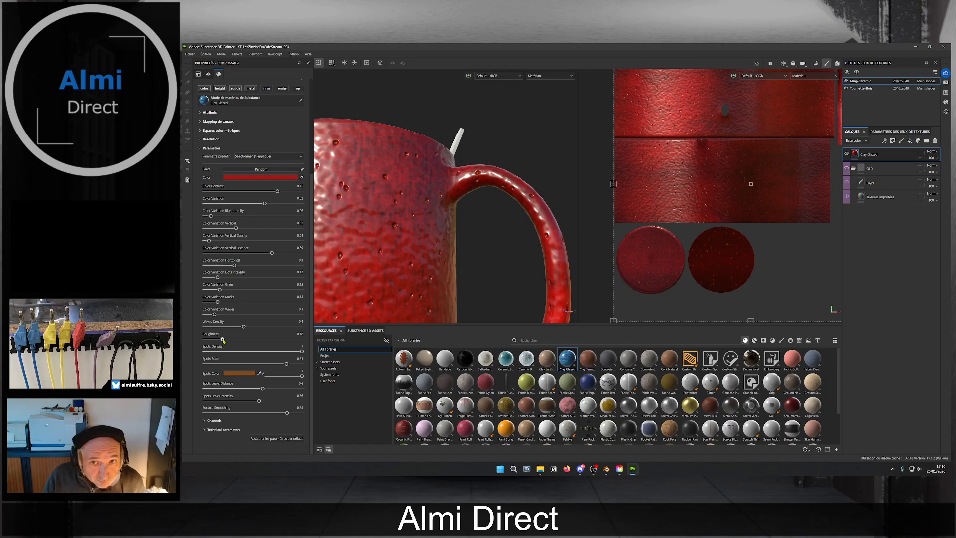
Set the glaze's Roughness to about 0.12 after comparing it with a higher value, and check the highlights.
drag(222, 340, 228, 340)
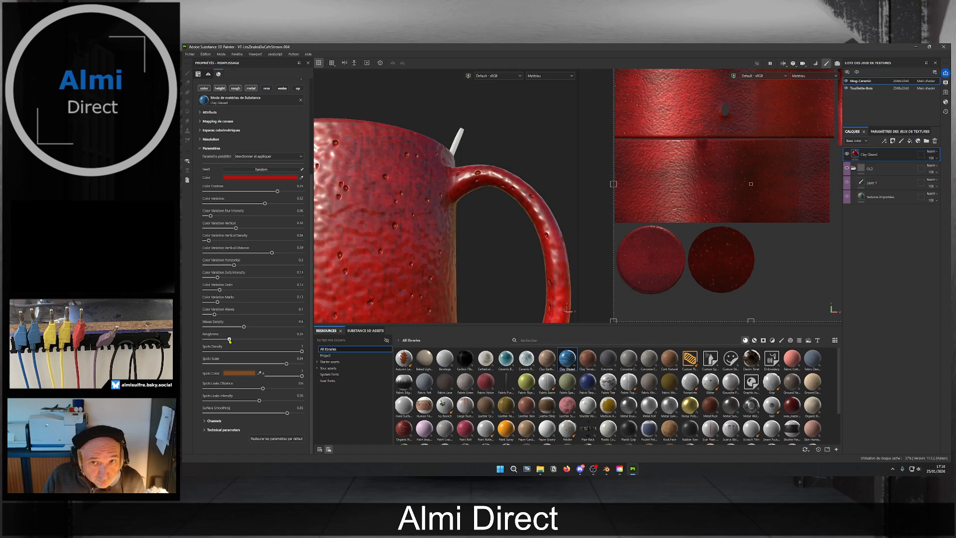
scroll(484, 252, down, 3)
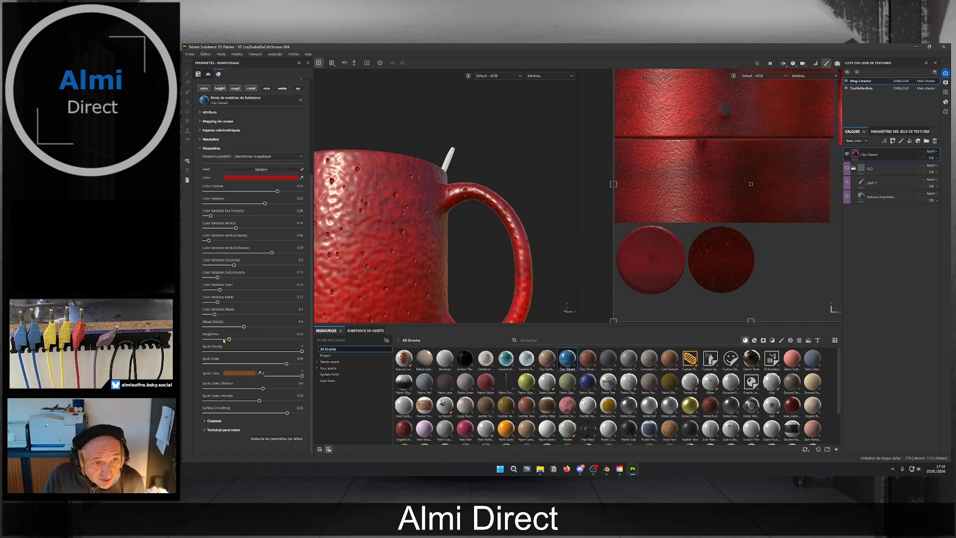
drag(229, 339, 217, 342)
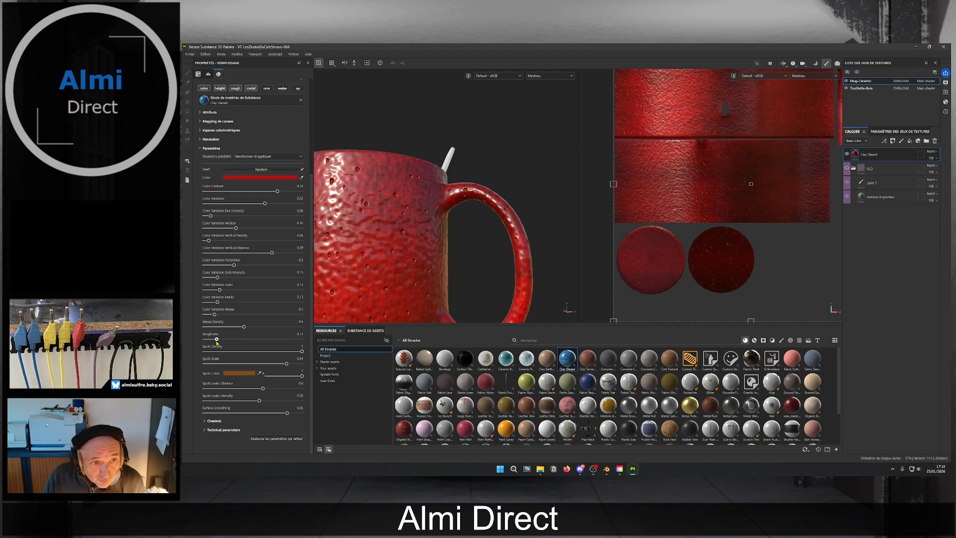
alt+drag(446, 254, 463, 255)
shift+right_drag(500, 268, 507, 264)
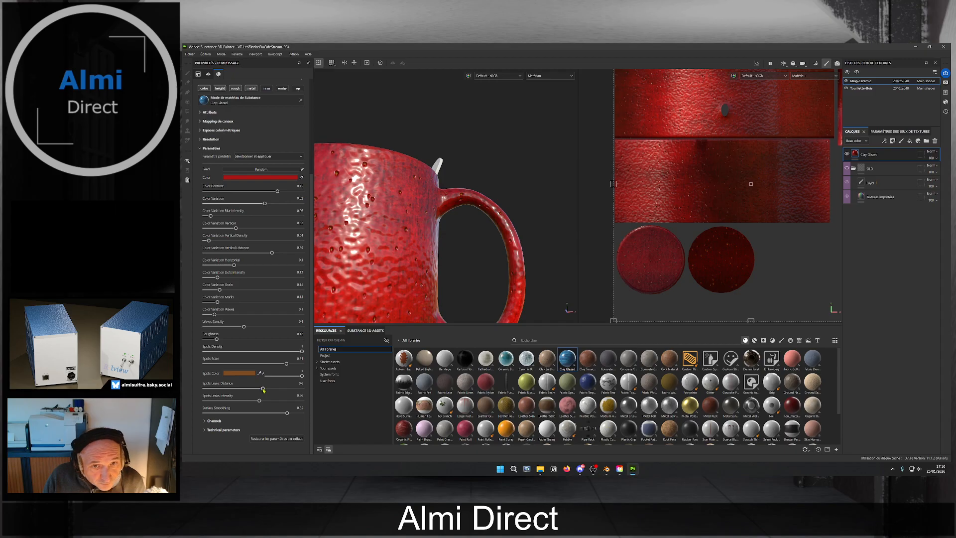
Set Spots Leaks Distance to about 0.47 and change the Spots Color to a dark burgundy.
mouse_move(263, 390)
mouse_down()
mouse_move(234, 389)
mouse_move(250, 391)
mouse_up()
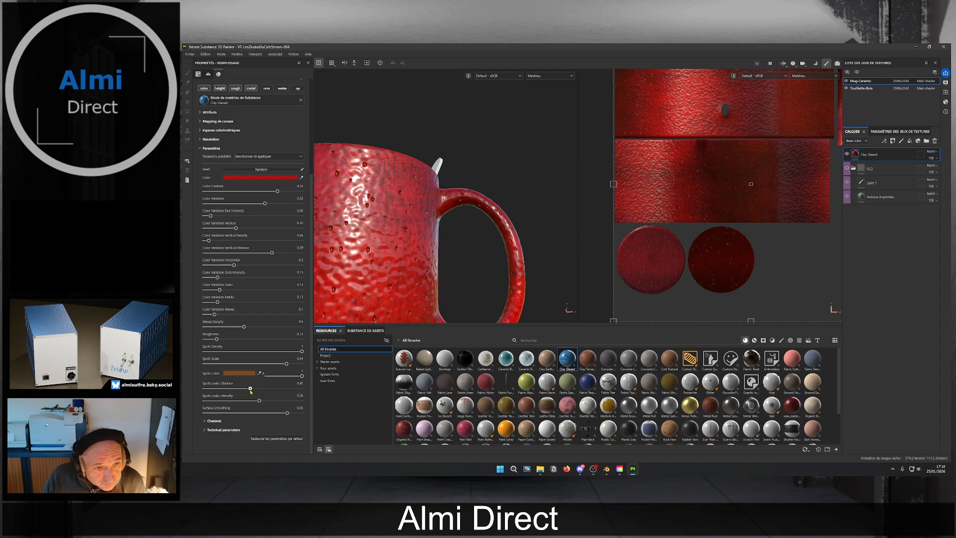
click(251, 374)
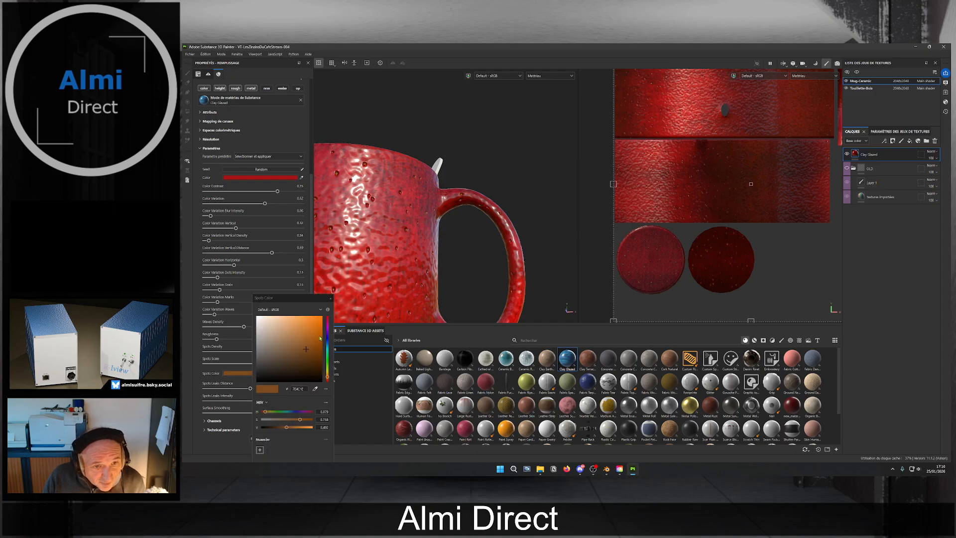
drag(326, 323, 327, 320)
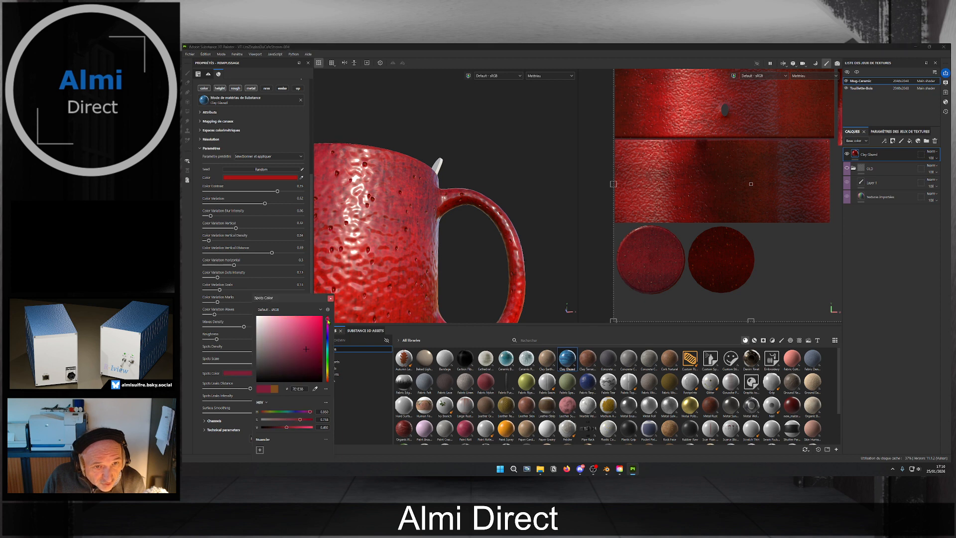
drag(306, 352, 307, 363)
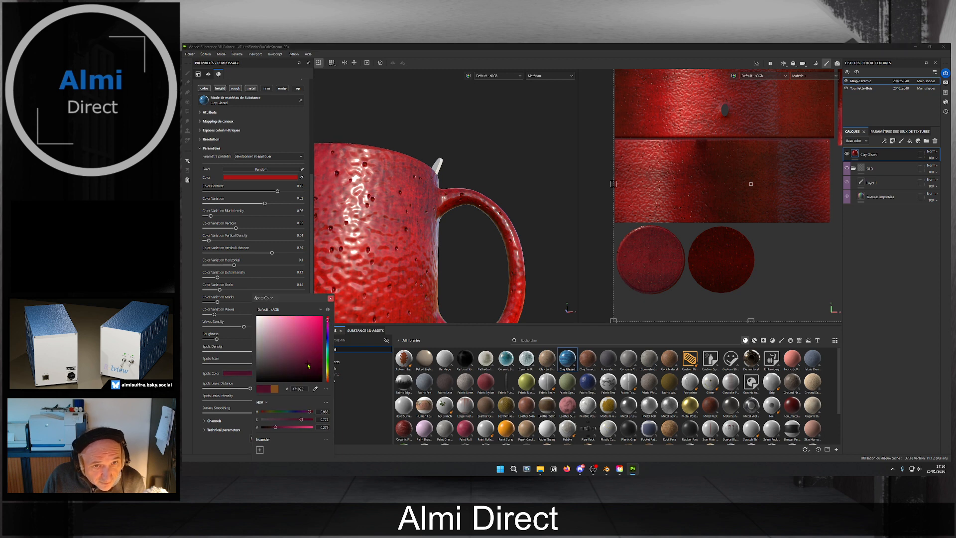
scroll(373, 281, down, 2)
middle_drag(372, 281, 442, 265)
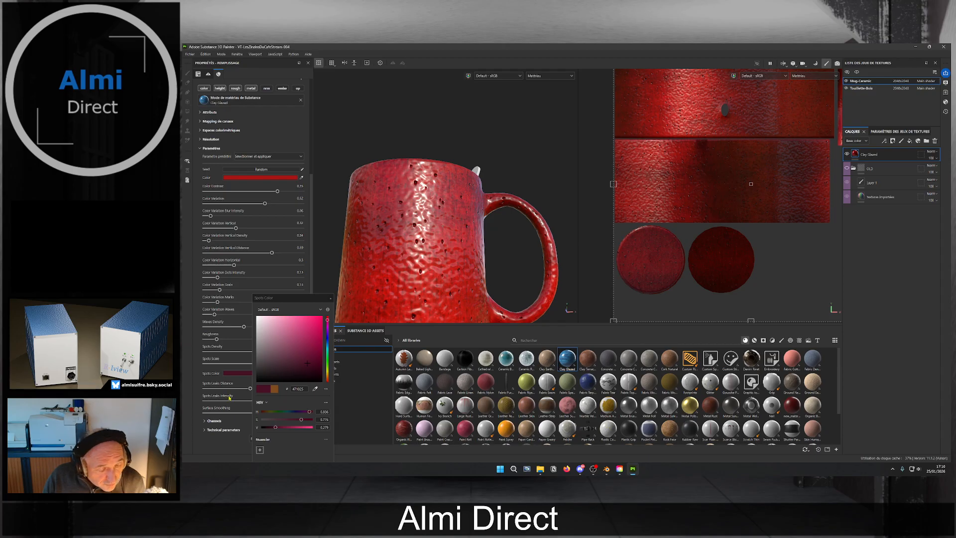
click(330, 297)
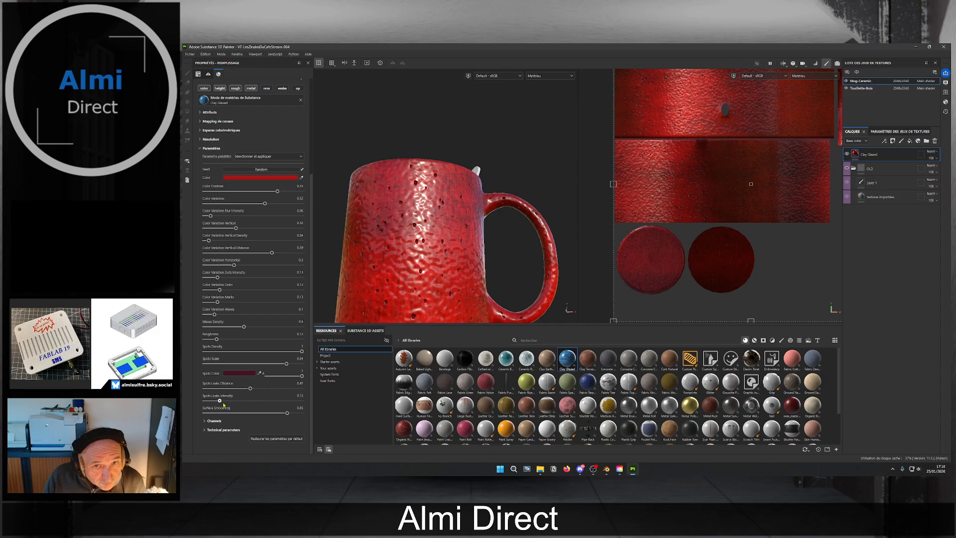
Raise the glaze's Spots Leaks Intensity to about 0.53 and set Surface Smoothing to 0.98 after trying nearby values.
mouse_move(258, 401)
mouse_down()
mouse_move(266, 415)
mouse_move(297, 414)
mouse_up()
scroll(401, 279, up, 4)
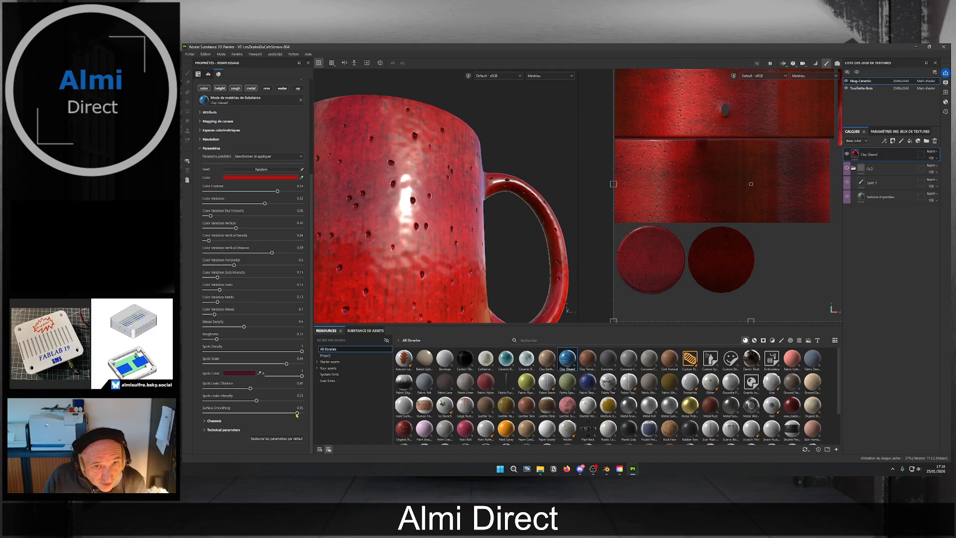
drag(297, 413, 299, 414)
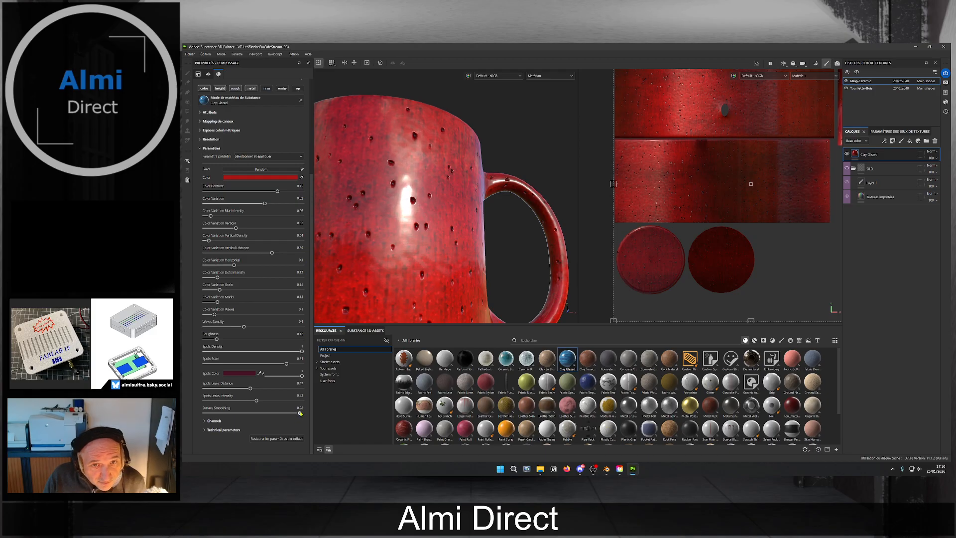
alt+drag(395, 274, 413, 266)
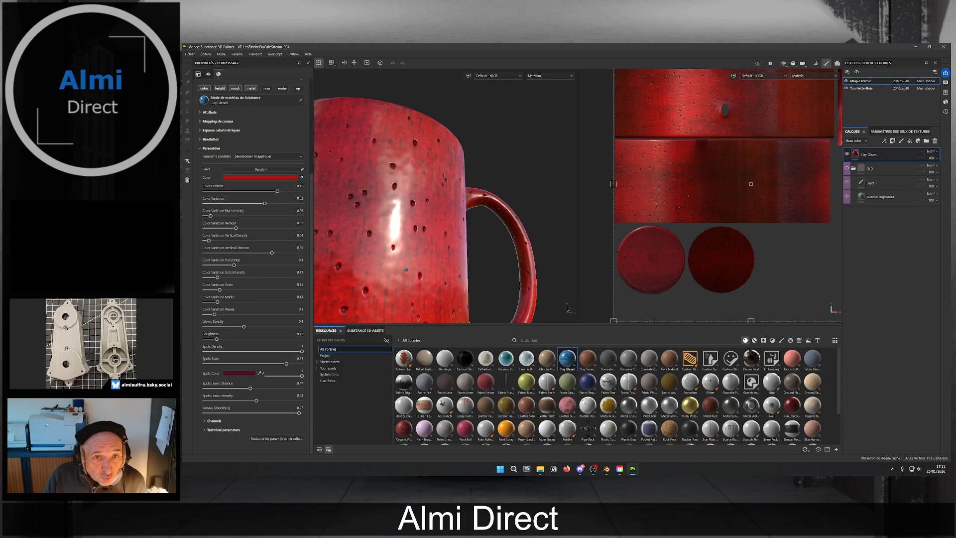
click(300, 408)
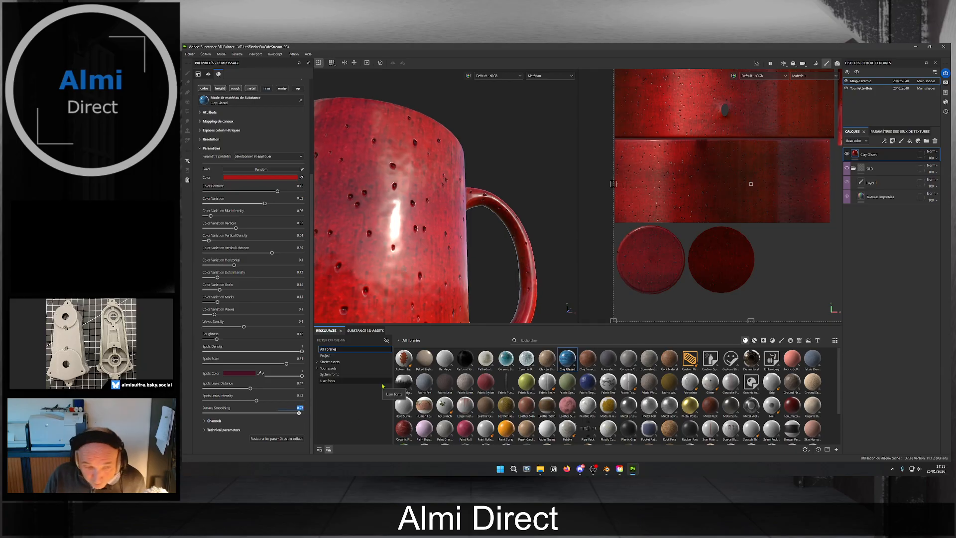
key(Return)
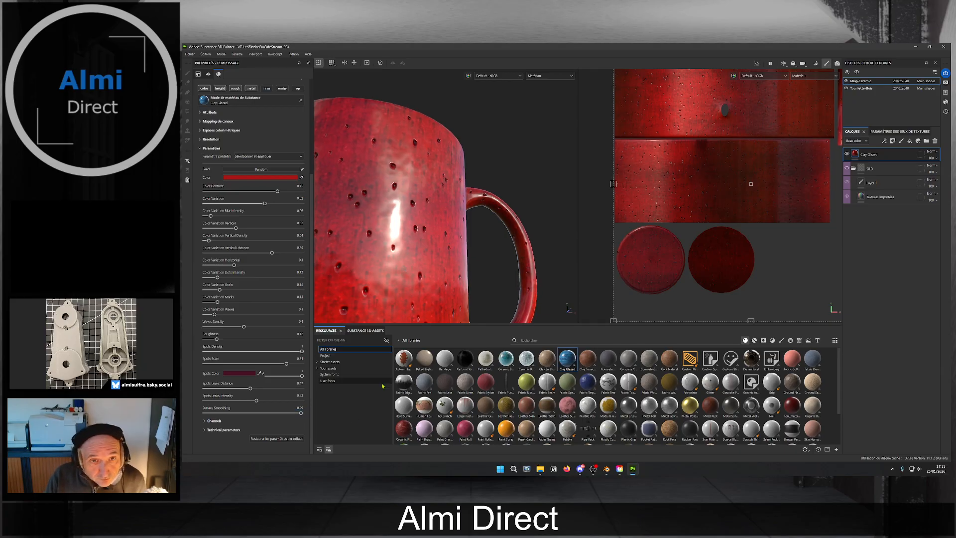
click(298, 407)
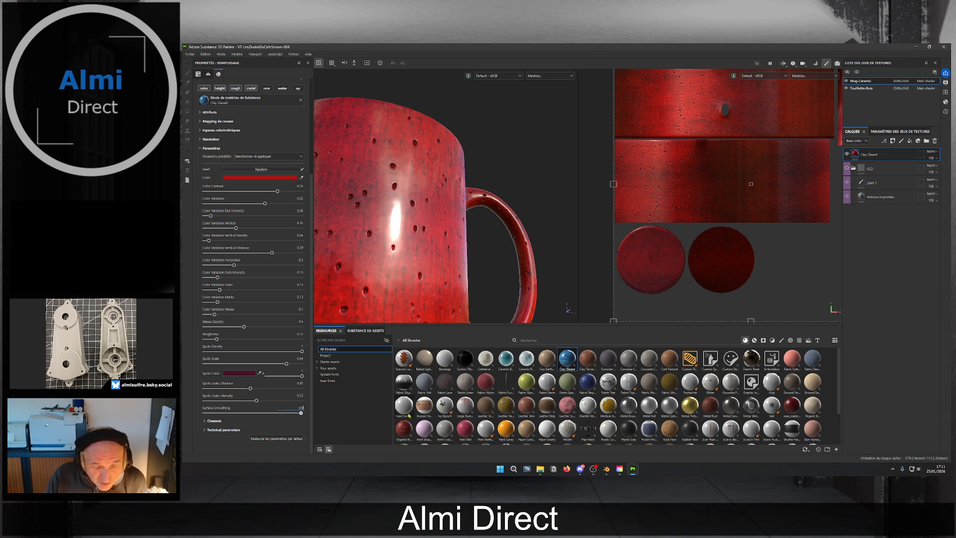
key(Return)
alt+drag(478, 276, 401, 244)
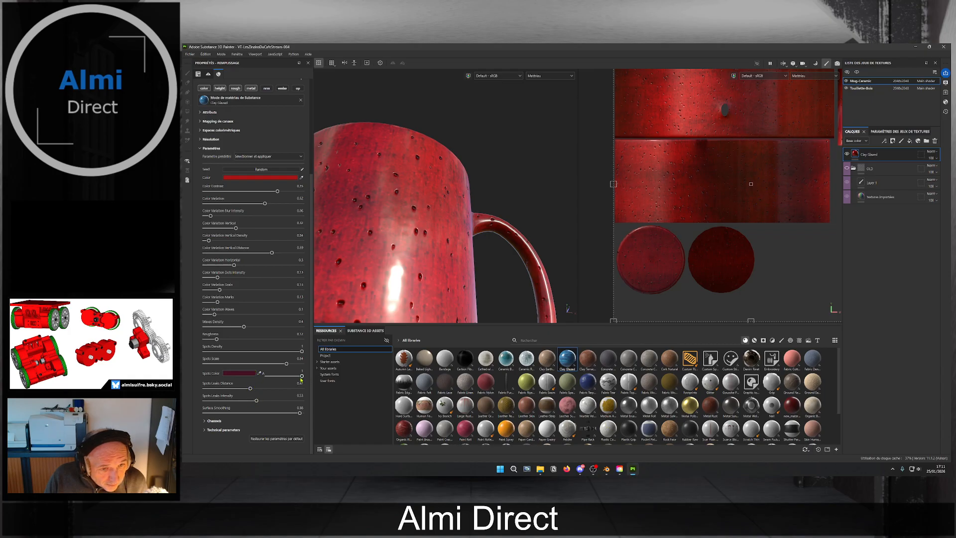
Set Spots Leaks Distance to about 0.46 and Spots Leaks Intensity to about 0.59, checking the mug near and far.
mouse_move(301, 377)
mouse_down()
mouse_move(256, 377)
mouse_move(307, 381)
mouse_up()
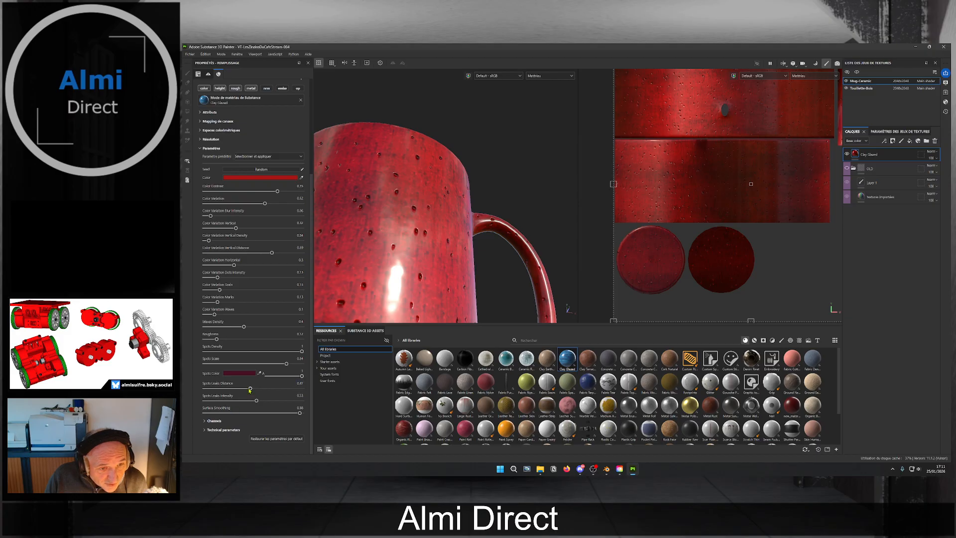
drag(250, 389, 262, 410)
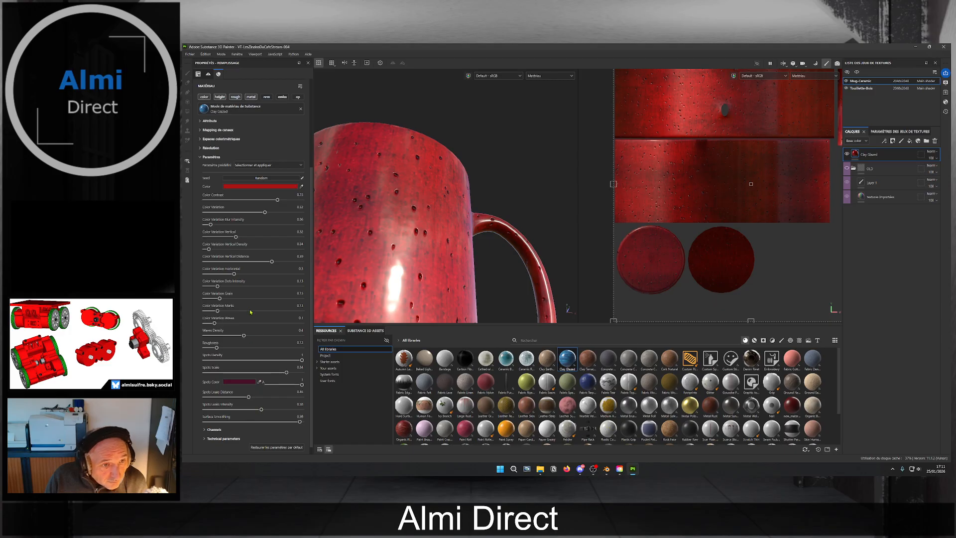
scroll(411, 302, down, 5)
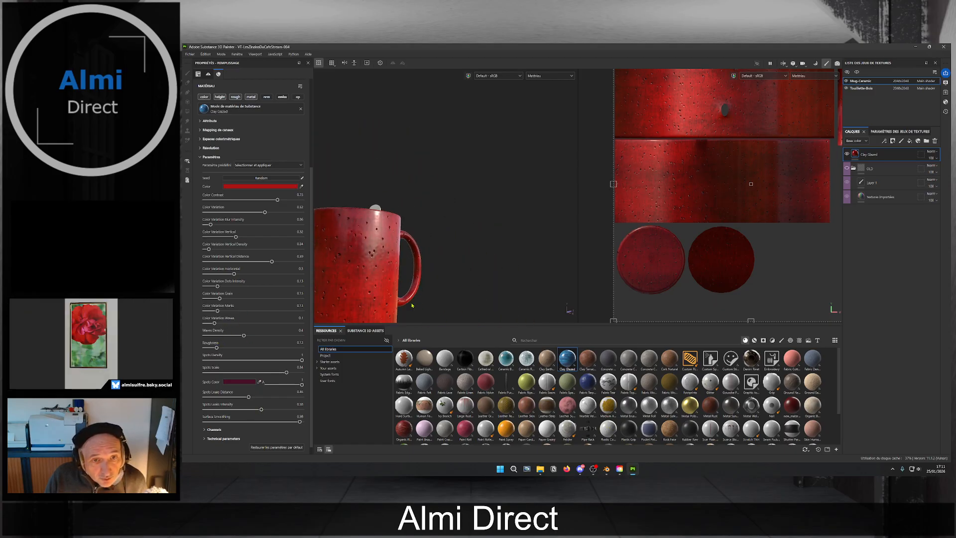
scroll(377, 267, up, 6)
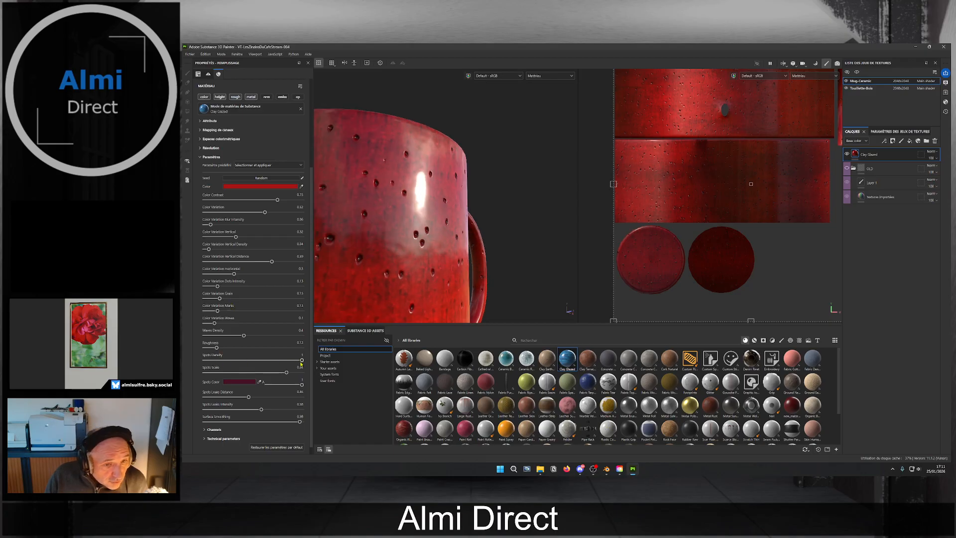
Try a Spots Density of about 0.13 with Spots Scale close to its minimum and check the mug's surface.
drag(298, 361, 215, 366)
alt+drag(321, 319, 339, 310)
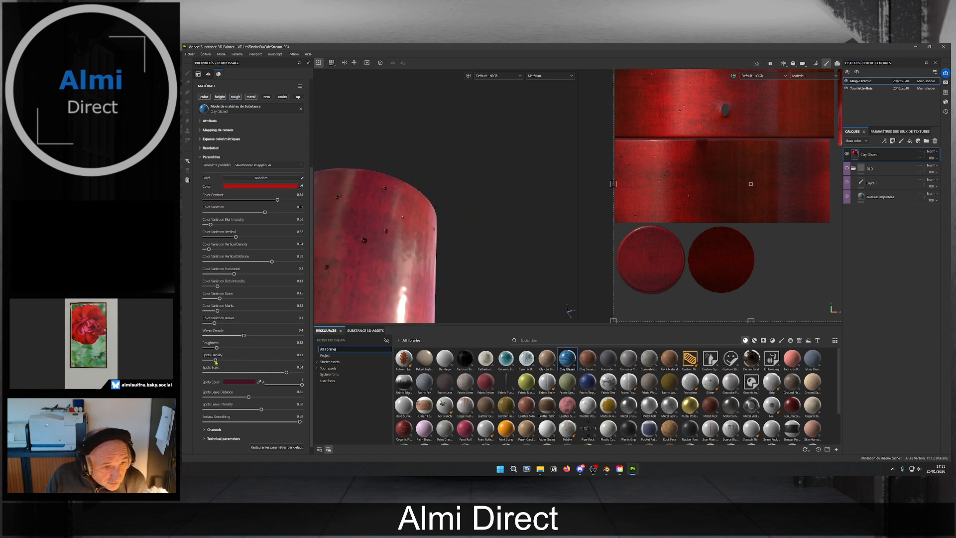
drag(283, 376, 206, 374)
scroll(398, 282, down, 2)
scroll(419, 263, down, 4)
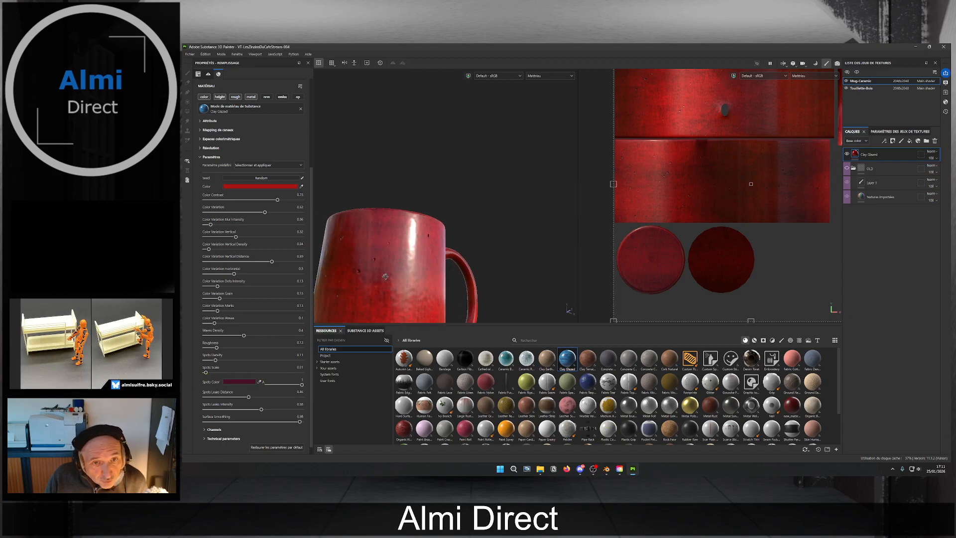
scroll(432, 263, down, 2)
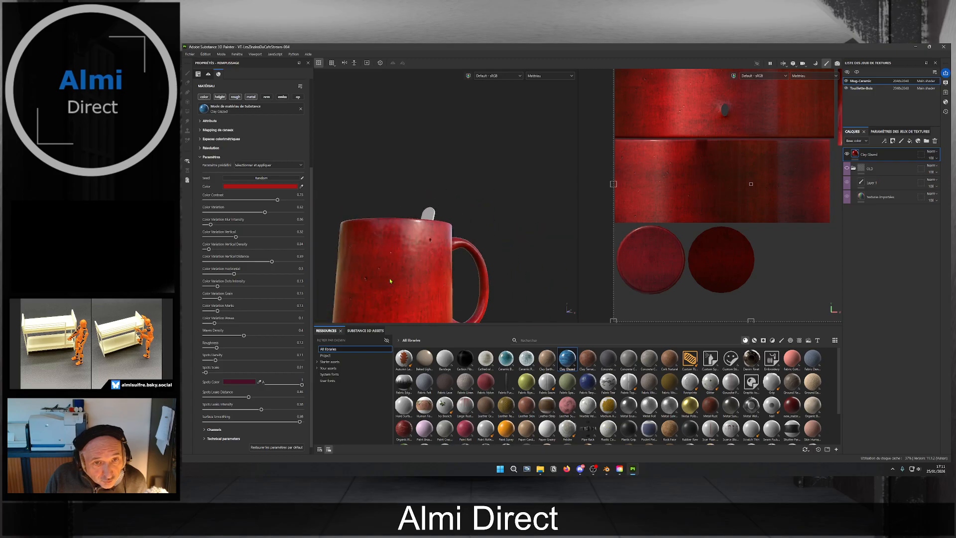
Set the glaze's Spots Scale to about 0.28 and its Spots Density to about 0.14.
drag(209, 375, 212, 376)
alt+drag(371, 279, 423, 252)
drag(217, 362, 231, 373)
Frame the mug and examine the glaze on its outer wall, handle and interior around the stirrer.
key(f)
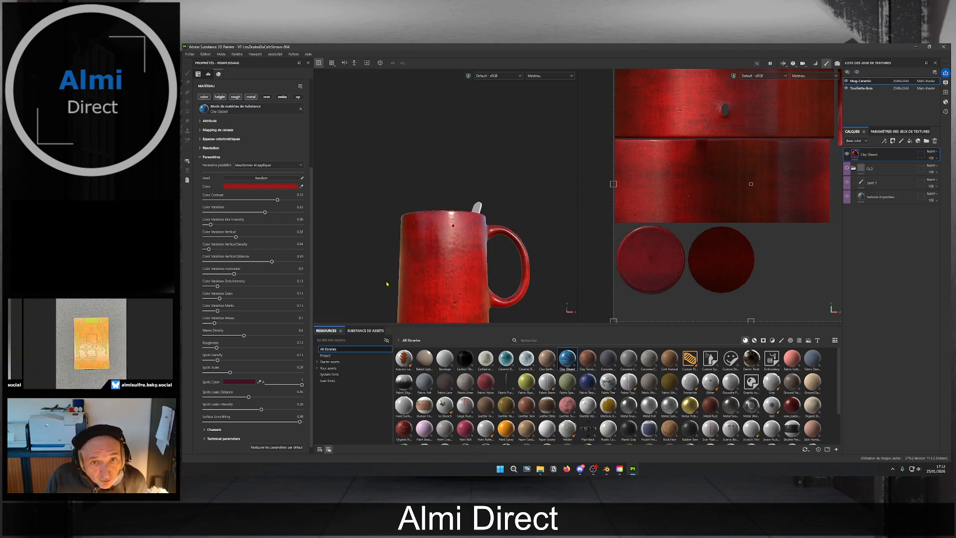
scroll(446, 255, up, 6)
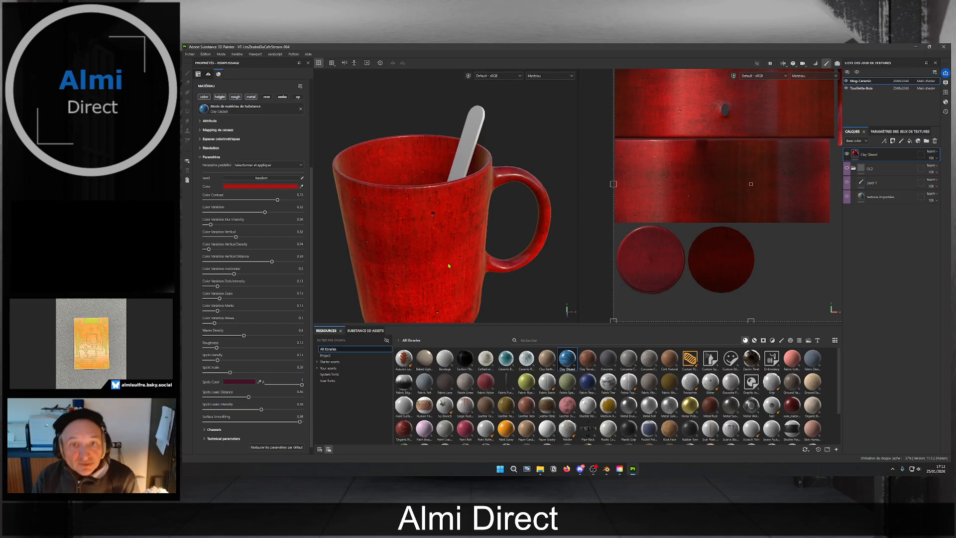
alt+drag(448, 266, 508, 220)
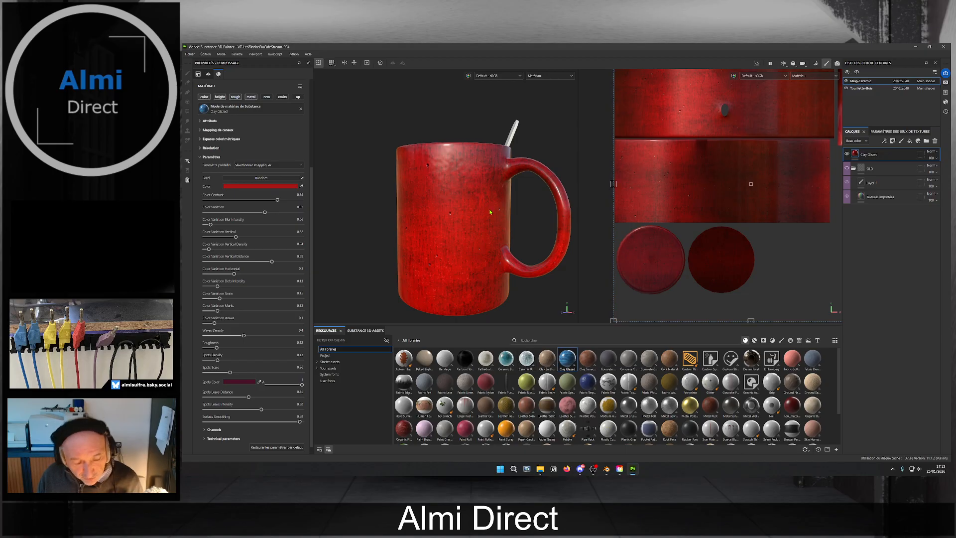
alt+drag(478, 201, 443, 258)
scroll(469, 253, up, 5)
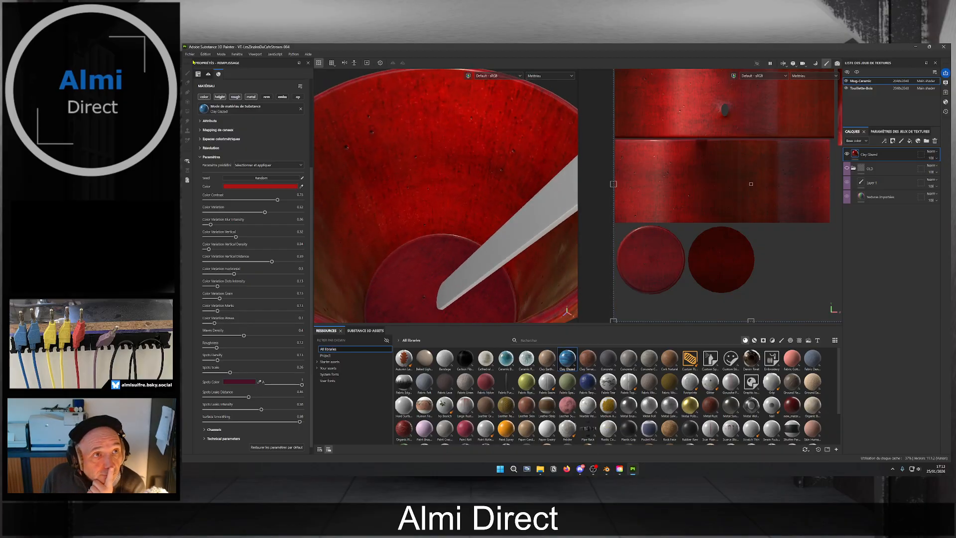
Open the project's file commands.
click(190, 54)
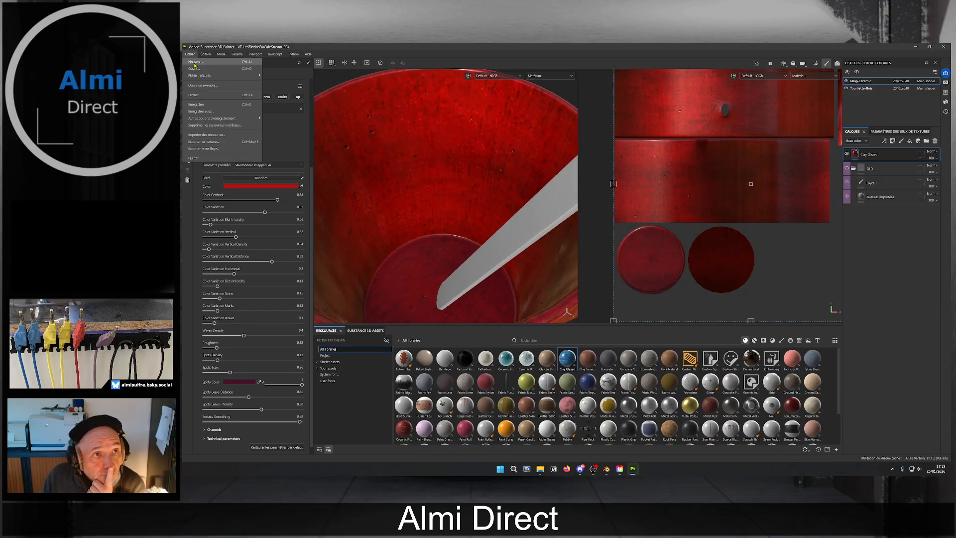
Save the project as a new version in the same folder, appending -001 to the existing 004 file name.
click(221, 111)
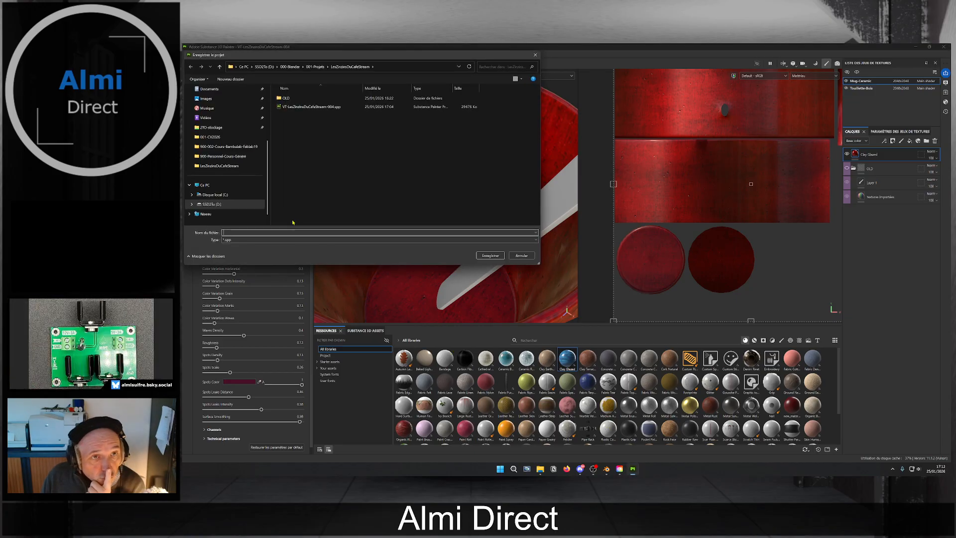
click(311, 106)
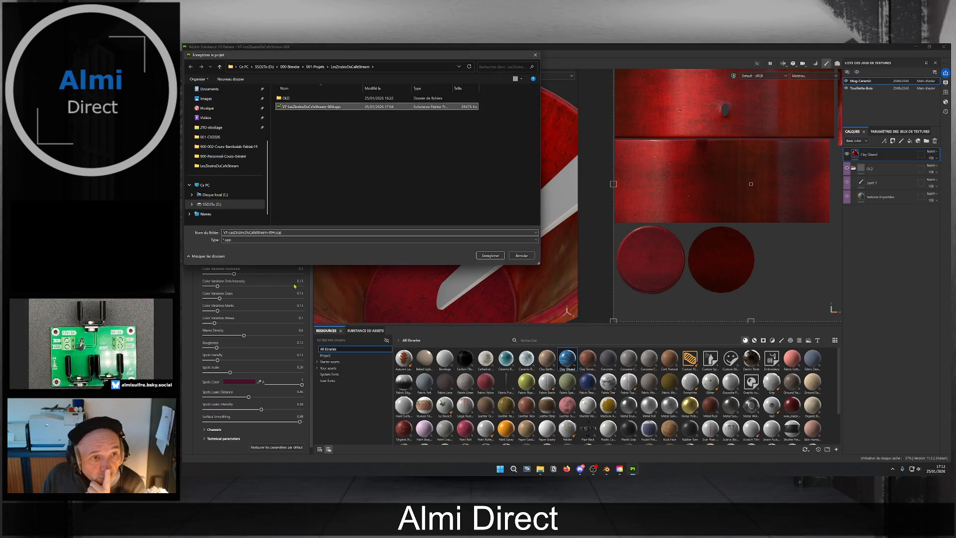
click(274, 232)
text(-00)
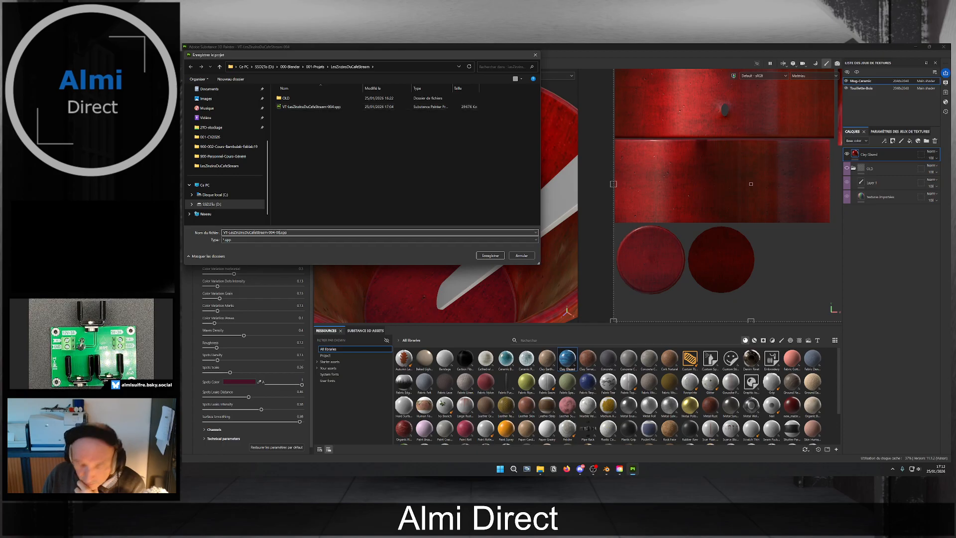
text(1)
click(503, 256)
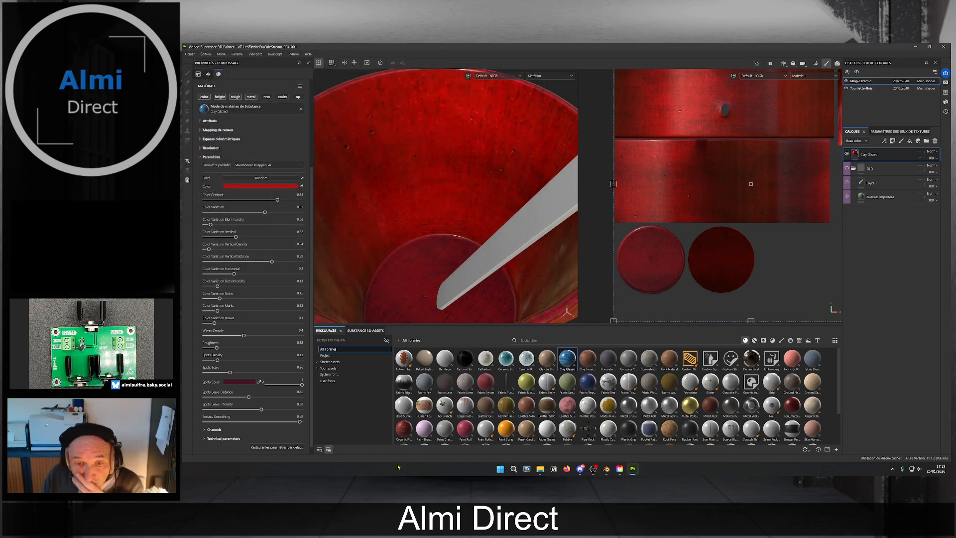
Add the Ceramic Raku material as a fill layer on the mug and check how it covers the inside.
drag(528, 359, 450, 254)
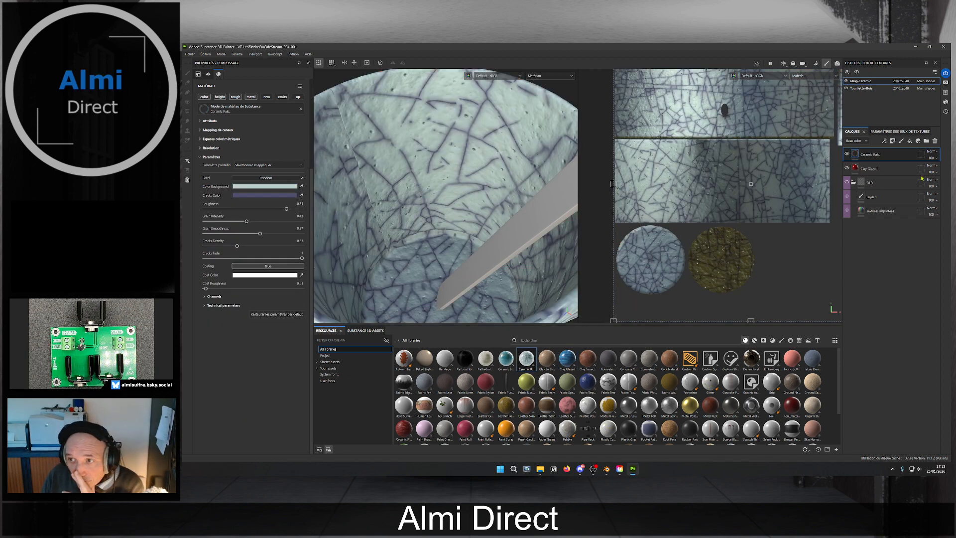
scroll(502, 189, down, 5)
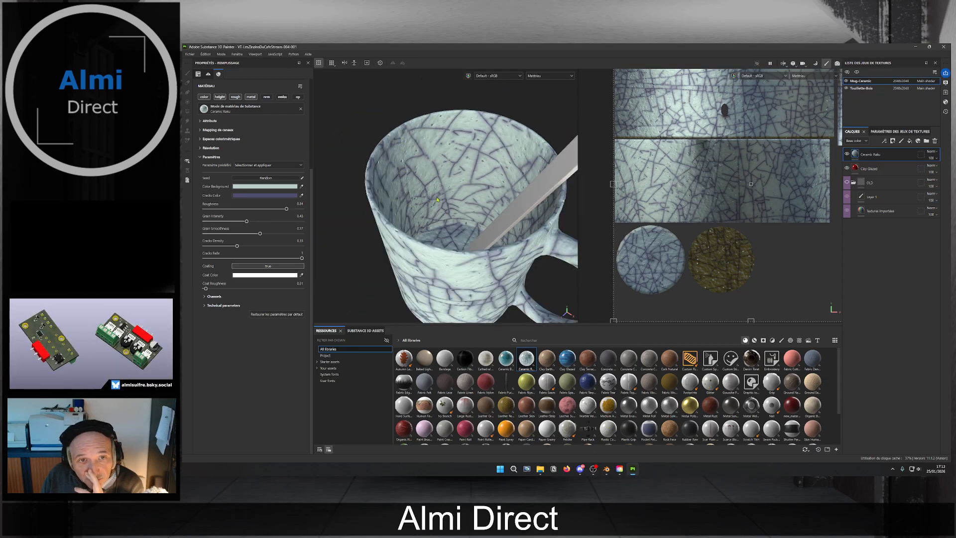
alt+drag(431, 202, 411, 210)
scroll(428, 197, up, 5)
scroll(429, 197, up, 2)
scroll(440, 192, down, 4)
scroll(441, 191, down, 4)
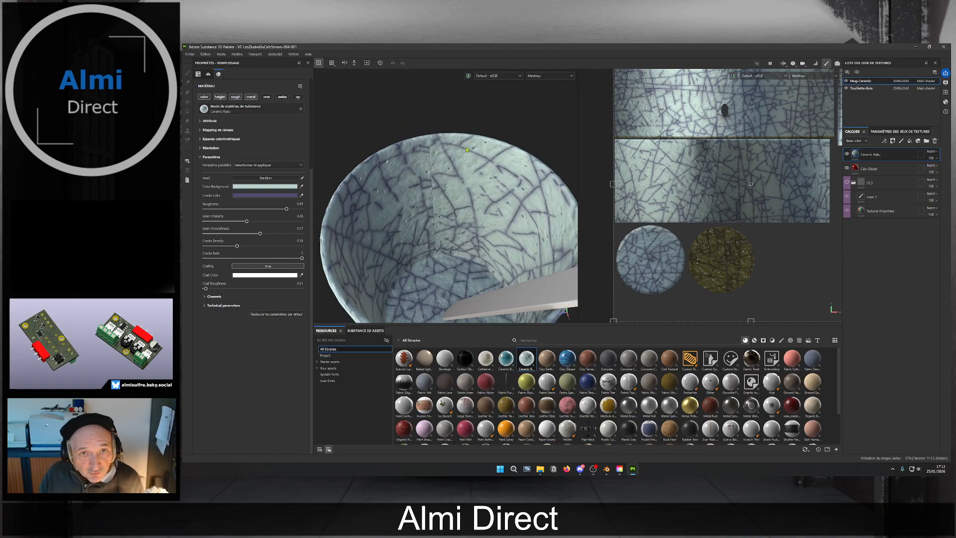
scroll(730, 176, down, 3)
Add a black mask to the Ceramic Raku layer and add a paint effect to that mask.
right_click(892, 158)
click(881, 168)
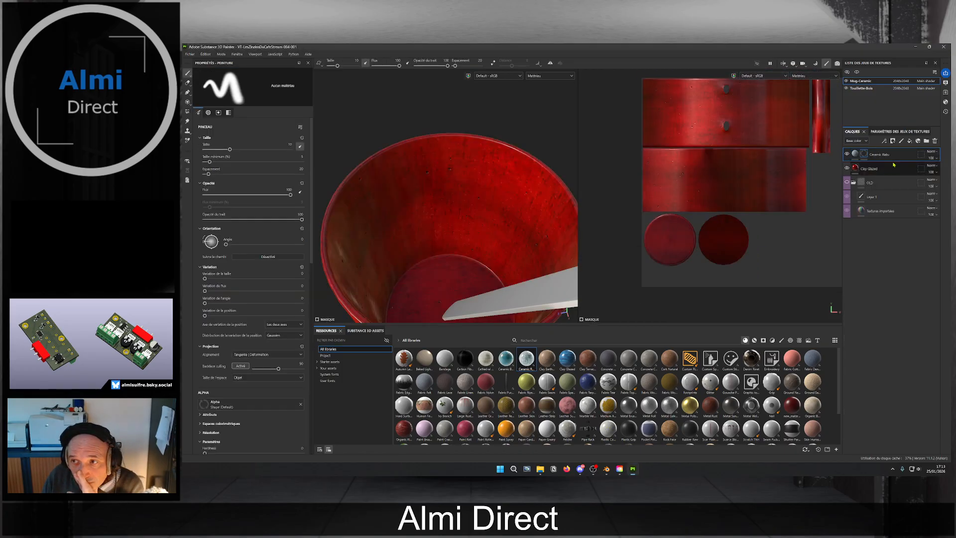
right_click(858, 157)
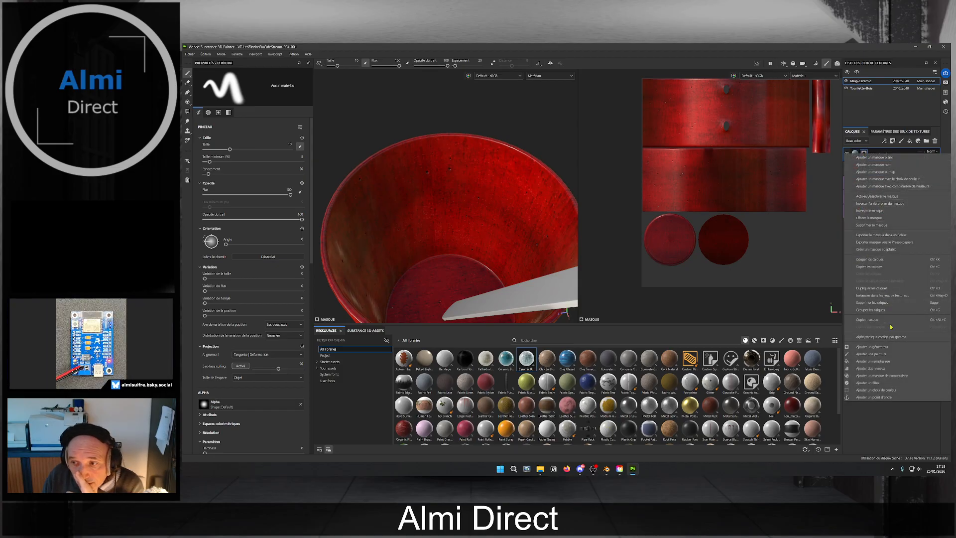
click(884, 353)
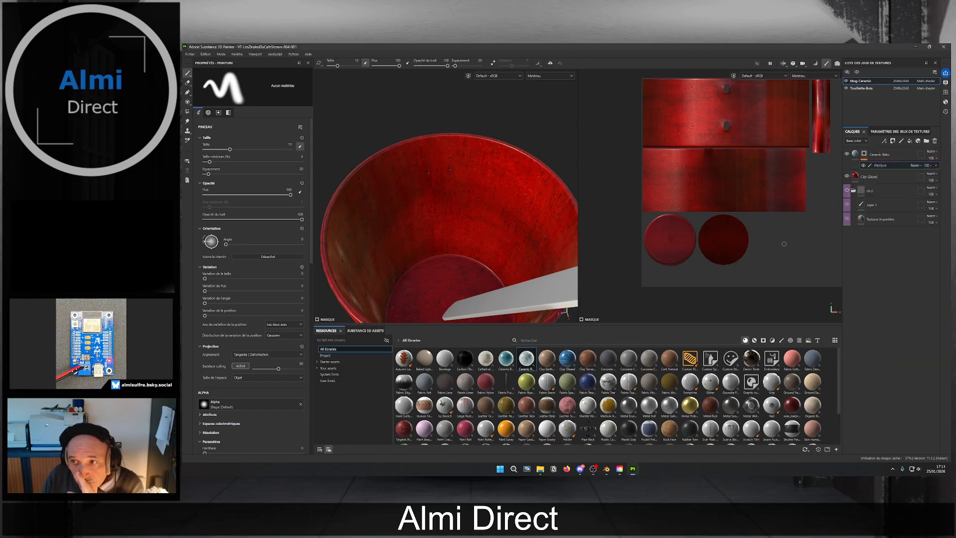
Reveal the Ceramic Raku layer on the mug's inner wall by polygon-filling its whole UV island in white on the mask.
scroll(681, 200, down, 2)
mouse_move(680, 200)
alt+middle_down()
mouse_move(594, 198)
mouse_move(698, 199)
alt+middle_up()
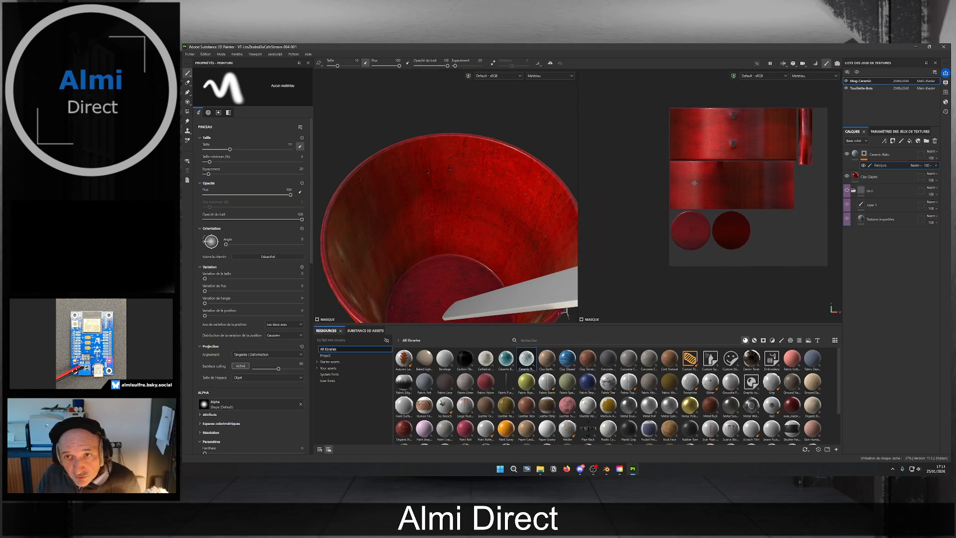
scroll(684, 173, up, 3)
scroll(684, 172, up, 4)
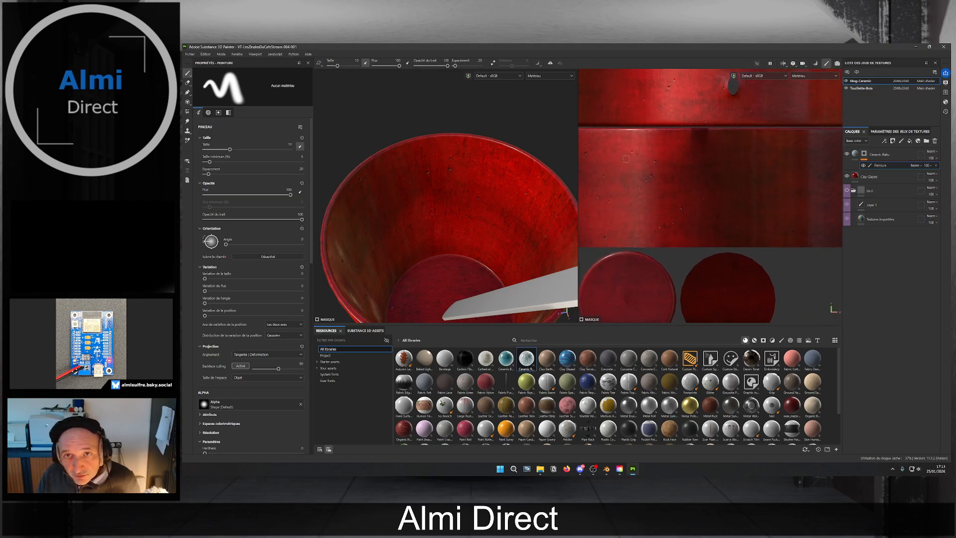
click(187, 111)
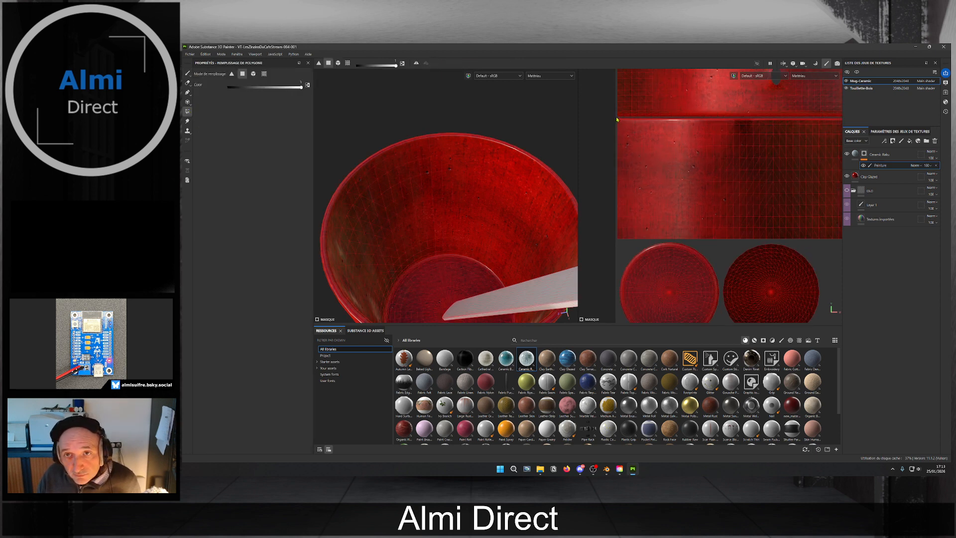
drag(621, 123, 809, 236)
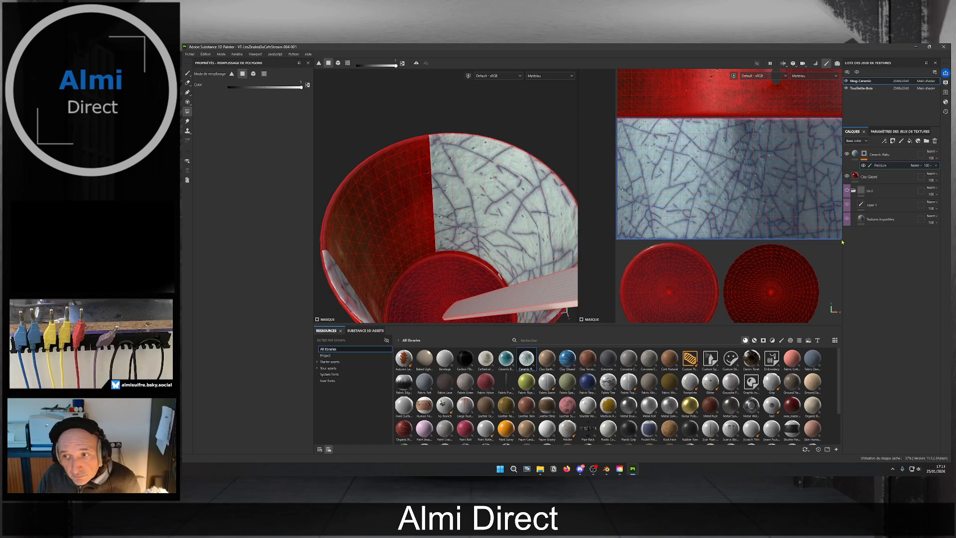
middle_drag(803, 180, 679, 179)
drag(718, 121, 744, 213)
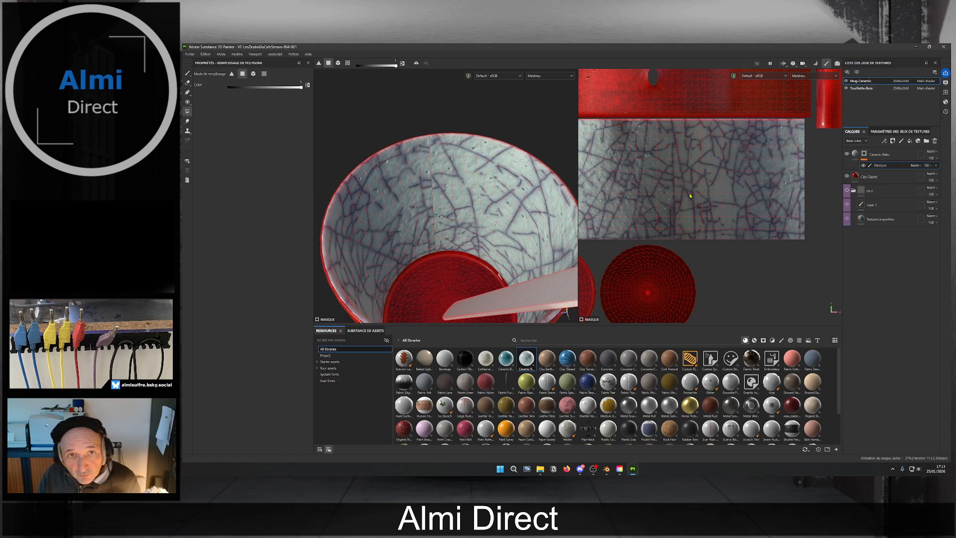
middle_drag(635, 131, 719, 134)
drag(676, 128, 751, 196)
drag(777, 235, 833, 235)
Polygon-fill the mask over the mug's inner bottom disc in white and hide the Touillette-Bois texture set.
middle_drag(728, 202, 644, 192)
scroll(678, 271, down, 2)
middle_drag(678, 271, 683, 204)
scroll(640, 203, up, 2)
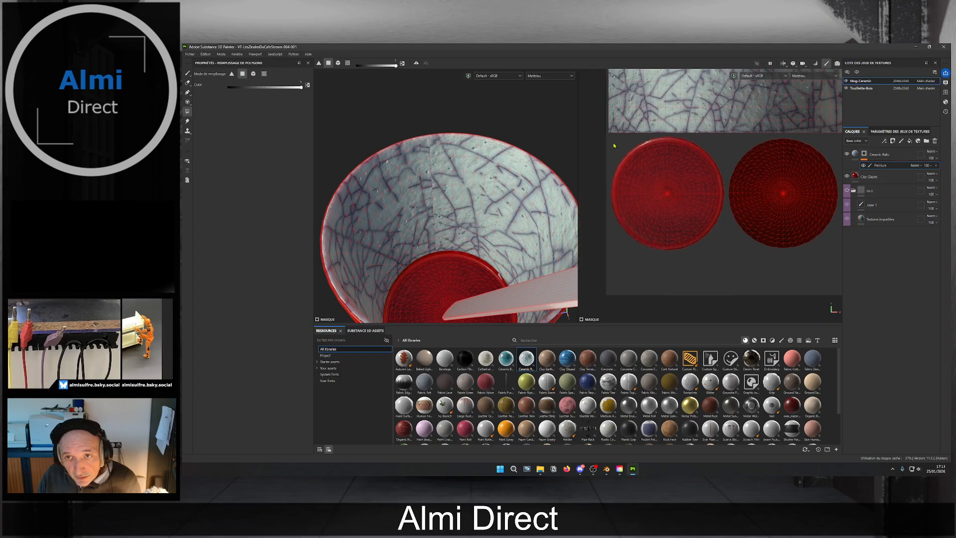
drag(658, 173, 725, 263)
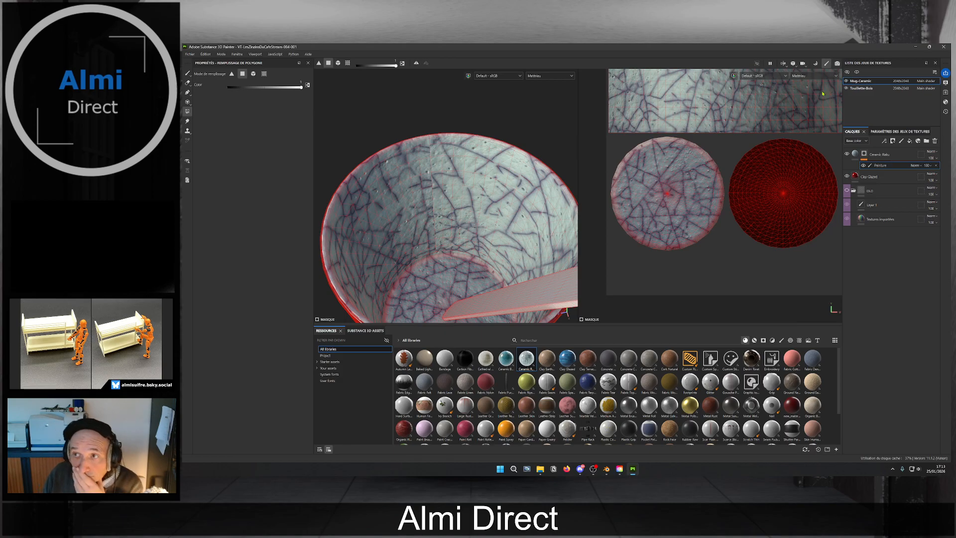
click(846, 88)
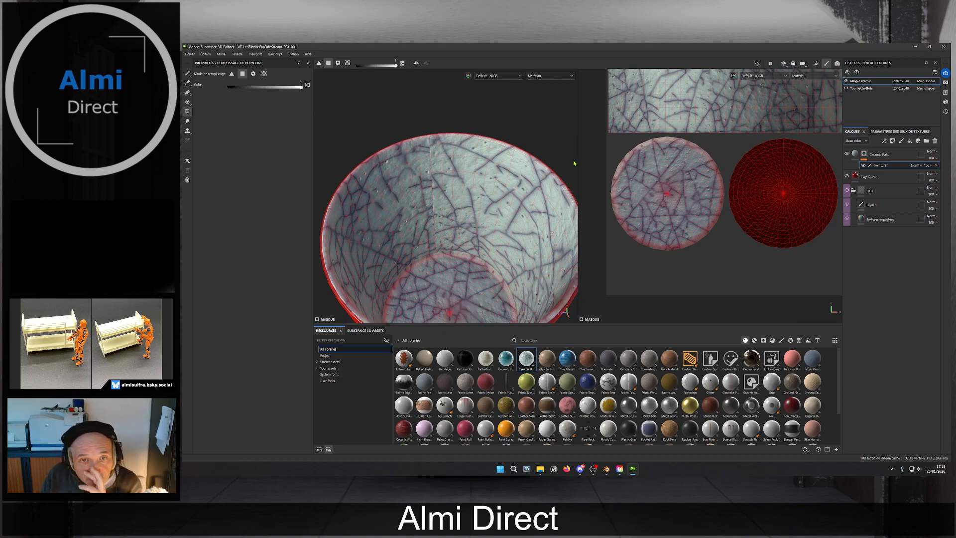
Change the Ceramic Raku layer's Color Background to a bright red, judging the shade on the inside of the mug.
click(864, 154)
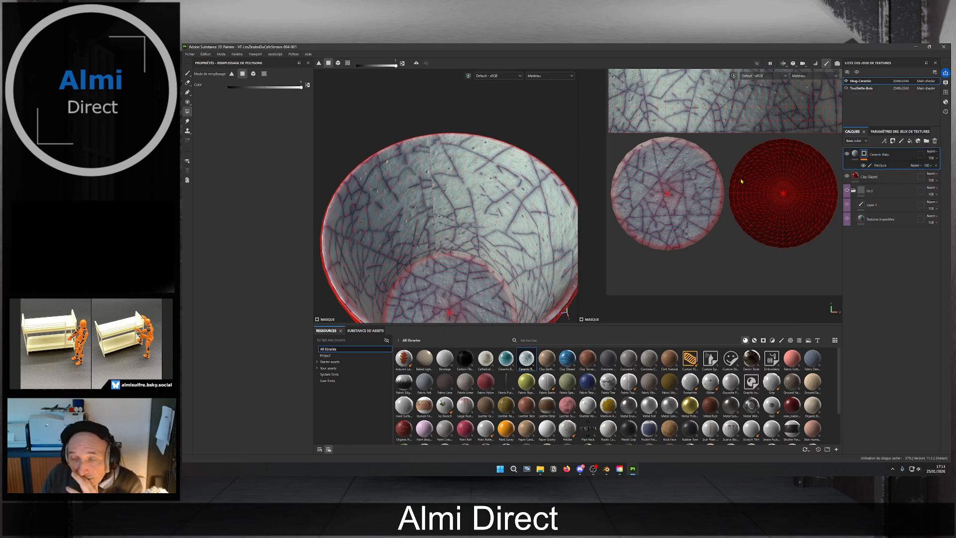
click(856, 154)
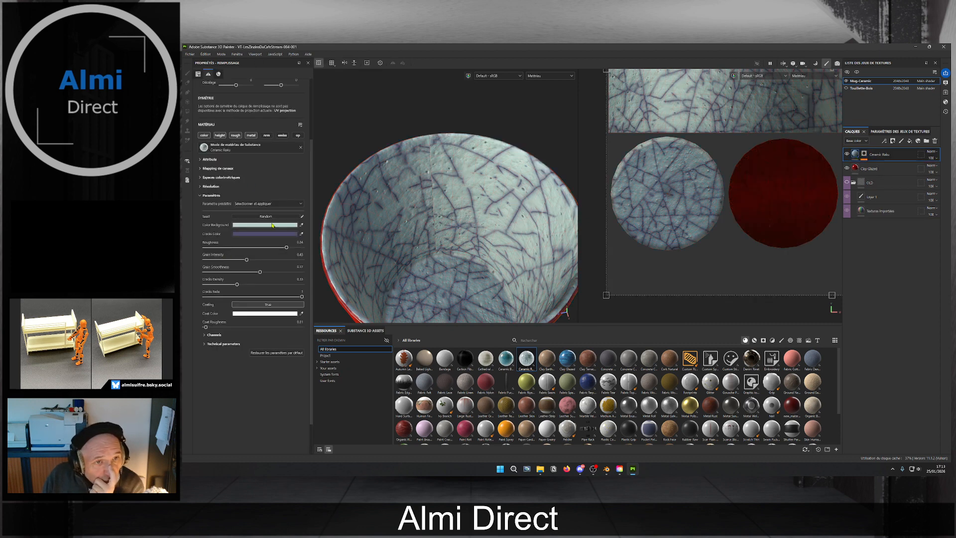
click(272, 224)
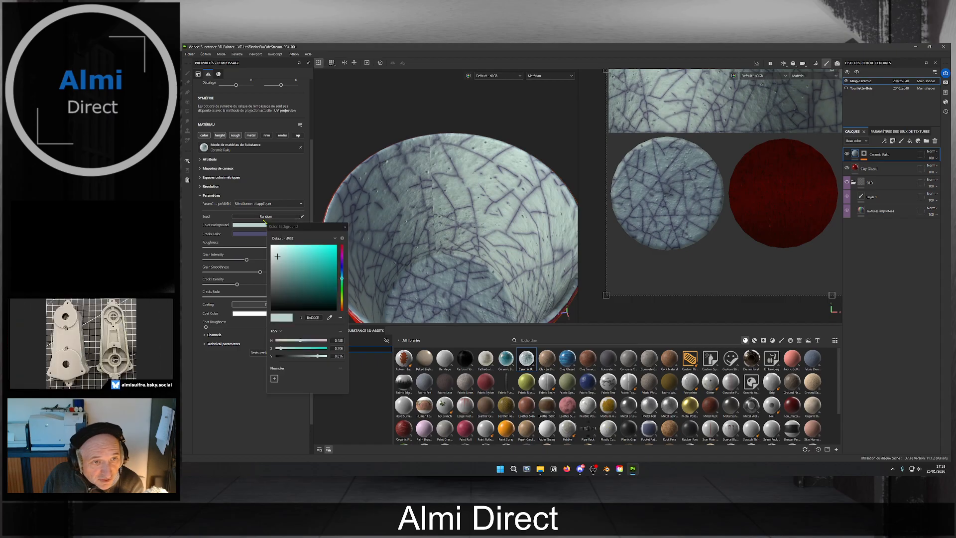
drag(344, 273, 343, 247)
drag(280, 257, 317, 279)
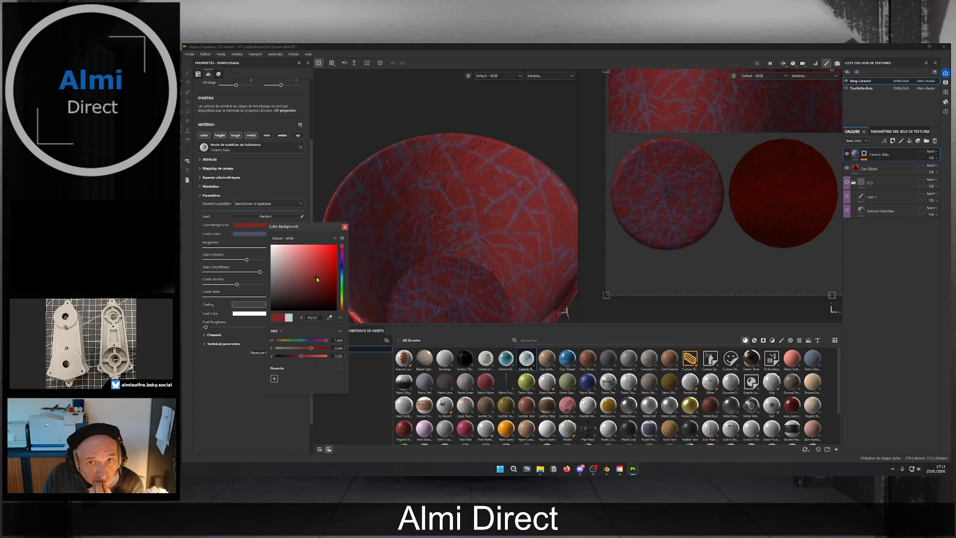
scroll(475, 232, down, 3)
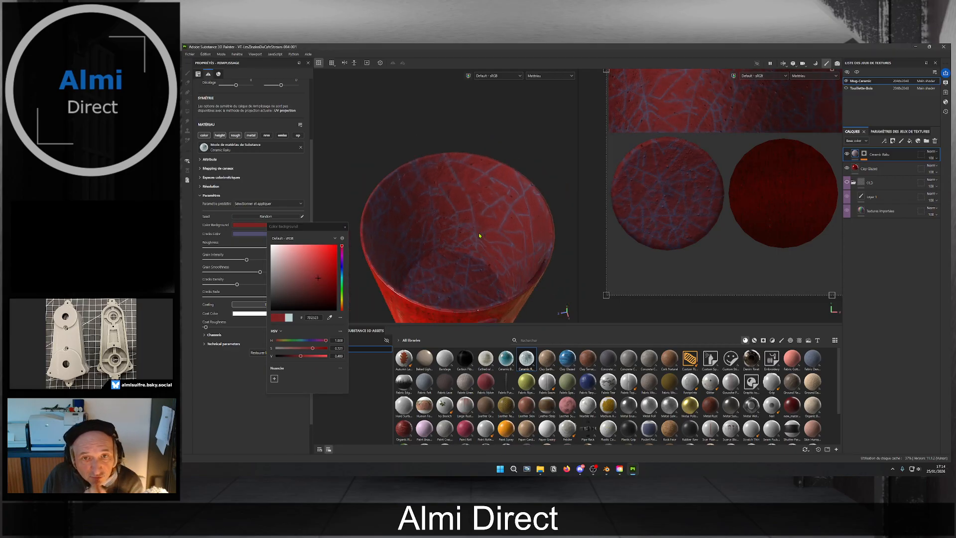
alt+drag(455, 242, 456, 199)
alt+middle_drag(456, 199, 450, 218)
scroll(450, 218, up, 4)
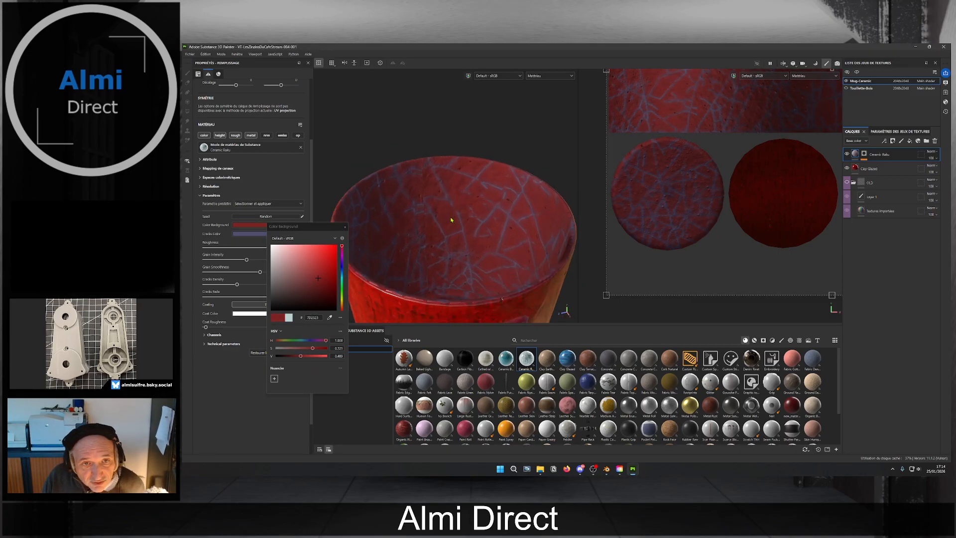
alt+drag(450, 219, 454, 209)
drag(319, 280, 328, 296)
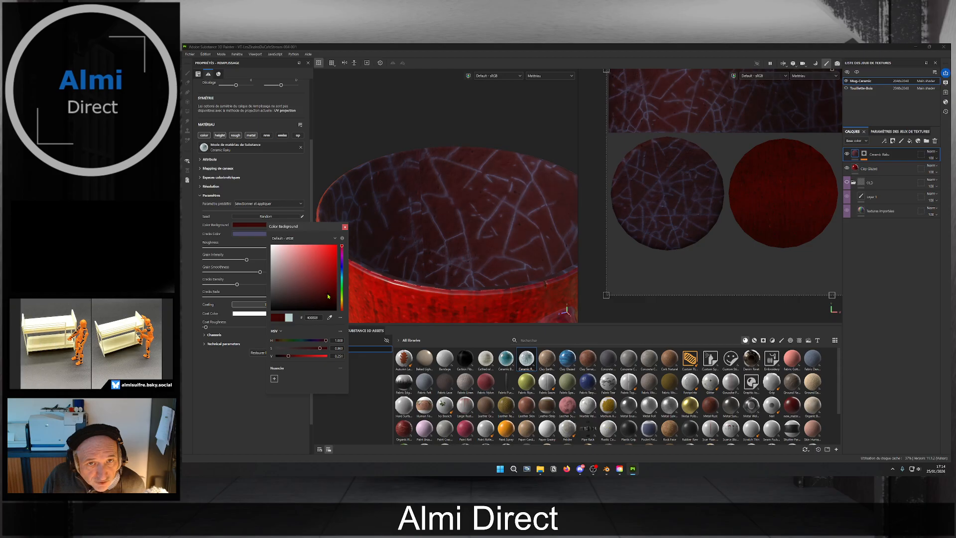
drag(326, 297, 315, 256)
scroll(512, 252, down, 3)
alt+drag(512, 252, 468, 247)
Set the Ceramic Raku layer's Cracks Color to a very dark magenta.
click(241, 234)
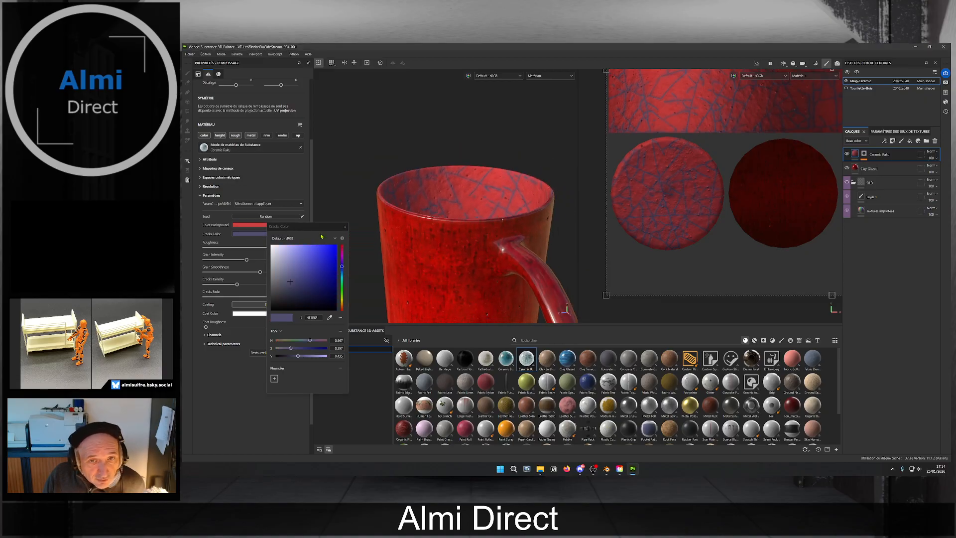
drag(342, 264, 341, 250)
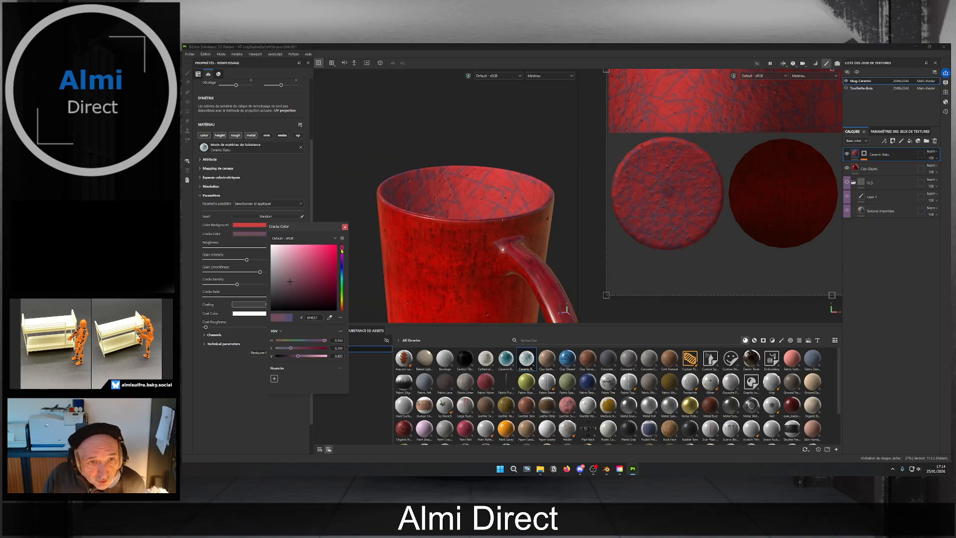
drag(308, 288, 329, 305)
alt+drag(472, 211, 480, 238)
scroll(480, 236, up, 4)
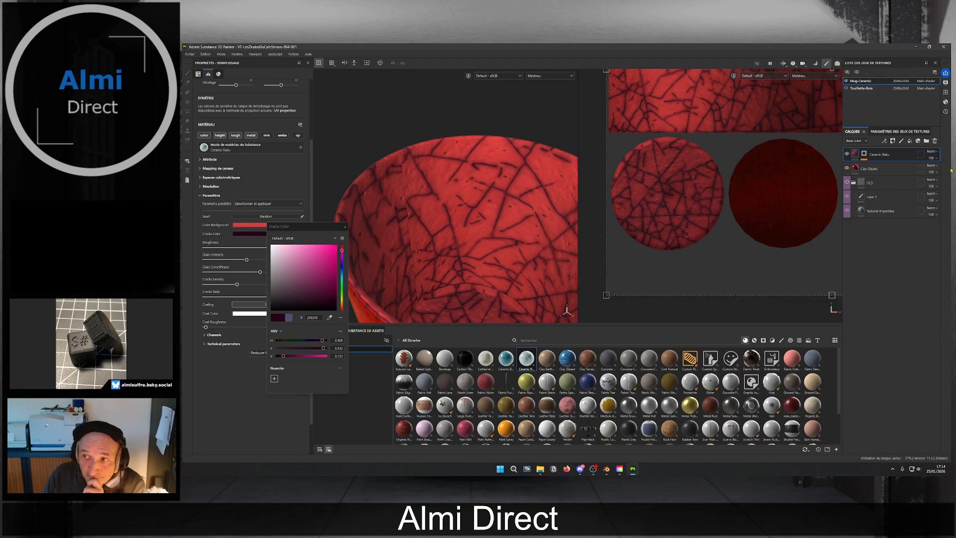
Set the Ceramic Raku layer's blending mode to Multiply and lower its opacity to soften the cracks over the red glaze.
click(929, 151)
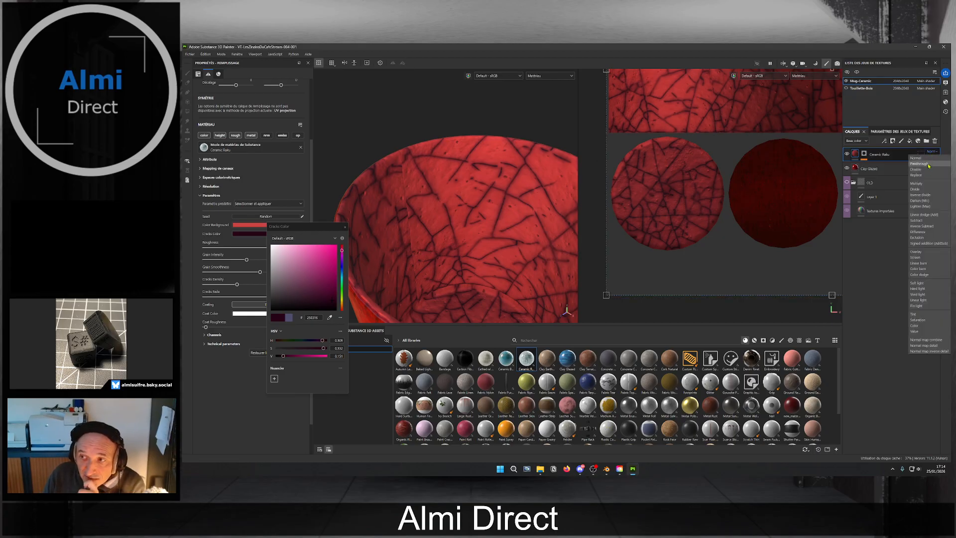
click(916, 183)
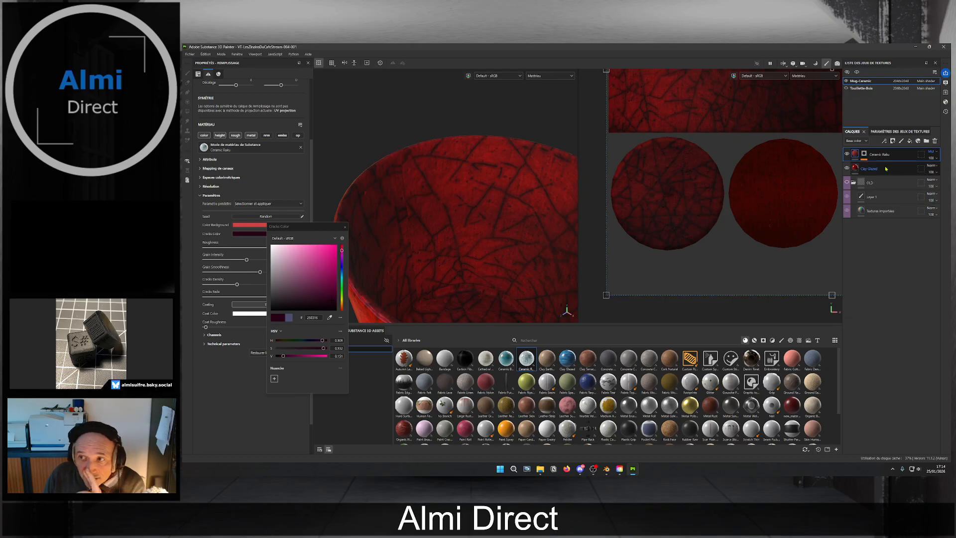
click(931, 159)
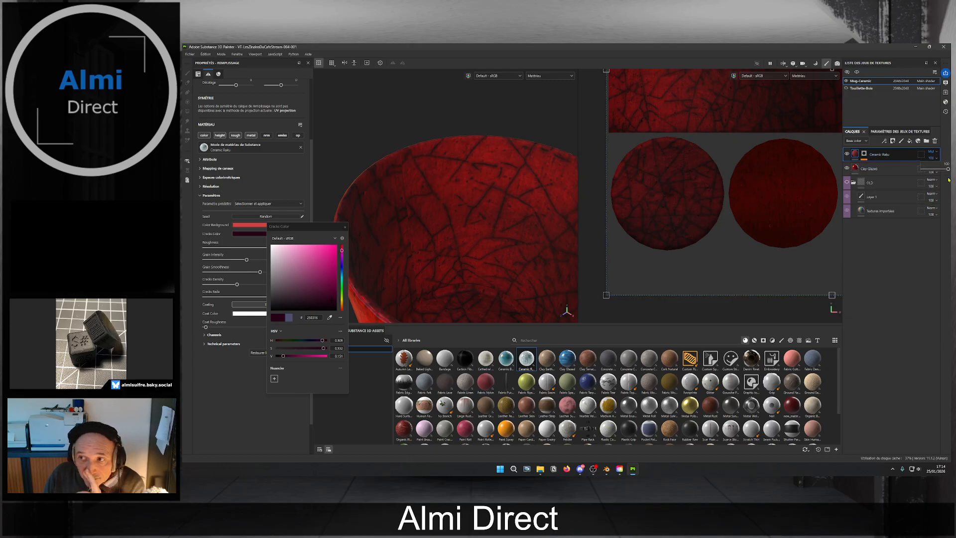
drag(948, 170, 938, 179)
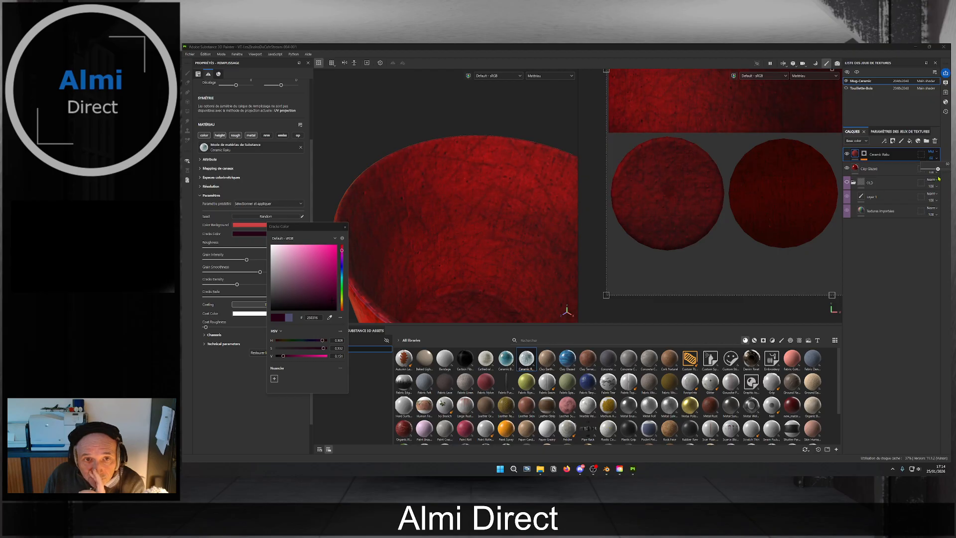
scroll(437, 187, down, 3)
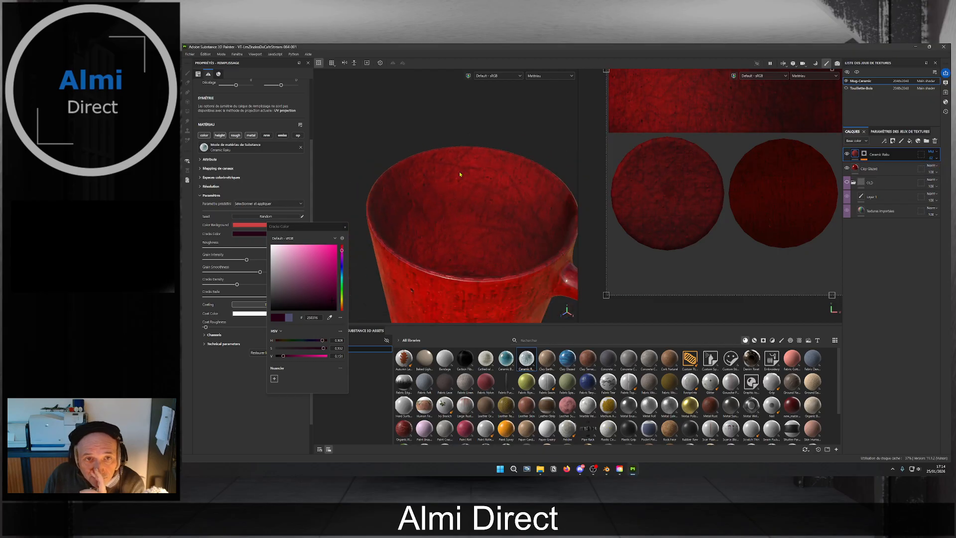
click(929, 159)
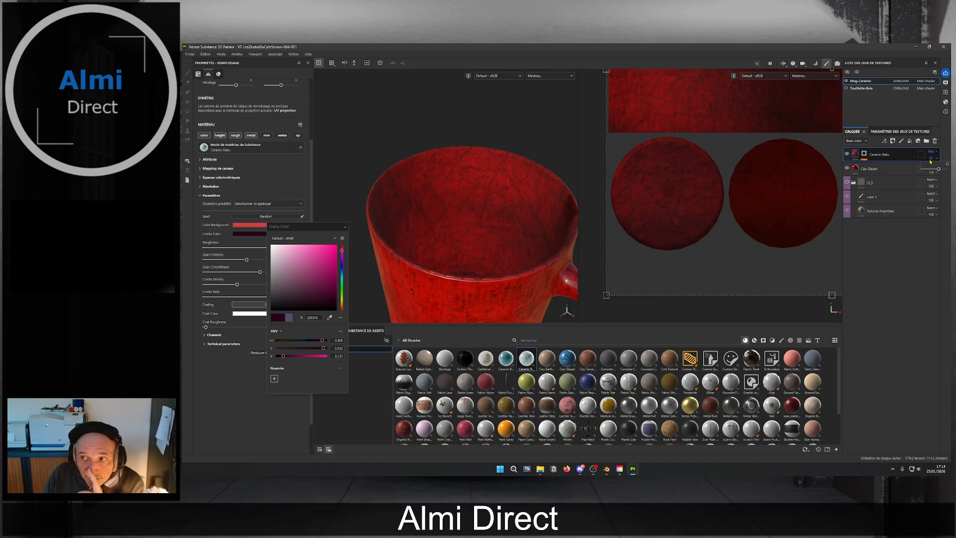
drag(939, 170, 938, 169)
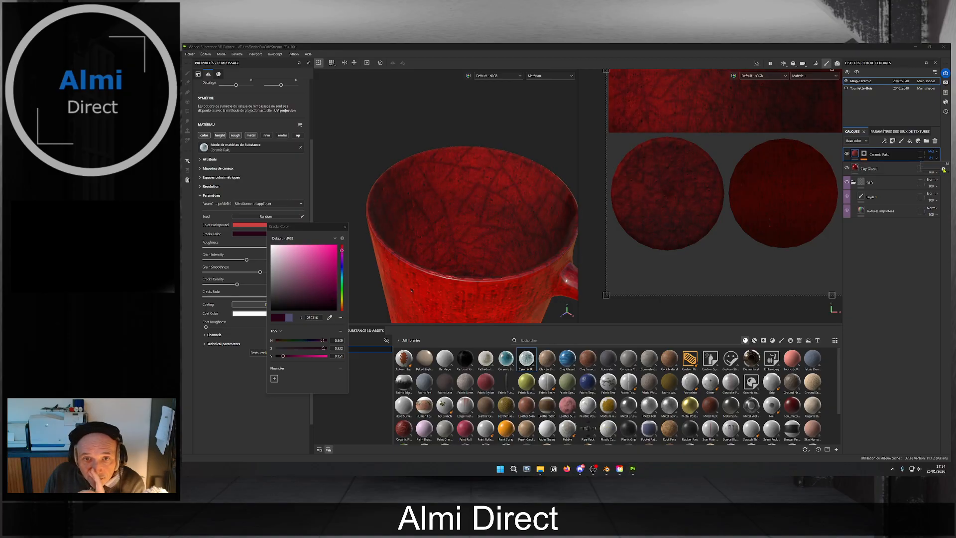
Lower the Ceramic Raku layer's Roughness to about 0.31 and its Grain Intensity to about 0.08.
scroll(469, 204, down, 2)
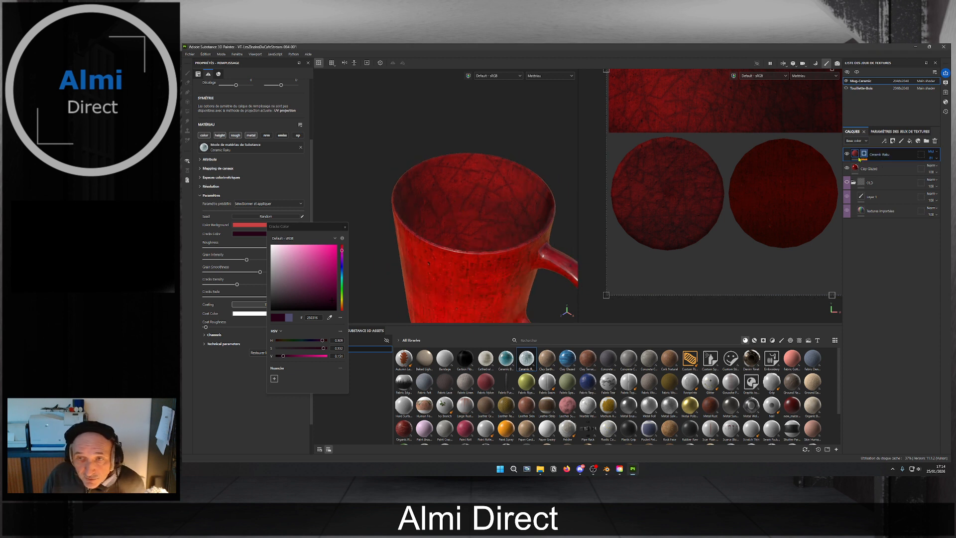
click(346, 231)
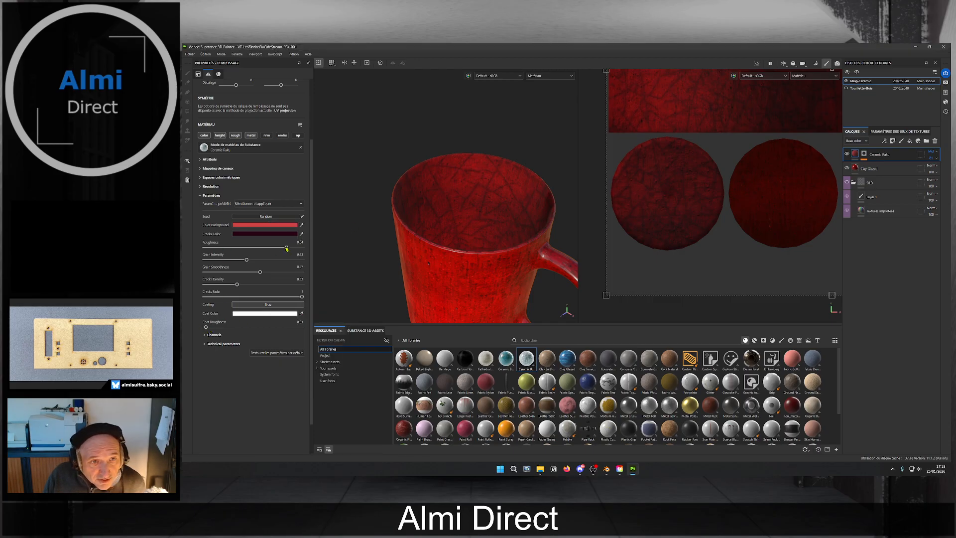
drag(286, 247, 246, 251)
alt+drag(409, 255, 446, 229)
scroll(446, 229, up, 5)
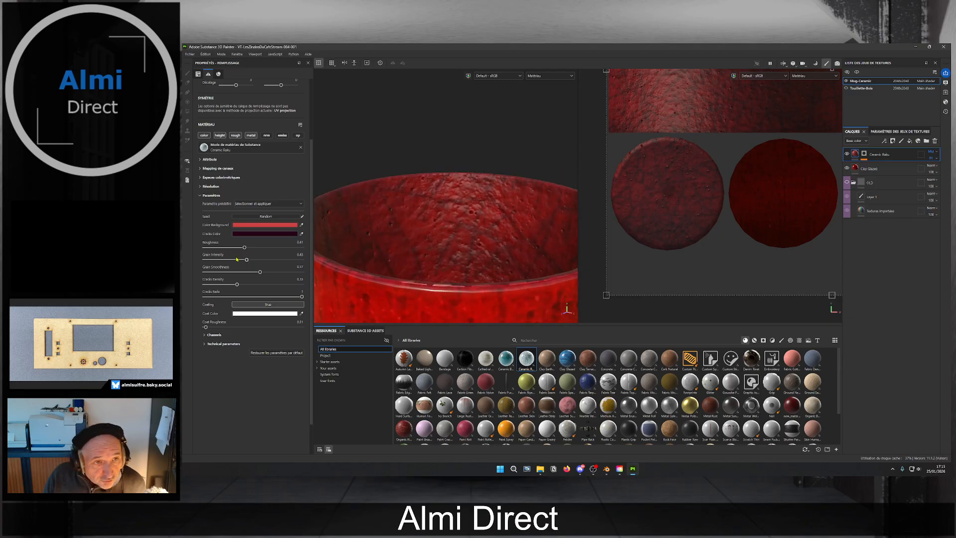
drag(239, 253, 211, 265)
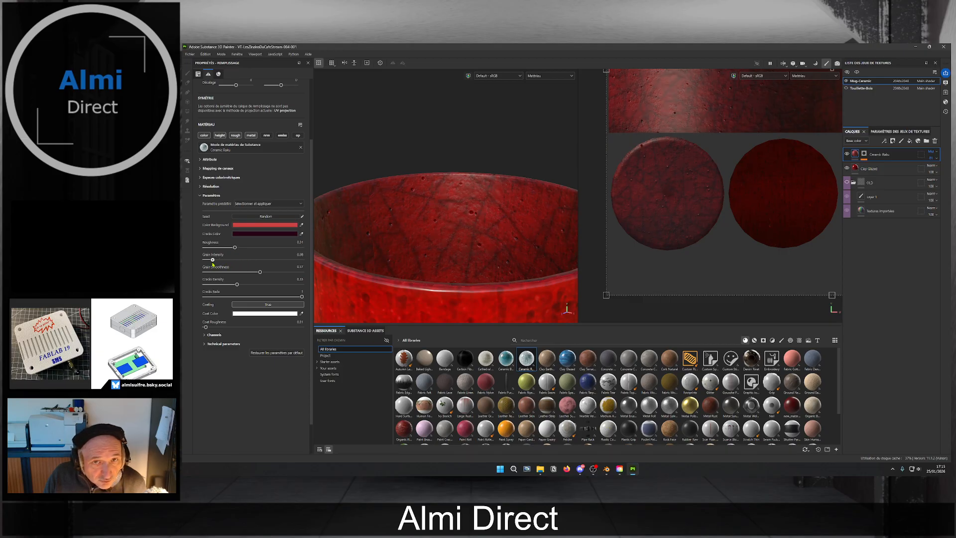
drag(259, 273, 242, 286)
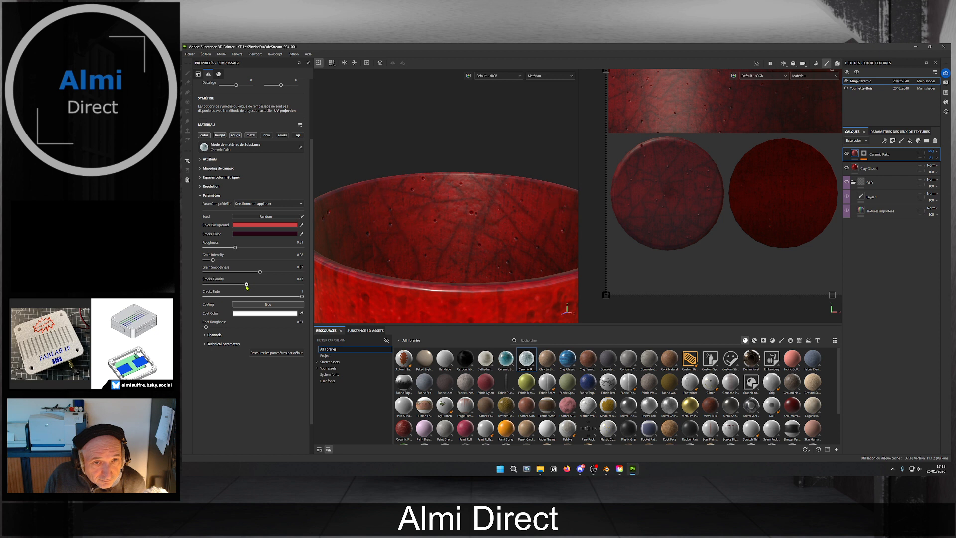
Raise the Ceramic Raku layer's Cracks Density to about 0.51 and lower its Cracks Fade to about 0.66.
mouse_move(236, 288)
mouse_down()
mouse_move(218, 287)
mouse_move(247, 287)
mouse_up()
scroll(413, 259, down, 3)
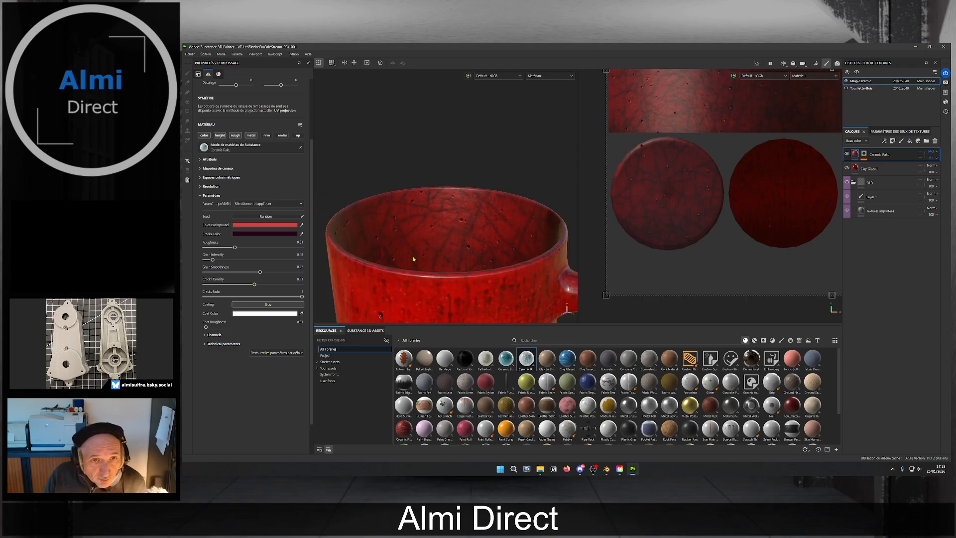
alt+drag(416, 261, 382, 267)
scroll(382, 266, up, 3)
alt+middle_drag(381, 266, 388, 263)
alt+drag(388, 263, 405, 259)
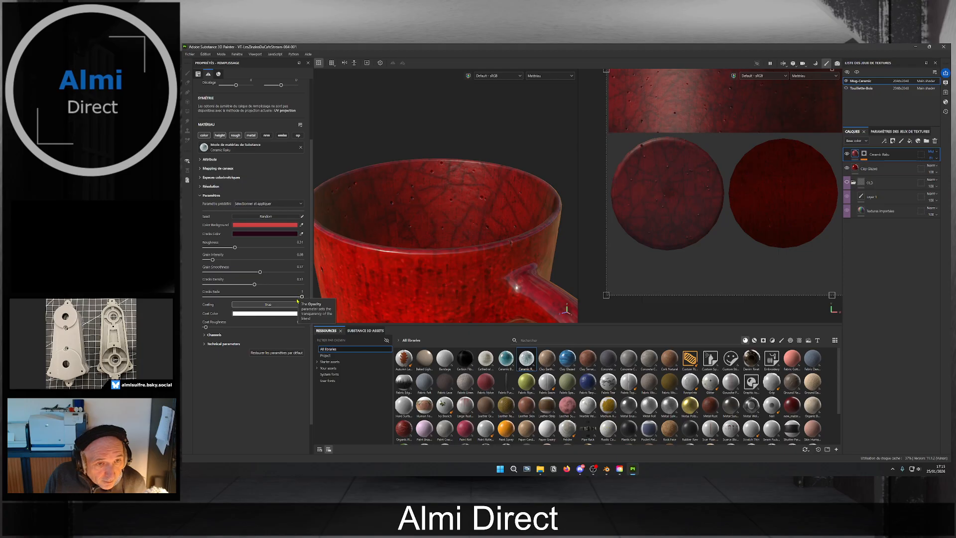
drag(301, 295, 269, 303)
scroll(416, 254, down, 2)
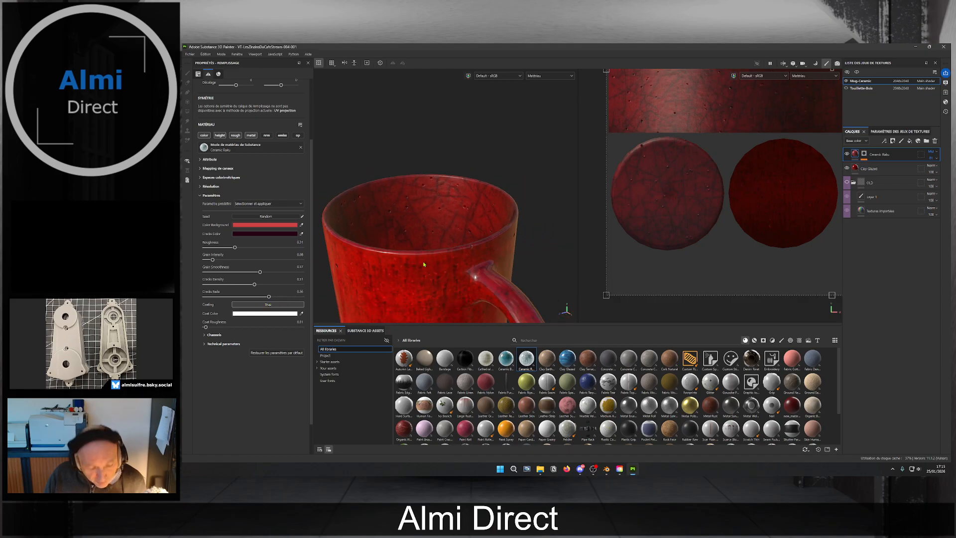
Compare the mug's inside with the Ceramic Raku layer hidden and shown.
alt+drag(405, 255, 399, 196)
scroll(444, 267, up, 3)
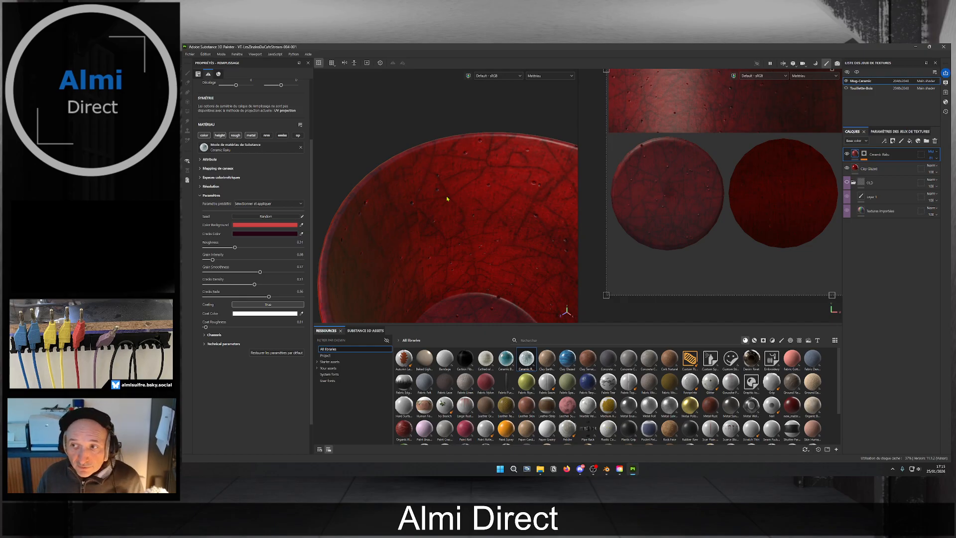
click(847, 154)
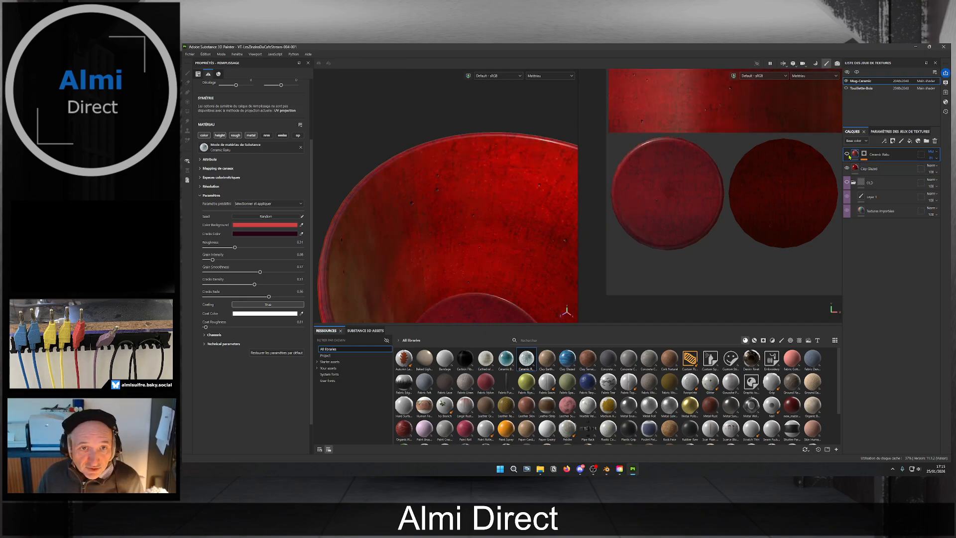
click(846, 154)
alt+drag(567, 209, 478, 242)
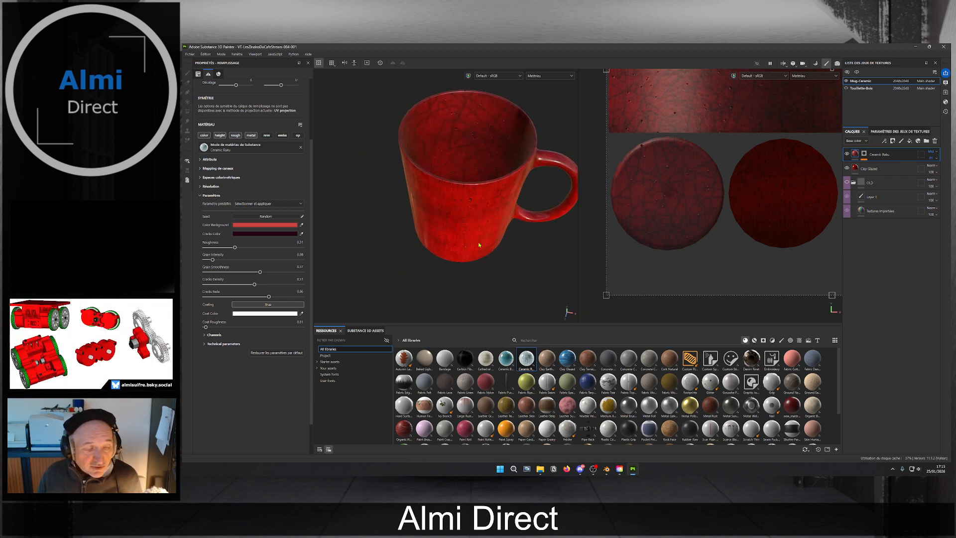
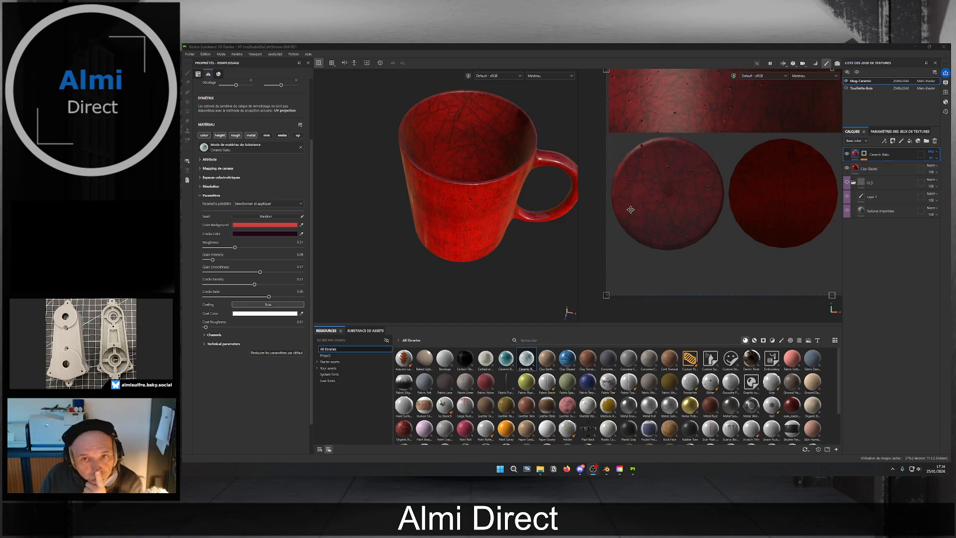
Examine the red glaze on the mug's handle, rim and outer wall from several angles.
alt+drag(499, 208, 460, 228)
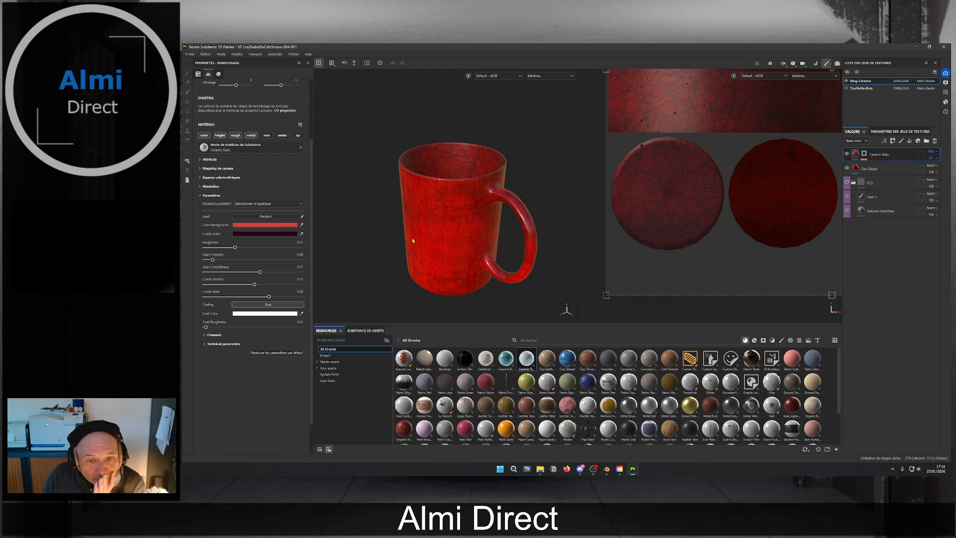
alt+drag(443, 168, 382, 183)
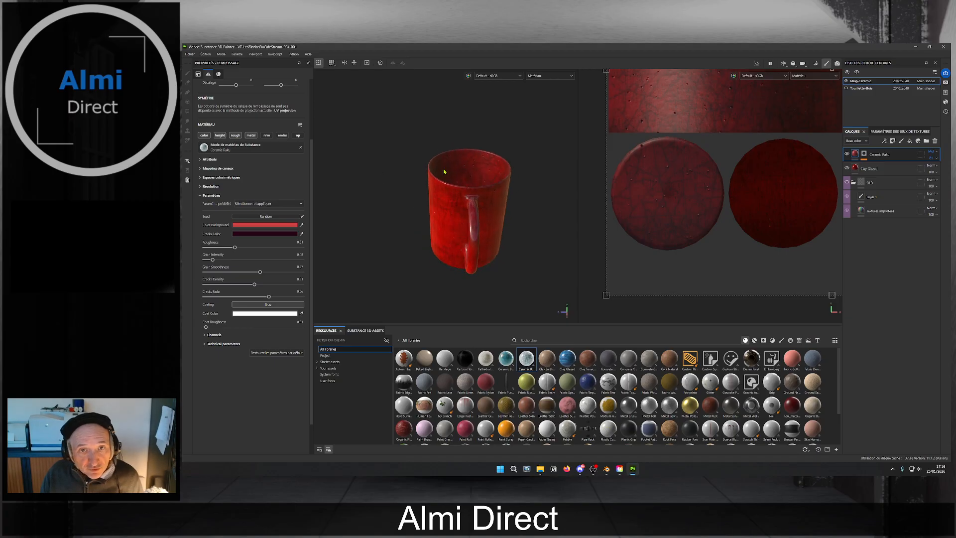
alt+drag(463, 171, 430, 205)
scroll(429, 205, up, 4)
scroll(441, 264, down, 3)
mouse_move(441, 264)
alt+mouse_down()
mouse_move(493, 241)
mouse_move(492, 225)
mouse_move(500, 271)
mouse_move(438, 275)
alt+mouse_up()
alt+middle_drag(515, 238, 495, 217)
scroll(495, 216, down, 1)
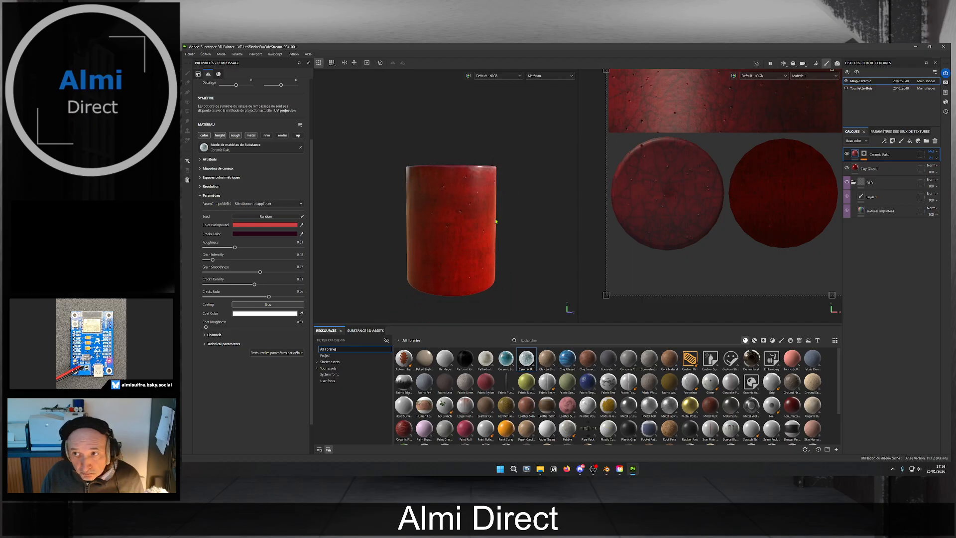
Select the Clay Glazed layer and save the project.
click(895, 171)
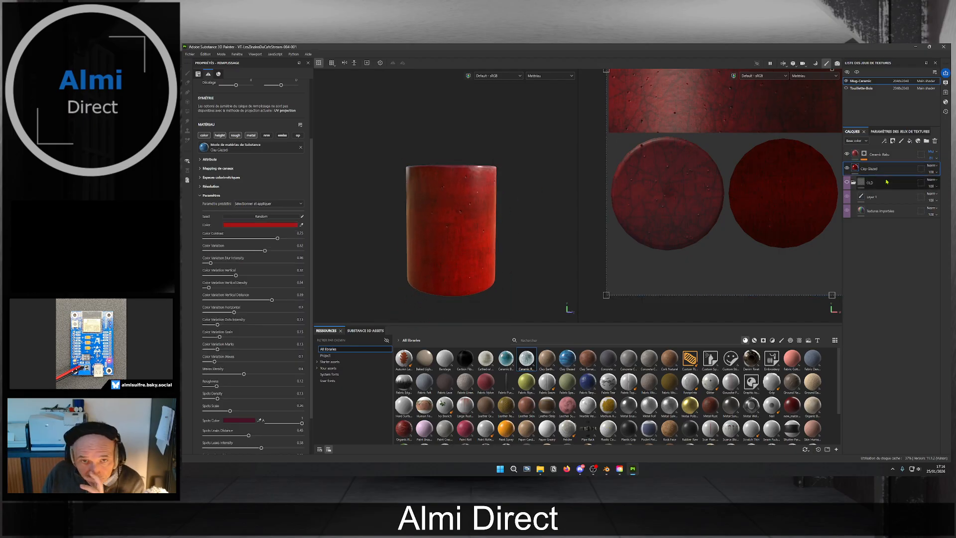
click(190, 54)
click(213, 105)
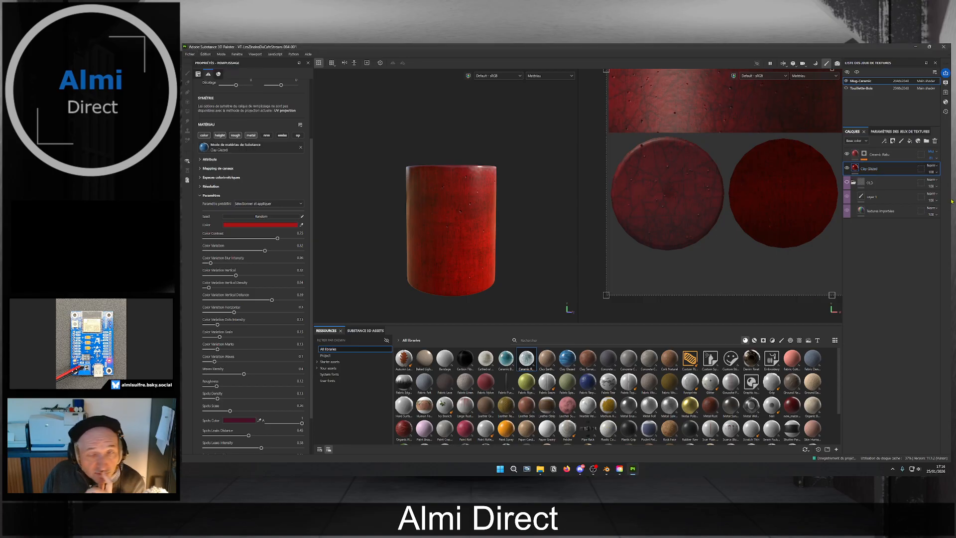
Add a filter to the Clay Glazed layer and assign MatFx Peeling Paint to it.
right_click(890, 169)
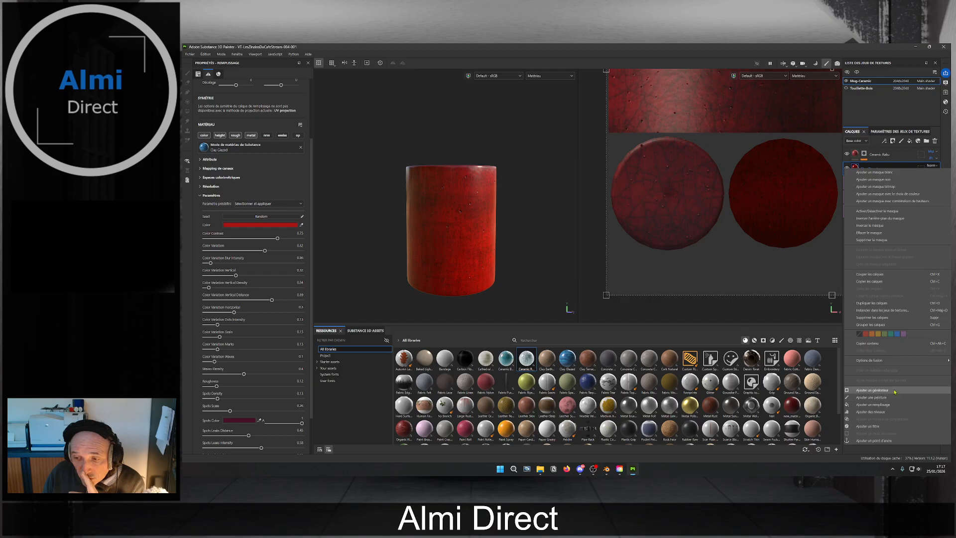
click(894, 427)
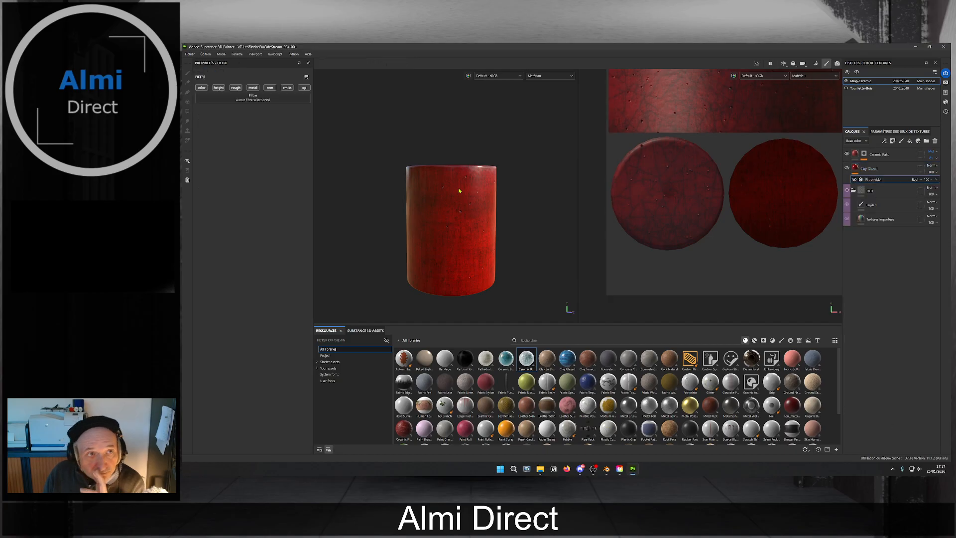
scroll(496, 219, up, 3)
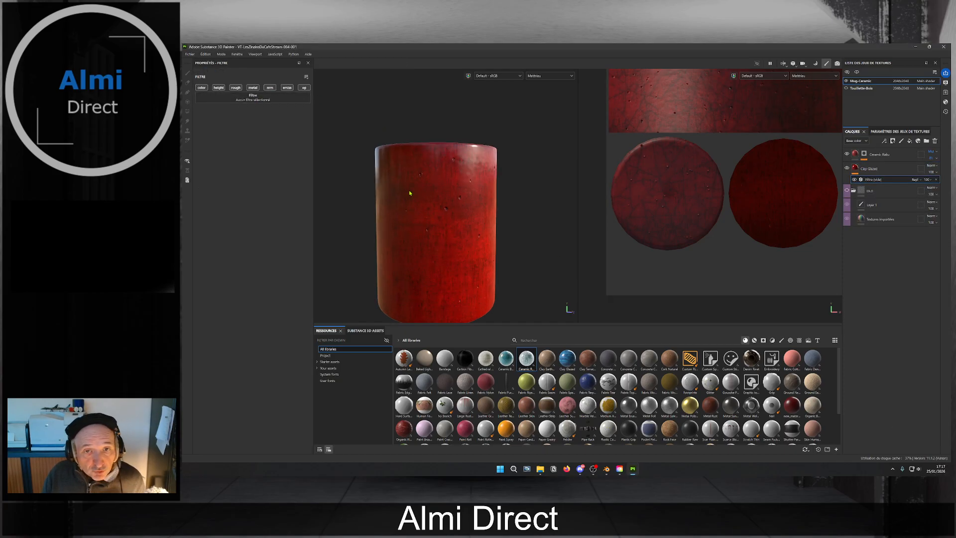
scroll(438, 185, up, 3)
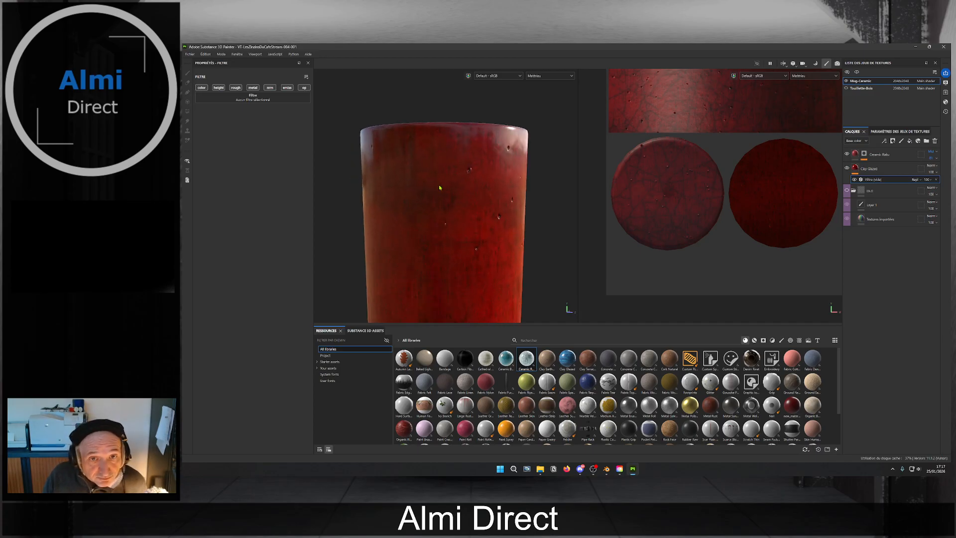
click(249, 101)
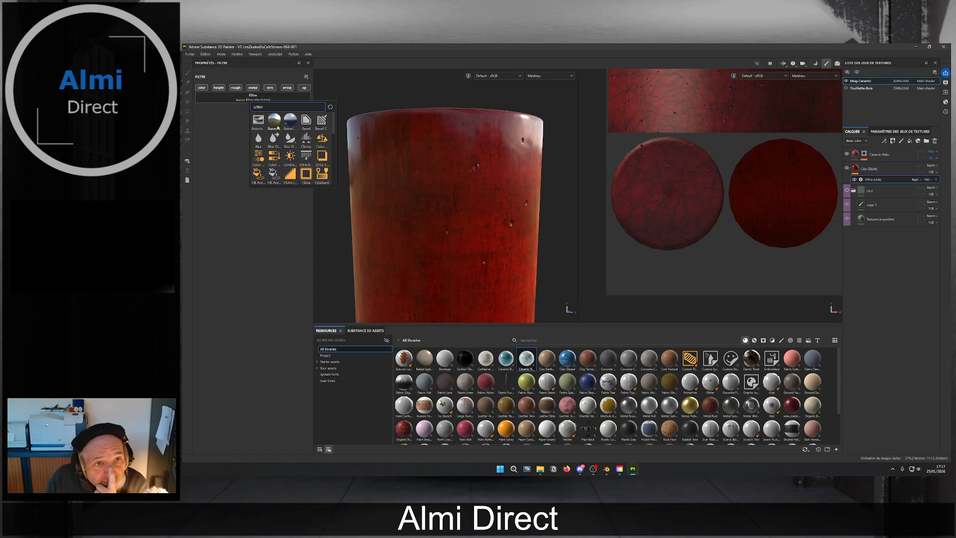
scroll(293, 147, down, 1)
scroll(307, 176, down, 2)
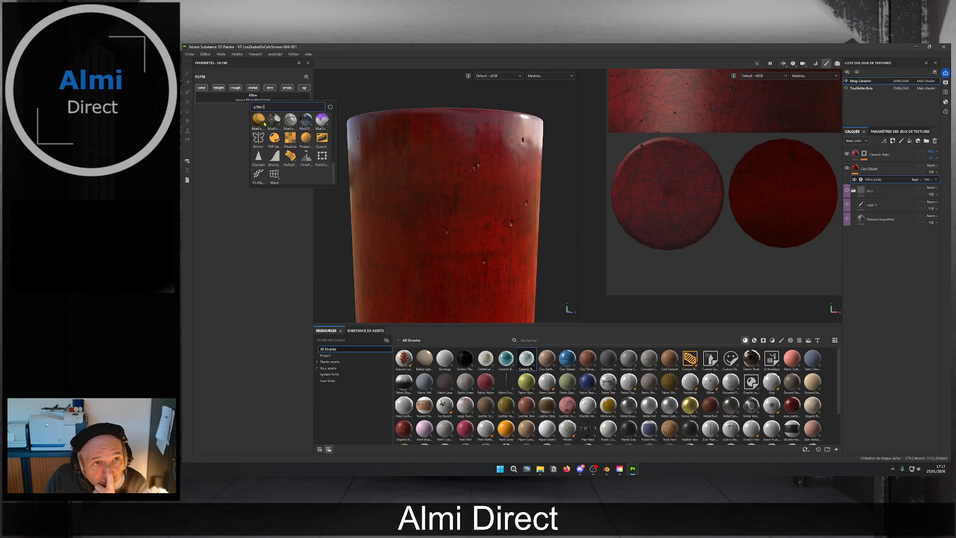
click(325, 124)
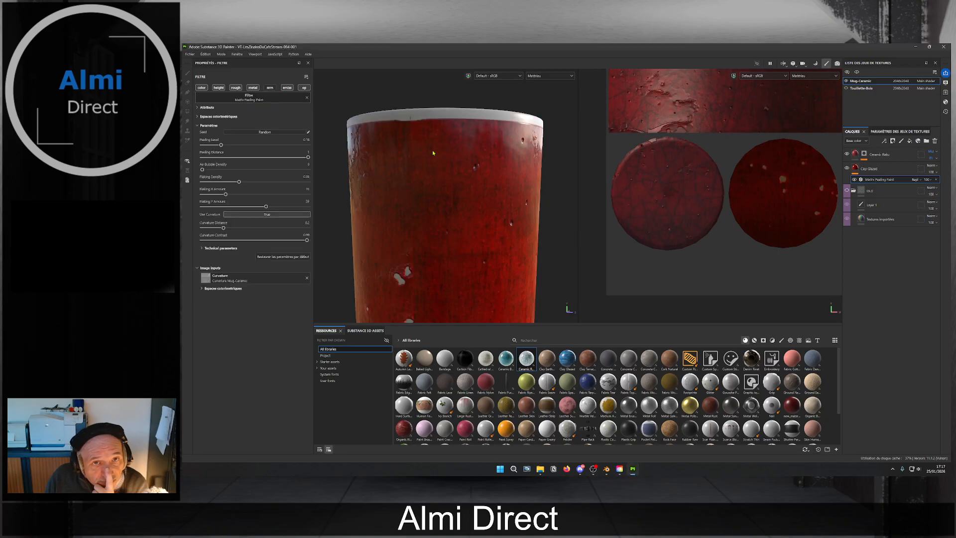
Try different Peeling Level amounts on the mug's outside and delete the Peeling Paint filter from the Clay Glazed layer.
scroll(463, 172, down, 2)
alt+drag(498, 182, 488, 215)
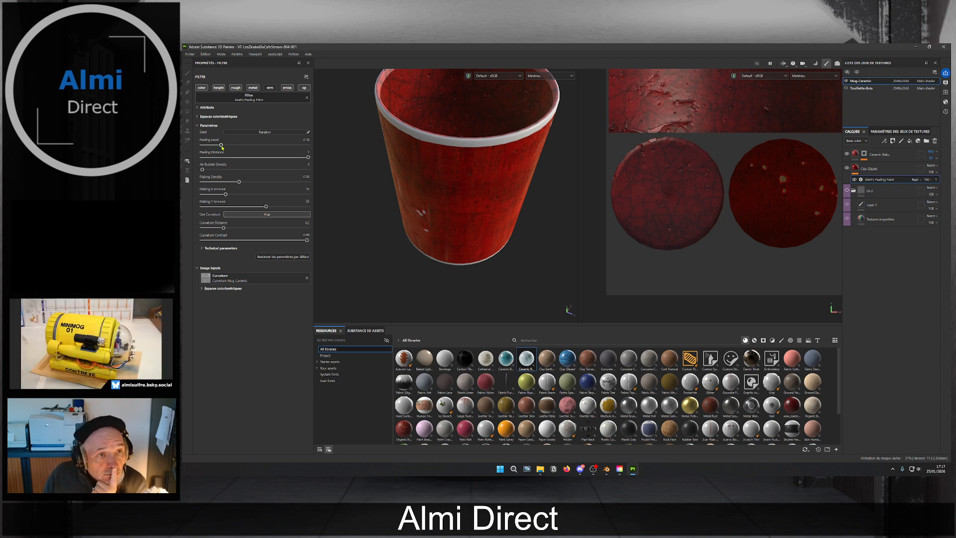
drag(222, 146, 235, 147)
alt+drag(457, 256, 390, 255)
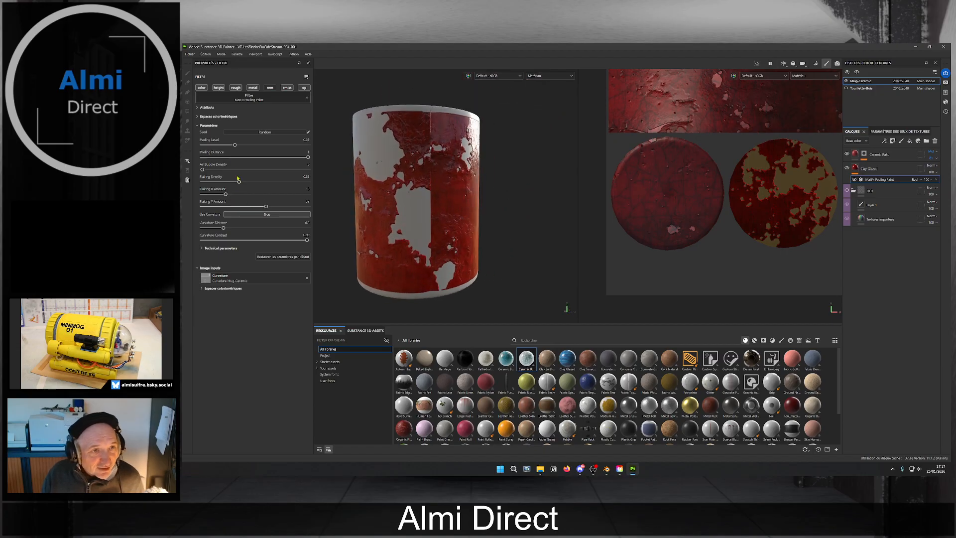
drag(237, 148, 227, 149)
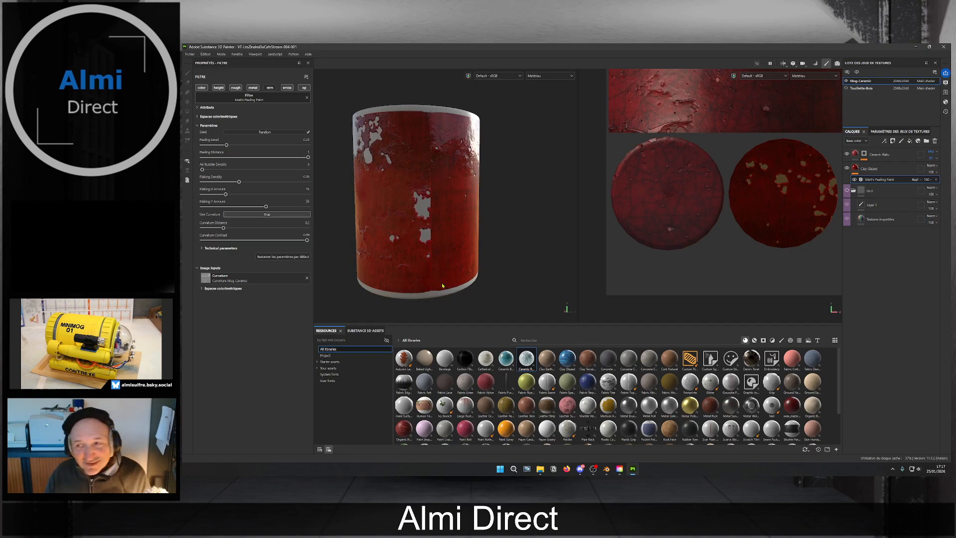
click(936, 180)
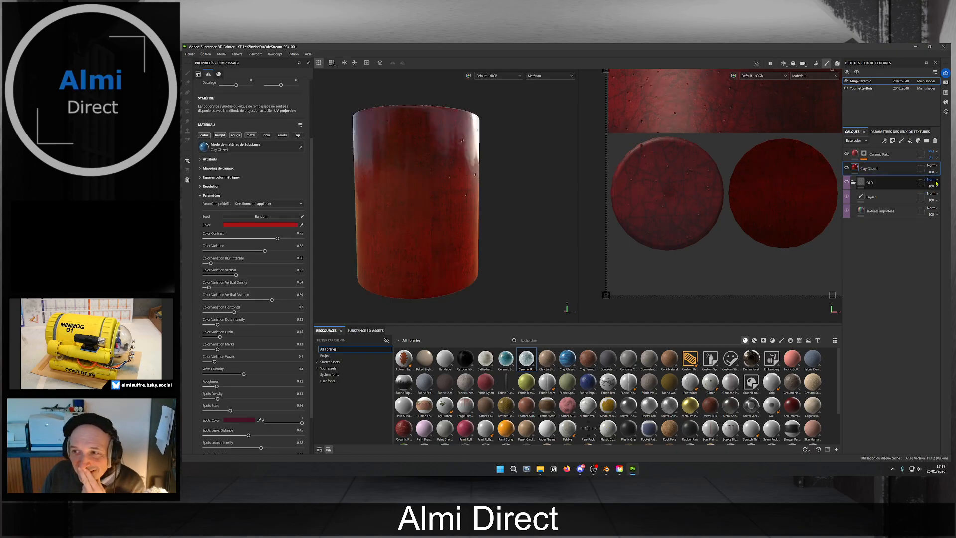
Add a Blur filter to the Clay Glazed layer and reduce its Blur Intensity to 0.14.
right_click(891, 171)
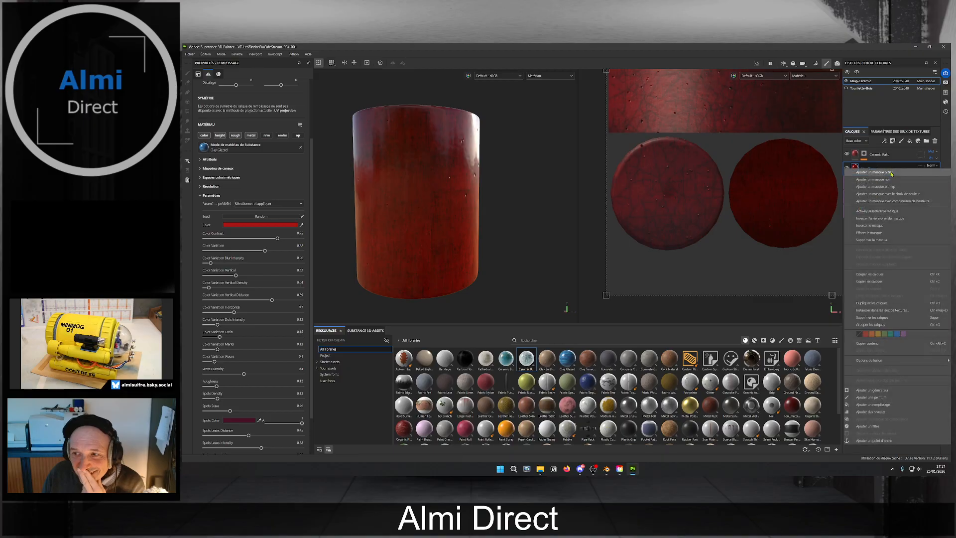
click(878, 430)
click(254, 99)
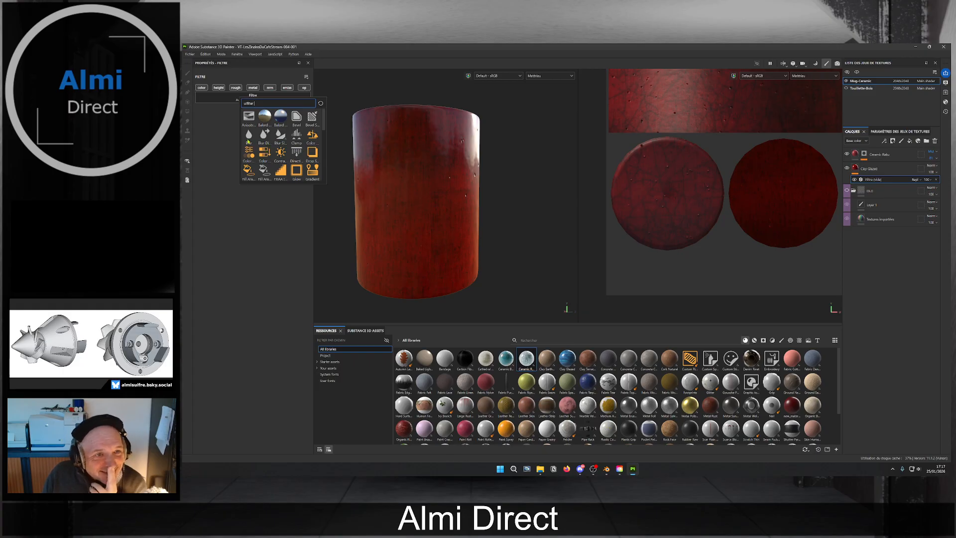
click(248, 136)
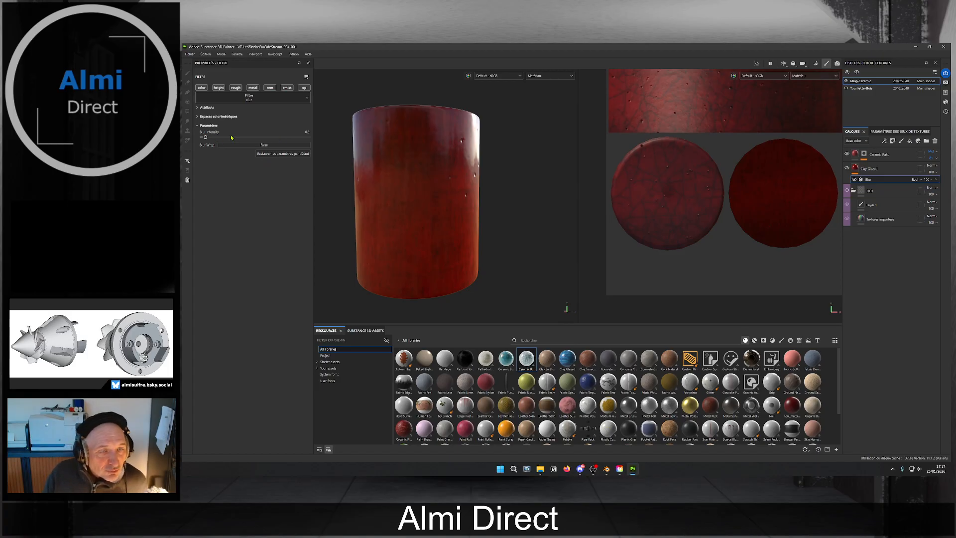
scroll(371, 172, up, 3)
alt+middle_drag(372, 173, 437, 253)
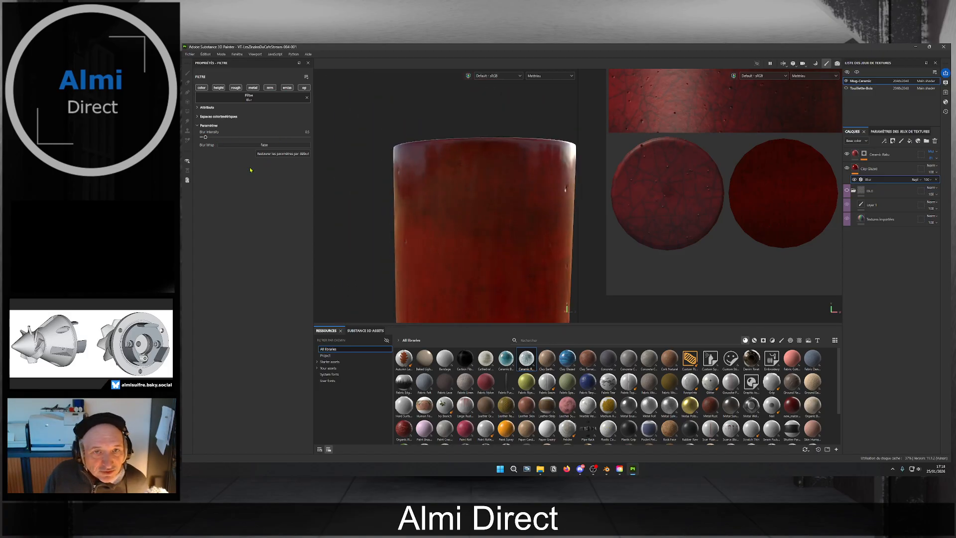
drag(205, 140, 202, 141)
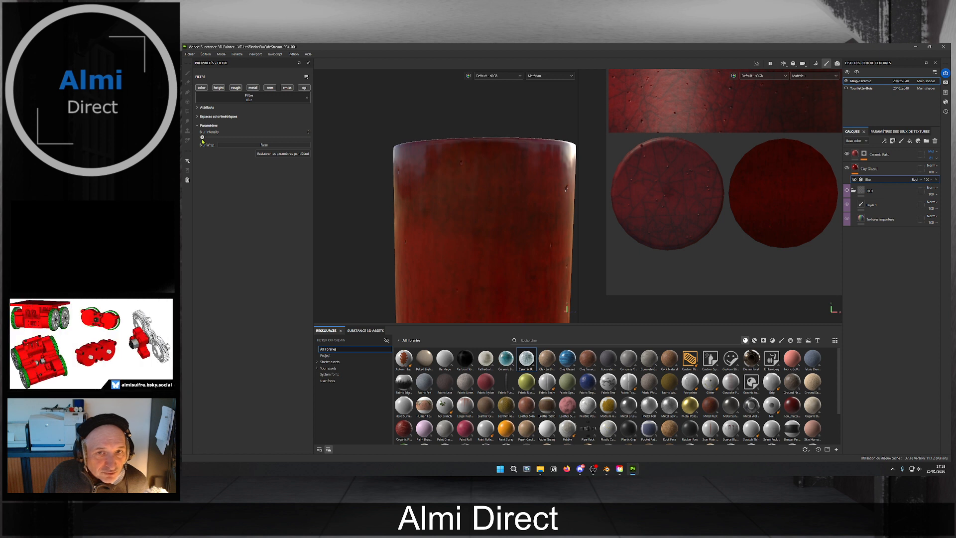
Examine the glaze on the mug's inside and outer wall with the Blur filter applied, keeping Blur Intensity at 0.14.
scroll(394, 217, down, 2)
alt+drag(395, 217, 300, 250)
scroll(399, 244, up, 3)
mouse_move(398, 215)
alt+middle_down()
mouse_move(425, 224)
mouse_move(410, 214)
alt+middle_up()
scroll(450, 216, down, 4)
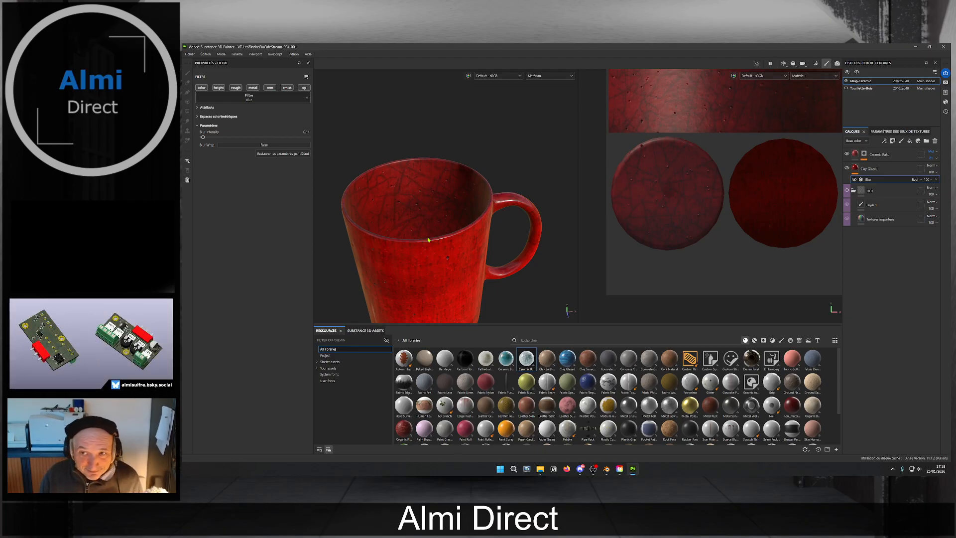
alt+drag(486, 195, 482, 228)
scroll(450, 242, up, 4)
drag(203, 139, 203, 139)
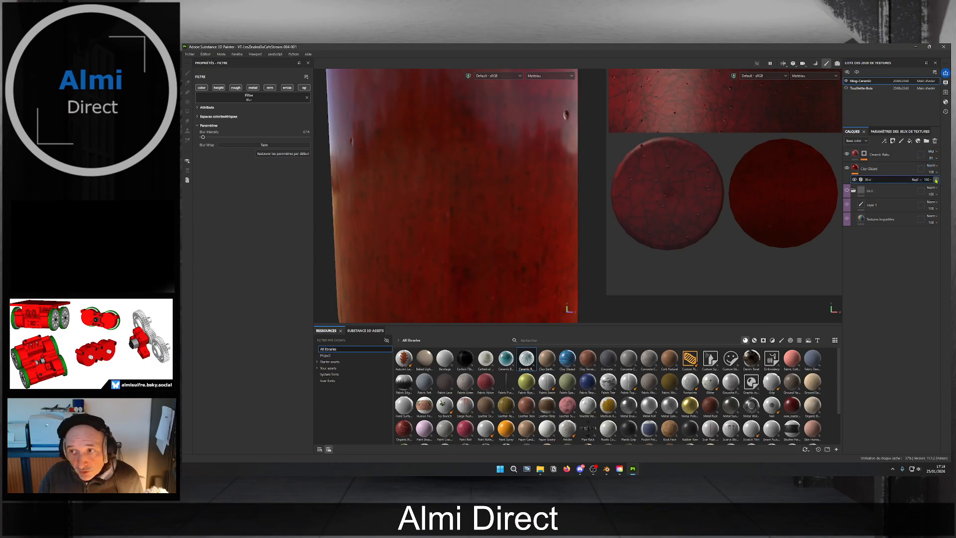
Add a new filter to the Clay Glazed layer and bring up the choice of available filters.
click(901, 171)
right_click(902, 172)
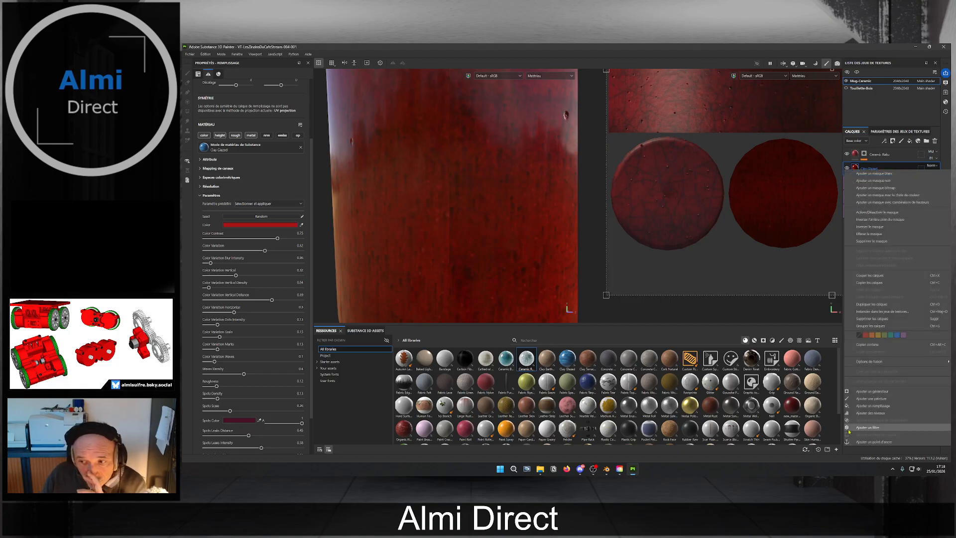
click(891, 428)
click(264, 100)
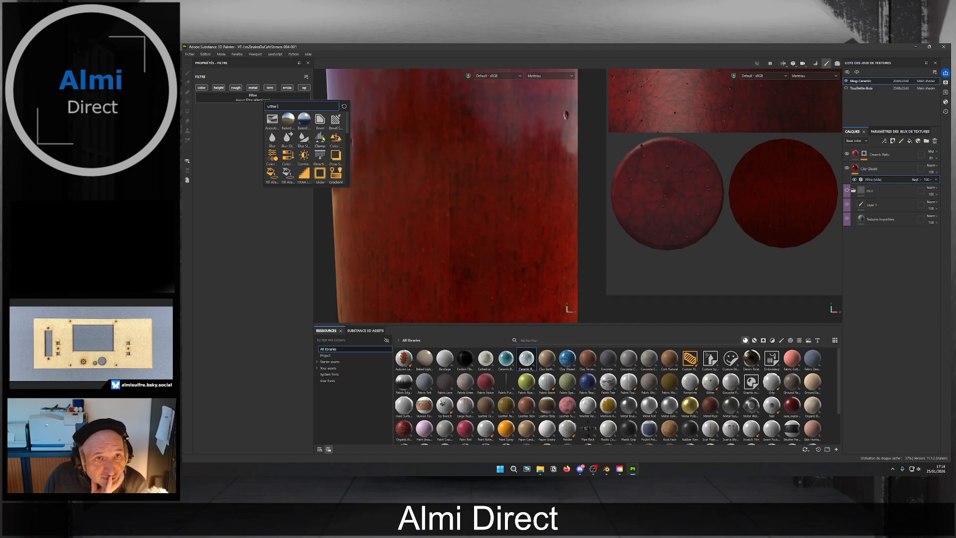
Browse the filter library as far as Warp and assign Blur Slope to the Clay Glazed layer's new filter.
scroll(333, 144, down, 3)
scroll(323, 141, up, 3)
scroll(304, 179, down, 3)
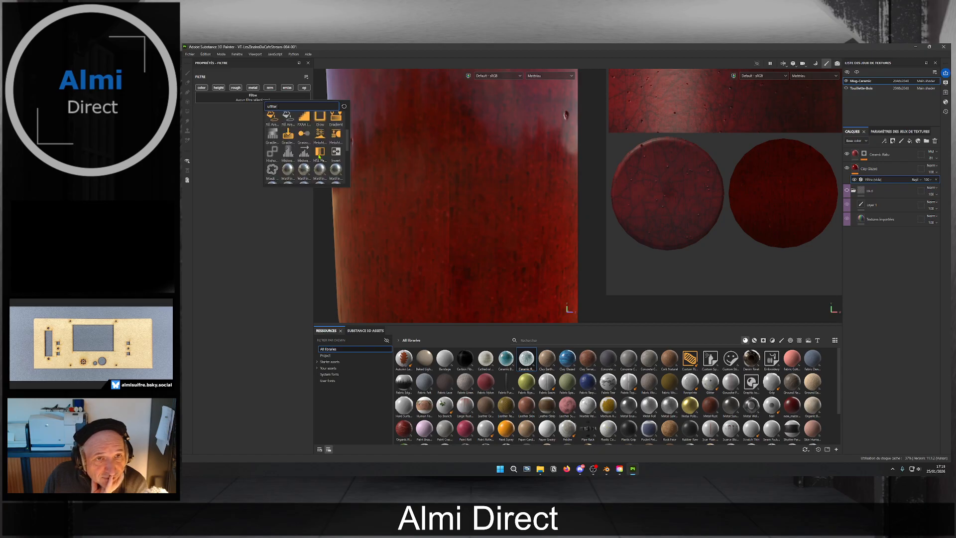
mouse_move(333, 156)
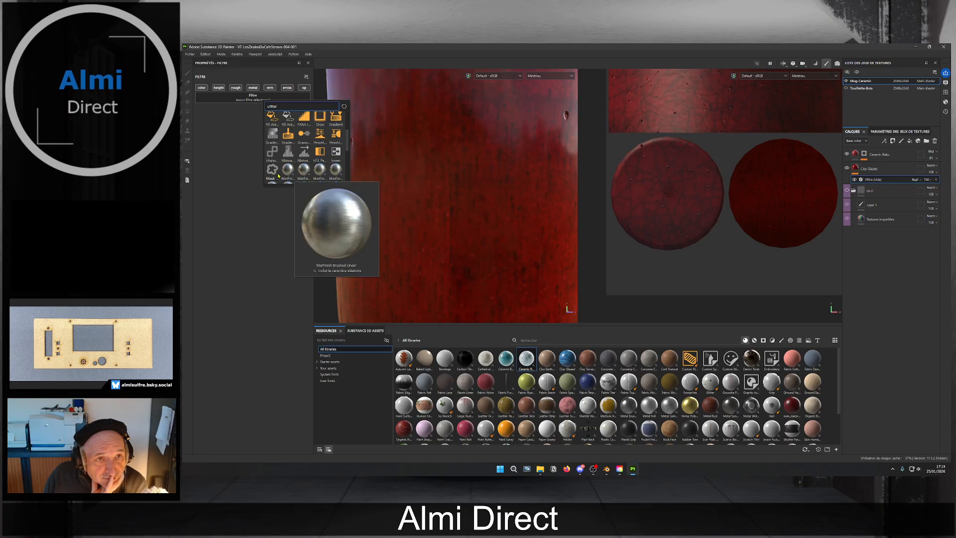
mouse_move(278, 175)
mouse_move(277, 155)
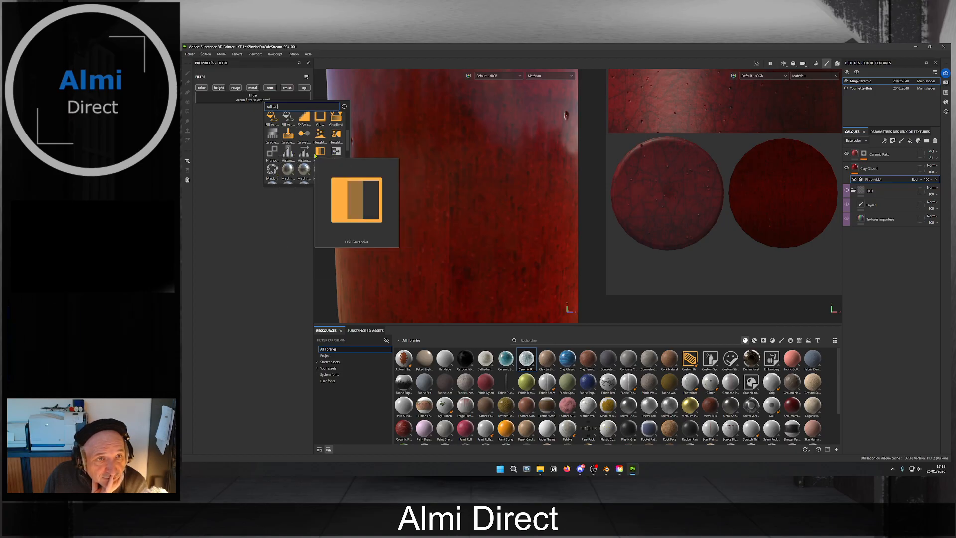
scroll(306, 158, down, 5)
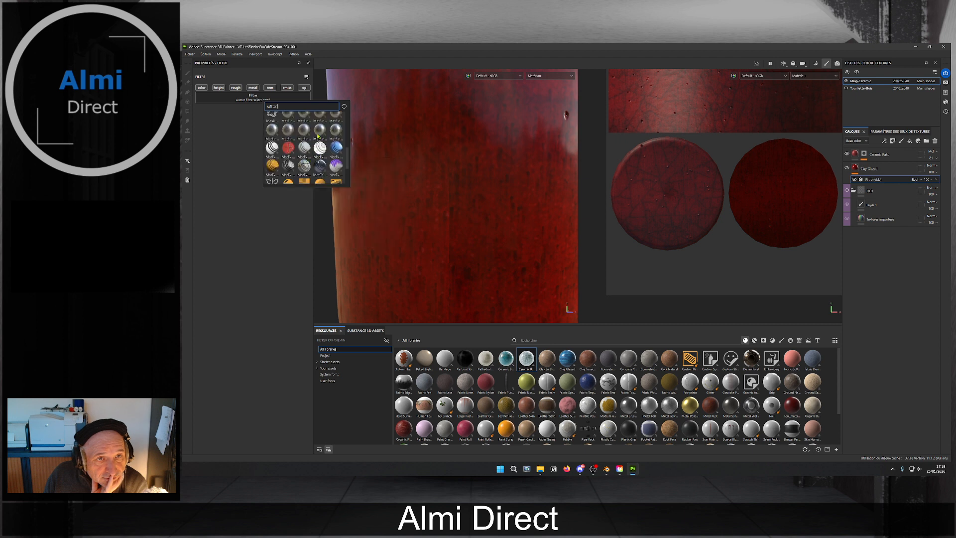
scroll(331, 169, down, 3)
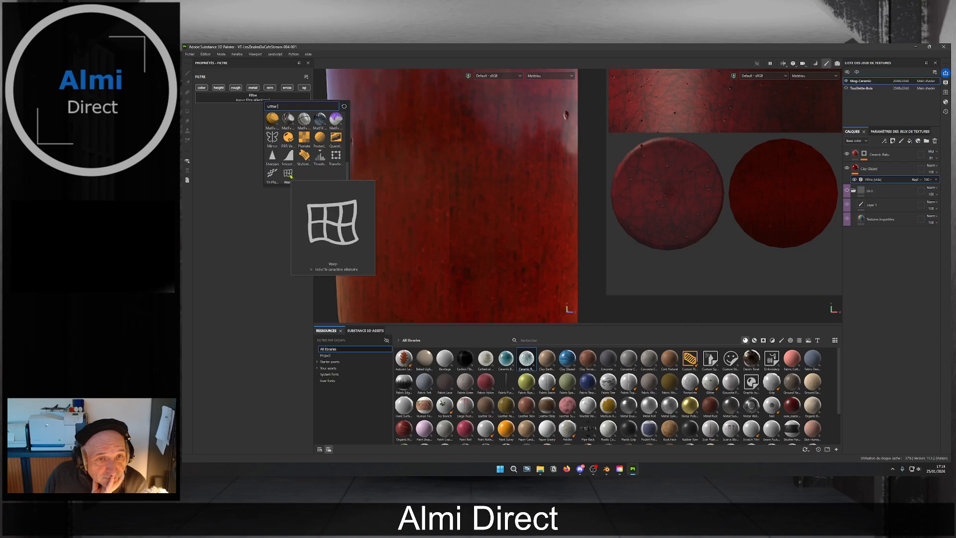
scroll(291, 170, up, 6)
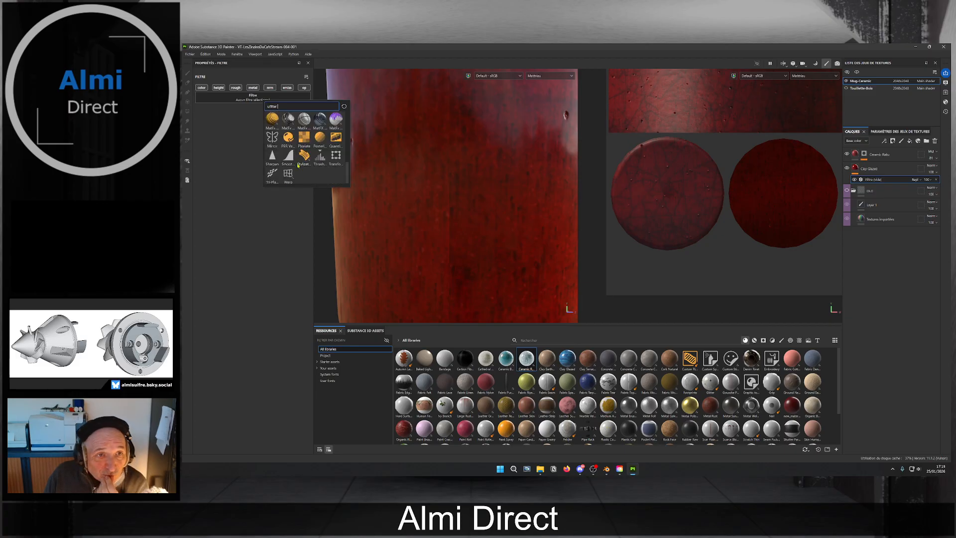
scroll(301, 166, up, 3)
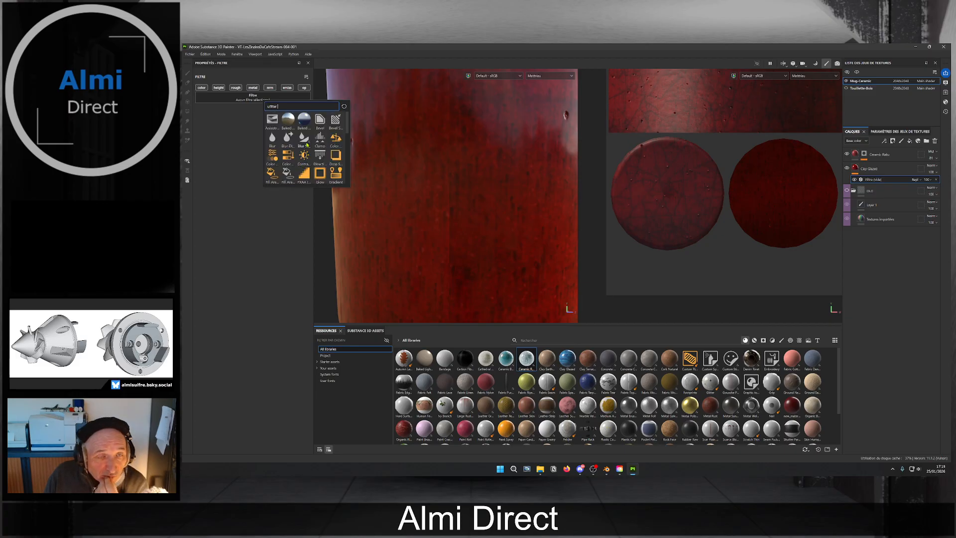
click(305, 142)
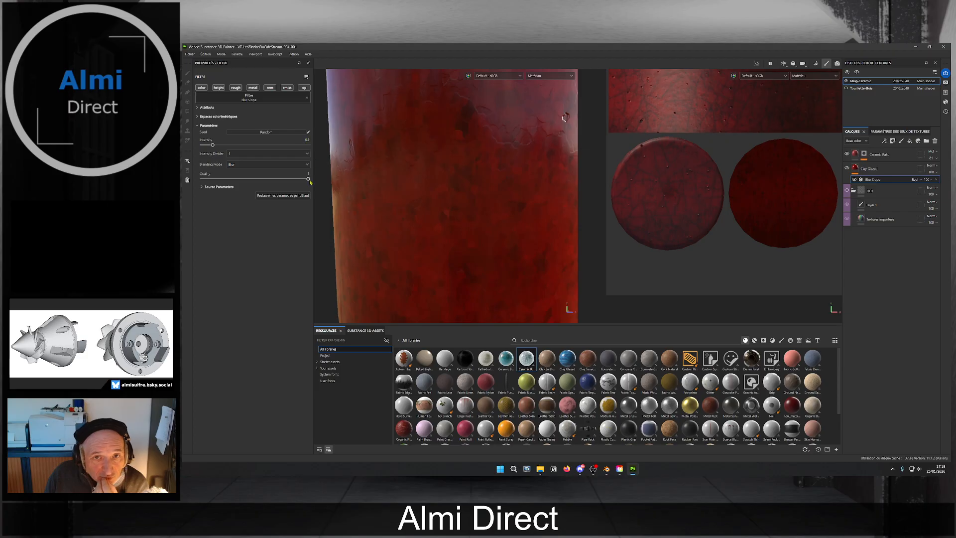
Undo the Blur Slope assignment and remove the empty filter from the Clay Glazed layer.
scroll(416, 183, down, 3)
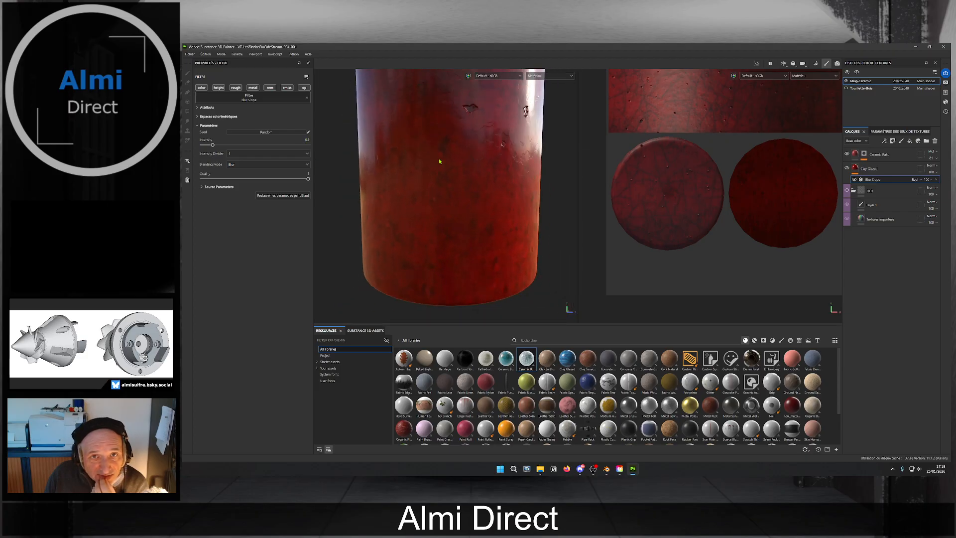
key(ctrl+z)
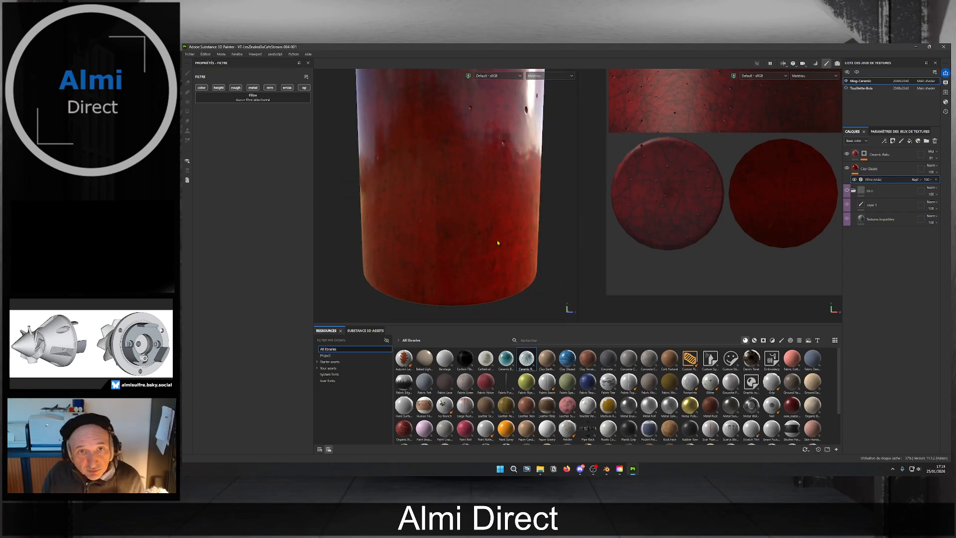
click(876, 168)
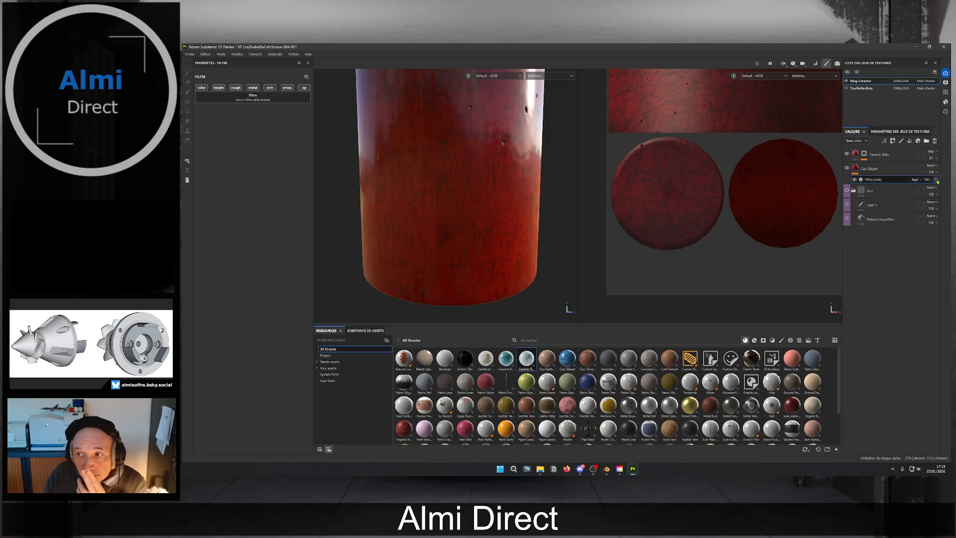
Try a Blur Directional filter with higher Intensity and Angle on the Clay Glazed layer, and delete it.
right_click(881, 169)
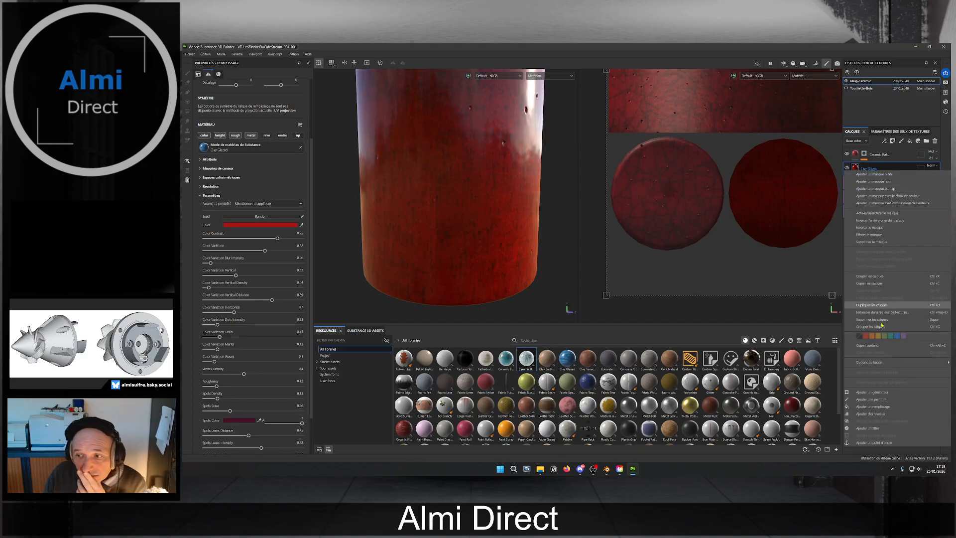
click(867, 428)
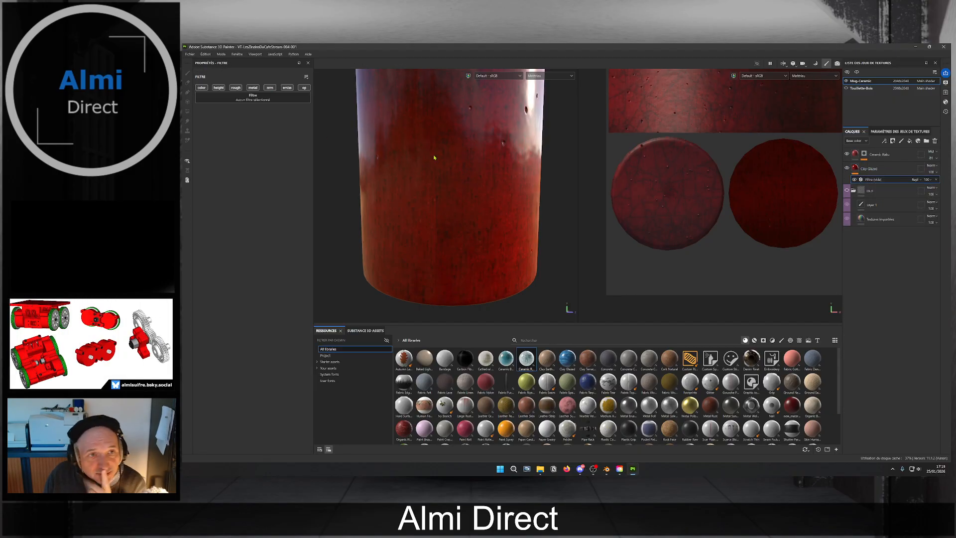
click(253, 97)
click(283, 137)
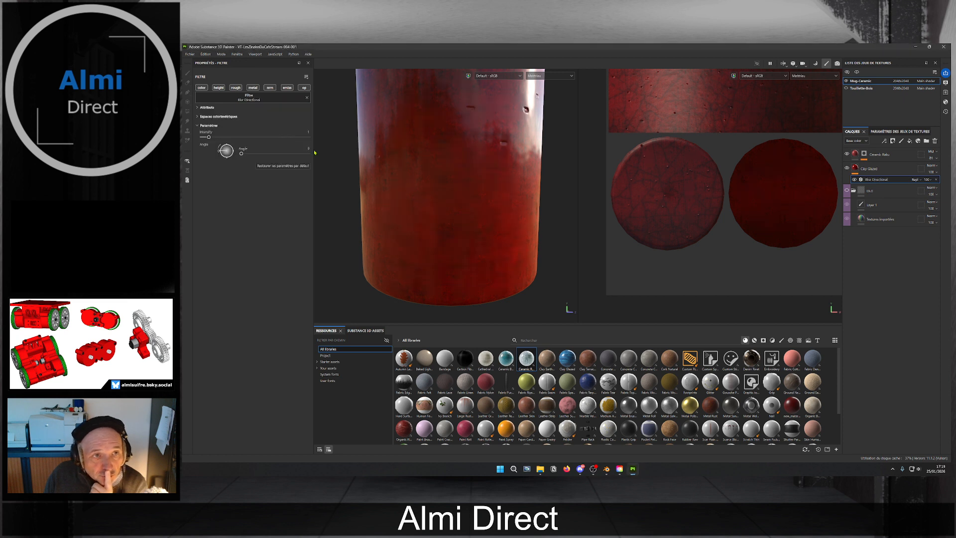
mouse_move(208, 138)
mouse_down()
mouse_move(268, 155)
mouse_move(253, 157)
mouse_up()
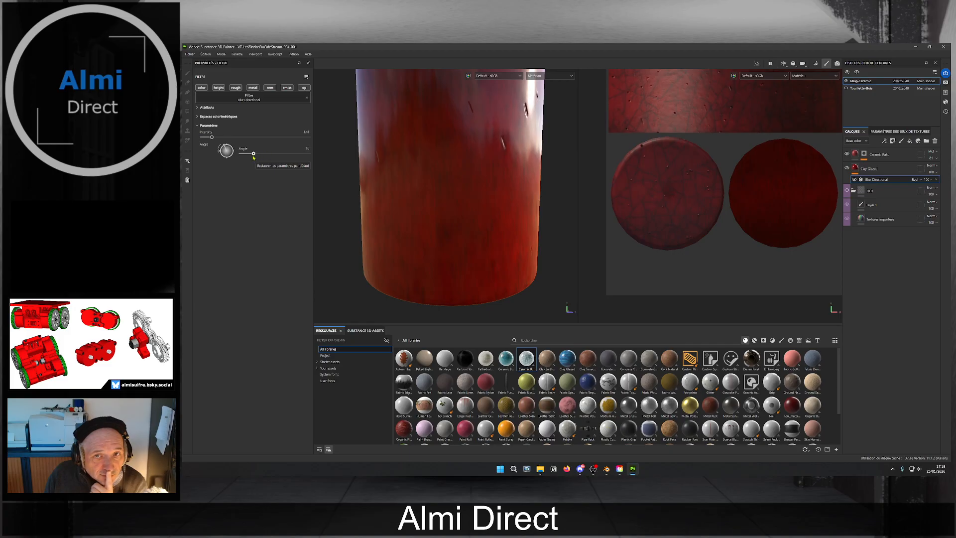
key(Delete)
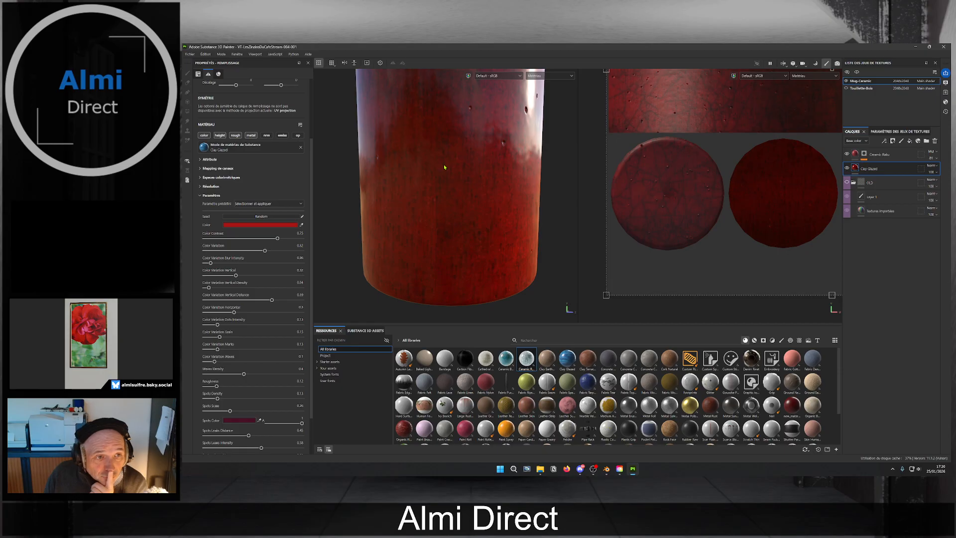
Check the Clay Glazed material's presets and its resolution options, keeping the resolution on Auto.
click(289, 204)
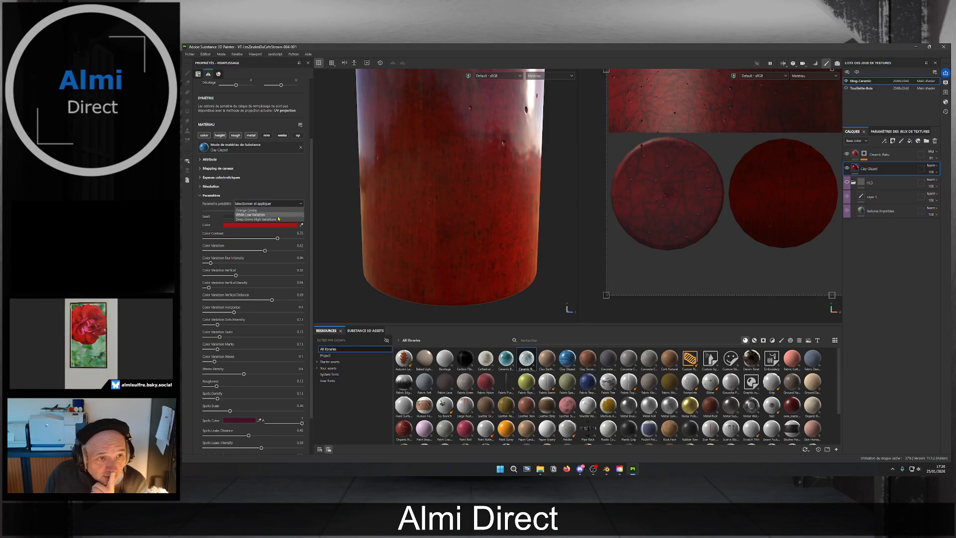
click(295, 171)
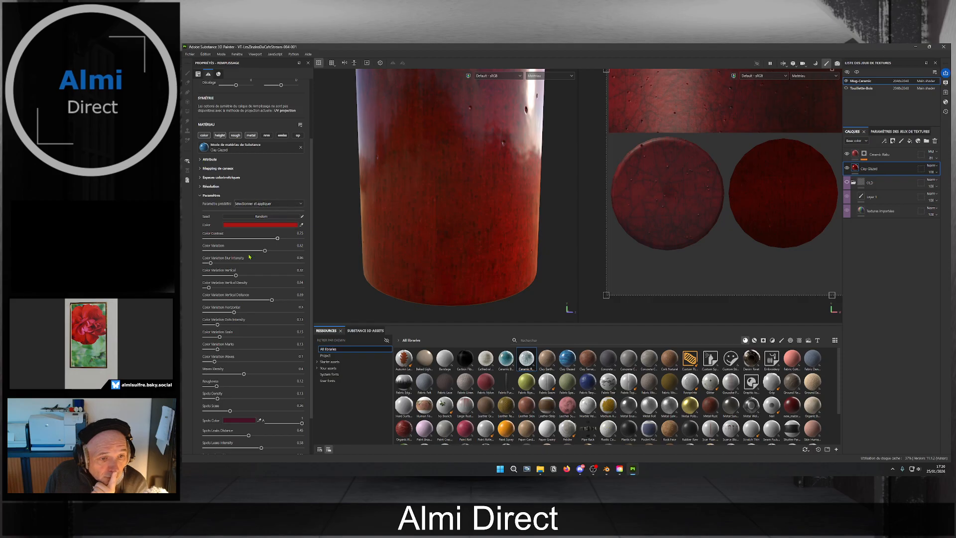
scroll(303, 342, down, 2)
scroll(303, 342, up, 5)
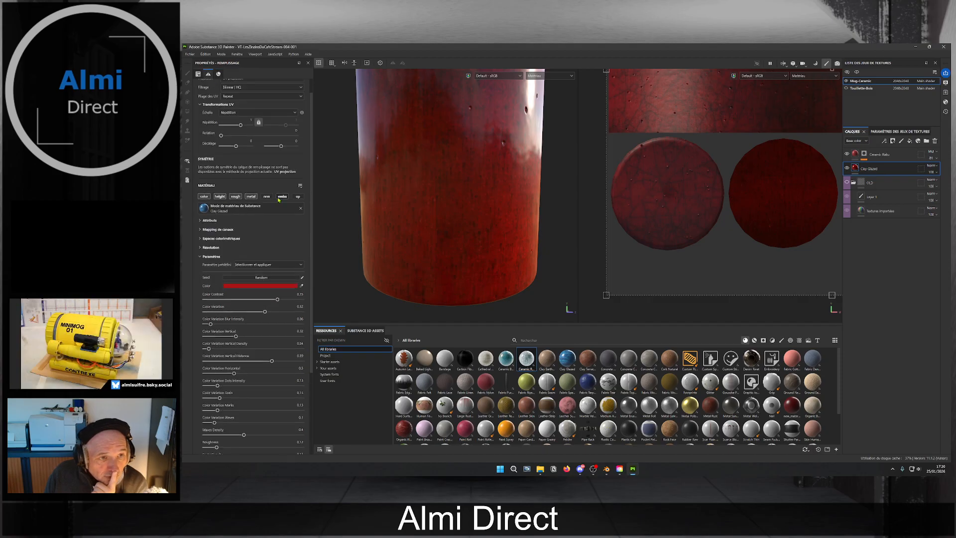
click(200, 248)
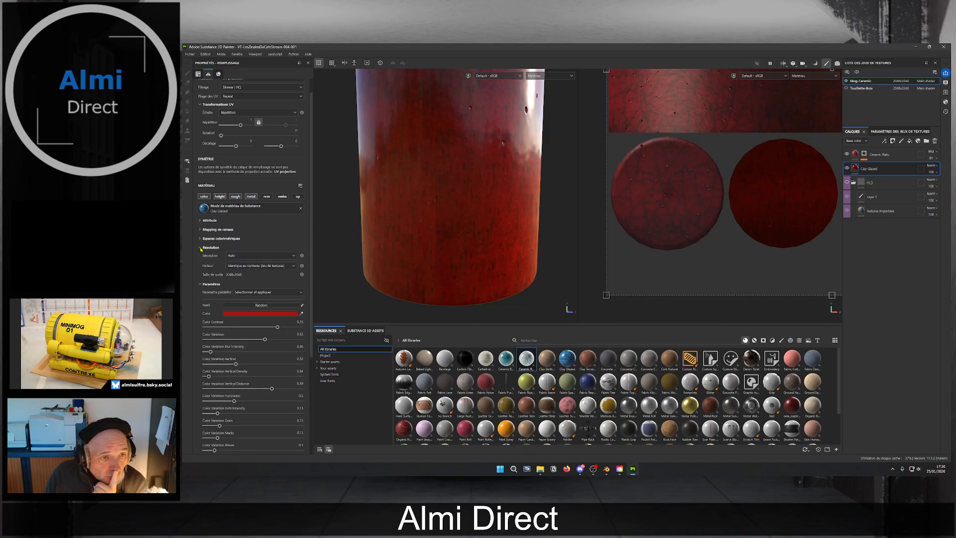
click(256, 255)
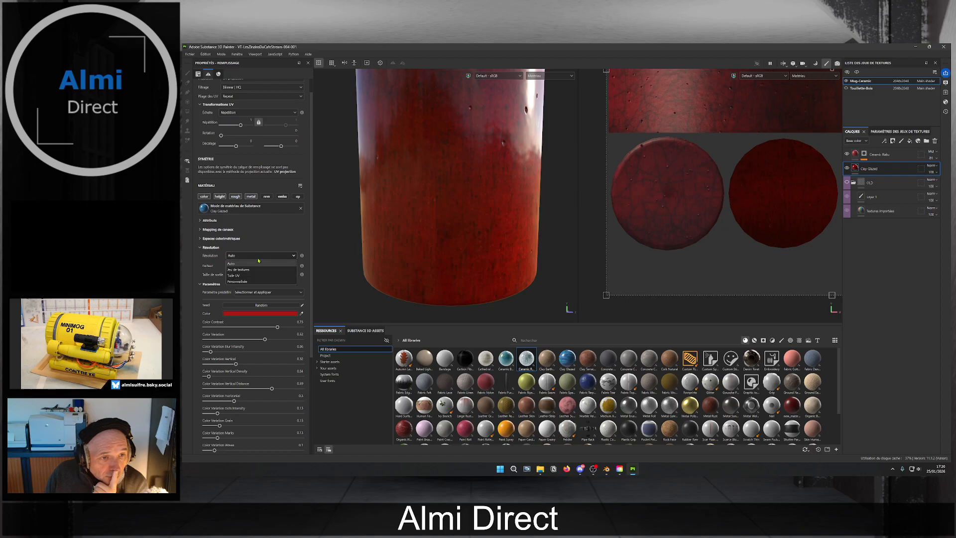
click(275, 239)
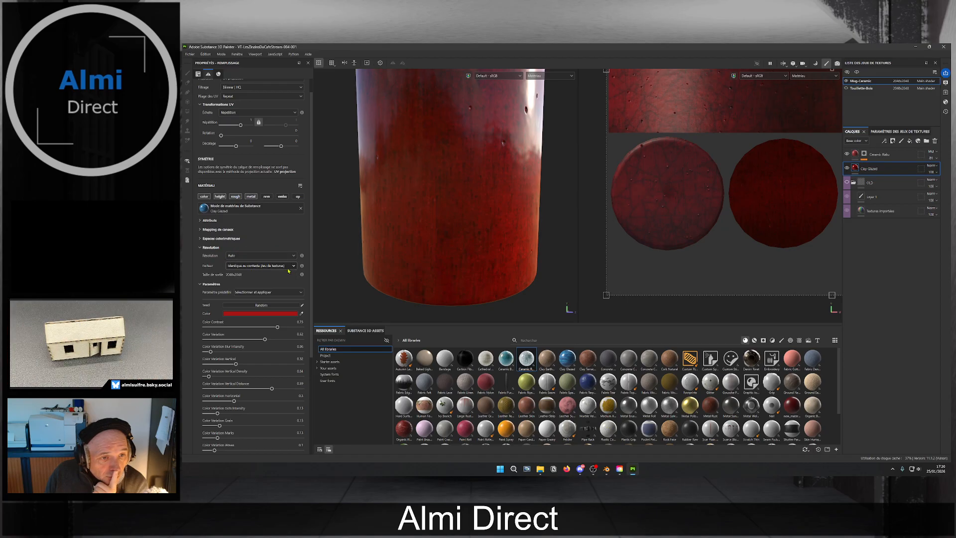
click(202, 248)
click(203, 248)
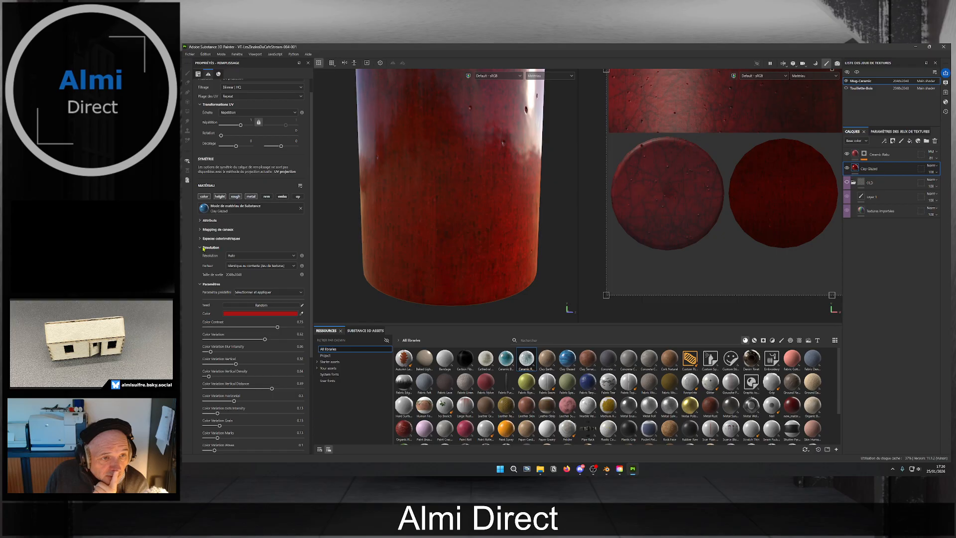
click(203, 248)
Check the Clay Glazed material's channel mapping, color space and attribute settings.
click(201, 230)
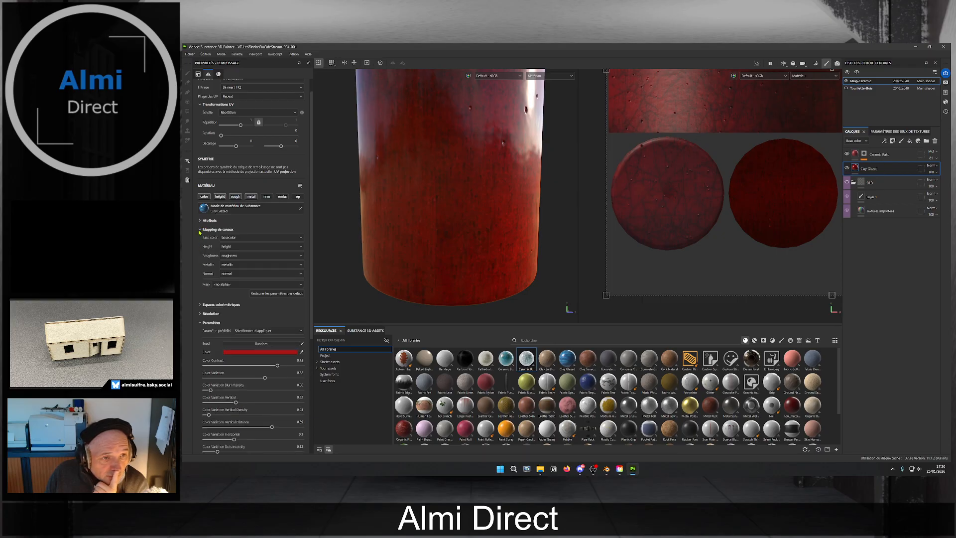
click(200, 230)
click(201, 239)
click(201, 240)
click(200, 221)
click(201, 221)
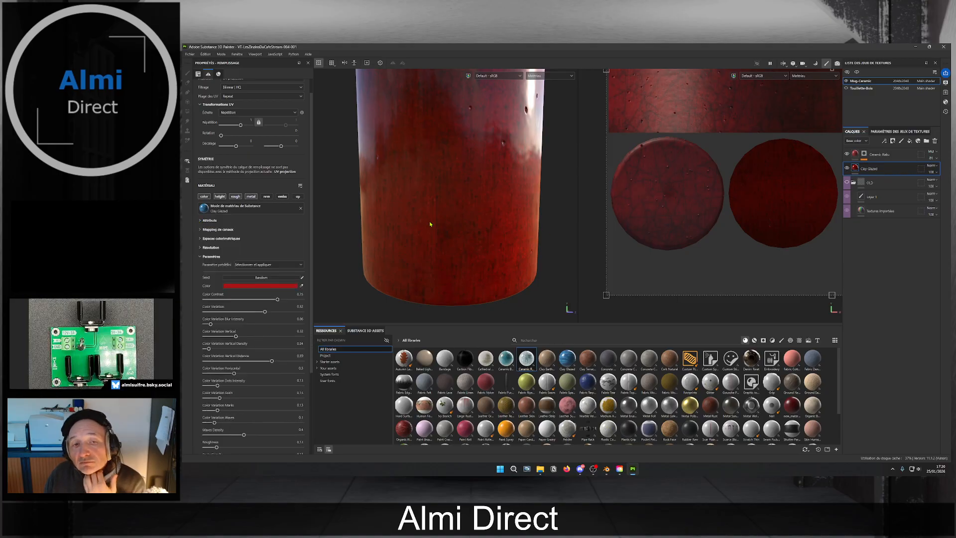
Select the Ceramic Raku layer and examine its cracks up close on the mug's inner wall.
scroll(454, 197, down, 2)
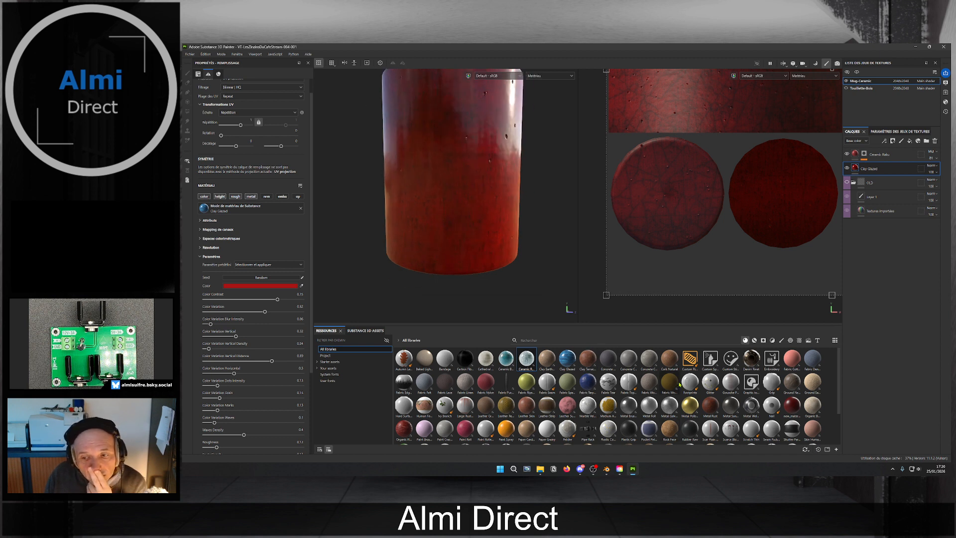
mouse_move(680, 384)
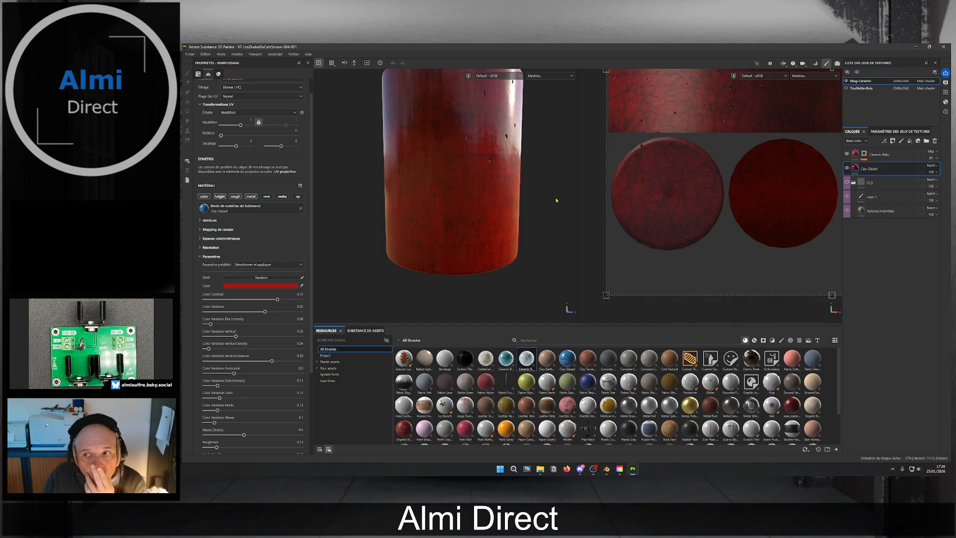
click(898, 157)
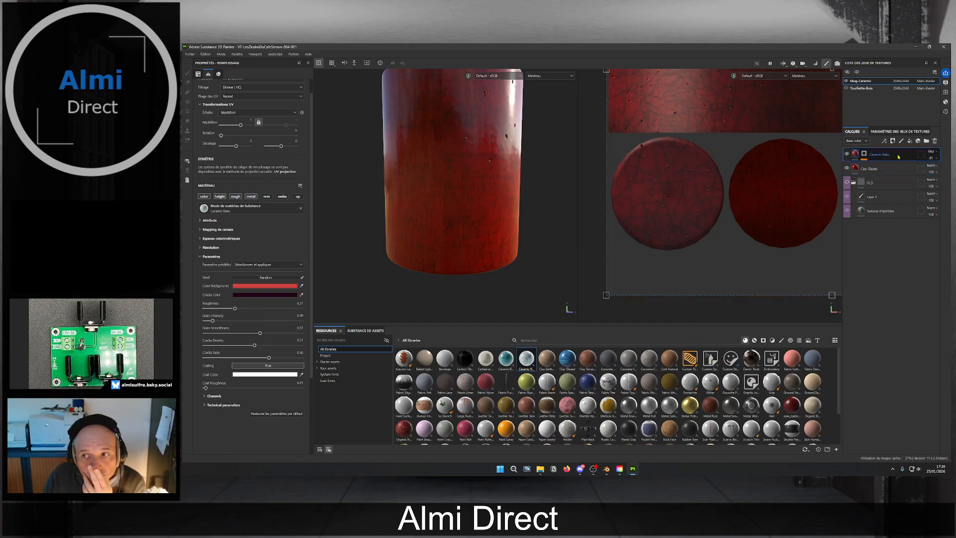
scroll(473, 211, down, 3)
alt+drag(487, 205, 463, 187)
scroll(474, 192, up, 5)
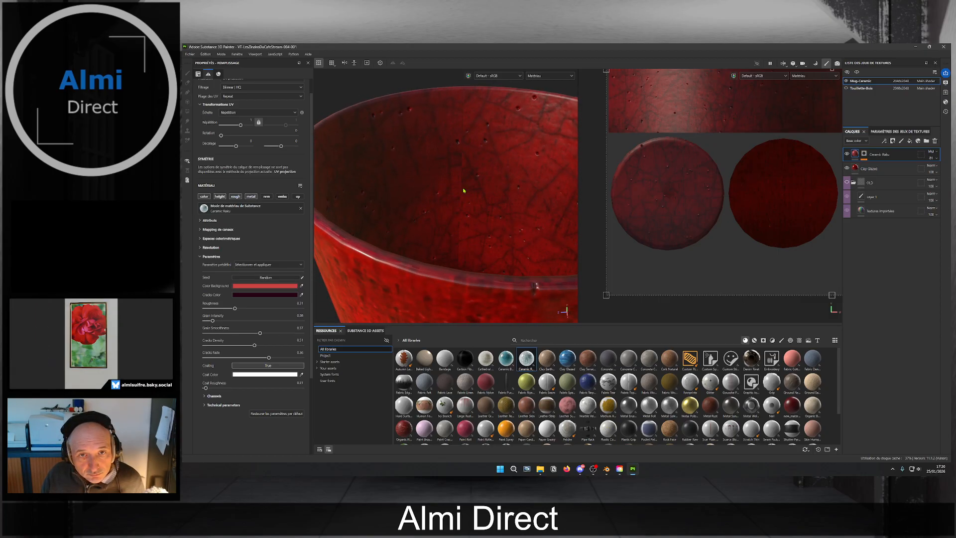
scroll(465, 179, up, 5)
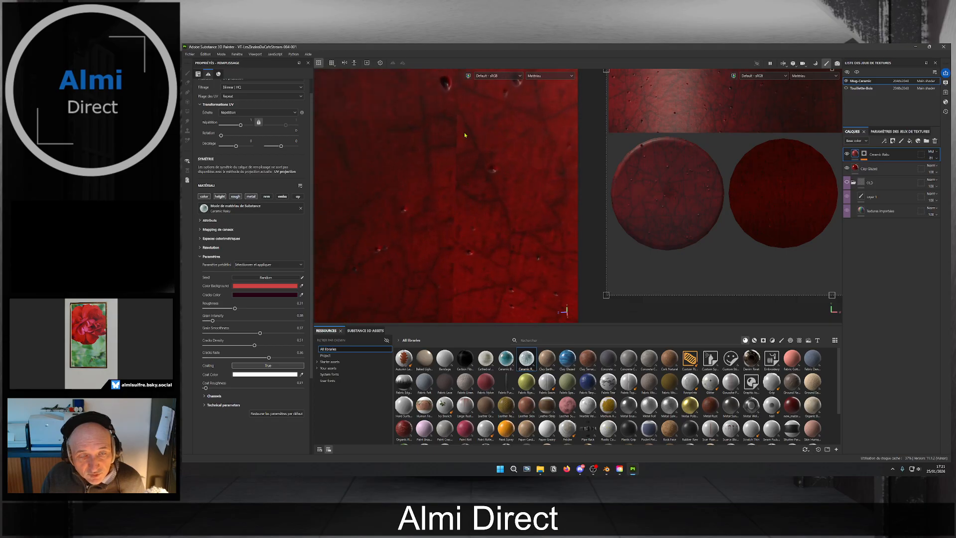
Examine the whole mug from several sides, including the outer glaze, handle and base edge.
key(f)
alt+drag(445, 189, 423, 177)
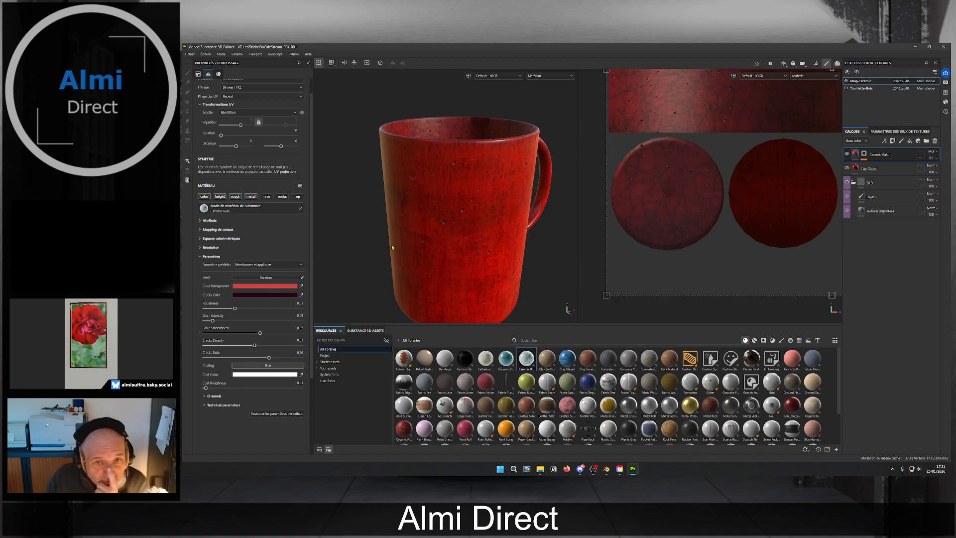
mouse_move(403, 234)
alt+mouse_down()
mouse_move(424, 210)
mouse_move(383, 217)
mouse_move(418, 225)
alt+mouse_up()
scroll(400, 227, down, 2)
scroll(435, 243, up, 2)
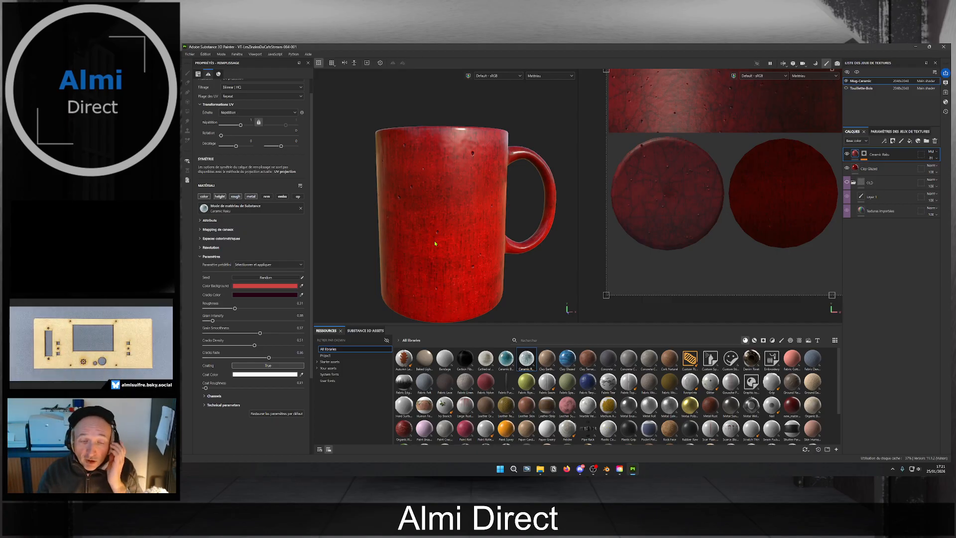
alt+drag(441, 239, 486, 164)
alt+drag(421, 242, 447, 267)
scroll(407, 263, up, 5)
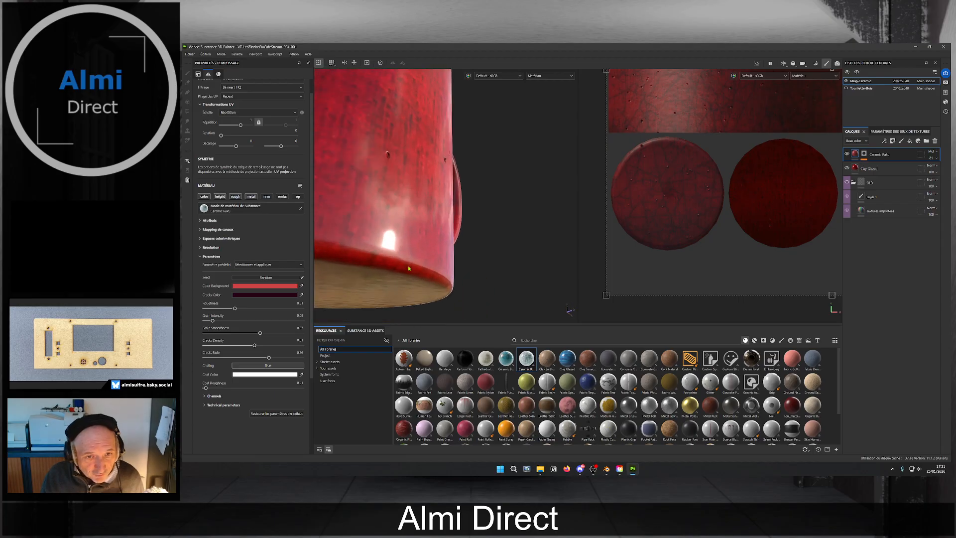
Examine the mug's base edge and outer wall, including a close-up of the pits in the glaze.
scroll(406, 262, down, 3)
scroll(407, 263, down, 5)
alt+drag(407, 262, 434, 269)
scroll(359, 234, up, 3)
alt+middle_drag(371, 227, 397, 246)
scroll(397, 244, up, 3)
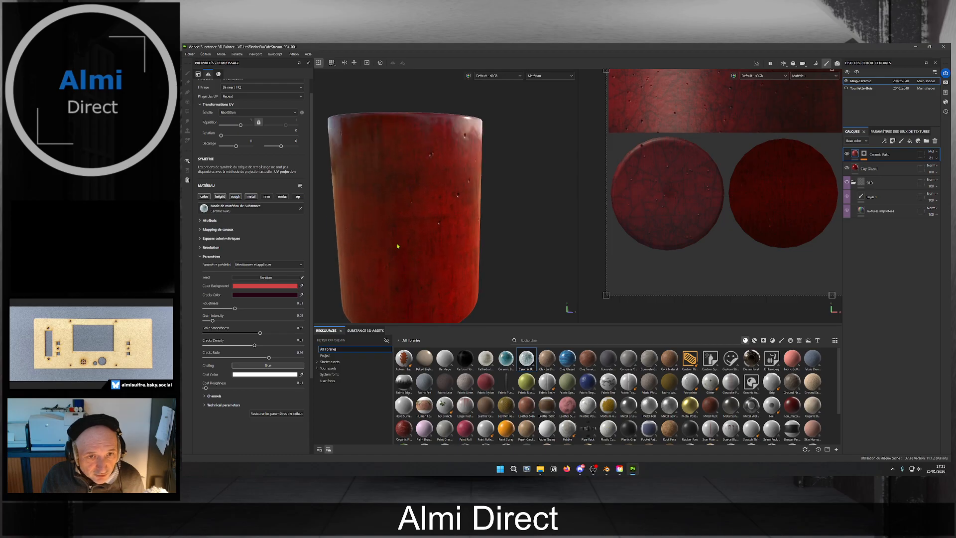
alt+drag(388, 287, 392, 254)
scroll(394, 253, up, 5)
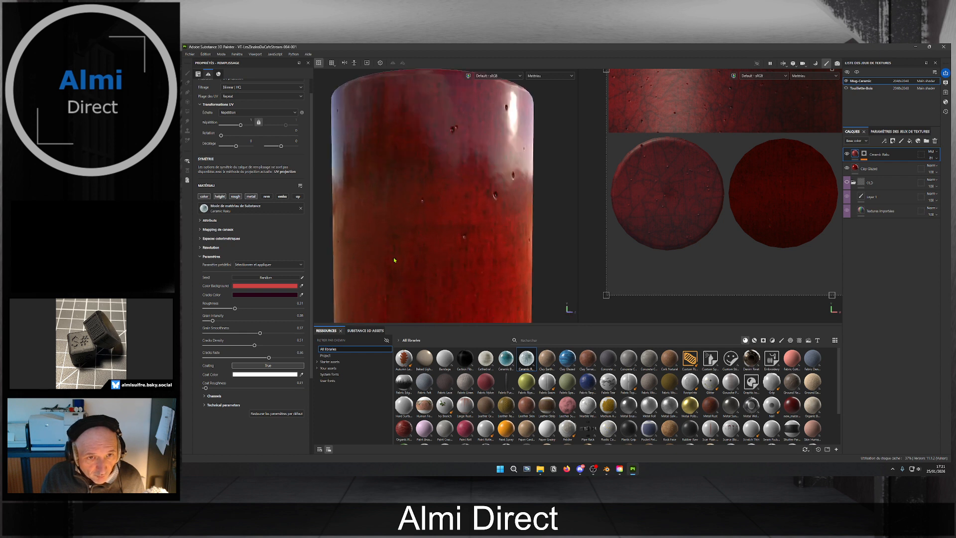
Try a Blur filter on the Clay Glazed layer with a lowered blur intensity.
right_click(890, 171)
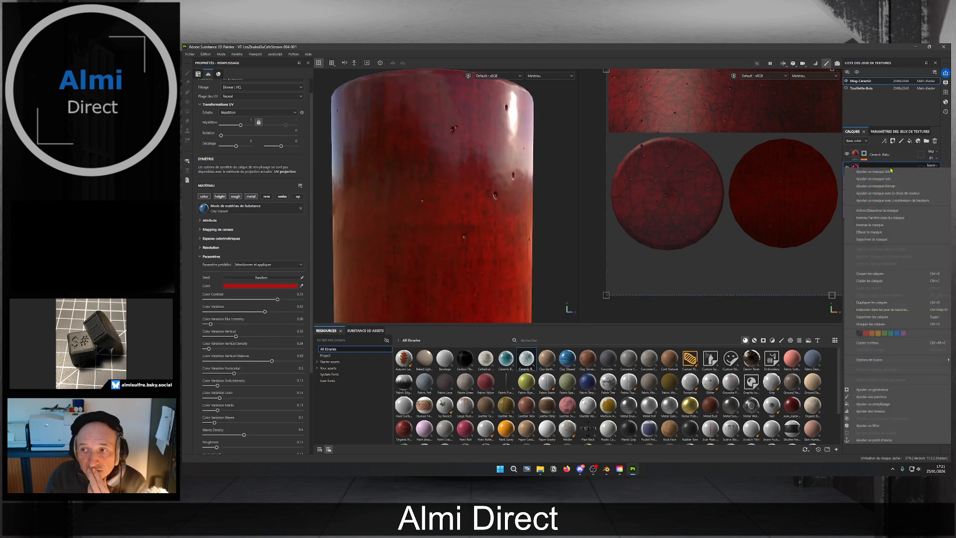
click(870, 426)
click(254, 100)
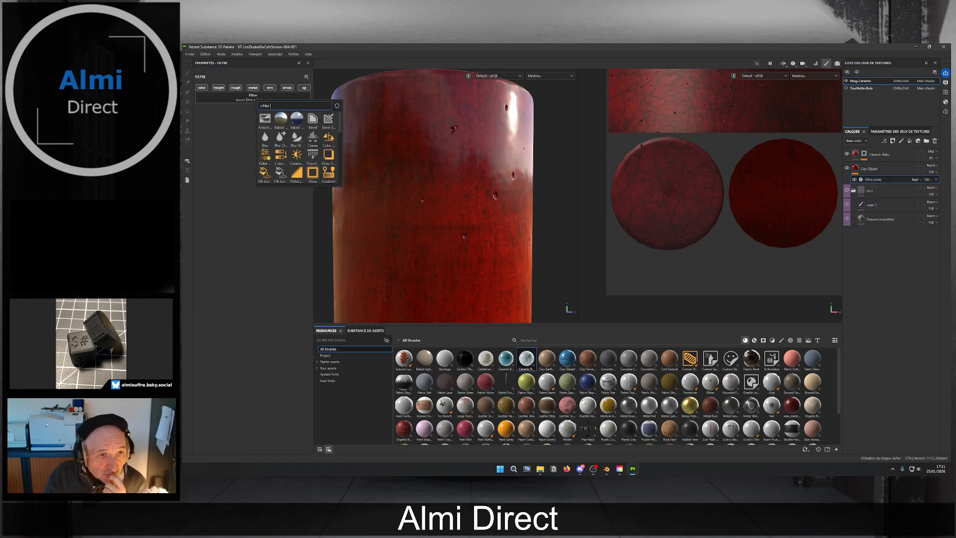
mouse_move(268, 158)
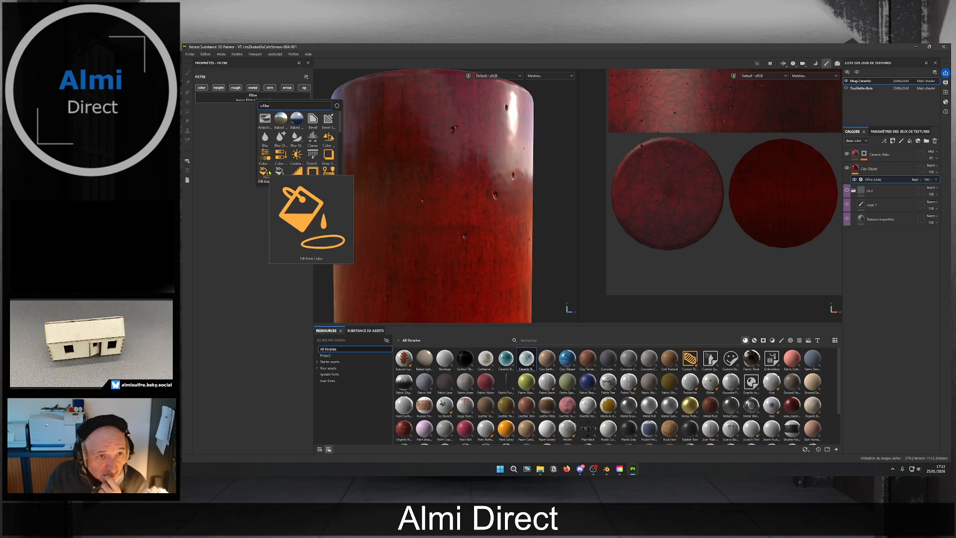
mouse_move(298, 157)
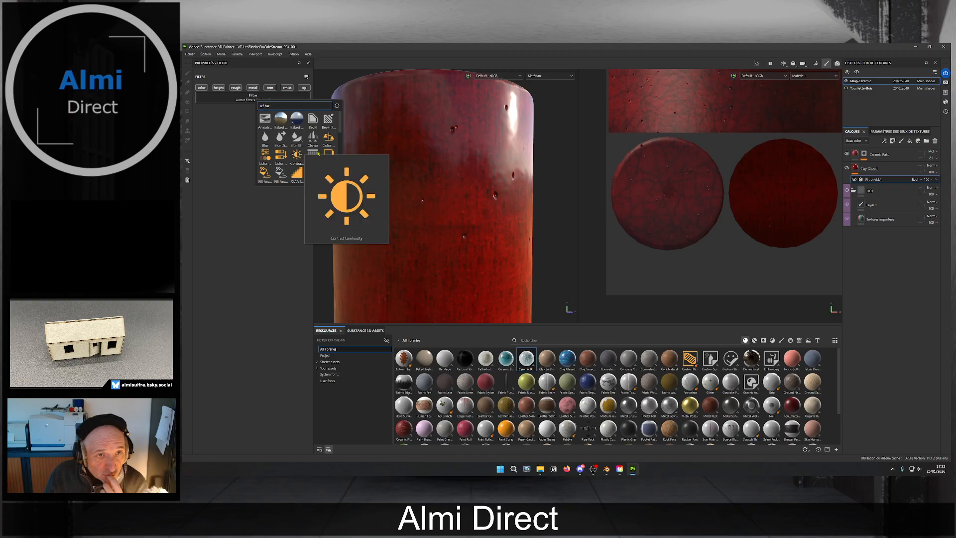
click(265, 135)
click(306, 132)
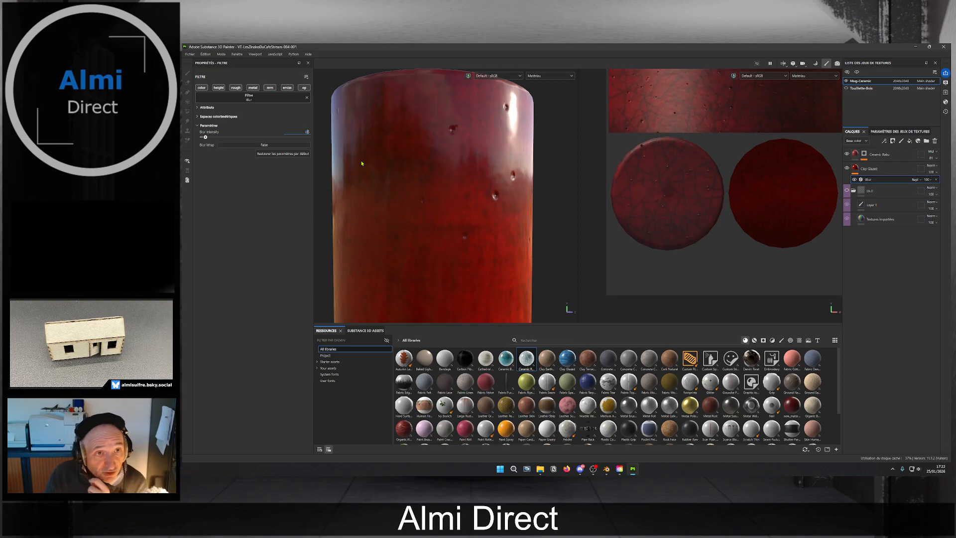
text(5)
key(Return)
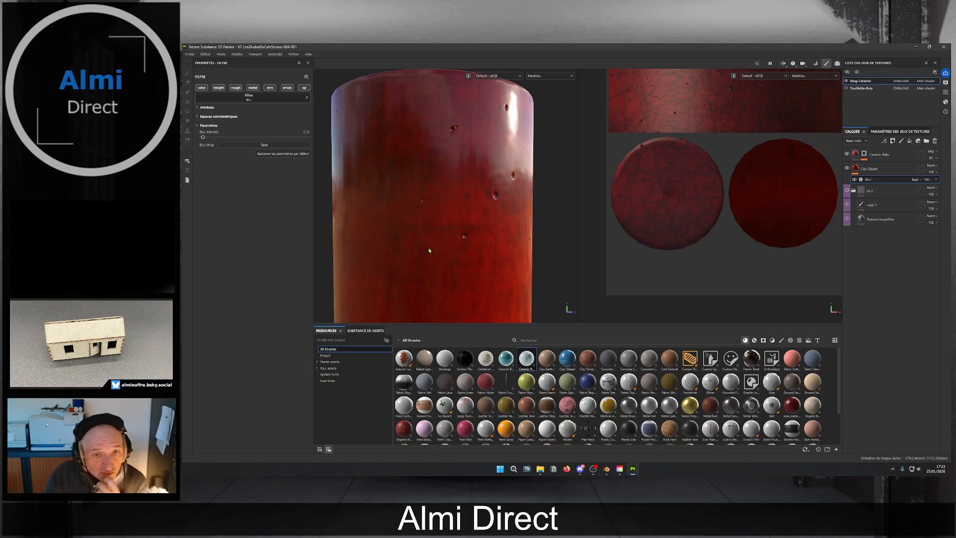
Try a stronger blur intensity on the mug's outer glaze, and delete the Blur filter from the Clay Glazed layer.
scroll(445, 228, down, 1)
alt+drag(444, 227, 488, 139)
scroll(425, 173, up, 3)
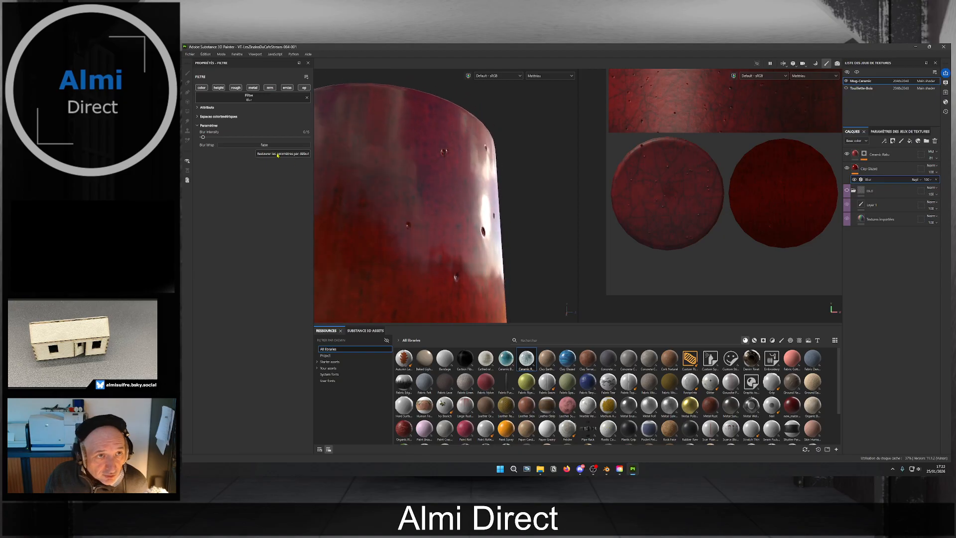
drag(204, 139, 212, 140)
mouse_move(347, 145)
alt+mouse_down()
mouse_move(382, 154)
mouse_move(377, 167)
mouse_move(377, 151)
mouse_move(363, 160)
mouse_move(349, 131)
alt+mouse_up()
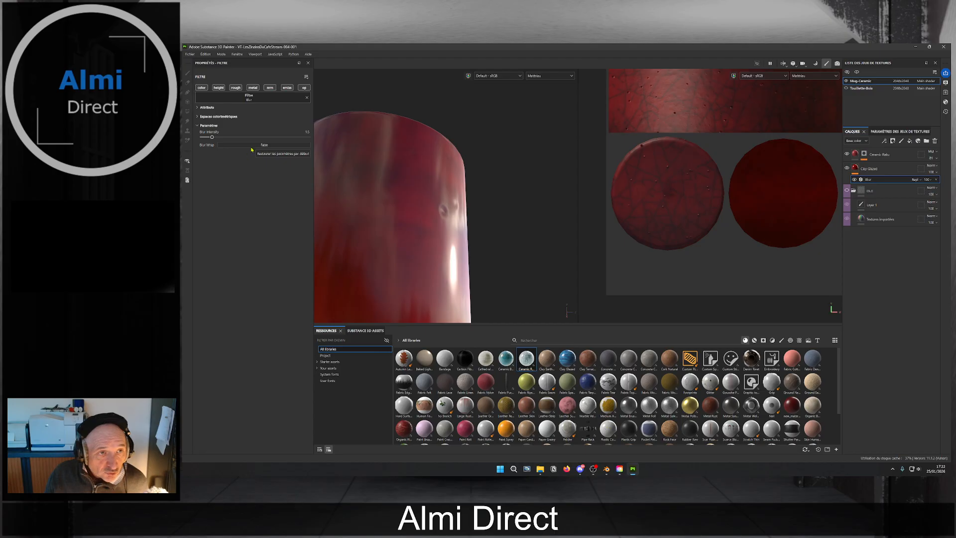
key(Delete)
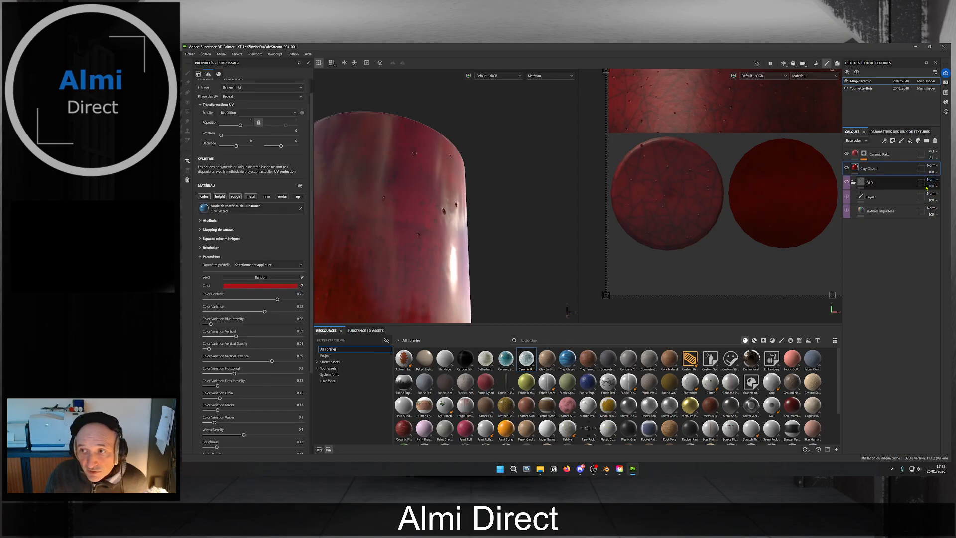
Try a Tri-Planar Advanced generator on the Clay Glazed layer and remove it.
right_click(886, 170)
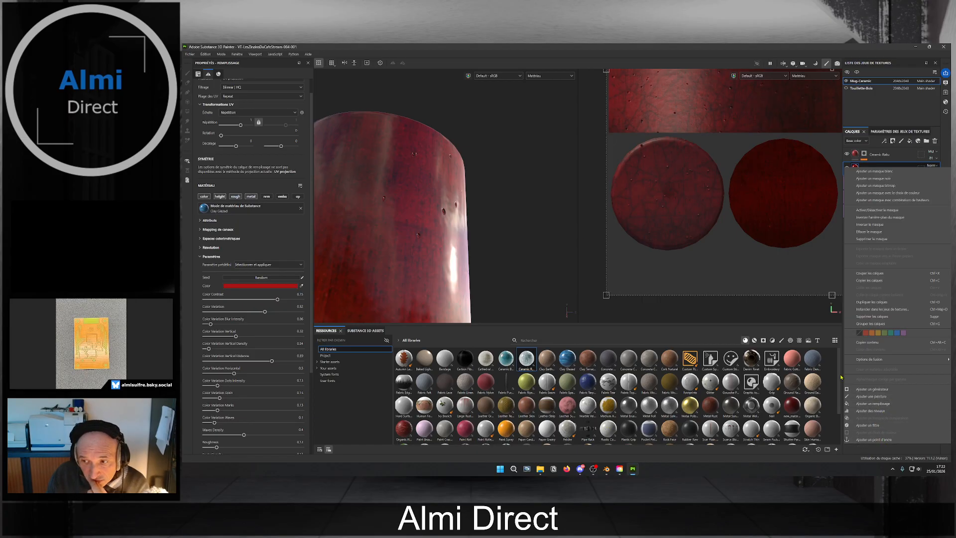
click(878, 390)
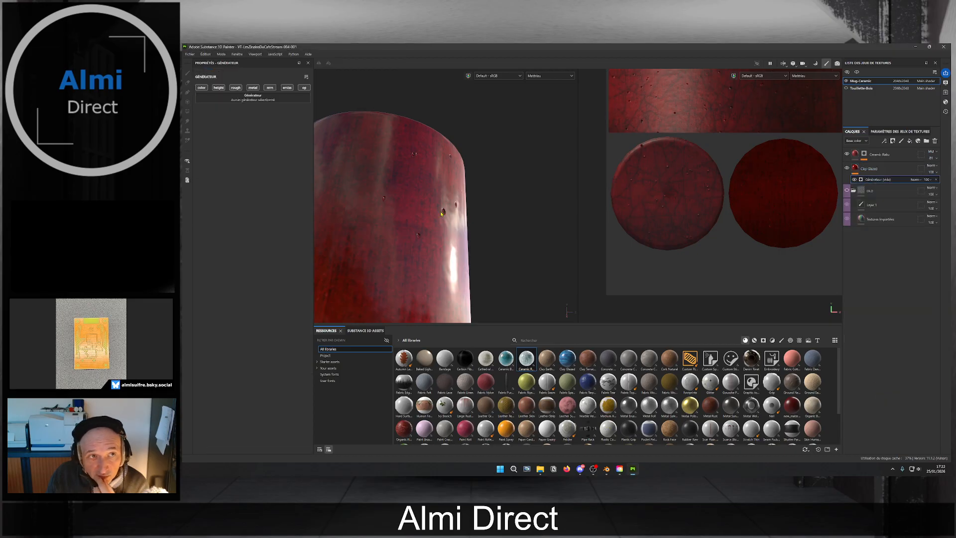
click(273, 101)
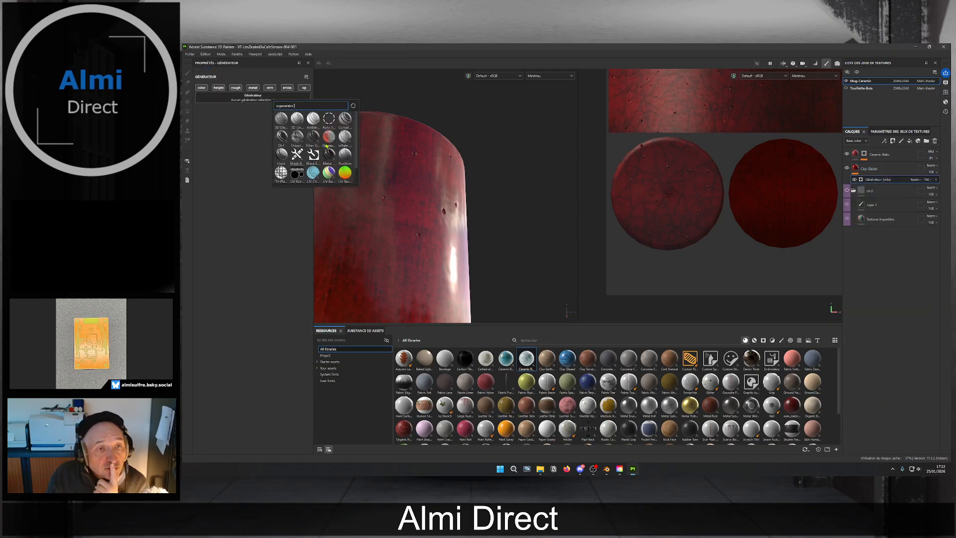
scroll(330, 156, down, 1)
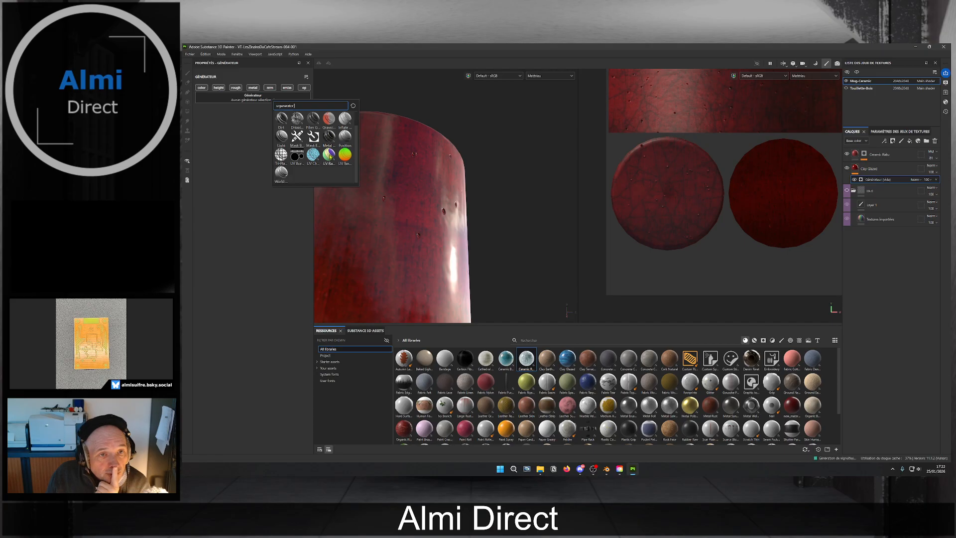
click(278, 157)
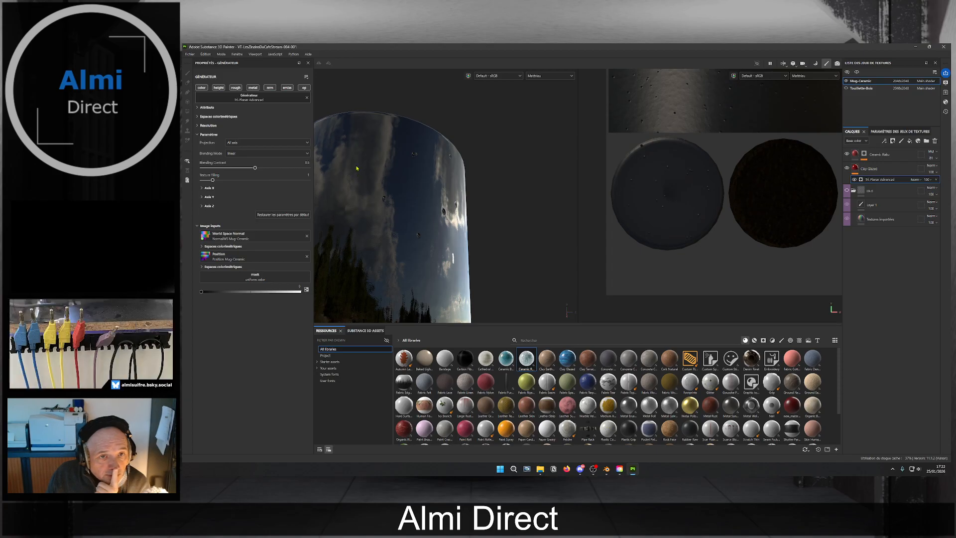
click(926, 168)
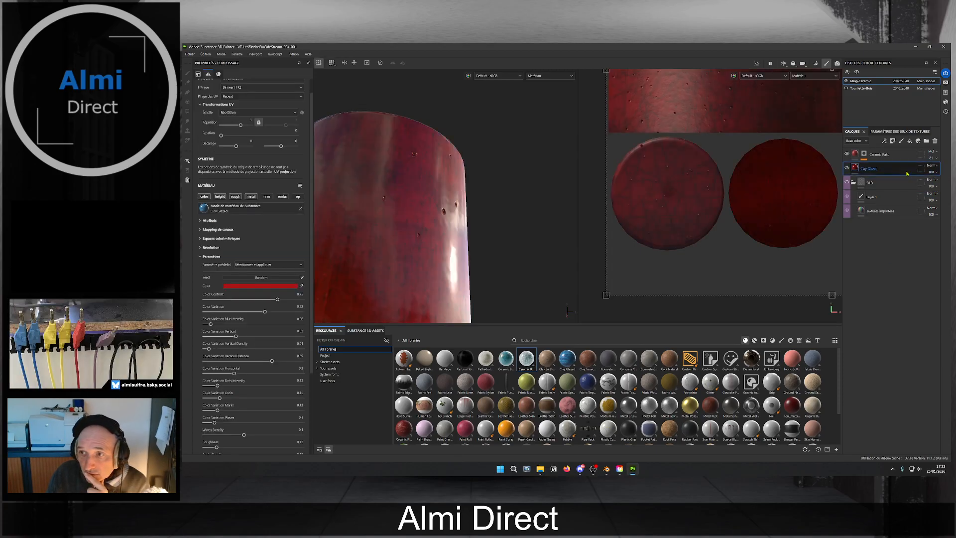
Try a UV Border Distance generator on the Clay Glazed layer and remove it.
right_click(905, 172)
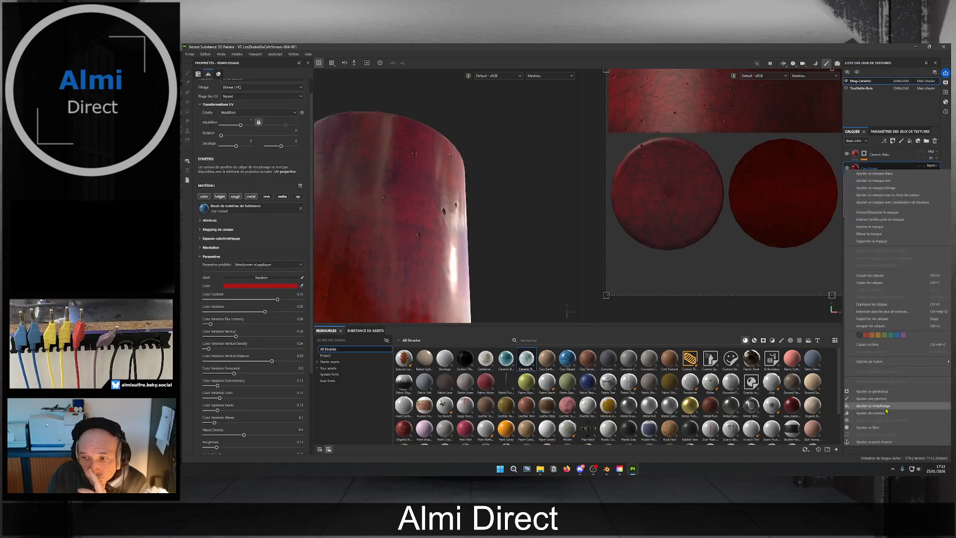
click(888, 391)
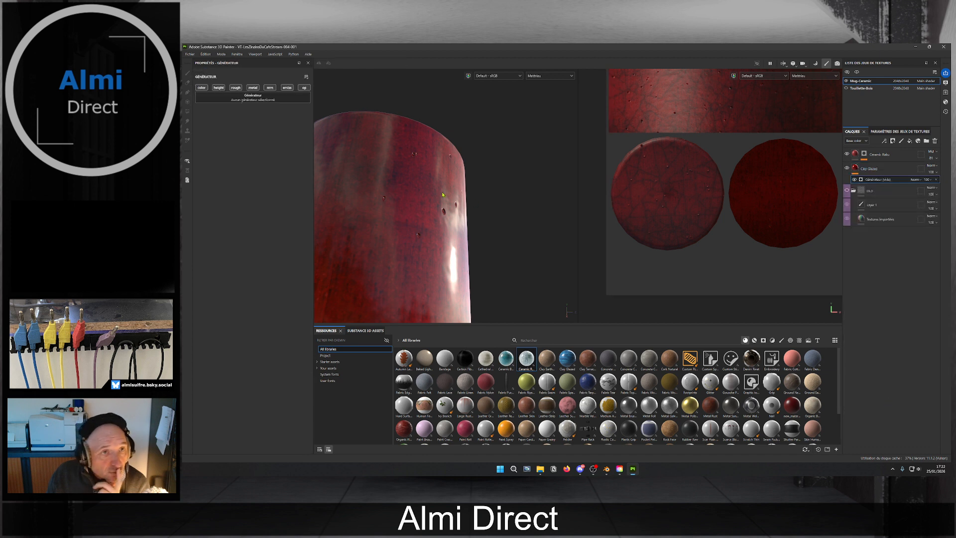
click(281, 100)
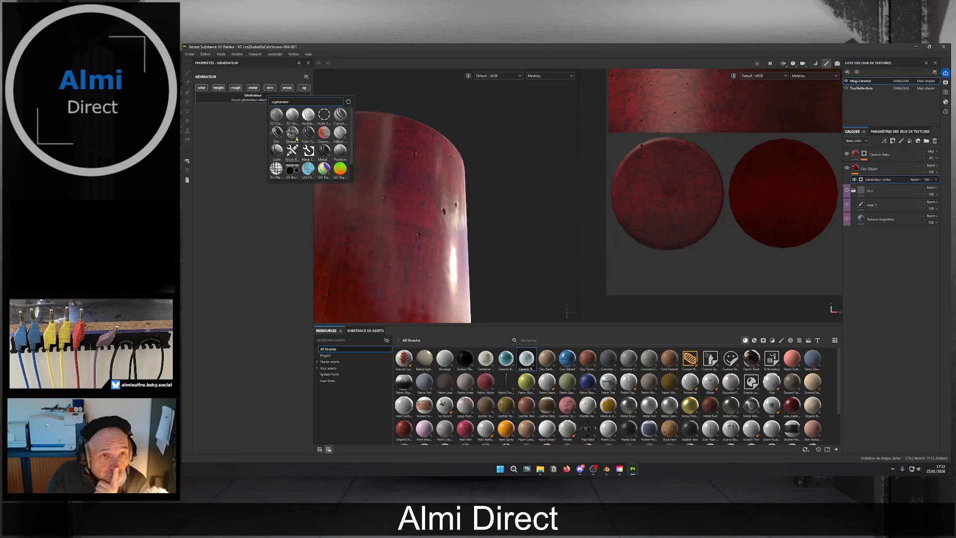
mouse_move(295, 135)
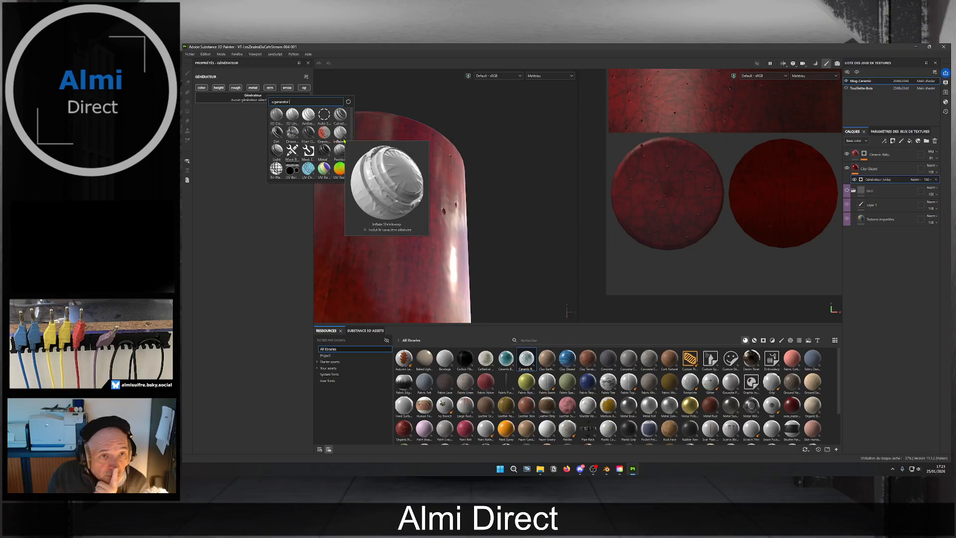
mouse_move(282, 155)
mouse_move(339, 154)
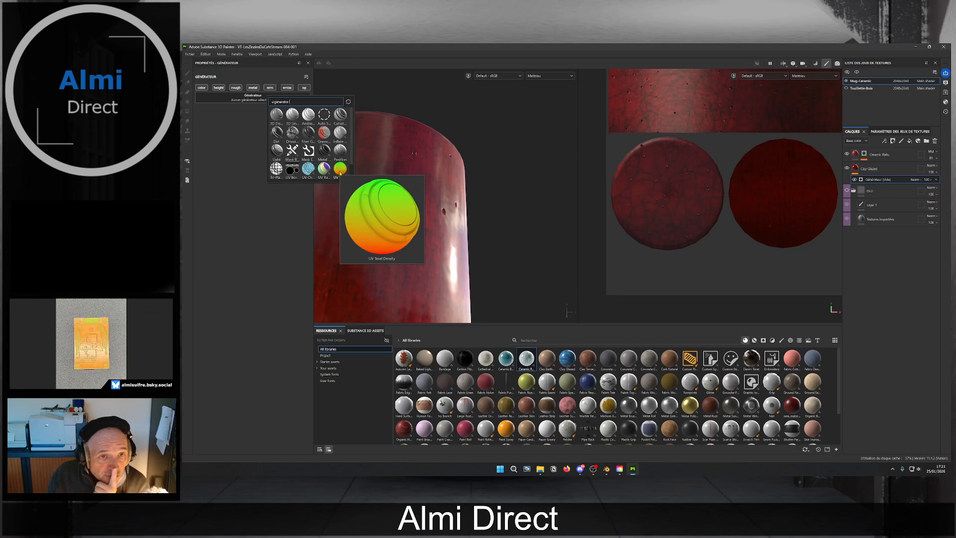
scroll(340, 165, down, 1)
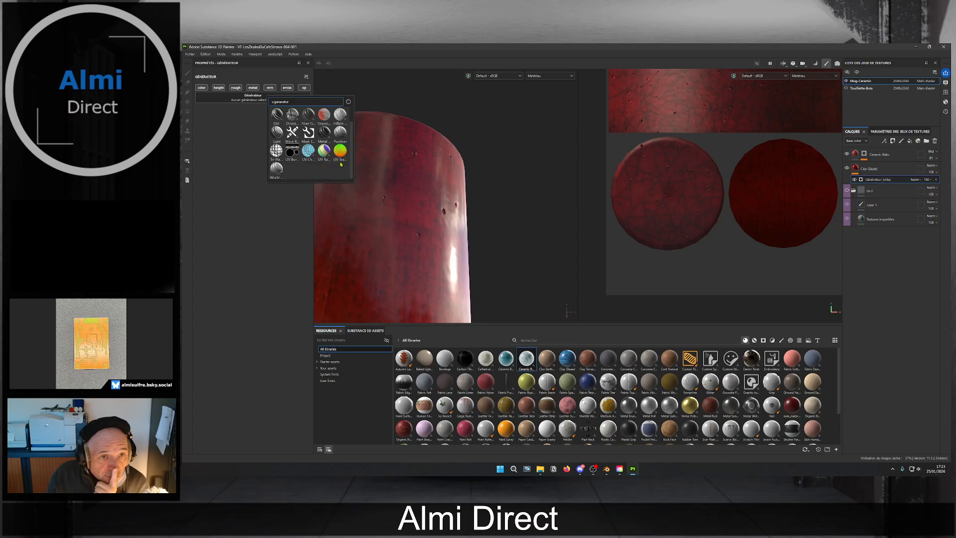
click(290, 152)
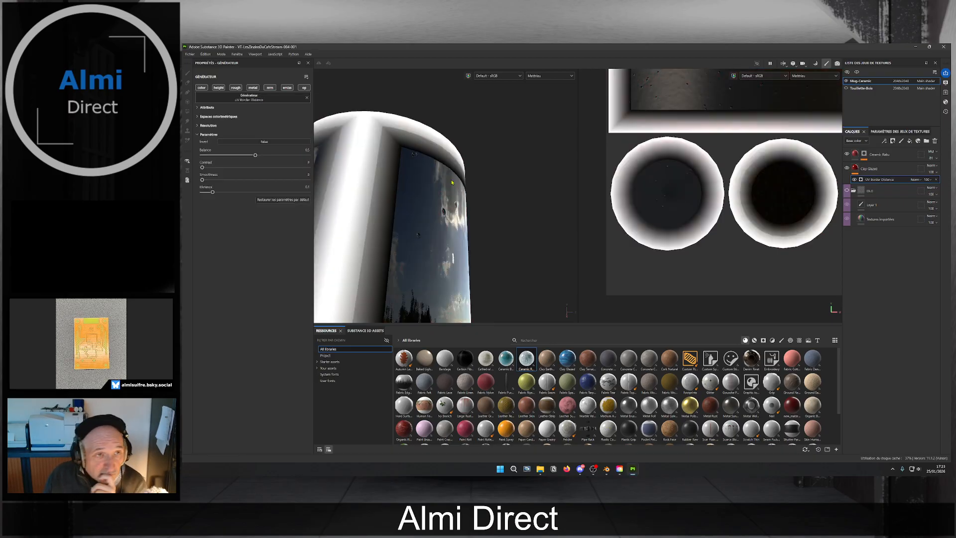
click(936, 179)
Try a Baked Lighting Environment filter on the Clay Glazed layer.
right_click(856, 168)
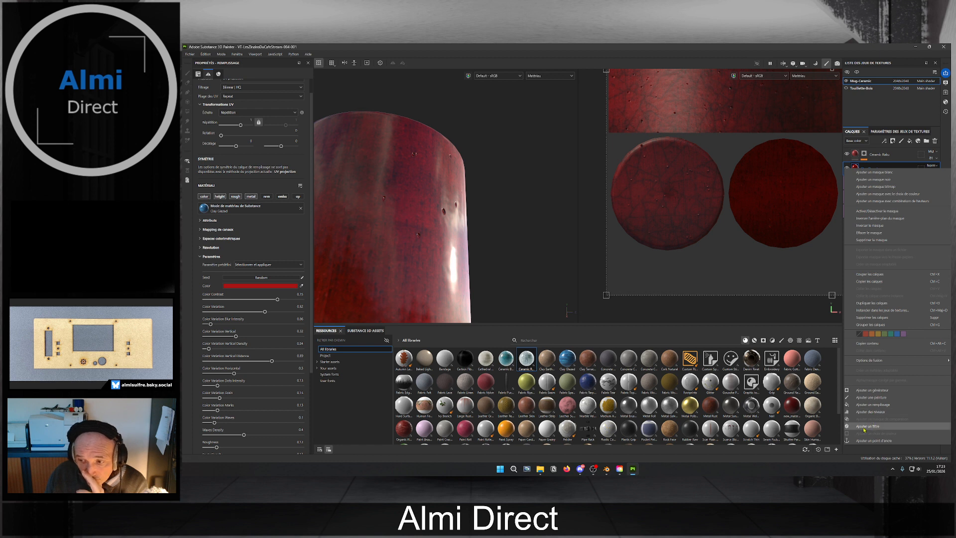
click(867, 426)
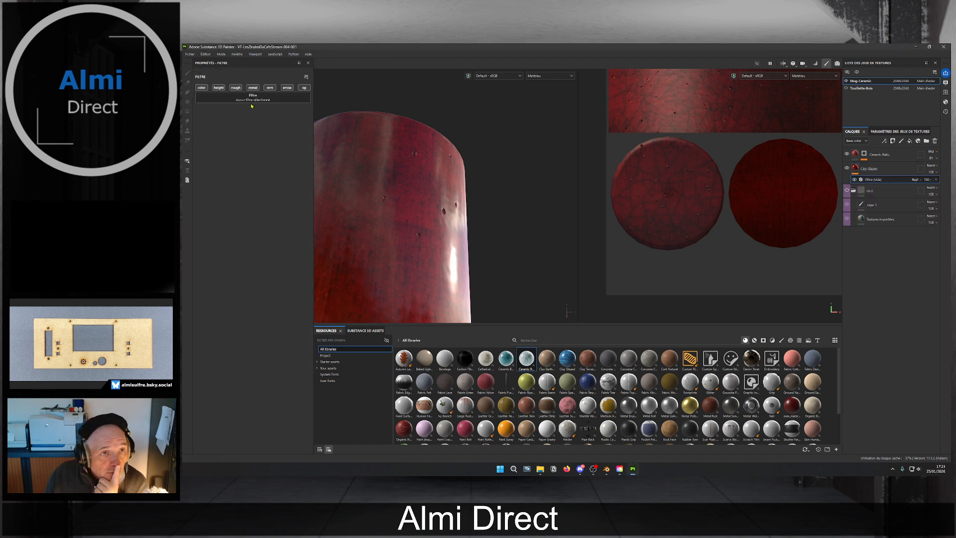
click(252, 99)
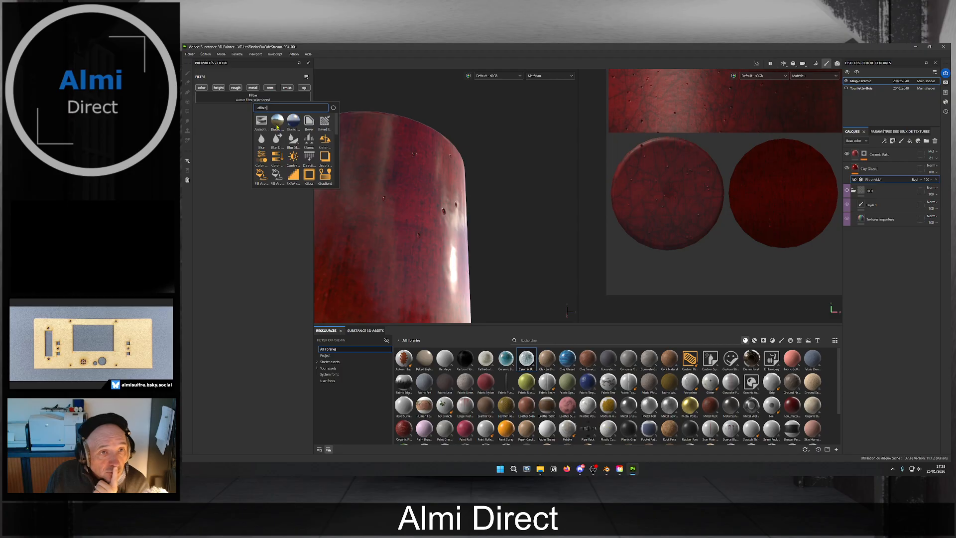
click(276, 125)
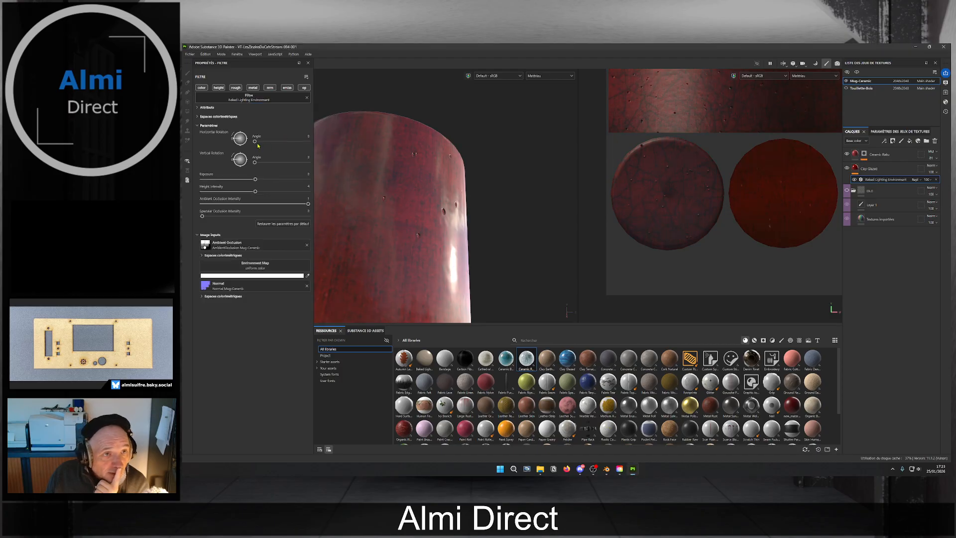
Test higher exposure, height intensity and specular occlusion intensity in the Baked Lighting Environment filter, and remove the filter.
mouse_move(257, 144)
mouse_down()
mouse_move(266, 144)
mouse_move(251, 144)
mouse_up()
mouse_move(255, 179)
mouse_down()
mouse_move(271, 180)
mouse_move(228, 182)
mouse_move(265, 186)
mouse_move(227, 193)
mouse_move(275, 192)
mouse_up()
scroll(367, 200, down, 2)
scroll(366, 200, down, 1)
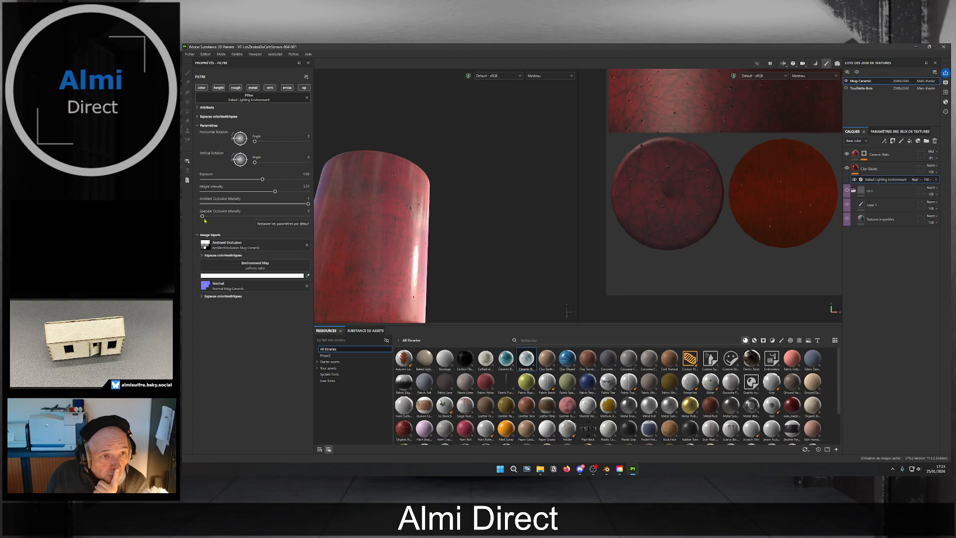
drag(203, 216, 229, 217)
key(ctrl+z)
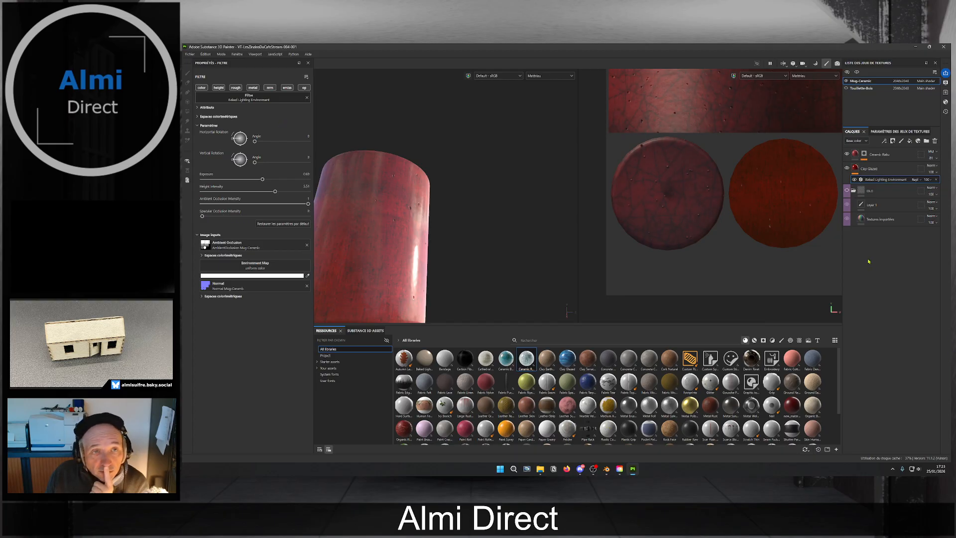
click(936, 179)
right_click(892, 169)
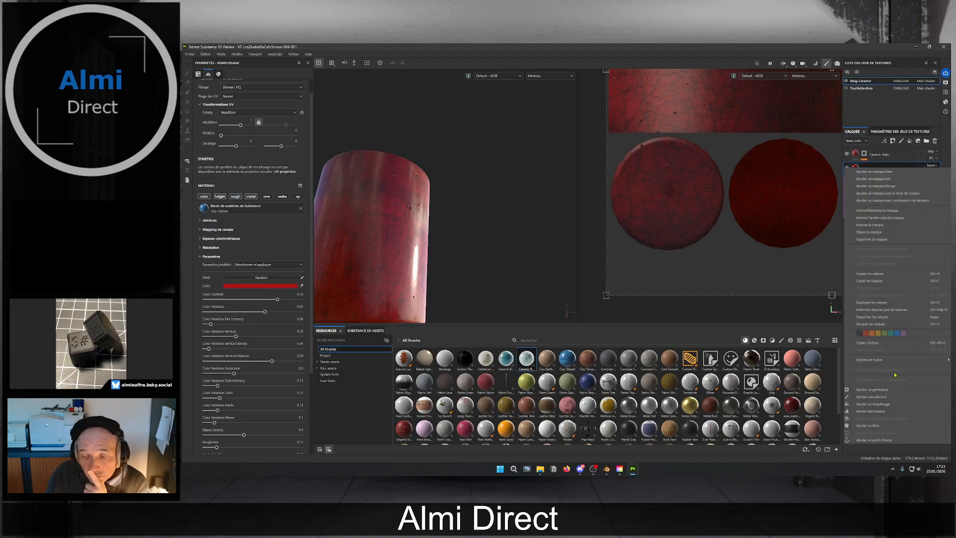
click(888, 427)
click(266, 95)
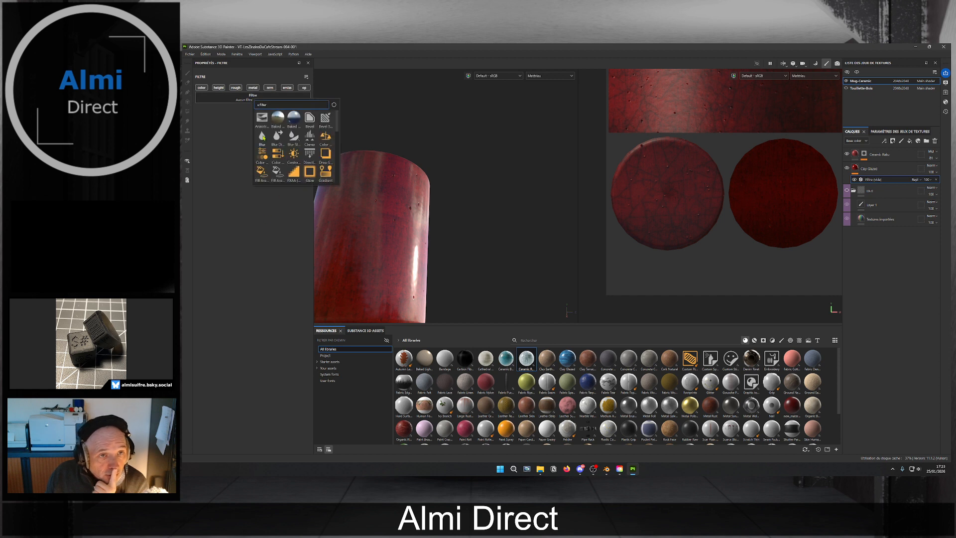
mouse_move(313, 143)
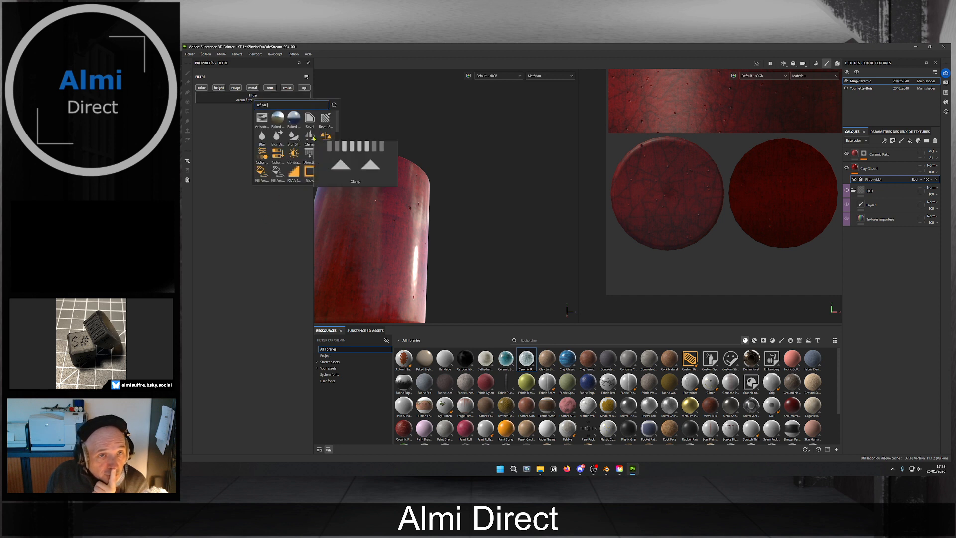
click(271, 258)
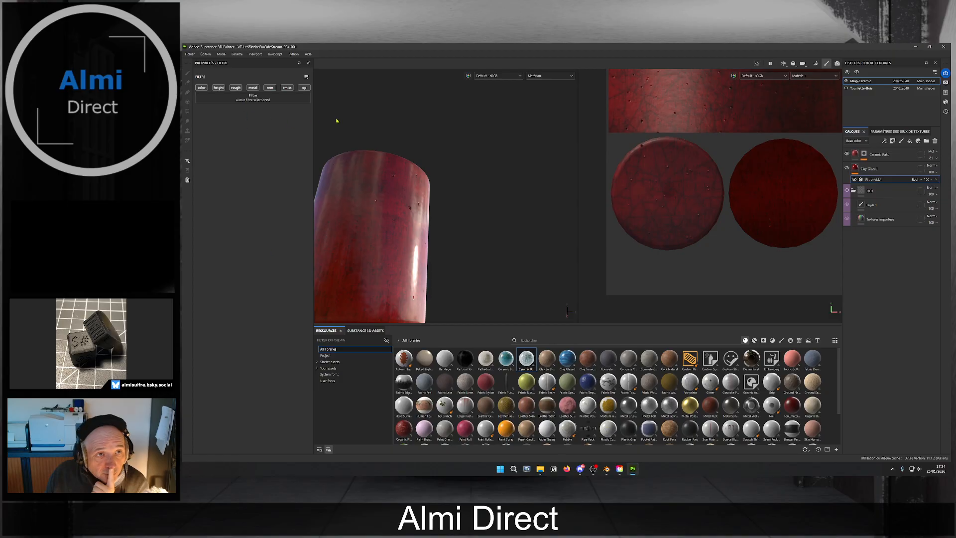
click(883, 169)
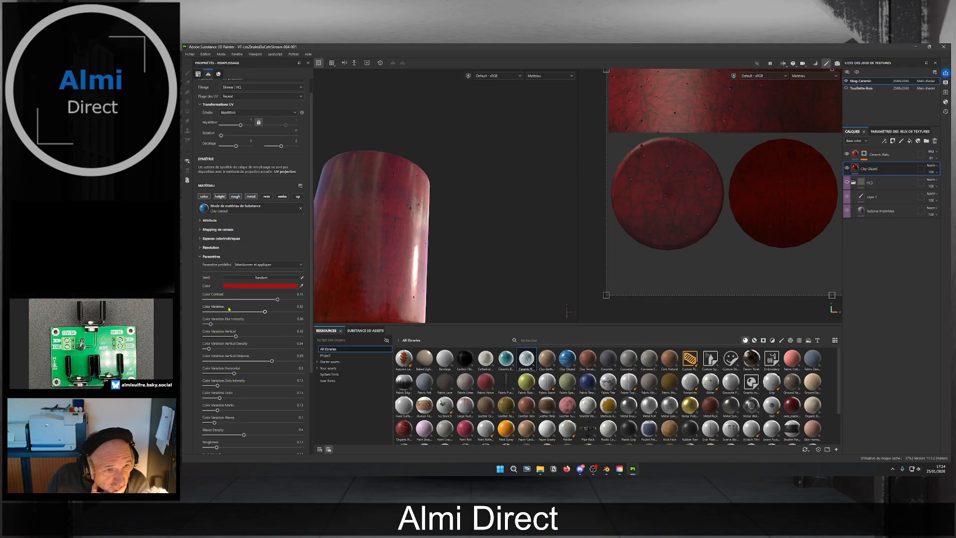
Set the Clay Glazed layer's Color Variation to 0 and inspect the mug from several angles.
drag(265, 312, 204, 312)
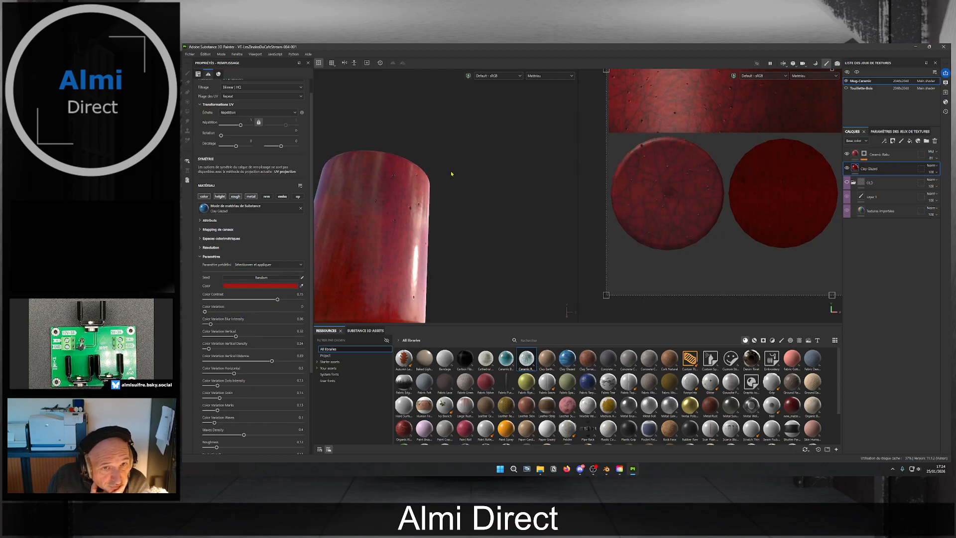
alt+drag(443, 207, 417, 268)
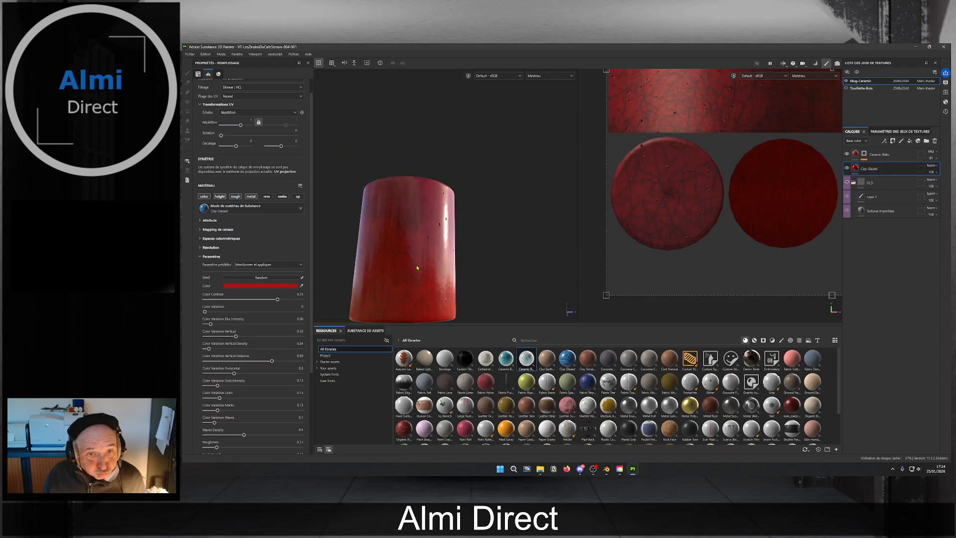
alt+middle_drag(416, 267, 424, 225)
scroll(423, 226, up, 5)
alt+drag(423, 226, 447, 189)
scroll(447, 189, down, 5)
alt+middle_drag(447, 188, 441, 230)
scroll(409, 227, up, 2)
alt+drag(411, 228, 454, 219)
scroll(405, 228, down, 2)
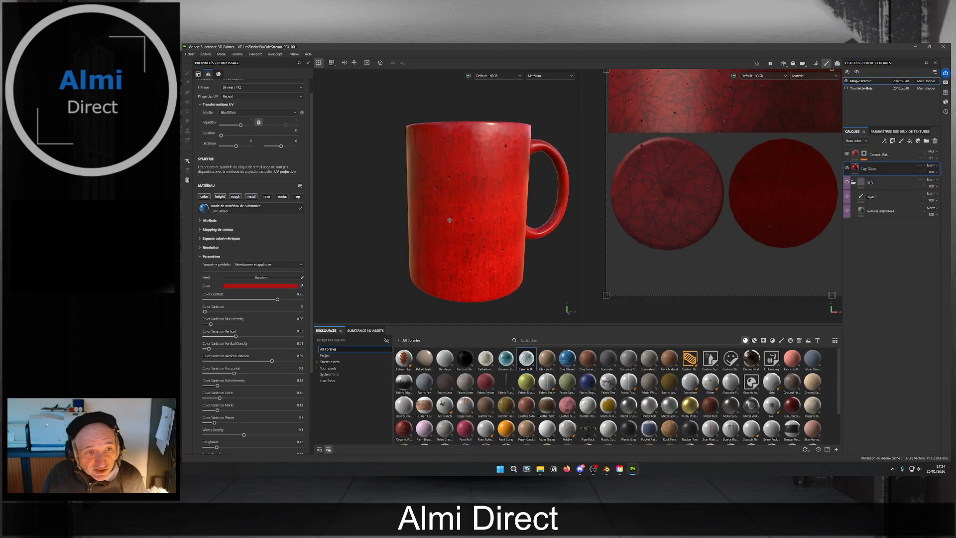
alt+middle_drag(453, 219, 438, 233)
Adjust the Clay Glazed color to a darker red, check it on the mug, and select the Ceramic Raku layer.
click(276, 287)
drag(329, 269, 327, 272)
scroll(395, 220, down, 2)
mouse_move(395, 220)
alt+mouse_down()
mouse_move(476, 208)
mouse_move(397, 217)
alt+mouse_up()
scroll(459, 223, down, 1)
scroll(461, 224, up, 3)
click(345, 227)
scroll(461, 225, down, 1)
alt+drag(461, 225, 482, 200)
click(886, 154)
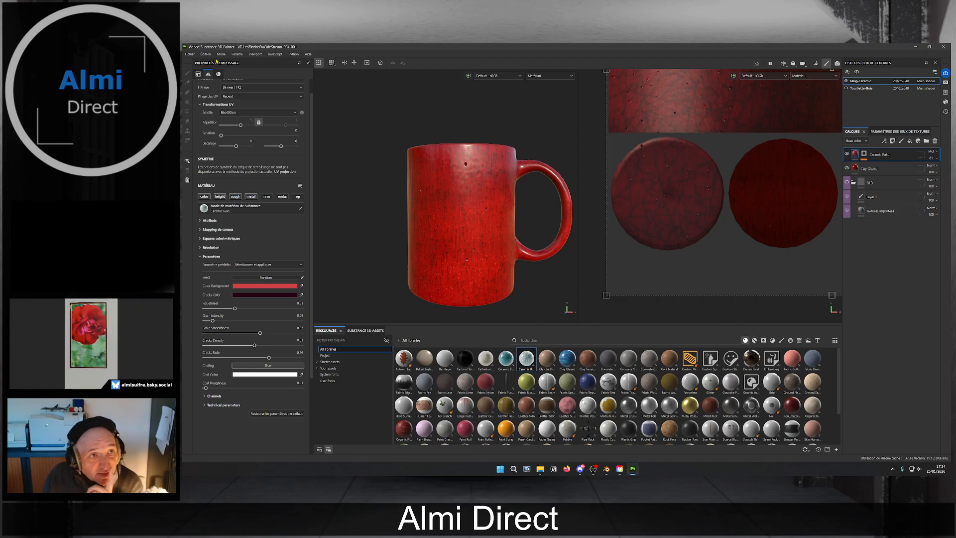
Save the project, and save a new version of it with the file name ending in 004-002.
click(190, 53)
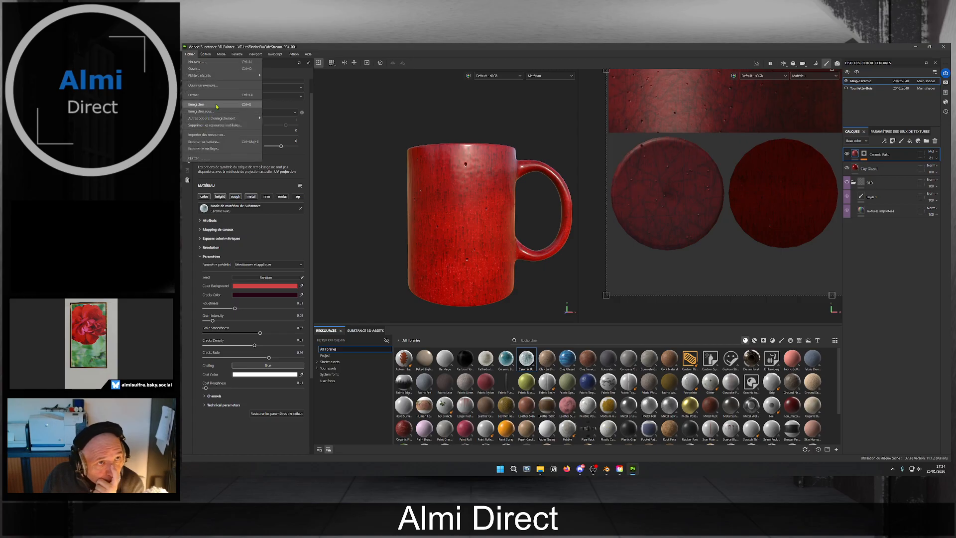
click(216, 106)
click(191, 55)
click(222, 114)
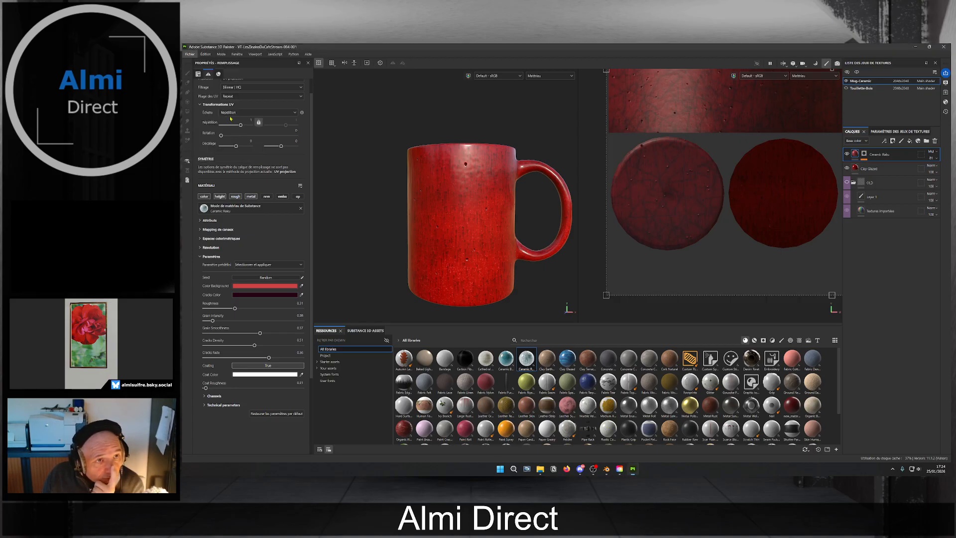
click(333, 116)
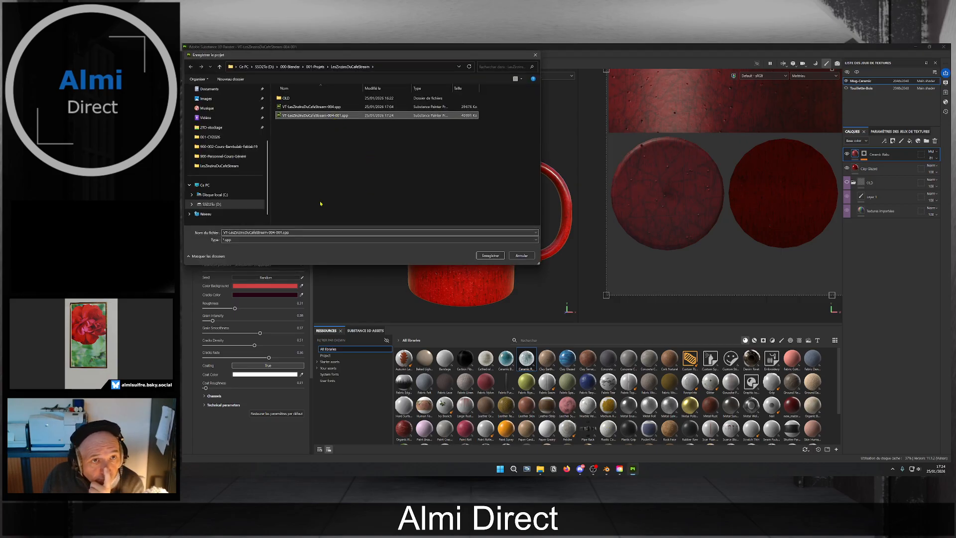
click(281, 232)
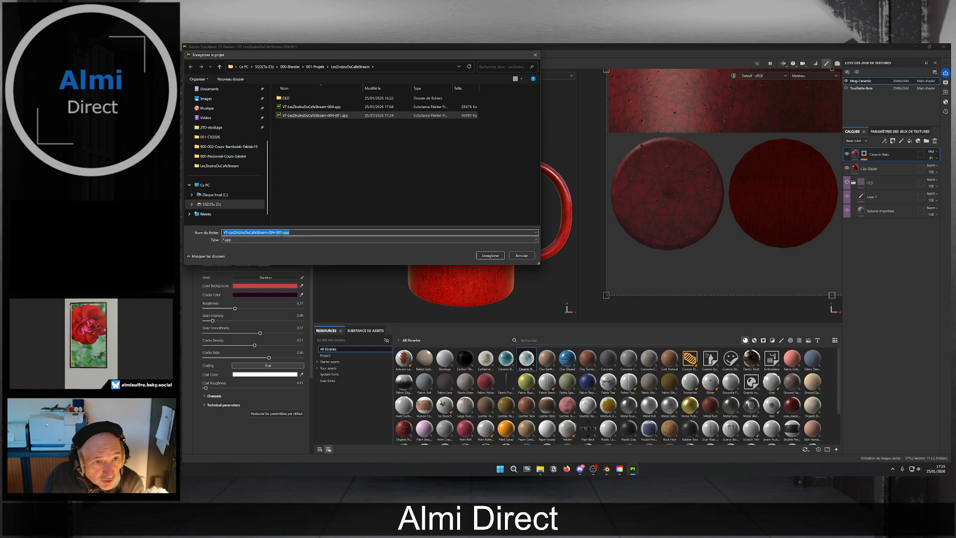
click(282, 233)
key(BackSpace)
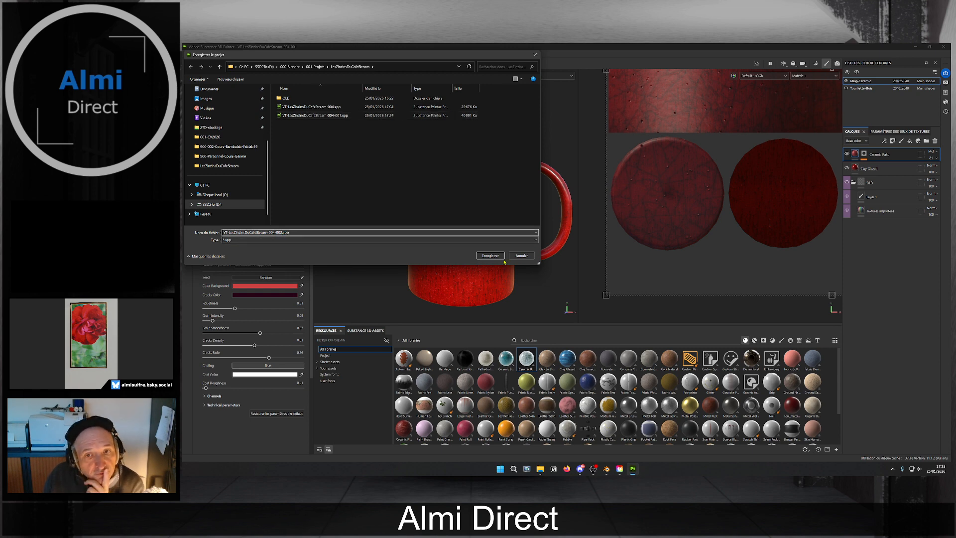
click(494, 254)
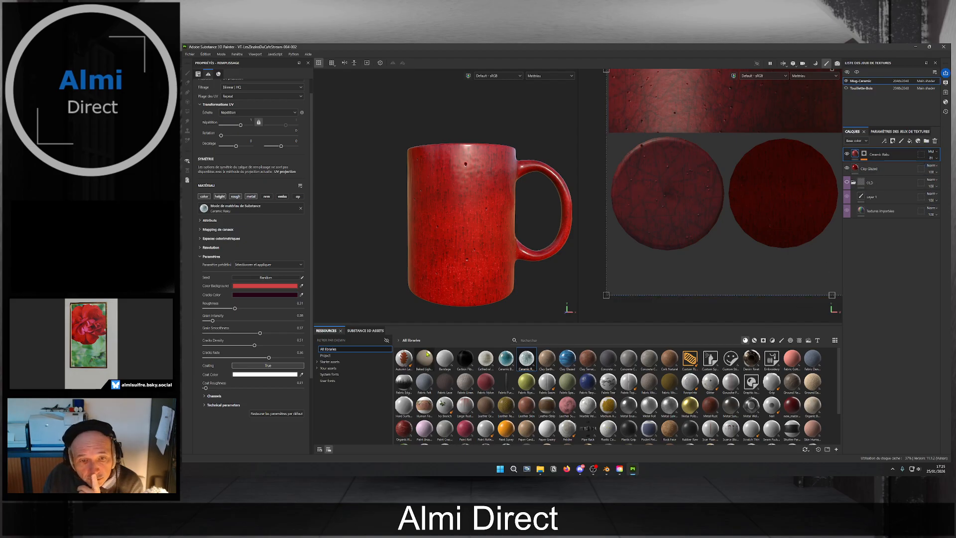
Browse the smart materials and apply Marble Verde Alpi to the mug.
click(755, 340)
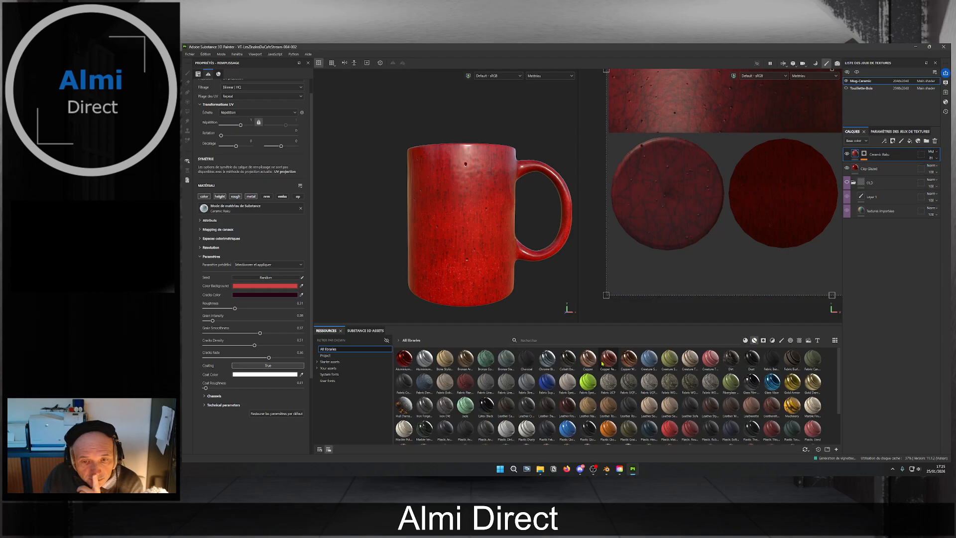
scroll(562, 411, down, 2)
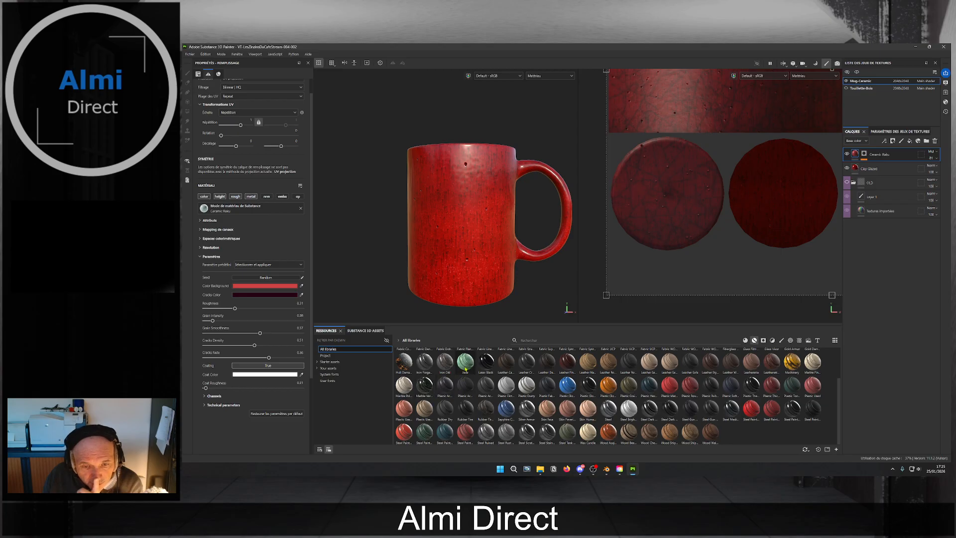
mouse_move(464, 369)
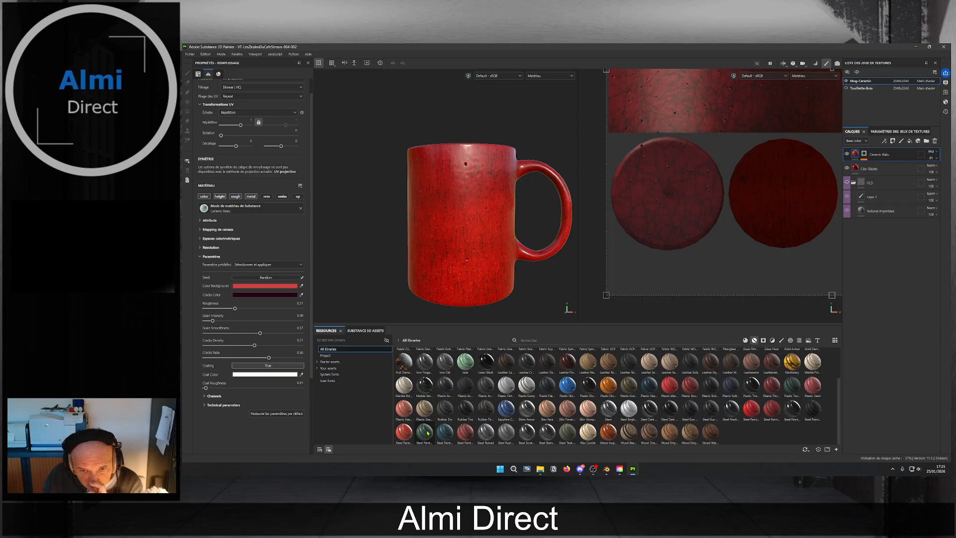
scroll(679, 427, up, 2)
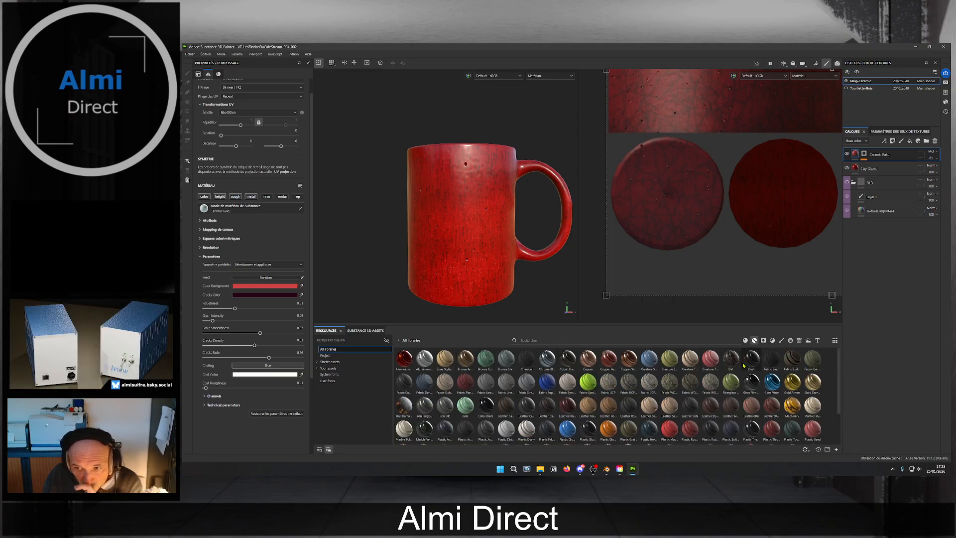
mouse_move(723, 365)
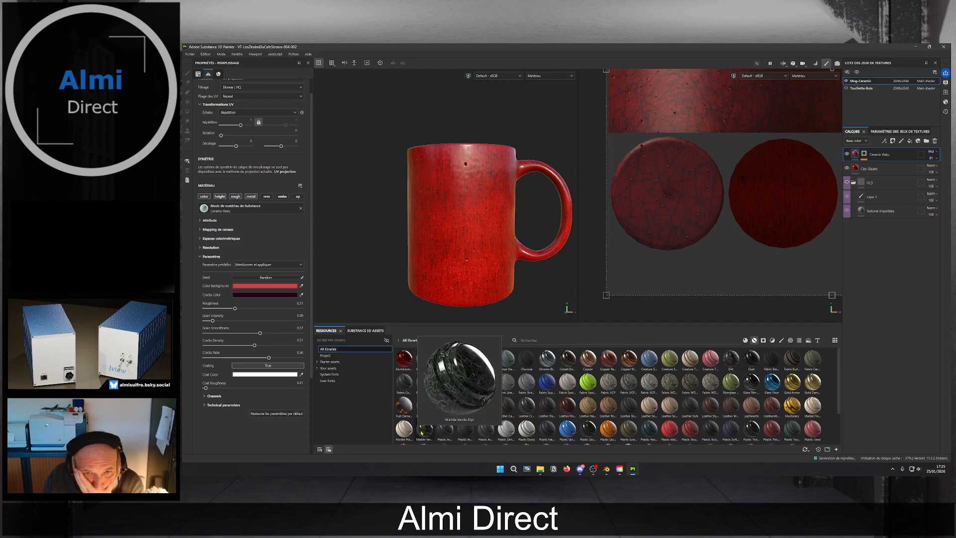
drag(420, 432, 513, 227)
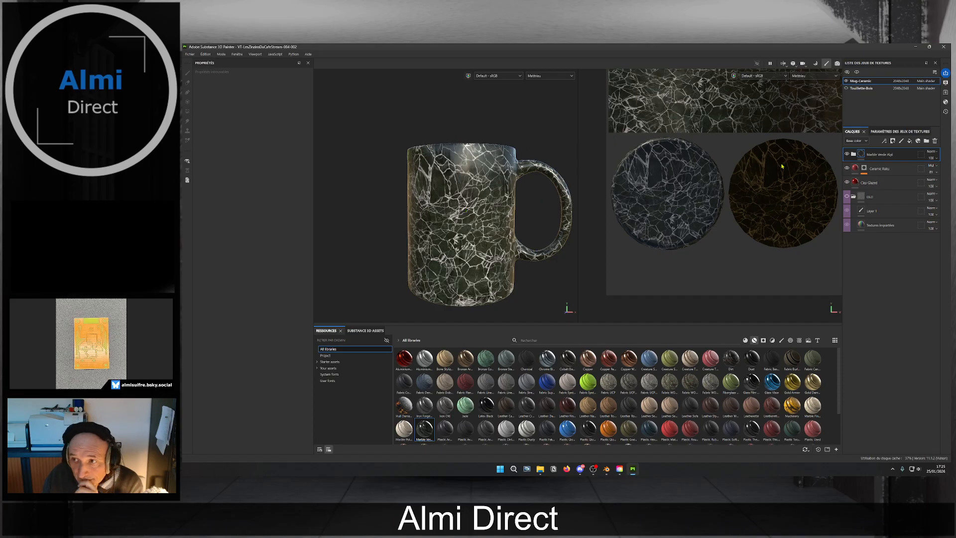
Expand the Marble Verde Alpi group and hide all of its layers, from Roughness down to Base Green Dark.
click(853, 154)
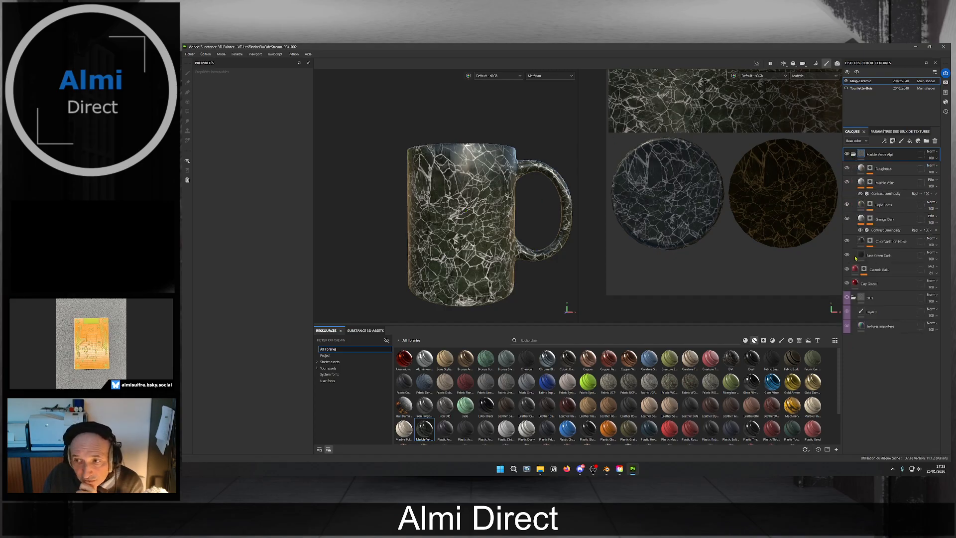
click(846, 168)
click(847, 182)
click(846, 204)
click(847, 219)
click(846, 241)
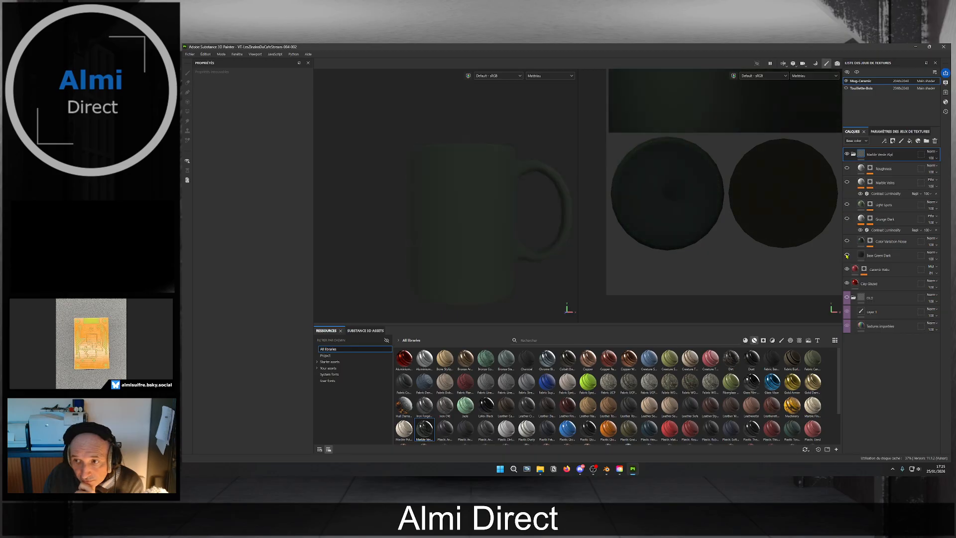
click(846, 254)
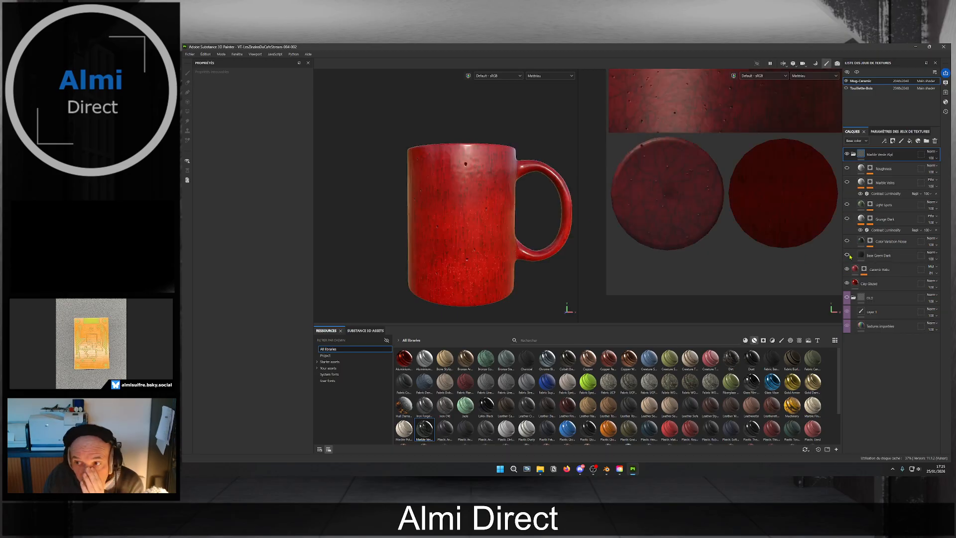
Toggle individual Marble Verde Alpi layers on and off to examine what each contributes to the mug.
click(846, 255)
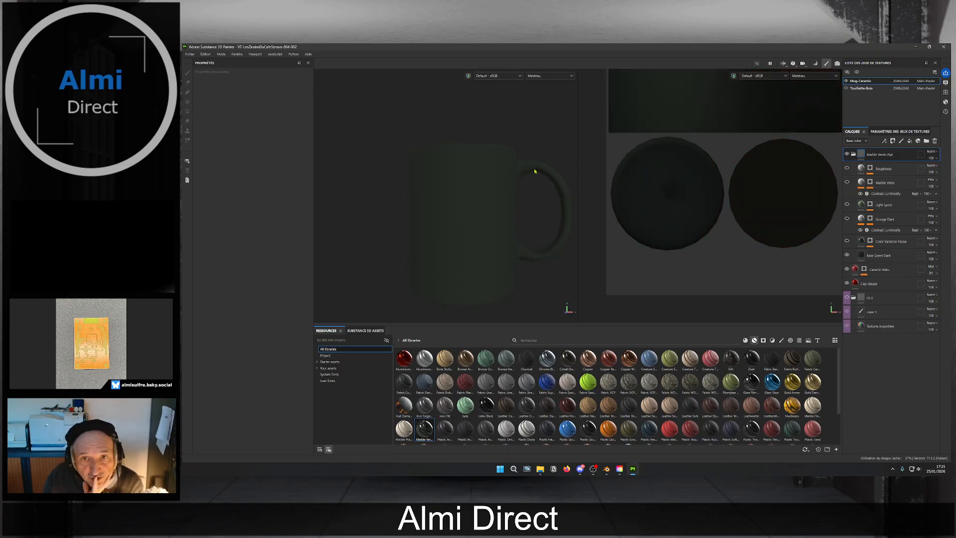
click(846, 255)
click(846, 241)
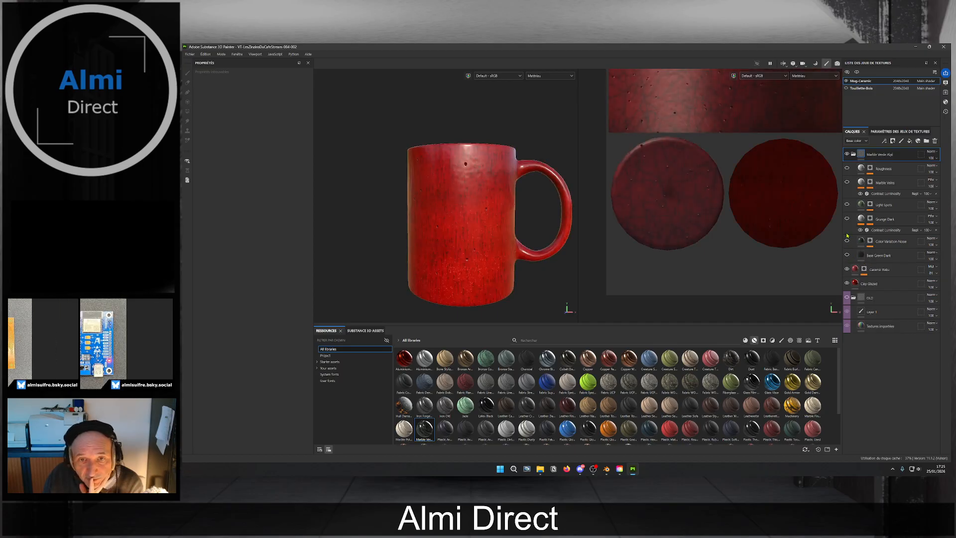
click(848, 204)
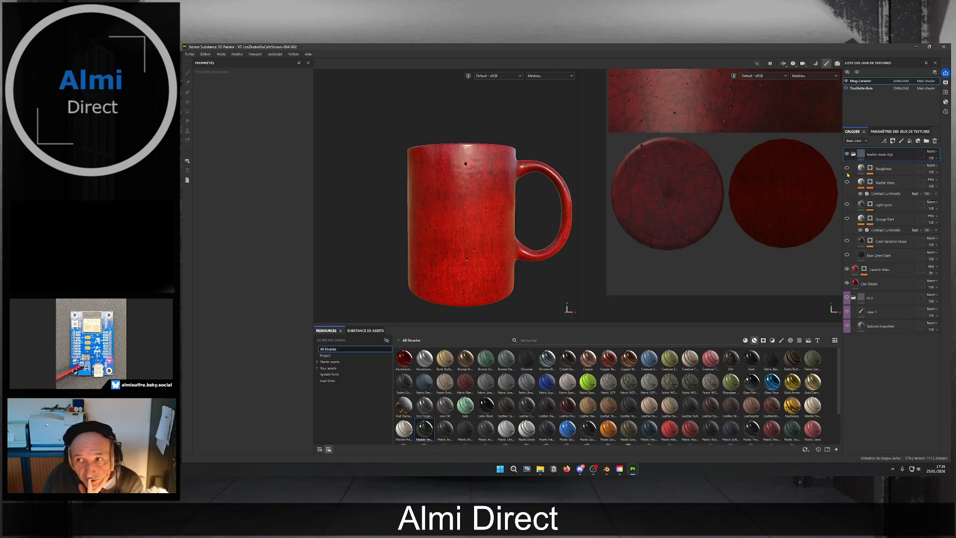
click(846, 168)
click(847, 169)
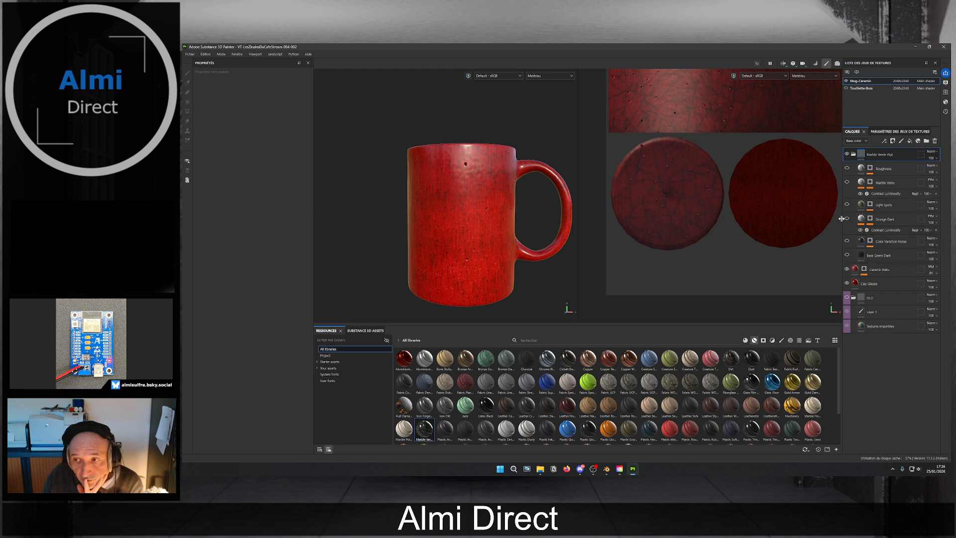
click(846, 255)
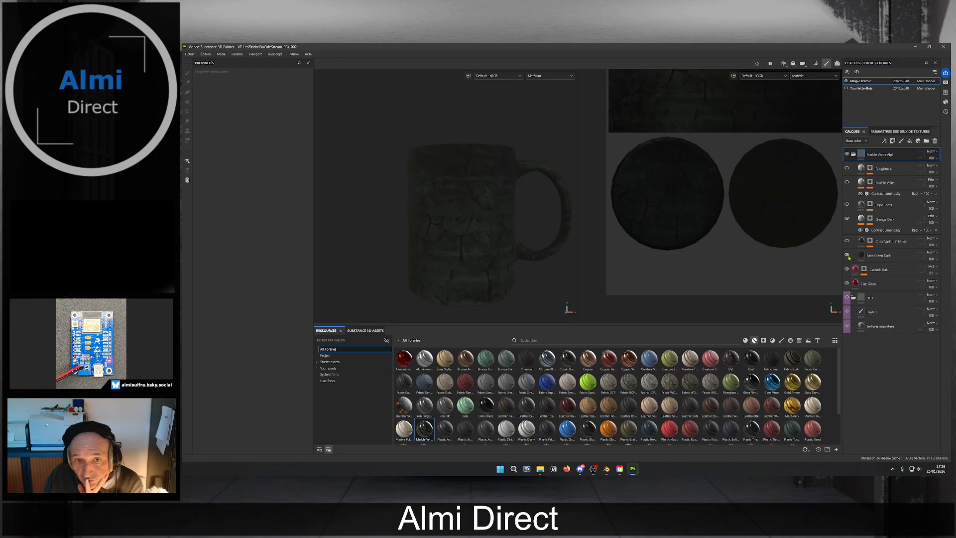
click(847, 255)
click(847, 242)
click(847, 205)
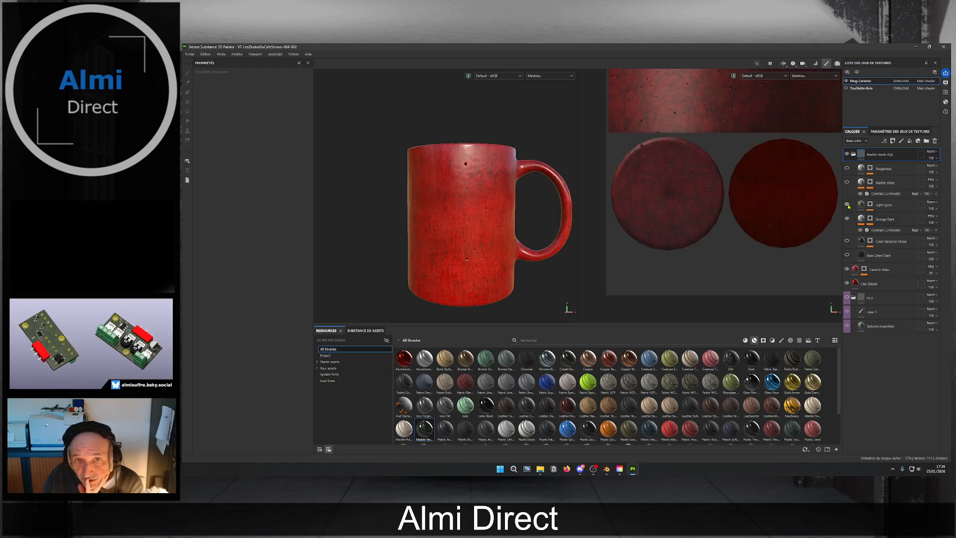
click(846, 183)
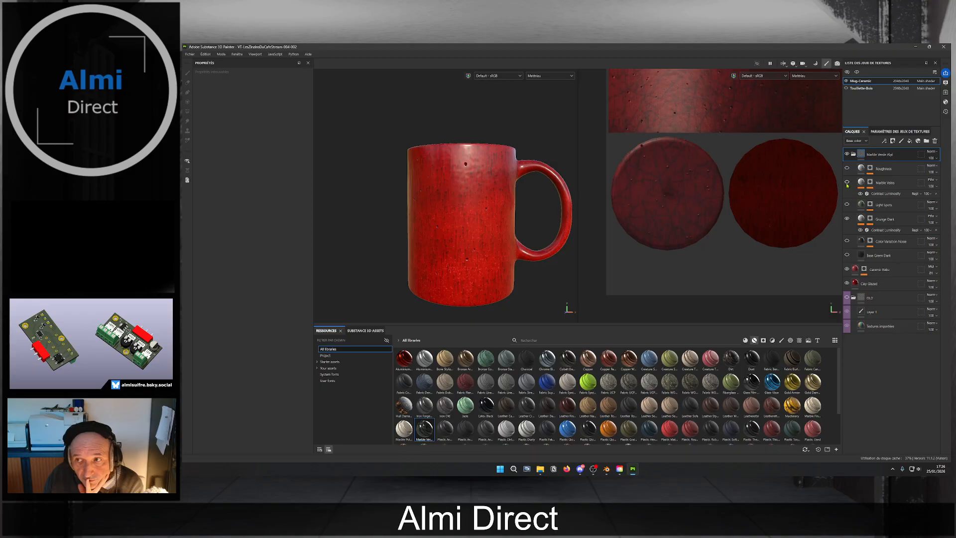
click(847, 169)
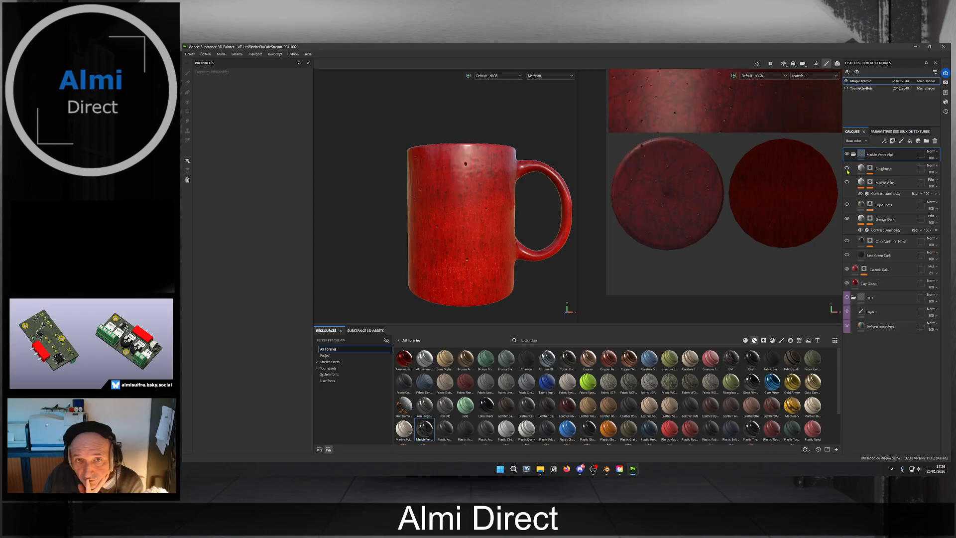
Show the Base Green Dark, Color Variation Noise, Light Spots and Marble Veins layers in the Marble Verde Alpi group.
click(847, 255)
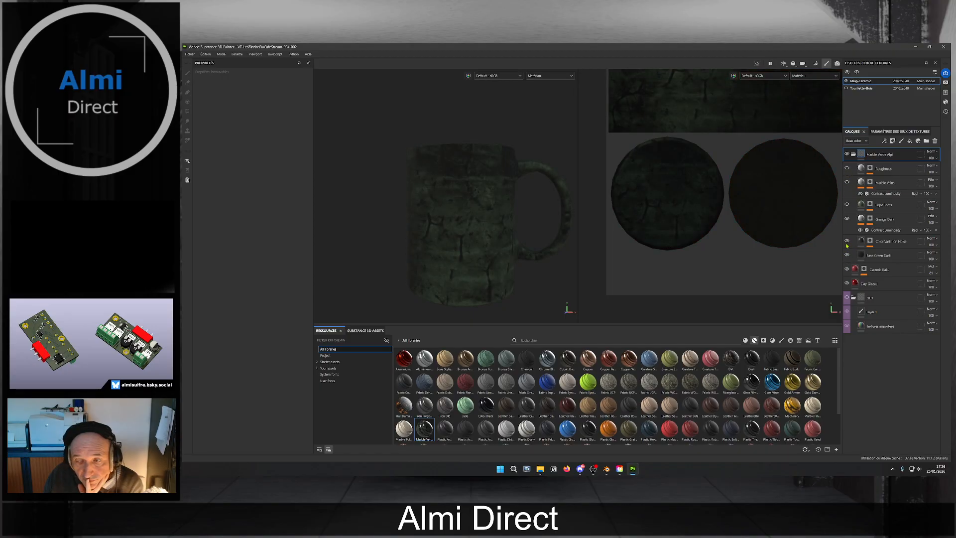
click(847, 205)
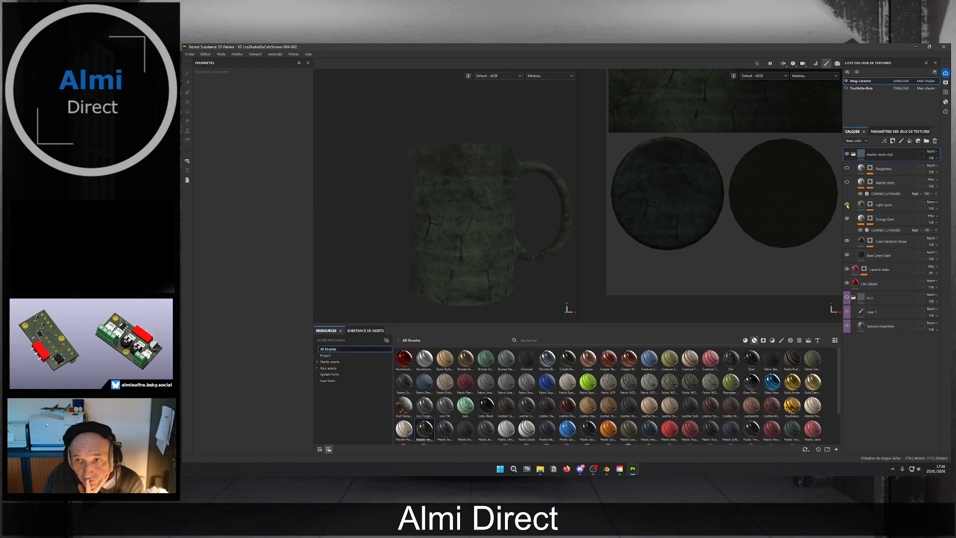
click(847, 182)
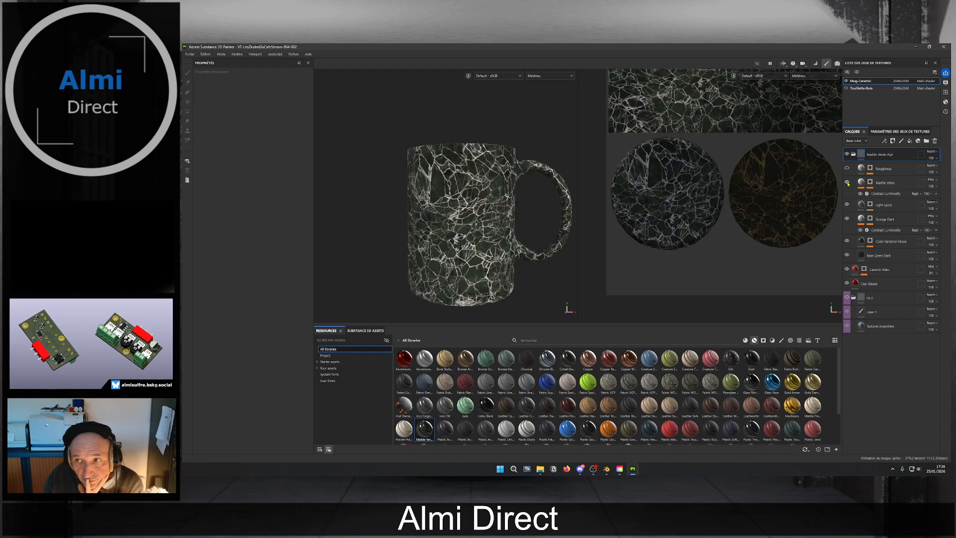
Hide the Light Spots, Grunge Dark and Color Variation Noise layers, and select the visible Base Green Dark layer.
click(847, 206)
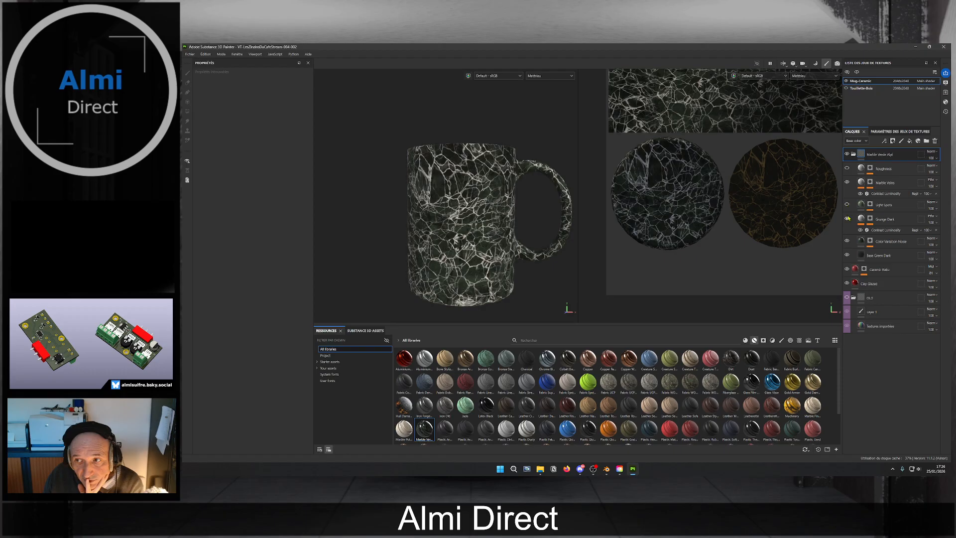
click(846, 219)
click(846, 241)
click(846, 255)
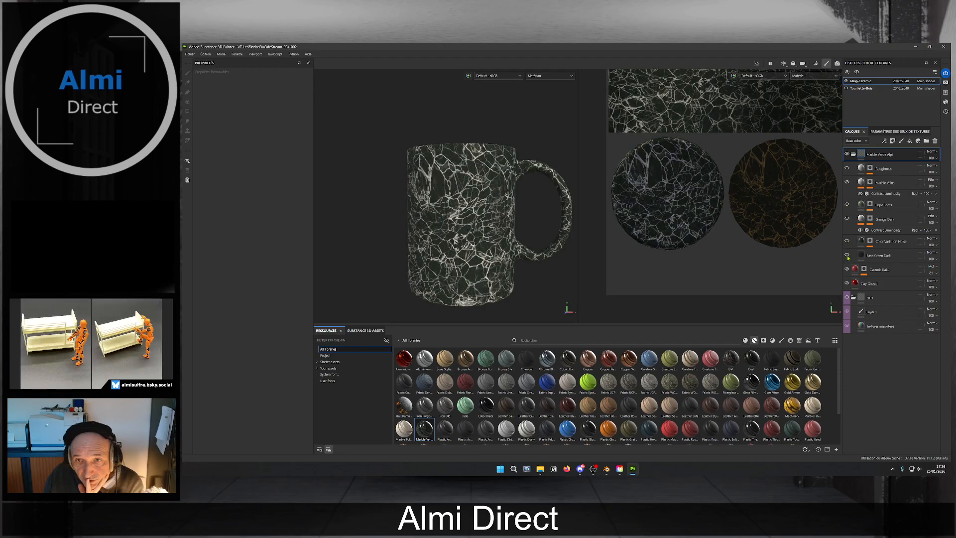
click(847, 255)
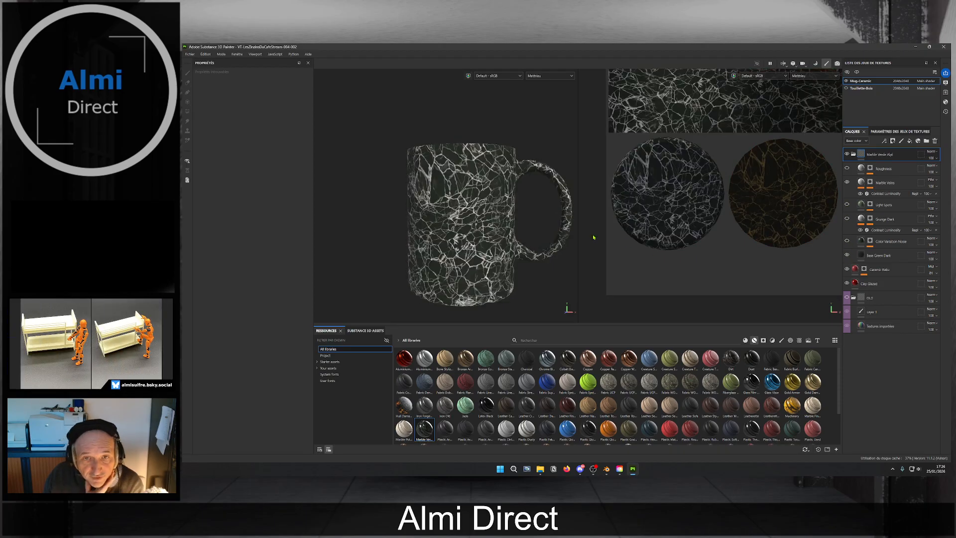
scroll(396, 247, up, 2)
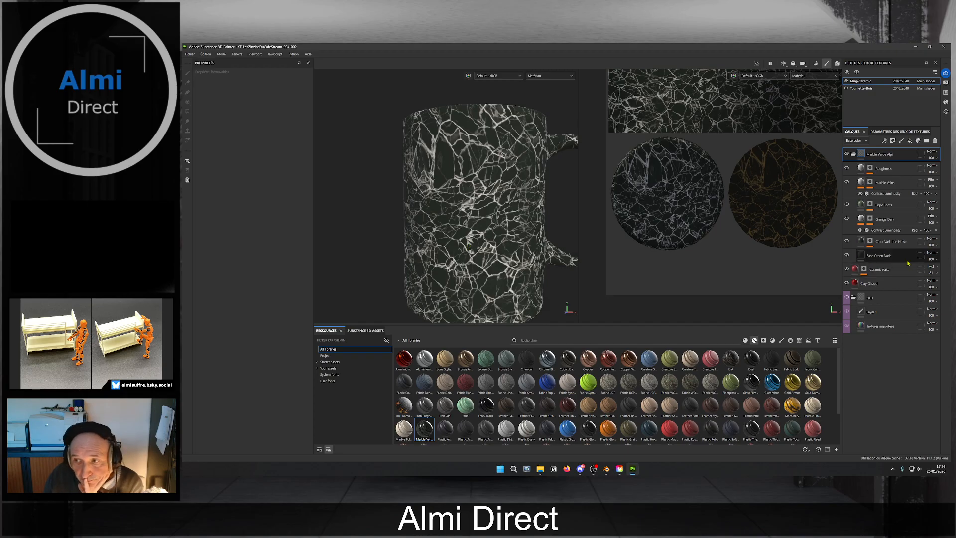
click(866, 257)
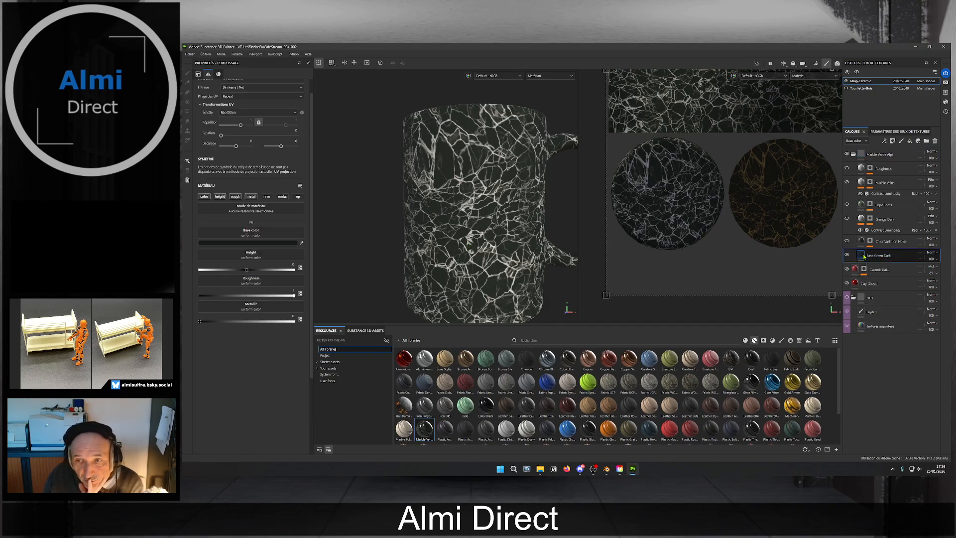
Change the Base Green Dark layer's base color to a dusty red with hue 1.0 and a value of about 0.5.
click(258, 243)
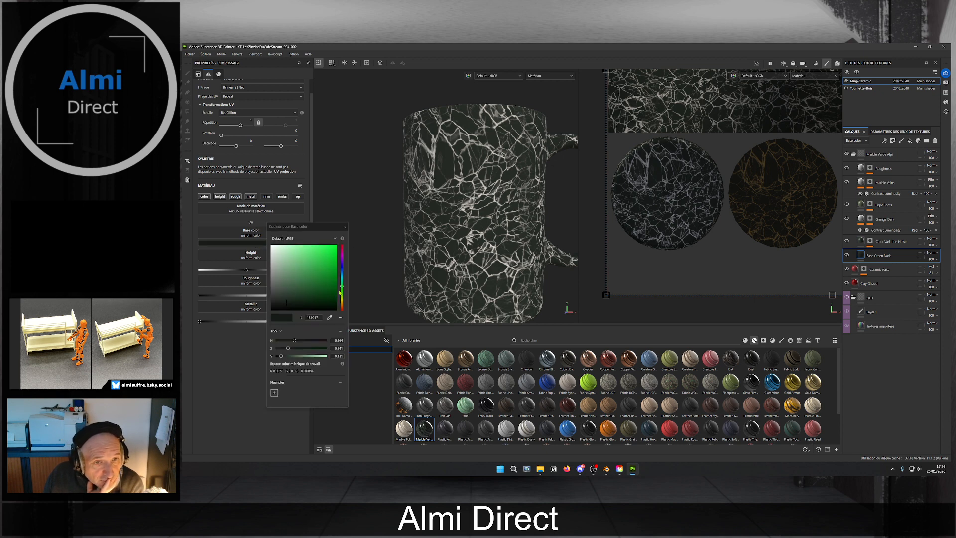
drag(340, 287, 342, 247)
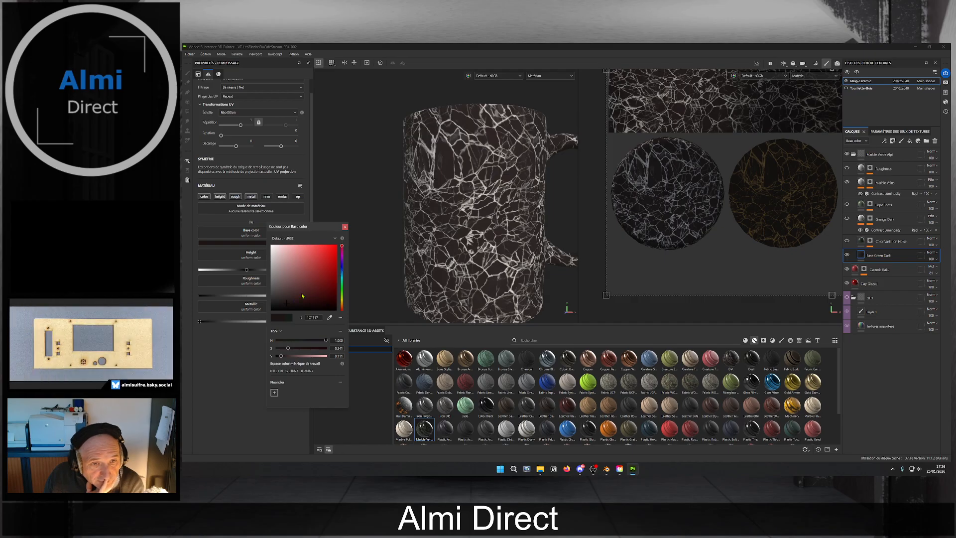
drag(281, 355, 301, 357)
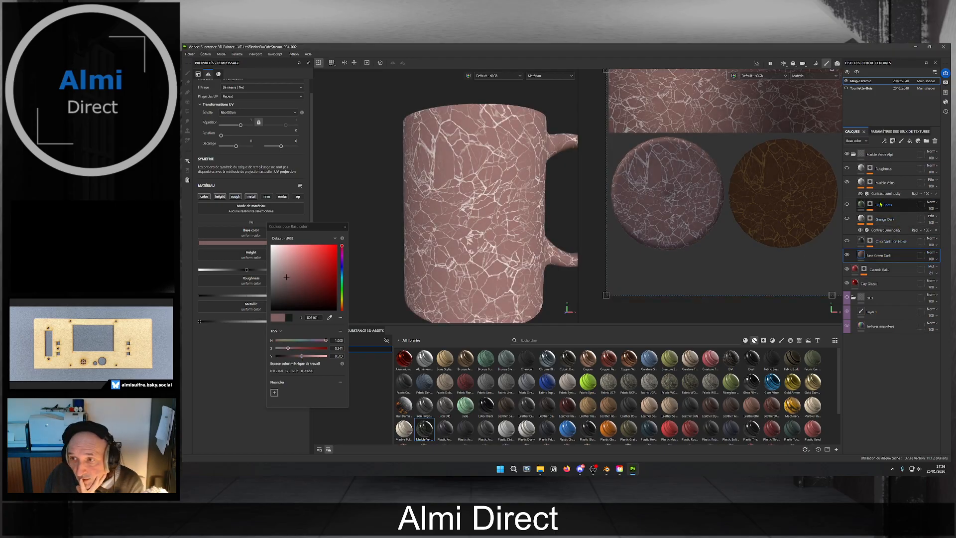
Examine the Marble Veins layer's fill properties, its Contrast Luminosity filter and its mask.
click(861, 182)
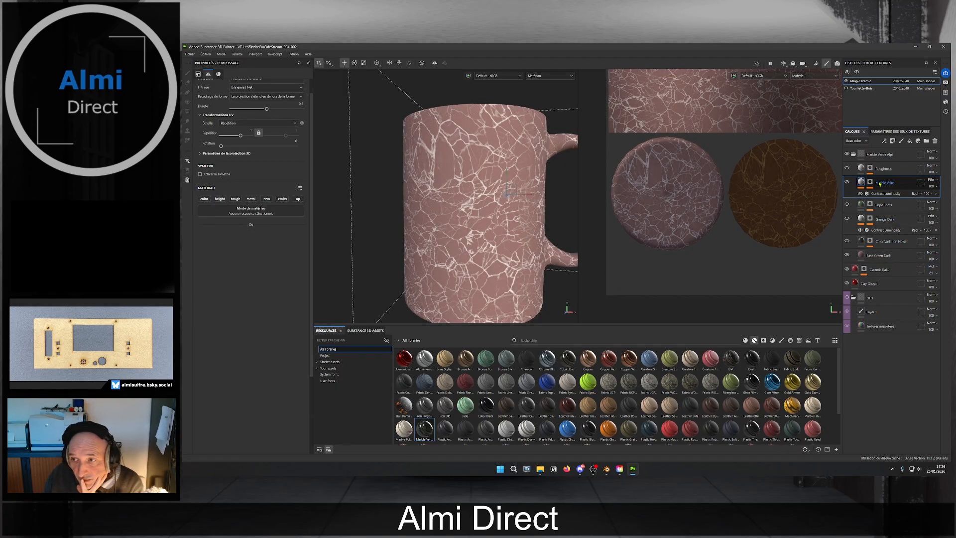
click(872, 193)
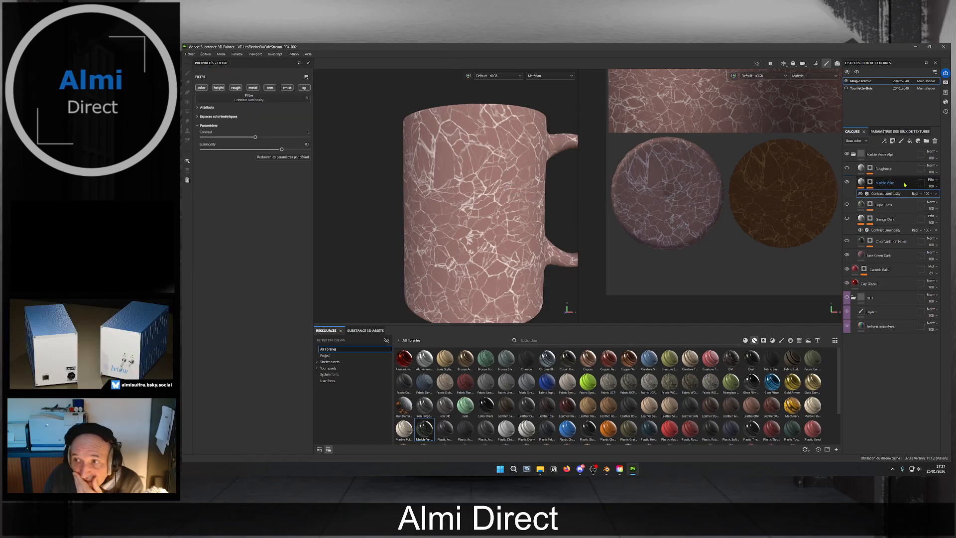
click(885, 182)
click(871, 182)
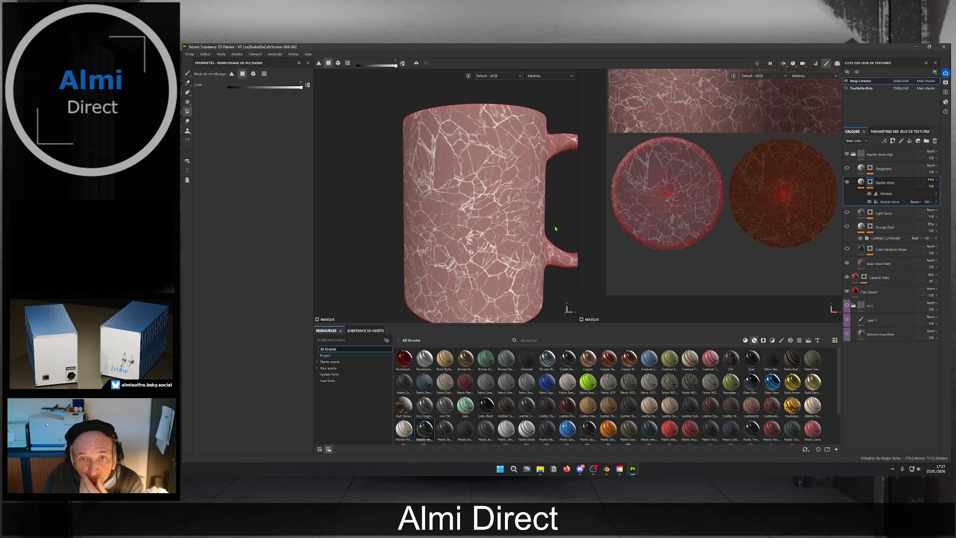
click(860, 182)
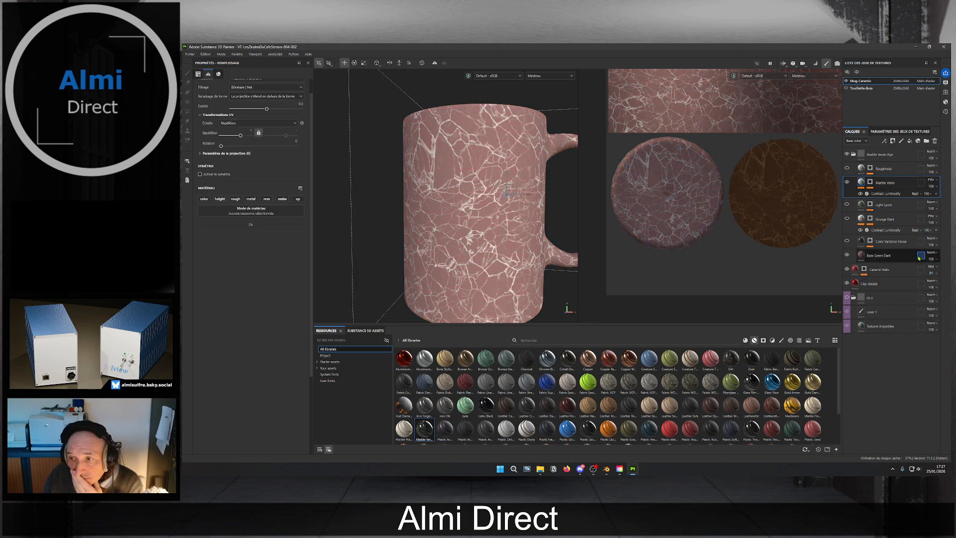
Try the Multiply blend mode on the Color Variation Noise and Base Green Dark layers, returning each to Normal.
click(932, 239)
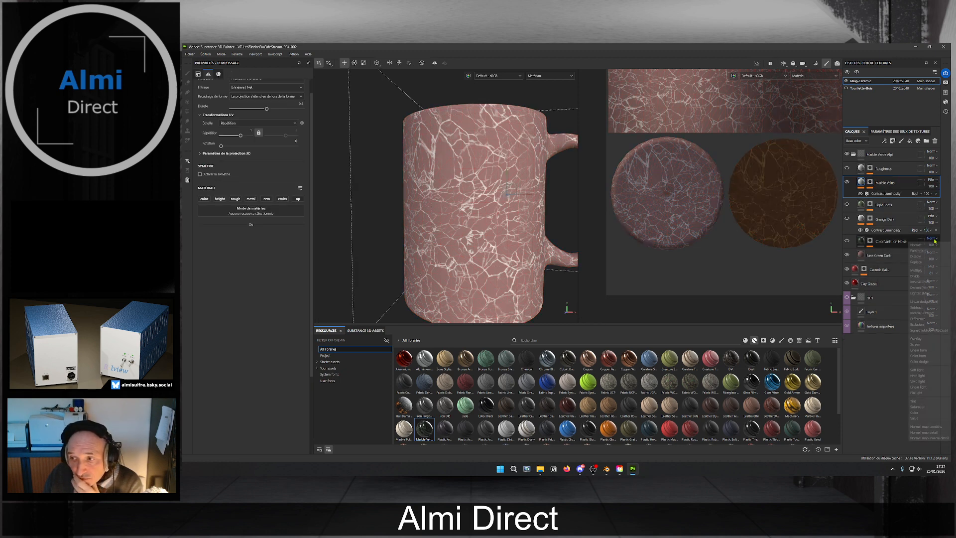
click(927, 270)
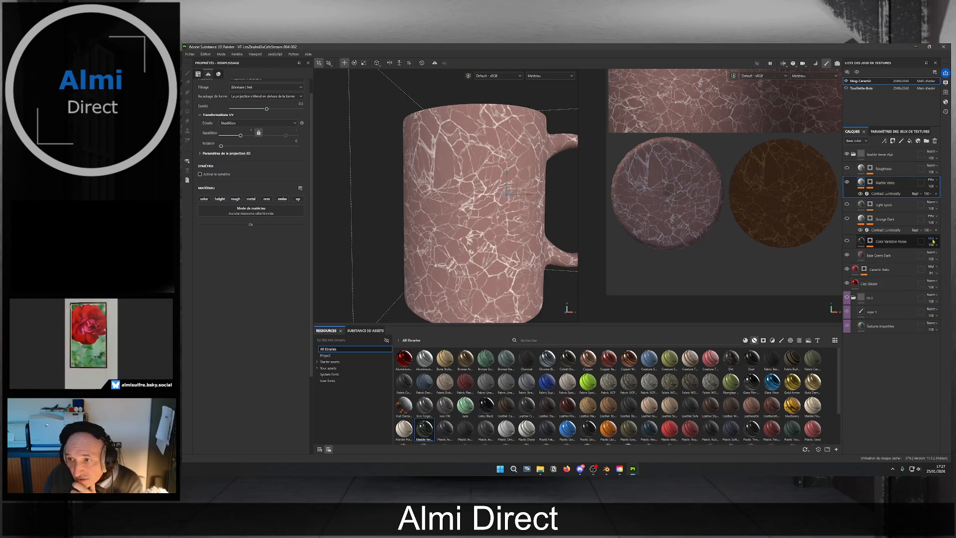
click(934, 241)
click(930, 247)
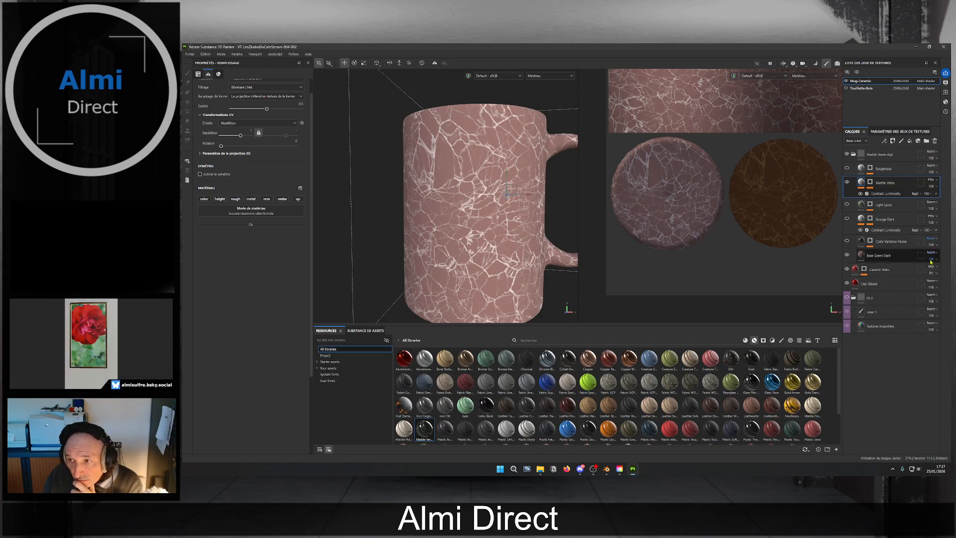
click(931, 259)
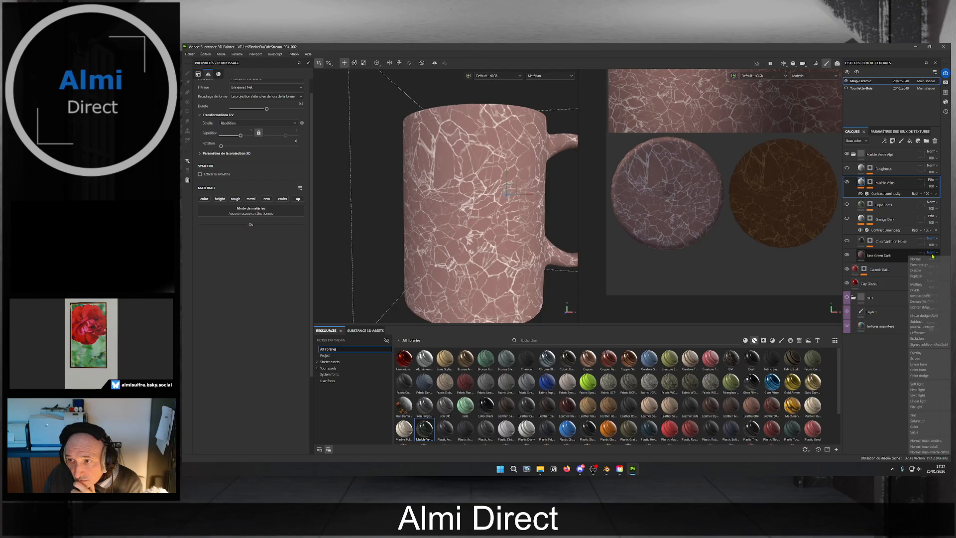
click(929, 285)
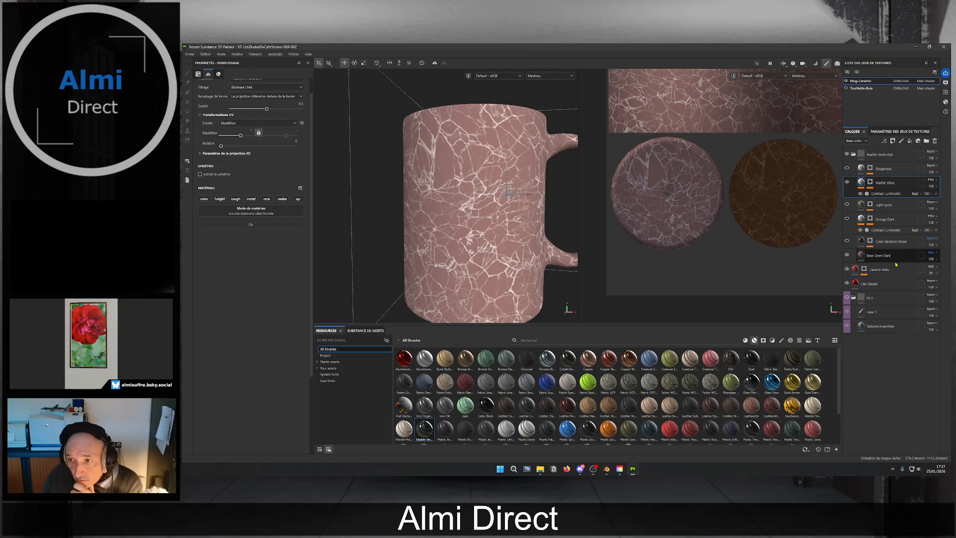
click(930, 252)
click(928, 259)
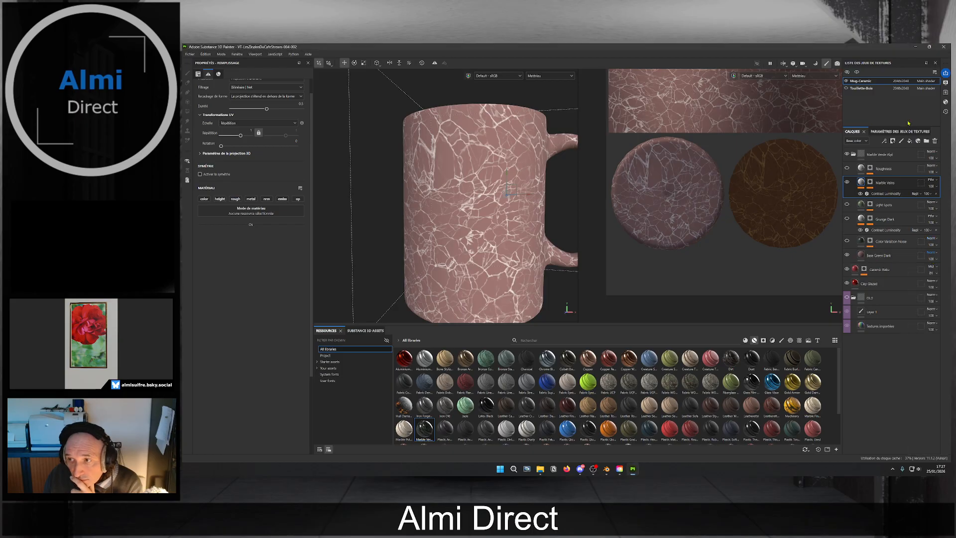
Set the whole Marble Verde Alpi group to Multiply blending and inspect the veins over the red glaze up close.
click(930, 151)
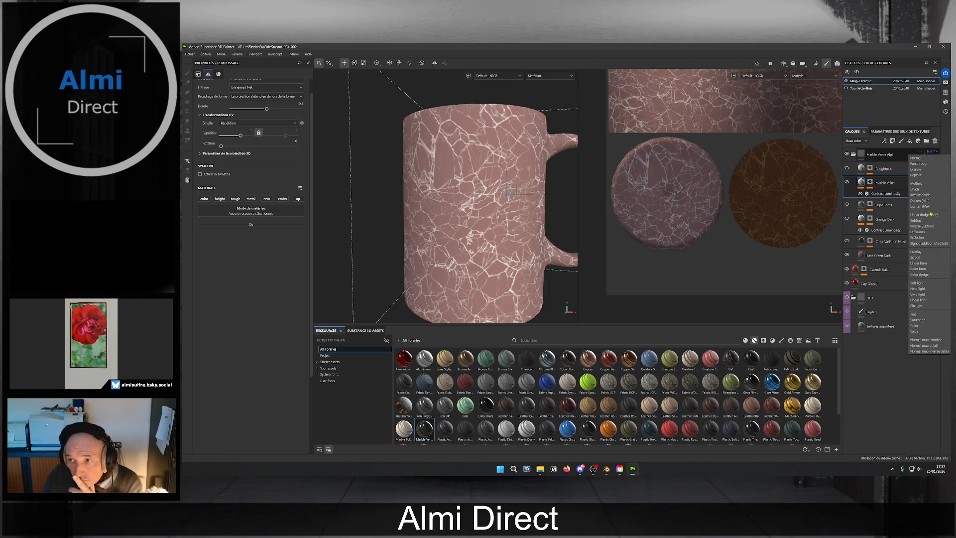
click(916, 183)
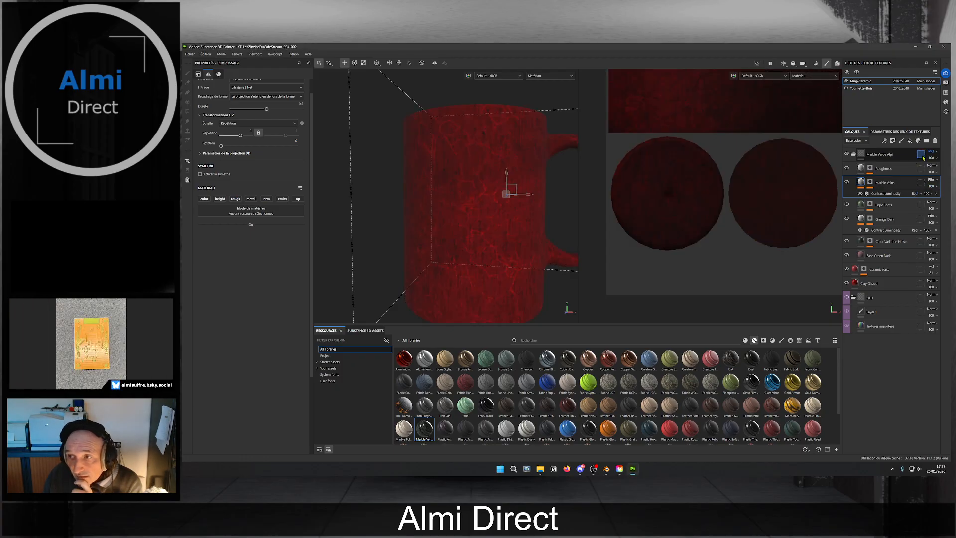
scroll(477, 230, up, 2)
scroll(476, 230, down, 3)
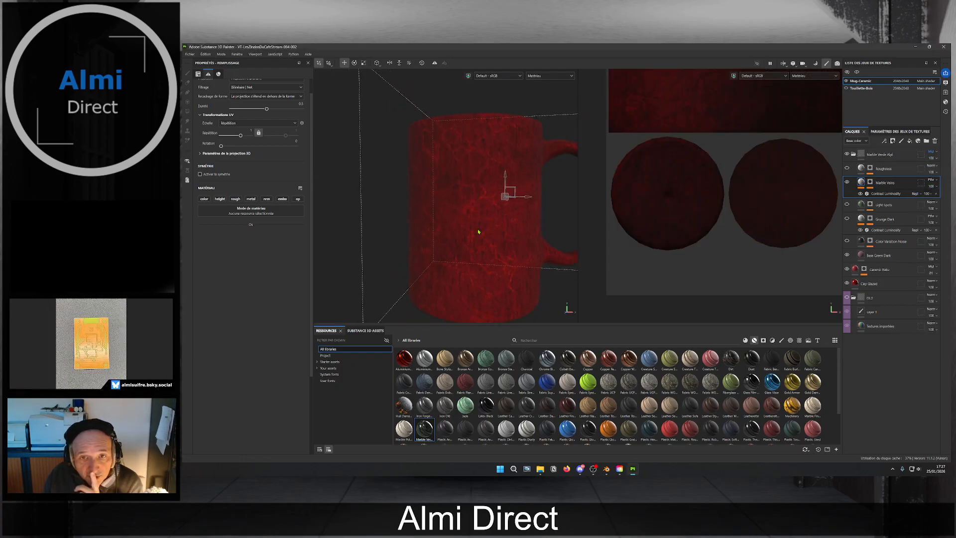
click(879, 154)
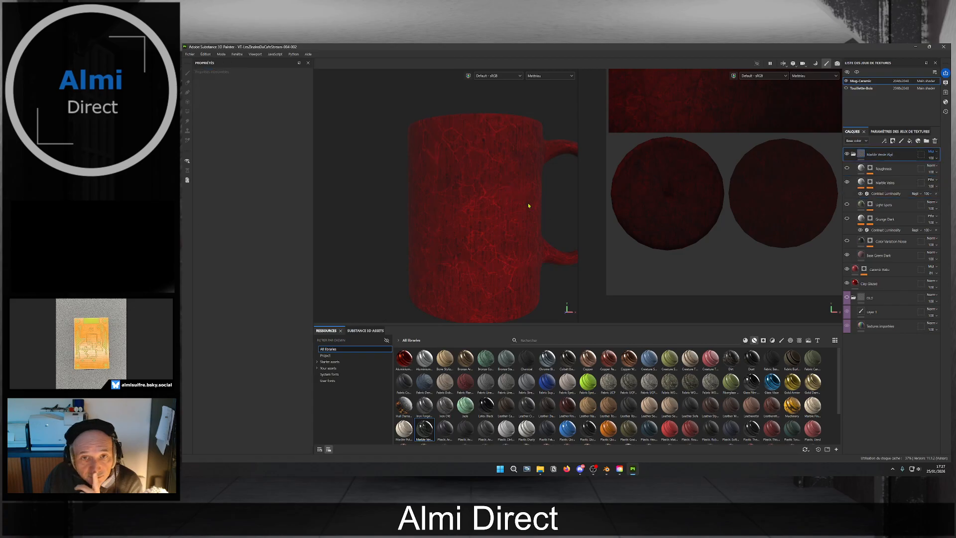
mouse_move(523, 201)
alt+mouse_down()
mouse_move(506, 214)
mouse_move(519, 206)
alt+mouse_up()
alt+middle_drag(519, 206, 509, 248)
scroll(510, 247, up, 3)
alt+drag(510, 248, 543, 219)
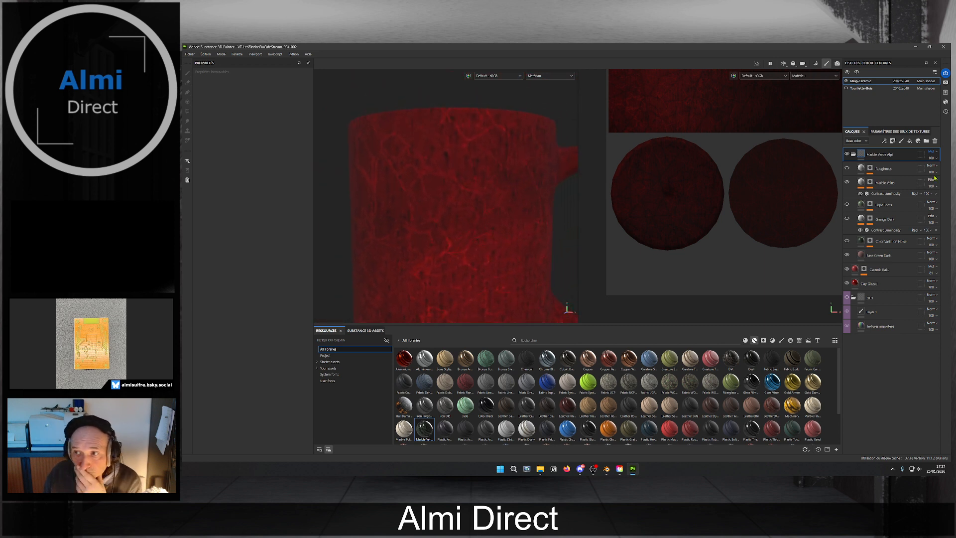
Test reduced opacities on the Marble Verde Alpi group and delete the group from the mug.
click(933, 158)
drag(948, 170, 937, 170)
scroll(475, 172, down, 2)
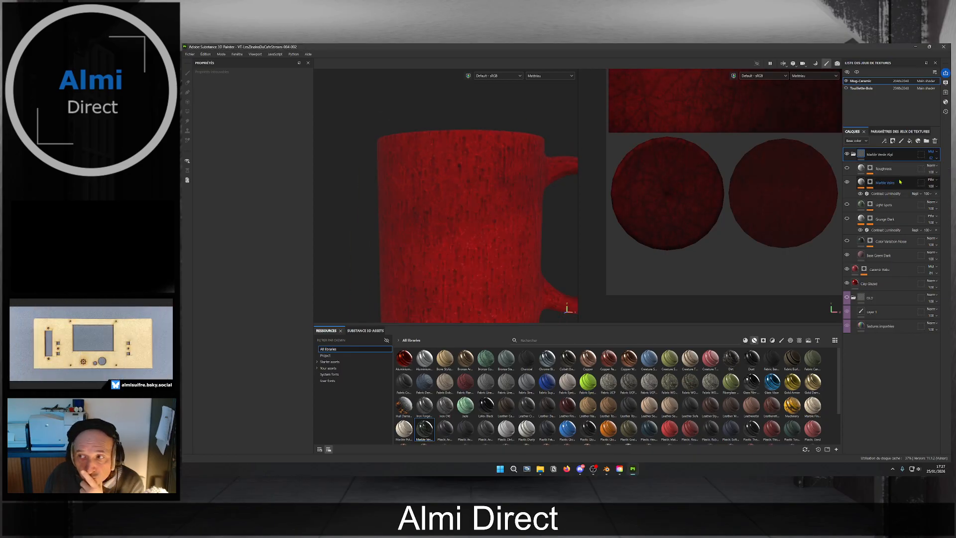
click(932, 159)
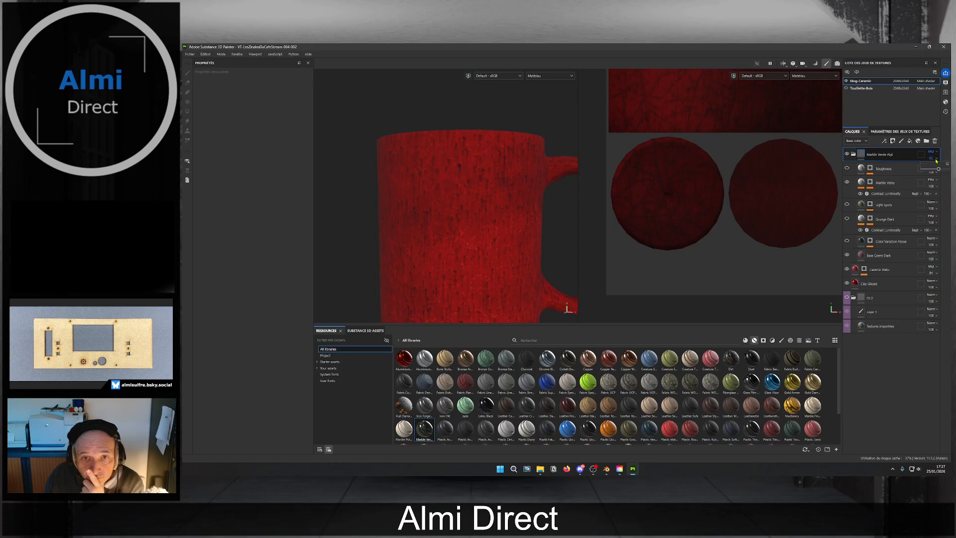
drag(940, 171, 947, 169)
scroll(464, 212, down, 2)
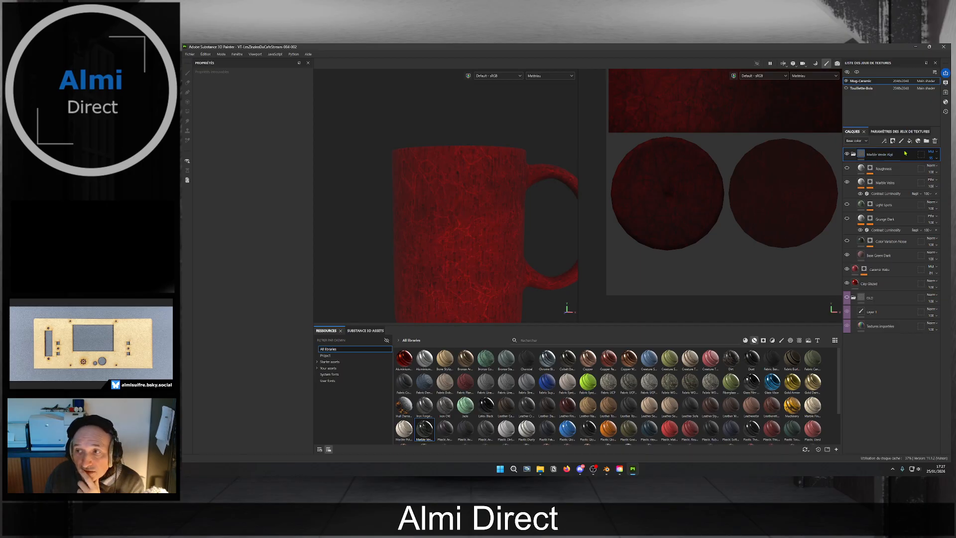
click(934, 141)
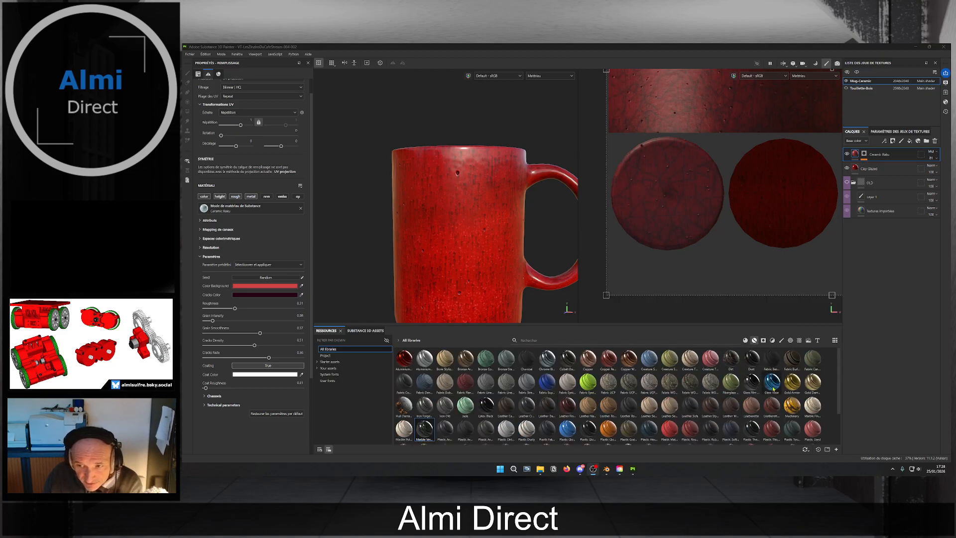
Apply the Marble Fine White smart material to the mug and blend its group with Multiply at 100 opacity.
click(817, 405)
drag(817, 409, 506, 239)
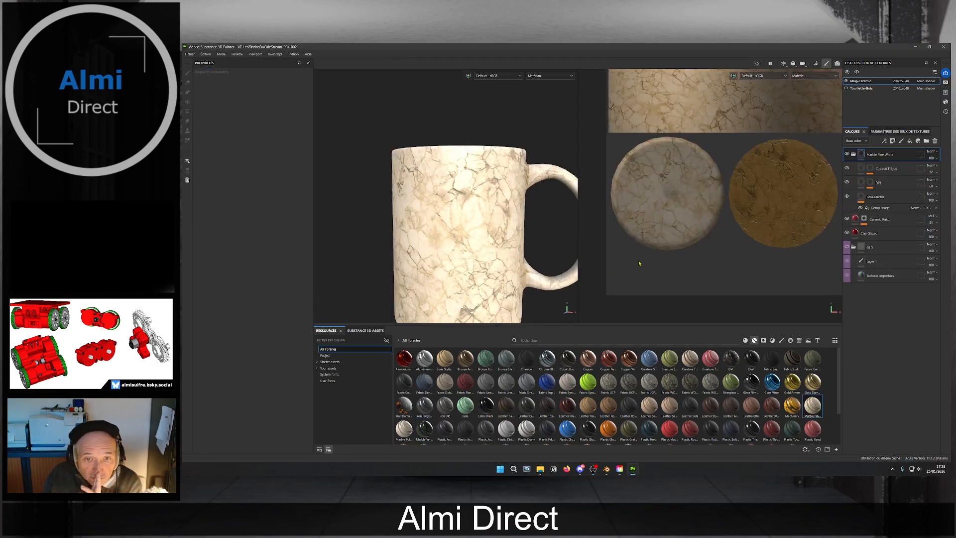
click(931, 152)
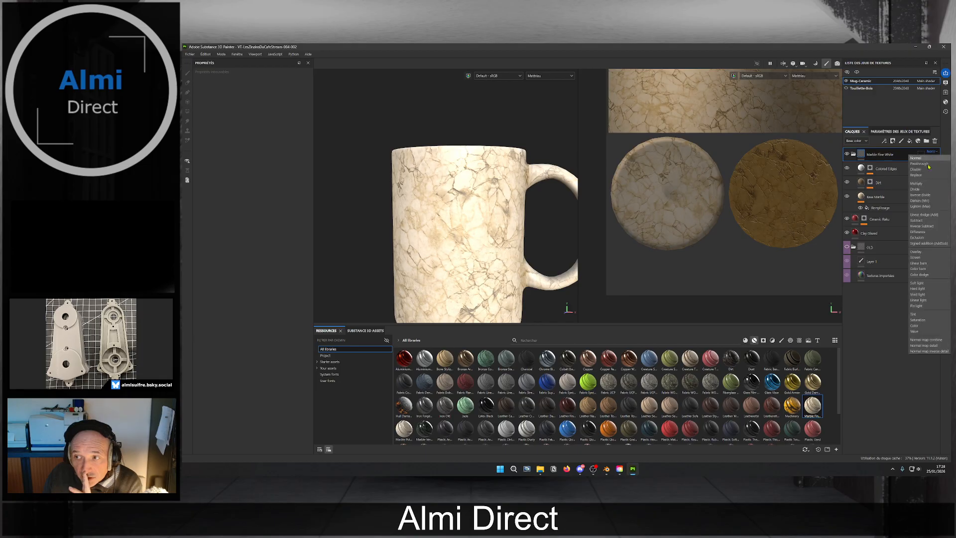
click(916, 183)
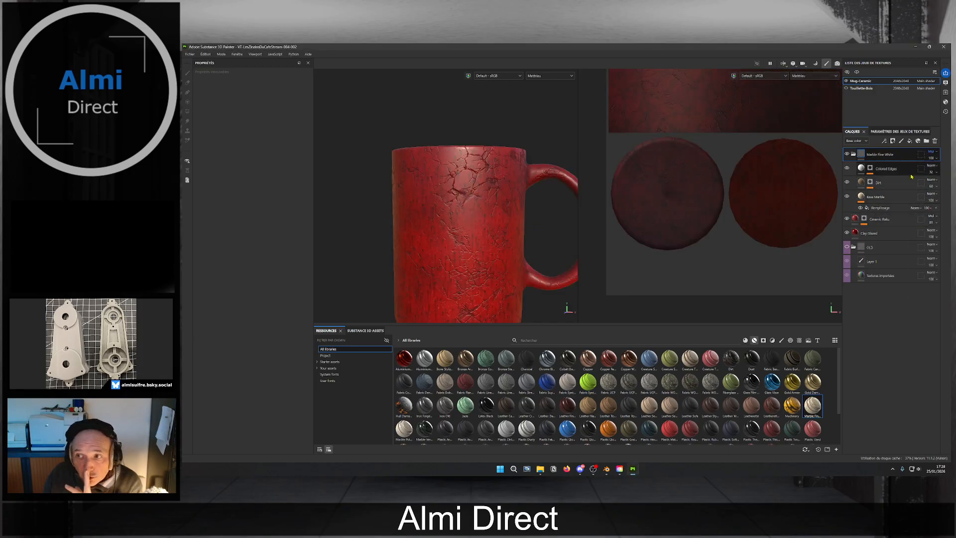
click(935, 161)
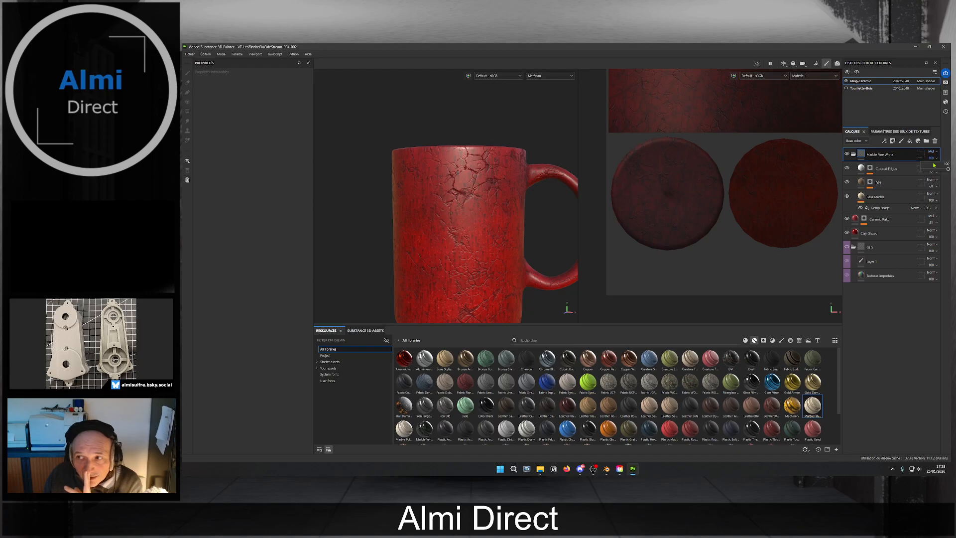
mouse_move(948, 170)
mouse_down()
mouse_move(909, 172)
mouse_move(951, 170)
mouse_up()
Inspect the Marble Fine White cracks around the mug from several angles and delete that group.
scroll(494, 294, down, 2)
scroll(493, 294, down, 2)
alt+drag(495, 293, 514, 293)
alt+drag(505, 246, 425, 182)
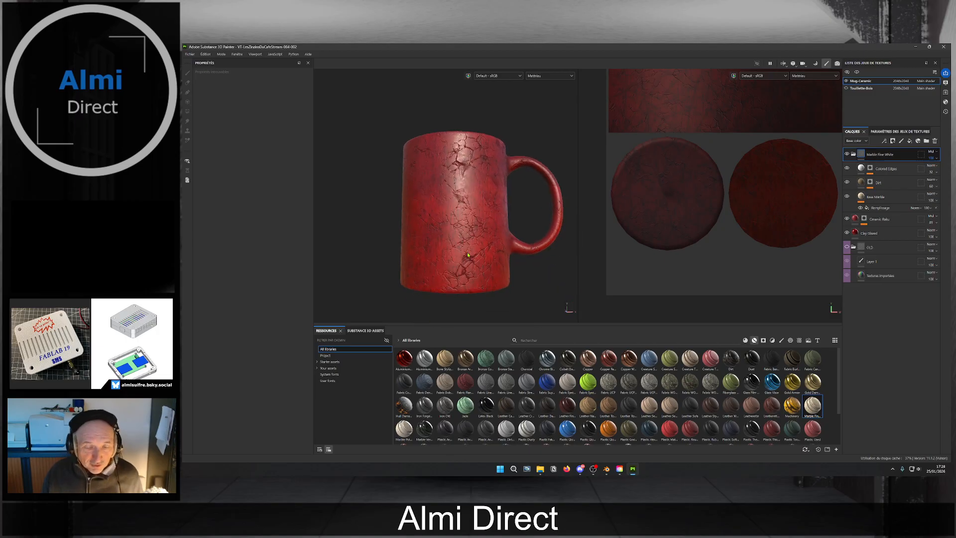
alt+drag(474, 226, 478, 258)
alt+middle_drag(478, 223, 478, 252)
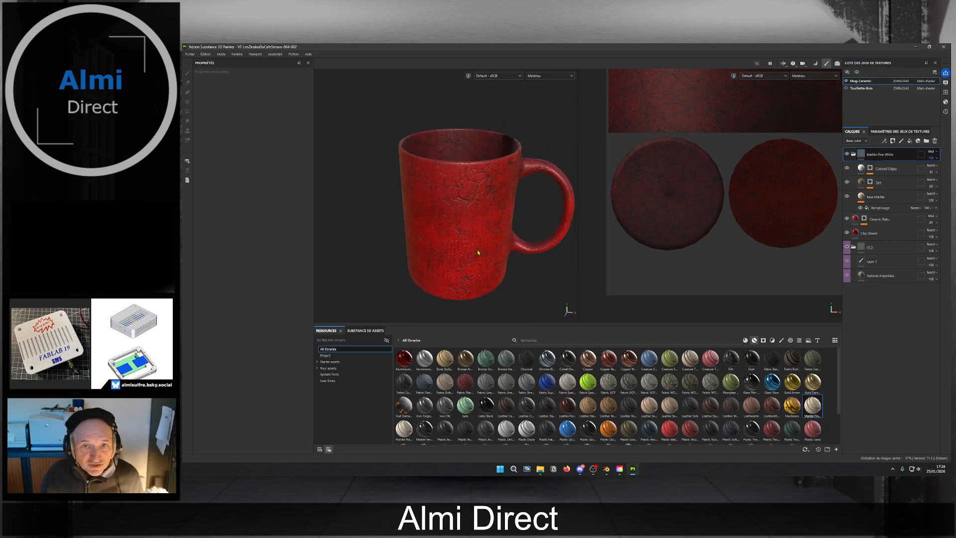
alt+right_drag(479, 252, 503, 237)
click(935, 141)
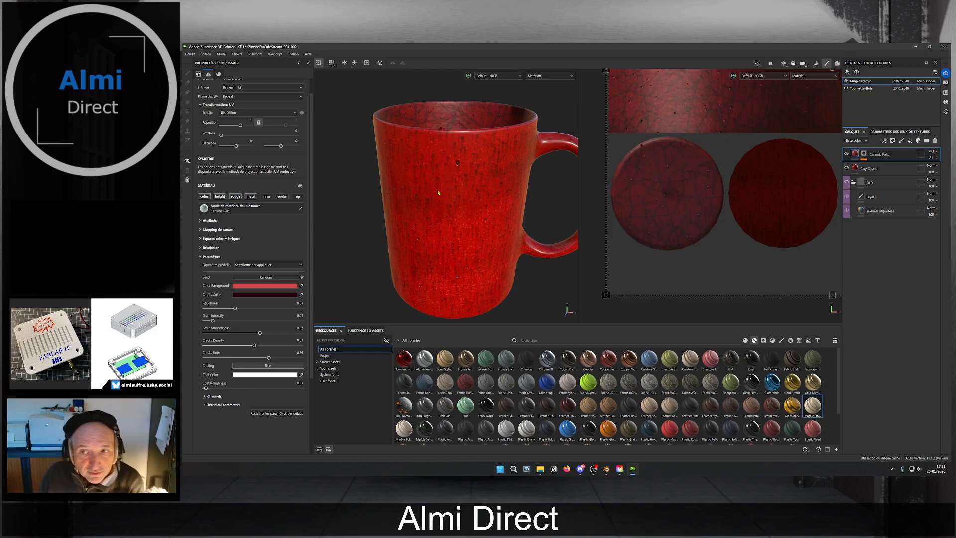
Try the Dirt and Aluminium Anodized Red smart materials on the mug, deleting each one after viewing it.
alt+drag(463, 240, 432, 234)
scroll(418, 250, down, 3)
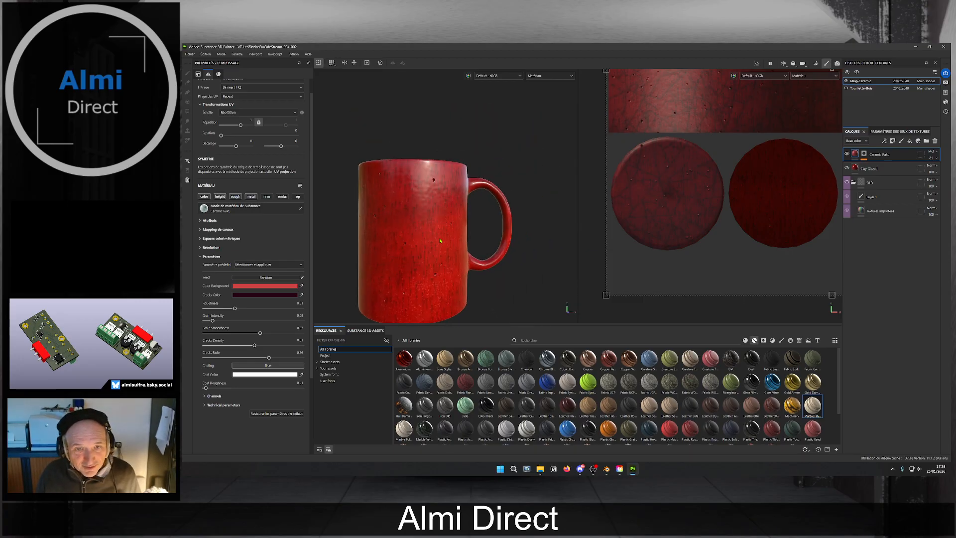
alt+middle_drag(432, 234, 440, 210)
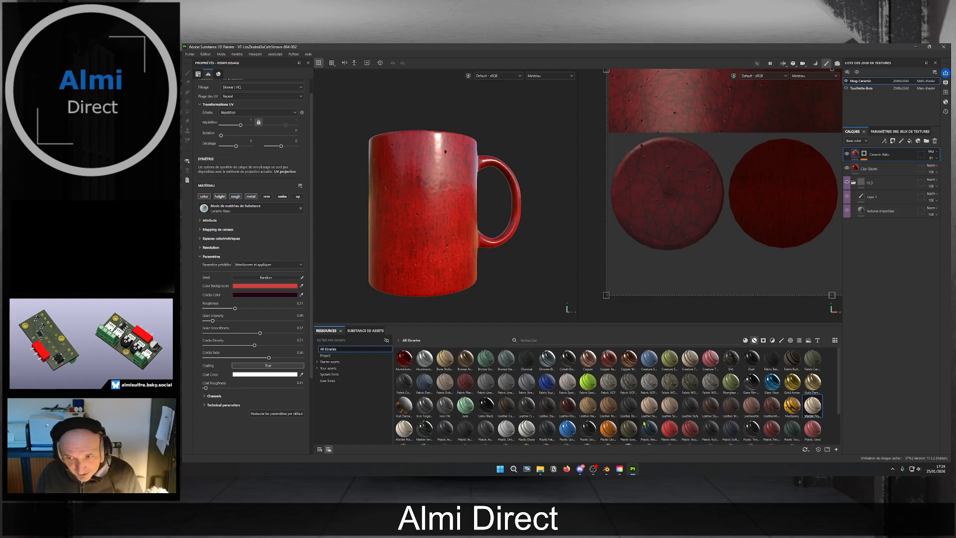
drag(734, 364, 477, 204)
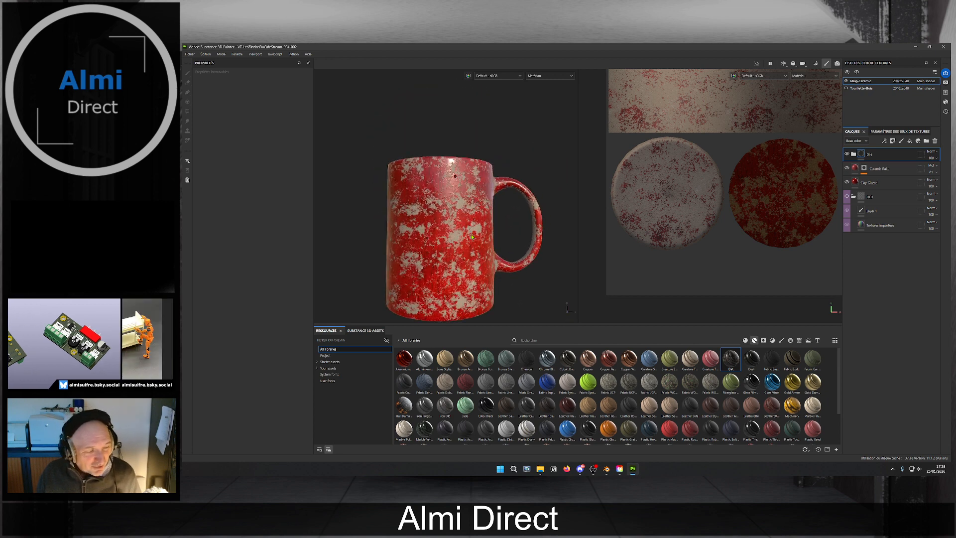
click(934, 141)
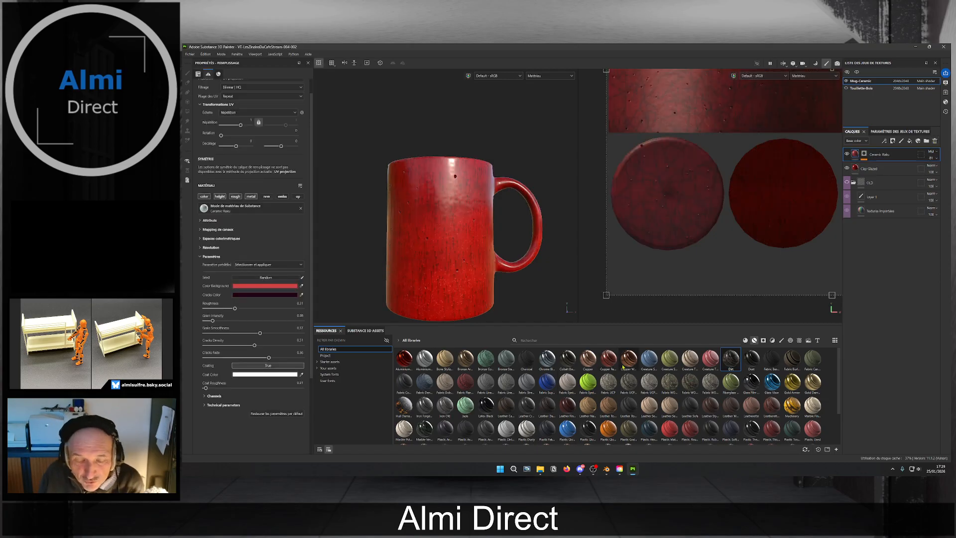
drag(404, 357, 448, 259)
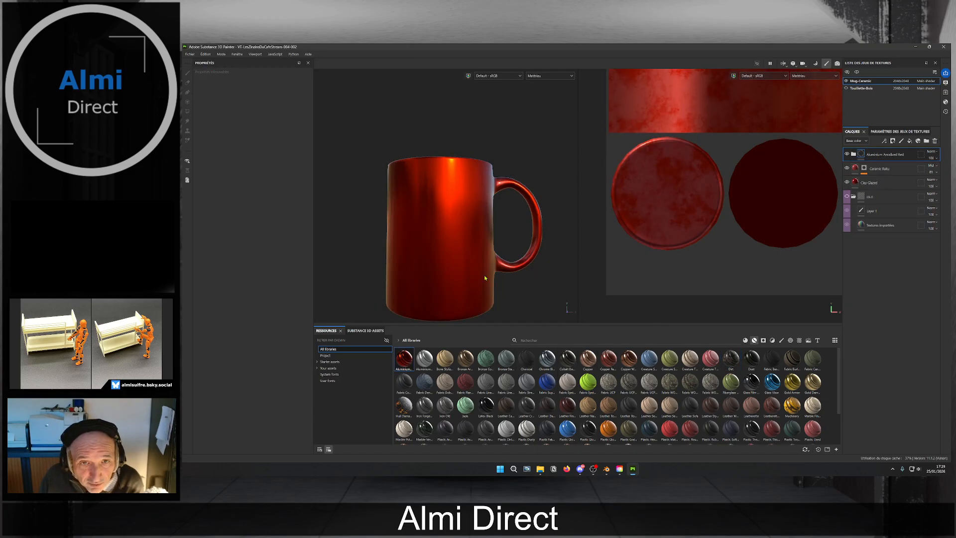
click(935, 141)
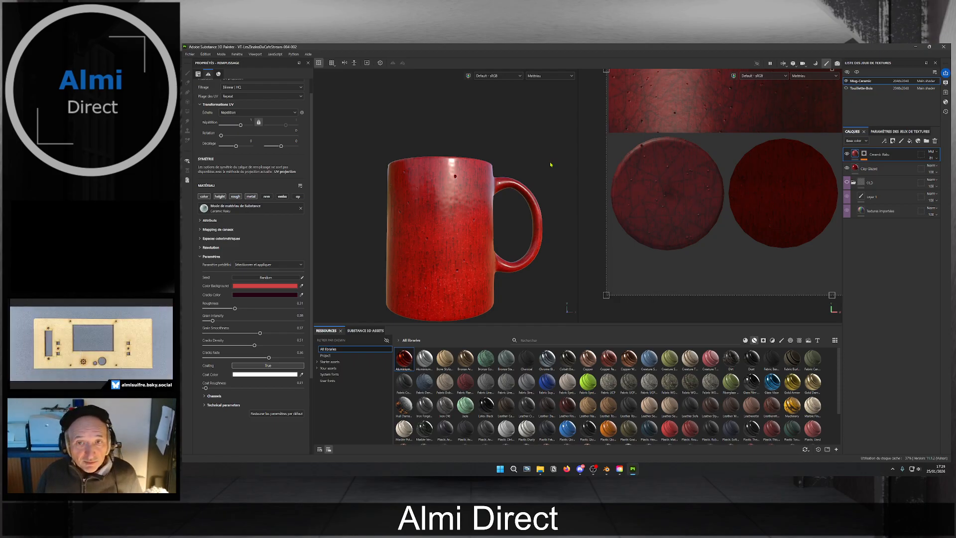
Inspect the mug's glaze up close and browse the smart materials and base materials for another finish.
scroll(493, 239, up, 3)
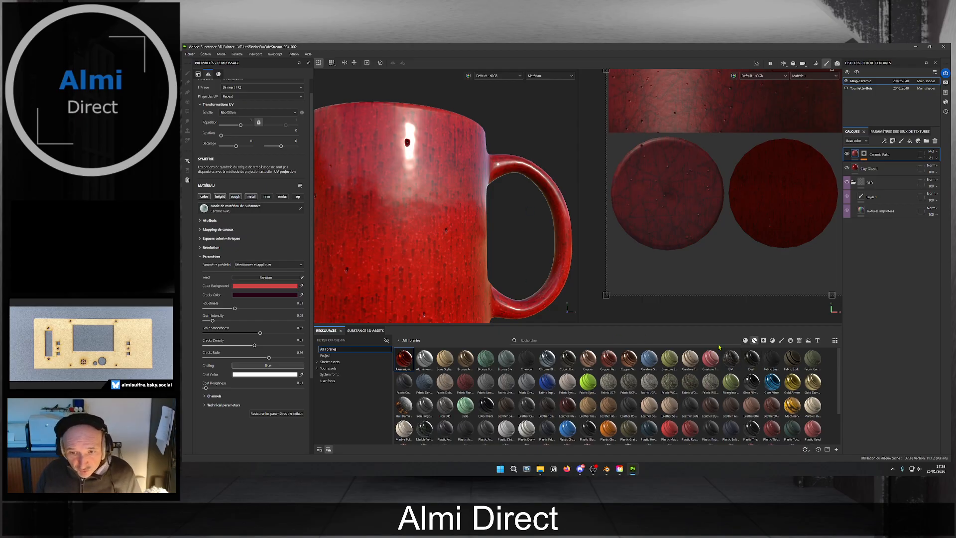
scroll(588, 368, down, 2)
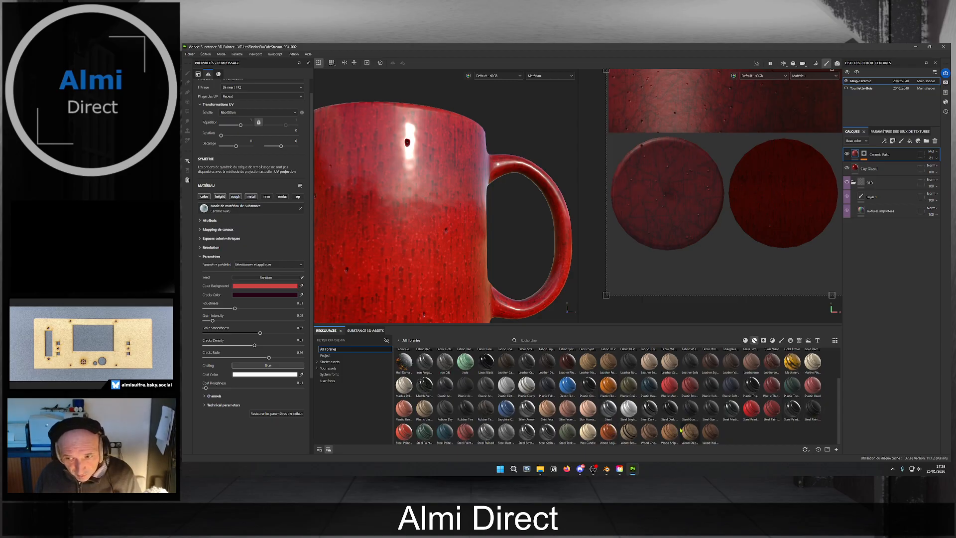
click(745, 340)
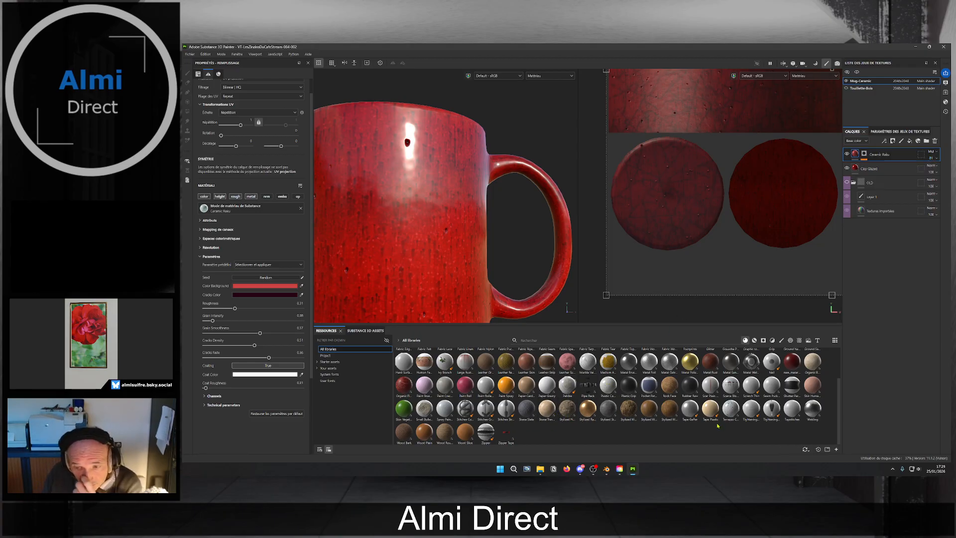
scroll(514, 387, up, 2)
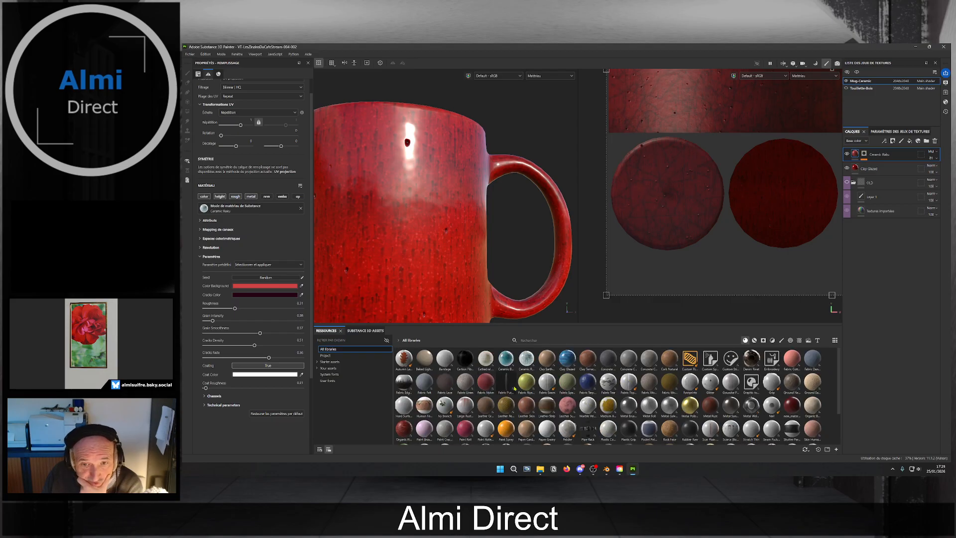
scroll(482, 282, down, 3)
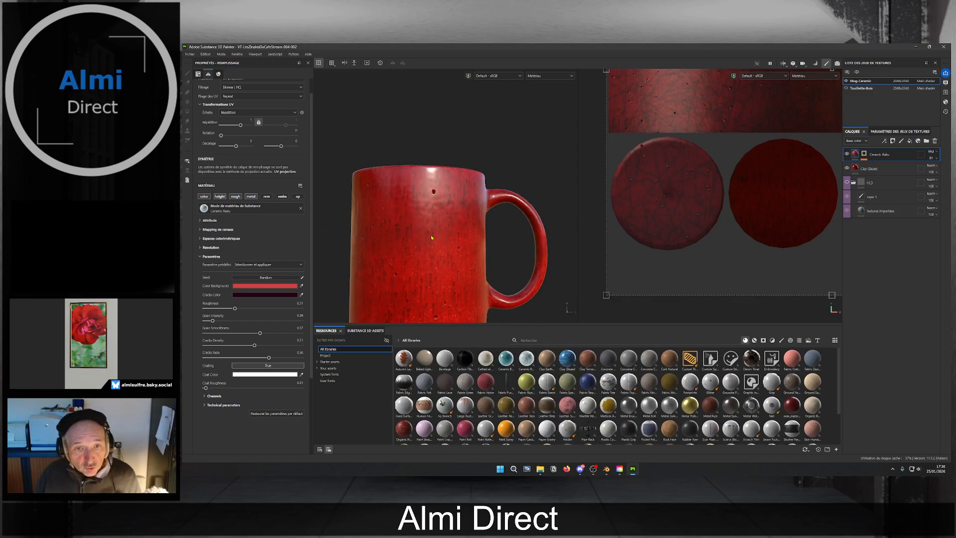
alt+drag(444, 238, 466, 265)
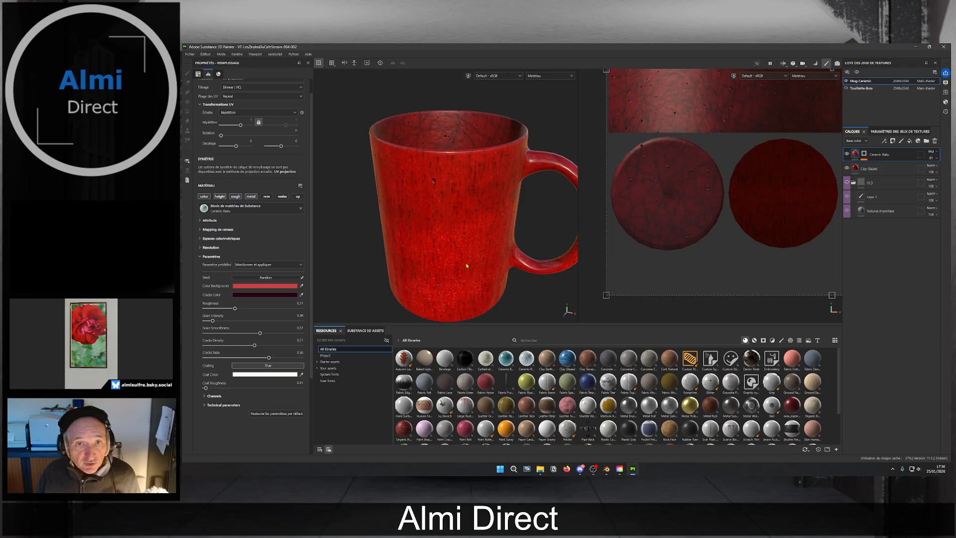
Show the Touillette-Bois texture set and hide Mug-Ceramic so that only the wooden stirrer is displayed.
click(846, 88)
alt+middle_drag(549, 144, 532, 189)
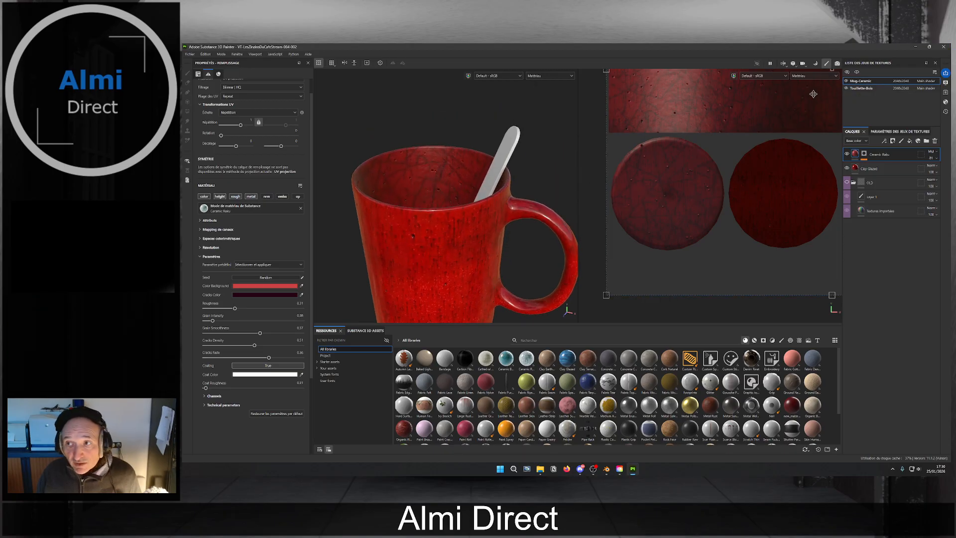
click(846, 80)
alt+drag(489, 239, 487, 227)
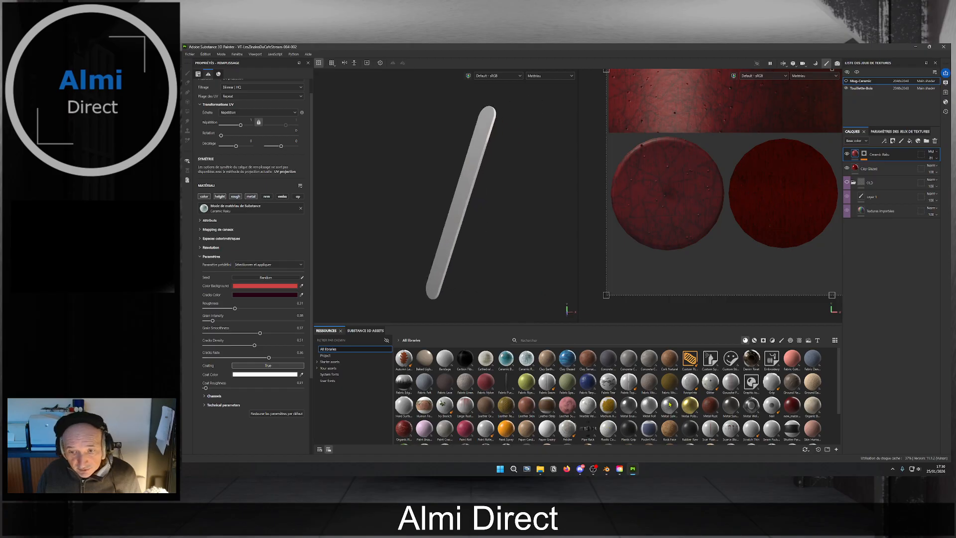
Apply the Stylized Wood Plain material to the stirrer.
scroll(688, 395, down, 3)
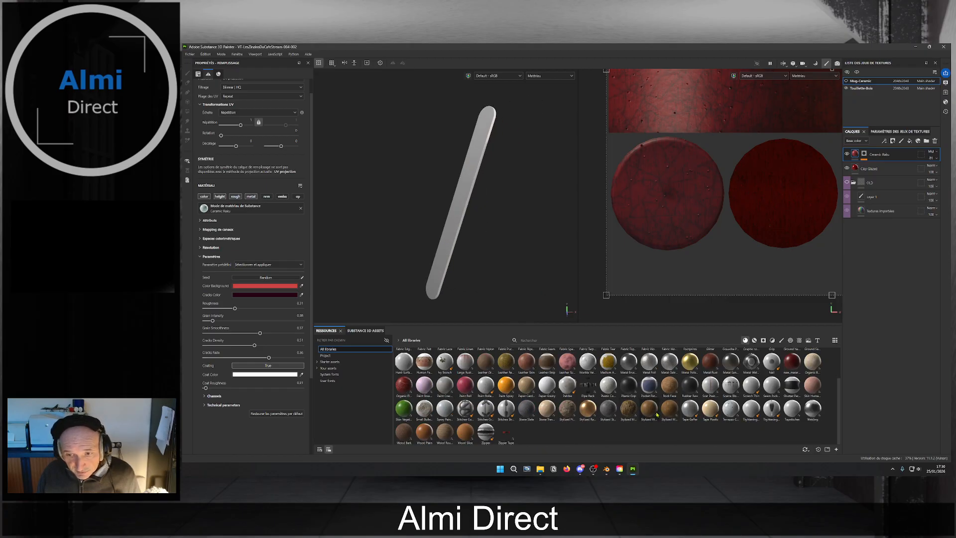
drag(649, 409, 459, 232)
scroll(475, 229, up, 6)
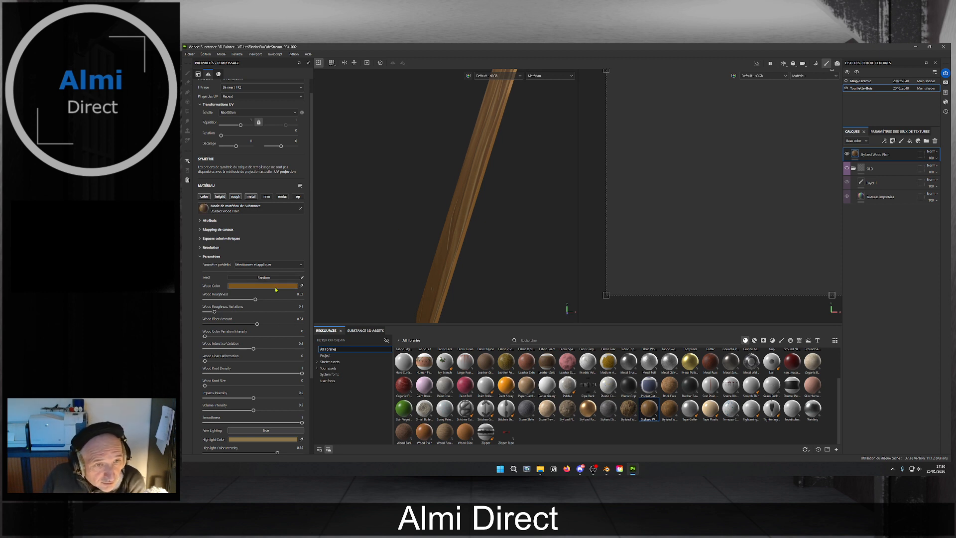
Change the stirrer's Wood Color to a paler, desaturated brown and its Highlight Color to a lighter beige.
click(281, 286)
drag(319, 279, 295, 277)
click(345, 227)
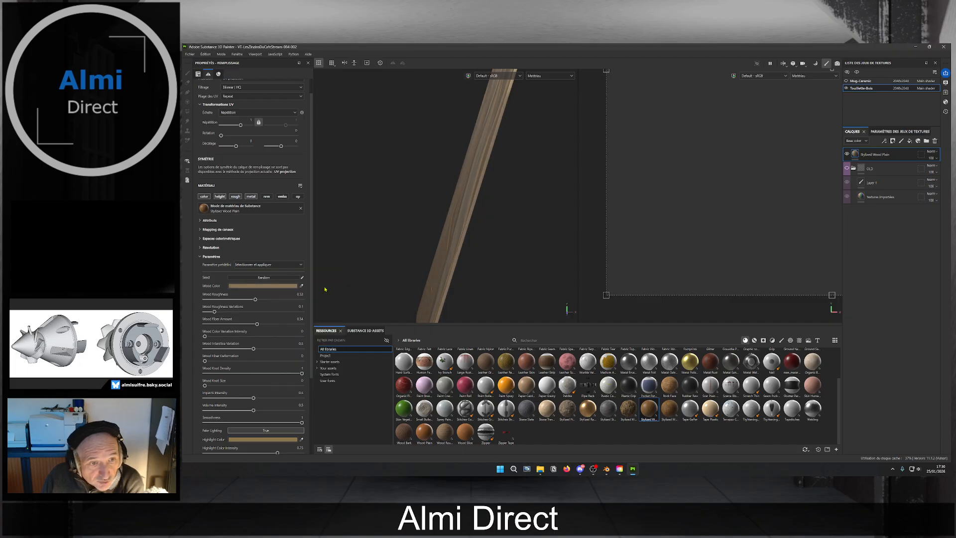
click(267, 439)
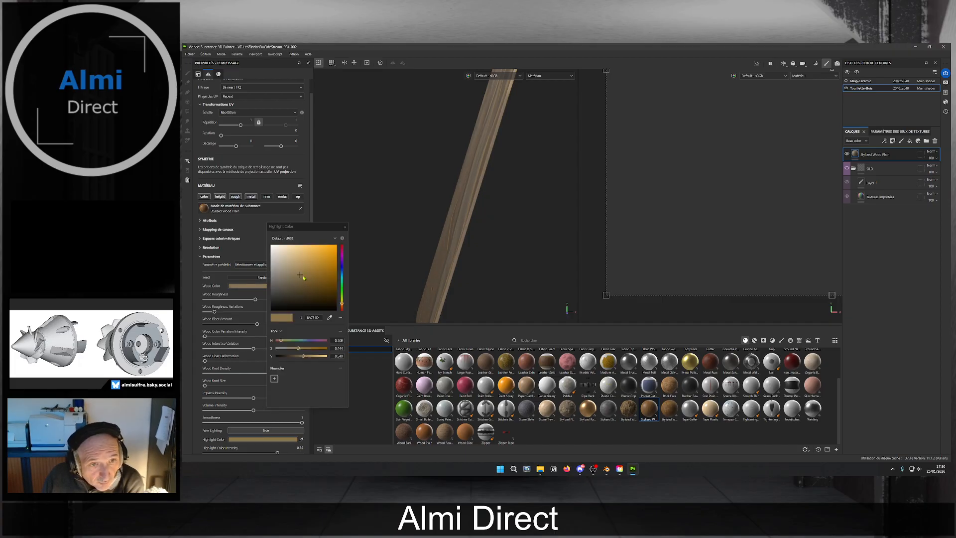
drag(303, 277, 294, 272)
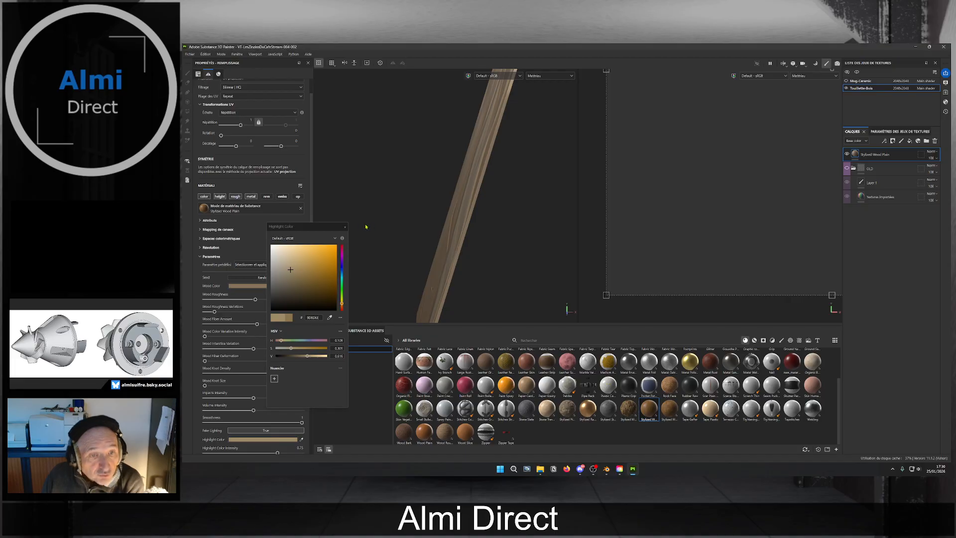
click(345, 227)
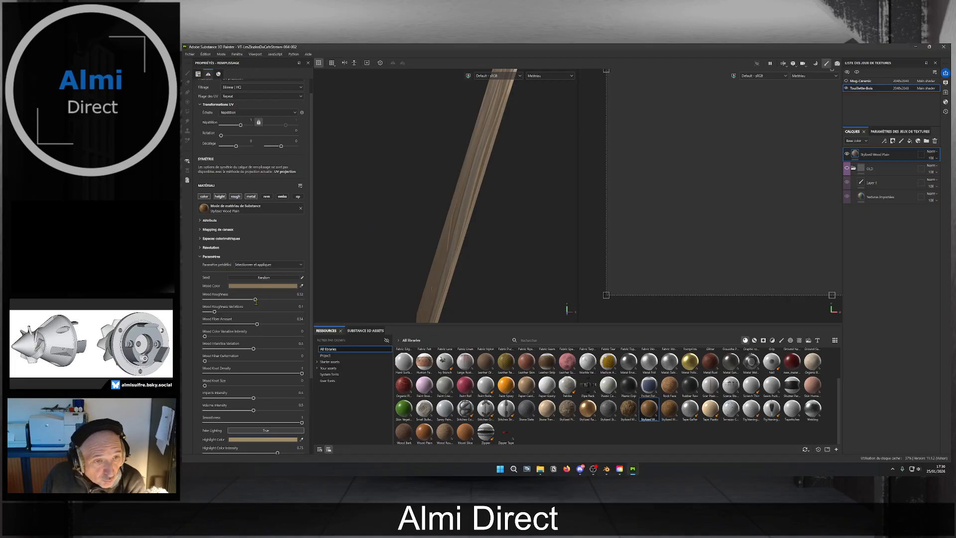
Set Wood Roughness to 0.57, raise its variation, lower Wood Fiber Amount to 0 and set Wood Color Variation Intensity to 0.07.
drag(255, 299, 237, 311)
scroll(376, 303, down, 3)
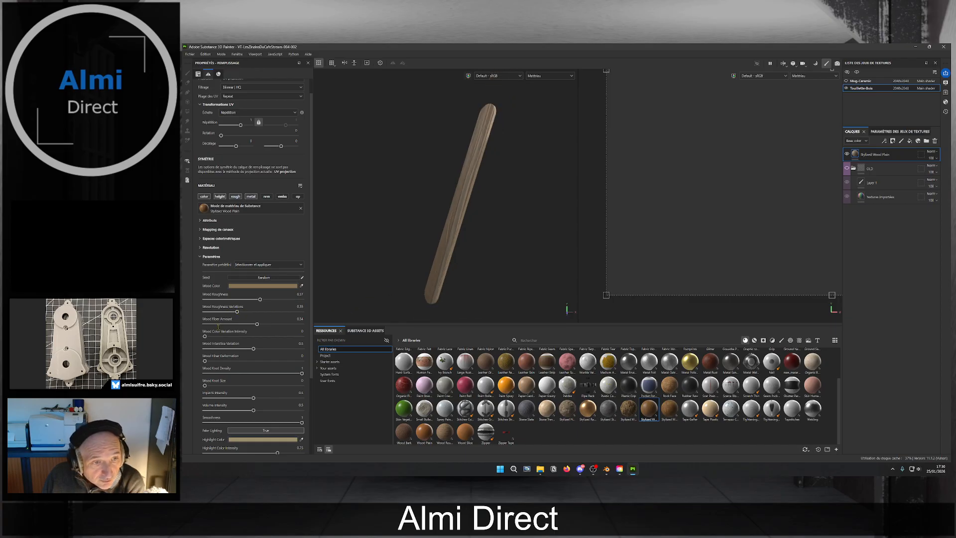
mouse_move(257, 324)
mouse_down()
mouse_move(227, 324)
mouse_move(246, 324)
mouse_up()
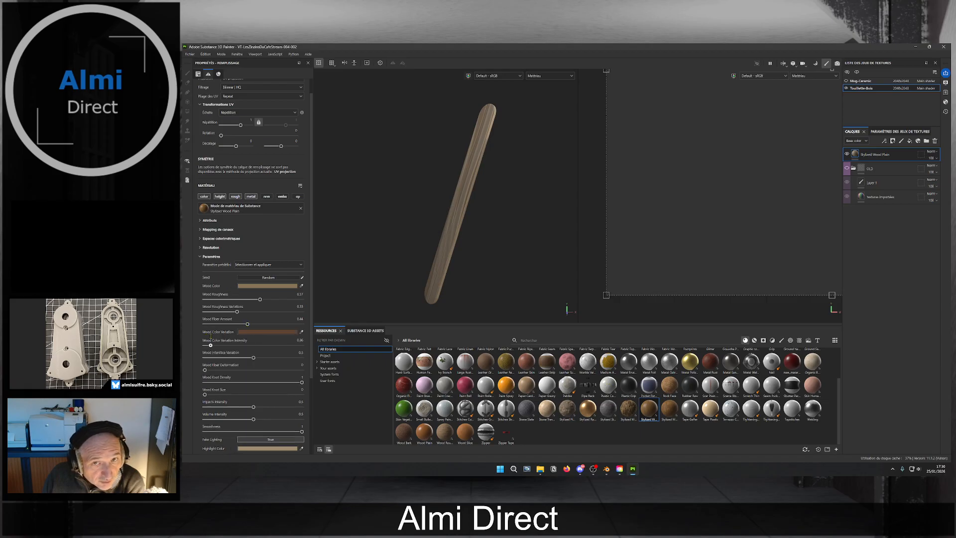
mouse_move(204, 337)
mouse_down()
mouse_move(219, 324)
mouse_move(204, 324)
mouse_up()
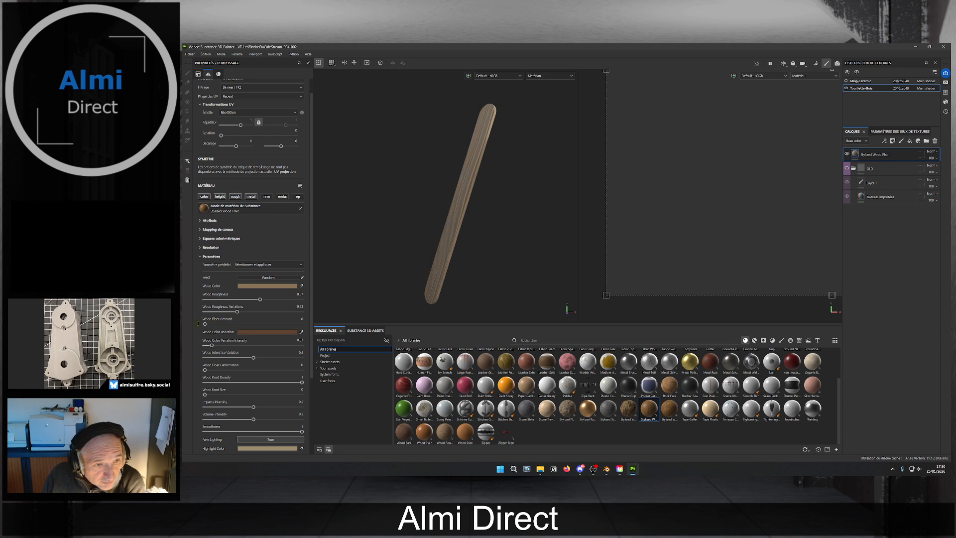
Darken the stirrer's Wood Color Variation to a deep brown and keep all libraries listed in the resources.
click(250, 332)
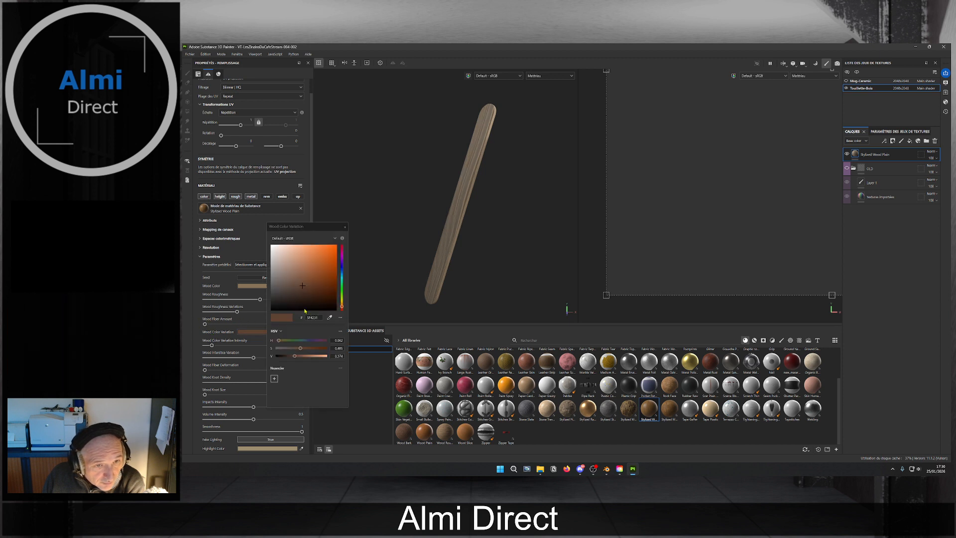
drag(303, 284, 294, 294)
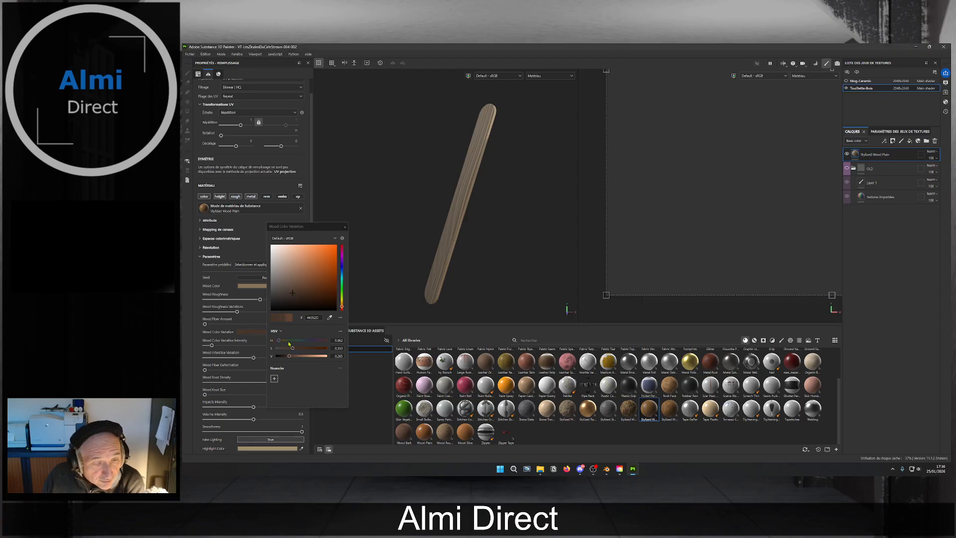
click(358, 379)
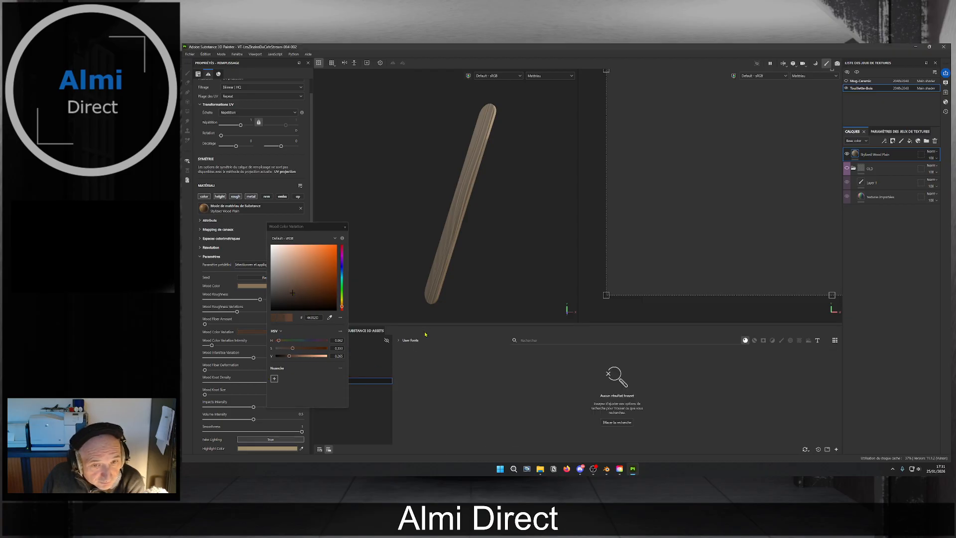
click(345, 226)
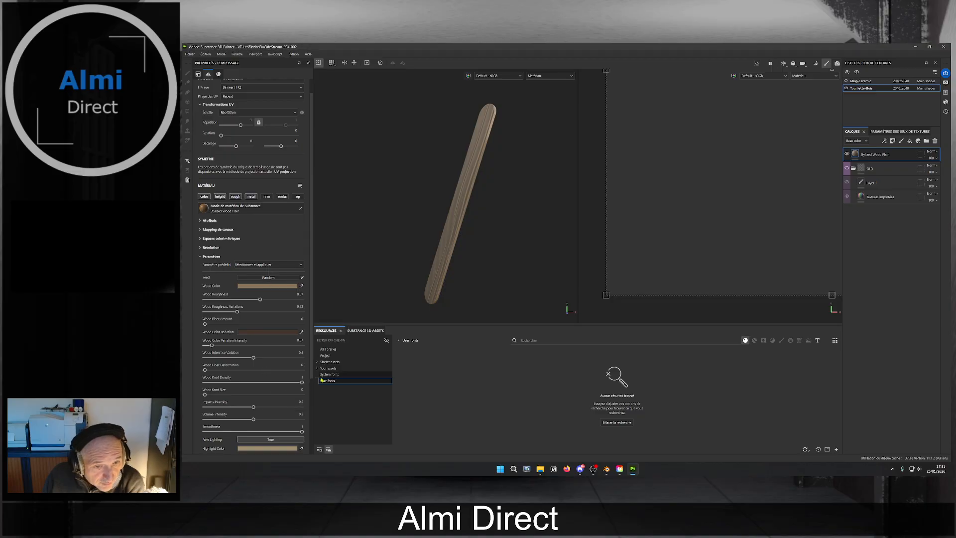
click(332, 349)
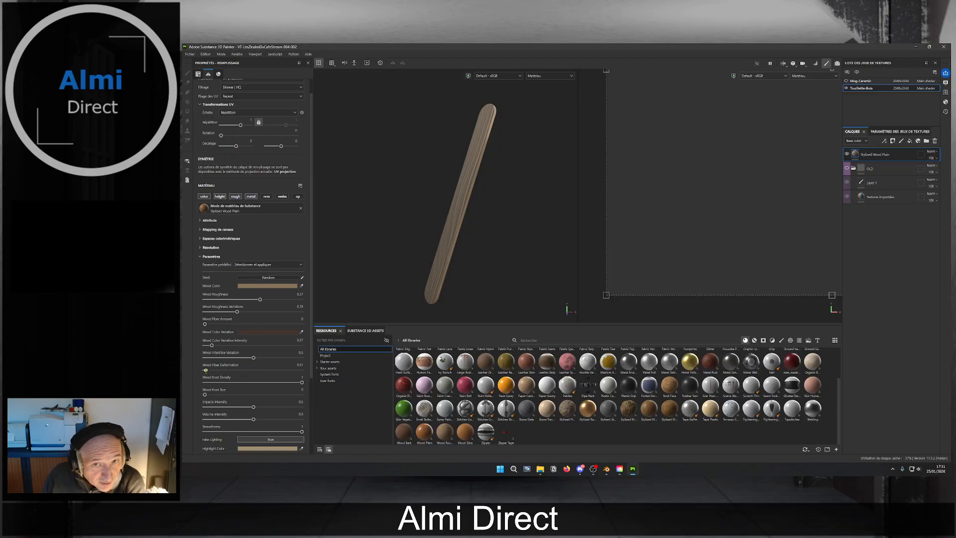
Try the wood's Fiber Deformation and Knot Density settings and check the stirrer's grain from several angles.
drag(207, 370, 201, 371)
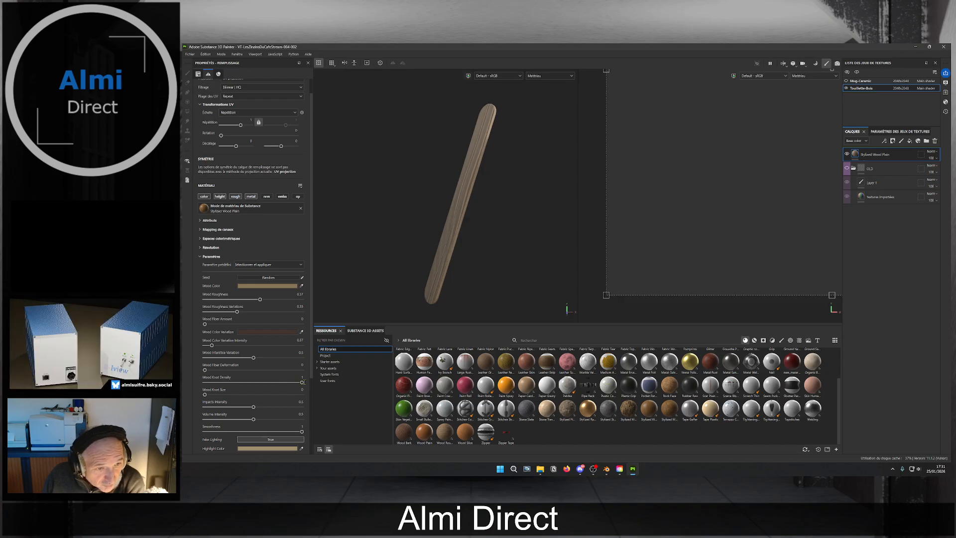
mouse_move(301, 383)
mouse_down()
mouse_move(277, 383)
mouse_move(303, 383)
mouse_up()
scroll(484, 261, down, 2)
alt+drag(414, 212, 378, 213)
scroll(483, 216, up, 3)
mouse_move(482, 216)
alt+mouse_down()
mouse_move(377, 204)
mouse_move(498, 226)
alt+mouse_up()
scroll(498, 227, down, 3)
Show the Mug-Ceramic texture set again and view the mug together with the wooden stirrer from several angles.
click(846, 80)
scroll(440, 221, down, 3)
alt+drag(440, 221, 524, 182)
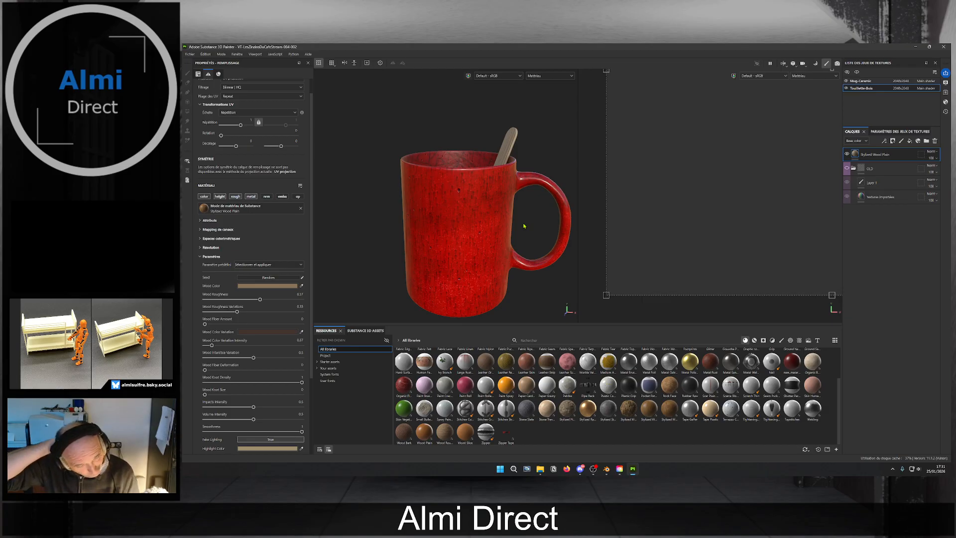
alt+drag(525, 227, 485, 212)
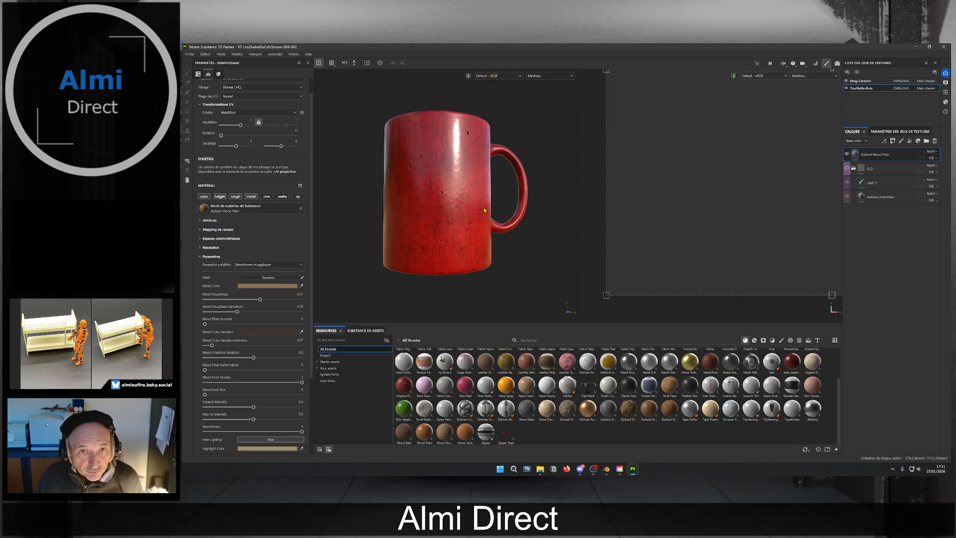
alt+drag(437, 273, 446, 211)
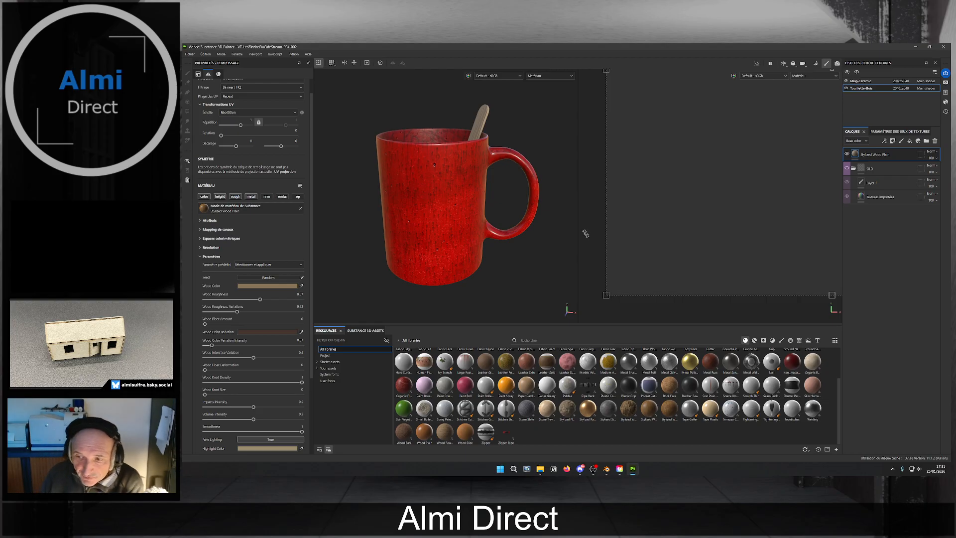
Select the Mug-Ceramic texture set and look through the library's base materials for an addition to the mug.
scroll(839, 367, up, 2)
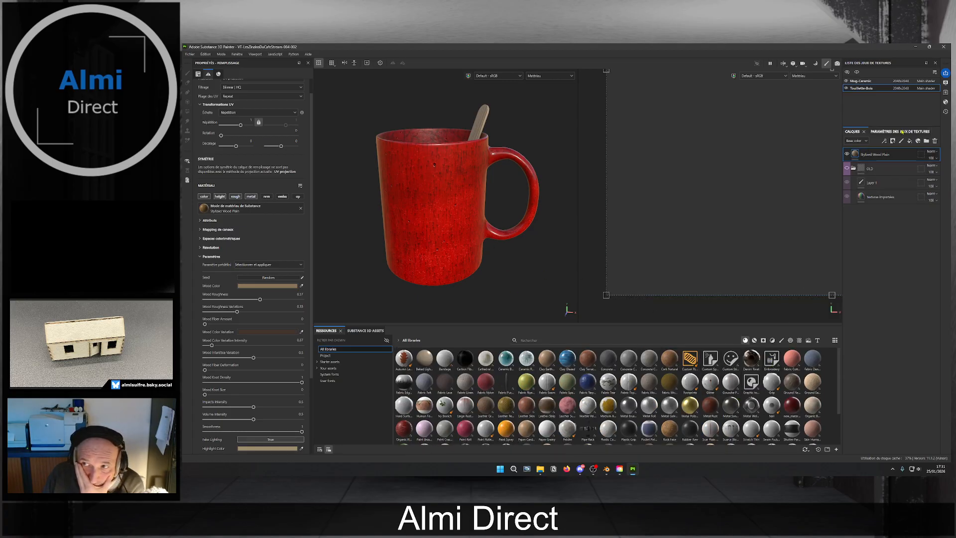
click(866, 81)
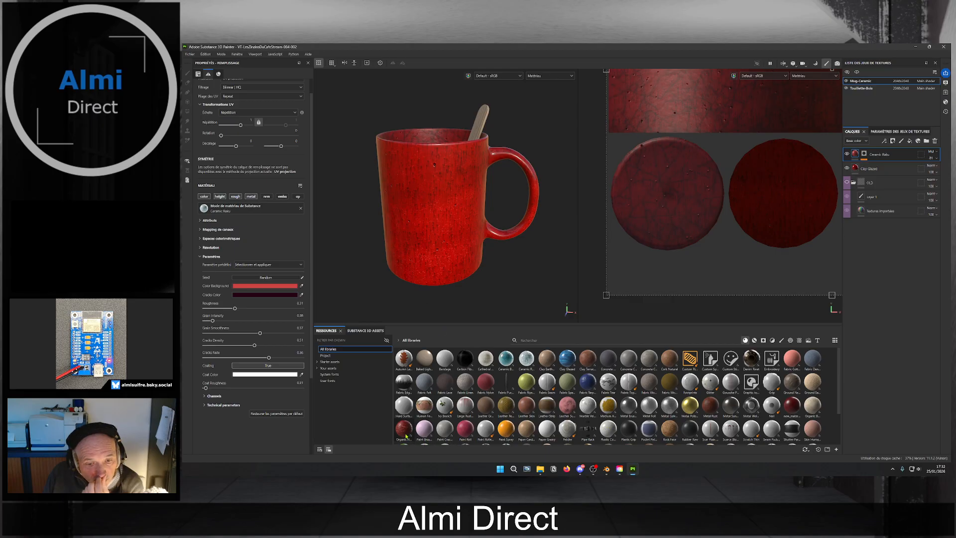
mouse_move(406, 436)
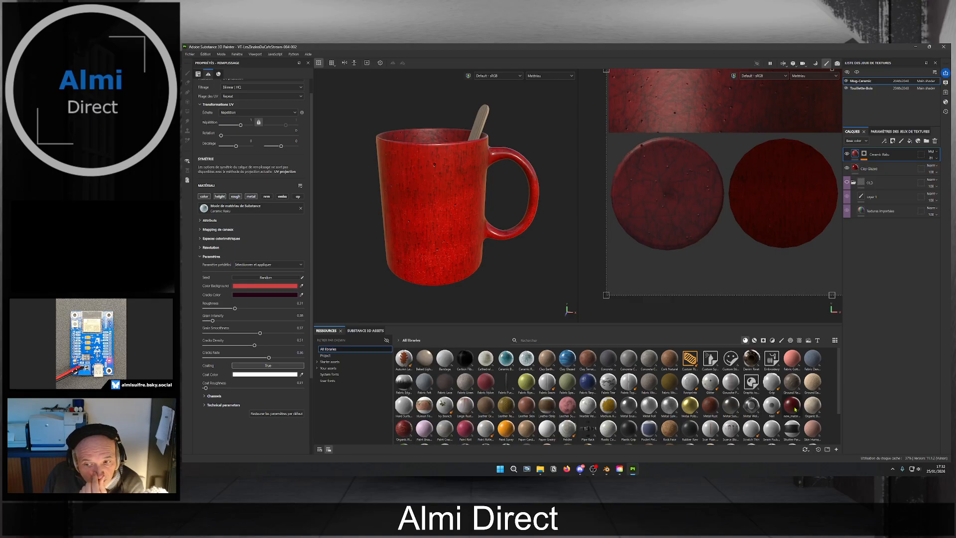
mouse_move(709, 408)
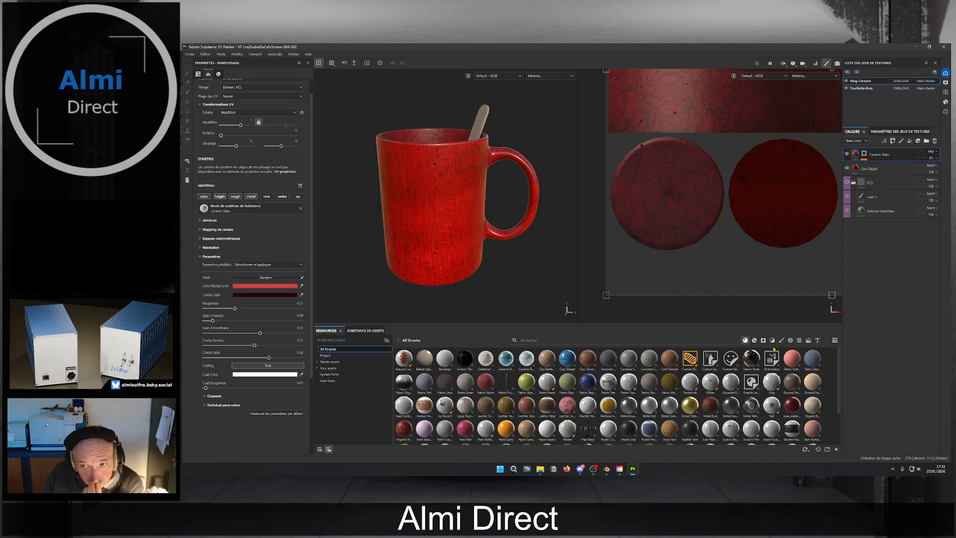
Browse the smart materials and preview the plastic, fabric and painted steel ones as candidates for the mug.
click(755, 340)
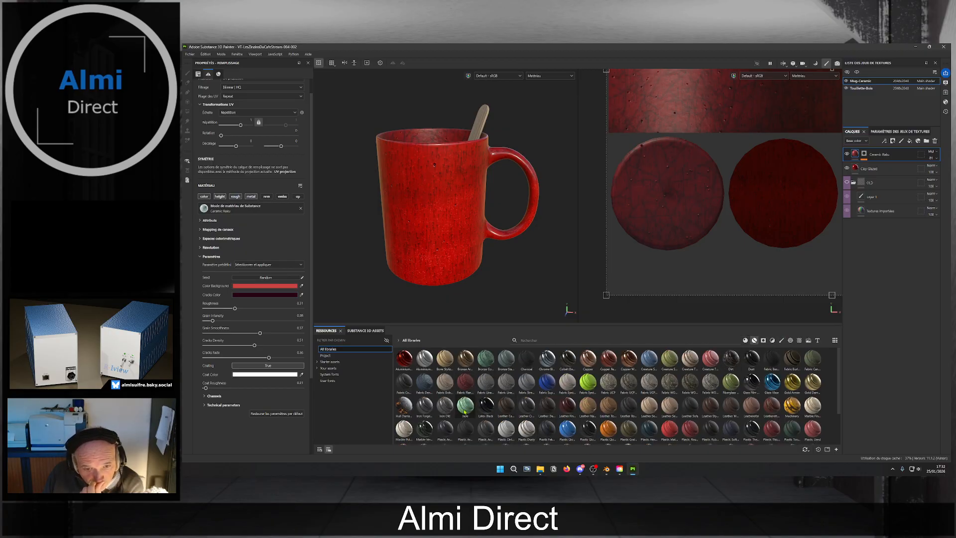
mouse_move(429, 433)
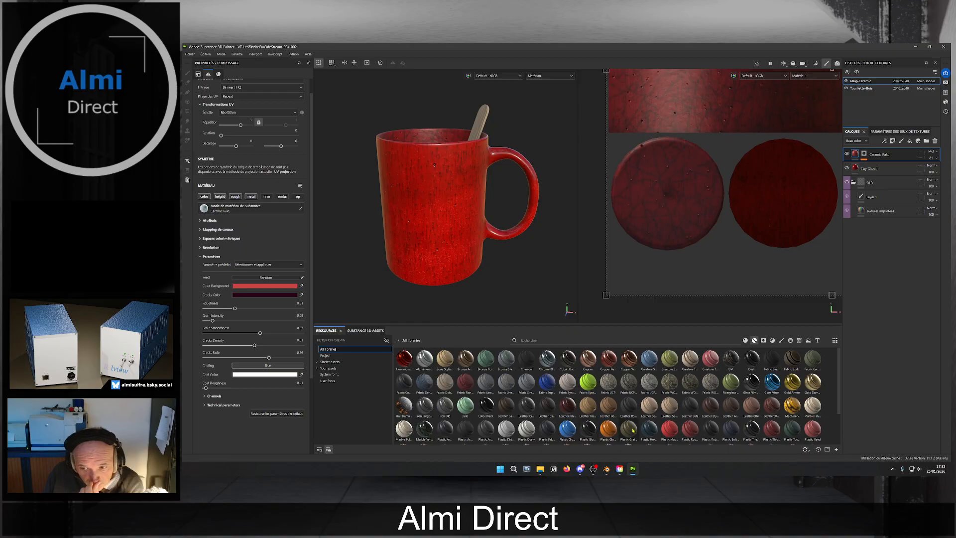
mouse_move(610, 431)
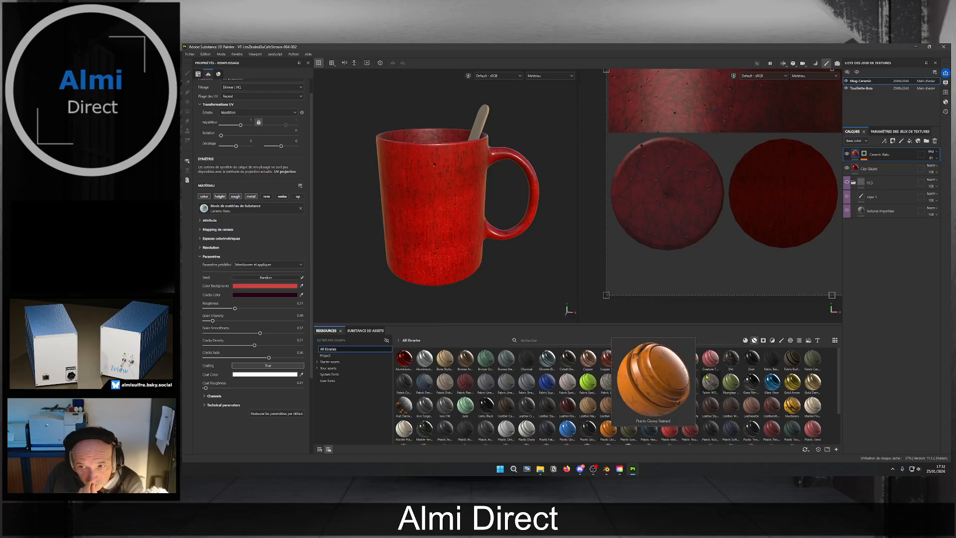
mouse_move(730, 358)
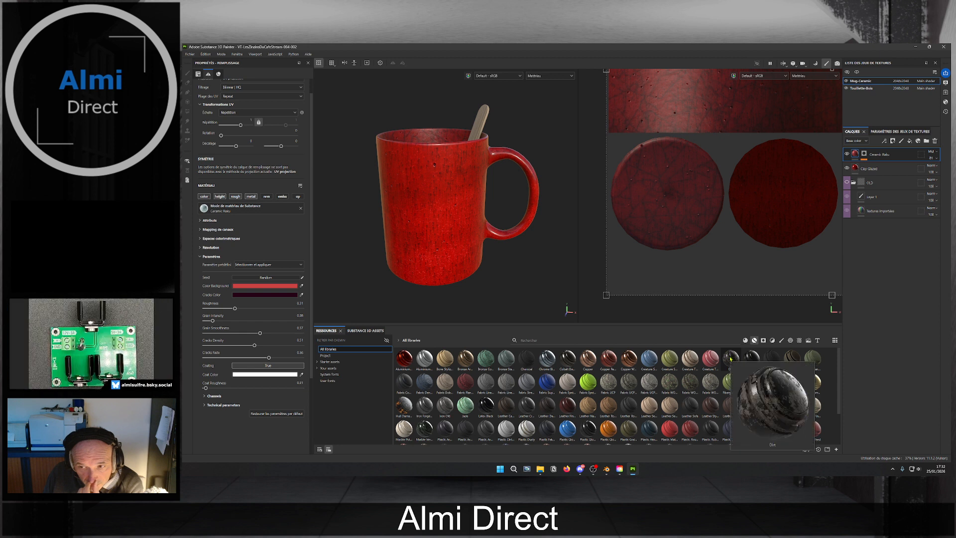
mouse_move(786, 358)
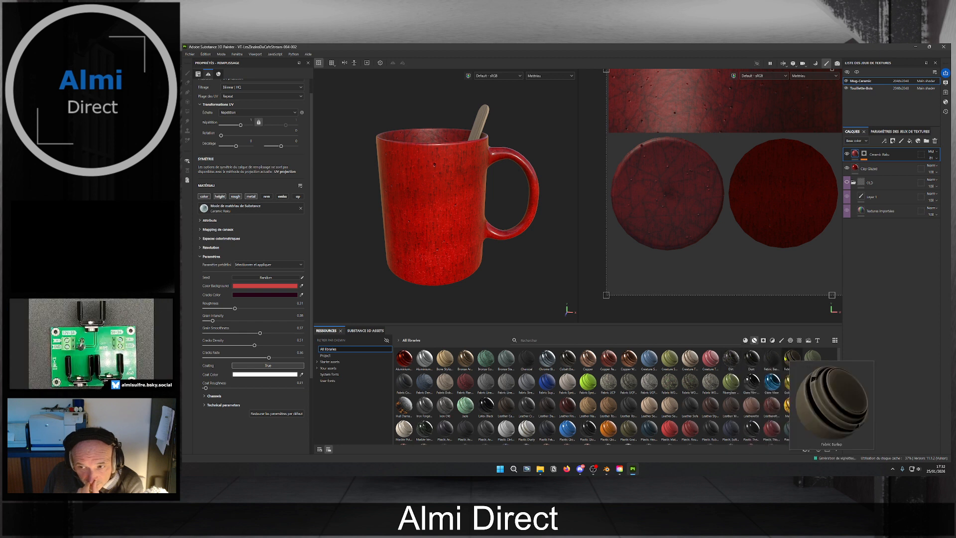
mouse_move(775, 384)
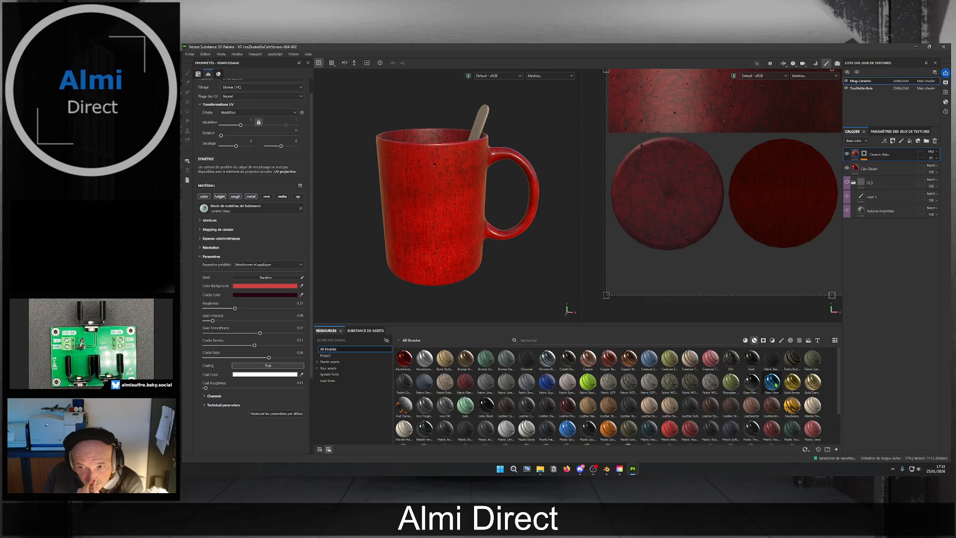
scroll(537, 402, down, 2)
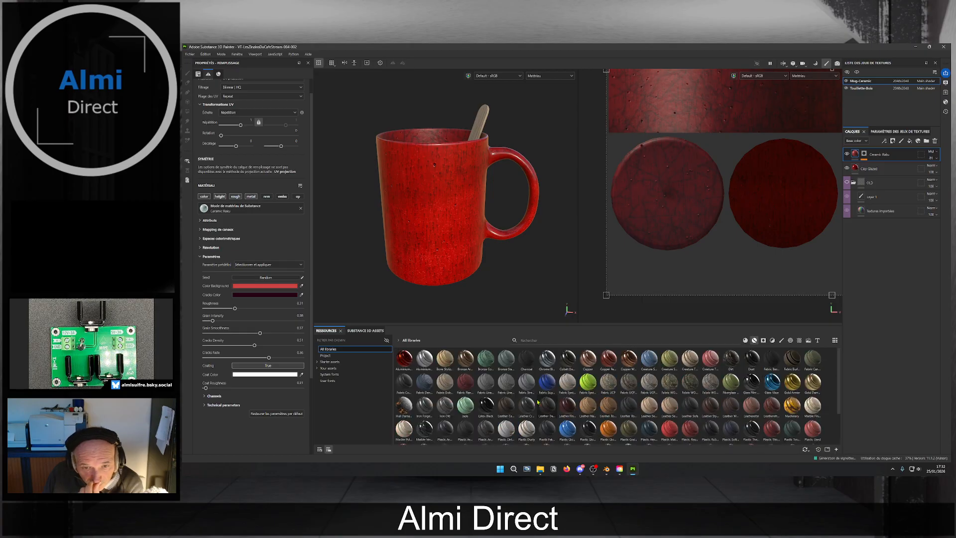
mouse_move(491, 409)
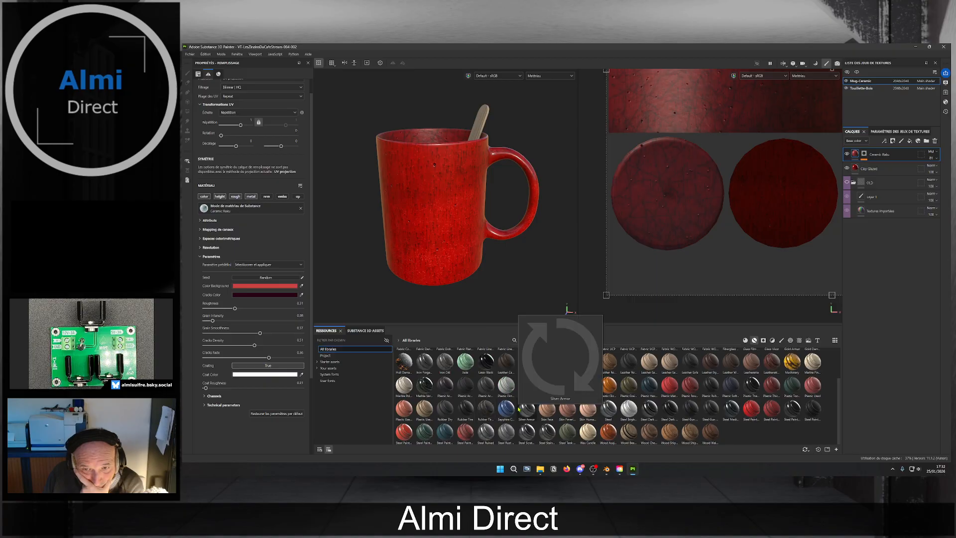
mouse_move(672, 409)
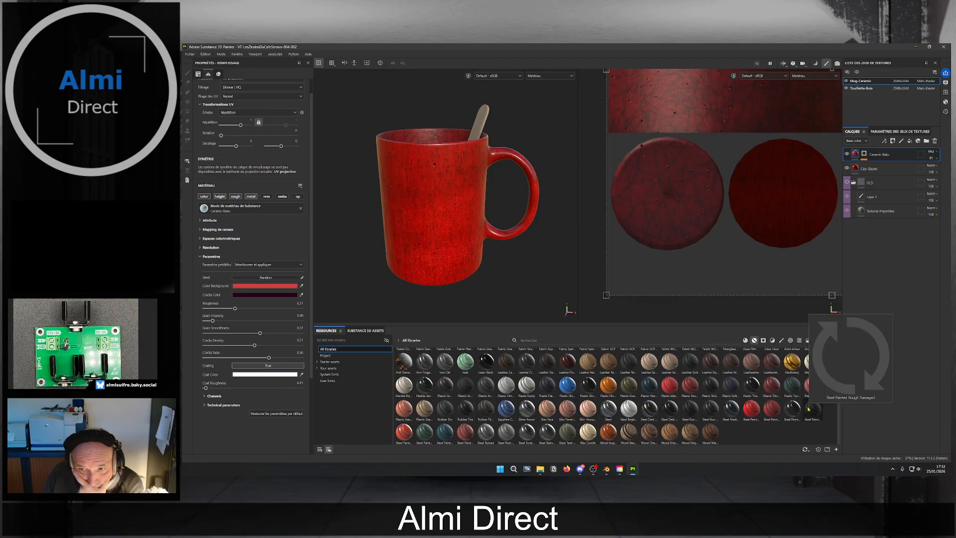
mouse_move(566, 432)
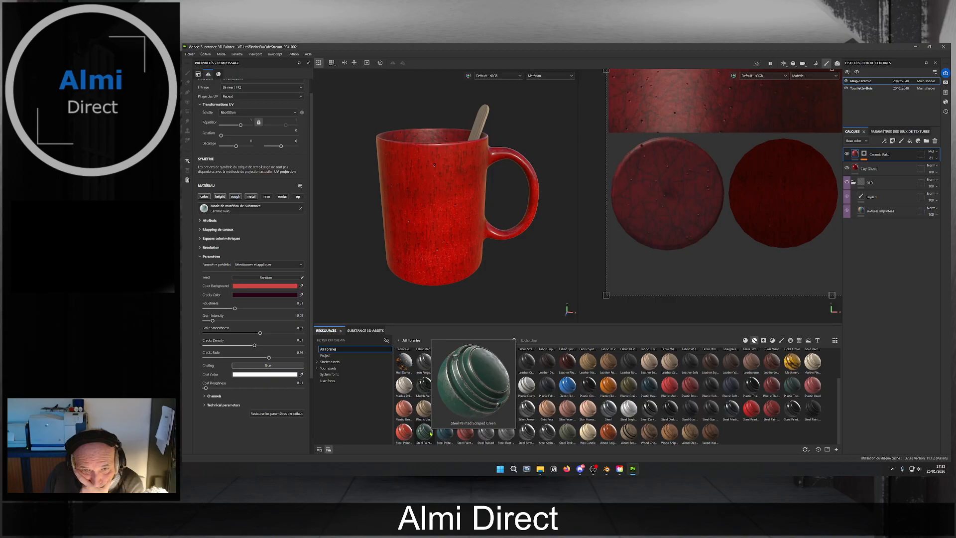
Try Steel Painted Scraped Green on the mug with its base metal and surface details layers hidden, comparing its edge damage and dirt.
mouse_move(425, 433)
mouse_down()
mouse_move(686, 426)
mouse_move(891, 224)
mouse_move(424, 214)
mouse_move(420, 206)
mouse_up()
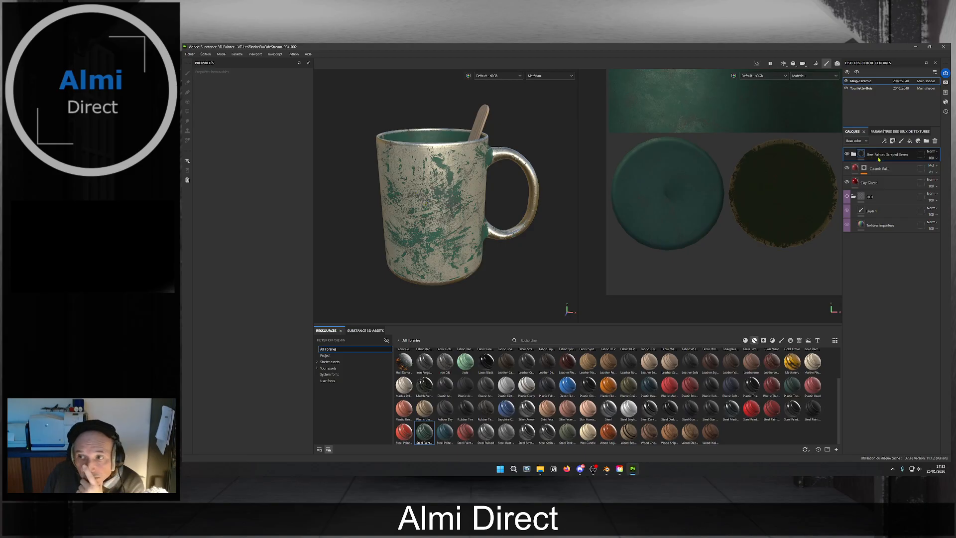
click(853, 154)
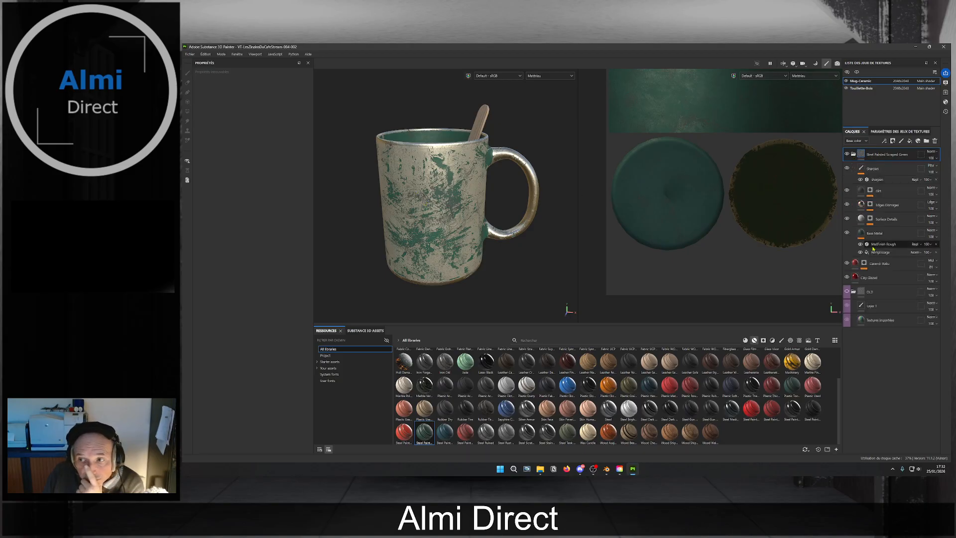
click(847, 232)
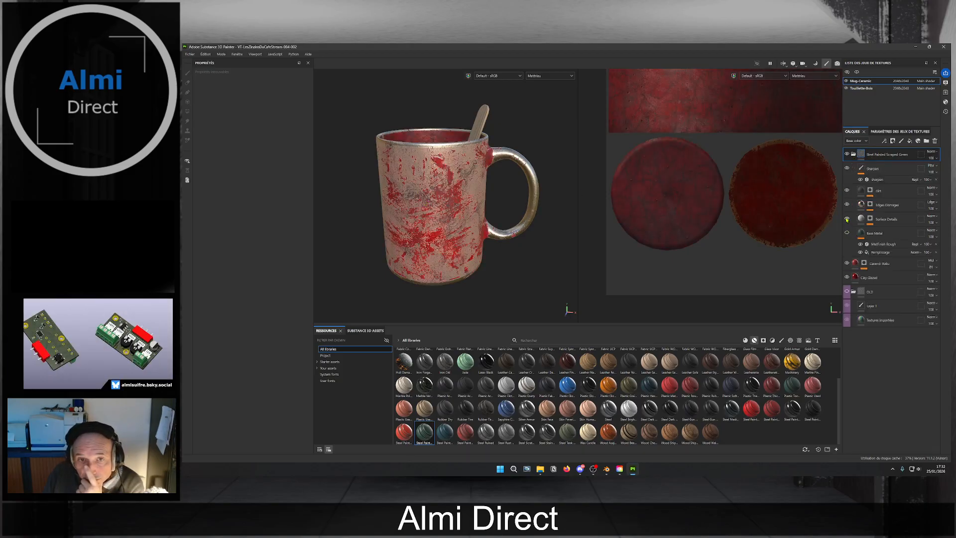
click(847, 205)
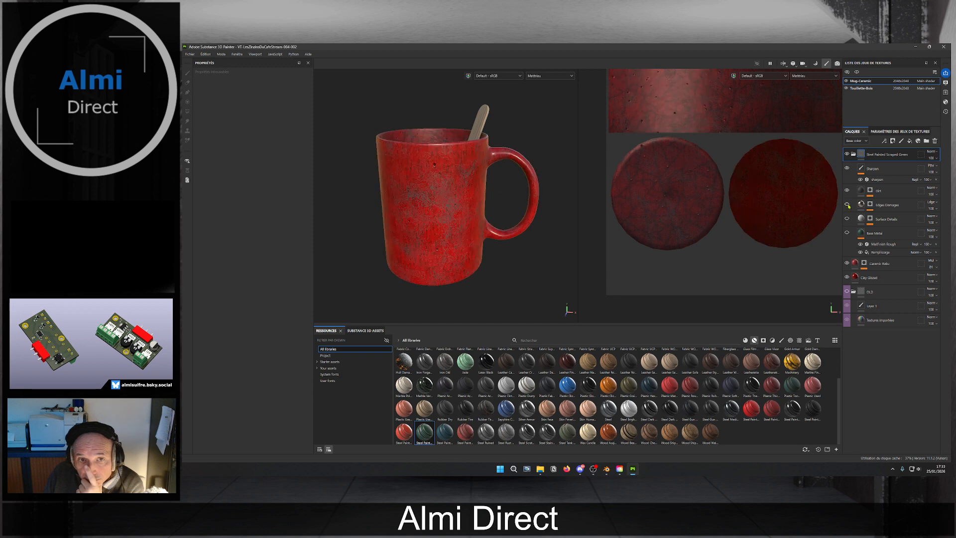
click(847, 204)
click(847, 191)
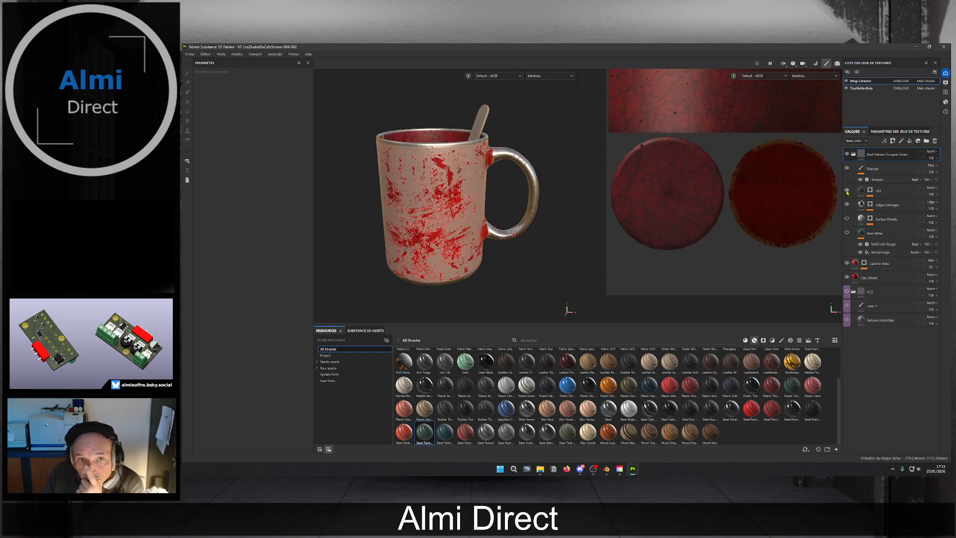
click(847, 190)
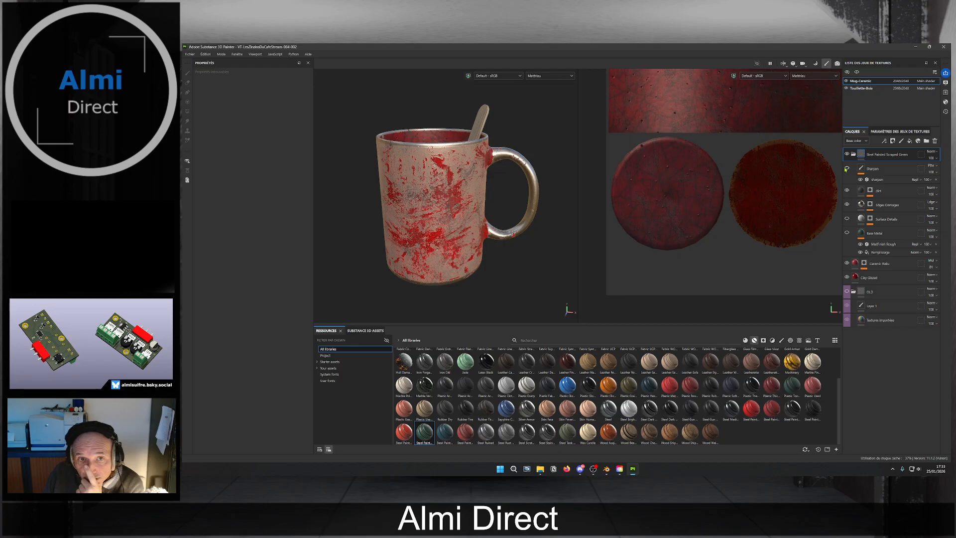
Try the Multiply blending mode on the Steel Painted Scraped Green group over the red ceramic.
click(930, 151)
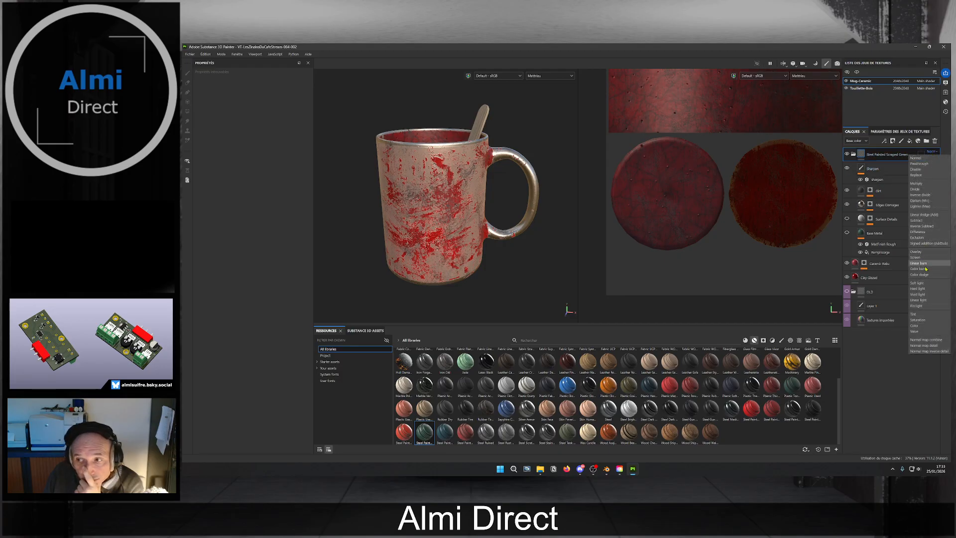
click(928, 158)
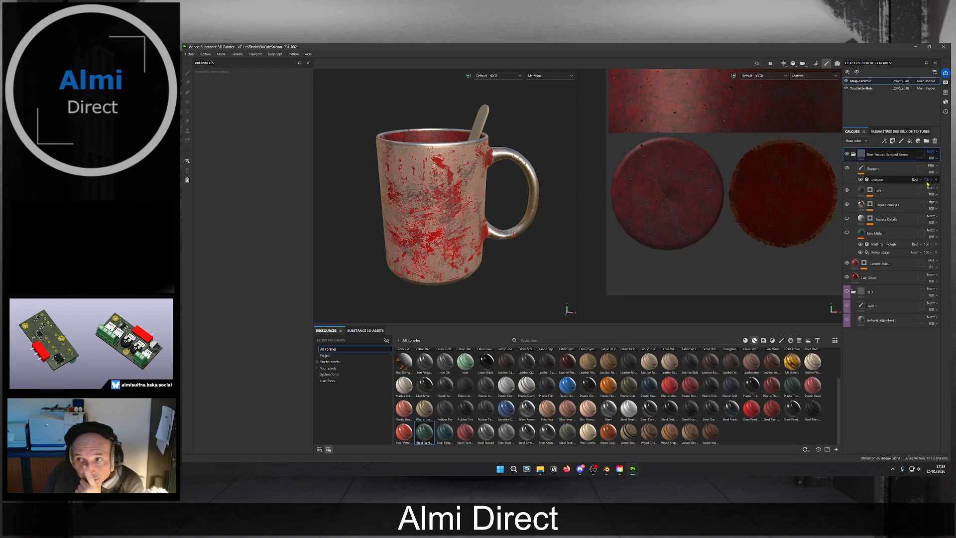
click(929, 153)
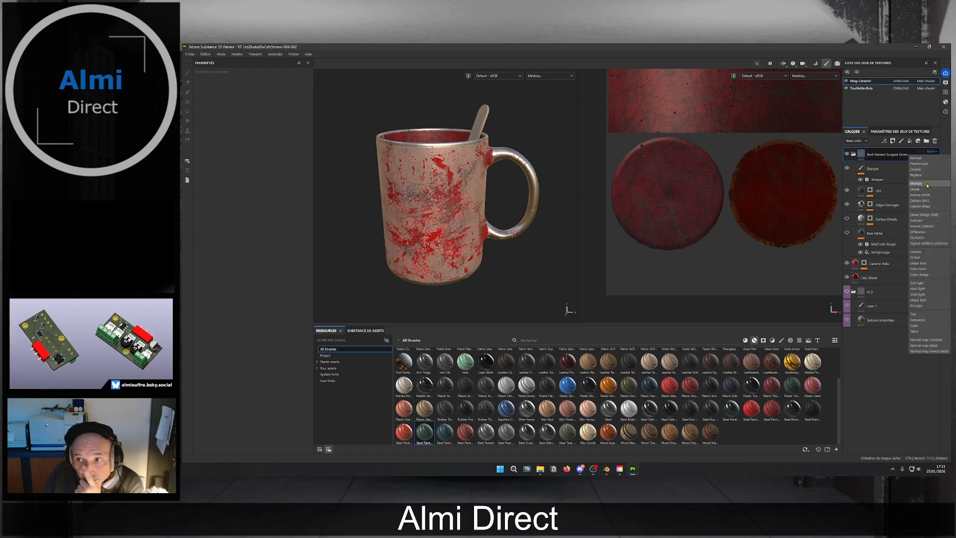
click(924, 188)
click(931, 172)
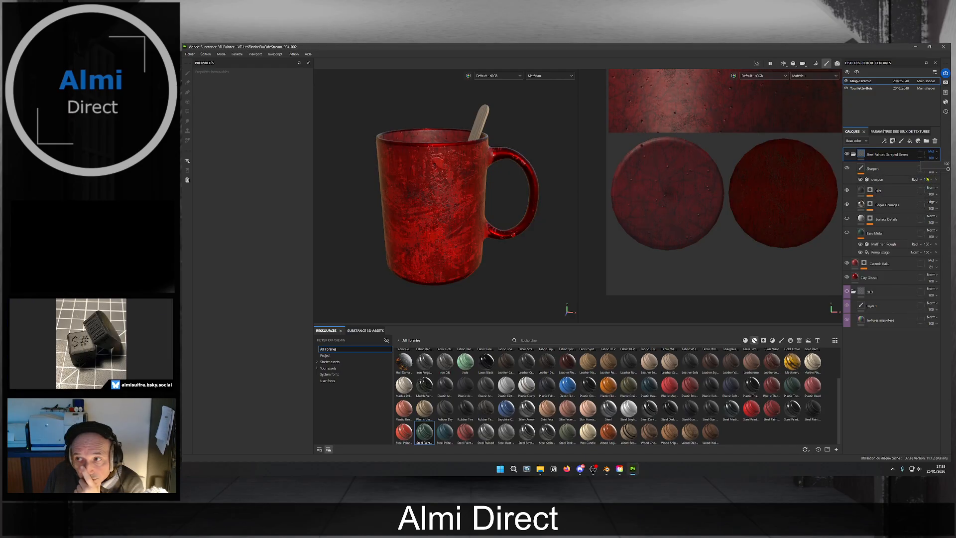
drag(947, 170, 944, 167)
Try the Steel Painted Scraped Green group in Normal mode at low opacity, inspect the mug up close and delete the group.
click(929, 153)
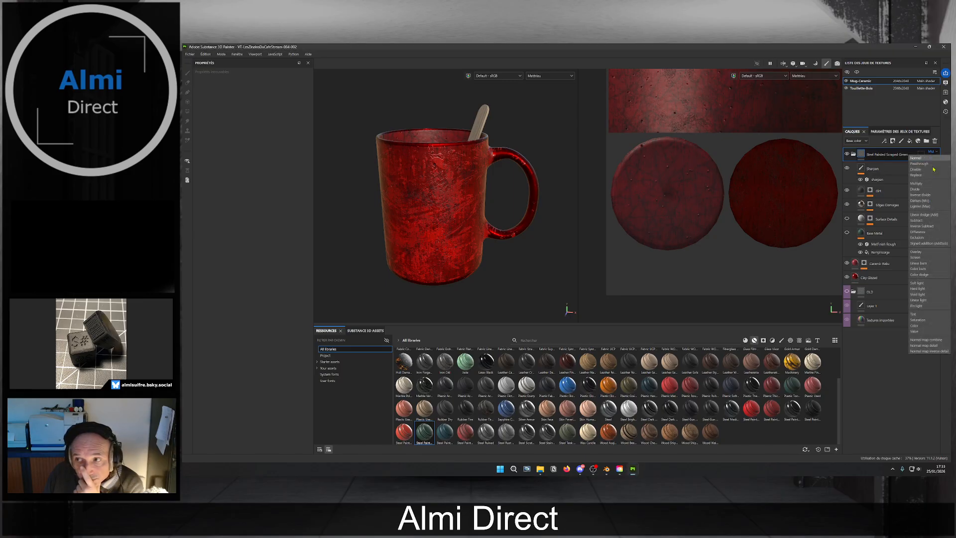
click(926, 156)
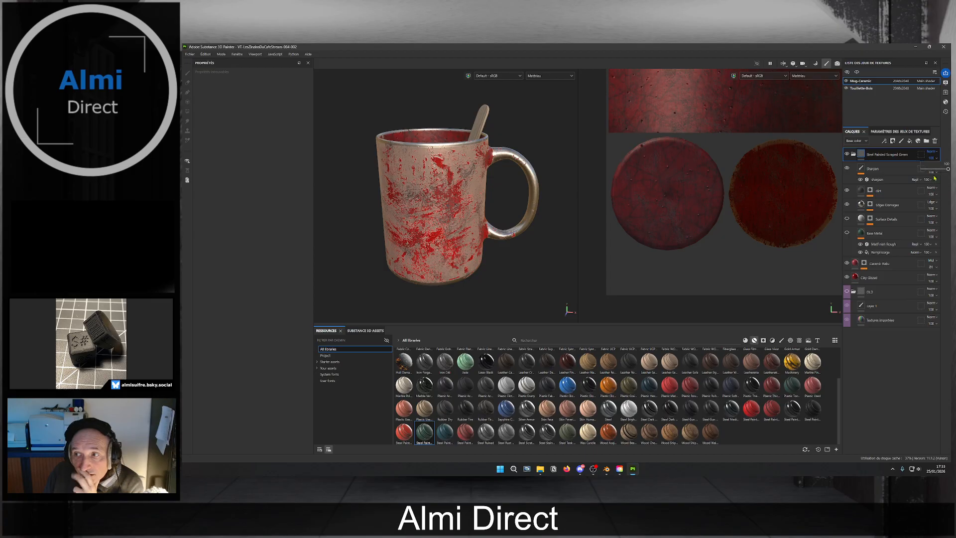
drag(947, 170, 925, 169)
alt+drag(438, 214, 463, 188)
scroll(464, 211, up, 6)
scroll(463, 187, down, 3)
alt+middle_drag(464, 187, 469, 155)
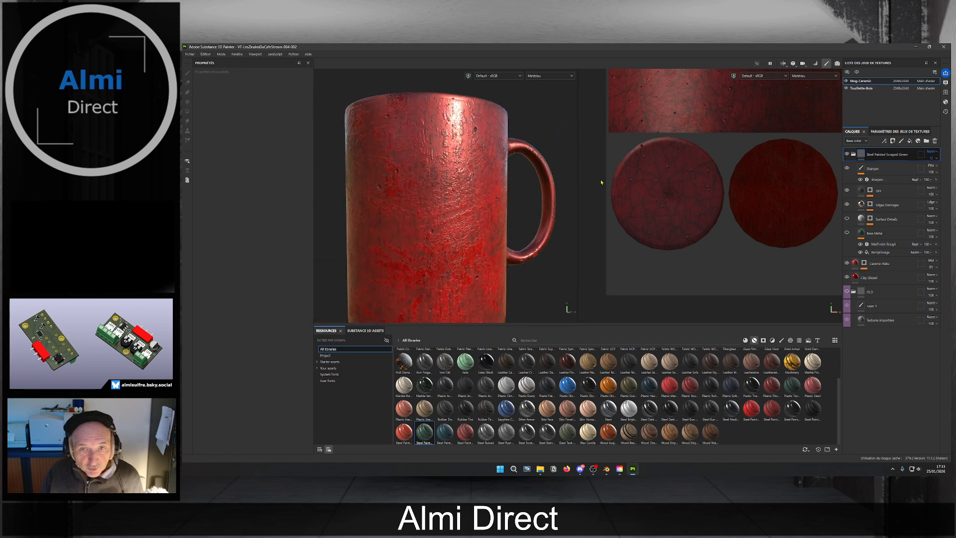
click(933, 141)
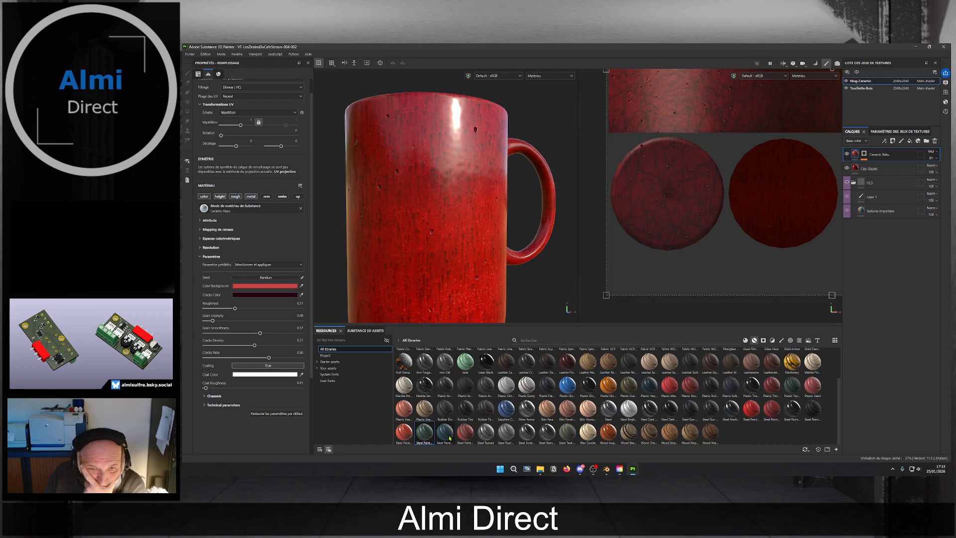
Apply the Marble Polished smart material to the mug and compare the mug with and without it.
mouse_move(450, 438)
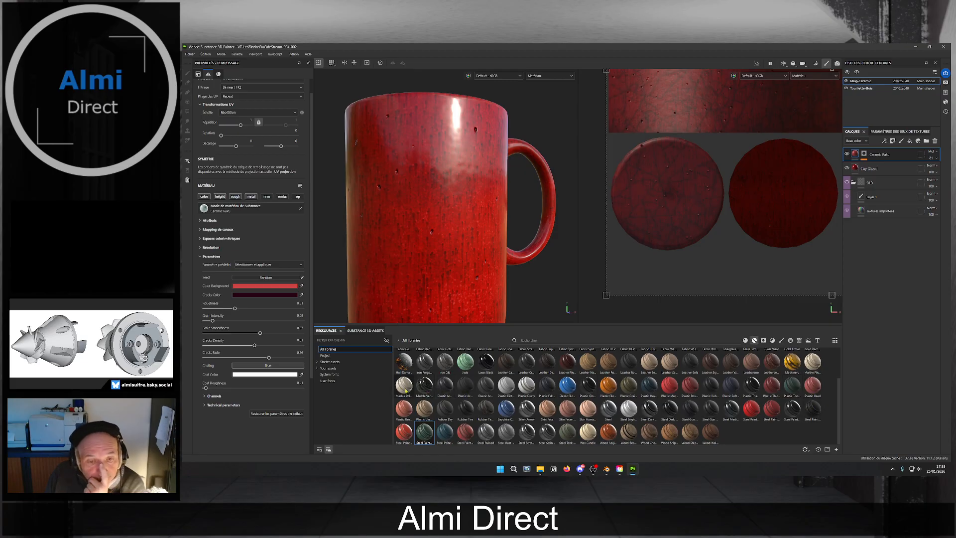
mouse_move(406, 391)
drag(406, 391, 471, 226)
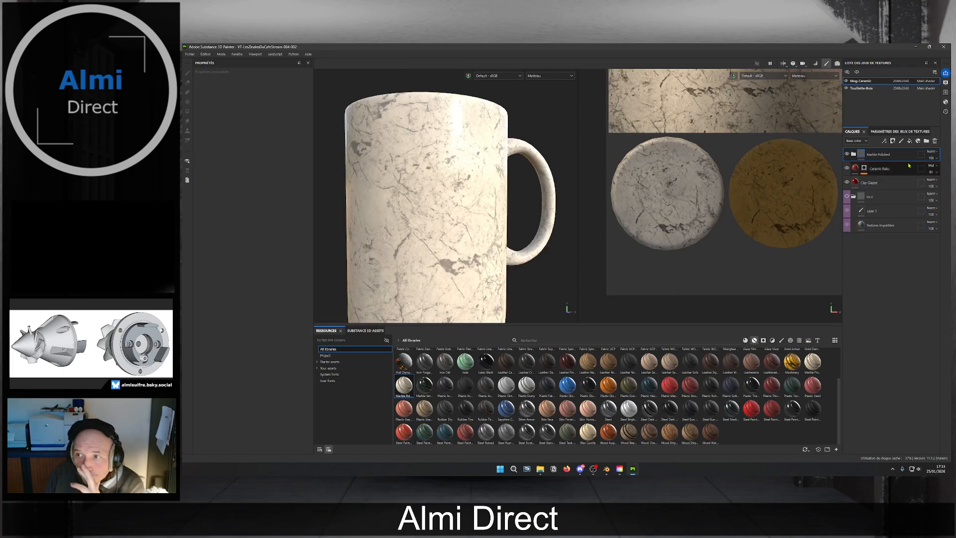
click(847, 154)
click(847, 154)
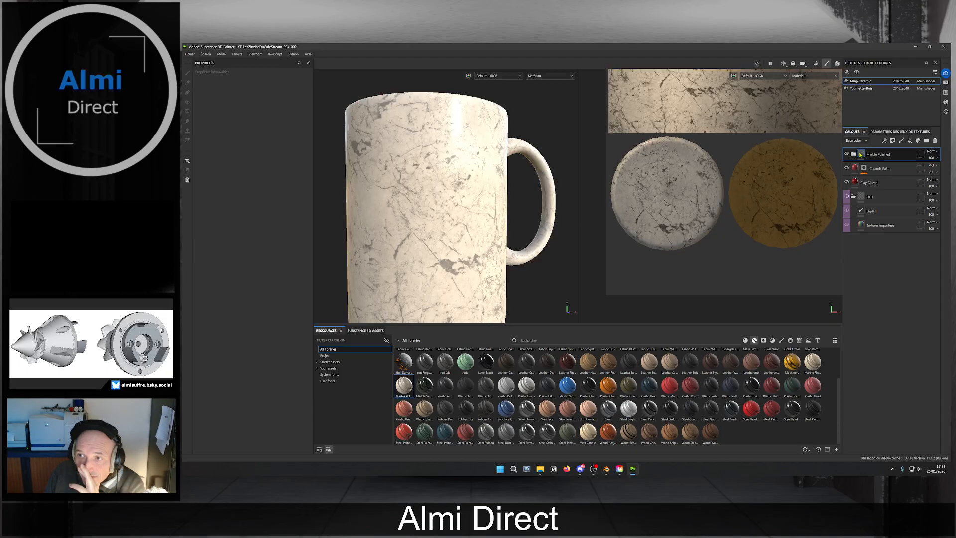
Expand the Marble Polished group and hide its Noise, Sharpen, spots, roughness and Colored Edges layers.
click(853, 153)
click(846, 276)
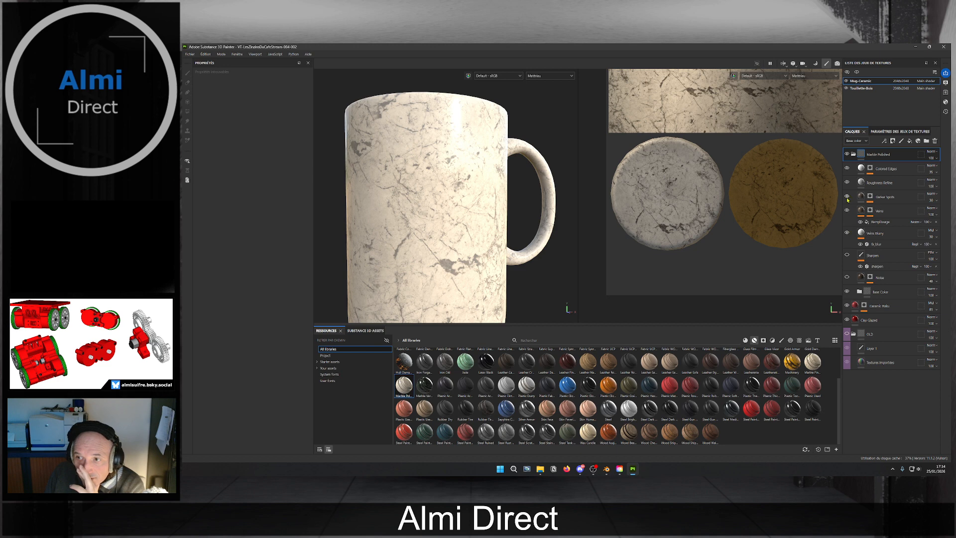
click(847, 182)
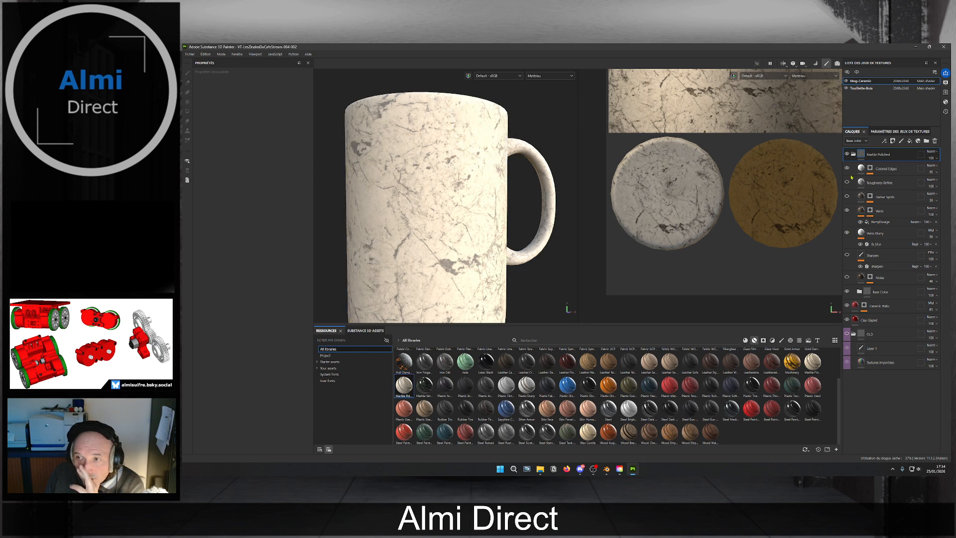
click(847, 168)
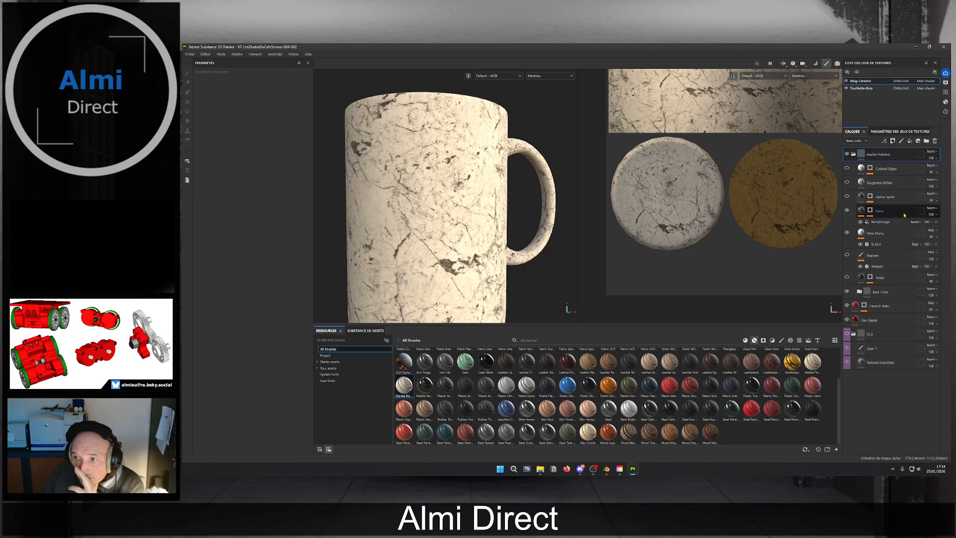
Set the Marble Polished group to the Multiply blending mode and lower its opacity over the red ceramic.
click(930, 151)
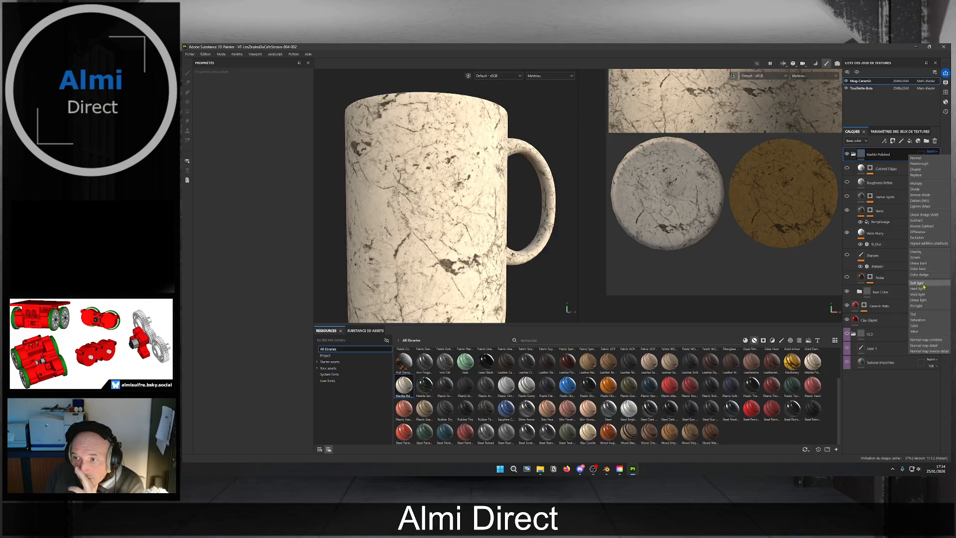
click(926, 184)
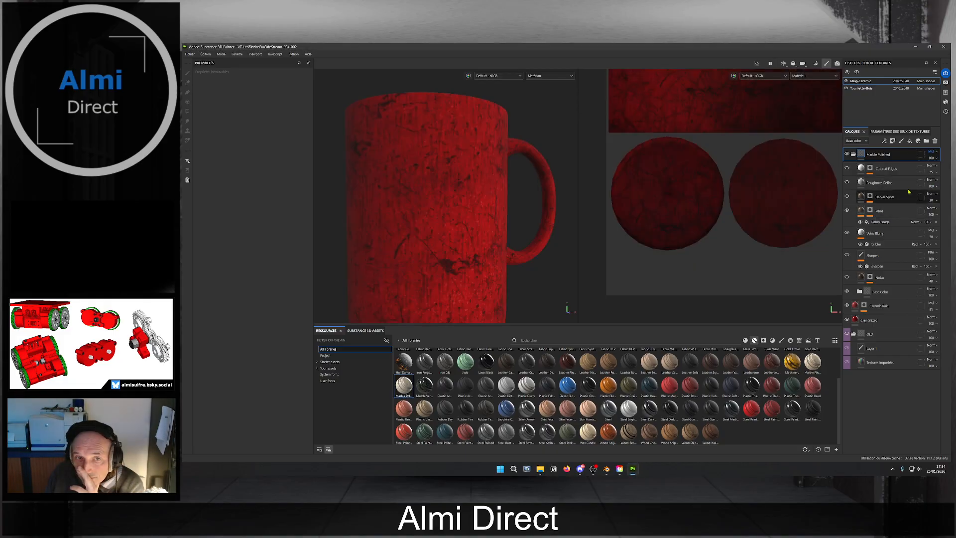
click(933, 159)
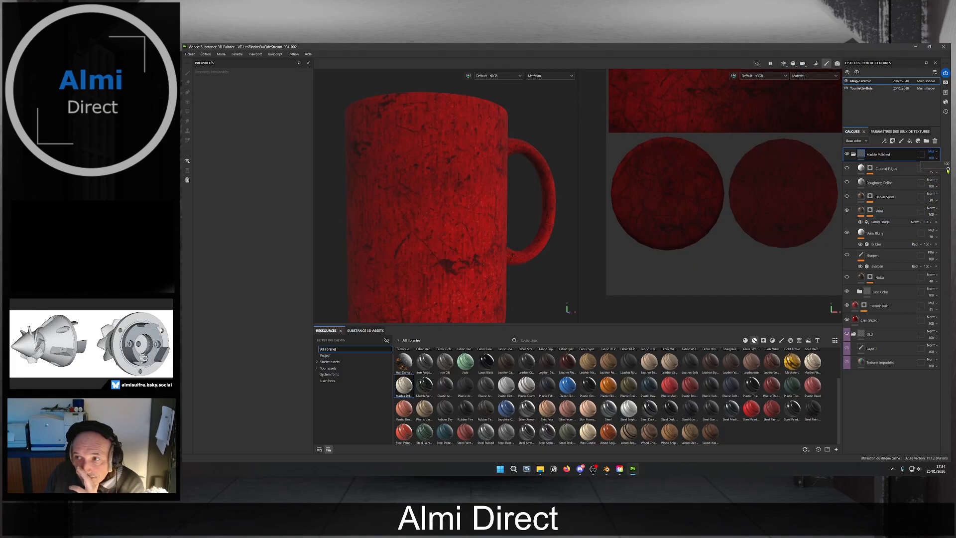
drag(947, 169, 947, 169)
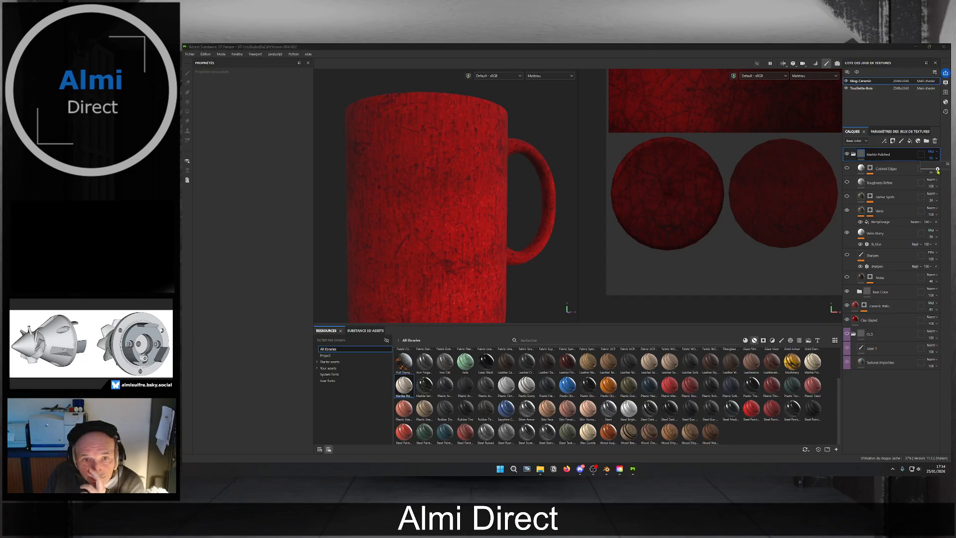
scroll(493, 177, down, 3)
alt+drag(487, 224, 469, 209)
scroll(466, 241, up, 3)
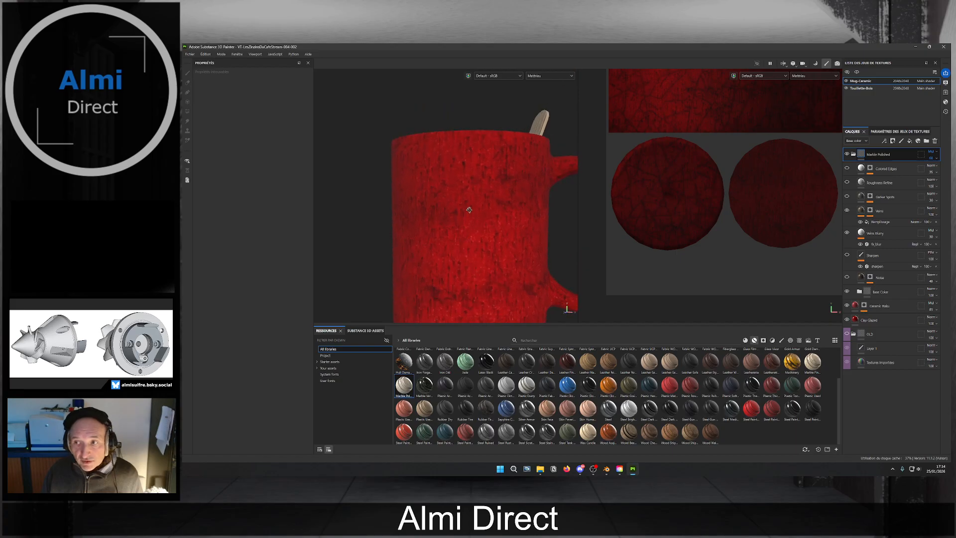
Show the roughness layer in the Marble Polished group again and lower its roughness value for a glossier glaze.
click(847, 183)
alt+drag(517, 199, 481, 186)
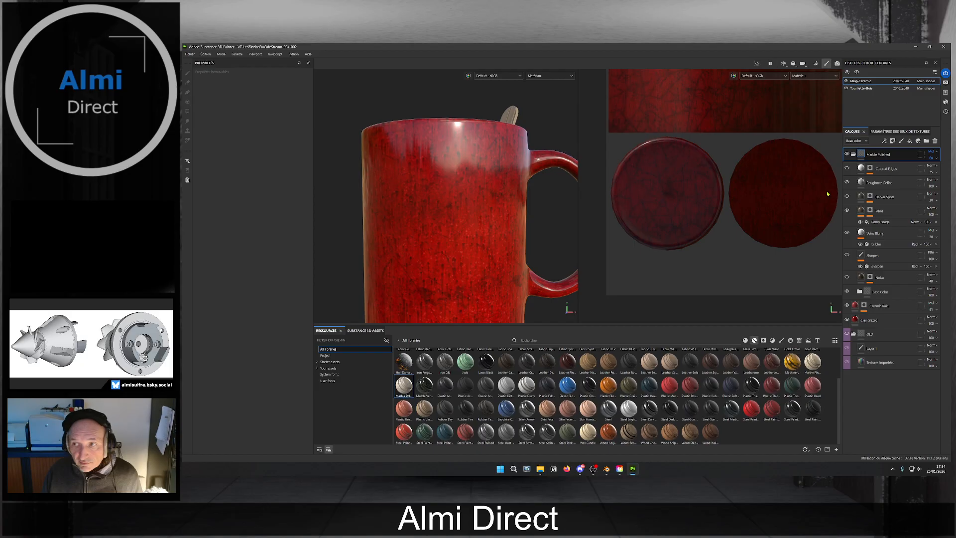
click(885, 183)
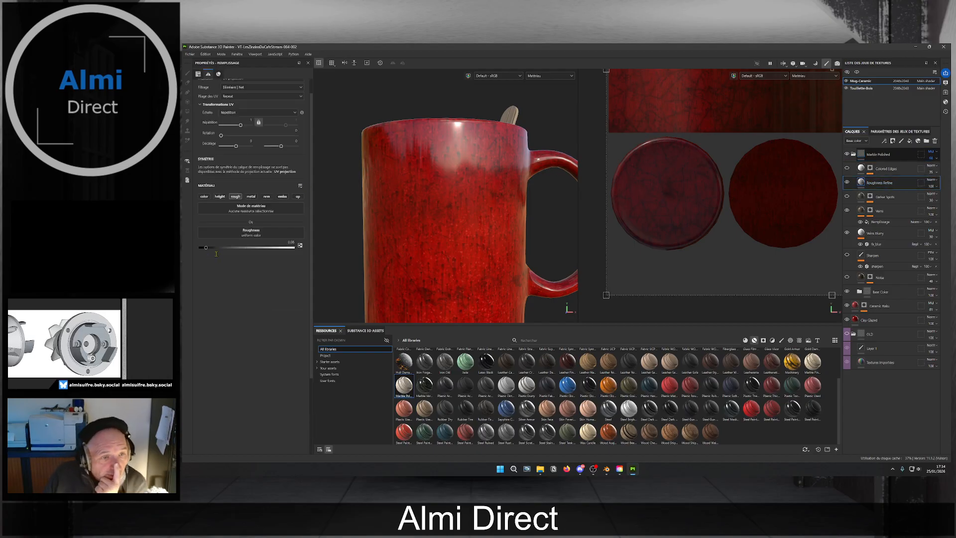
drag(207, 248, 204, 247)
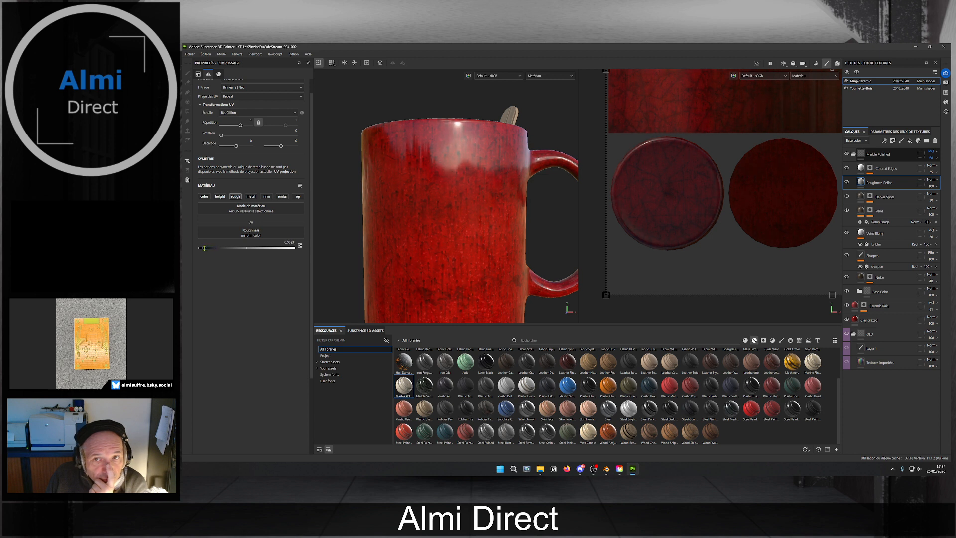
Examine the glossy red finish on the mug's body, handle and rim from several angles and distances.
scroll(442, 202, down, 4)
alt+drag(428, 211, 452, 214)
alt+middle_drag(451, 214, 513, 242)
alt+drag(513, 242, 493, 220)
alt+middle_drag(480, 260, 444, 207)
mouse_move(443, 206)
alt+mouse_down()
mouse_move(406, 198)
mouse_move(440, 204)
alt+mouse_up()
alt+middle_drag(440, 204, 441, 225)
alt+drag(441, 225, 442, 195)
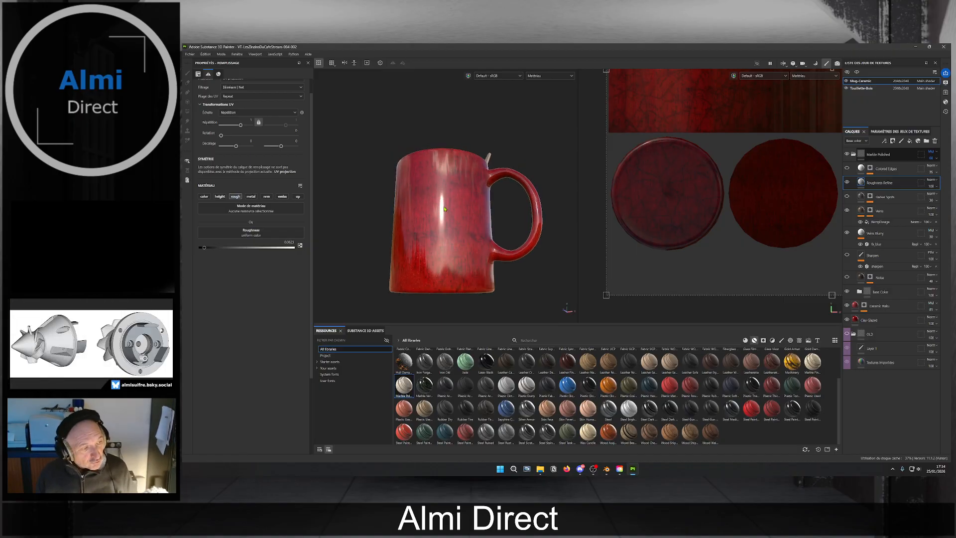
alt+drag(463, 176, 459, 203)
mouse_move(475, 203)
shift+right_down()
mouse_move(451, 206)
mouse_move(471, 208)
shift+right_up()
scroll(470, 207, down, 2)
alt+drag(470, 207, 450, 209)
scroll(463, 209, up, 3)
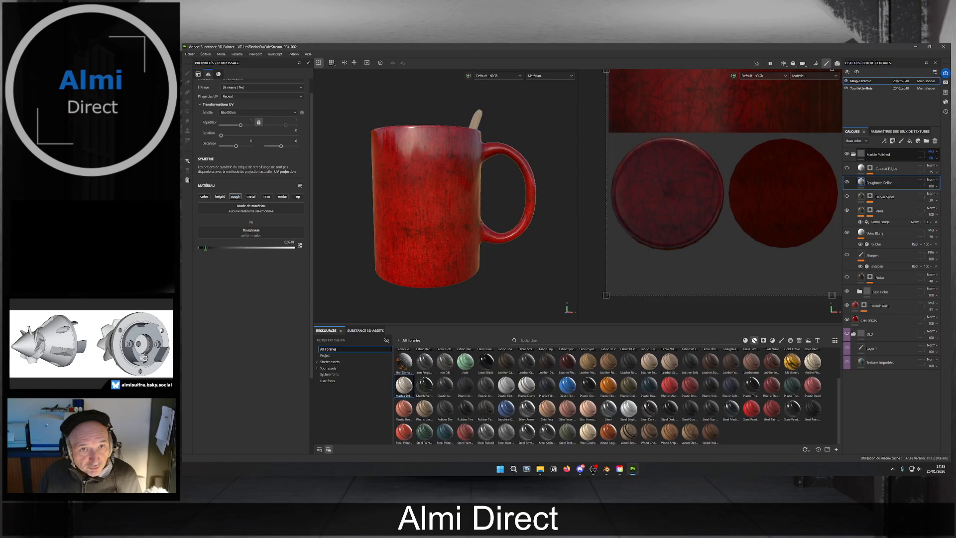
alt+drag(434, 194, 446, 186)
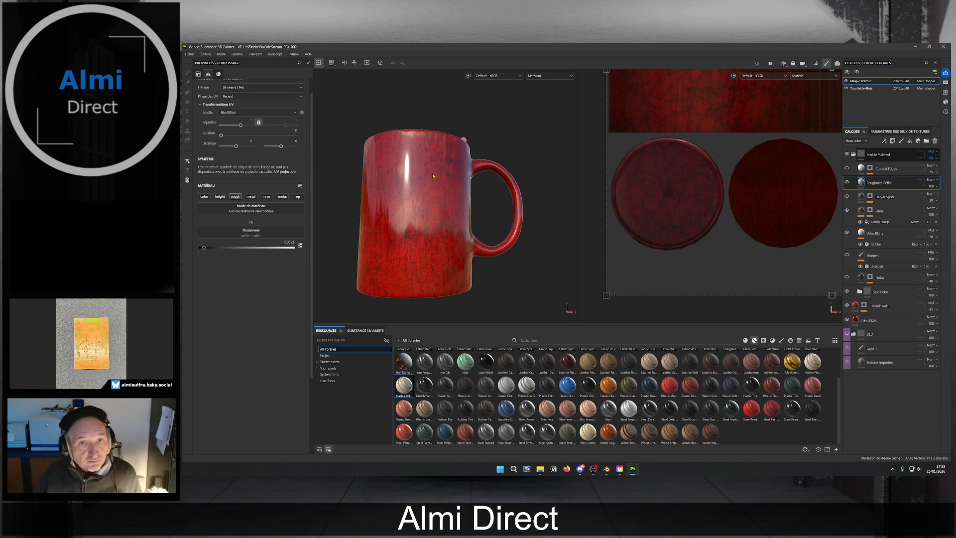
scroll(448, 202, down, 3)
alt+drag(457, 172, 428, 228)
alt+middle_drag(454, 173, 442, 225)
scroll(443, 223, up, 4)
alt+drag(443, 220, 432, 196)
alt+middle_drag(432, 196, 438, 170)
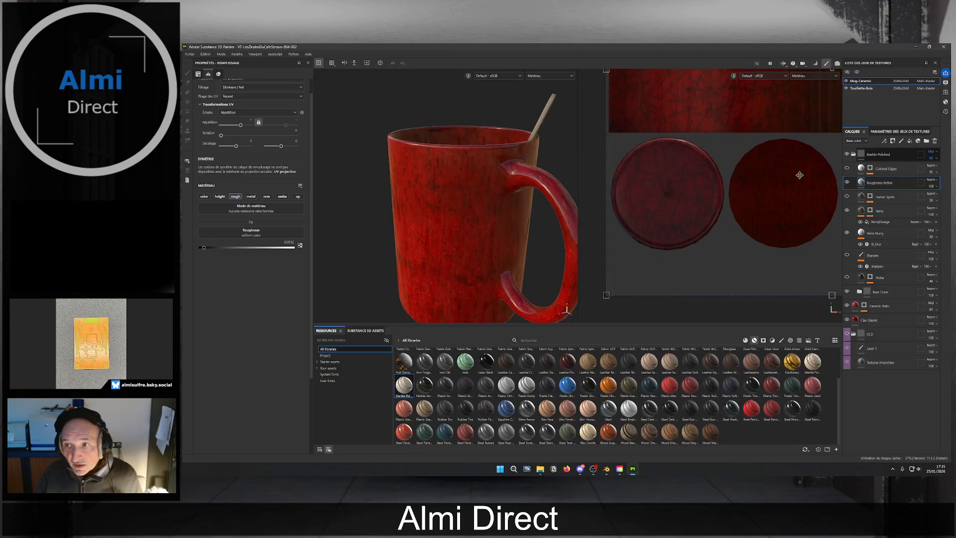
Delete the hidden Colored Edges, spots, Sharpen and Noise layers from the Marble Polished group.
click(904, 169)
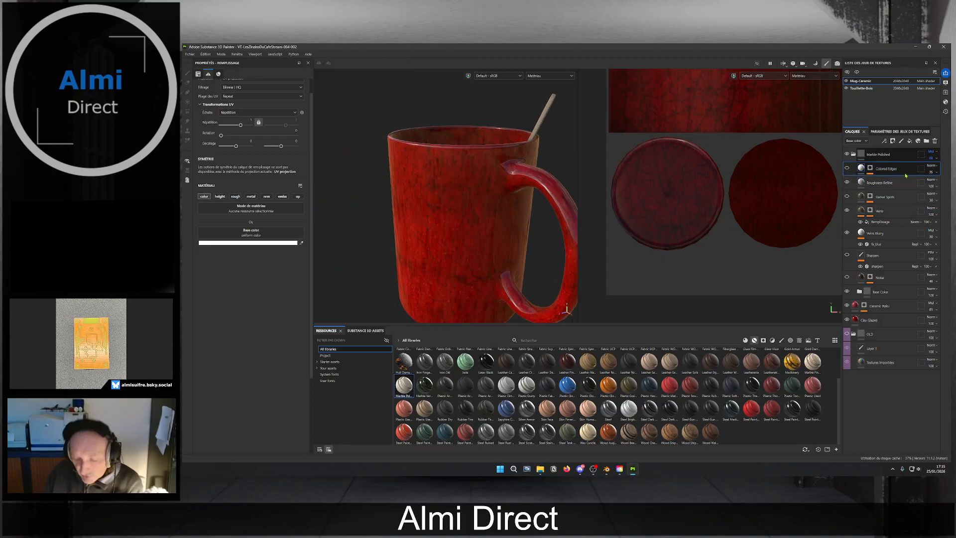
key(Delete)
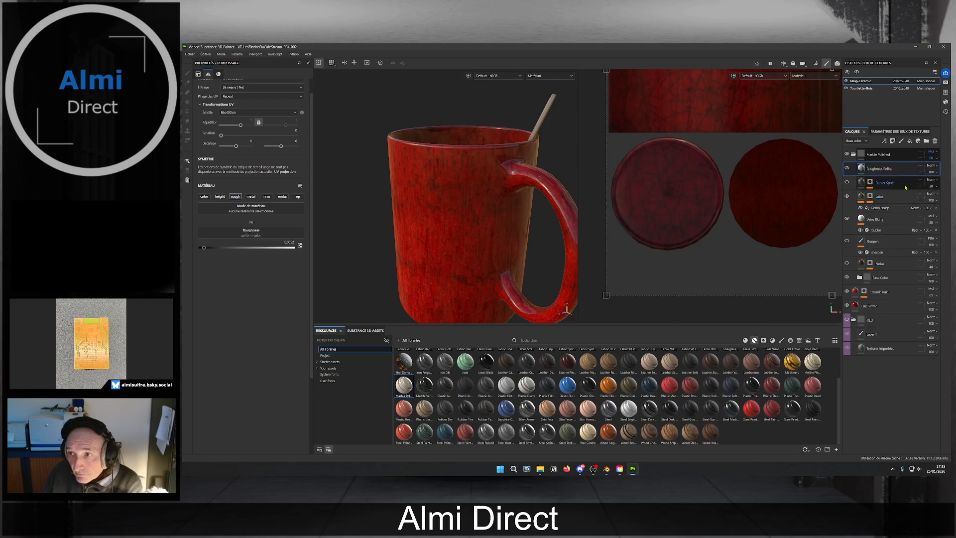
click(905, 187)
key(Delete)
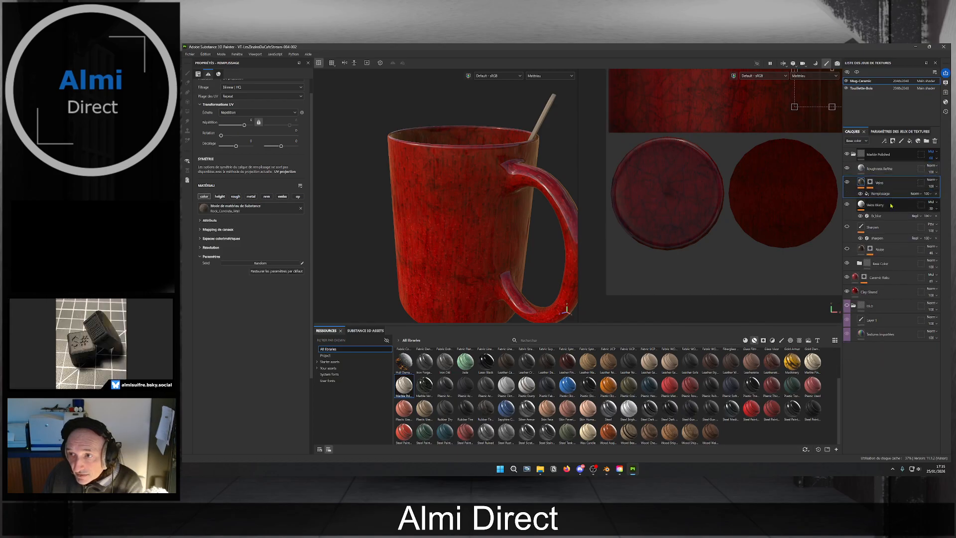
click(894, 237)
key(Delete)
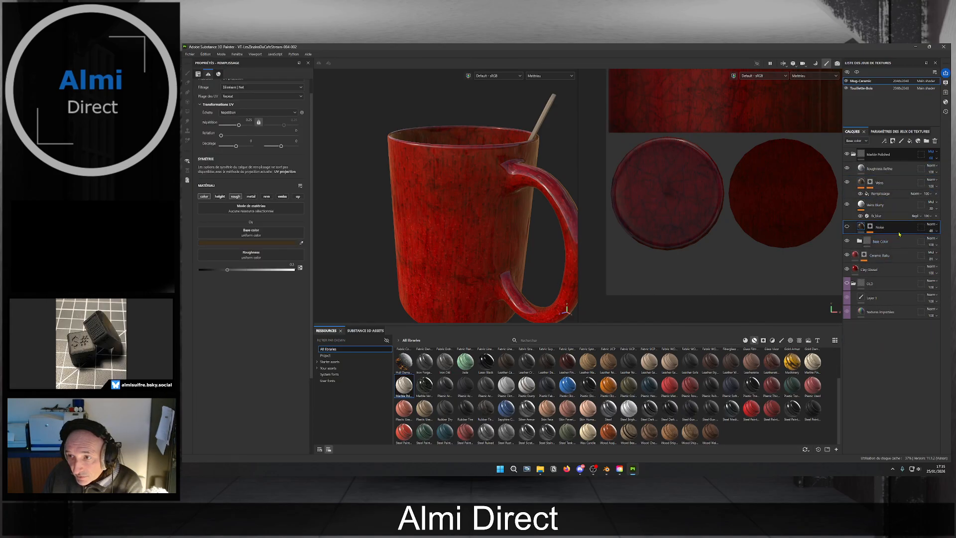
key(Delete)
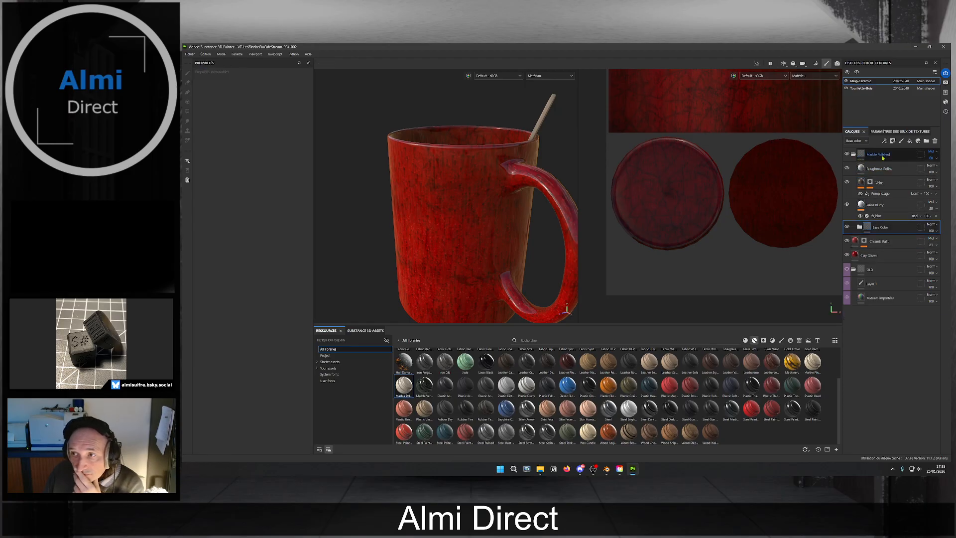
Fine-tune the opacity of the Marble Polished group and check the blend on the mug.
click(930, 171)
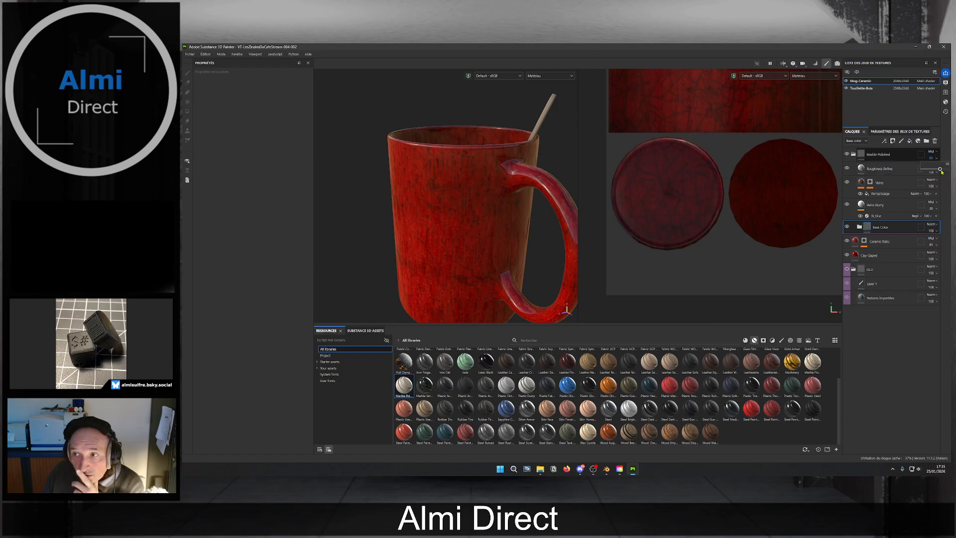
drag(941, 170, 946, 171)
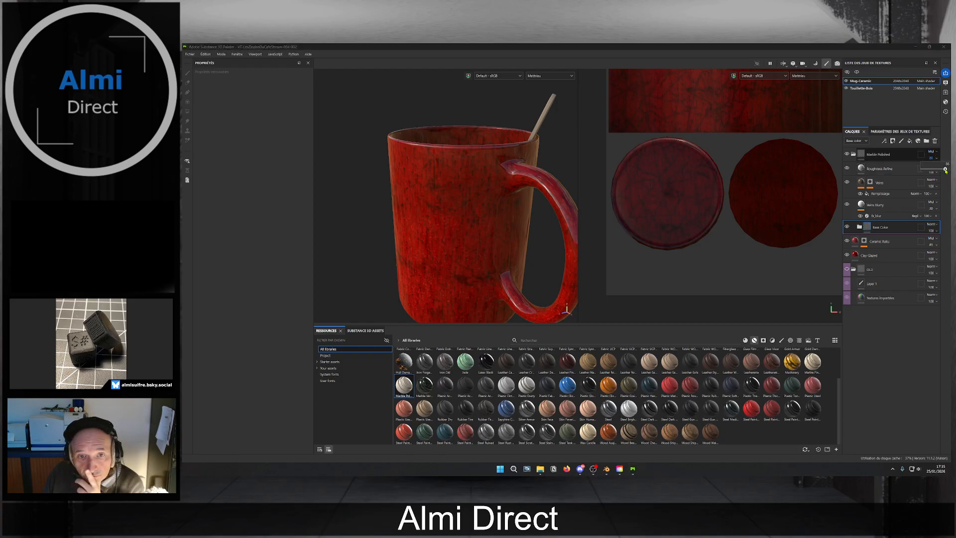
alt+drag(561, 220, 496, 194)
scroll(454, 200, down, 2)
scroll(496, 194, up, 2)
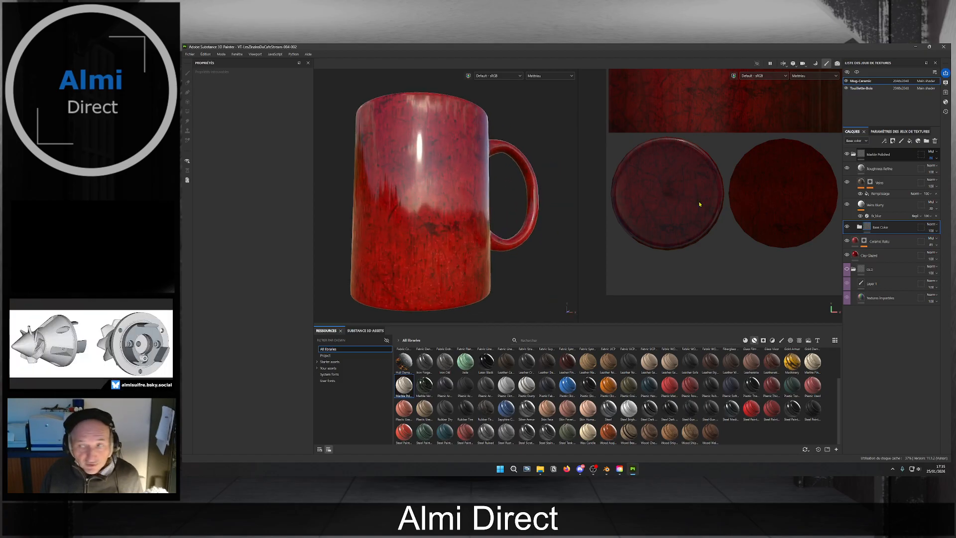
Set the contrast of the marble veins grunge in the veins layer's mask to 0.05 and its pattern amount to 0.07.
click(878, 193)
click(892, 193)
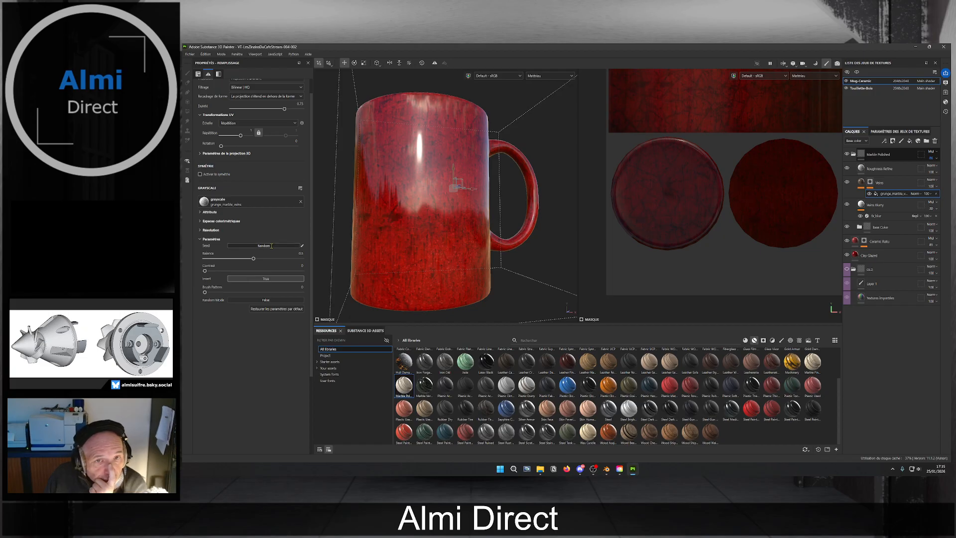
scroll(373, 231, down, 2)
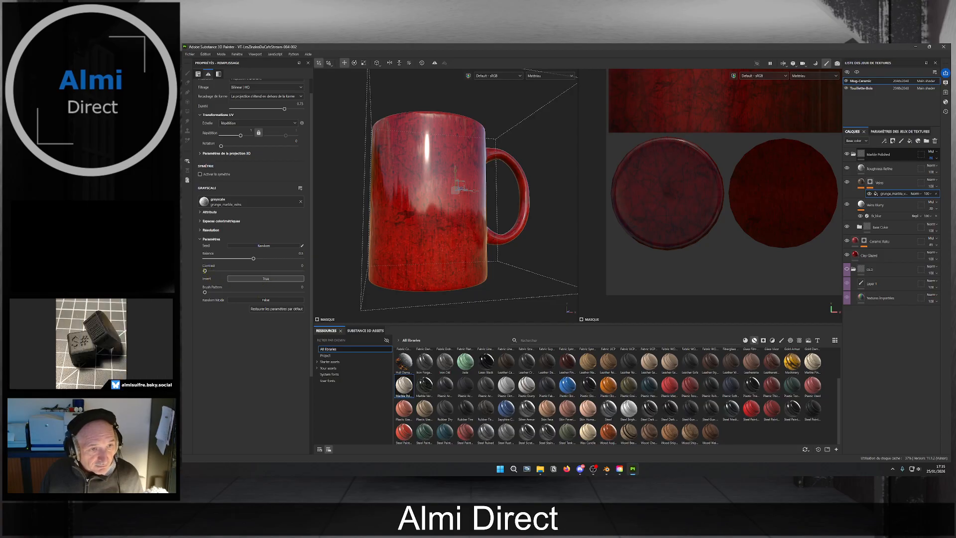
mouse_move(205, 271)
mouse_down()
mouse_move(217, 271)
mouse_move(213, 293)
mouse_up()
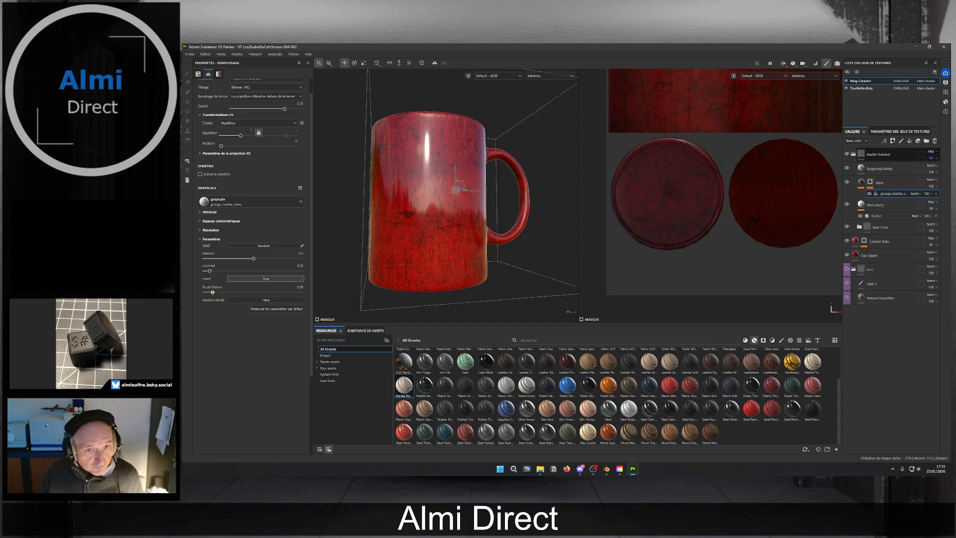
alt+drag(475, 271, 452, 214)
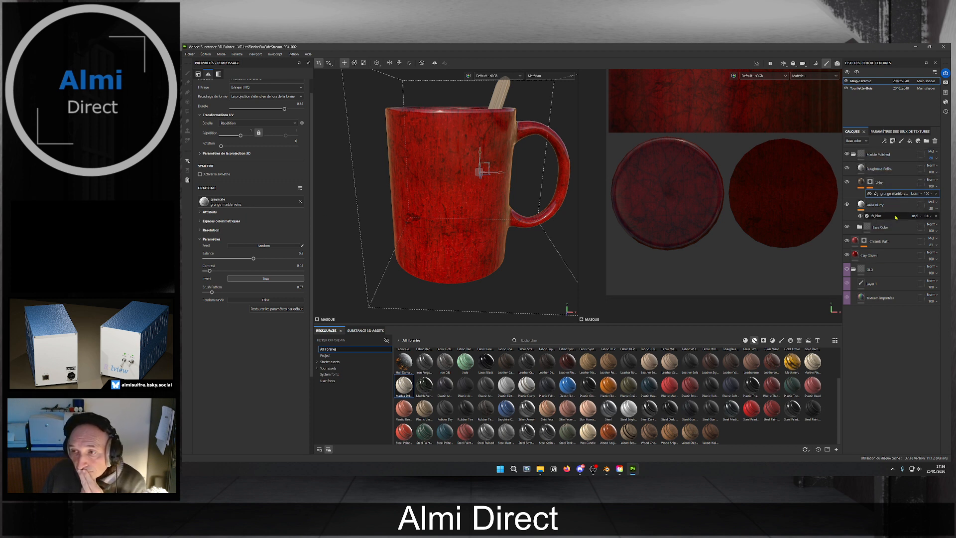
Review the blur filter and grunge fill settings of the blurry veins layer.
click(877, 216)
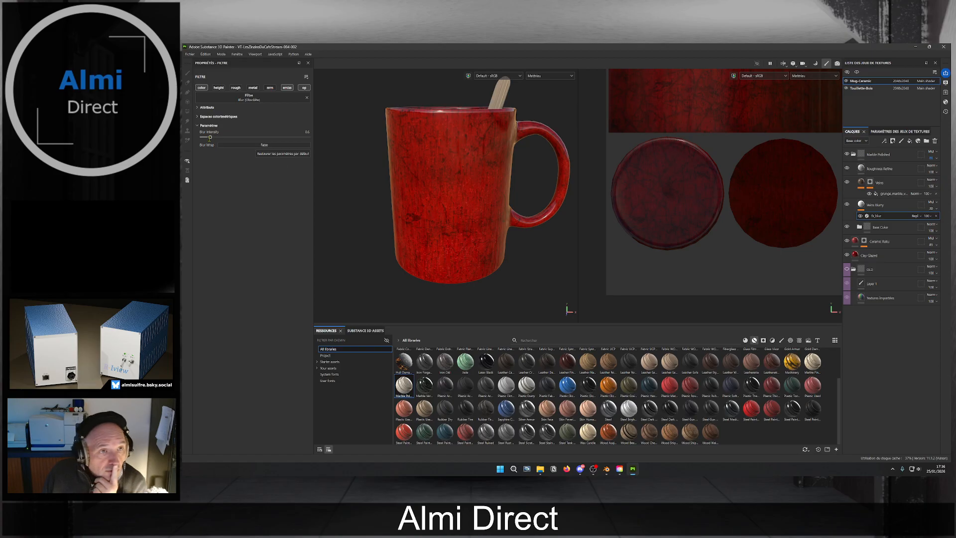
click(875, 204)
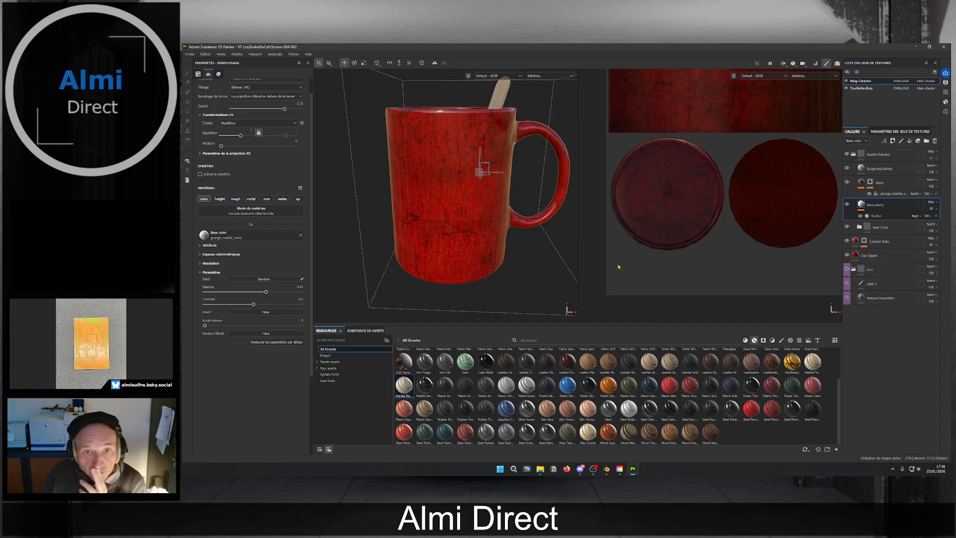
alt+drag(495, 266, 477, 254)
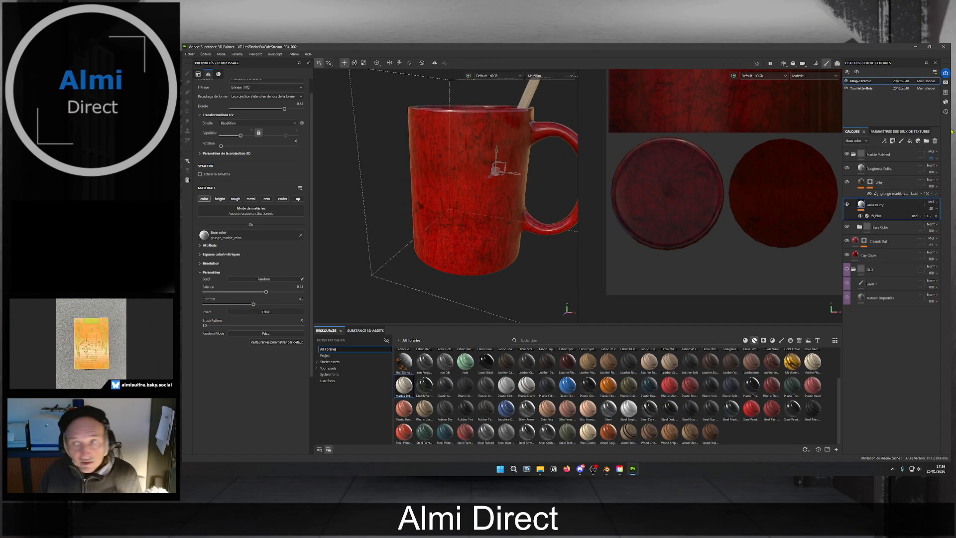
Collapse the Marble Polished group, select it and inspect the finished mug.
click(853, 154)
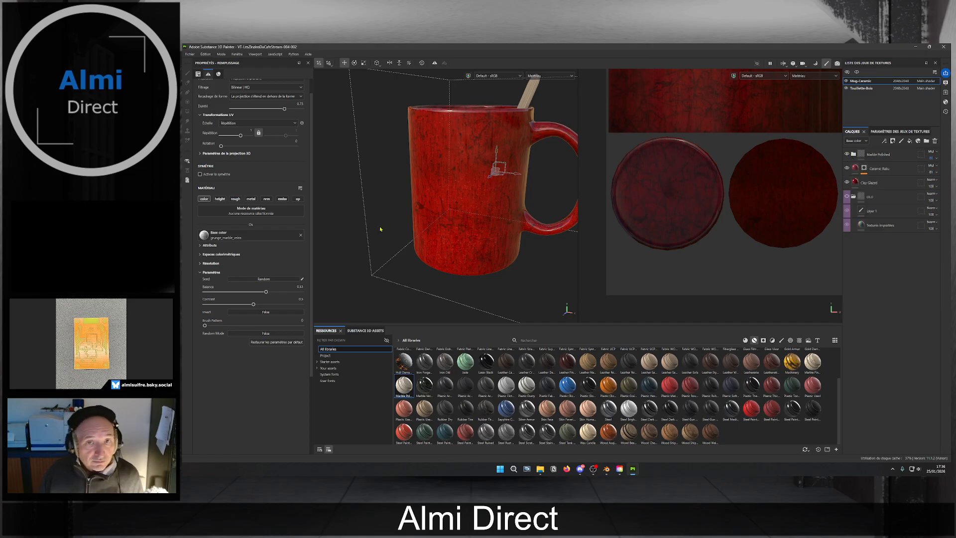
click(902, 159)
mouse_move(459, 272)
alt+mouse_down()
mouse_move(477, 222)
mouse_move(484, 235)
mouse_move(507, 218)
mouse_move(446, 216)
mouse_move(459, 215)
mouse_move(450, 218)
mouse_move(457, 244)
mouse_move(452, 230)
mouse_move(467, 240)
mouse_move(468, 268)
alt+mouse_up()
scroll(493, 230, up, 2)
scroll(458, 244, down, 2)
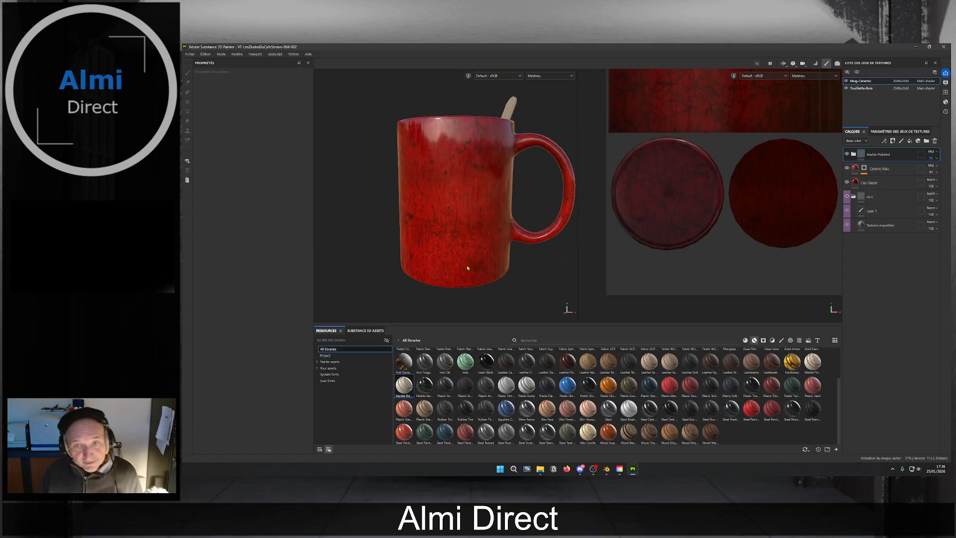
Save the project and filter the asset library to show the base materials.
click(189, 54)
click(230, 105)
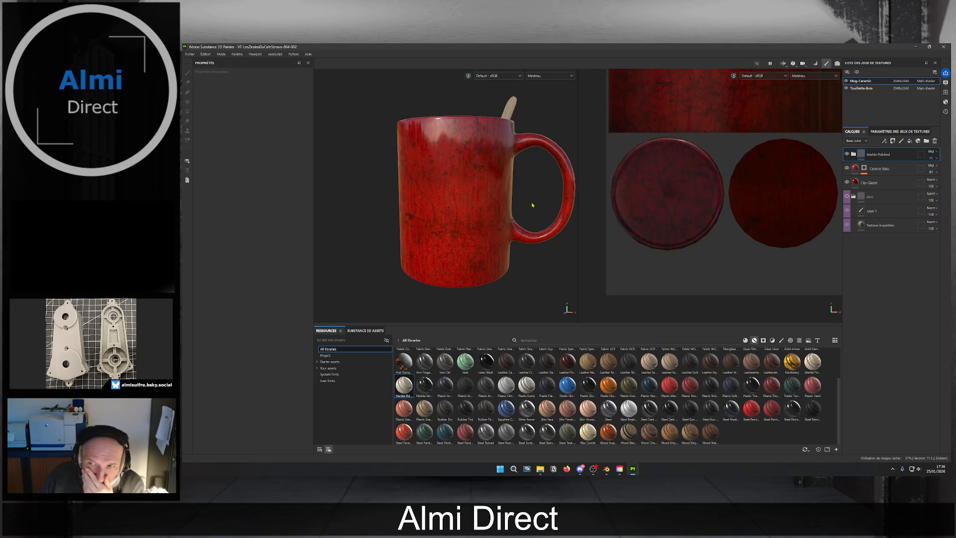
click(745, 340)
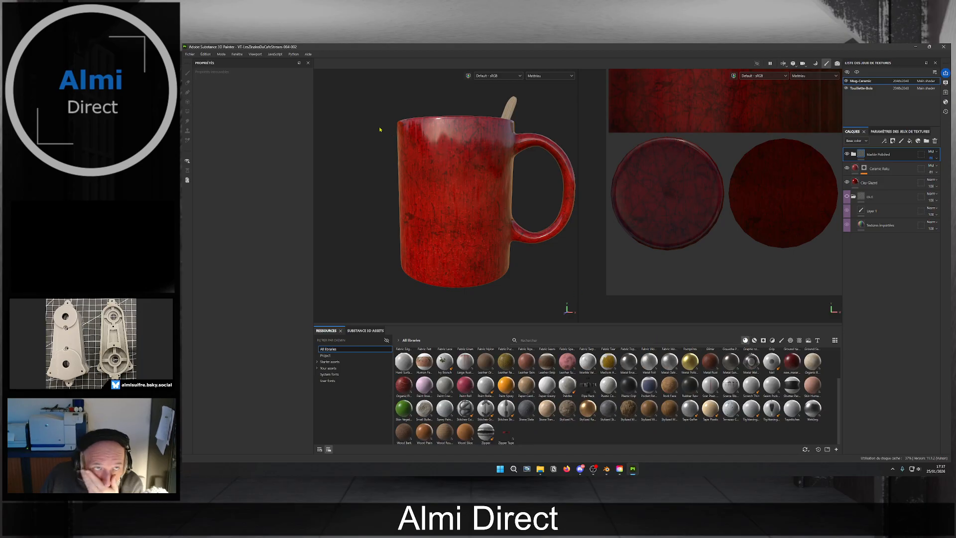
Start exporting the textures and browse for an output directory to D:\000-Blender\001-Projets\LesZinzinsDuCafeStream.
click(189, 54)
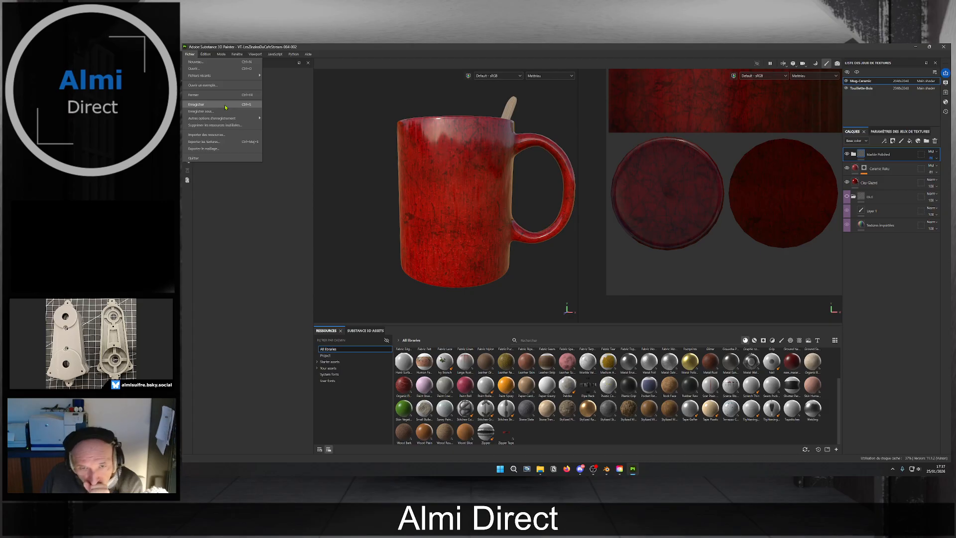
click(237, 143)
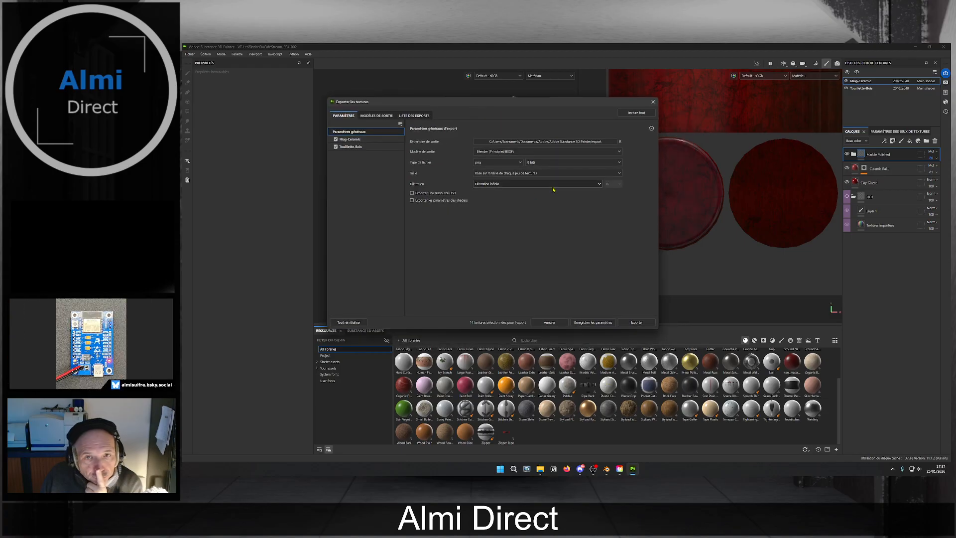
click(606, 142)
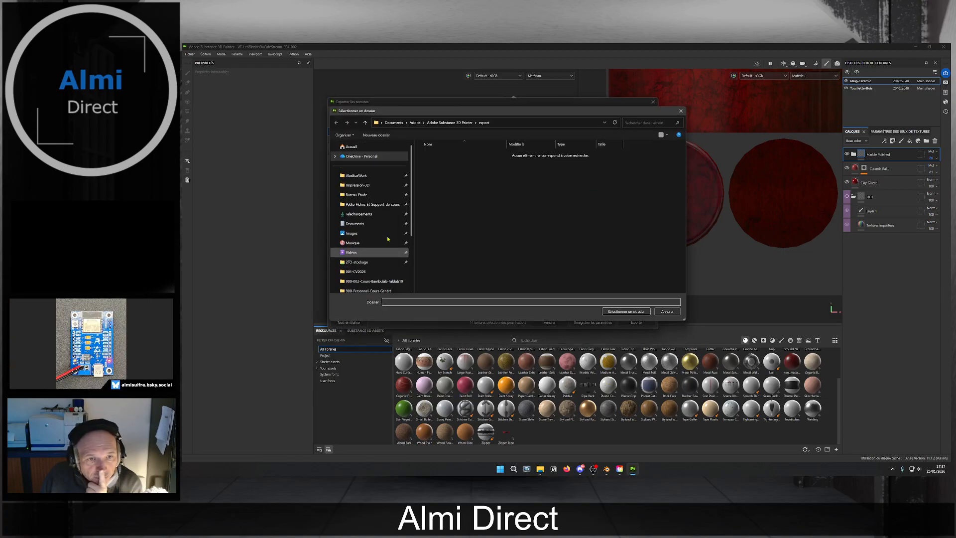
scroll(377, 179, down, 3)
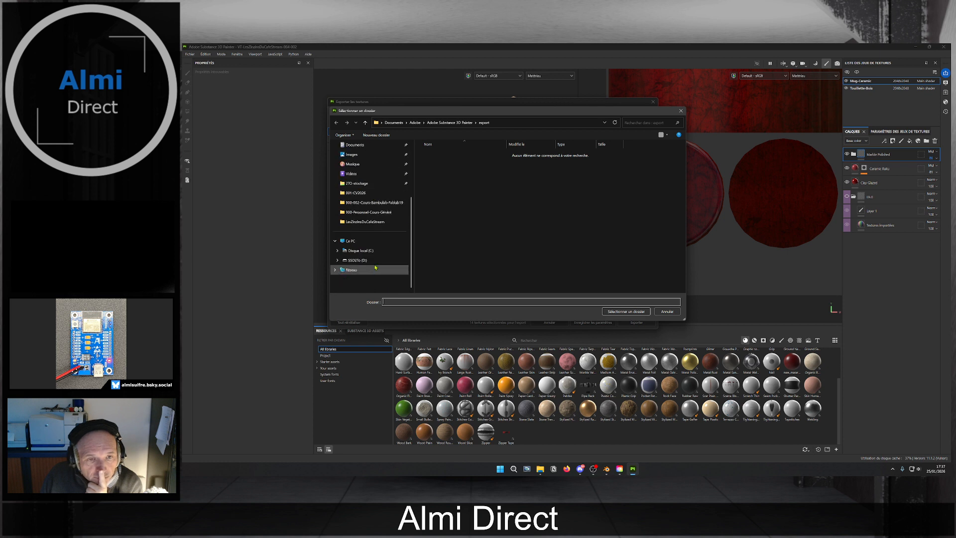
click(358, 259)
double_click(436, 153)
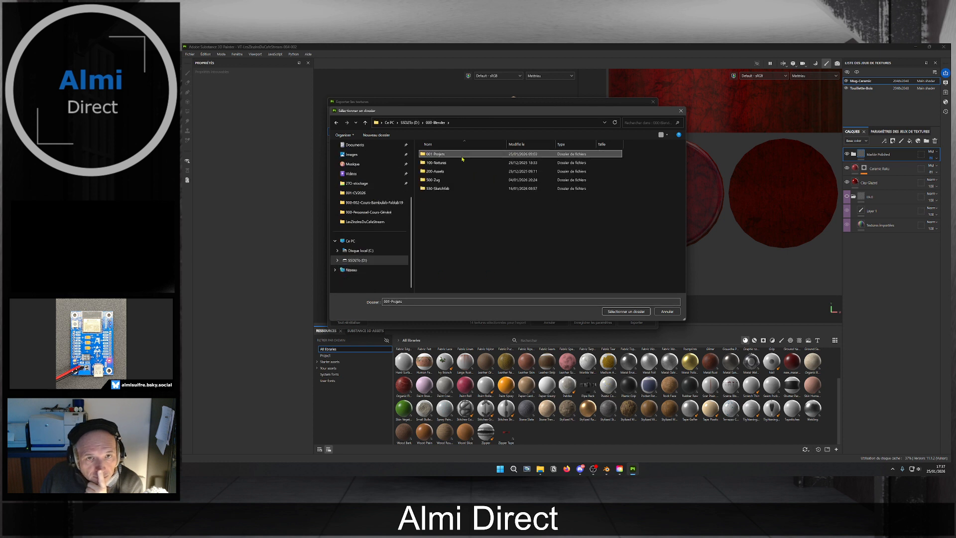
double_click(438, 154)
double_click(459, 182)
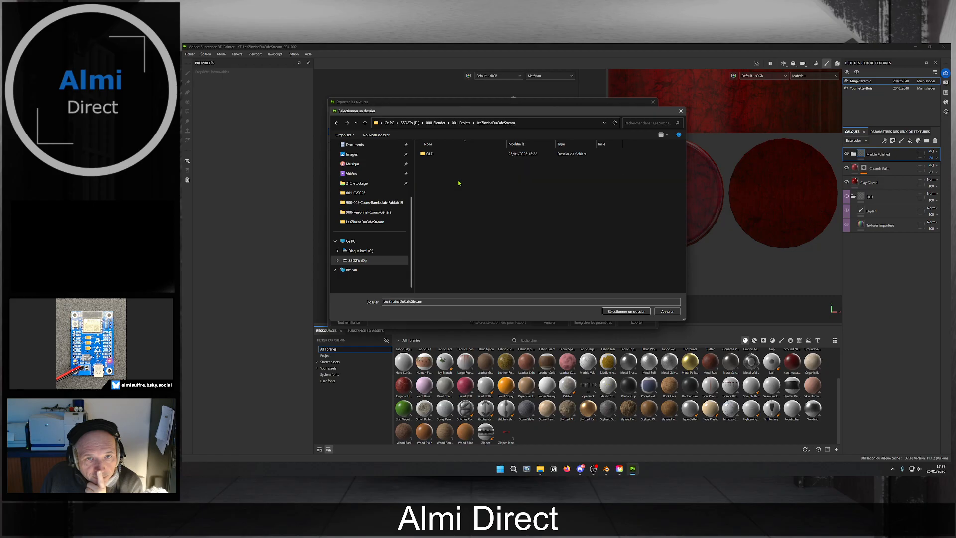
Create a folder named Textures in the project folder and set it as the export's output directory.
right_click(454, 222)
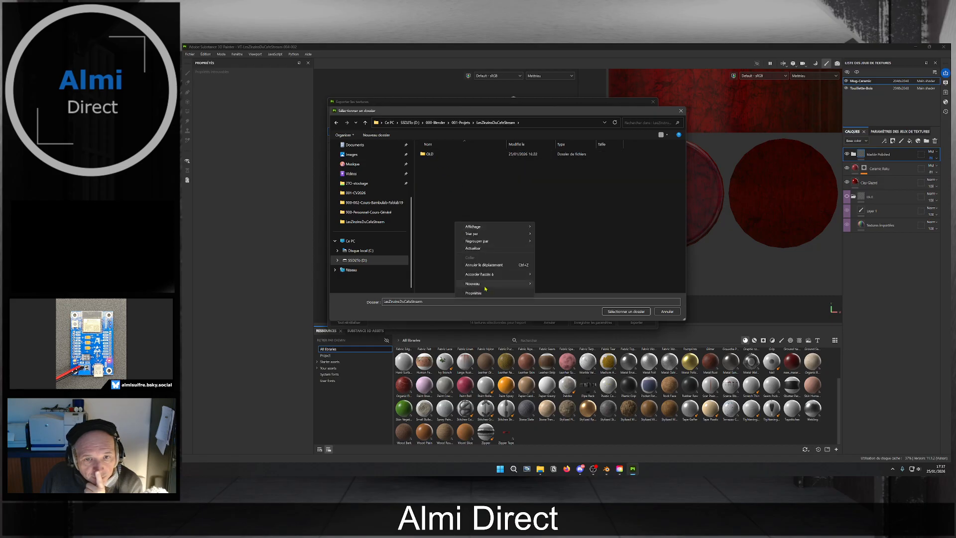
mouse_move(498, 283)
click(550, 285)
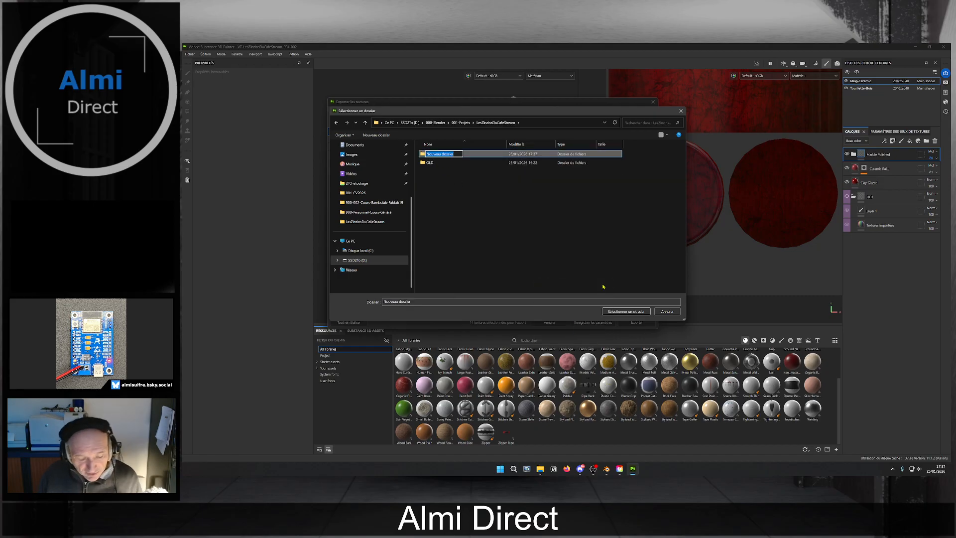
text(Textures)
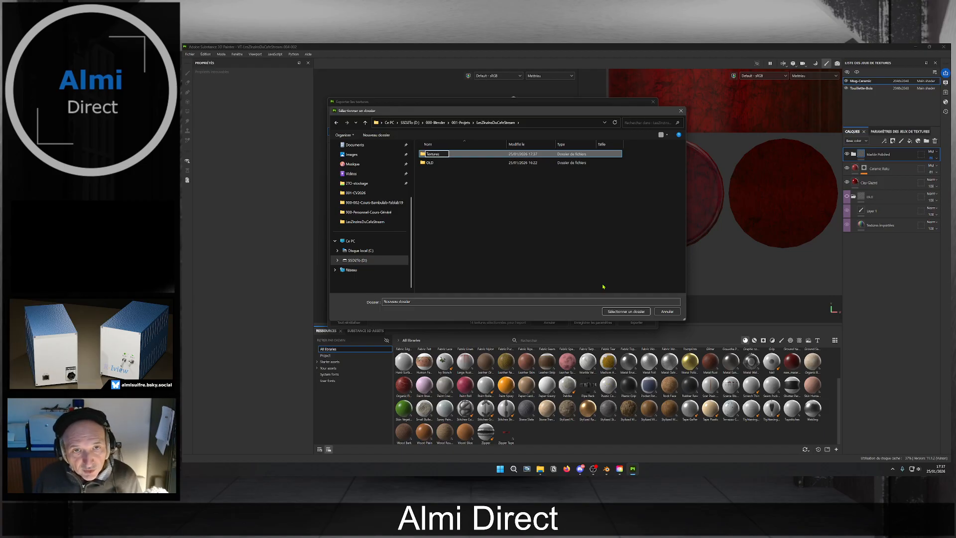
key(Return)
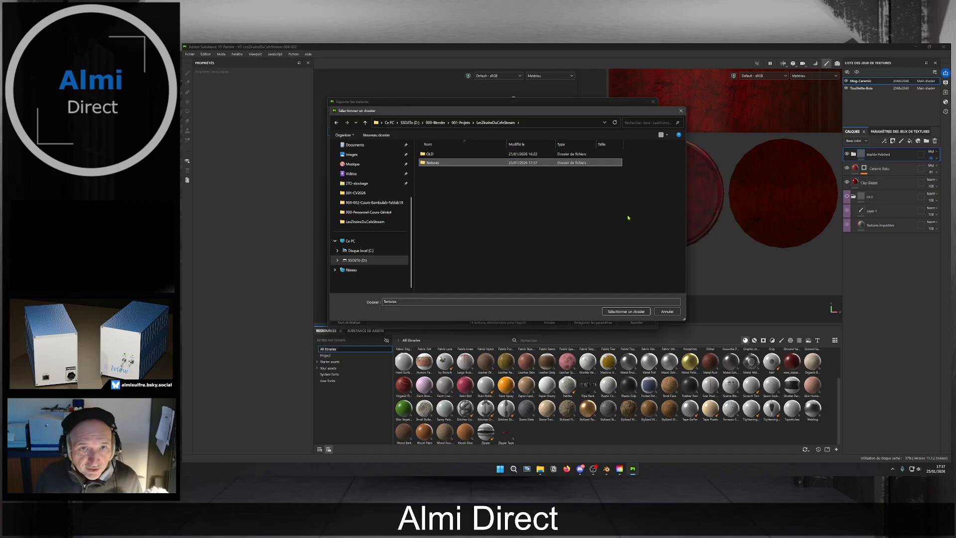
double_click(441, 164)
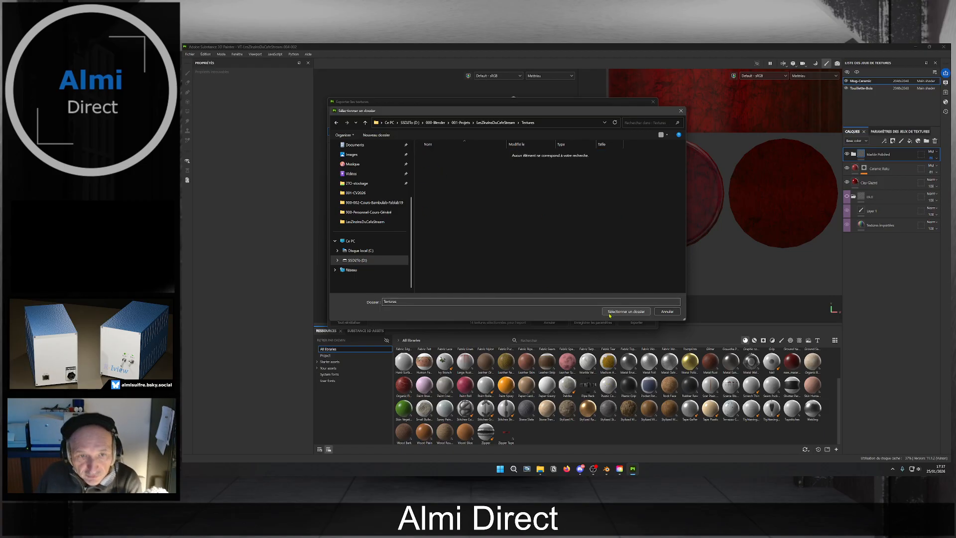
click(629, 312)
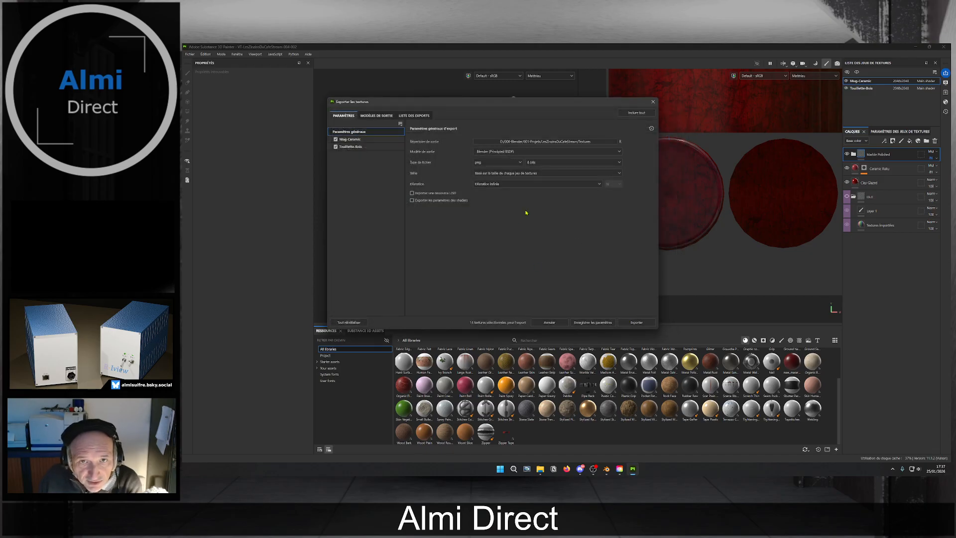
Export both texture sets at size 2048 with the shader parameters included, and keep the export settings.
click(519, 163)
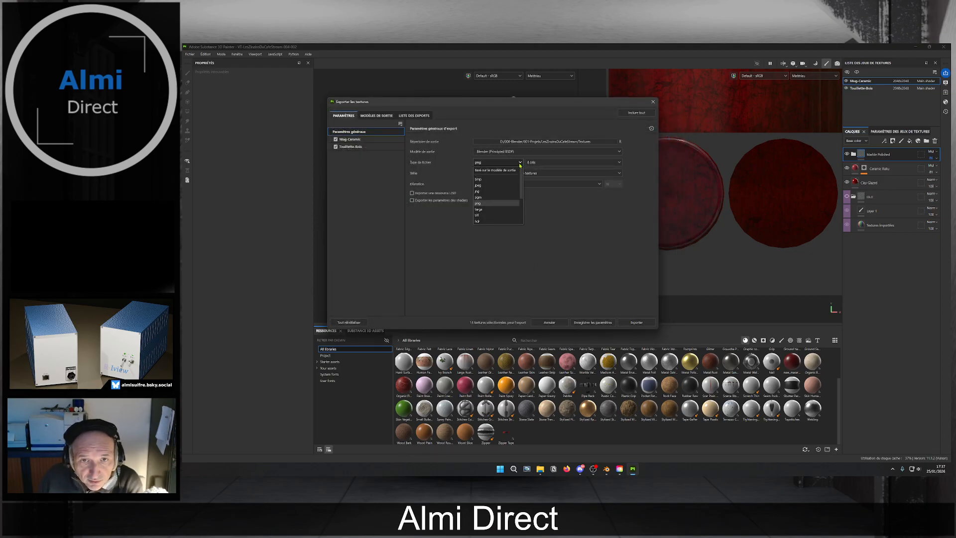
click(576, 209)
click(558, 173)
click(496, 223)
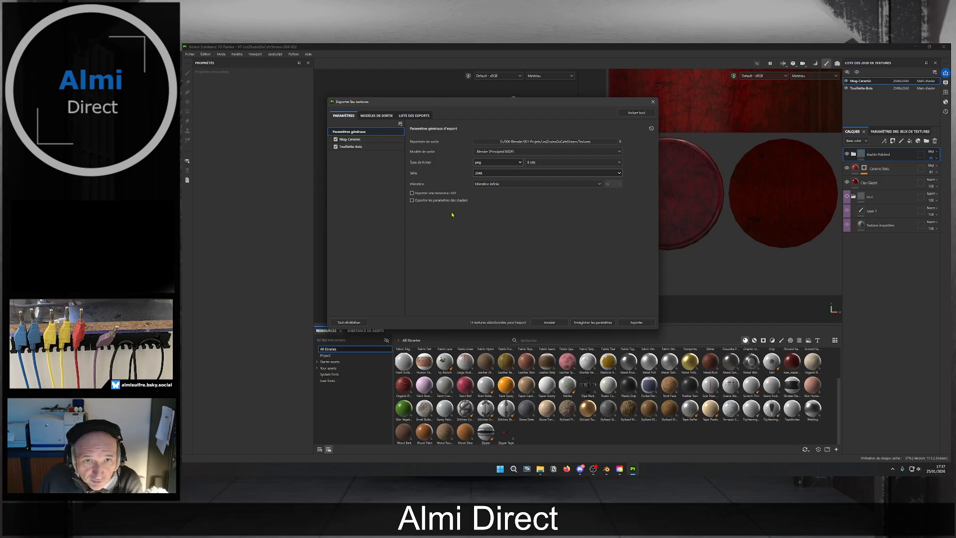
click(412, 200)
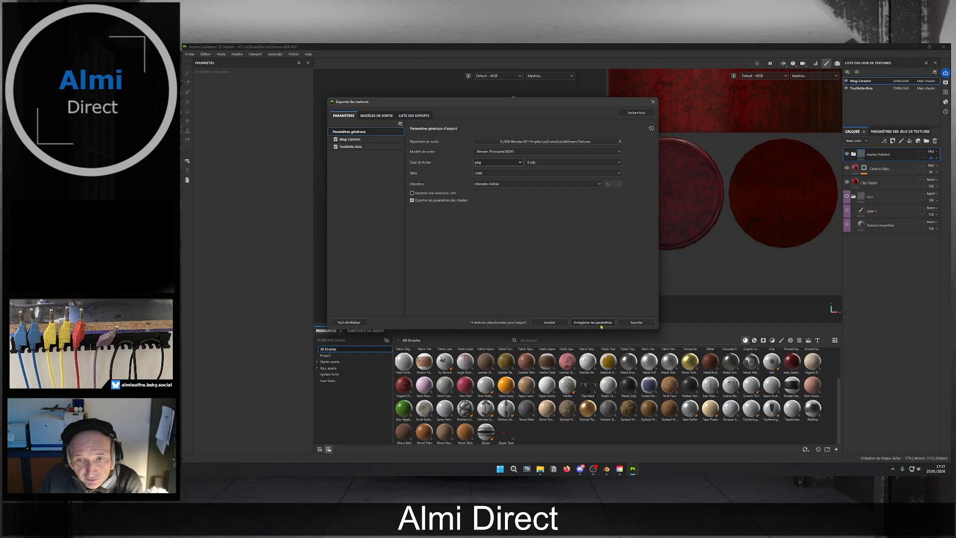
click(636, 322)
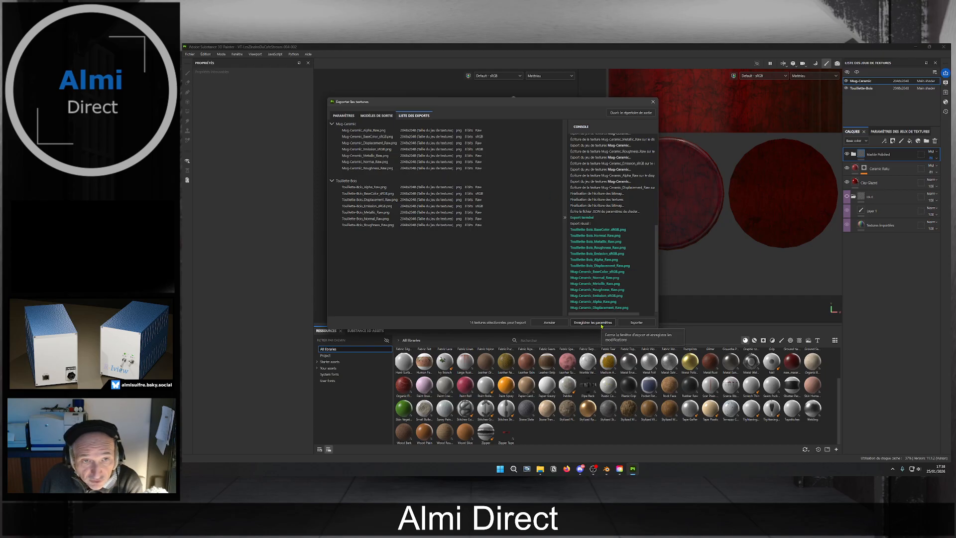
click(601, 323)
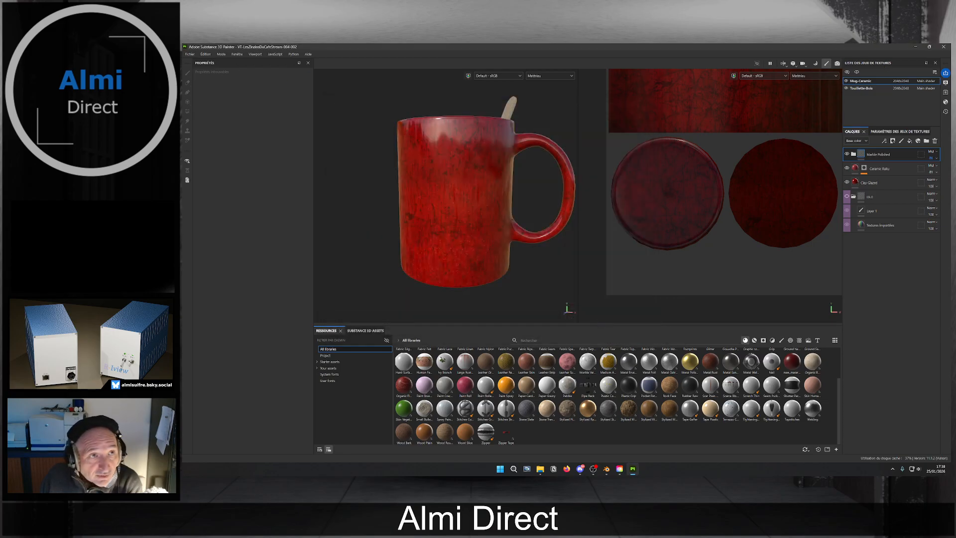
Save the texturing project and close Substance 3D Painter.
click(189, 53)
click(205, 110)
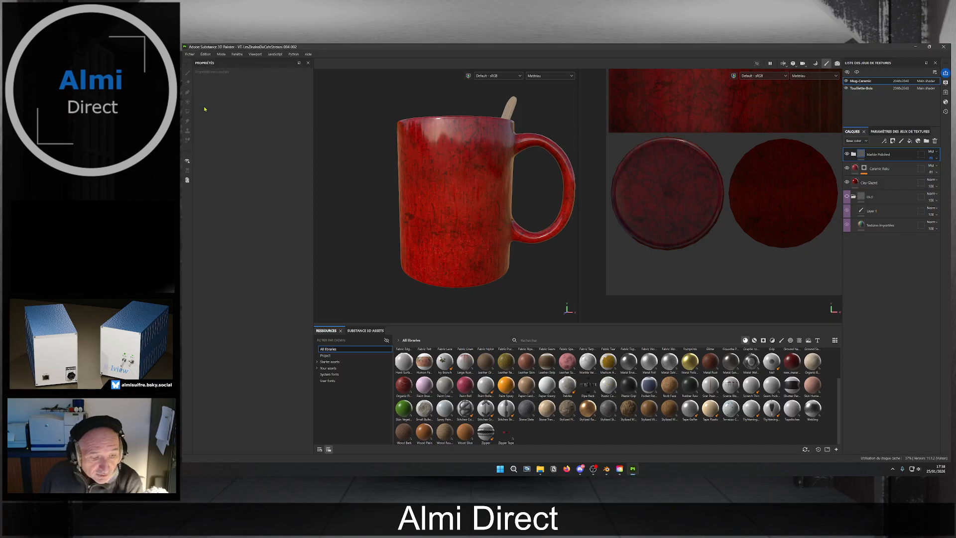
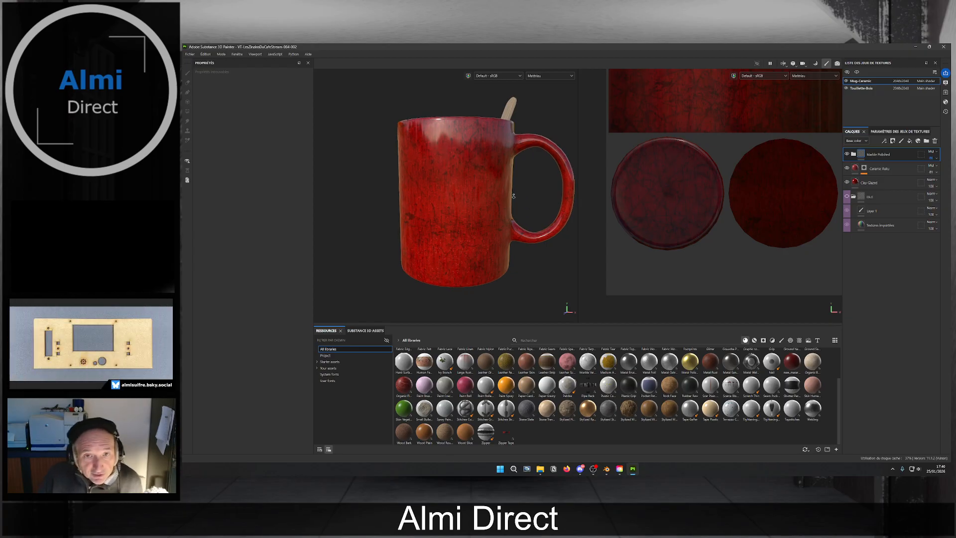
mouse_move(518, 200)
shift+right_down()
mouse_move(499, 201)
mouse_move(547, 193)
mouse_move(513, 198)
shift+right_up()
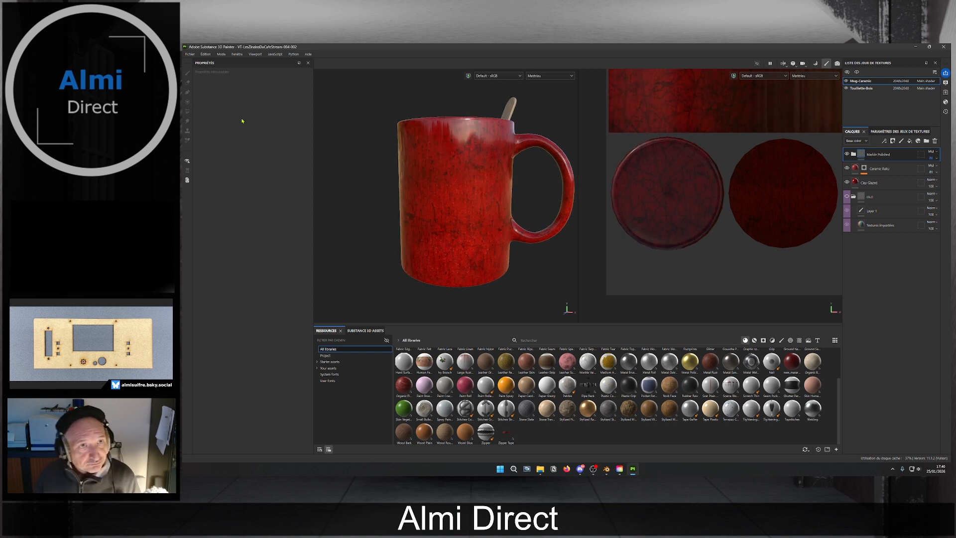
click(190, 53)
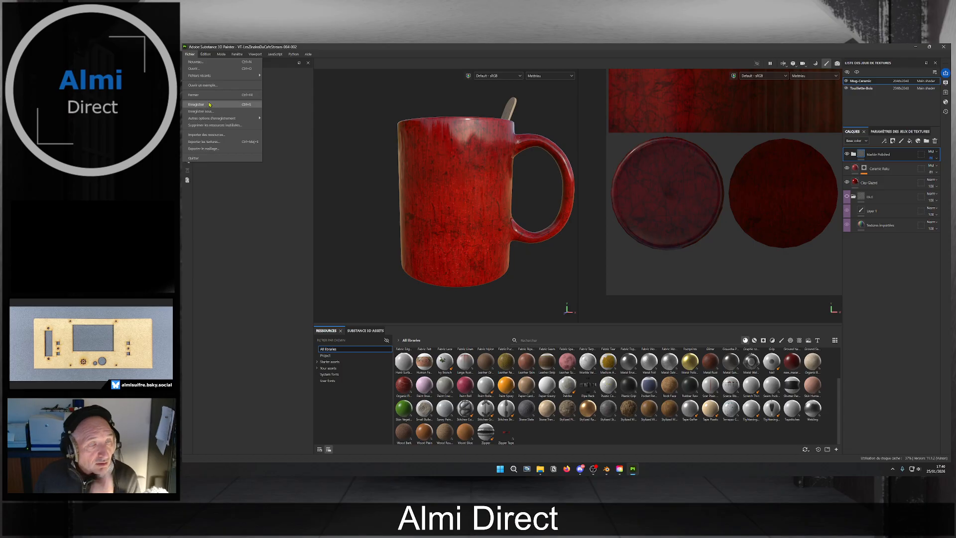
click(401, 62)
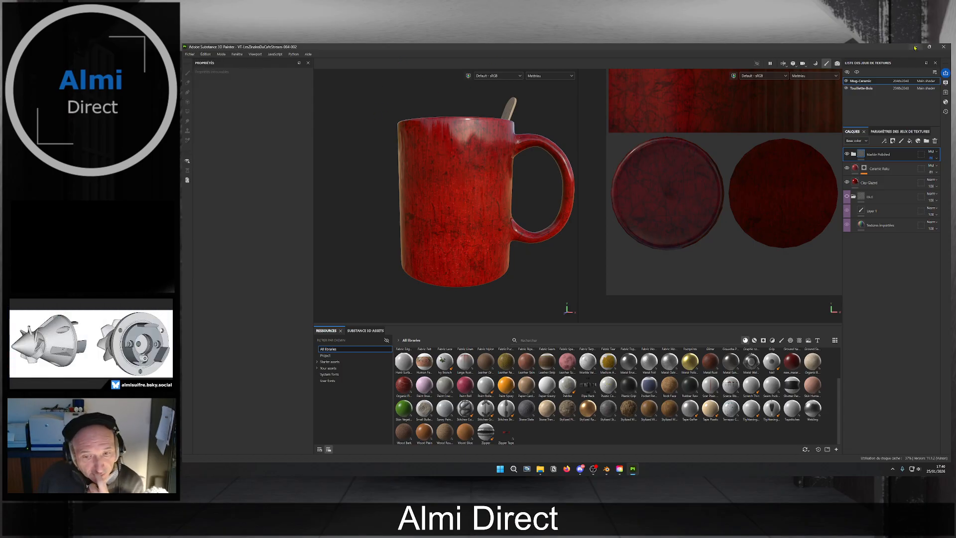
click(944, 47)
click(501, 261)
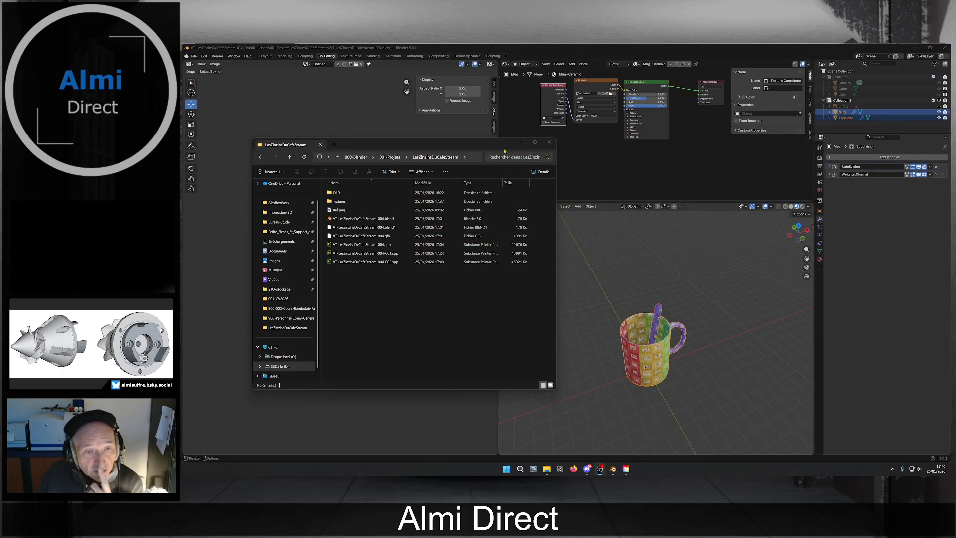
Open the exported Textures folder and inspect the Touillette-Bois normal map image.
double_click(355, 201)
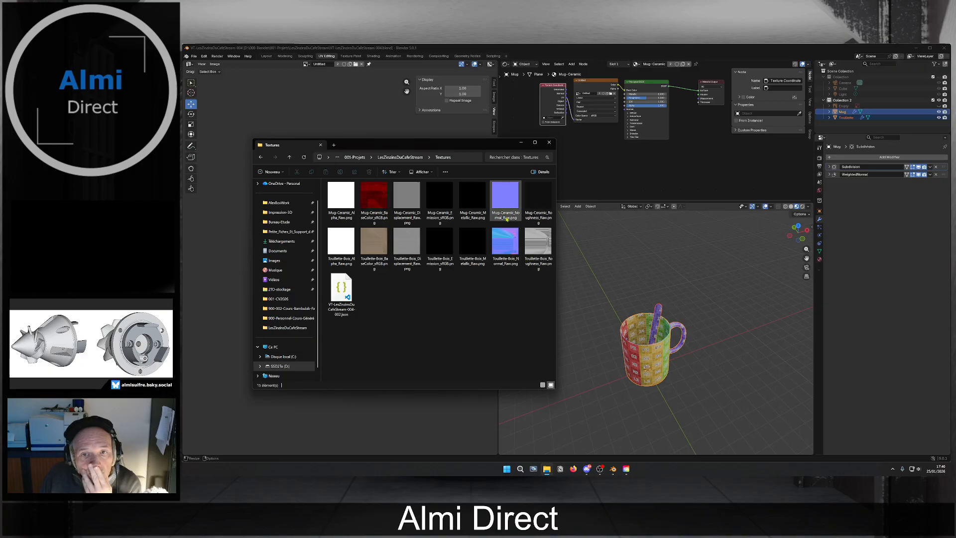
click(503, 252)
double_click(502, 253)
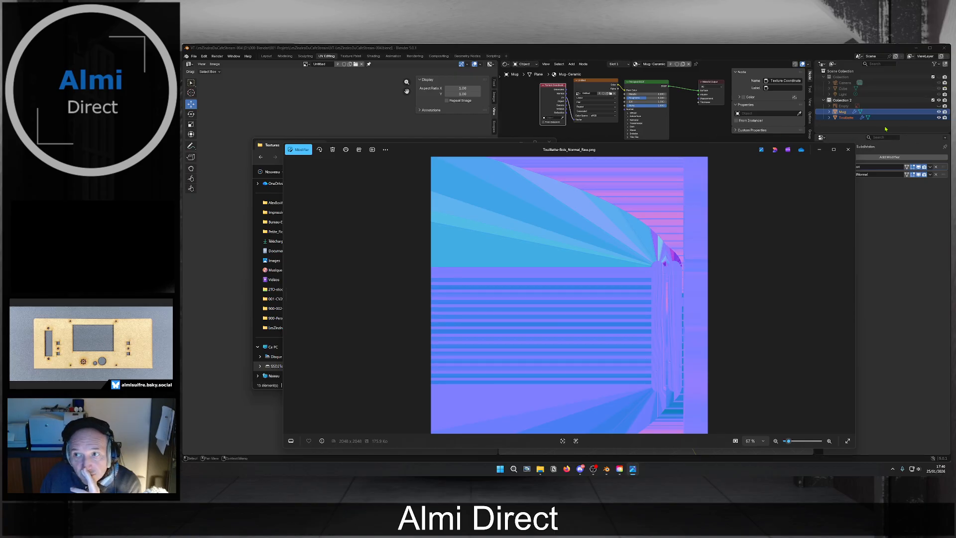
click(847, 149)
click(433, 337)
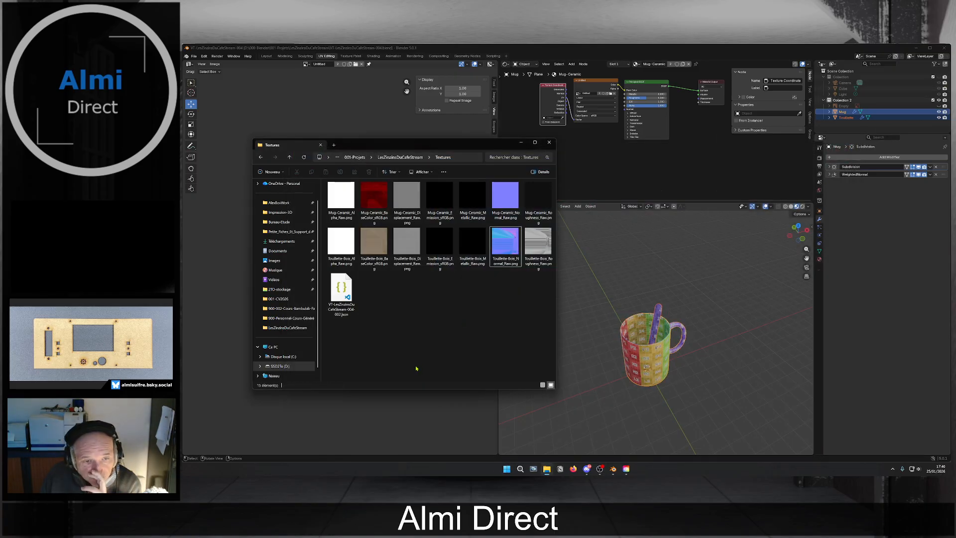
Switch to Blender, select the Mug object and save the file.
click(627, 181)
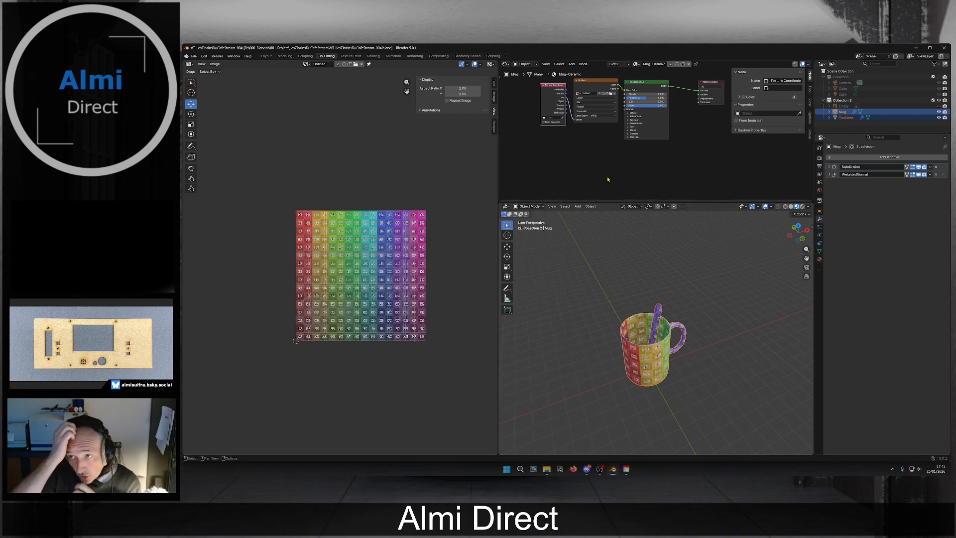
click(843, 113)
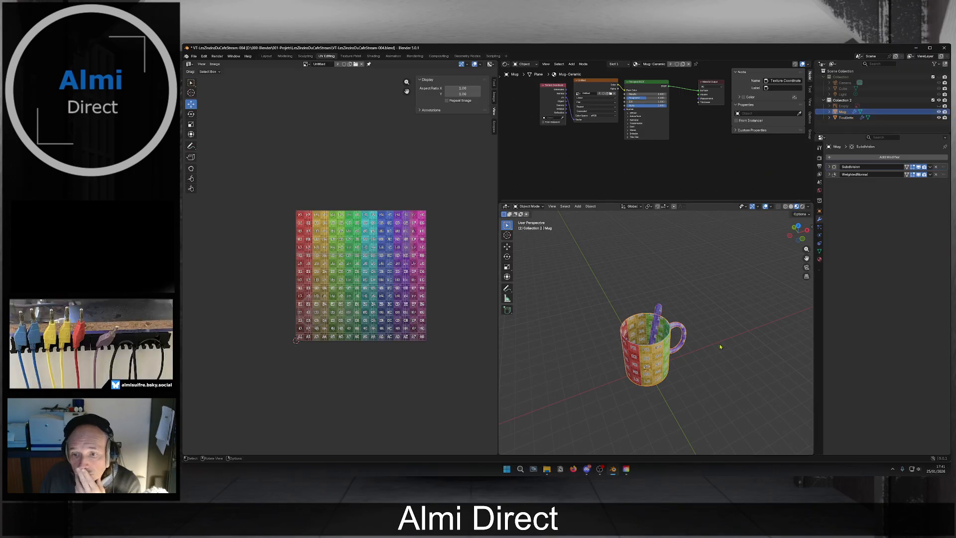
scroll(608, 374, up, 2)
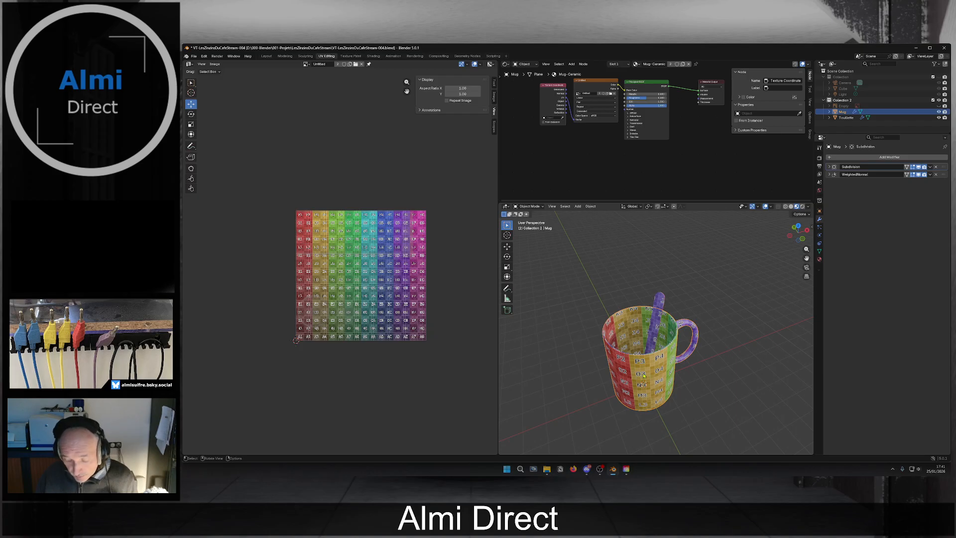
scroll(643, 376, up, 4)
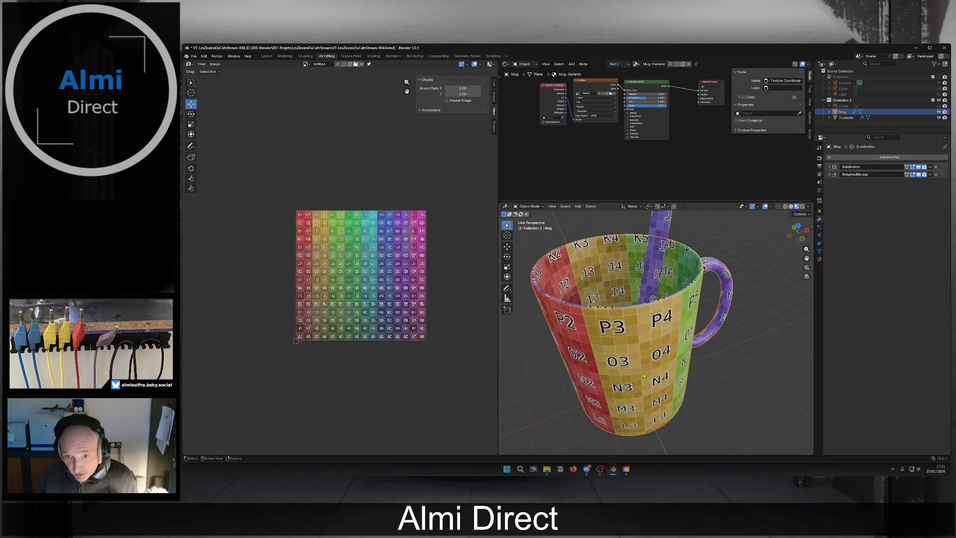
click(194, 56)
click(214, 93)
Save the Blender scene as a new file with "-Texture-001" appended to its current name.
click(194, 56)
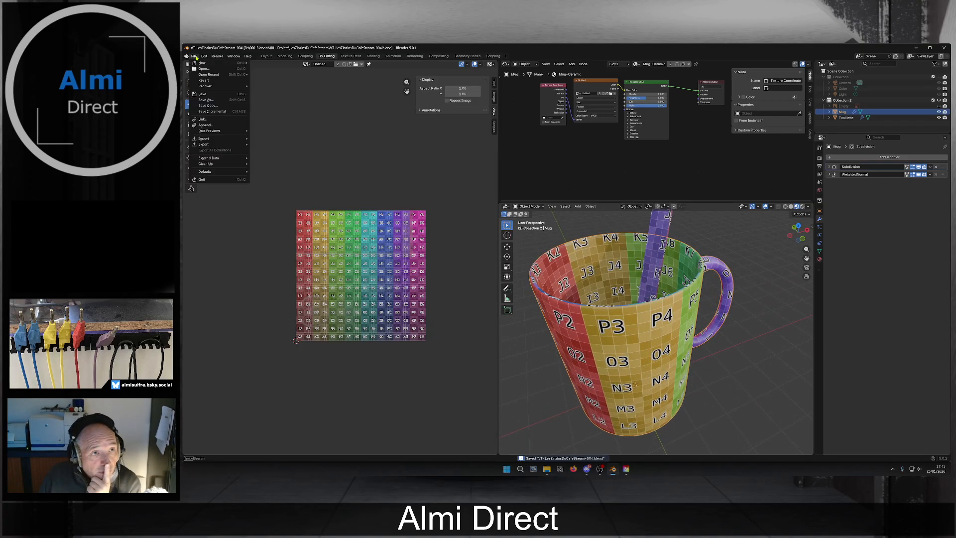
mouse_move(220, 145)
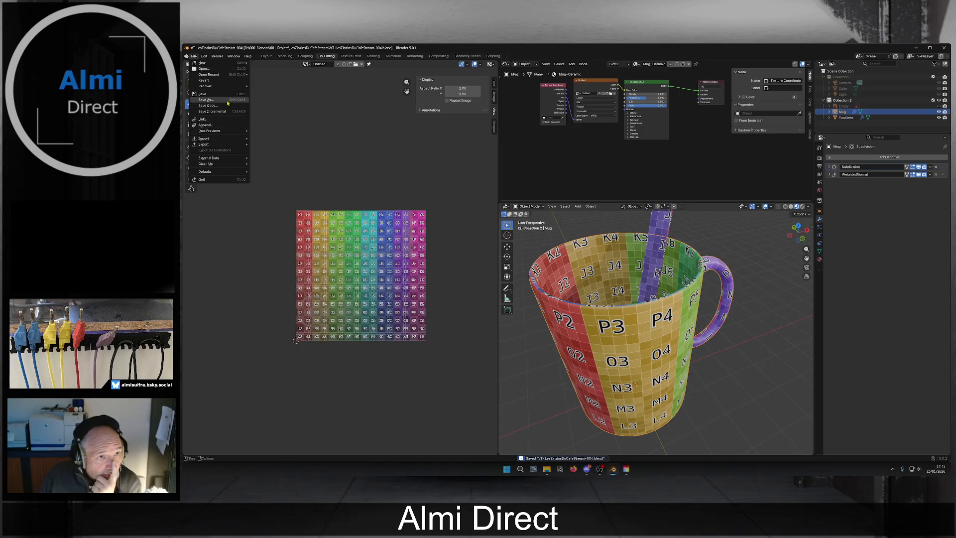
click(206, 100)
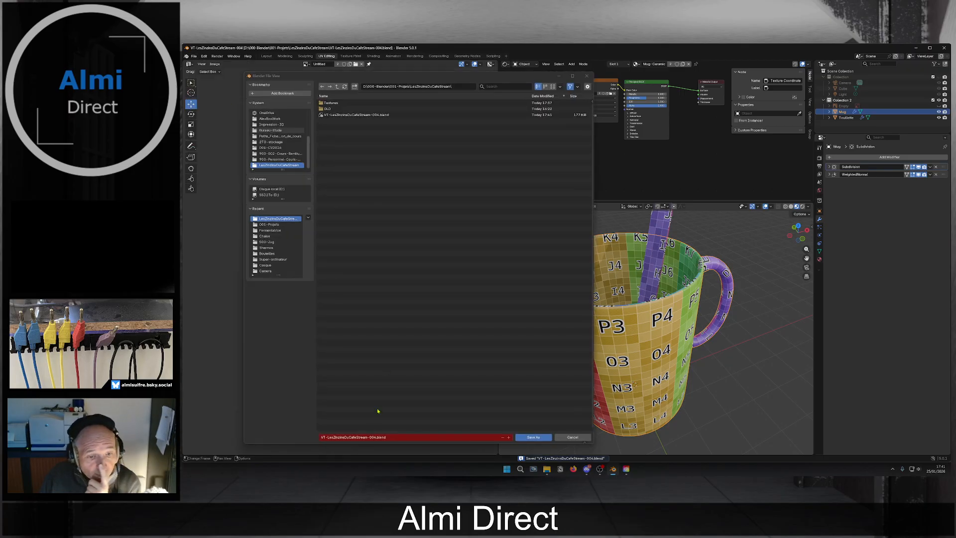
click(374, 437)
click(374, 437)
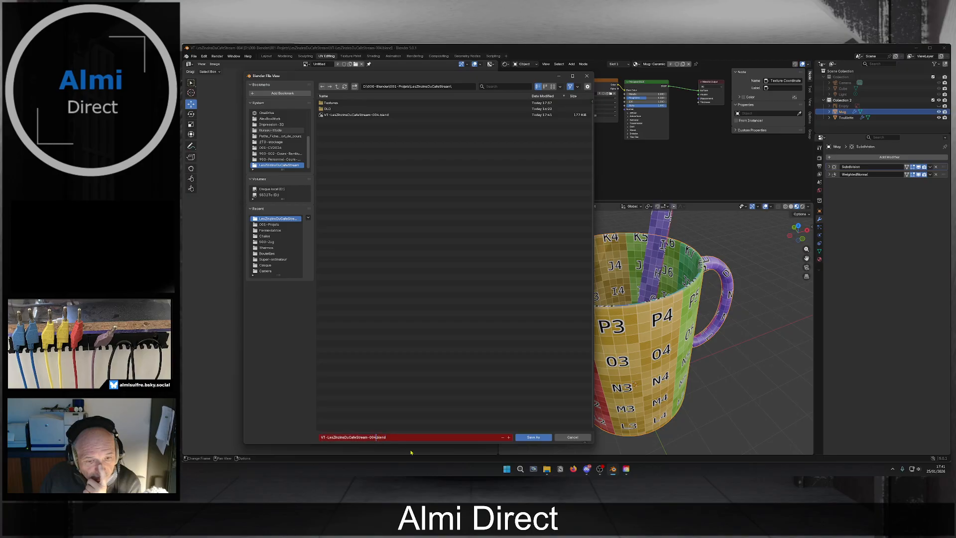
text(-)
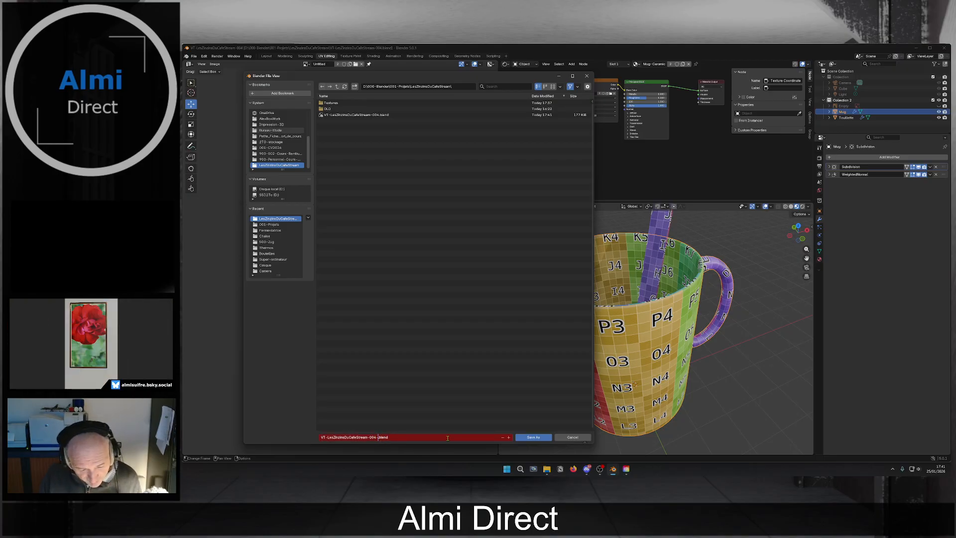
text(Texture-)
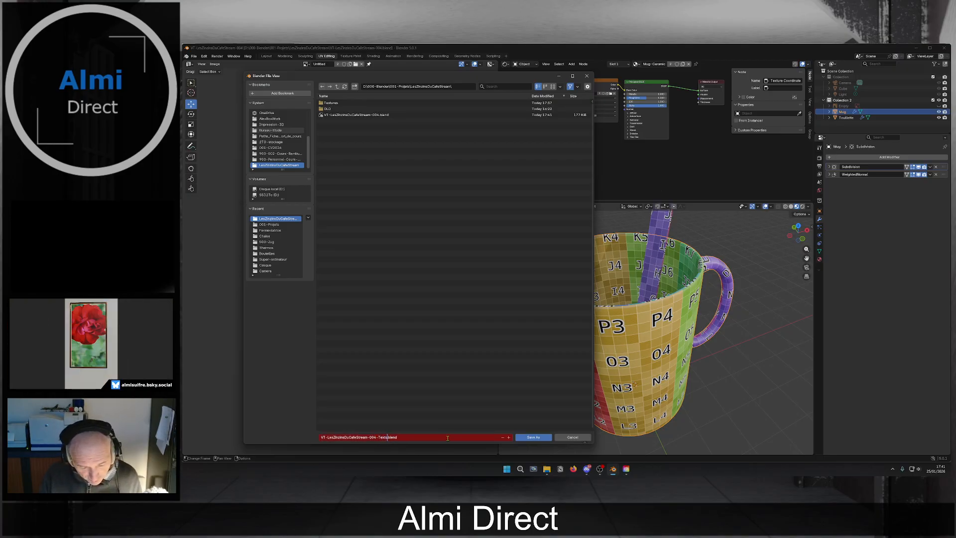
text(001)
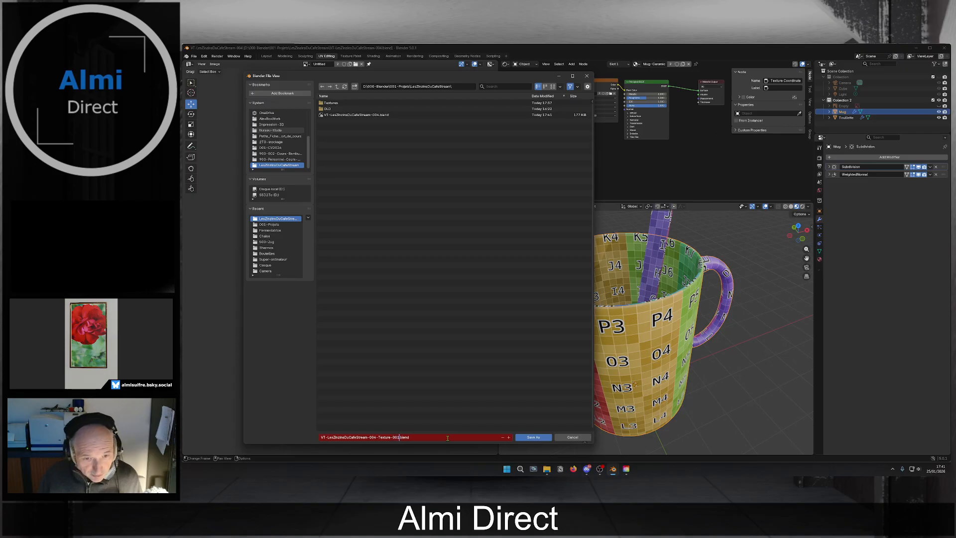
click(546, 437)
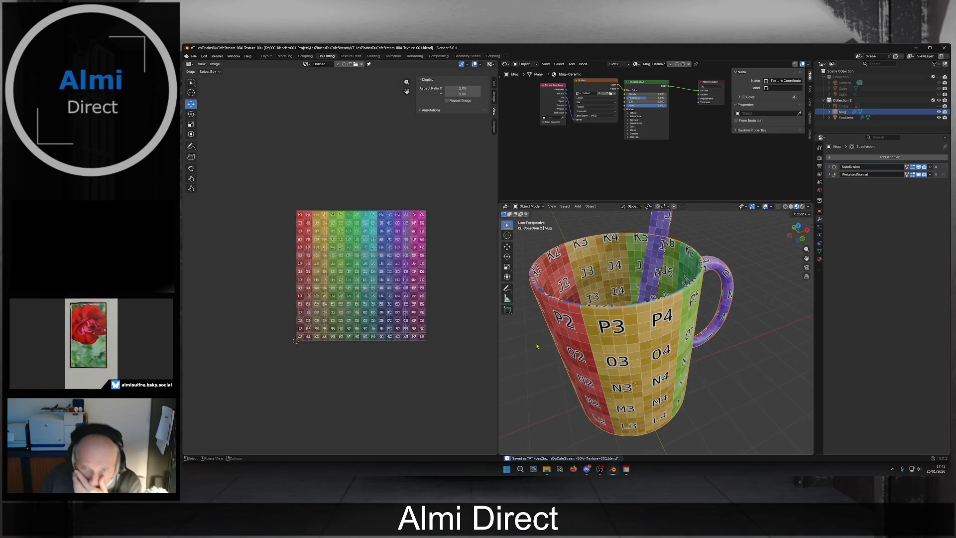
Load Mug-Ceramic_BaseColor_sRGB.png from the Textures folder into the mug material's image texture node.
scroll(587, 134, up, 6)
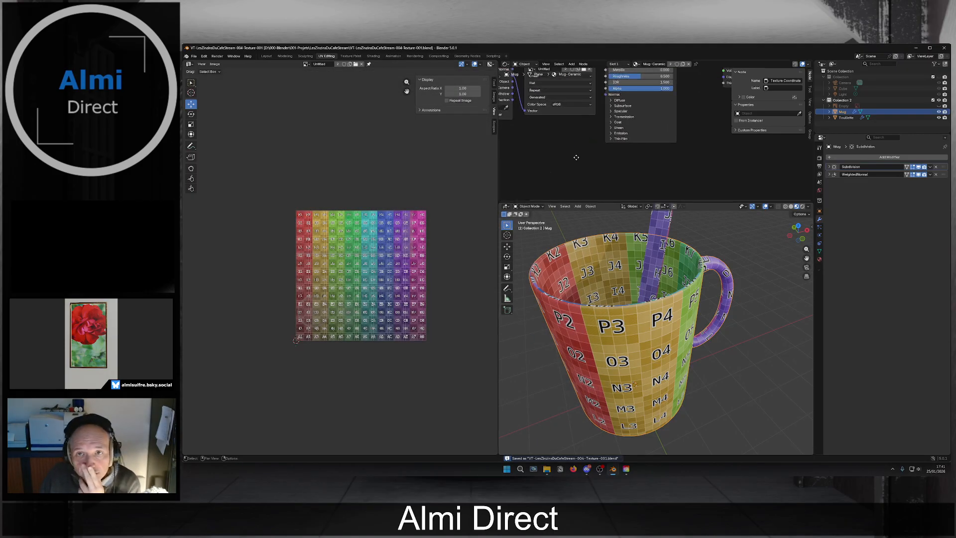
middle_drag(569, 142, 642, 218)
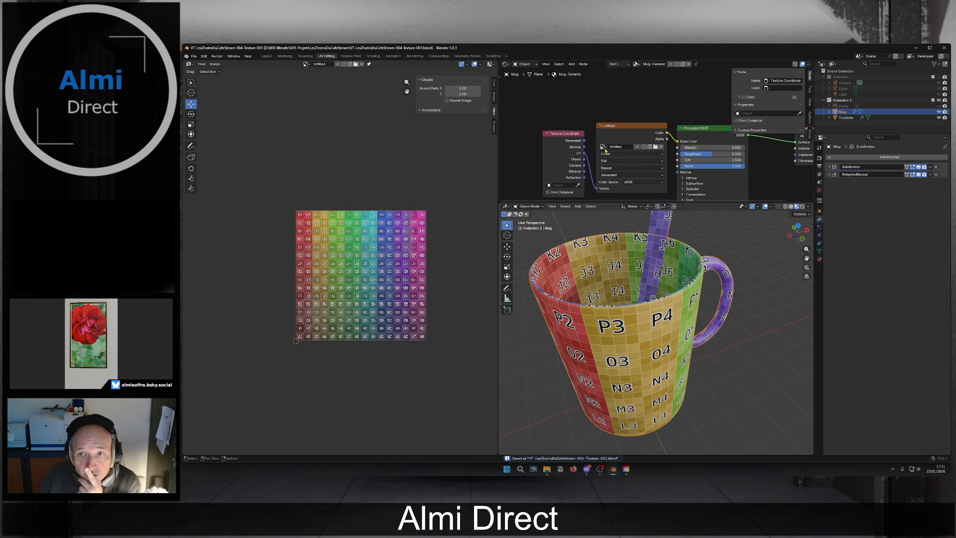
click(655, 146)
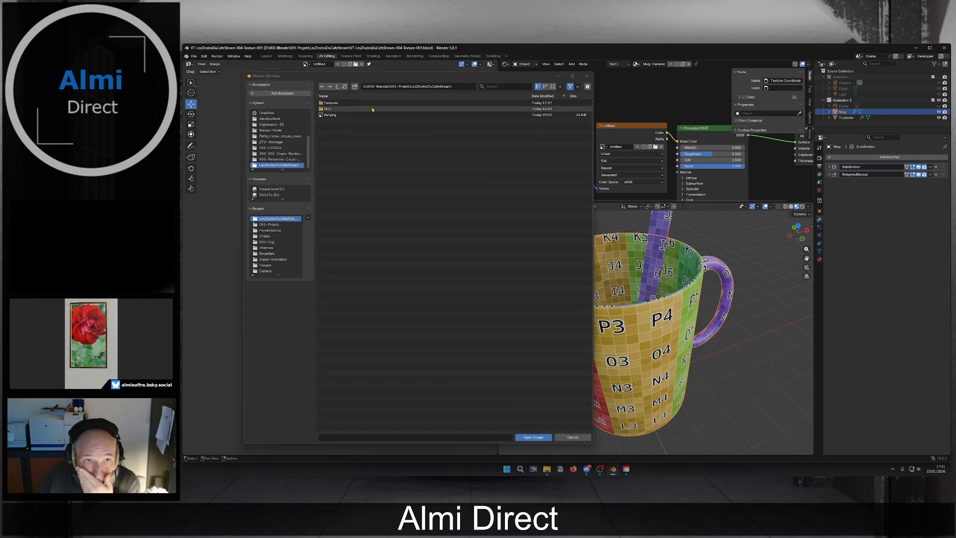
double_click(343, 102)
drag(461, 80, 417, 79)
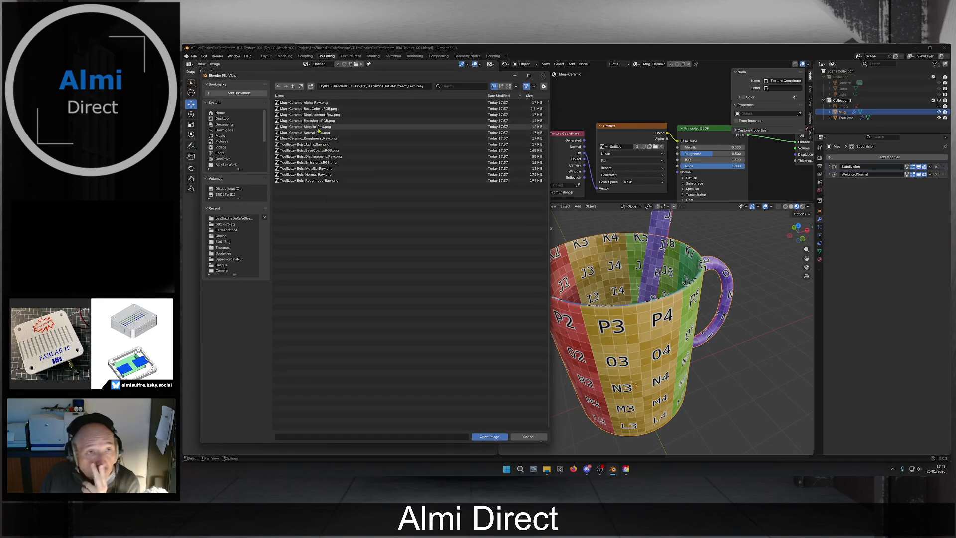
click(311, 109)
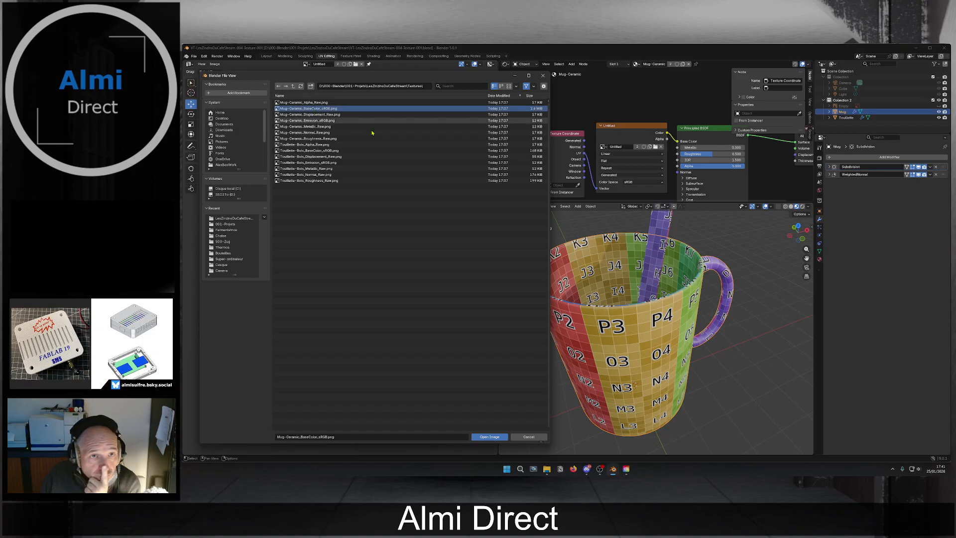
click(490, 437)
Move the texture nodes farther away from the Principled BSDF and collapse the base color texture node.
scroll(587, 115, down, 3)
middle_drag(587, 115, 568, 101)
scroll(543, 110, down, 2)
drag(547, 107, 654, 177)
drag(641, 121, 585, 116)
scroll(565, 163, up, 3)
scroll(566, 164, up, 3)
middle_drag(565, 164, 629, 187)
click(581, 125)
Duplicate the base color texture node, place the copy beneath it and link the UV coordinates to the copy.
key(shift+d)
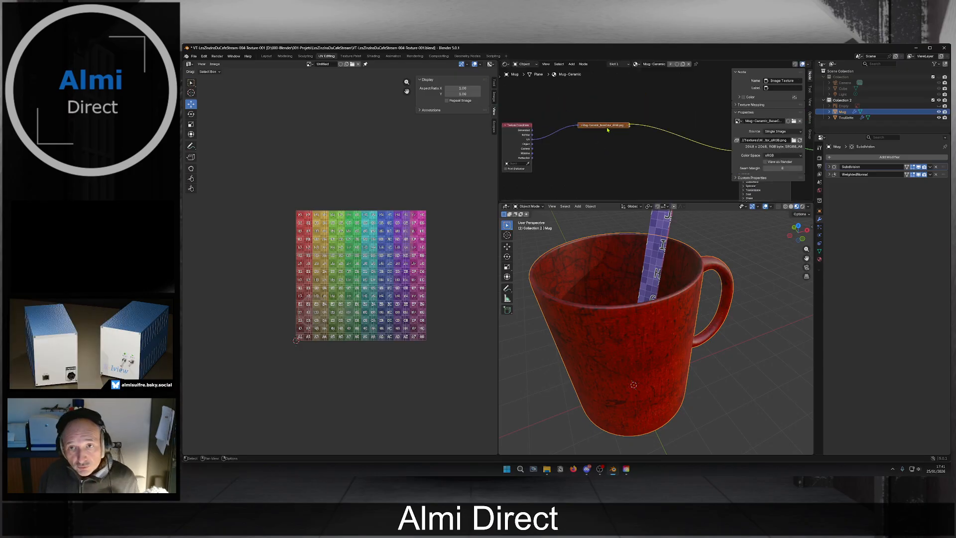
mouse_move(608, 124)
mouse_down()
mouse_move(610, 141)
mouse_move(612, 118)
mouse_up()
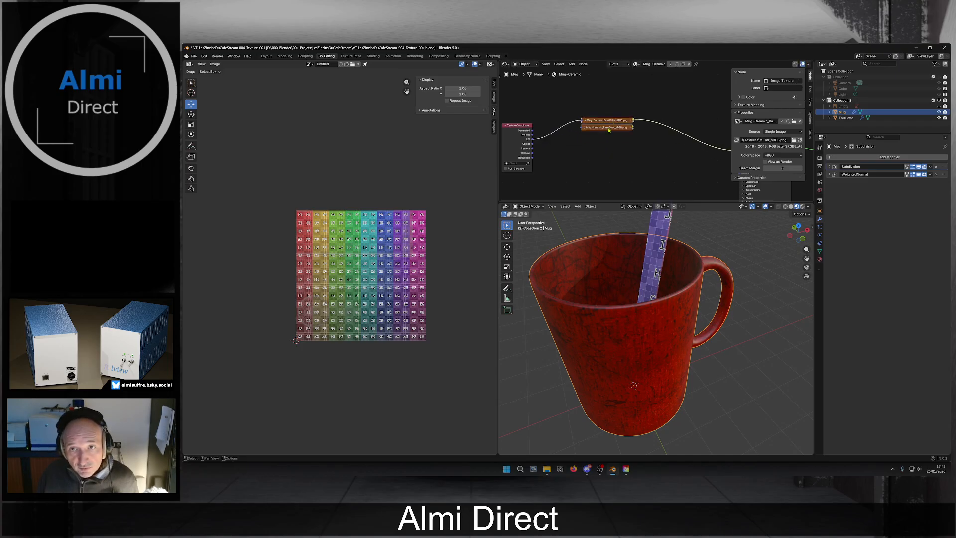
scroll(573, 143, up, 2)
drag(521, 137, 584, 132)
middle_drag(686, 150, 629, 144)
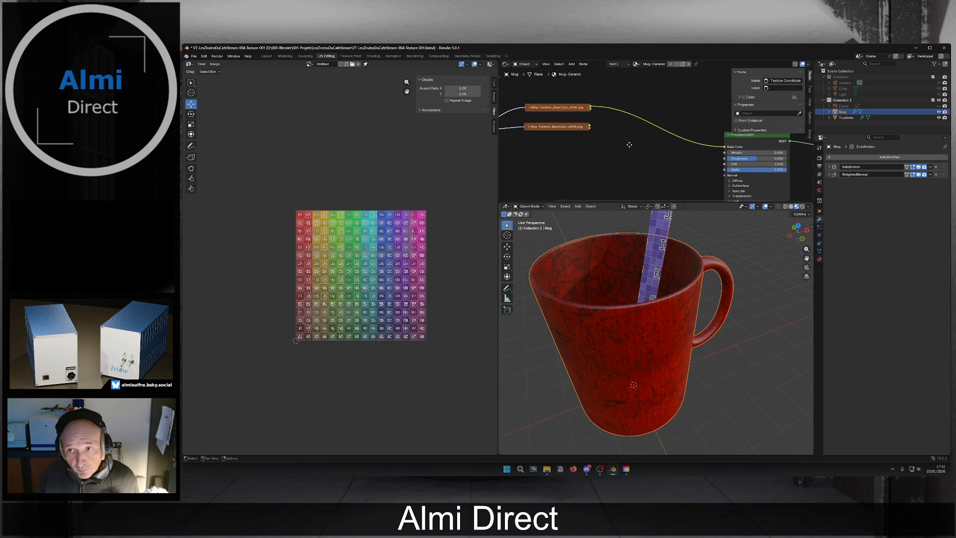
Load Mug-Ceramic_Metallic_Raw.png as Non-Color in the duplicated node and connect it to the Principled BSDF's Metallic input.
click(530, 127)
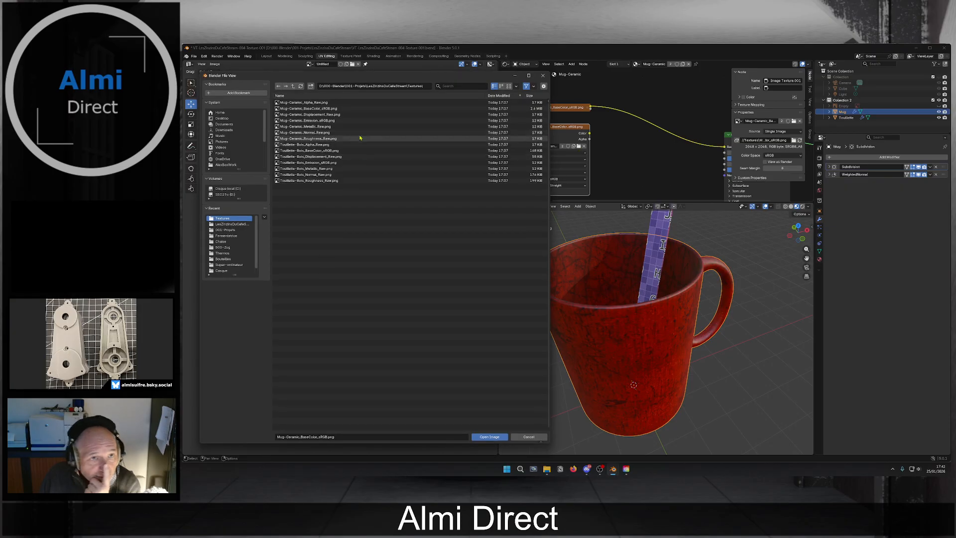
click(341, 128)
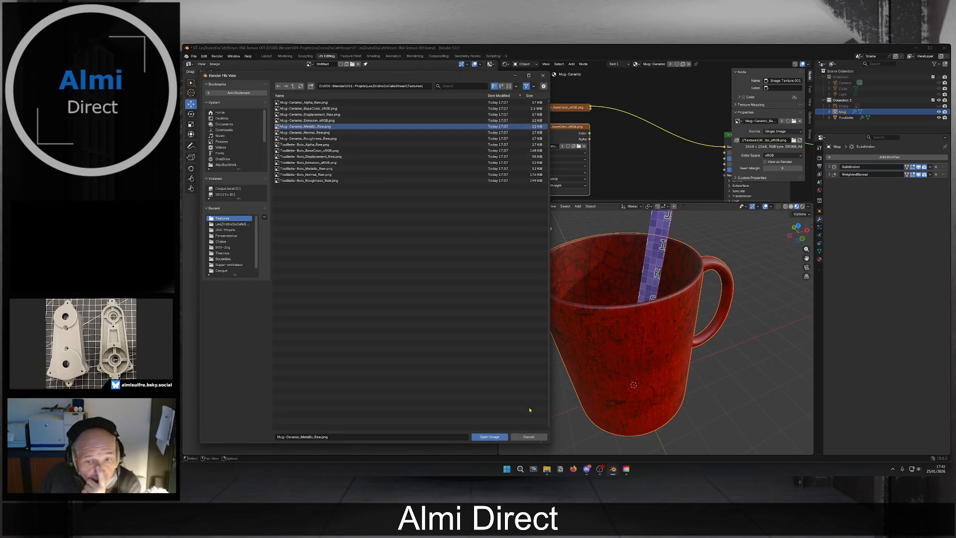
click(490, 437)
click(572, 180)
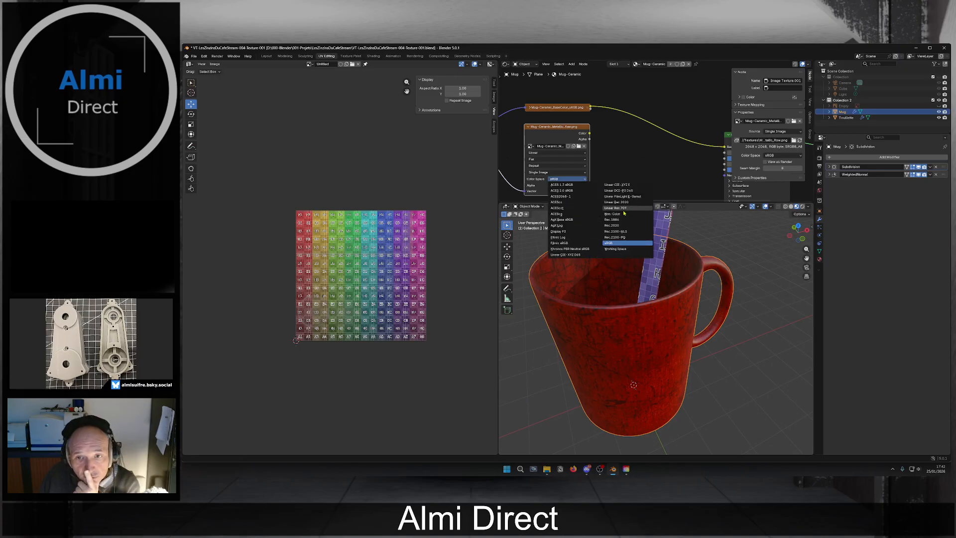
click(612, 213)
drag(590, 134, 724, 153)
click(527, 127)
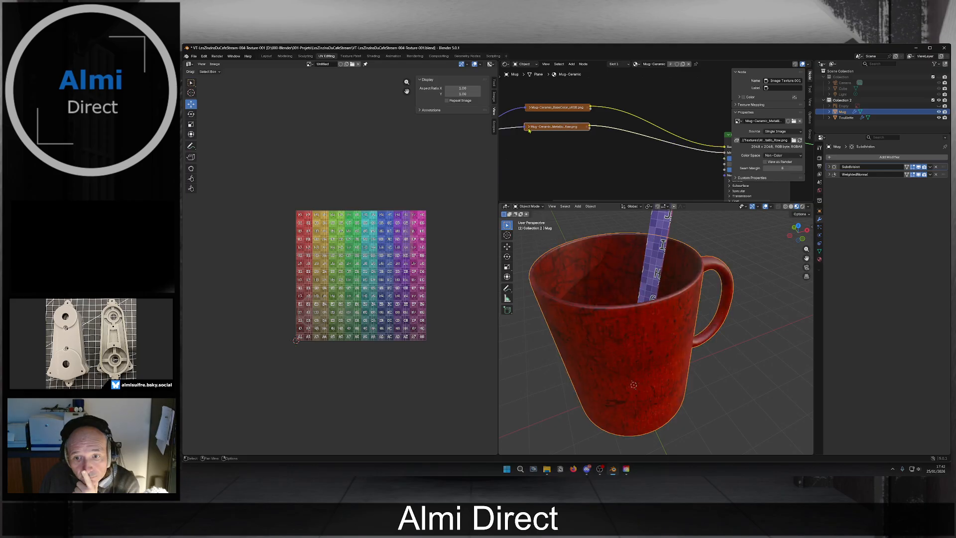
Duplicate the metallic texture node, place the copy below it and link the UV coordinates to the copy.
scroll(544, 165, down, 2)
middle_drag(543, 166, 580, 134)
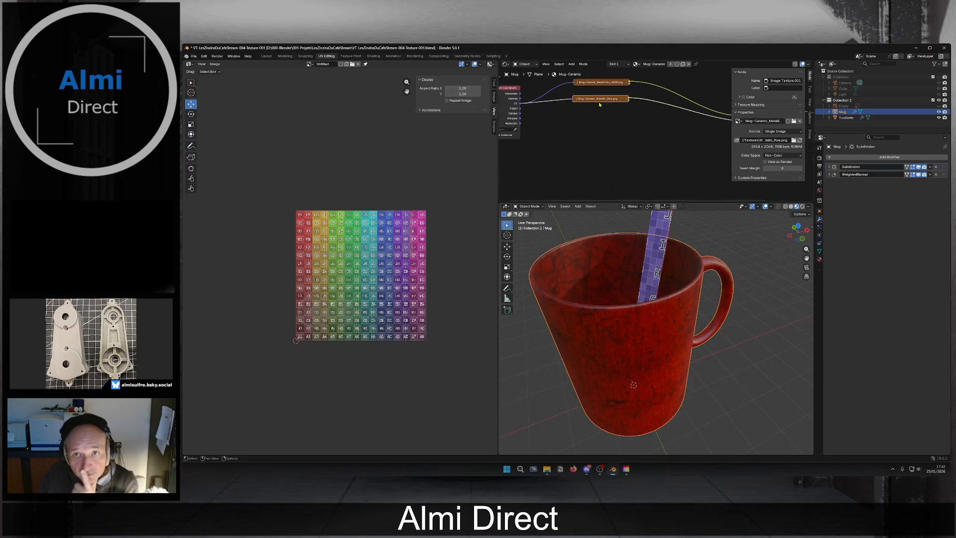
key(shift+d)
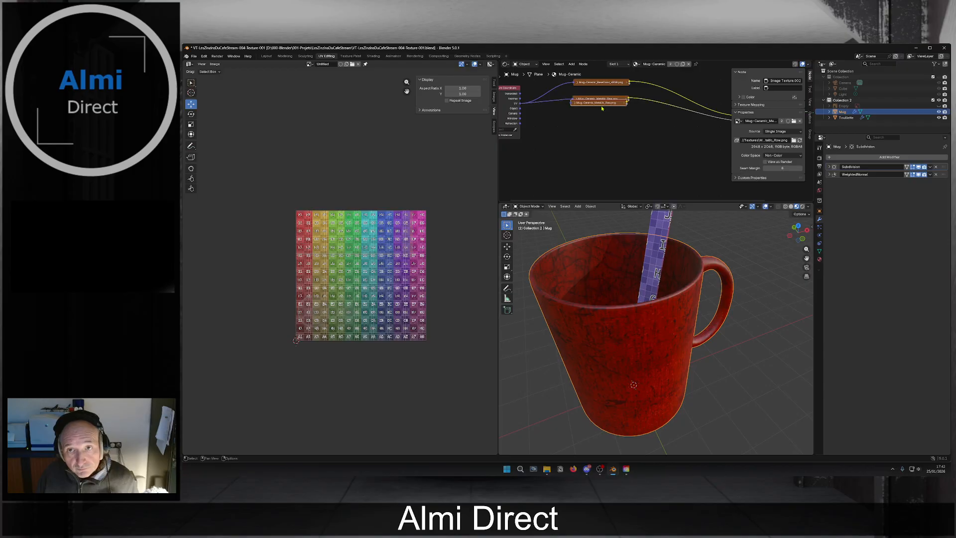
click(596, 109)
drag(519, 104, 572, 110)
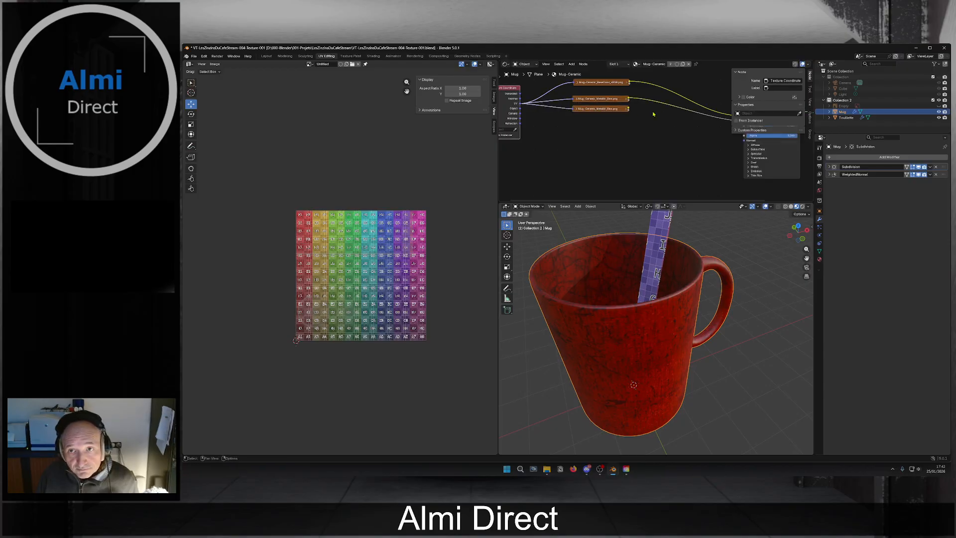
Expand the newest texture node and load Mug-Ceramic_Roughness_Raw.png into it.
click(576, 109)
middle_drag(677, 139, 628, 154)
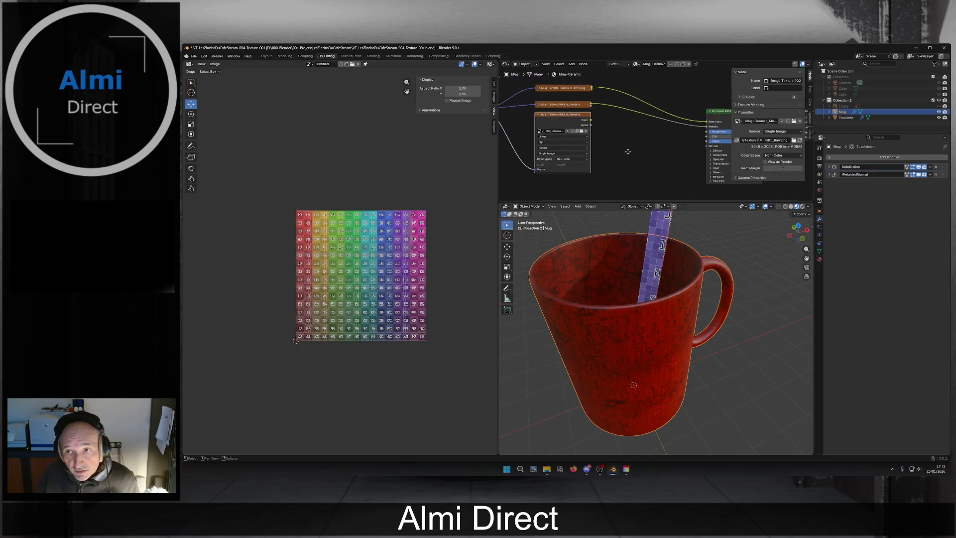
click(581, 131)
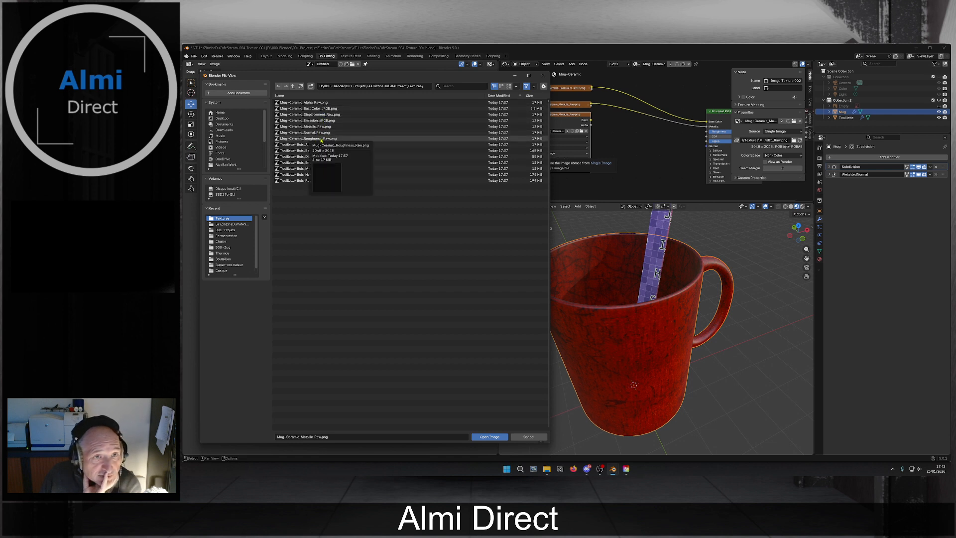
click(321, 139)
click(503, 438)
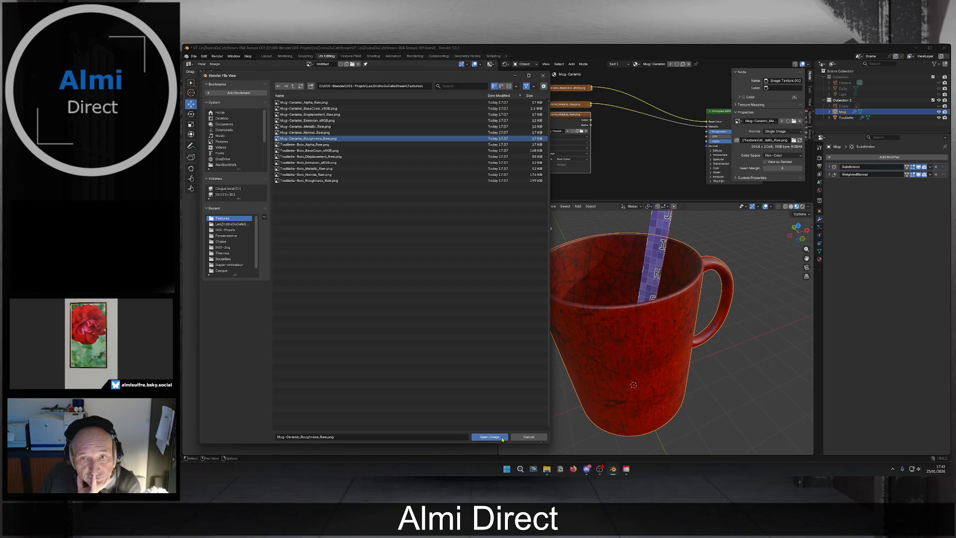
Set the mug's roughness texture to Non-Color, connect its Color to the Principled BSDF Roughness input, and collapse the node.
click(572, 158)
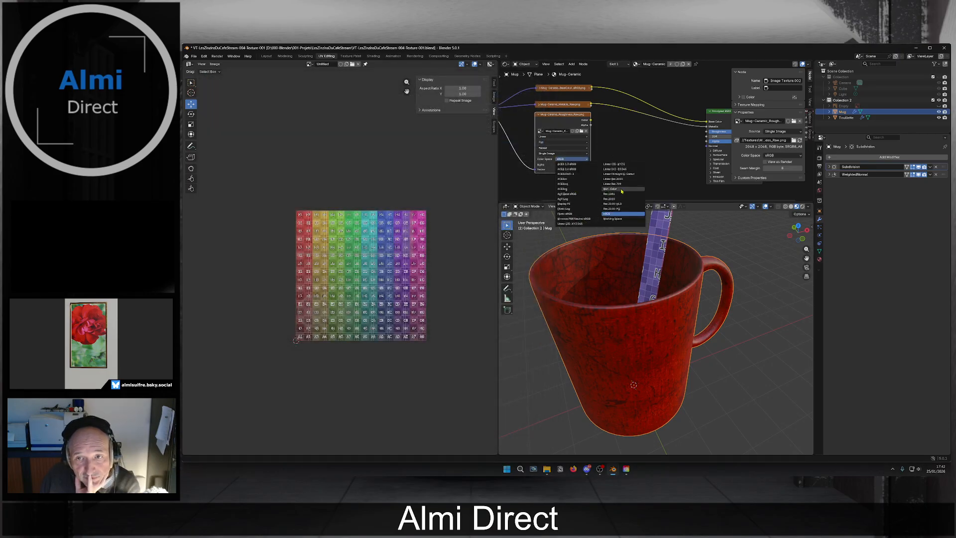
click(610, 189)
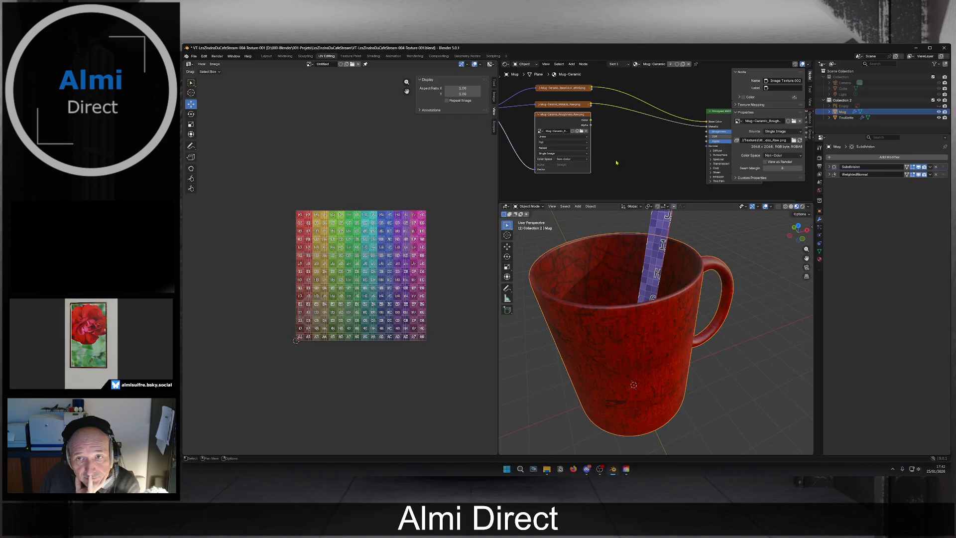
drag(590, 120, 707, 132)
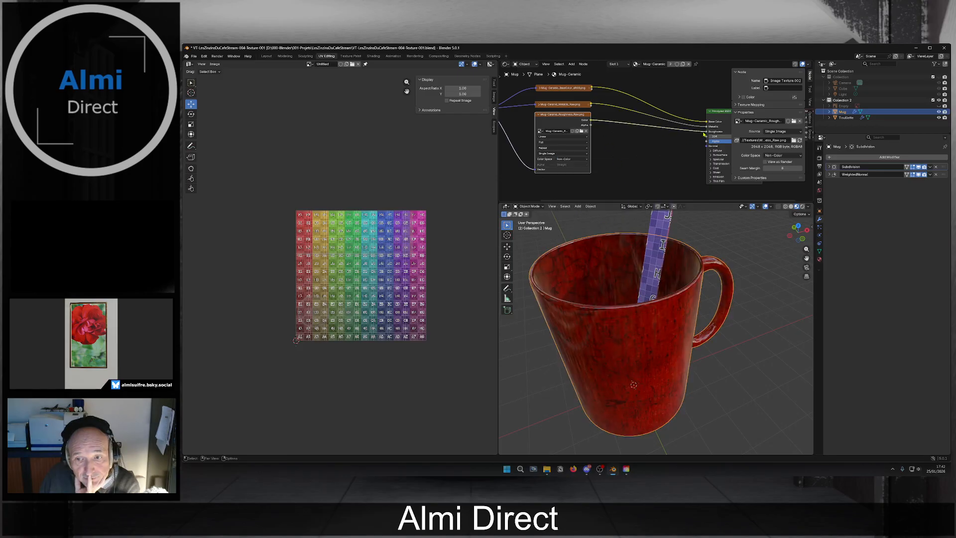
key(h)
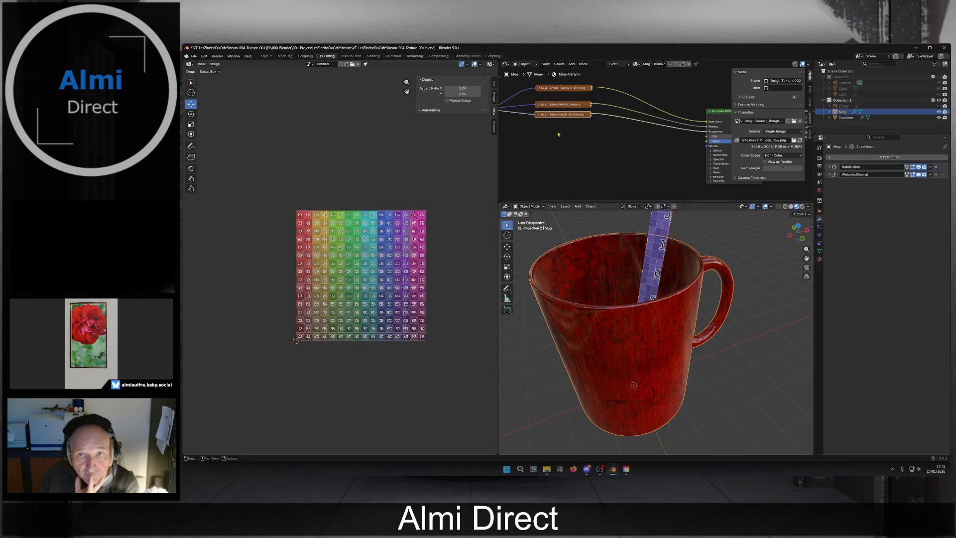
Paste a copy of the metallic image texture node below the roughness texture and link it to the UV output.
key(ctrl+v)
drag(558, 133, 563, 127)
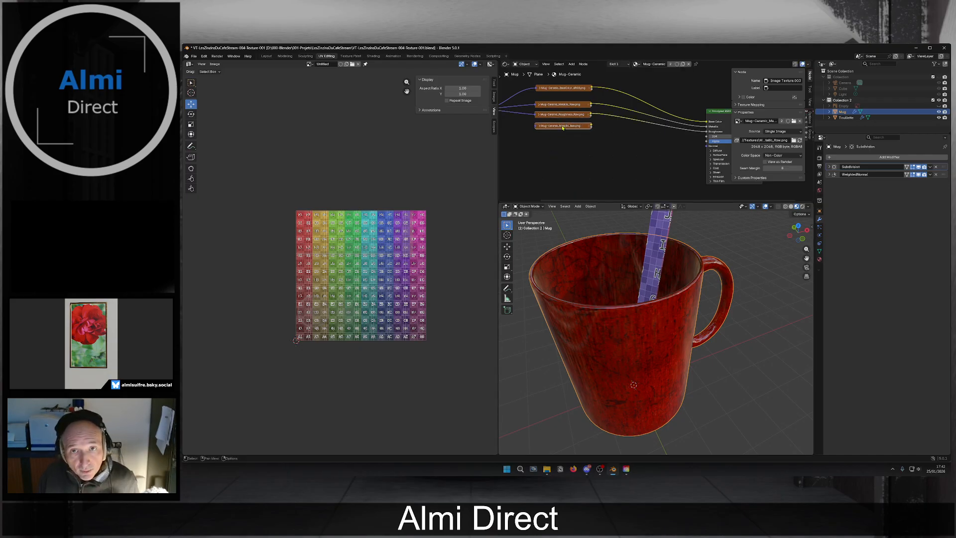
middle_drag(531, 141, 588, 156)
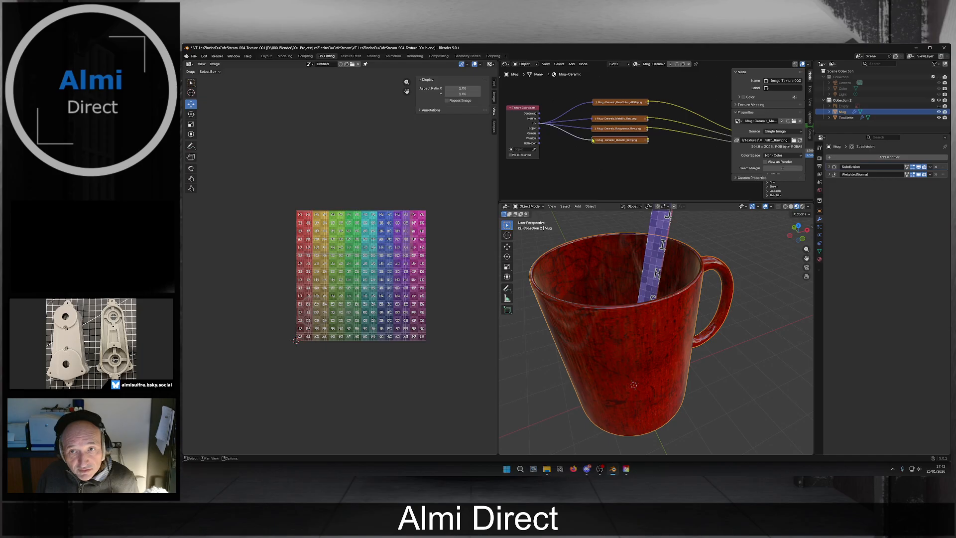
middle_drag(668, 161, 550, 155)
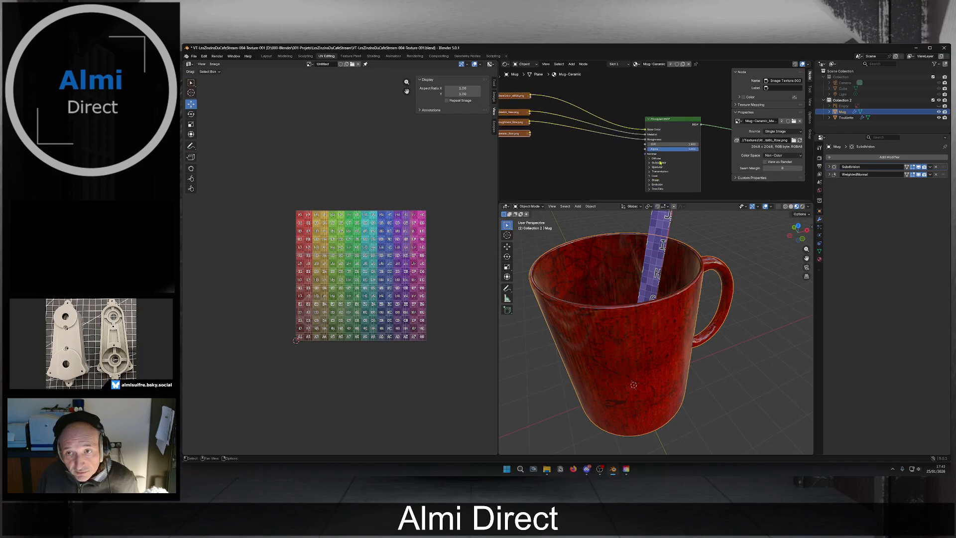
Add a Normal Map node fed through its Color input by the newly pasted image texture.
middle_drag(586, 168, 695, 166)
middle_drag(638, 137, 570, 155)
drag(569, 151, 603, 165)
text(normal)
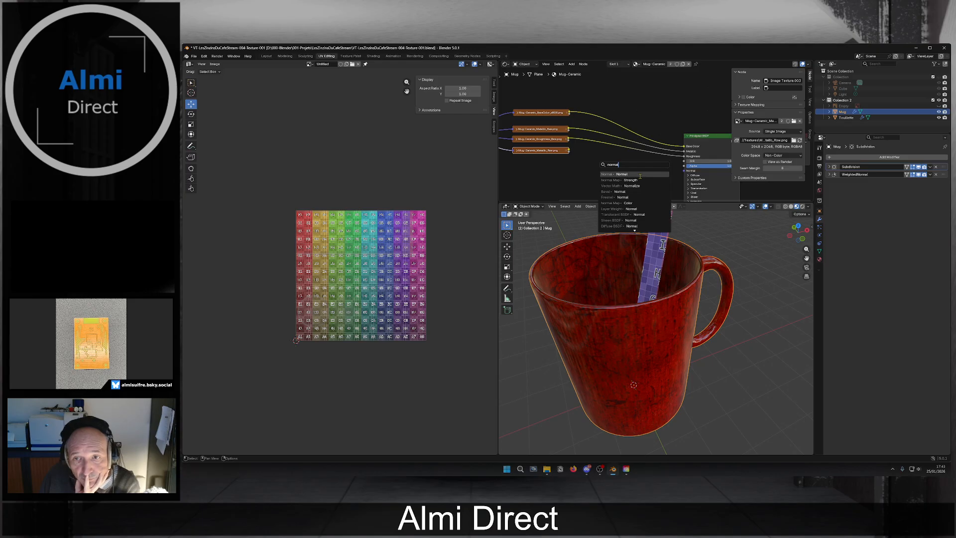
click(643, 202)
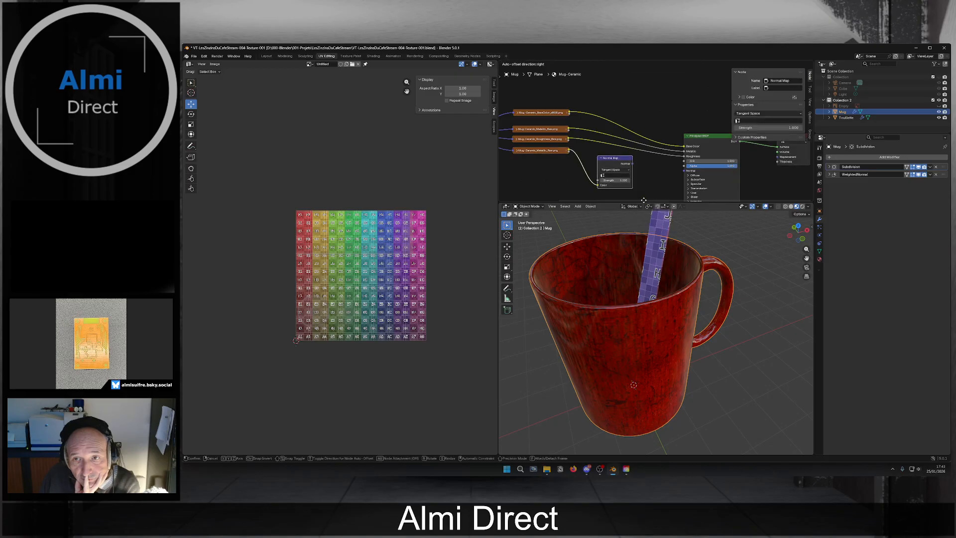
drag(594, 164, 624, 168)
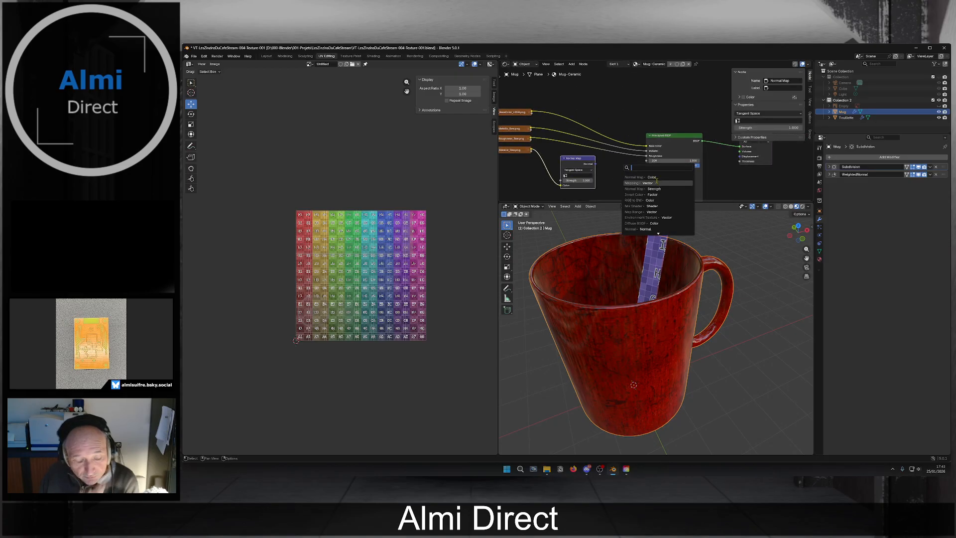
Load Mug-Ceramic_Normal_Raw.png into the pasted image texture node and set its color space to Non-Color.
middle_drag(518, 162, 582, 153)
click(569, 151)
click(603, 152)
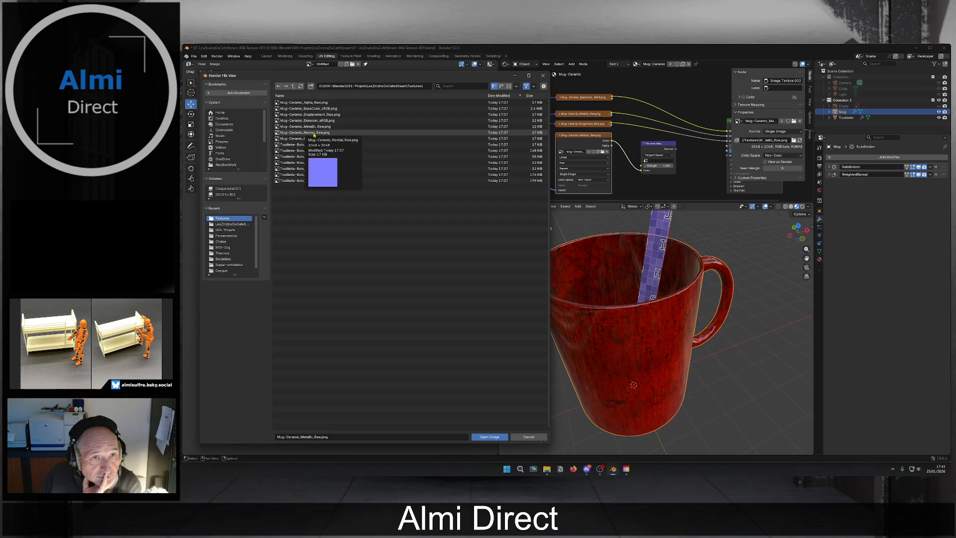
click(314, 132)
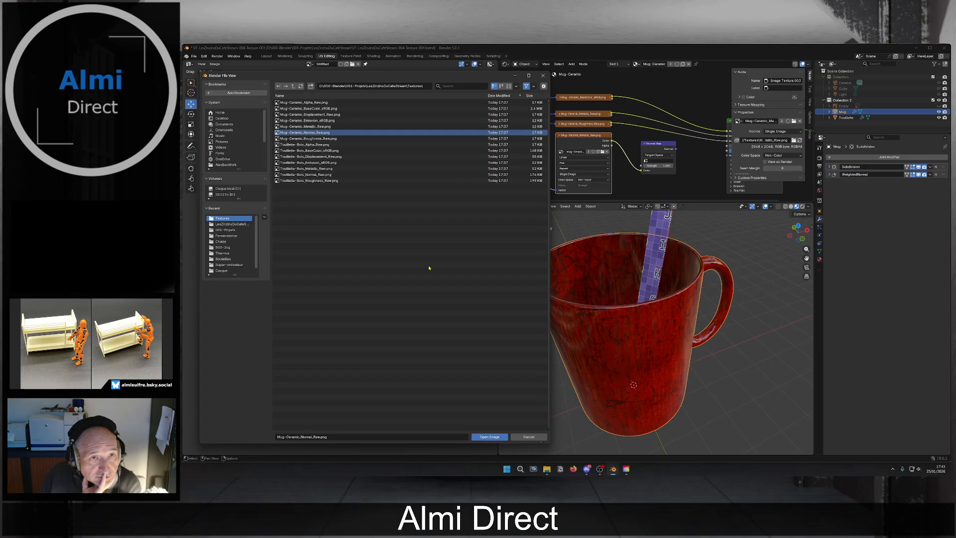
click(489, 436)
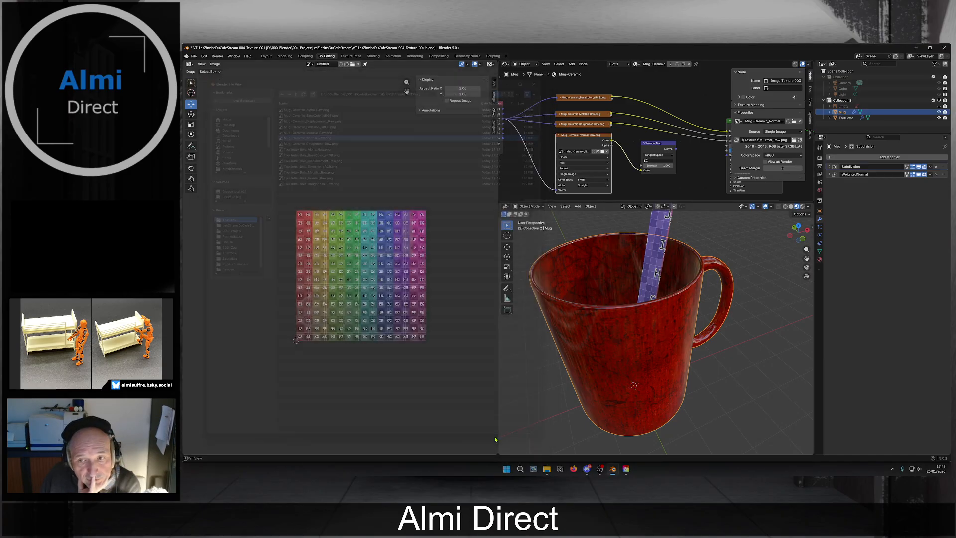
click(593, 179)
click(630, 210)
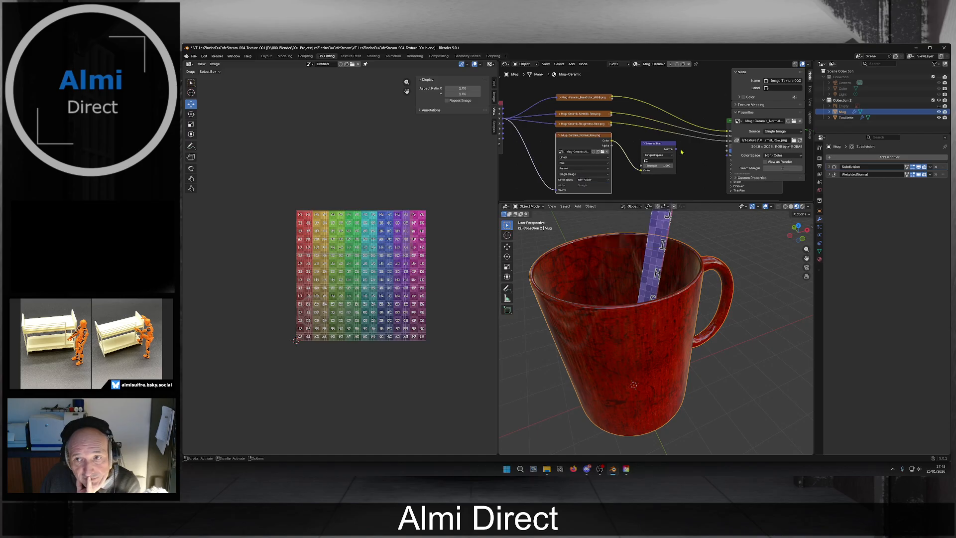
Connect the Normal Map output to the Principled BSDF Normal input and collapse the normal texture and Normal Map nodes.
middle_drag(682, 151, 562, 152)
drag(556, 149, 609, 156)
scroll(511, 184, down, 1)
middle_drag(511, 183, 632, 175)
key(h)
click(644, 143)
Copy the Mug-Ceramic material's Texture Coordinate, image texture and Normal Map nodes.
scroll(628, 378, down, 3)
scroll(626, 386, up, 2)
scroll(582, 175, down, 2)
middle_drag(575, 173, 638, 161)
drag(517, 94, 676, 177)
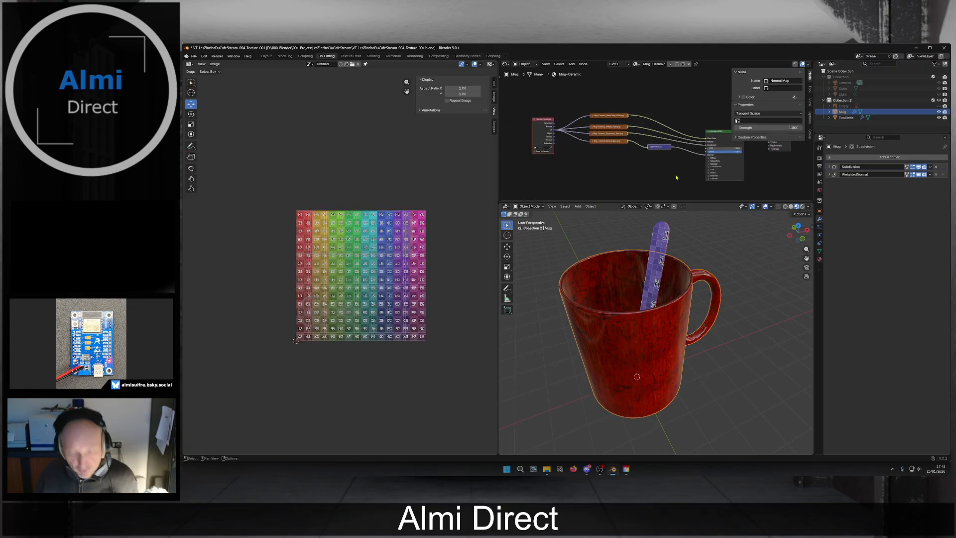
Delete the existing texture nodes from the Touillette-Bois material and paste the mug's copied nodes beside its Principled BSDF.
click(846, 118)
drag(580, 93, 671, 181)
key(Delete)
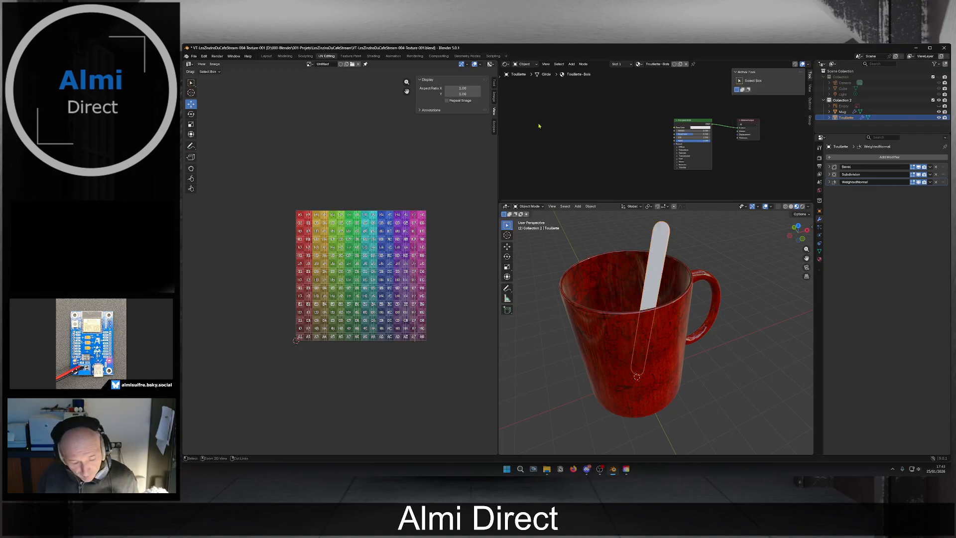
key(ctrl+z)
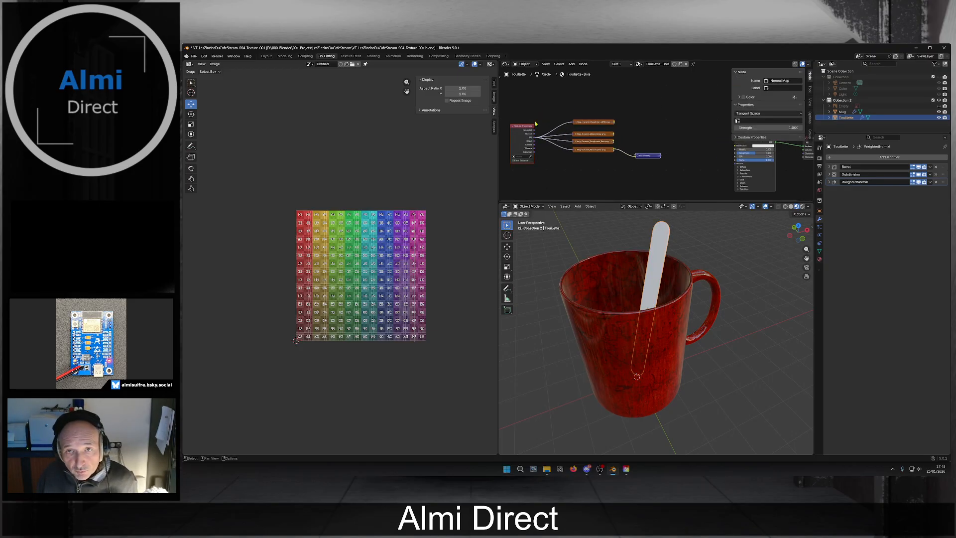
drag(517, 135, 571, 148)
middle_drag(658, 147, 582, 147)
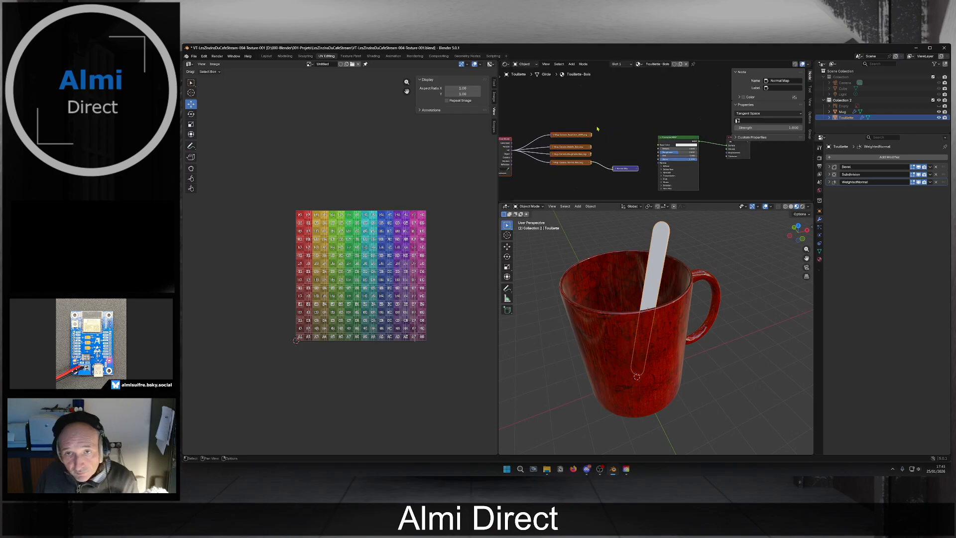
Load Touillette-Bois_BaseColor_sRGB.png into the base color texture node, connect it to Base Color, and collapse the node.
scroll(581, 147, up, 3)
click(526, 134)
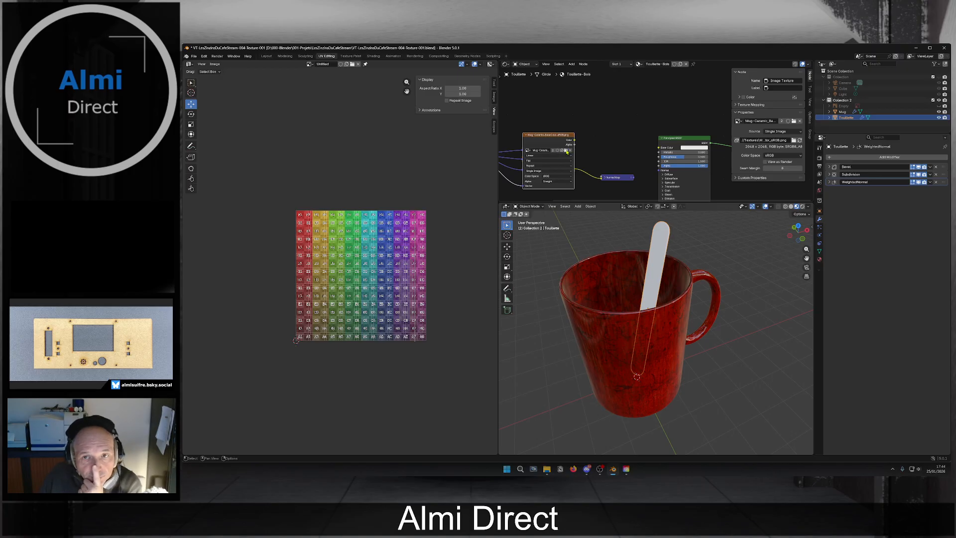
click(566, 150)
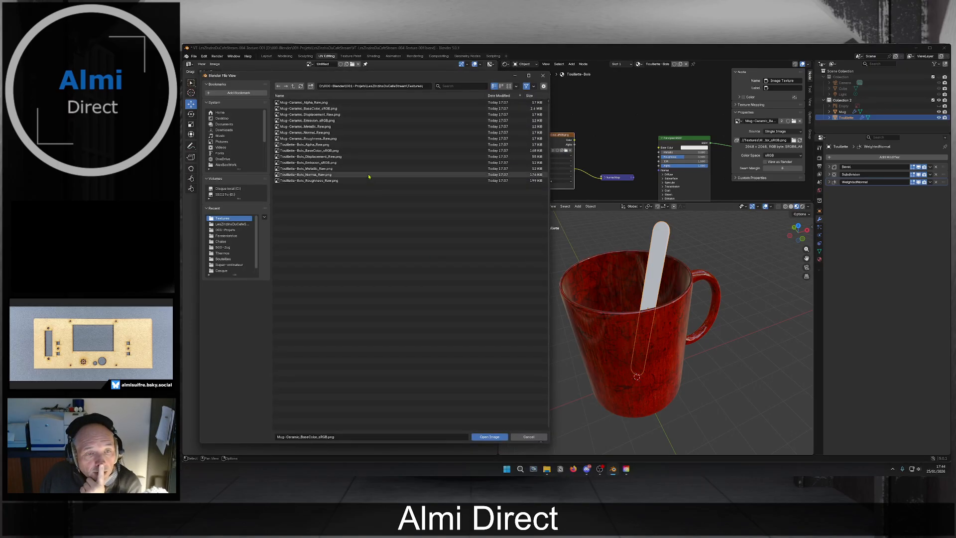
click(331, 152)
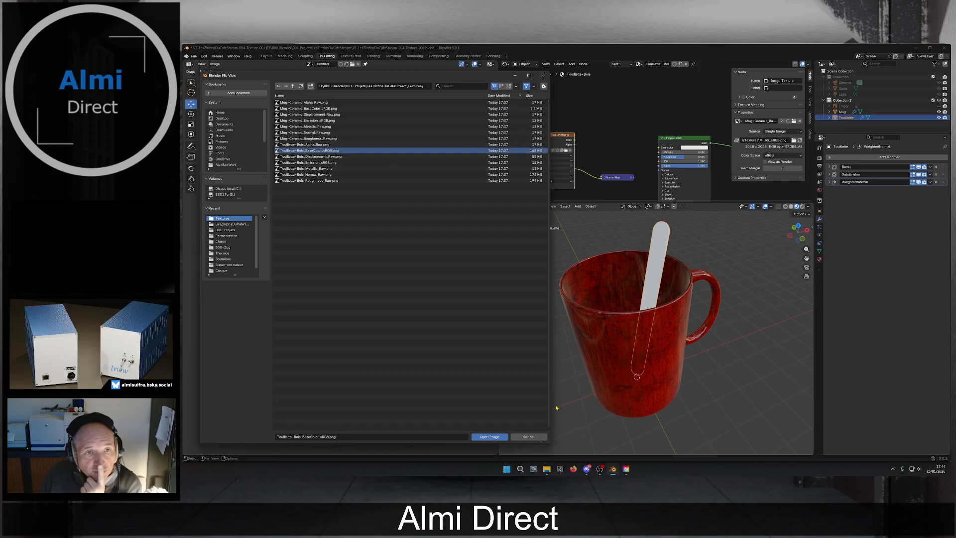
click(492, 437)
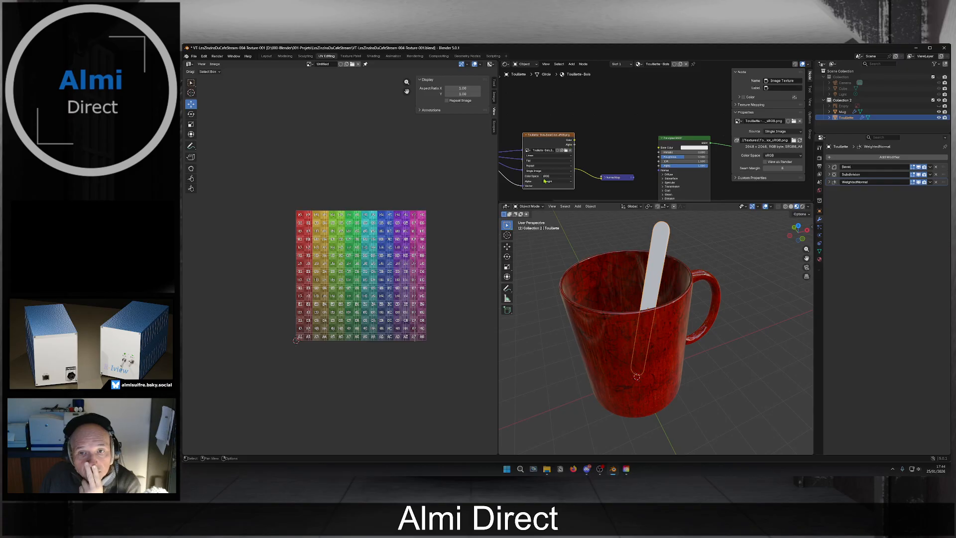
drag(575, 141, 658, 147)
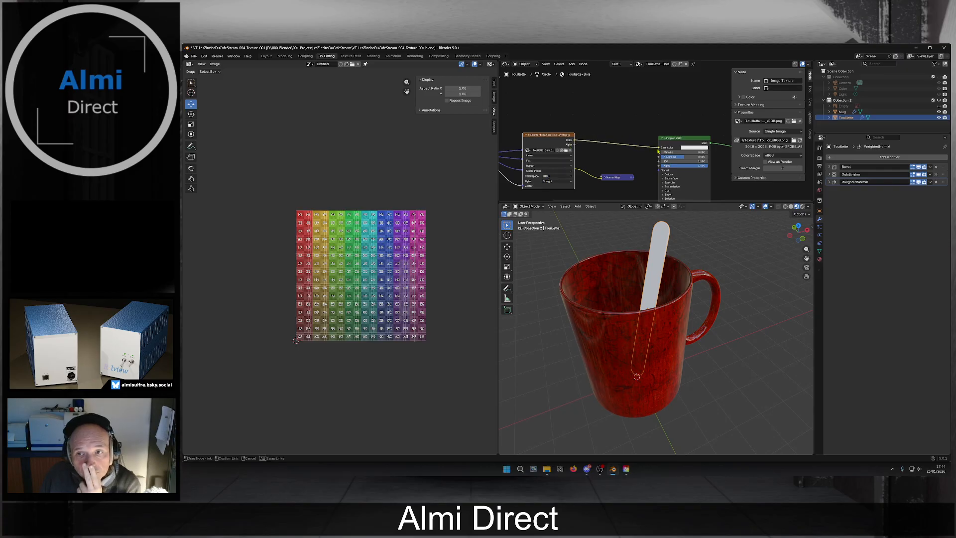
click(525, 136)
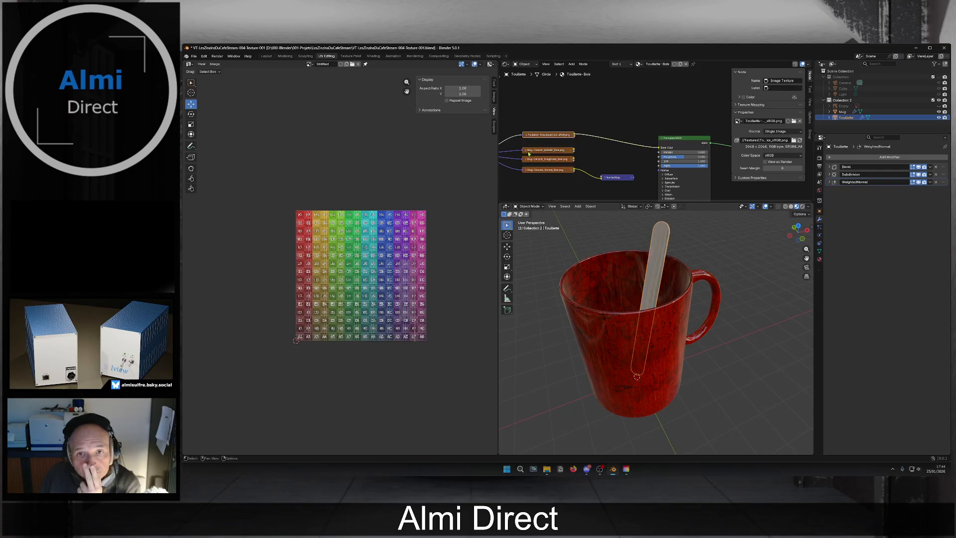
Load Touillette-Bois_Metallic_Raw.png into the metallic texture node as Non-Color, connect it to Metallic, and collapse the node.
click(526, 150)
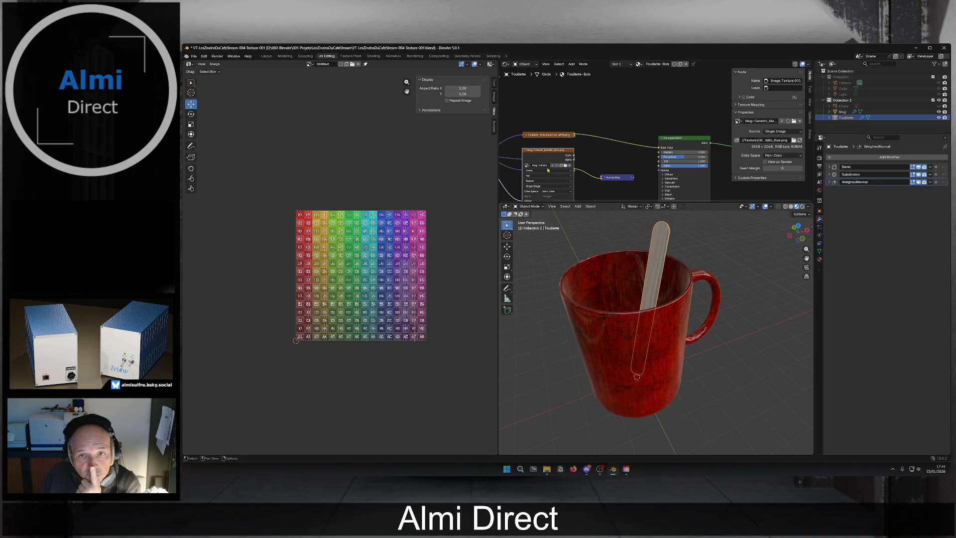
click(565, 164)
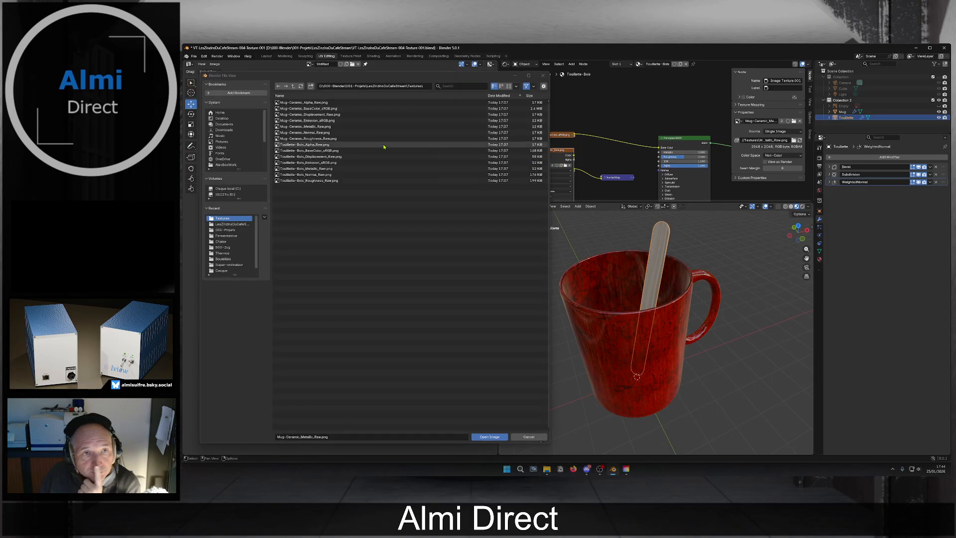
click(399, 169)
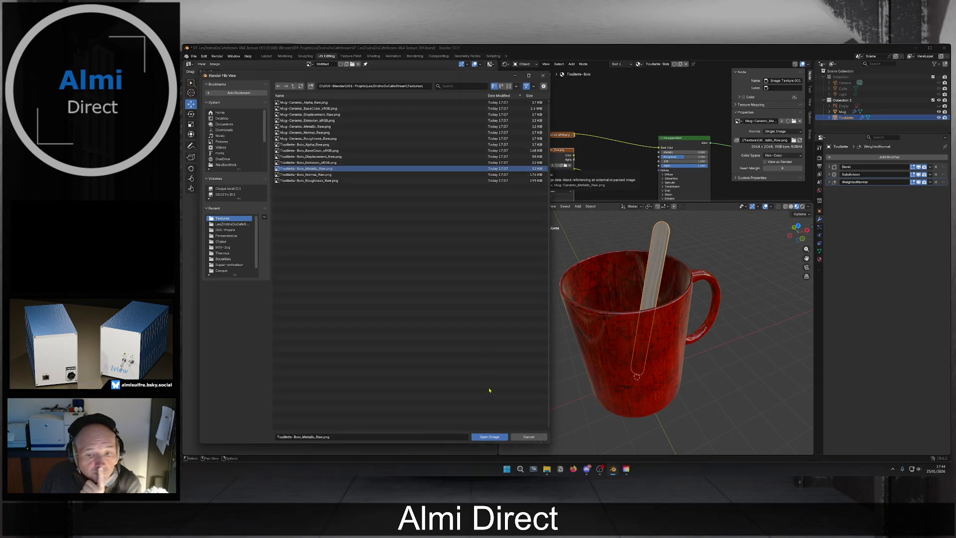
click(490, 437)
click(554, 191)
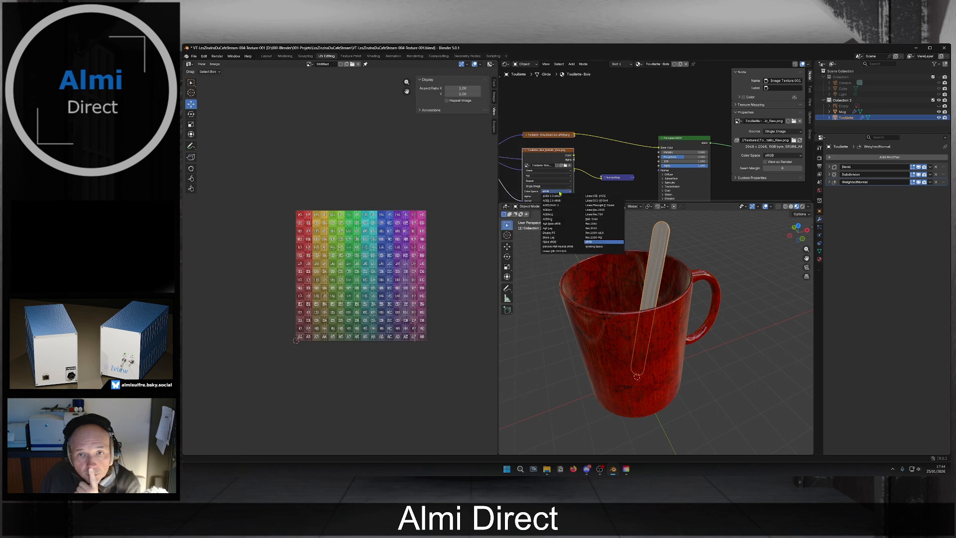
click(600, 222)
drag(573, 156, 659, 152)
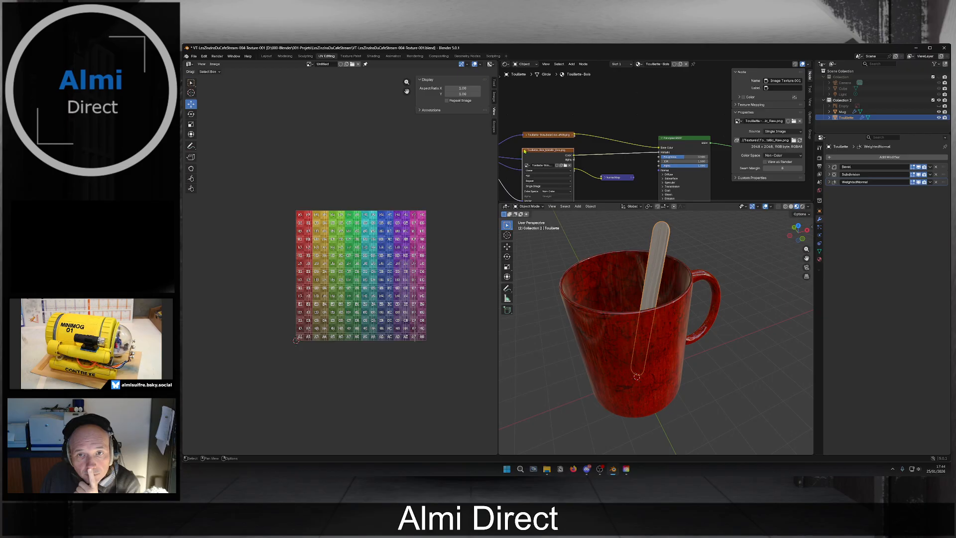
click(526, 150)
Load Touillette-Bois_Roughness_Raw.png into the roughness texture node as Non-Color, connect it to Roughness, and collapse the node.
click(528, 159)
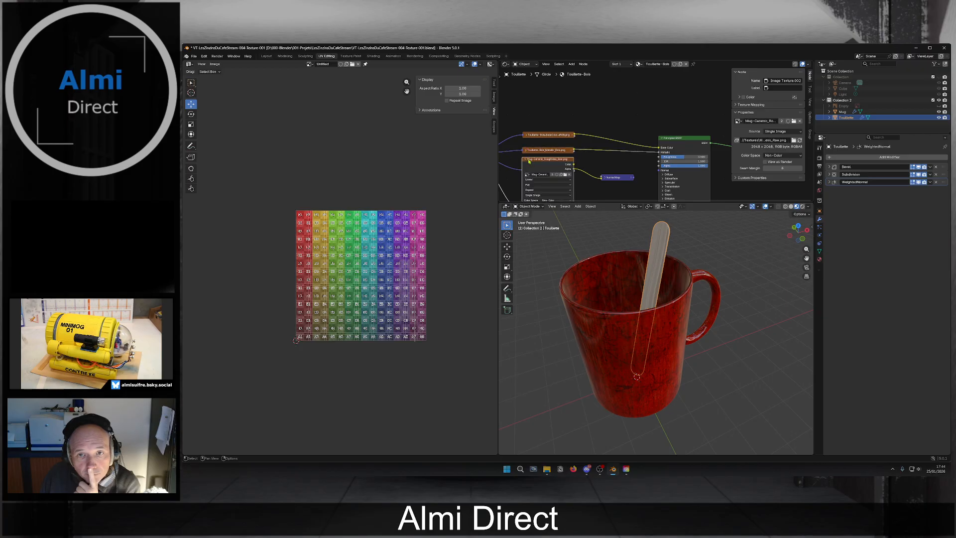
click(564, 175)
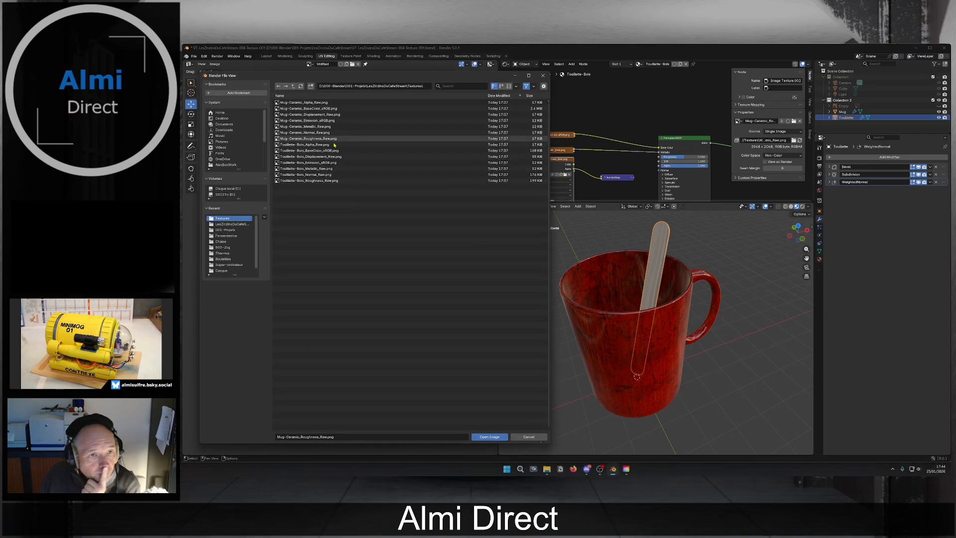
click(318, 180)
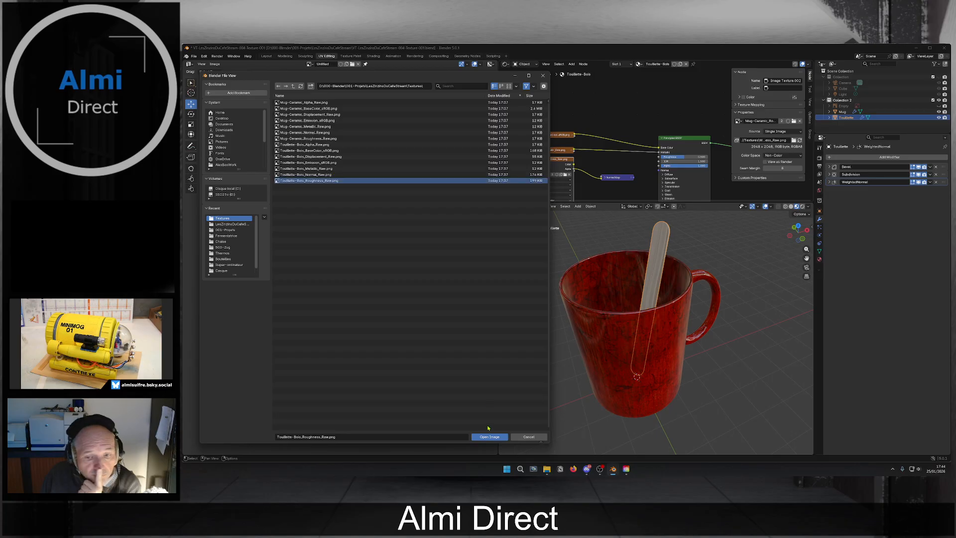
click(488, 436)
click(570, 191)
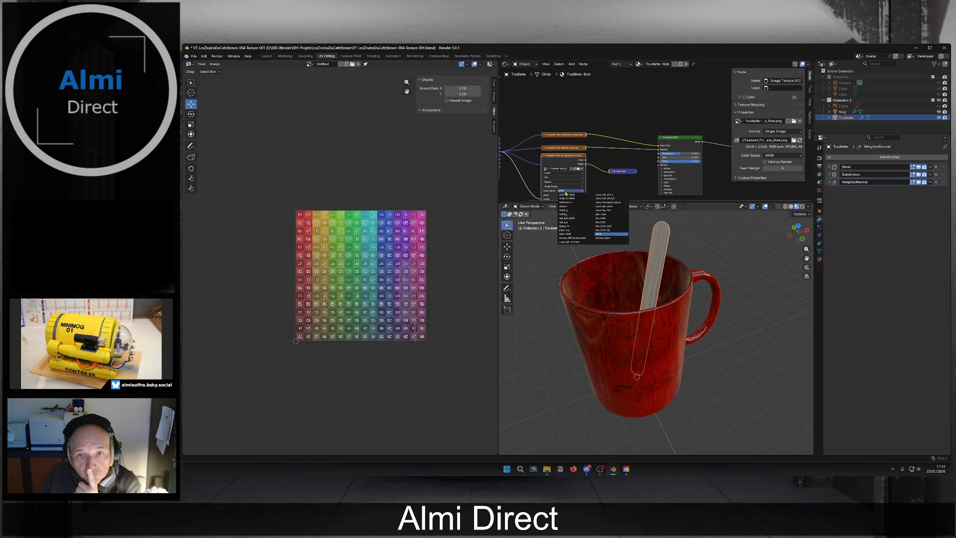
click(601, 217)
drag(585, 159, 666, 157)
key(h)
Load Touillette-Bois_Normal_Raw.png into the normal texture node as Non-Color, connect the Normal Map node to the shader's Normal input, and collapse the texture node.
click(547, 165)
key(h)
click(576, 178)
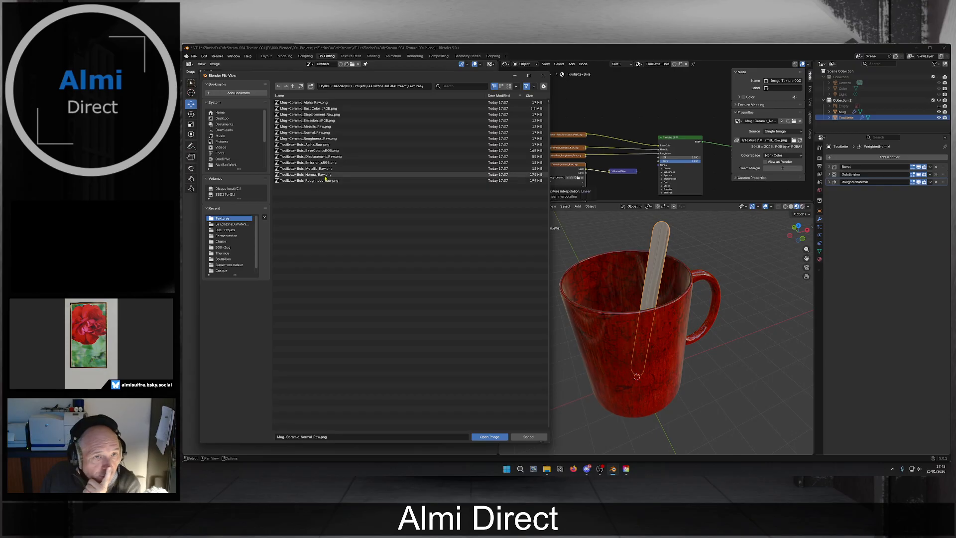
click(318, 175)
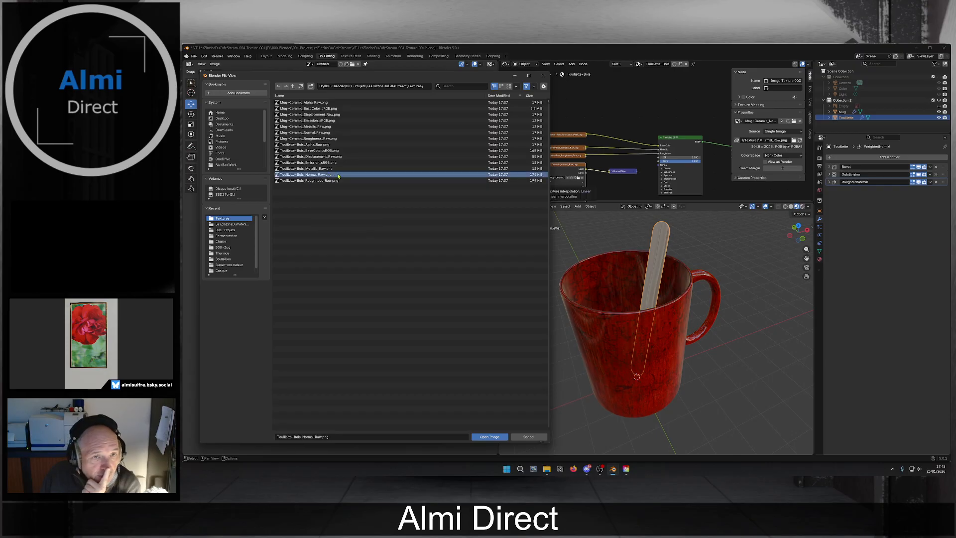
click(506, 439)
click(587, 196)
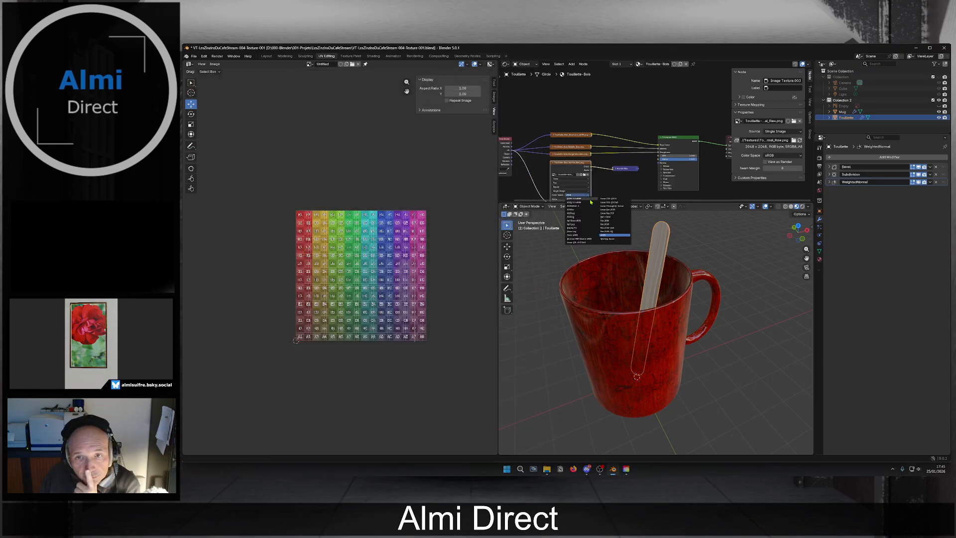
click(609, 218)
drag(638, 169, 656, 167)
key(h)
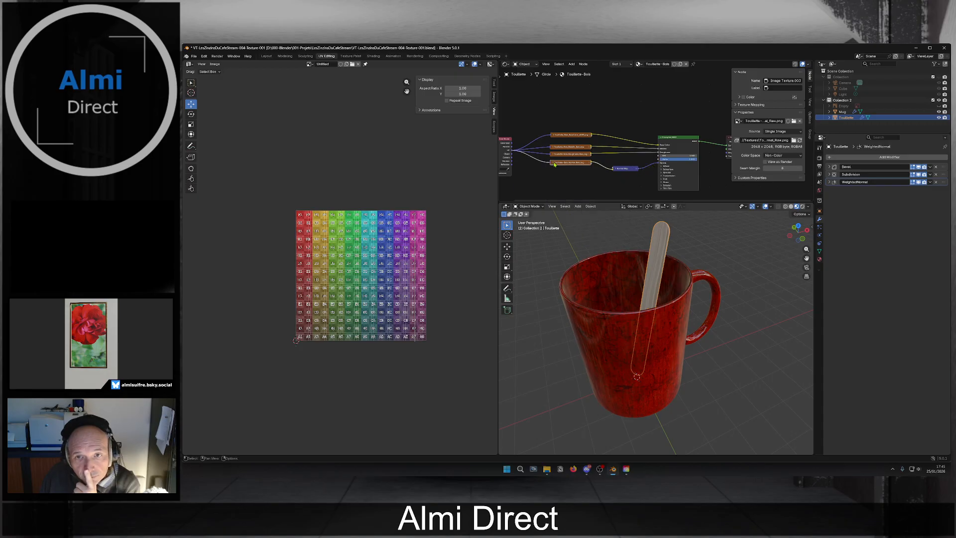
Switch to the Shading workspace and examine the textured mug, the stir stick and the full Touillette-Bois node network.
key(Home)
scroll(671, 305, down, 4)
mouse_move(654, 348)
middle_down()
mouse_move(674, 314)
mouse_move(654, 336)
middle_up()
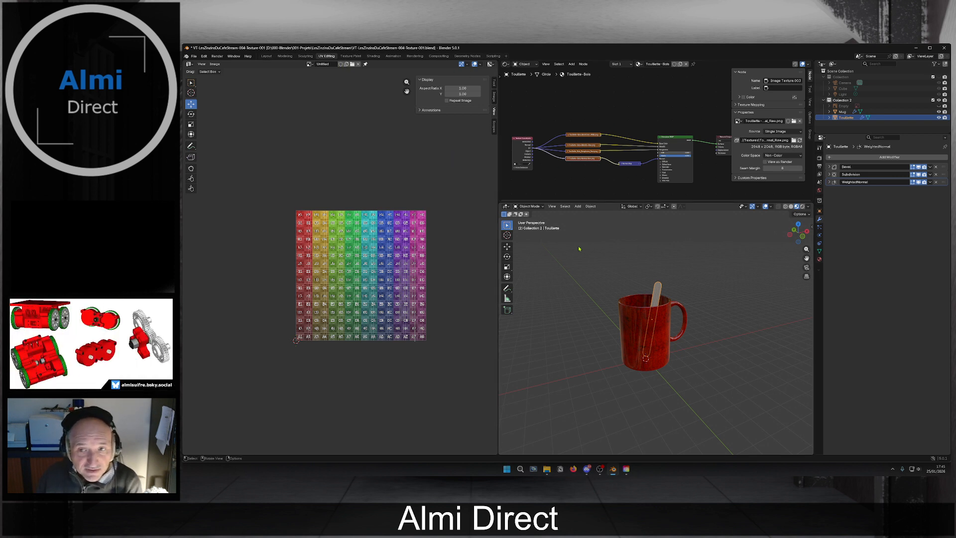
middle_drag(695, 372, 648, 373)
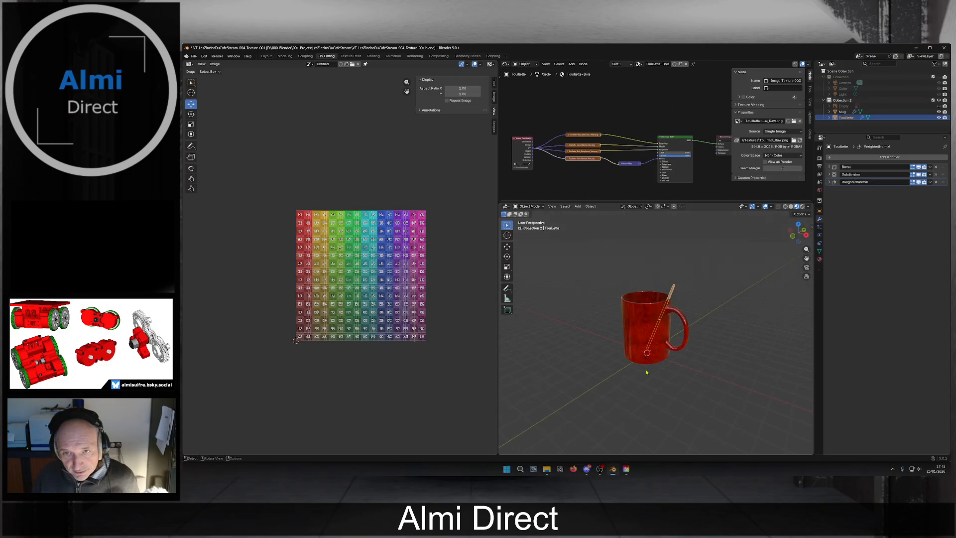
click(374, 55)
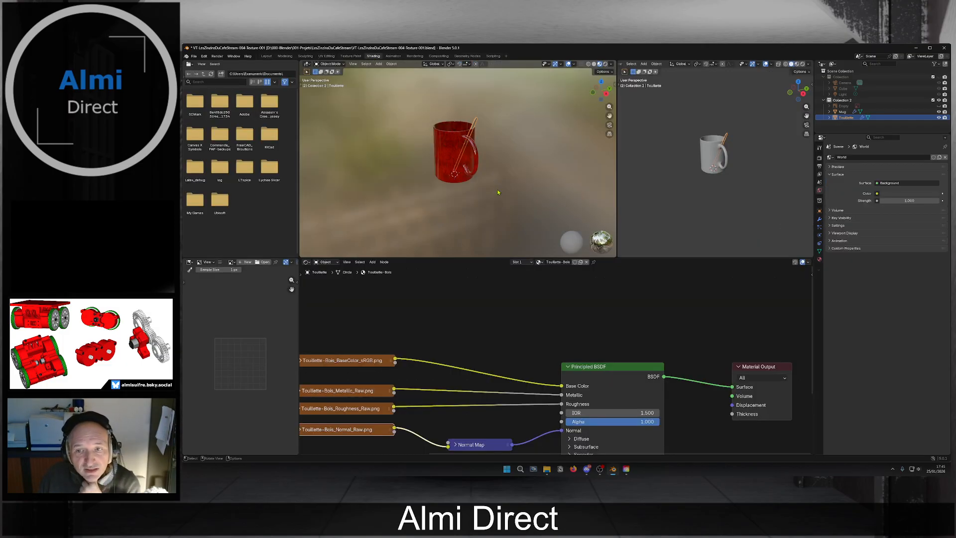
scroll(689, 174, up, 4)
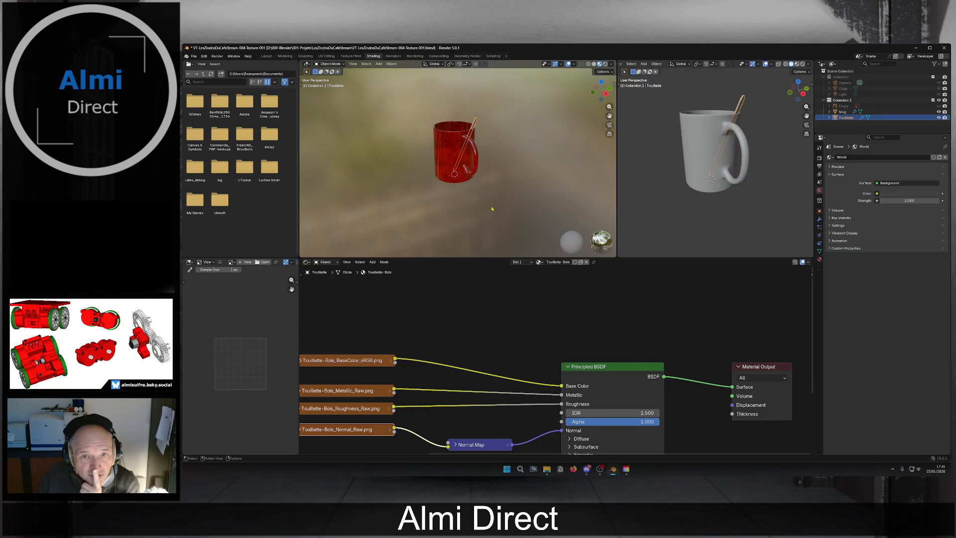
alt+middle_drag(517, 169, 511, 150)
scroll(552, 364, down, 5)
middle_drag(499, 352, 551, 320)
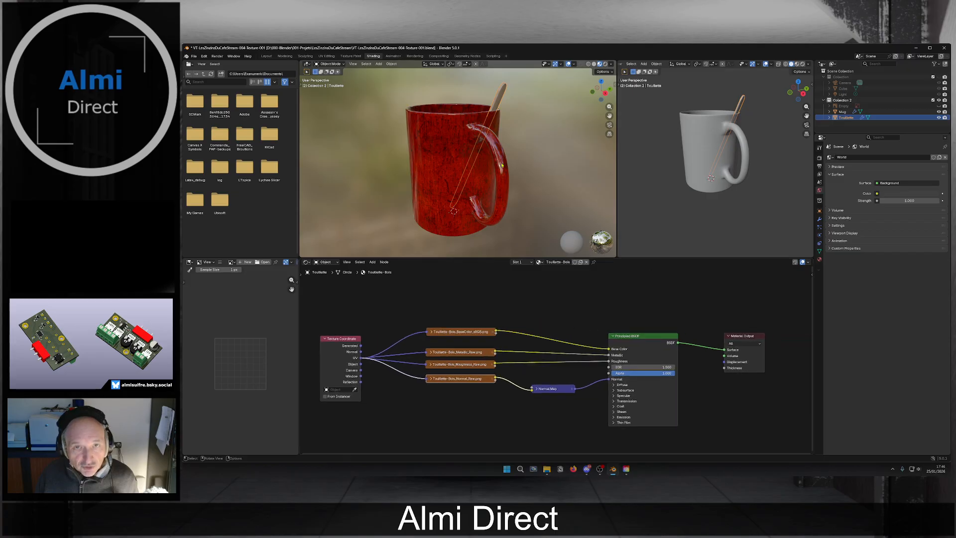
Clear the stir stick selection, view the mug from another angle, and save the Blender file.
scroll(583, 166, down, 2)
middle_drag(504, 136, 516, 123)
click(516, 123)
middle_drag(513, 183, 567, 207)
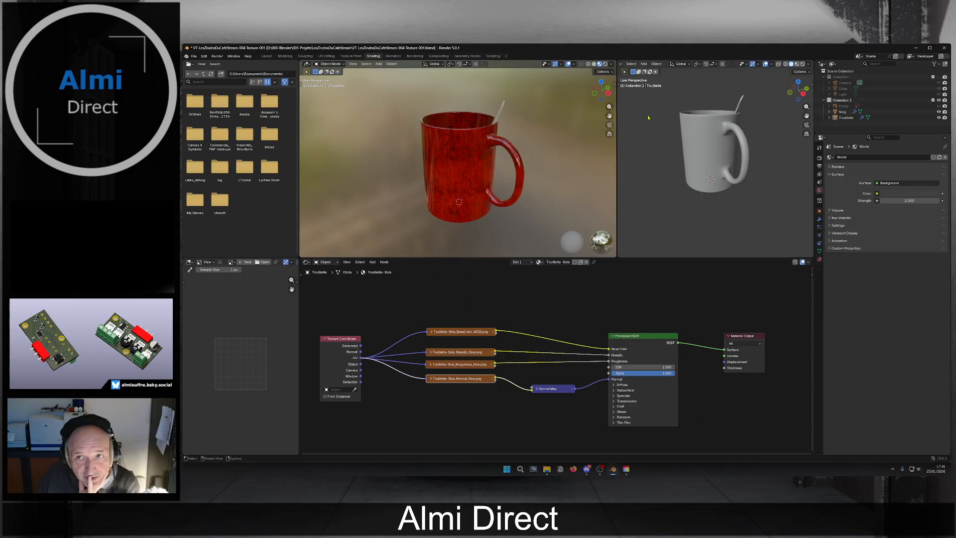
click(193, 55)
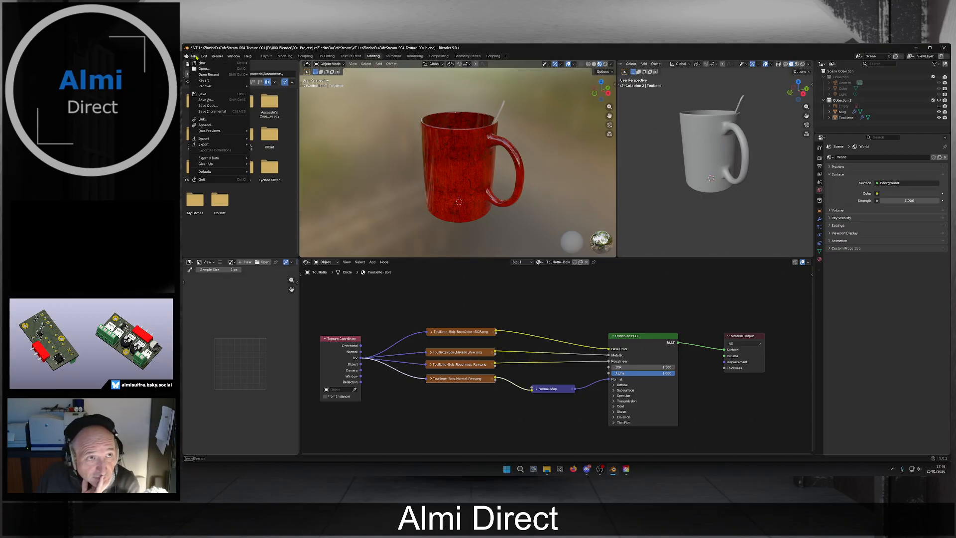
click(205, 97)
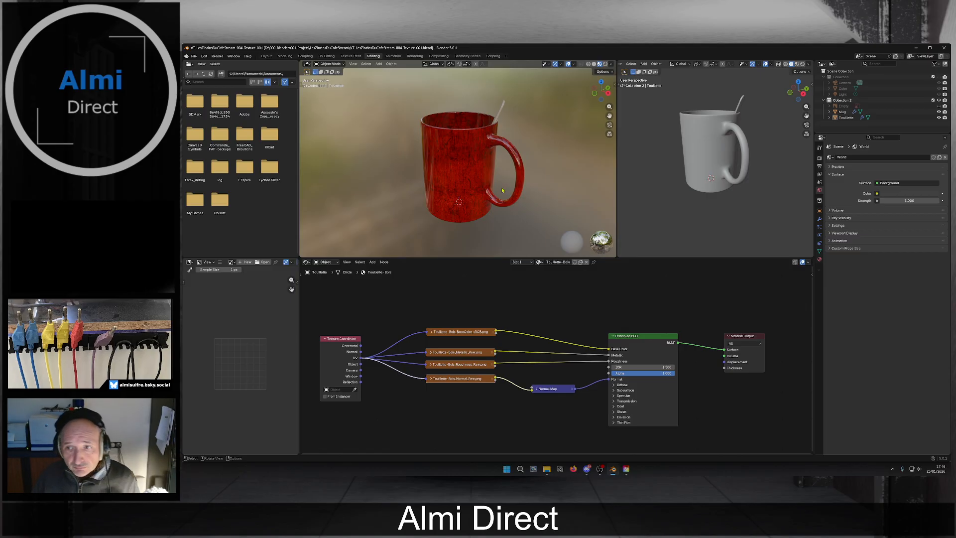
Show the first collection's hidden objects, hide the cube again, and select the camera in the solid viewport.
scroll(685, 187, down, 4)
middle_drag(685, 188, 693, 185)
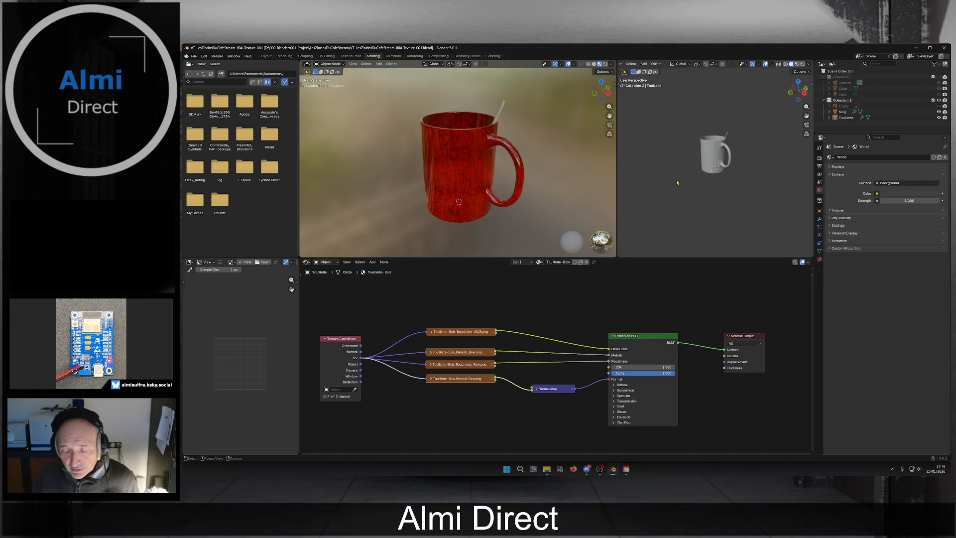
click(939, 77)
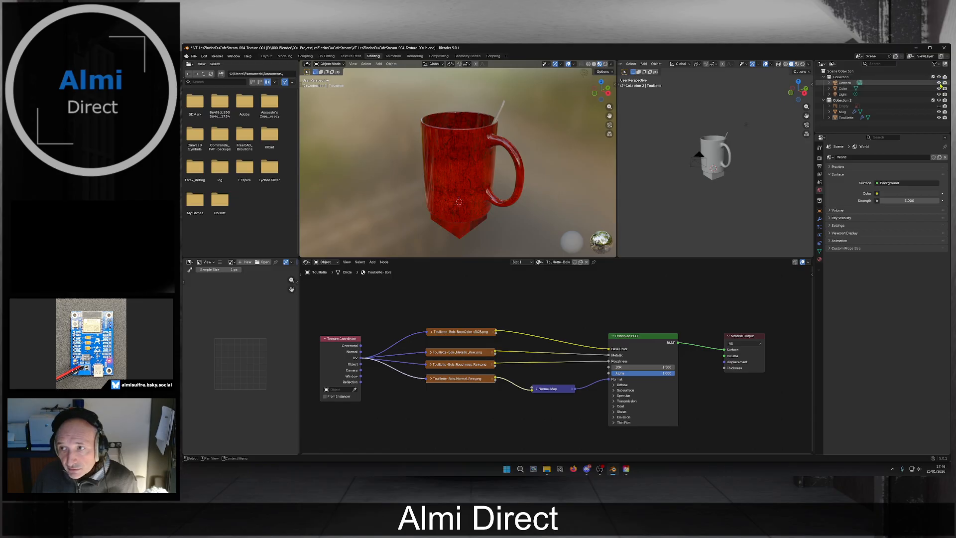
click(938, 88)
middle_drag(716, 178, 684, 201)
click(678, 192)
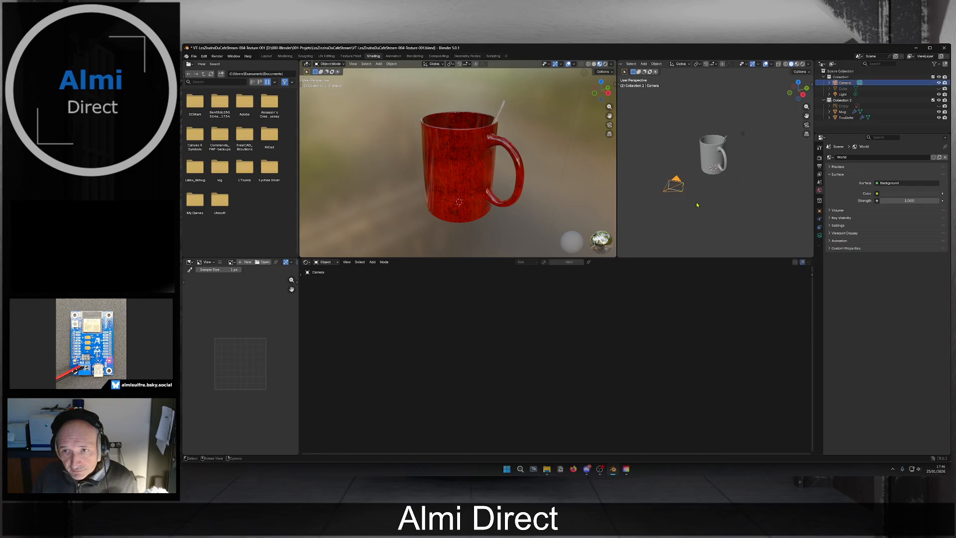
Set the material preview viewport to the camera view and enlarge both 3D viewports within the workspace.
drag(617, 154, 485, 211)
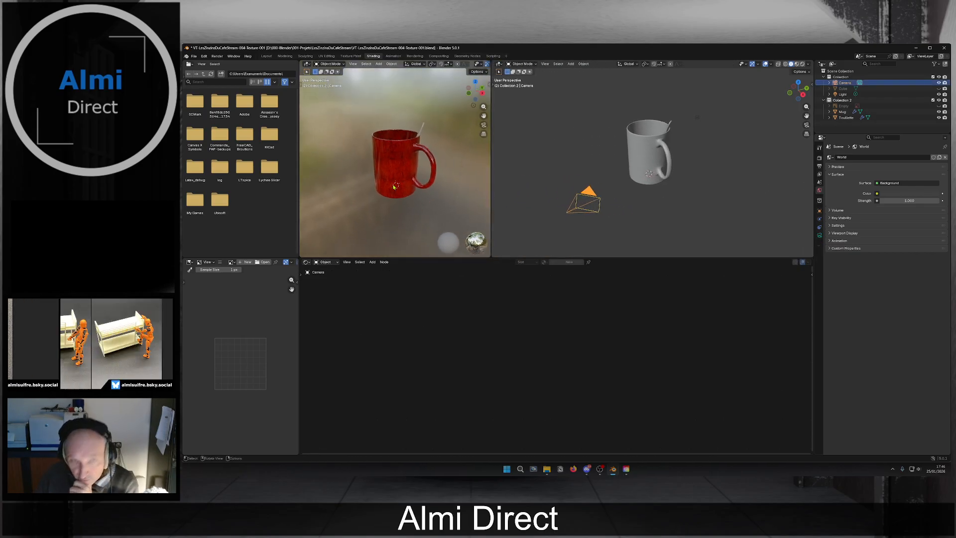
key(KP_0)
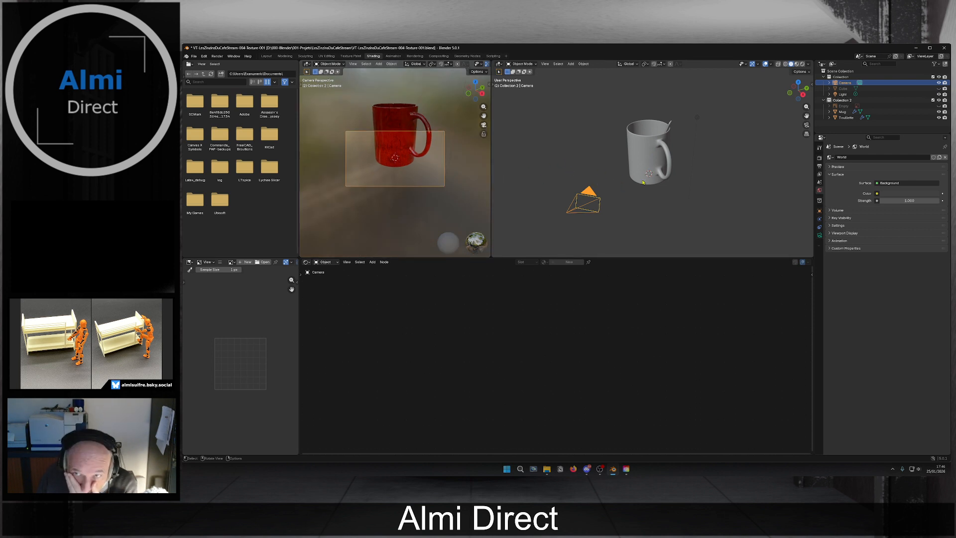
drag(602, 257, 578, 357)
drag(299, 193, 271, 193)
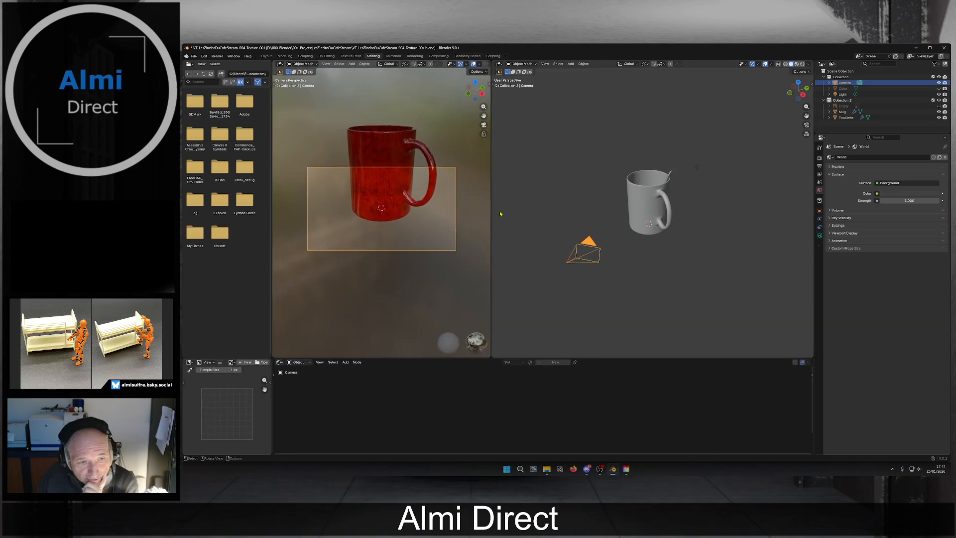
drag(491, 223, 518, 223)
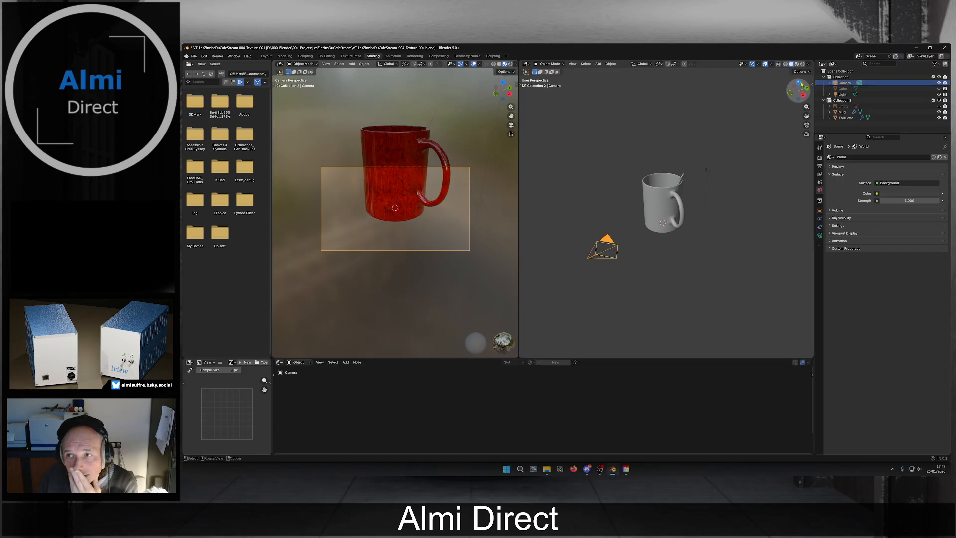
Set the camera's X, Y and Z location to 0 m and its X, Y and Z rotation to 0°.
key(n)
click(773, 94)
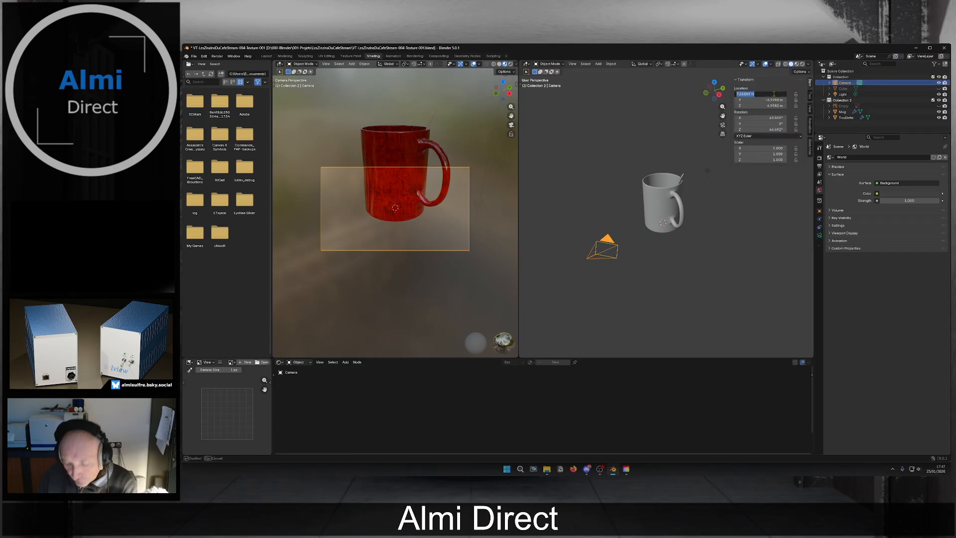
text(0)
key(Tab)
text(0)
key(Tab)
text(0)
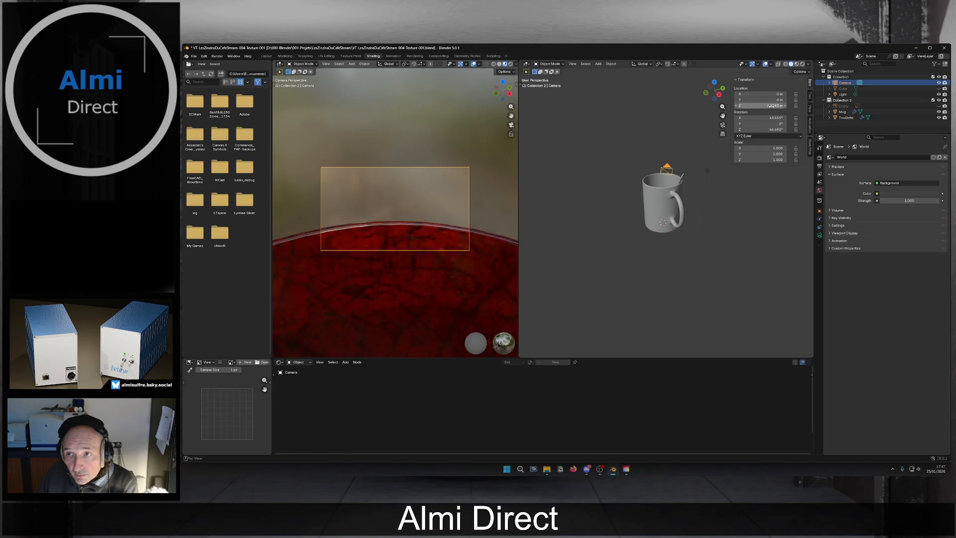
key(Return)
click(770, 118)
text(0)
key(Return)
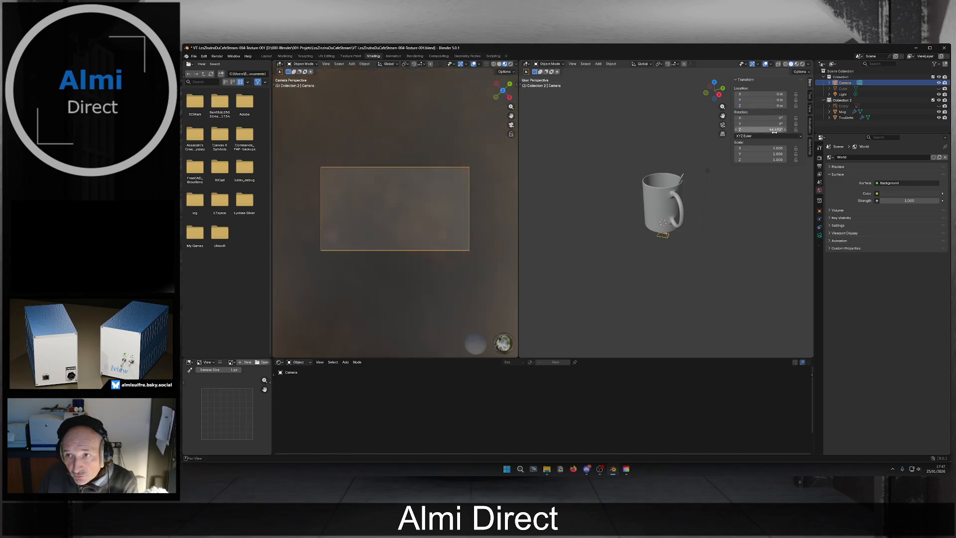
key(BackSpace)
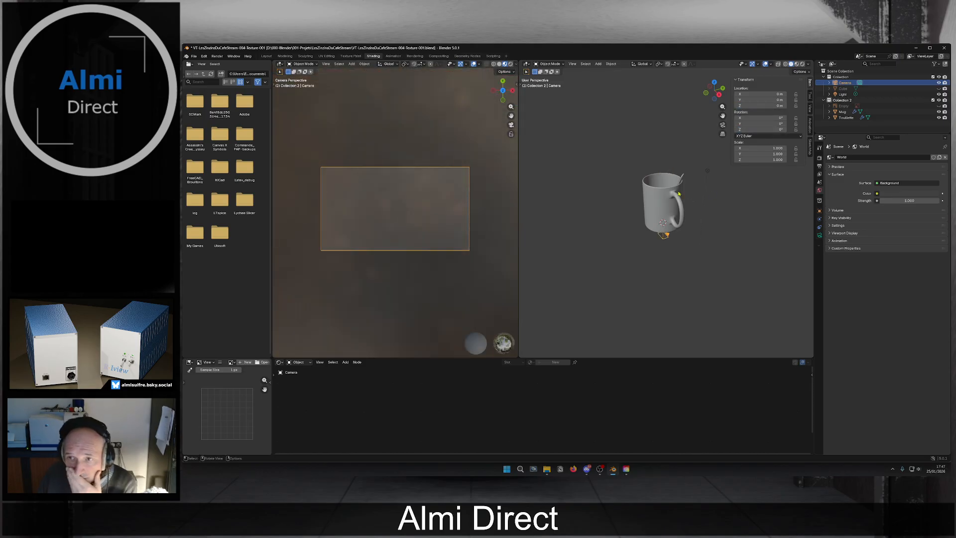
Move the camera along the negative Y axis, away from the mug, with the Move tool.
scroll(679, 194, down, 1)
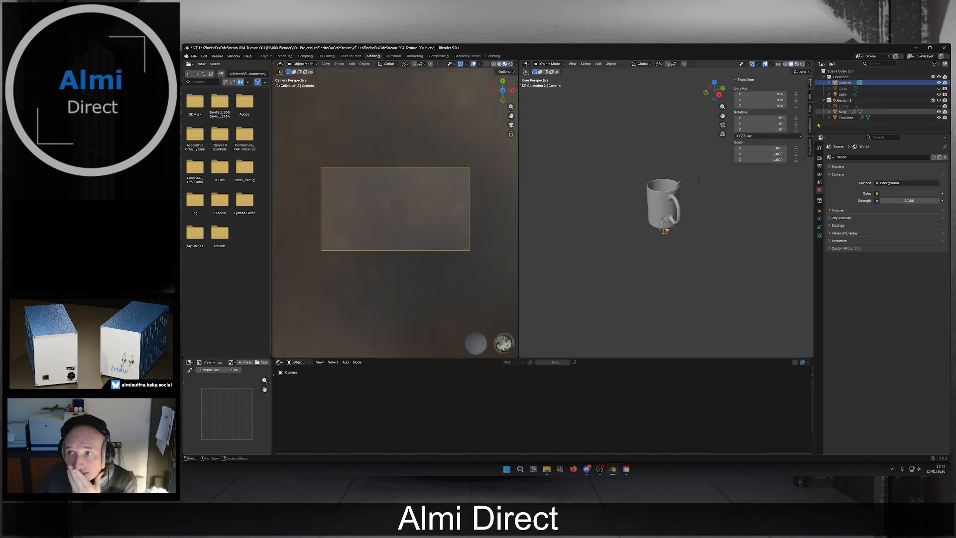
click(524, 87)
click(527, 104)
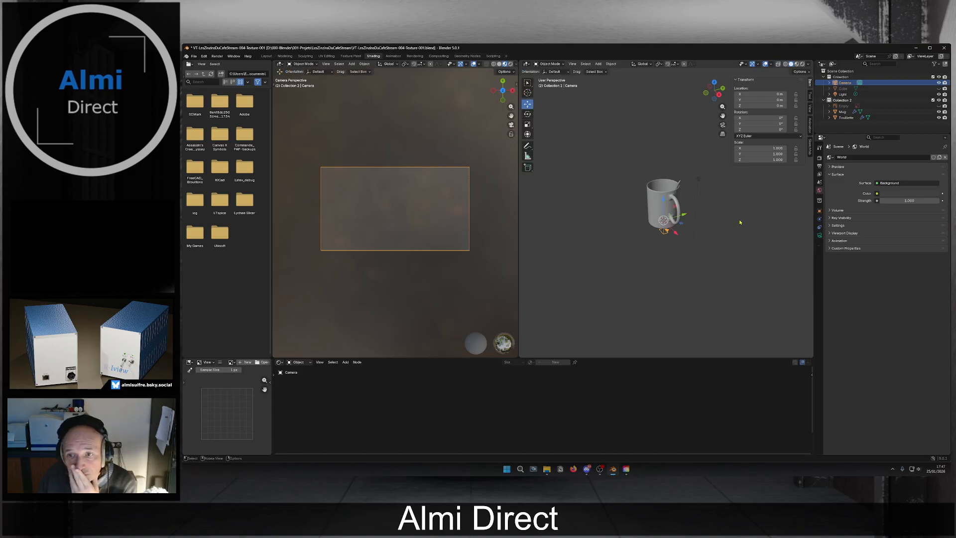
drag(691, 217, 601, 244)
Add an empty at the world origin in the camera's collection and name it Camera_CMD.
right_click(840, 76)
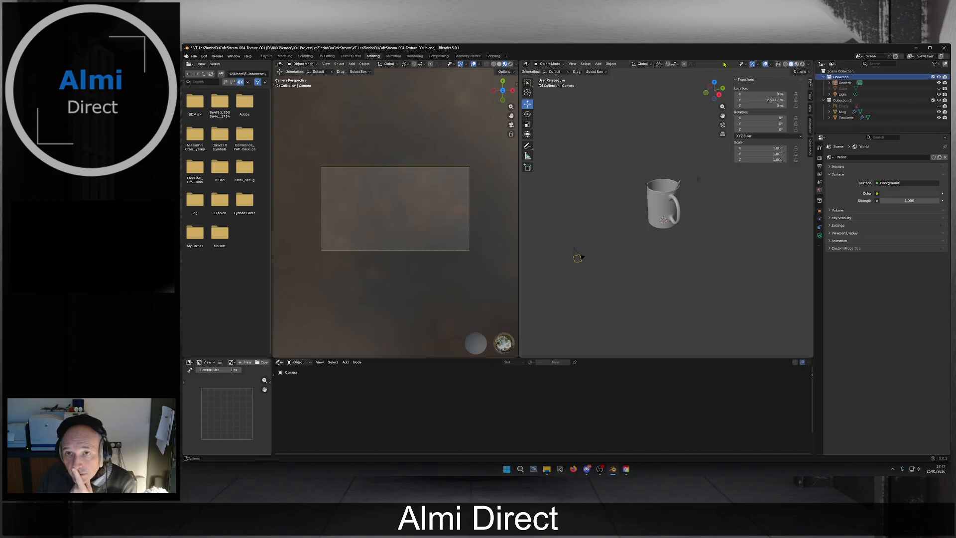
click(598, 64)
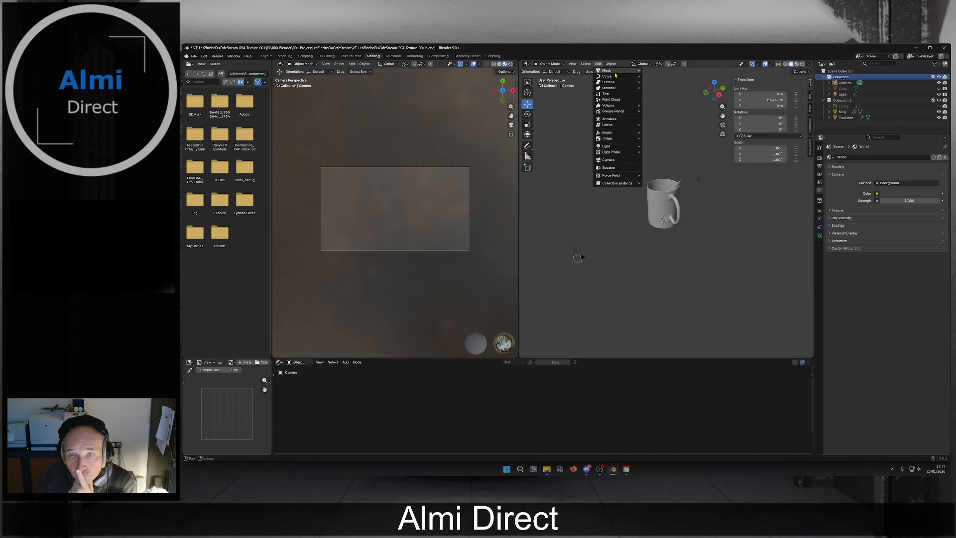
mouse_move(618, 133)
click(663, 137)
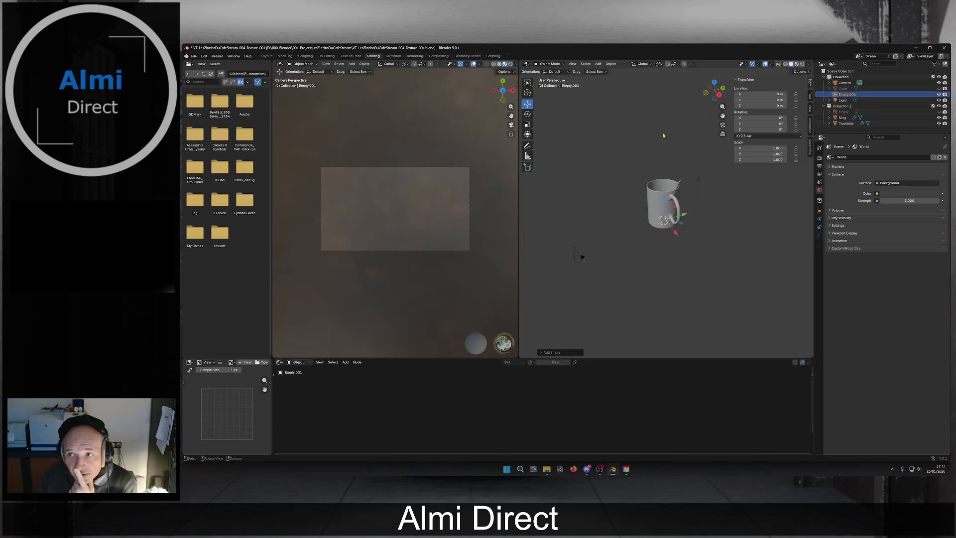
double_click(847, 94)
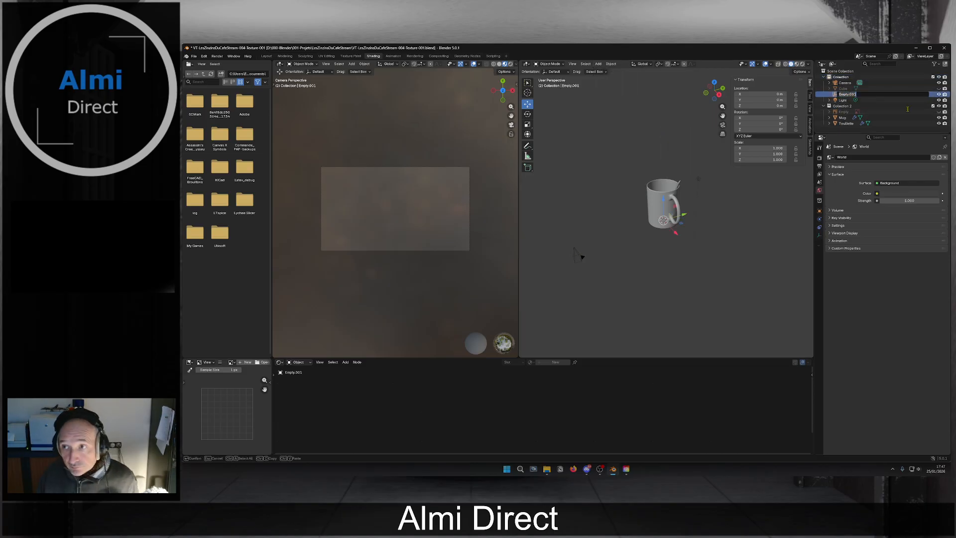
text(Co)
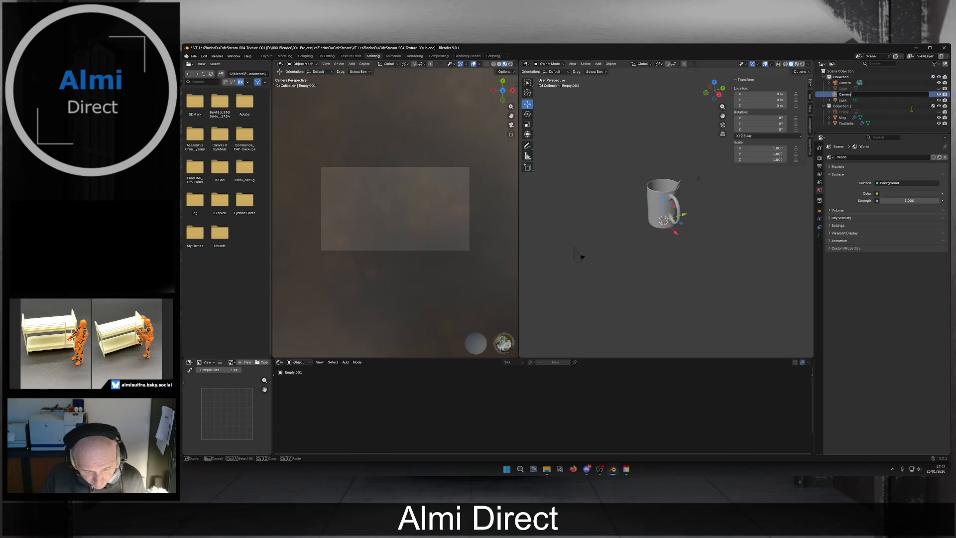
text(mera_CMD)
key(Return)
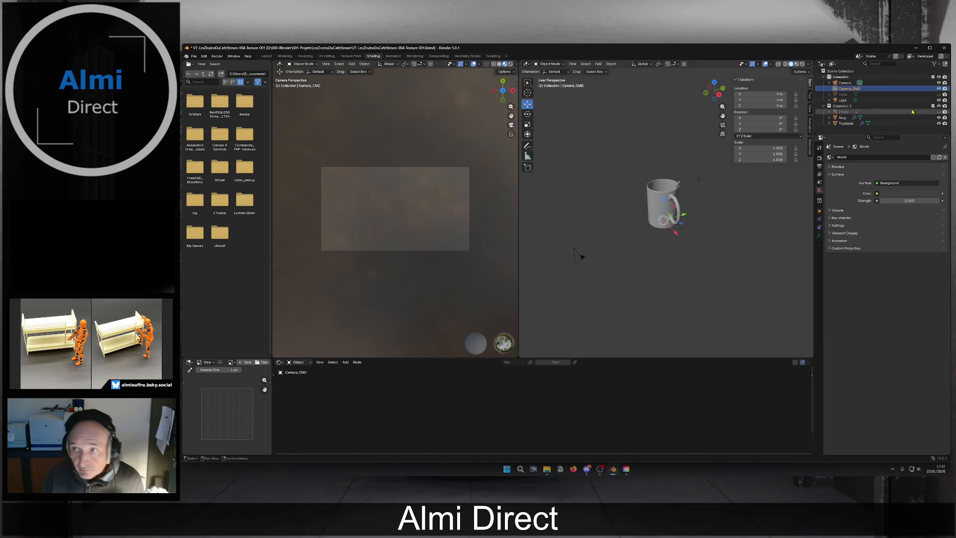
Add a Track To constraint to the camera with Camera_CMD as its target.
click(848, 84)
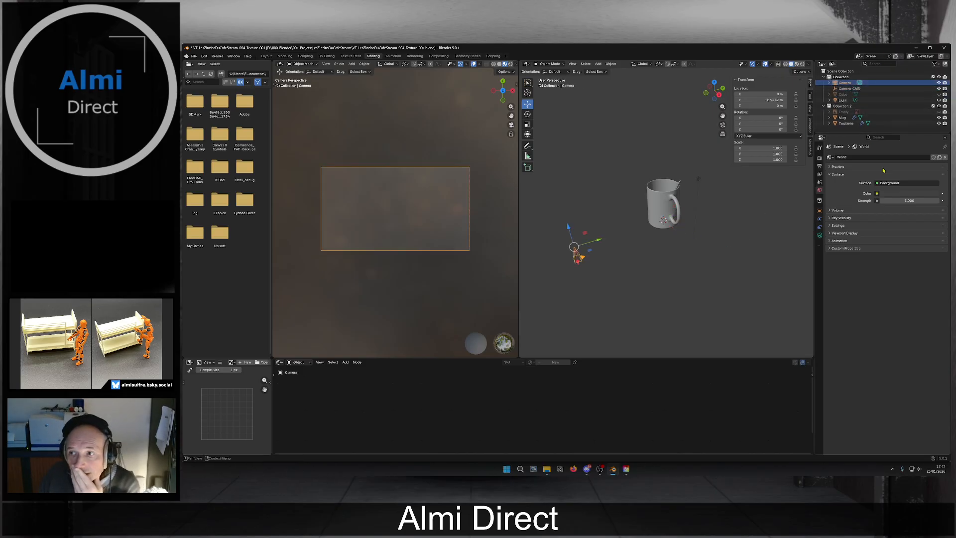
click(819, 235)
click(852, 157)
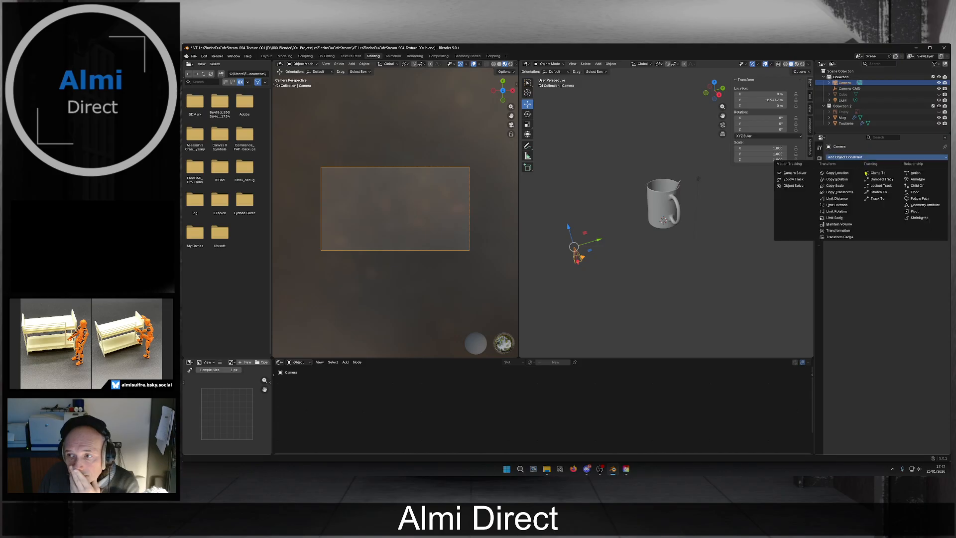
click(877, 199)
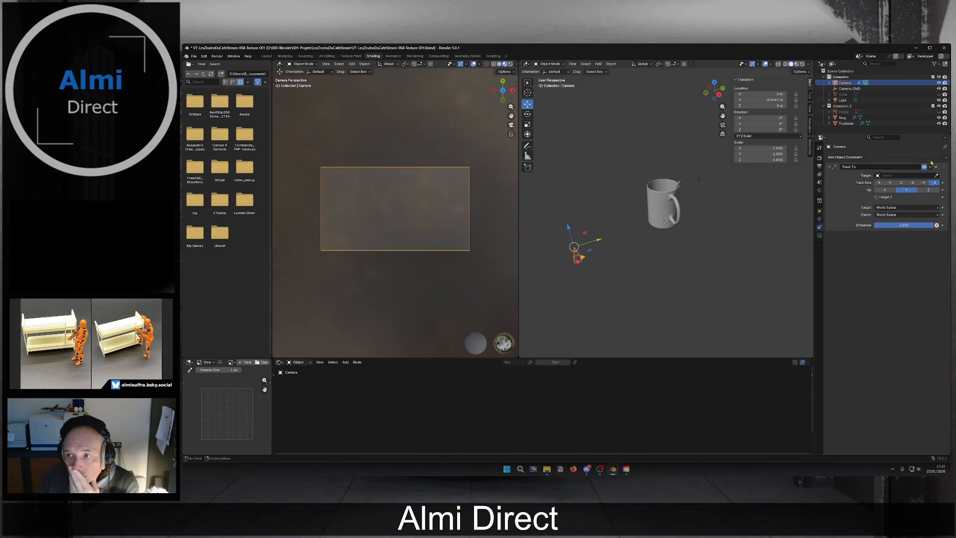
click(936, 175)
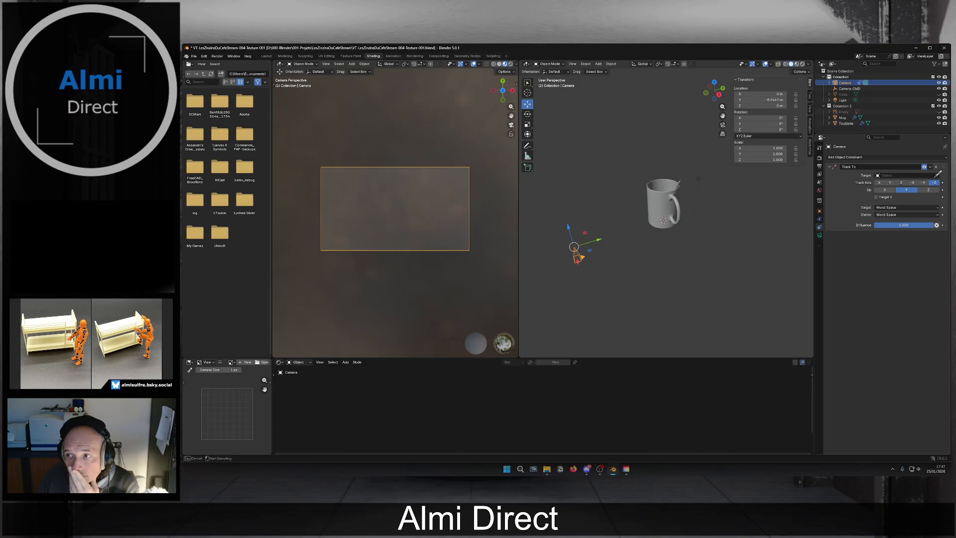
click(852, 87)
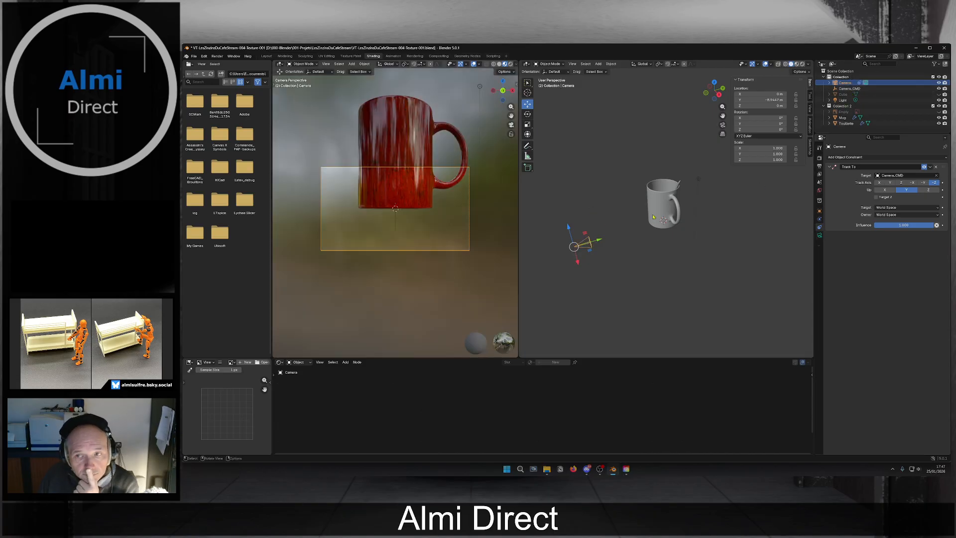
Raise the camera and Camera_CMD together along Z, and move the camera alone farther from the mug along negative Y.
ctrl+click(849, 89)
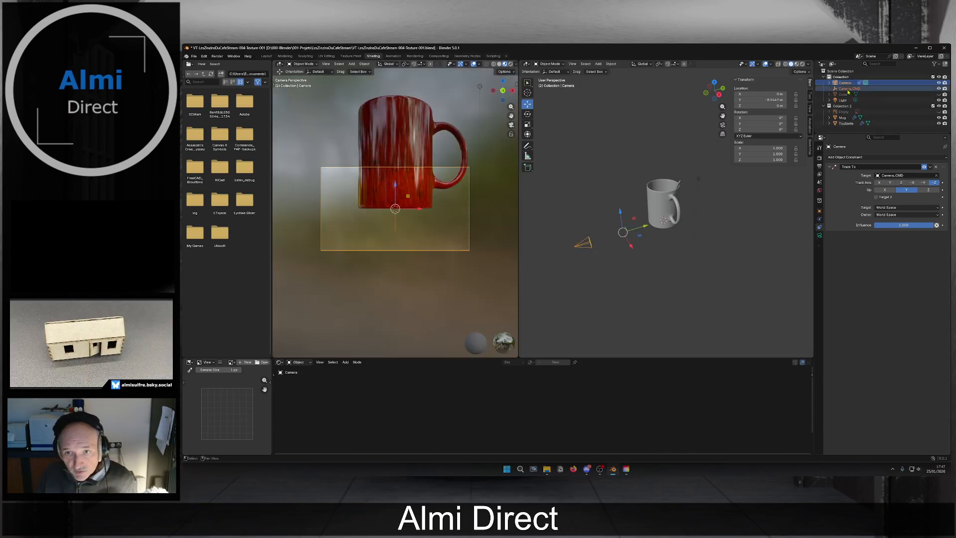
drag(620, 213, 625, 193)
click(590, 224)
drag(596, 221, 549, 227)
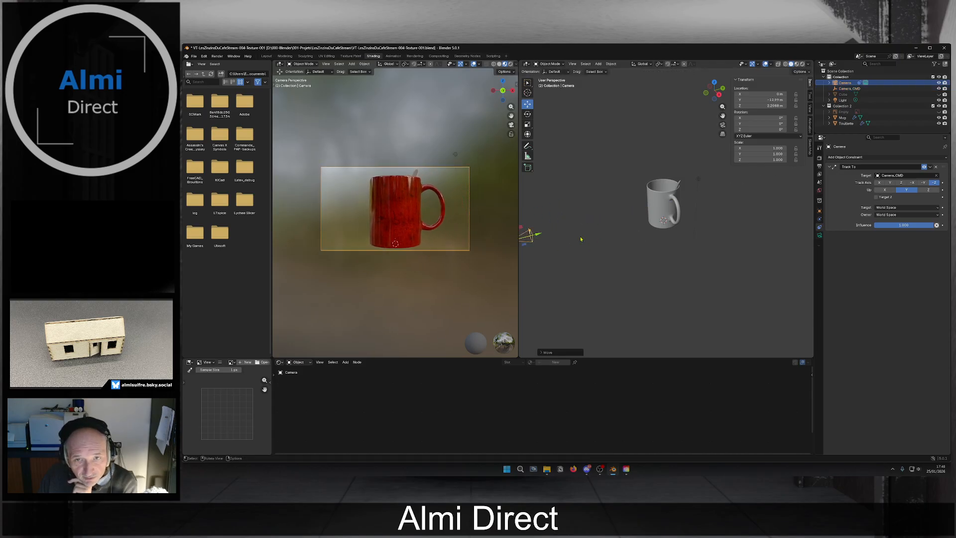
Snap the 3D cursor to a vertex midway up the mug's outer wall in Edit Mode, and return to Object Mode.
scroll(580, 239, down, 2)
scroll(655, 220, up, 4)
middle_drag(654, 220, 670, 196)
scroll(652, 236, up, 4)
click(646, 215)
key(Tab)
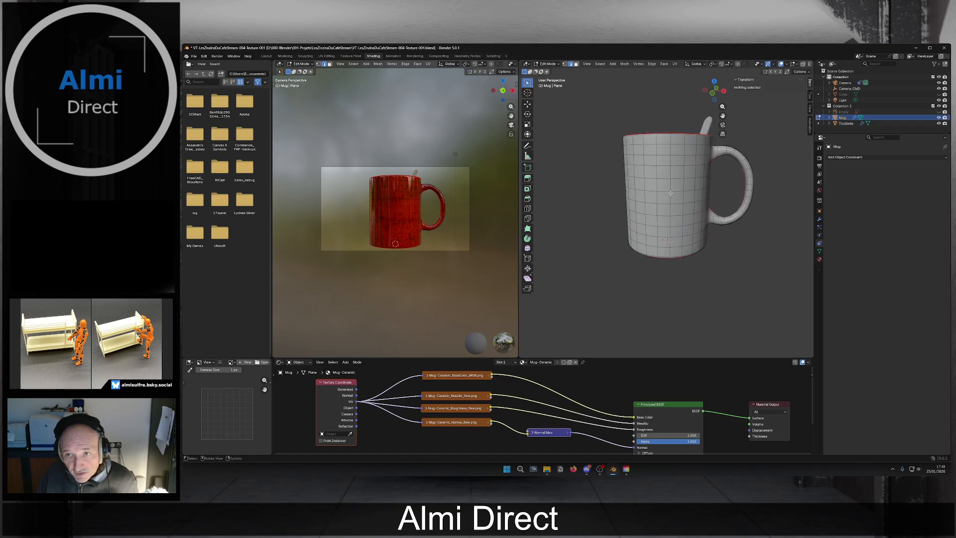
key(1)
click(670, 192)
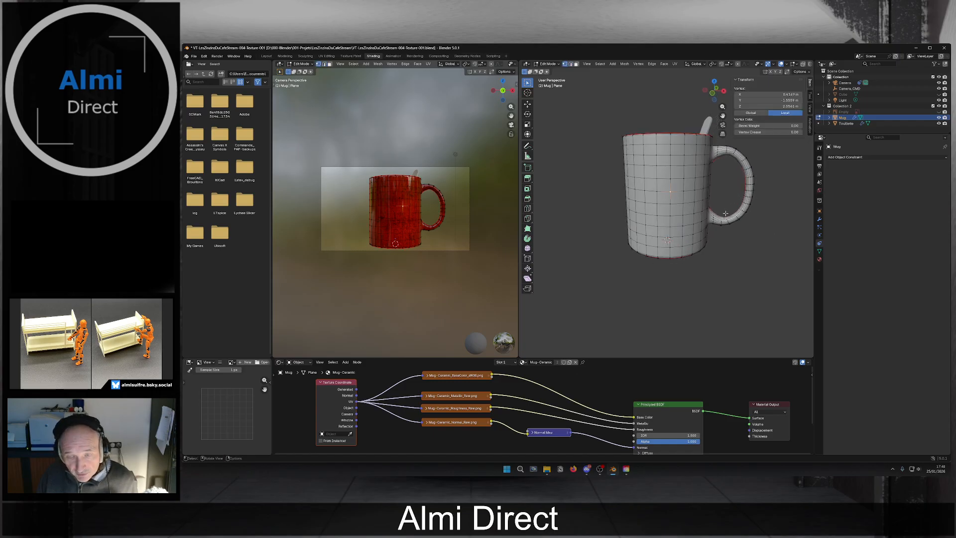
key(shift+s)
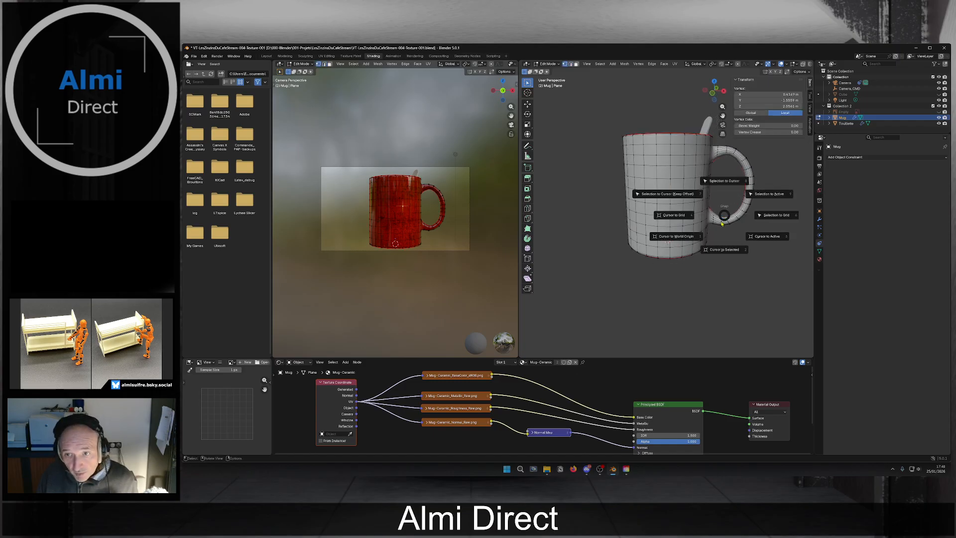
click(719, 257)
key(Tab)
Snap the Camera_CMD empty to the 3D cursor on the mug's wall.
middle_drag(719, 265, 659, 198)
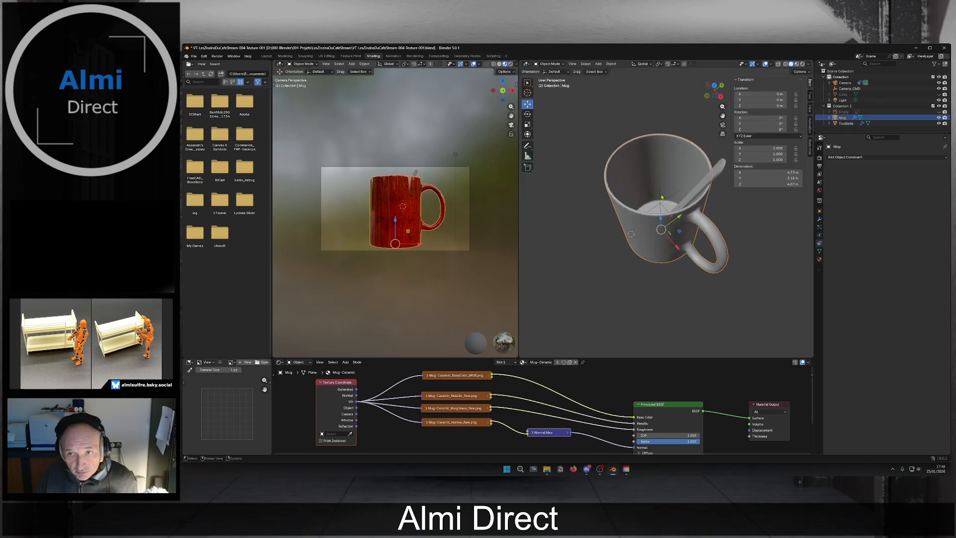
click(845, 83)
click(846, 88)
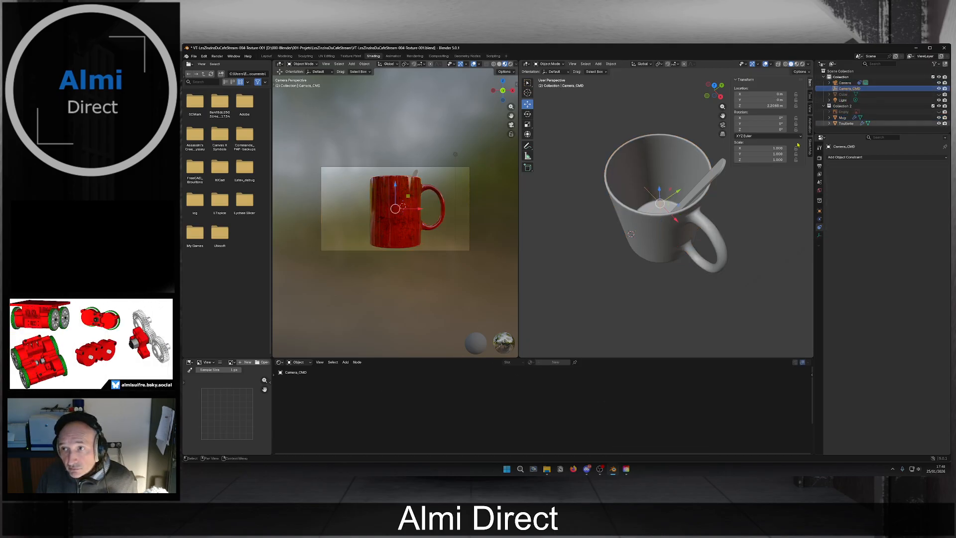
key(shift+s)
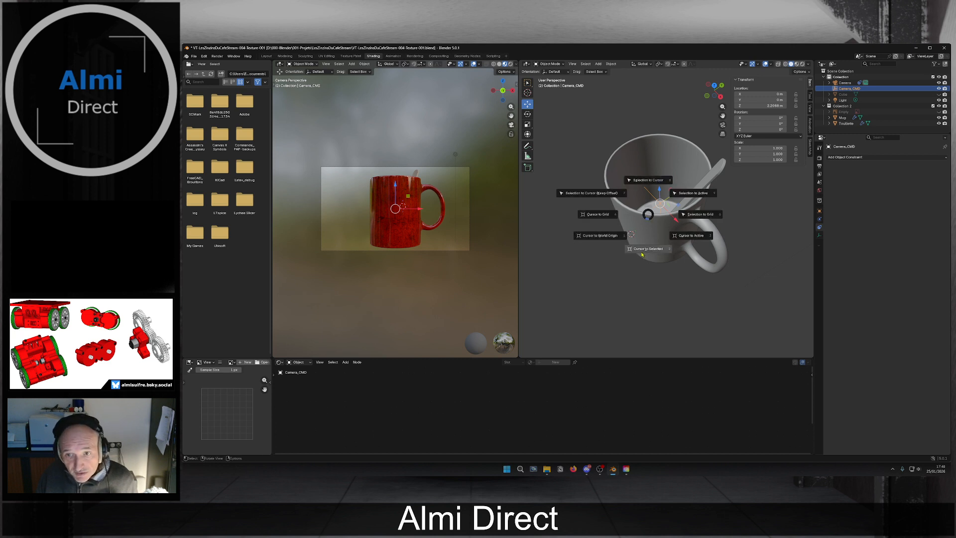
click(647, 180)
middle_drag(598, 245, 598, 208)
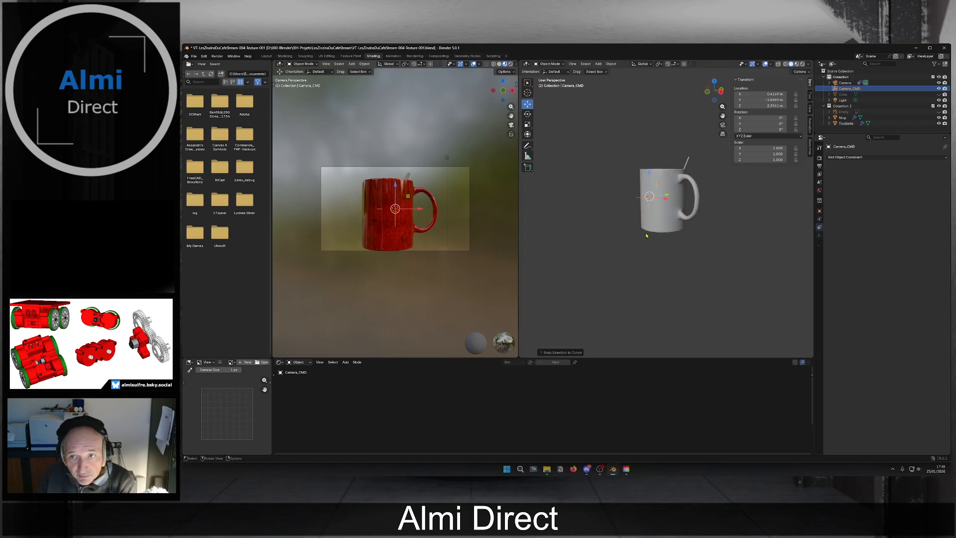
Raise the camera along Z so it looks slightly down on the mug.
scroll(649, 233, down, 4)
click(577, 206)
drag(573, 195, 574, 158)
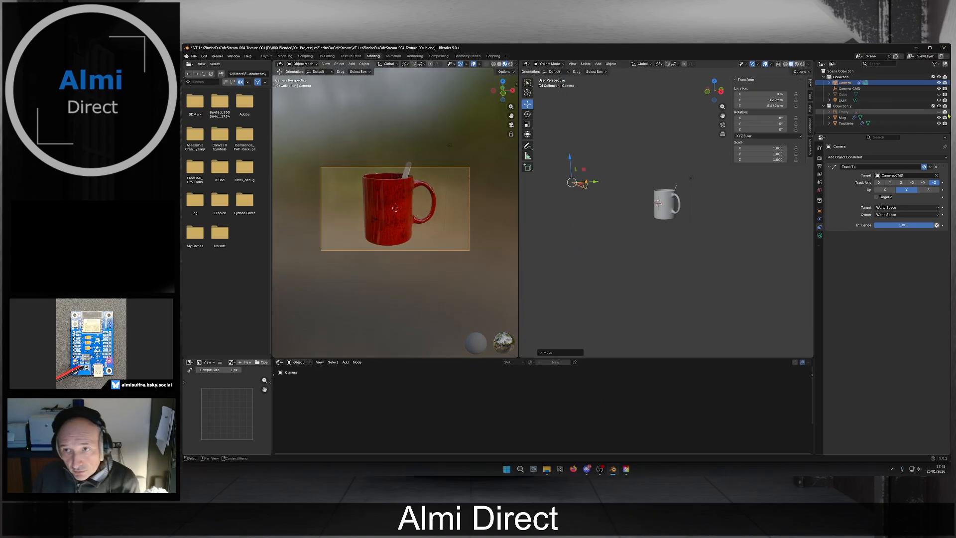
Widen the properties area and apply the APS-H (Canon) sensor preset to the camera.
click(843, 84)
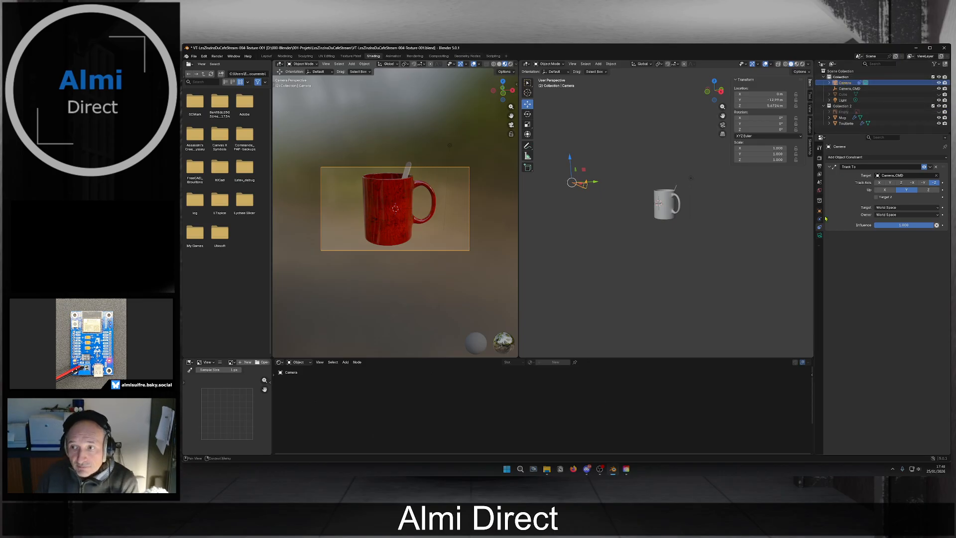
click(819, 235)
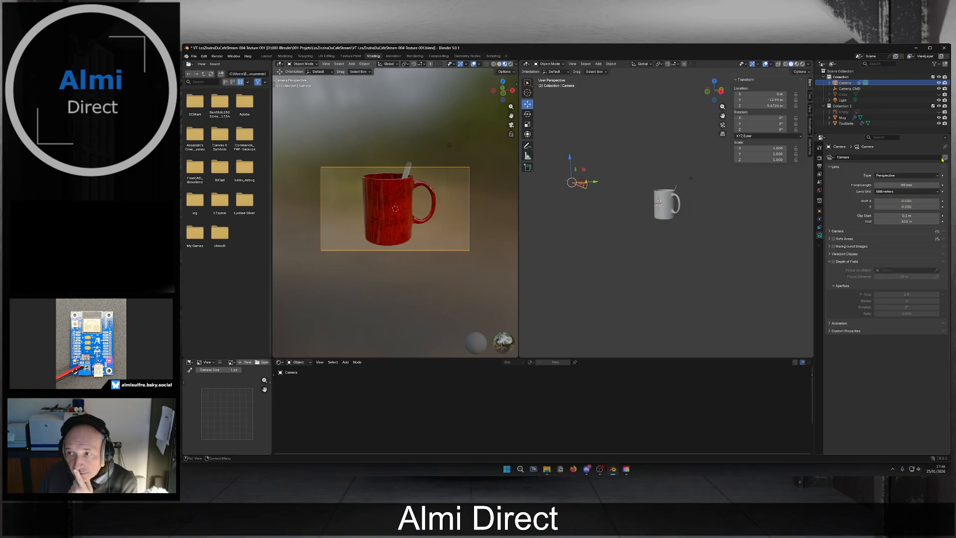
click(938, 232)
click(937, 232)
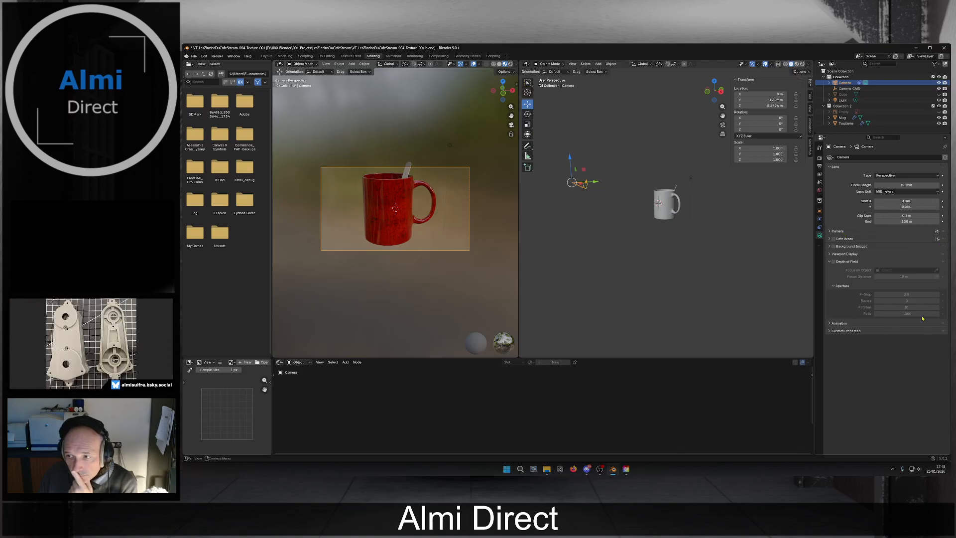
click(937, 233)
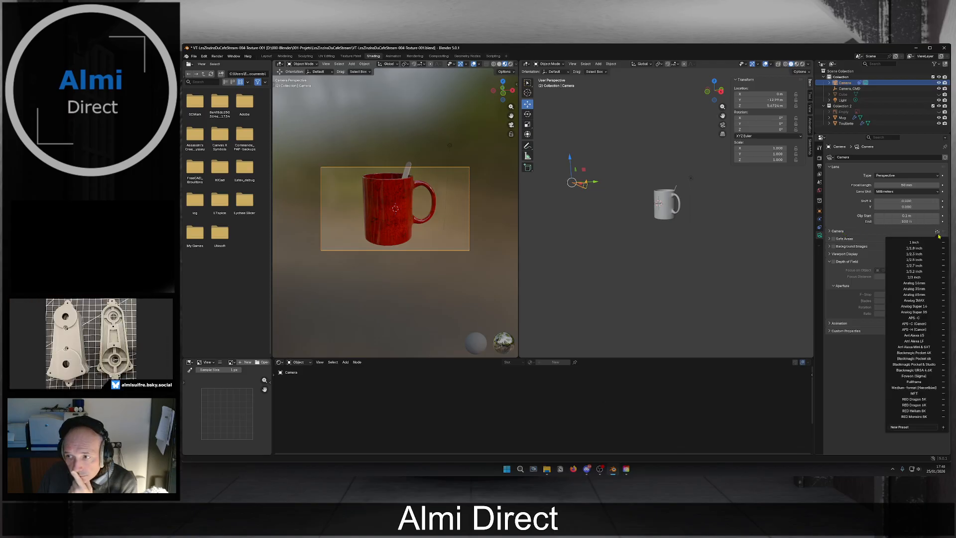
click(937, 239)
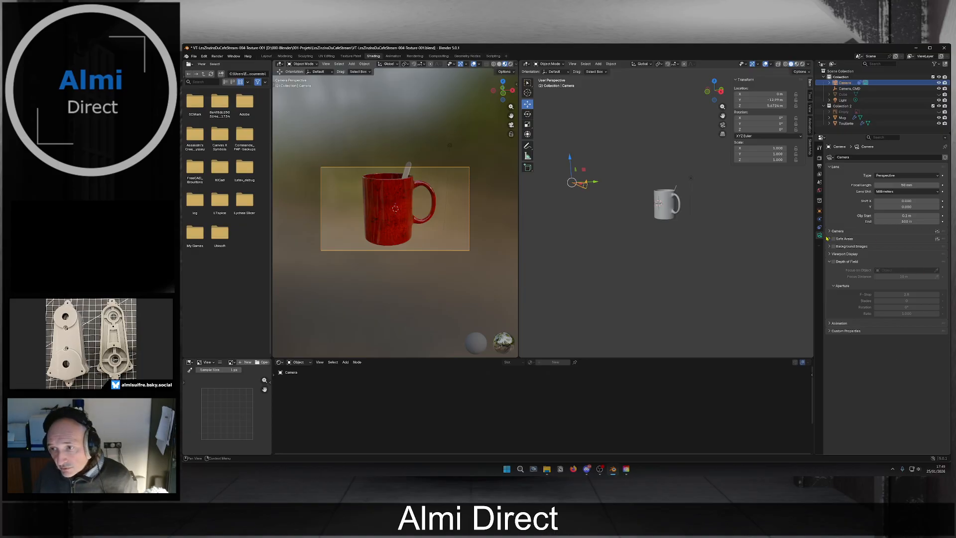
drag(815, 253, 782, 253)
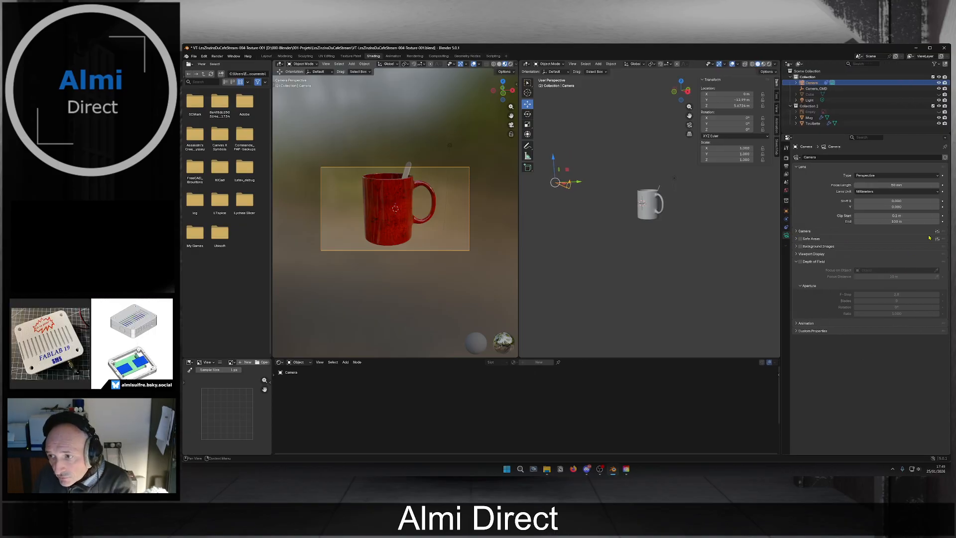
click(824, 232)
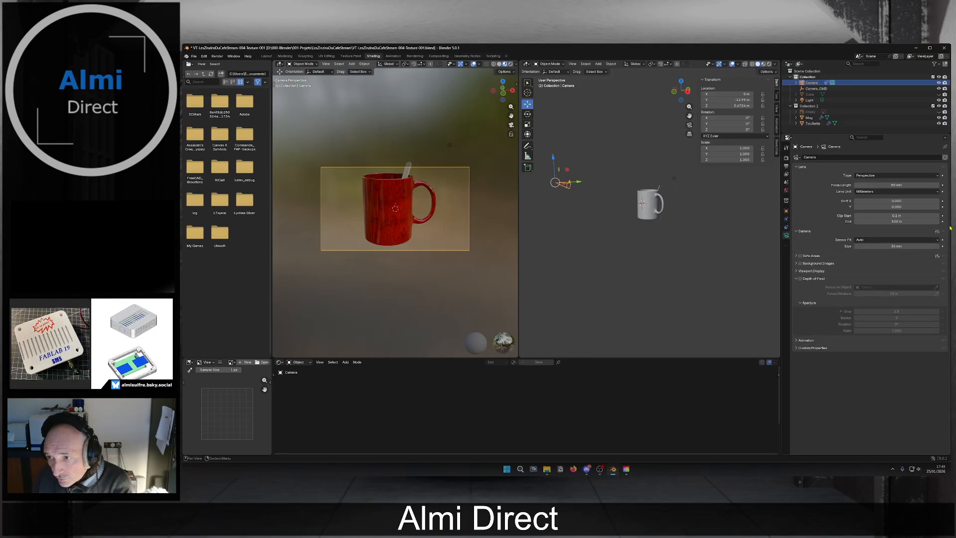
click(936, 232)
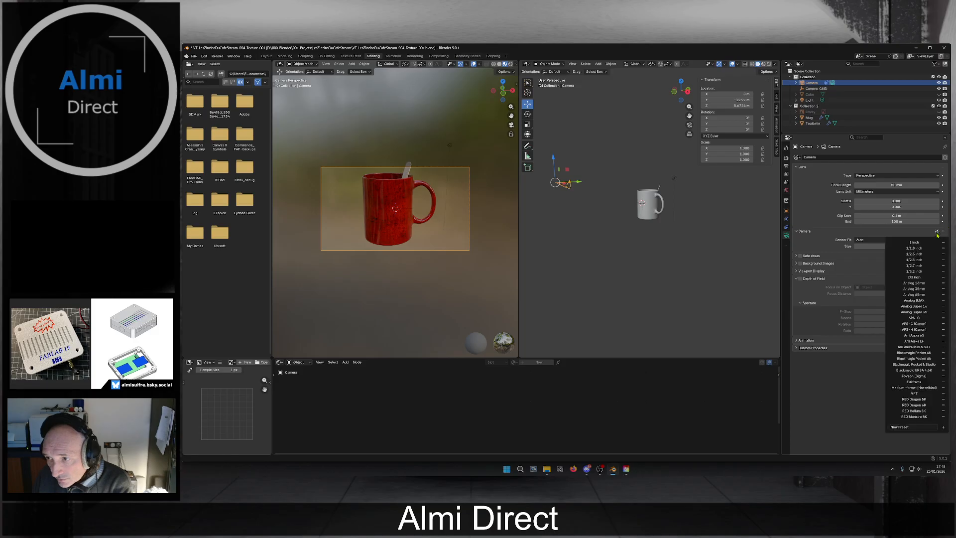
click(914, 330)
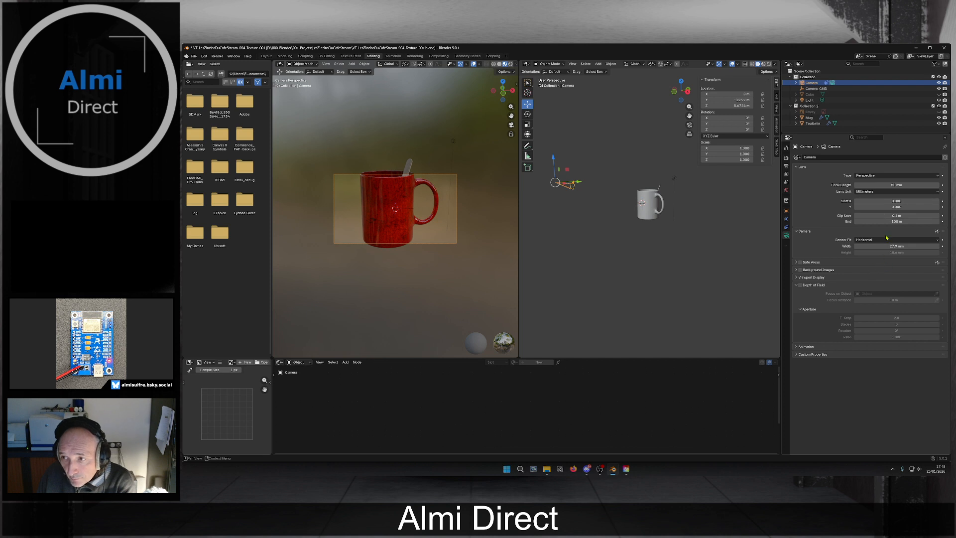
Try focal lengths of 38 mm, 25 mm and 26 mm on the camera.
click(896, 184)
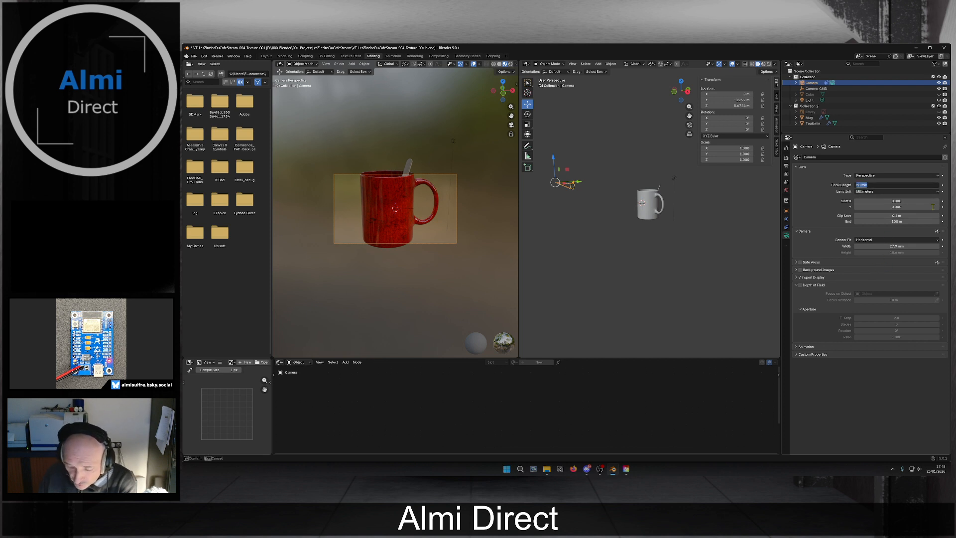
text(38)
key(Return)
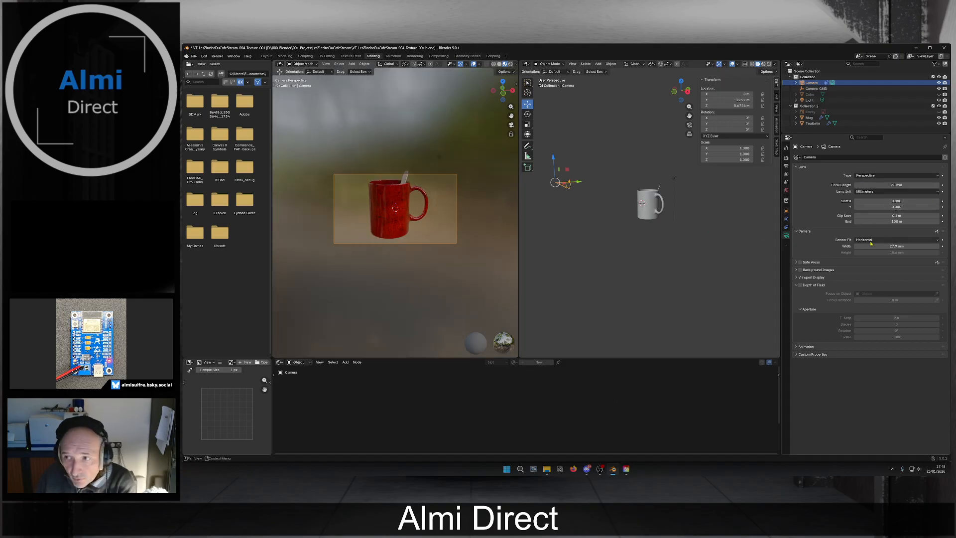
click(898, 185)
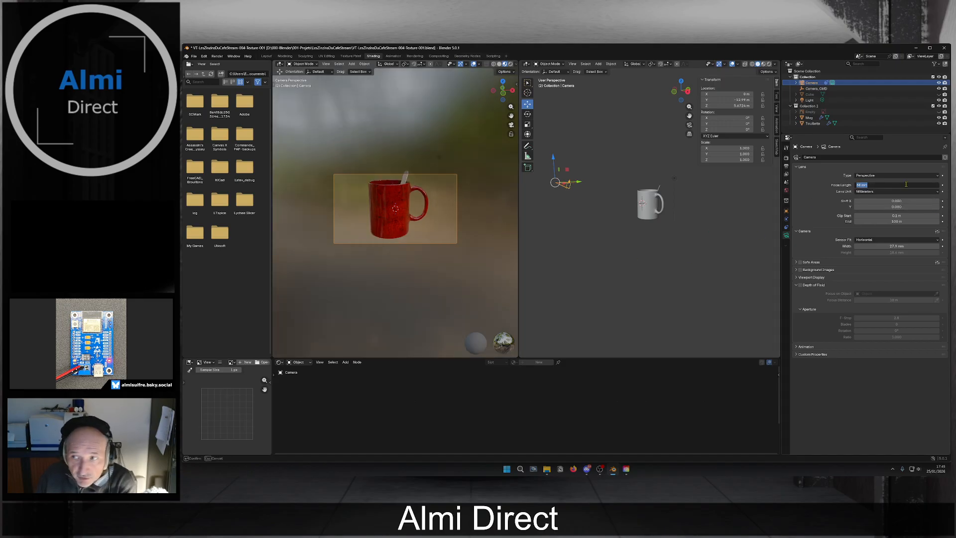
click(942, 191)
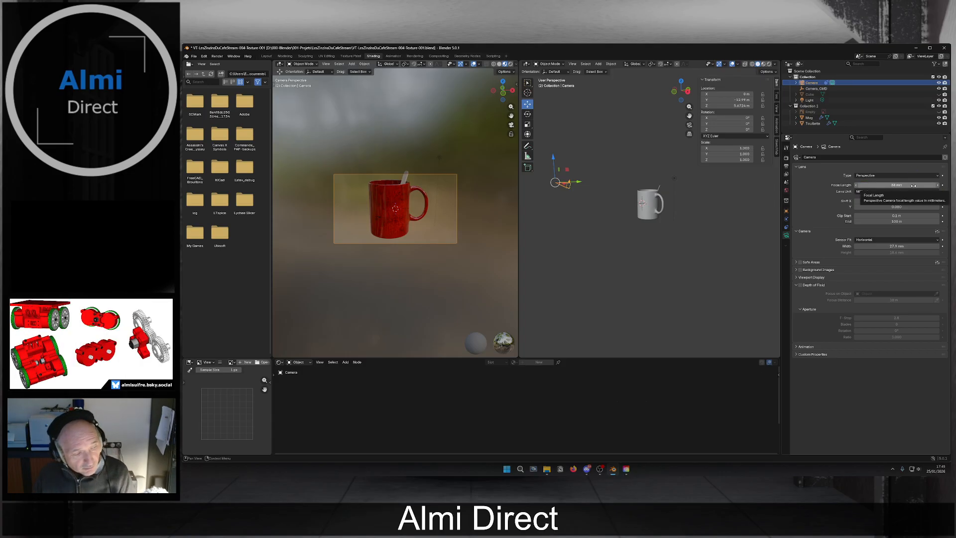
click(913, 186)
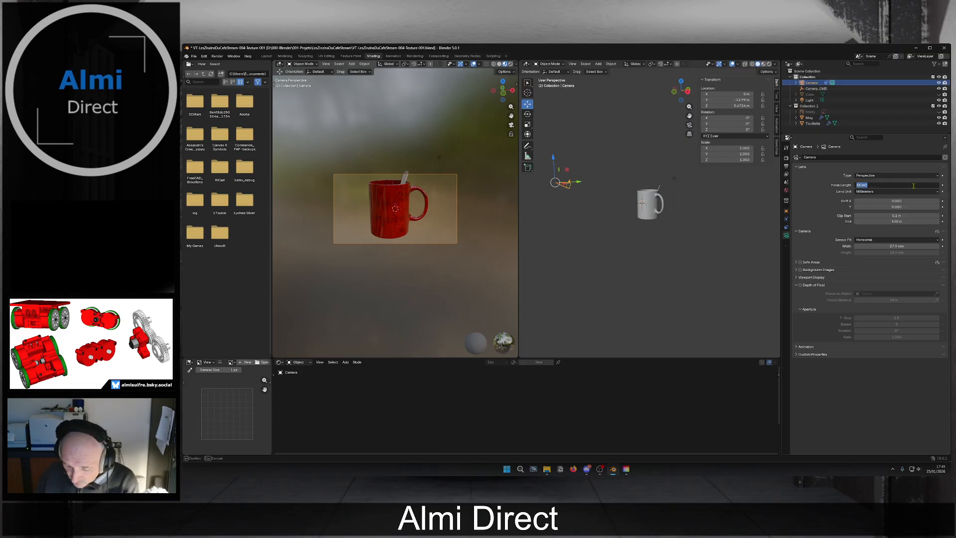
text(35)
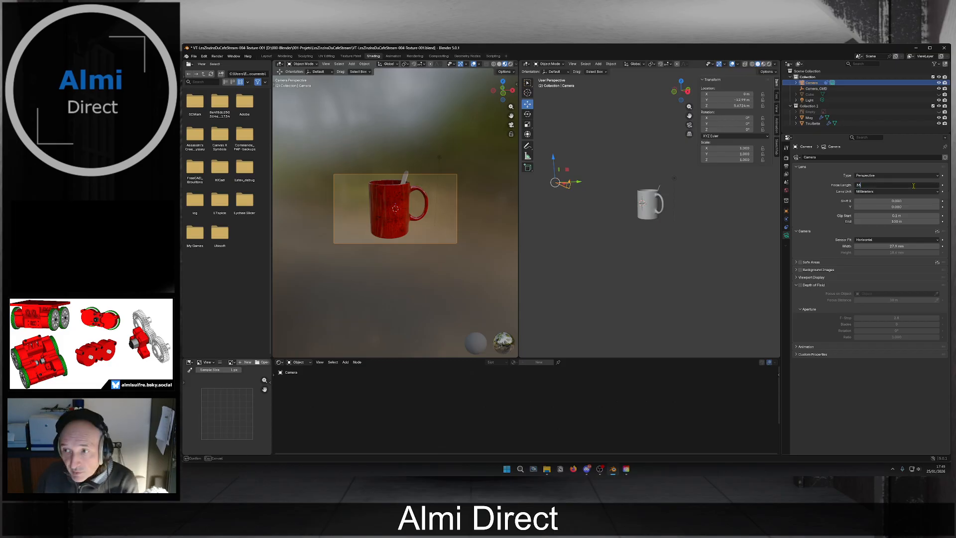
text(5)
key(Return)
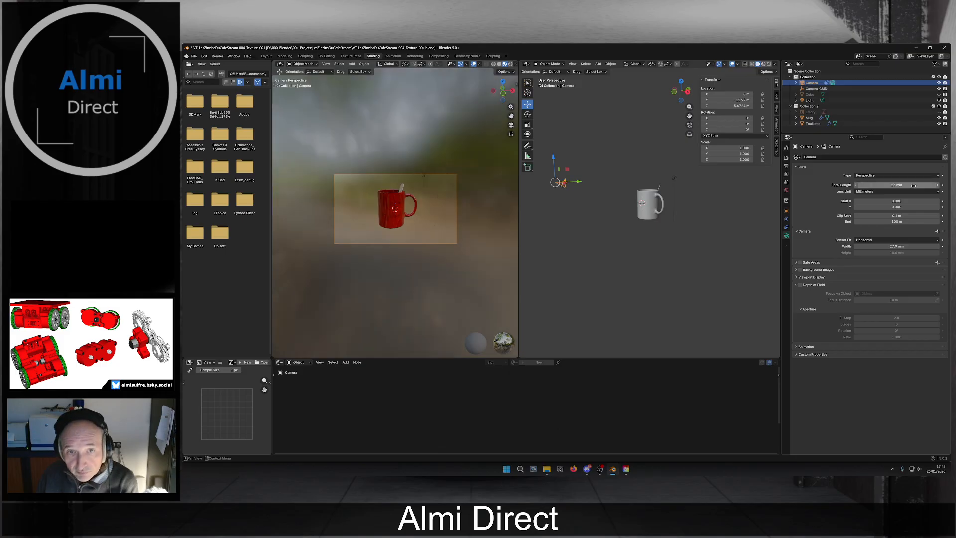
click(904, 185)
text(2)
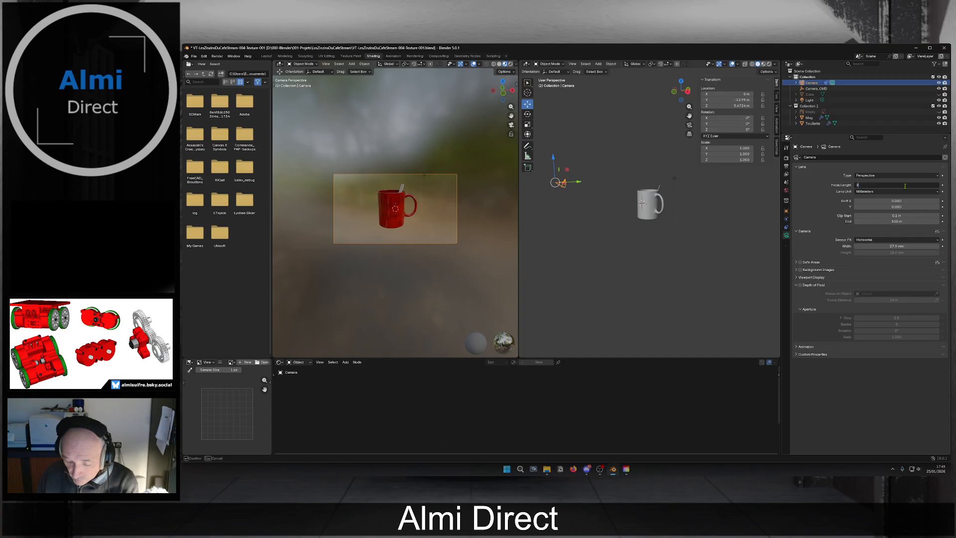
text(6)
key(Return)
Set the camera's focal length to 27 mm, and switch the material preview viewport out of camera view and back.
click(905, 185)
text(27)
key(Return)
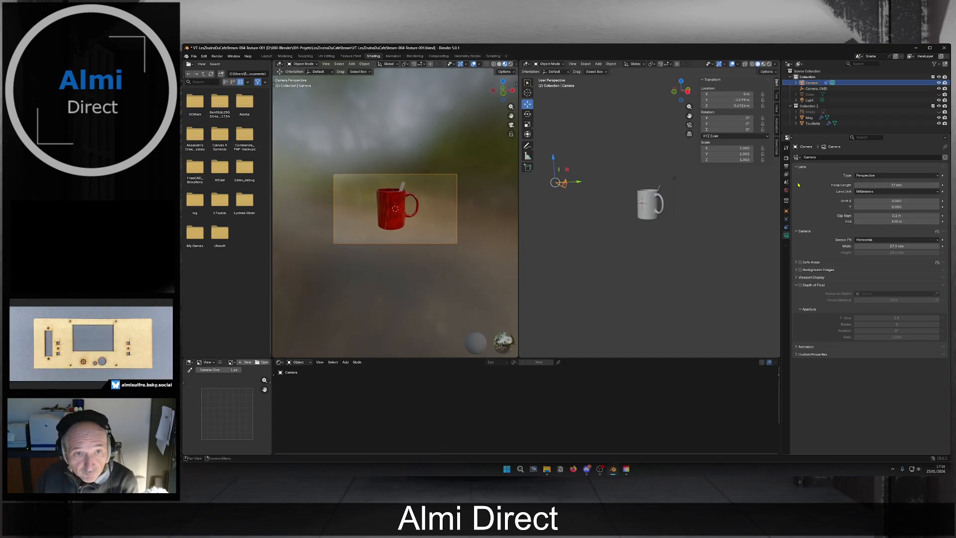
key(KP_0)
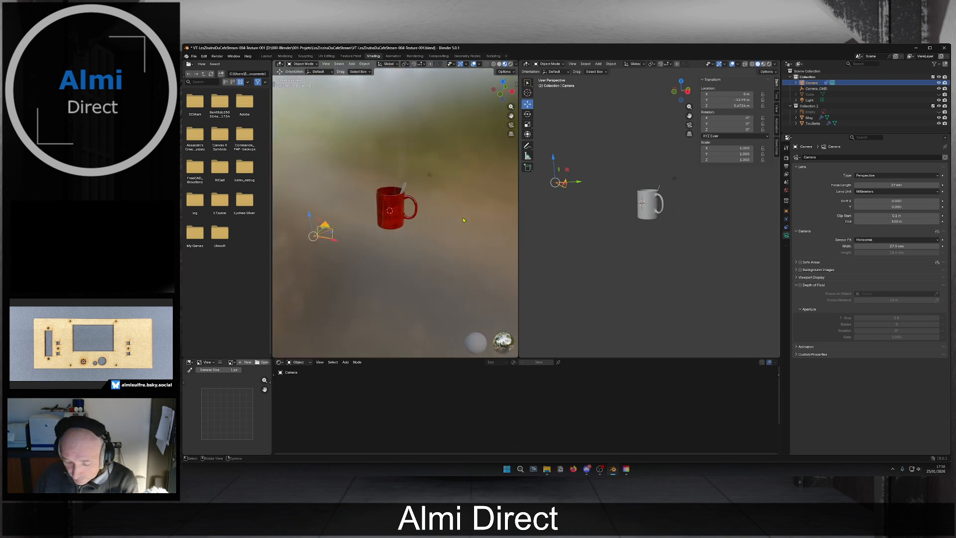
key(KP_0)
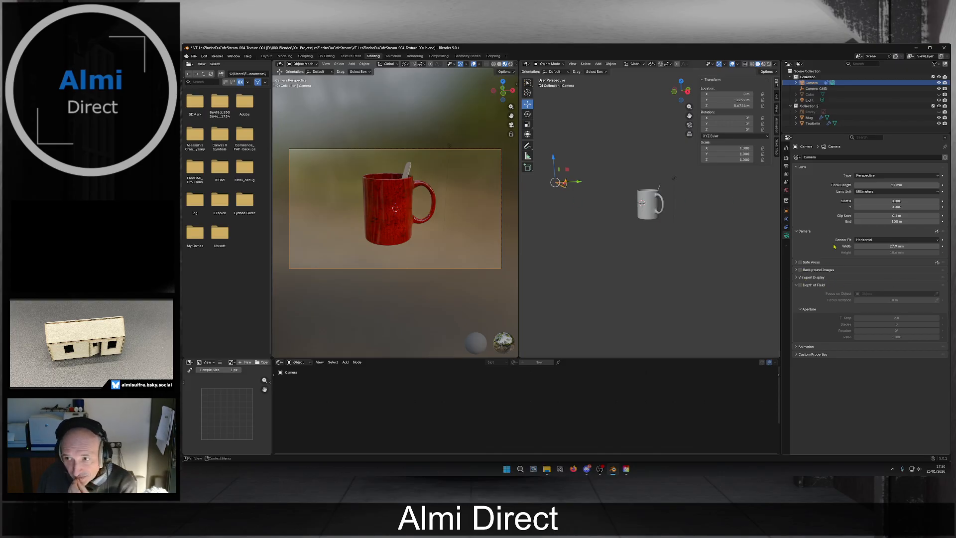
Save the file and enable depth of field on the camera.
click(194, 56)
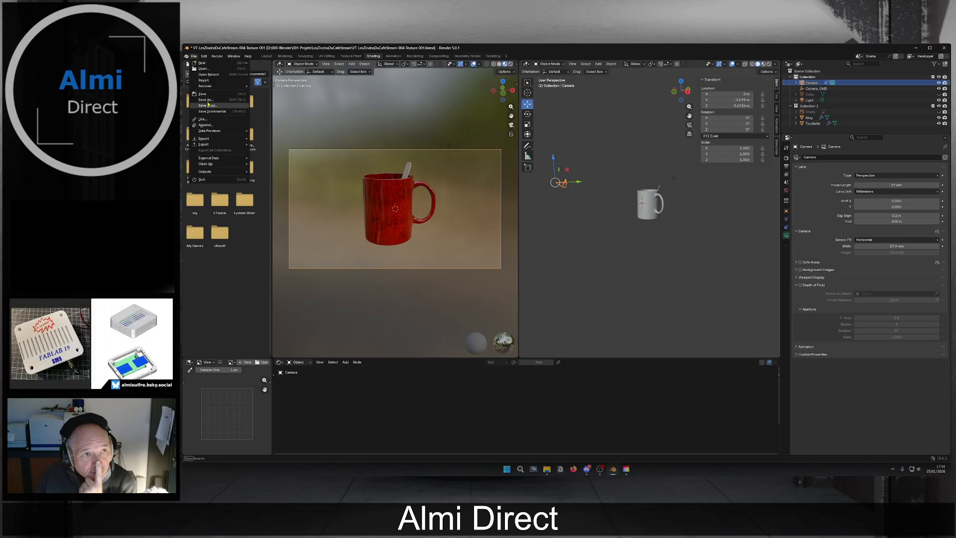
click(203, 93)
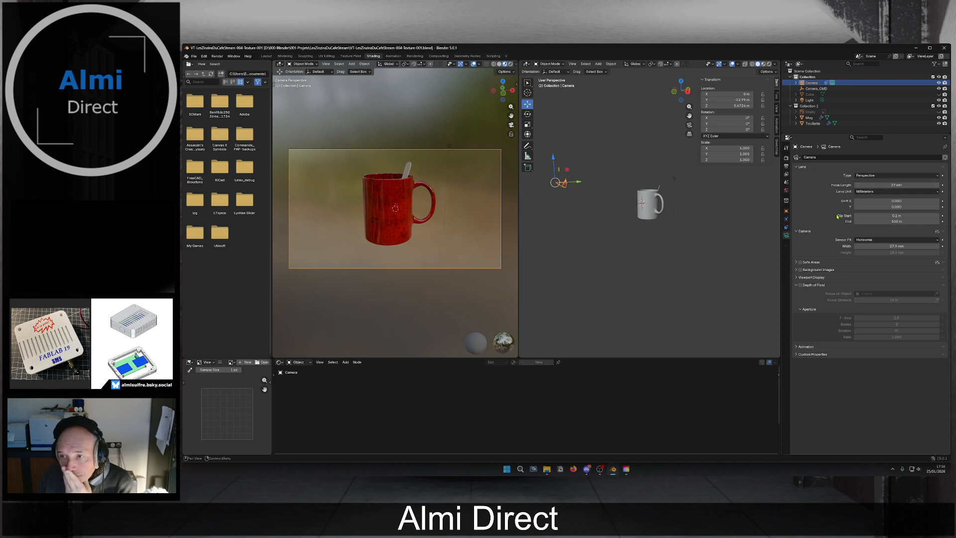
click(799, 285)
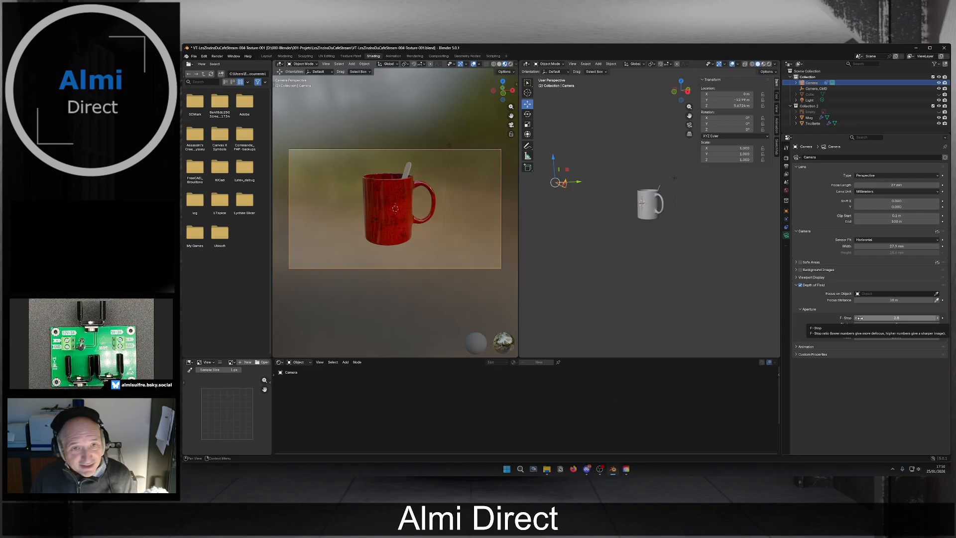
Snap the 3D cursor to the centre of the mug's selected rim edge loop, return to Object Mode and make Collection active.
middle_drag(632, 219, 639, 214)
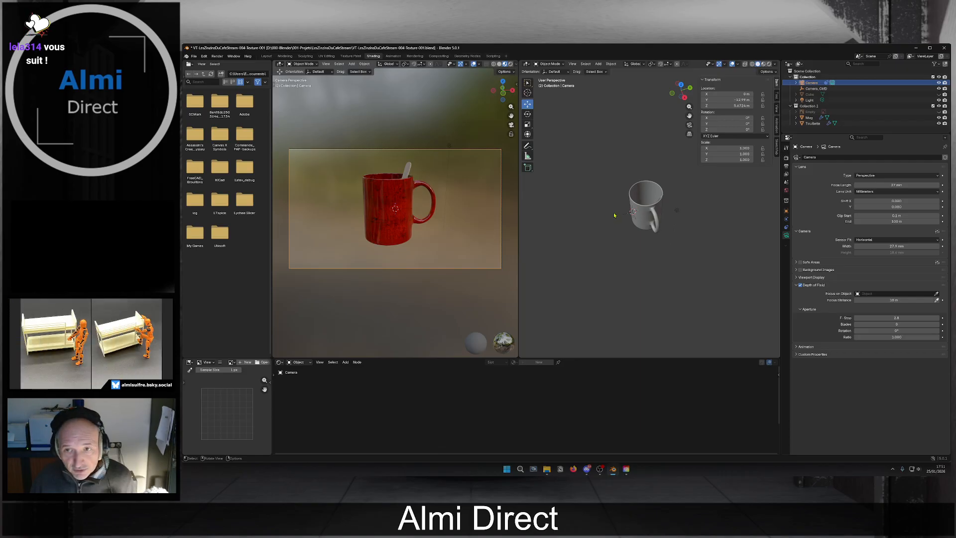
scroll(617, 219, up, 8)
middle_drag(636, 226, 620, 239)
click(635, 207)
key(Tab)
shift+click(629, 163)
scroll(631, 165, down, 2)
key(shift+s)
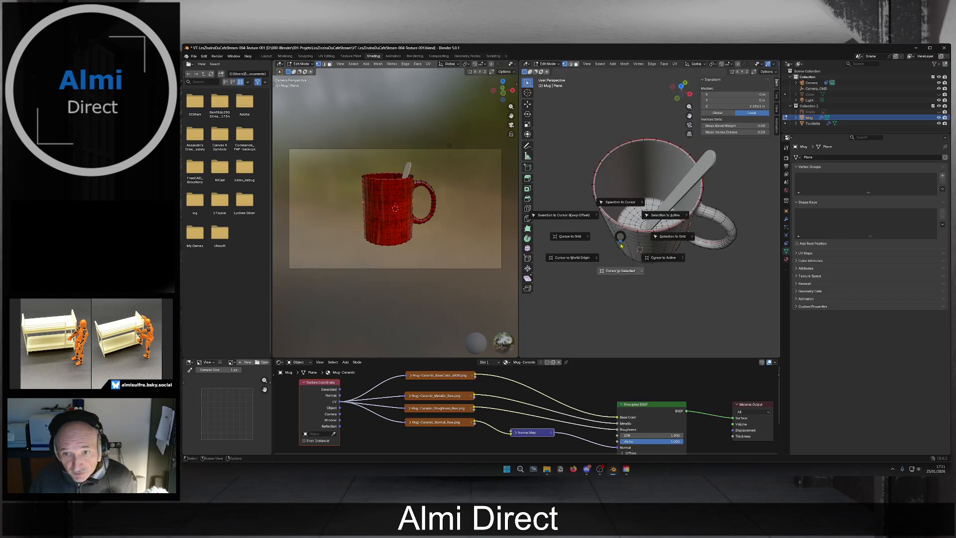
click(642, 286)
key(Tab)
middle_drag(648, 296, 641, 258)
click(645, 290)
click(807, 77)
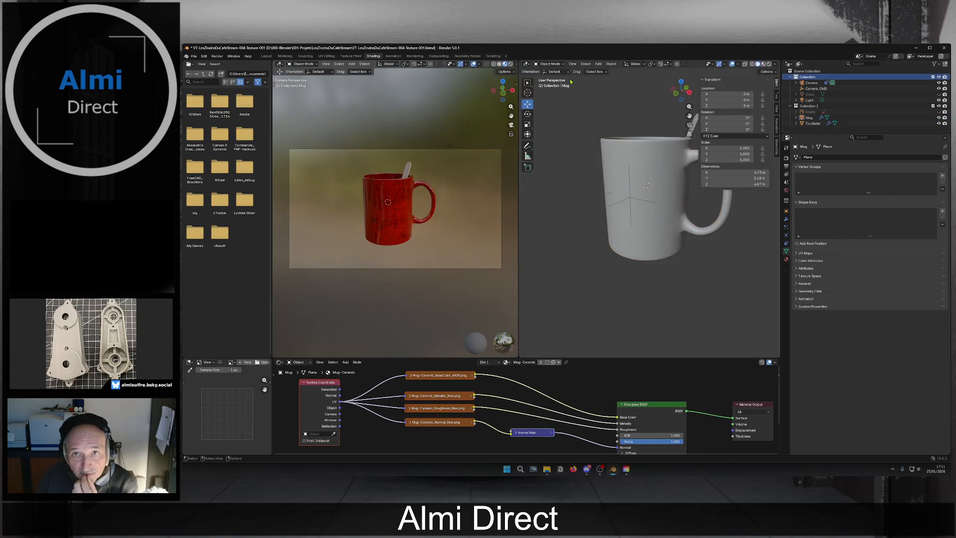
Add a Plain Axes empty at the 3D cursor and rename it Cmara_DOF_CMD.
click(598, 64)
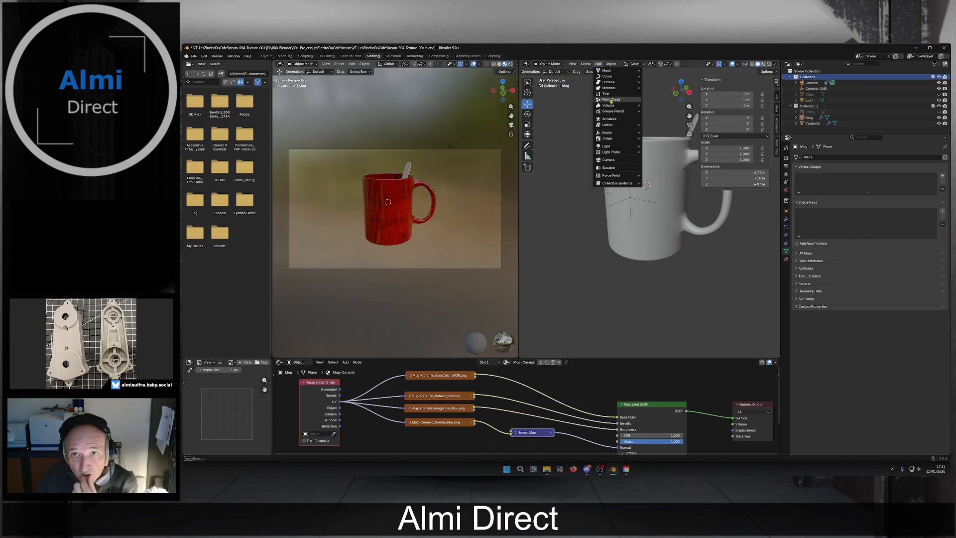
mouse_move(623, 136)
click(658, 131)
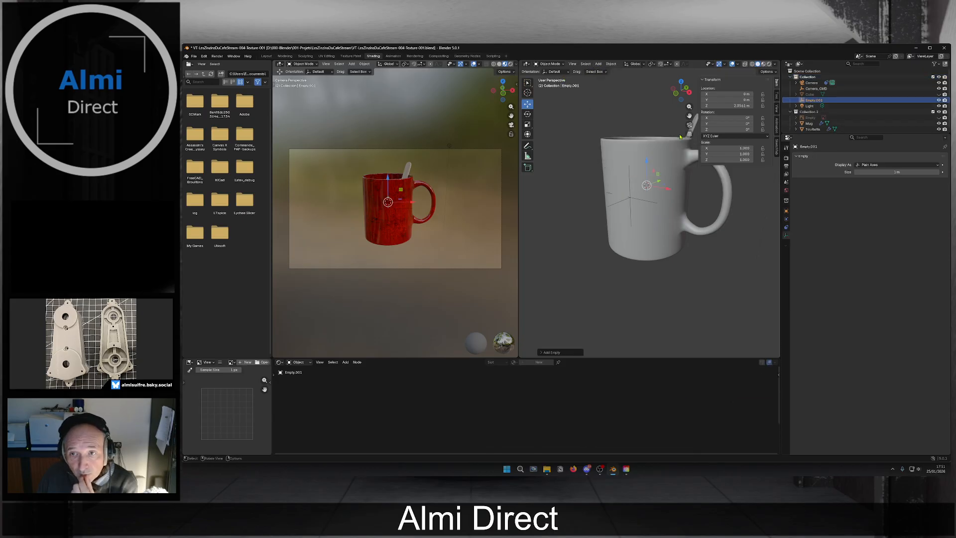
middle_drag(657, 268, 626, 205)
click(816, 103)
double_click(816, 101)
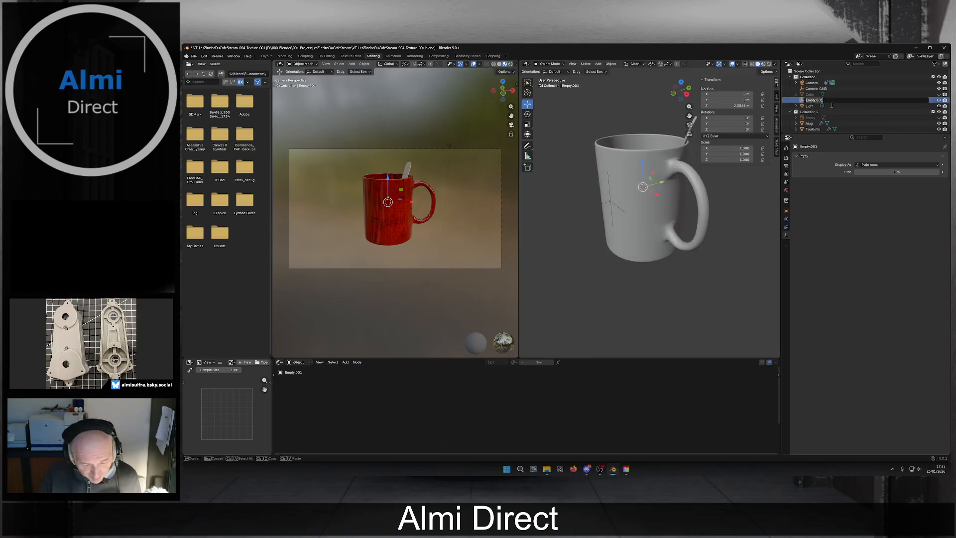
text(Camera_DOF_CMD)
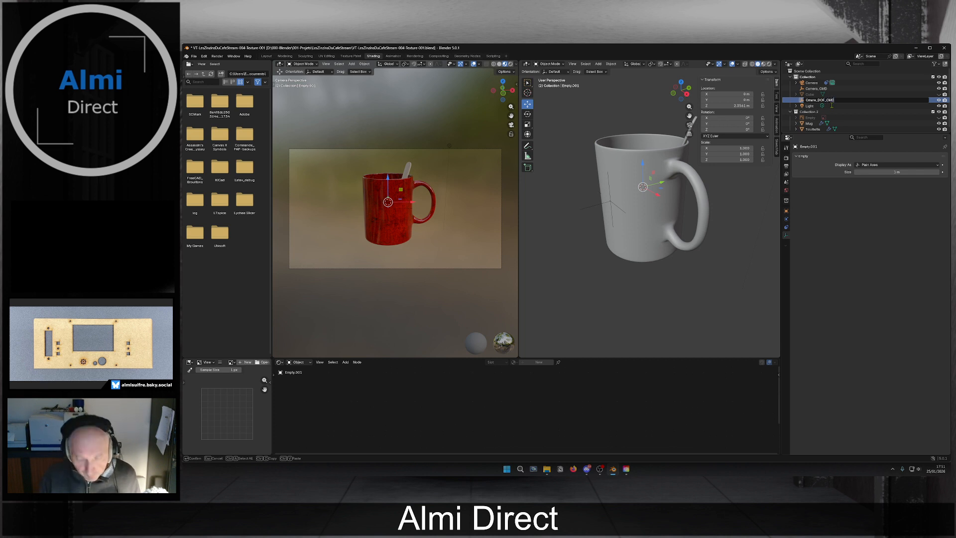
key(Return)
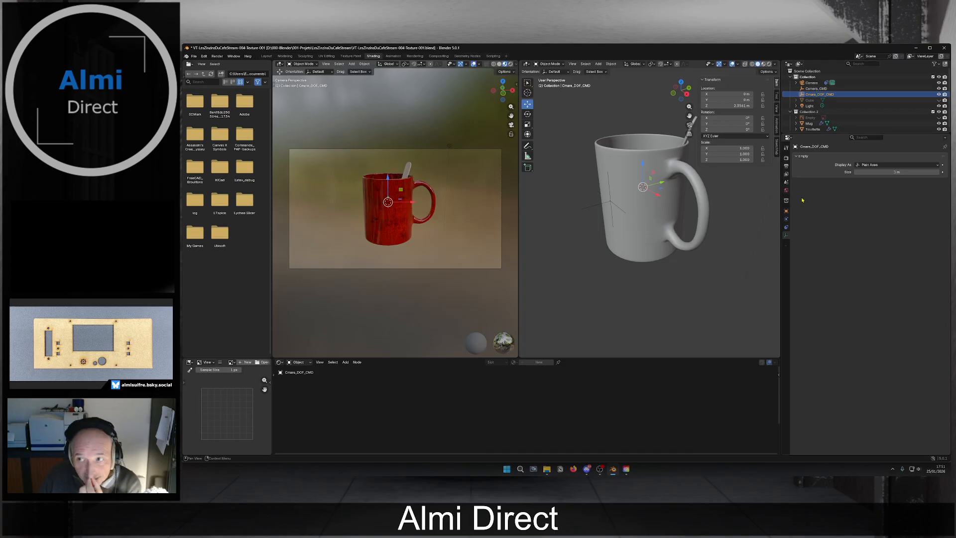
Set the camera's depth-of-field focus object to the Cmara_DOF_CMD empty, and save the file.
scroll(624, 202, down, 7)
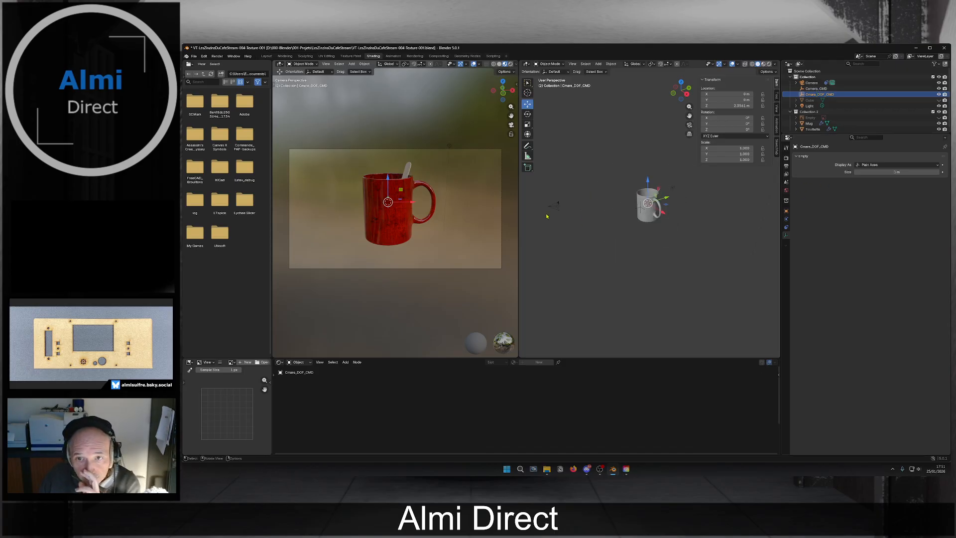
click(552, 209)
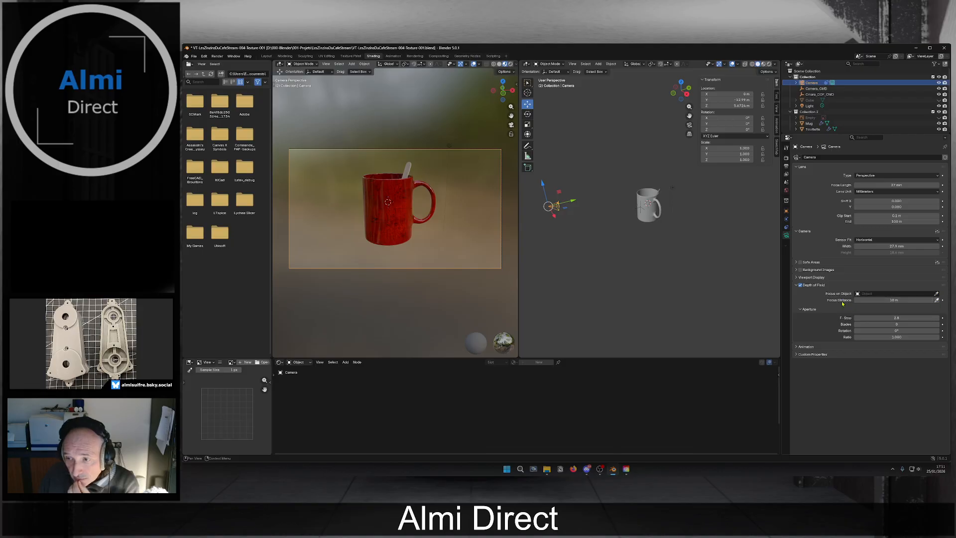
click(936, 299)
click(819, 94)
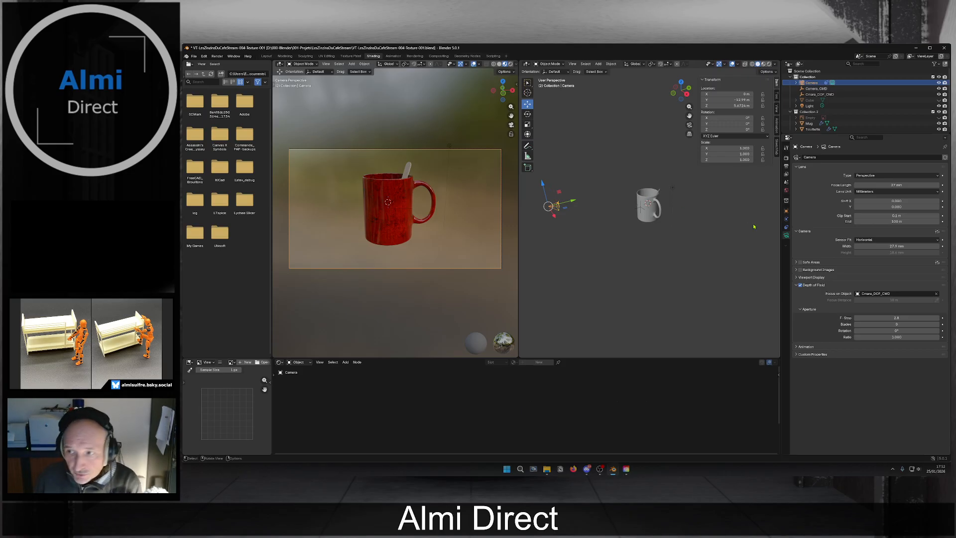
click(194, 55)
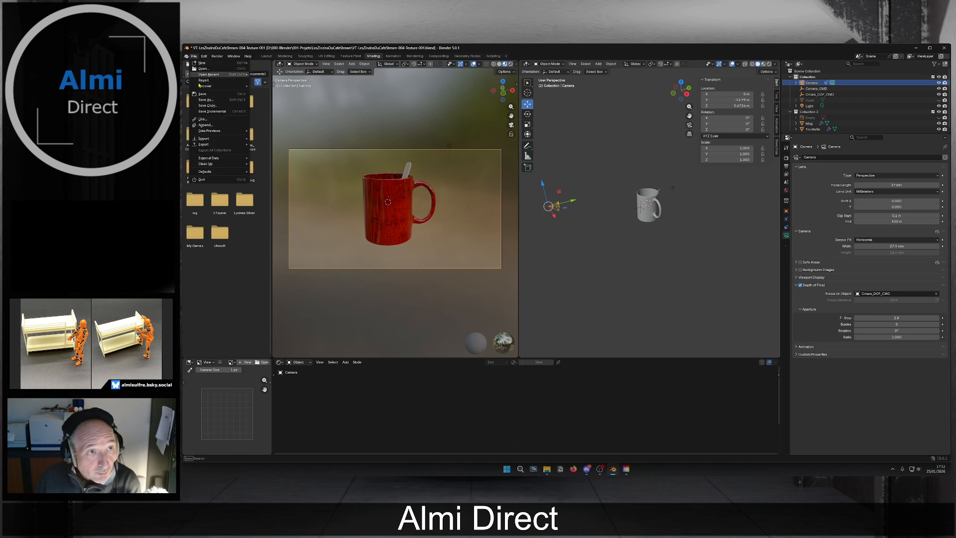
click(212, 94)
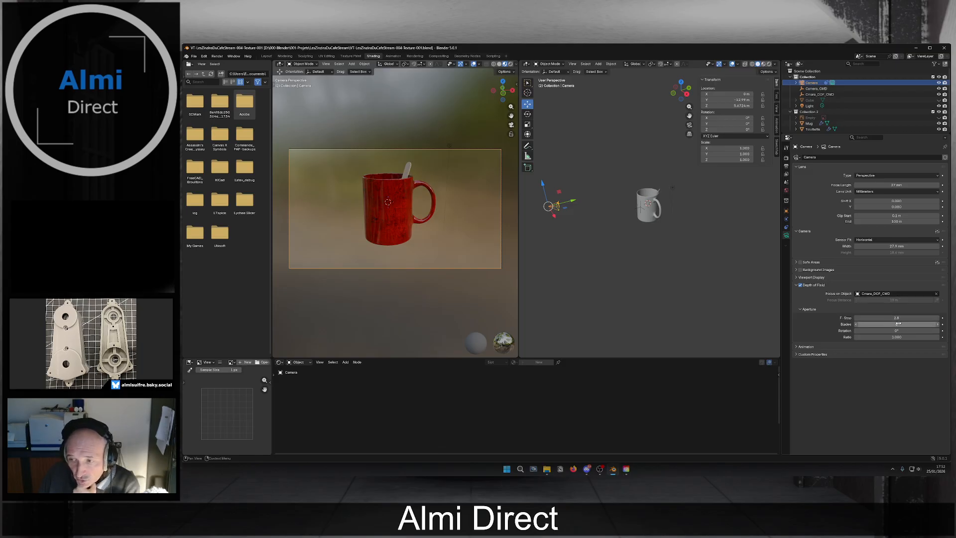
Try different aperture blade and rotation values on the camera, and reset them to 0 blades, 0° rotation and a ratio of 1.
mouse_move(900, 327)
mouse_down()
mouse_move(907, 324)
mouse_move(887, 330)
mouse_move(901, 337)
mouse_up()
scroll(424, 230, up, 4)
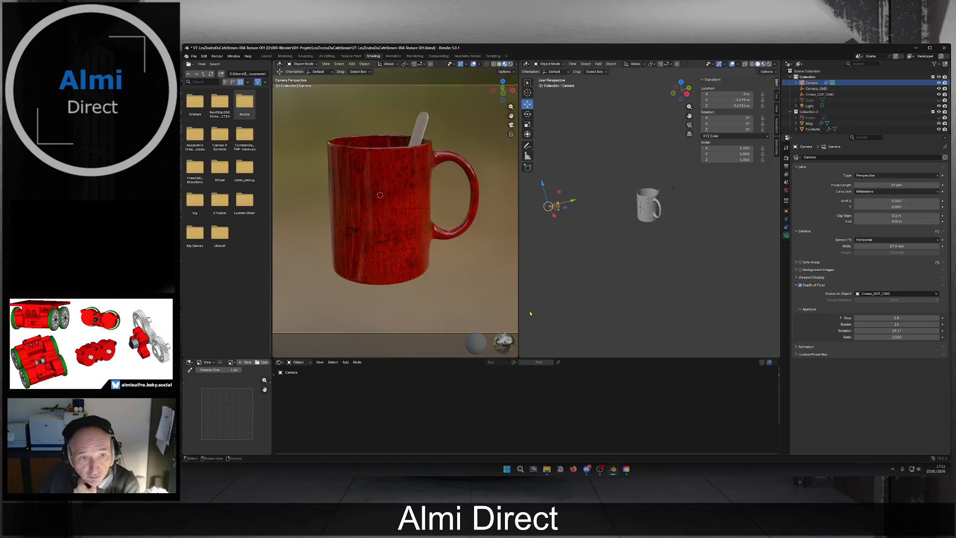
click(907, 325)
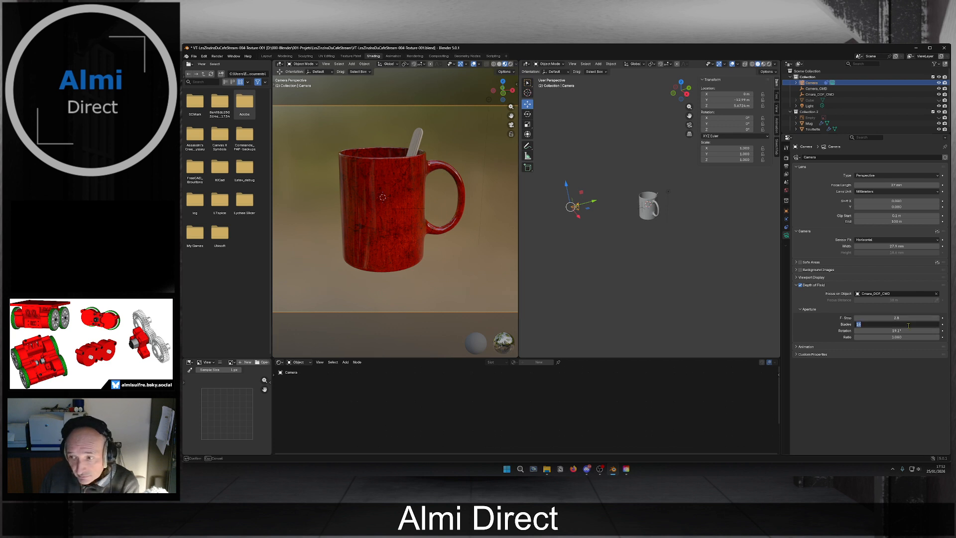
text(0)
key(Return)
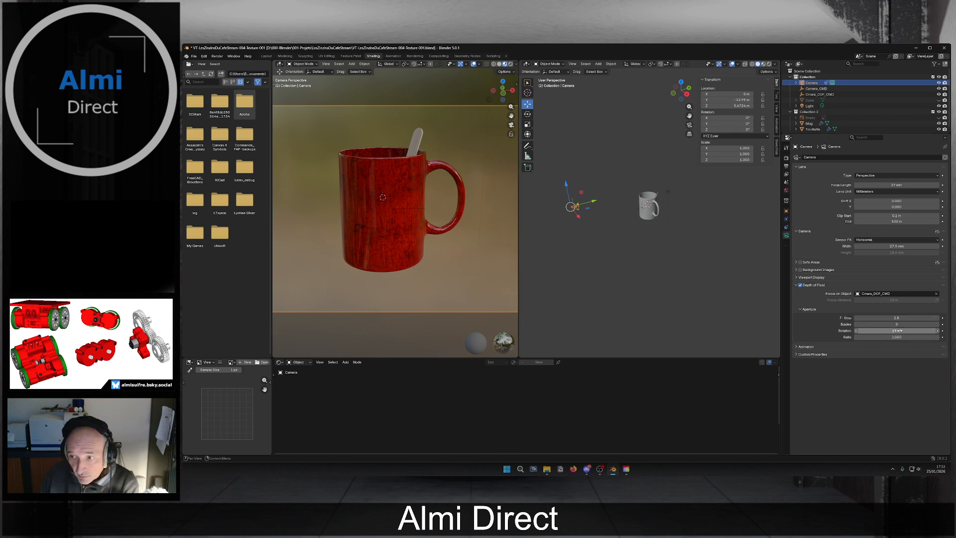
click(900, 331)
text(0)
key(Return)
click(905, 332)
key(Return)
click(904, 338)
text(1)
key(Return)
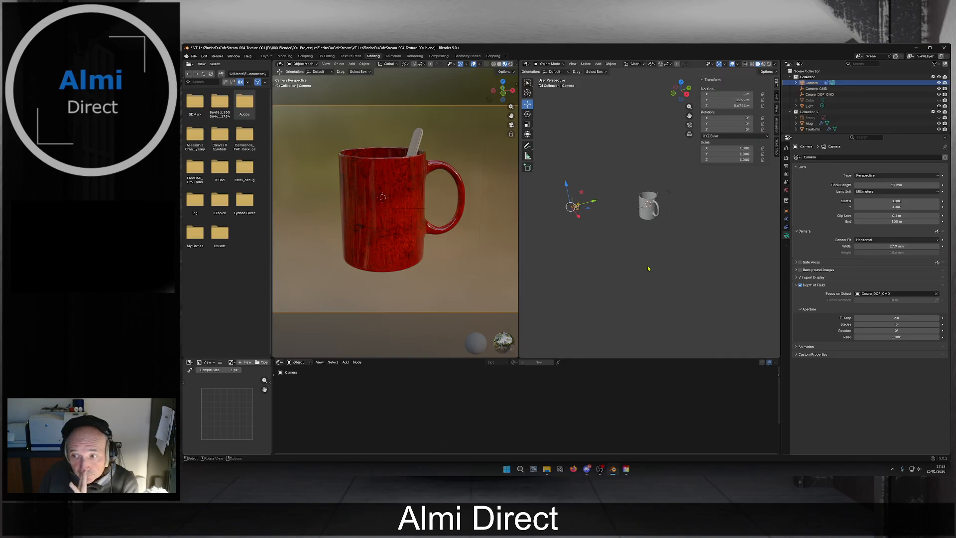
Clear the camera's depth-of-field focus object and assign the Cmara_DOF_CMD empty again.
click(935, 294)
click(936, 294)
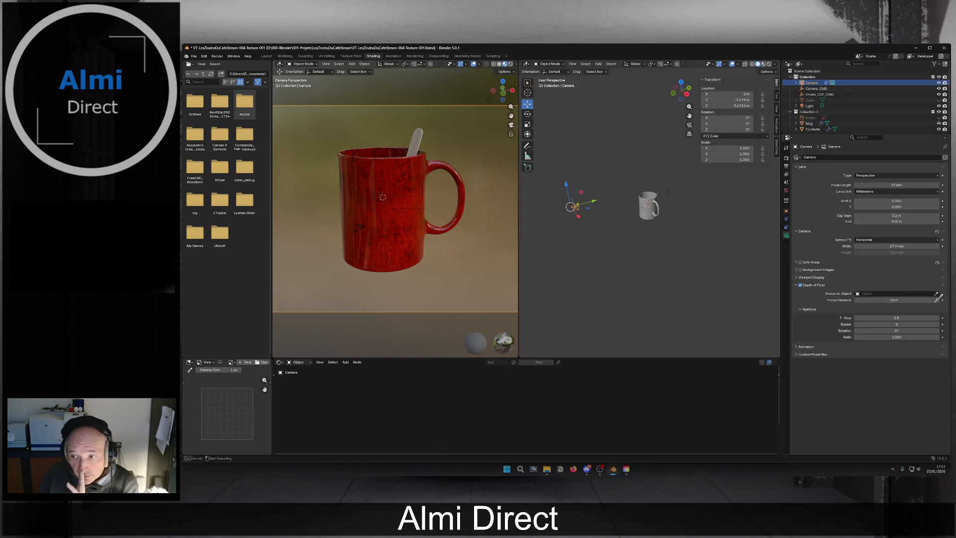
key(Escape)
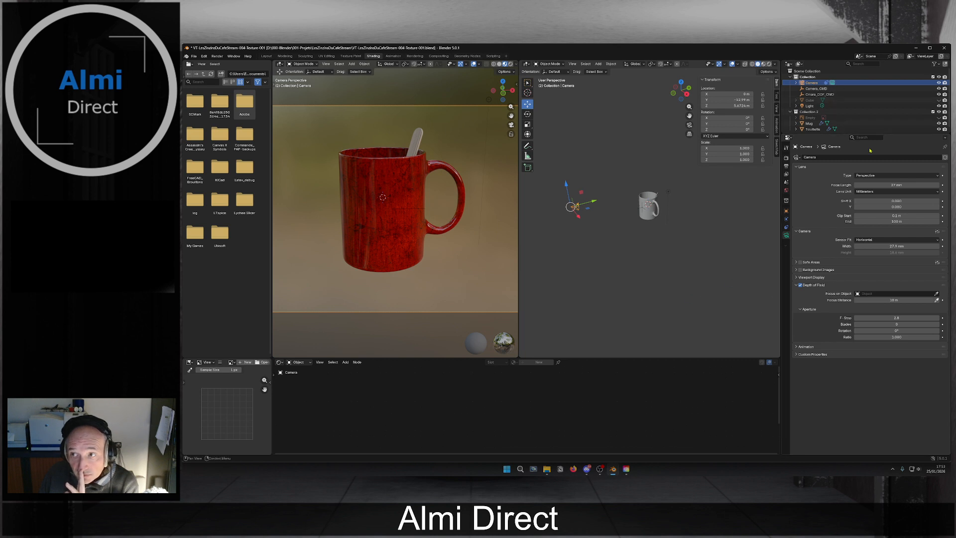
click(936, 293)
click(830, 95)
click(937, 294)
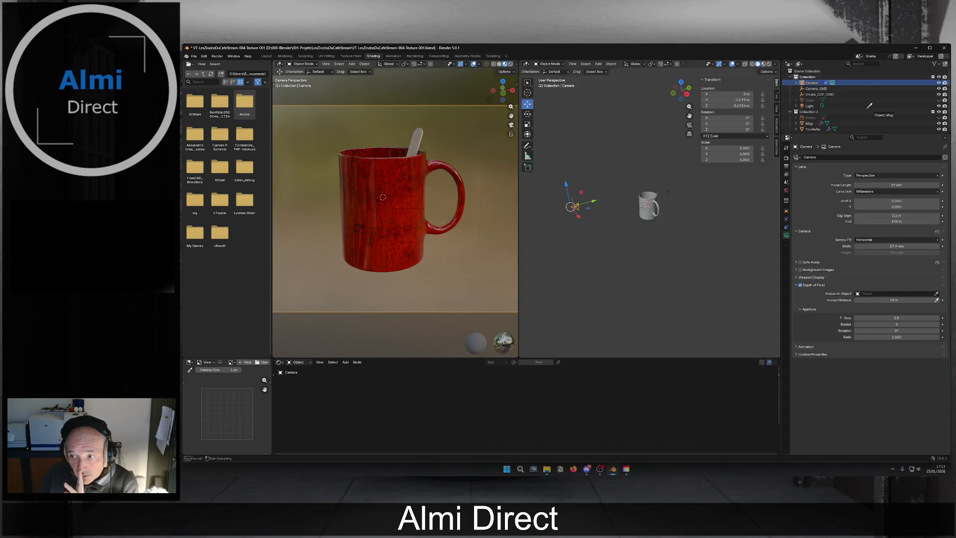
click(820, 94)
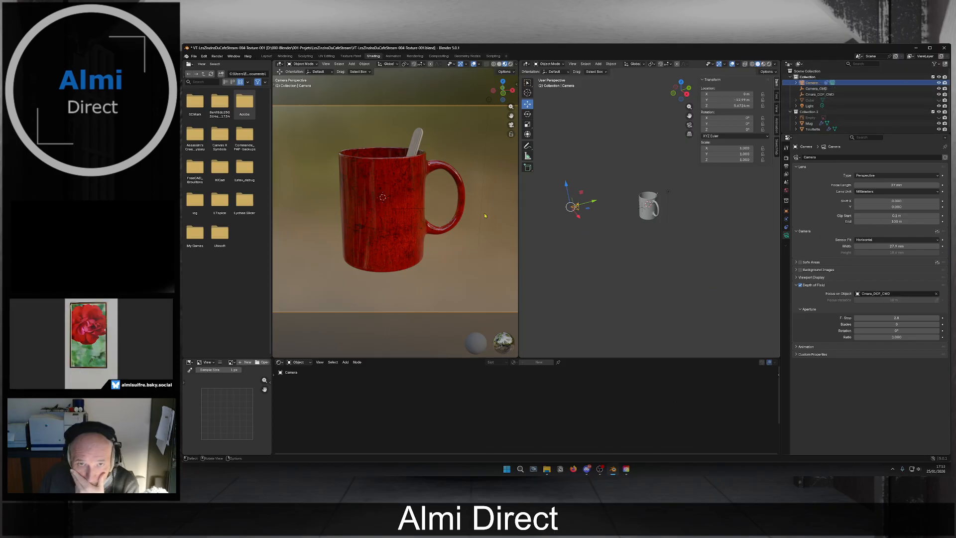
Set the render output resolution to 1024 × 1024 px, keeping the scale at 100%.
scroll(434, 224, down, 3)
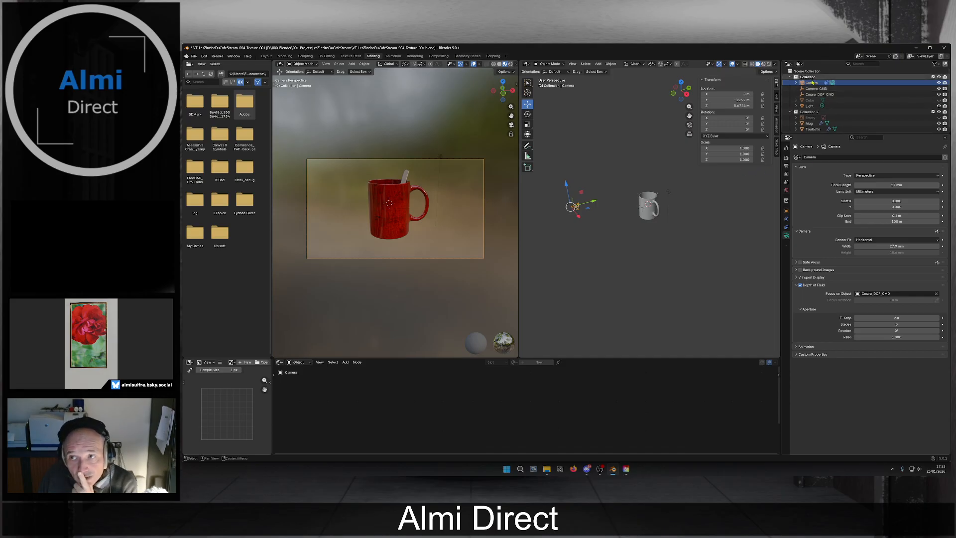
click(786, 158)
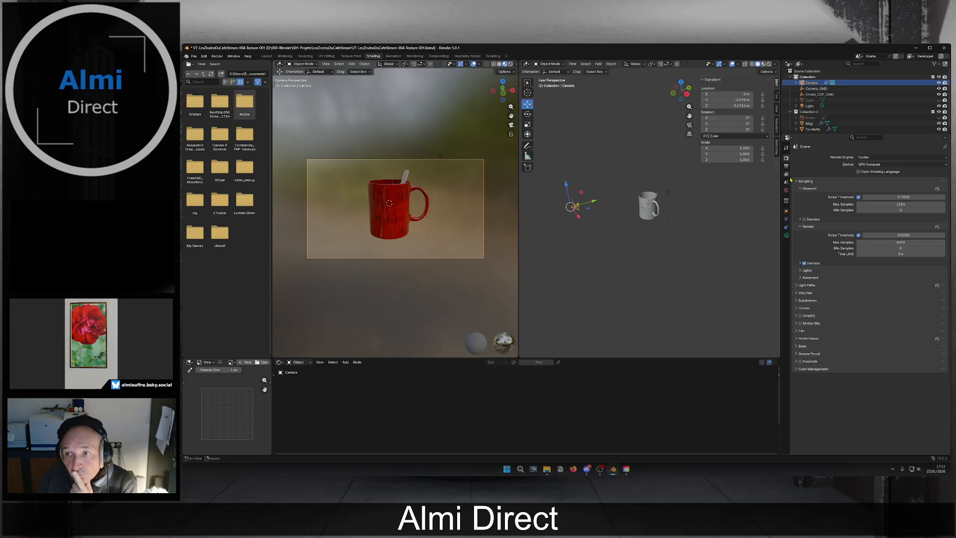
click(786, 166)
click(899, 164)
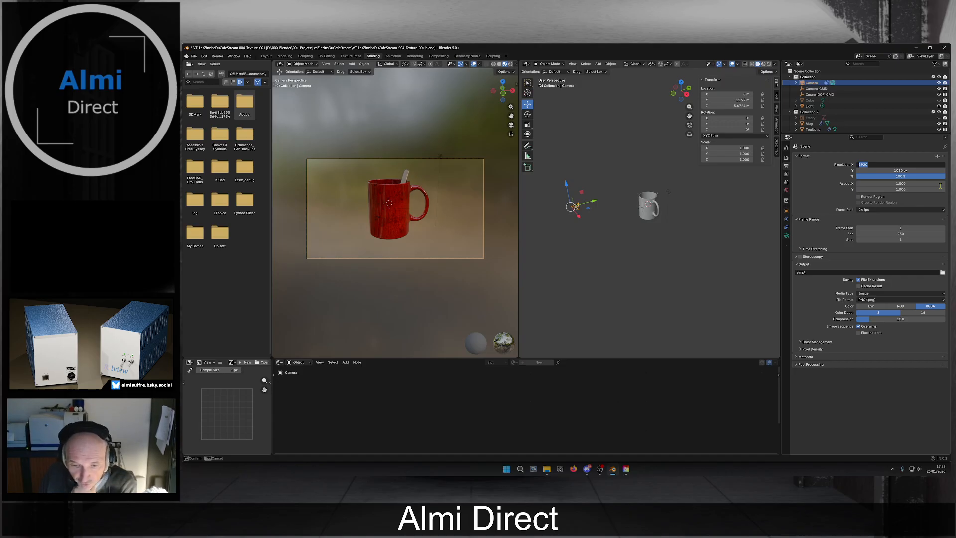
text(10)
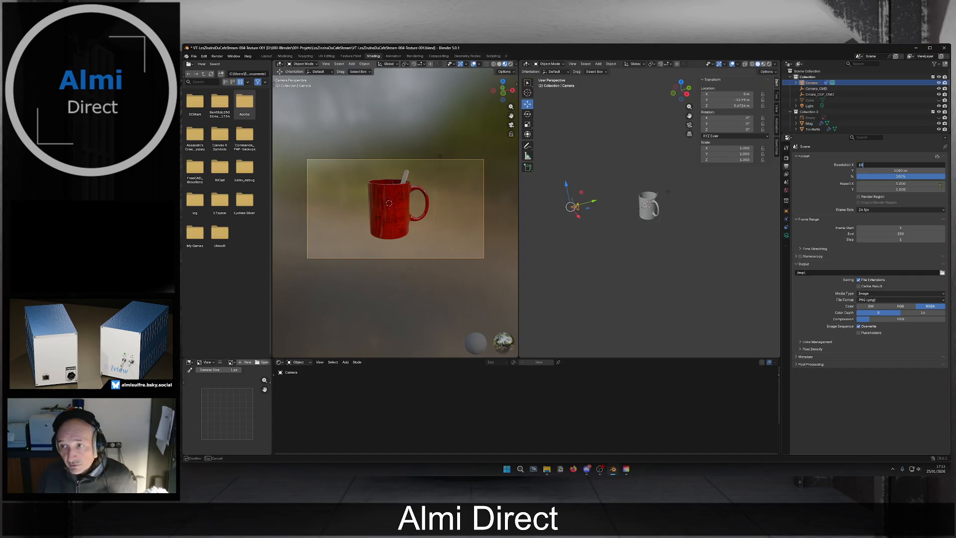
text(24)
key(Tab)
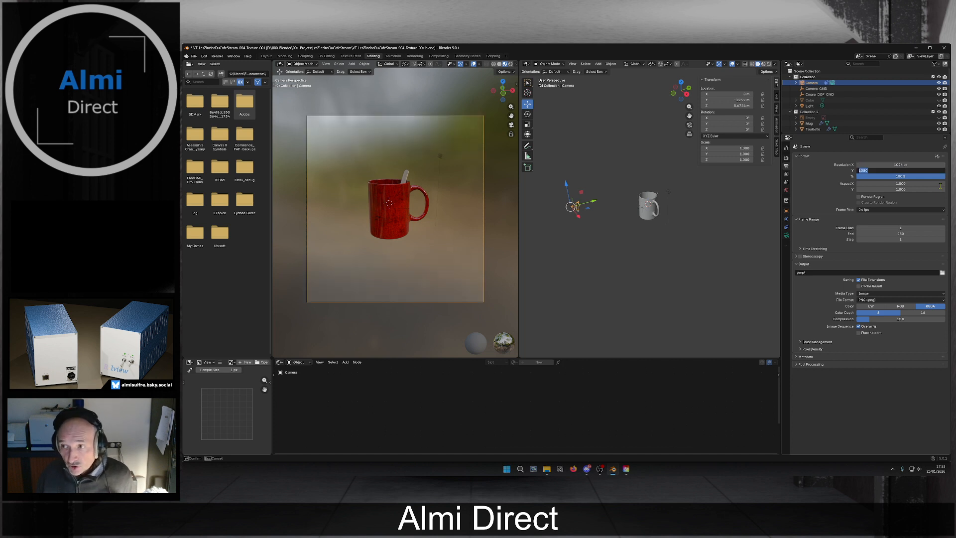
text(10)
key(Tab)
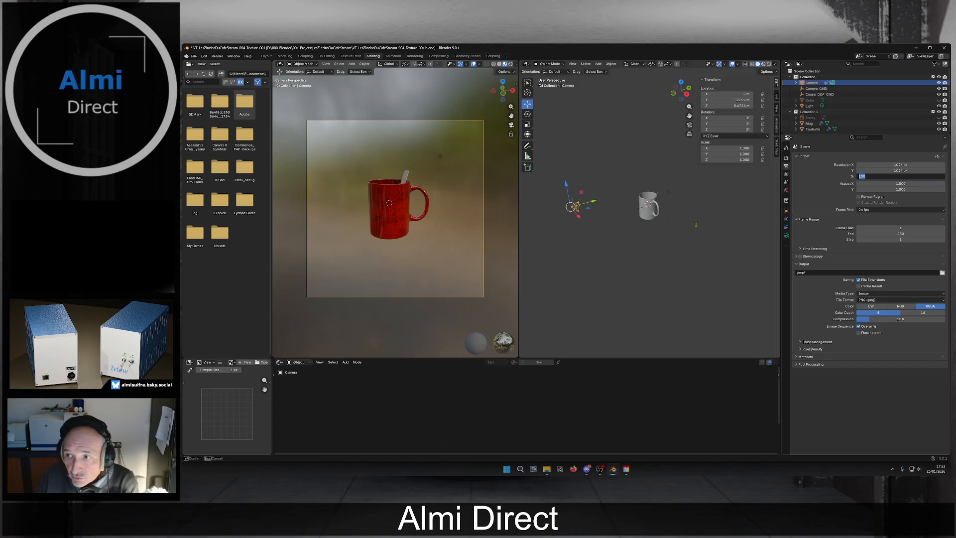
key(Return)
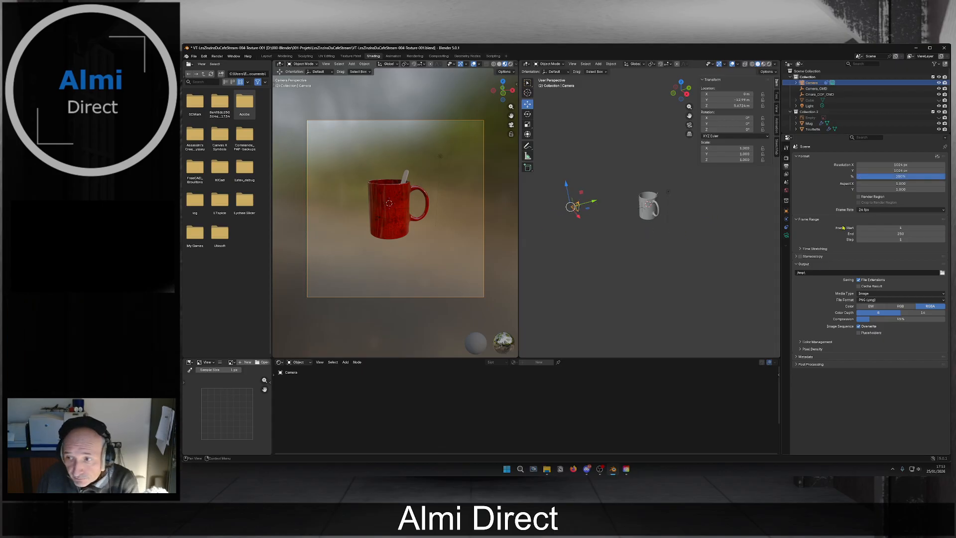
Try a 32 mm focal length on the camera, and set it to 50 mm.
click(785, 234)
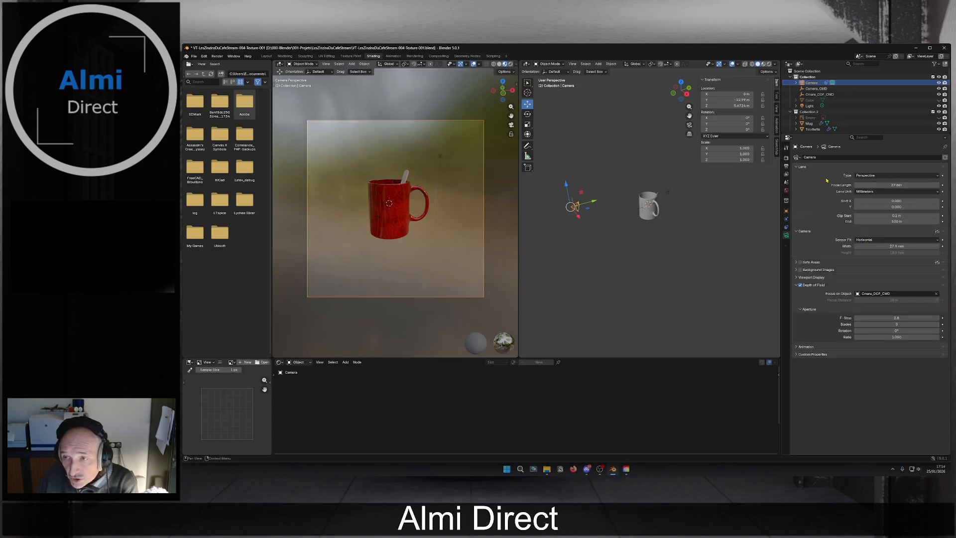
click(896, 185)
text(32)
key(Return)
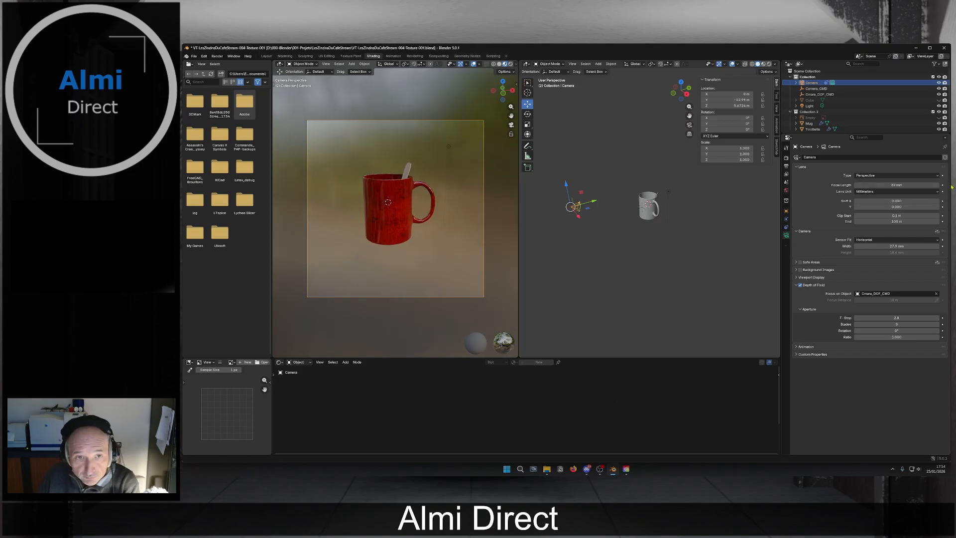
click(911, 186)
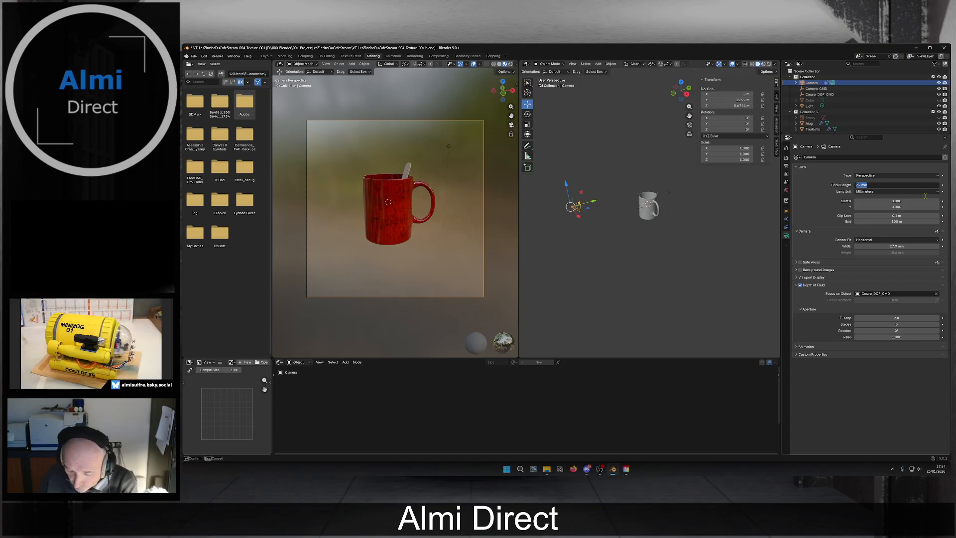
text(50)
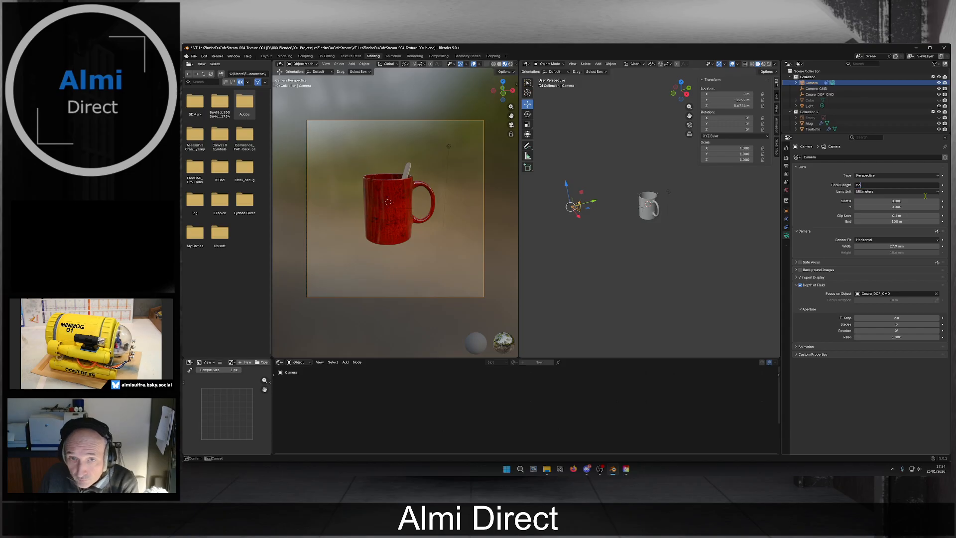
key(Return)
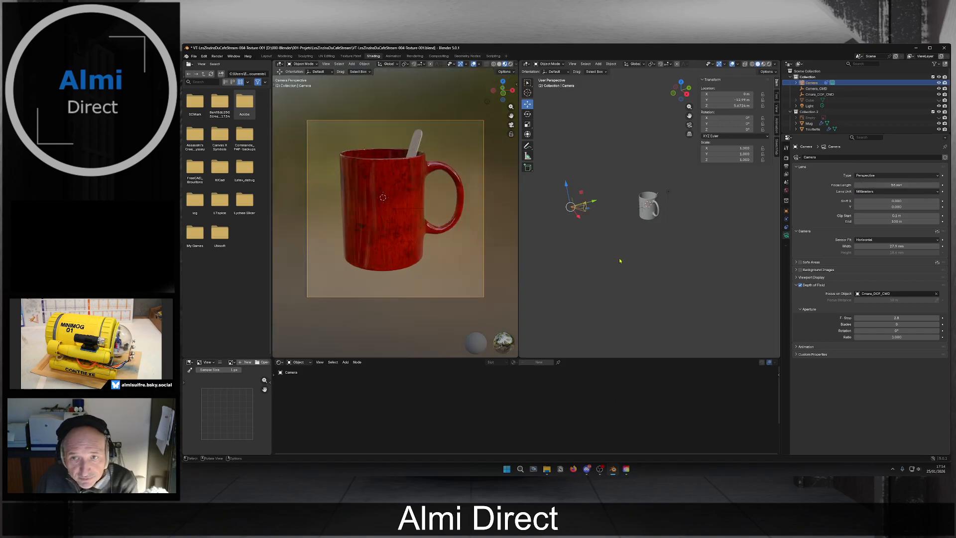
Unhide the cube in the first collection and delete it from the scene.
click(644, 239)
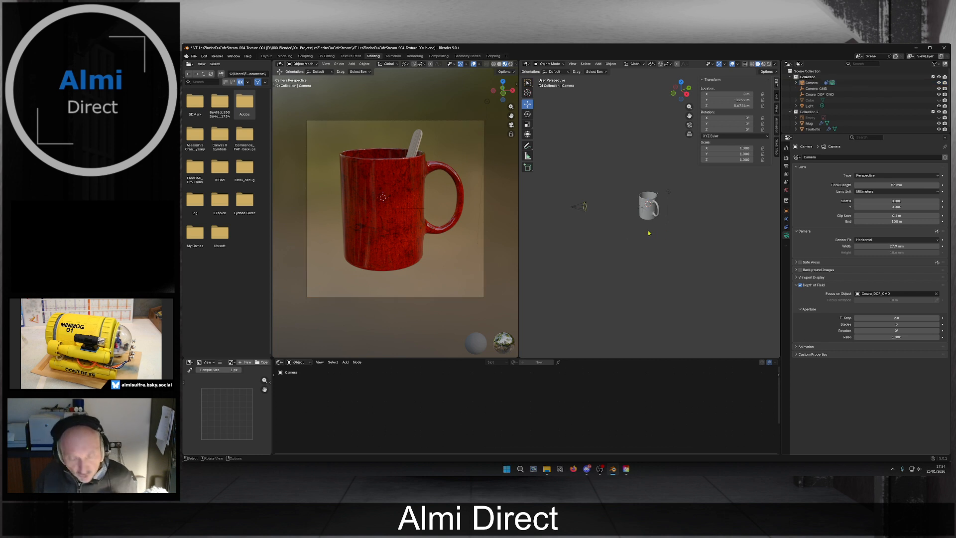
click(817, 113)
click(807, 77)
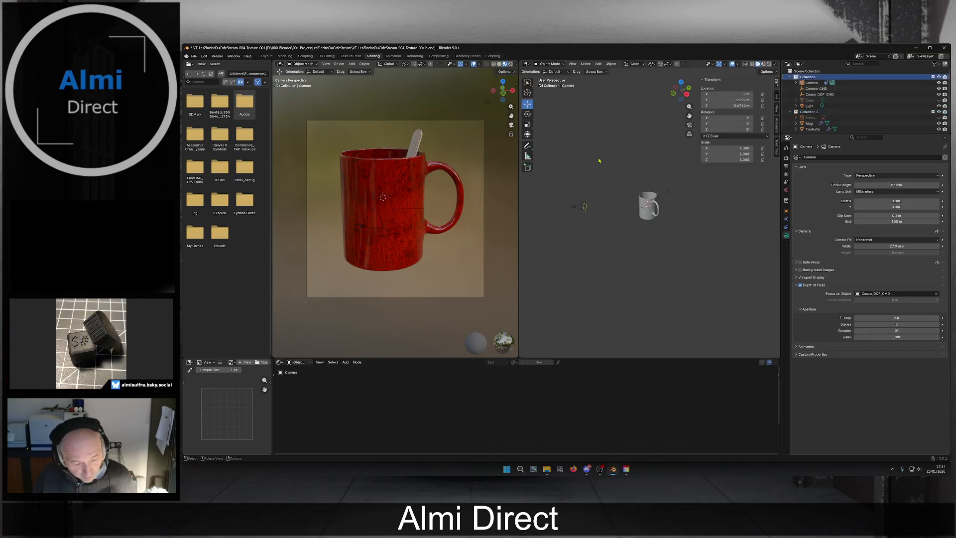
click(849, 101)
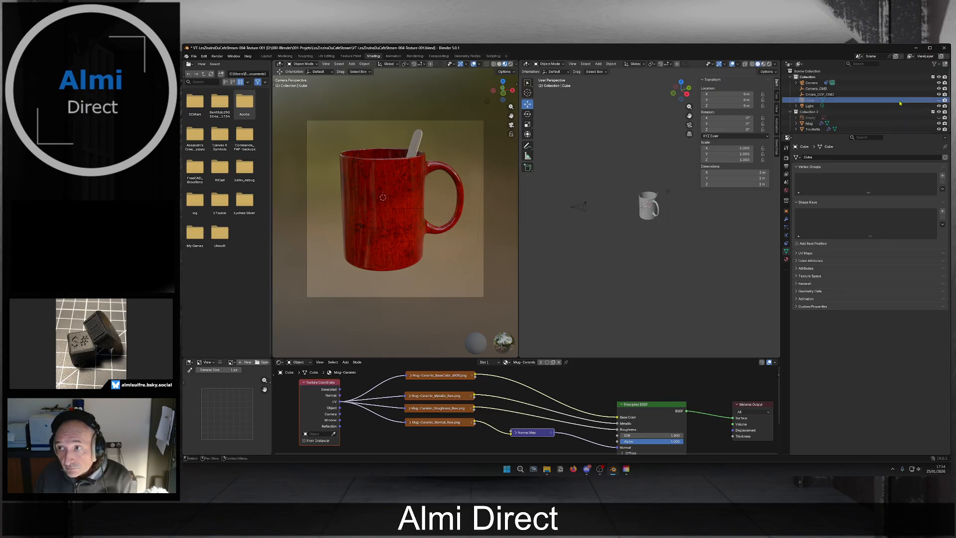
click(938, 100)
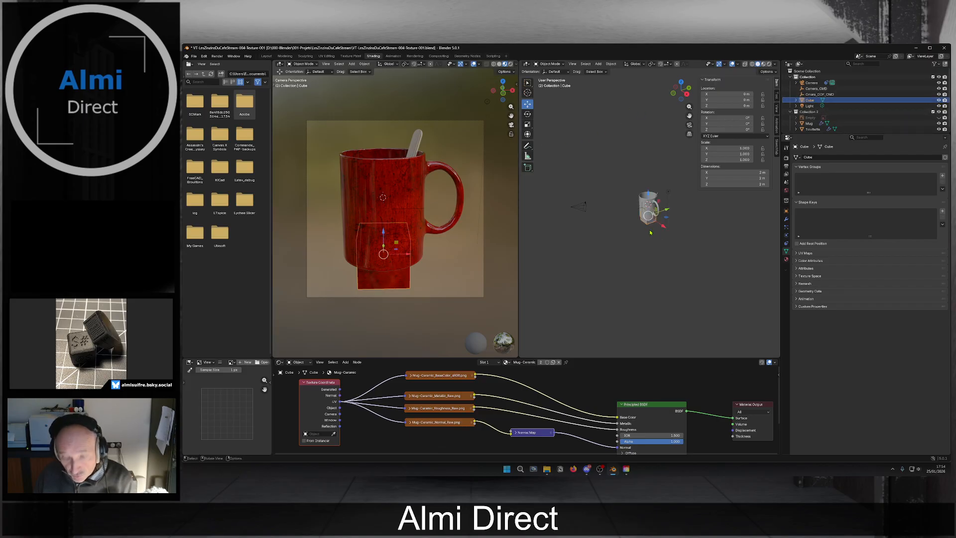
key(Delete)
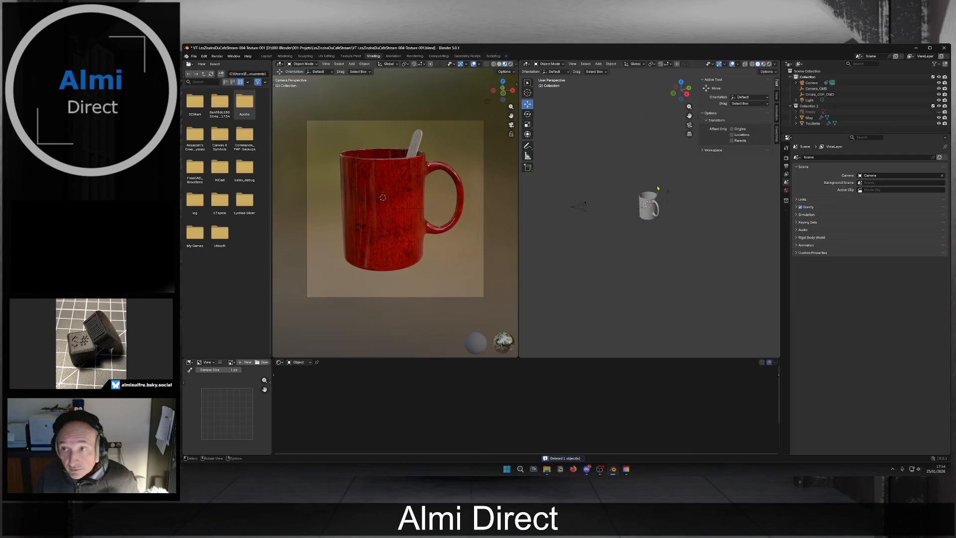
Add a mesh plane to the first collection and set its X rotation to 90° so it stands upright.
click(808, 77)
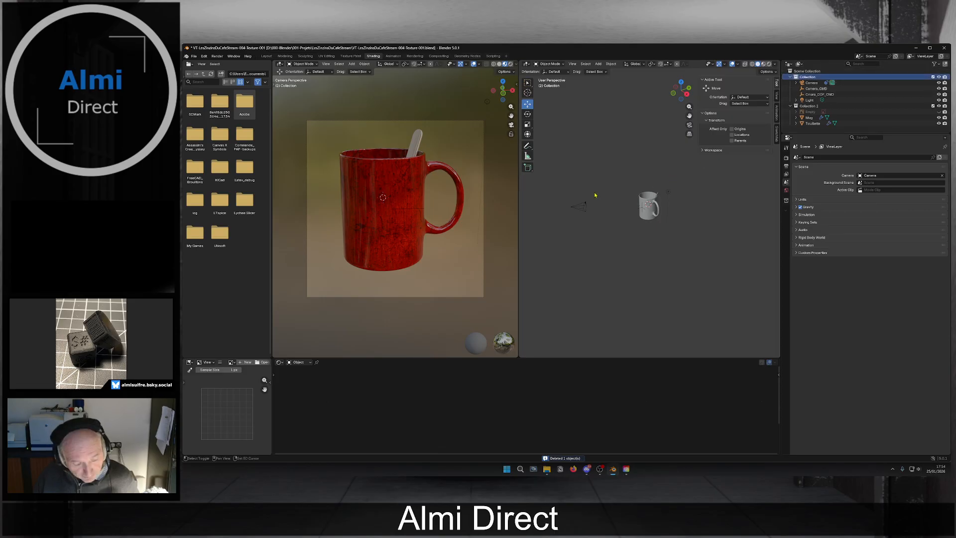
key(shift+a)
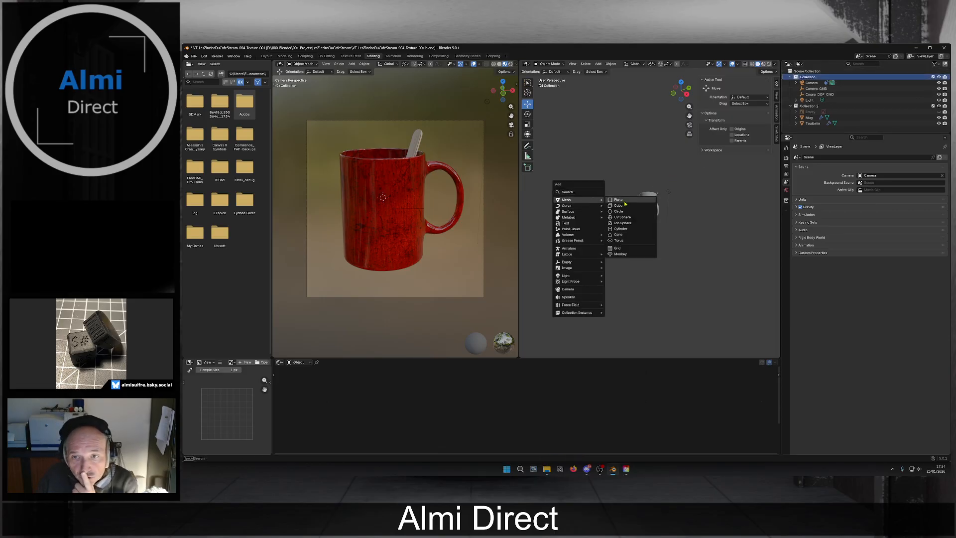
click(618, 200)
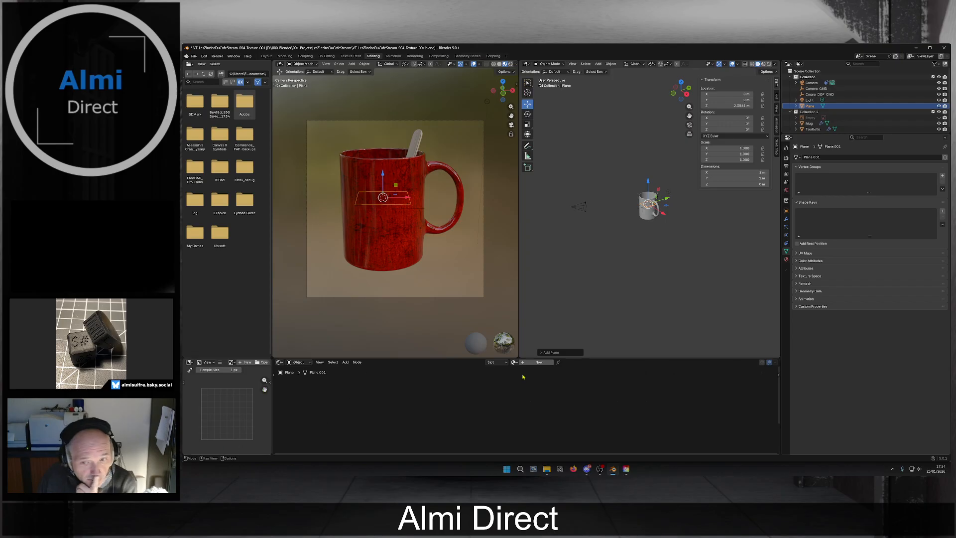
click(551, 352)
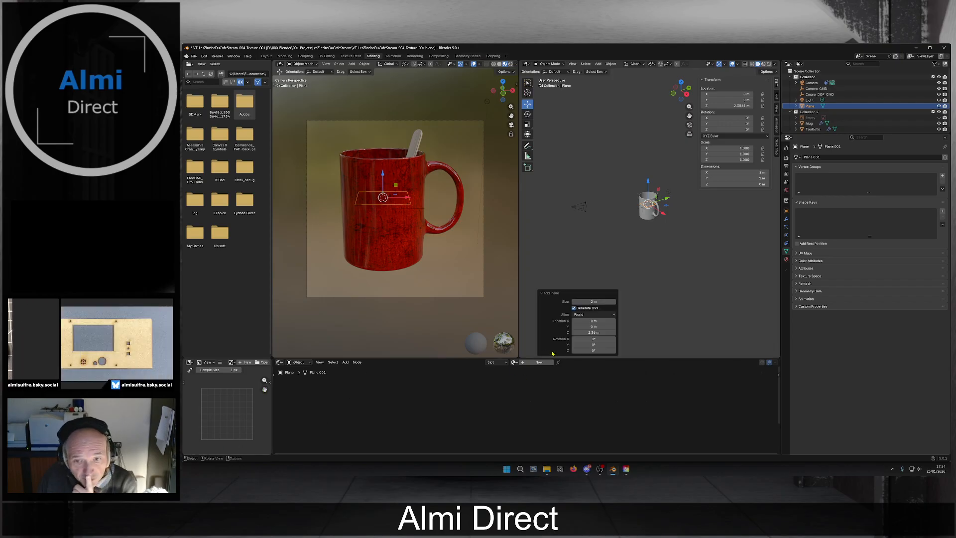
click(594, 338)
text(9)
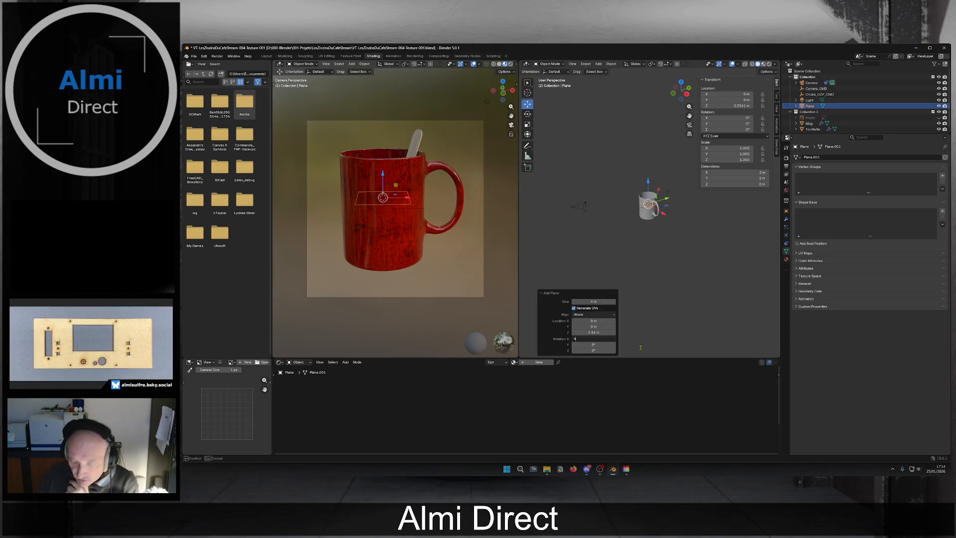
key(Return)
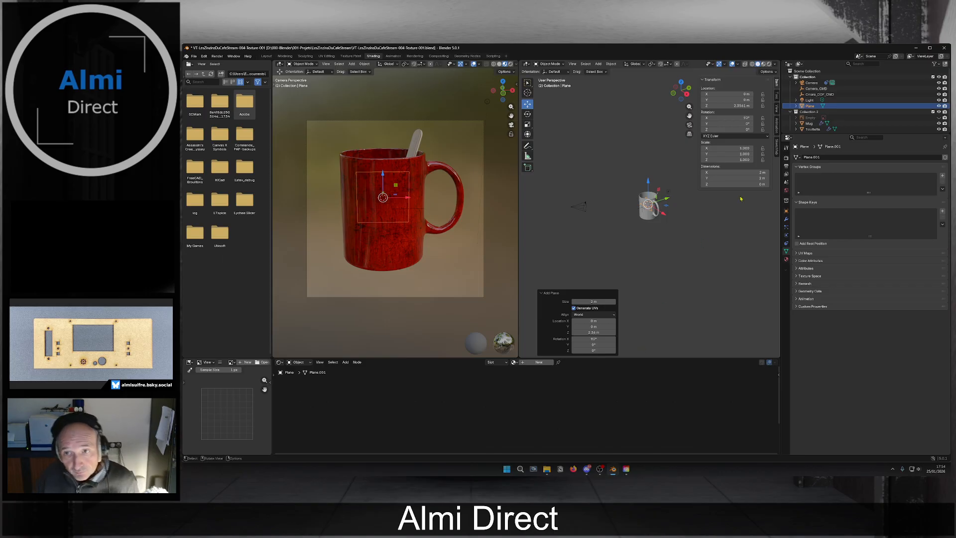
Move the upright plane along Y behind the mug and scale it up to about 19.9 m square as a backdrop.
key(s)
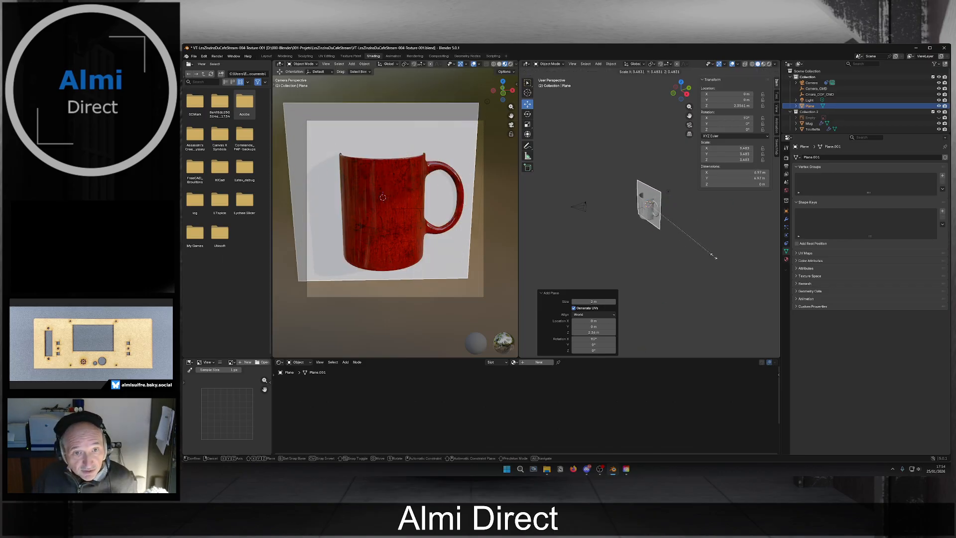
click(716, 257)
key(g)
key(y)
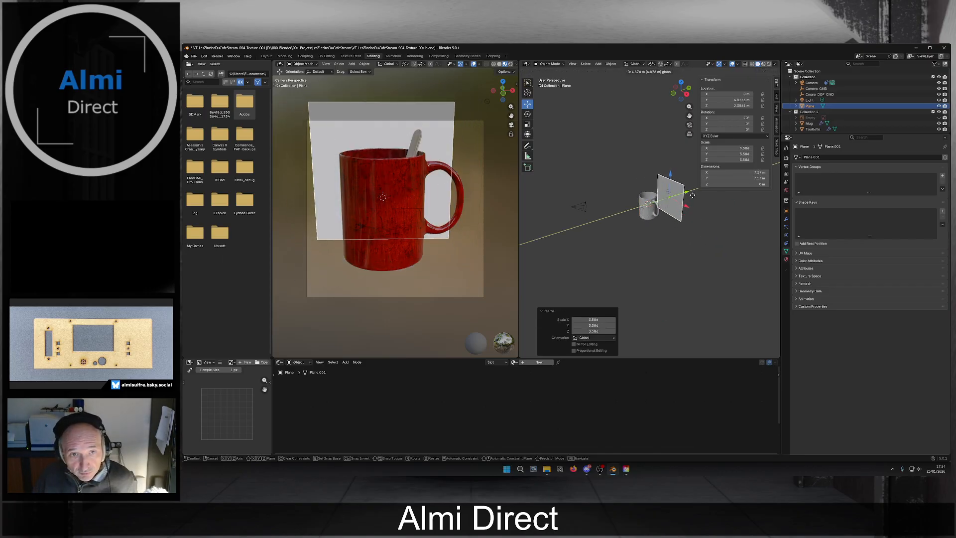
click(697, 194)
key(s)
click(631, 255)
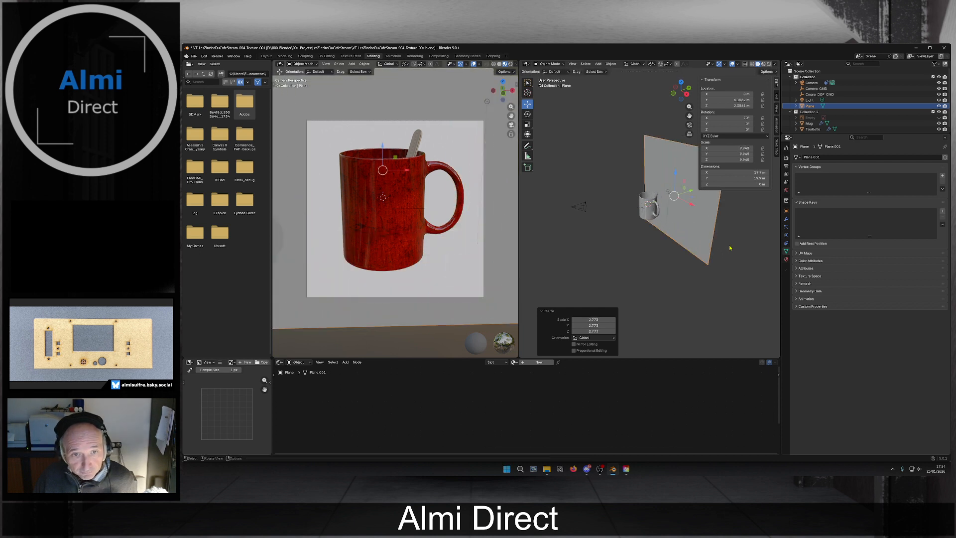
Create a new material on the backdrop plane and darken its base color to black.
scroll(634, 253, down, 5)
middle_drag(617, 233, 661, 240)
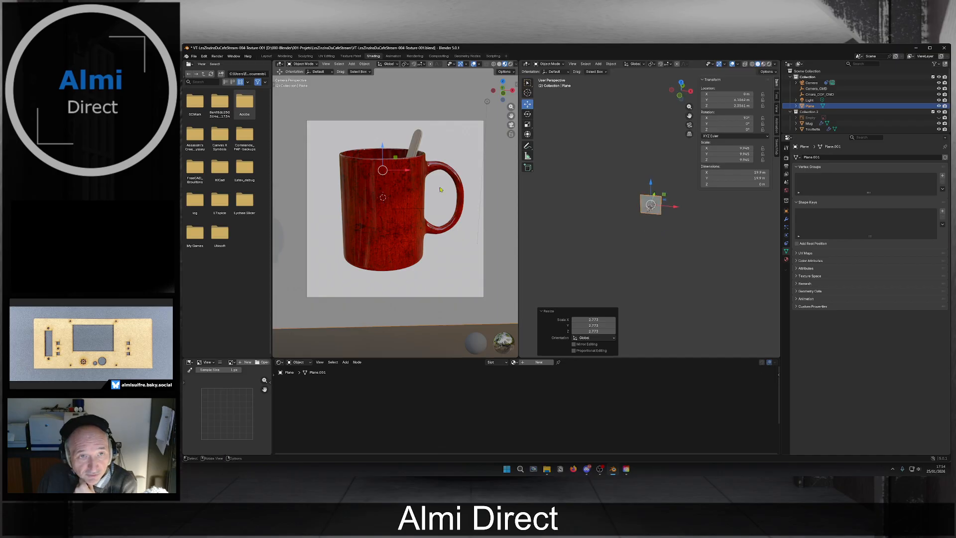
scroll(415, 236, down, 4)
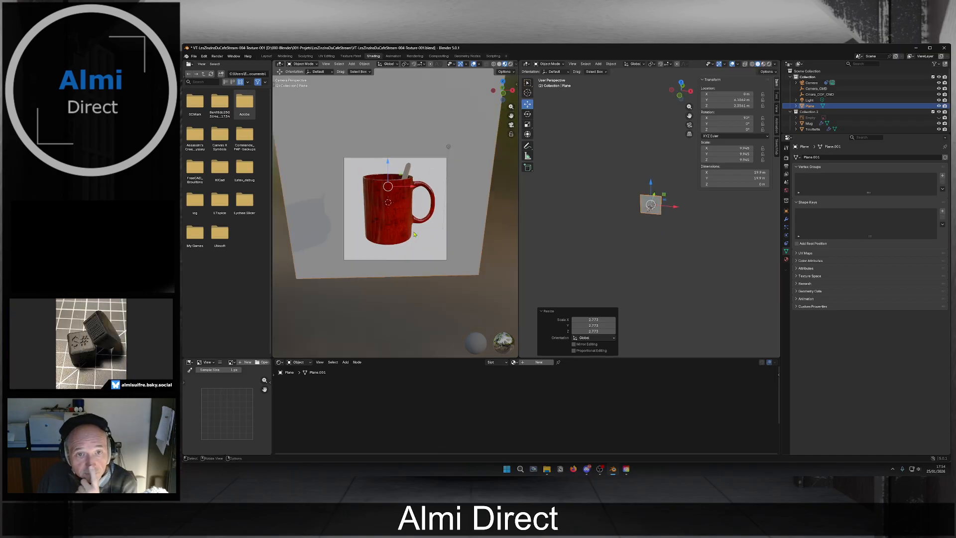
scroll(415, 236, up, 5)
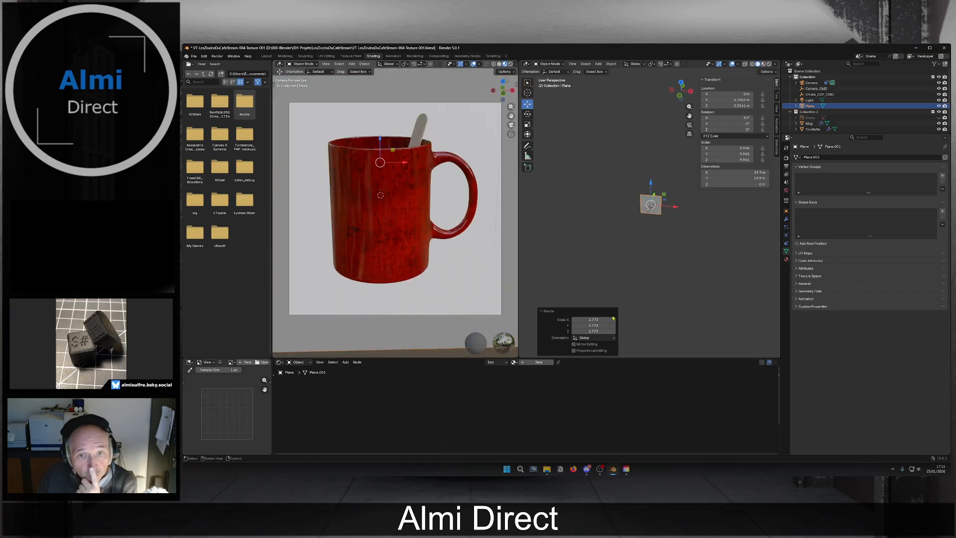
scroll(681, 246, up, 8)
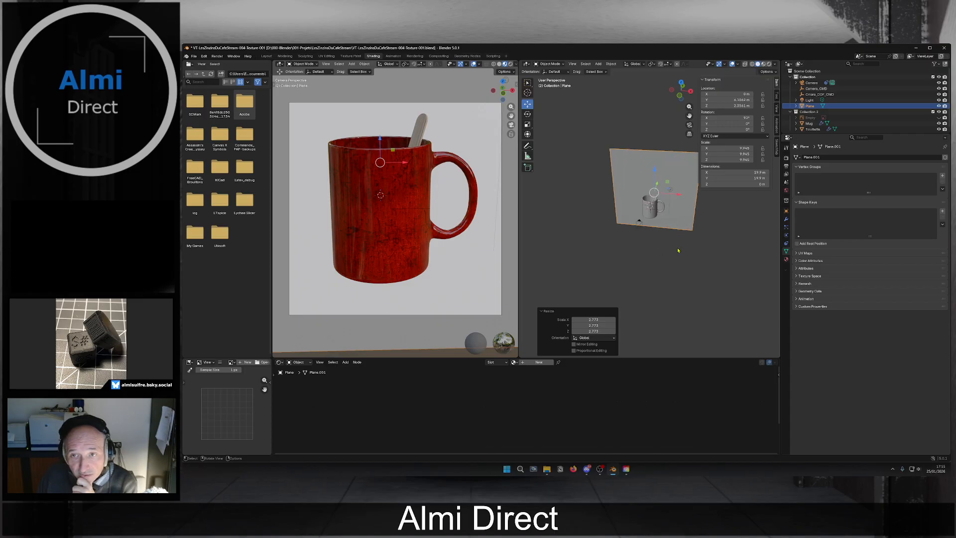
middle_drag(680, 245, 707, 247)
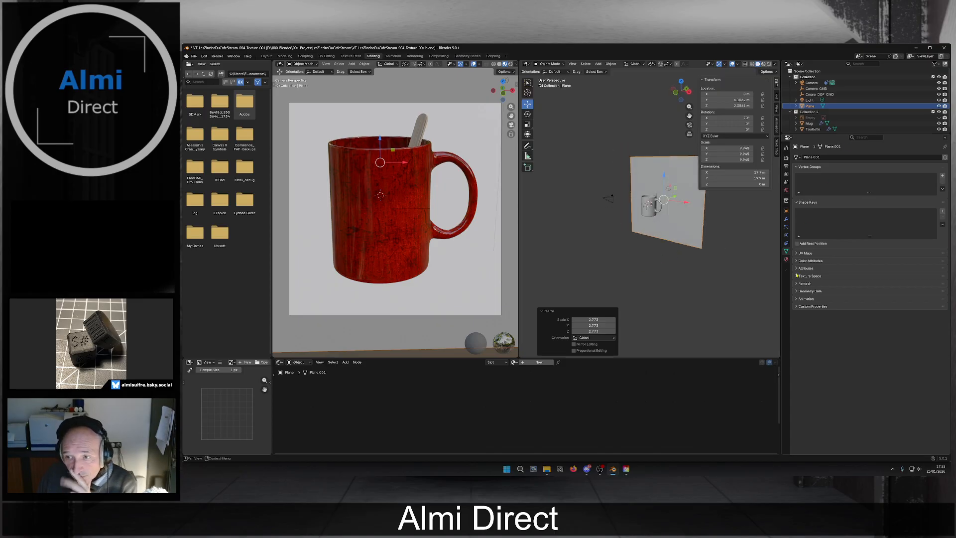
click(786, 259)
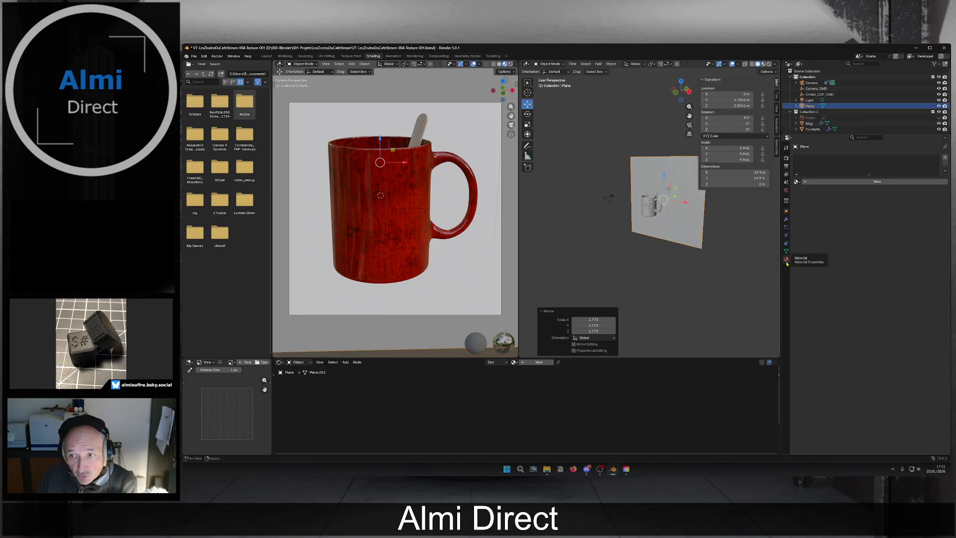
click(833, 182)
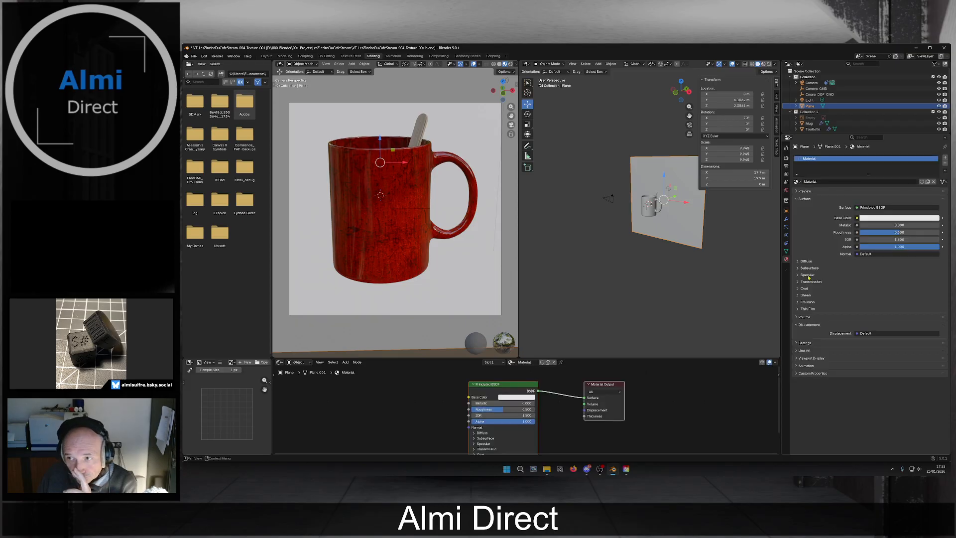
click(903, 218)
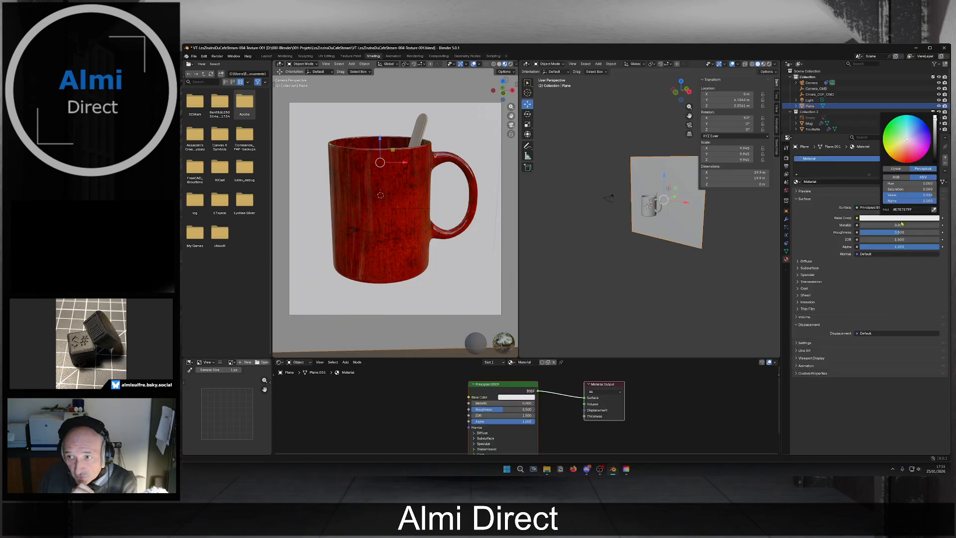
drag(935, 126, 934, 162)
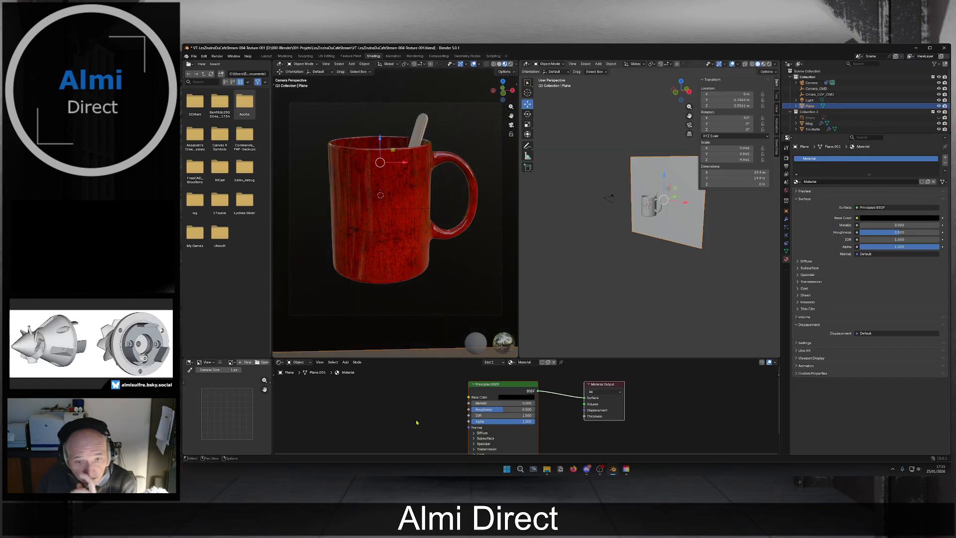
Set the roughness of the backdrop's Principled BSDF to 1.000, and look over its Coat settings.
middle_drag(506, 410, 584, 385)
scroll(584, 385, up, 1)
mouse_move(590, 377)
mouse_down()
mouse_move(637, 378)
mouse_move(561, 377)
mouse_move(607, 377)
mouse_up()
drag(633, 378, 636, 377)
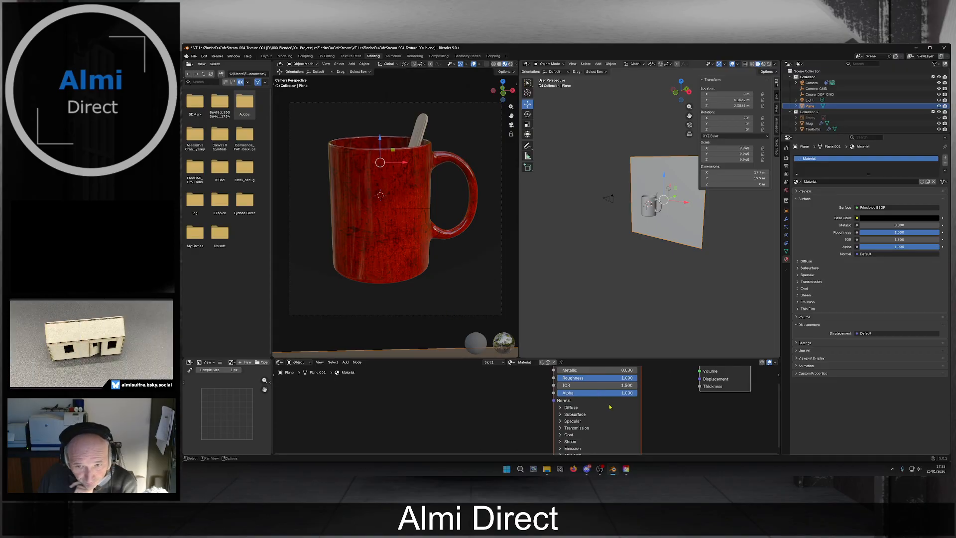
scroll(678, 417, down, 4)
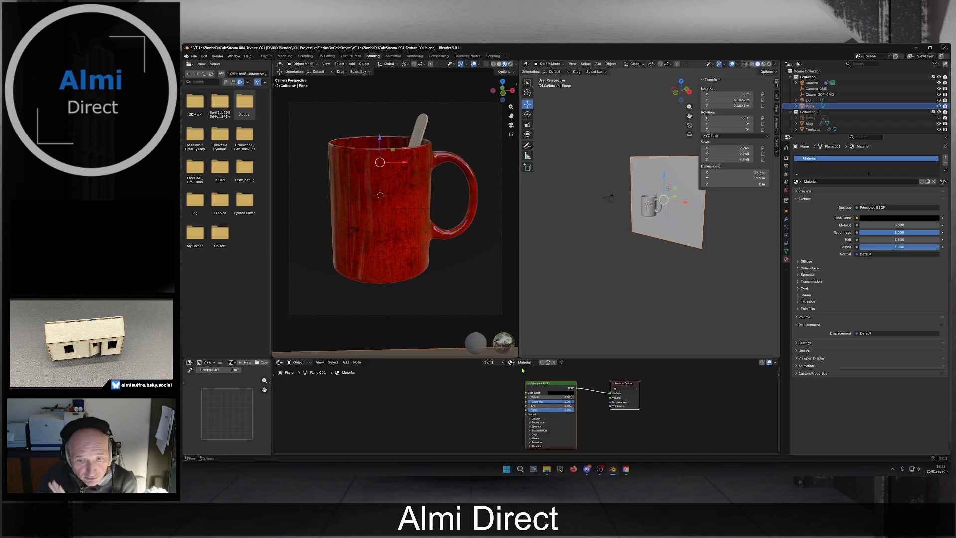
click(533, 435)
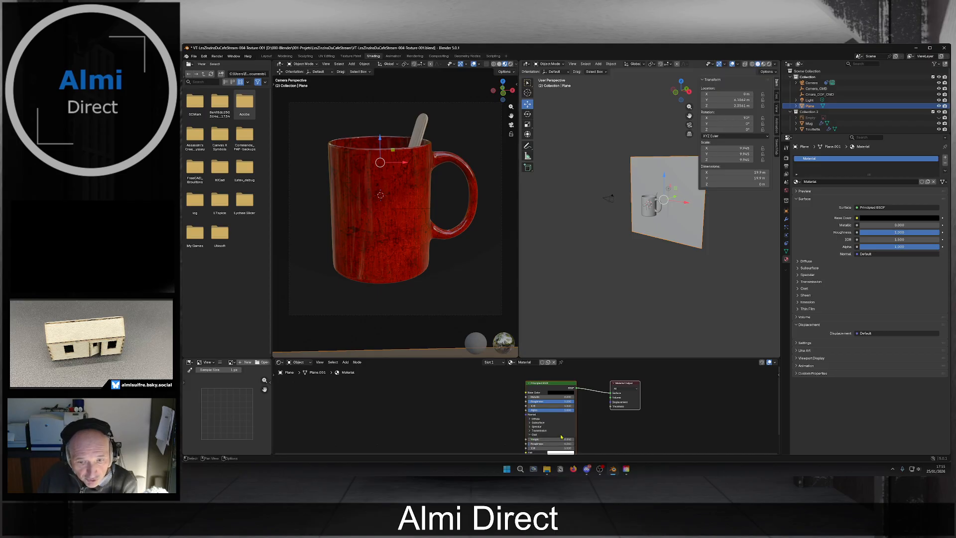
click(532, 435)
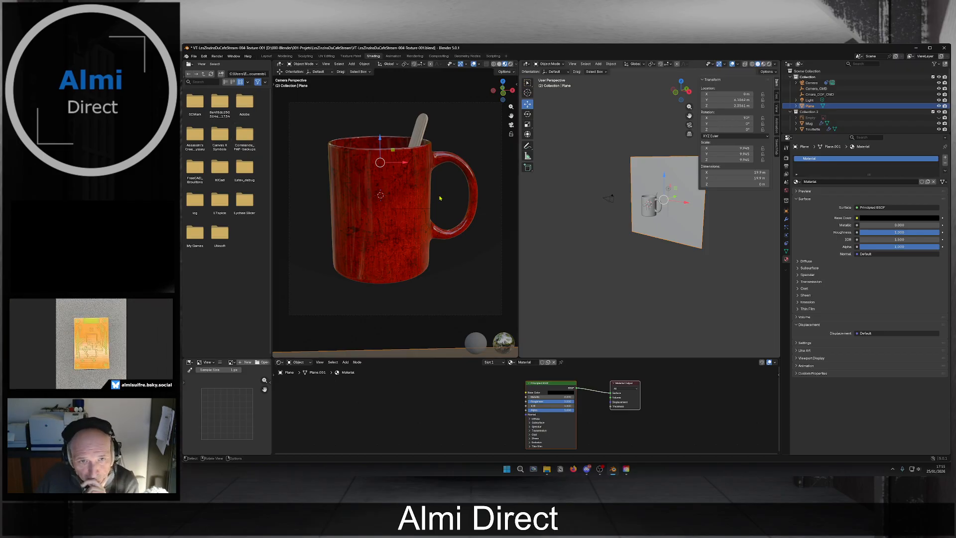
Select the point light in the scene and delete it.
middle_drag(670, 155, 663, 215)
click(663, 204)
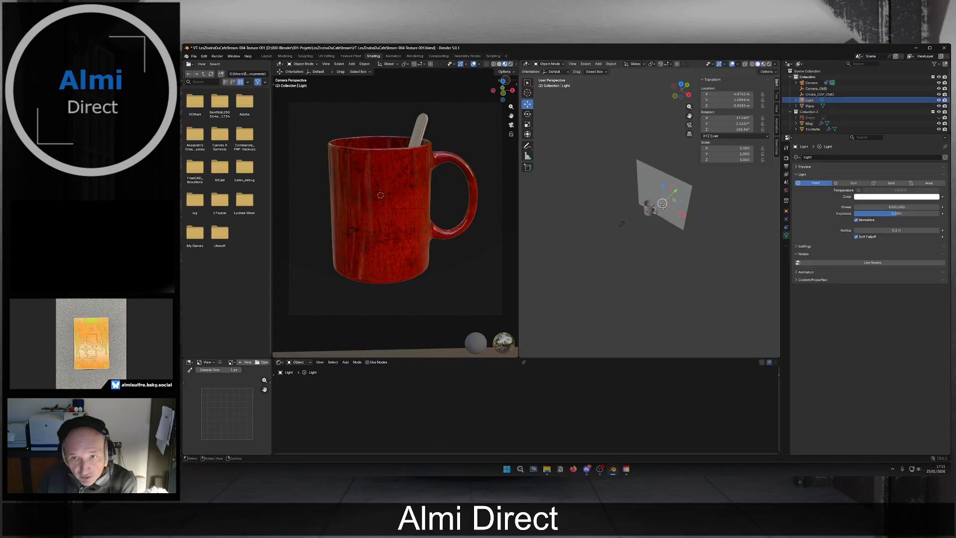
key(Delete)
Add an area light to the main collection.
middle_drag(642, 243, 645, 226)
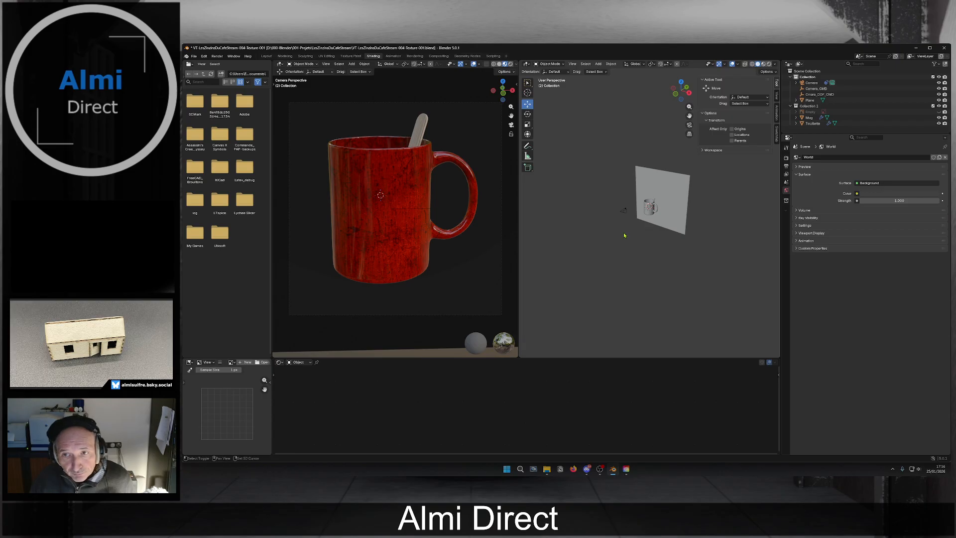
key(shift+a)
mouse_move(629, 232)
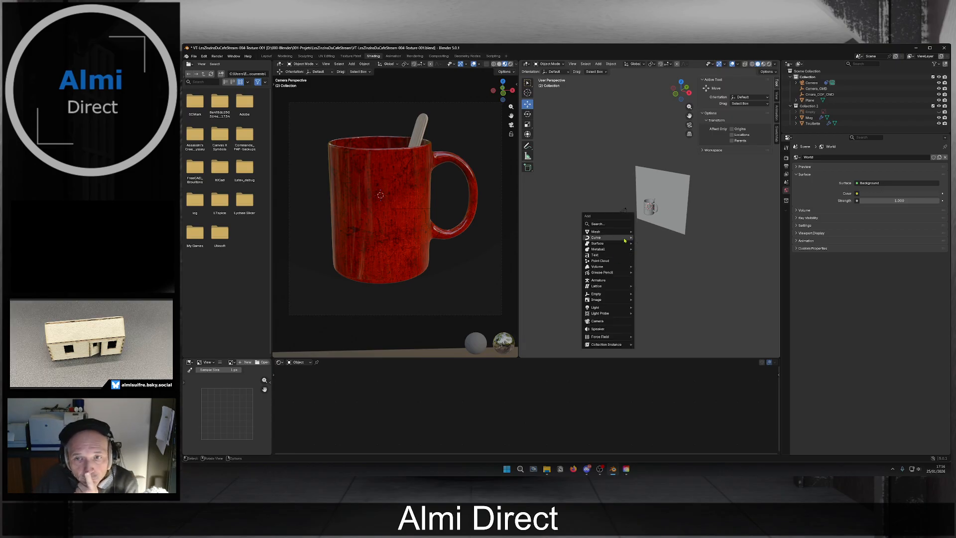
mouse_move(619, 293)
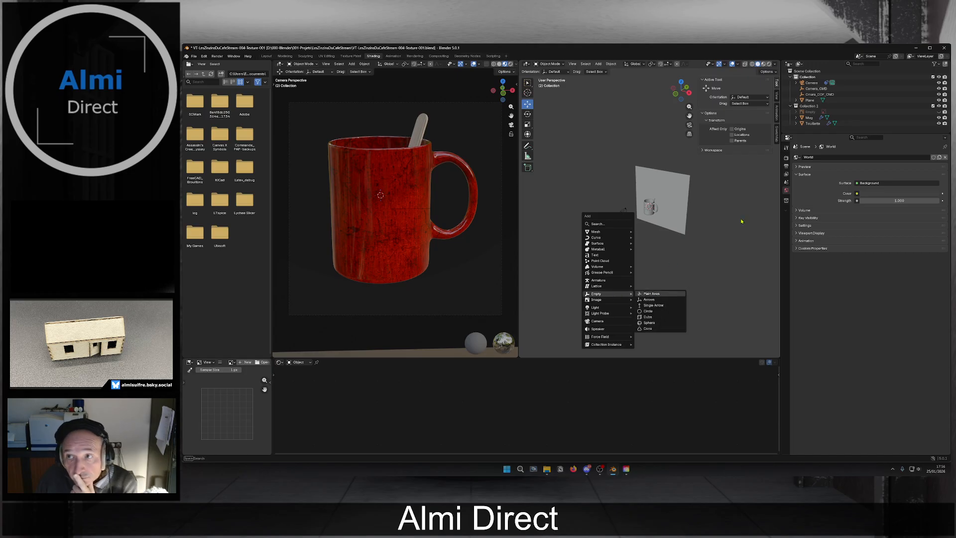
click(816, 77)
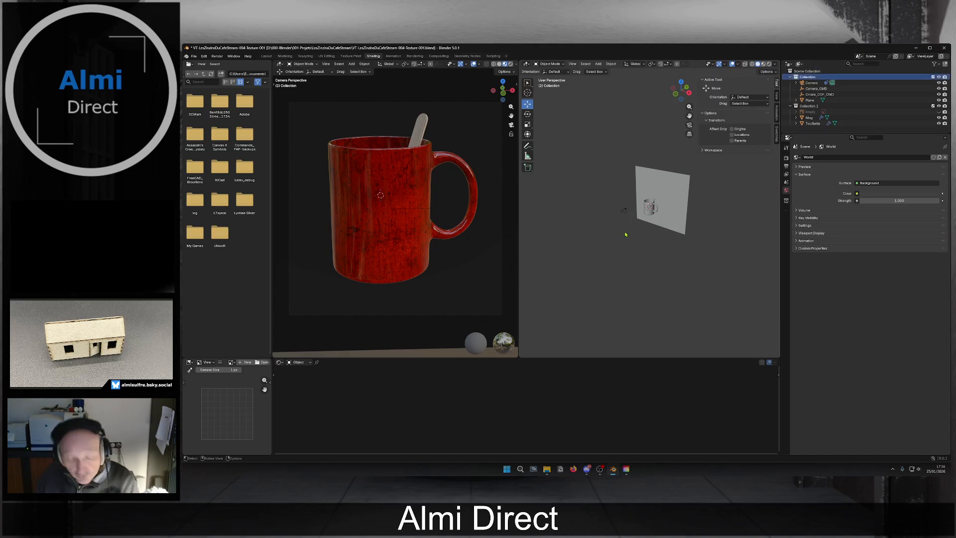
key(shift+a)
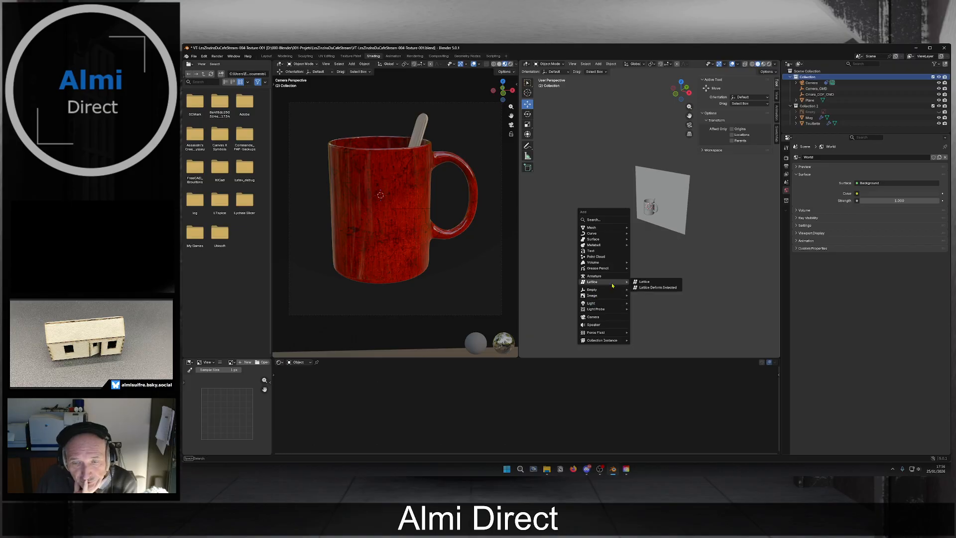
mouse_move(619, 303)
click(647, 323)
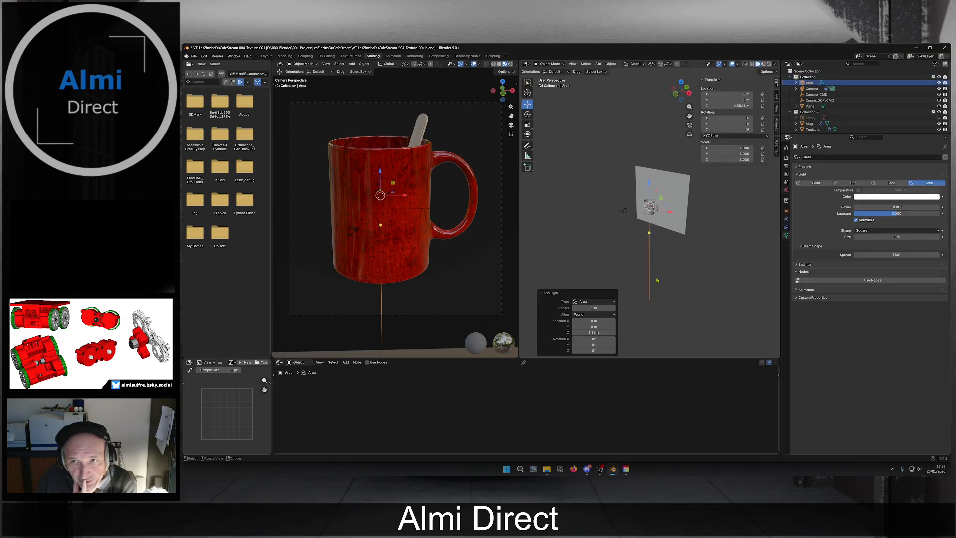
Raise the area light along Z to about 17.5 m and scale it up to a factor of about 22.6.
drag(650, 190, 649, 140)
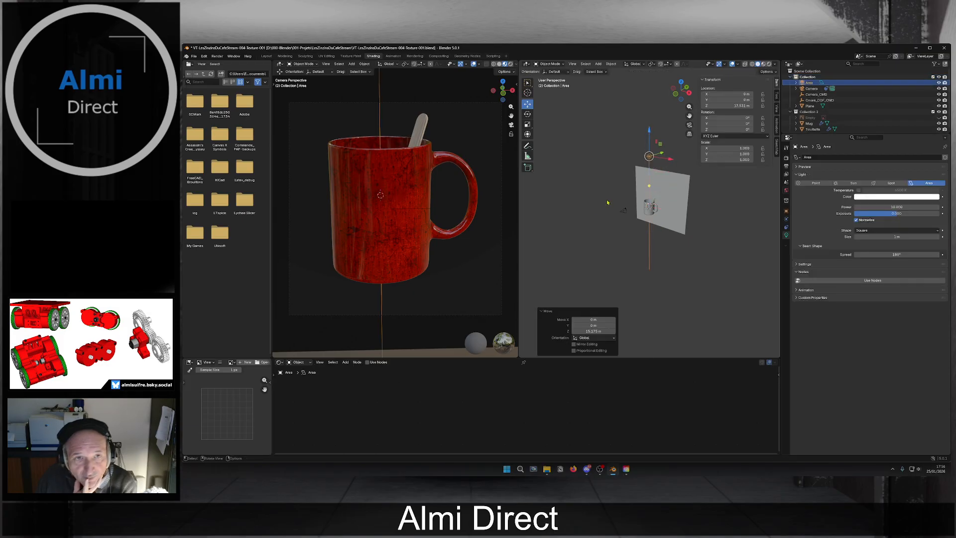
middle_drag(690, 189, 630, 186)
key(s)
click(755, 293)
key(s)
click(715, 240)
middle_drag(712, 237, 670, 204)
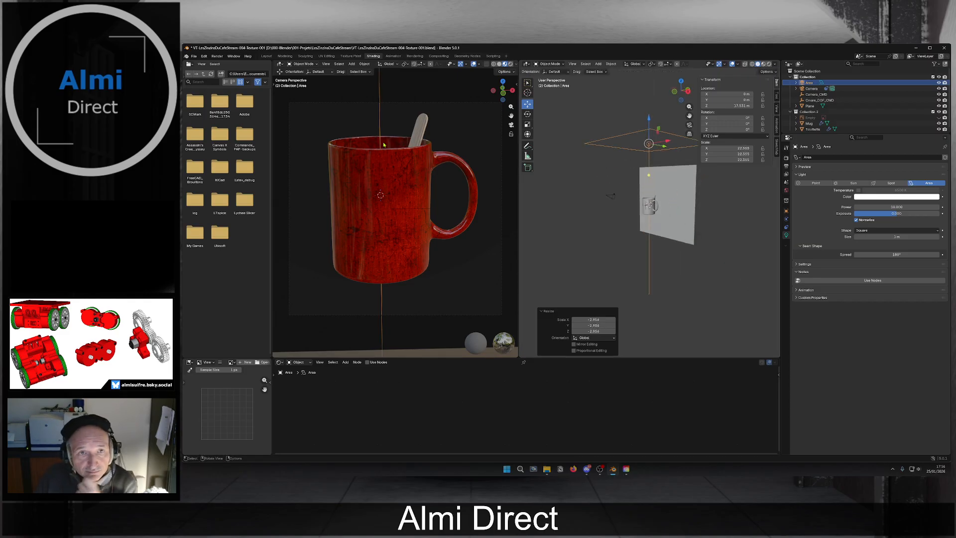
Show the camera view in rendered shading and set the area light's power to 500.
click(510, 64)
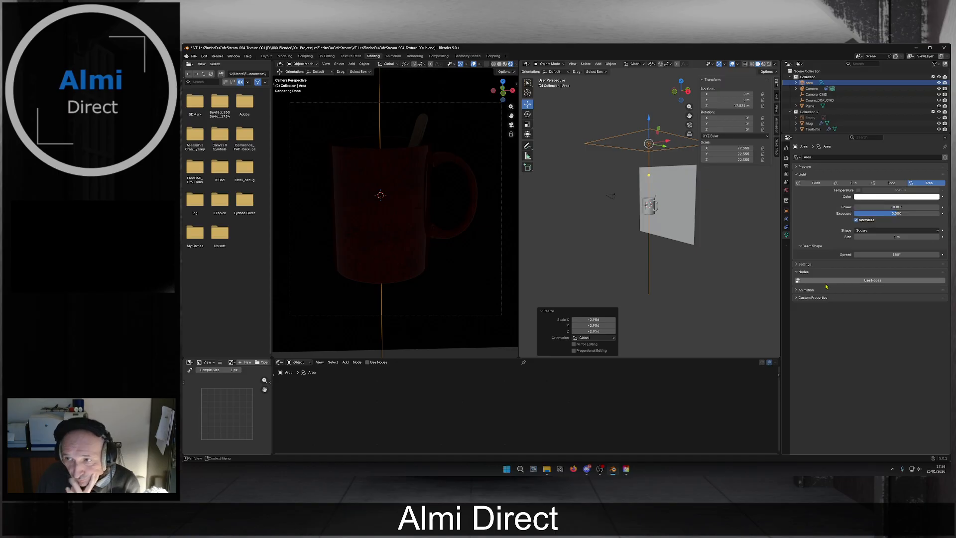
click(897, 206)
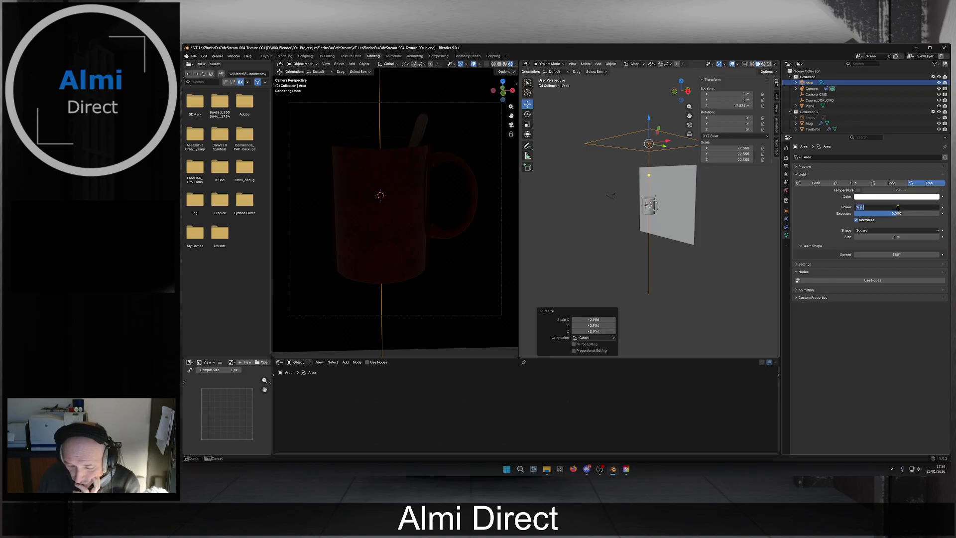
text(500)
key(Return)
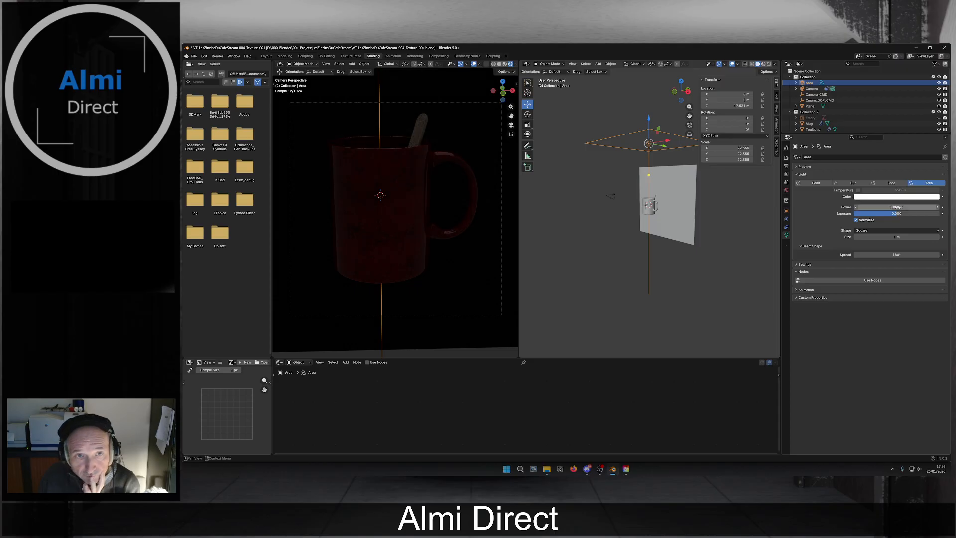
Try area light power values of 1000 and 2000 in the rendered camera view.
click(901, 207)
text(1000)
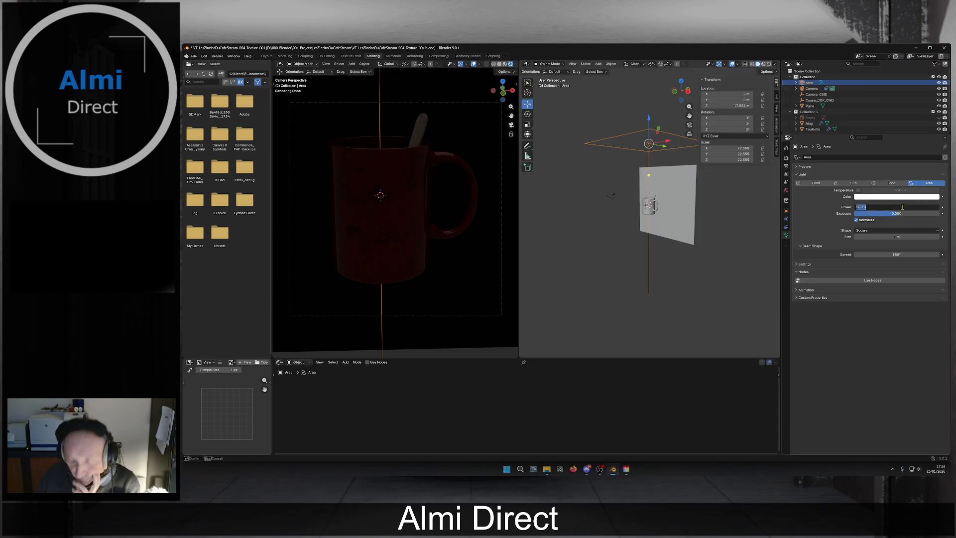
key(Return)
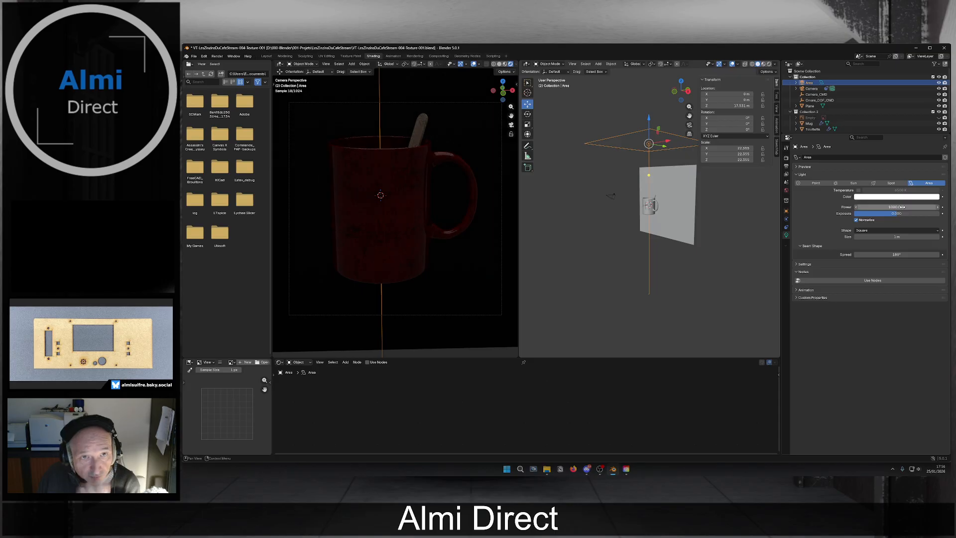
click(902, 207)
text(2000)
key(Return)
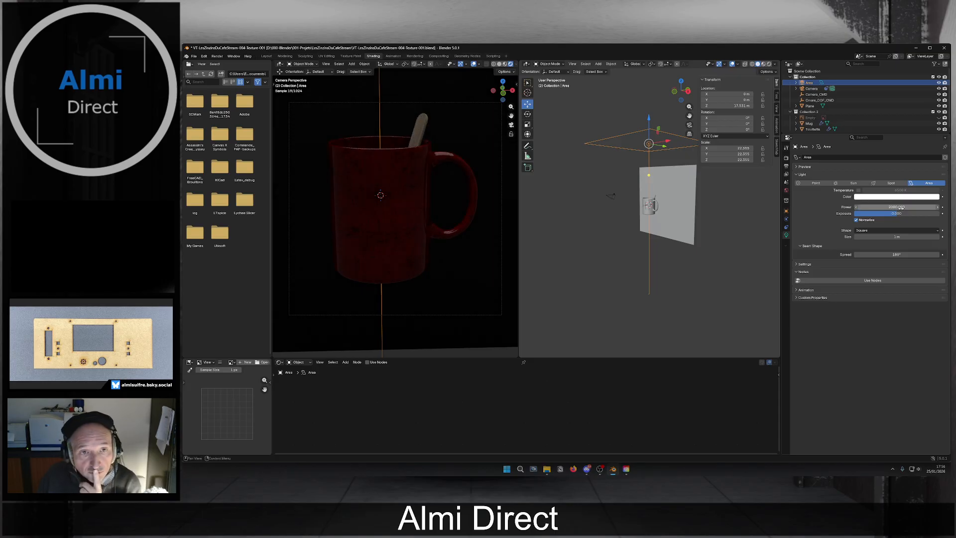
Set the area light's power to 5000.
click(901, 208)
text(5)
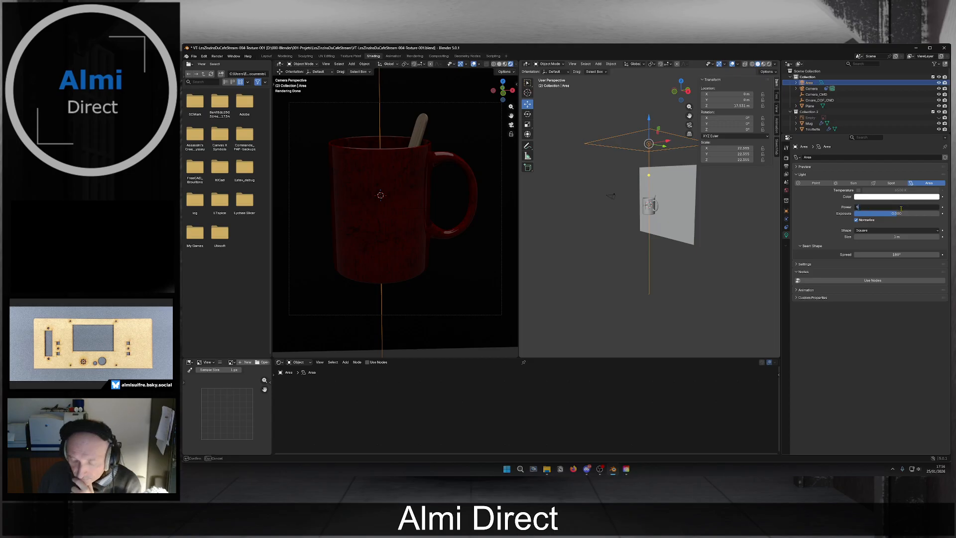
text(000)
key(Return)
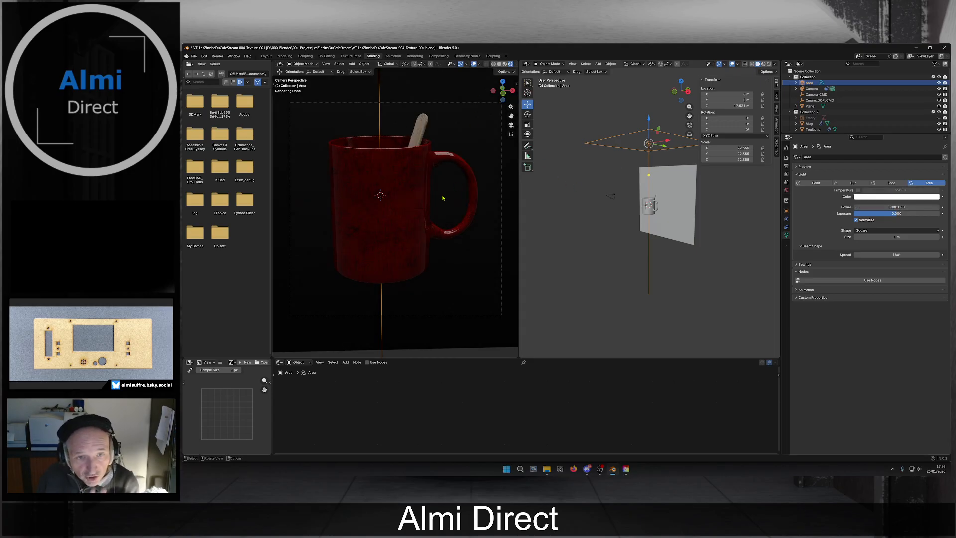
click(896, 207)
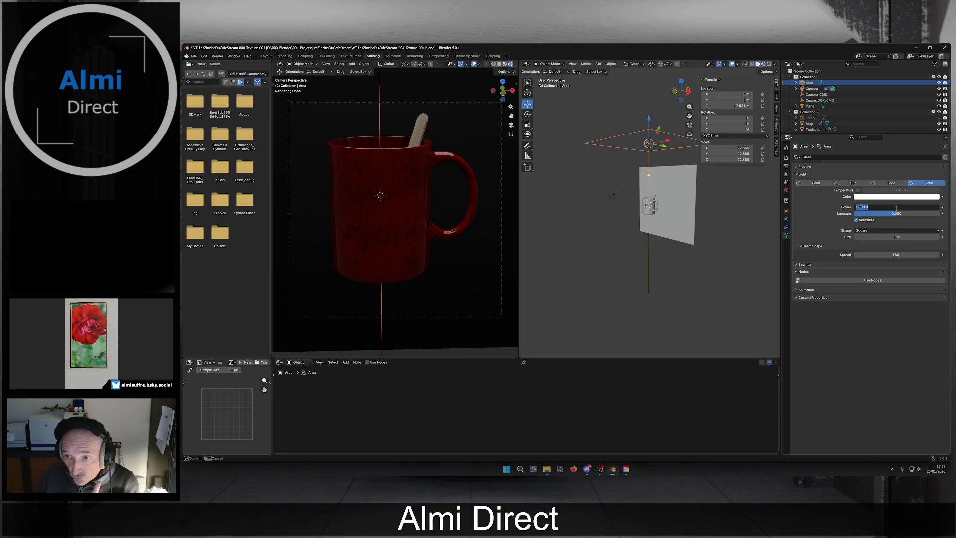
click(746, 221)
Make the main collection active and snap the 3D cursor to the world origin.
scroll(710, 197, down, 2)
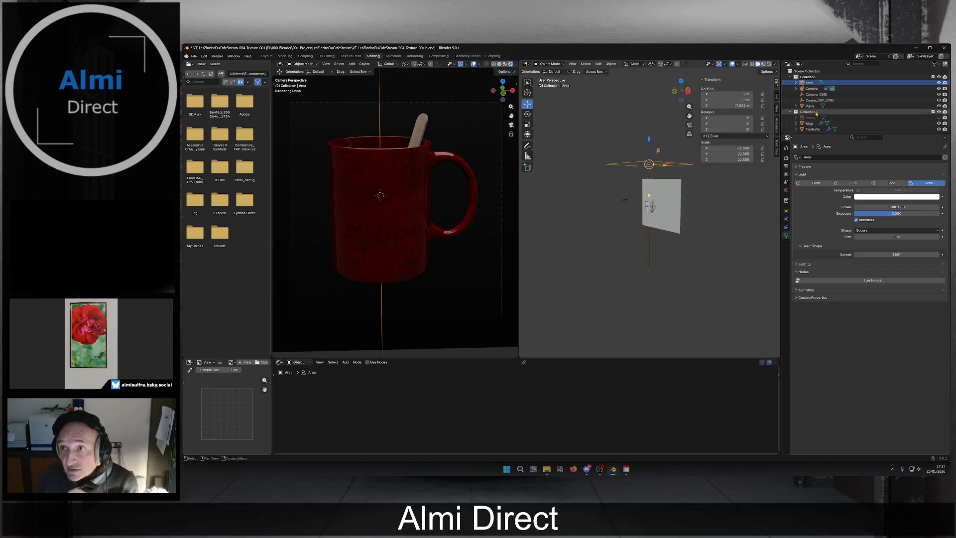
click(810, 76)
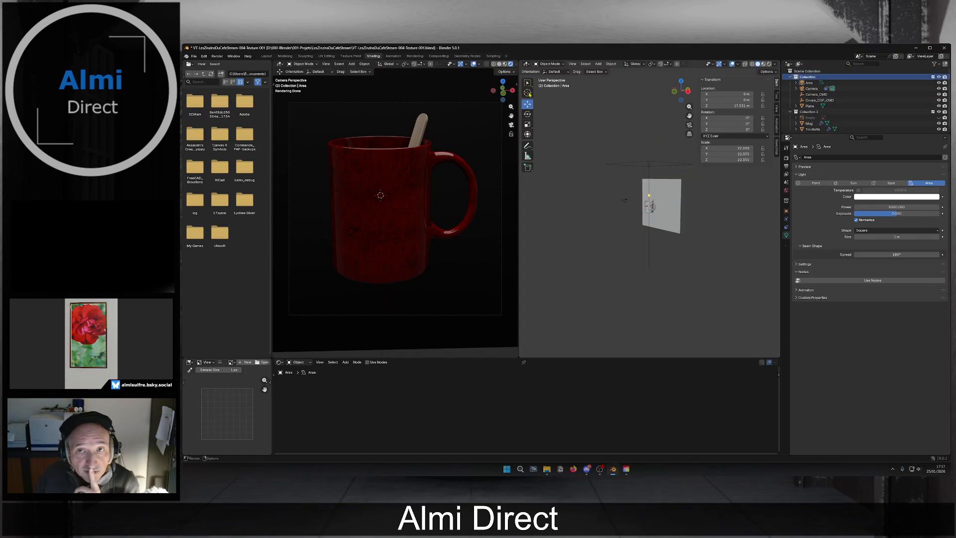
click(597, 64)
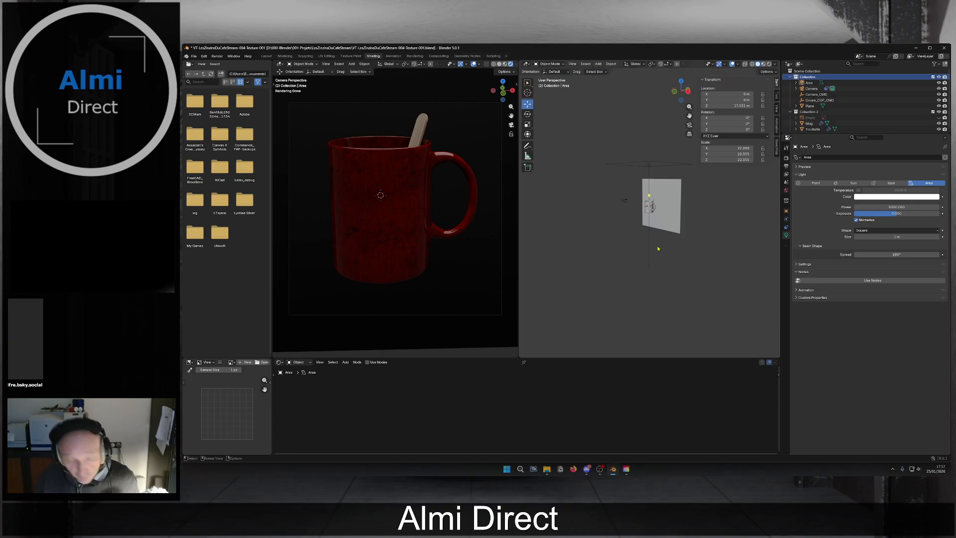
key(shift+a)
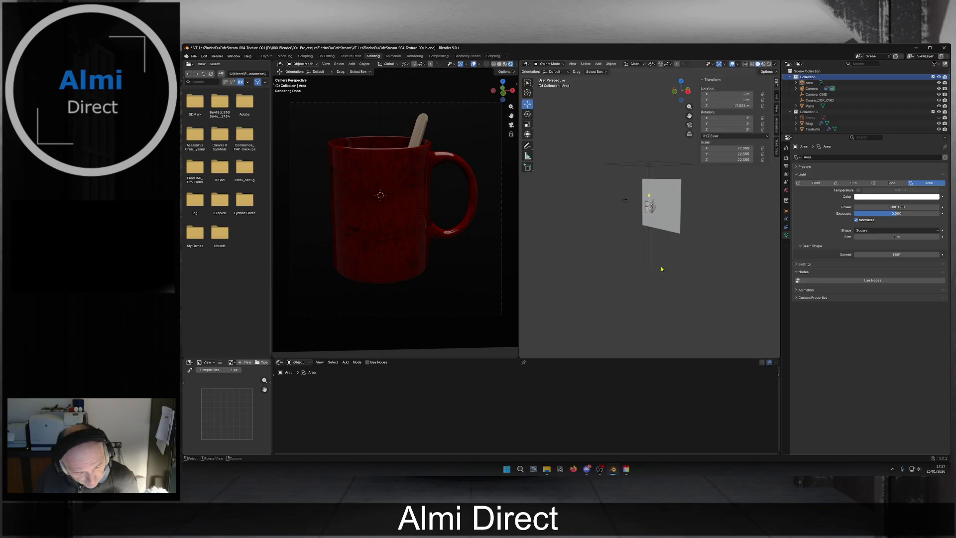
key(shift+a)
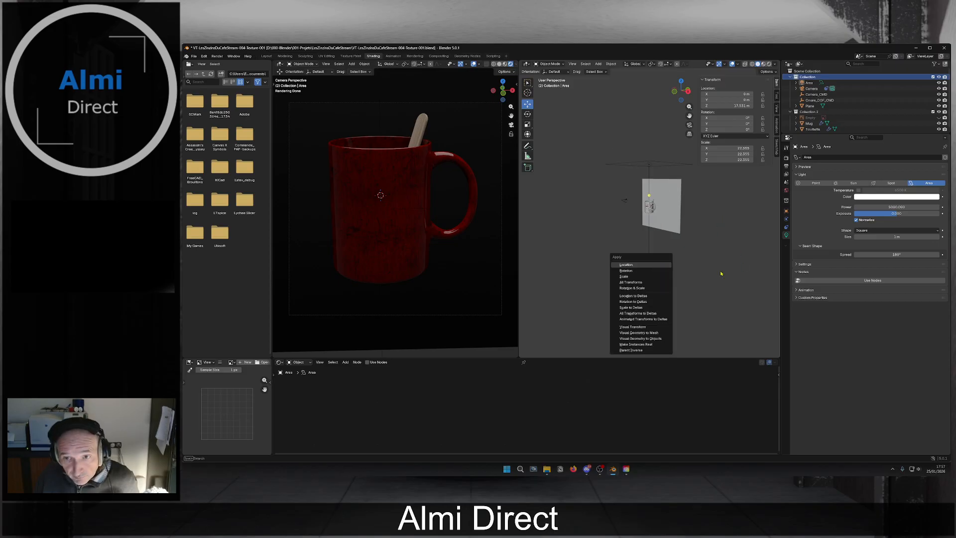
key(shift+a)
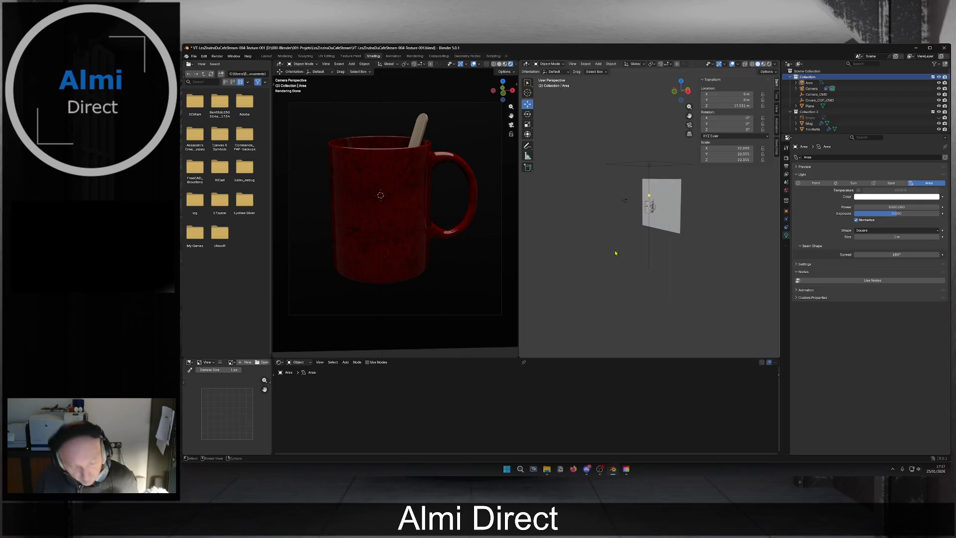
key(shift+s)
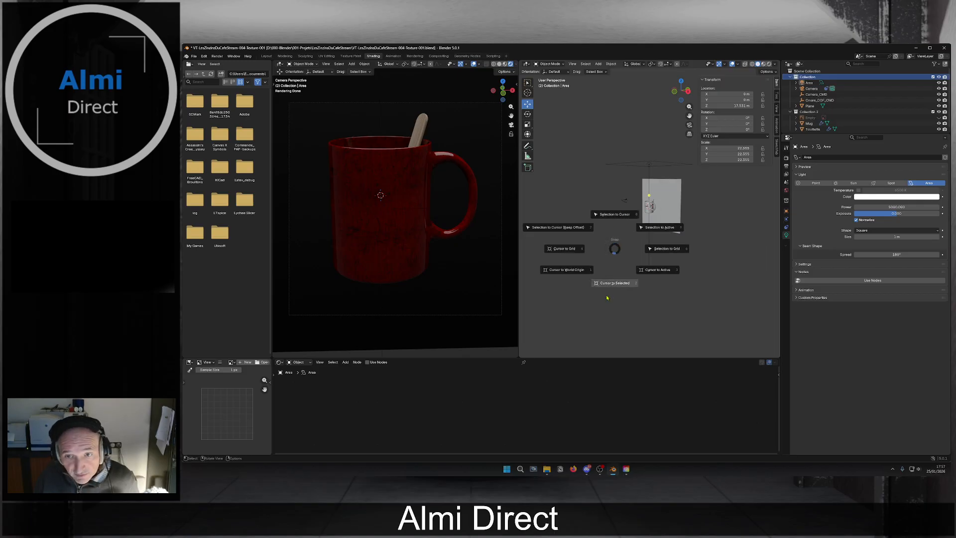
click(574, 274)
scroll(658, 251, up, 3)
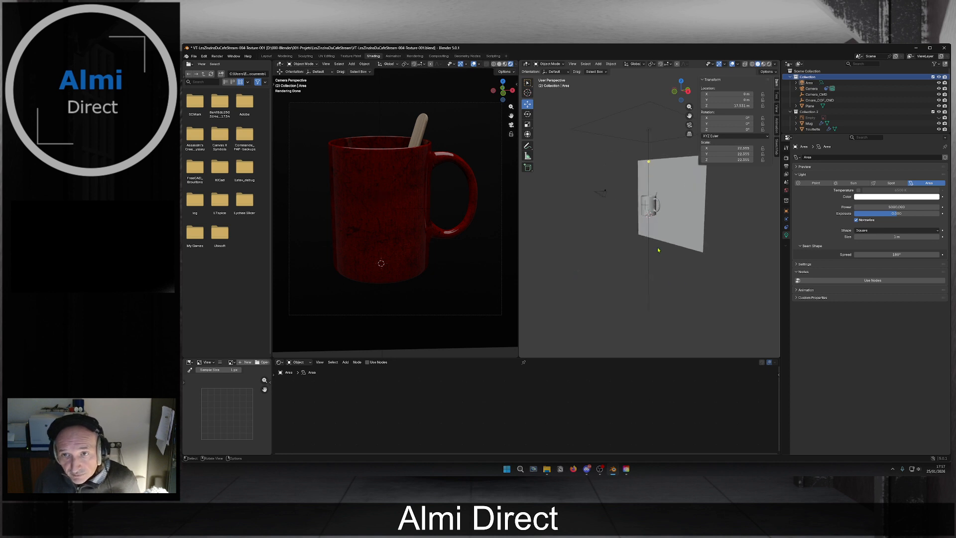
Add a Plain Axes empty at the world origin and rename it Area_CMD.
key(shift+a)
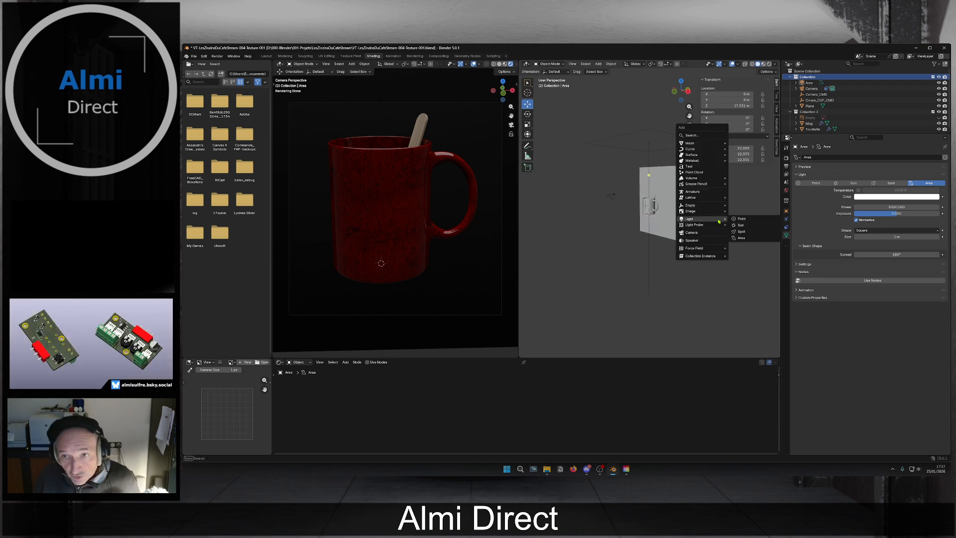
mouse_move(697, 206)
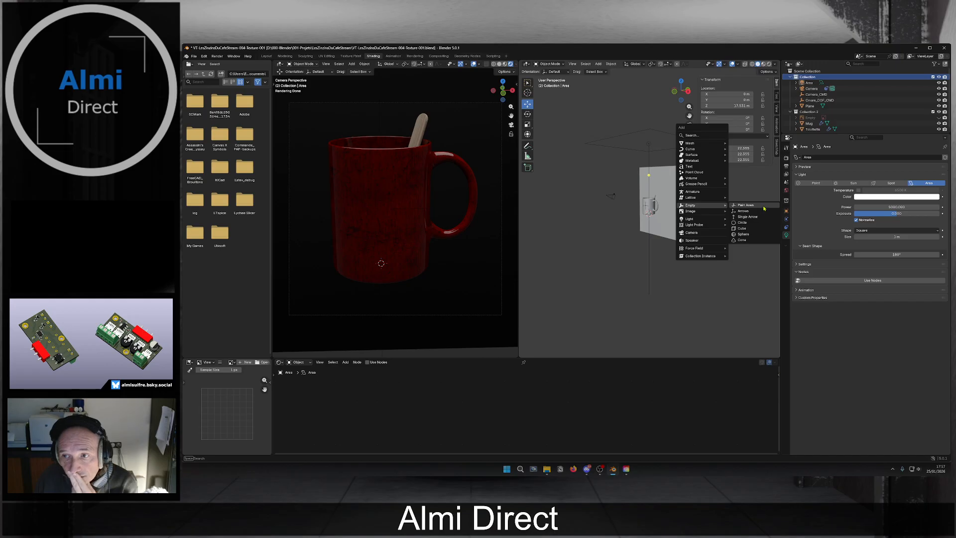
click(762, 206)
double_click(827, 106)
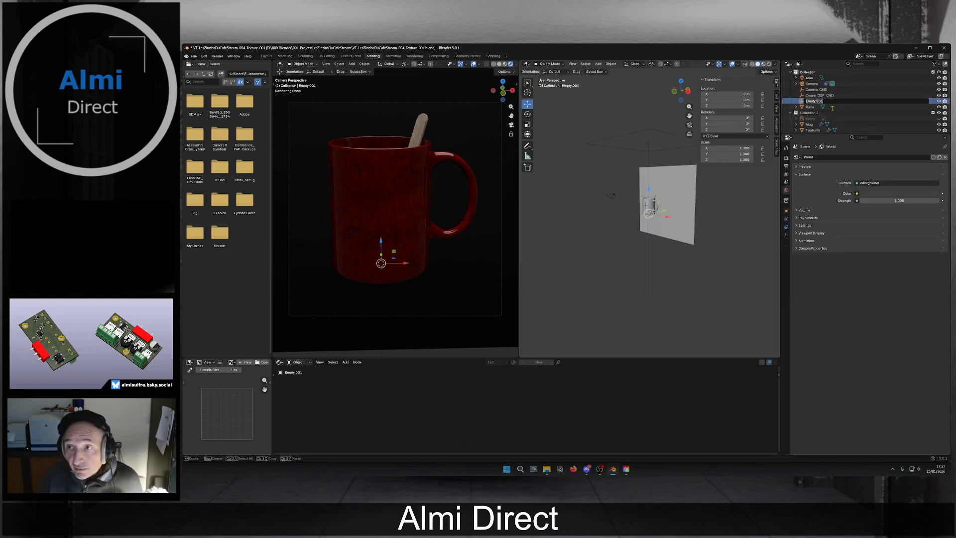
text(Area_CMD)
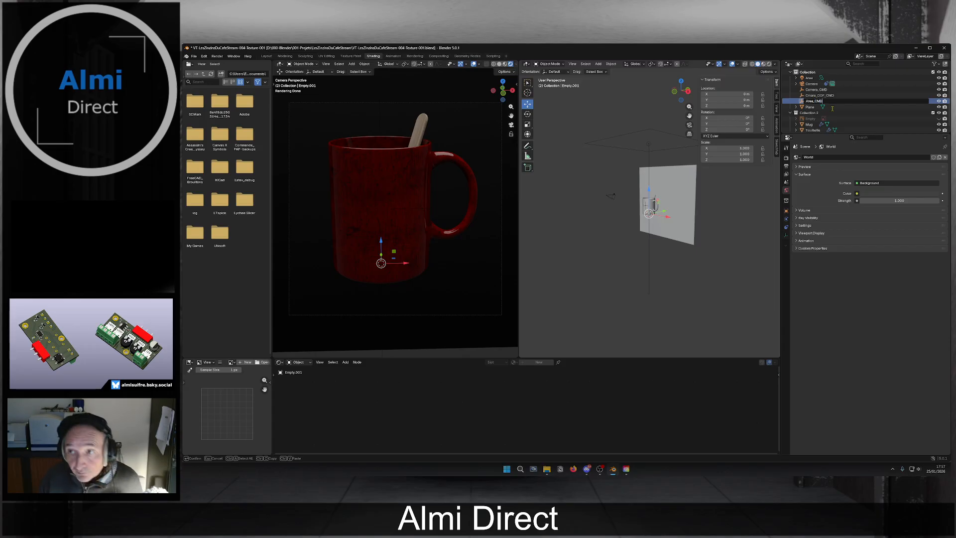
key(Return)
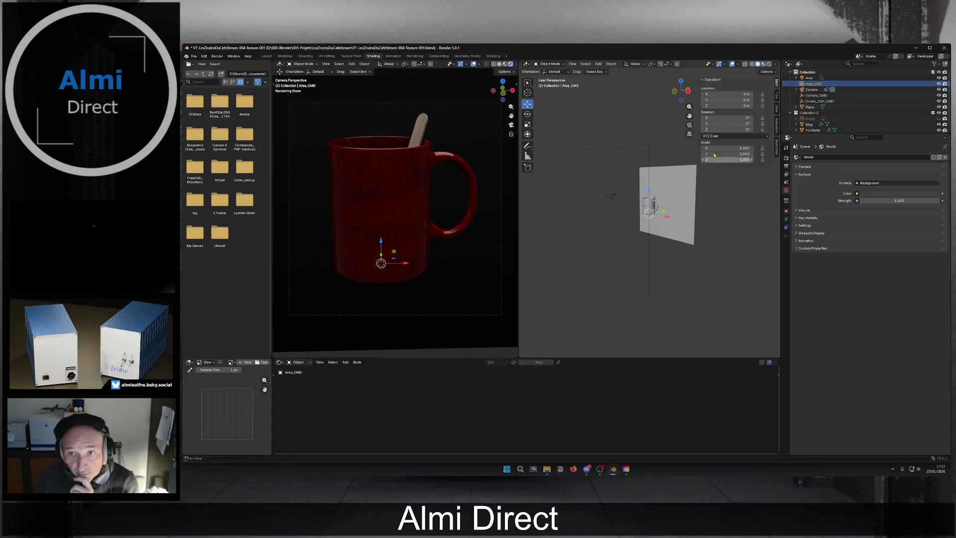
Give the area light a Track To constraint with Area_CMD as its target.
click(820, 78)
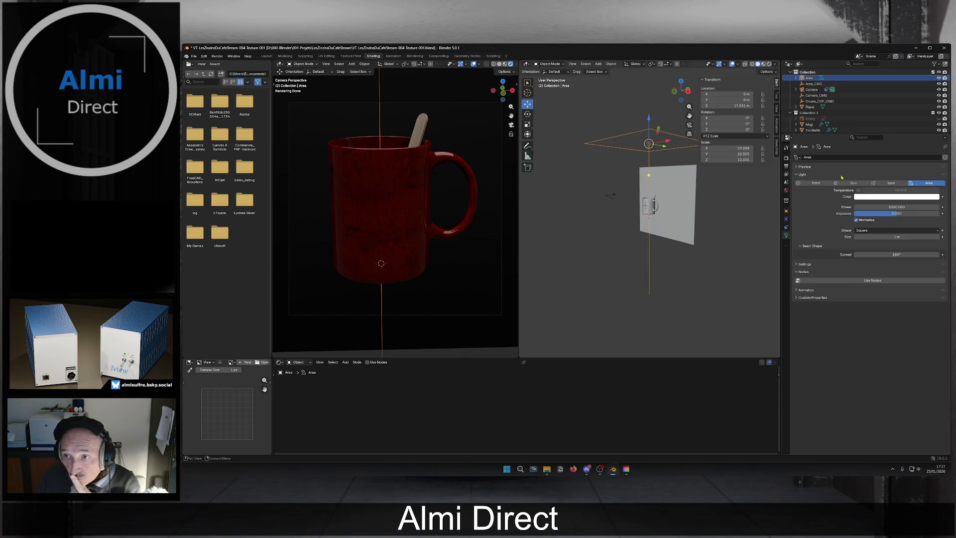
click(786, 226)
click(827, 157)
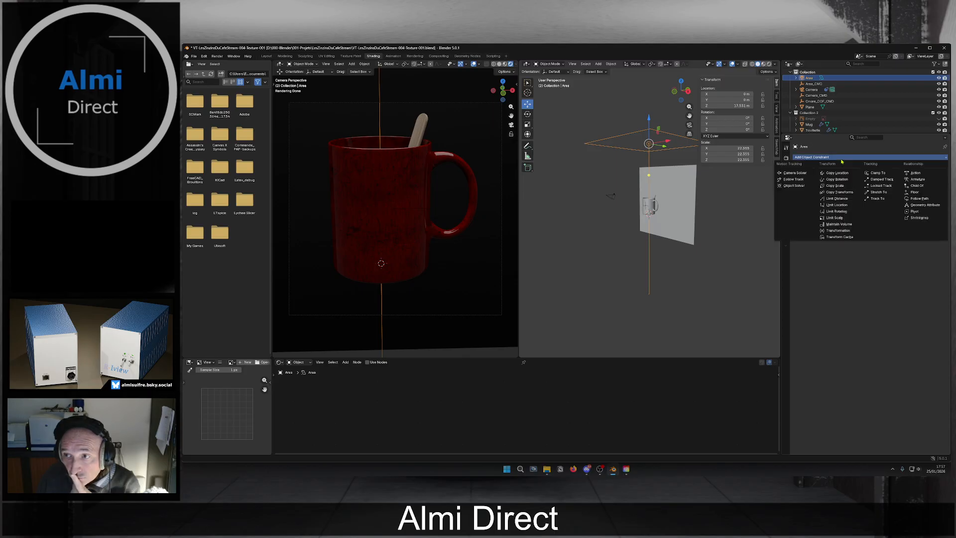
click(881, 201)
click(936, 176)
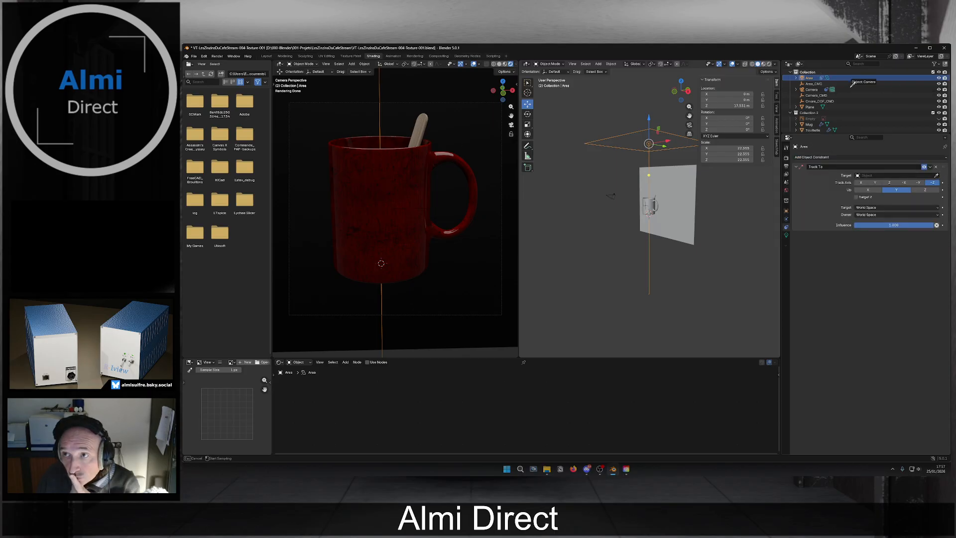
click(846, 83)
Move the area light in front of the mug, to about X -7.7 m, Y -11.5 m and Z 5.3 m.
middle_drag(569, 161, 646, 192)
drag(667, 168, 639, 184)
middle_drag(638, 184, 666, 179)
drag(669, 201, 642, 205)
middle_drag(642, 205, 640, 181)
drag(613, 144, 607, 182)
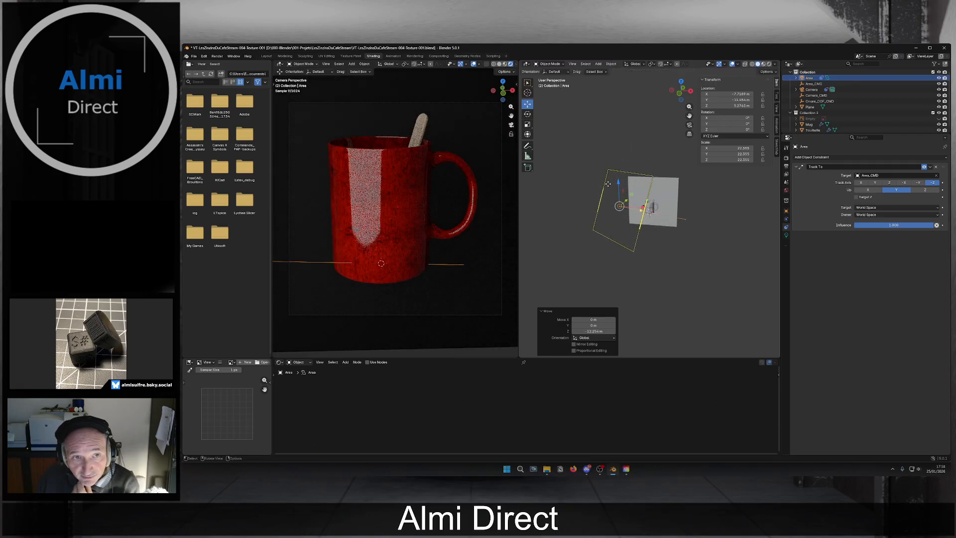
Raise the area light to about Z 6.1 m and scale it down to about 15.9.
scroll(607, 181, up, 3)
middle_drag(607, 182, 617, 202)
drag(578, 179, 578, 174)
key(s)
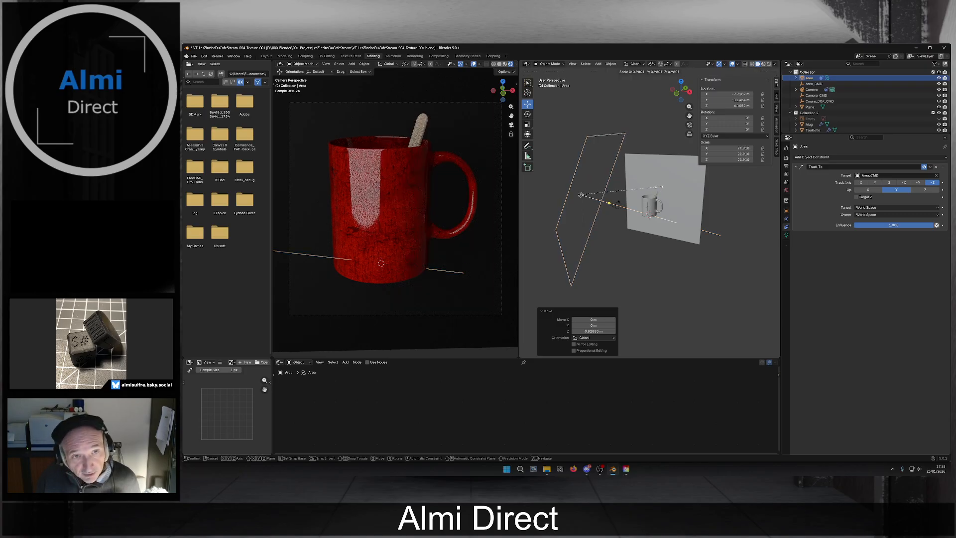
click(635, 195)
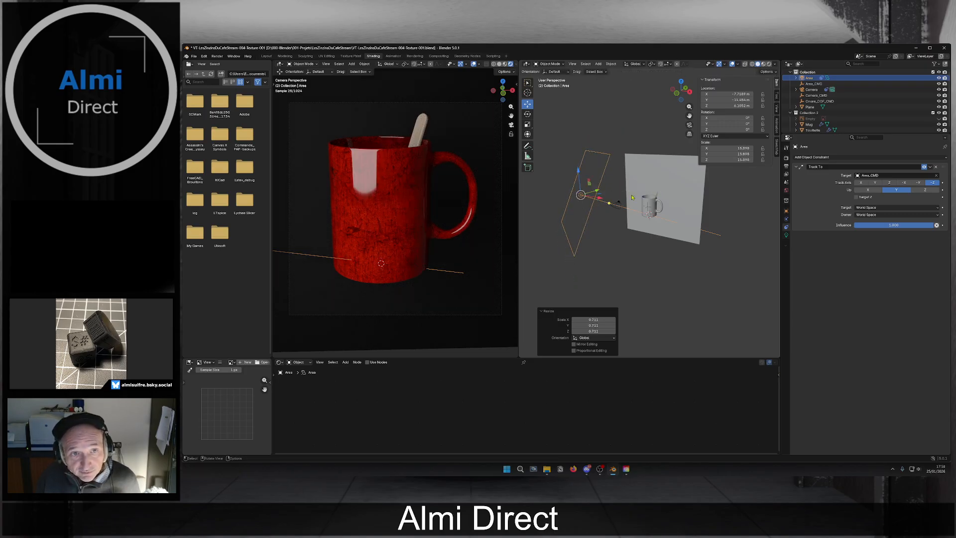
Duplicate the area light, move the copy along X to the mug's handle side, and raise it to about Z 7 m.
middle_drag(635, 194, 625, 211)
key(shift+d)
key(Escape)
key(g)
key(x)
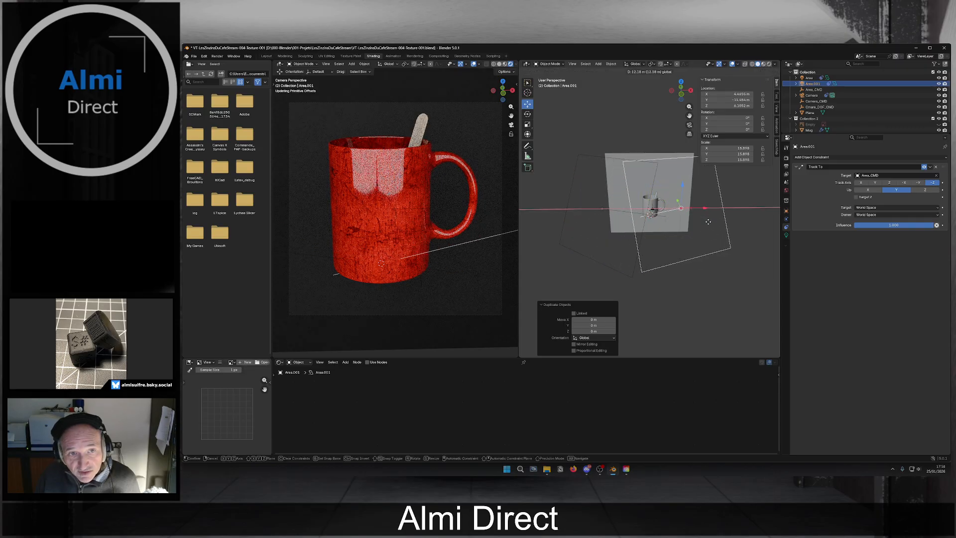
click(712, 222)
middle_drag(711, 221, 644, 193)
drag(632, 180, 682, 205)
middle_drag(682, 205, 731, 224)
scroll(710, 207, down, 1)
drag(697, 197, 746, 212)
Duplicate the handle-side area light and move the copy along Y to about 1 m.
middle_drag(747, 212, 629, 211)
scroll(648, 209, down, 2)
key(shift+d)
right_click(628, 230)
key(g)
key(y)
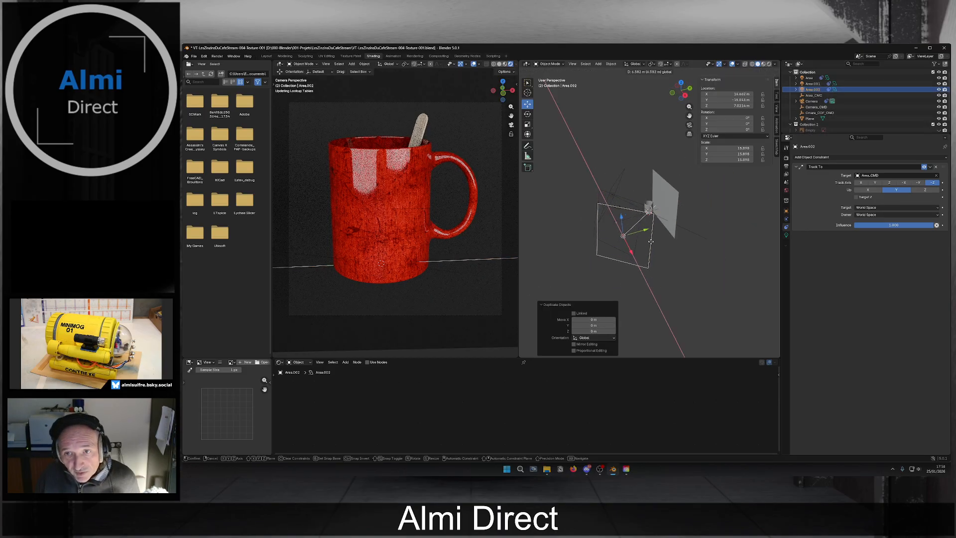
click(665, 227)
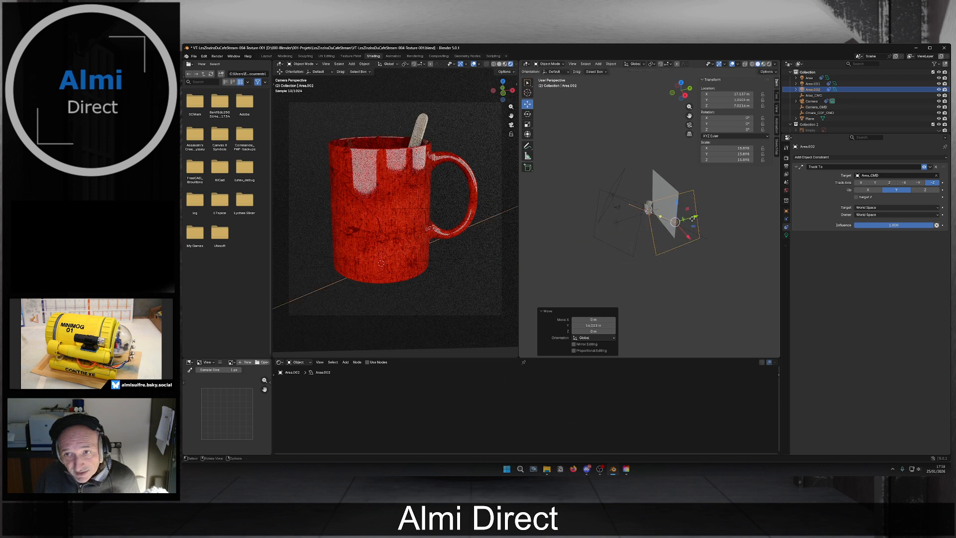
Move the third area light above the mug, to about X 2.2 m and Z 18.7 m.
drag(666, 227, 668, 203)
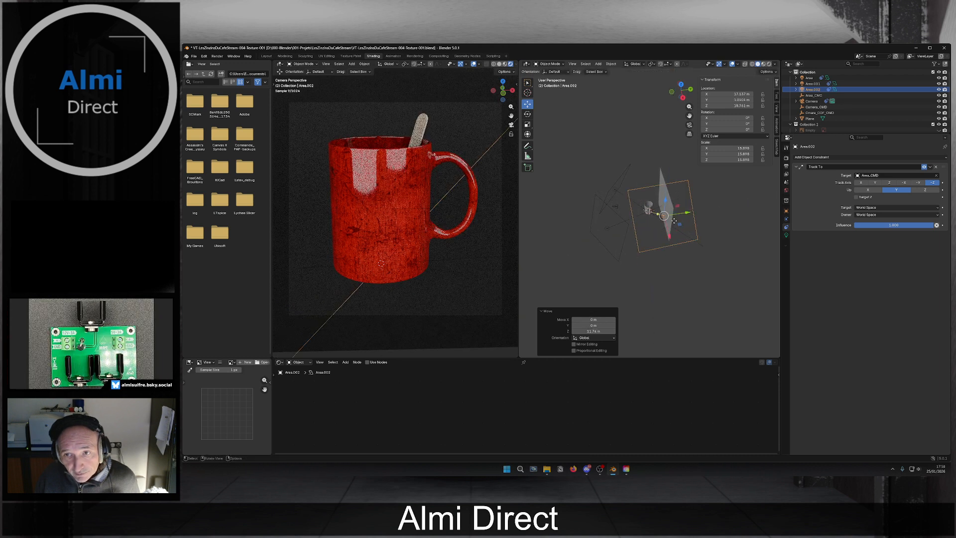
drag(670, 236, 688, 169)
key(ctrl+z)
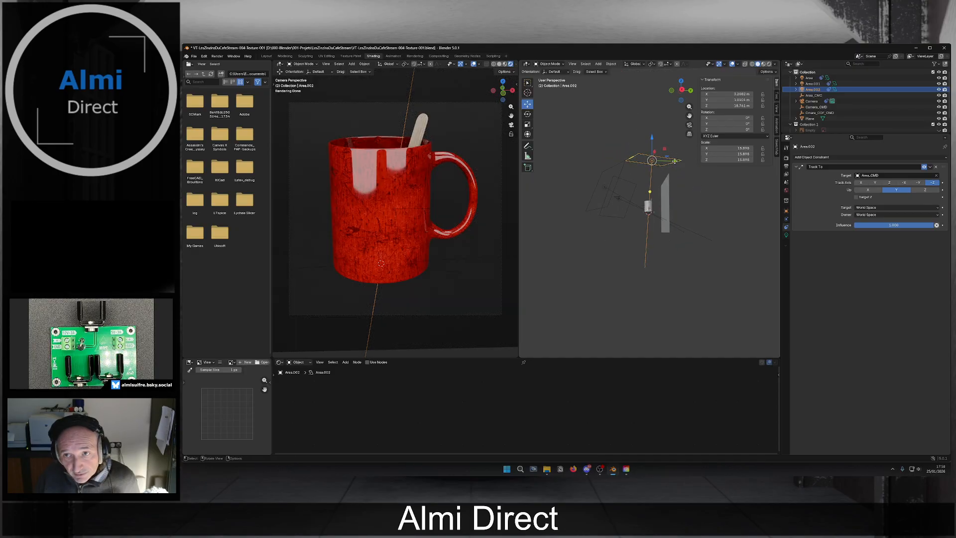
Shift the overhead area light along Y and scale it down to about 11.6.
click(692, 204)
middle_drag(691, 193, 695, 230)
click(655, 176)
drag(679, 172, 680, 173)
drag(681, 173, 682, 174)
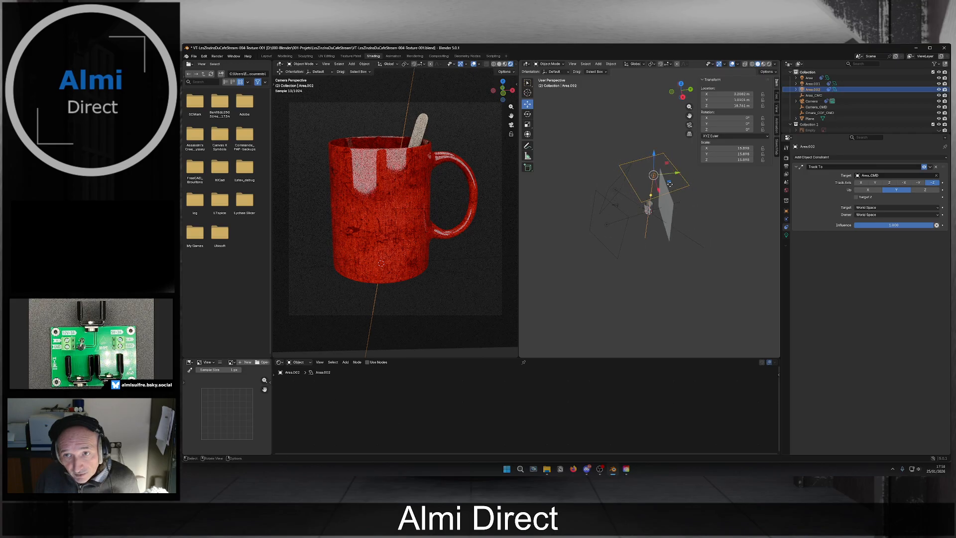
middle_drag(717, 196, 745, 210)
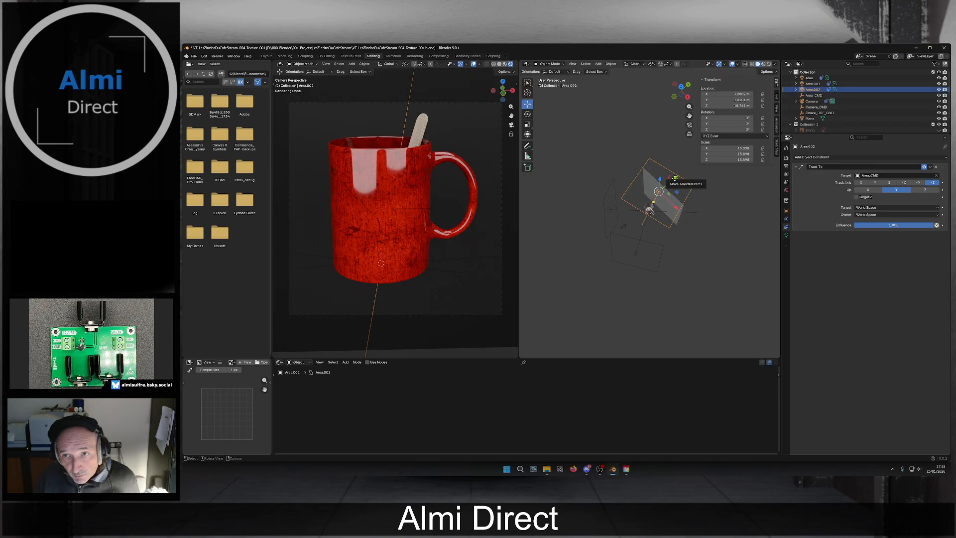
mouse_move(674, 180)
mouse_down()
mouse_move(686, 170)
mouse_move(676, 164)
mouse_up()
middle_drag(675, 164, 675, 197)
key(s)
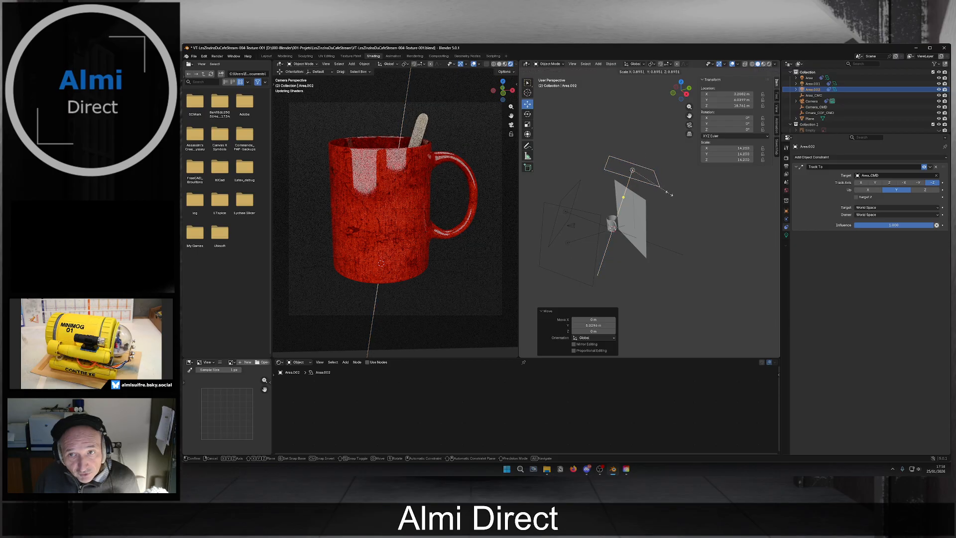
click(659, 187)
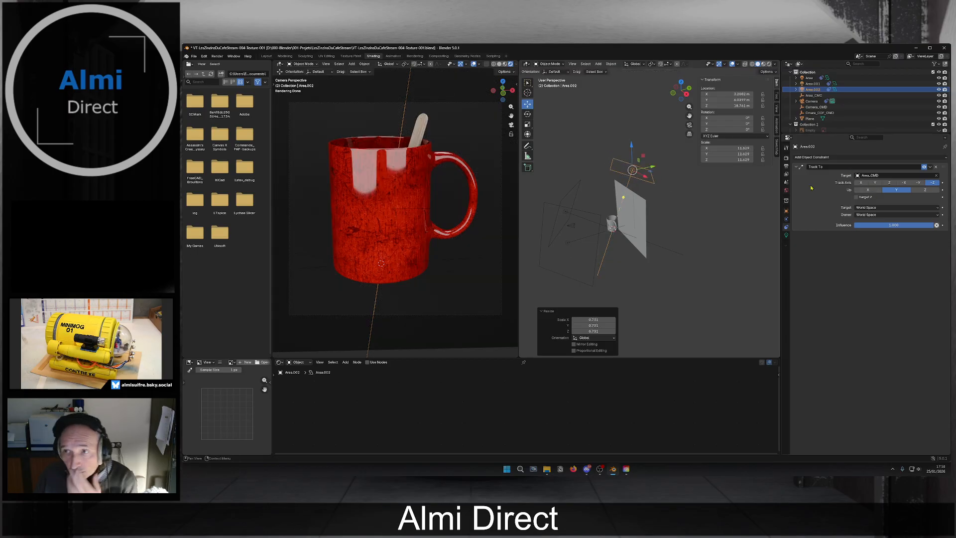
Check the power setting of the overhead area light.
click(786, 235)
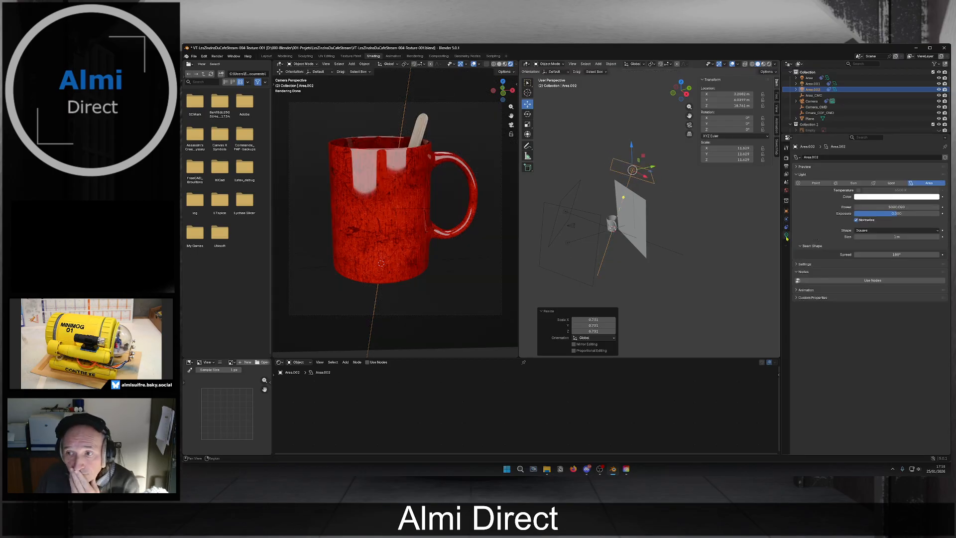
click(895, 206)
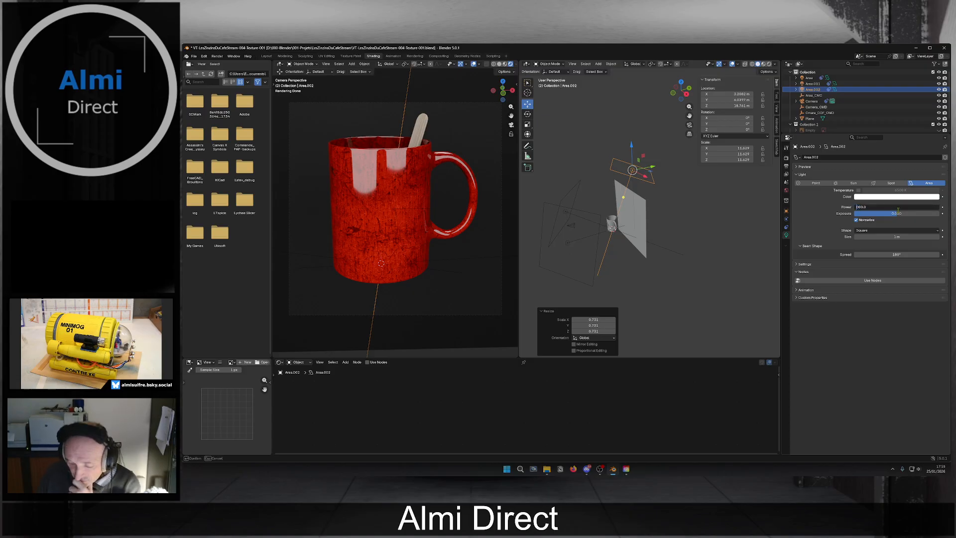
key(Return)
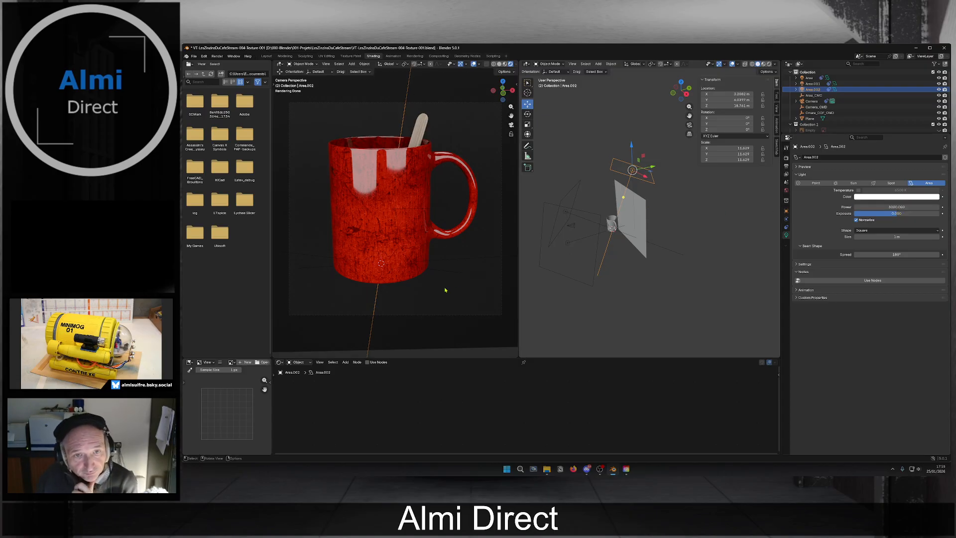
Select the handle-side area light and shift it along Y, further back beside the mug.
middle_drag(613, 242, 641, 243)
click(619, 260)
drag(642, 267, 671, 262)
middle_drag(671, 263, 658, 289)
drag(636, 284, 652, 264)
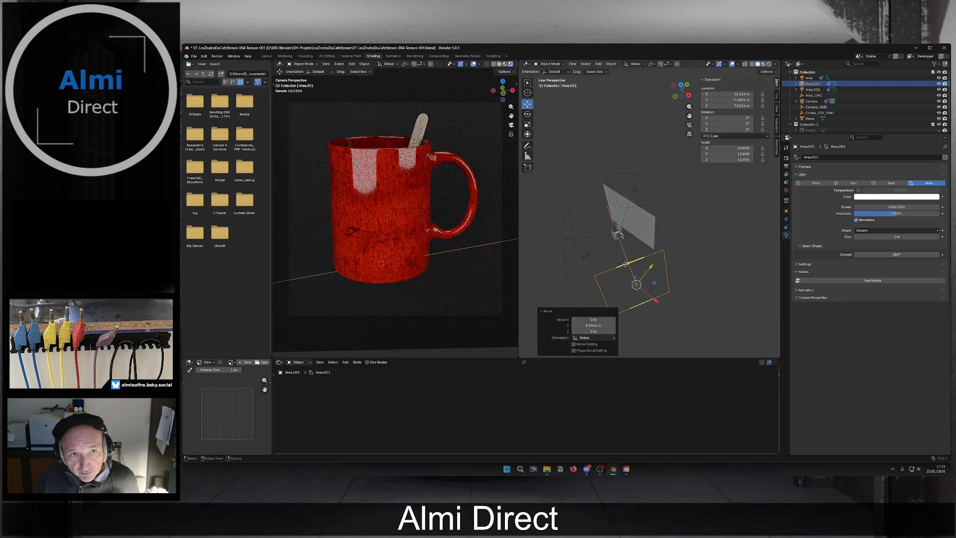
Move the original area light to about X -12.2 m and Y -8.9 m, and save the project.
middle_drag(652, 264, 622, 274)
click(620, 274)
drag(620, 274, 583, 242)
middle_drag(596, 251, 597, 226)
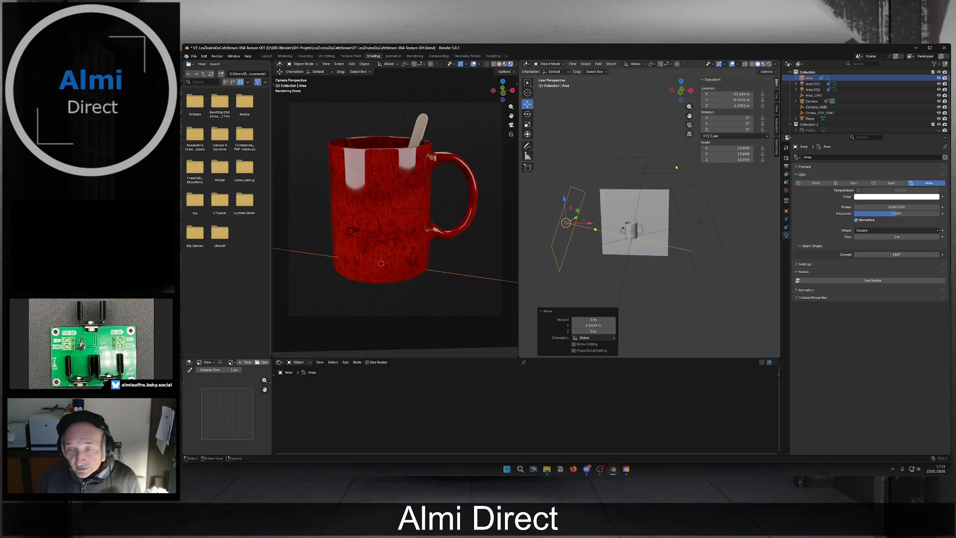
click(193, 56)
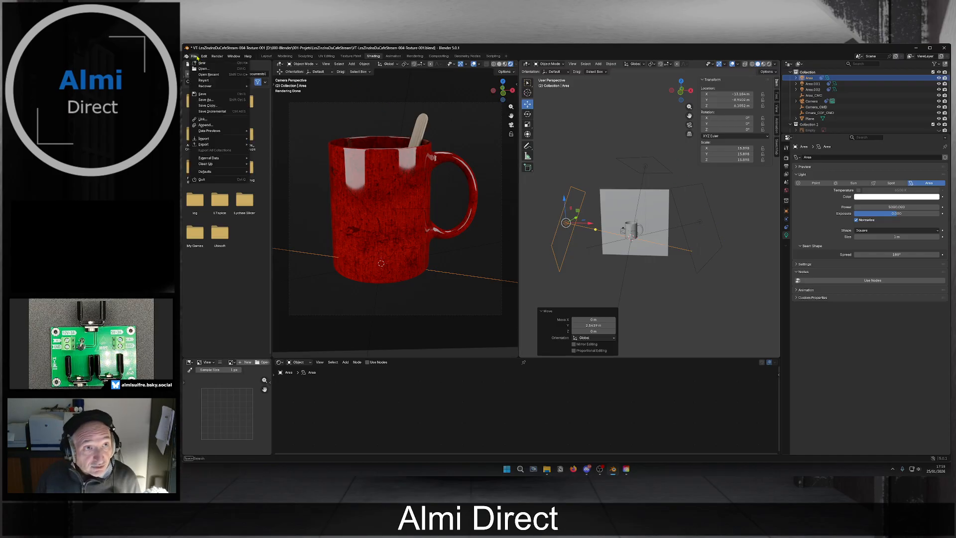
click(207, 95)
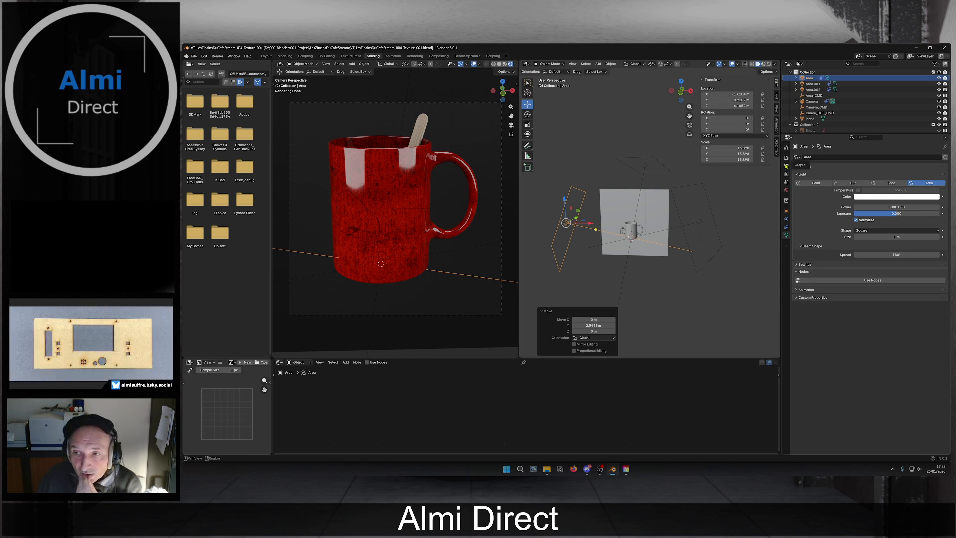
Assign an Environment Texture to the world background color.
click(786, 182)
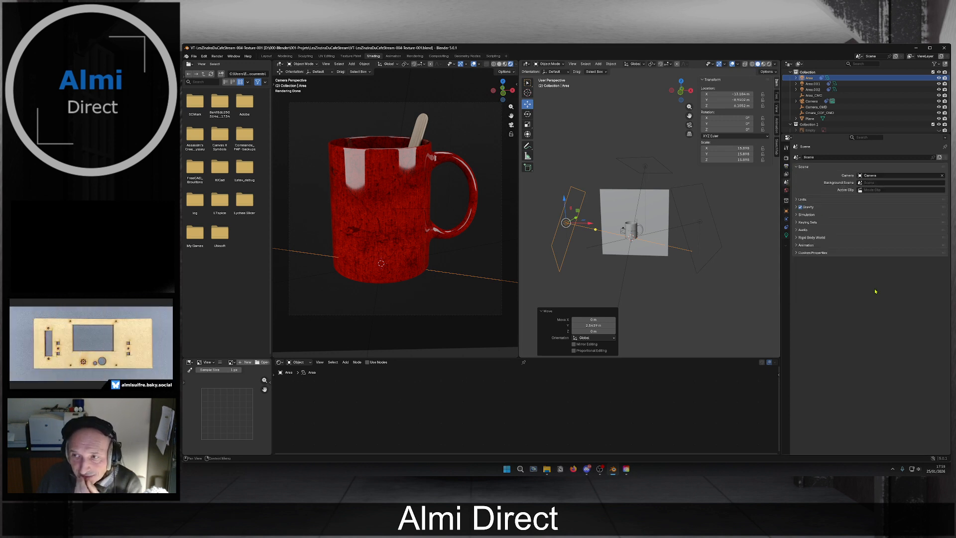
click(786, 190)
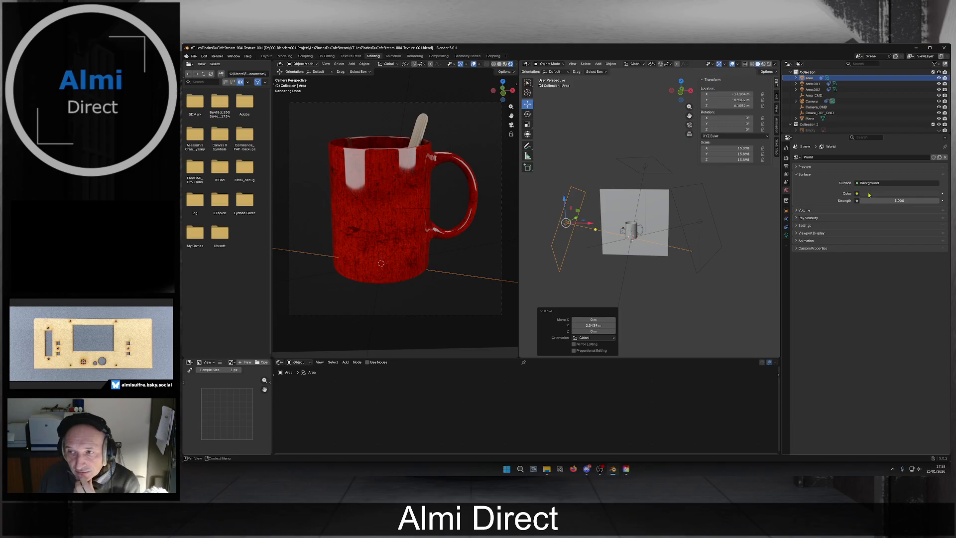
click(856, 193)
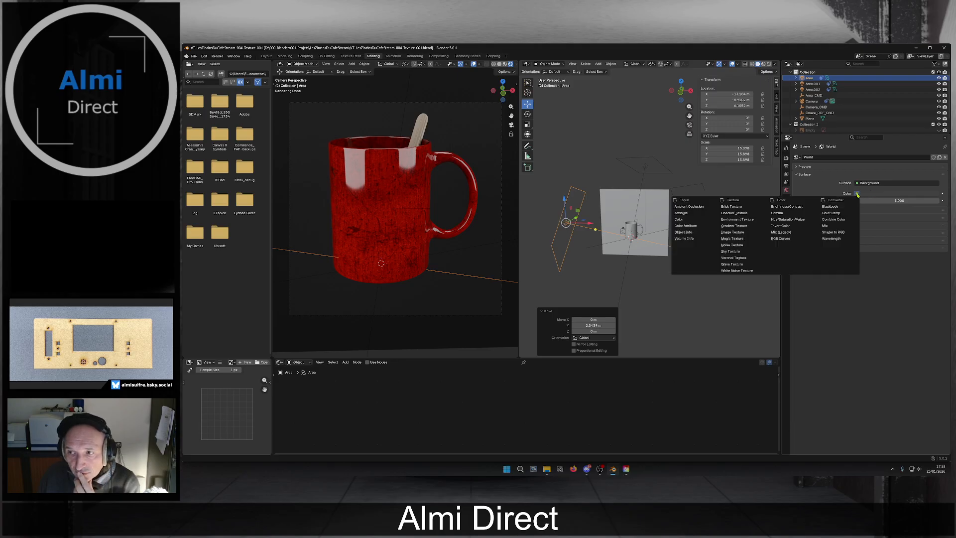
click(747, 220)
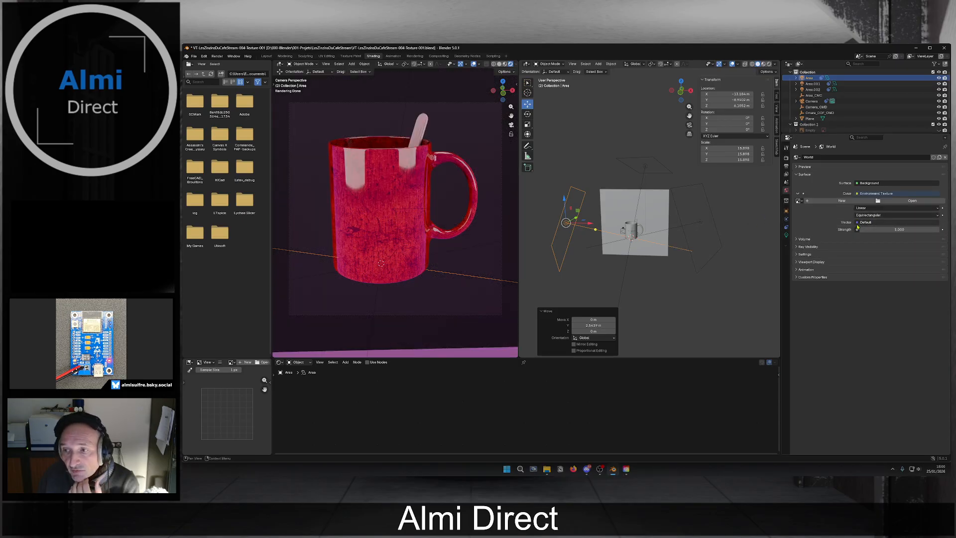
Connect a Mapping node to the environment texture's vector and link the mapping's location to Texture Coordinate Generated.
click(856, 222)
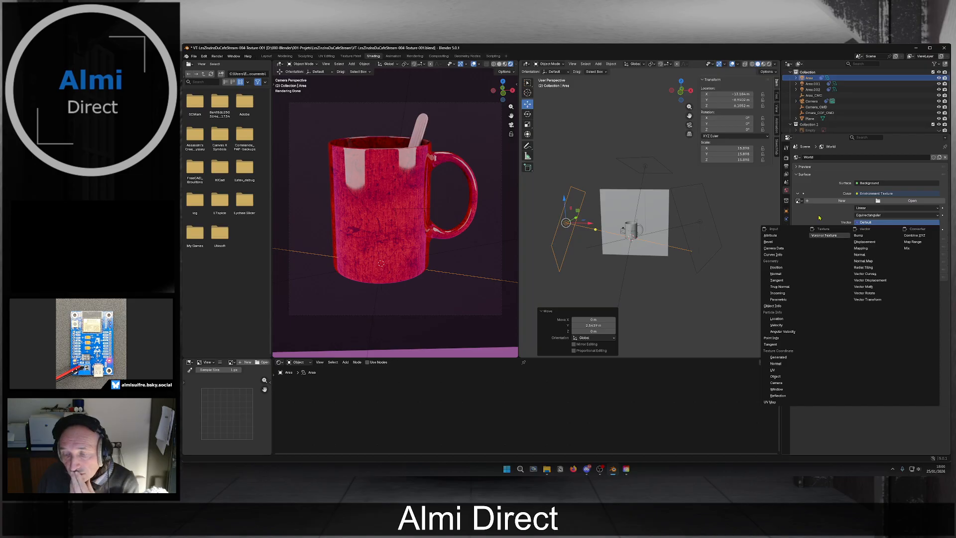
click(880, 249)
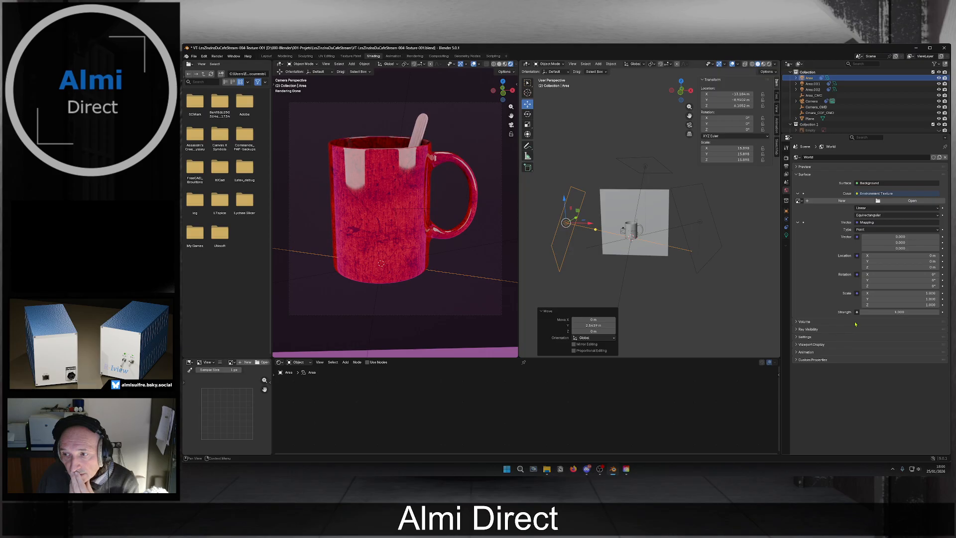
click(857, 257)
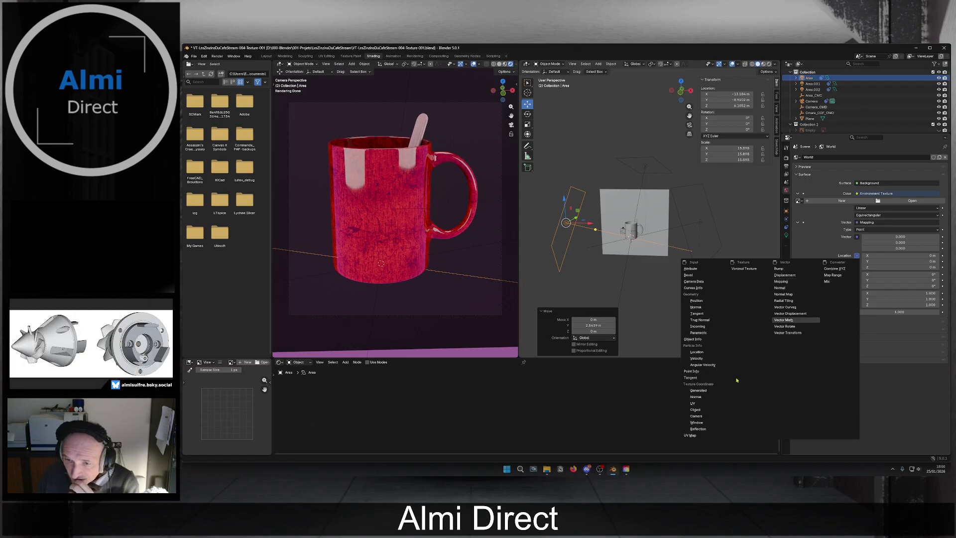
click(699, 390)
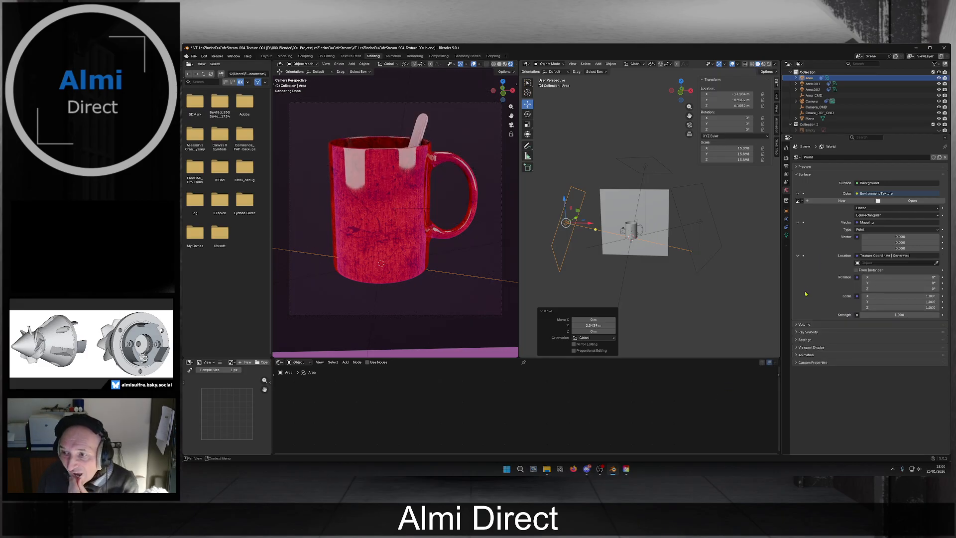
Load photo_studio_loft_hall_4k.exr from the HDRI textures folder as the world's environment image.
click(881, 202)
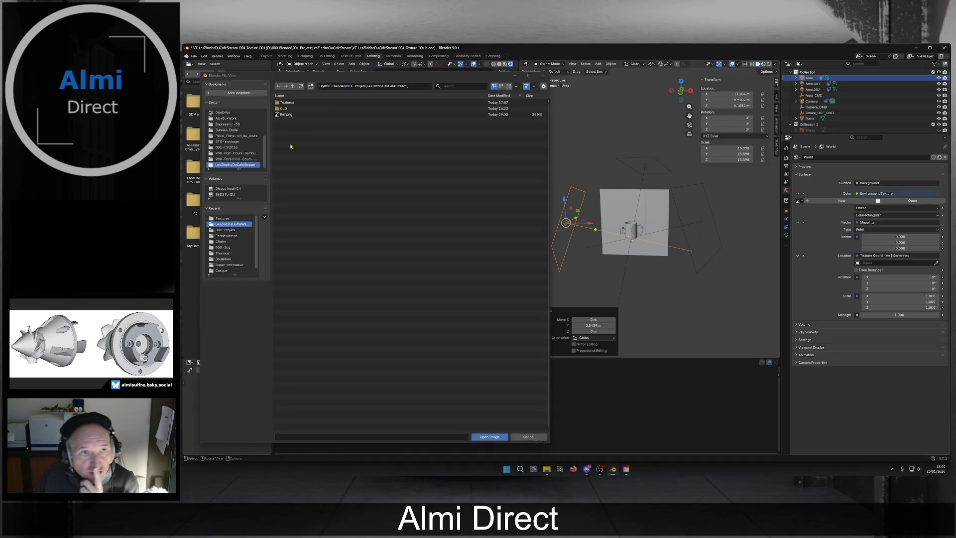
click(294, 86)
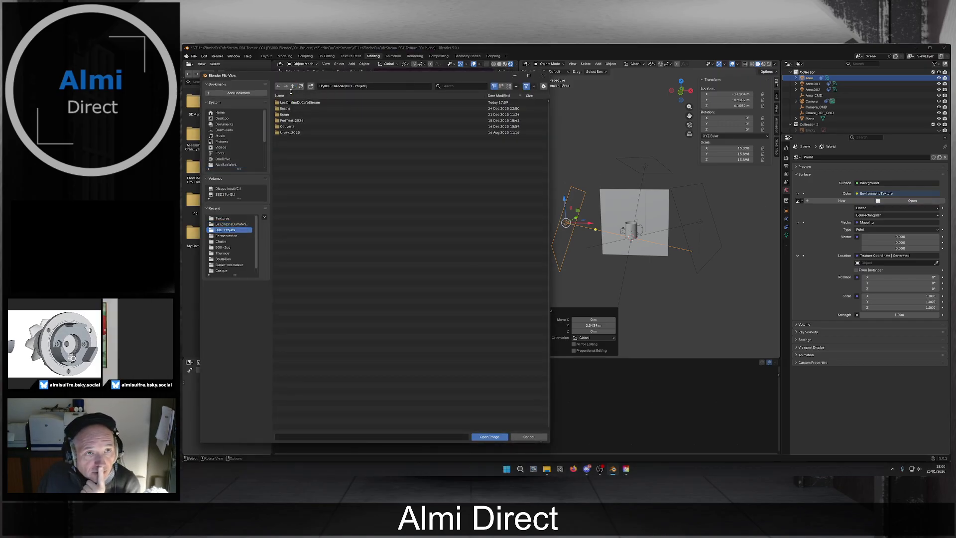
click(295, 89)
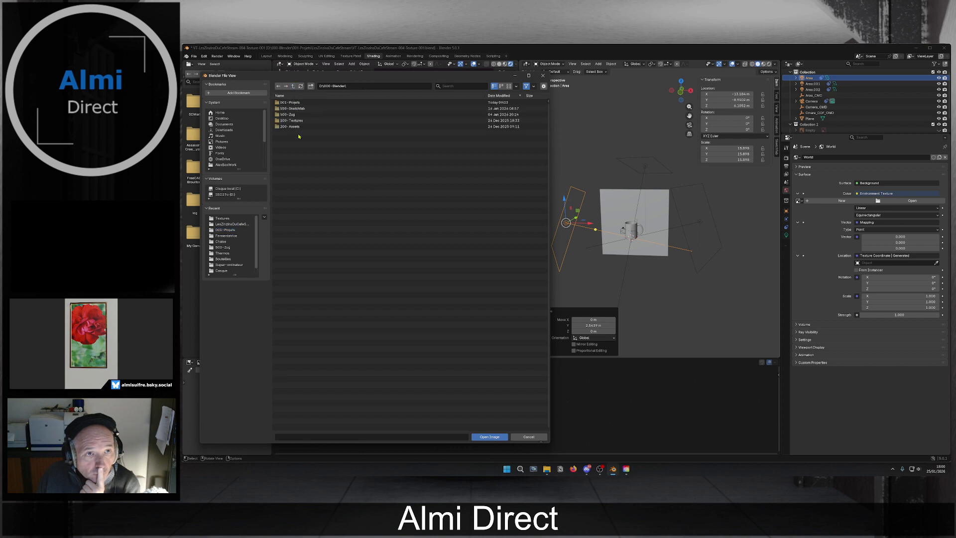
double_click(303, 121)
double_click(305, 133)
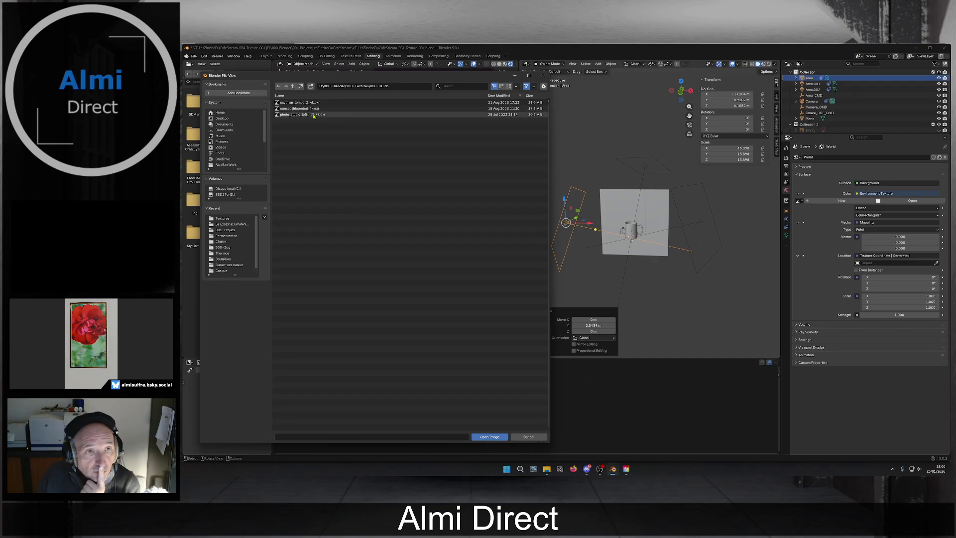
mouse_move(299, 117)
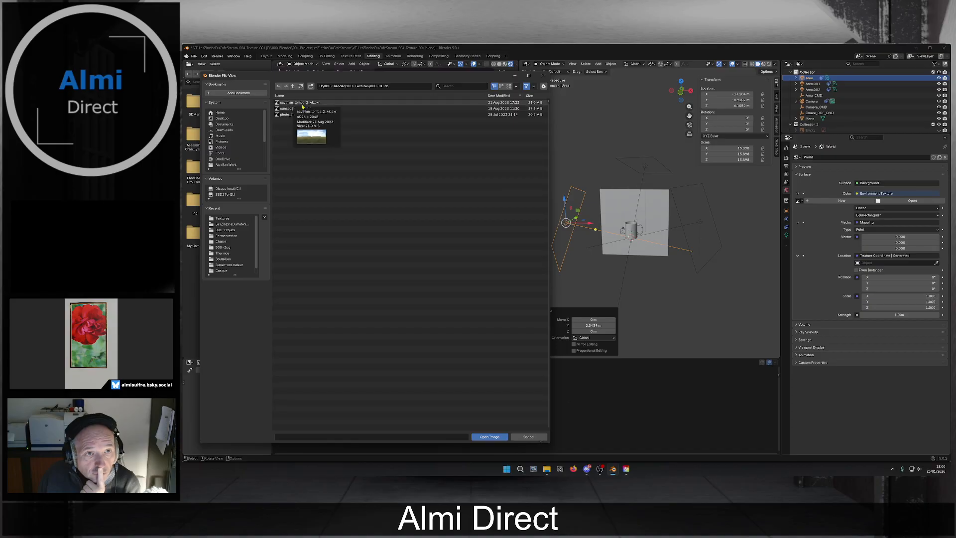
click(300, 115)
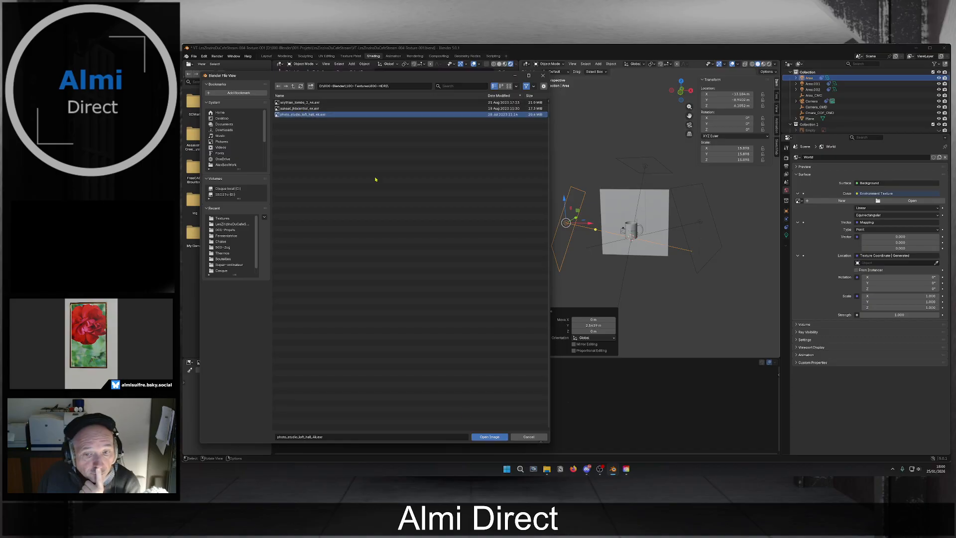
click(489, 437)
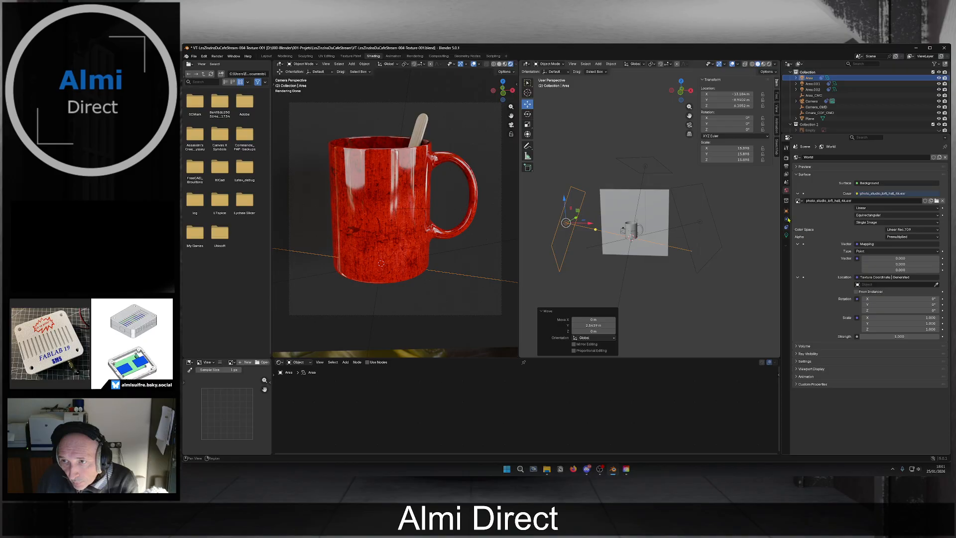
Collapse the environment texture settings and set the world background strength to 2.
click(797, 195)
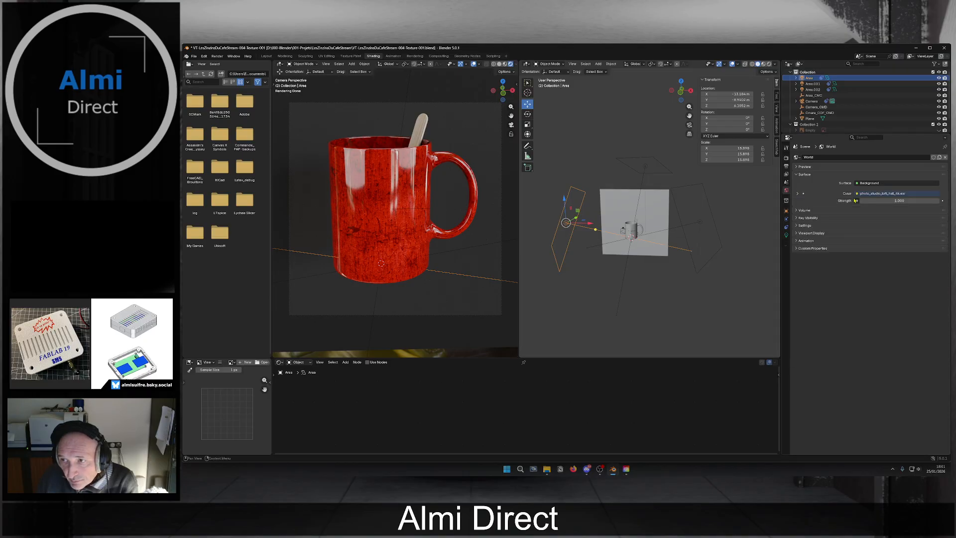
mouse_move(889, 200)
mouse_down()
mouse_move(929, 201)
mouse_move(885, 200)
mouse_up()
click(917, 207)
text(2)
key(Return)
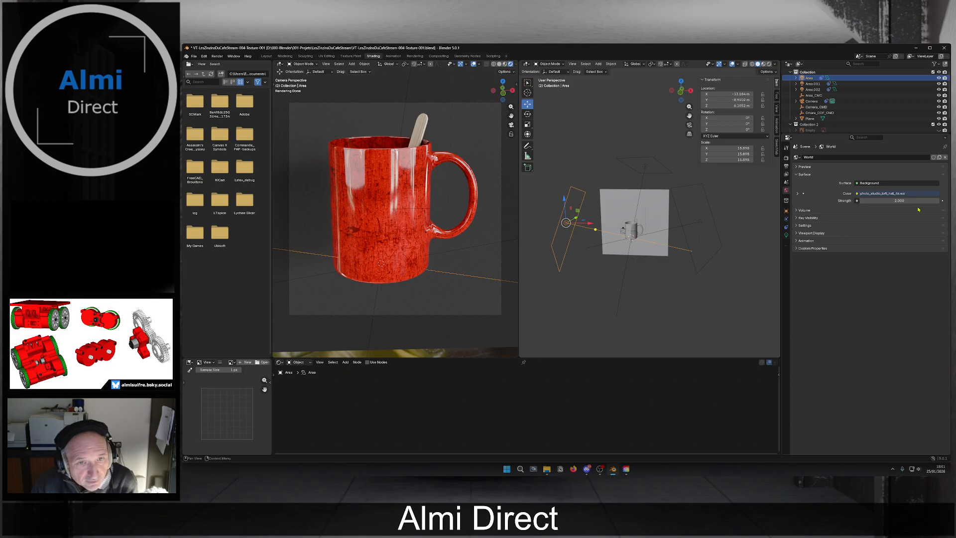
Set the world background strength to 1.5.
click(906, 200)
text(1.5)
key(Return)
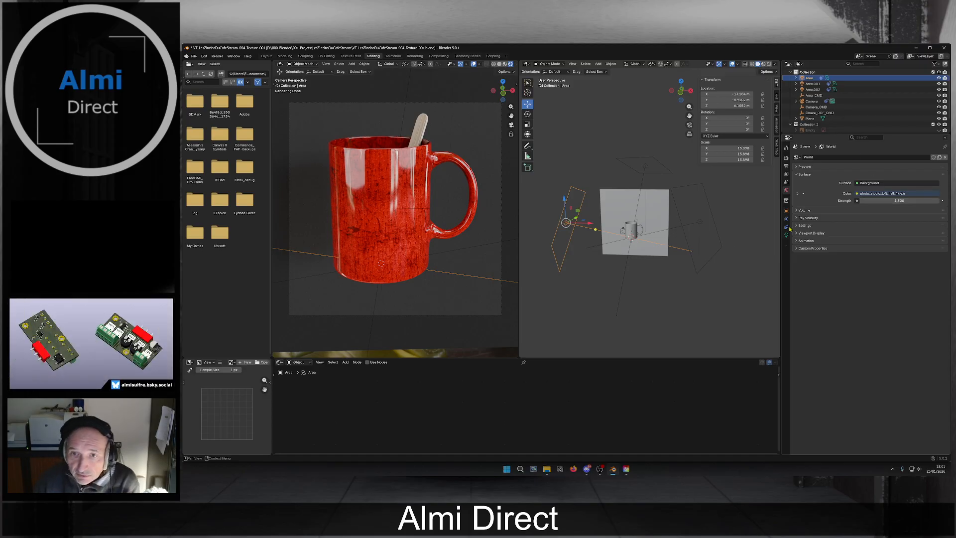
Set the backdrop plane material's Metallic value to 1.000 in its Principled BSDF.
click(616, 217)
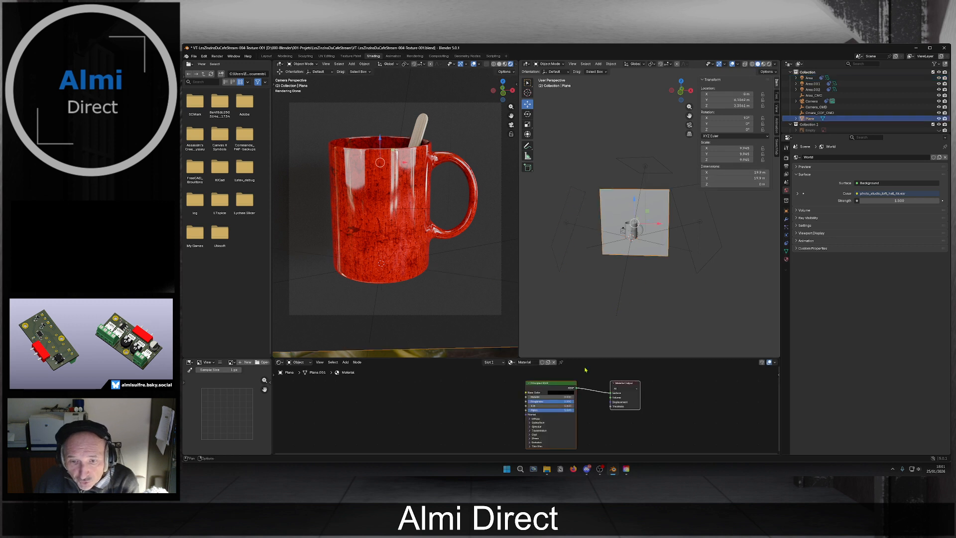
scroll(579, 393, up, 4)
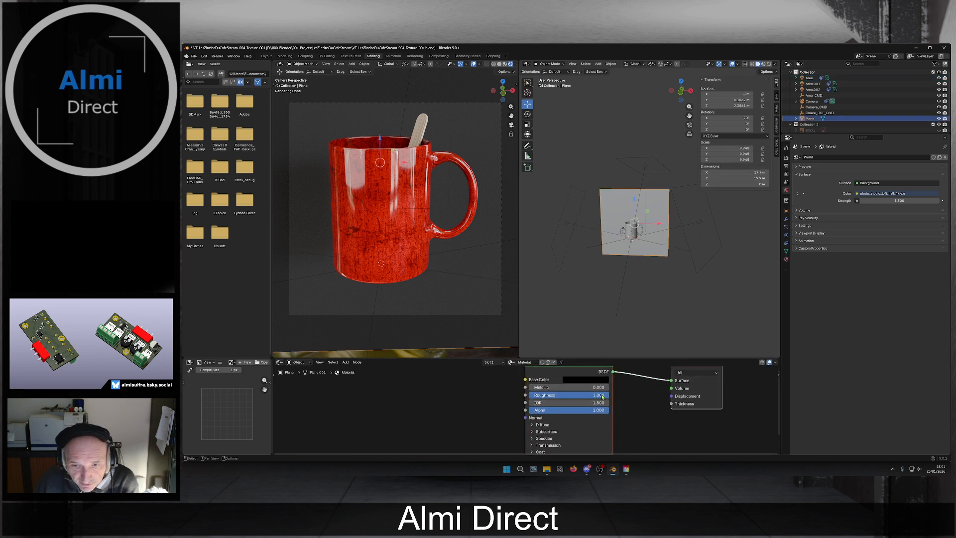
drag(534, 389, 617, 389)
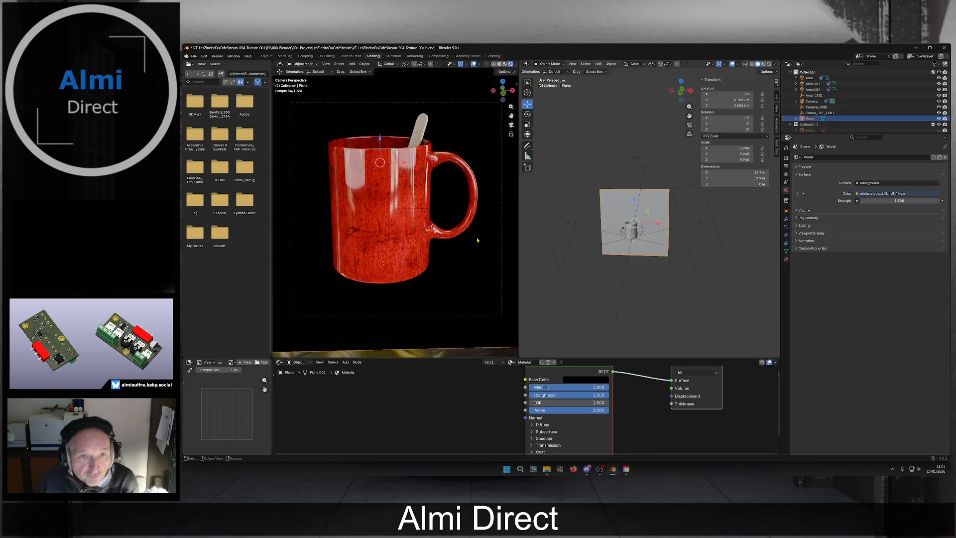
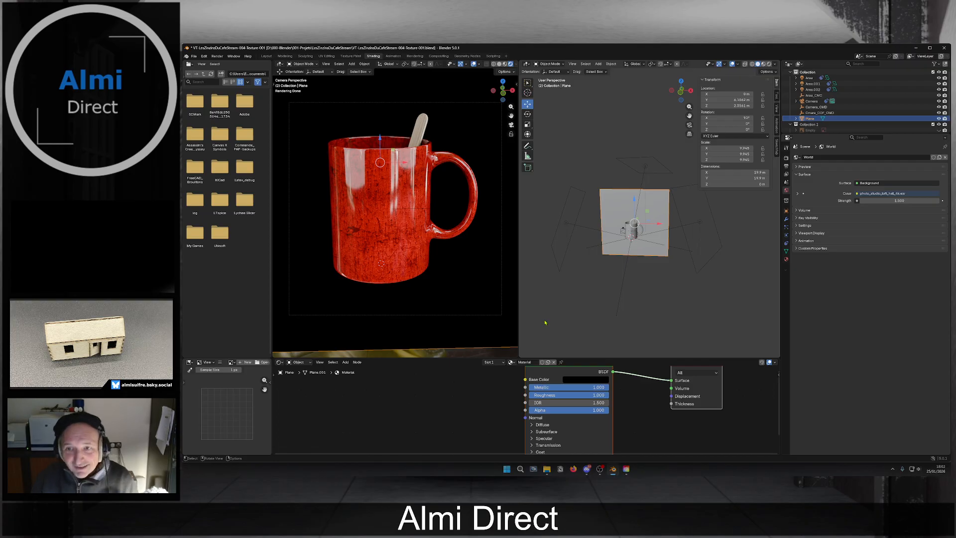
Raise the camera slightly along Z to centre the mug vertically in the square frame, and save the file.
click(812, 101)
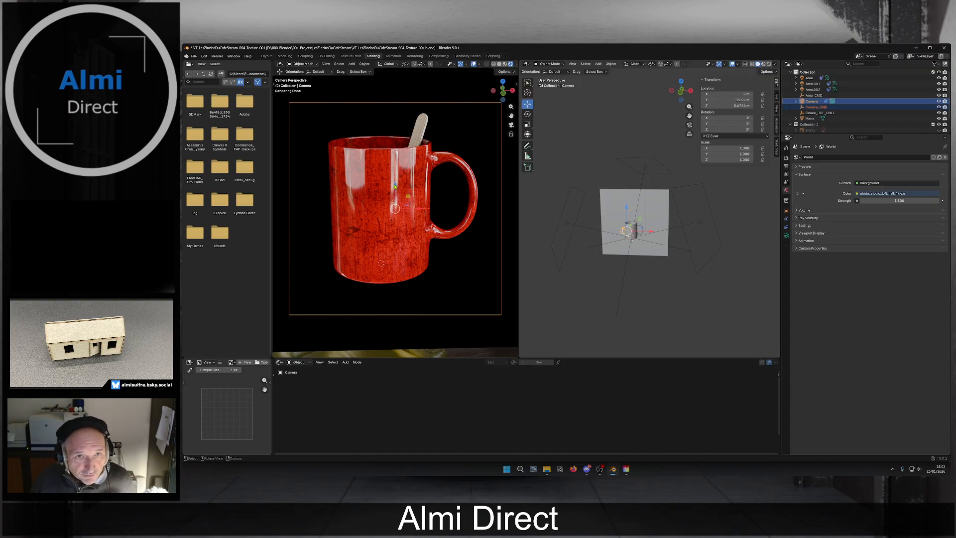
key(g)
key(z)
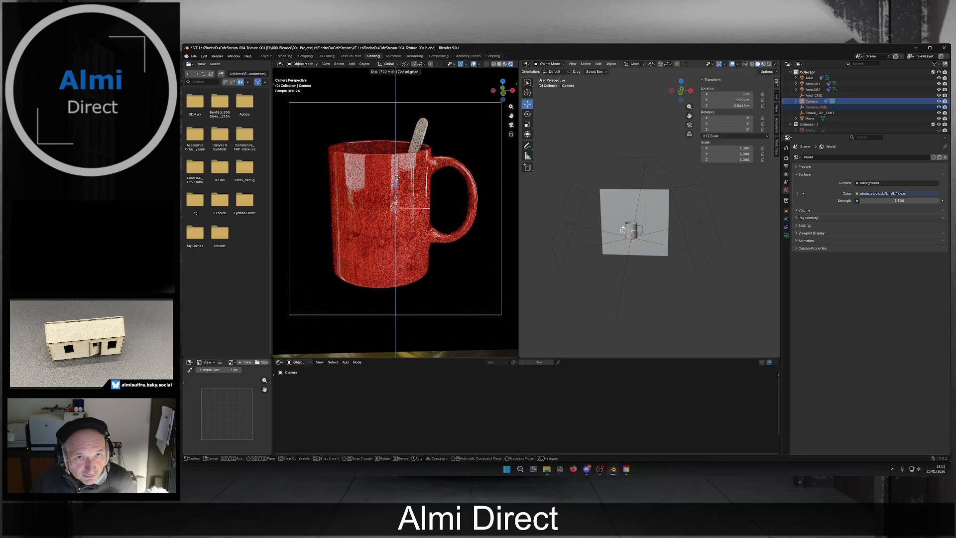
click(433, 270)
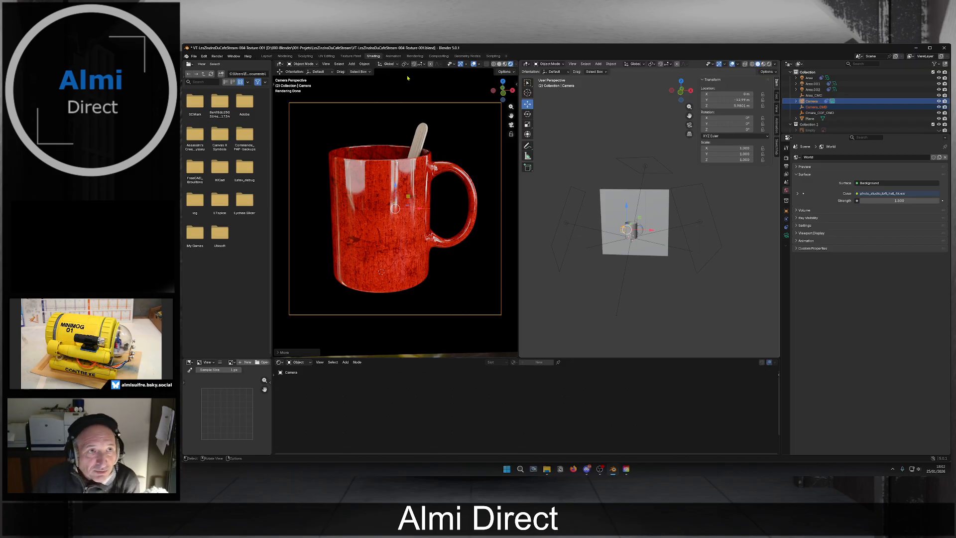
click(193, 56)
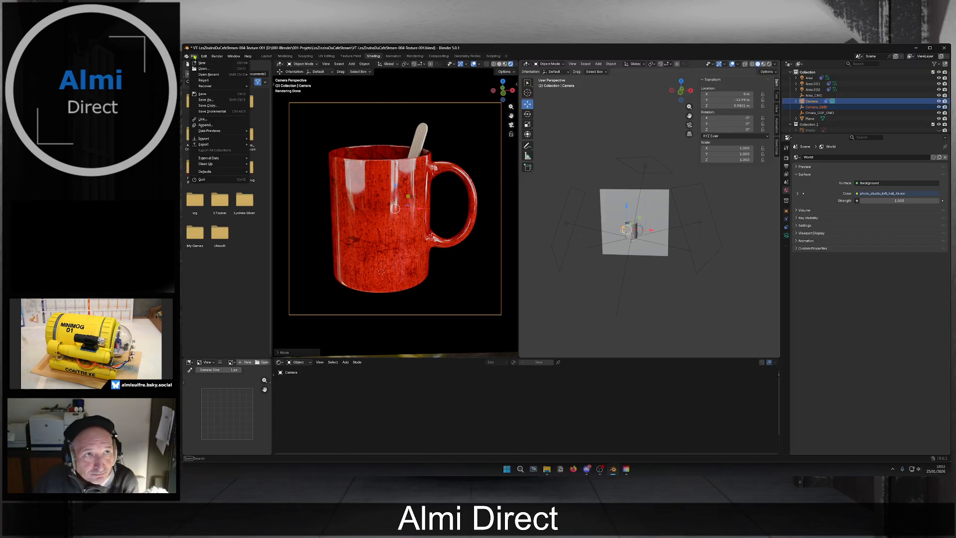
click(202, 93)
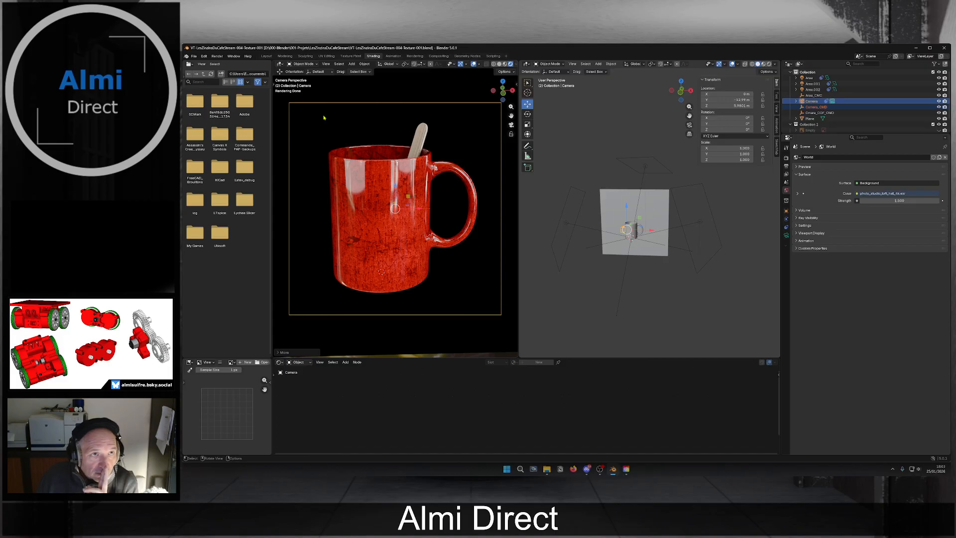
Render the current frame from the Rendering workspace, enlarge the render window to inspect the mug, and close it.
click(415, 56)
scroll(508, 241, up, 4)
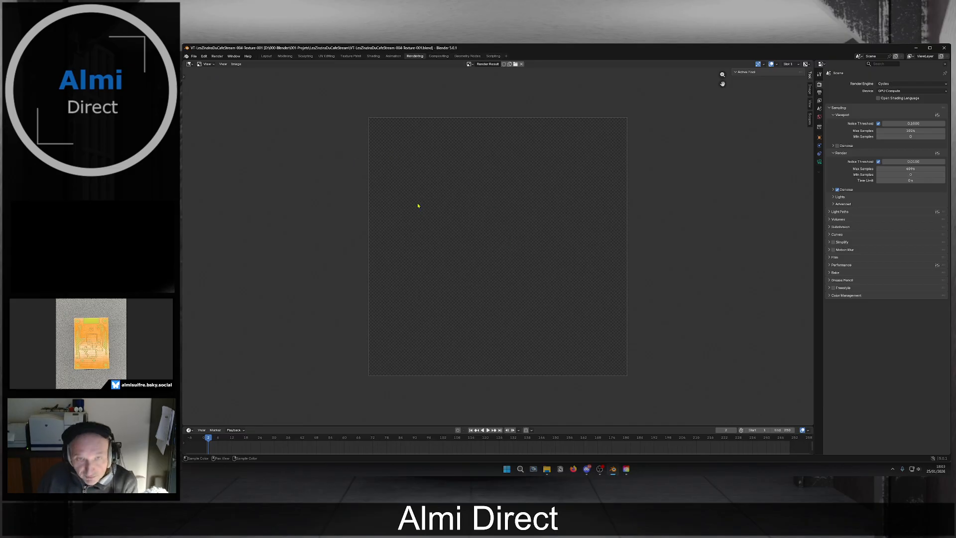
key(F12)
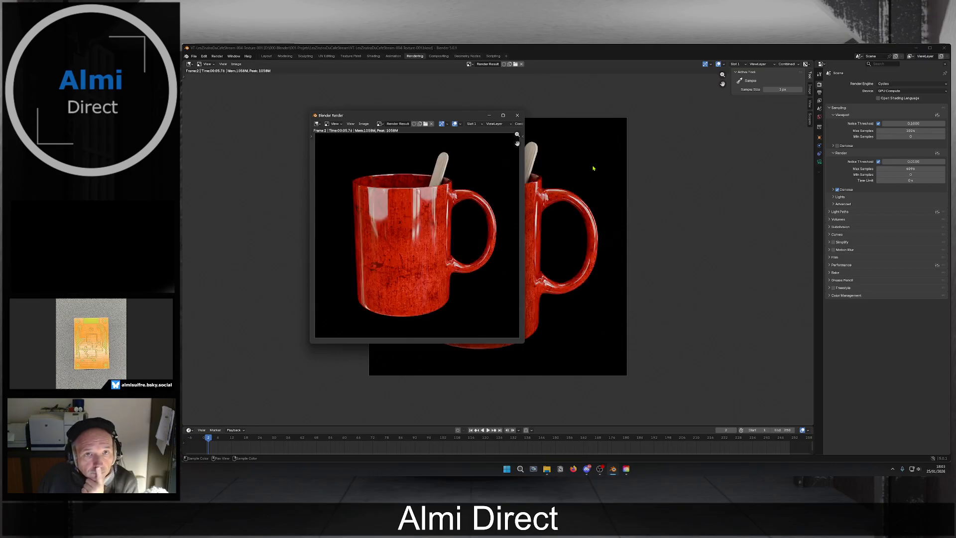
drag(521, 343, 581, 354)
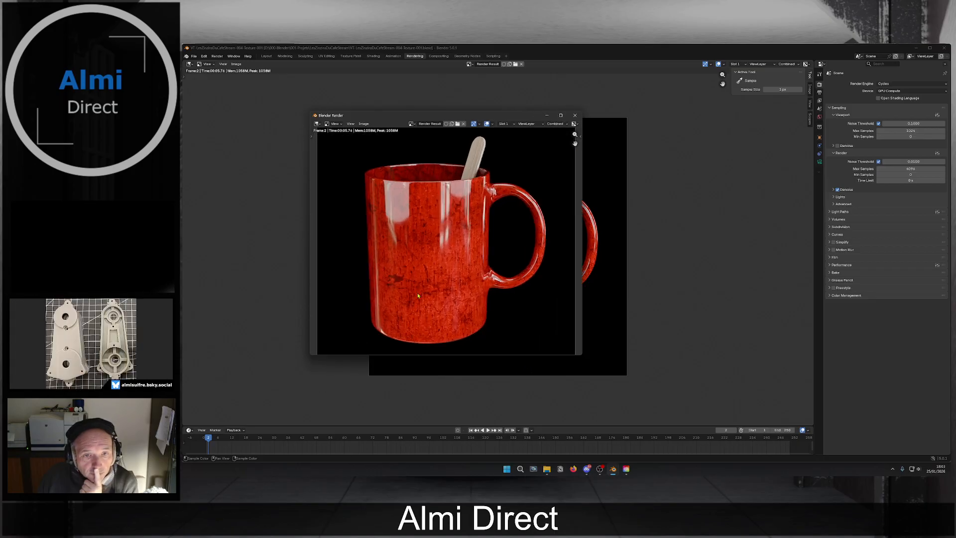
click(575, 115)
Create a new compositing node tree in the Compositing workspace and spread its Render Layers node away from the outputs.
click(443, 56)
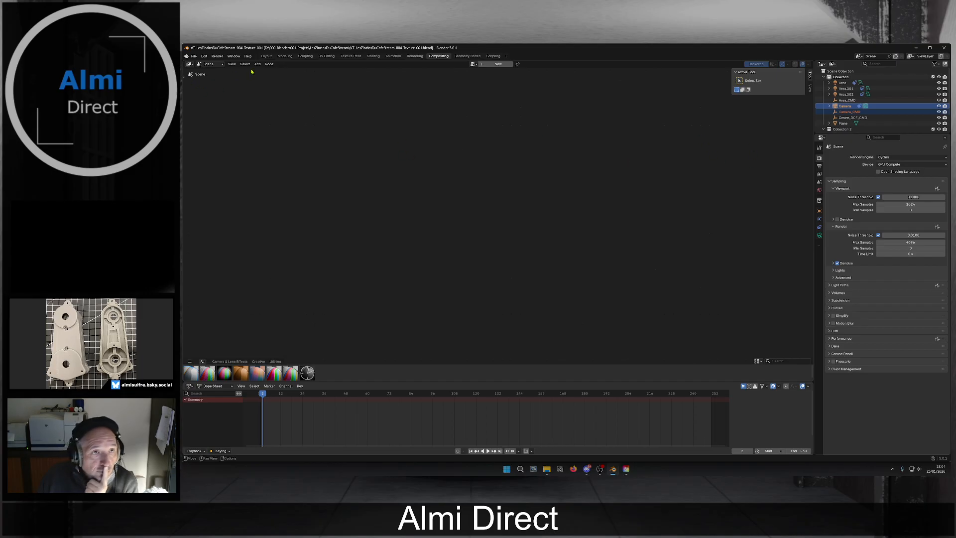
click(269, 64)
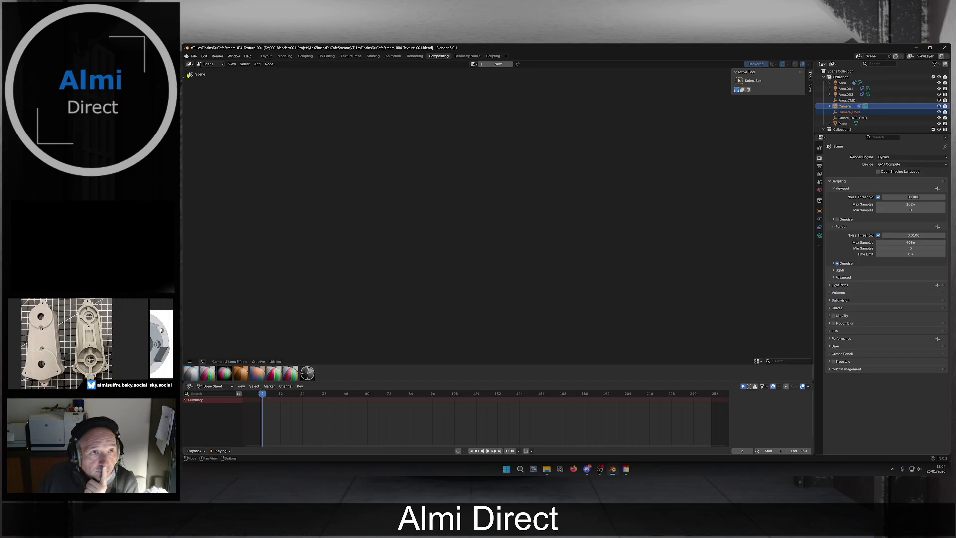
click(493, 64)
drag(382, 241, 330, 247)
Select the Group Output and Viewer nodes together and move them clear of the mug preview.
click(572, 239)
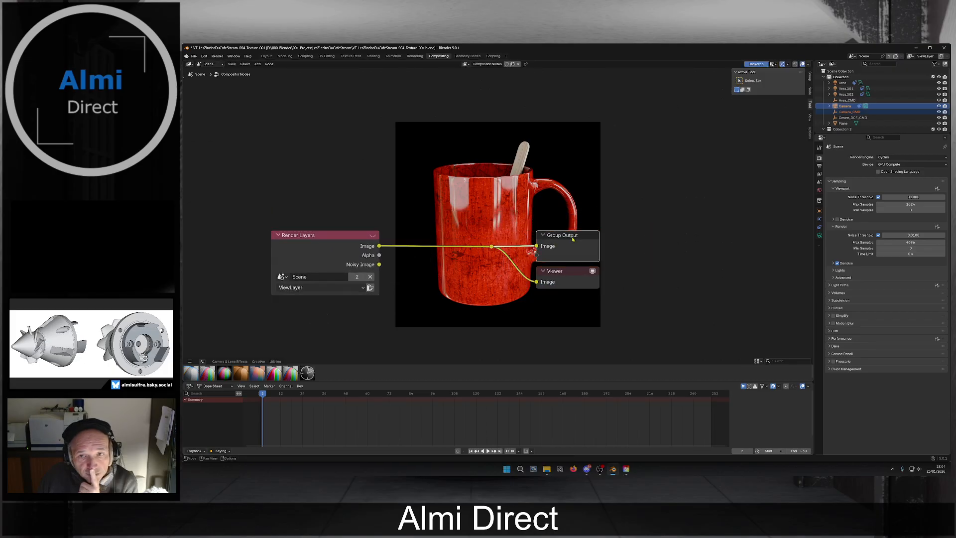
click(559, 282)
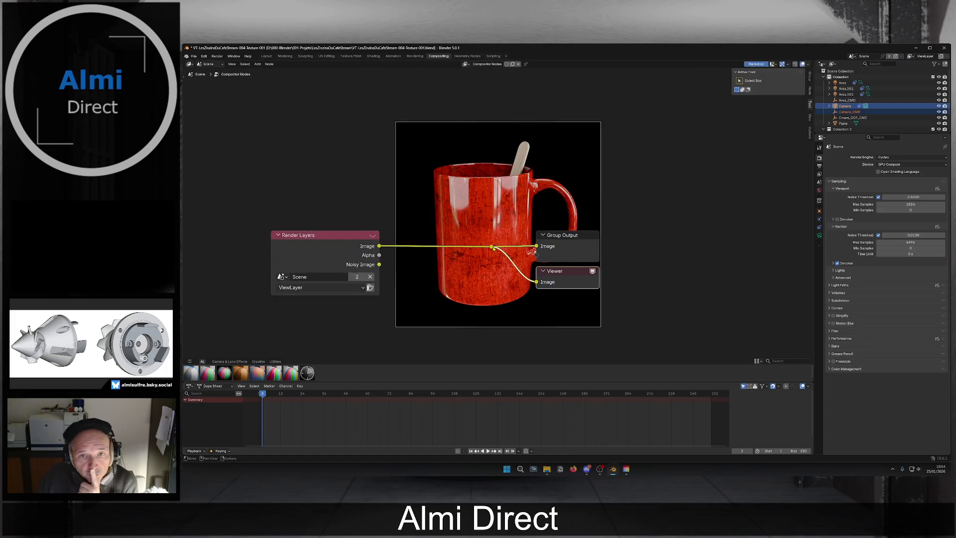
drag(503, 205, 632, 311)
drag(546, 249, 673, 250)
Try to reposition the reroute point on the Render Layers image link.
click(502, 261)
drag(491, 247, 612, 269)
key(Escape)
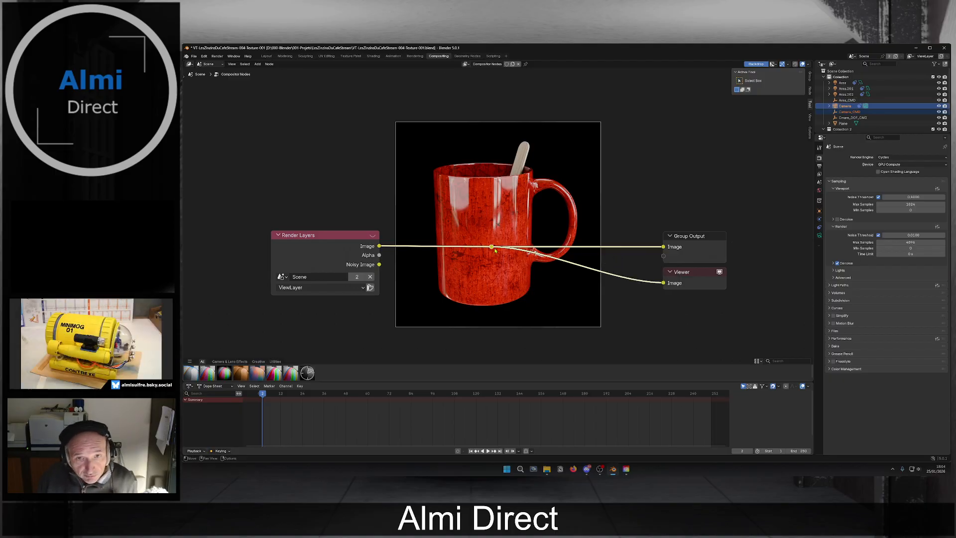
right_click(493, 249)
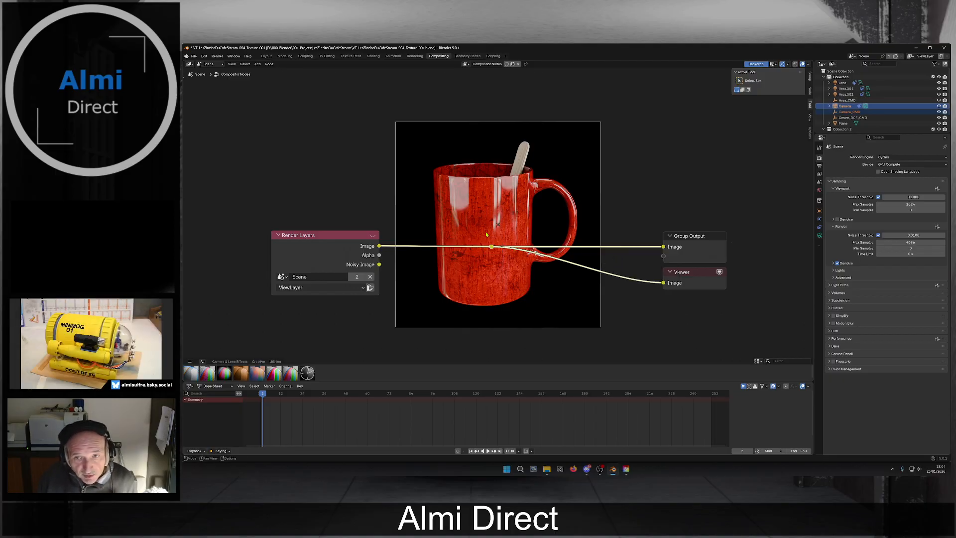
key(ctrl+z)
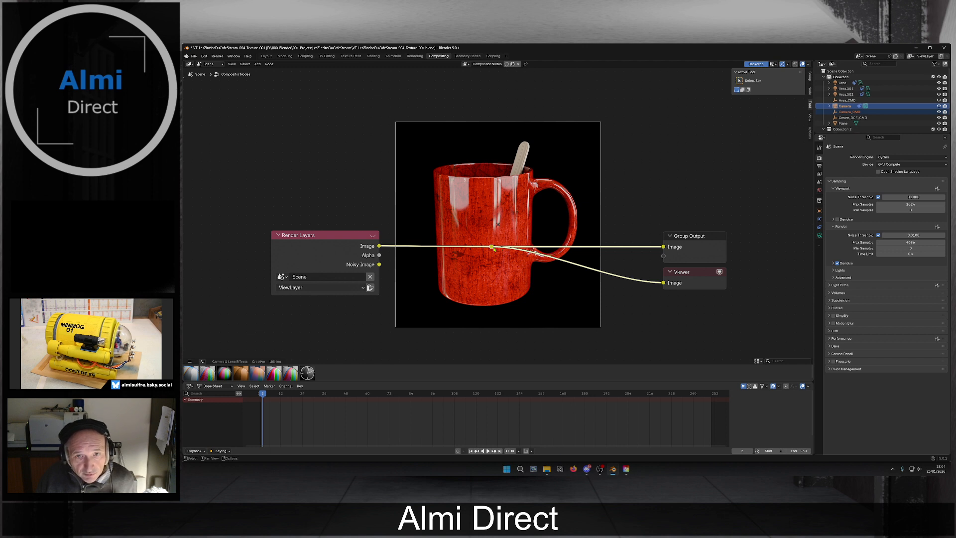
Detach the Viewer, delete the reroute point, and link the Render Layers Image directly to the Group Output and Viewer.
click(589, 272)
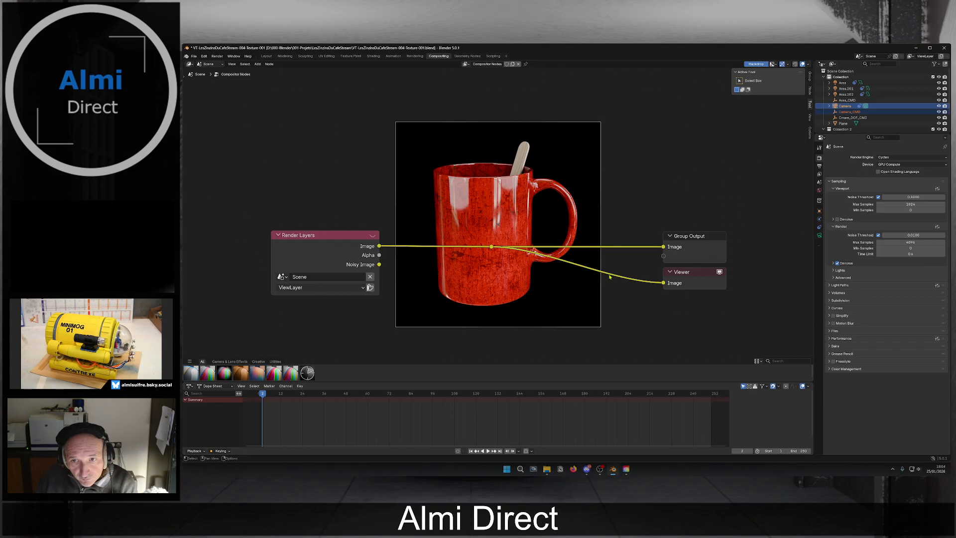
mouse_move(656, 284)
mouse_down()
mouse_move(655, 293)
mouse_move(645, 284)
mouse_up()
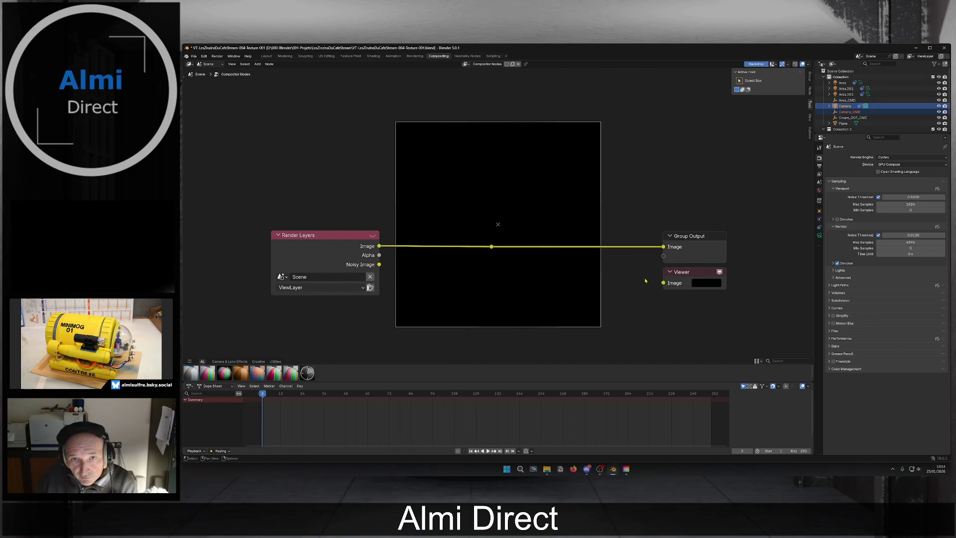
click(492, 246)
key(x)
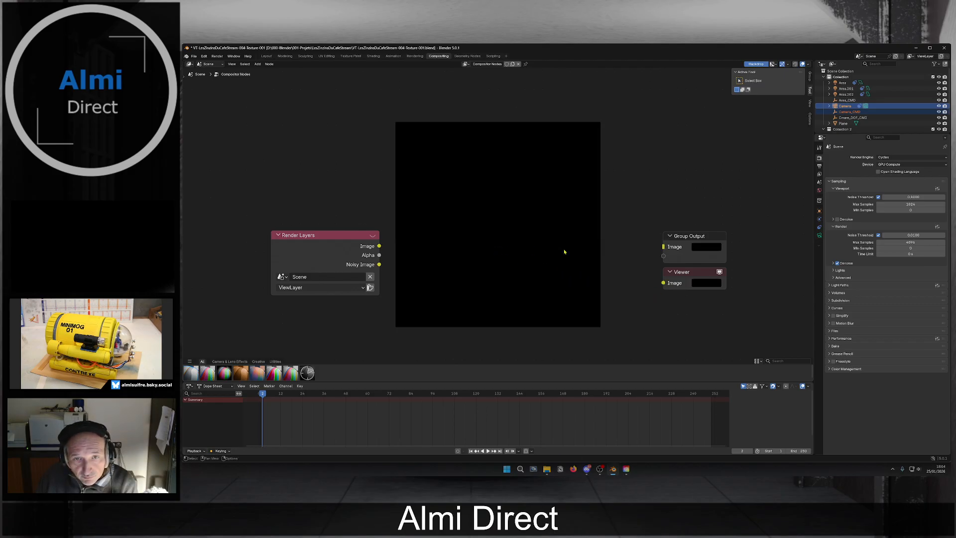
drag(380, 246, 663, 256)
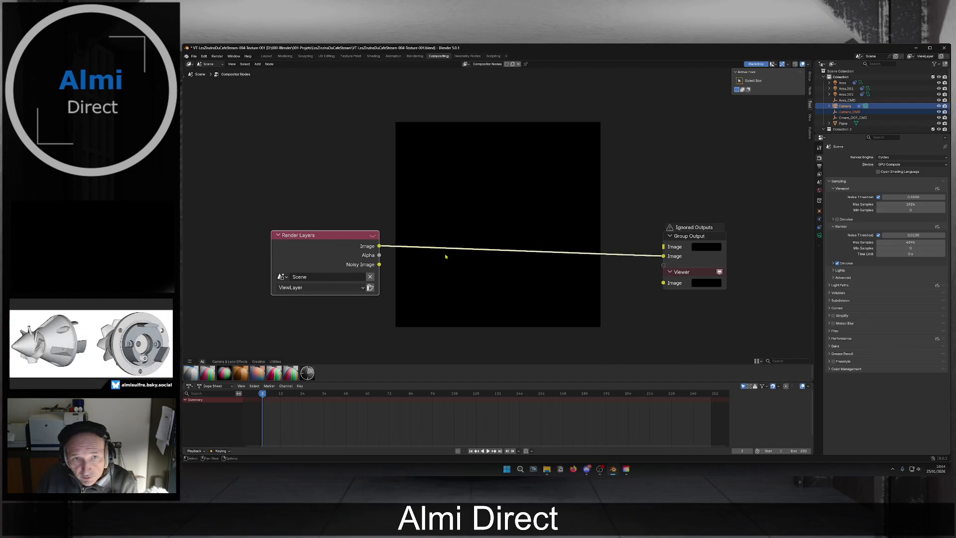
drag(380, 246, 663, 282)
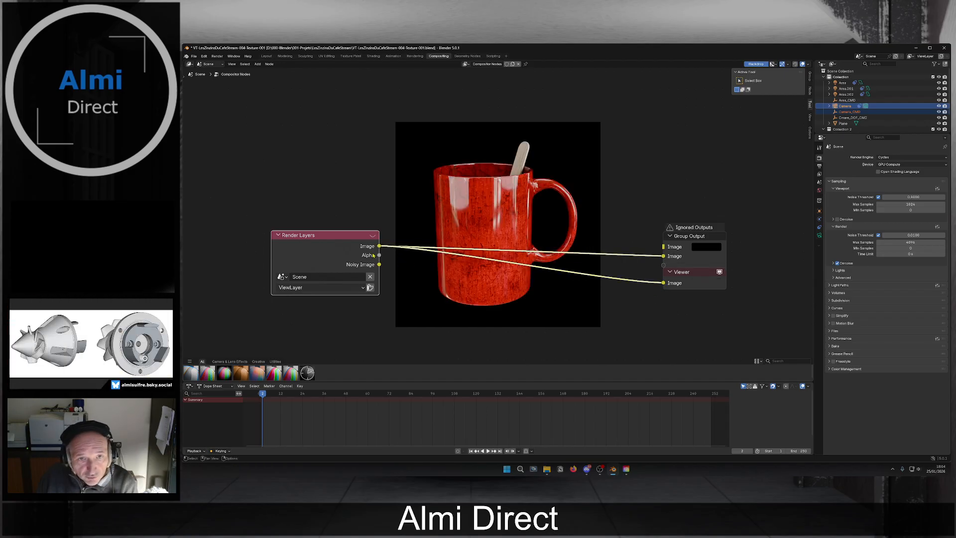
Abandon a new link from the Render Layers Image and move the Group Output node up, away from the Viewer.
drag(379, 246, 424, 234)
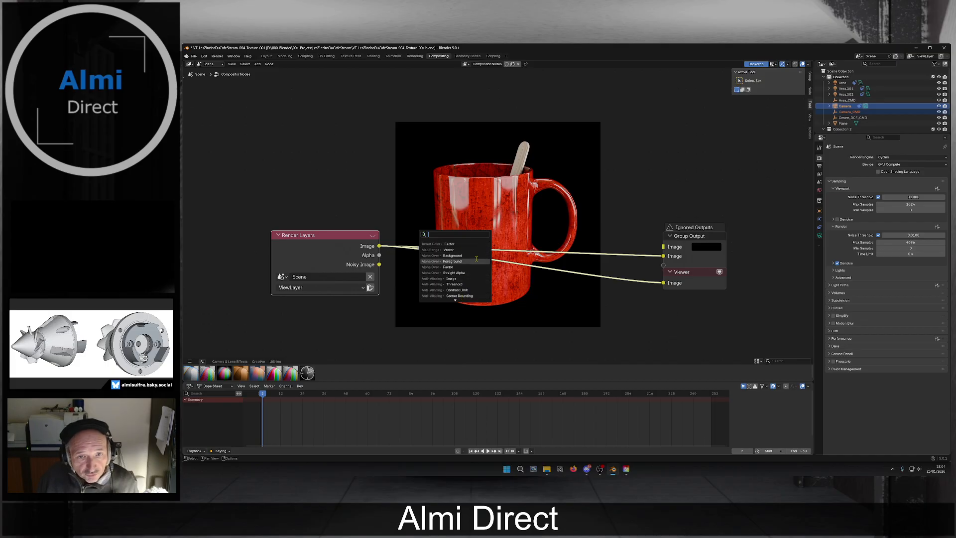
click(552, 297)
drag(694, 235, 664, 232)
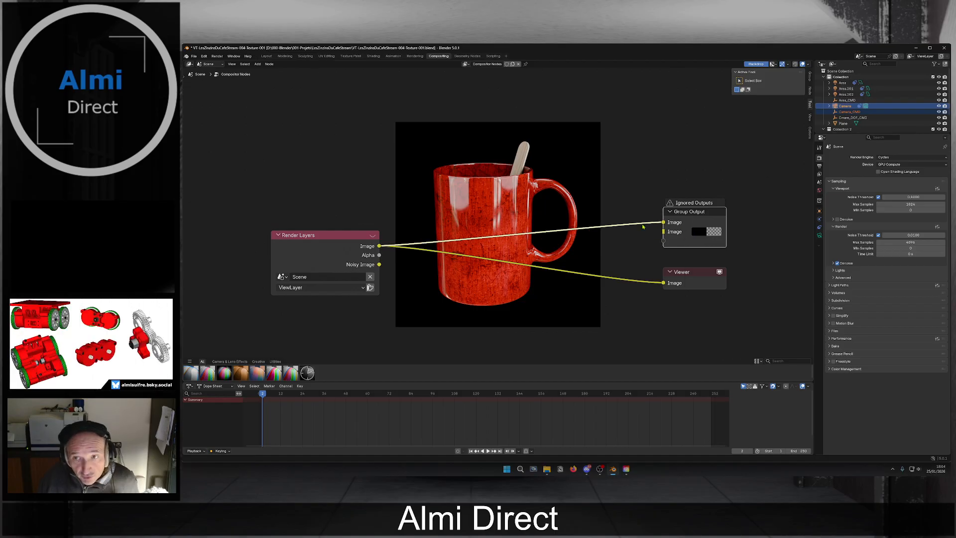
Undo the relinking edits back to the original reroute feeding the Group Output and Viewer.
key(ctrl+z)
key(ctrl+z)
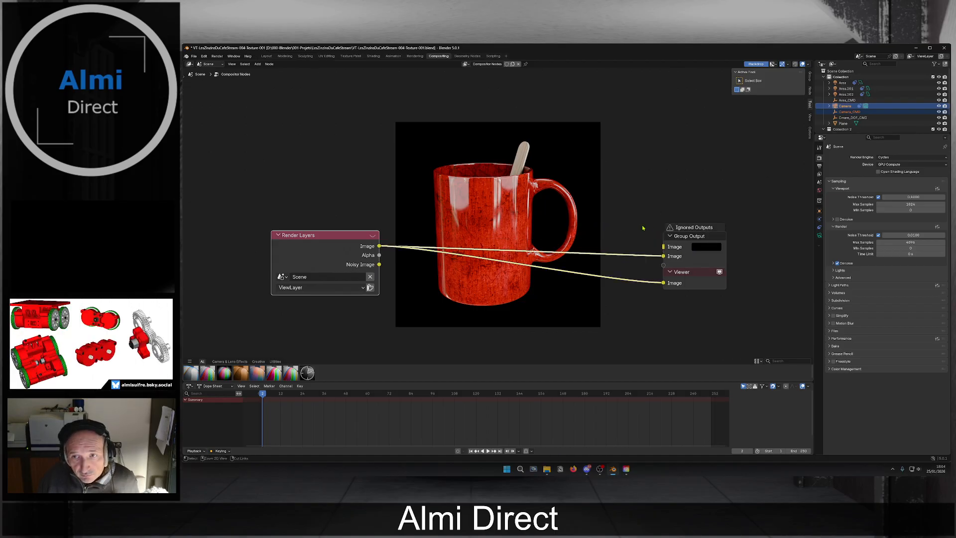
key(ctrl+z)
key(ctrl+z)
key(ctrl+z)
key(ctrl+shift+z)
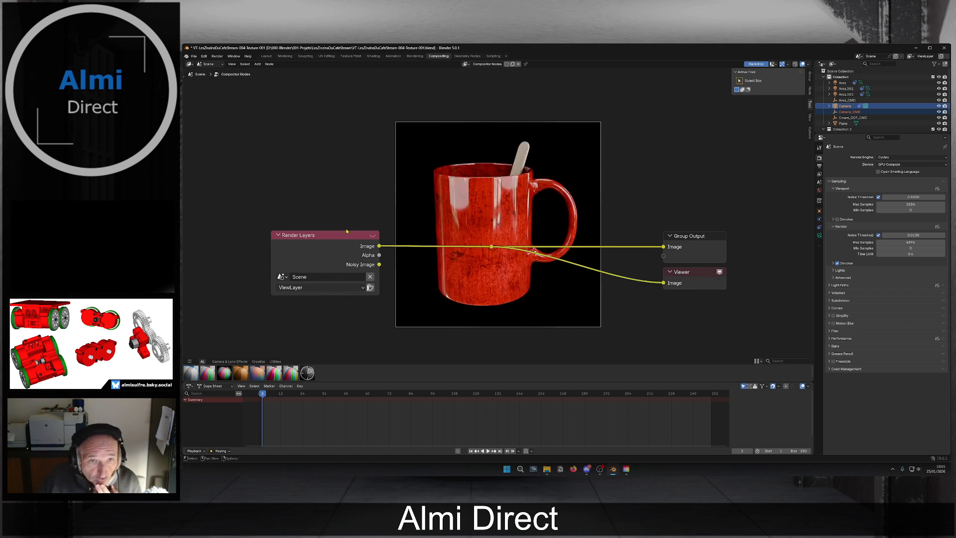
Spread out the compositor nodes, with Render Layers on one side of the mug preview and the reroute and outputs on the other.
drag(356, 231, 288, 223)
middle_drag(368, 233, 456, 230)
middle_drag(735, 204, 664, 206)
drag(725, 257, 580, 257)
middle_drag(466, 255, 615, 255)
drag(433, 227, 323, 225)
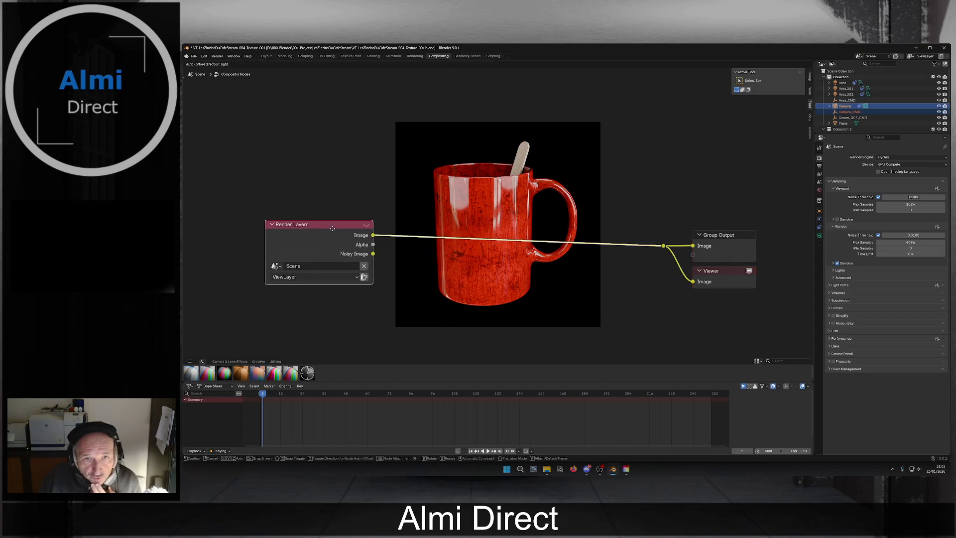
Add a Brightness/Contrast color adjustment node over the lower part of the mug preview.
drag(372, 244, 404, 264)
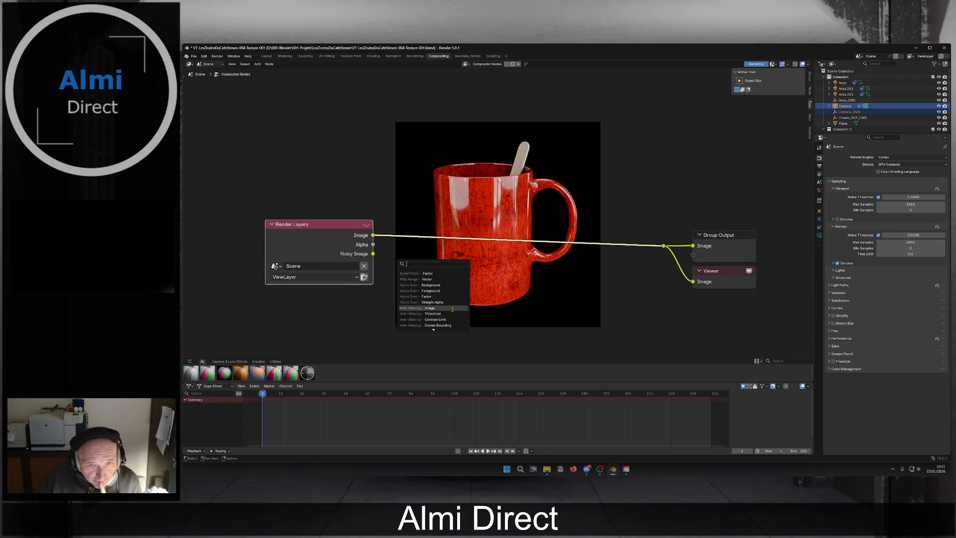
click(290, 92)
click(256, 64)
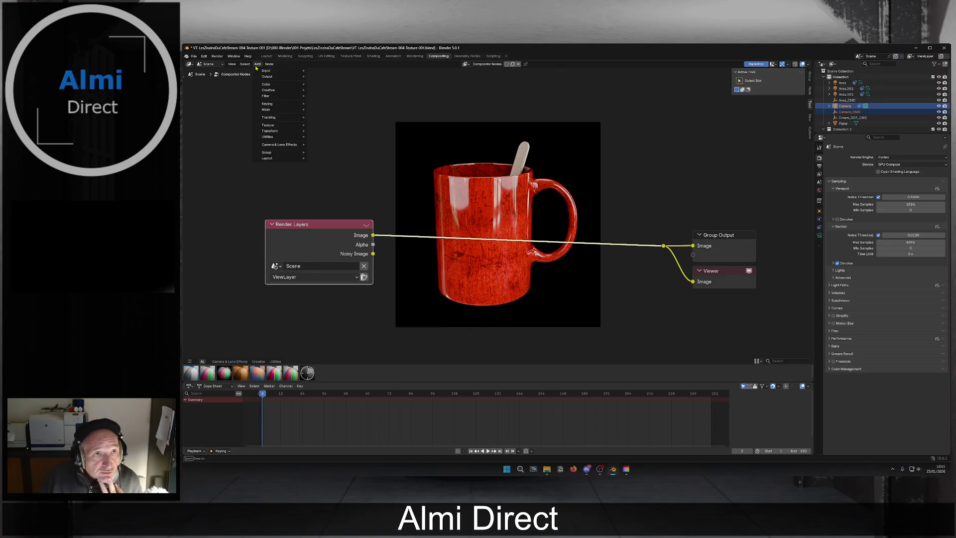
mouse_move(269, 64)
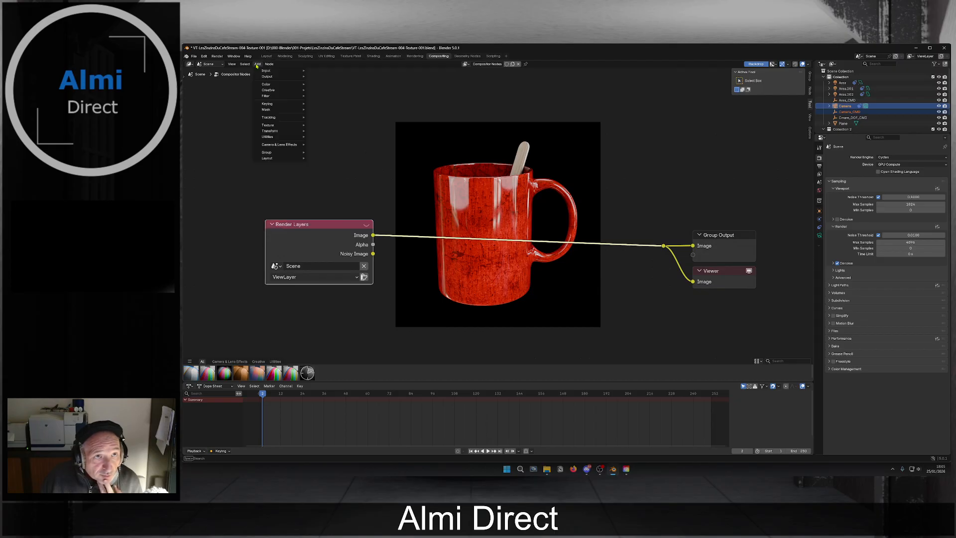
mouse_move(290, 127)
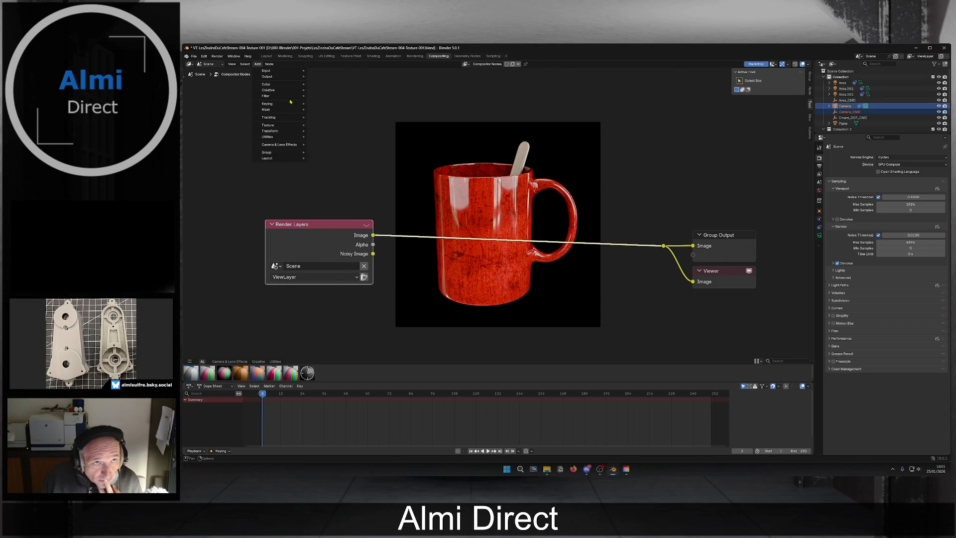
mouse_move(289, 85)
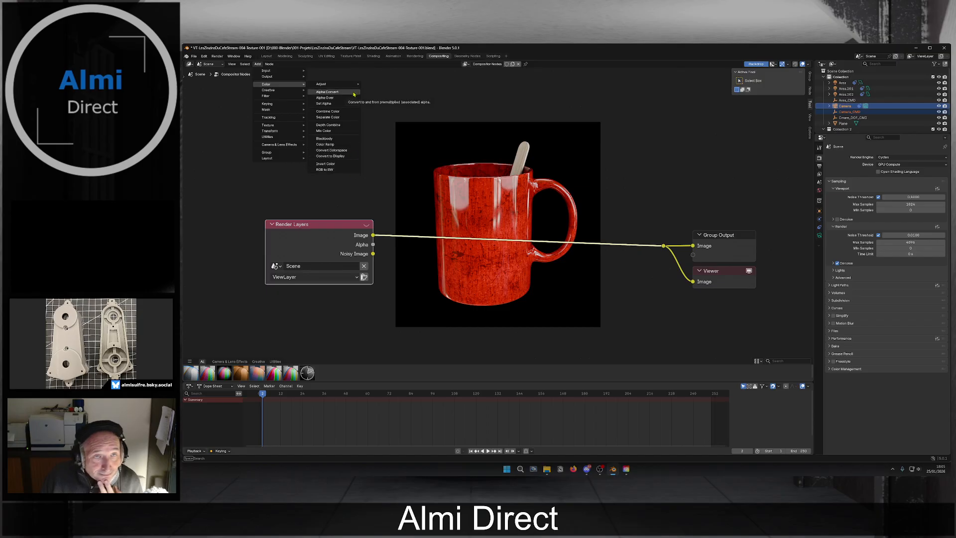
mouse_move(352, 88)
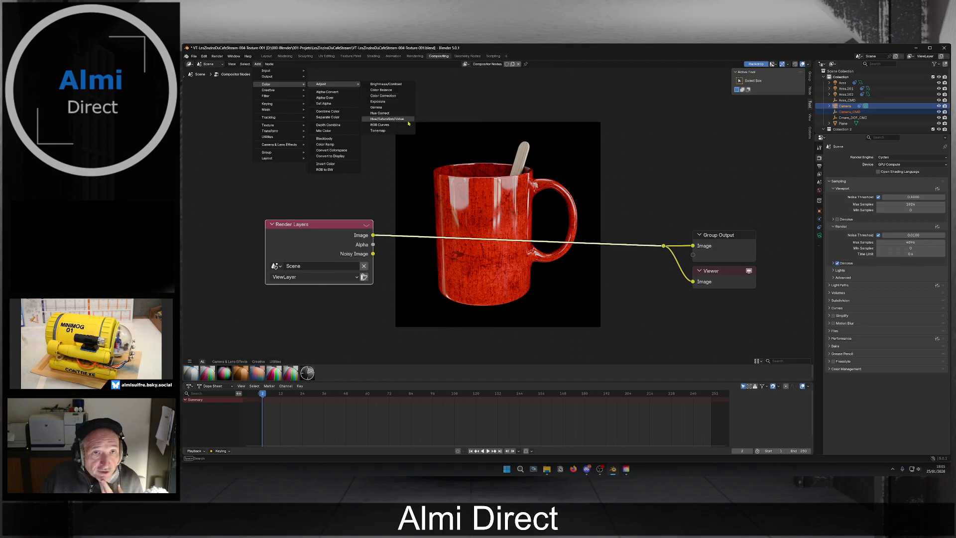
click(405, 85)
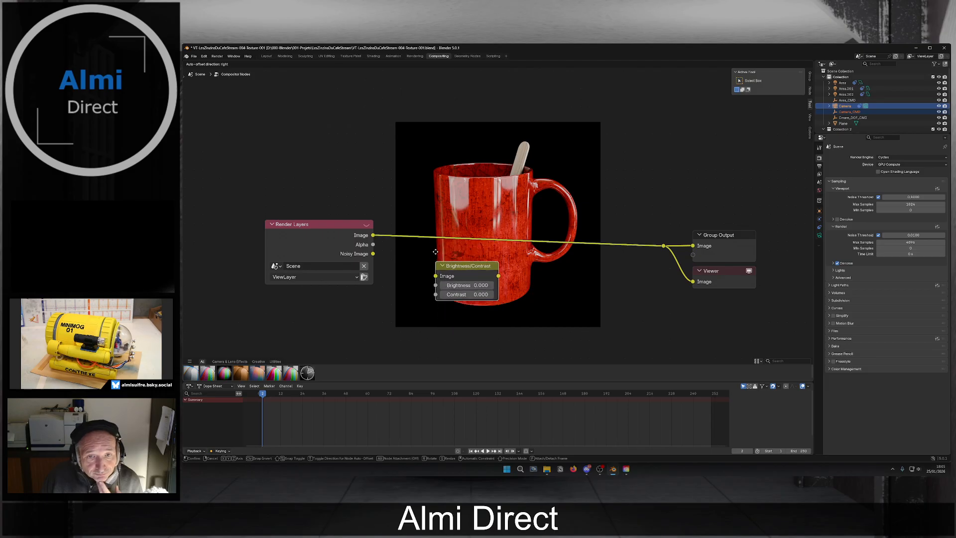
click(463, 271)
Route the Render Layers Image through the Brightness/Contrast node into the reroute feeding the Group Output and Viewer.
drag(373, 235, 385, 239)
drag(440, 280, 436, 277)
drag(498, 275, 693, 281)
drag(488, 267, 691, 283)
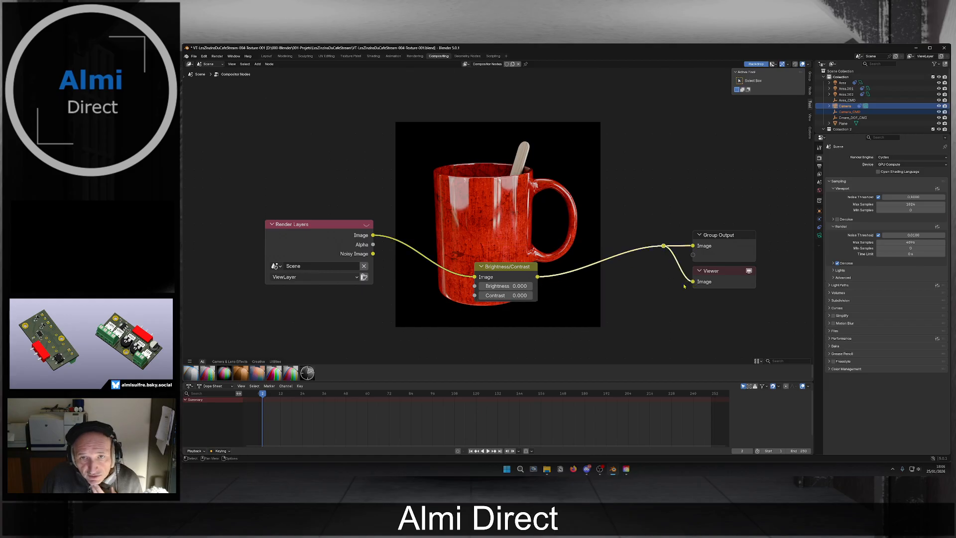
Try a Brightness of -6.5 on the Brightness/Contrast node and reset it to 0.
mouse_move(501, 286)
mouse_down()
mouse_move(527, 285)
mouse_move(485, 286)
mouse_move(501, 286)
mouse_up()
click(503, 286)
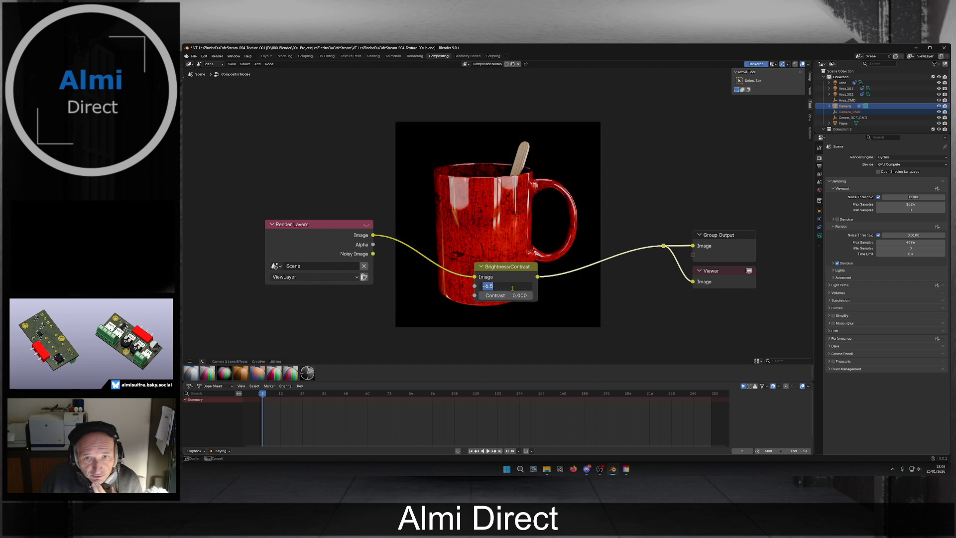
key(Return)
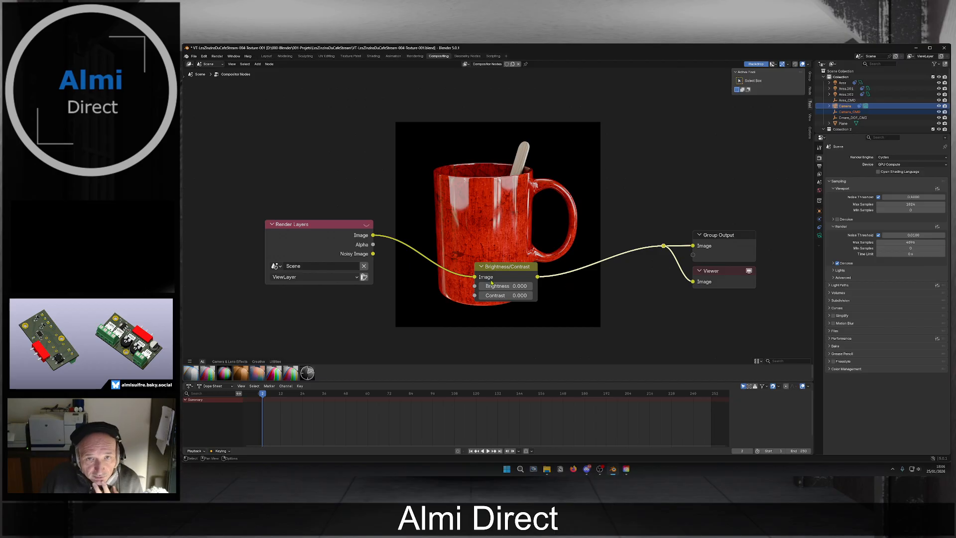
Try Contrast values of -0.6 and 0.4 on the Brightness/Contrast node, resetting to 0 in between.
mouse_move(495, 295)
mouse_down()
mouse_move(451, 295)
mouse_move(491, 295)
mouse_up()
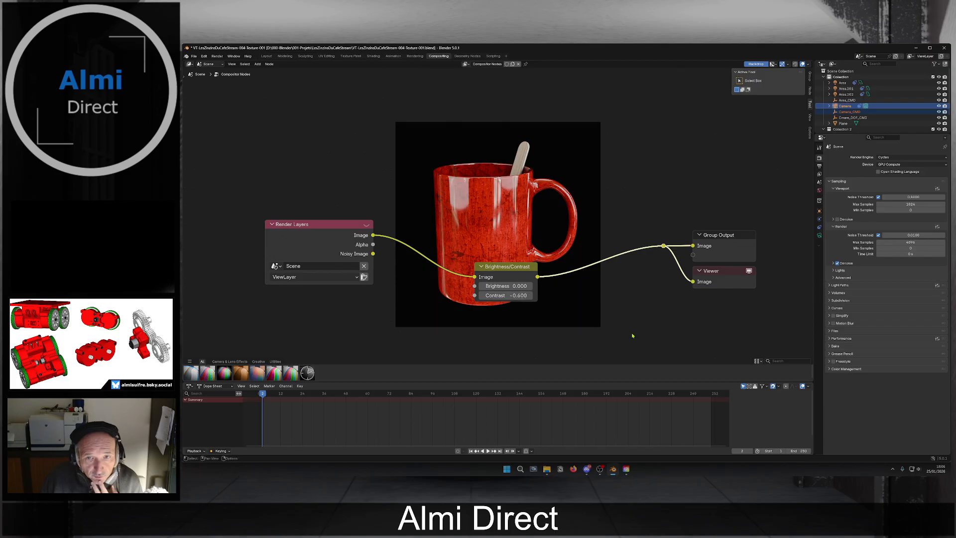
click(526, 295)
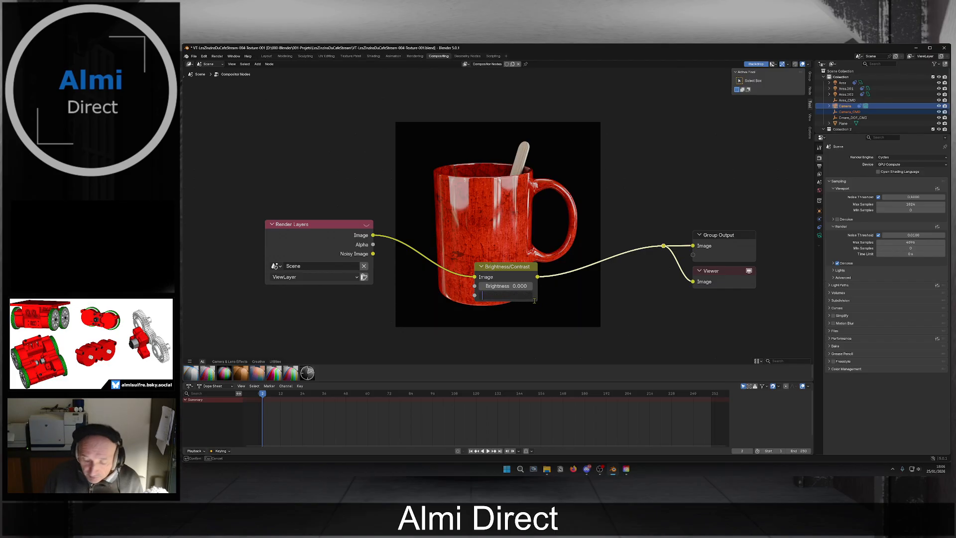
key(Return)
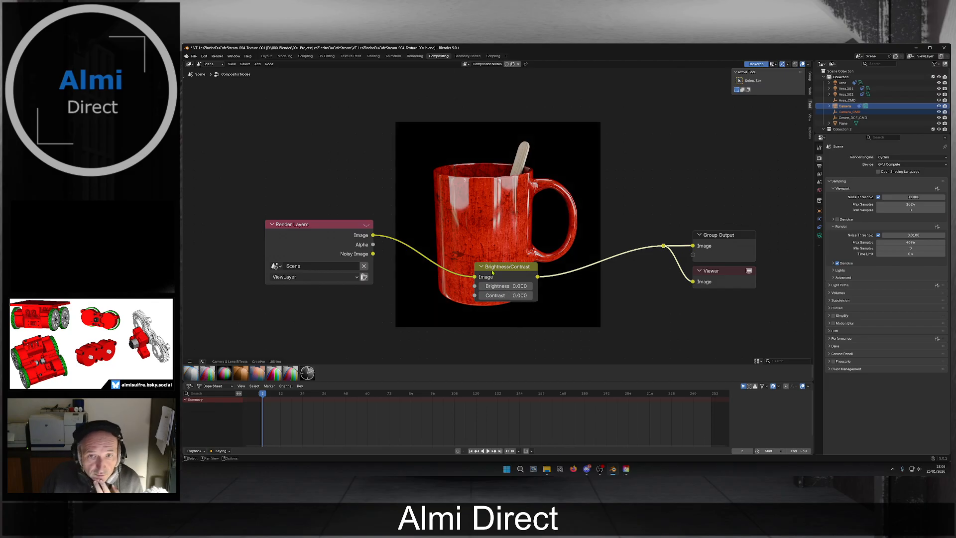
click(529, 297)
click(529, 297)
click(529, 297)
click(529, 297)
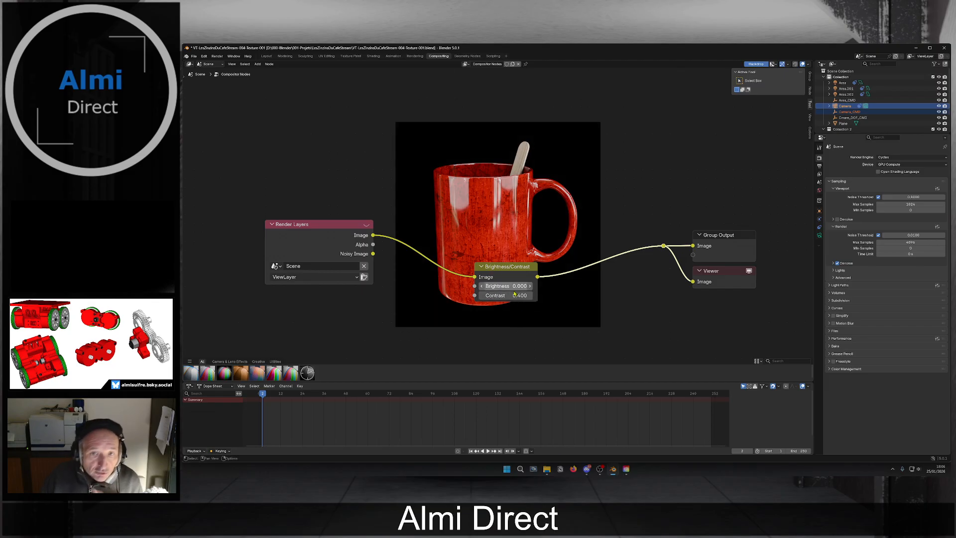
Delete the Brightness/Contrast node and abandon a new link from the Render Layers Image.
key(Delete)
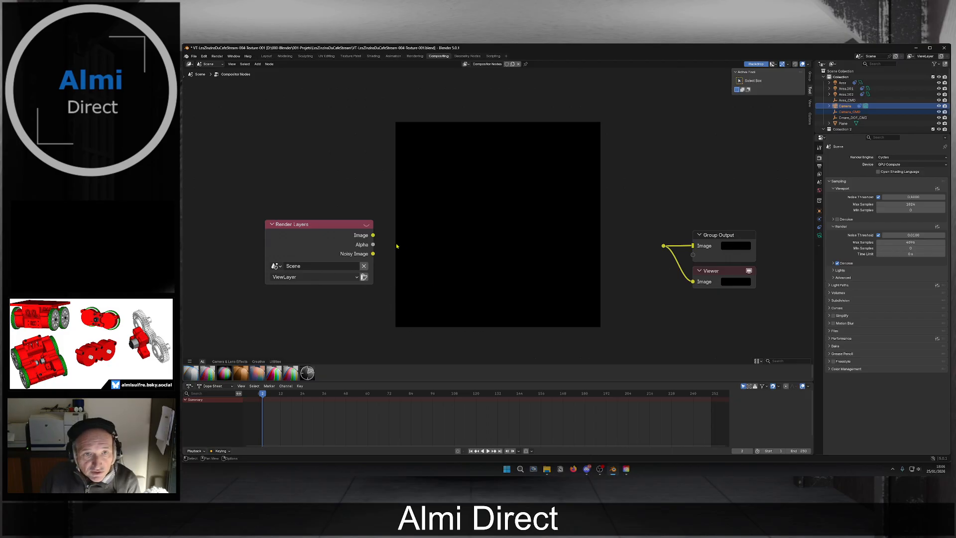
drag(373, 235, 428, 248)
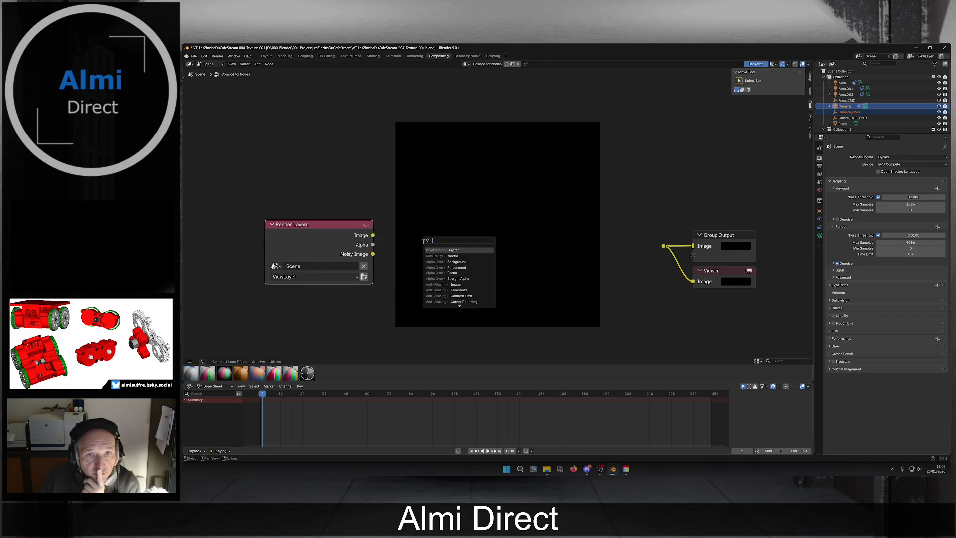
click(395, 204)
Try a Color Balance node between Render Layers and the reroute, and delete it.
click(269, 64)
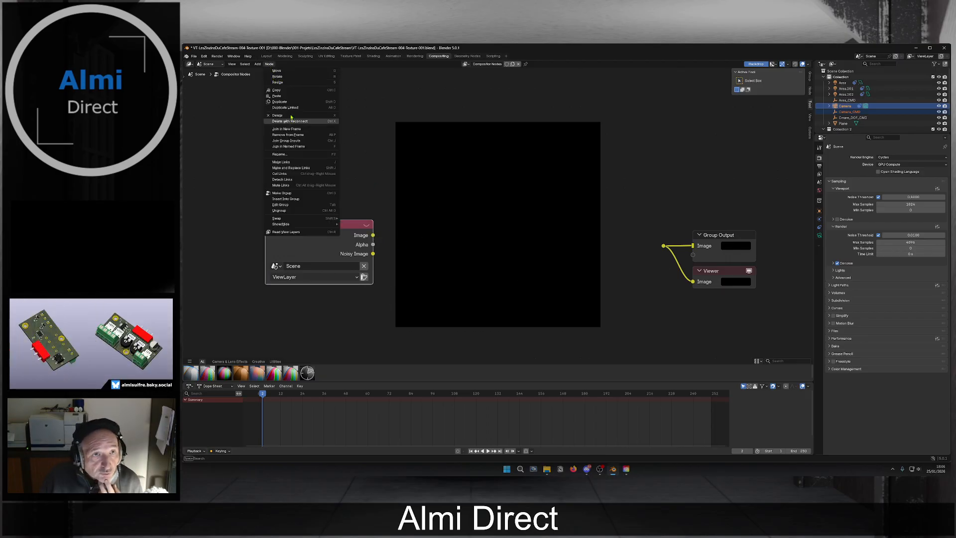
mouse_move(258, 64)
mouse_move(296, 71)
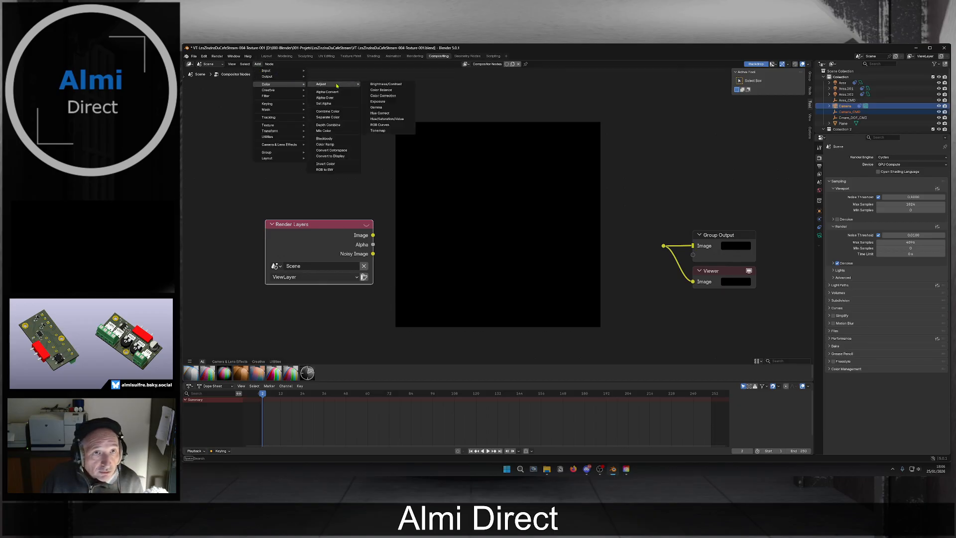
click(380, 90)
click(410, 243)
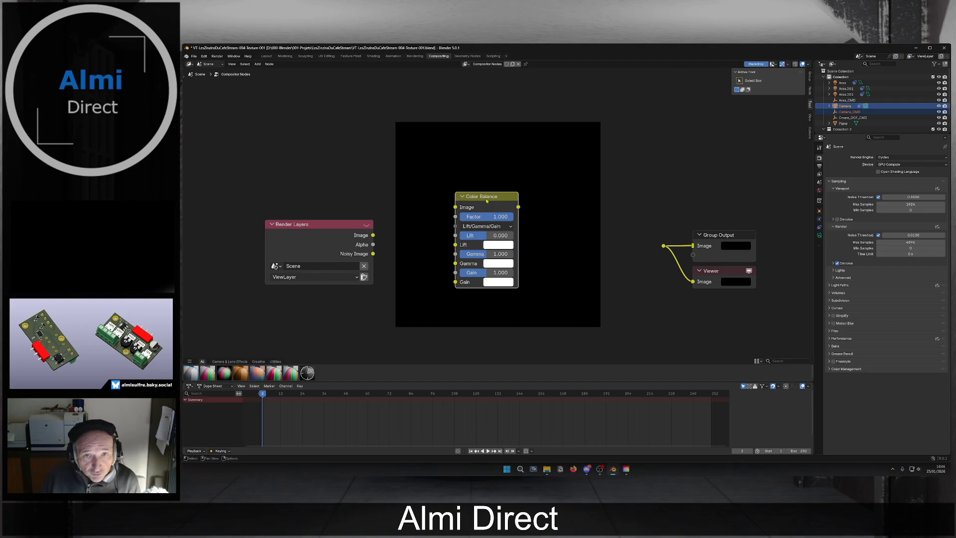
key(x)
Add an Exposure node between Render Layers and the reroute.
click(269, 64)
mouse_move(258, 64)
mouse_move(285, 84)
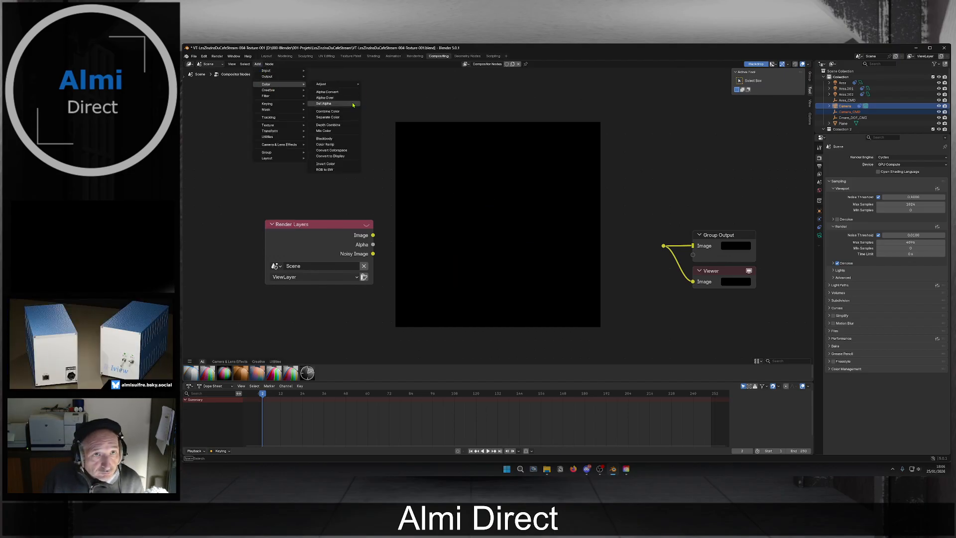
mouse_move(339, 84)
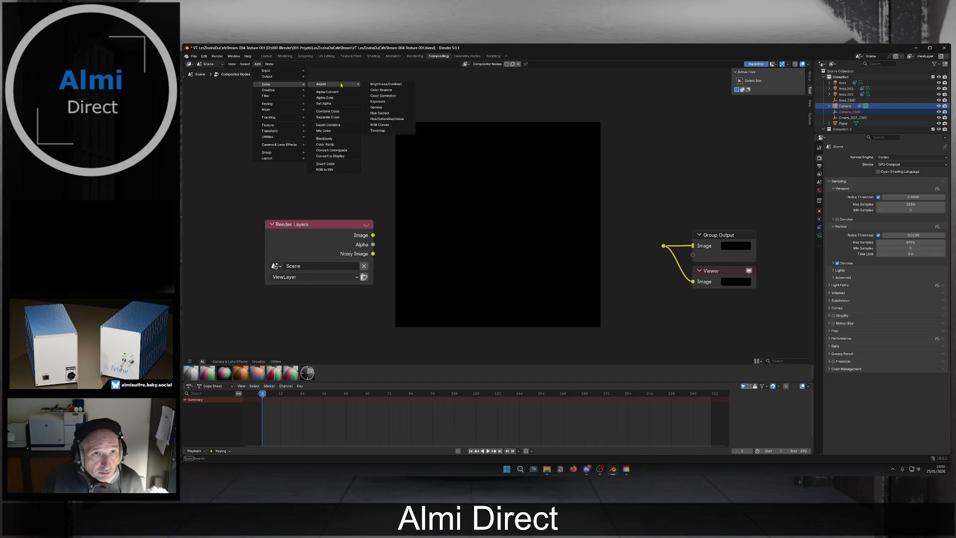
click(402, 102)
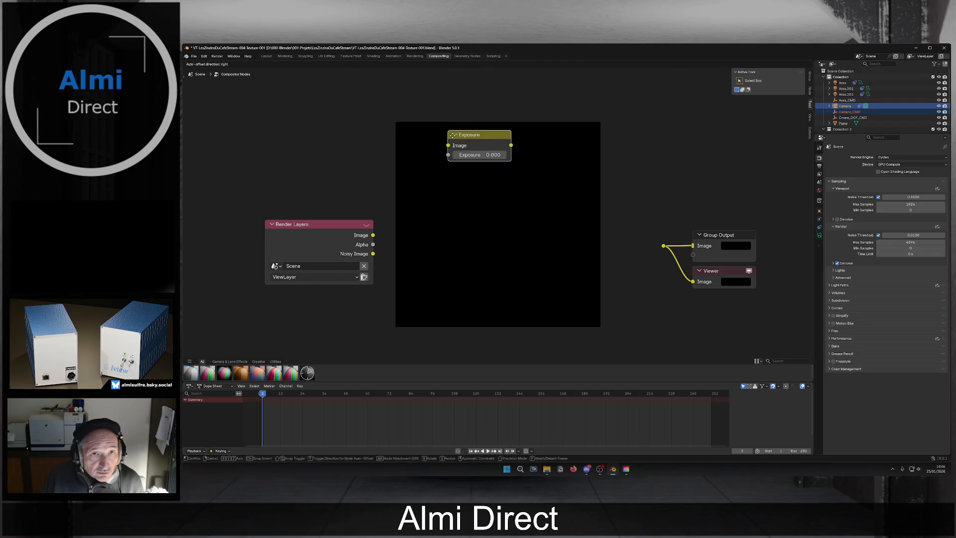
click(454, 221)
Link the Render Layers Image through the Exposure node to the reroute, and move the node to the mug's base.
drag(373, 235, 454, 232)
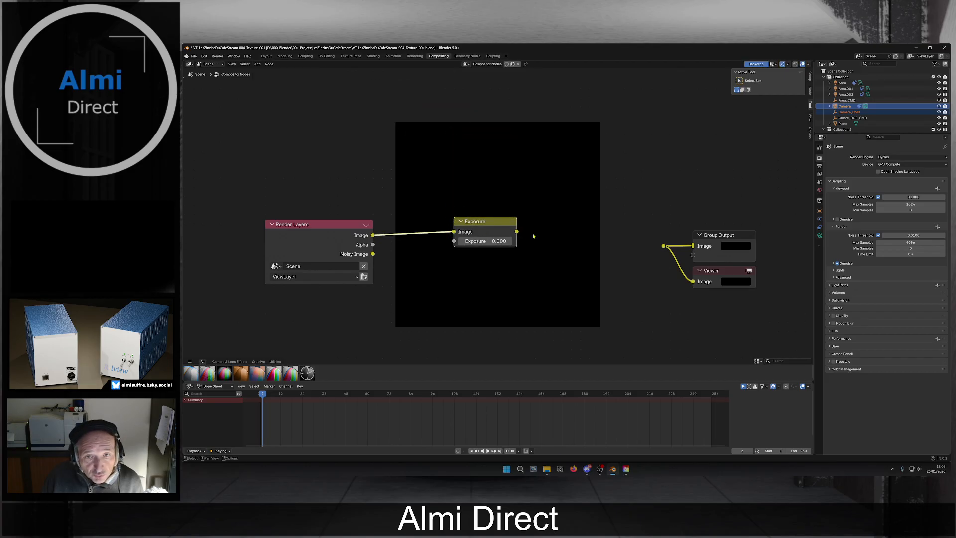
drag(517, 232, 663, 246)
drag(488, 221, 490, 302)
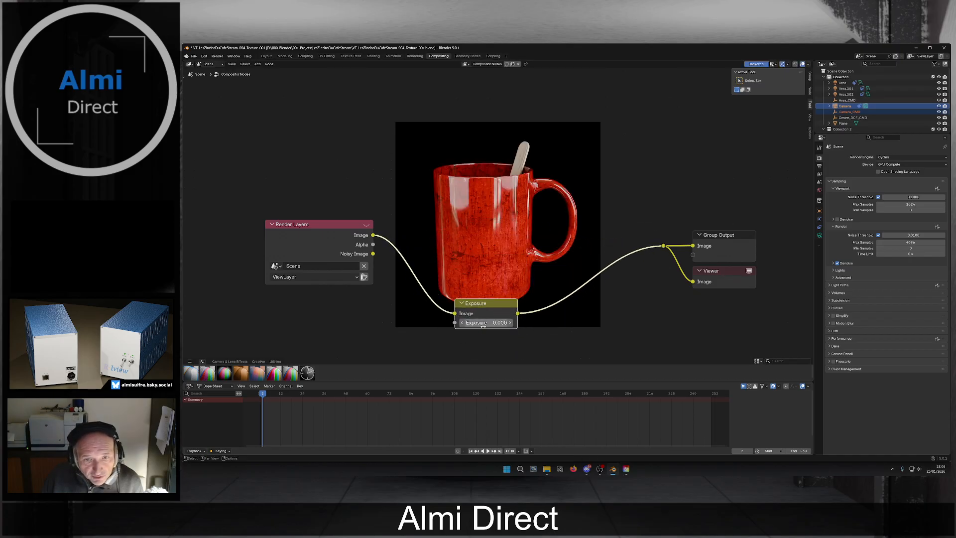
Try higher and lower exposures, set Exposure to -0.1, and move the Exposure node close to the reroute.
click(510, 323)
click(509, 323)
click(510, 323)
click(462, 322)
click(461, 322)
click(462, 323)
click(462, 323)
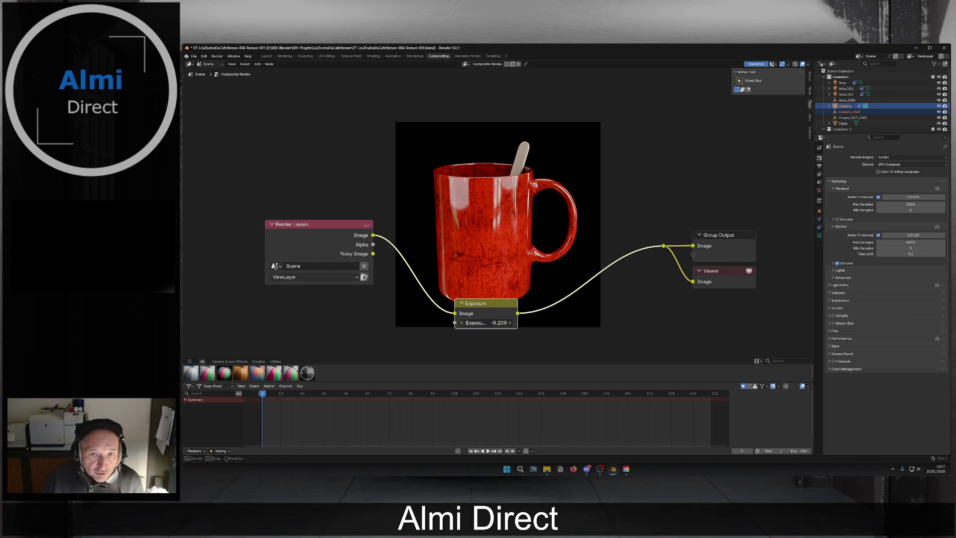
click(462, 322)
click(462, 322)
click(462, 323)
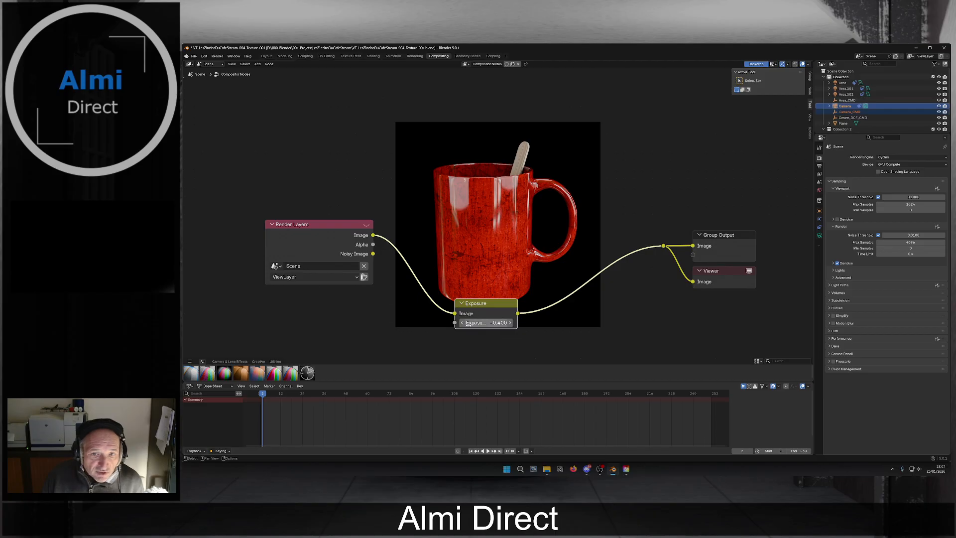
click(509, 323)
click(509, 322)
click(509, 322)
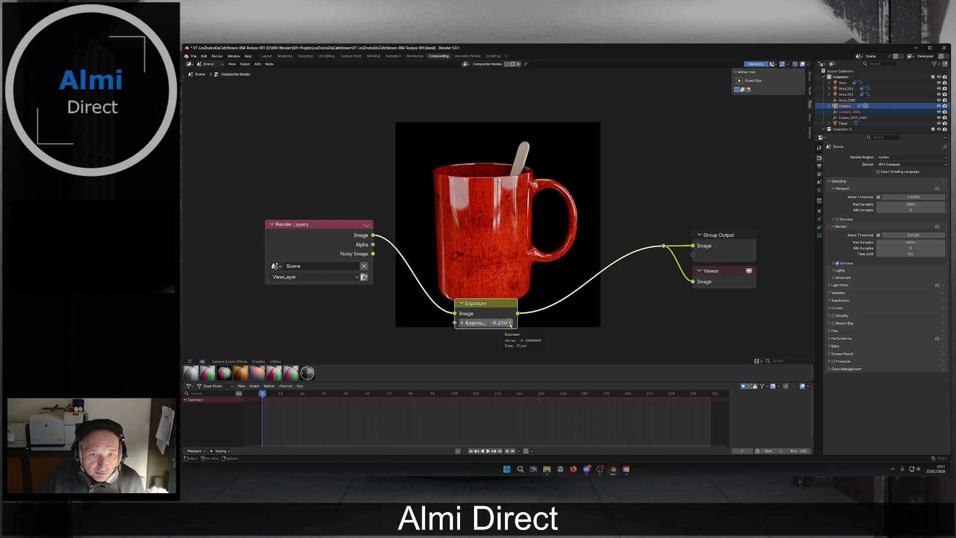
drag(509, 302, 607, 249)
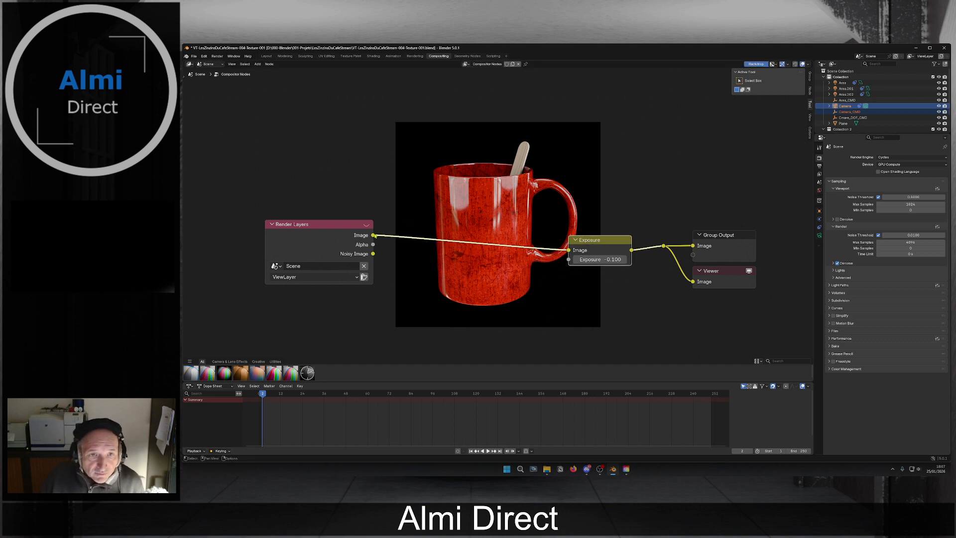
Add a Gamma node between Render Layers and the Exposure node.
click(269, 64)
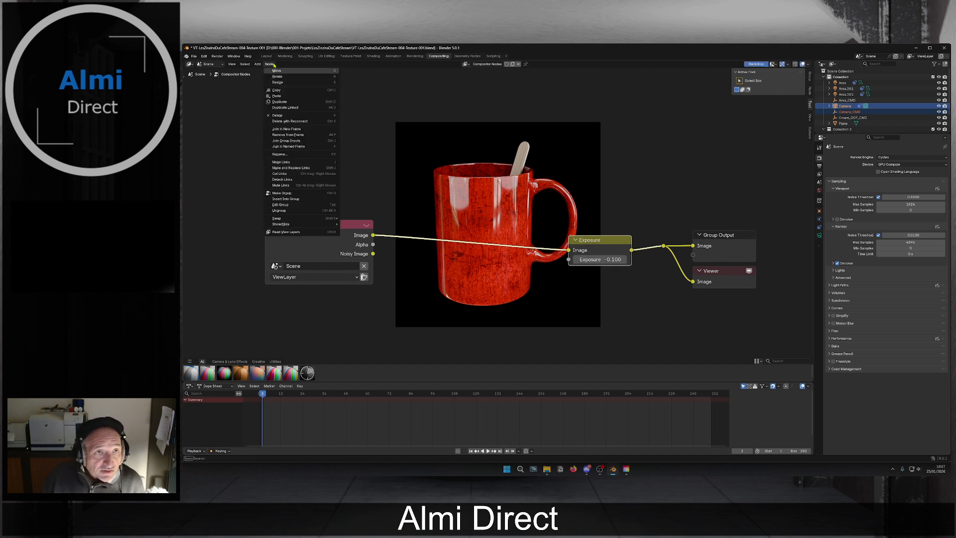
mouse_move(258, 64)
mouse_move(272, 84)
mouse_move(331, 85)
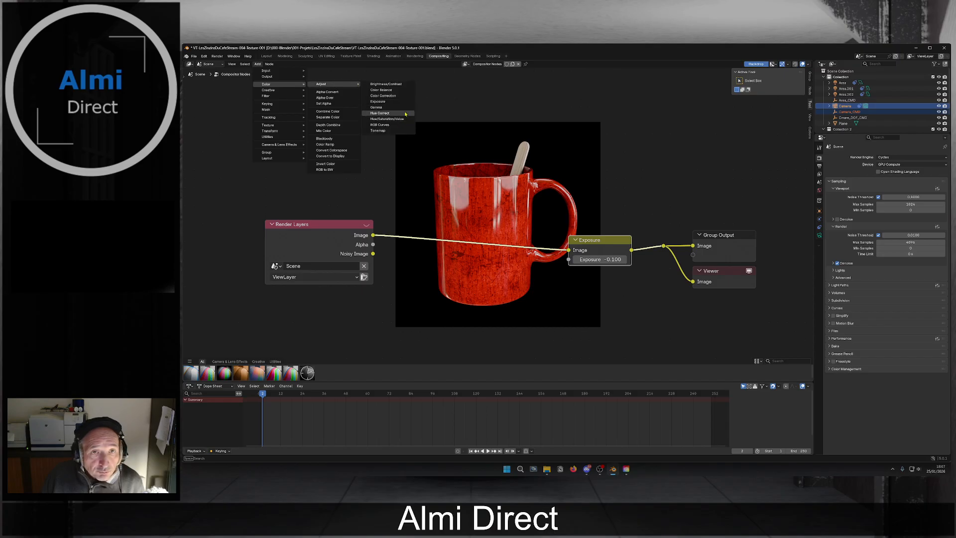
click(377, 107)
click(445, 257)
Link the Render Layers Image into the Gamma node and its output into the Exposure node's Image input.
drag(373, 235, 446, 272)
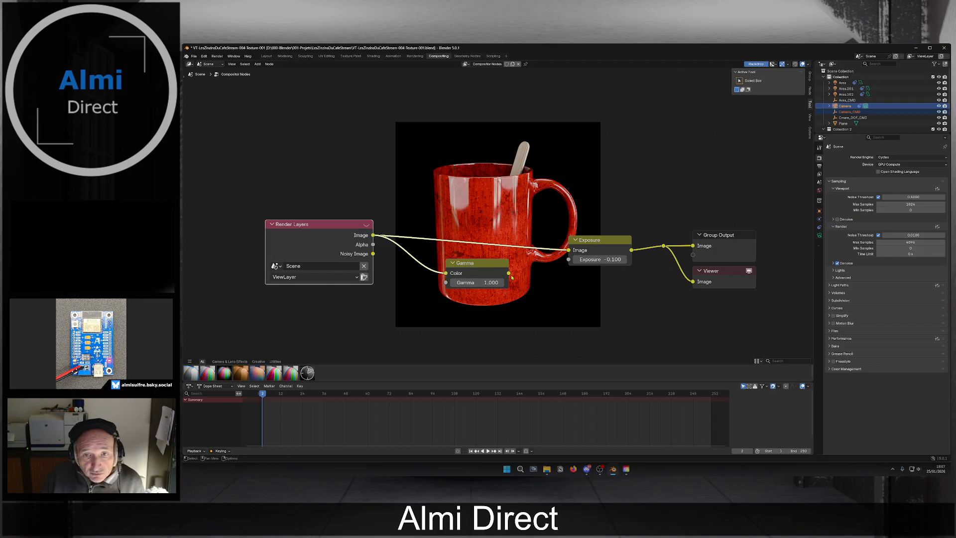
drag(508, 273, 572, 250)
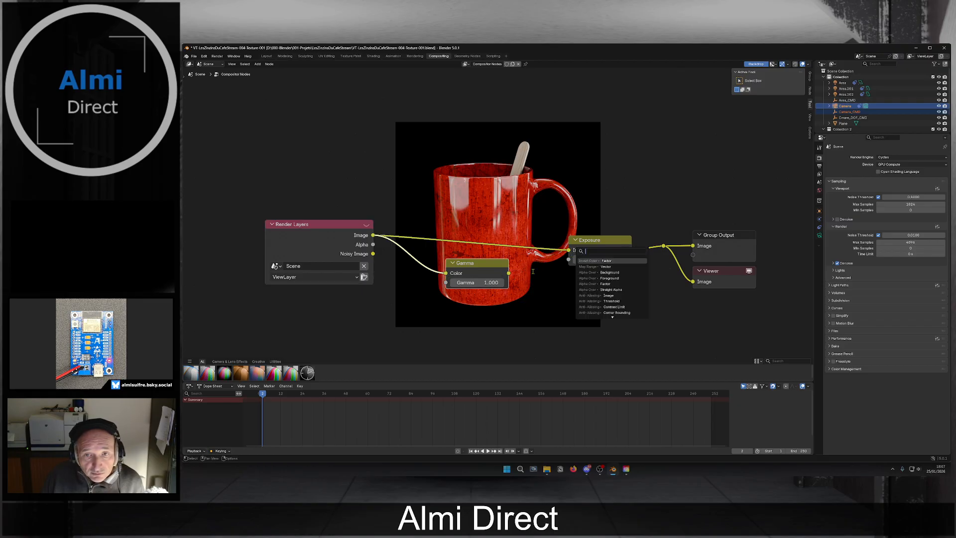
drag(508, 273, 568, 249)
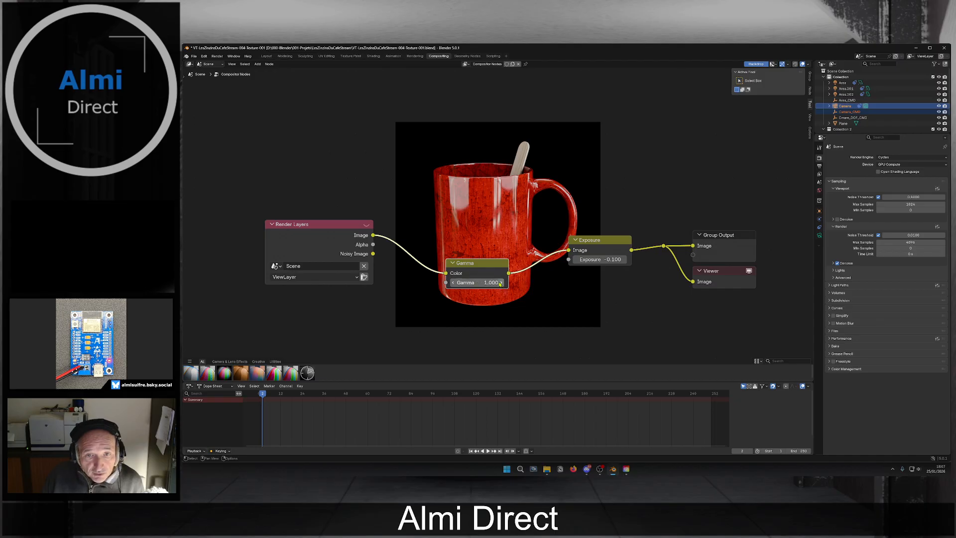
Try a Gamma of 0.8, set Gamma to 1.1, and move the Gamma node closer to the Exposure node.
click(451, 283)
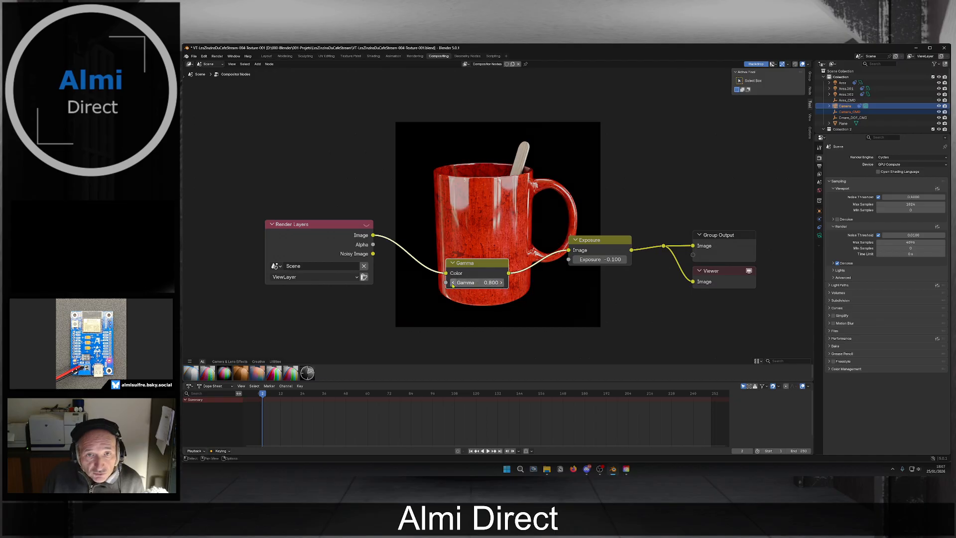
click(501, 283)
click(500, 283)
click(501, 283)
drag(489, 267, 507, 248)
click(462, 280)
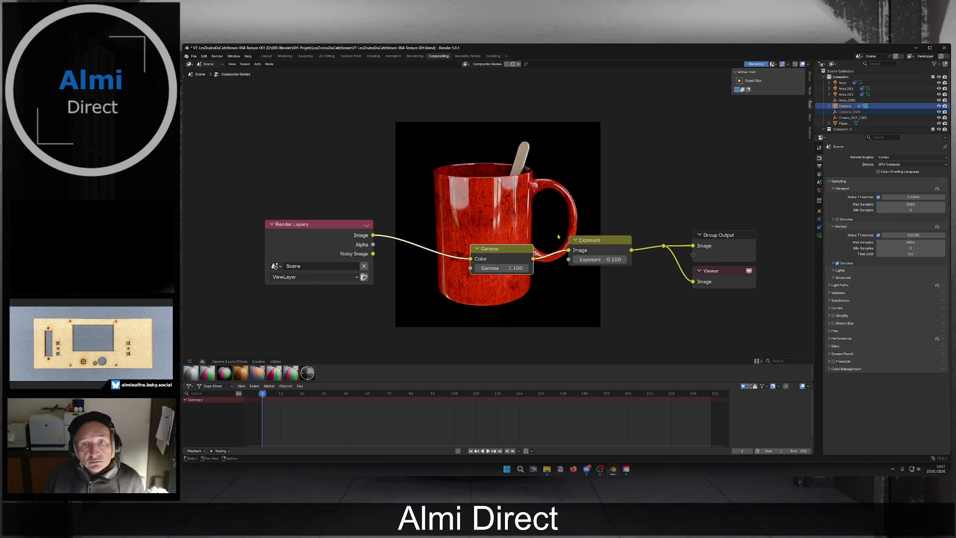
Shift the Exposure node slightly and move the Render Layers node farther from the Gamma node.
drag(602, 242, 600, 247)
scroll(555, 211, down, 2)
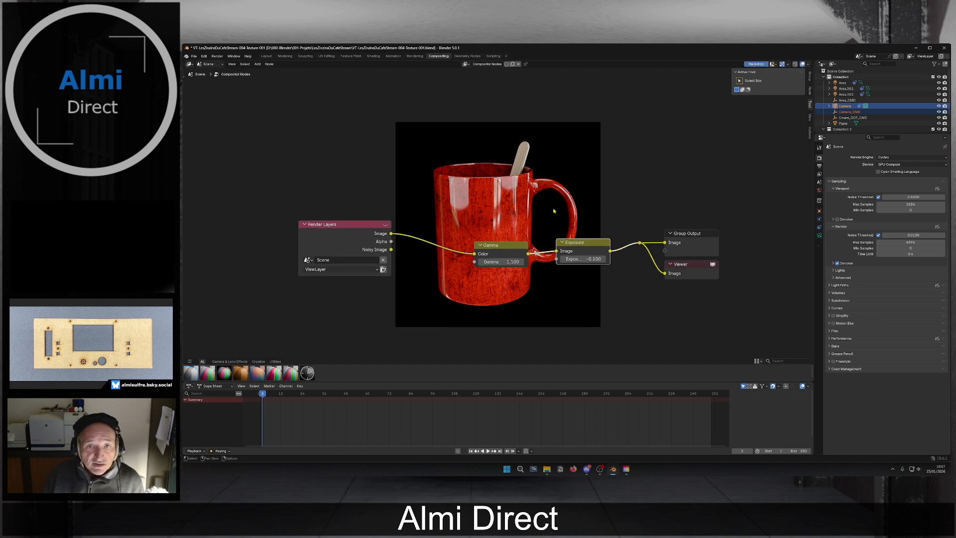
scroll(552, 210, up, 3)
middle_drag(396, 227, 419, 221)
drag(345, 220, 280, 218)
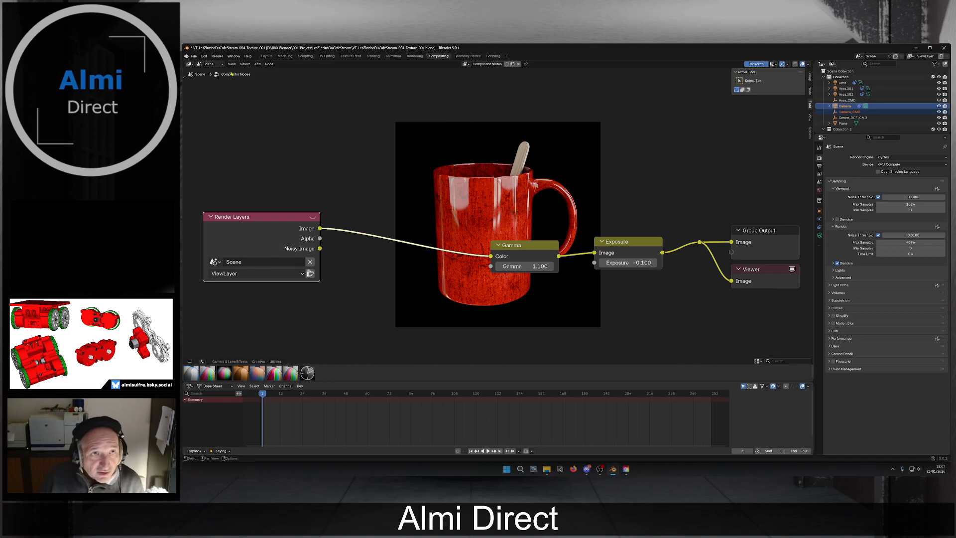
click(268, 64)
mouse_move(257, 65)
mouse_move(275, 96)
mouse_move(358, 97)
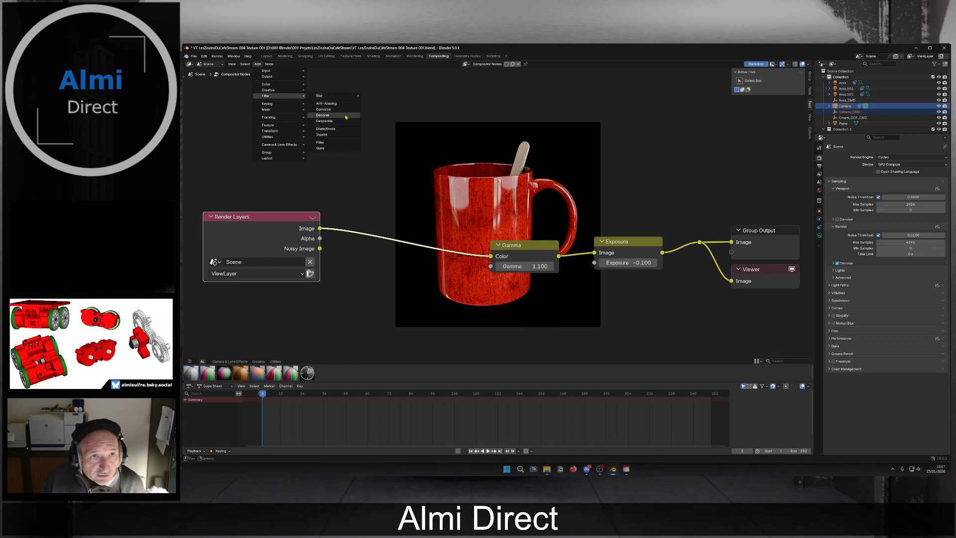
click(346, 116)
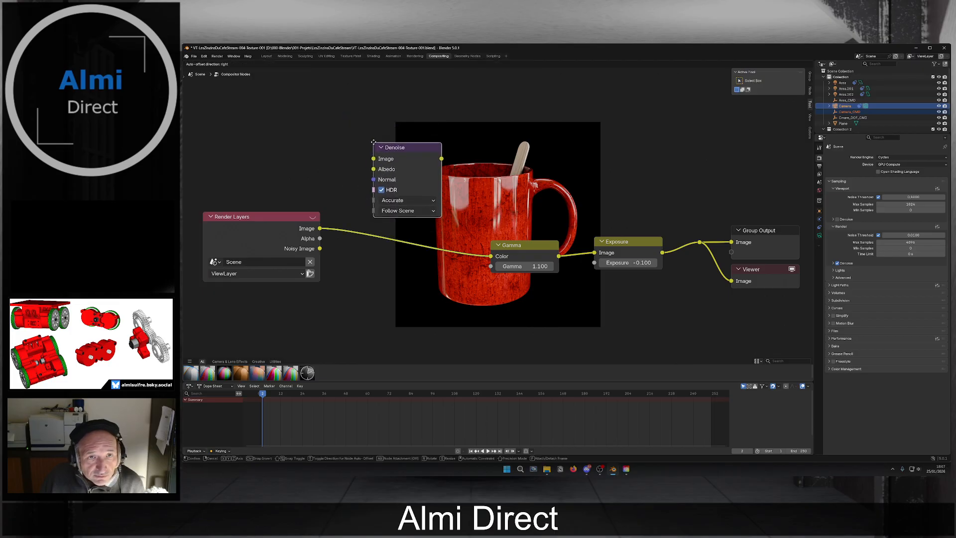
click(385, 178)
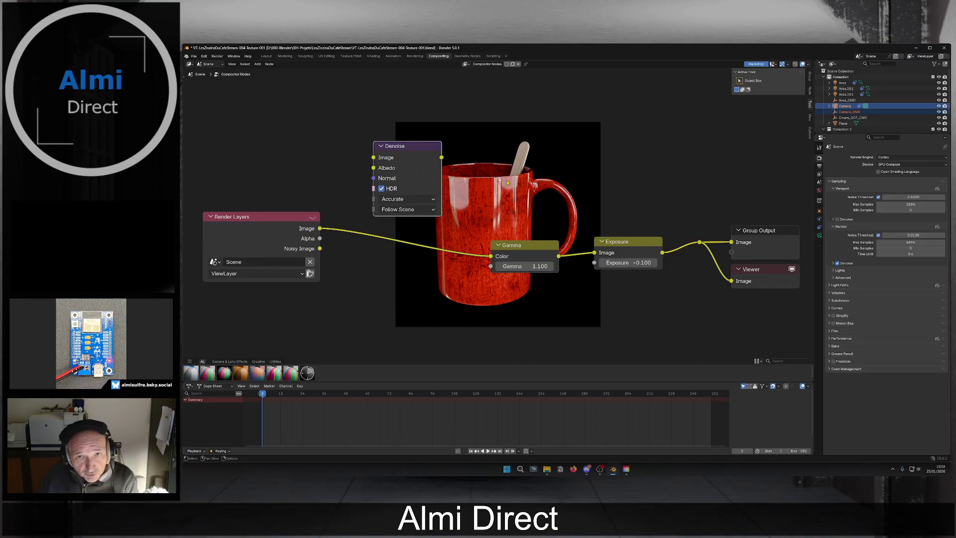
key(Delete)
Try a Sepia node between Render Layers and Gamma, then remove it and restore the direct link.
click(268, 64)
mouse_move(257, 64)
mouse_move(281, 77)
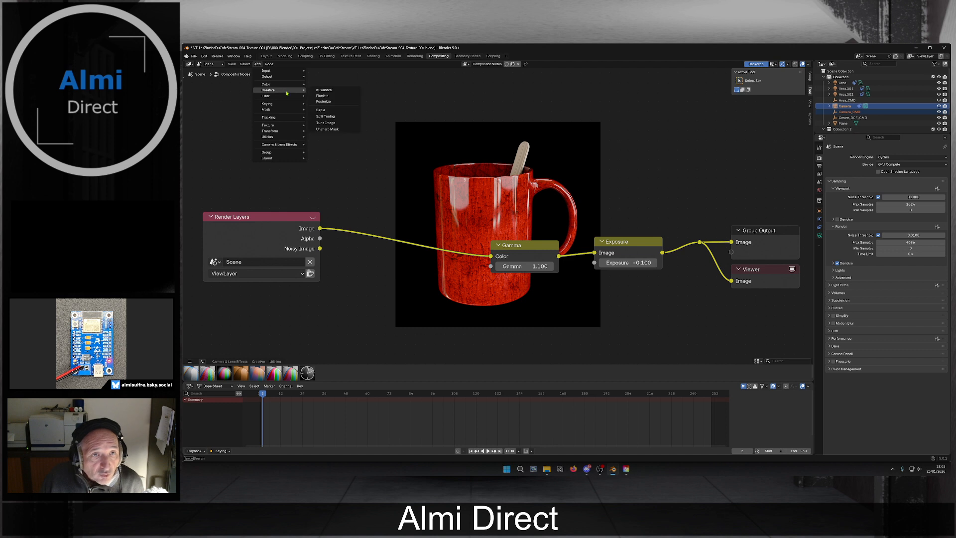
click(320, 109)
click(388, 173)
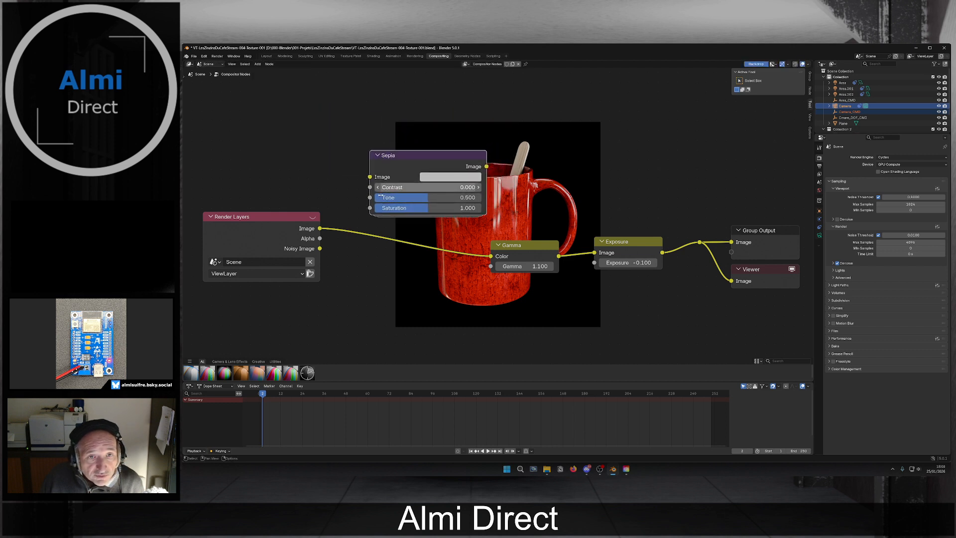
drag(322, 229, 370, 176)
drag(486, 167, 491, 180)
drag(491, 255, 492, 255)
drag(441, 159, 419, 276)
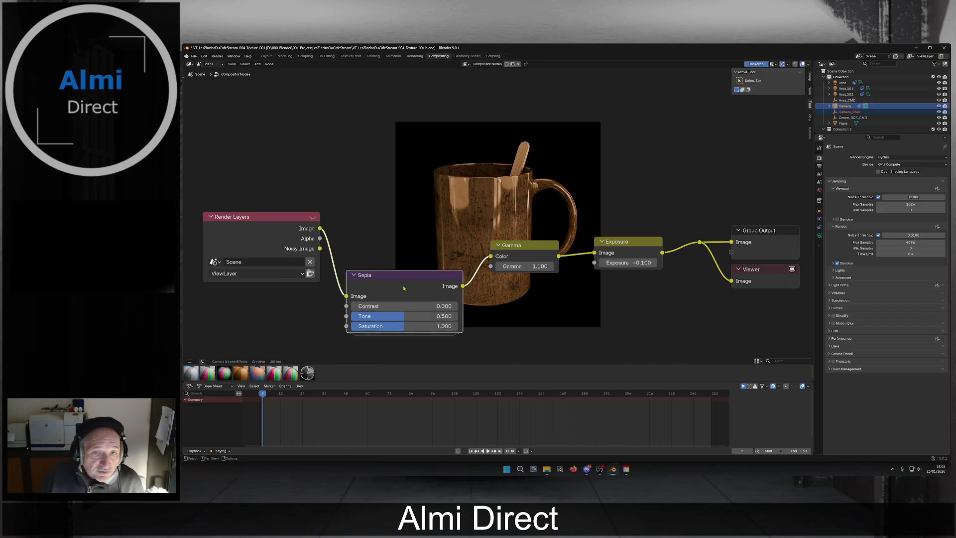
drag(319, 229, 490, 255)
key(x)
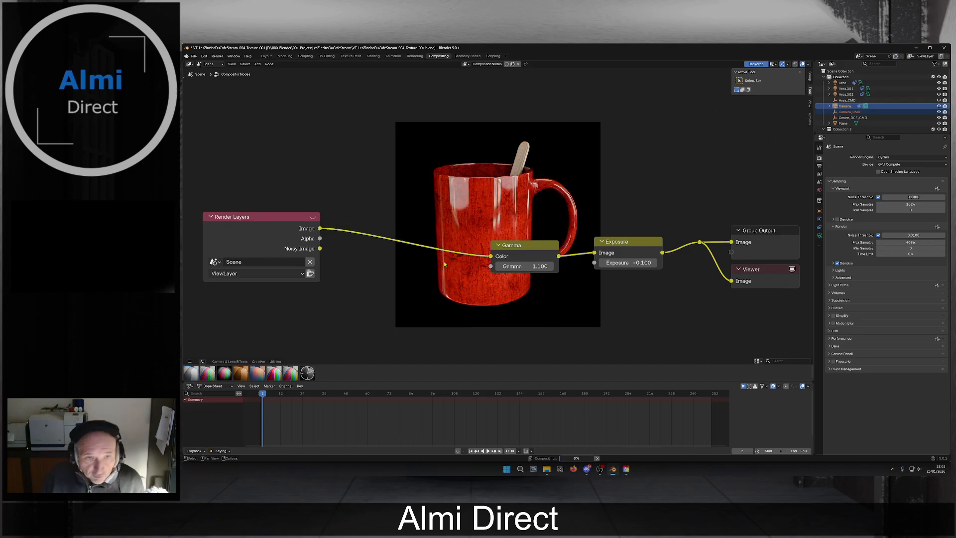
Add a Lens Distortion node and link it between the Render Layers Image output and the Gamma node's Color input.
click(244, 63)
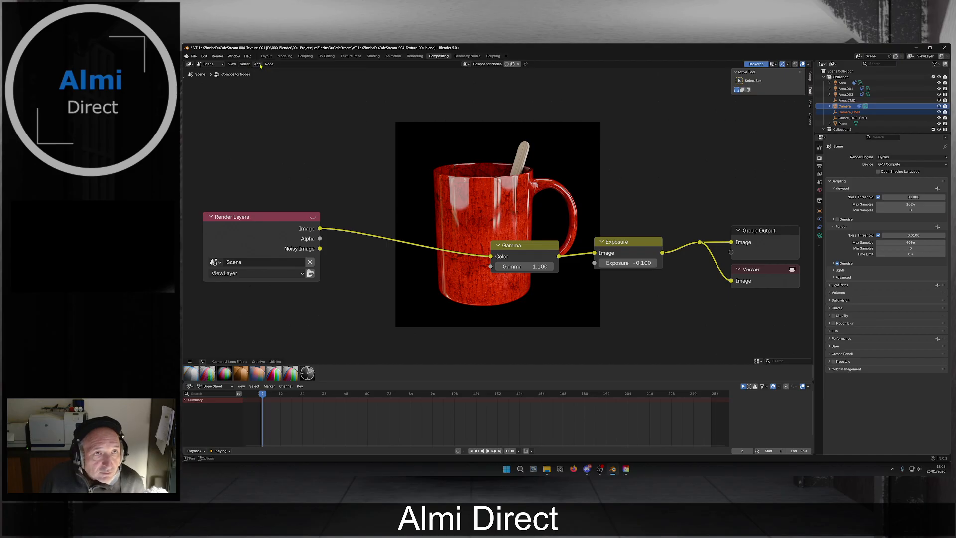
click(258, 63)
mouse_move(285, 86)
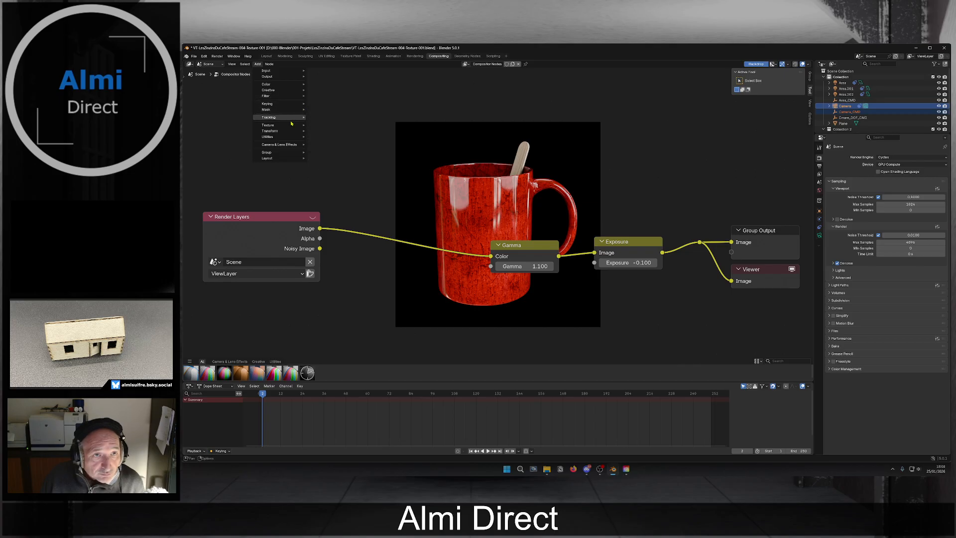
mouse_move(292, 128)
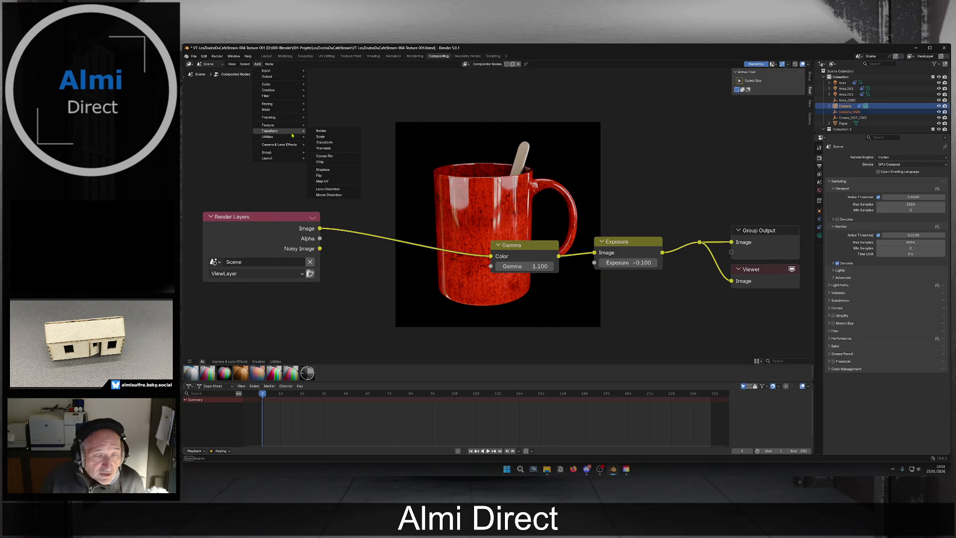
click(328, 189)
click(366, 255)
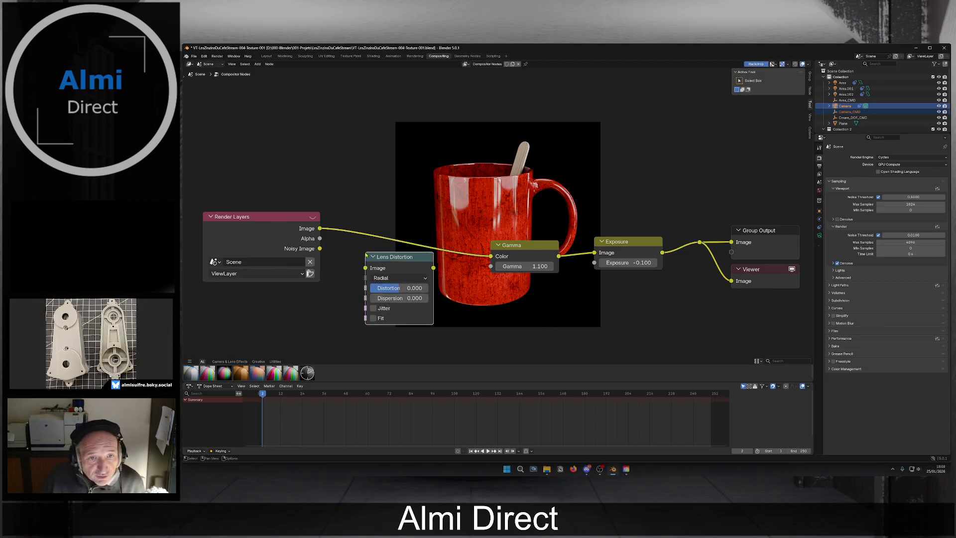
drag(365, 268, 320, 228)
drag(433, 268, 490, 256)
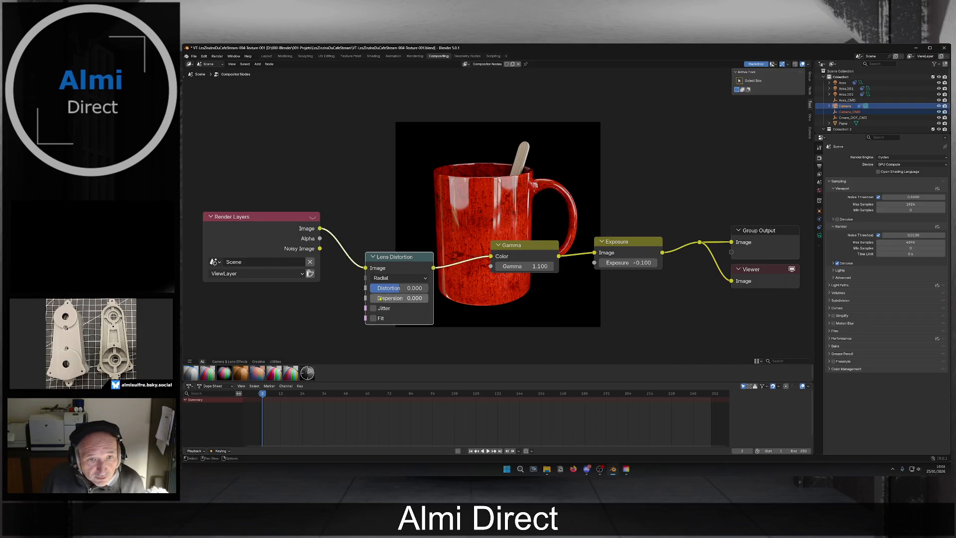
Try a Distortion of 0.188 and a Dispersion of about 0.75 on the Lens Distortion node.
click(426, 287)
key(Escape)
drag(397, 290, 432, 290)
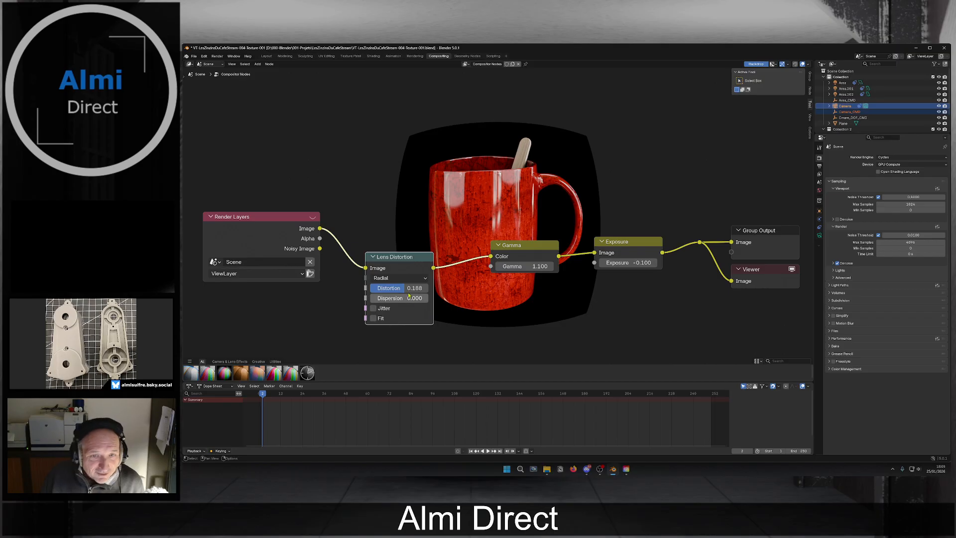
drag(398, 298, 433, 298)
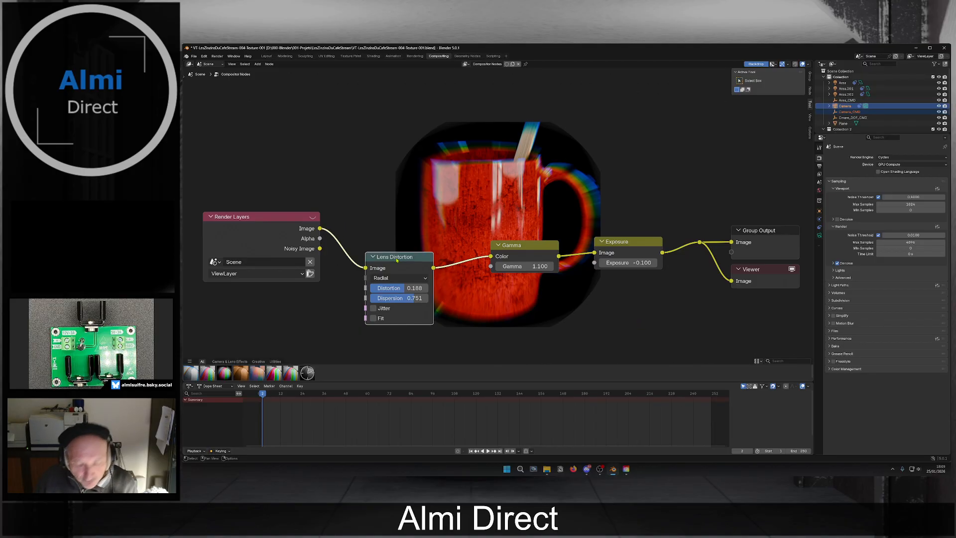
Delete the Lens Distortion node and link the Render Layers Image output directly to the Gamma node's Color input.
key(Delete)
drag(321, 228, 491, 256)
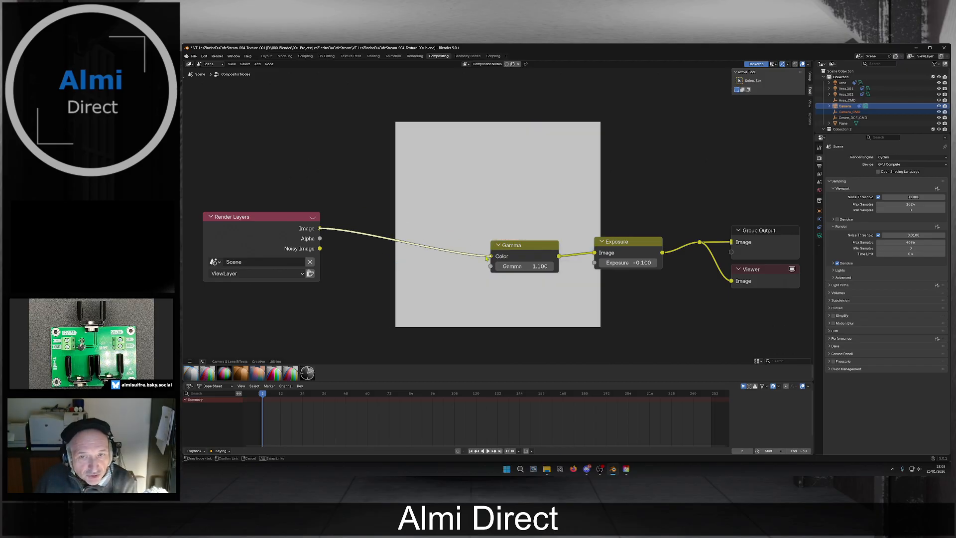
Try an RGB Curves node on the link between Render Layers and Gamma, and delete it.
click(258, 65)
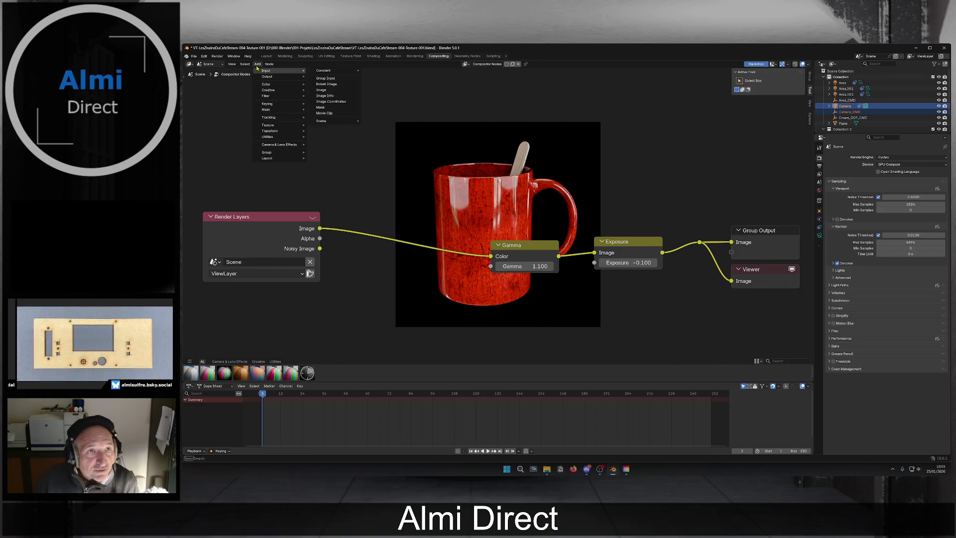
mouse_move(290, 137)
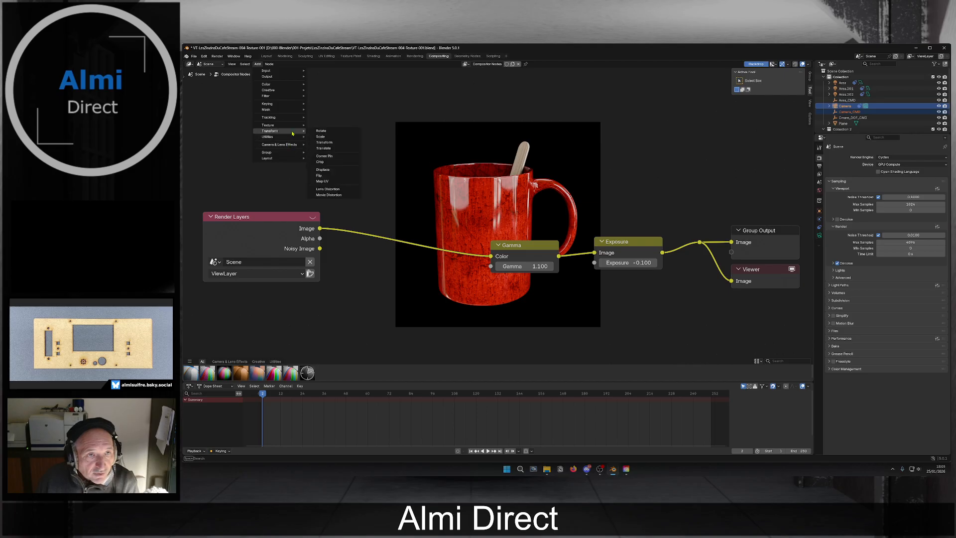
mouse_move(291, 84)
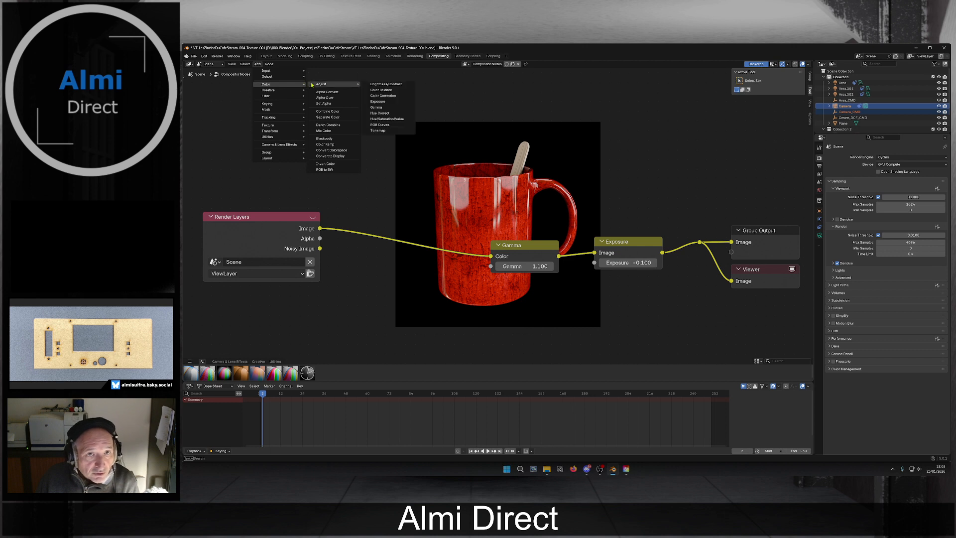
click(391, 124)
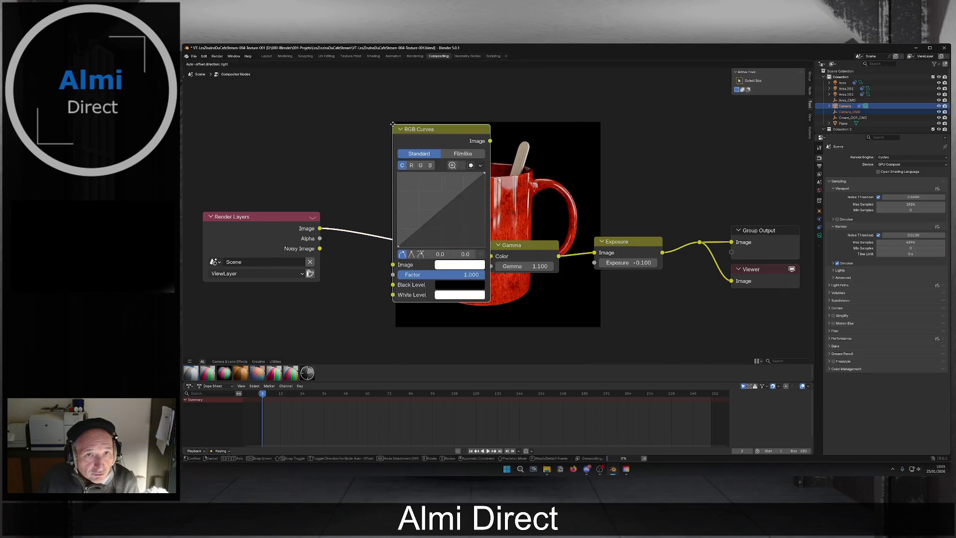
click(383, 110)
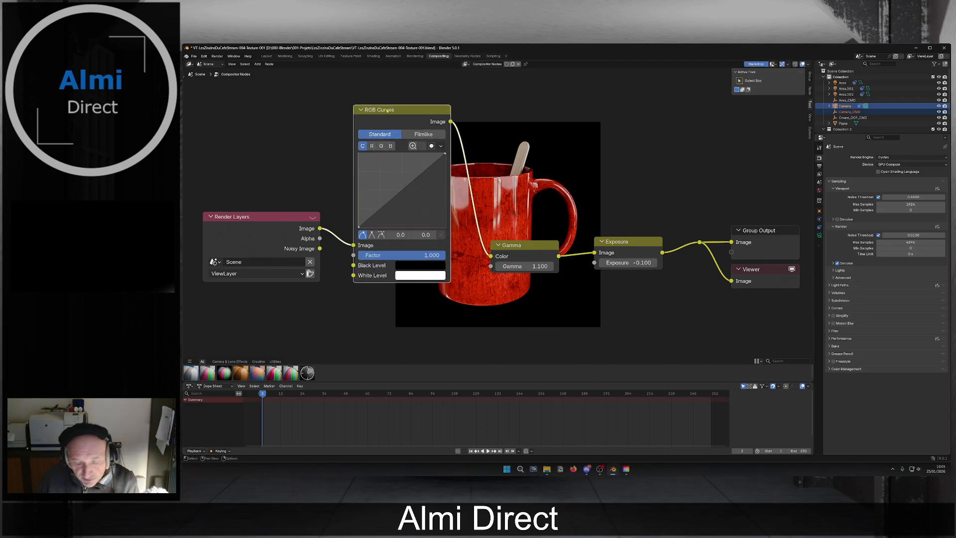
key(x)
click(269, 64)
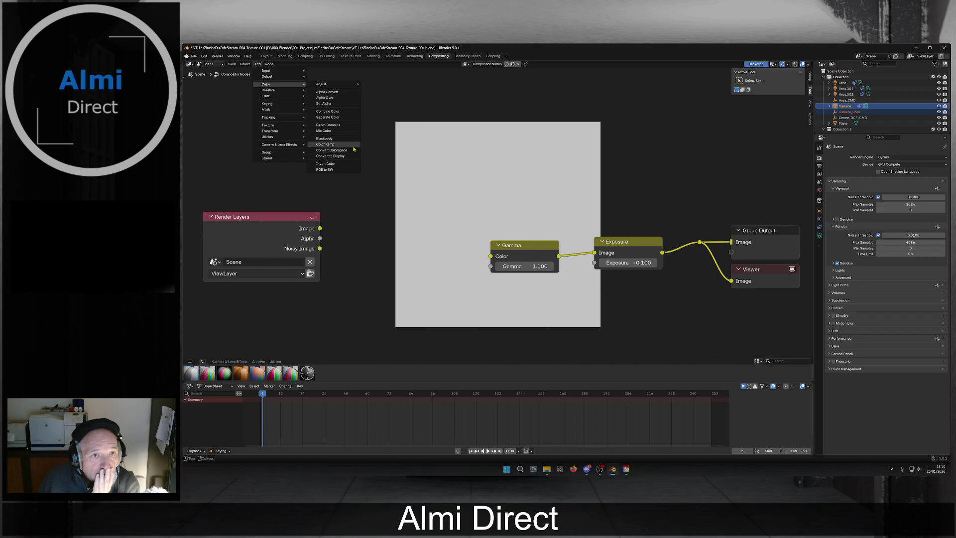
mouse_move(349, 84)
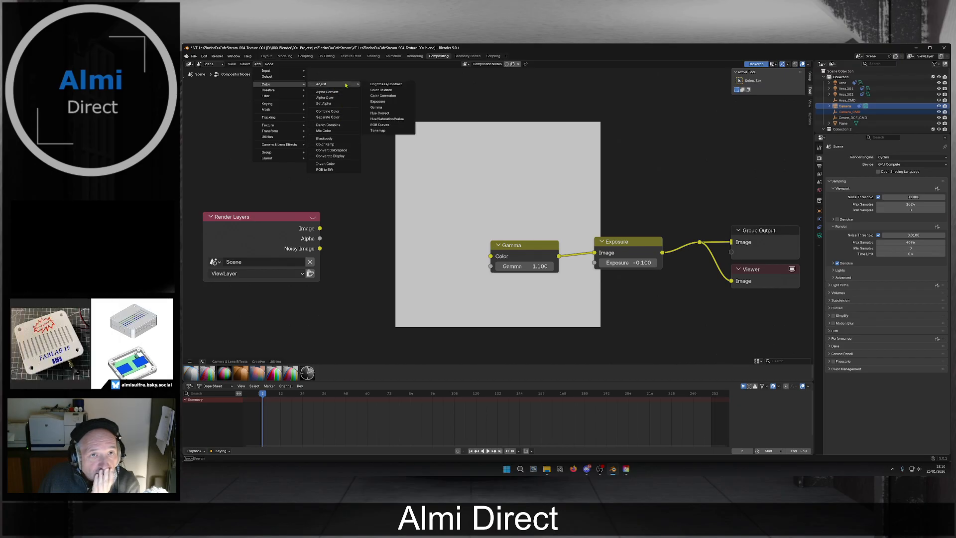
click(398, 95)
click(406, 152)
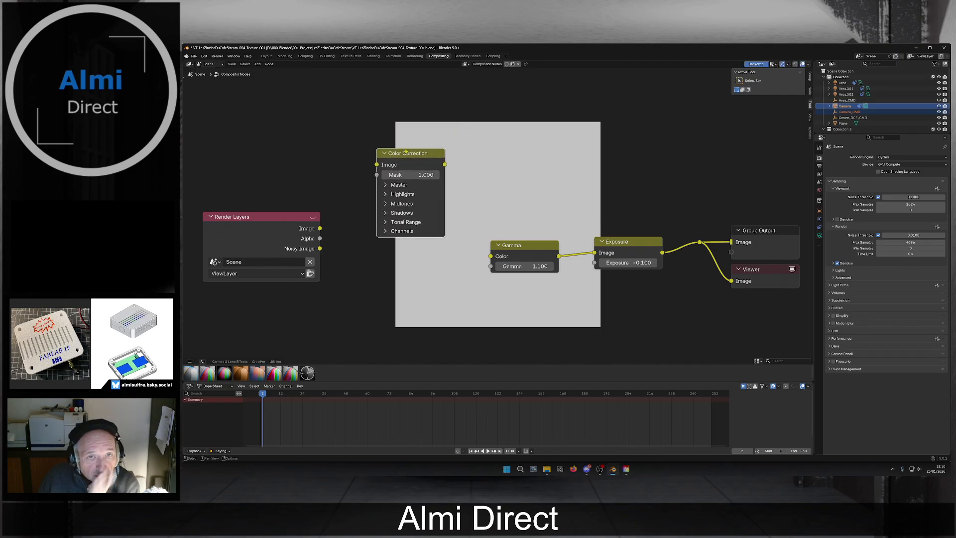
key(Delete)
Add a Color Correction node between the Render Layers and Gamma nodes.
click(268, 64)
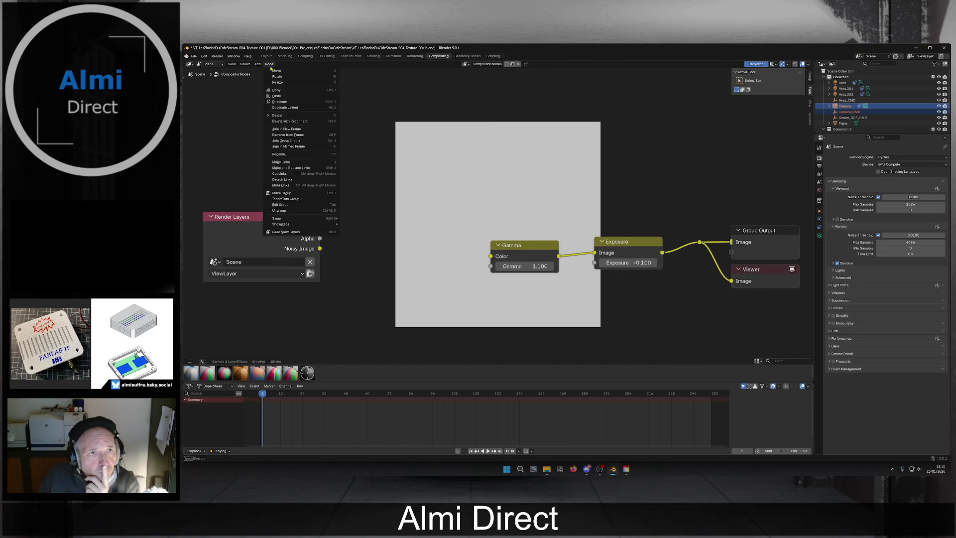
mouse_move(257, 64)
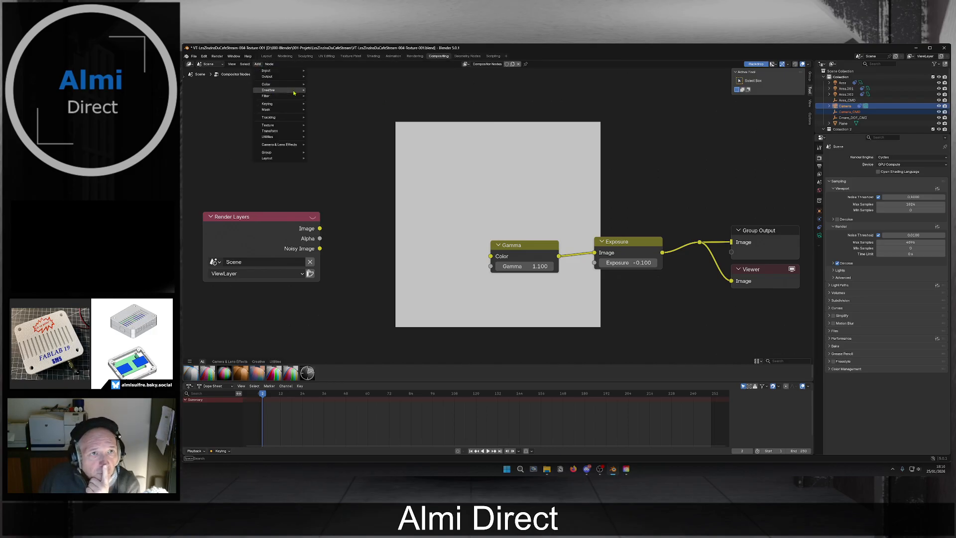
mouse_move(323, 84)
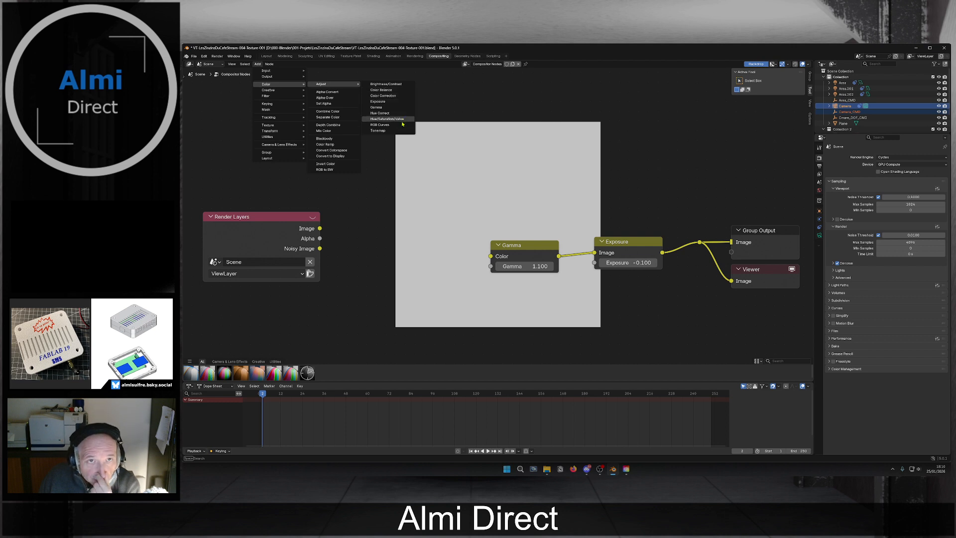
click(399, 96)
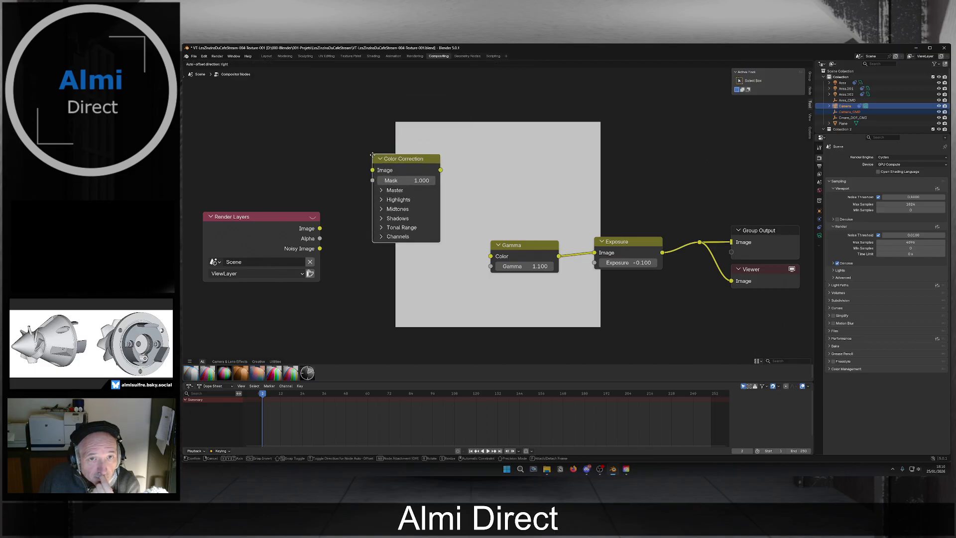
click(381, 190)
Examine the Channels, Tonal Range, Shadows and Midtones sections of the Color Correction node.
click(381, 239)
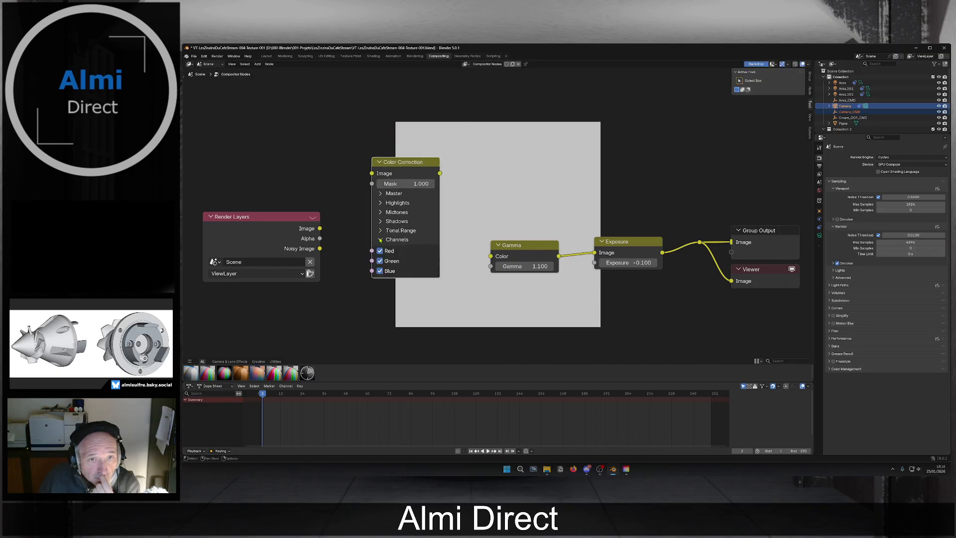
click(381, 239)
click(381, 231)
click(380, 231)
click(381, 221)
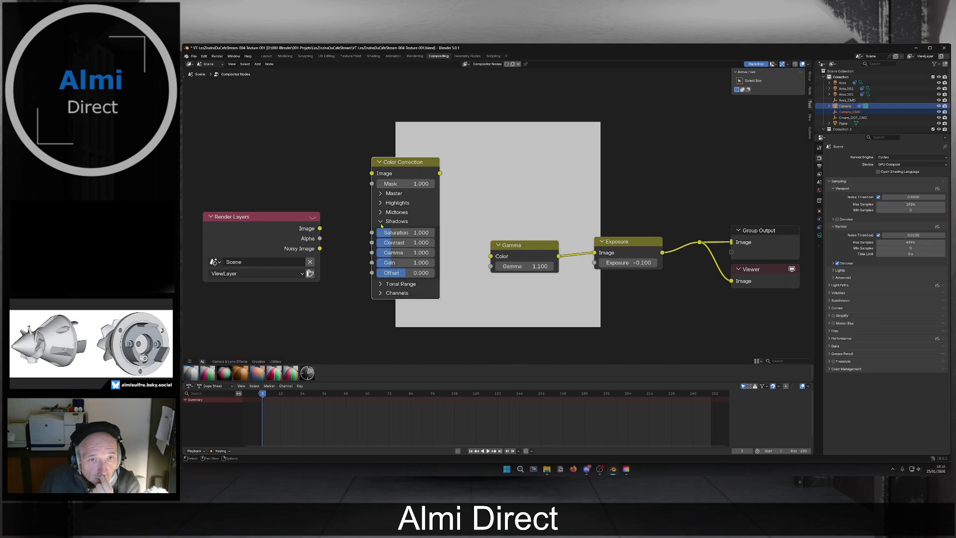
click(381, 221)
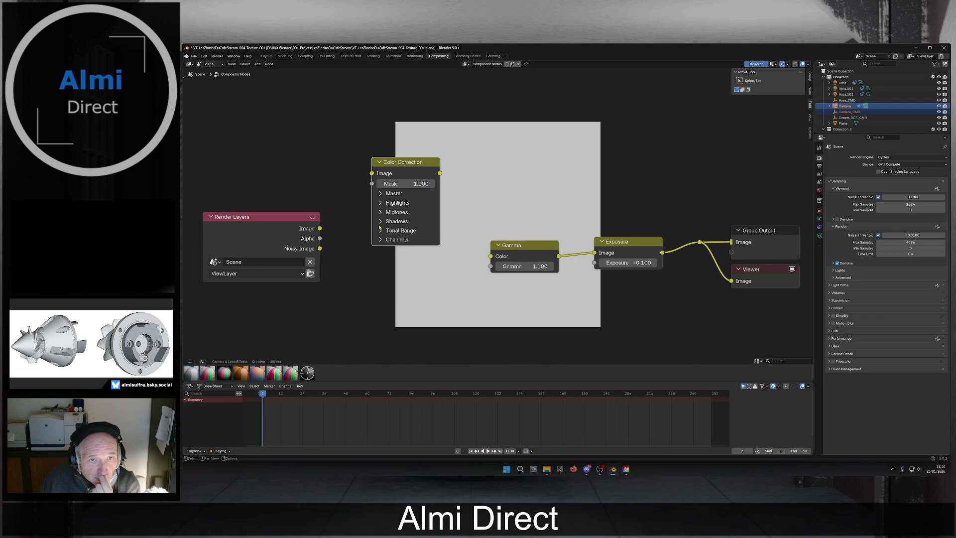
click(380, 221)
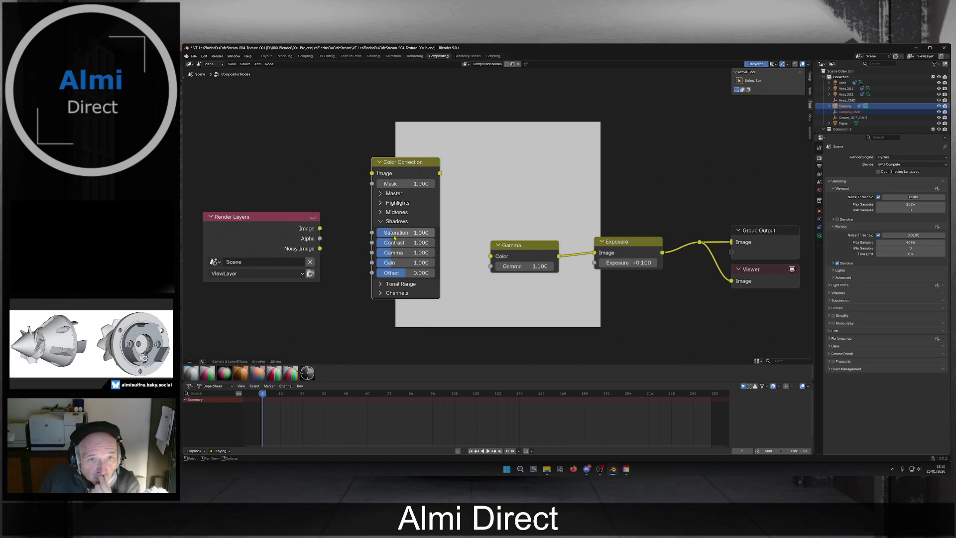
click(381, 221)
click(381, 212)
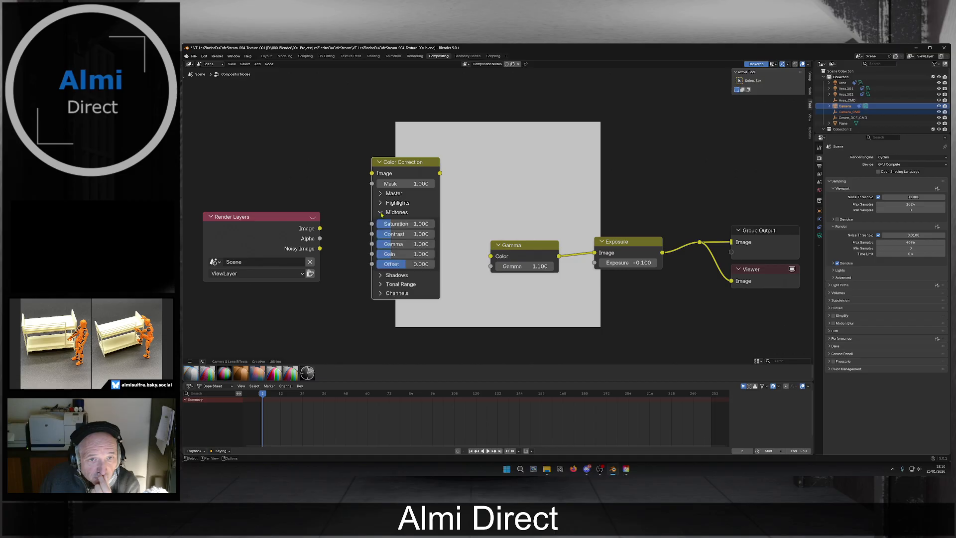
click(381, 212)
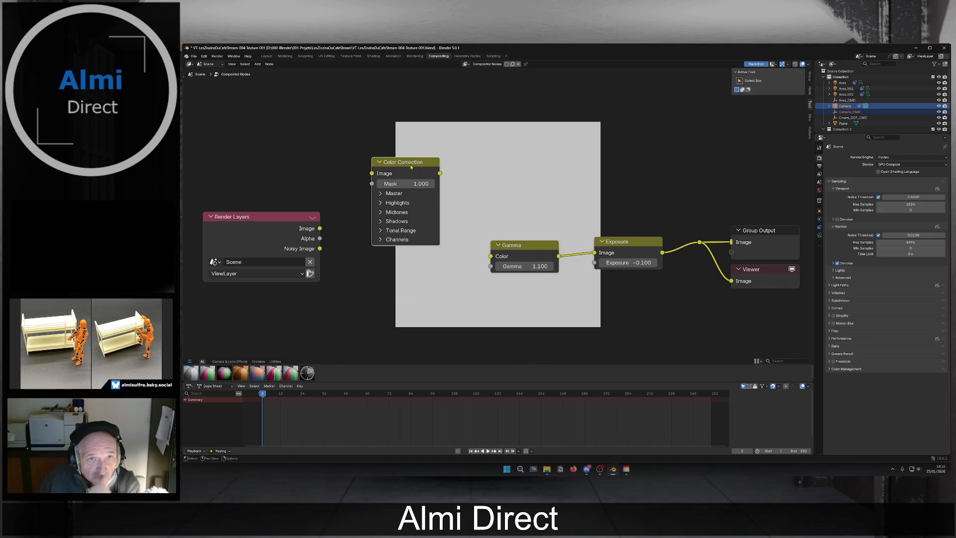
Delete the Color Correction node from the compositor tree.
key(x)
Try a Convert Colorspace node above the Render Layers and Gamma nodes, and delete it.
click(258, 64)
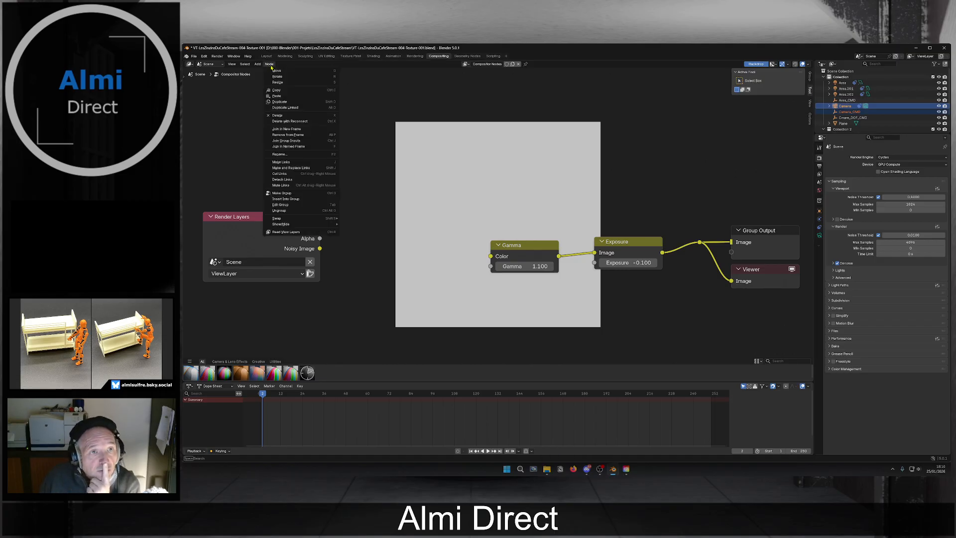
mouse_move(274, 70)
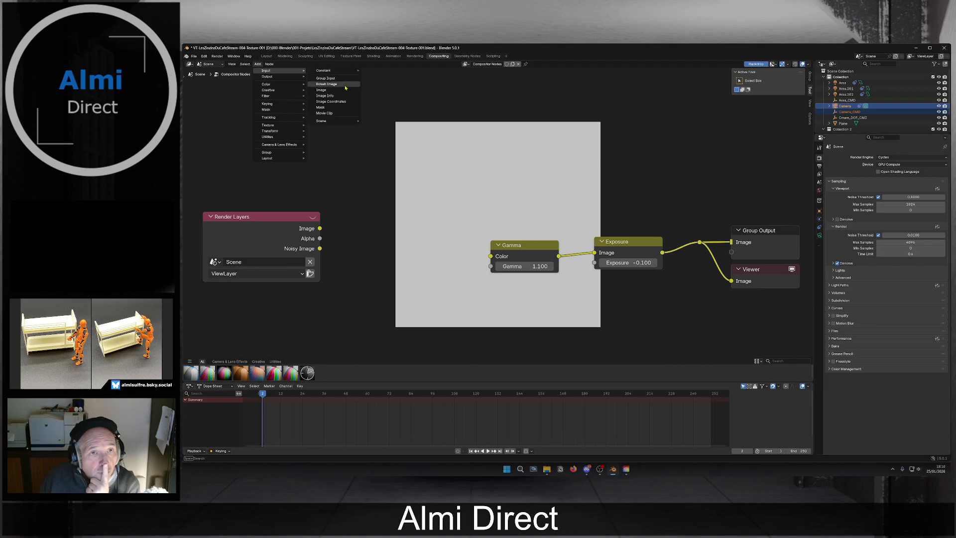
mouse_move(343, 71)
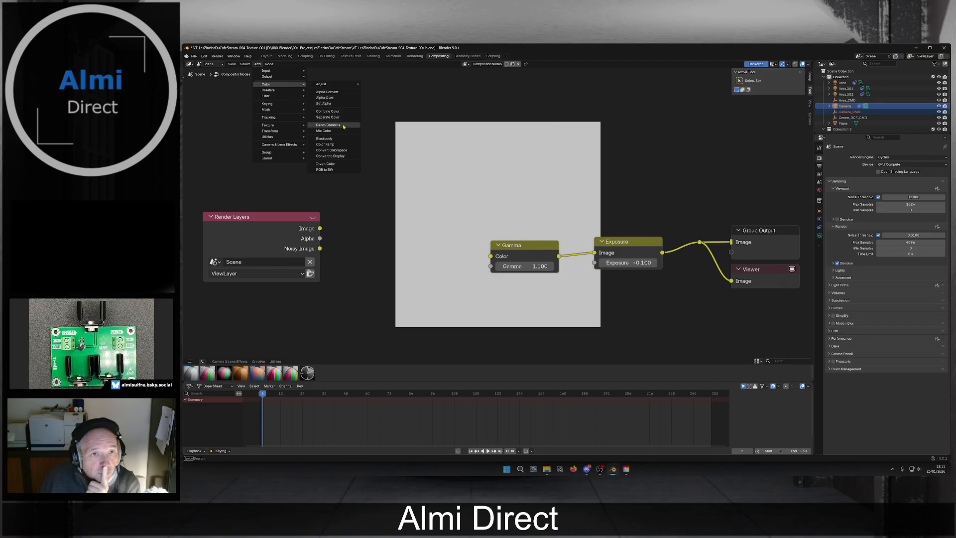
click(339, 150)
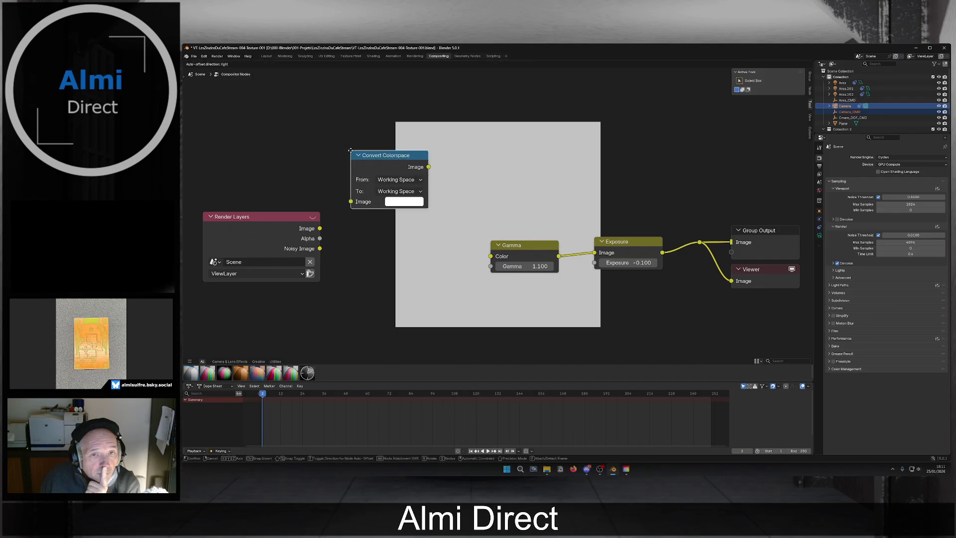
click(350, 151)
key(x)
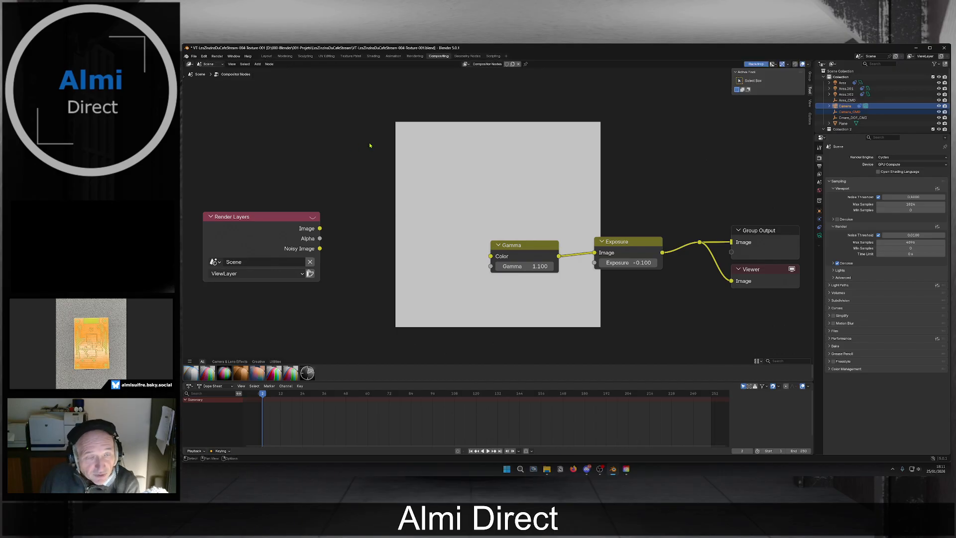
Link the Render Layers Image output directly to the Gamma node's Color input.
drag(321, 228, 491, 256)
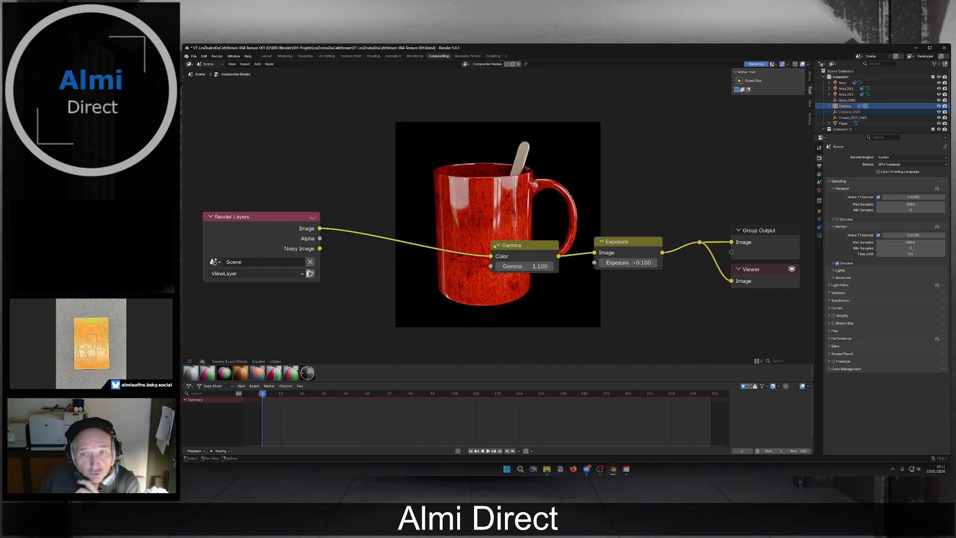
key(Home)
scroll(534, 191, up, 1)
middle_drag(535, 192, 538, 214)
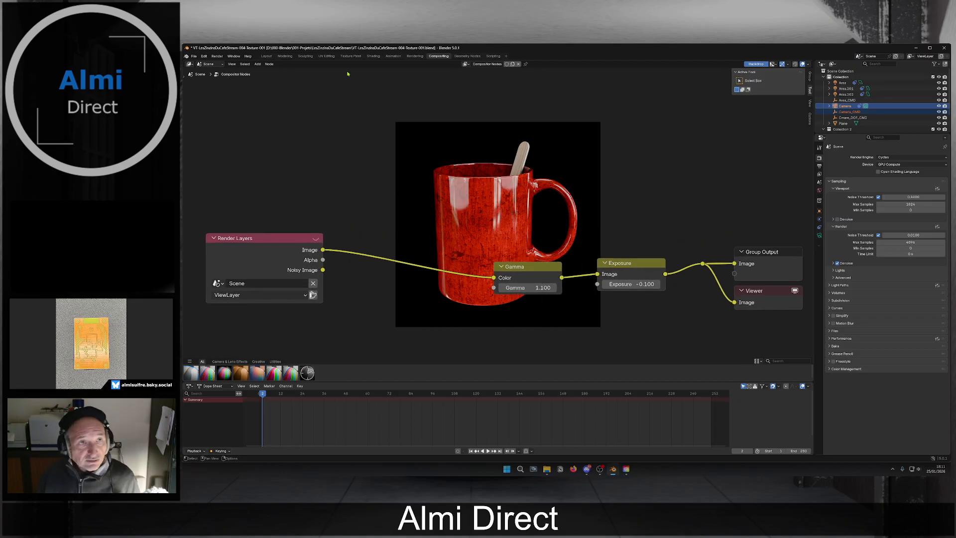
Switch to the Rendering workspace and save the project file.
click(414, 56)
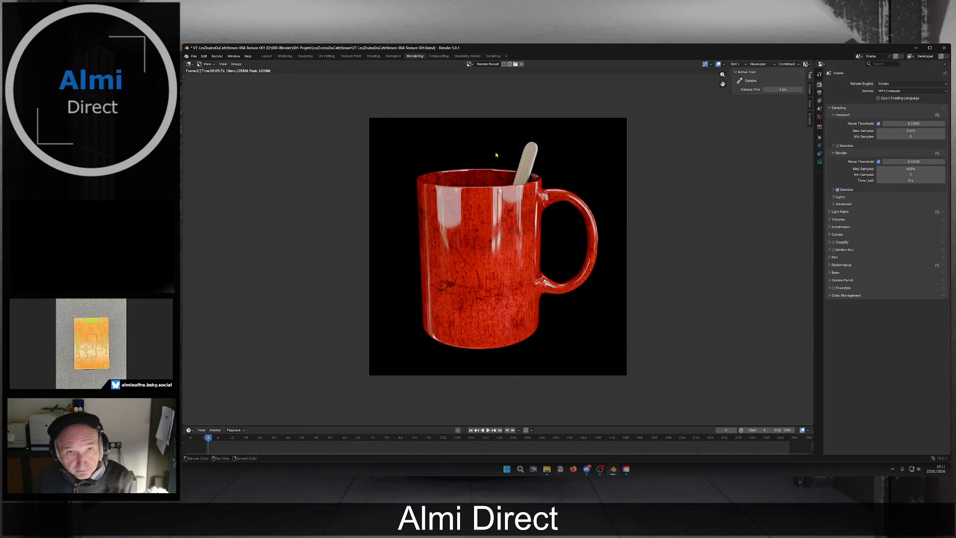
click(193, 56)
click(209, 96)
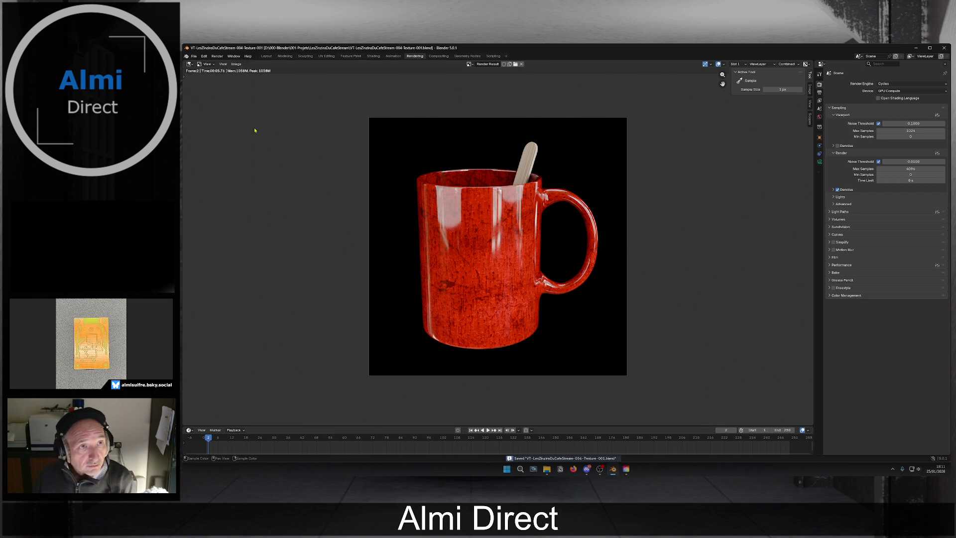
Render the mug image and open the Save As dialog for the result.
key(F12)
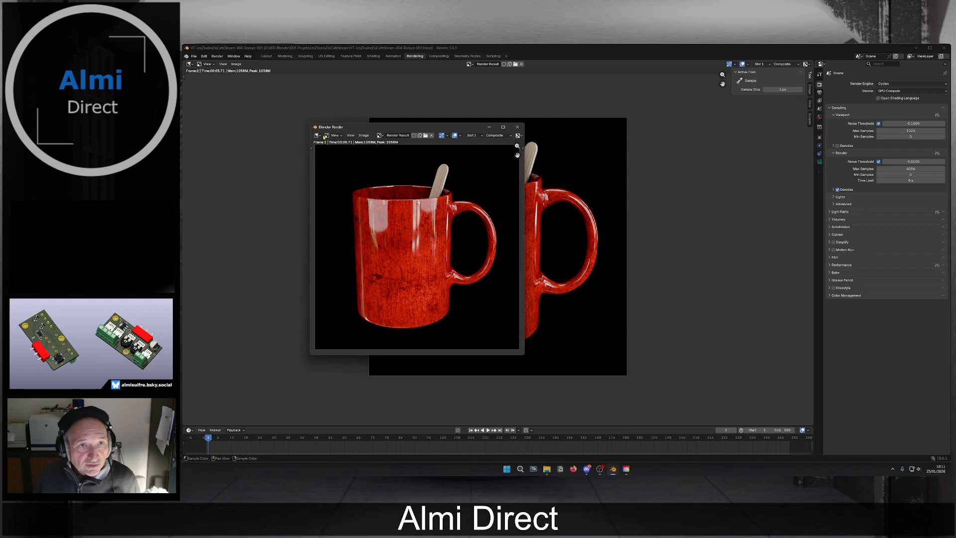
click(363, 135)
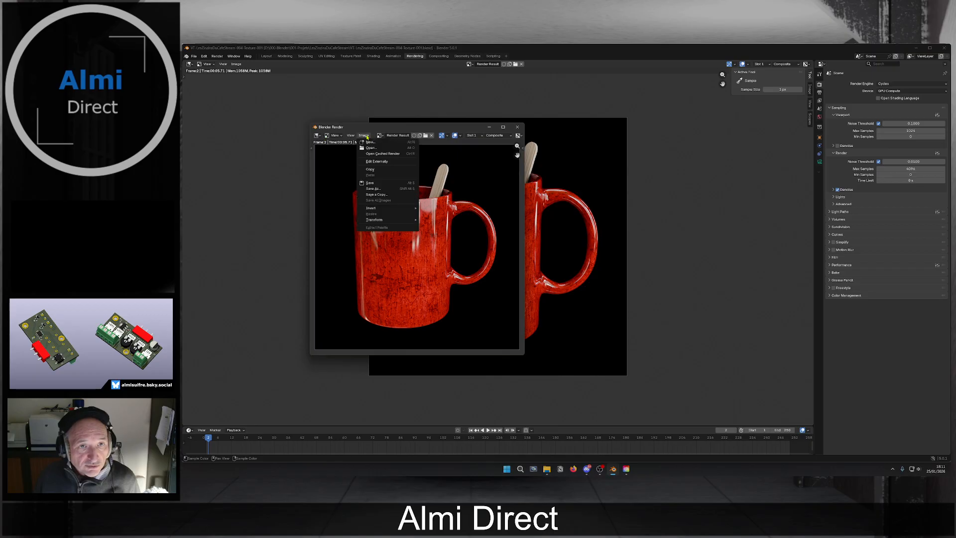
click(400, 189)
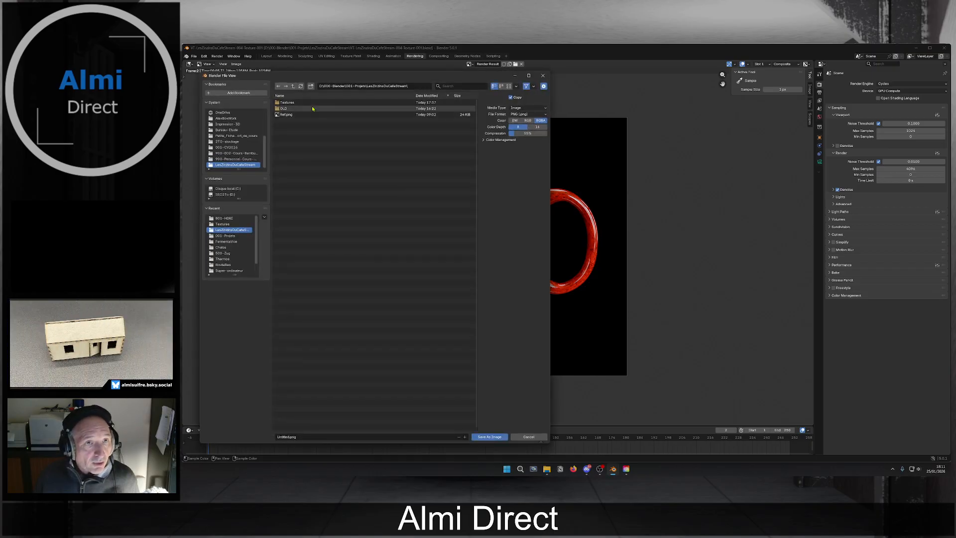
Create a folder named Render in the LesZinzinsDuCafeStream project folder and open it.
click(310, 85)
text(Rend)
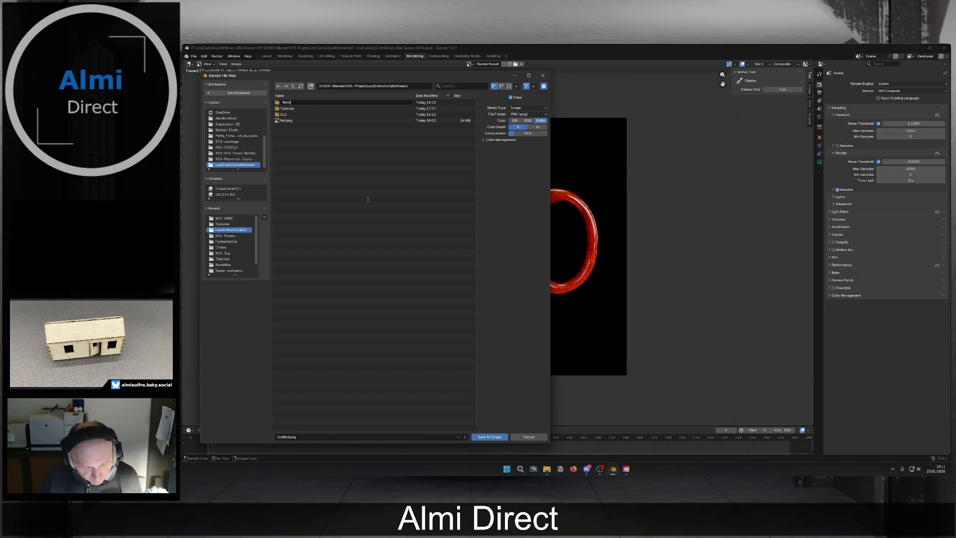
key(Return)
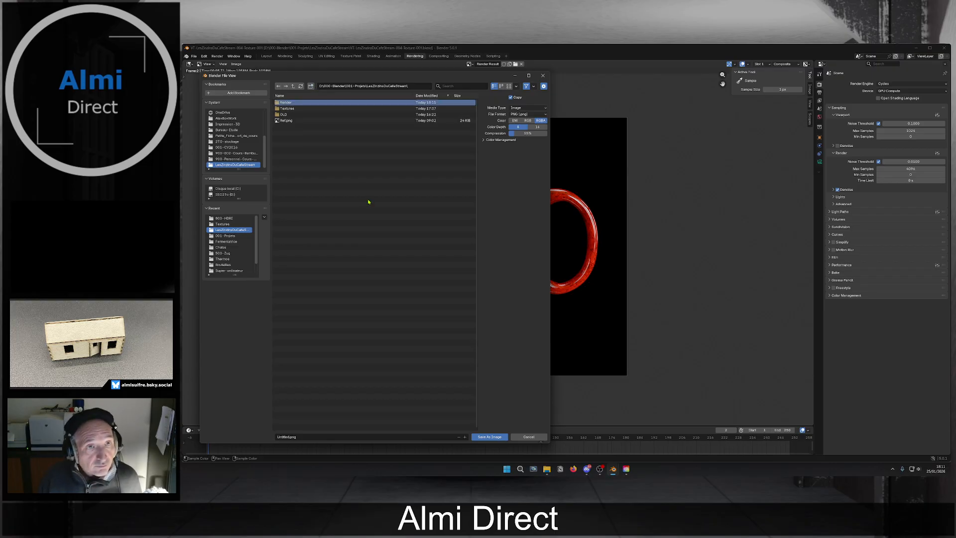
double_click(318, 102)
Save the render as 1024x1024_LesZinzinsDuStream.png in the Render folder, and close the render window.
click(284, 438)
text(1024)
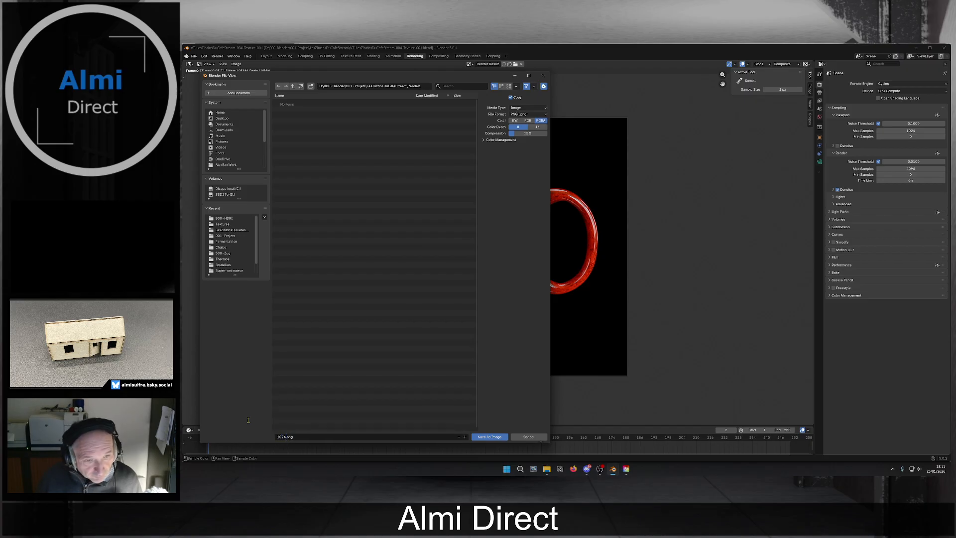
text(x1024)
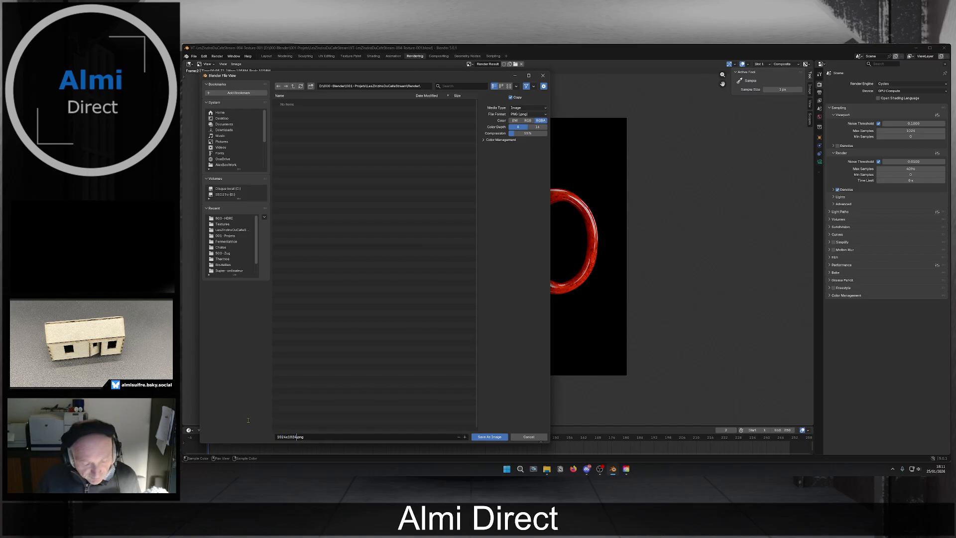
text(_Les)
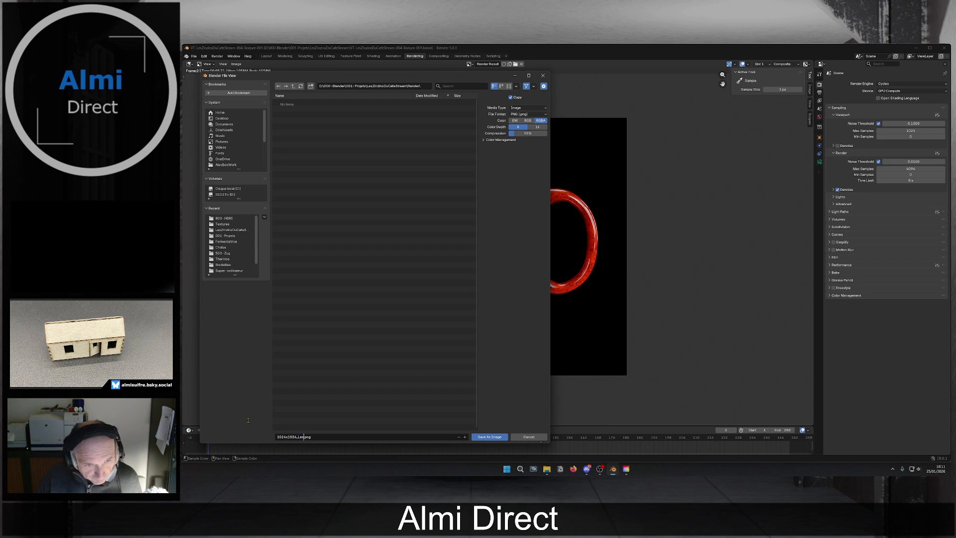
text(2)
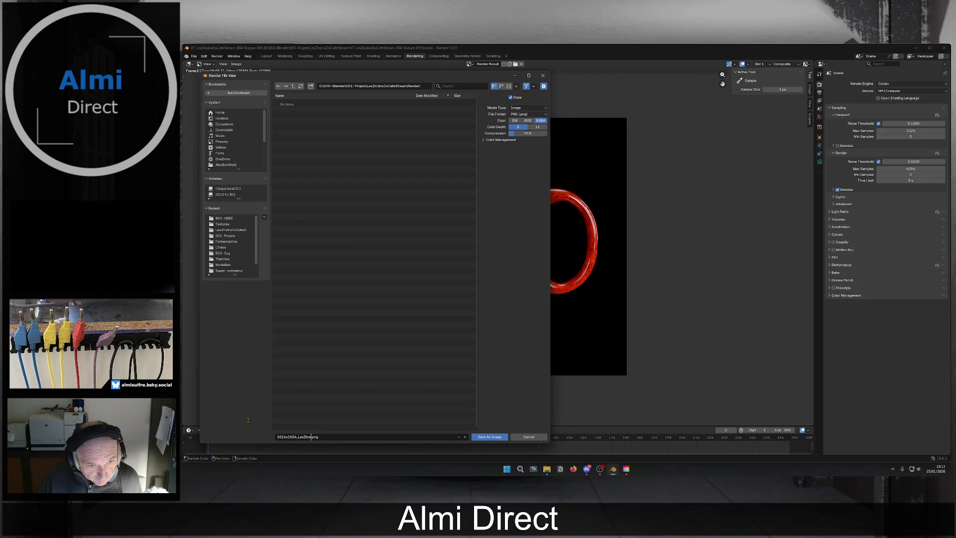
text(zinsDuStream)
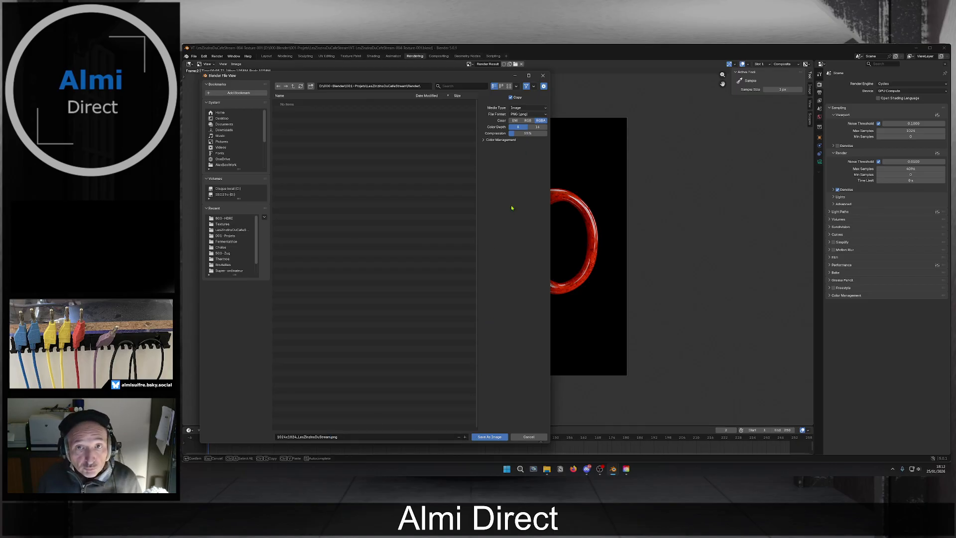
click(489, 436)
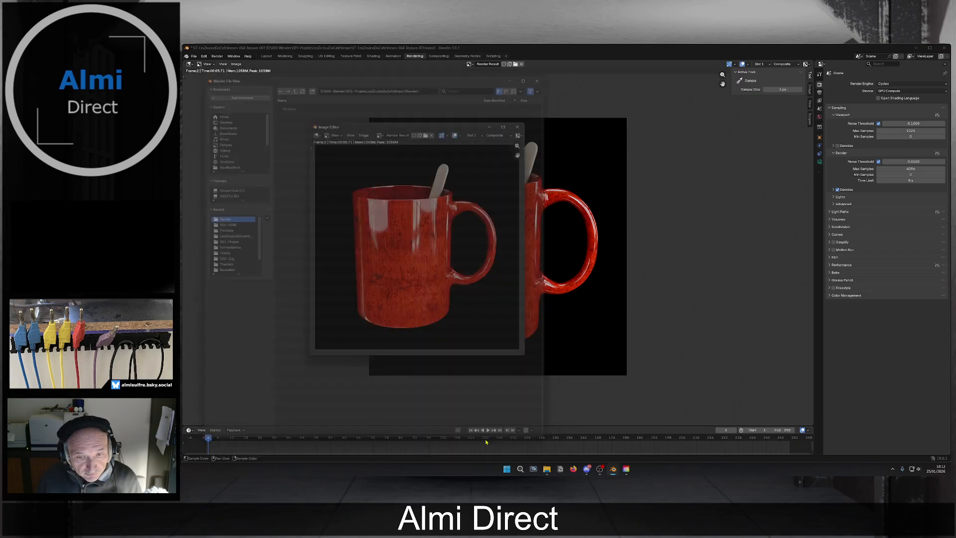
click(517, 127)
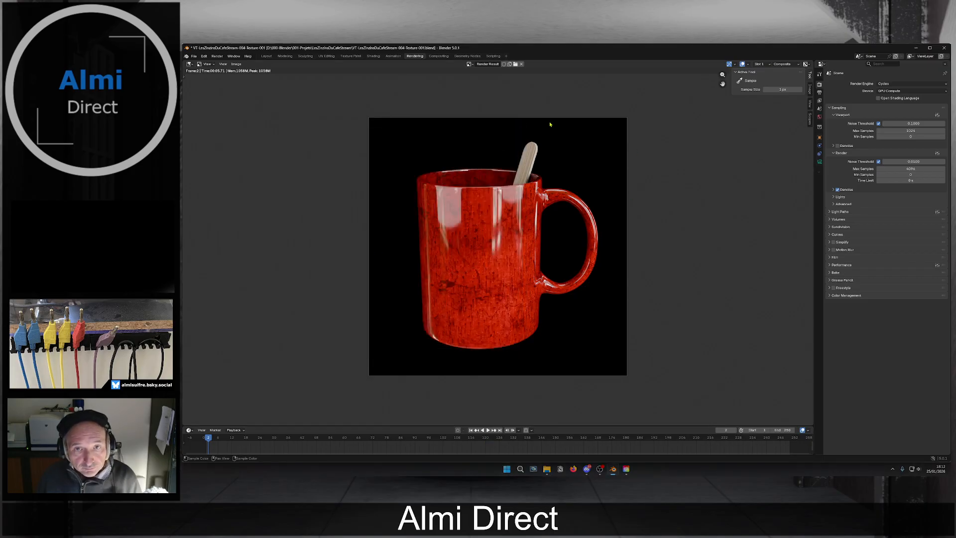
Save the project file and close Blender.
click(193, 56)
click(207, 96)
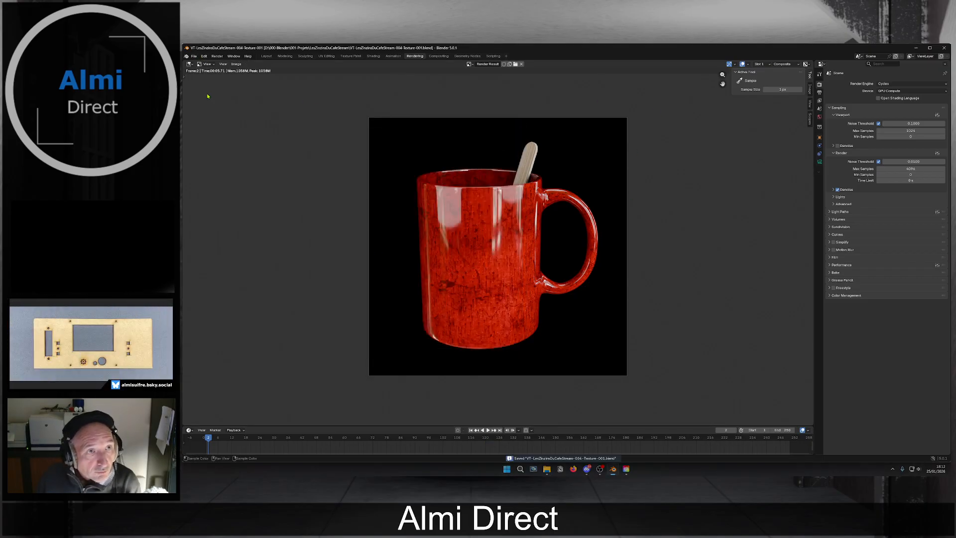
click(943, 47)
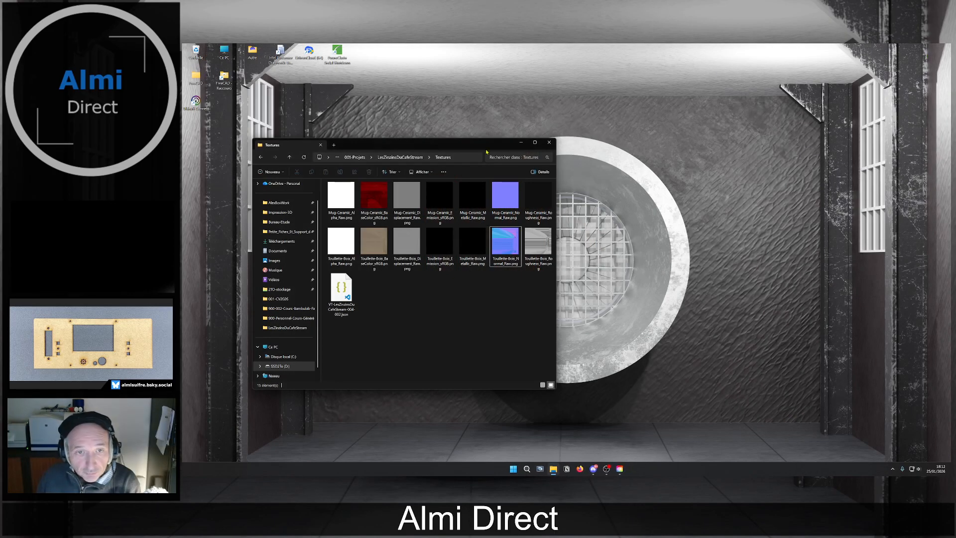
In File Explorer, open 1024x1024_LesZinzinsDuStream.png from the project's Render folder and view it in a maximized window.
key(alt+Up)
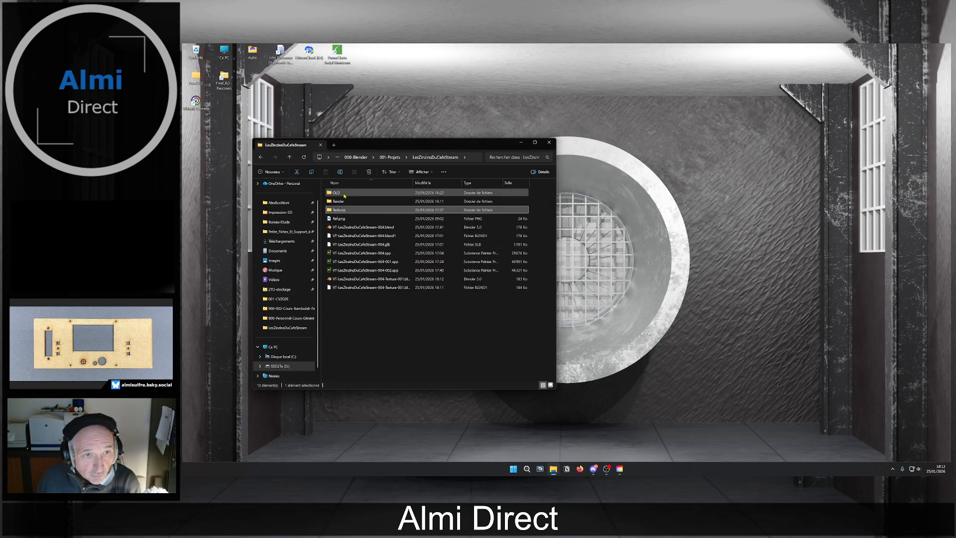
click(345, 202)
double_click(346, 201)
double_click(342, 197)
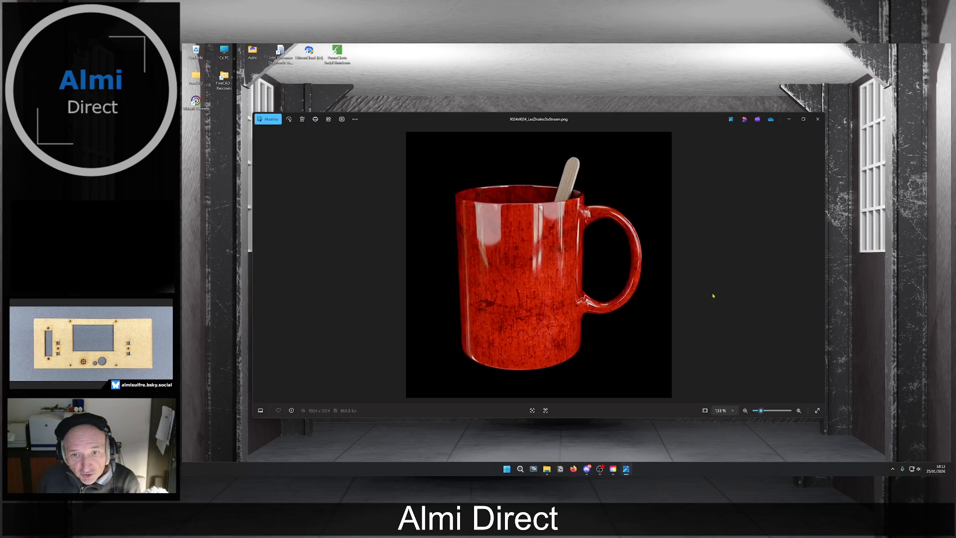
click(805, 118)
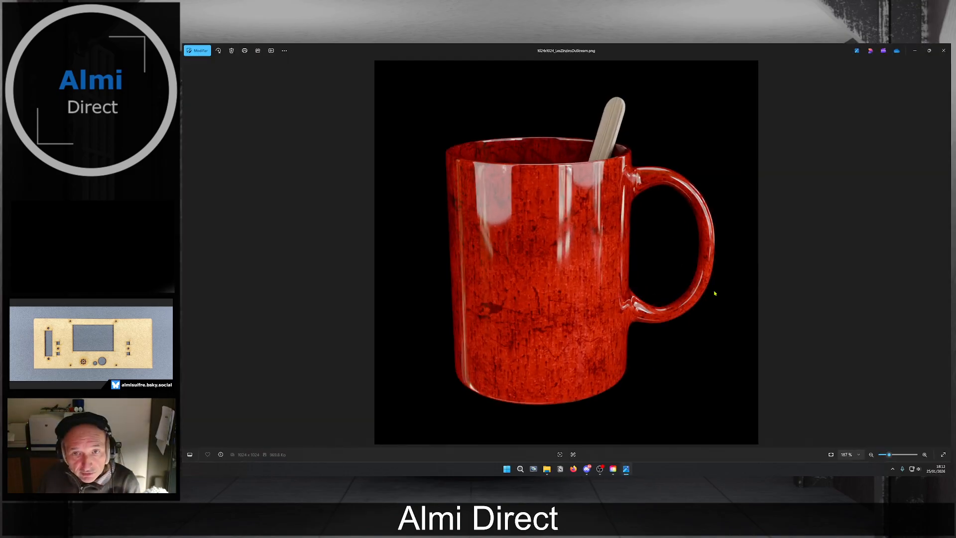